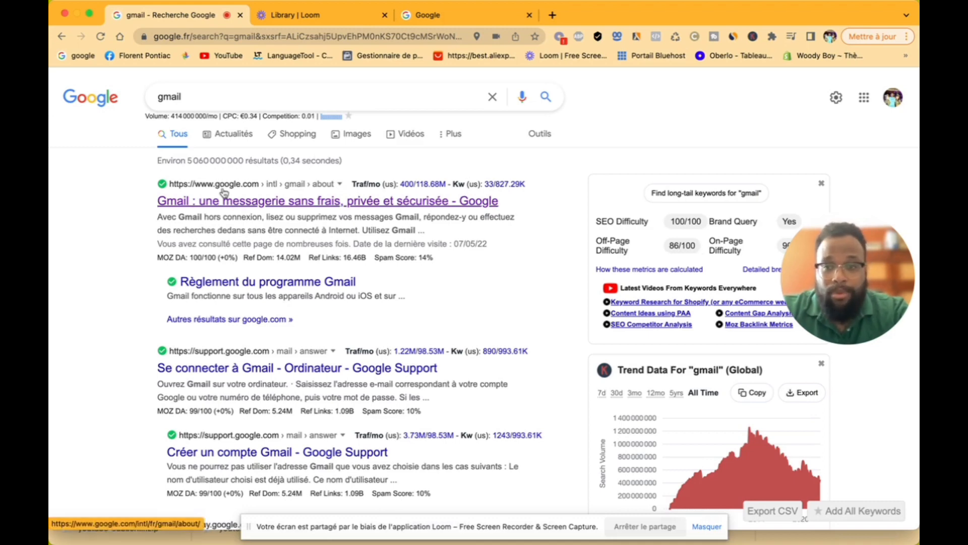
Step: Open the Gmail page from the search results and start the Google account sign-up form
left_click(225, 203)
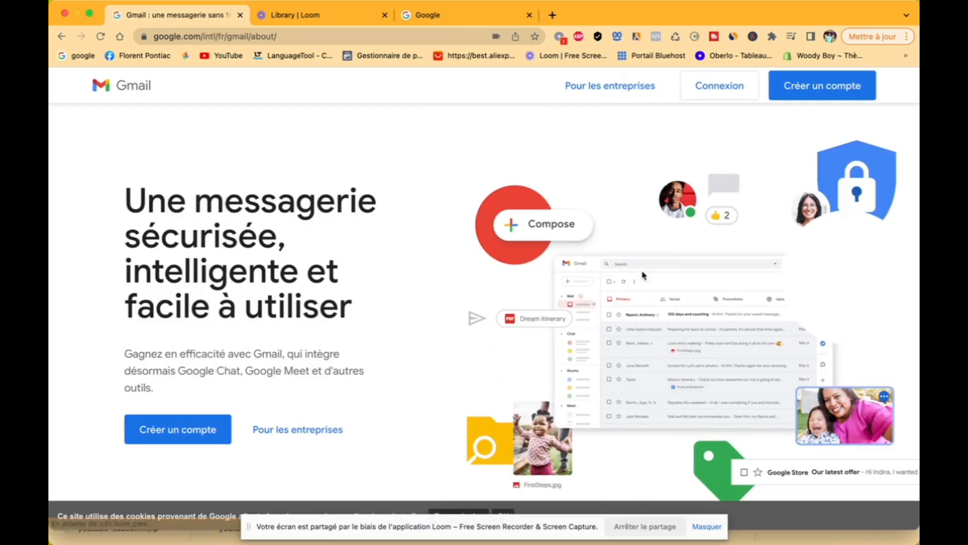
left_click(812, 91)
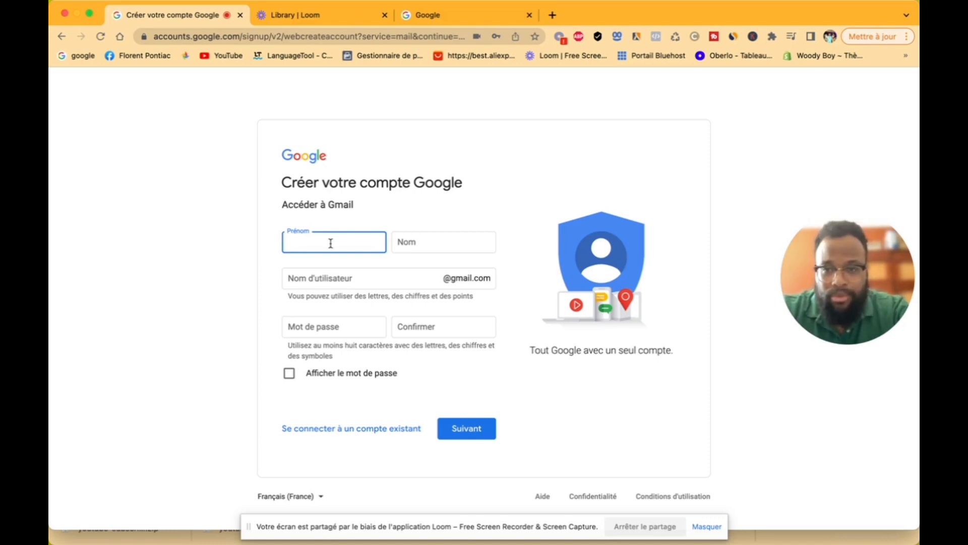
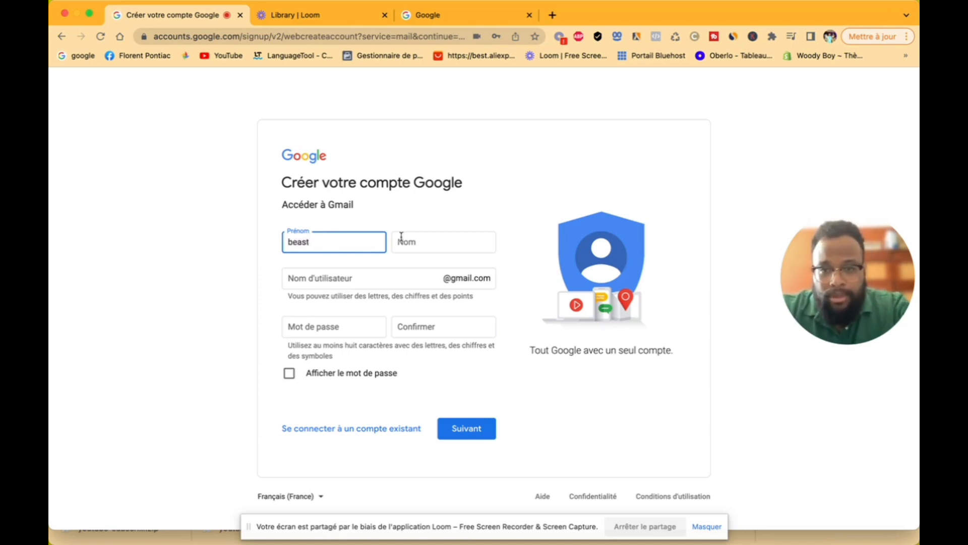
Step: Enter the first and last name, then adjust the taken username until it is available
left_click(401, 237)
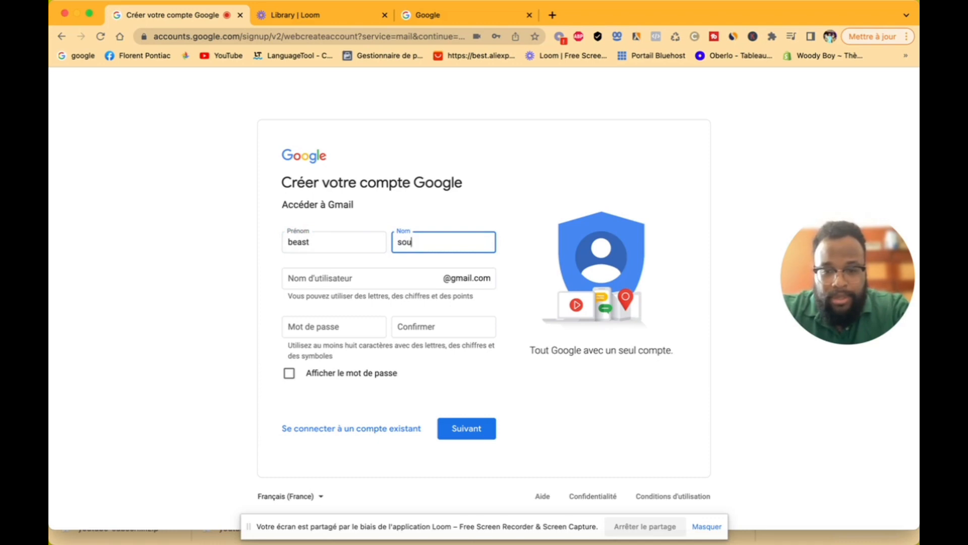
left_click(396, 278)
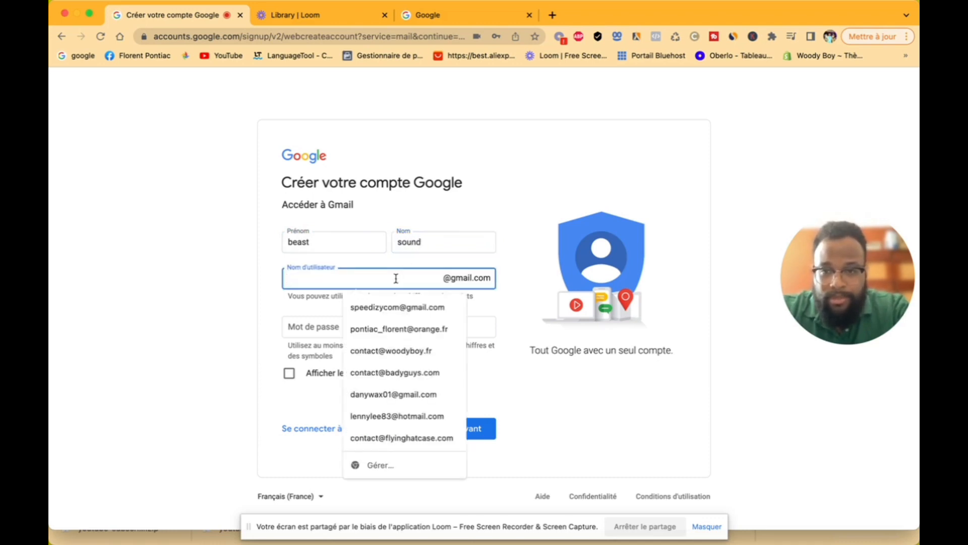
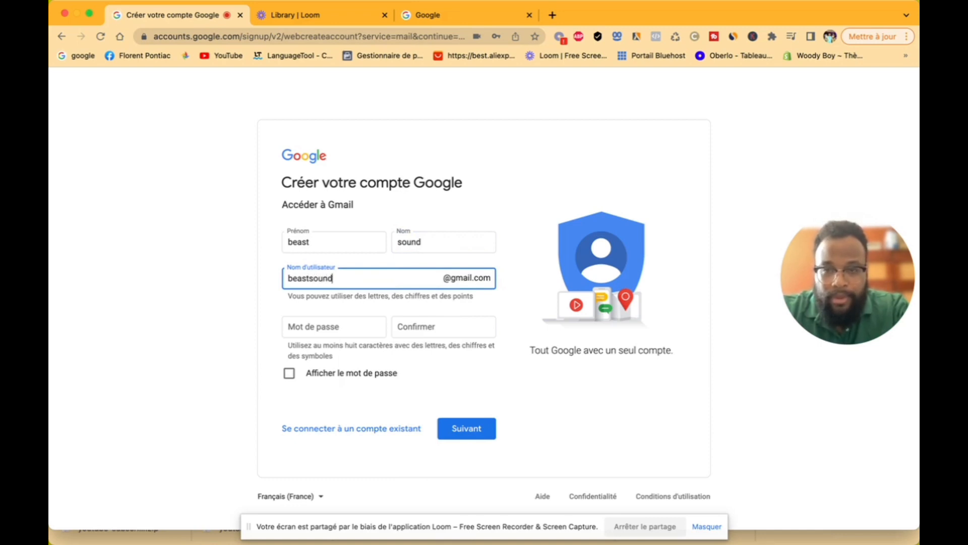
left_click(359, 321)
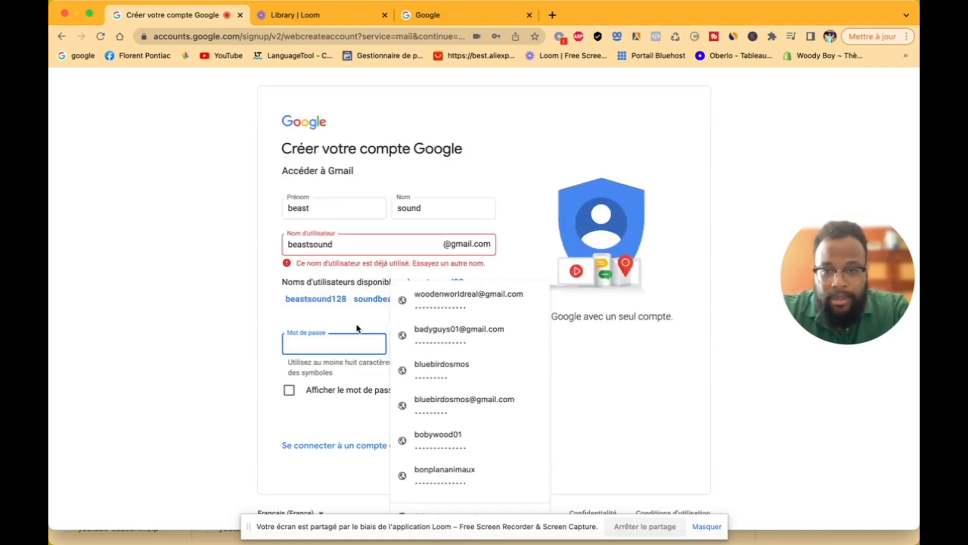
left_click(354, 270)
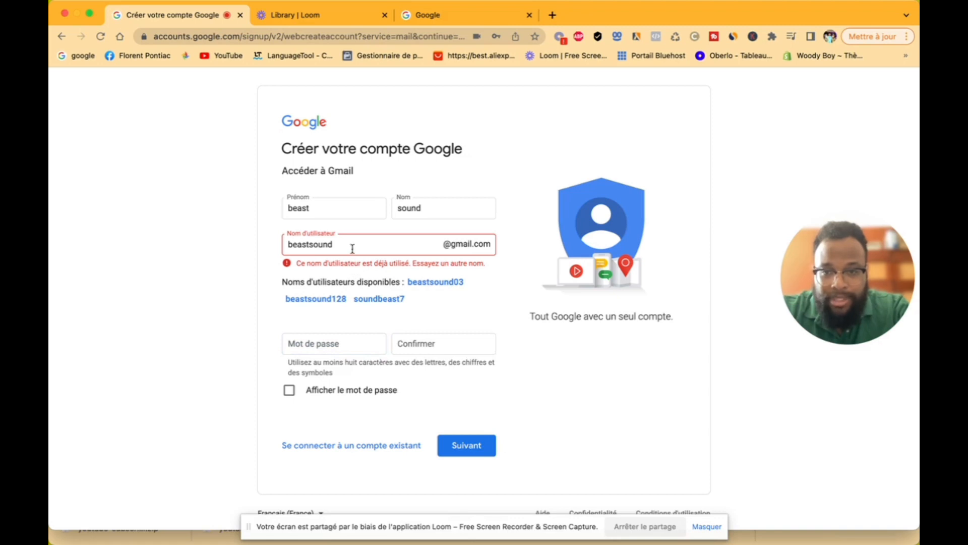
left_click(352, 249)
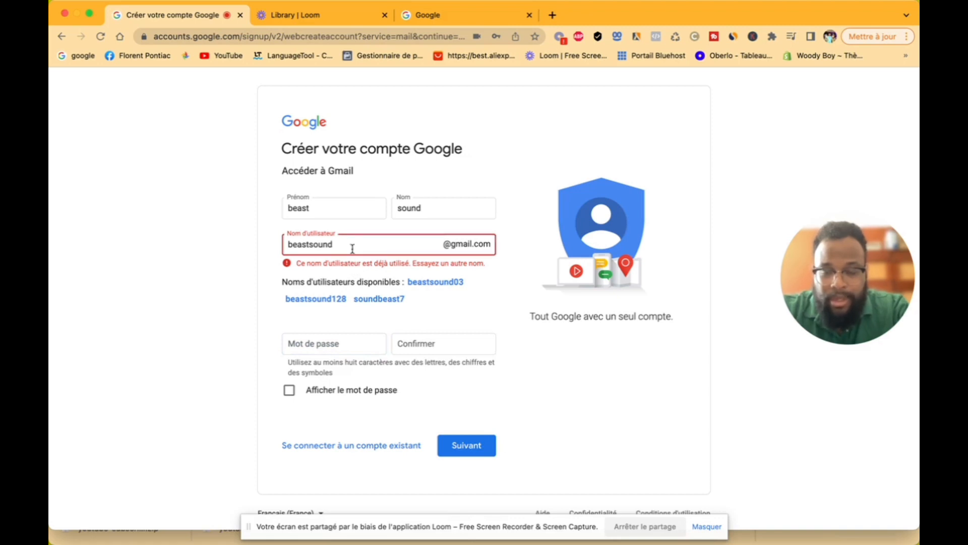
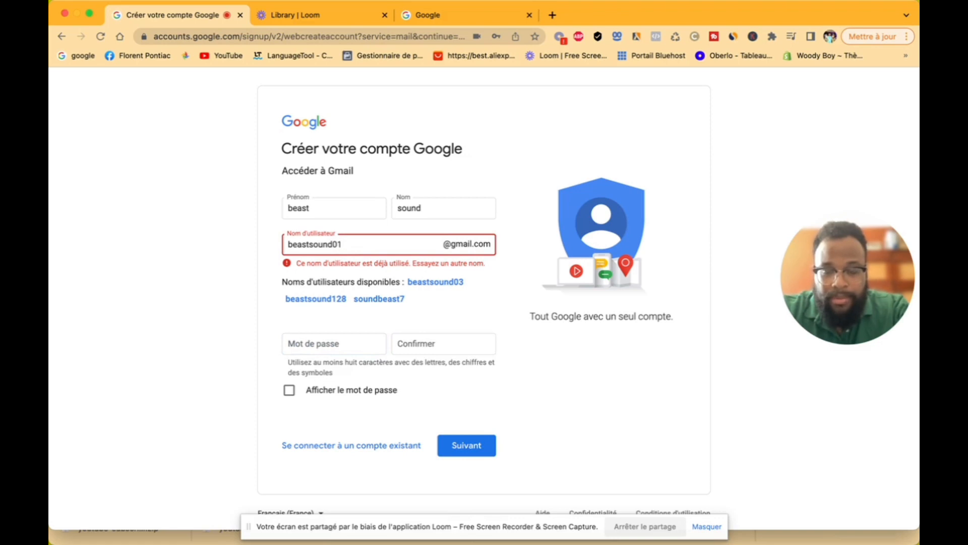
left_click(502, 317)
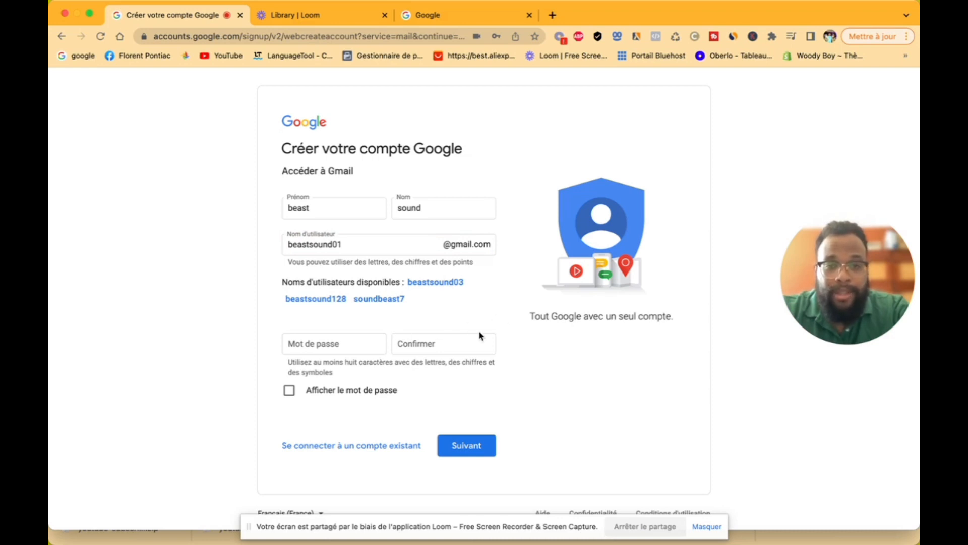
Step: Fill in and confirm the account password, then submit the details
left_click(337, 347)
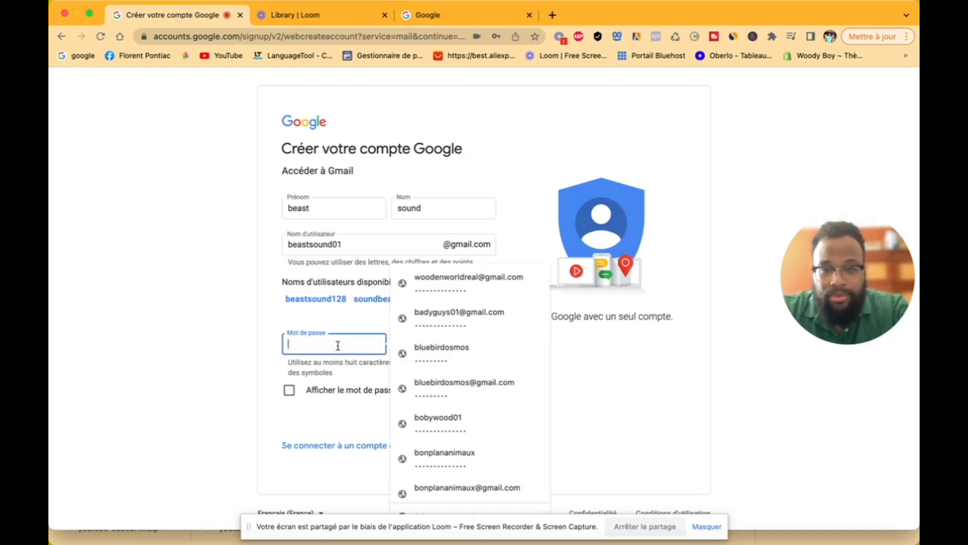
type("•")
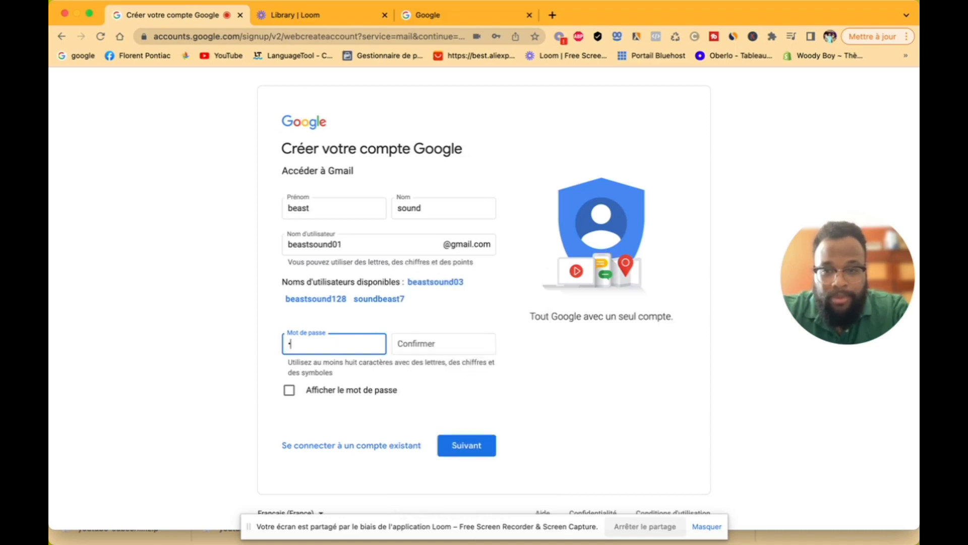
type("•••••••")
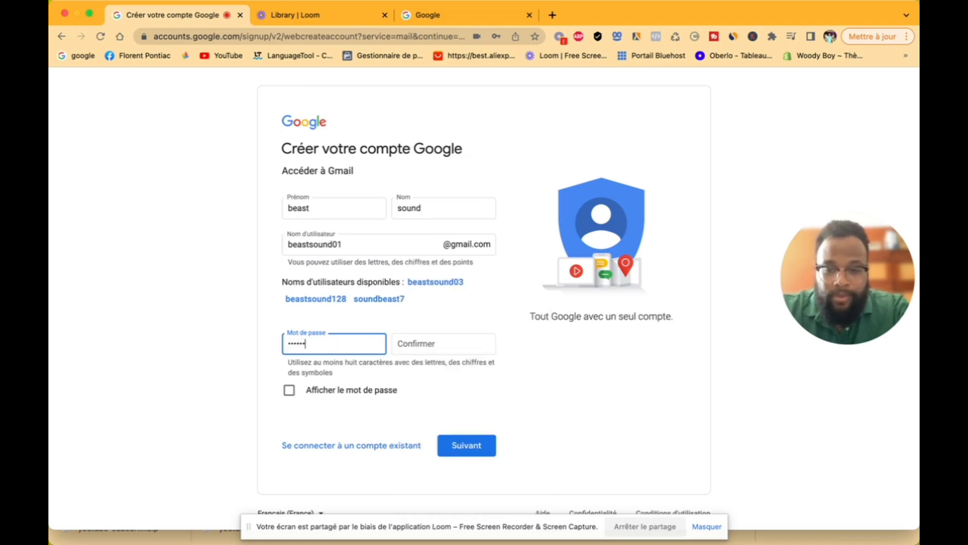
type("••")
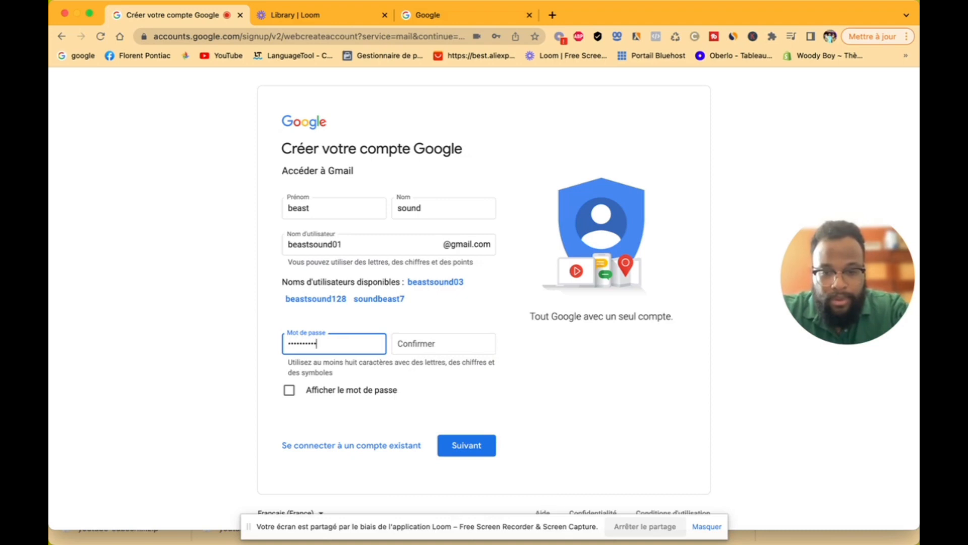
type("••••")
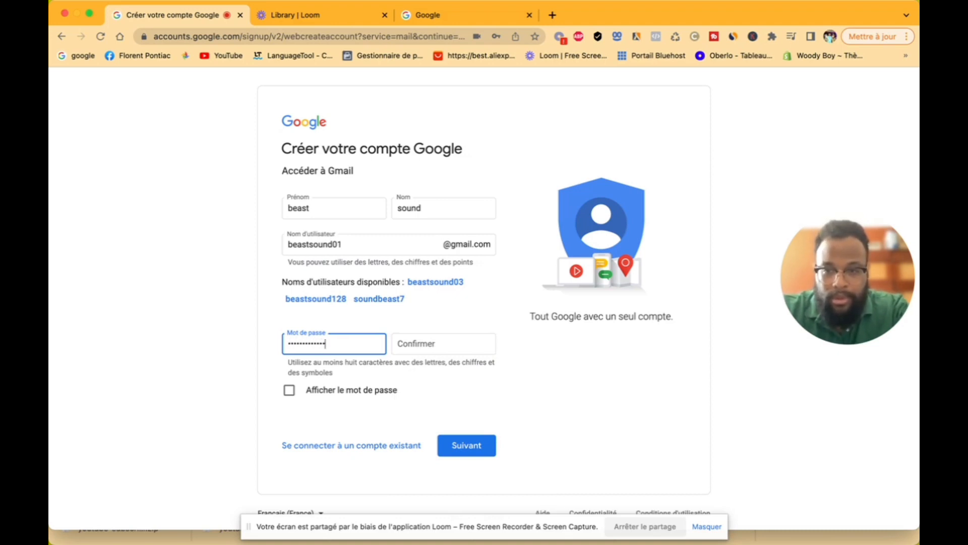
left_click(423, 348)
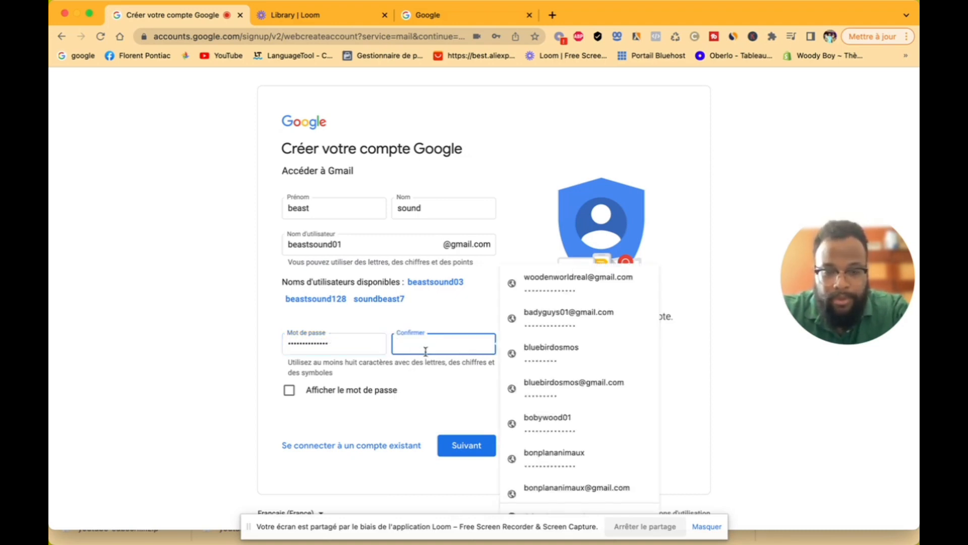
type("•••••••")
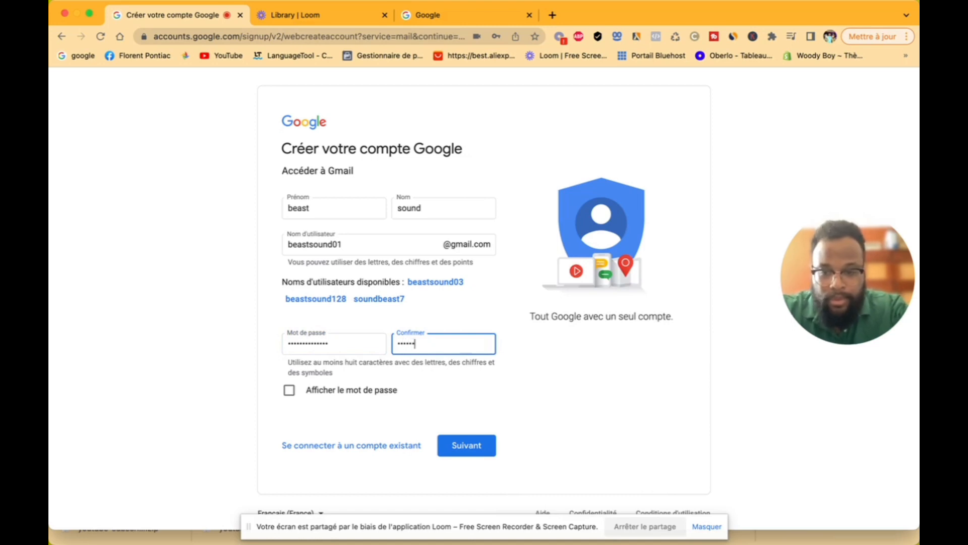
type("•••••")
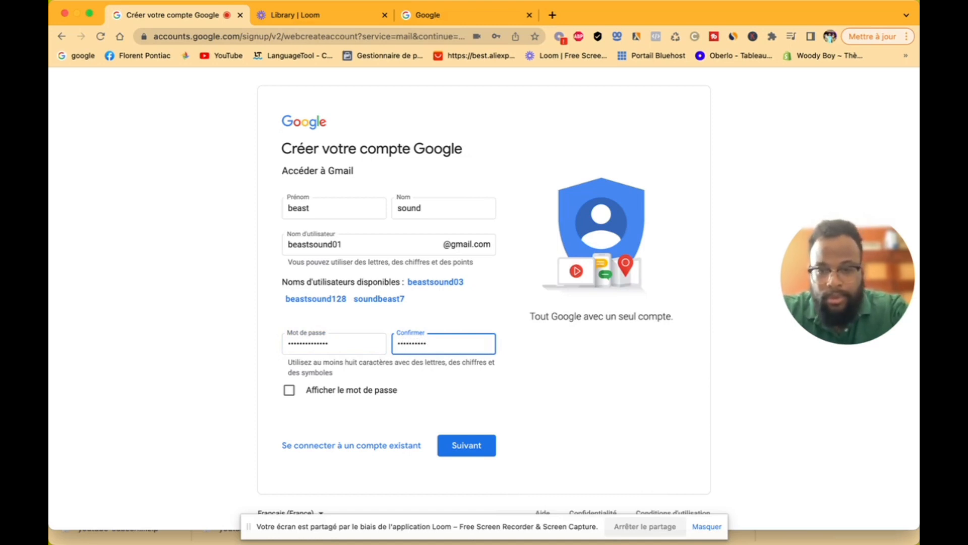
type("•••")
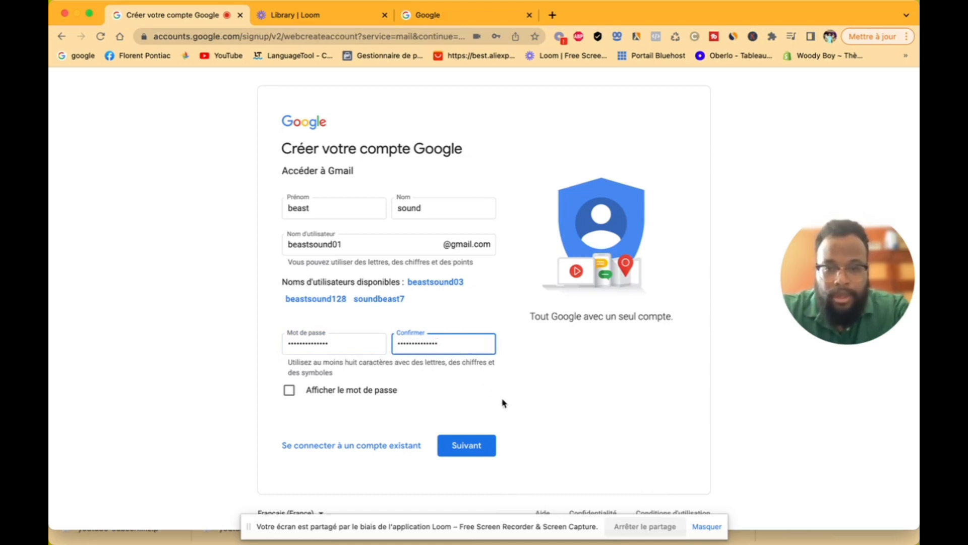
left_click(481, 452)
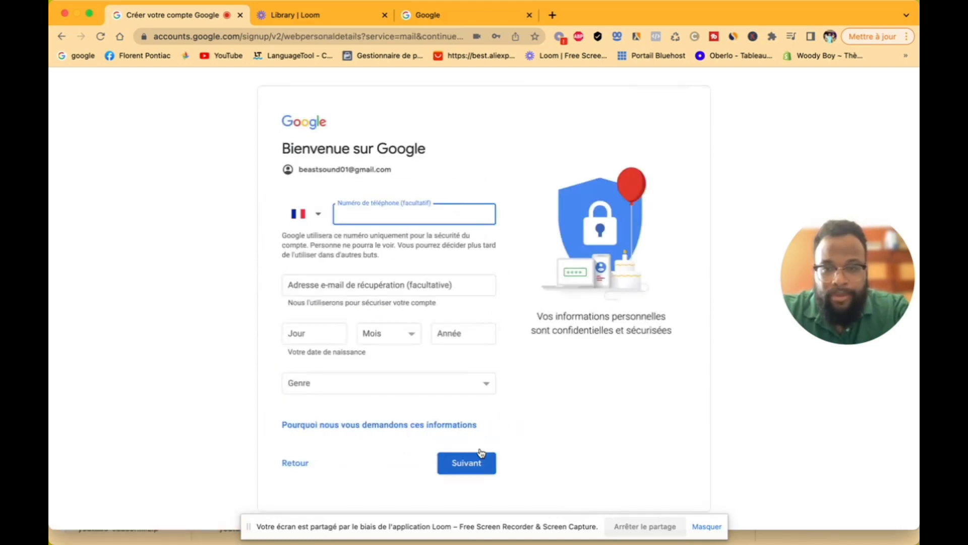
Step: Enter the birth date as 28 Juillet 1987, leaving the phone number empty
left_click(394, 218)
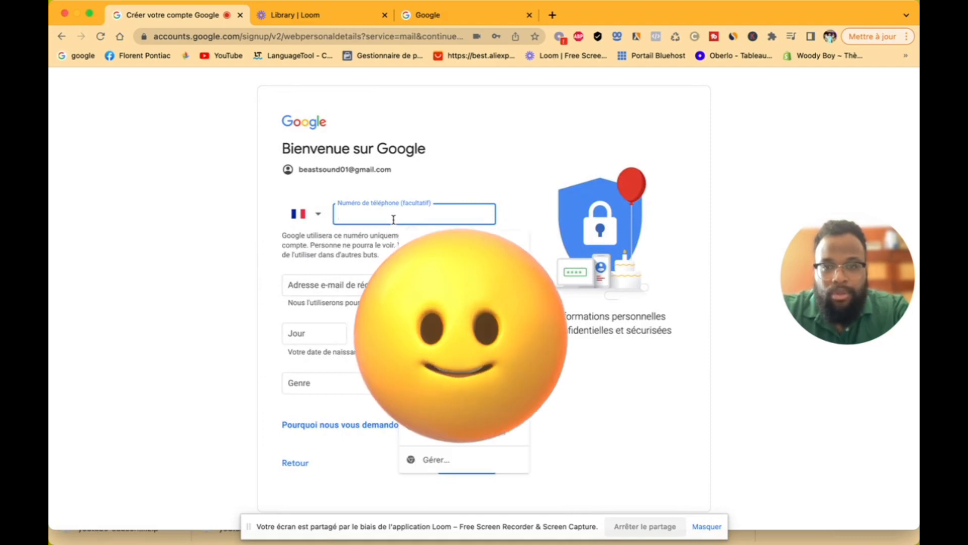
left_click(480, 180)
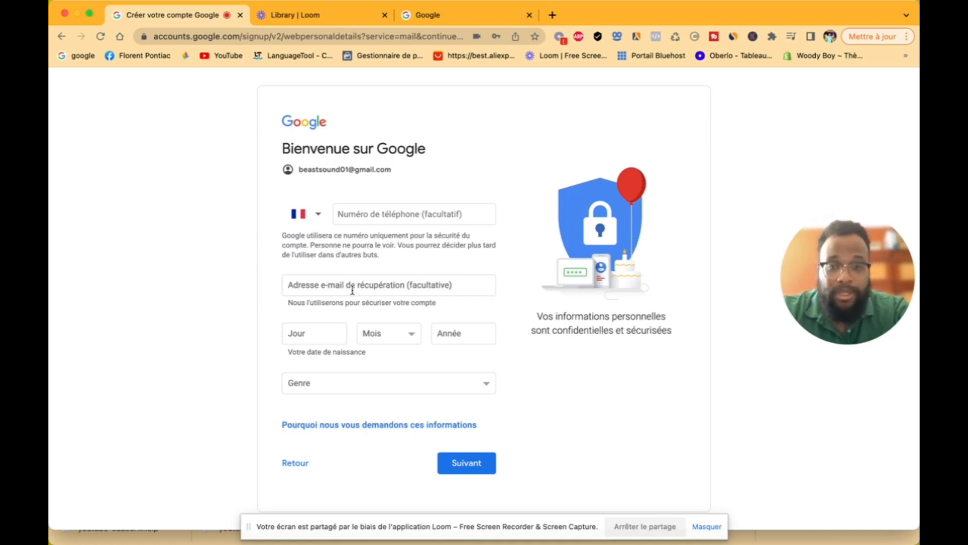
left_click(320, 335)
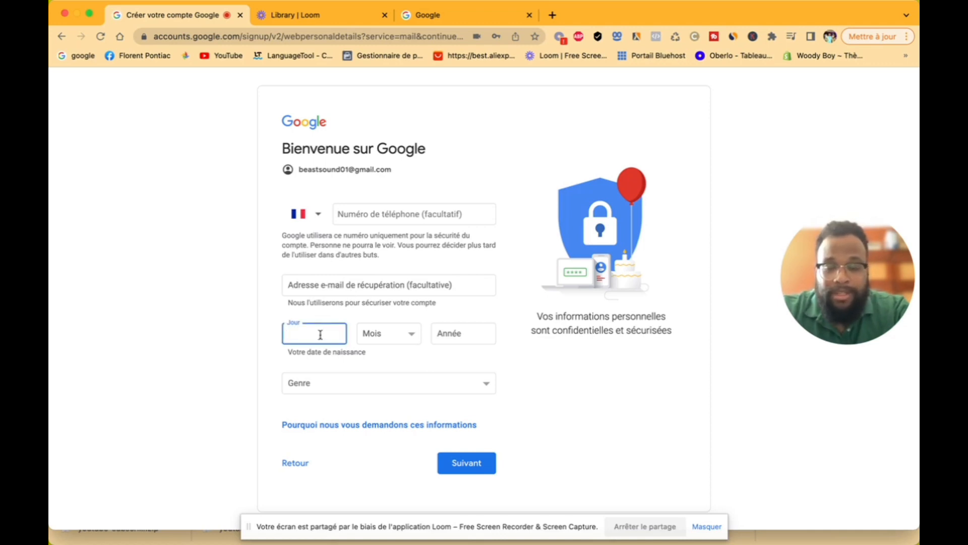
type("28")
left_click(389, 333)
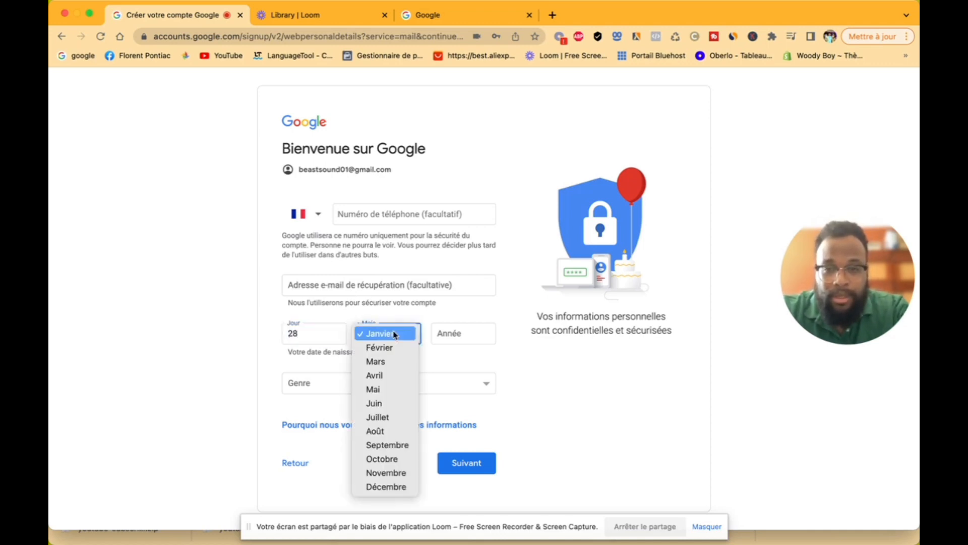
left_click(388, 419)
left_click(455, 335)
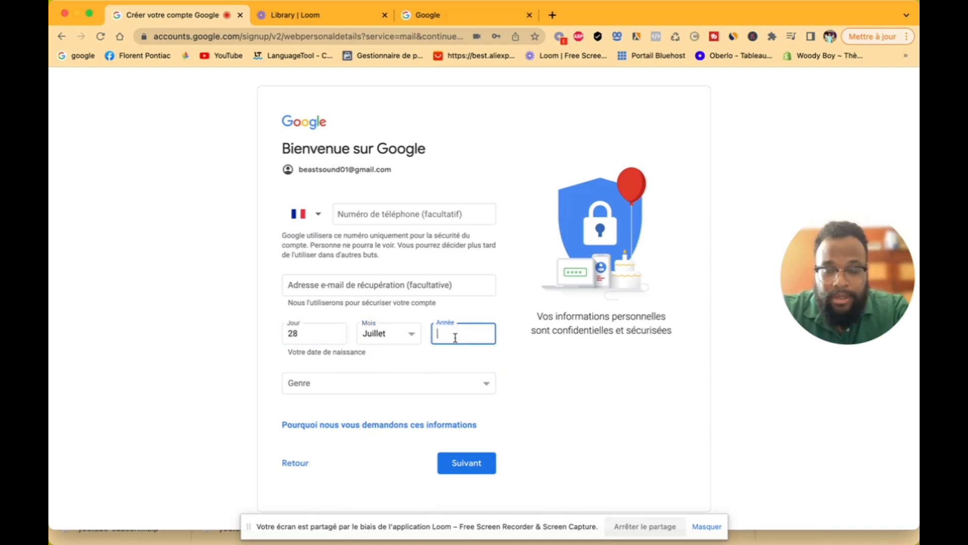
type("198")
type("6")
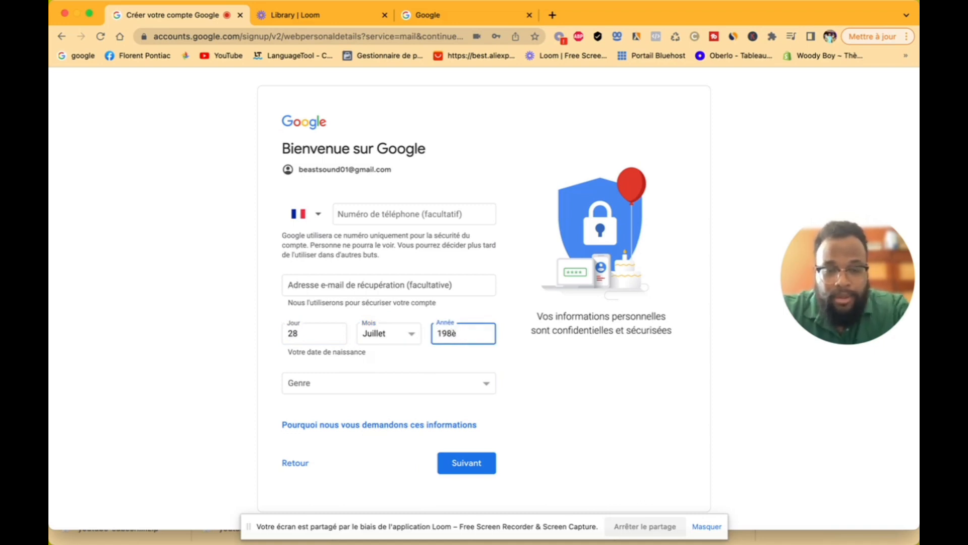
key("BackSpace")
type("7")
left_click(558, 408)
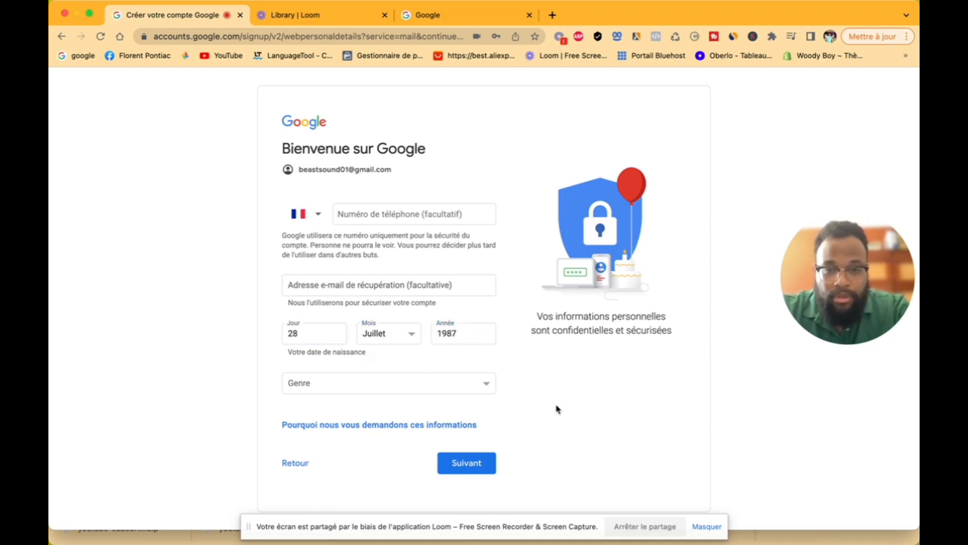
Step: Choose Homme as the gender and continue to personalisation
left_click(487, 389)
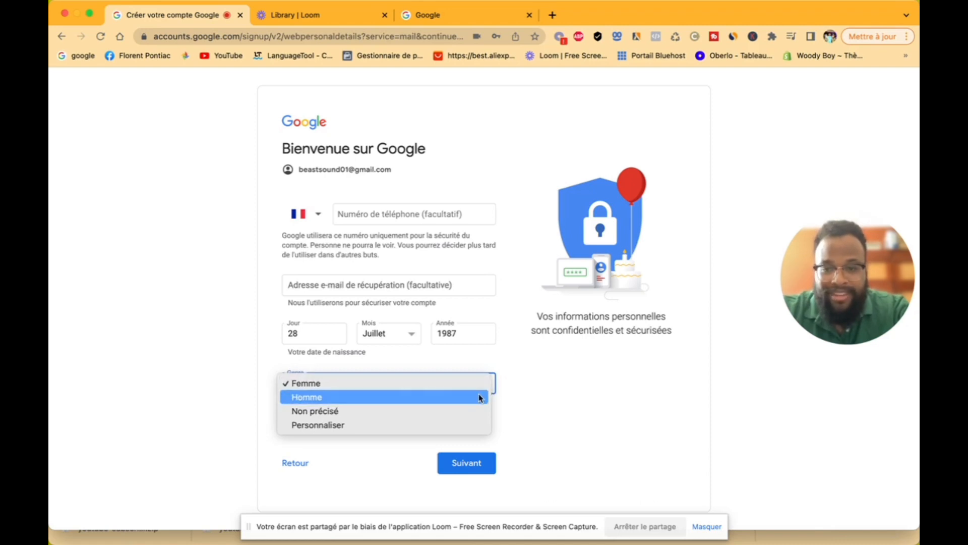
left_click(479, 397)
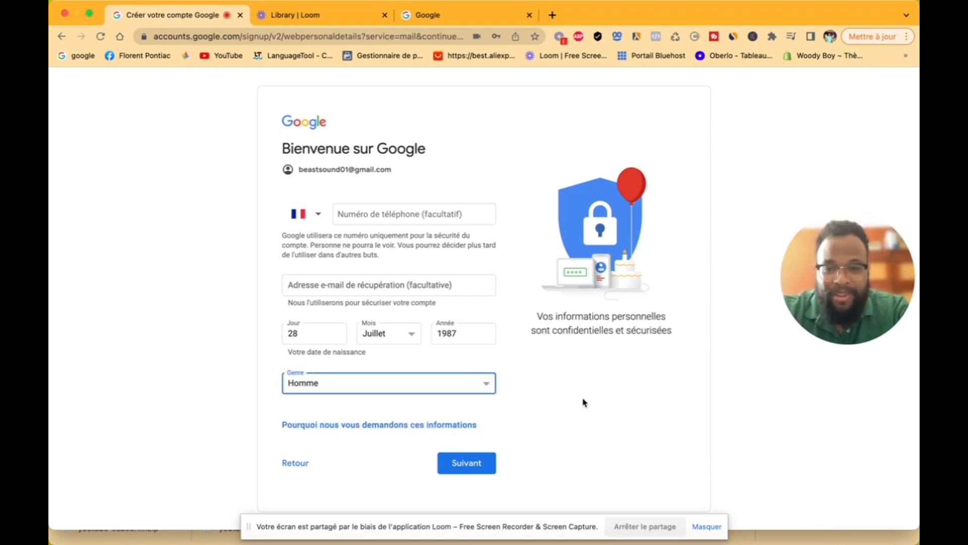
left_click(476, 463)
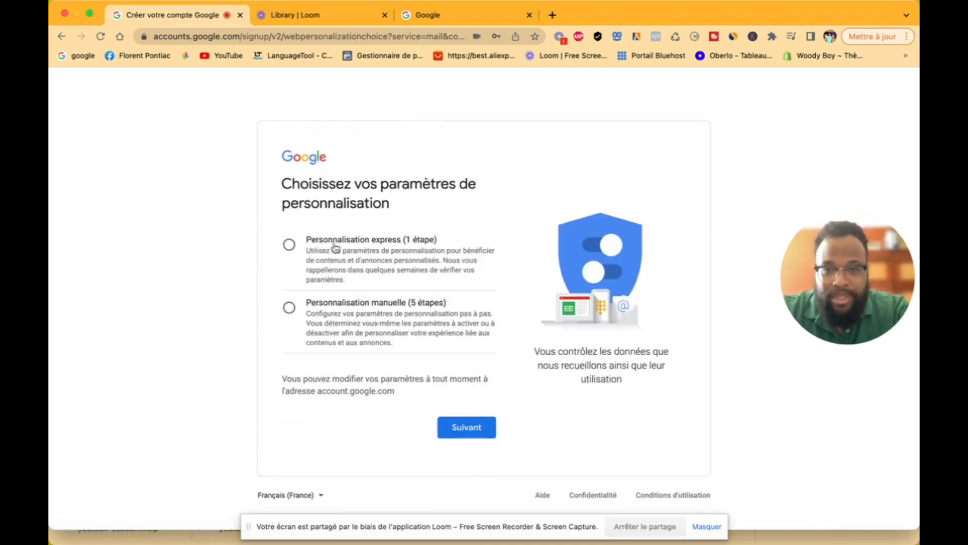
Step: Choose Personnalisation express, confirm the personalisation and cookie settings, and scroll through the terms
left_click(288, 244)
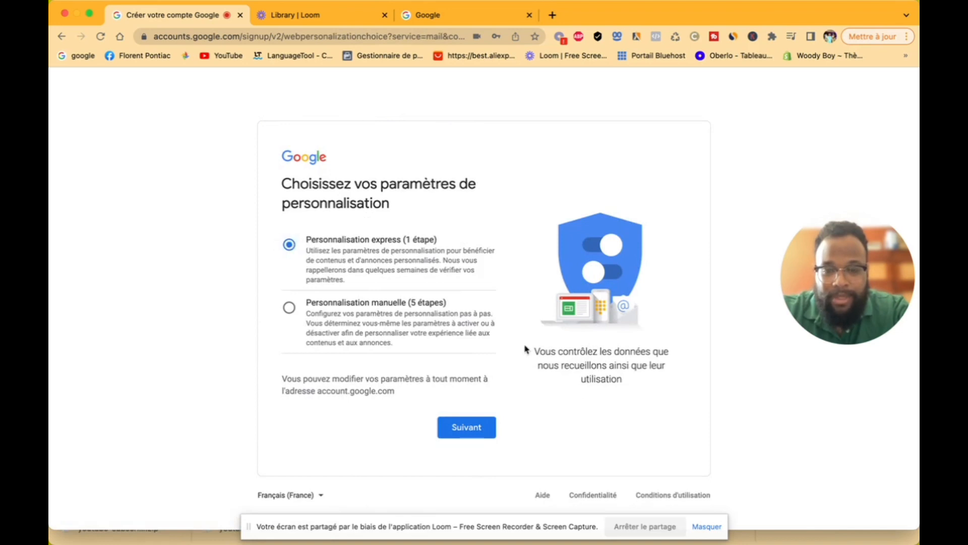
left_click(470, 428)
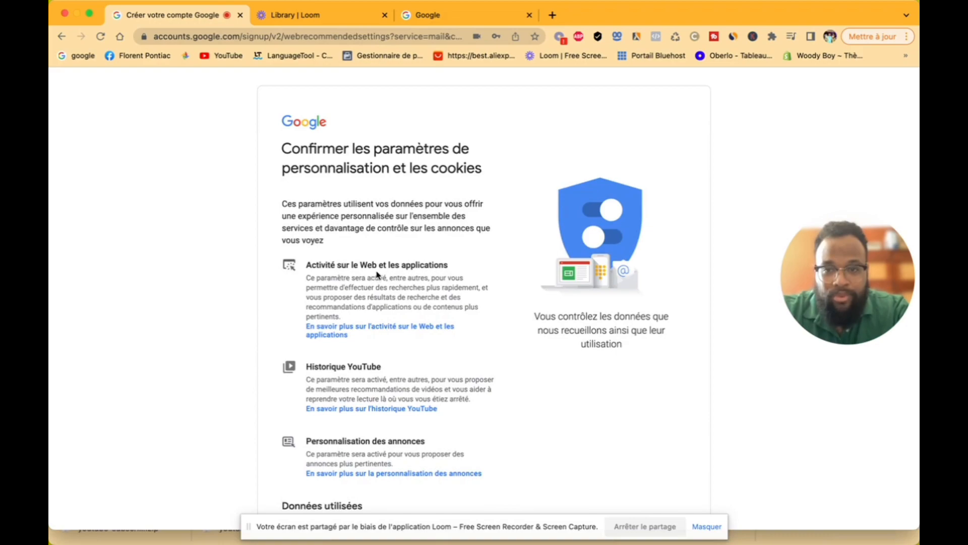
scroll(404, 292, "down", 15)
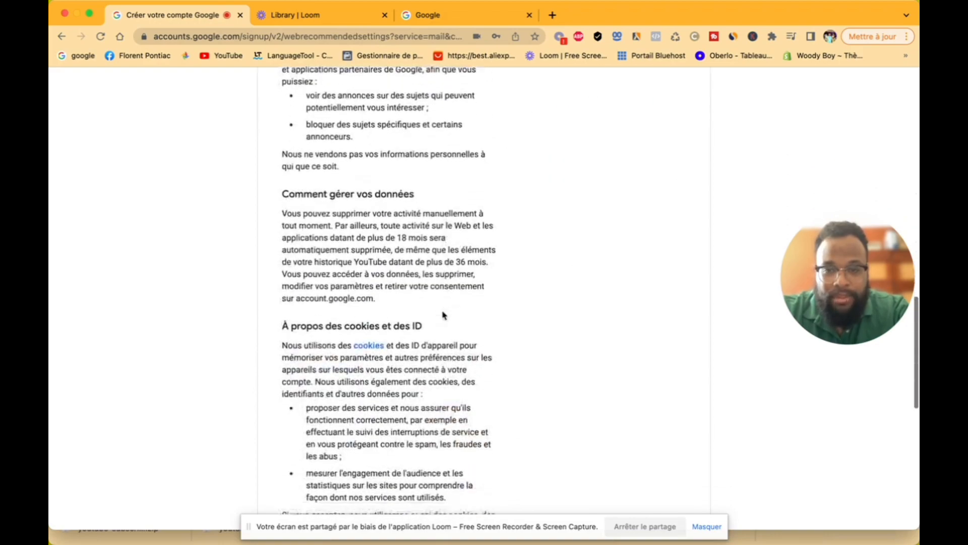
scroll(444, 315, "down", 10)
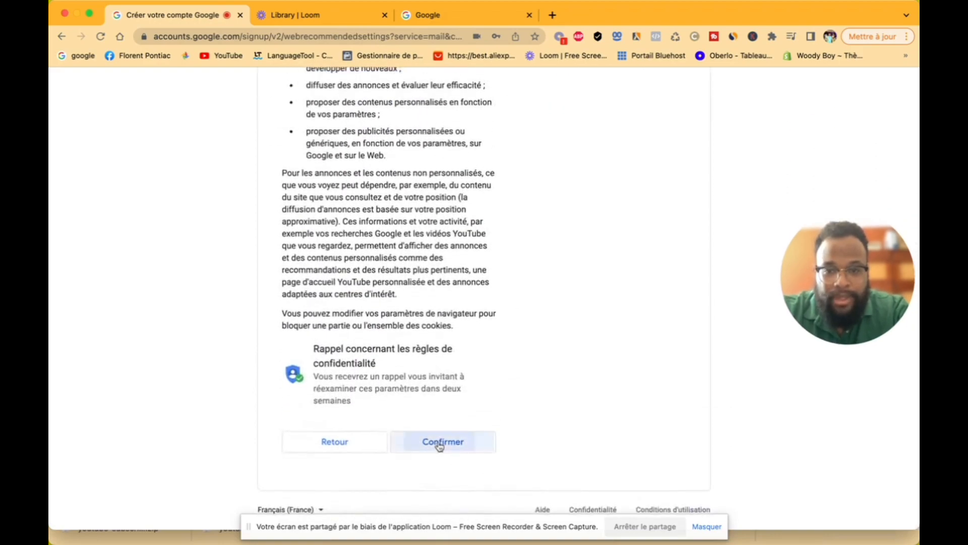
left_click(440, 447)
scroll(438, 442, "down", 8)
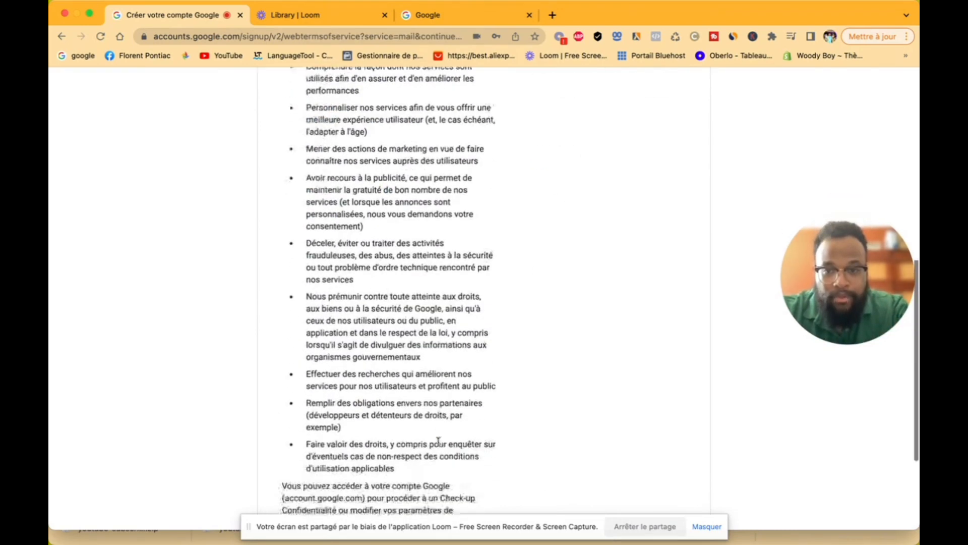
scroll(438, 442, "down", 5)
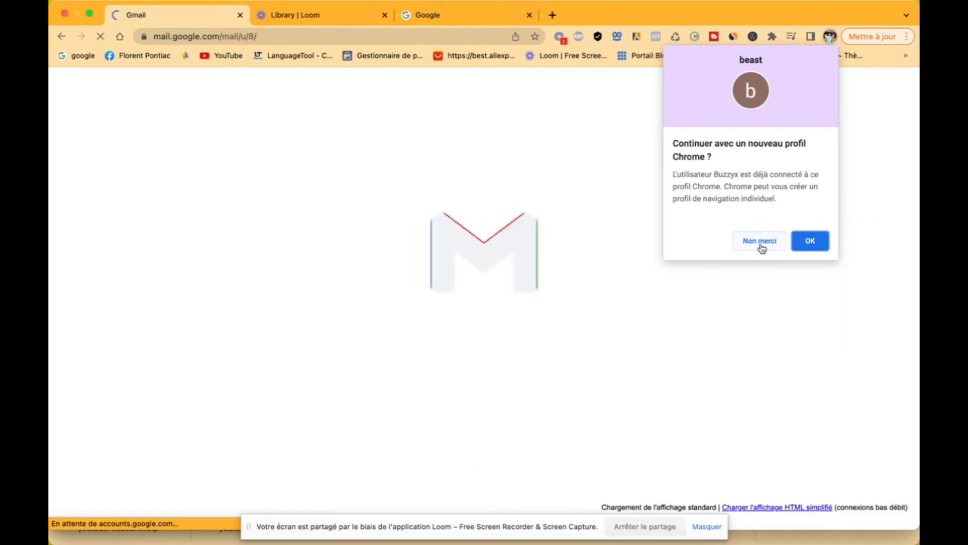
Step: Decline the Chrome profile, enable Gmail smart features and other-product personalisation, then reload Gmail
left_click(761, 247)
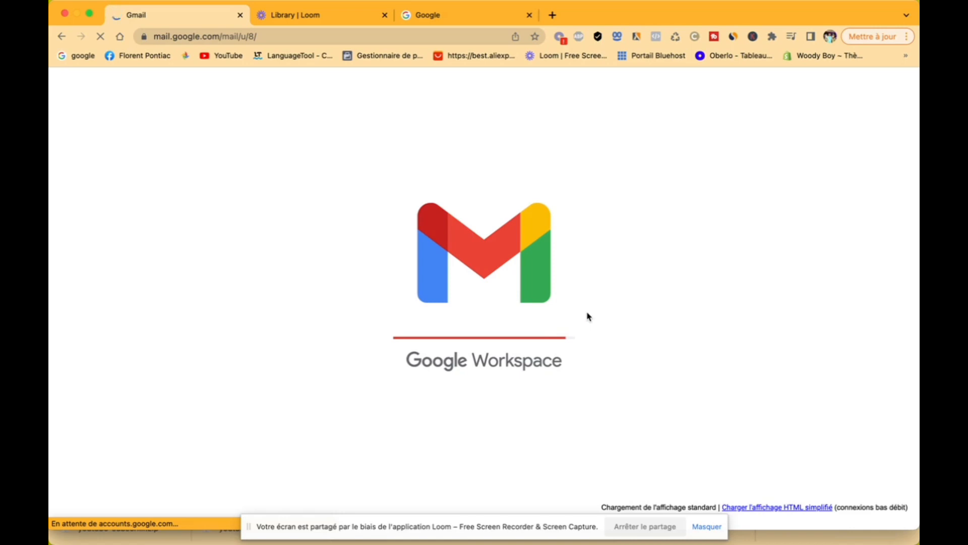
left_click(708, 526)
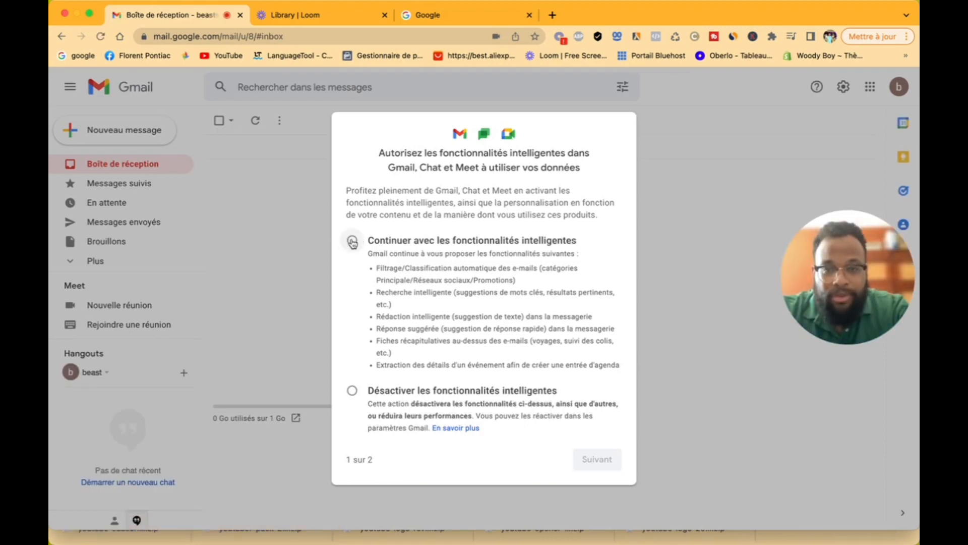
left_click(352, 241)
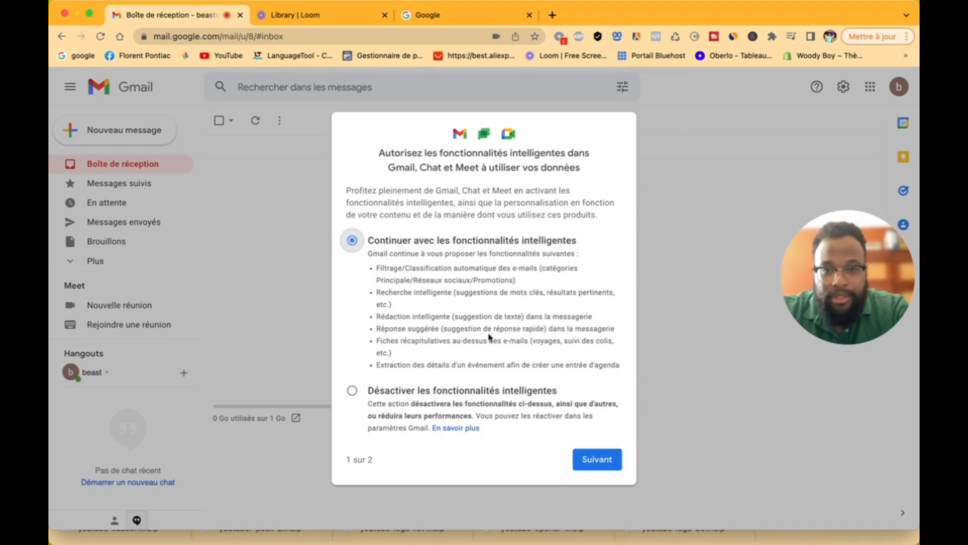
left_click(603, 459)
left_click(352, 221)
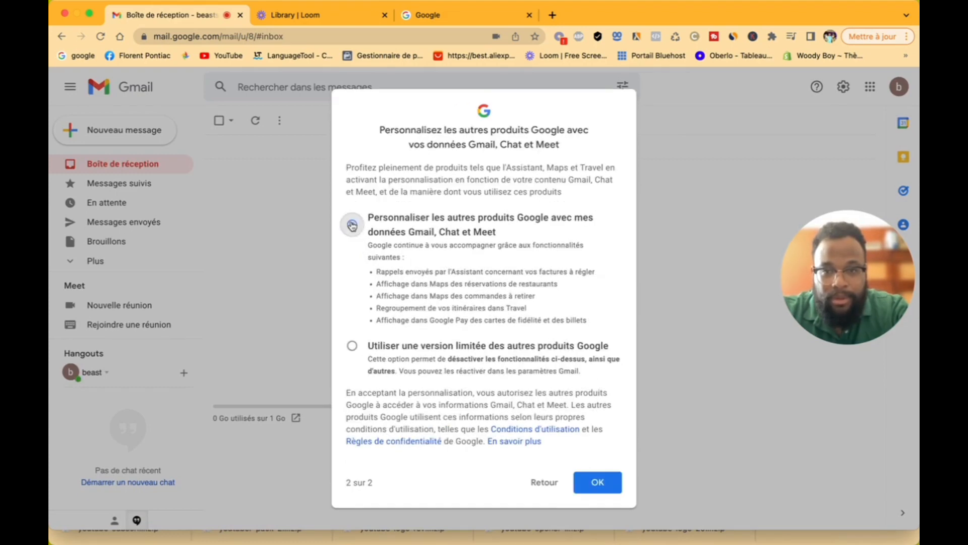
left_click(600, 486)
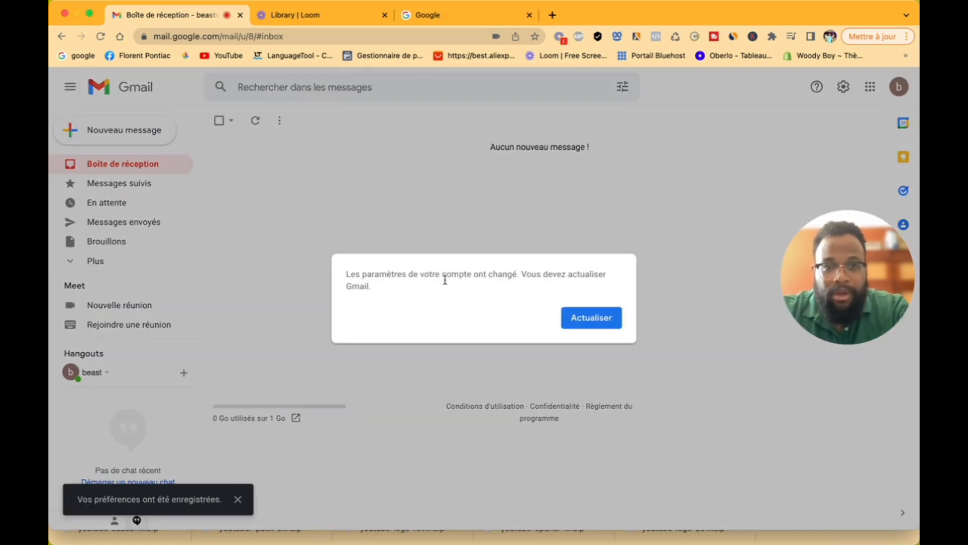
left_click(611, 323)
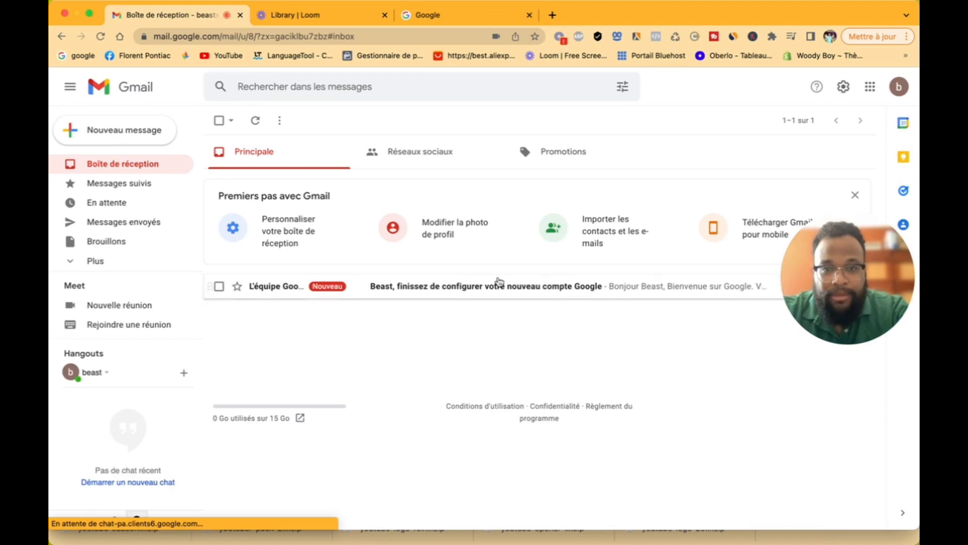
Step: Open and read Google's welcome email in the inbox
left_click(495, 286)
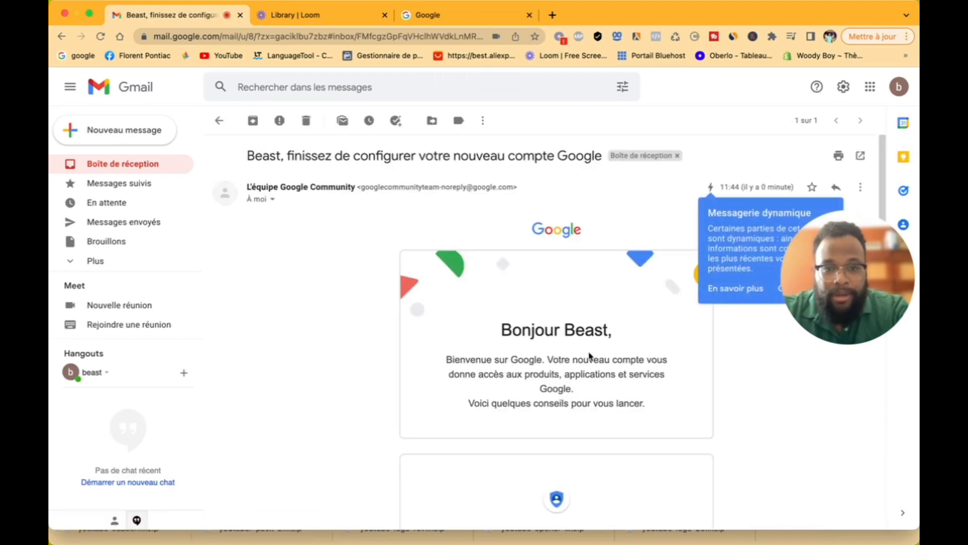
scroll(589, 355, "down", 6)
scroll(589, 355, "up", 6)
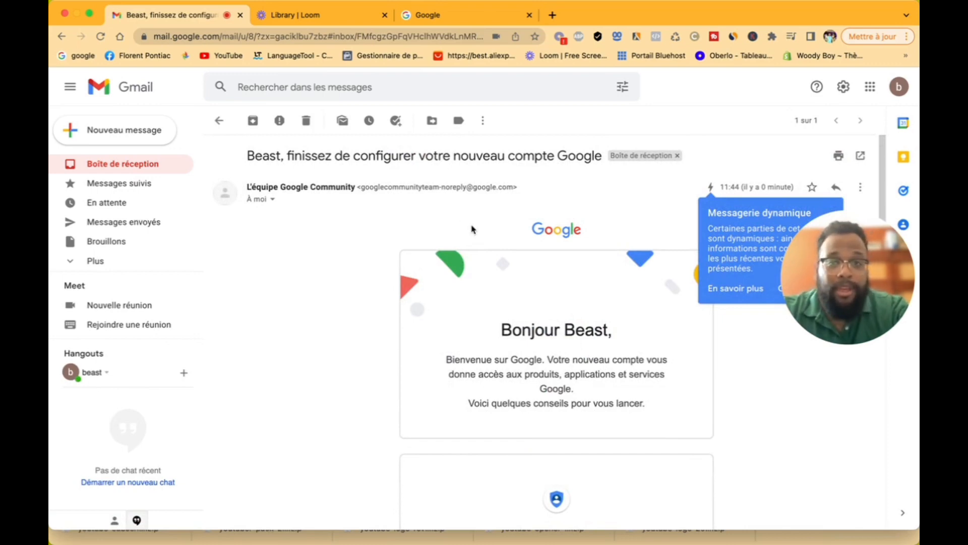
Step: Go to the Google search tab and type 'shopify' into the search box
left_click(457, 16)
left_click(365, 257)
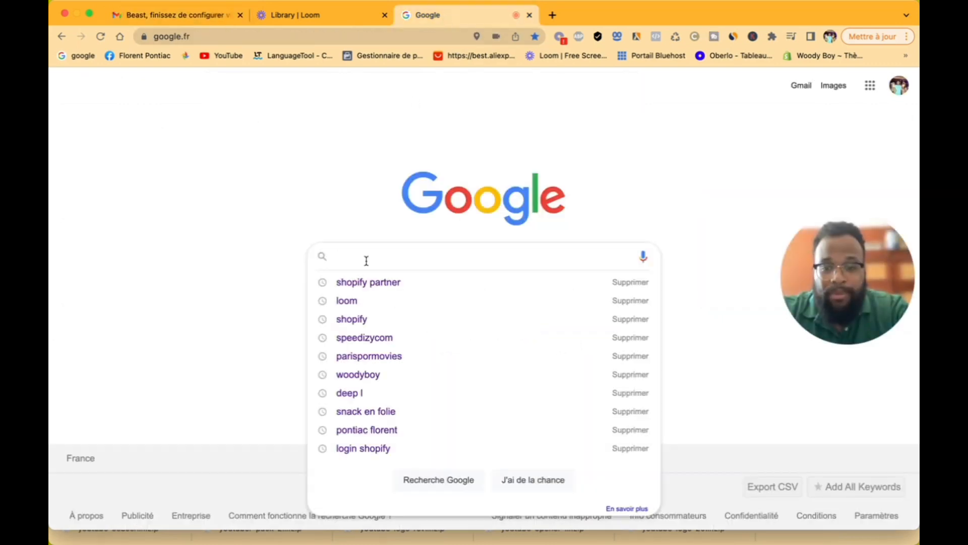
type("shopify")
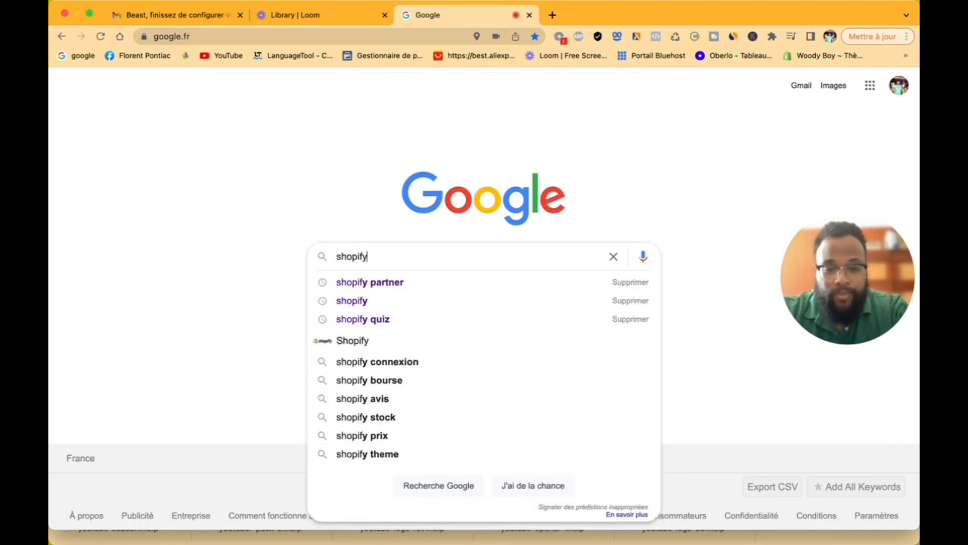
Step: Search for 'shopify' and open the Shopify.com free-trial ad result
key("Return")
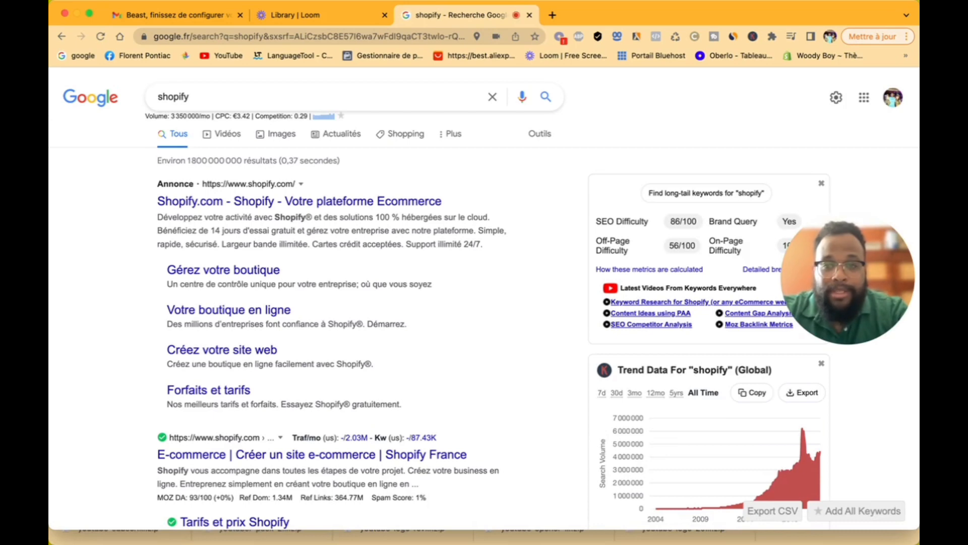
left_click(286, 204)
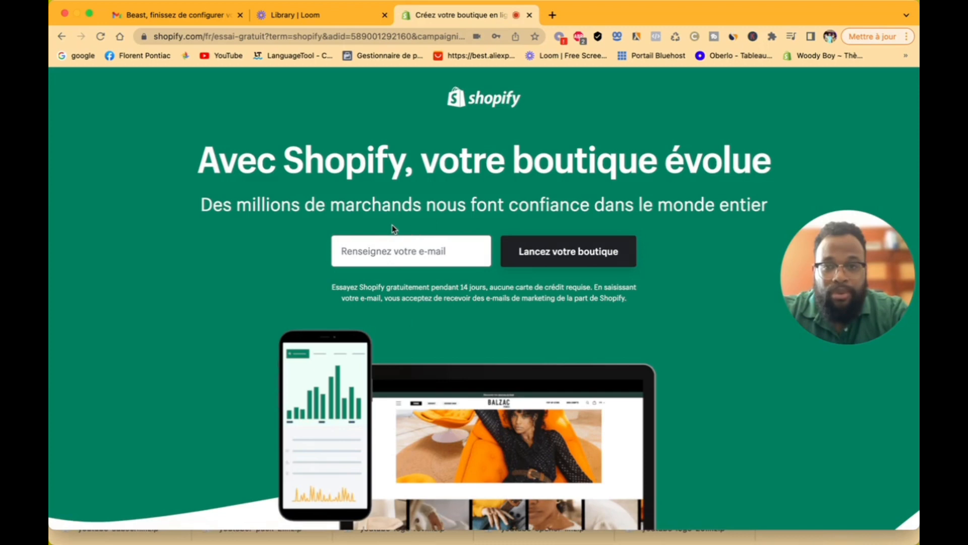
Step: Enter the new Gmail address in the free-trial e-mail field and highlight the 14-day trial disclaimer
left_click(401, 252)
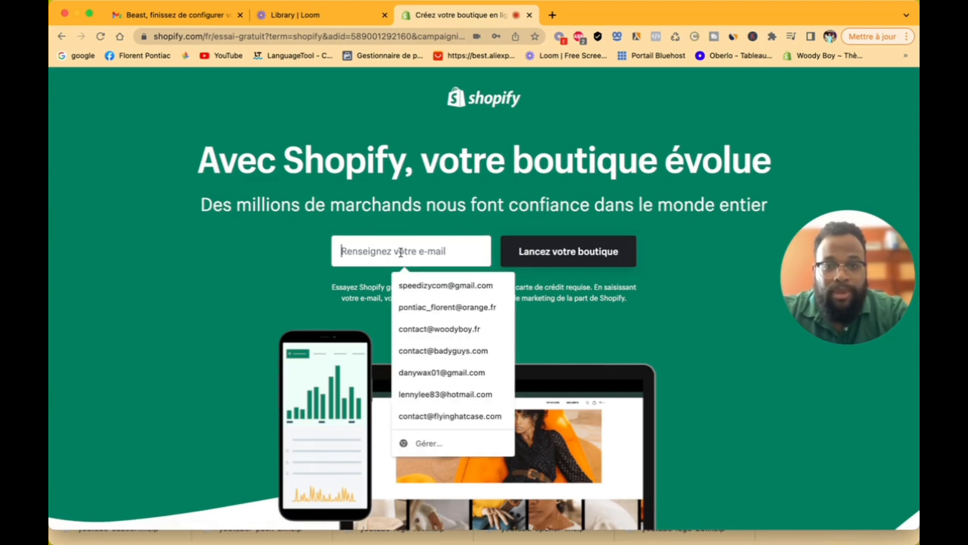
scroll(589, 343, "down", 3)
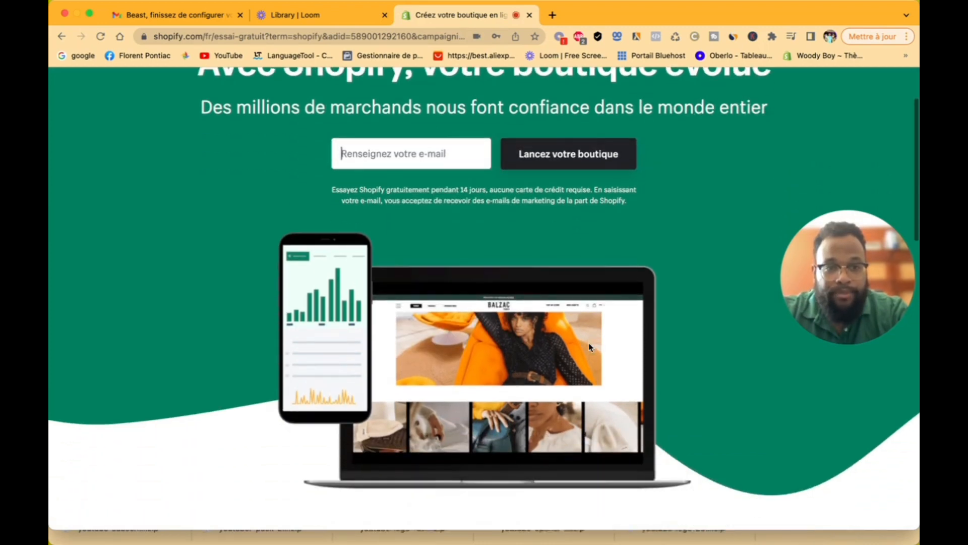
scroll(590, 345, "up", 2)
scroll(590, 347, "up", 1)
left_click(342, 250)
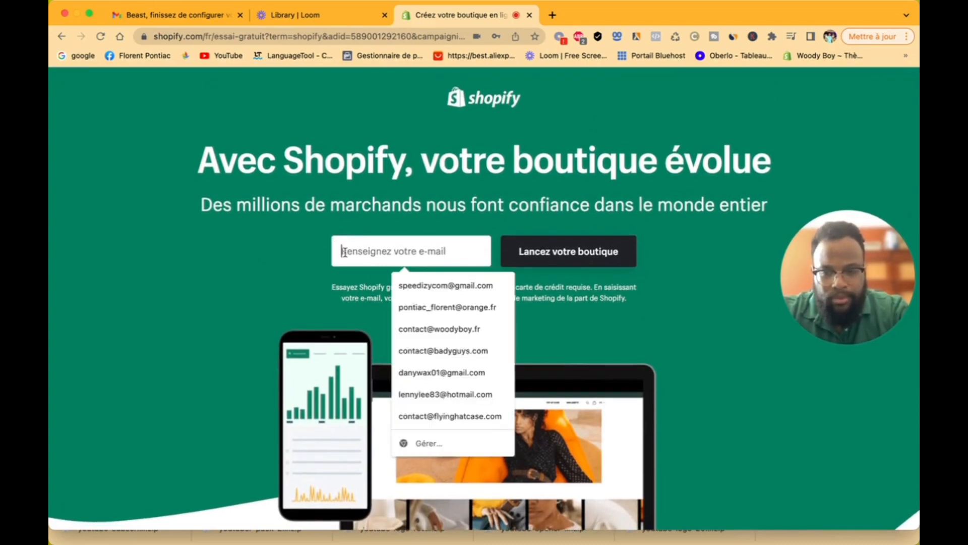
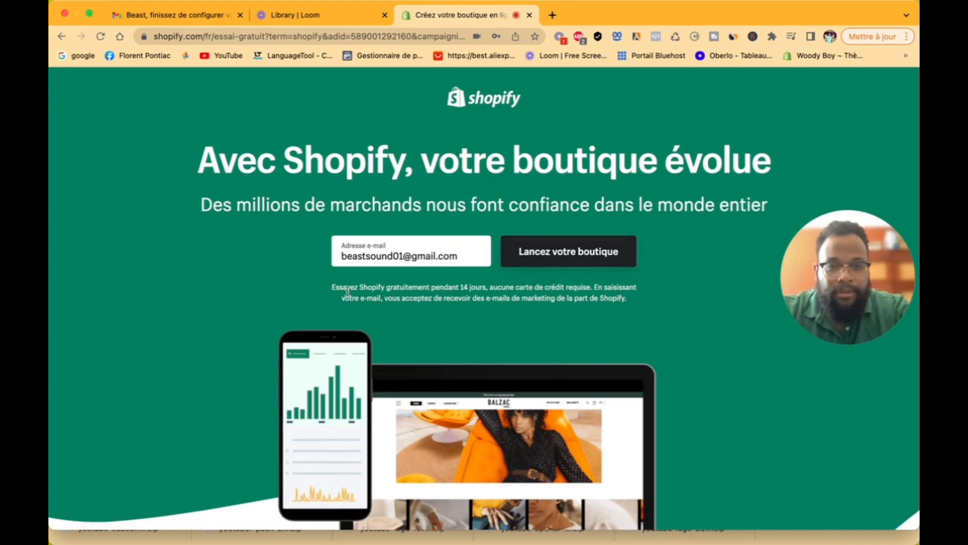
left_click_drag(341, 288, 580, 299)
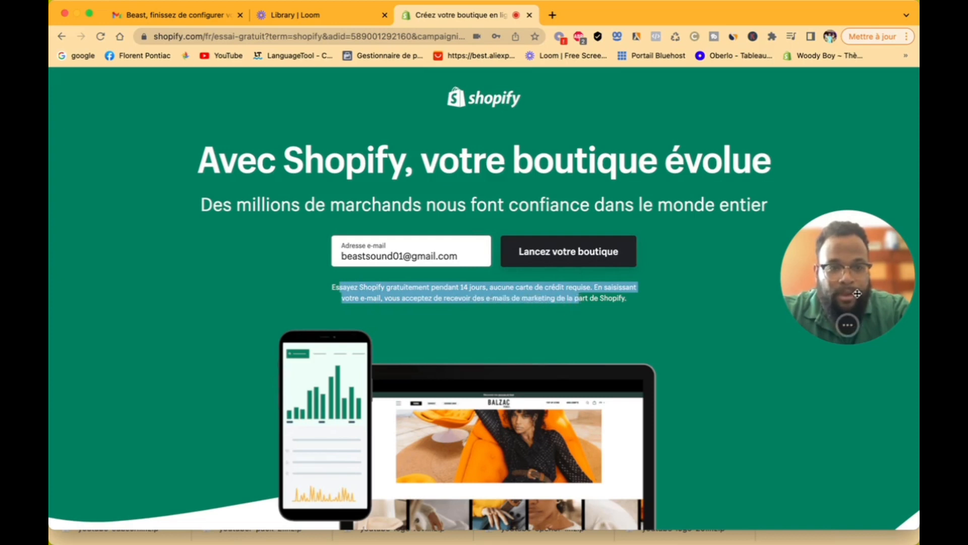
left_click_drag(857, 293, 724, 250)
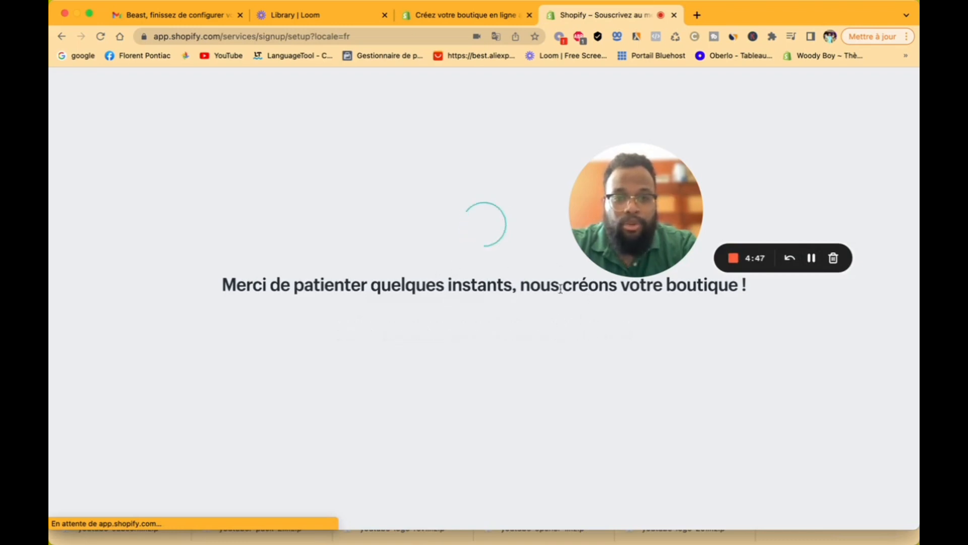
left_click_drag(608, 188, 718, 170)
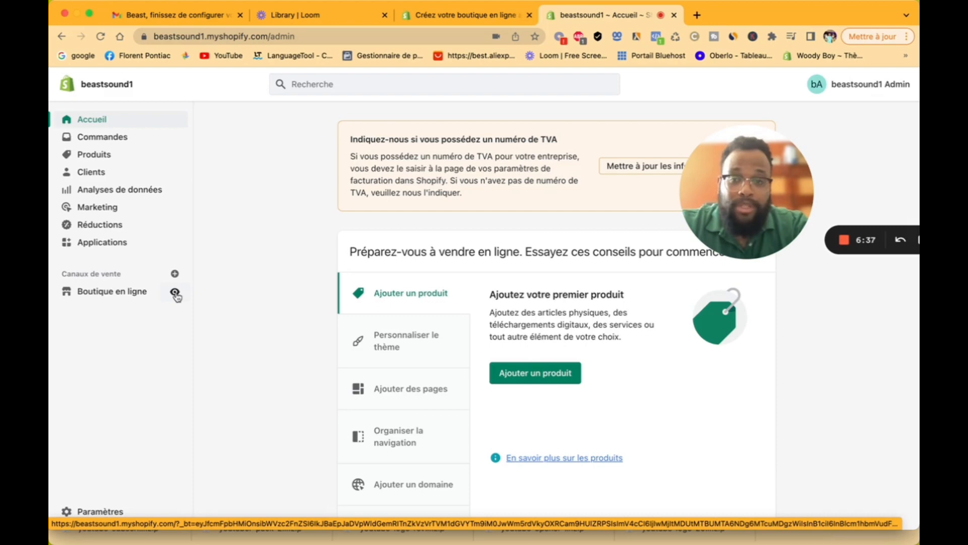
left_click(175, 293)
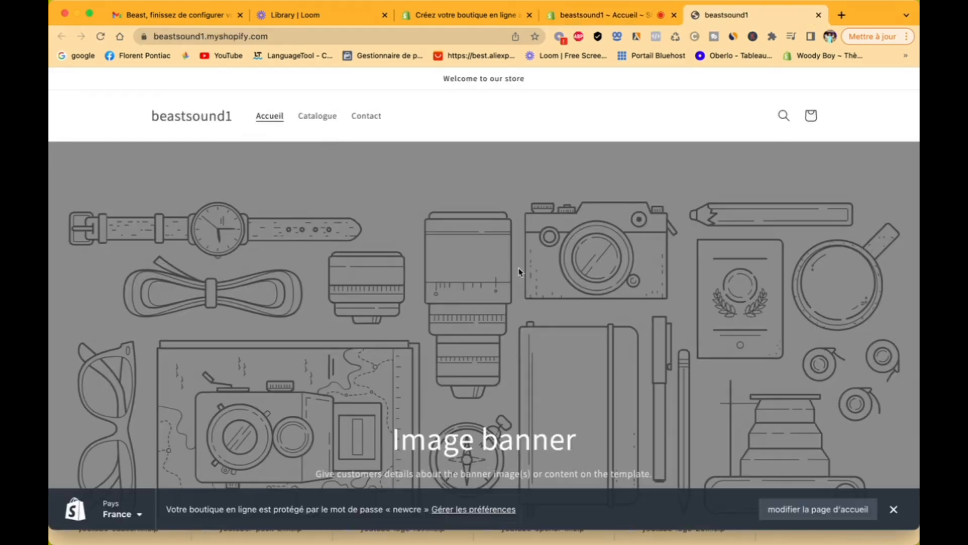
scroll(519, 273, "down", 5)
scroll(519, 272, "down", 15)
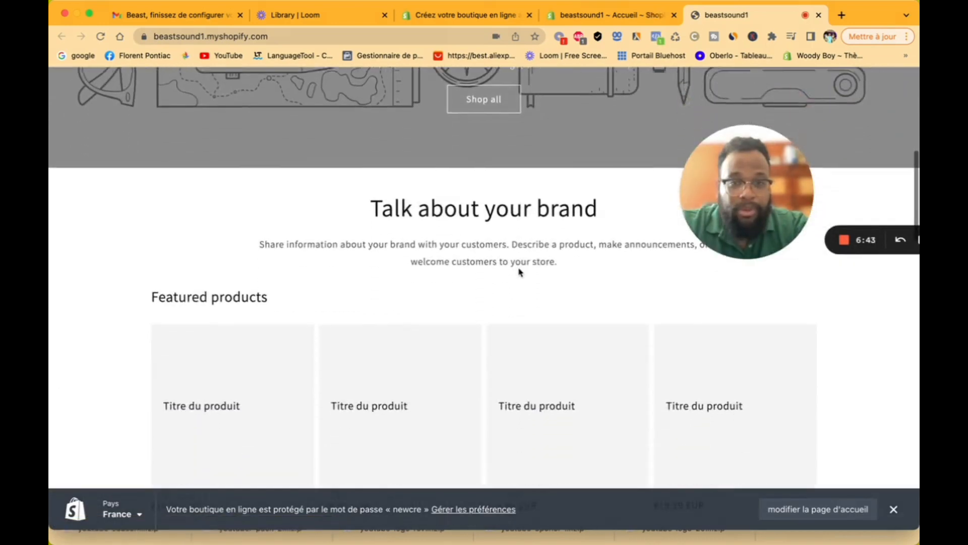
scroll(519, 273, "down", 10)
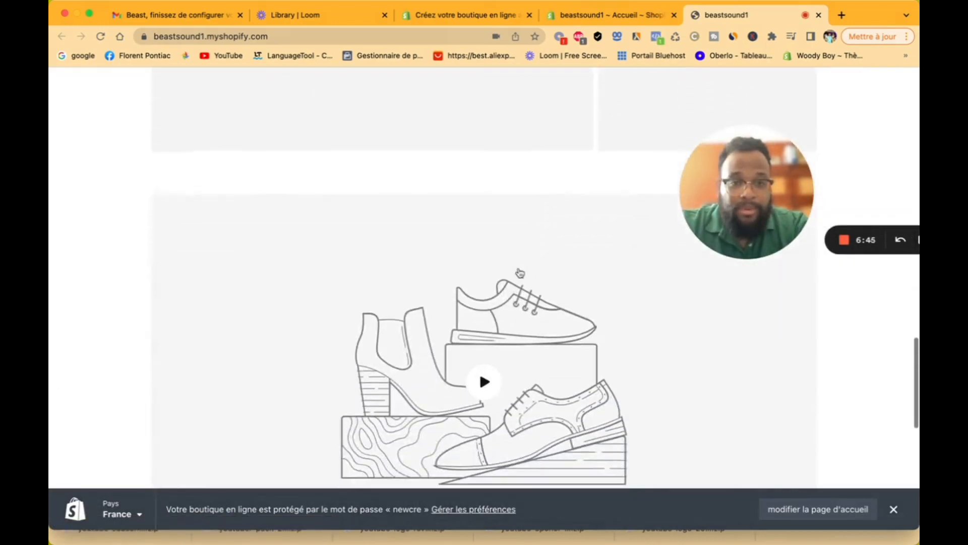
scroll(519, 272, "up", 5)
scroll(519, 272, "up", 20)
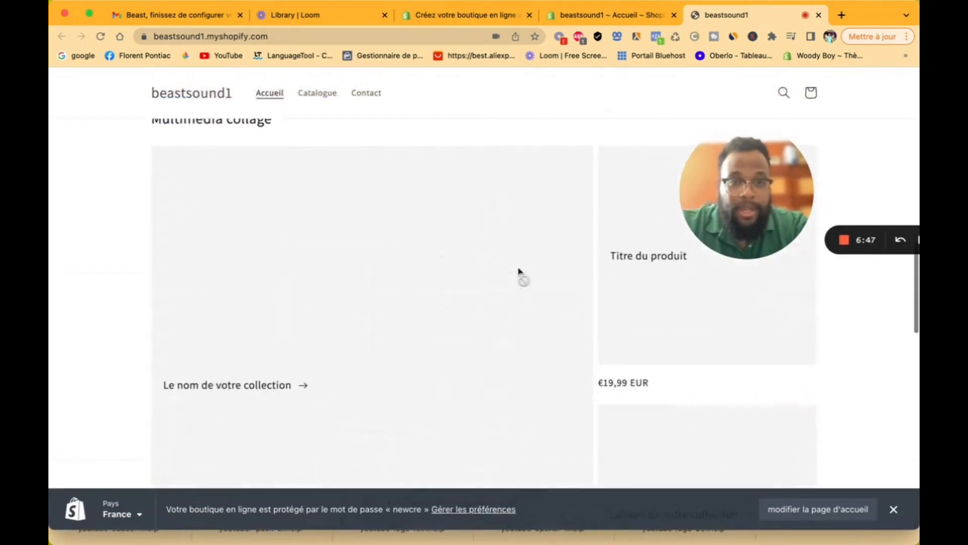
scroll(520, 272, "down", 10)
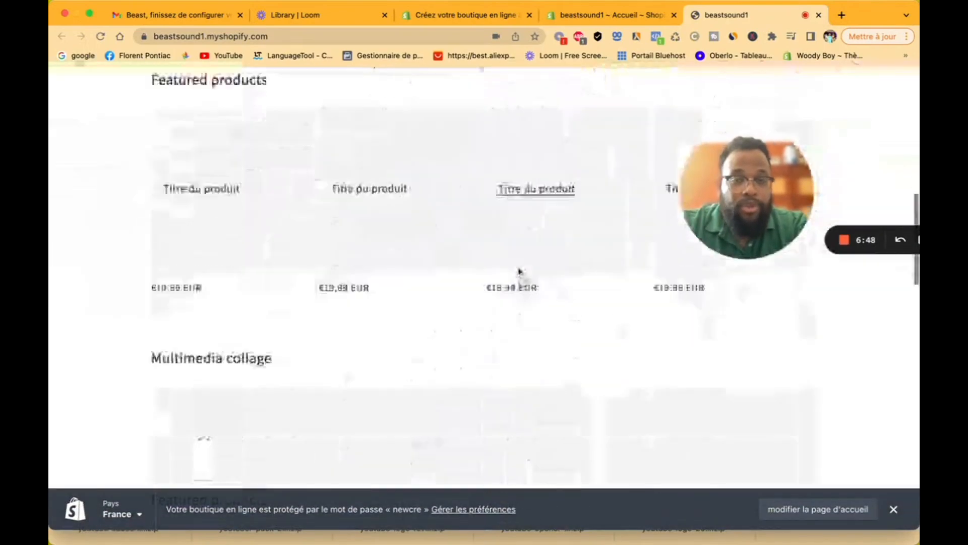
scroll(520, 273, "up", 10)
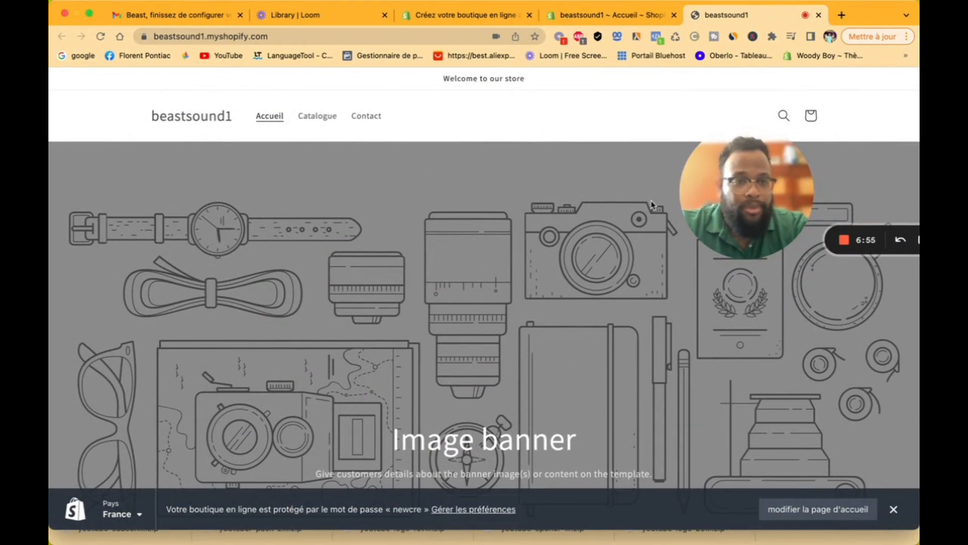
left_click_drag(733, 196, 833, 221)
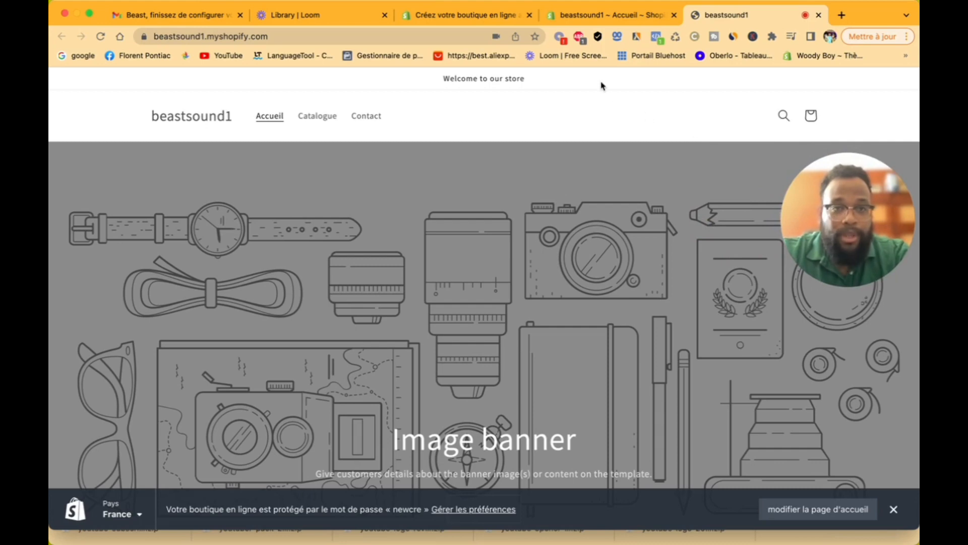
left_click(583, 17)
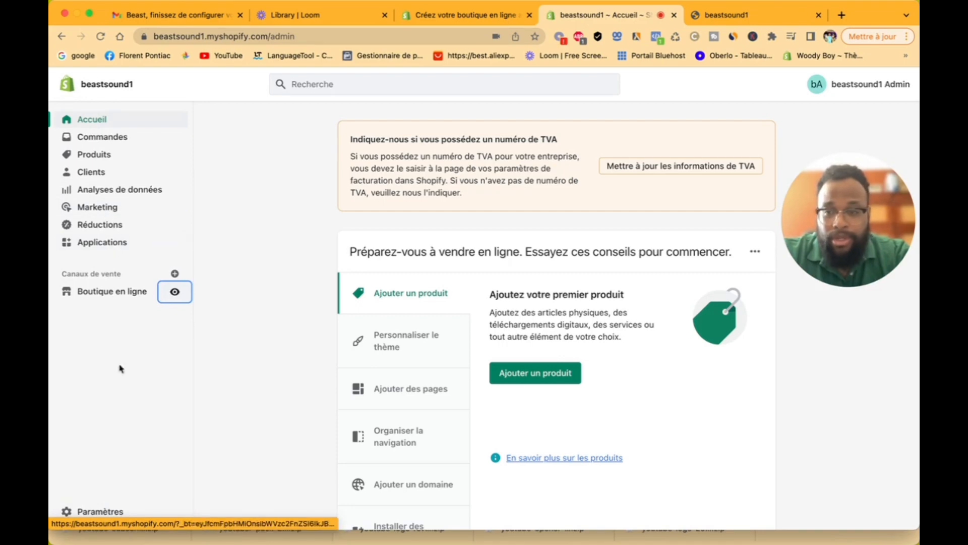
Step: Open Paramètres and review the store's address, contact e-mails and EUR currency
left_click(106, 514)
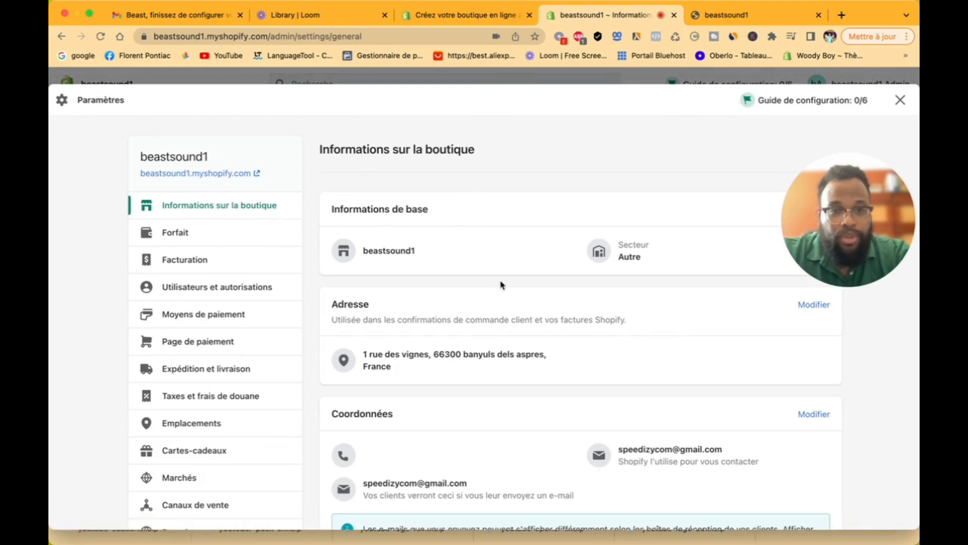
scroll(501, 285, "down", 5)
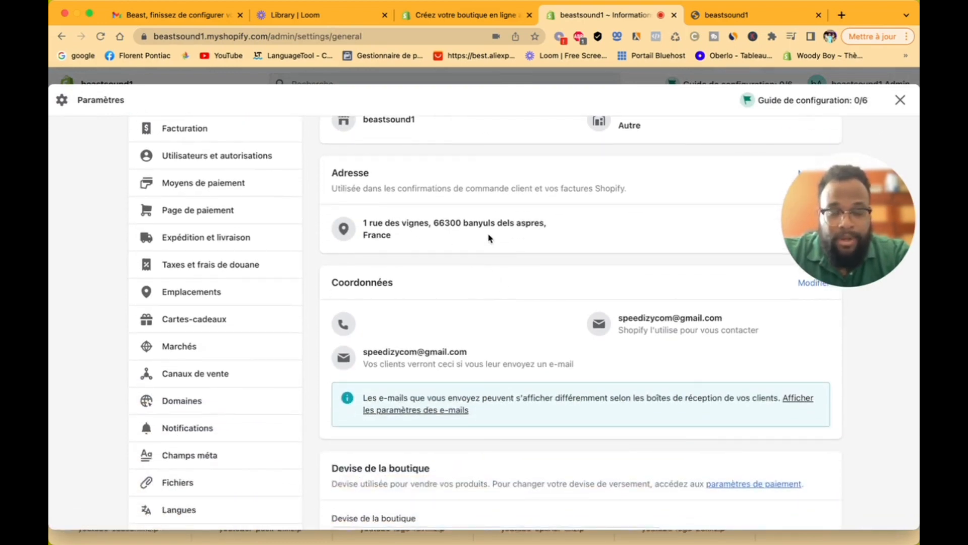
scroll(489, 237, "down", 3)
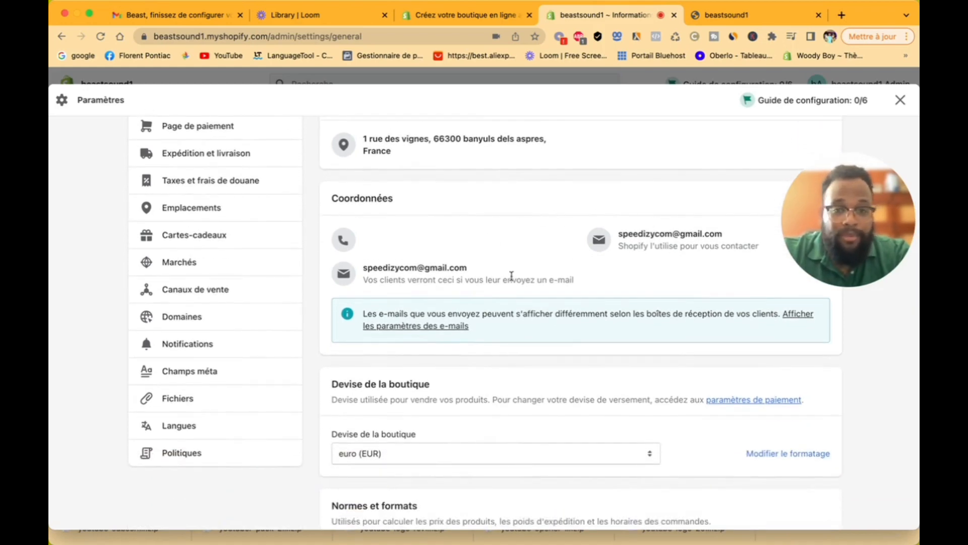
scroll(594, 292, "up", 4)
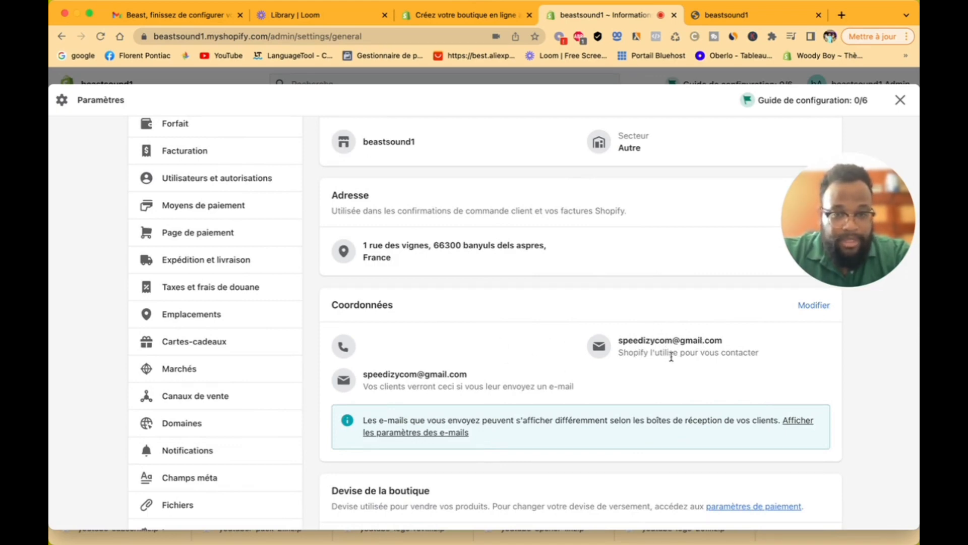
Step: Enter a store phone number under Coordonnées and save it
left_click(814, 305)
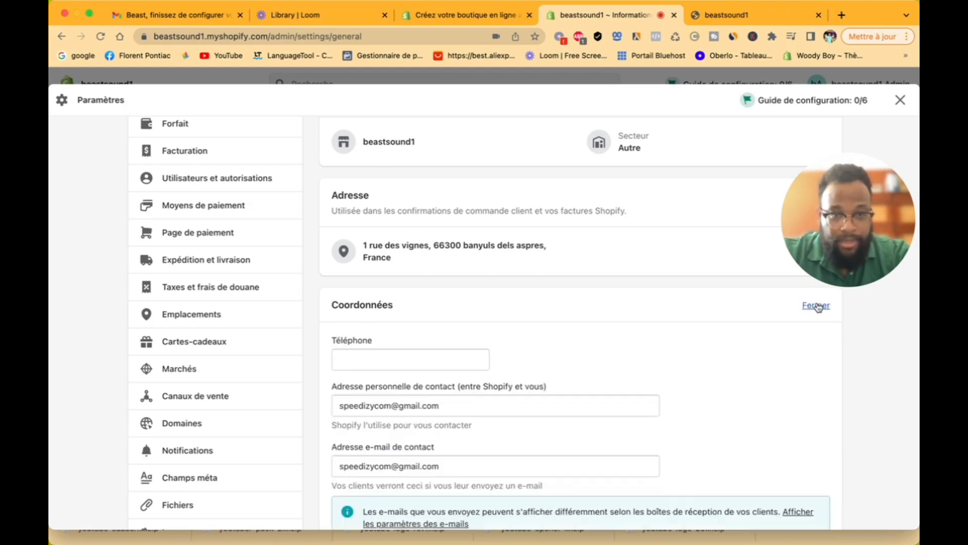
left_click(370, 361)
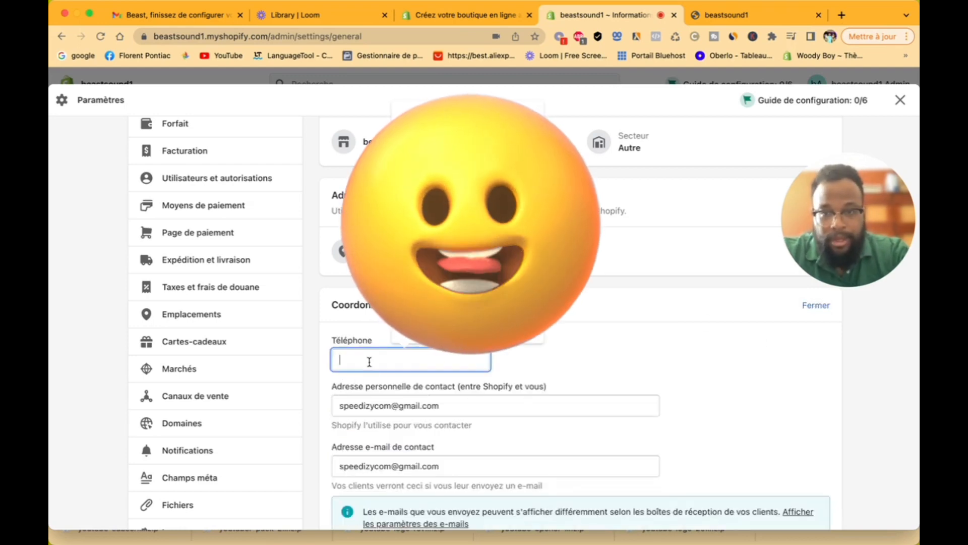
left_click(597, 353)
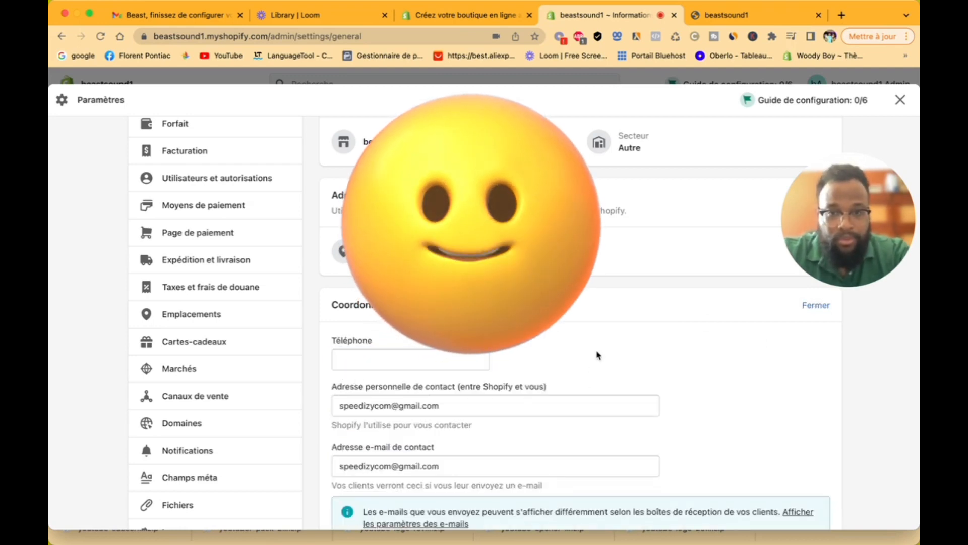
left_click(461, 364)
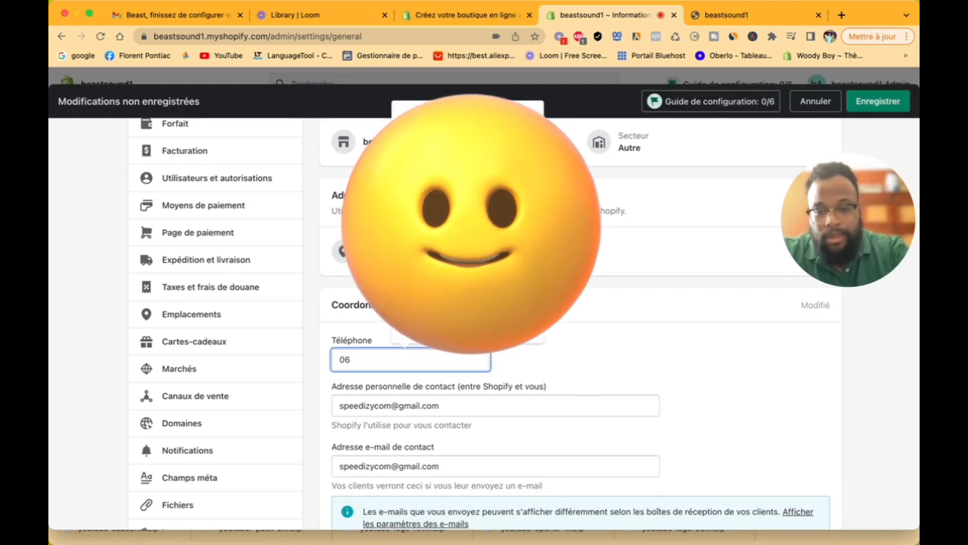
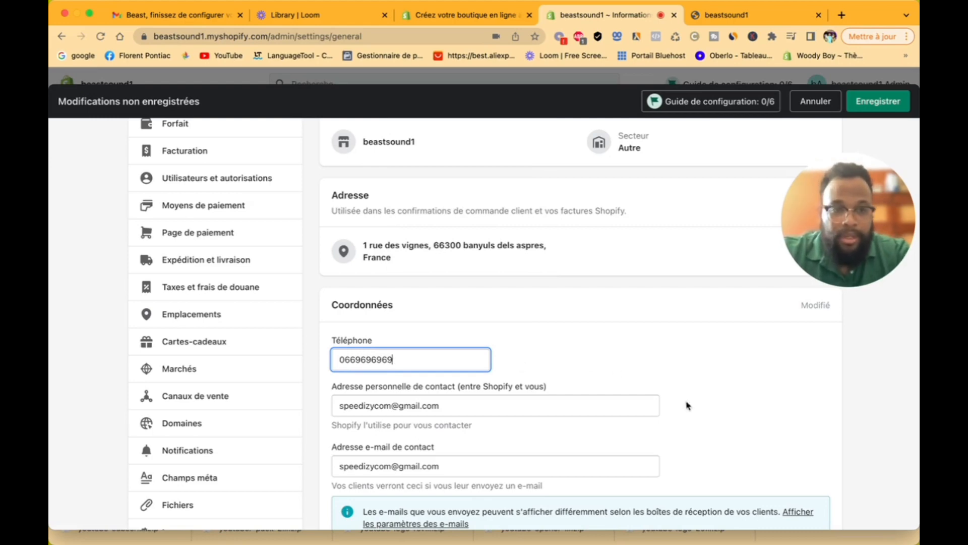
left_click(791, 401)
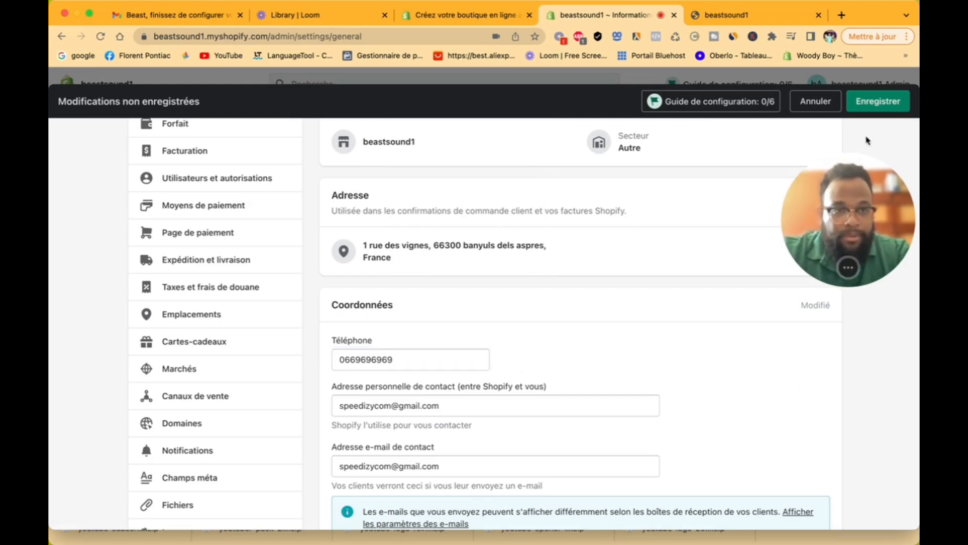
left_click(895, 100)
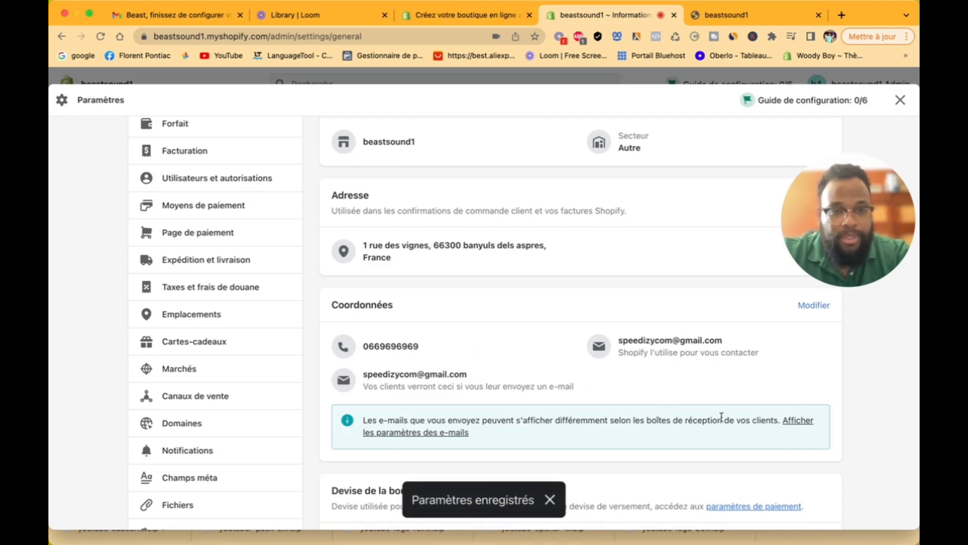
scroll(721, 416, "down", 5)
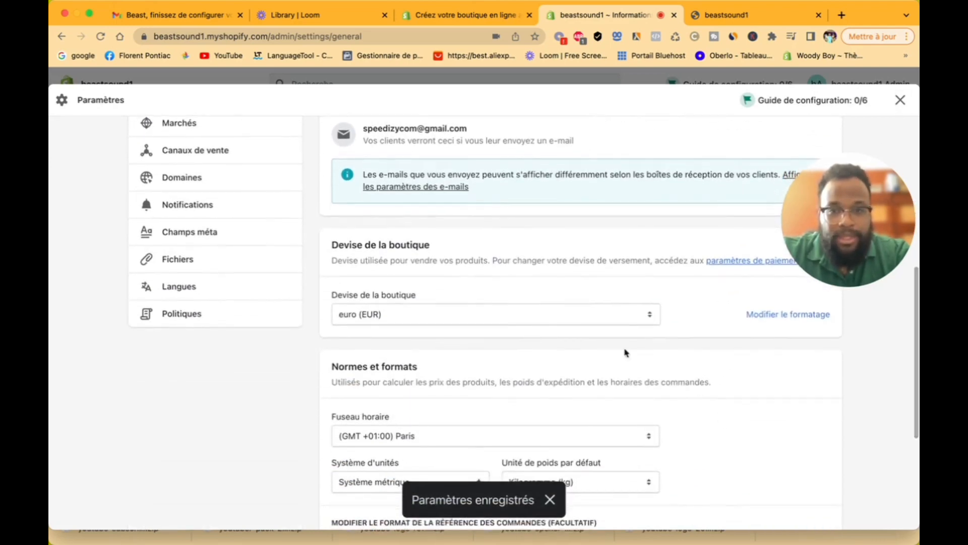
left_click(479, 313)
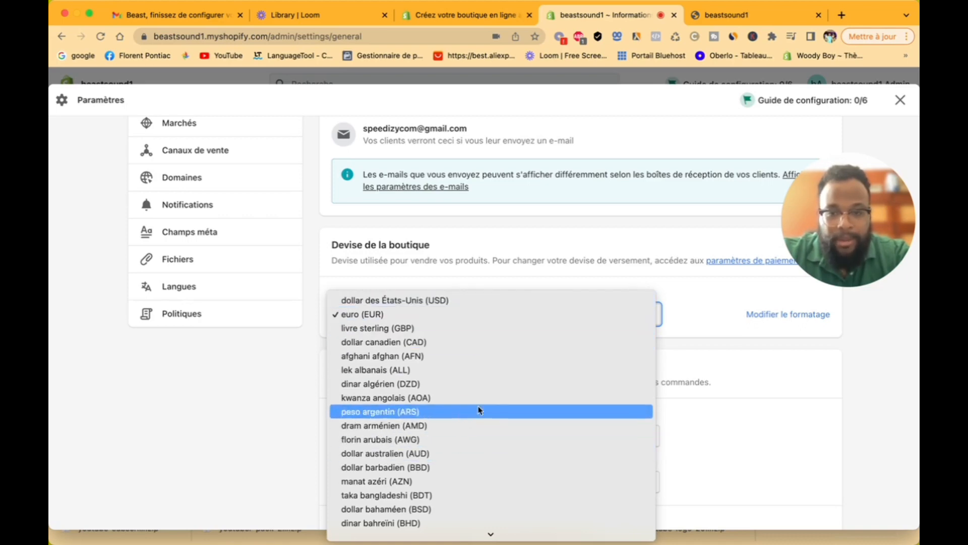
scroll(543, 457, "down", 3)
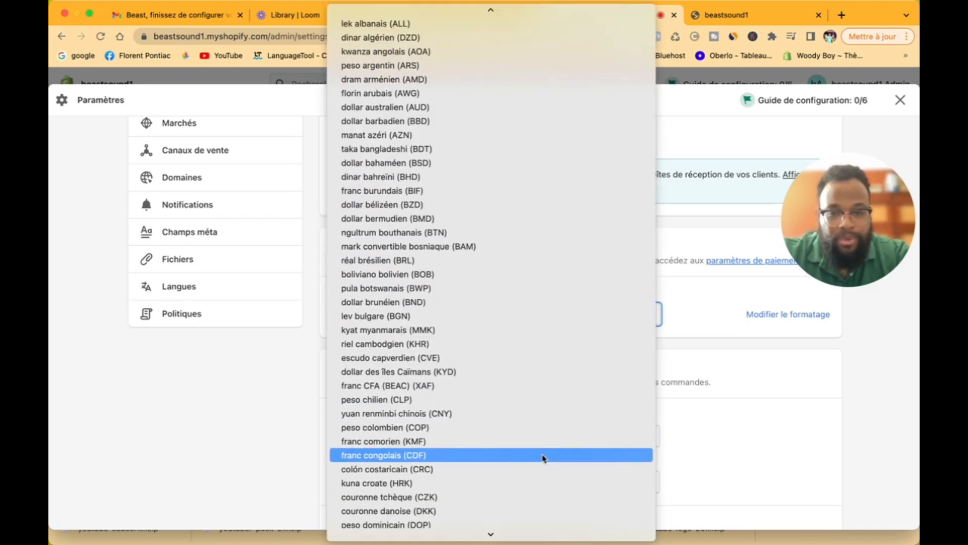
scroll(543, 457, "up", 3)
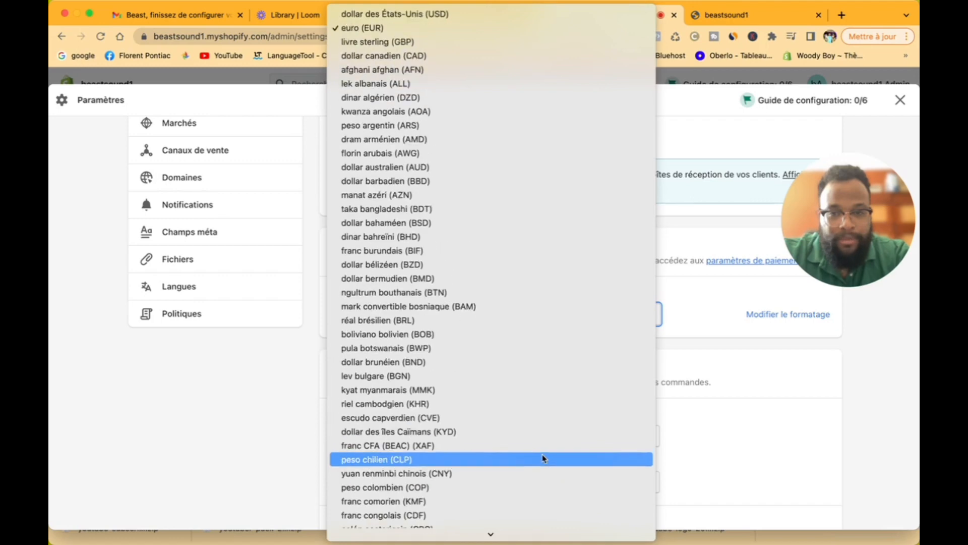
left_click(802, 373)
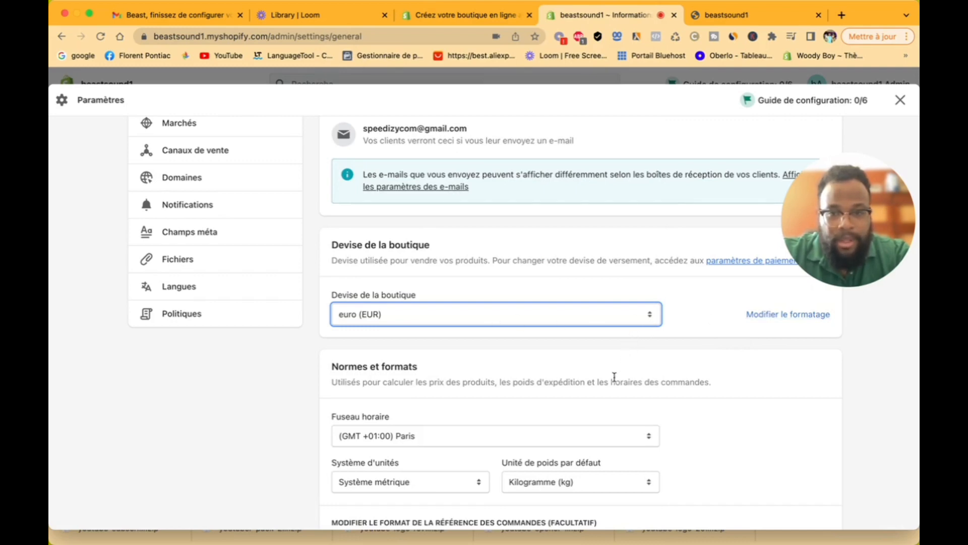
scroll(614, 377, "down", 2)
scroll(616, 379, "down", 4)
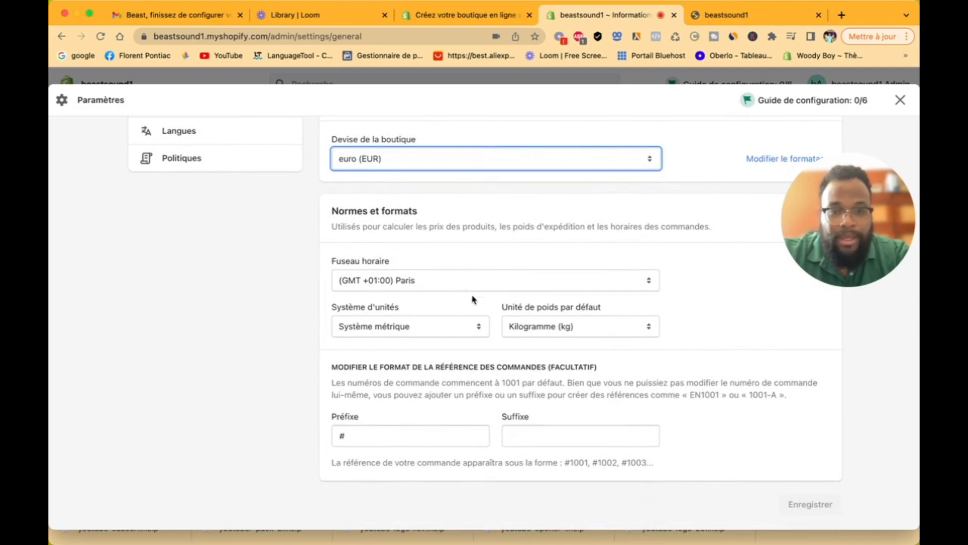
left_click(424, 330)
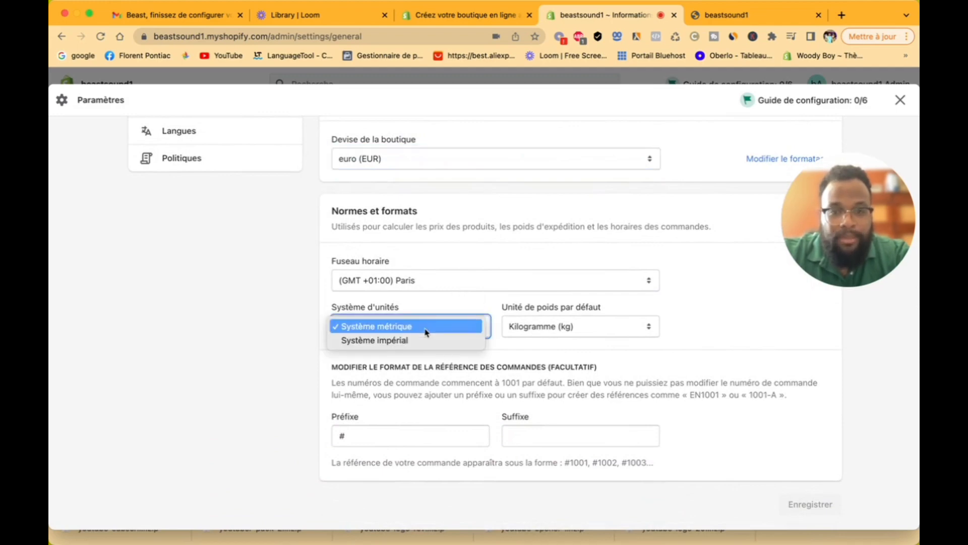
left_click(574, 335)
left_click(575, 335)
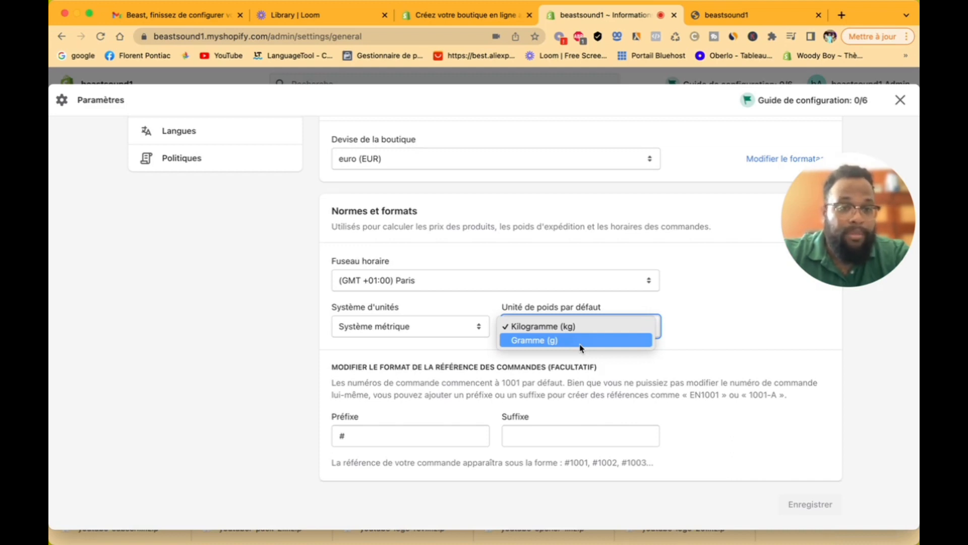
left_click(698, 328)
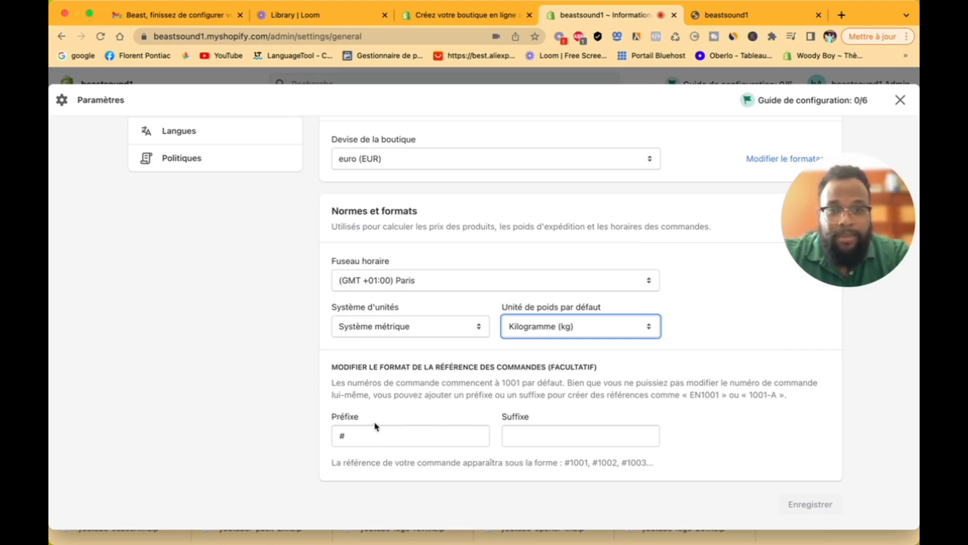
Step: Set the order prefix to #beastsound, save, and go to the Forfait plan page
left_click(382, 431)
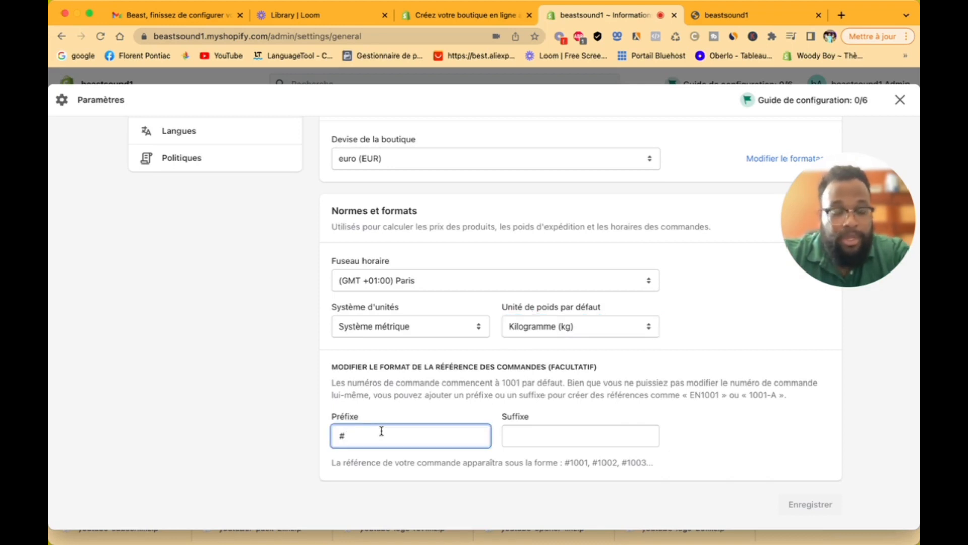
type("beast")
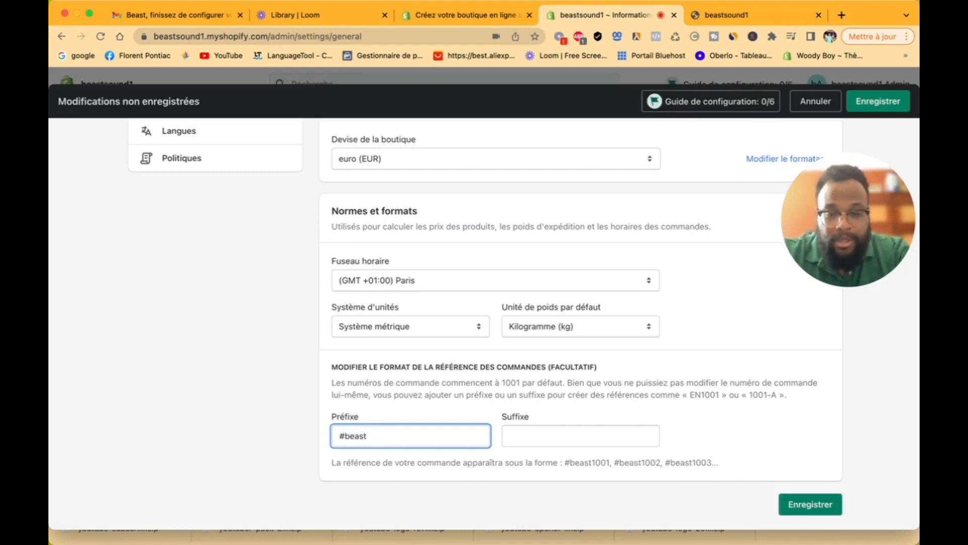
type("soun")
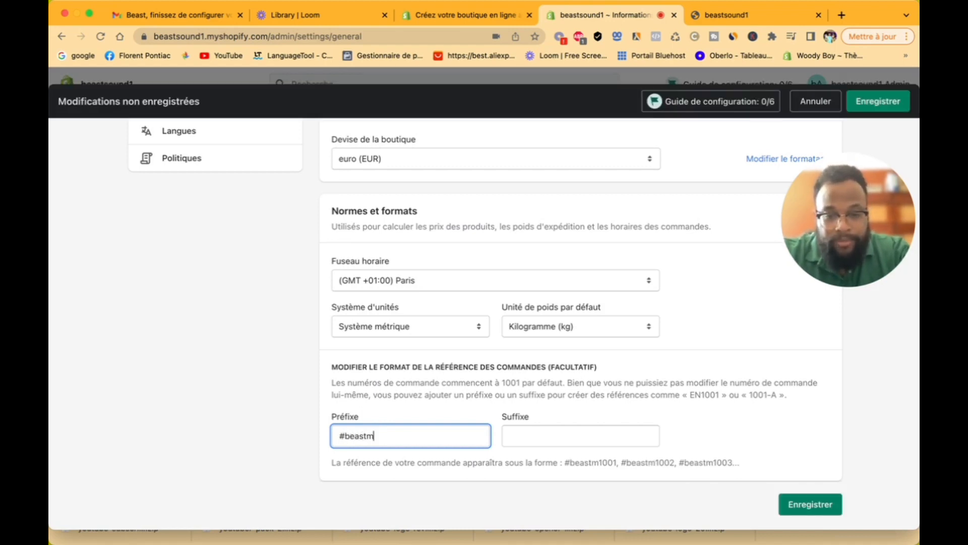
type("d")
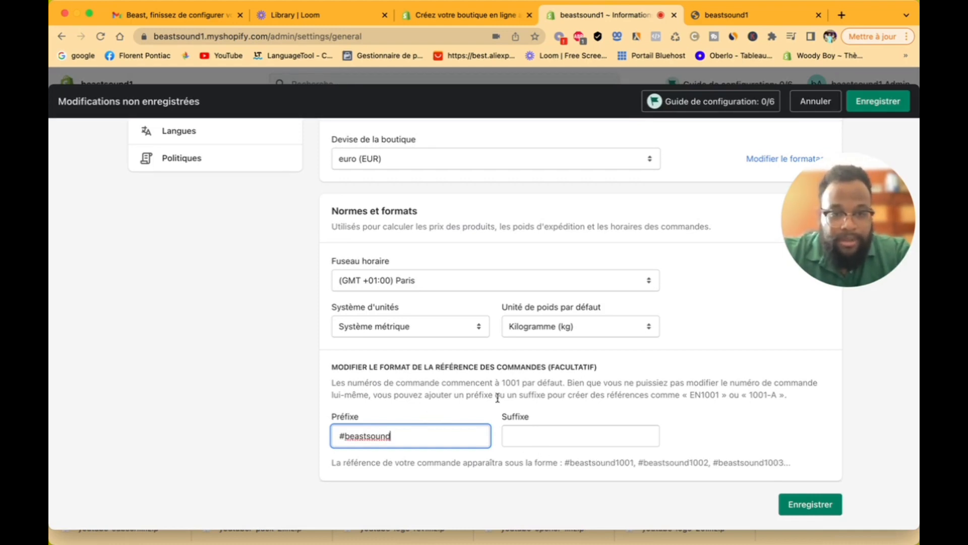
left_click(831, 511)
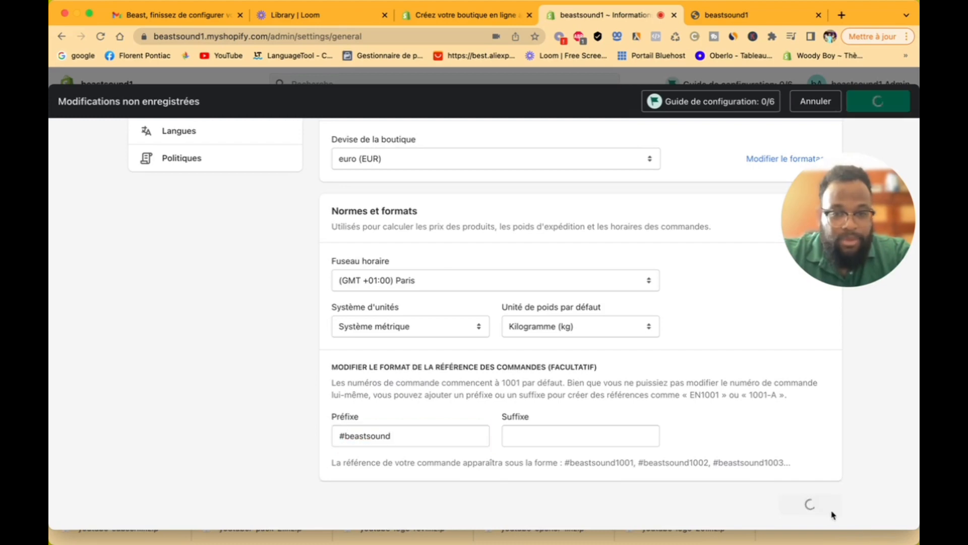
scroll(491, 288, "up", 11)
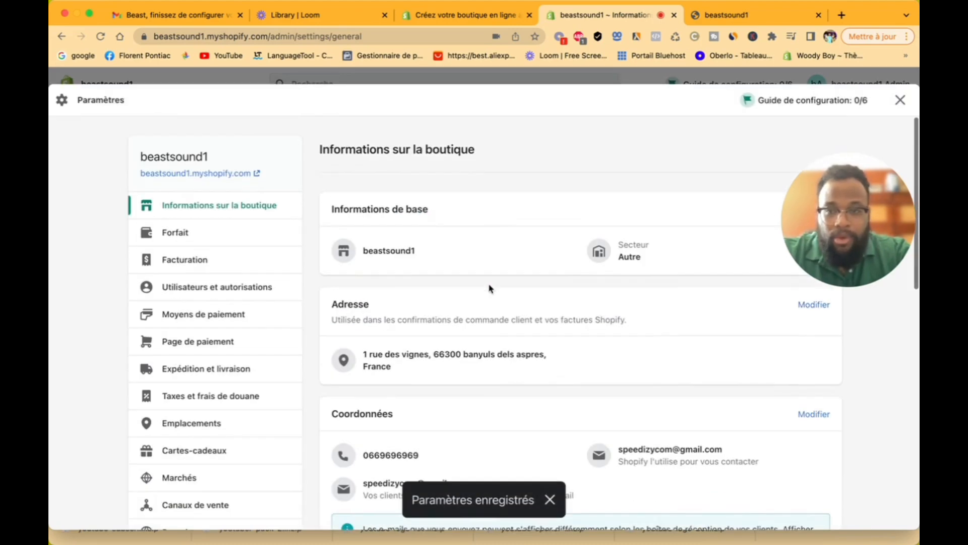
left_click(224, 236)
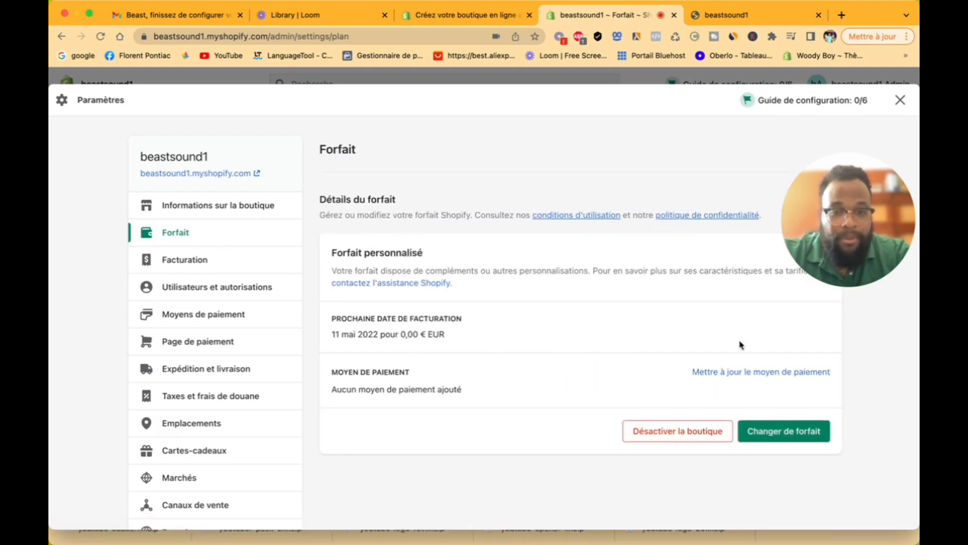
Step: Compare plan prices for Mensuel, Annuel, 2 ans and 3 ans, ending on monthly prices
left_click(802, 436)
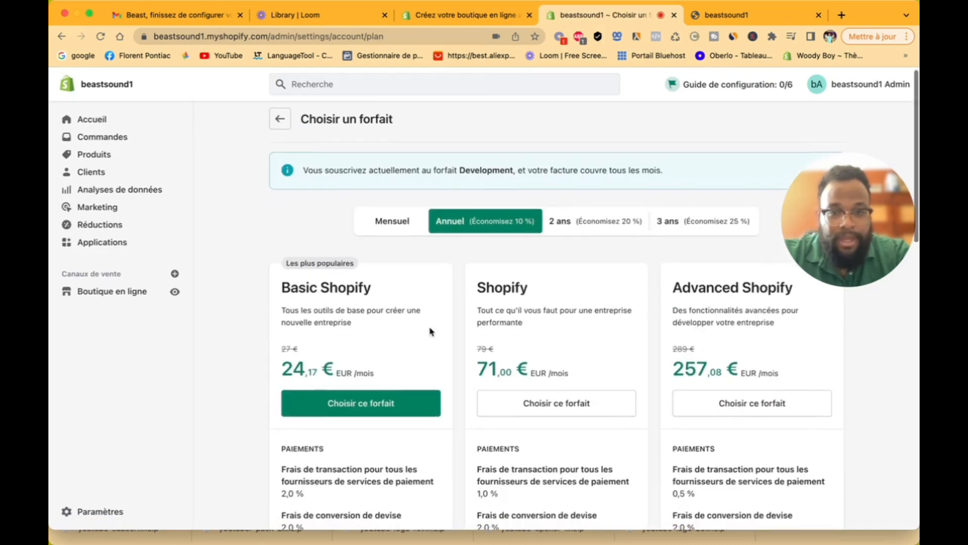
scroll(433, 330, "down", 2)
scroll(433, 331, "up", 2)
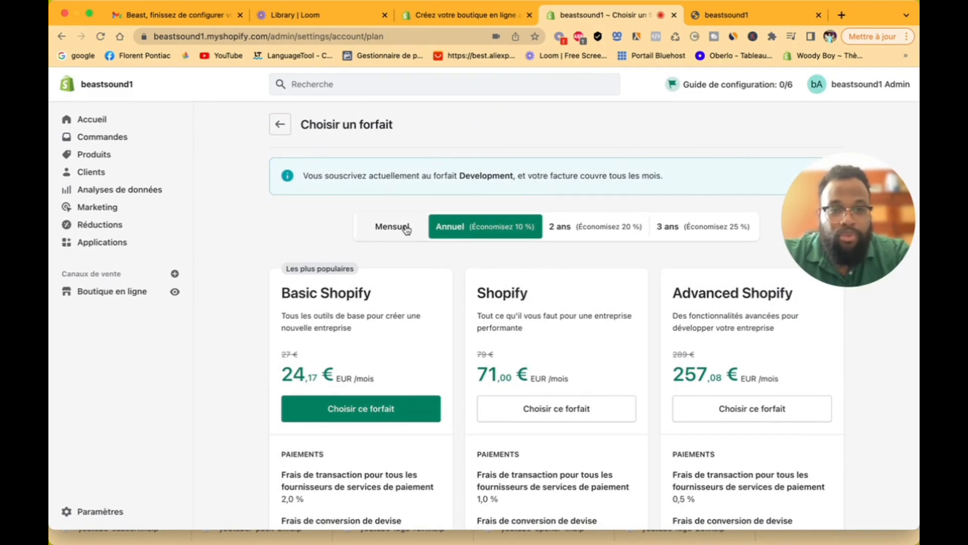
left_click(406, 230)
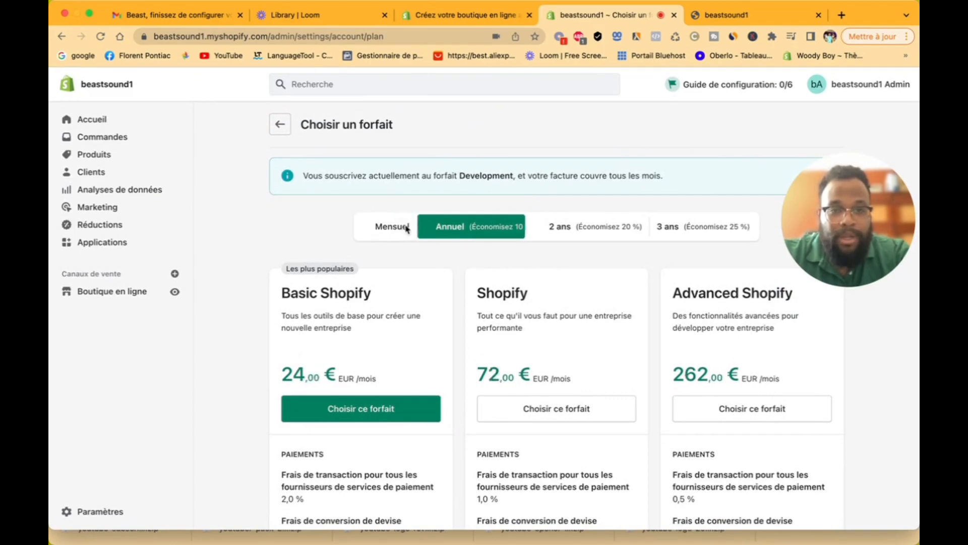
left_click(480, 230)
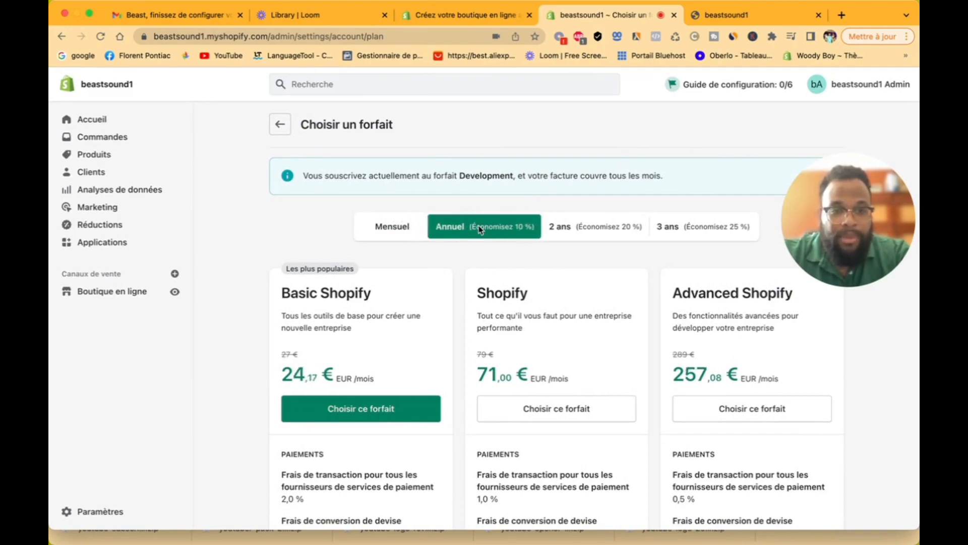
left_click(625, 227)
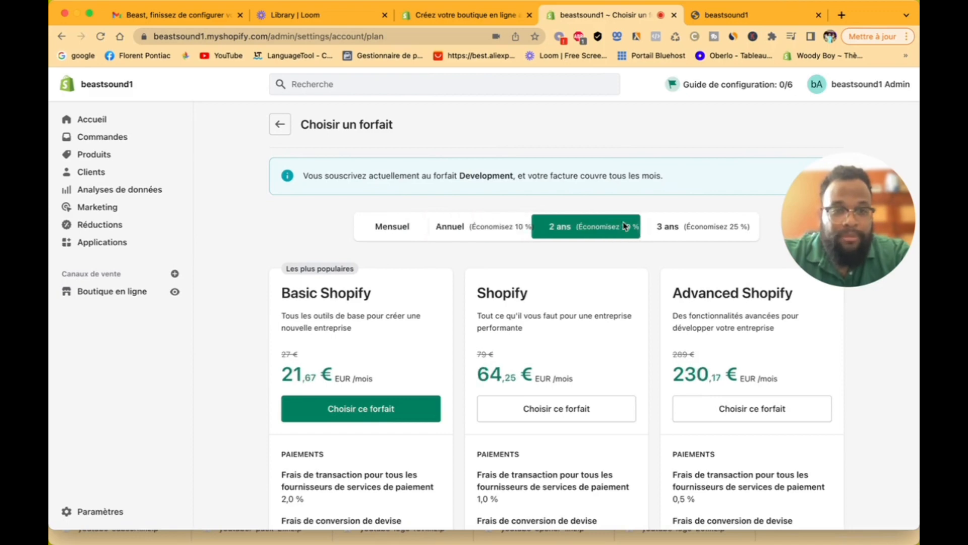
left_click(704, 232)
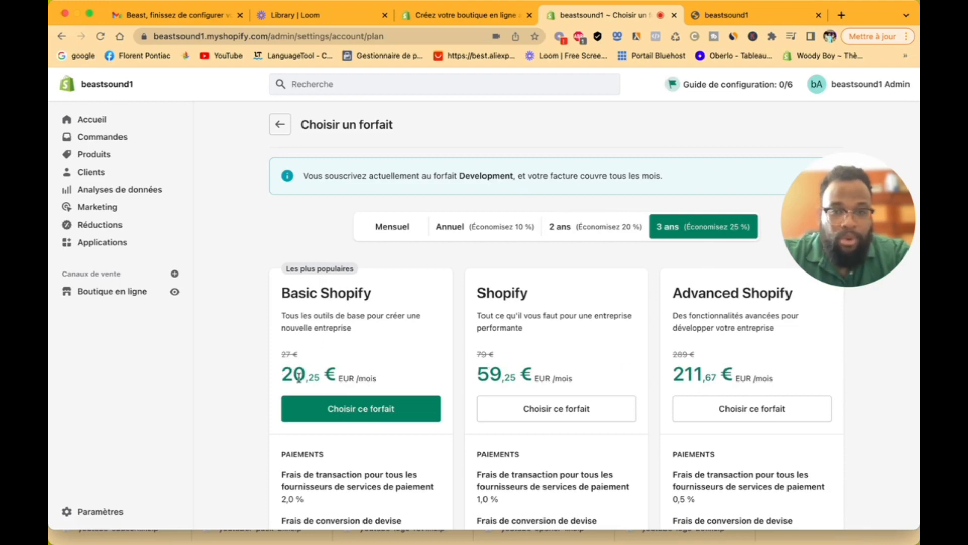
left_click(401, 231)
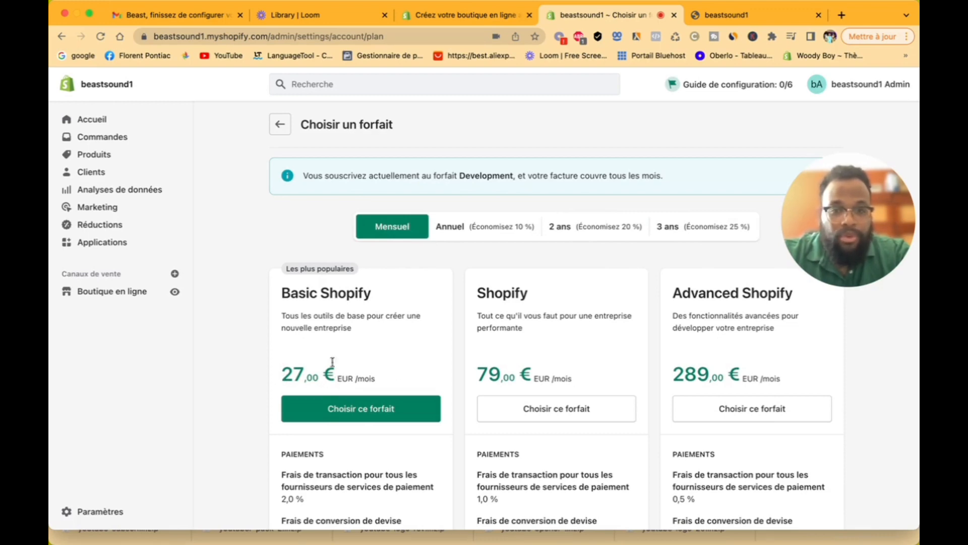
scroll(371, 403, "down", 3)
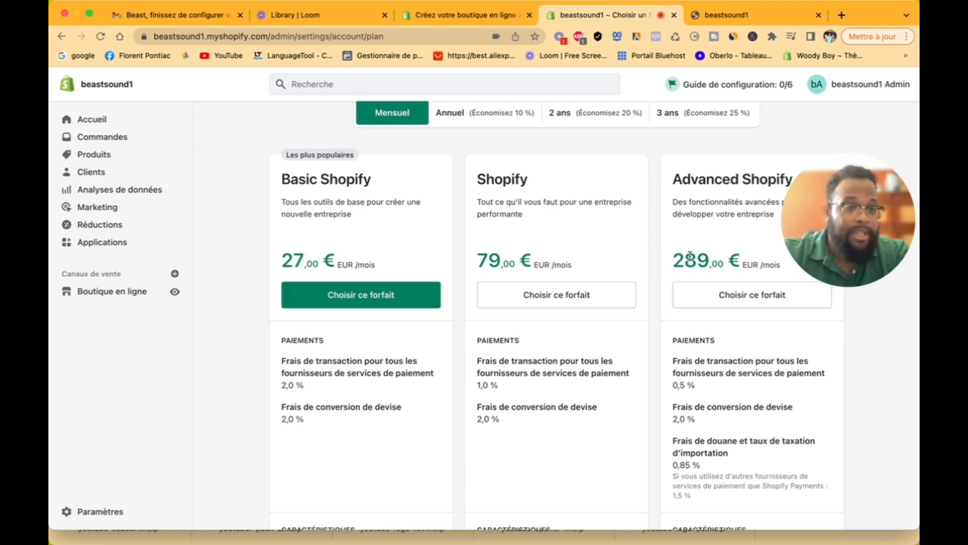
scroll(738, 374, "down", 5)
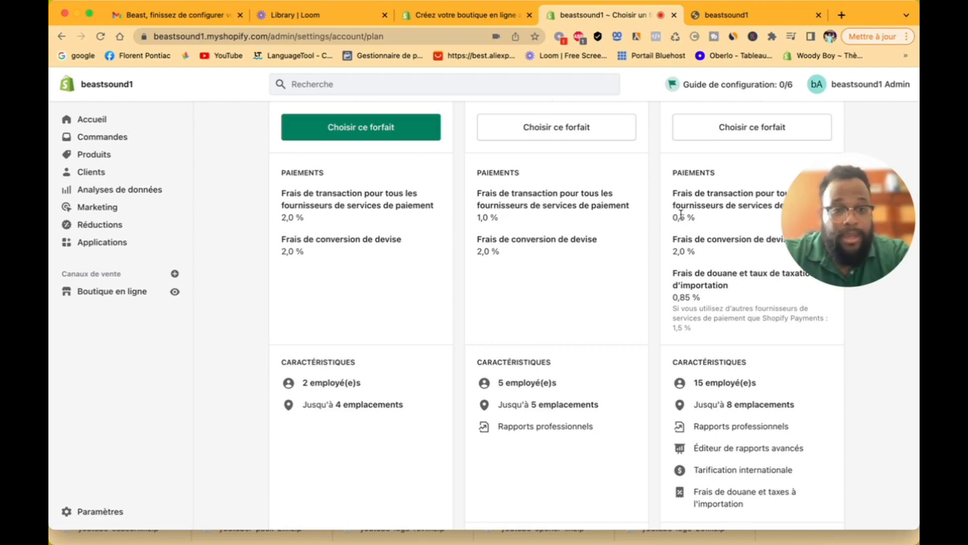
scroll(662, 314, "down", 2)
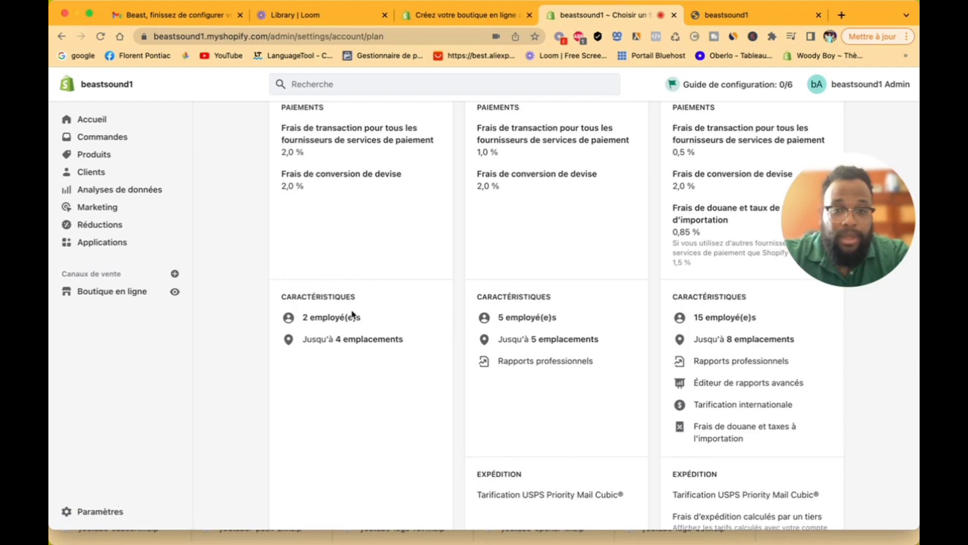
scroll(325, 322, "up", 3)
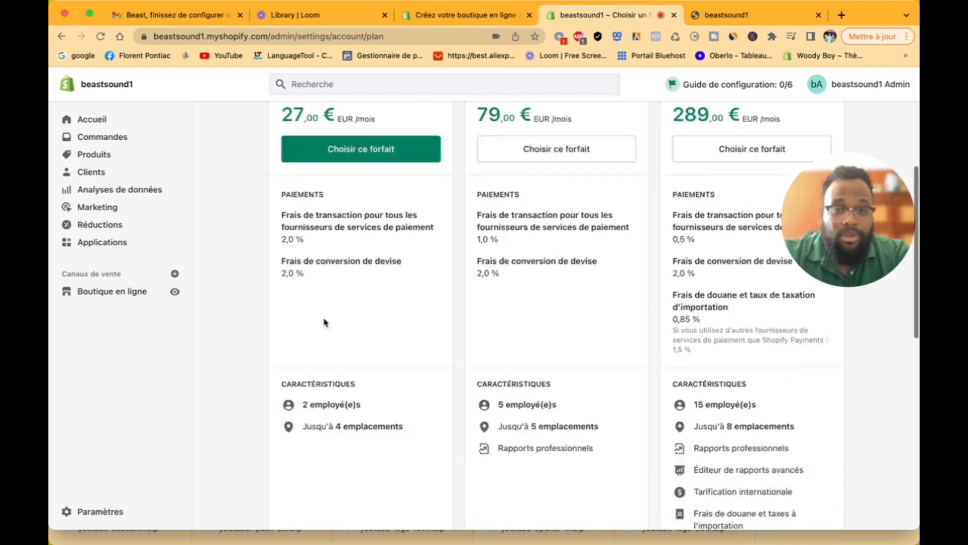
scroll(325, 322, "down", 3)
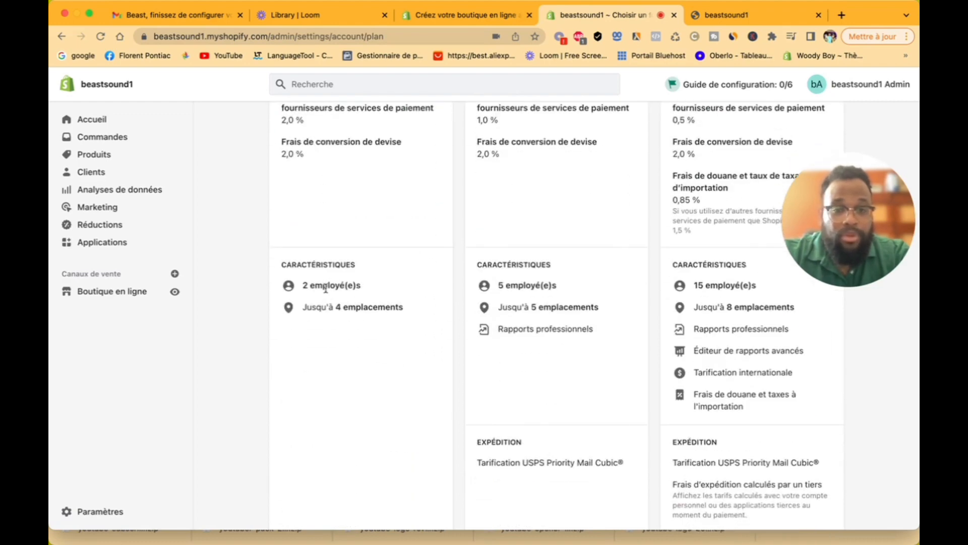
scroll(547, 340, "up", 3)
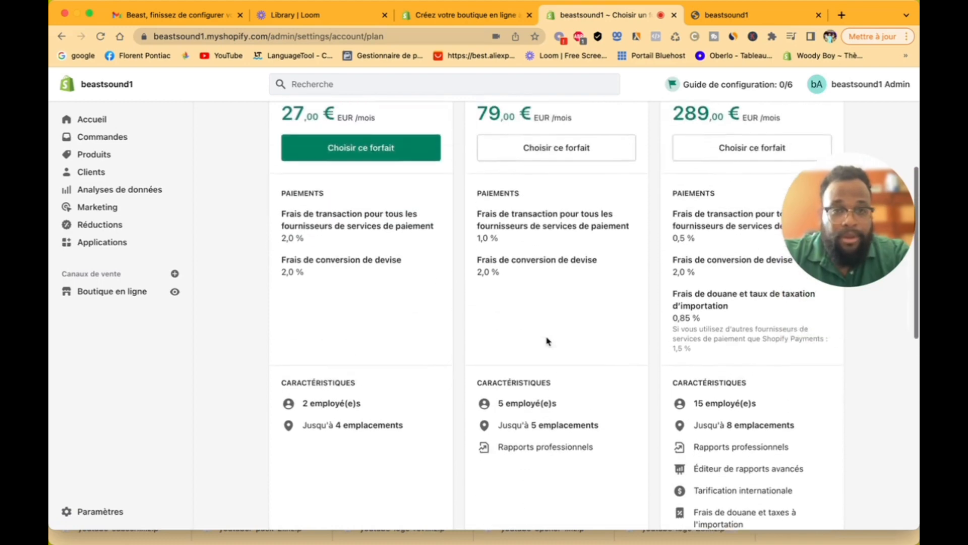
scroll(547, 341, "up", 2)
scroll(547, 340, "down", 2)
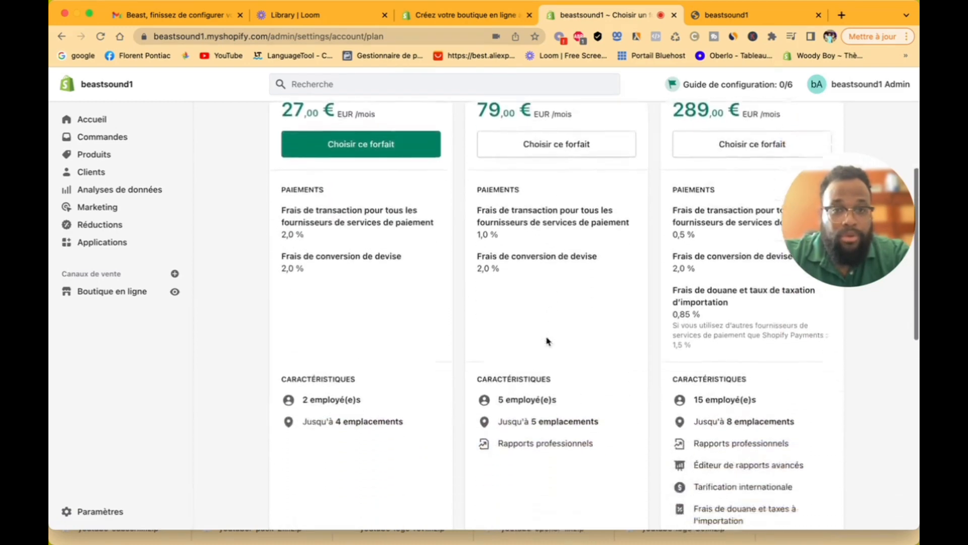
scroll(548, 340, "down", 2)
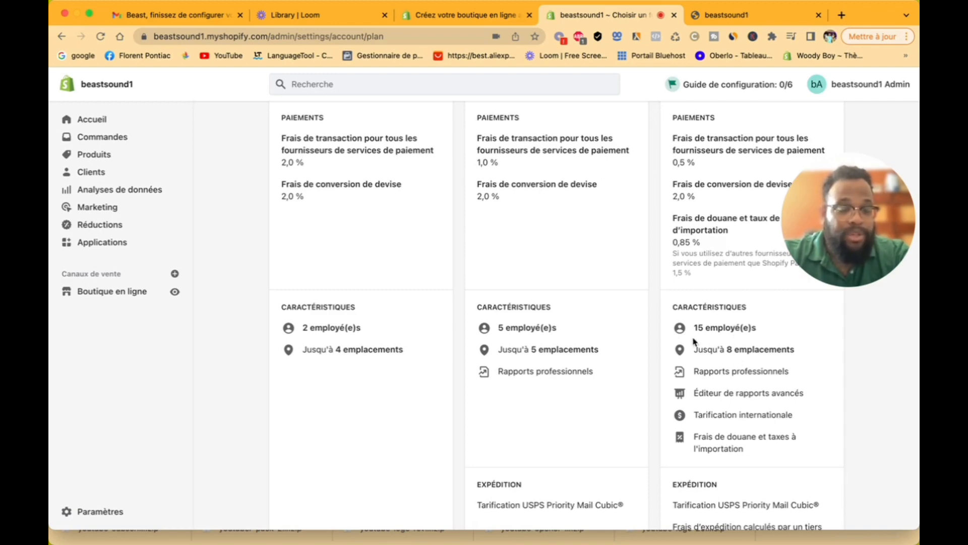
scroll(694, 341, "up", 2)
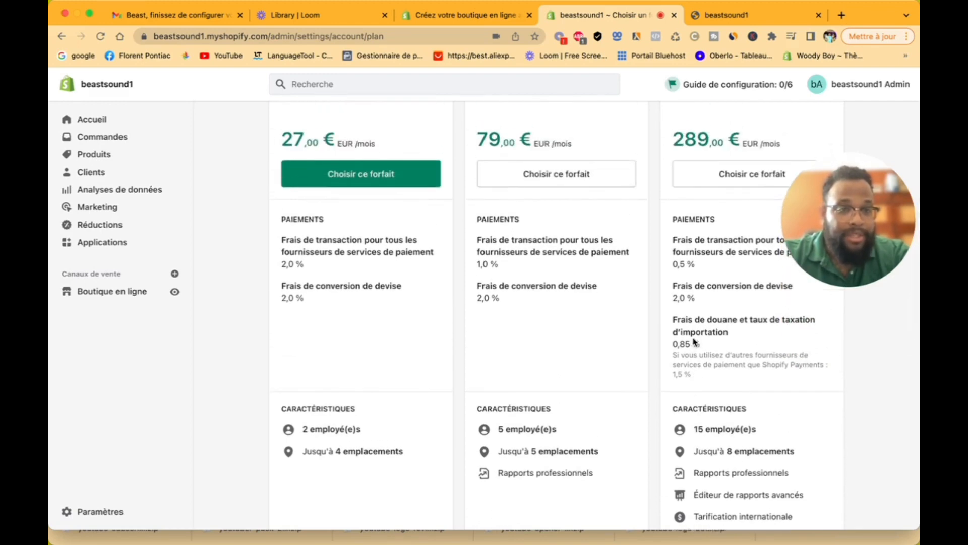
scroll(694, 341, "down", 1)
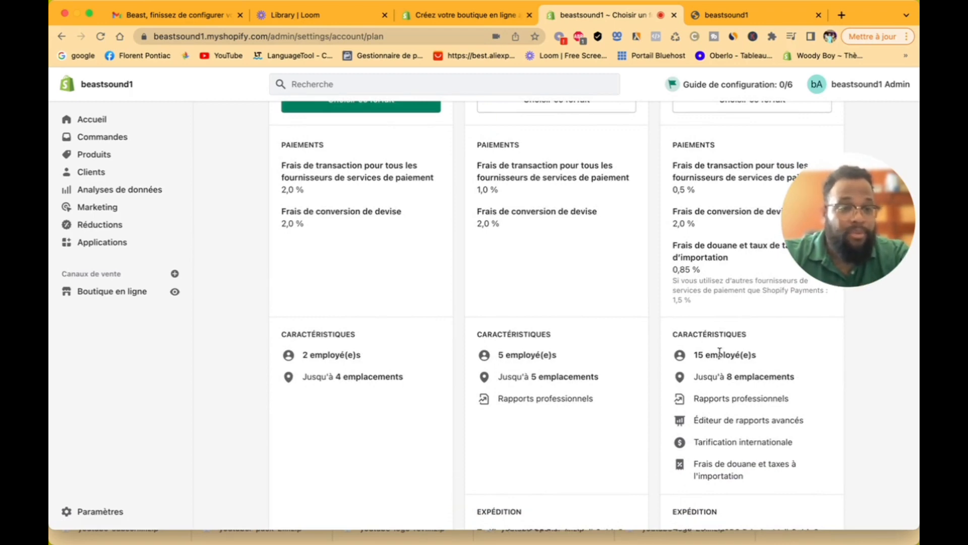
scroll(718, 398, "down", 1)
scroll(719, 398, "down", 4)
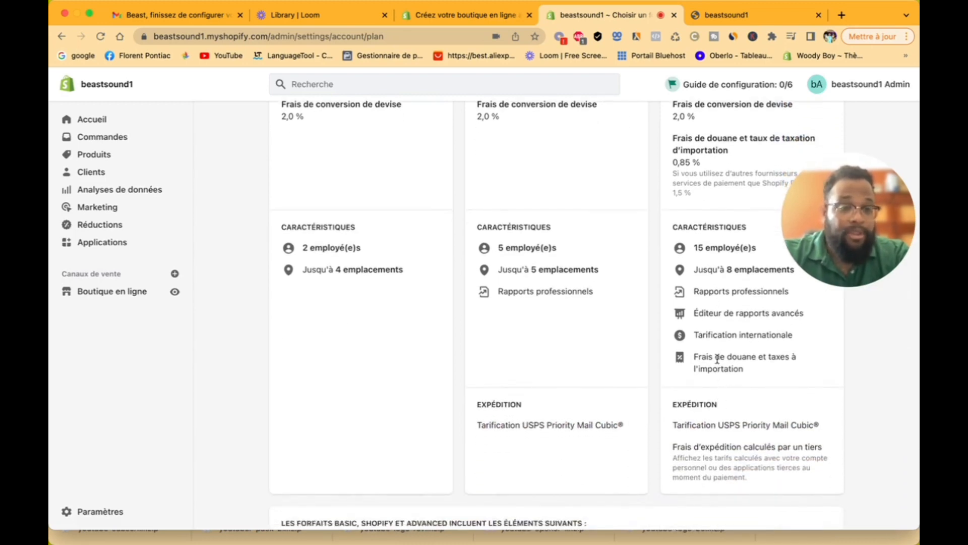
scroll(718, 359, "up", 12)
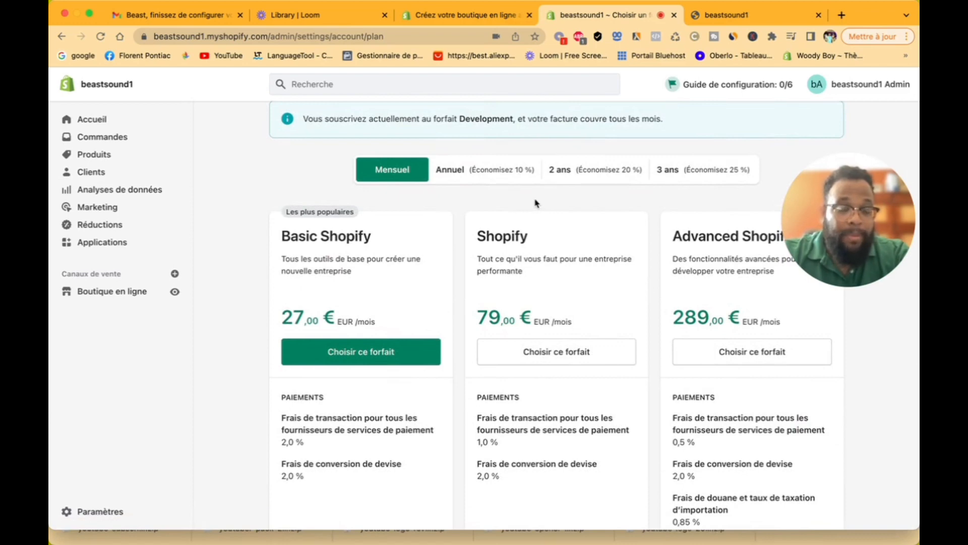
left_click(501, 170)
left_click(595, 169)
left_click(695, 172)
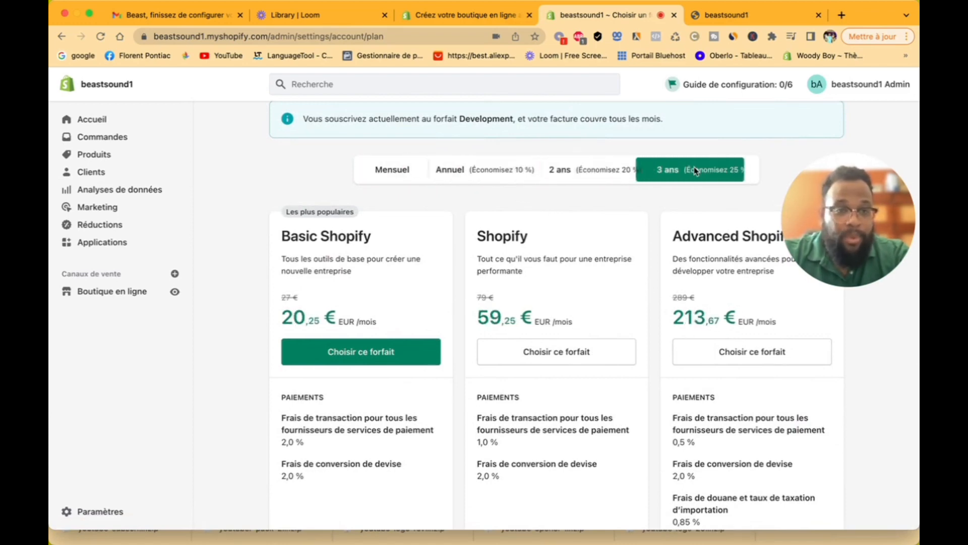
left_click(573, 169)
left_click(513, 170)
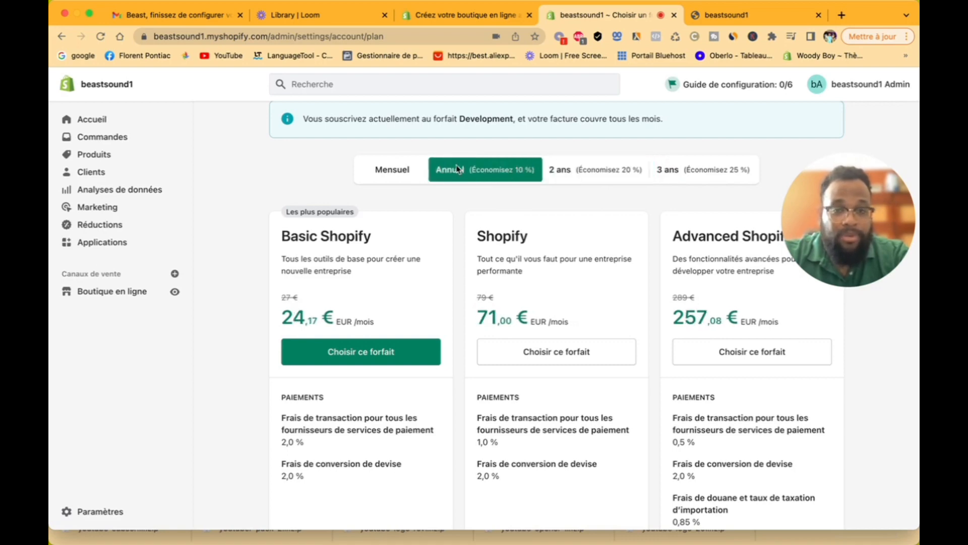
left_click(399, 170)
left_click(481, 177)
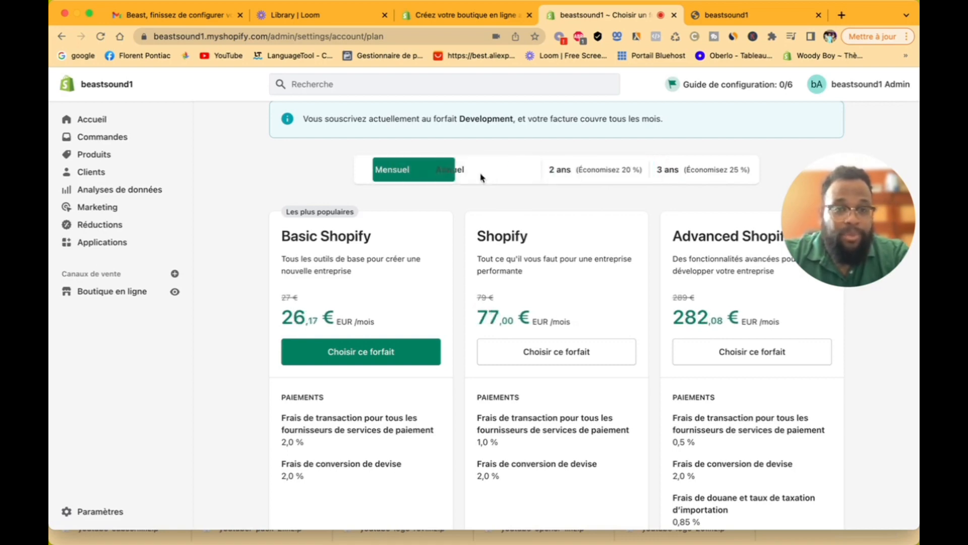
left_click(567, 168)
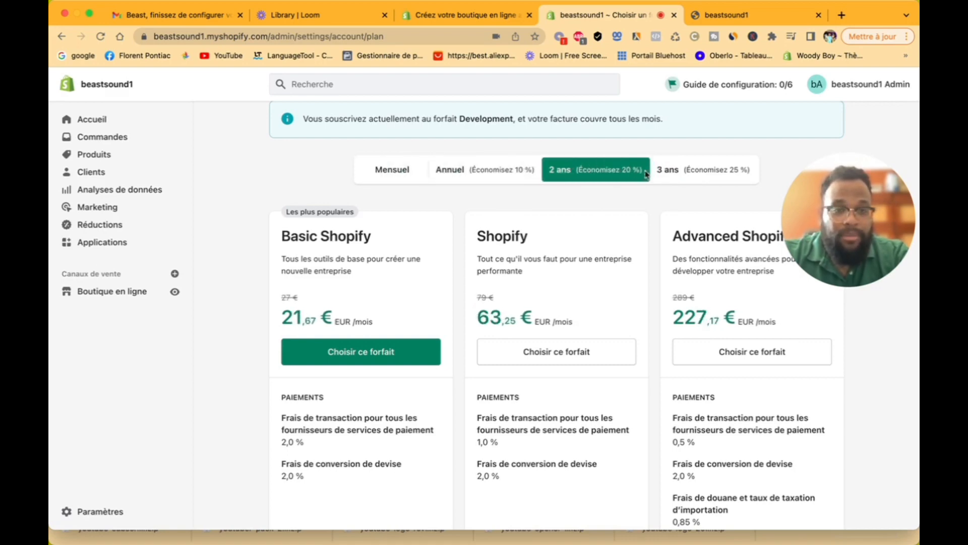
left_click(664, 173)
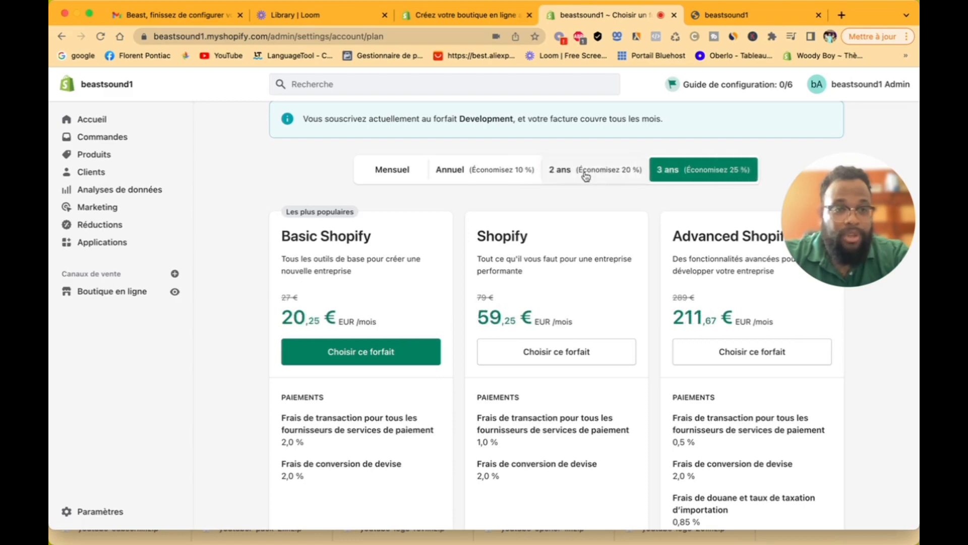
left_click(409, 176)
scroll(408, 174, "up", 2)
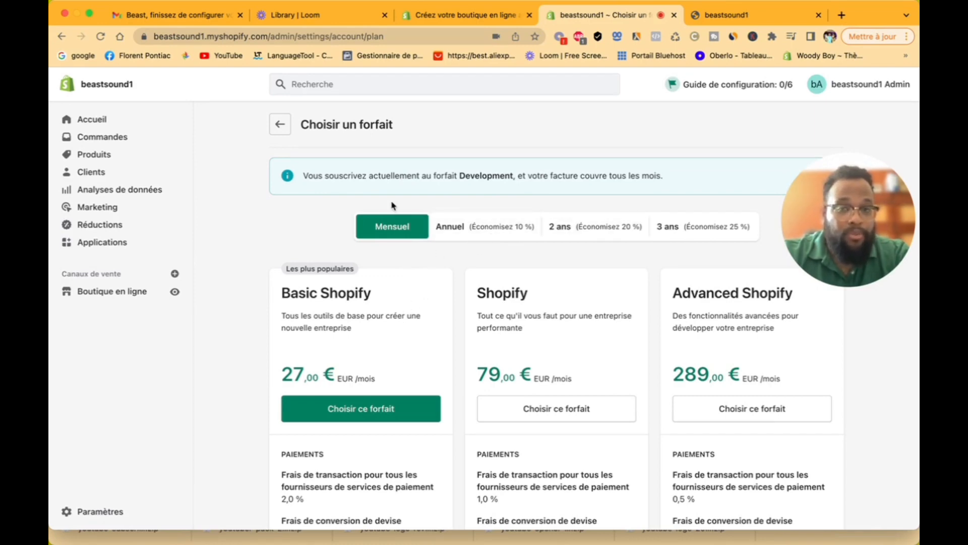
Step: Go to Facturation settings and start adding a payment method
left_click(281, 126)
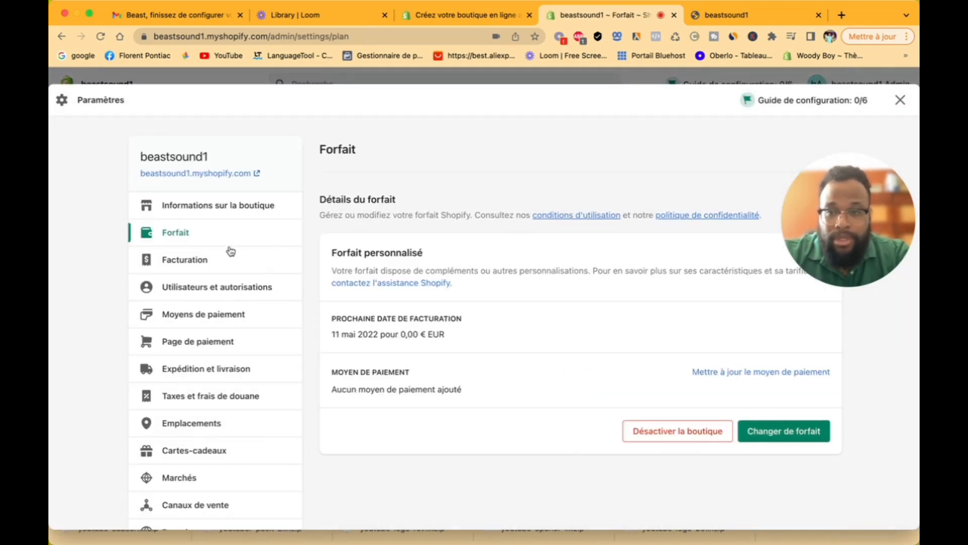
left_click(214, 263)
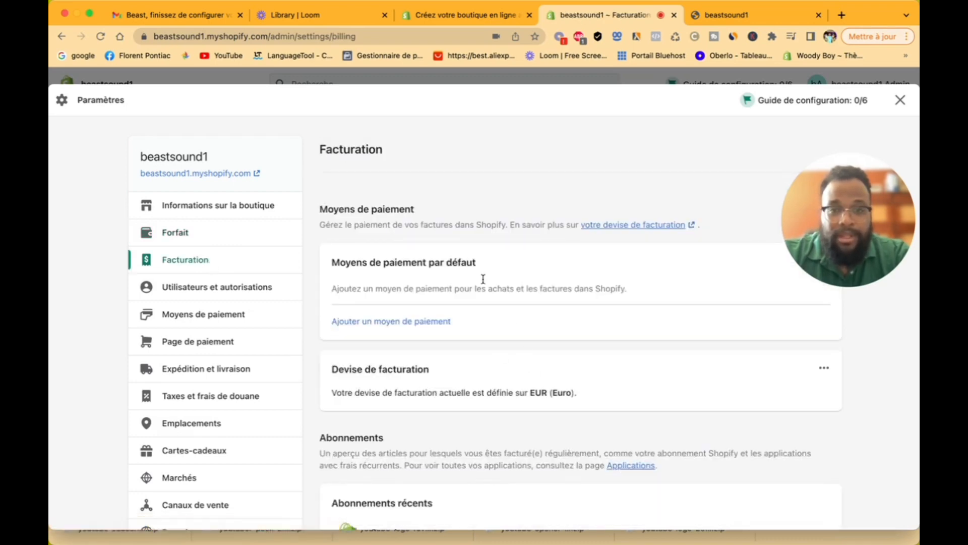
scroll(519, 315, "down", 3)
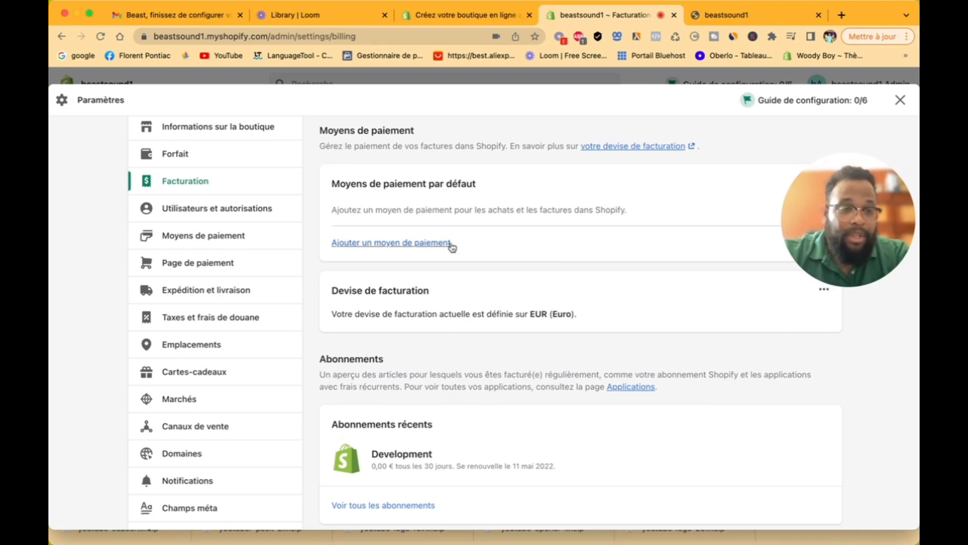
left_click(424, 244)
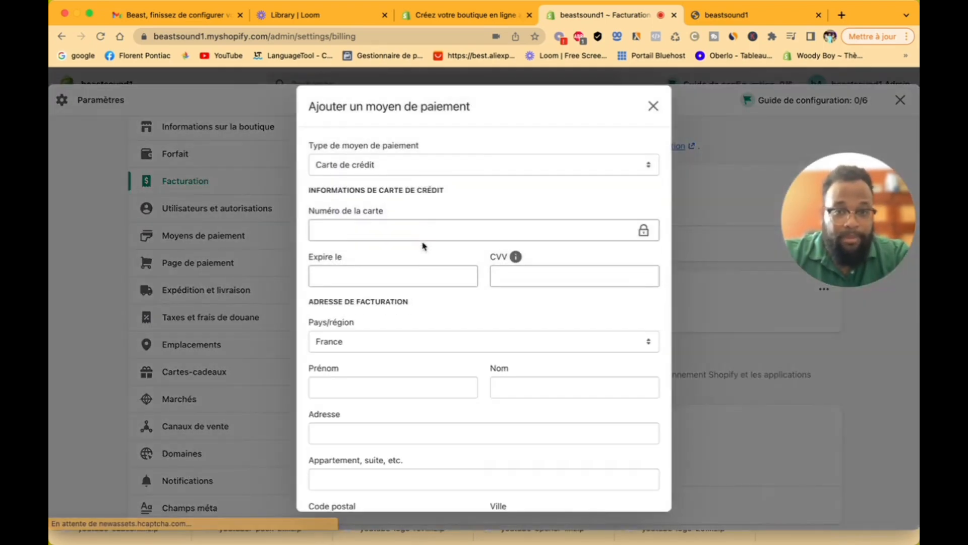
Step: Keep Carte de crédit as the payment type and close the form unfilled
left_click(411, 170)
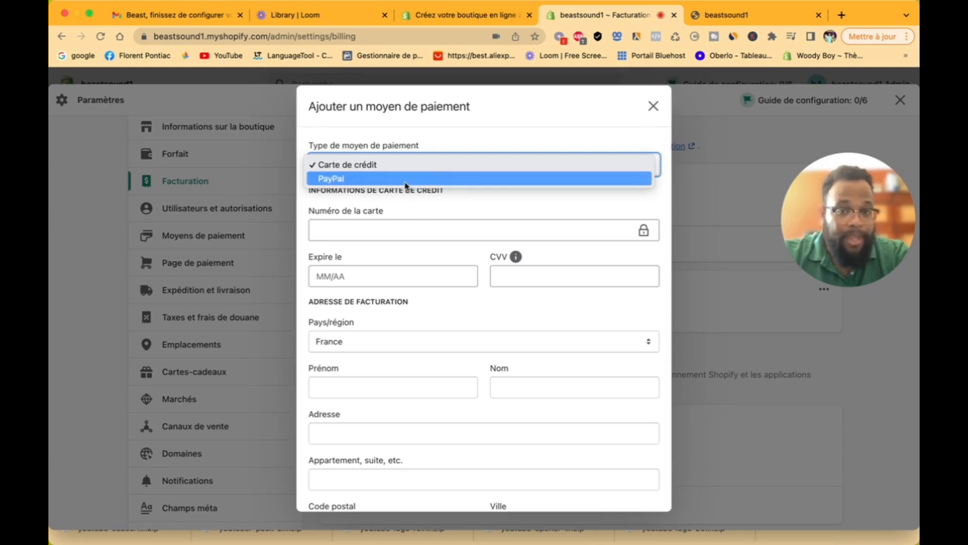
left_click(443, 166)
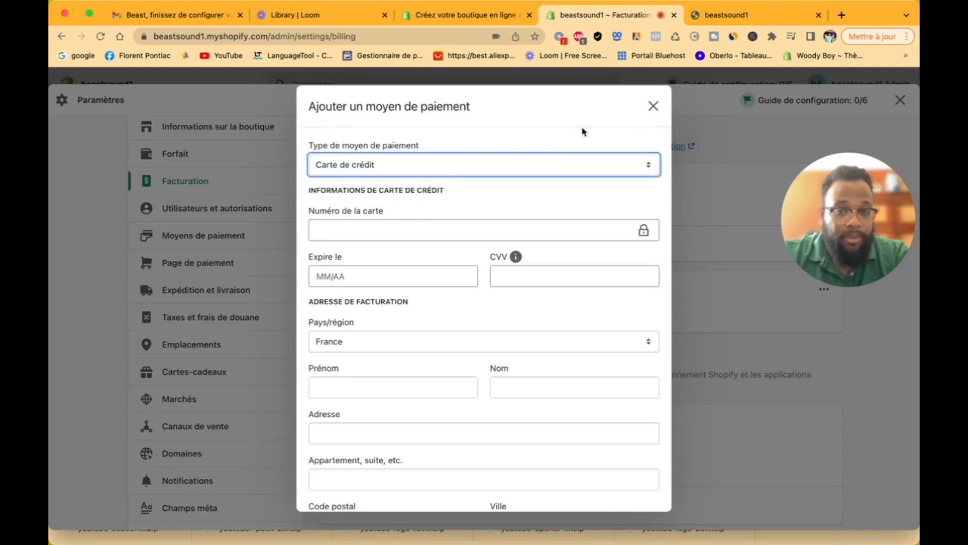
left_click(653, 107)
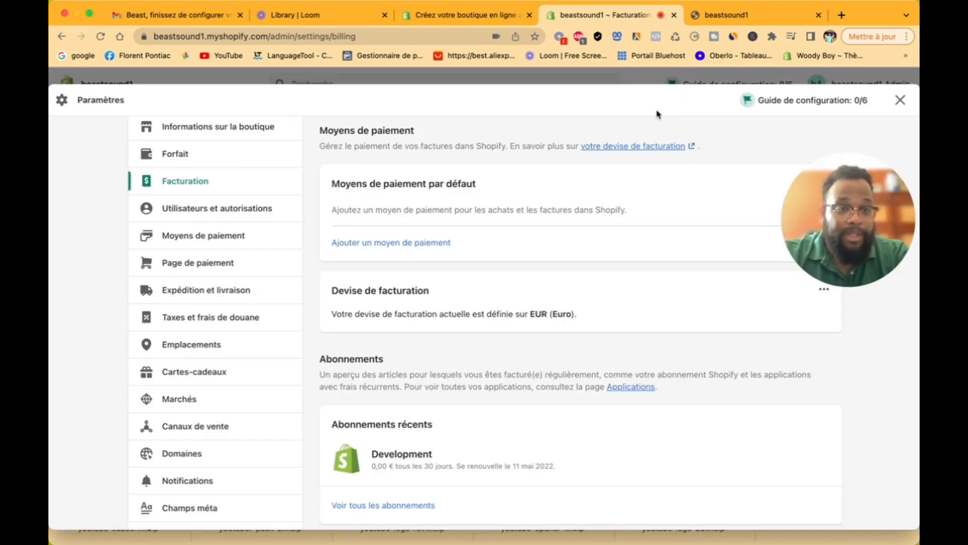
Step: Review Utilisateurs et autorisations (0 of 15 staff accounts) and start adding a staff member
left_click(205, 213)
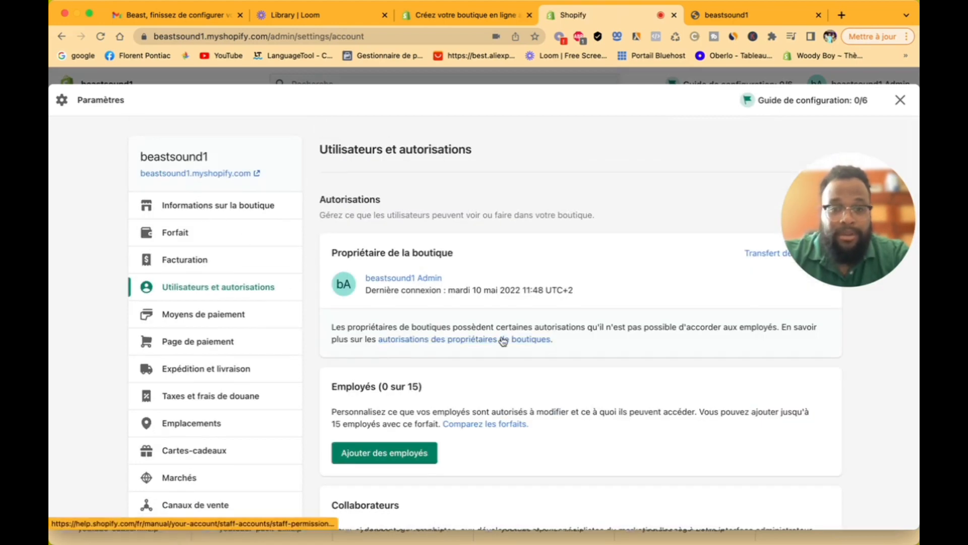
scroll(503, 341, "down", 5)
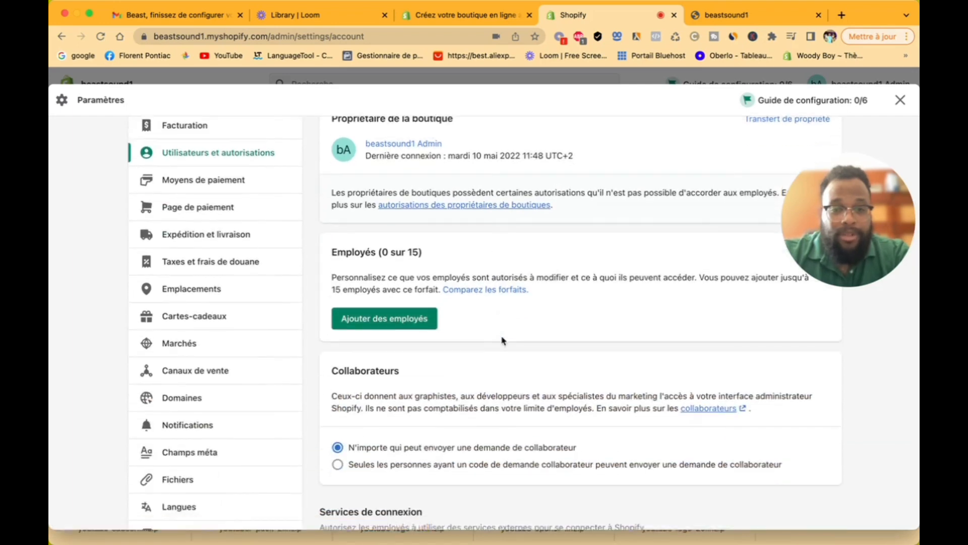
scroll(502, 339, "up", 3)
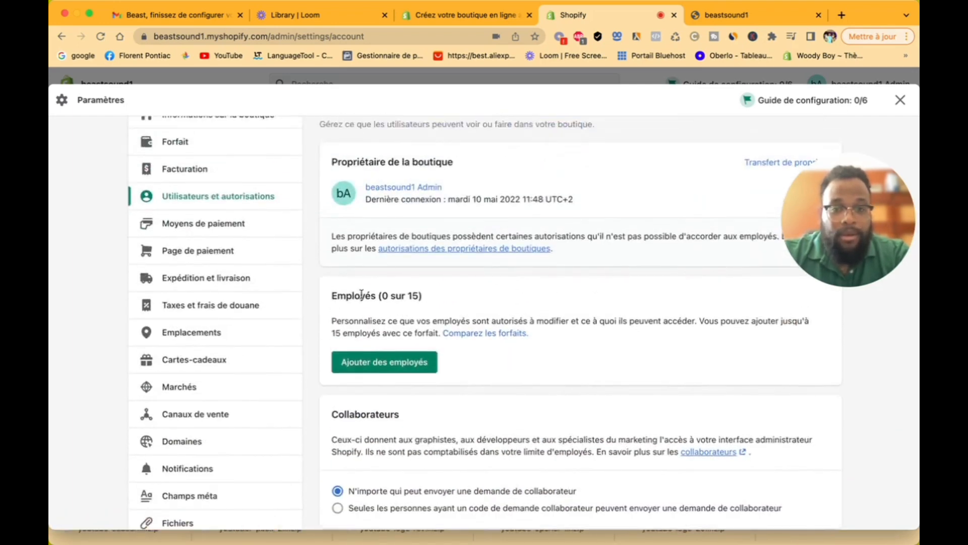
scroll(495, 316, "up", 2)
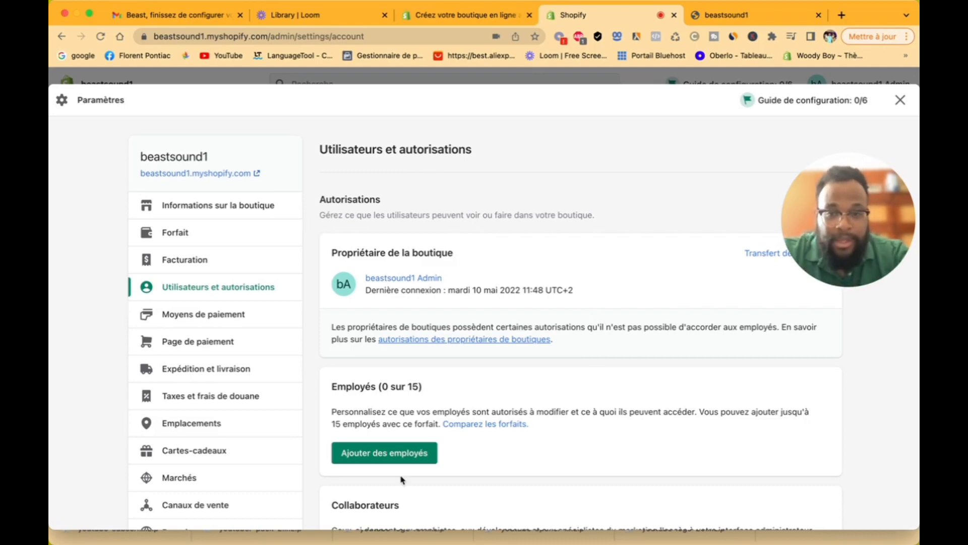
scroll(522, 412, "down", 5)
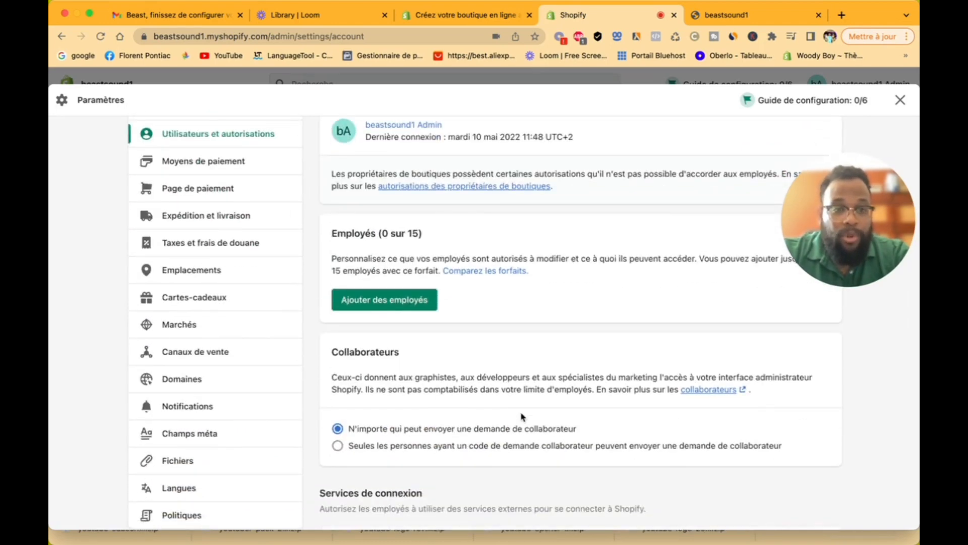
scroll(522, 417, "down", 4)
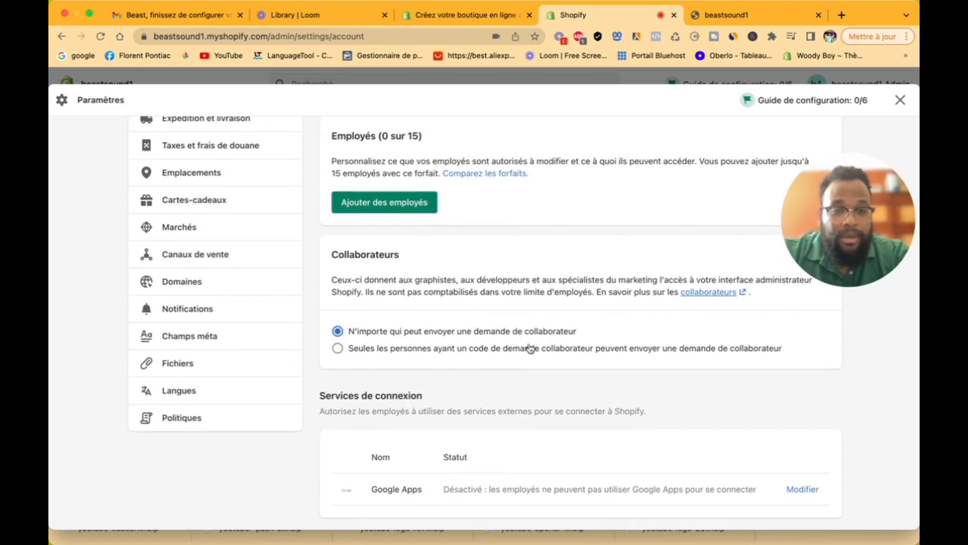
scroll(530, 348, "up", 4)
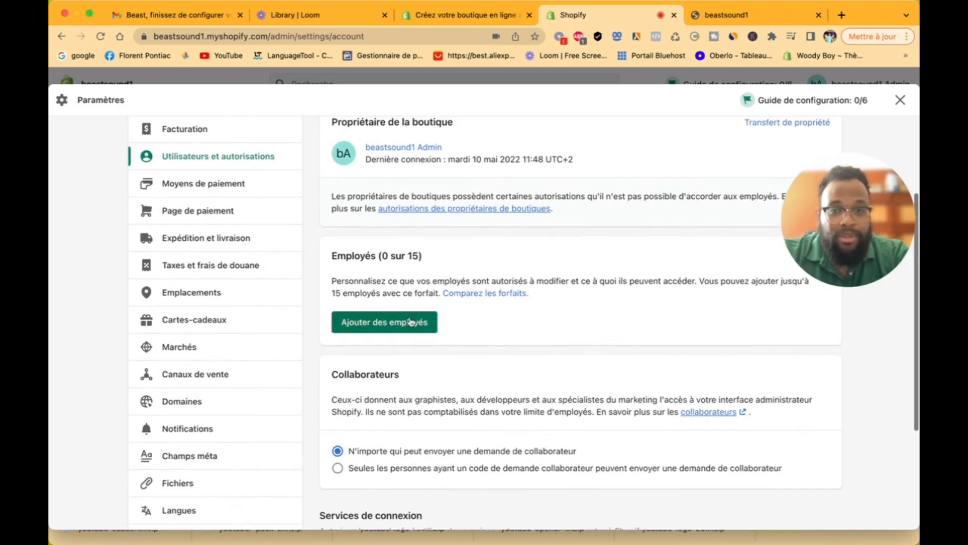
left_click(425, 318)
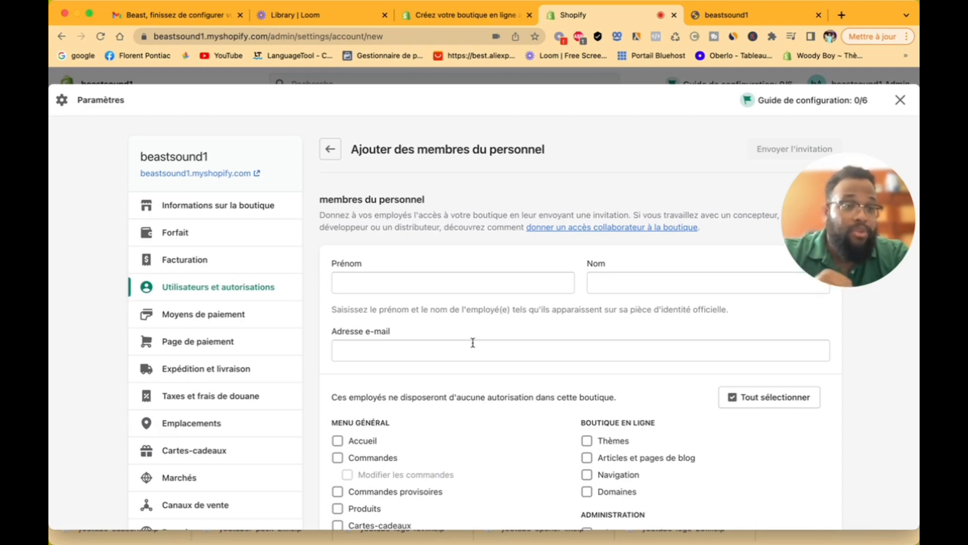
Step: Review the staff permission checkboxes and leave the form without sending an invitation
scroll(473, 342, "down", 5)
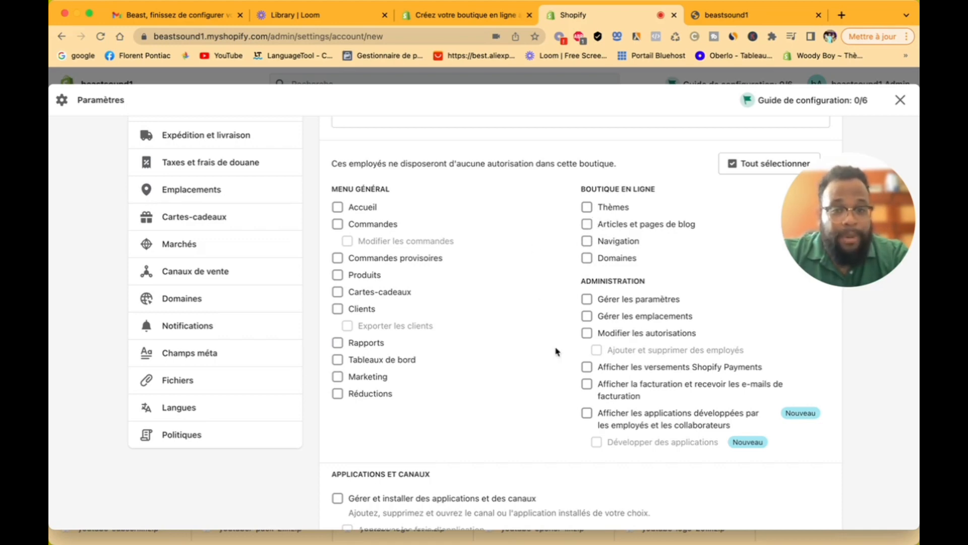
scroll(557, 352, "down", 3)
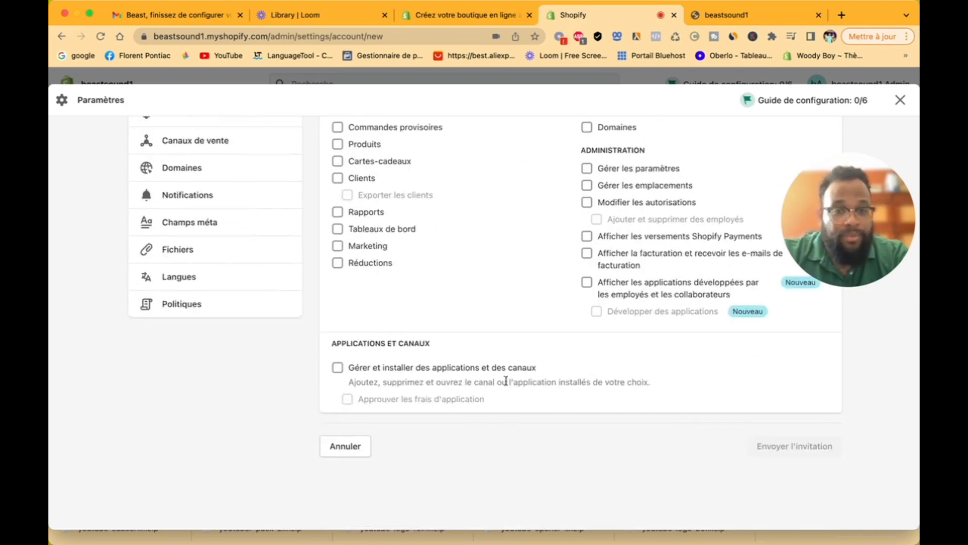
scroll(512, 368, "up", 1)
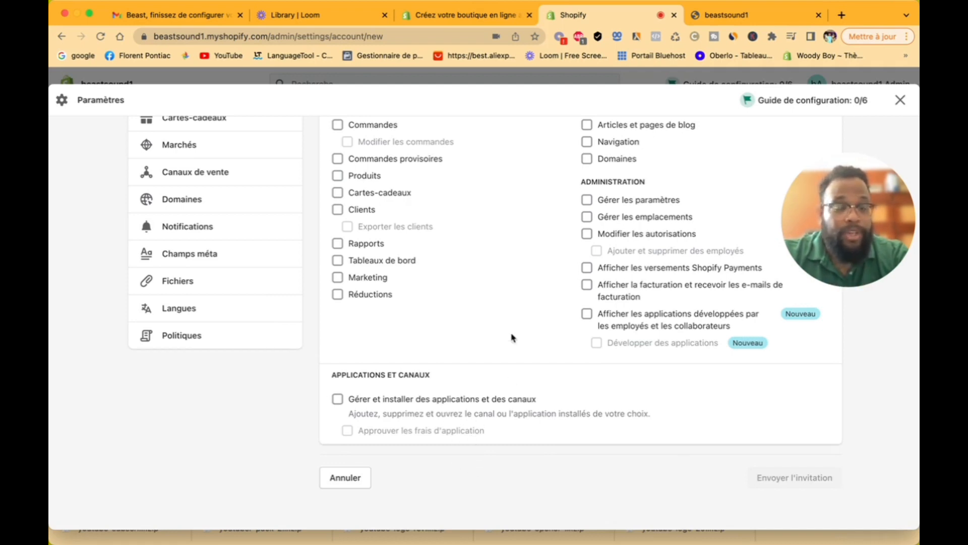
scroll(511, 338, "up", 7)
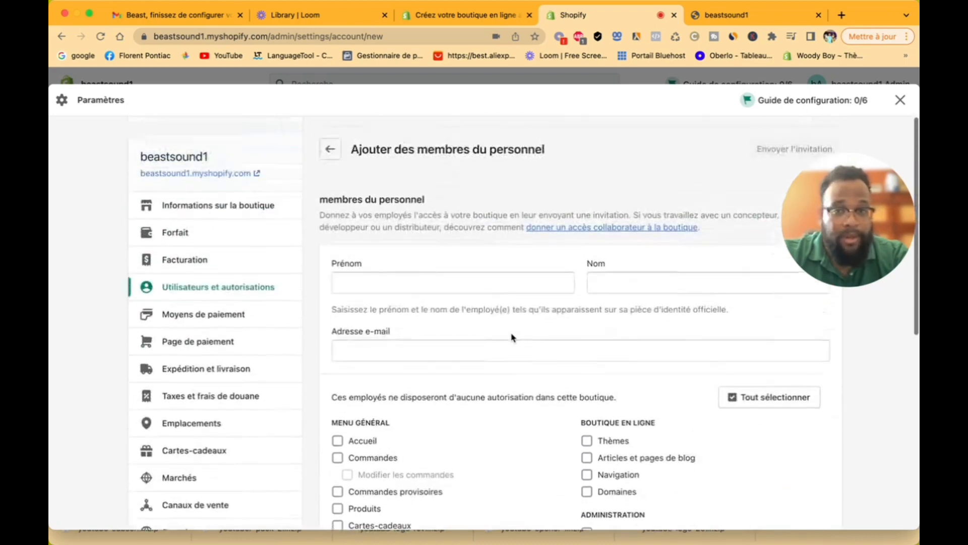
left_click(334, 157)
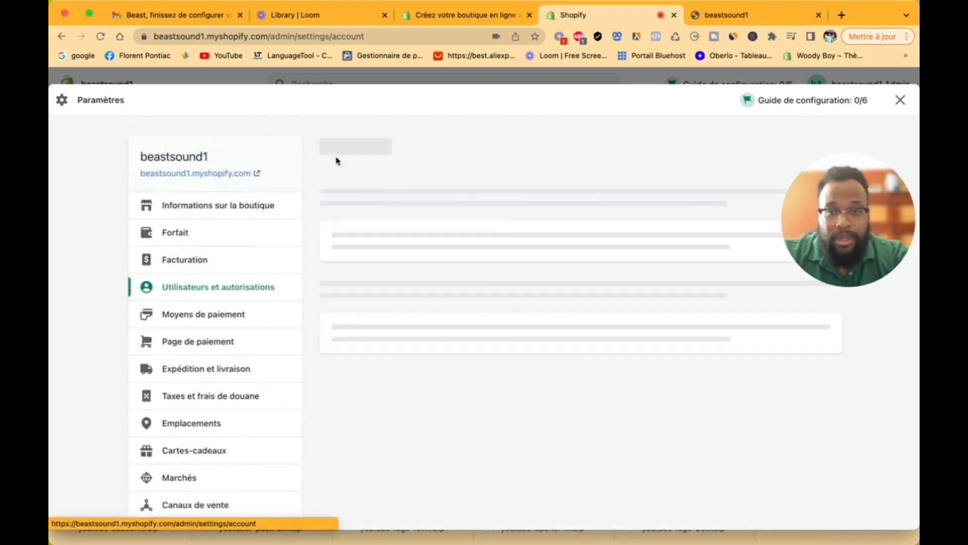
Step: Load Moyens de paiement, reloading and reopening settings until Stripe and PayPal appear
left_click(230, 321)
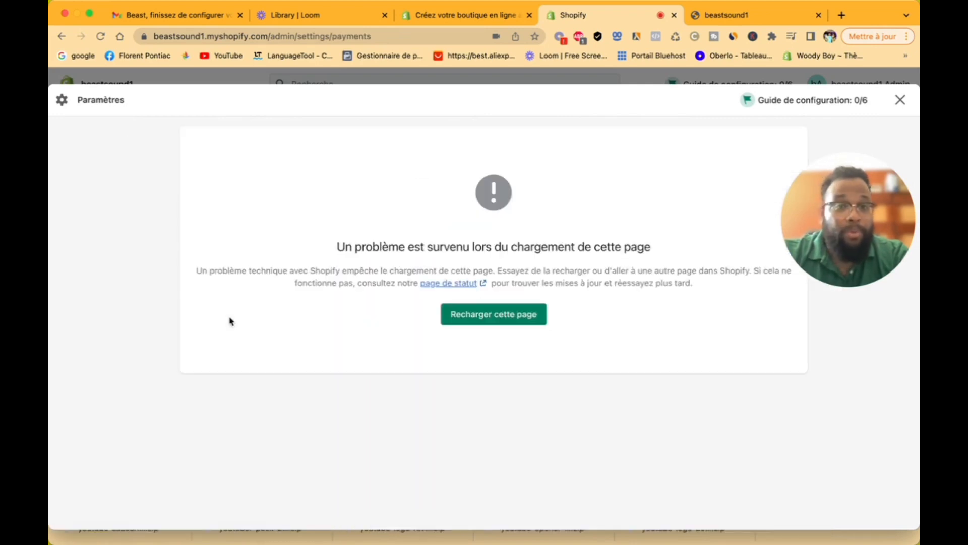
left_click(479, 319)
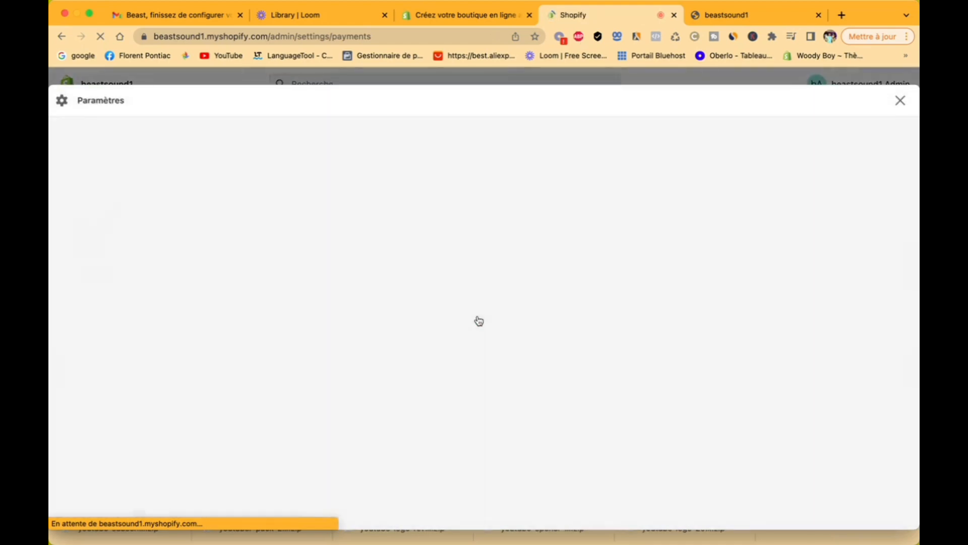
left_click(479, 319)
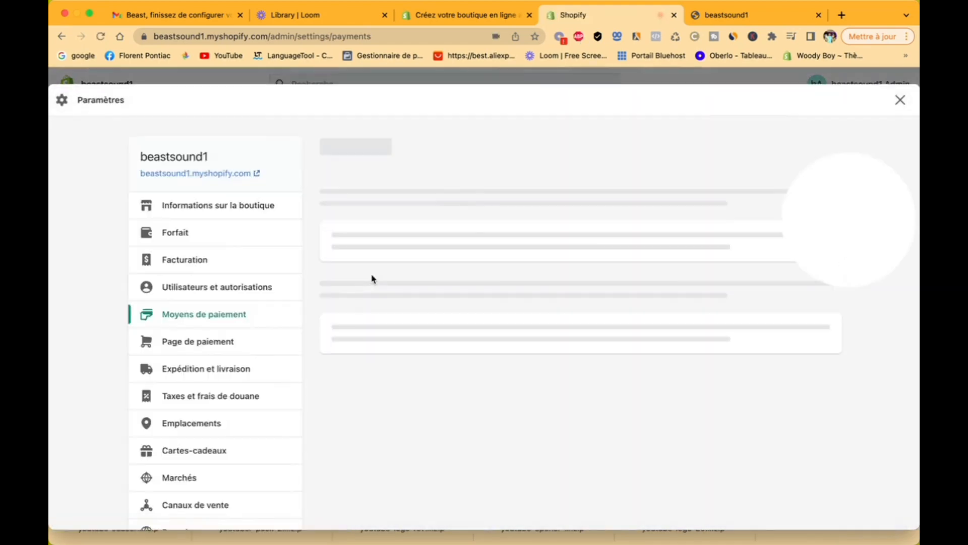
left_click(900, 102)
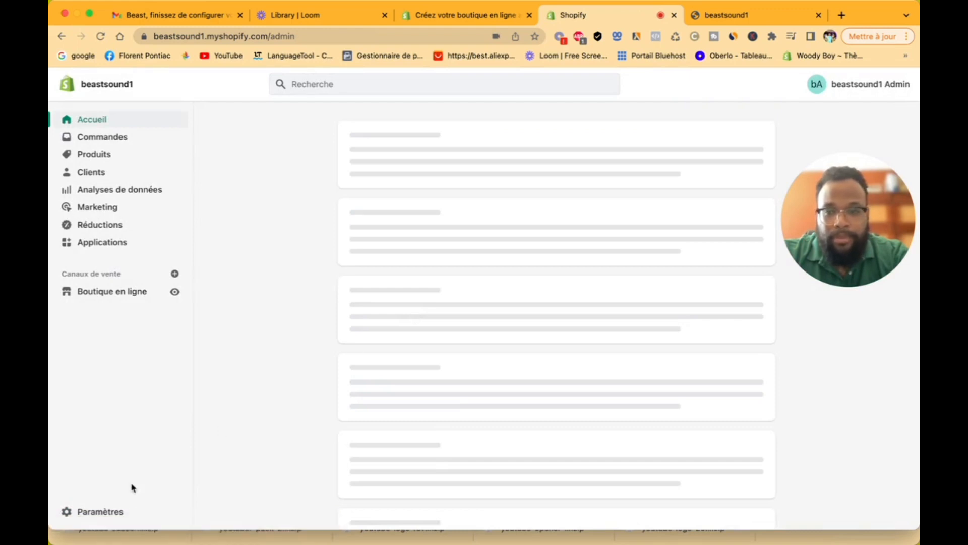
left_click(113, 512)
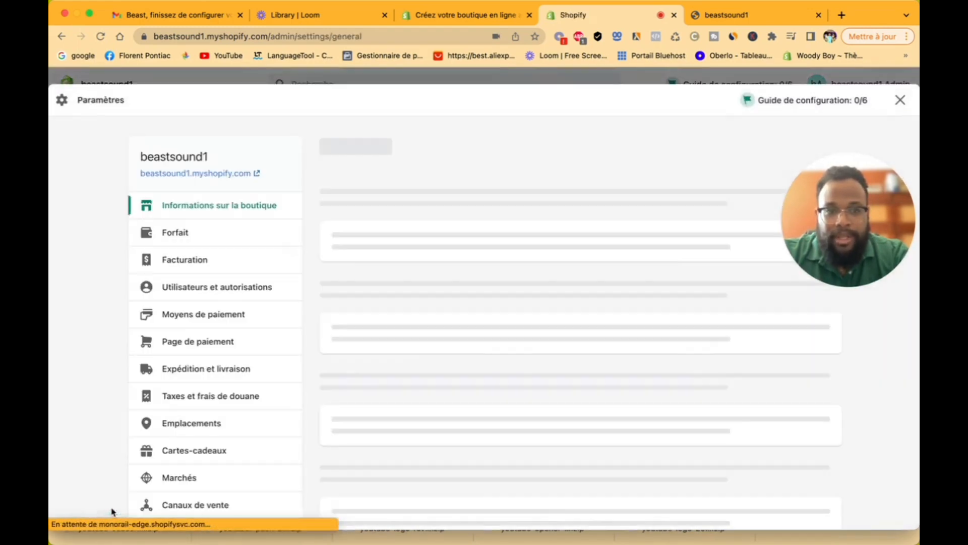
left_click(249, 320)
left_click(500, 314)
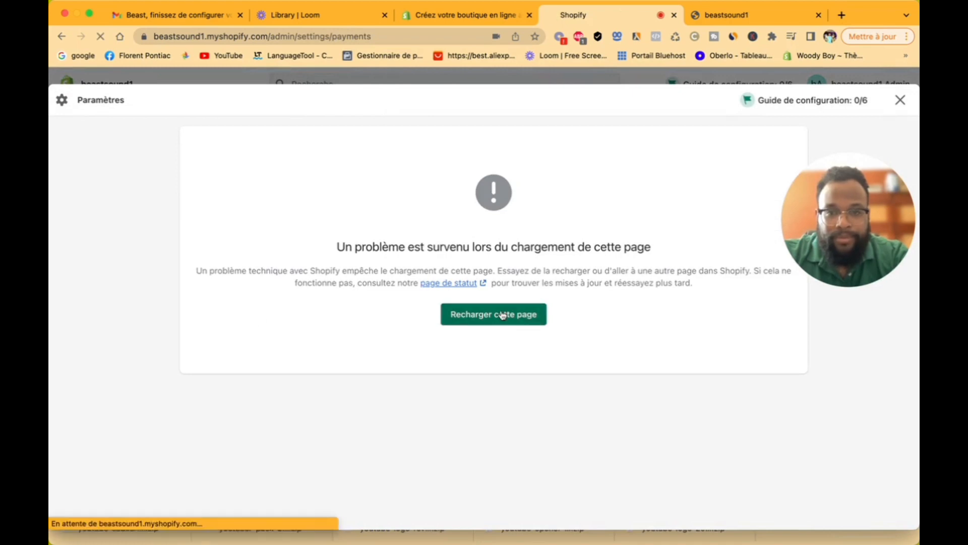
left_click_drag(814, 198, 607, 140)
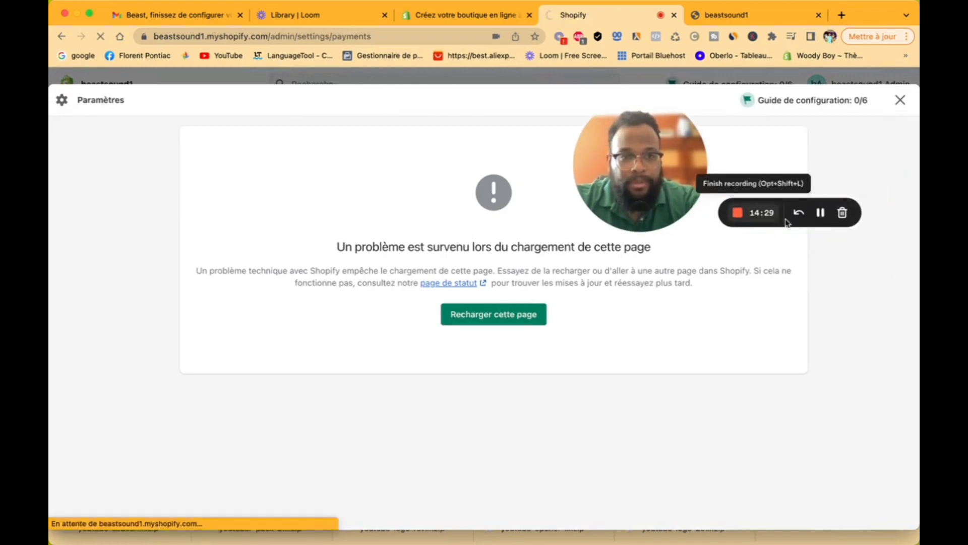
left_click(821, 212)
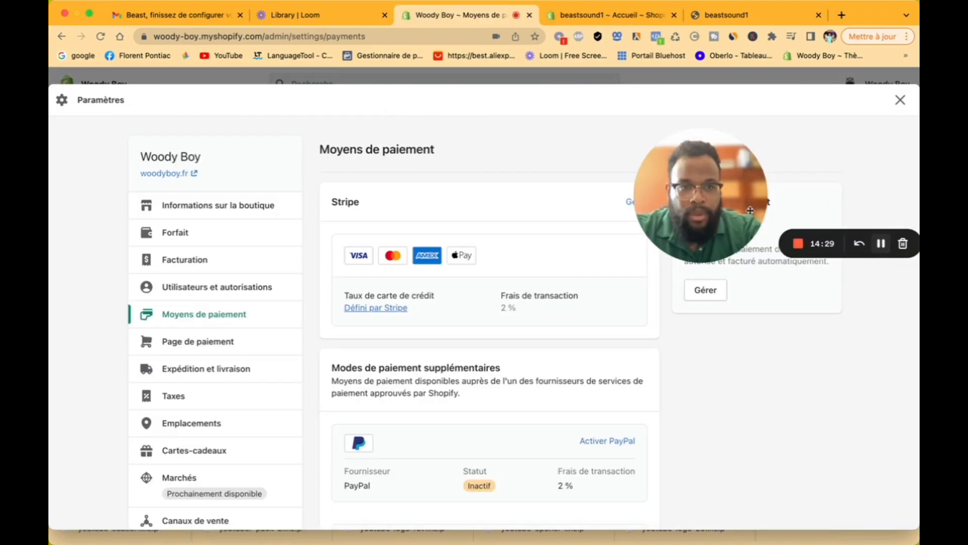
left_click_drag(751, 210, 786, 190)
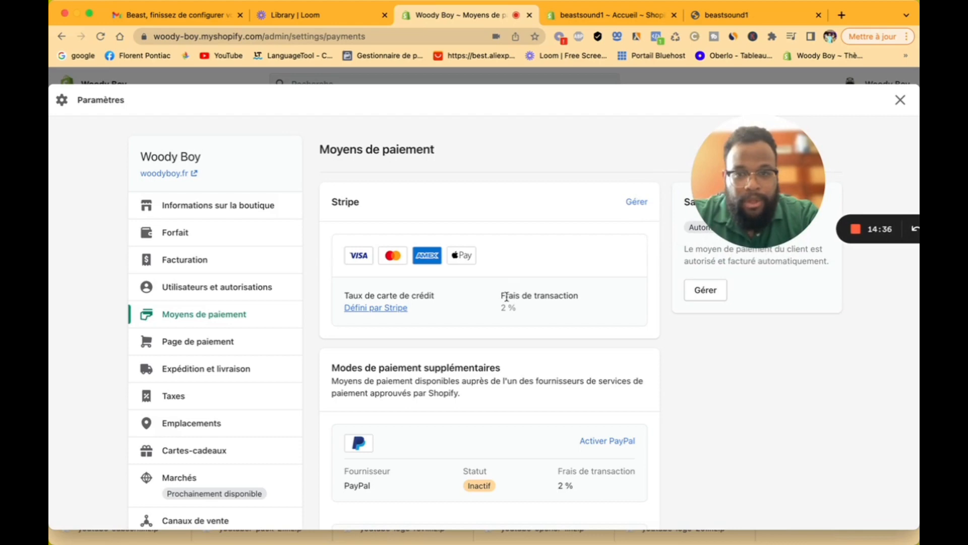
Step: Scroll down Moyens de paiement and open 'Ajouter des moyens de paiement'
scroll(507, 298, "down", 2)
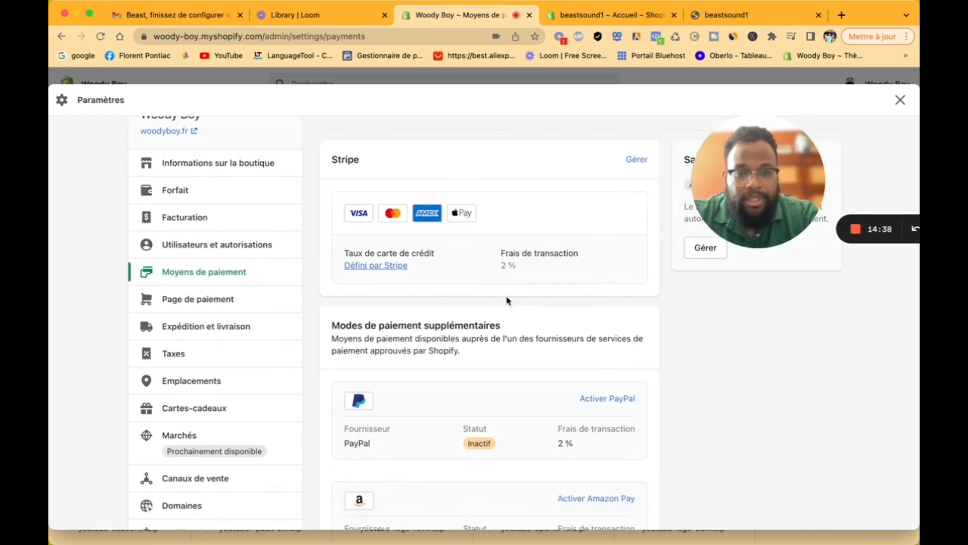
scroll(507, 300, "down", 6)
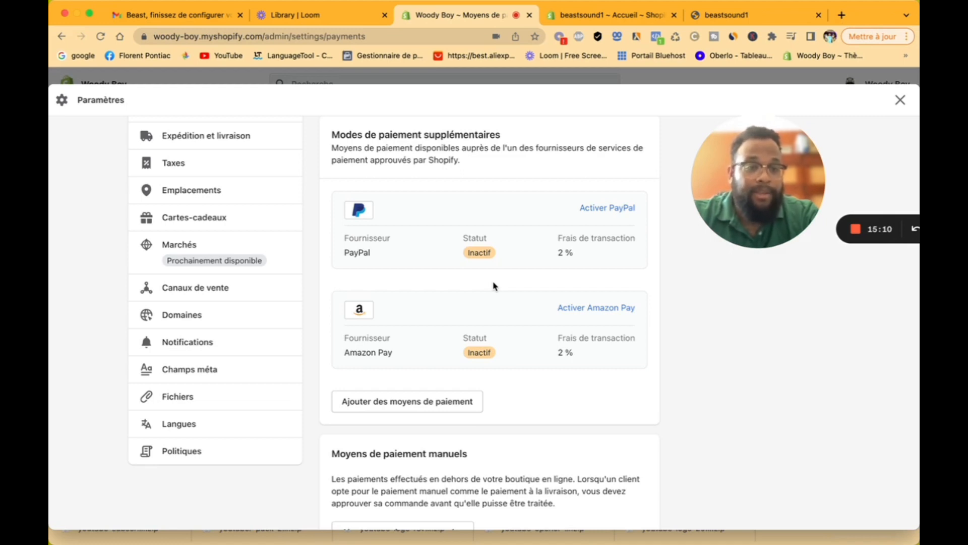
scroll(459, 283, "down", 5)
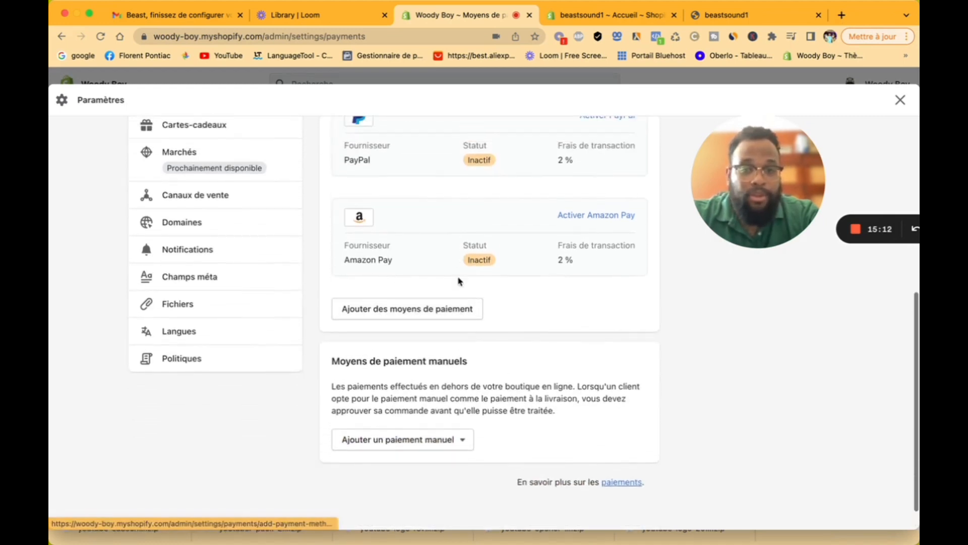
left_click(422, 311)
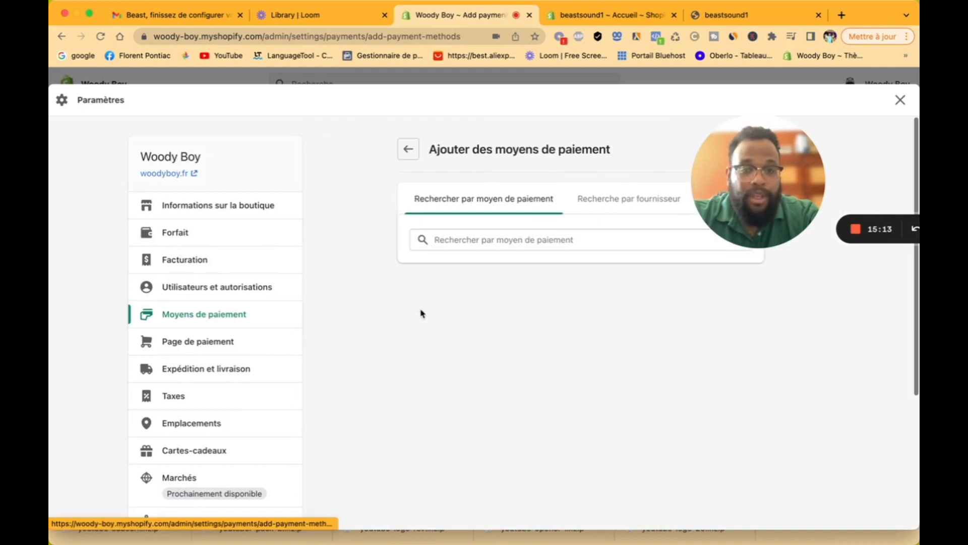
Step: Browse the list of available payment methods
left_click(480, 240)
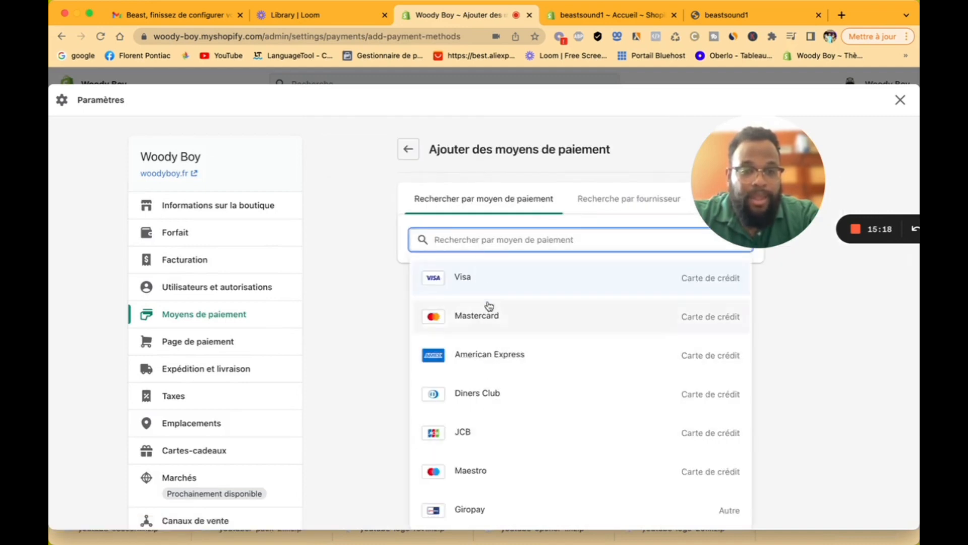
scroll(496, 411, "down", 3)
scroll(525, 320, "up", 3)
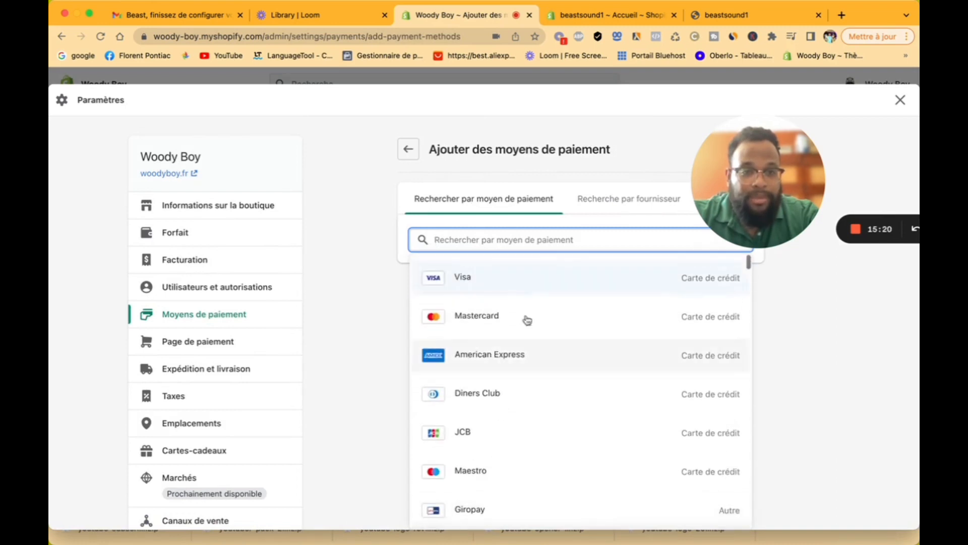
Step: Browse payment providers under 'Recherche par fournisseur', then return to the payments settings
left_click(605, 212)
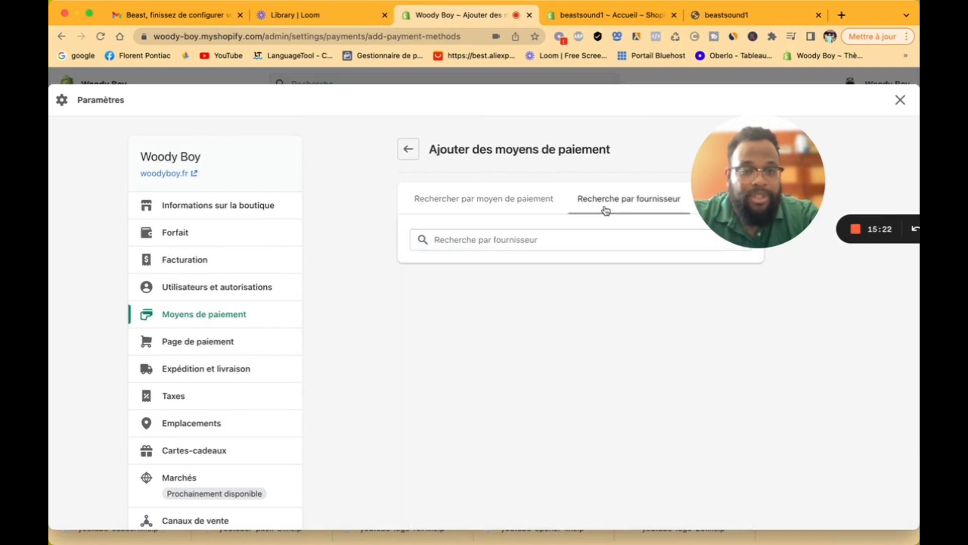
left_click(556, 242)
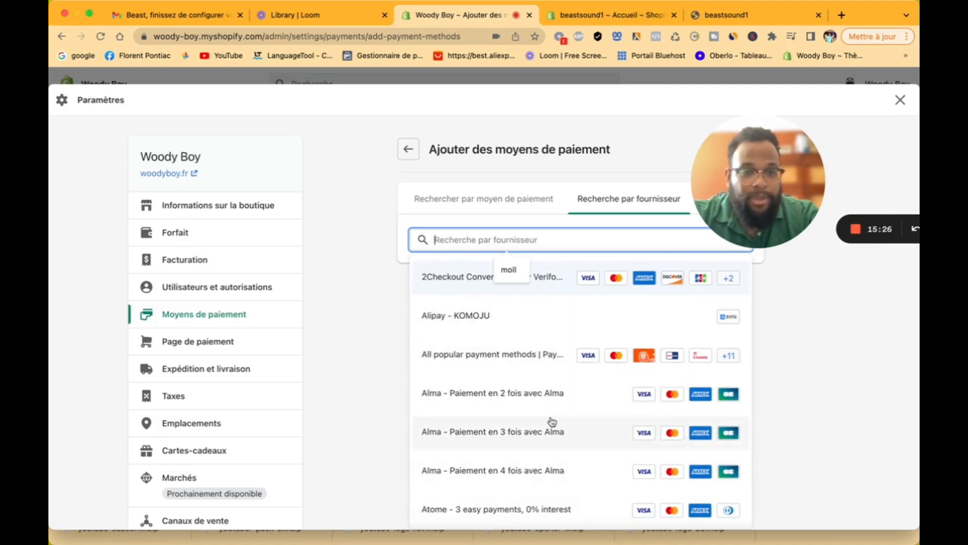
scroll(553, 422, "down", 10)
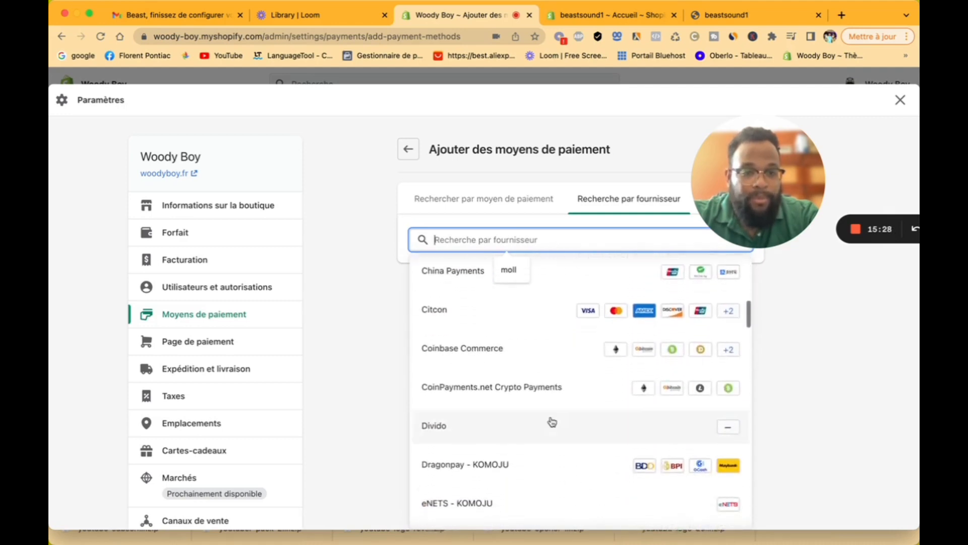
scroll(552, 421, "up", 10)
left_click(417, 150)
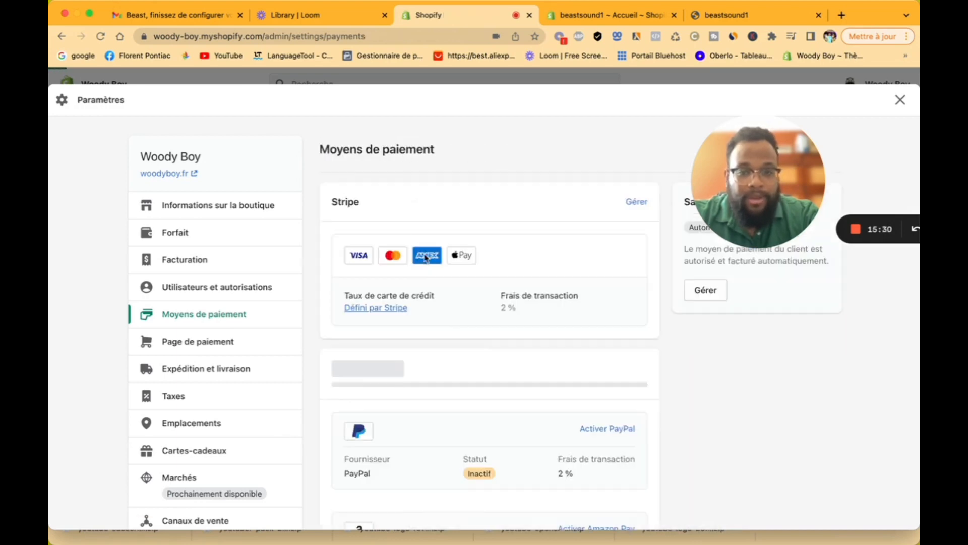
scroll(452, 391, "down", 8)
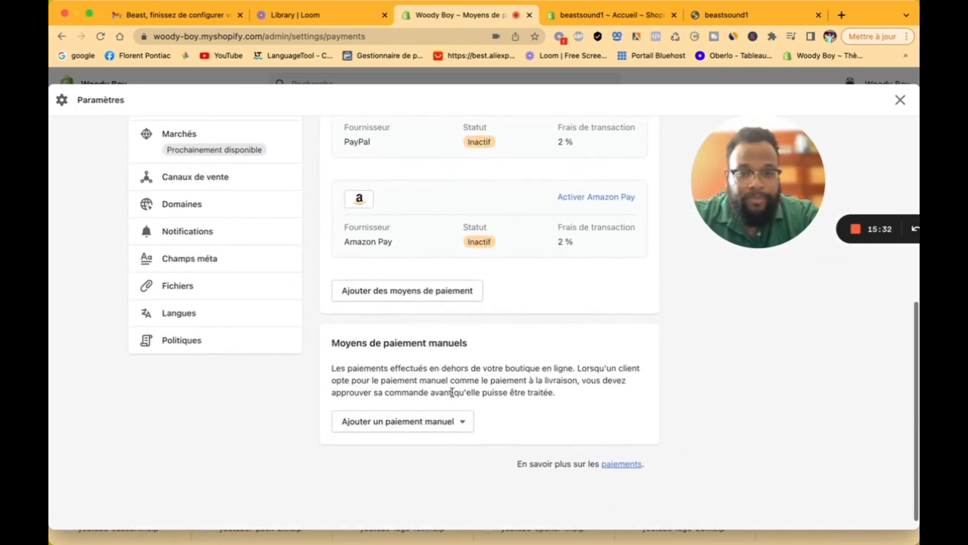
left_click(443, 422)
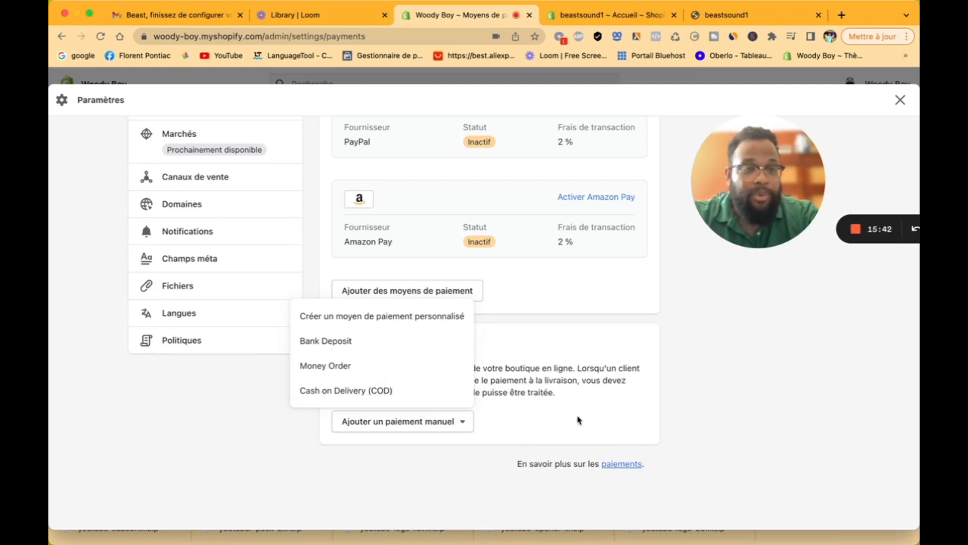
left_click(571, 346)
scroll(572, 345, "up", 10)
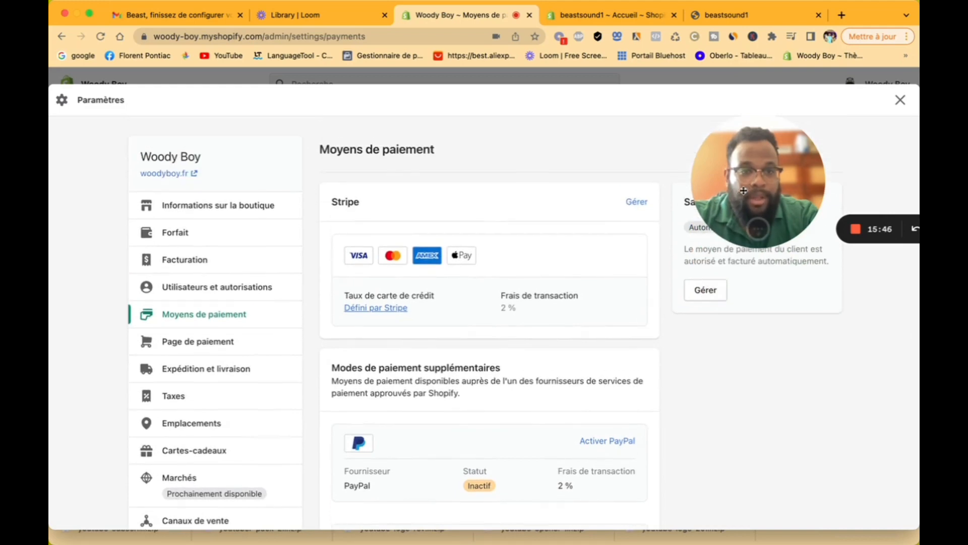
left_click_drag(746, 183, 747, 359)
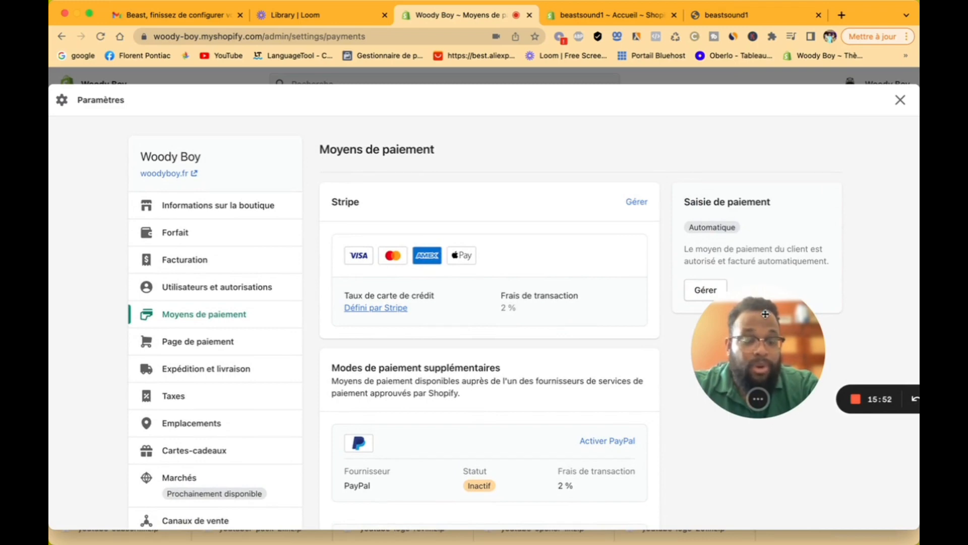
left_click_drag(765, 315, 753, 169)
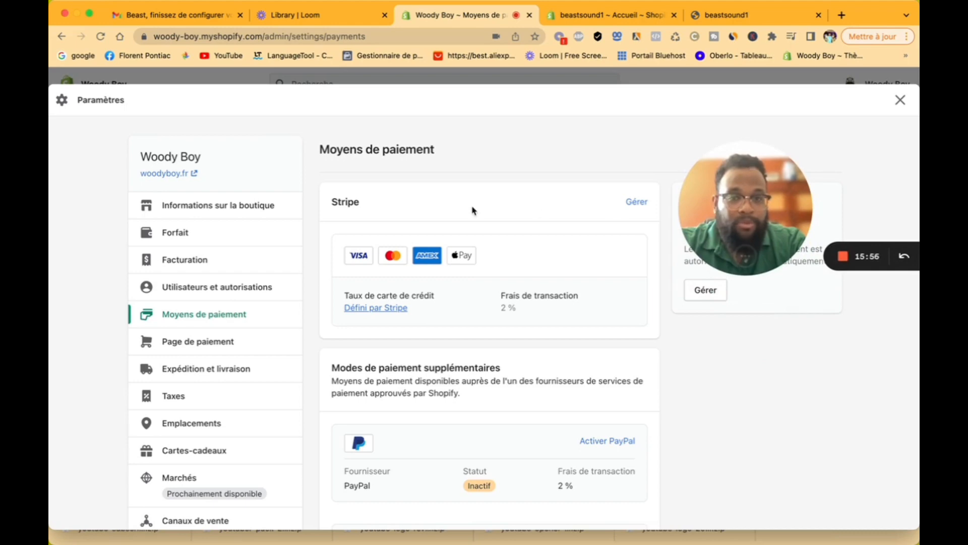
left_click_drag(737, 227, 662, 216)
key("ctrl+Tab")
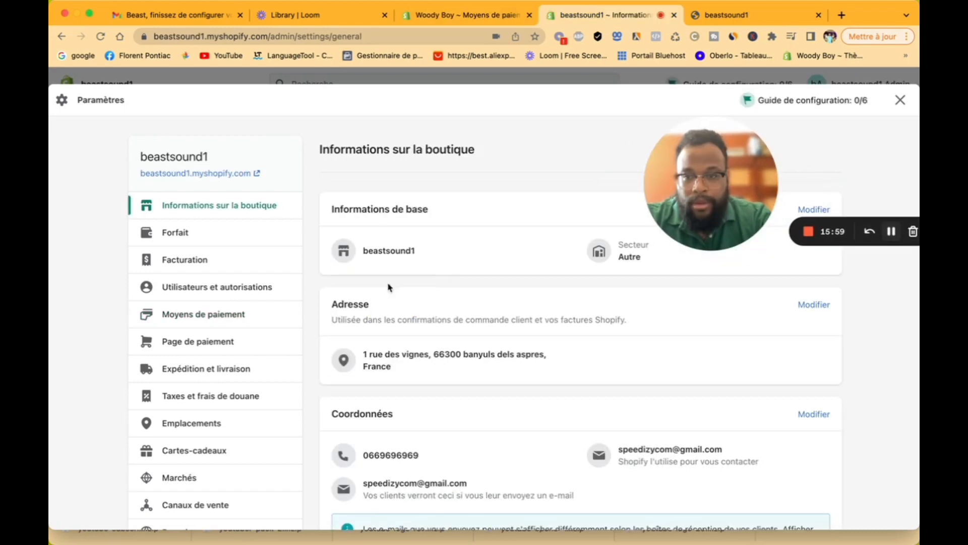
left_click(205, 348)
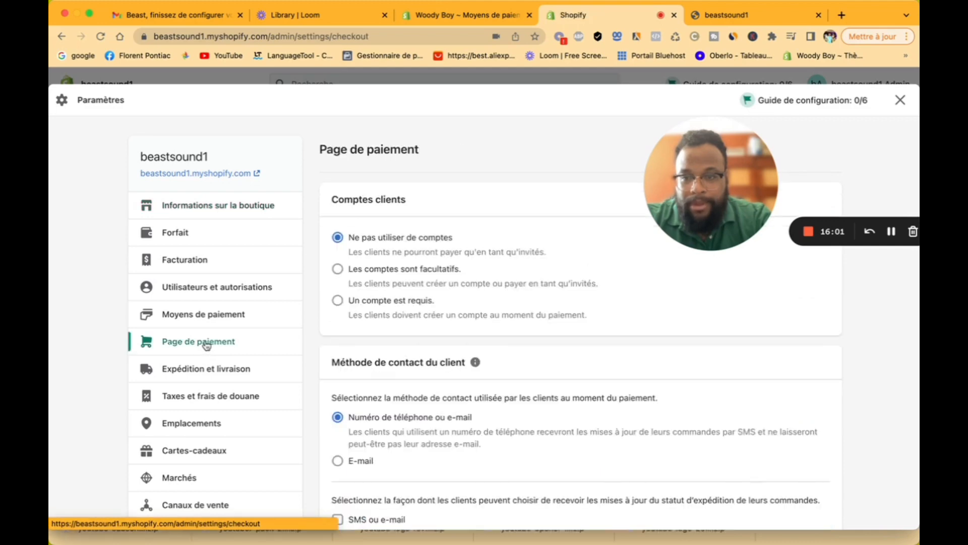
left_click(220, 316)
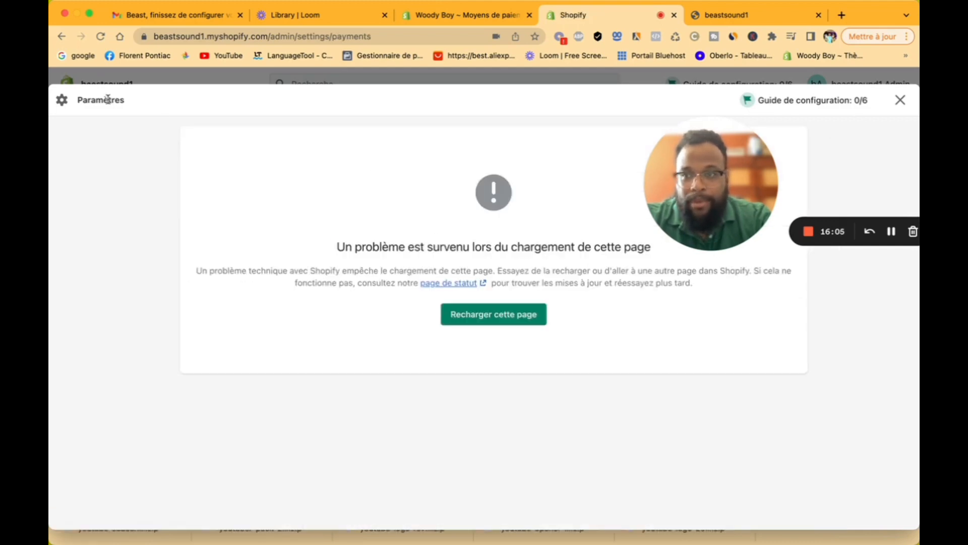
left_click(900, 99)
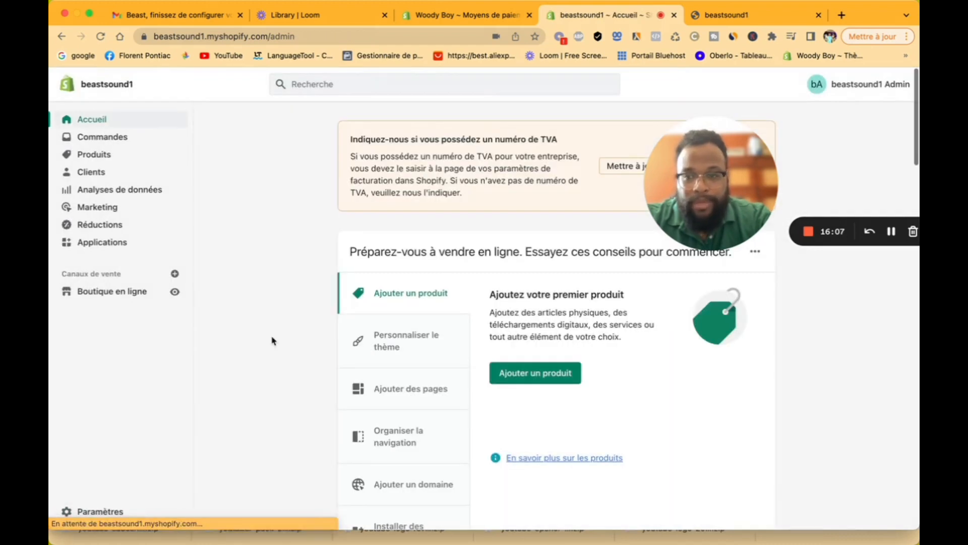
left_click(113, 512)
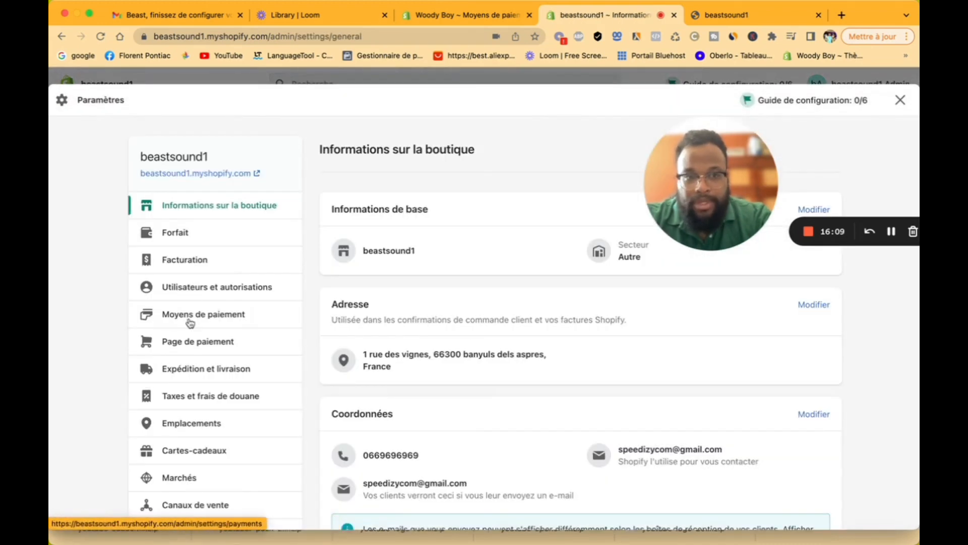
left_click(202, 342)
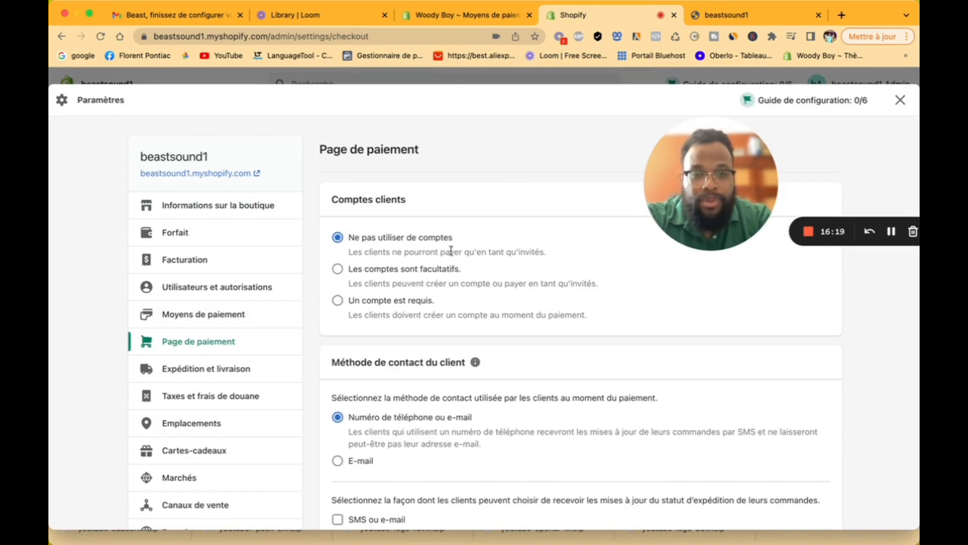
Step: Select 'E-mail' as the customer contact method and move on to Informations client
scroll(410, 281, "down", 1)
scroll(410, 281, "down", 3)
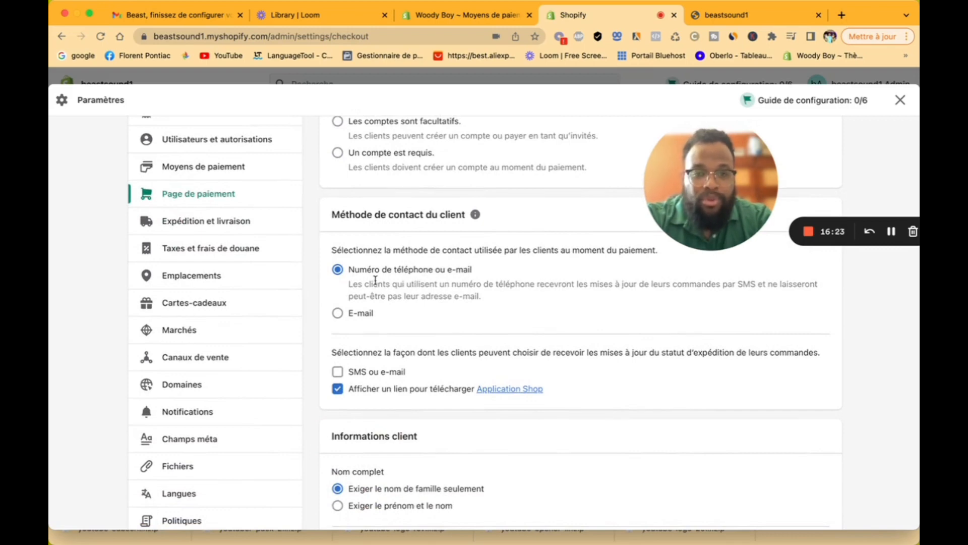
left_click(338, 314)
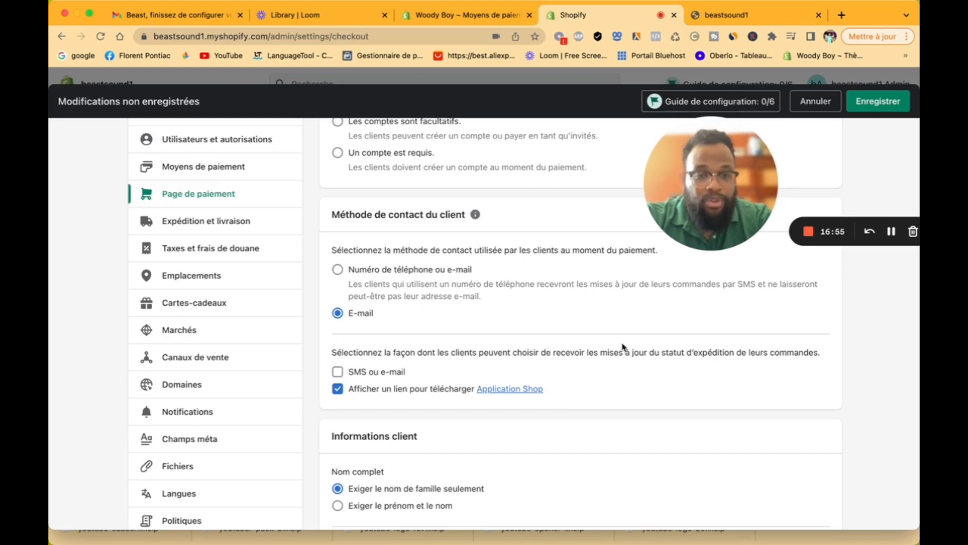
scroll(419, 403, "down", 4)
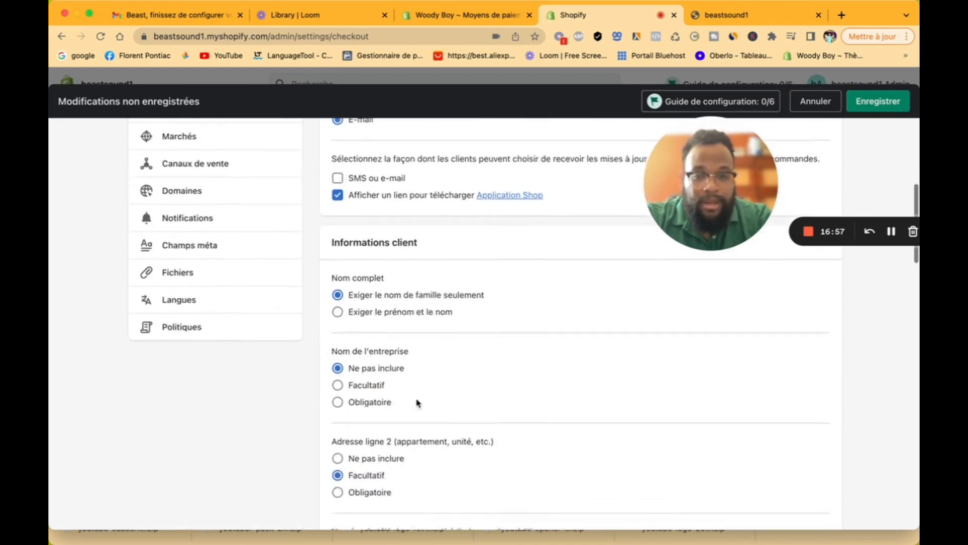
scroll(418, 403, "down", 1)
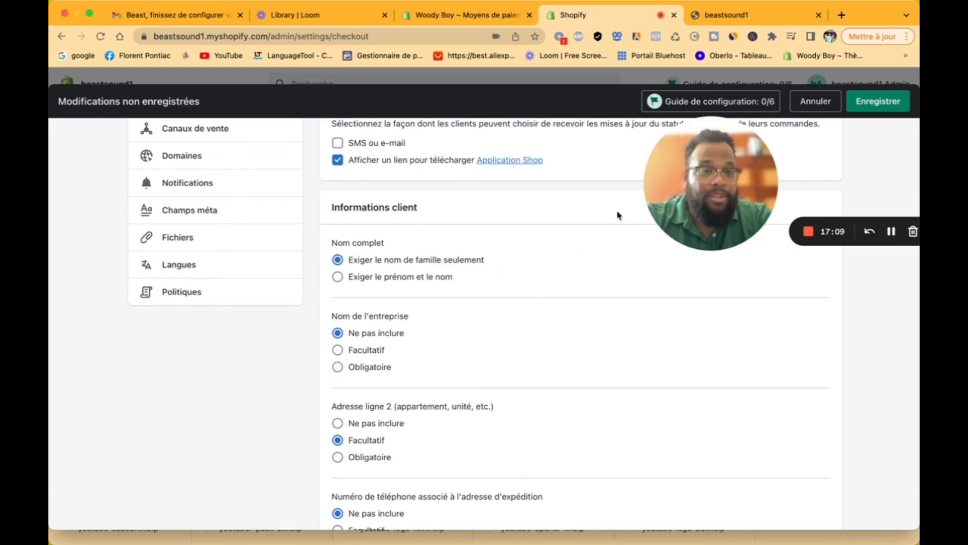
left_click_drag(726, 159, 841, 181)
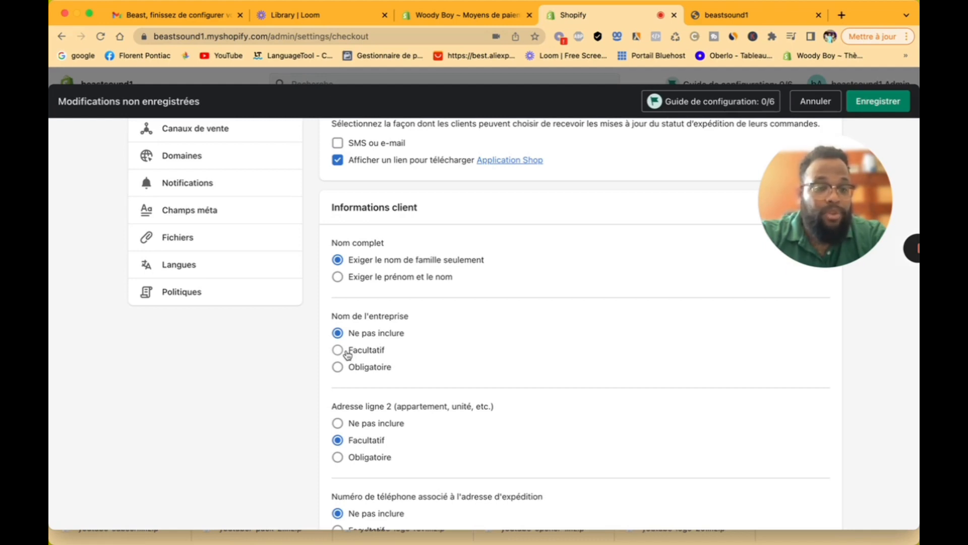
scroll(389, 377, "down", 3)
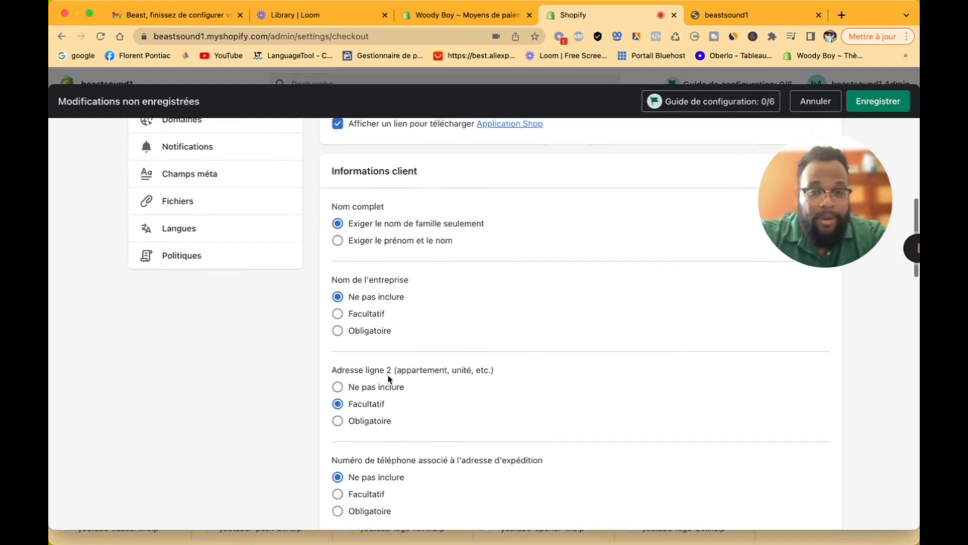
scroll(388, 375, "down", 3)
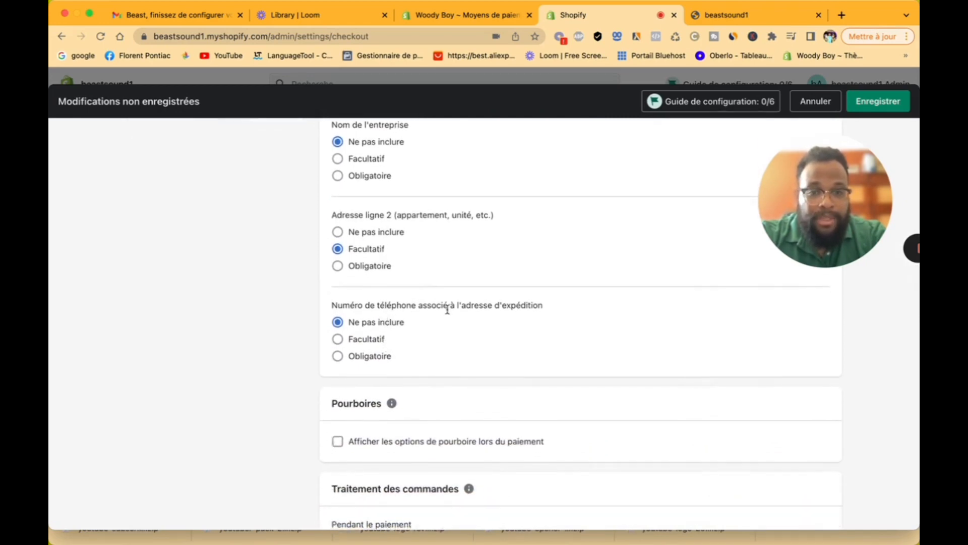
left_click(336, 339)
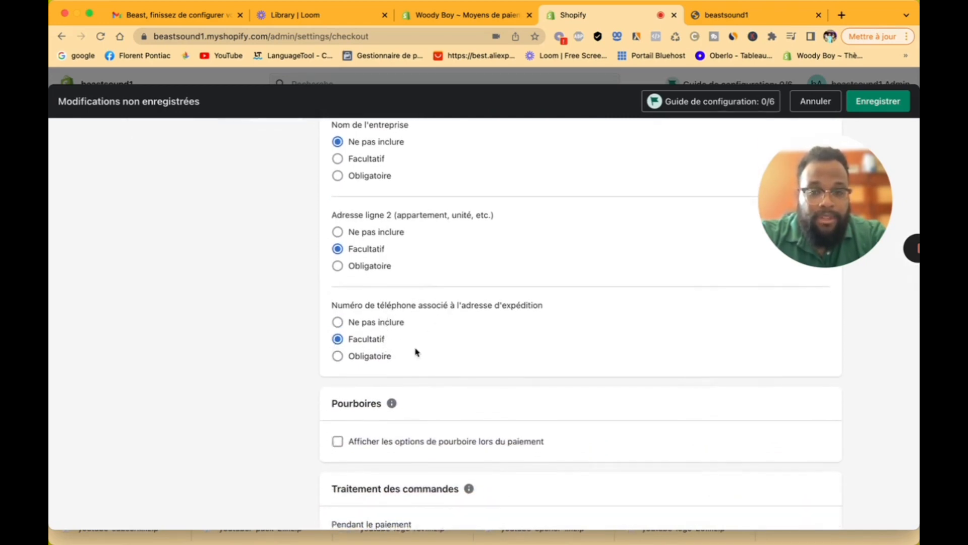
scroll(425, 353, "down", 4)
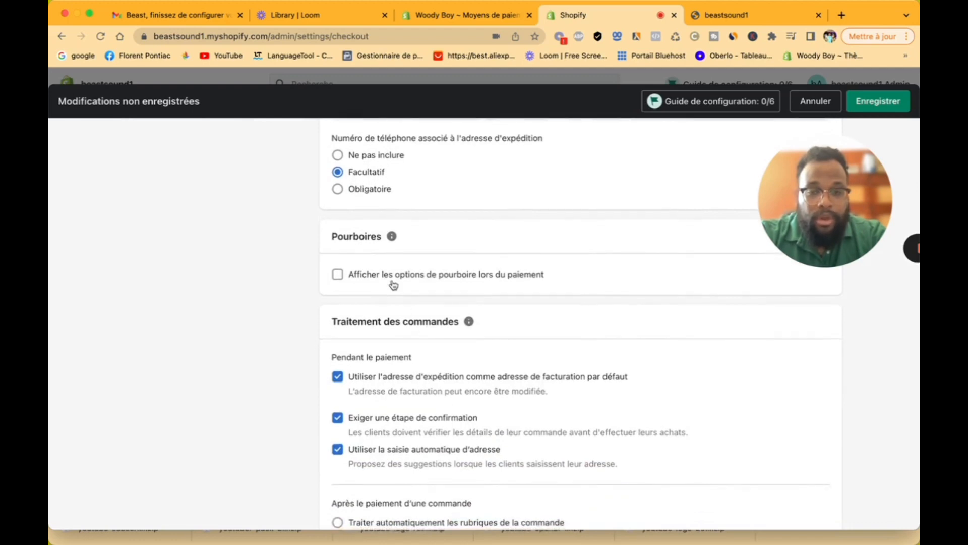
scroll(393, 285, "down", 4)
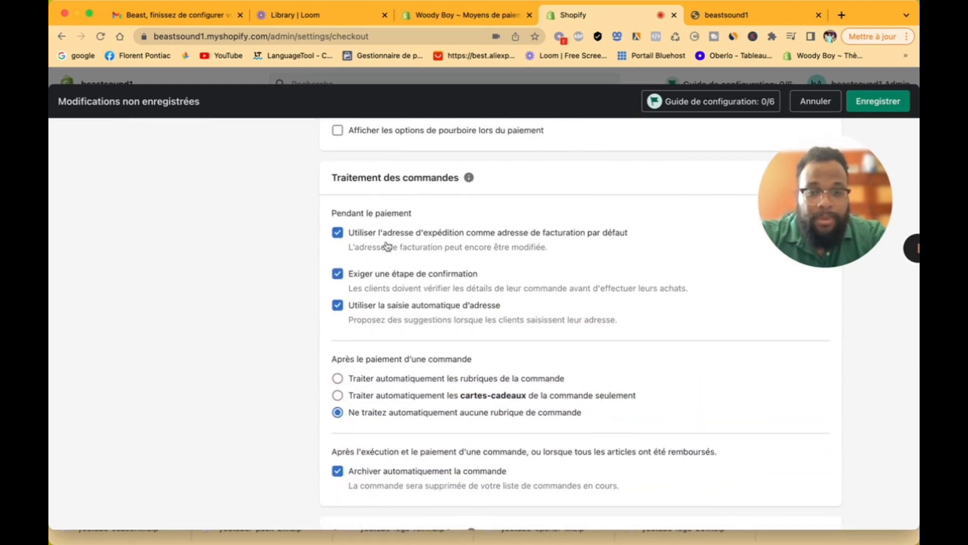
scroll(391, 283, "down", 4)
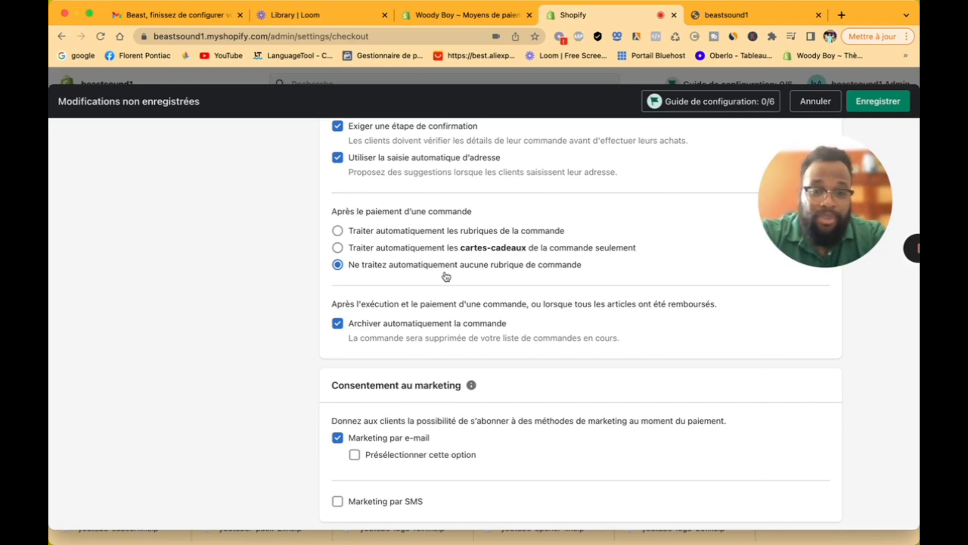
Step: Set abandoned-cart reminder e-mails to send after '1 heure' instead of 10 hours
scroll(439, 293, "down", 6)
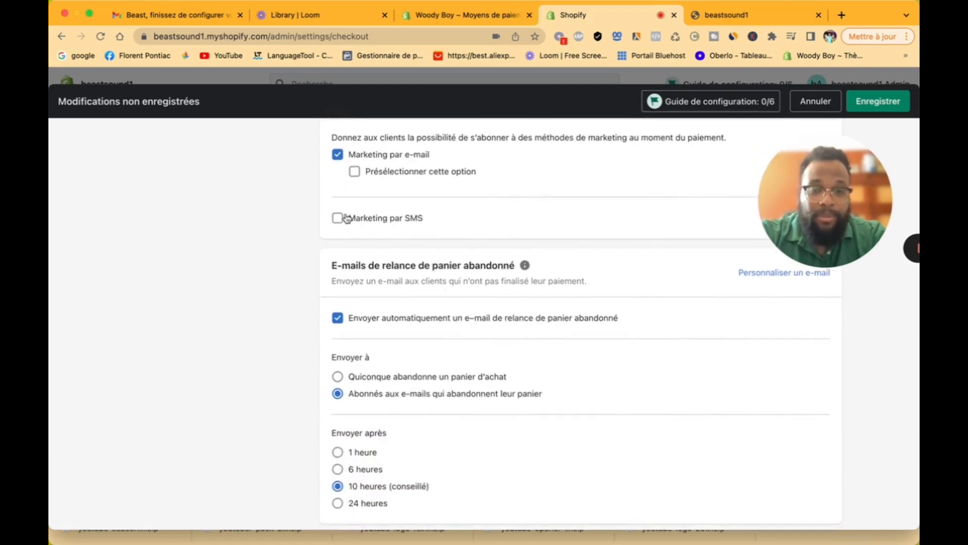
scroll(392, 280, "down", 4)
scroll(393, 282, "up", 4)
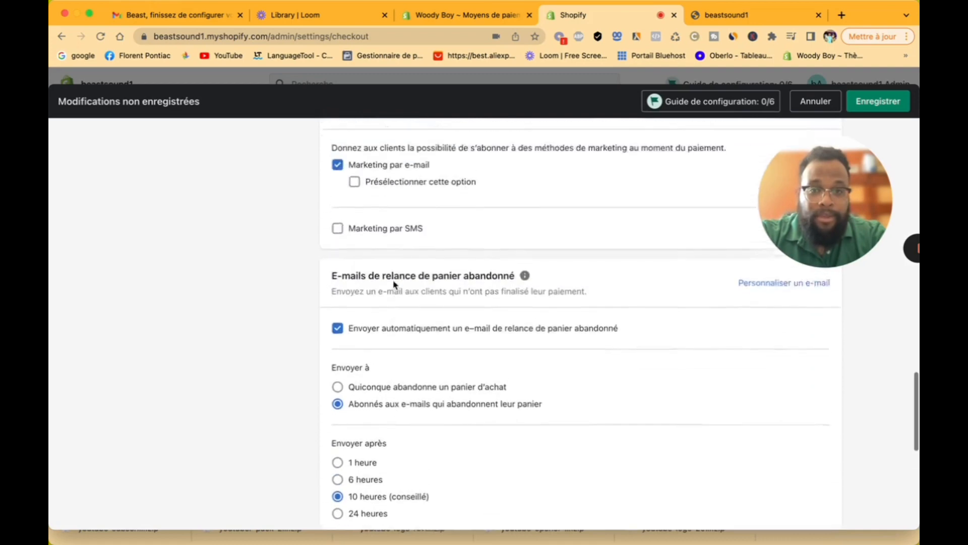
scroll(396, 284, "up", 1)
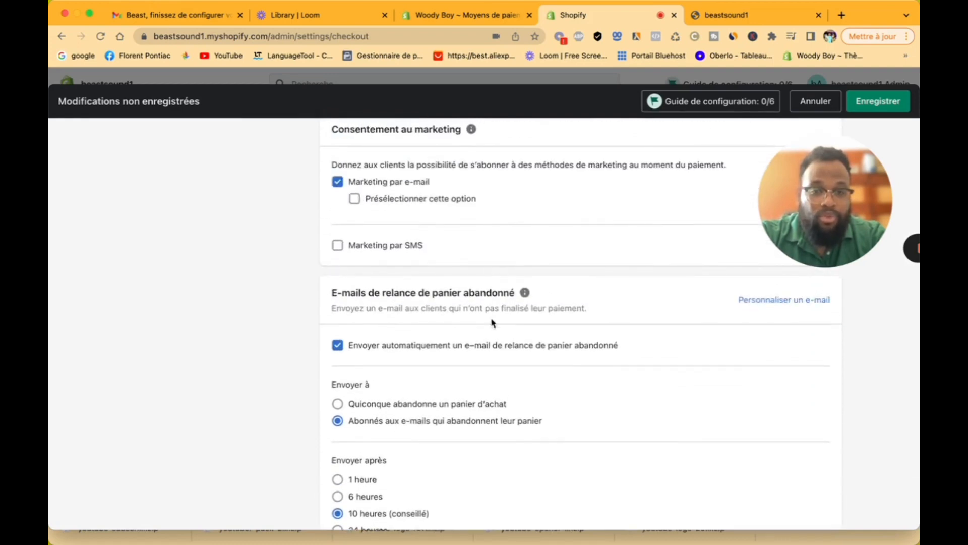
scroll(547, 328, "down", 5)
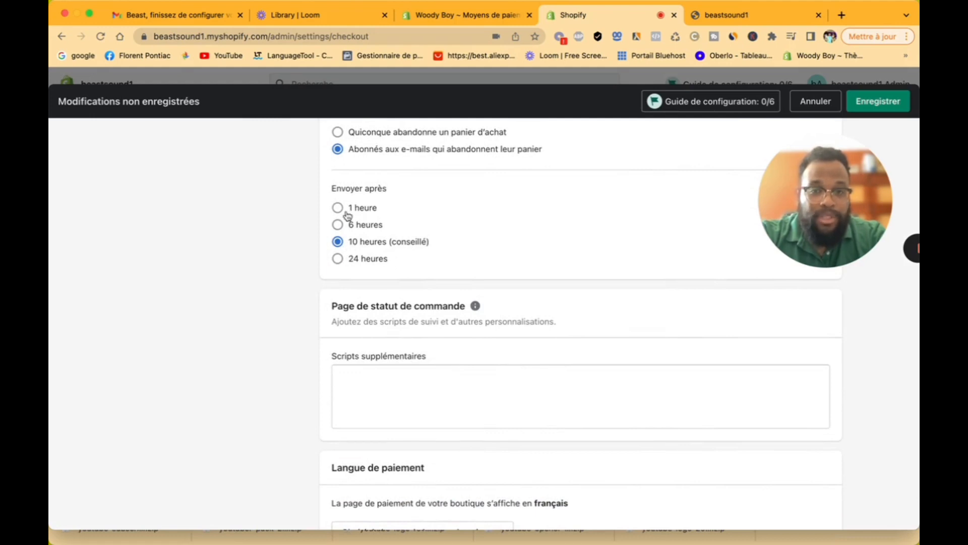
scroll(343, 215, "up", 2)
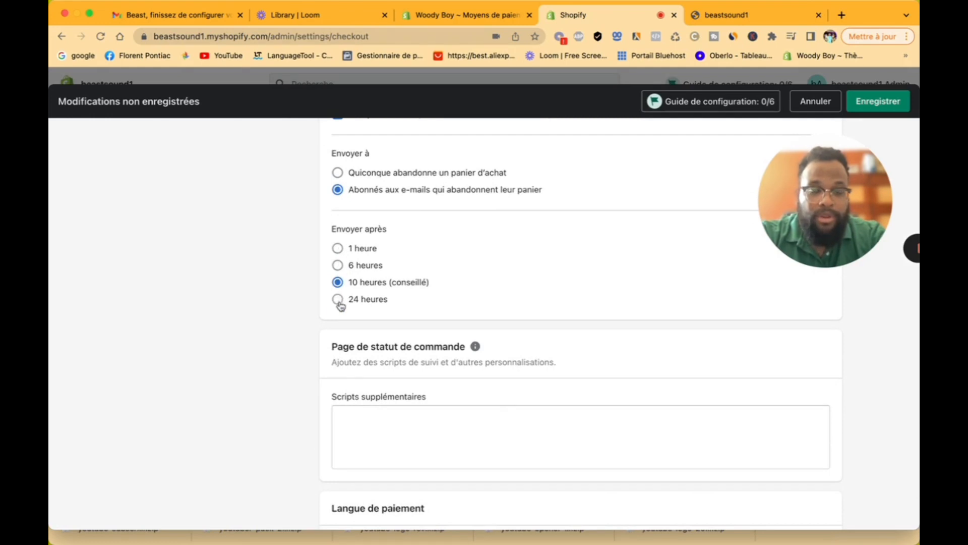
left_click(339, 249)
scroll(494, 311, "down", 5)
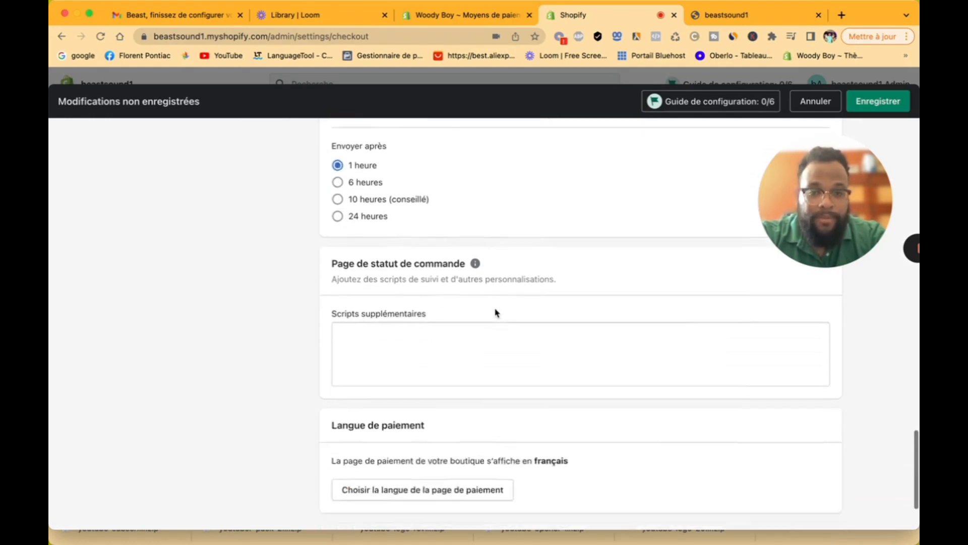
scroll(496, 309, "down", 1)
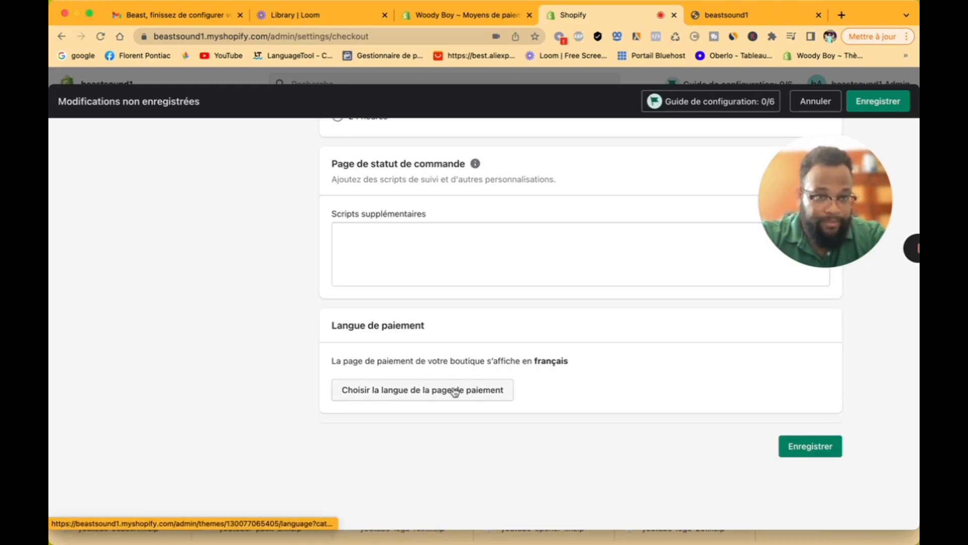
left_click(805, 446)
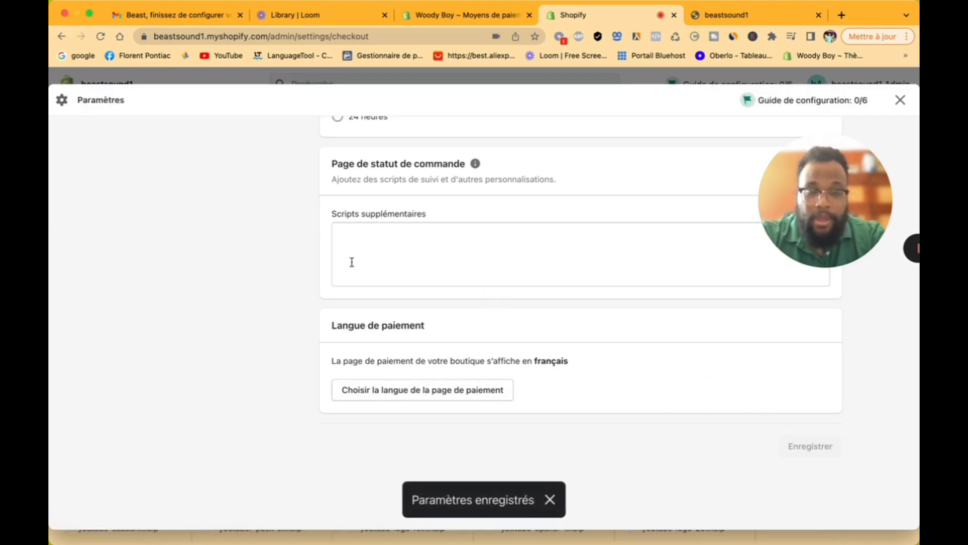
scroll(352, 262, "up", 20)
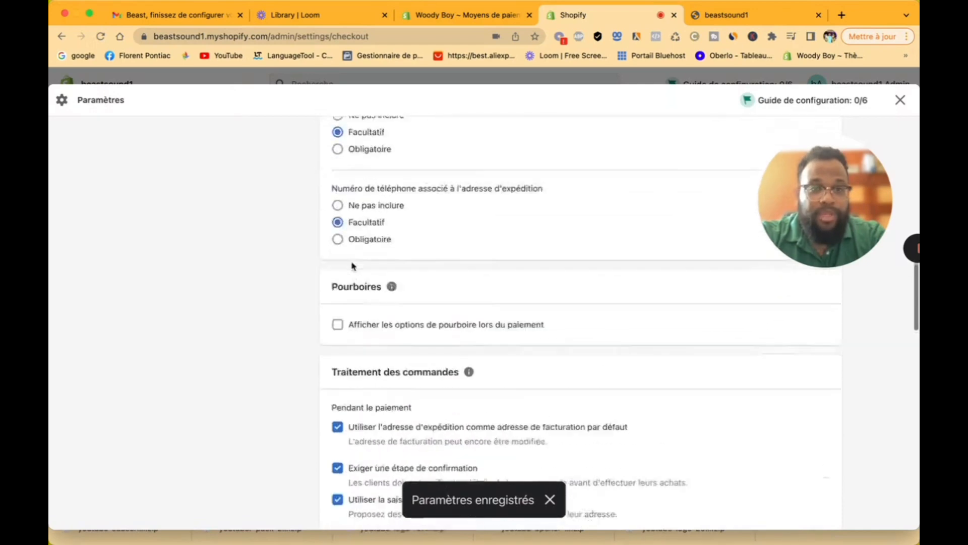
scroll(352, 266, "up", 10)
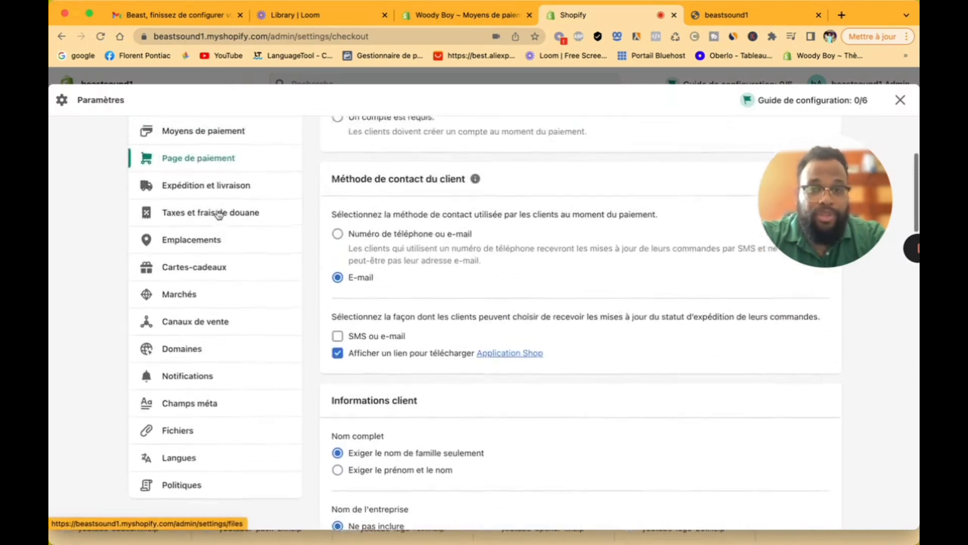
scroll(279, 247, "up", 3)
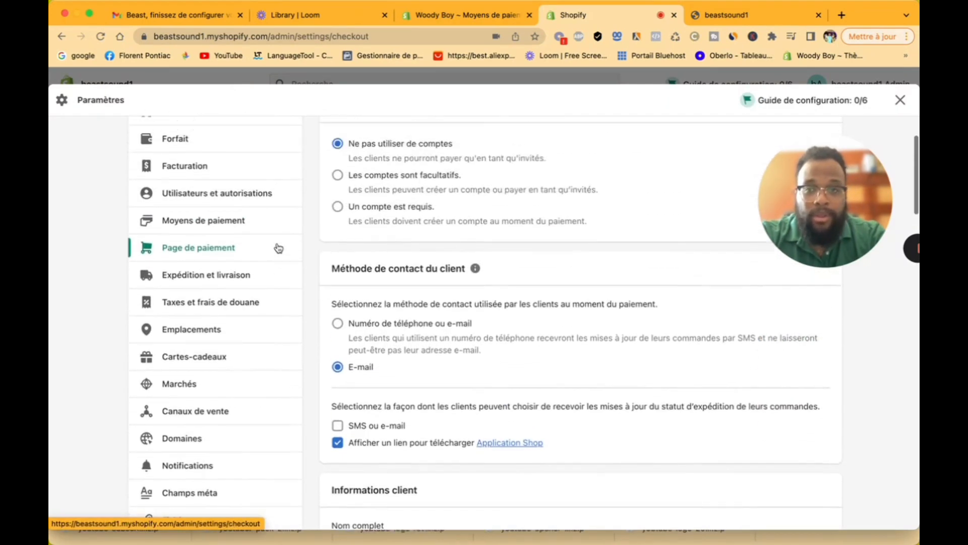
Step: Open the 'Expédition et livraison' settings
left_click(222, 278)
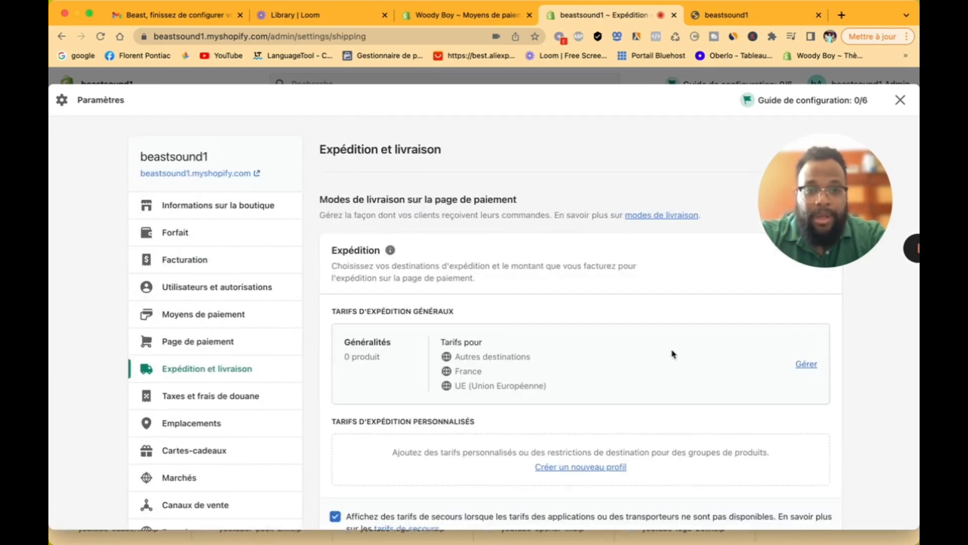
scroll(674, 354, "down", 7)
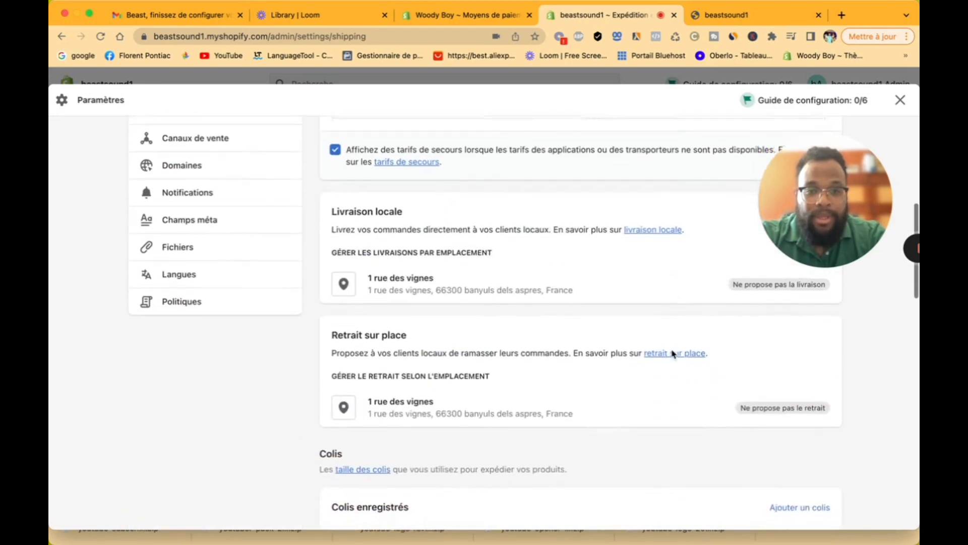
scroll(583, 303, "up", 7)
scroll(807, 360, "down", 1)
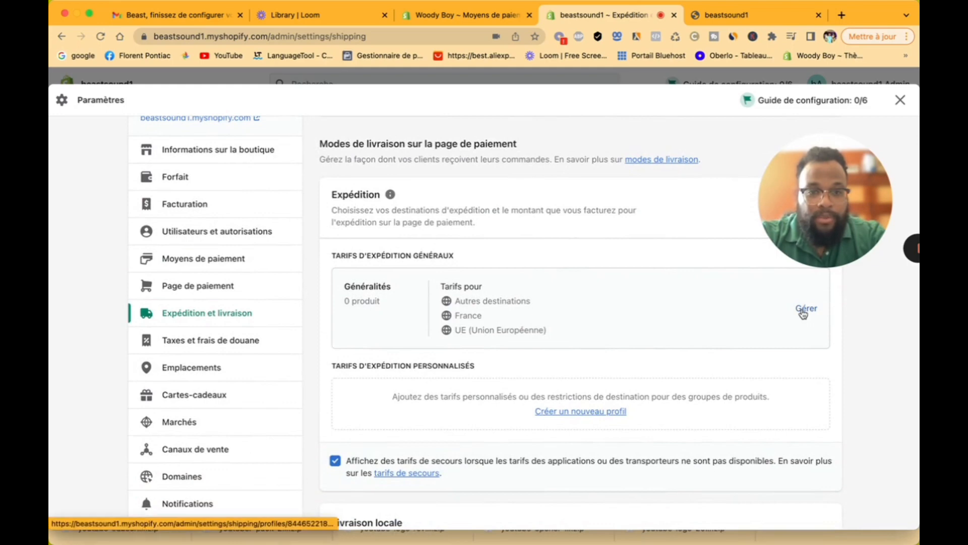
Step: Open the general shipping profile showing France Standard rates of 8,80 € or free from 50,00 €
left_click(805, 309)
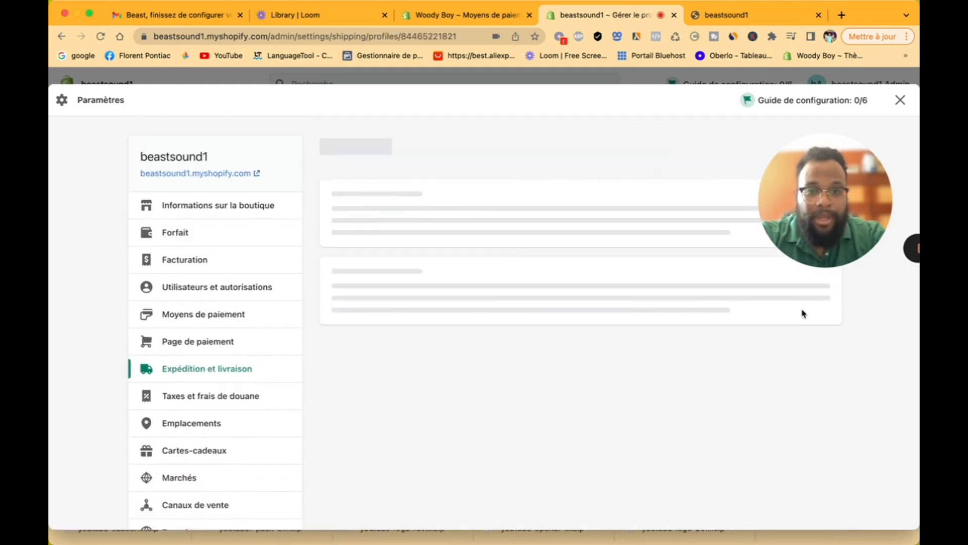
scroll(724, 389, "down", 5)
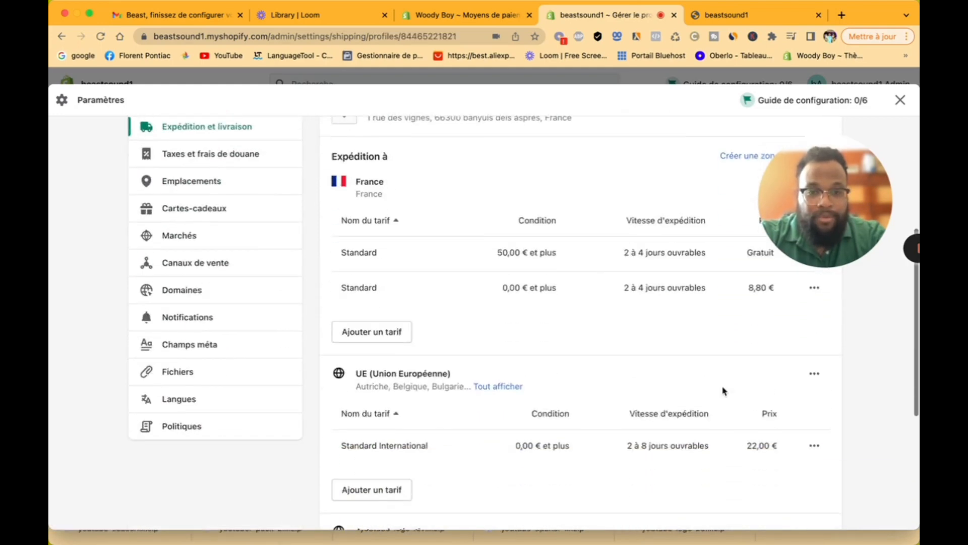
scroll(724, 391, "up", 3)
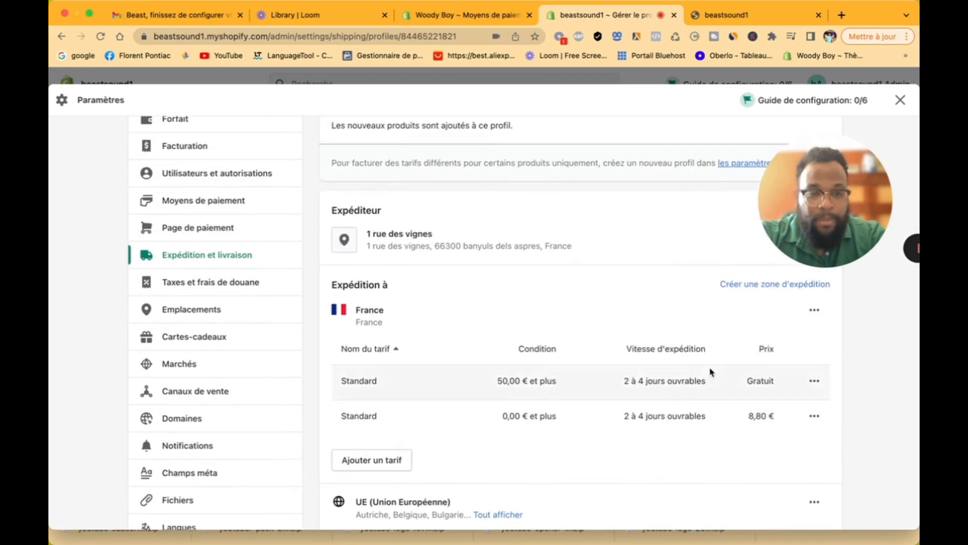
scroll(498, 407, "down", 3)
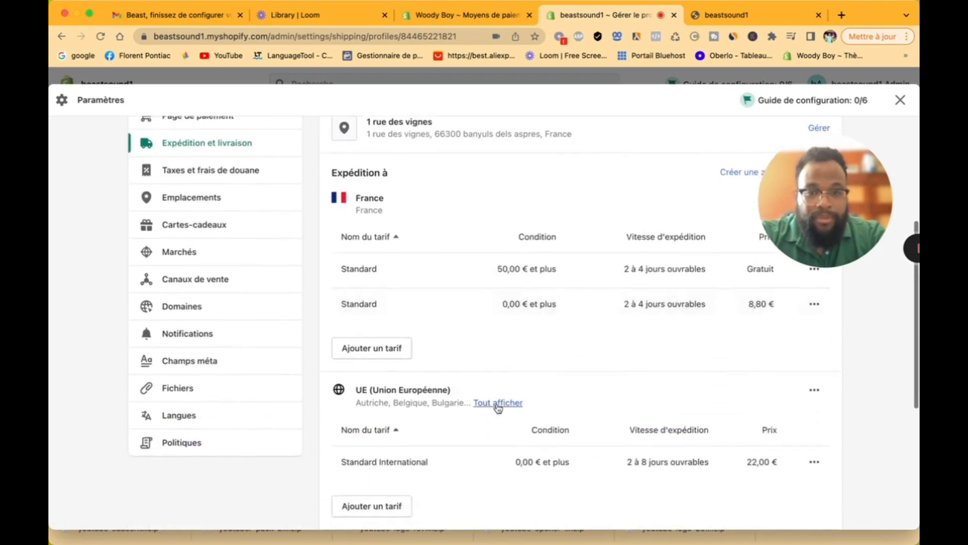
scroll(498, 408, "up", 3)
scroll(497, 408, "down", 2)
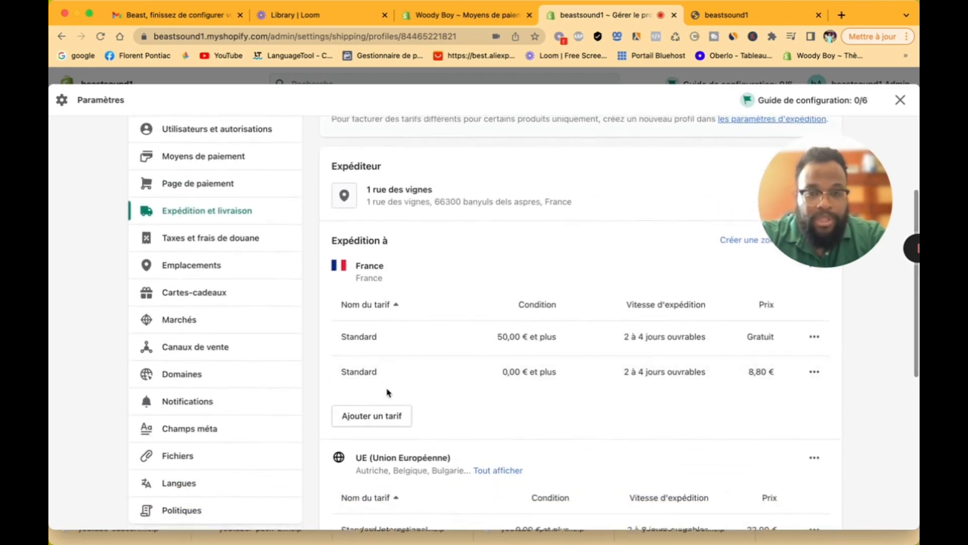
Step: Start a custom flat rate for France named 'Livraison Gratuite'
left_click(374, 418)
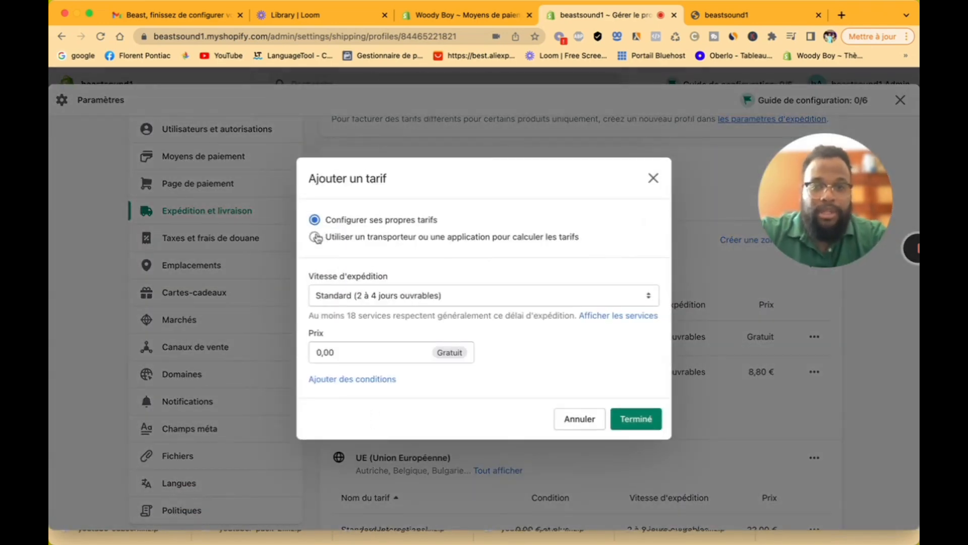
left_click(455, 295)
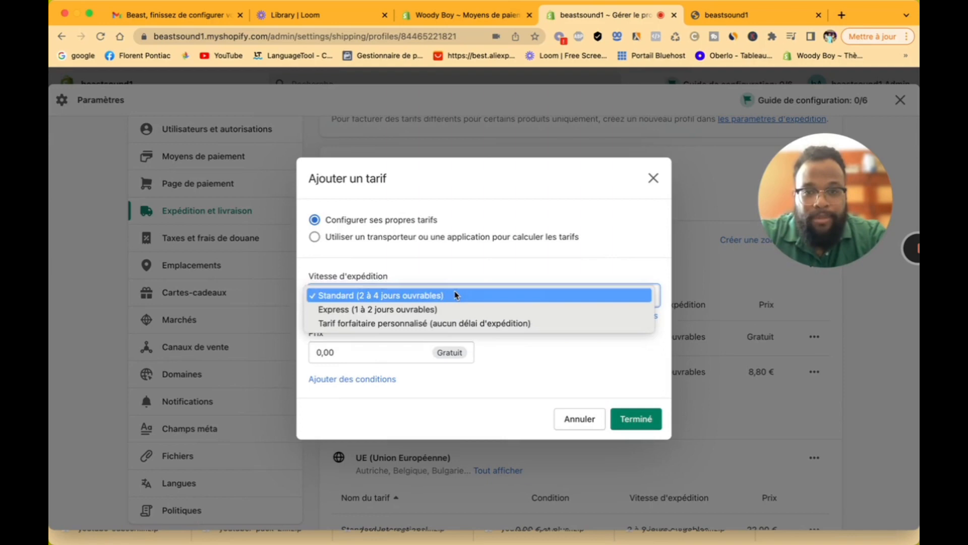
left_click(445, 323)
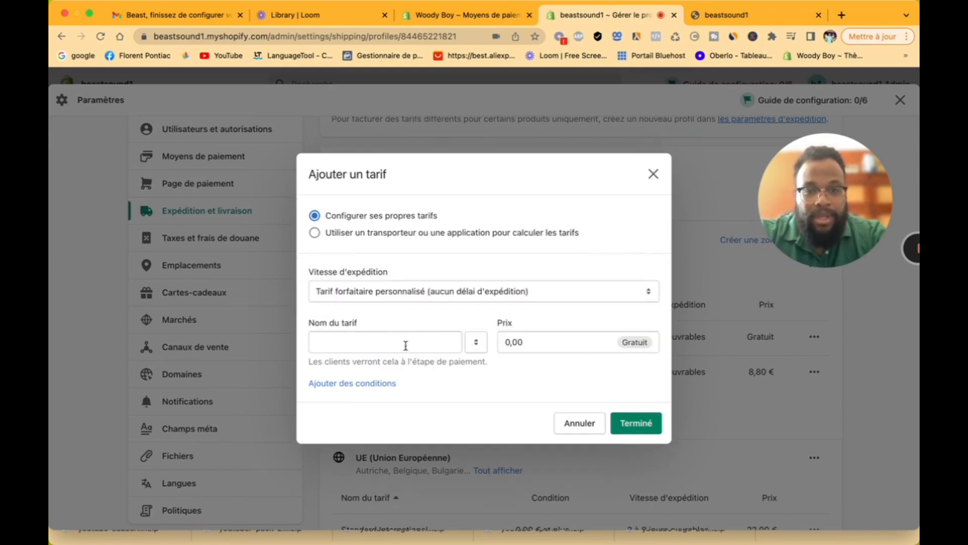
left_click(406, 348)
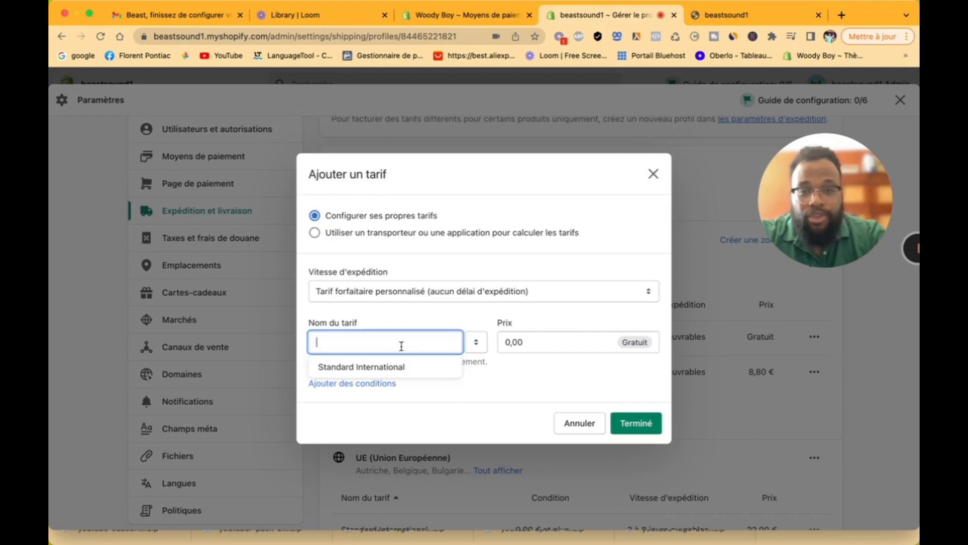
type("LI")
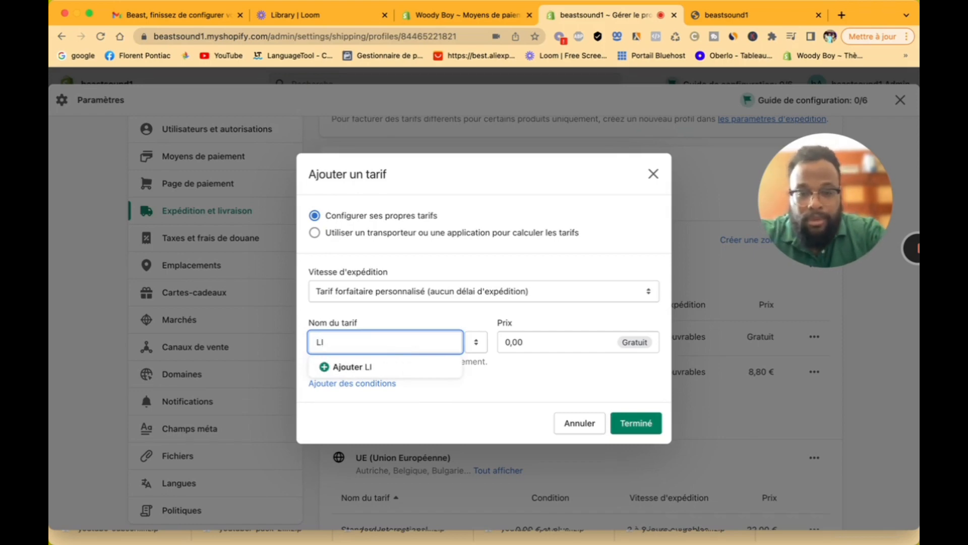
type("VRAISON")
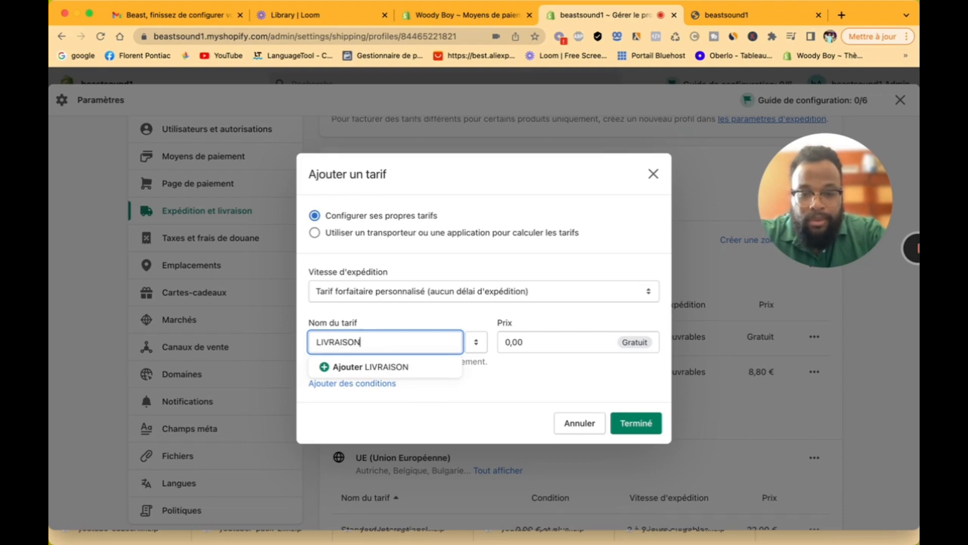
type(" GRATUITE")
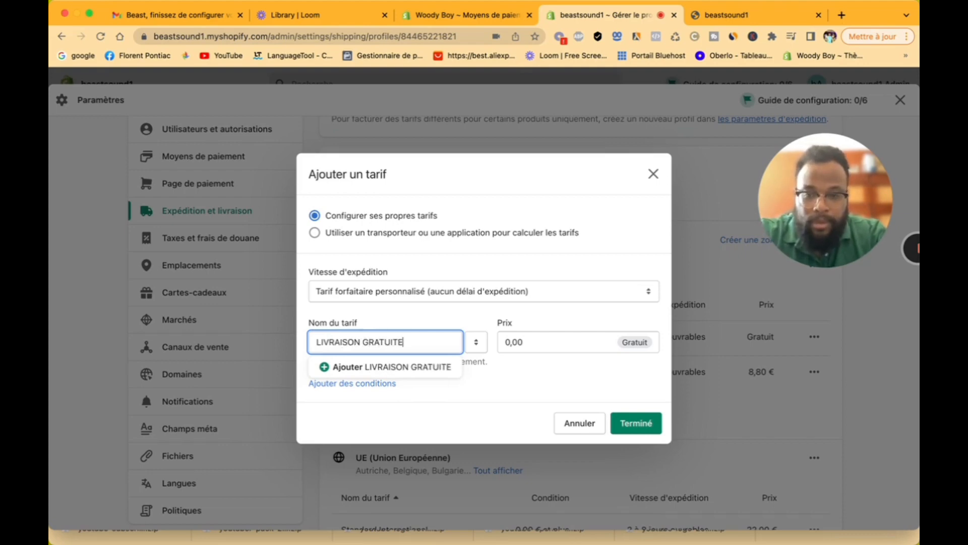
left_click_drag(421, 343, 324, 341)
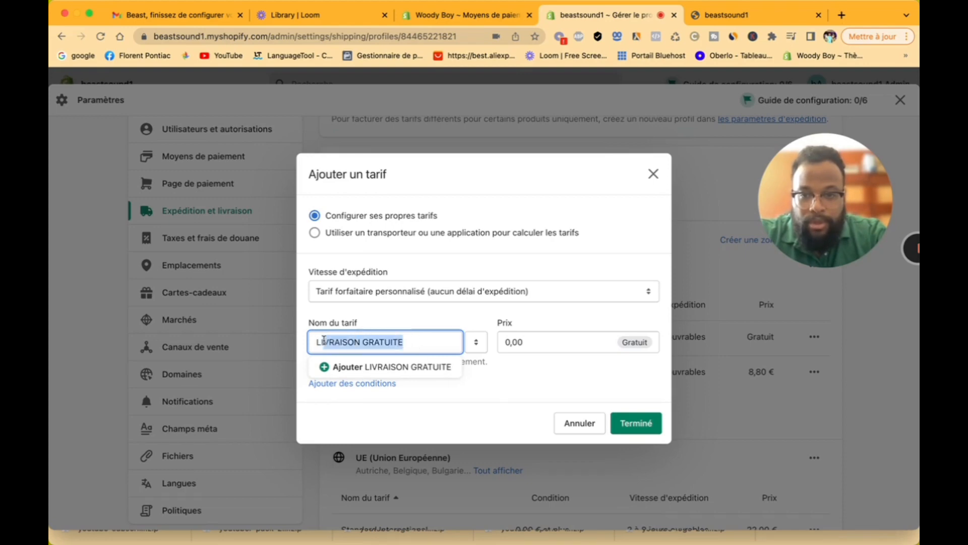
type("ivra")
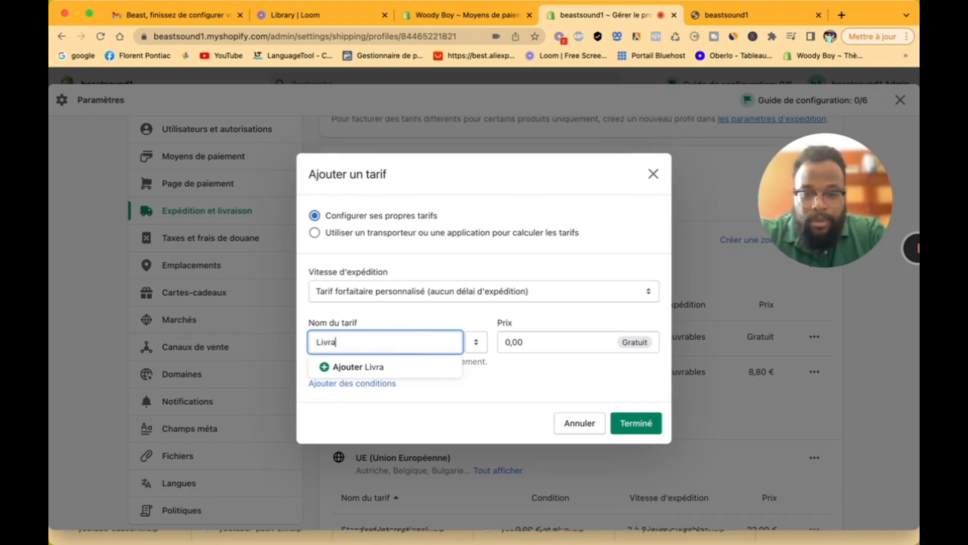
type("ison Gratuite")
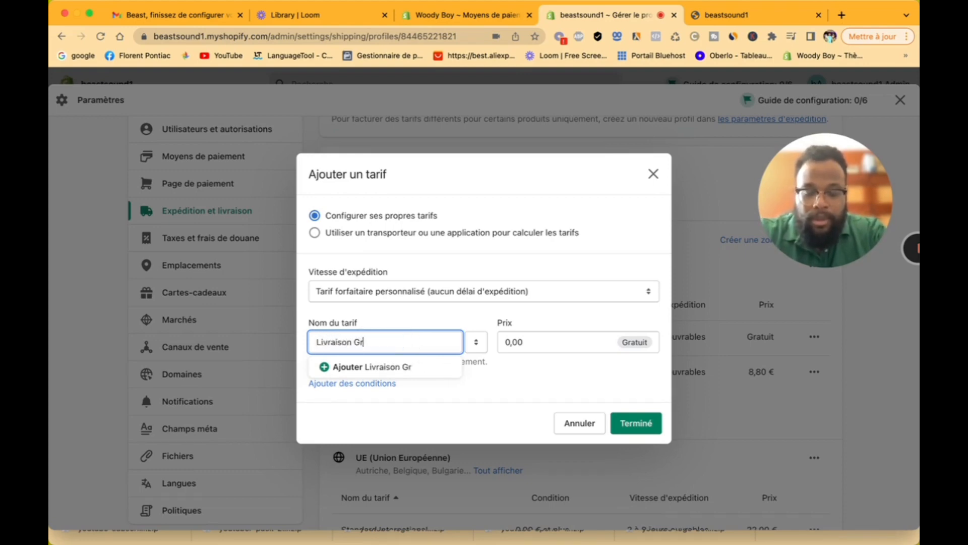
left_click(379, 368)
Step: Keep the rate's price at 0,00 with no weight condition and add it
left_click(534, 340)
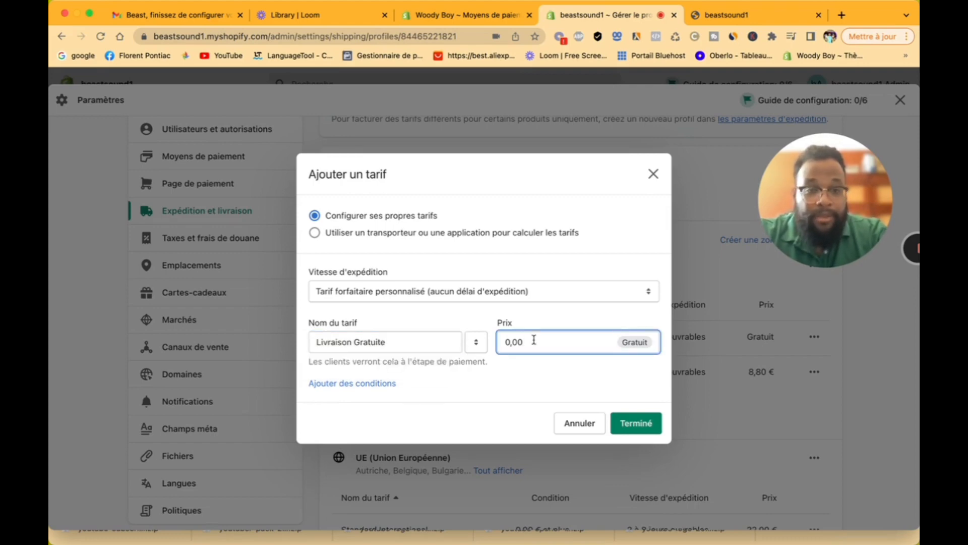
left_click(367, 385)
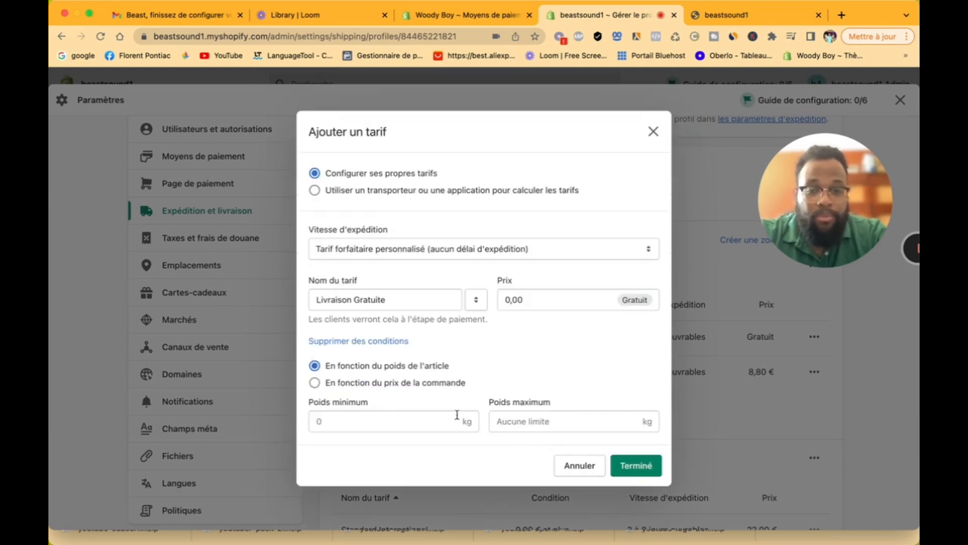
left_click(536, 425)
left_click(415, 424)
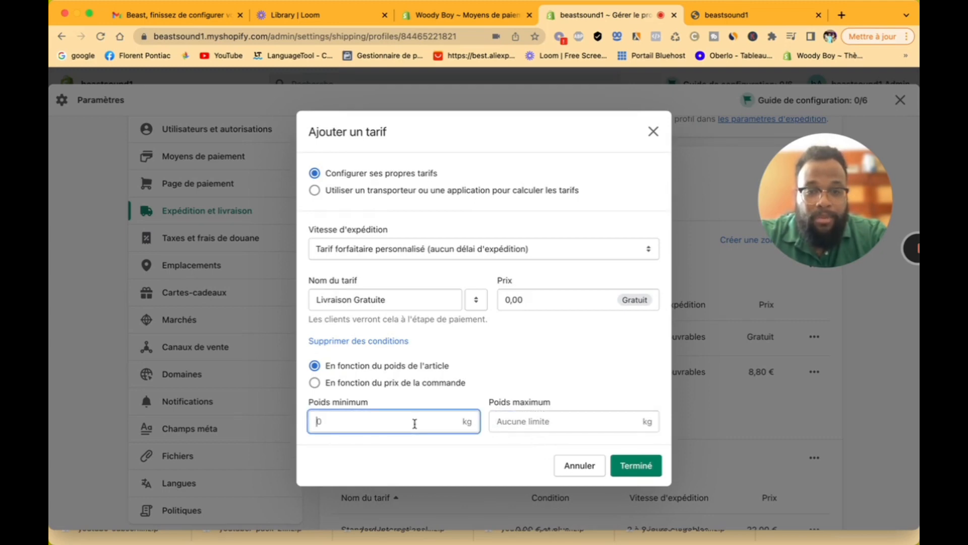
left_click(514, 422)
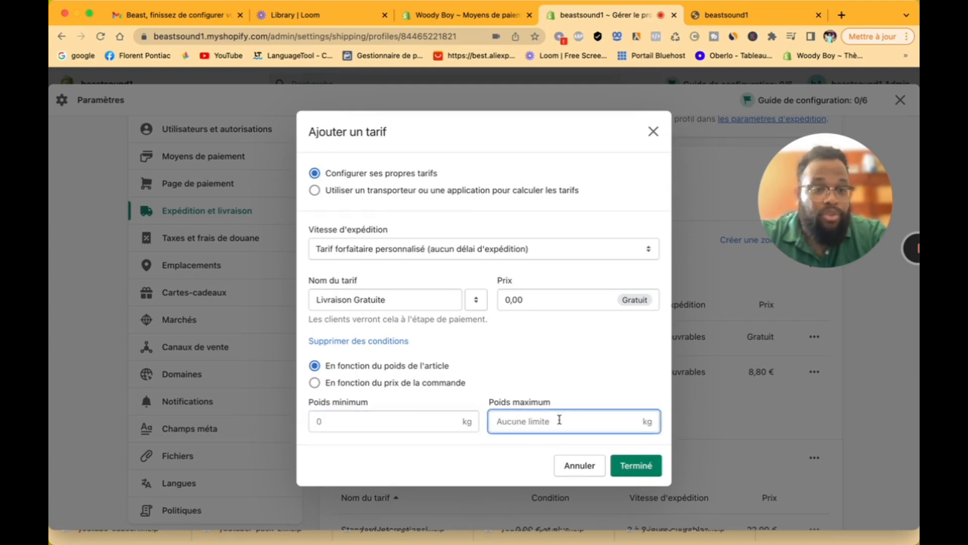
left_click(630, 467)
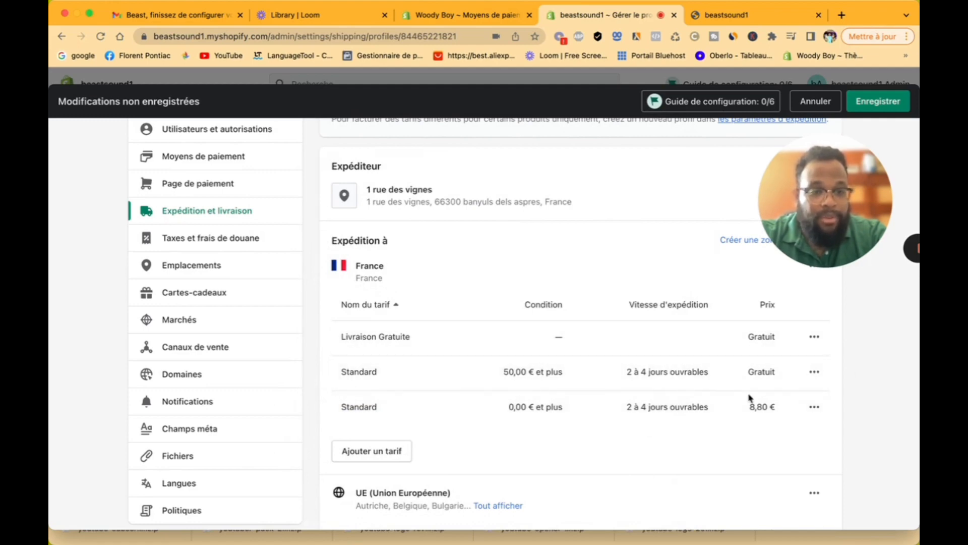
left_click(815, 371)
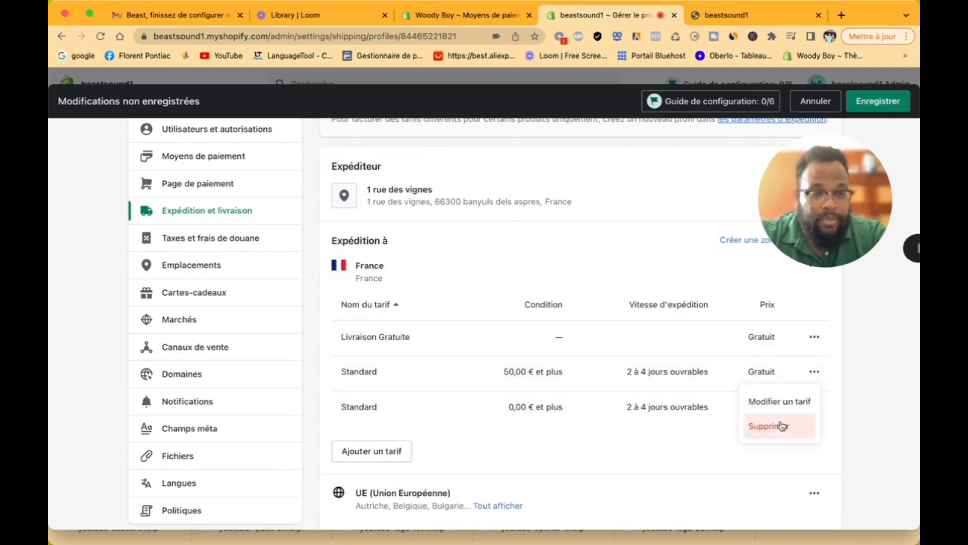
Step: Delete both France Standard rates (50,00 € threshold and 8,80 €)
left_click(780, 426)
left_click(813, 371)
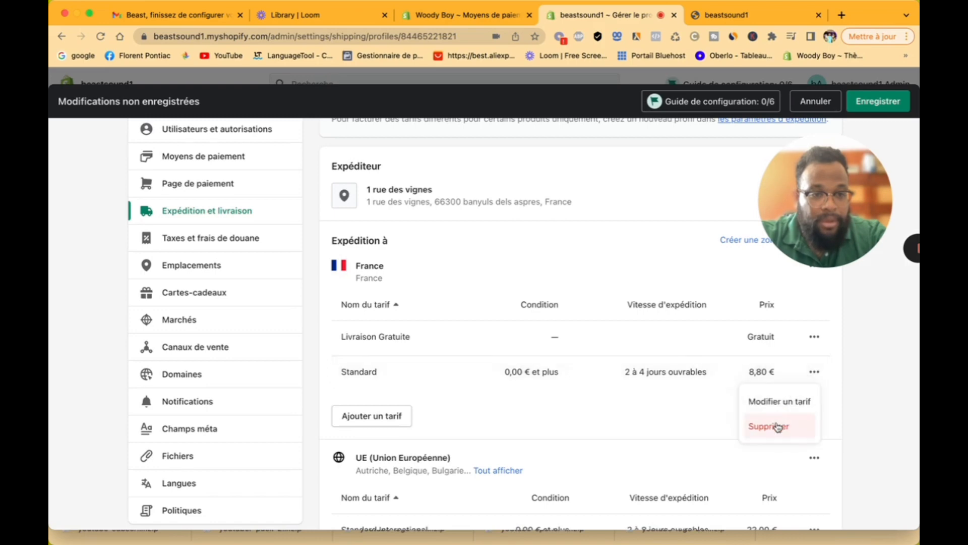
left_click(779, 427)
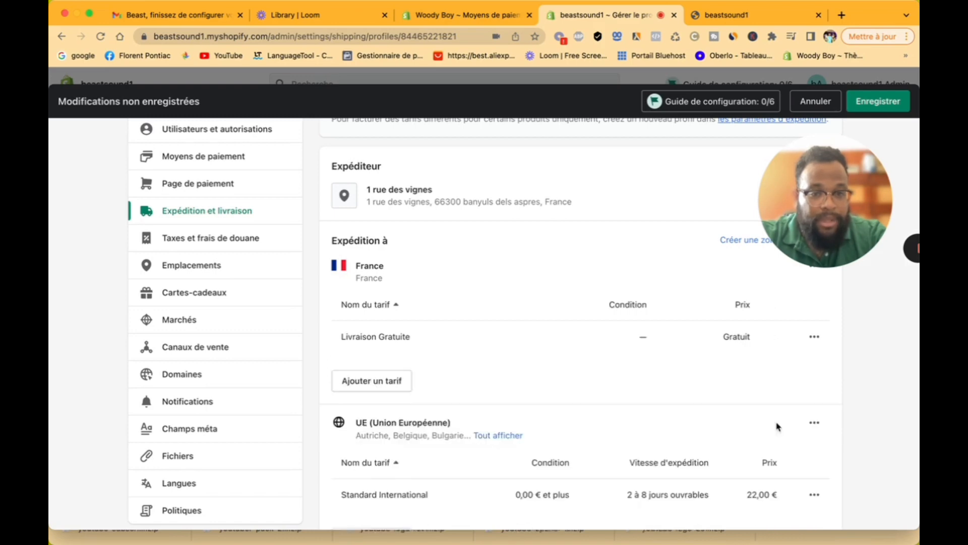
Step: Start a custom flat rate for France named 'Livraison express'
left_click(392, 382)
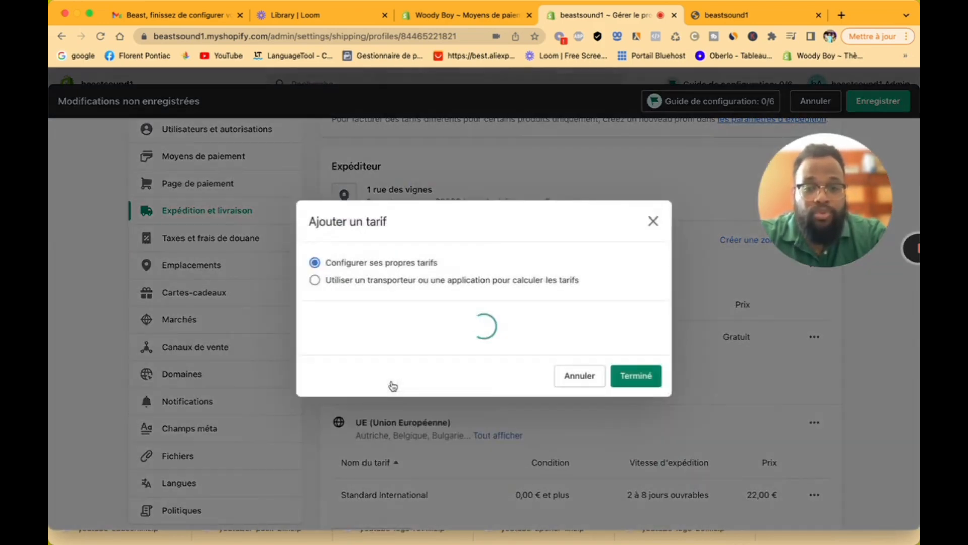
left_click(381, 305)
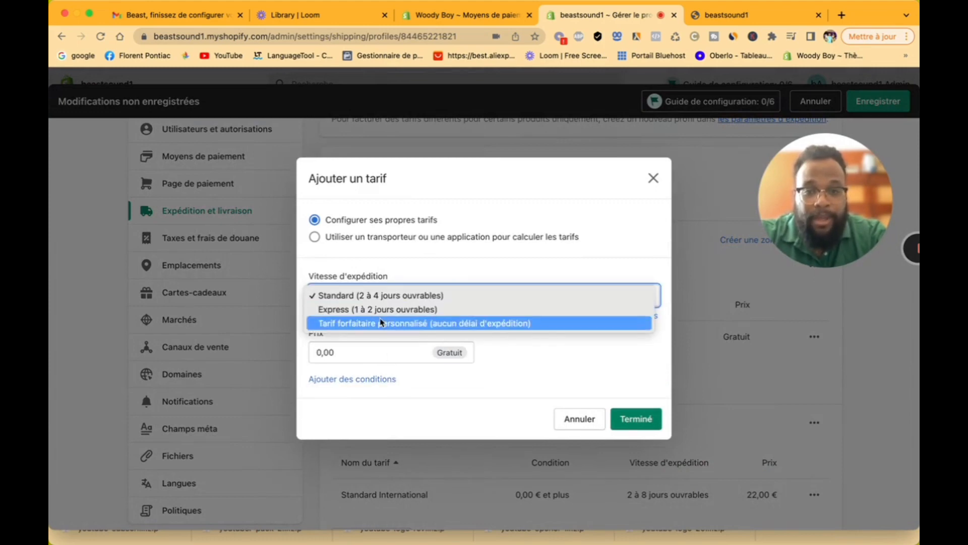
left_click(375, 323)
left_click(371, 344)
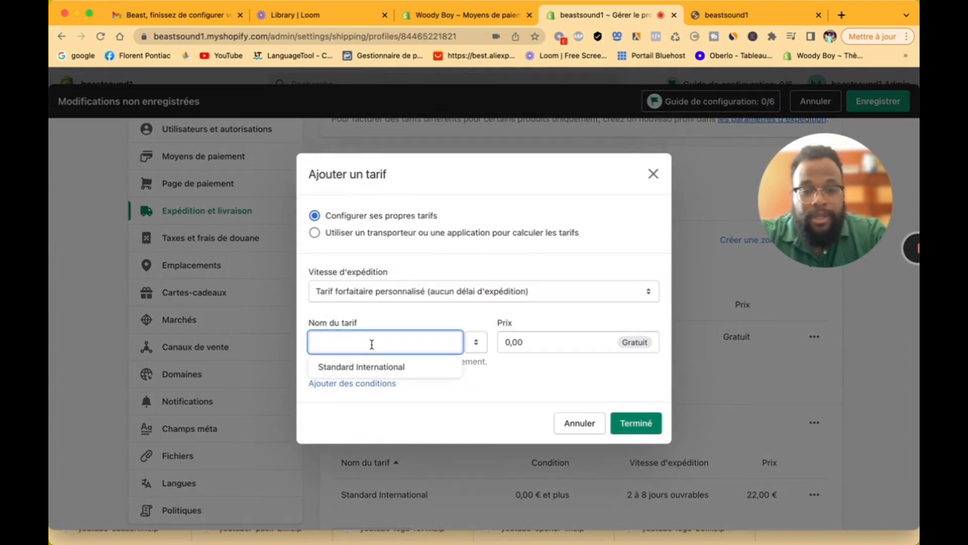
type("Li")
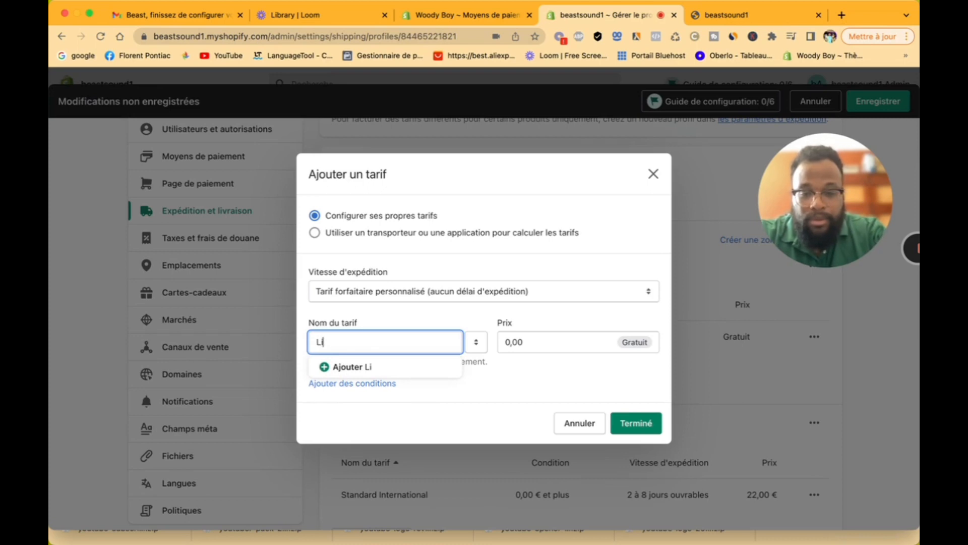
type("vraison")
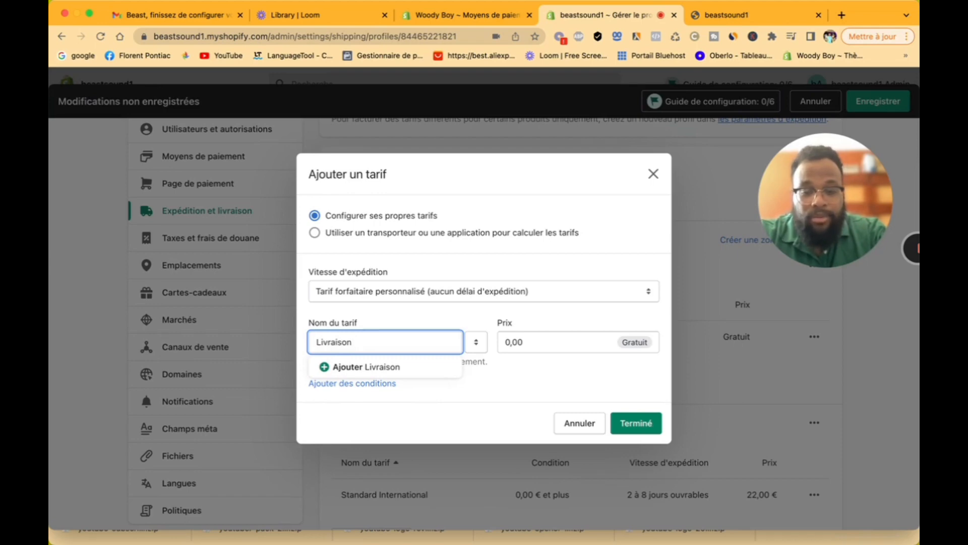
type("I")
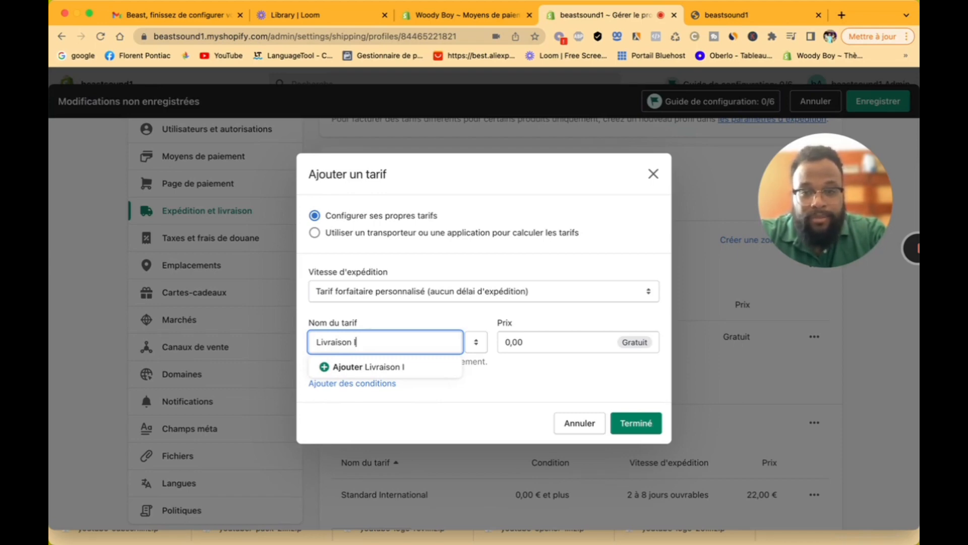
type("nternati")
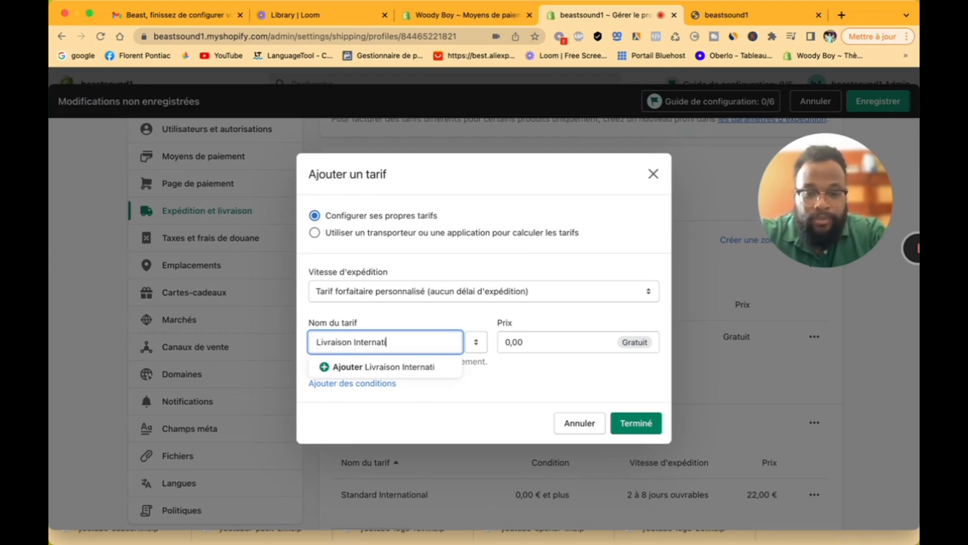
type("onnal")
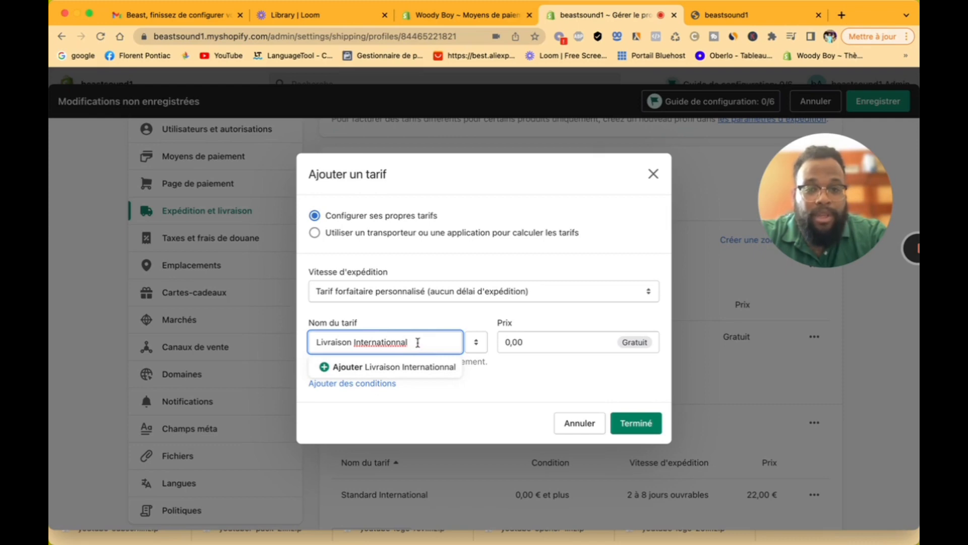
left_click_drag(418, 342, 356, 345)
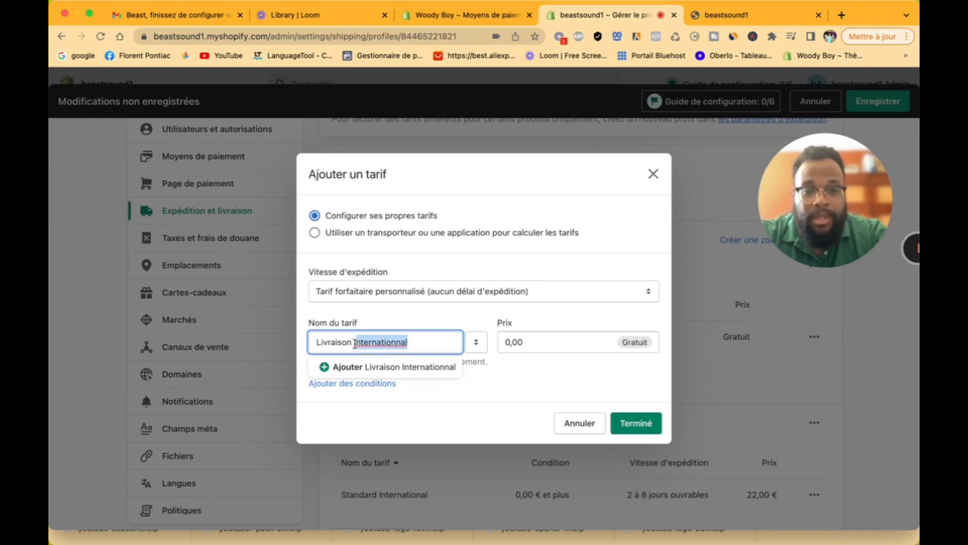
type("express")
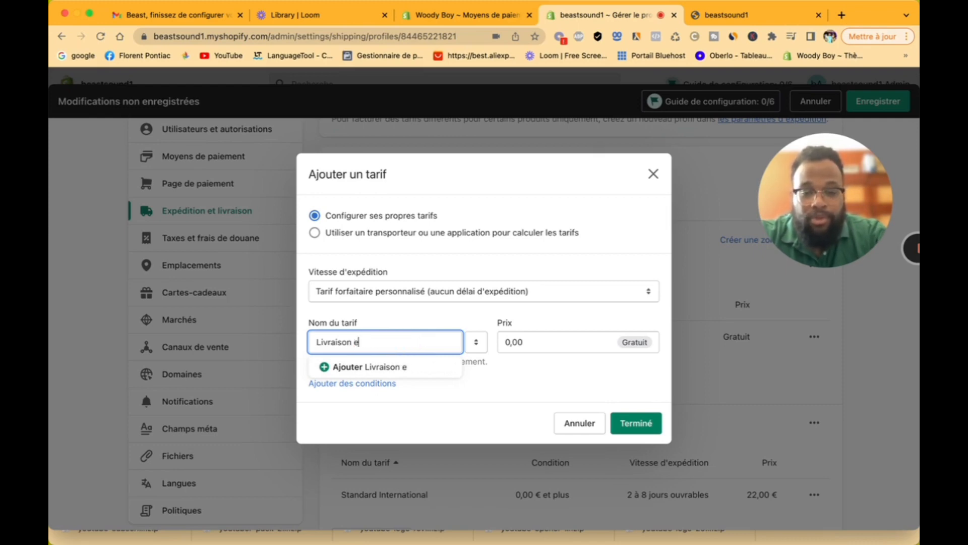
left_click(440, 372)
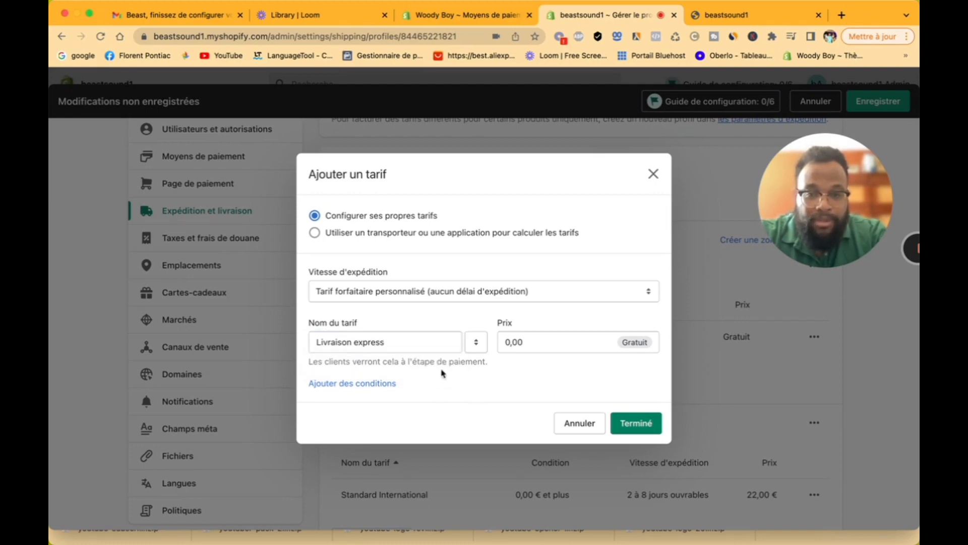
Step: Set the express rate's price to 8,99 € with a 5 kg maximum weight, then finish
left_click(546, 343)
left_click_drag(510, 341, 497, 345)
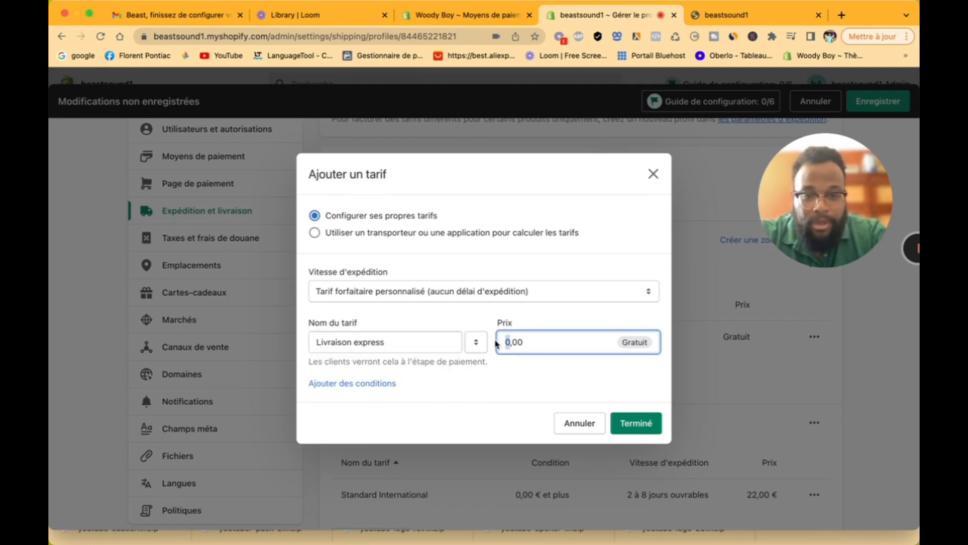
type("8")
left_click(386, 384)
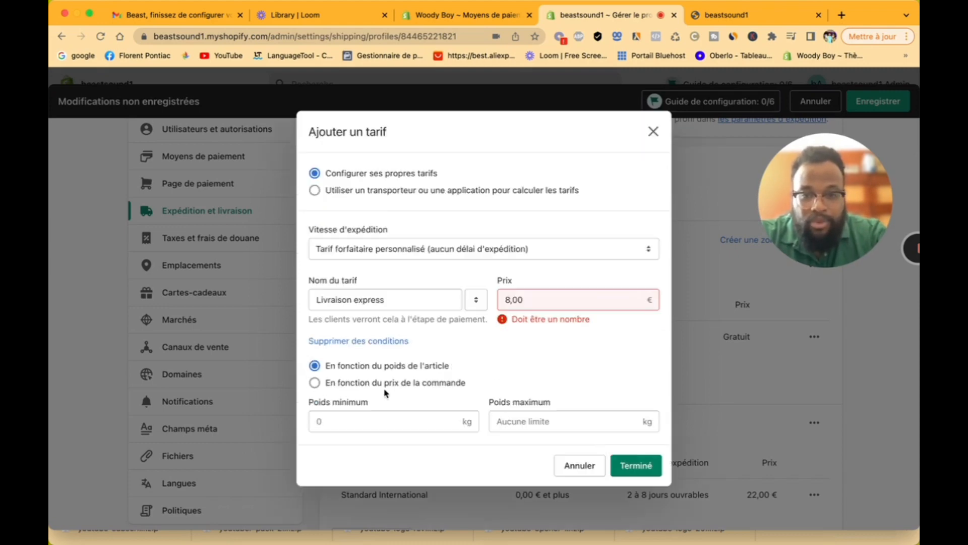
left_click(532, 300)
key("BackSpace")
key("BackSpace")
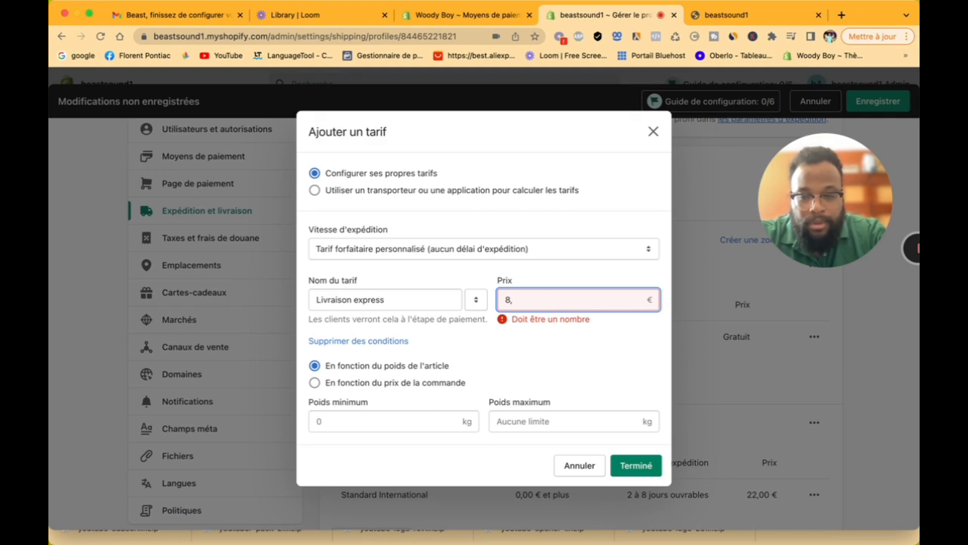
type("99")
left_click(549, 356)
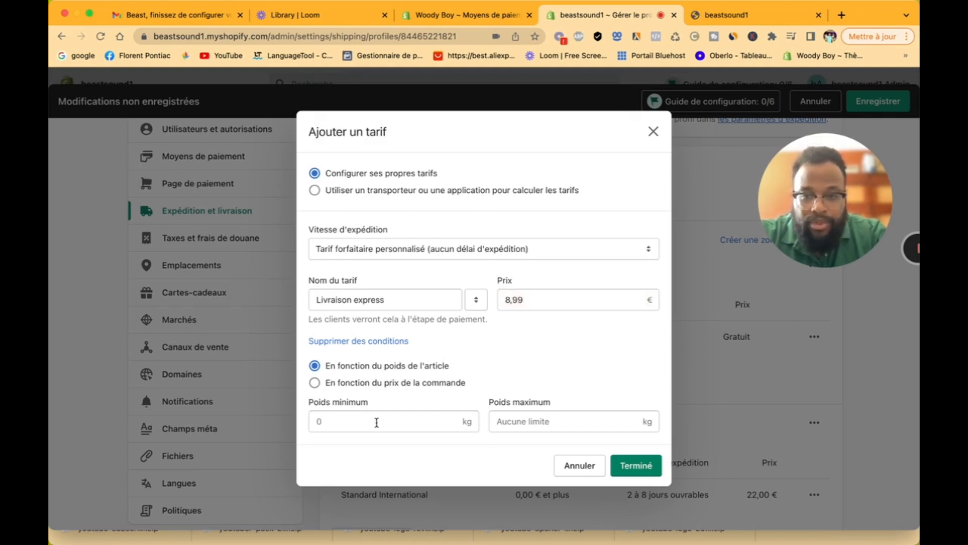
left_click(501, 421)
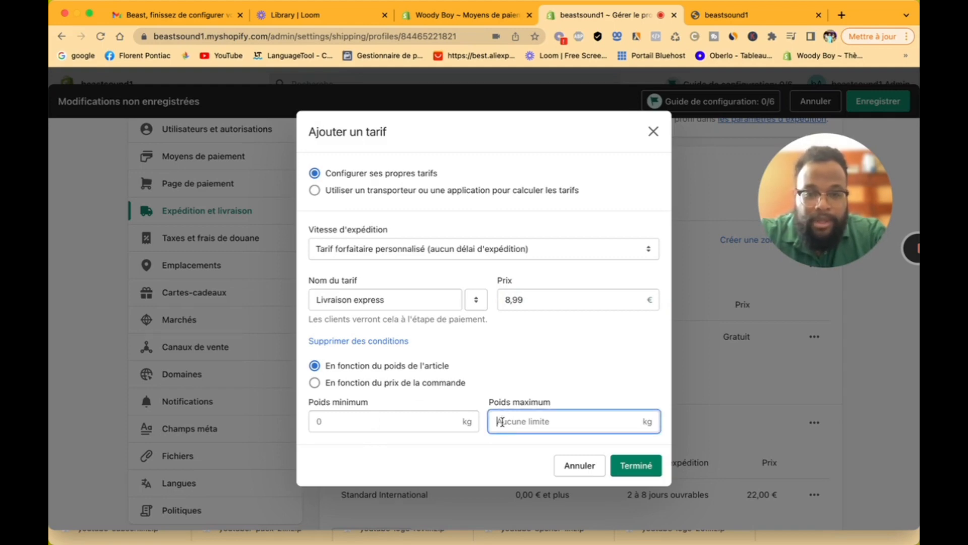
type("5")
left_click(635, 465)
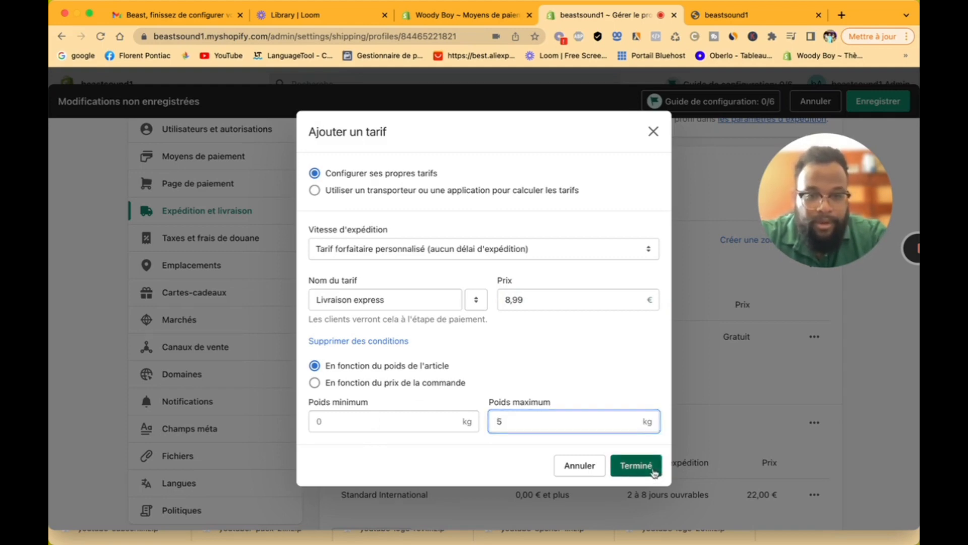
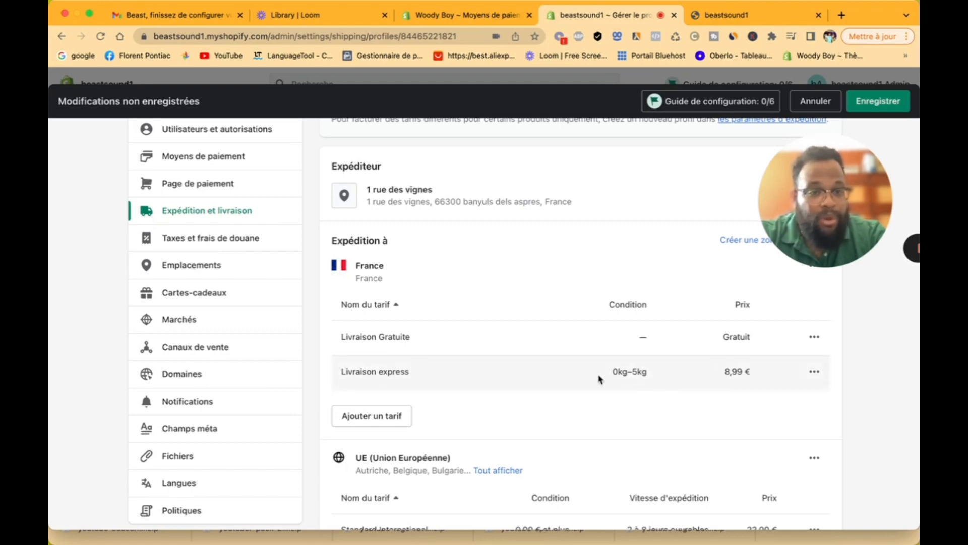
Step: Review the Autres destinations zone's countries and close it without changes
scroll(663, 382, "down", 5)
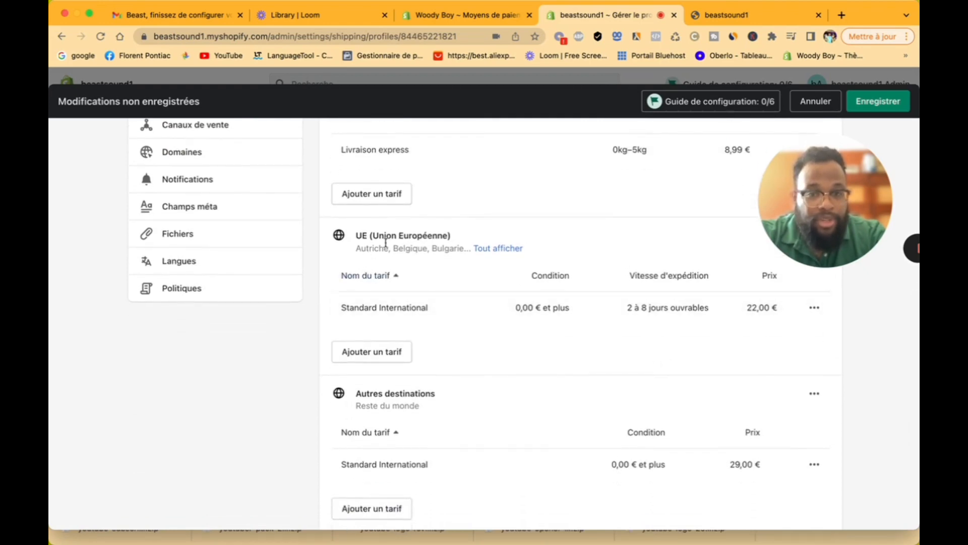
scroll(456, 353, "down", 3)
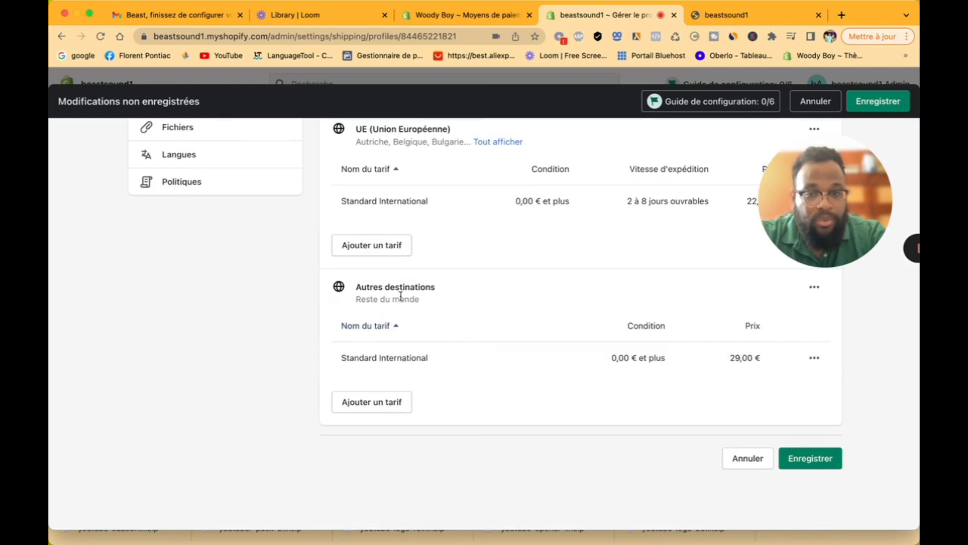
left_click(815, 289)
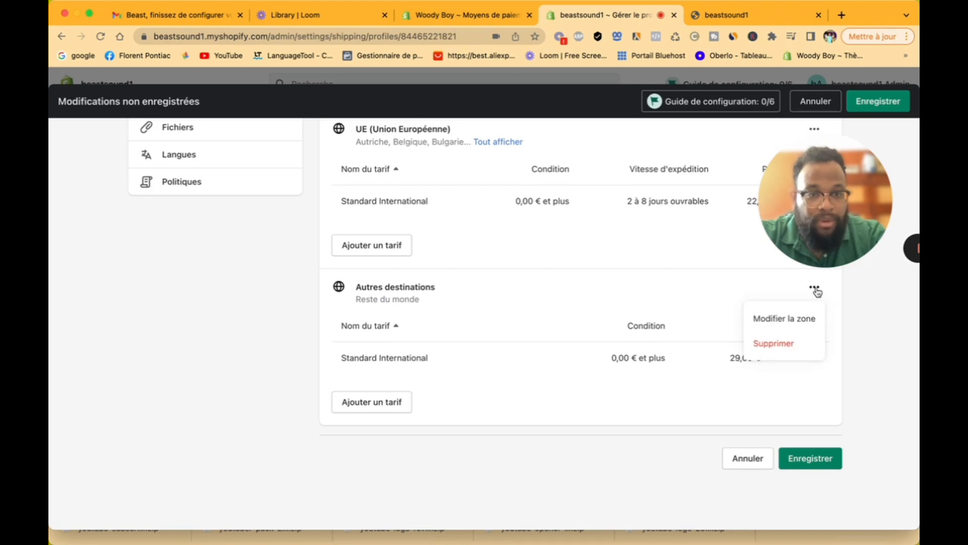
left_click(791, 323)
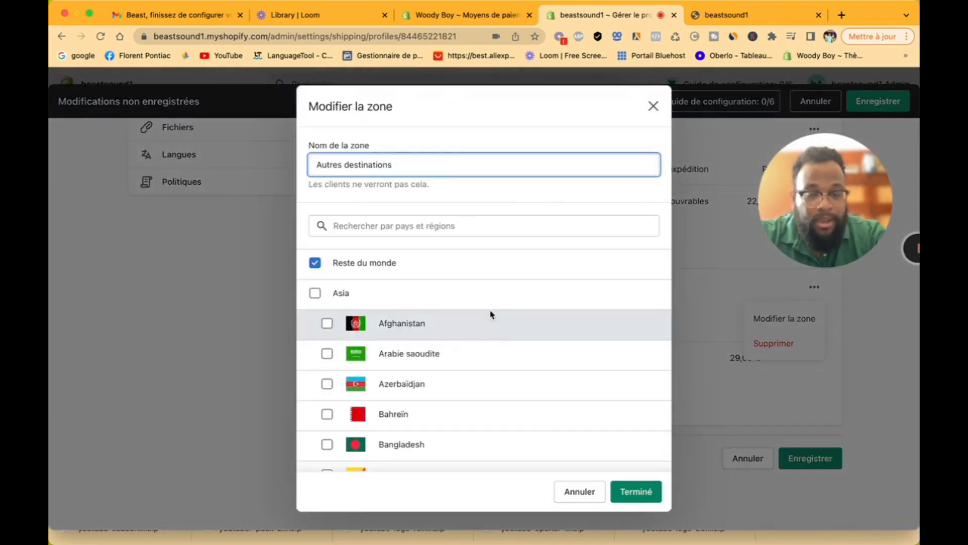
scroll(492, 315, "down", 15)
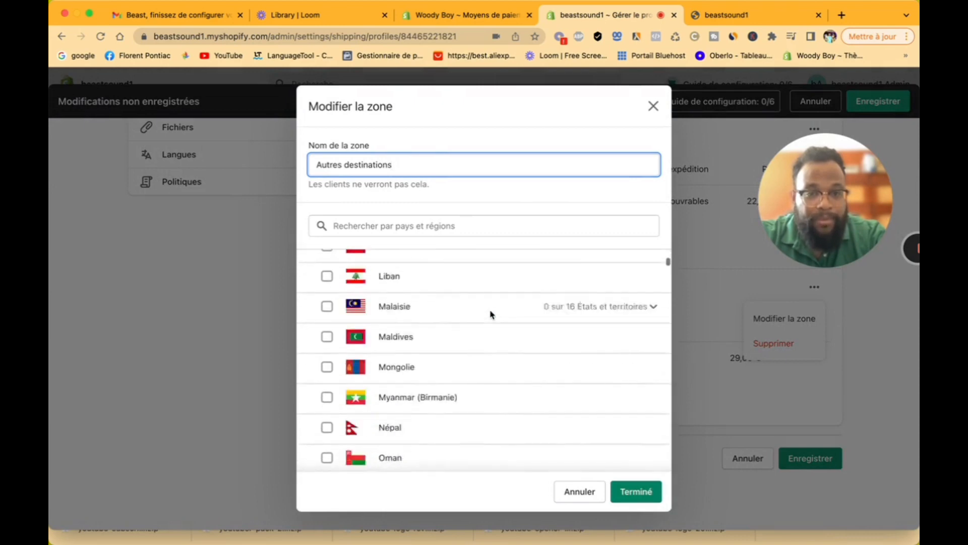
scroll(492, 315, "down", 8)
scroll(492, 315, "up", 1)
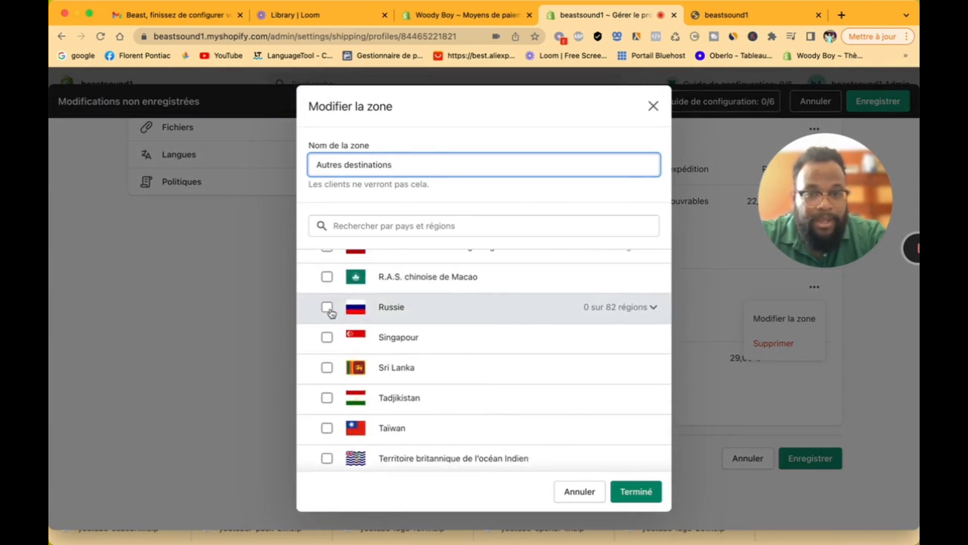
scroll(442, 350, "down", 10)
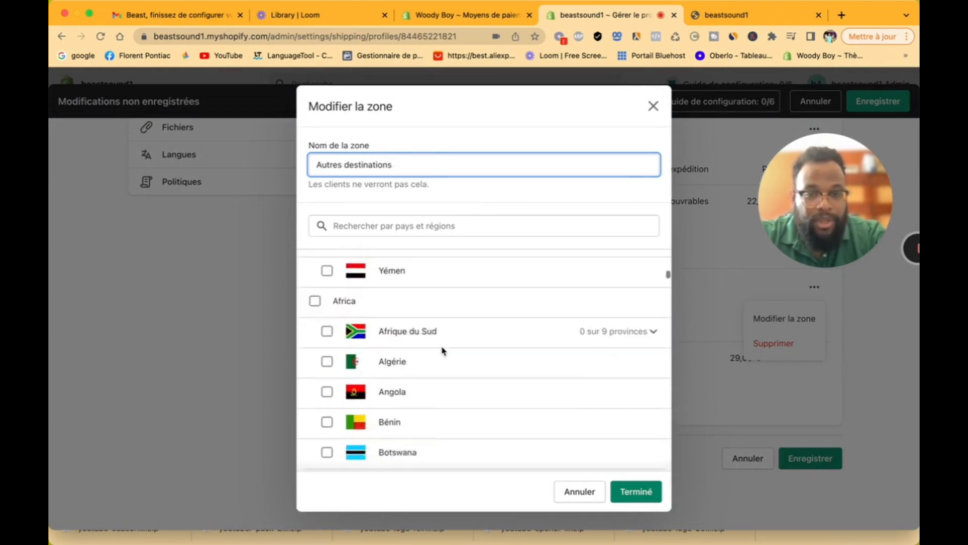
scroll(443, 350, "down", 20)
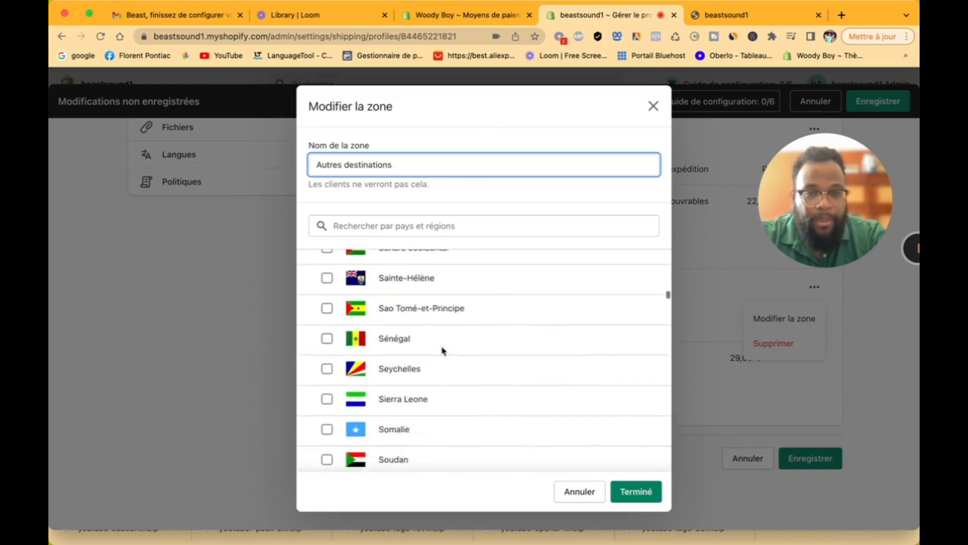
scroll(442, 350, "down", 15)
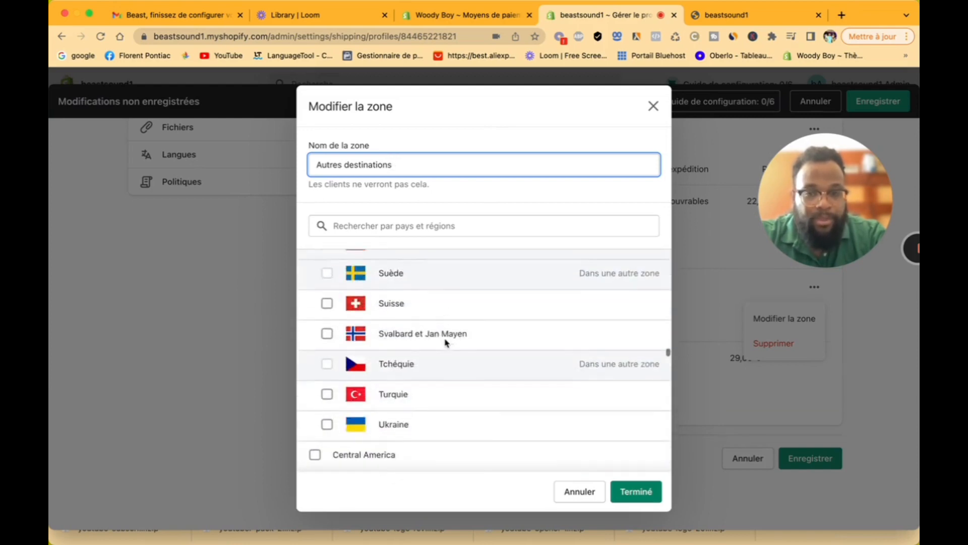
left_click(654, 107)
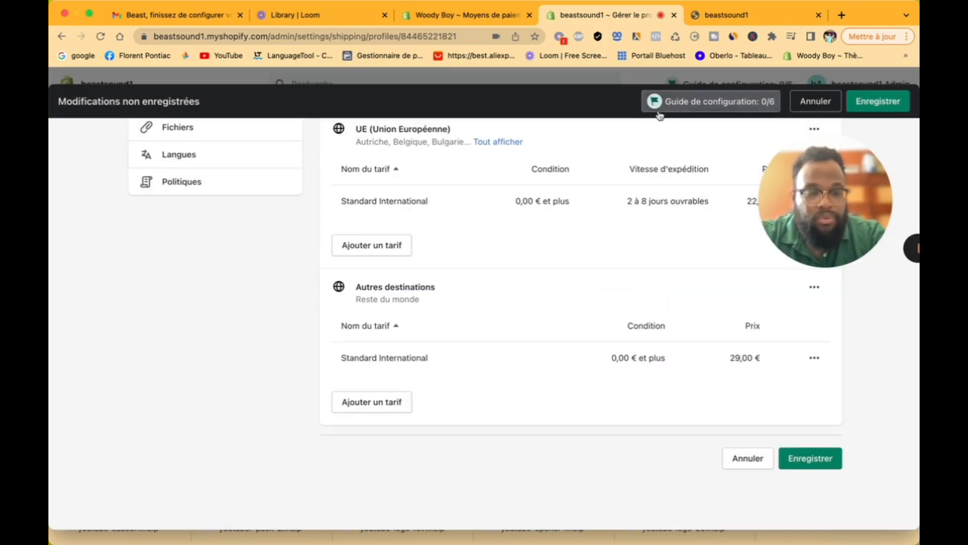
Step: Save the general shipping profile and go to Taxes et frais de douane
left_click(783, 460)
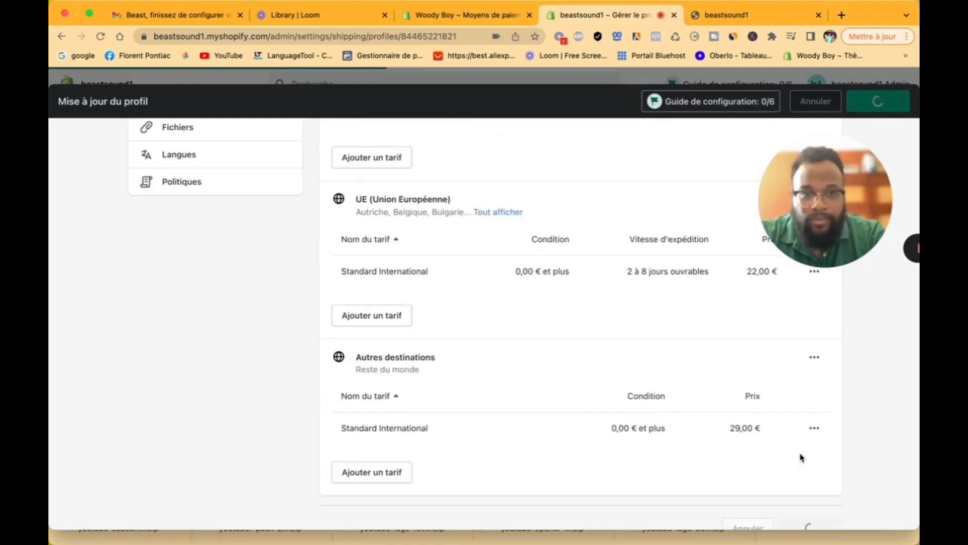
scroll(415, 350, "up", 15)
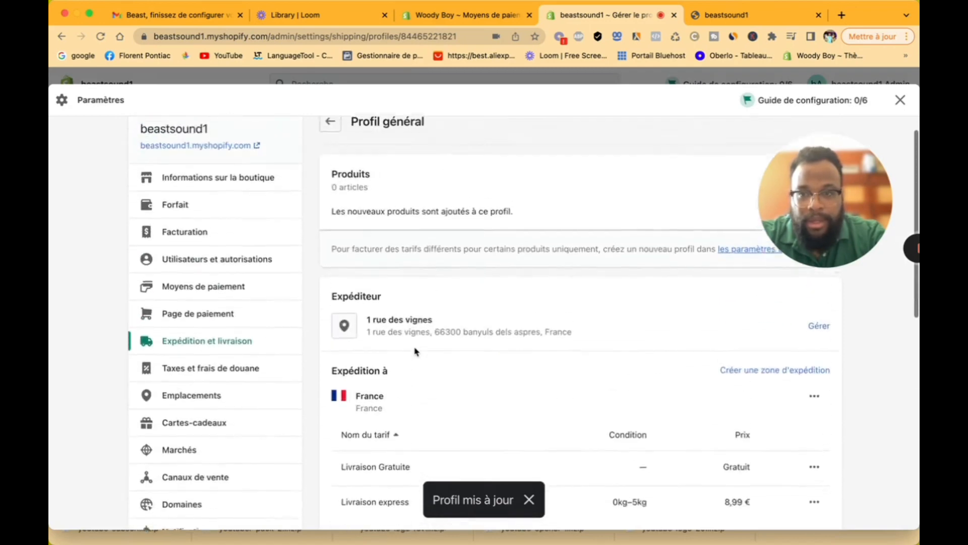
left_click(212, 391)
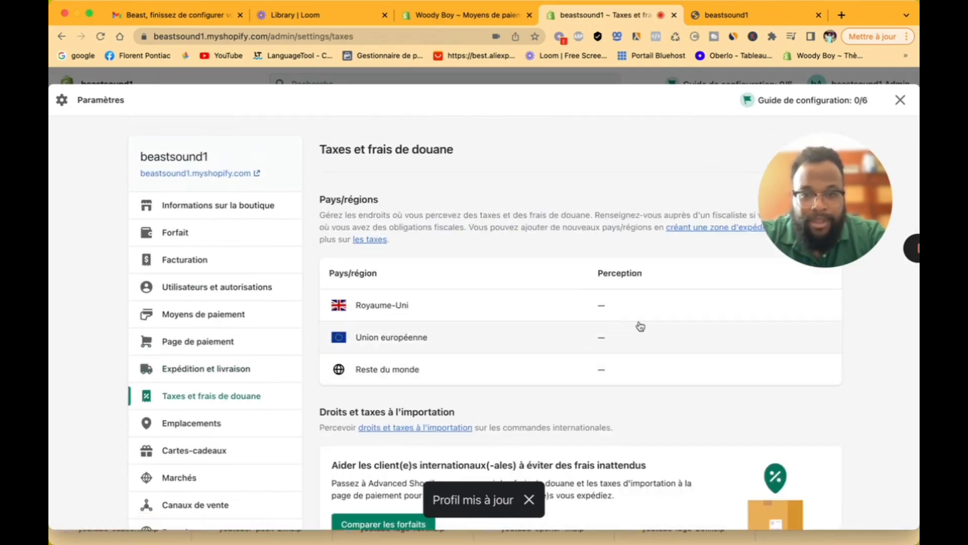
Step: Look through the tax options without changes, then go to the Emplacements settings
scroll(641, 326, "down", 5)
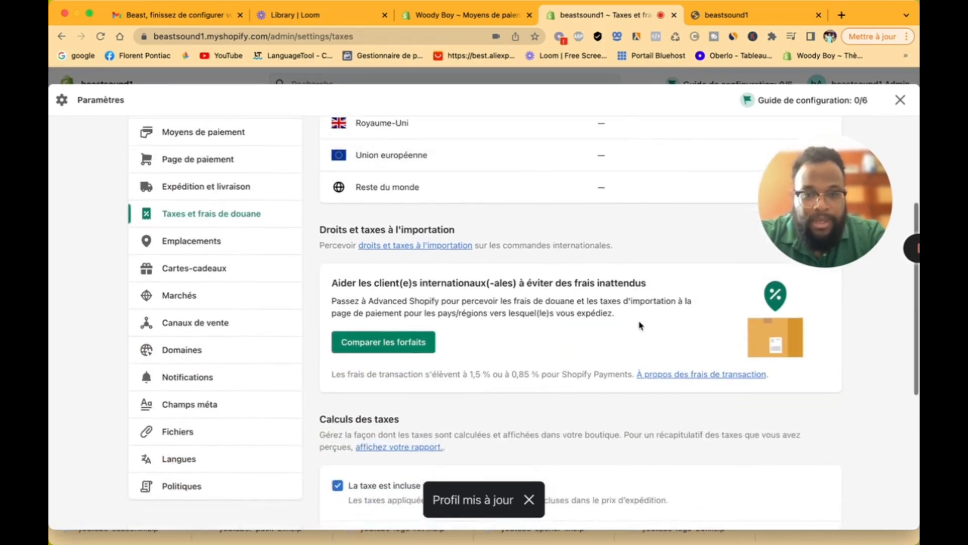
scroll(640, 327, "down", 2)
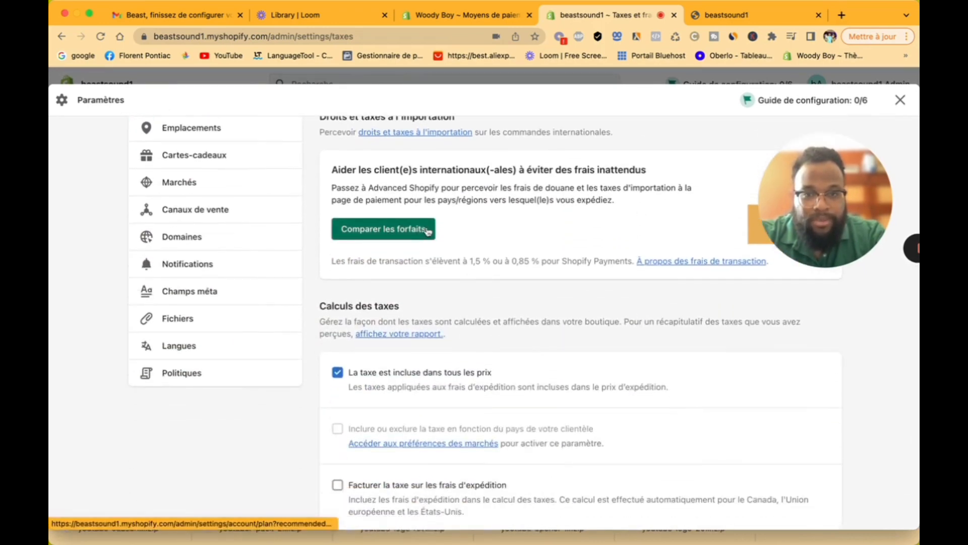
scroll(452, 231, "down", 1)
scroll(451, 231, "down", 3)
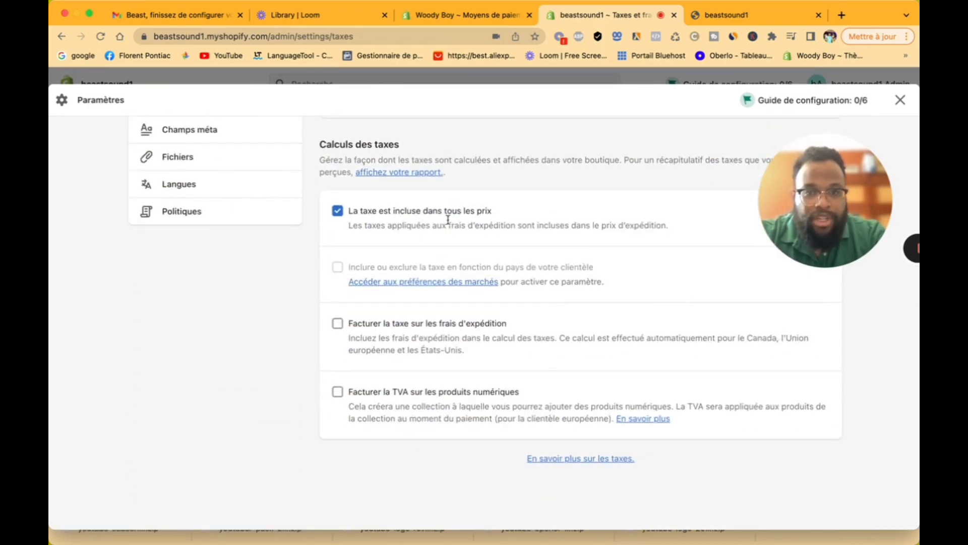
scroll(478, 224, "up", 3)
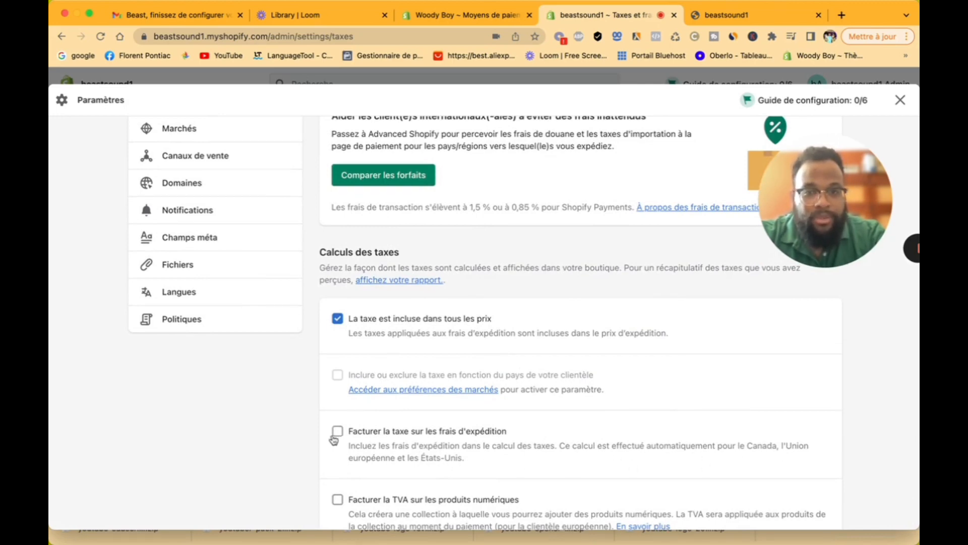
scroll(365, 332, "up", 2)
scroll(365, 332, "up", 10)
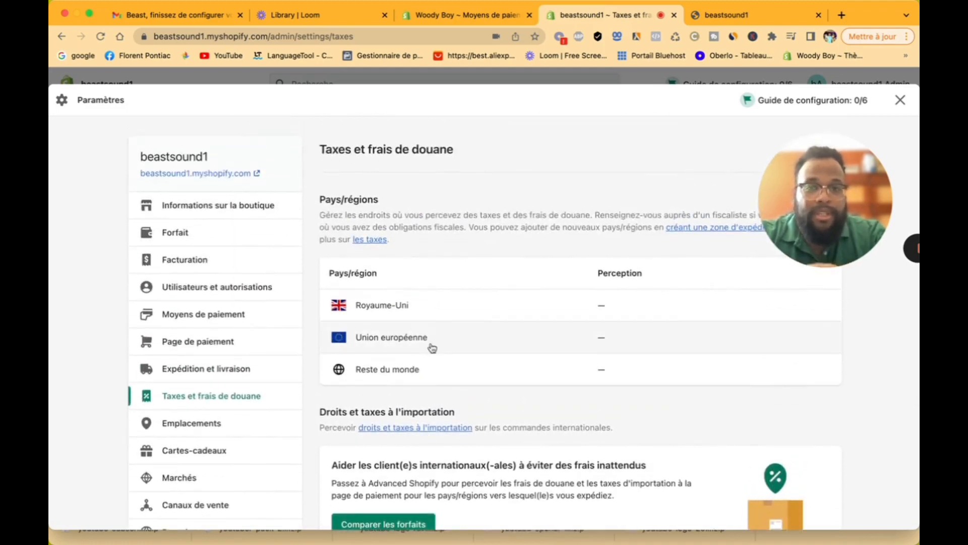
left_click(232, 423)
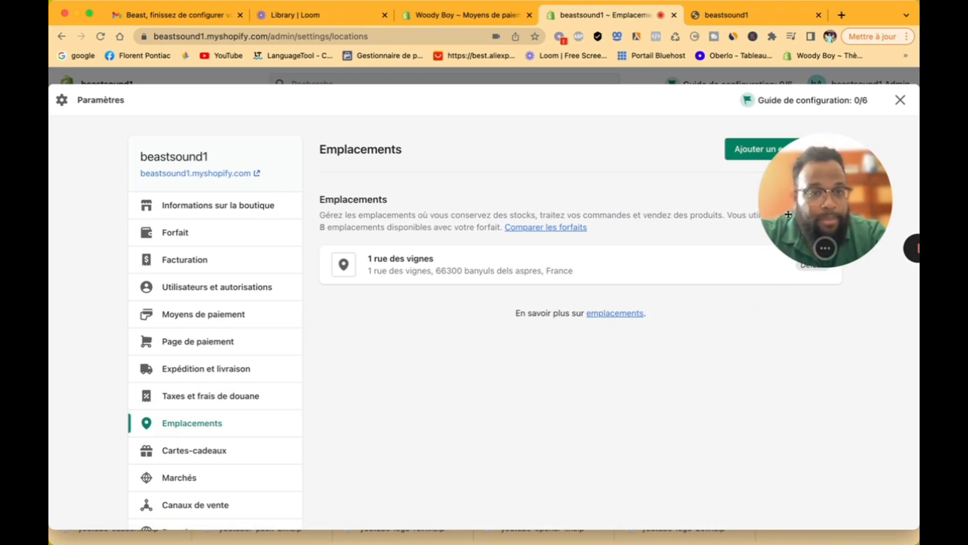
Step: Preview the Ajouter un emplacement form, leave it unsaved, and go to Cartes-cadeaux
left_click_drag(789, 214, 766, 436)
left_click(755, 153)
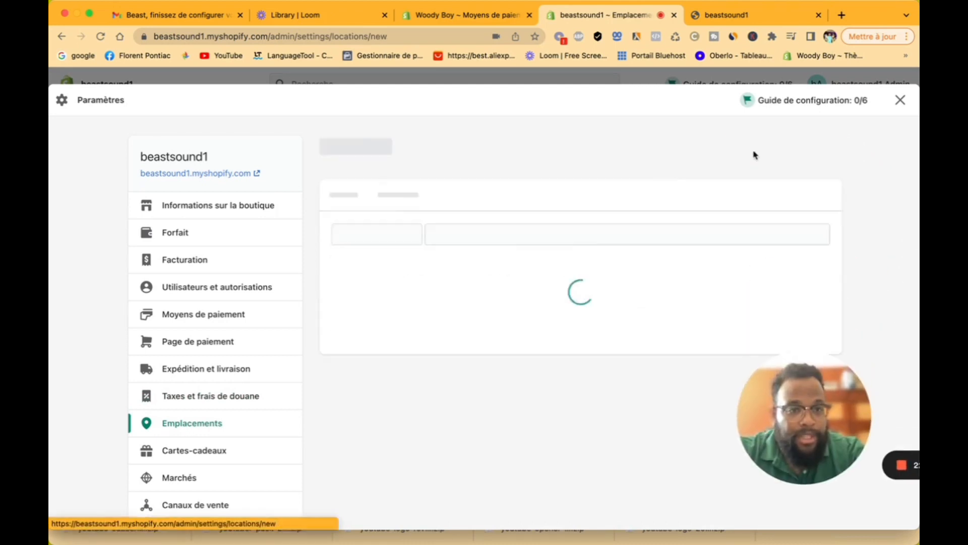
scroll(553, 323, "down", 3)
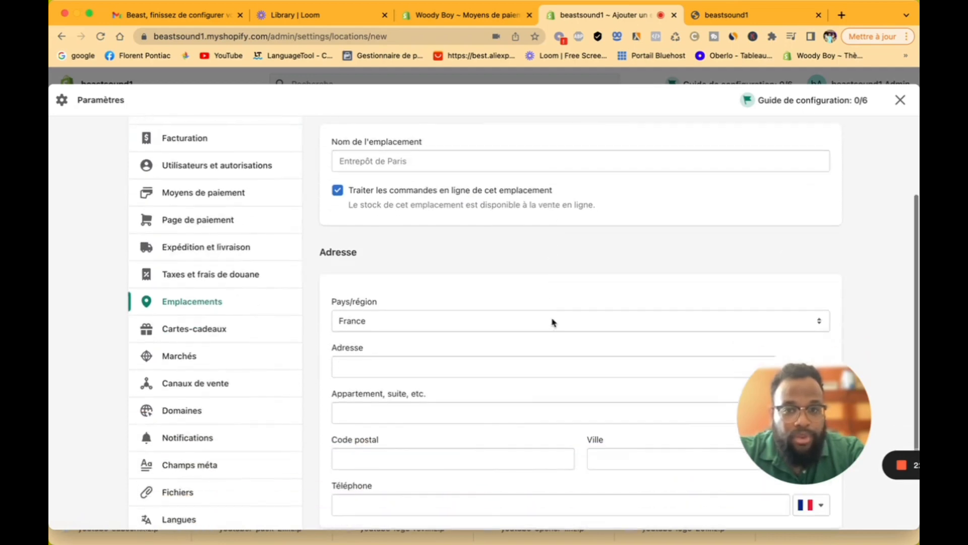
scroll(538, 374, "down", 3)
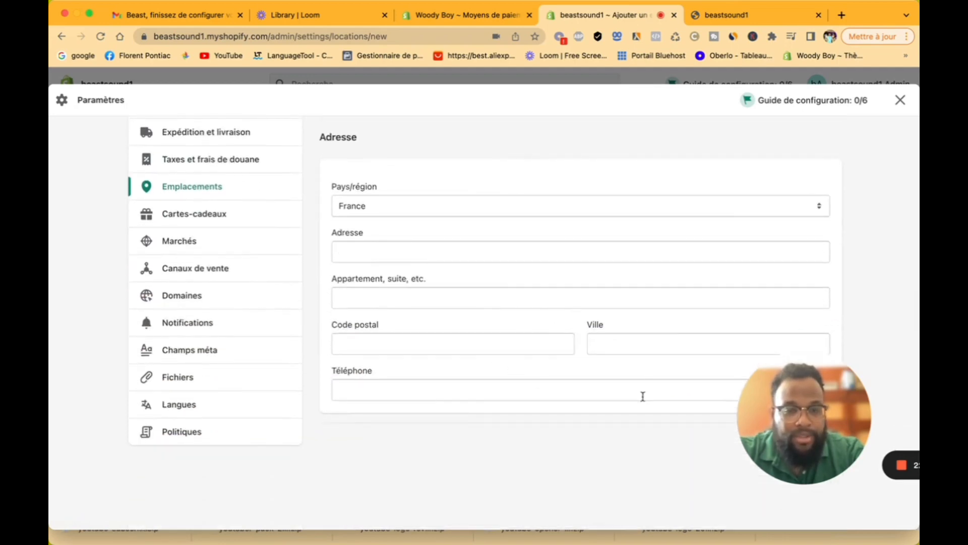
scroll(590, 390, "up", 6)
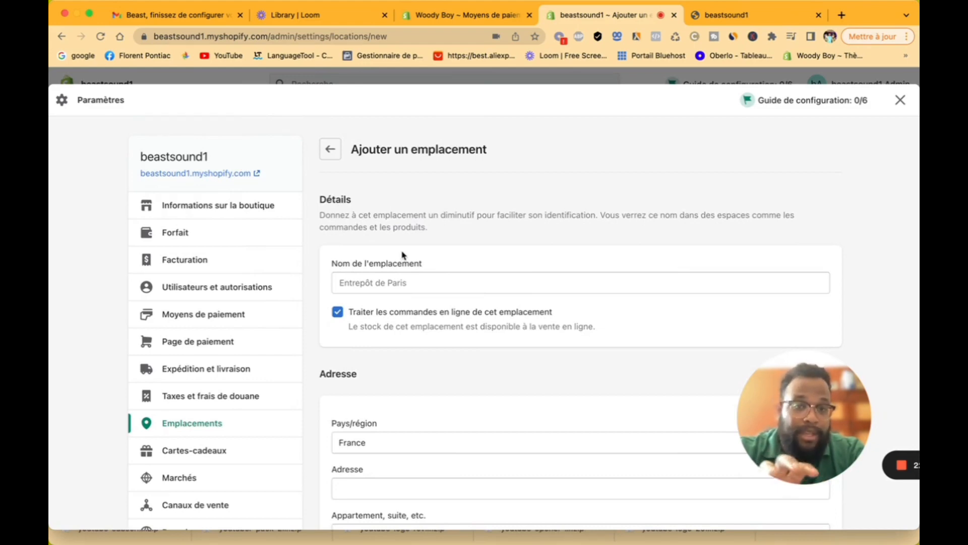
left_click(332, 151)
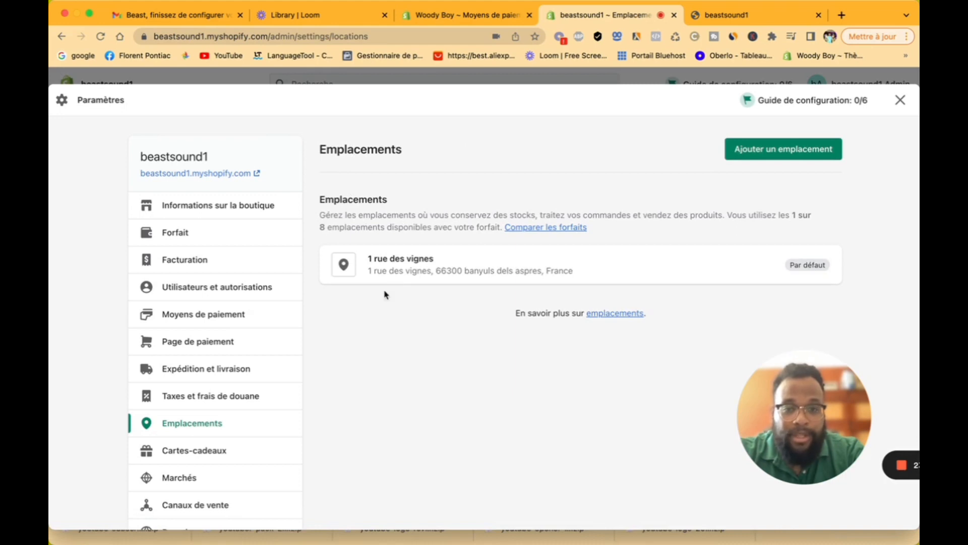
scroll(268, 414, "down", 3)
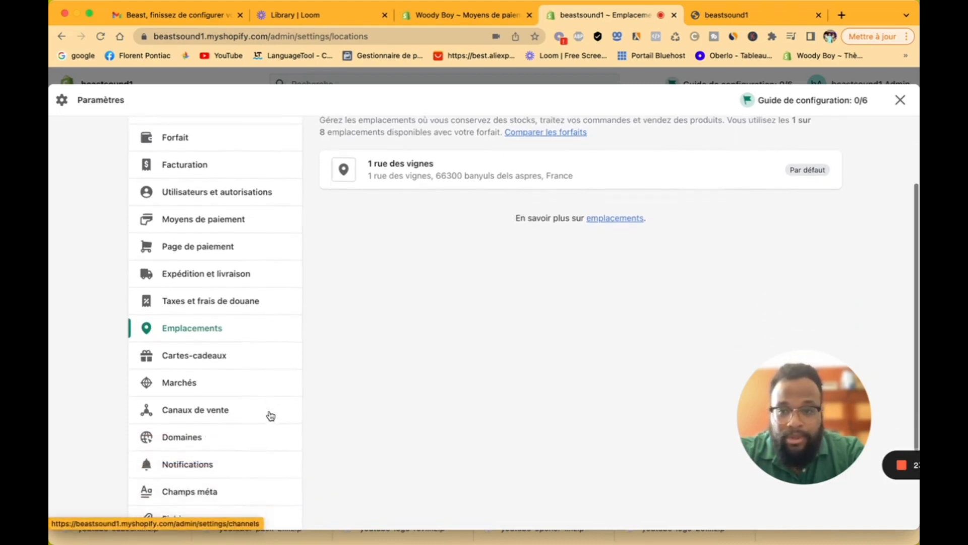
left_click(243, 357)
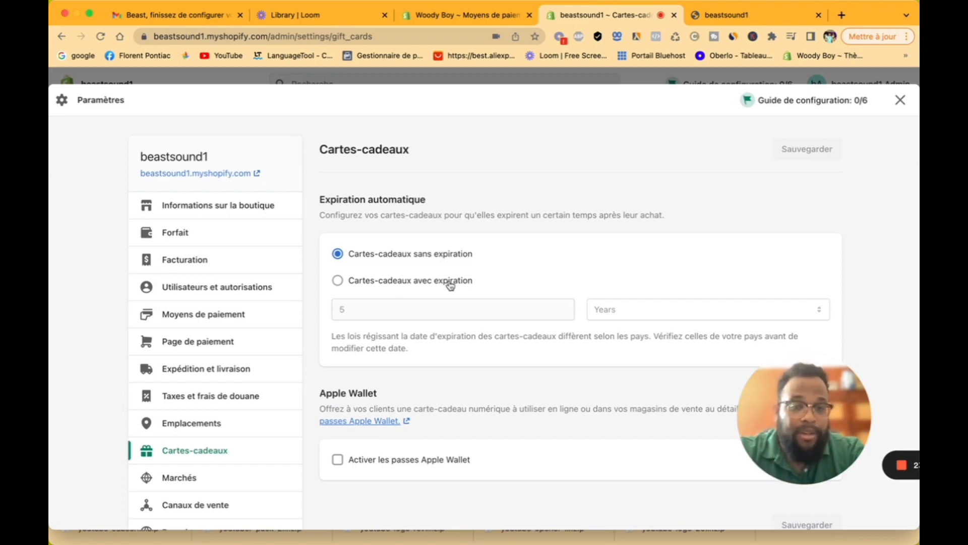
Step: Leave gift cards set to never expire and go to the Marchés settings
scroll(497, 276, "down", 5)
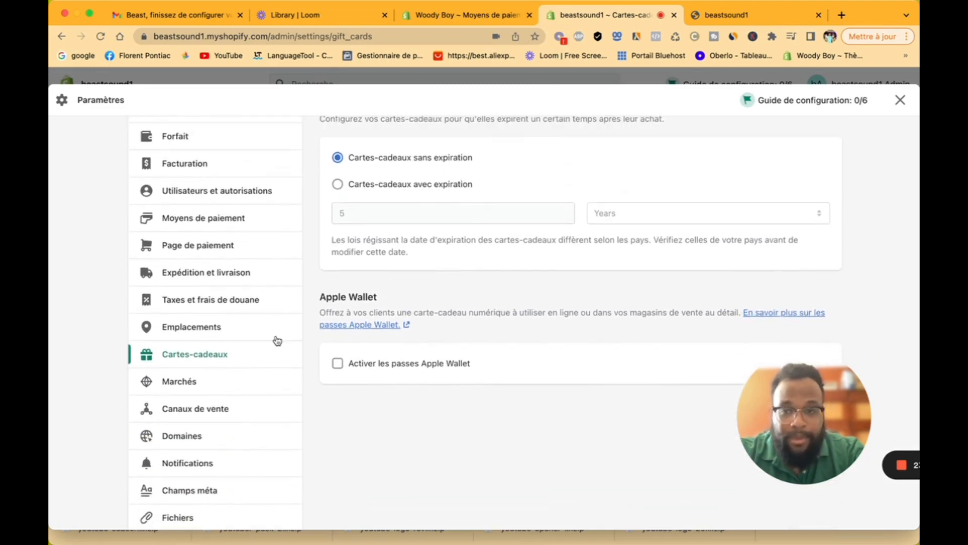
left_click(231, 383)
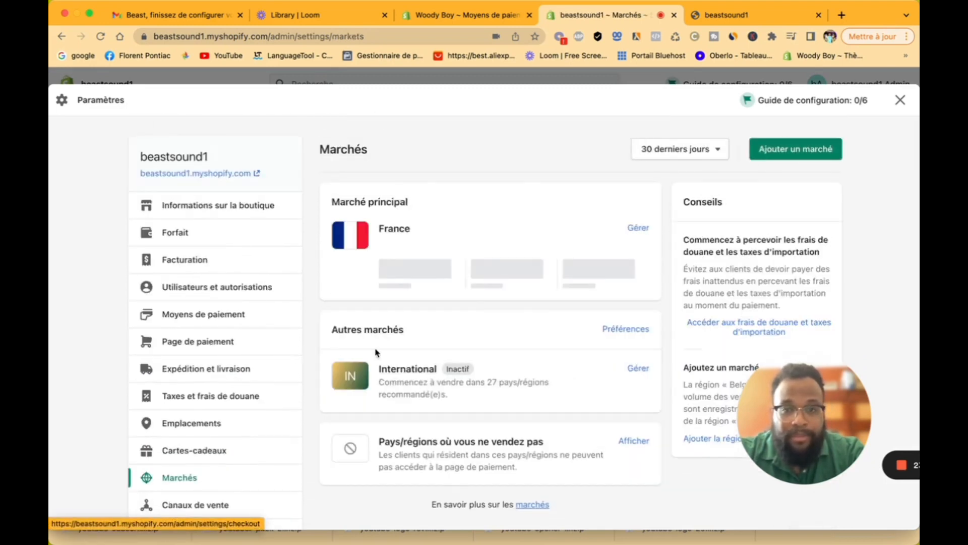
Step: Activate the International market (Allemagne, Australie and 25 more countries) and return to Marchés
scroll(559, 321, "down", 2)
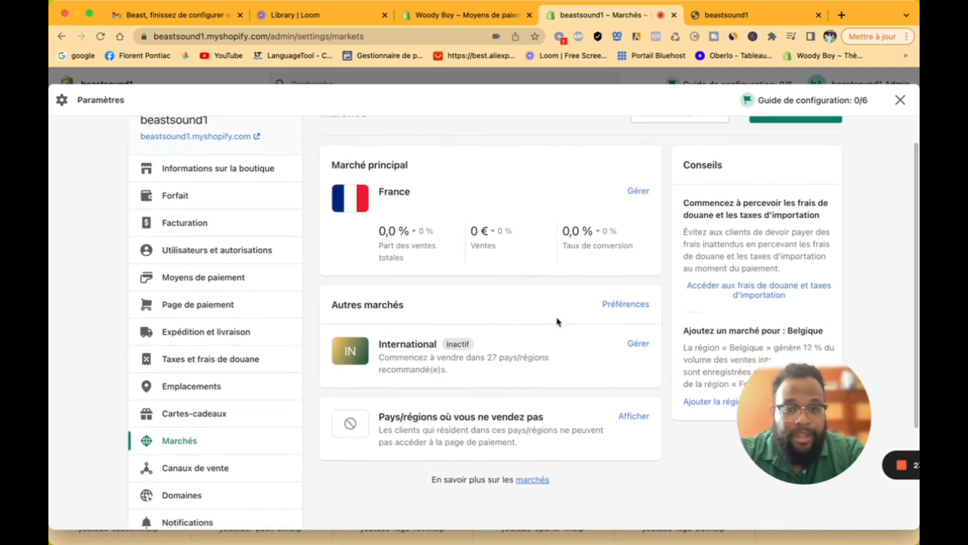
scroll(574, 337, "up", 1)
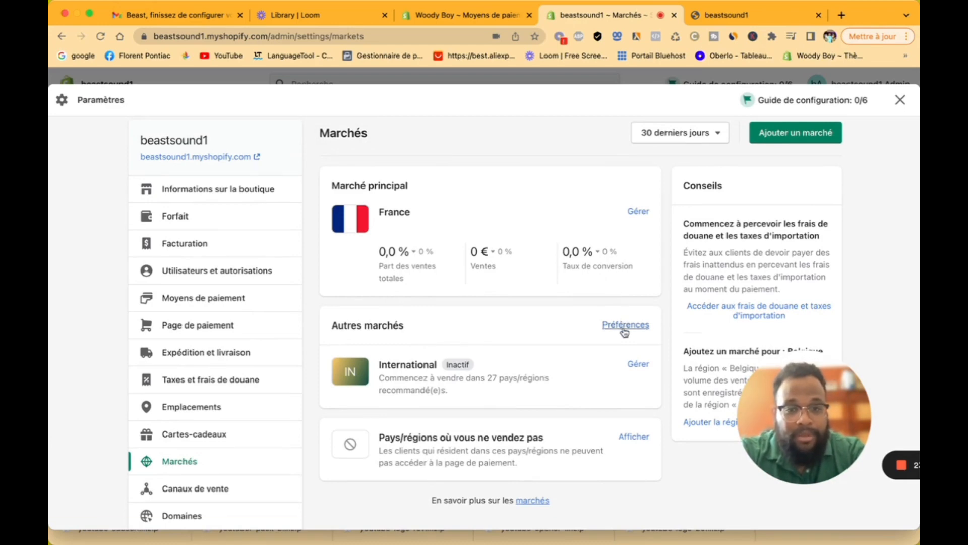
left_click(631, 371)
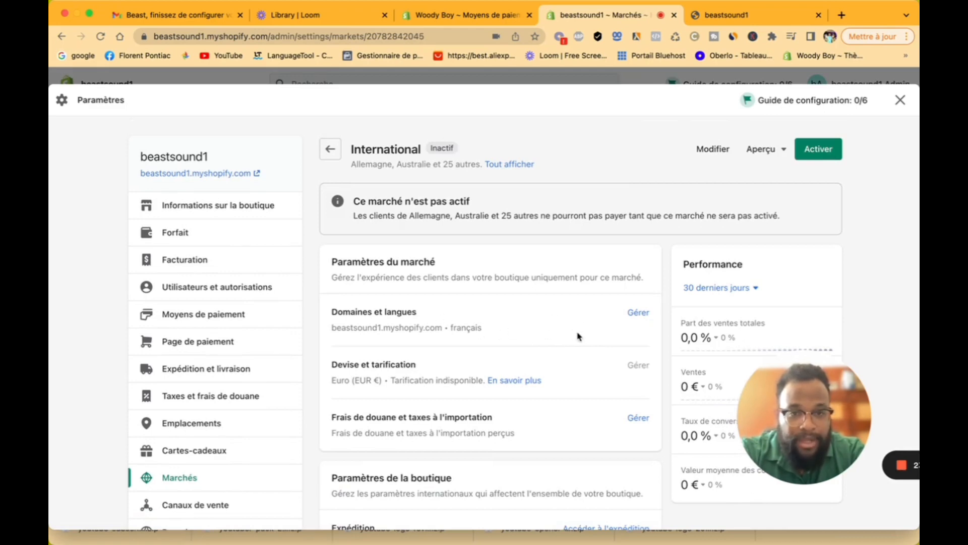
scroll(578, 336, "down", 3)
scroll(578, 336, "down", 3)
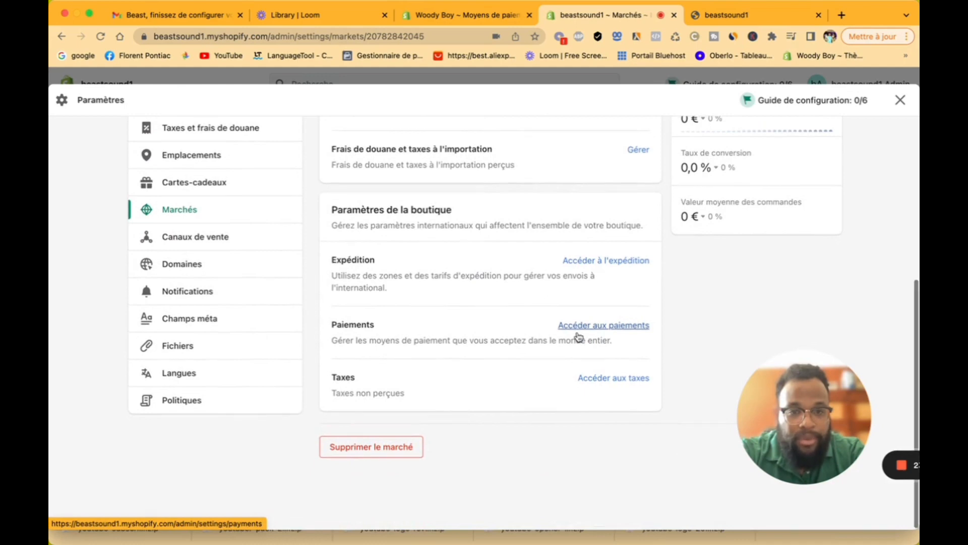
scroll(588, 278, "up", 6)
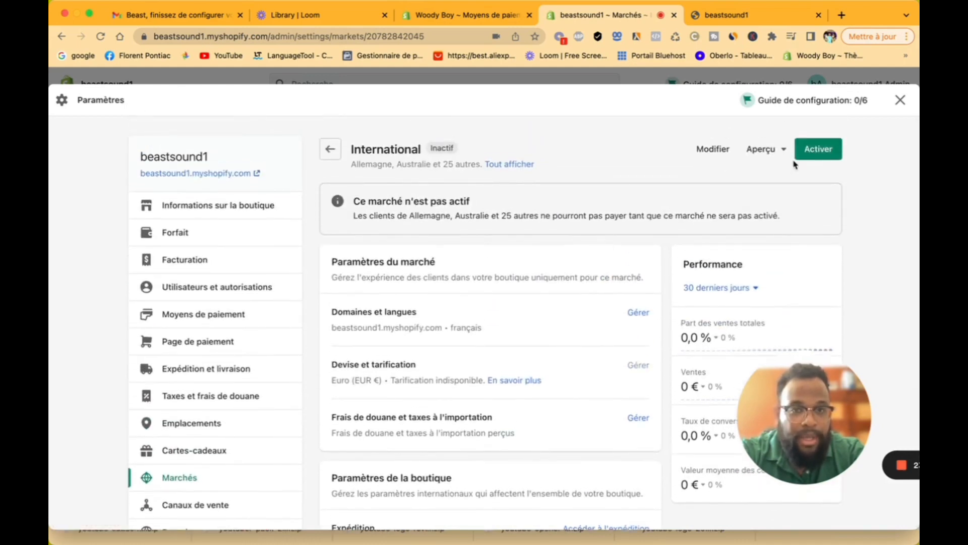
left_click(813, 151)
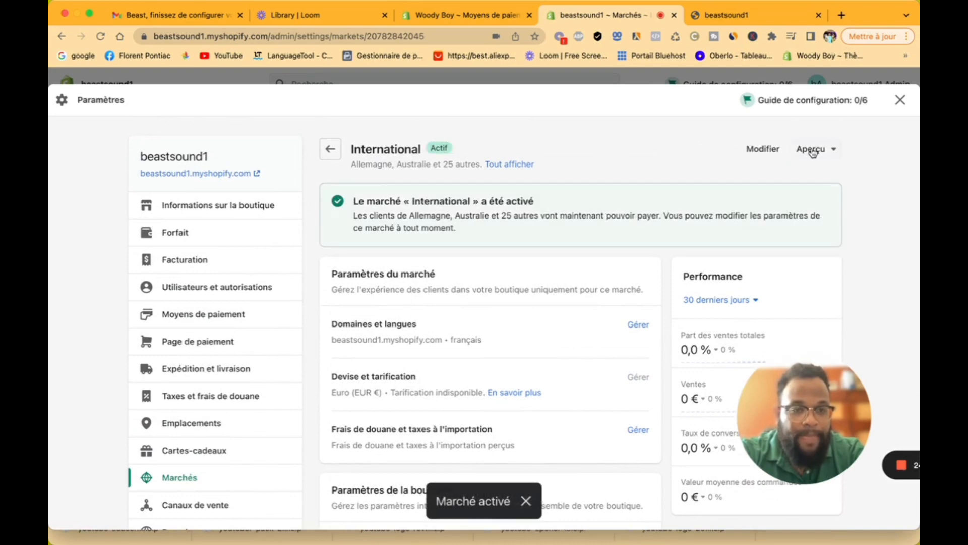
left_click(330, 150)
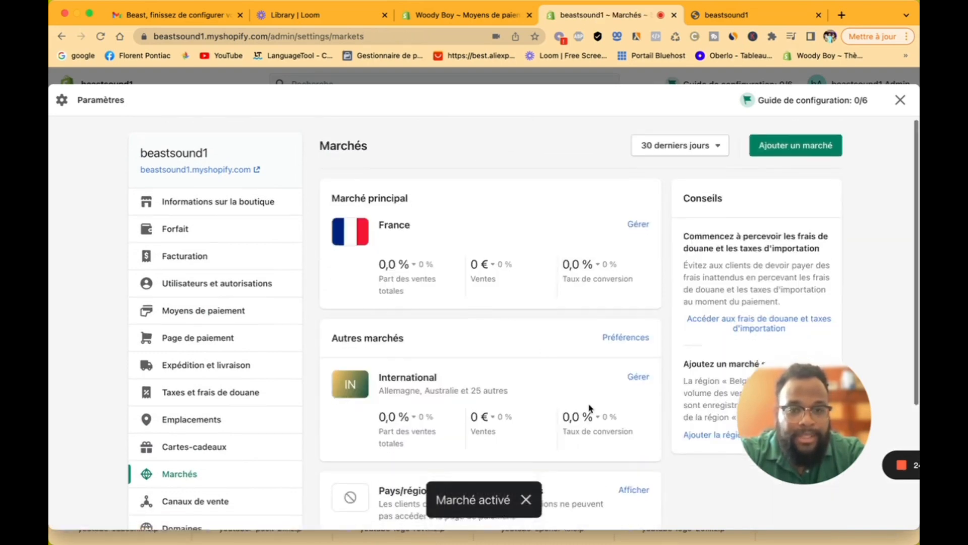
scroll(590, 409, "down", 2)
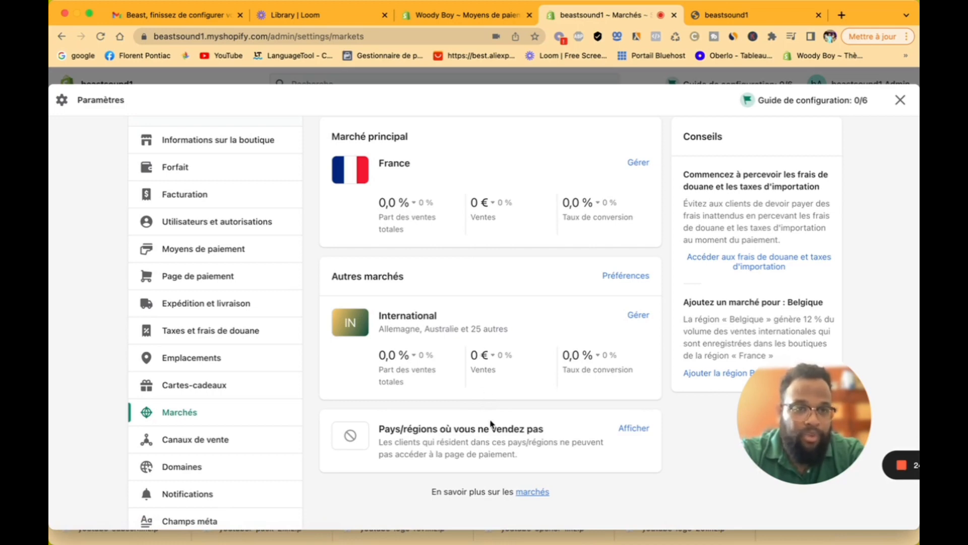
scroll(535, 422, "up", 3)
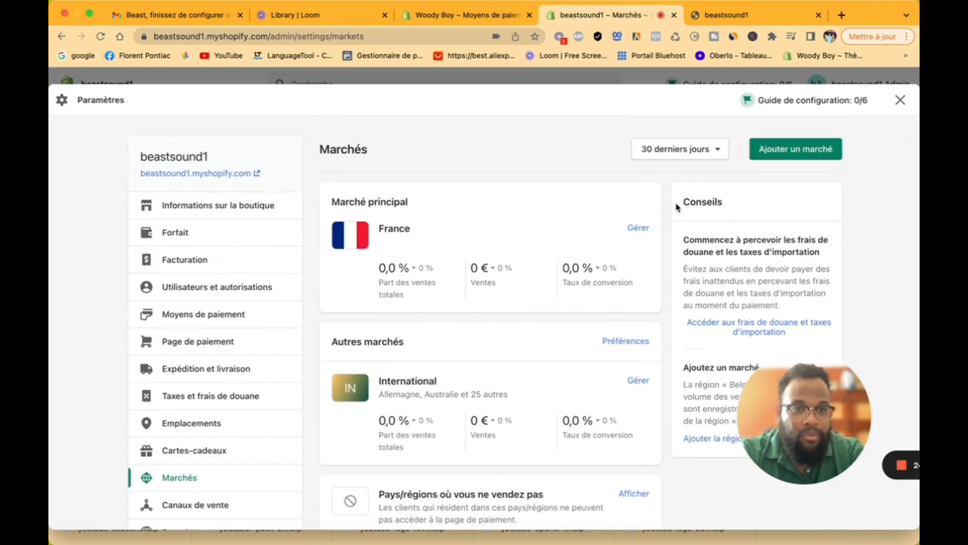
Step: Start a new market and name it Espagne
left_click(793, 161)
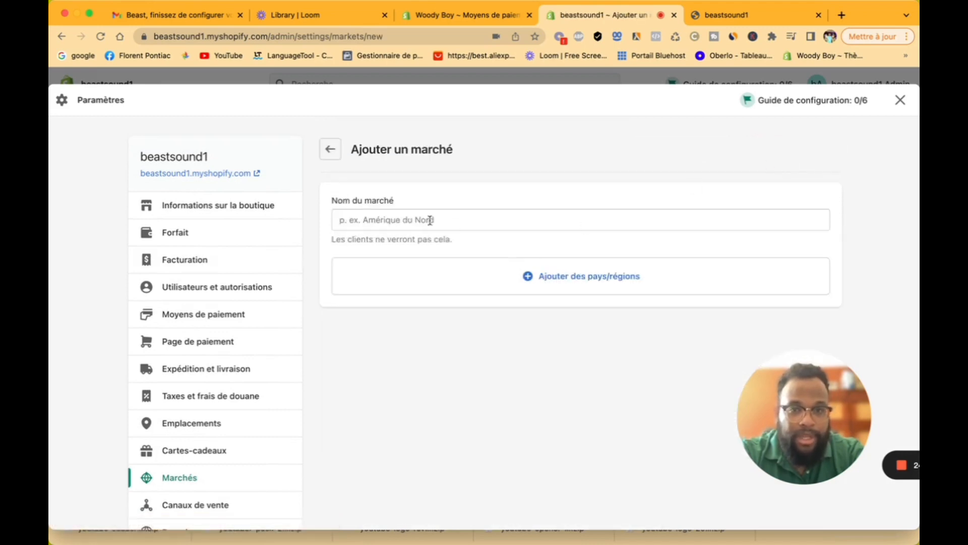
left_click(422, 219)
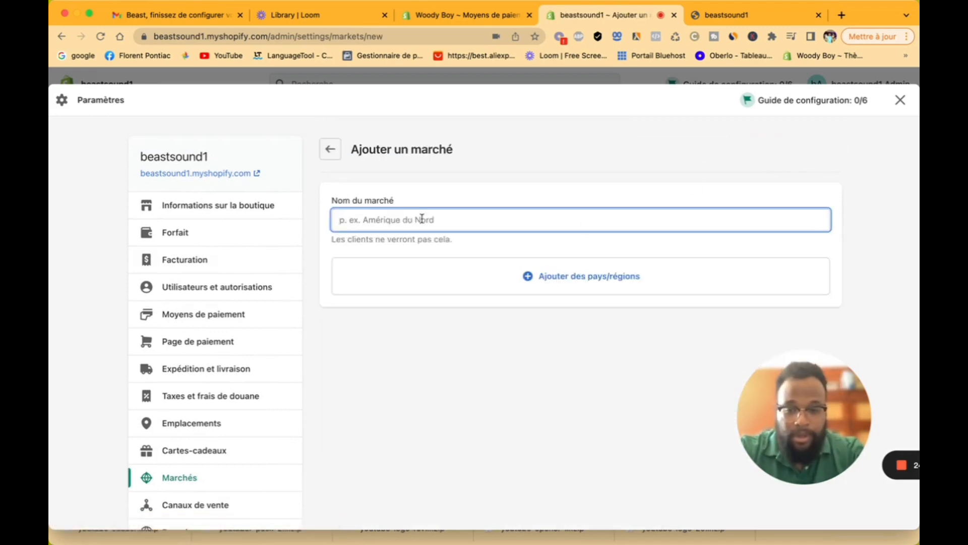
type("espa")
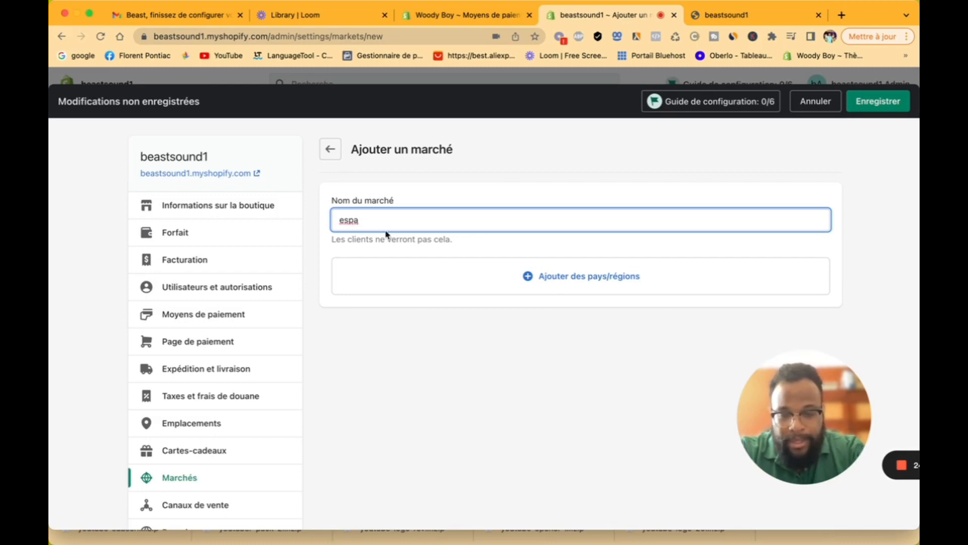
key("BackSpace")
key("BackSpace")
key("BackSpace")
key("BackSpace")
type("E")
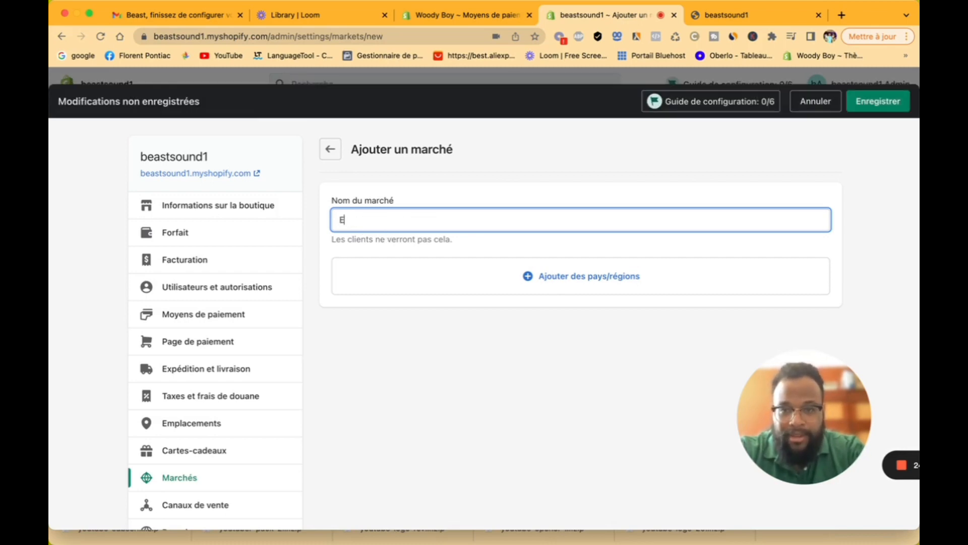
type("spagne")
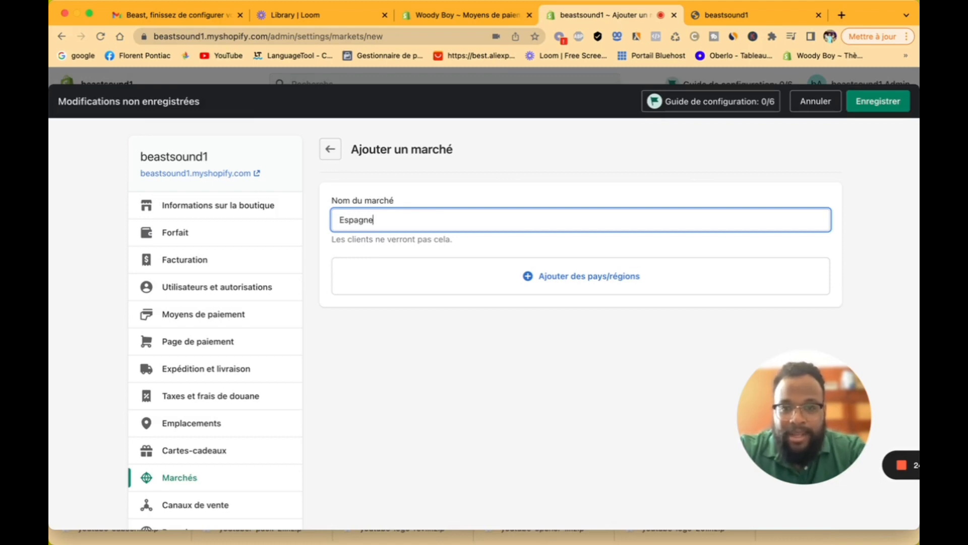
Step: Add Espagne as the market's country, save the market, and return to Marchés
left_click(536, 279)
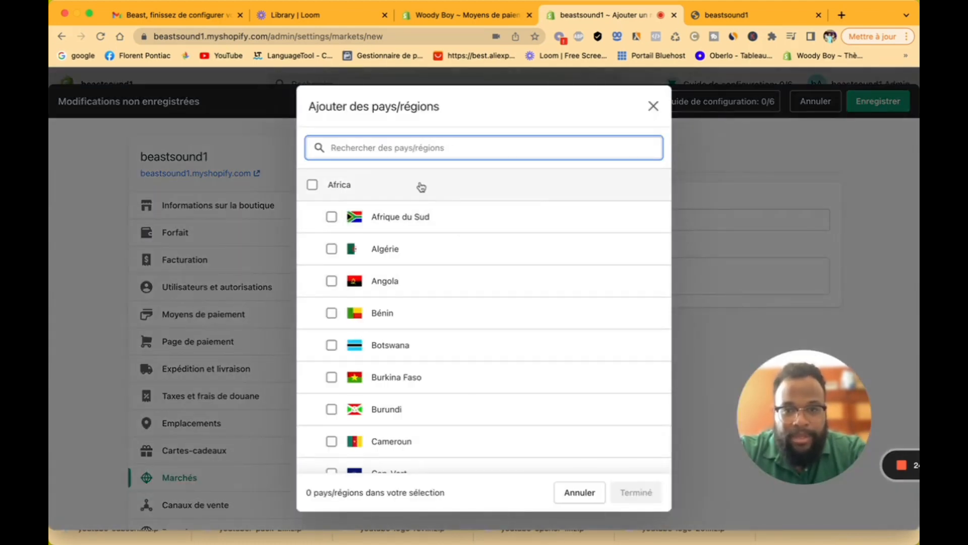
type("e")
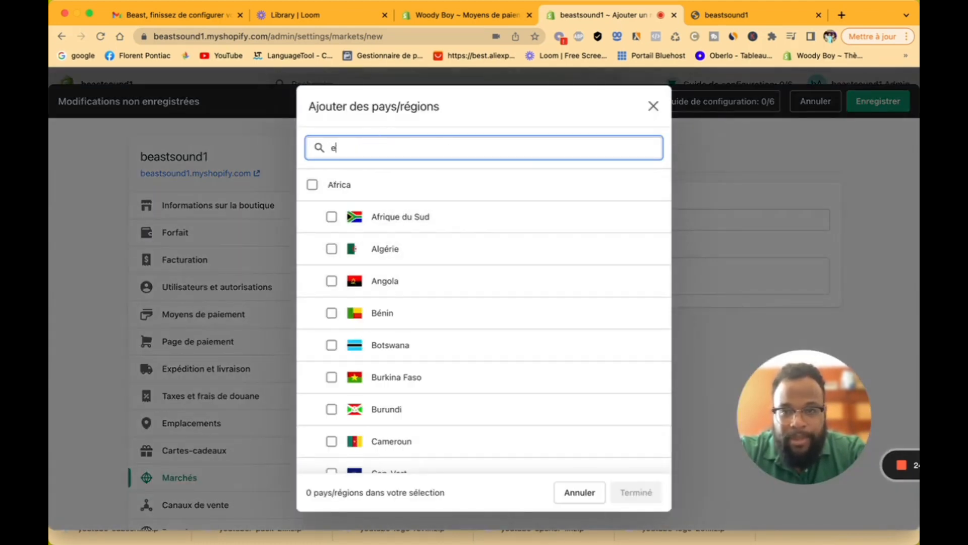
type("sp")
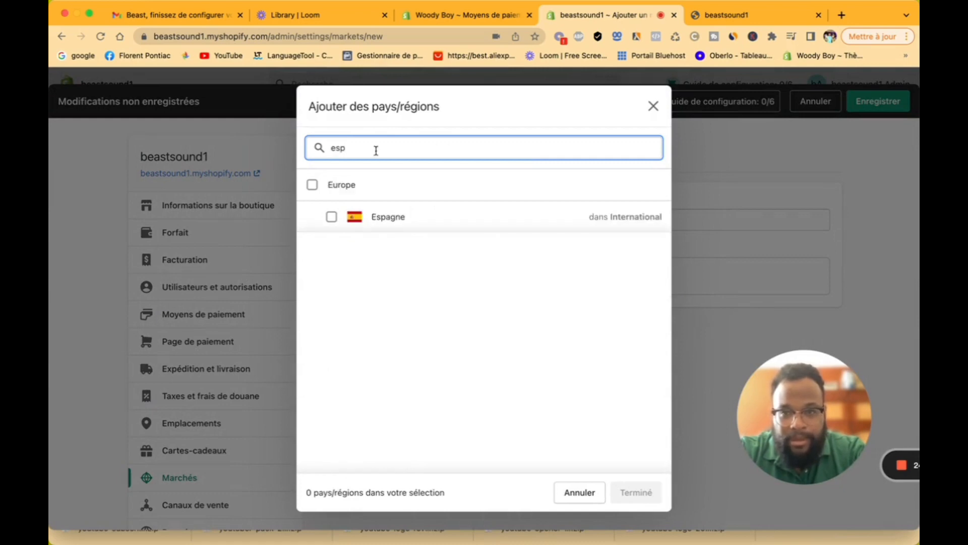
left_click(388, 219)
left_click(633, 491)
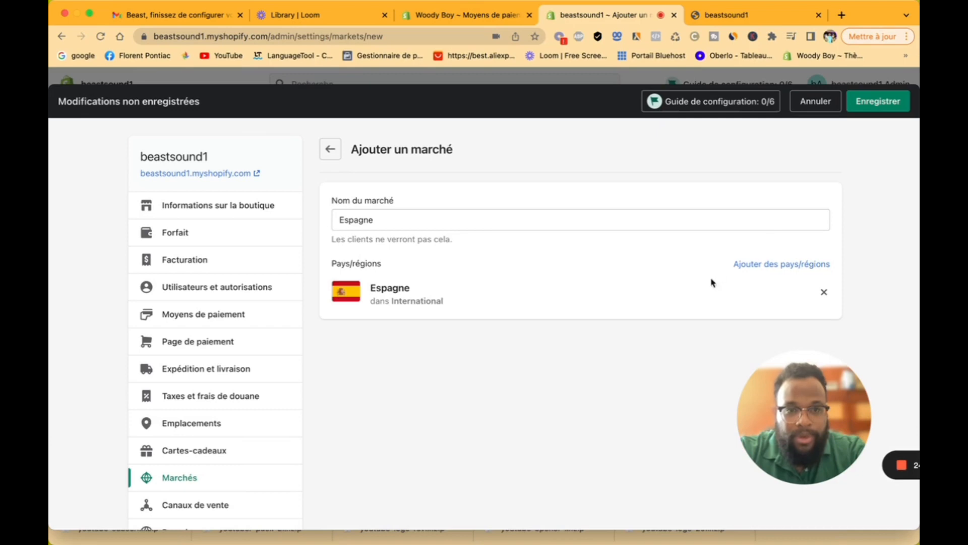
left_click(892, 106)
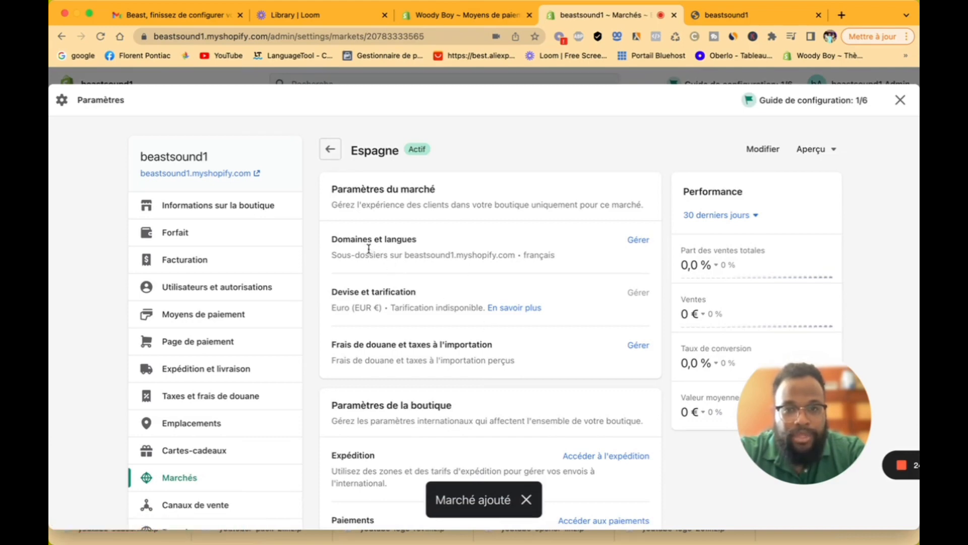
scroll(631, 417, "down", 3)
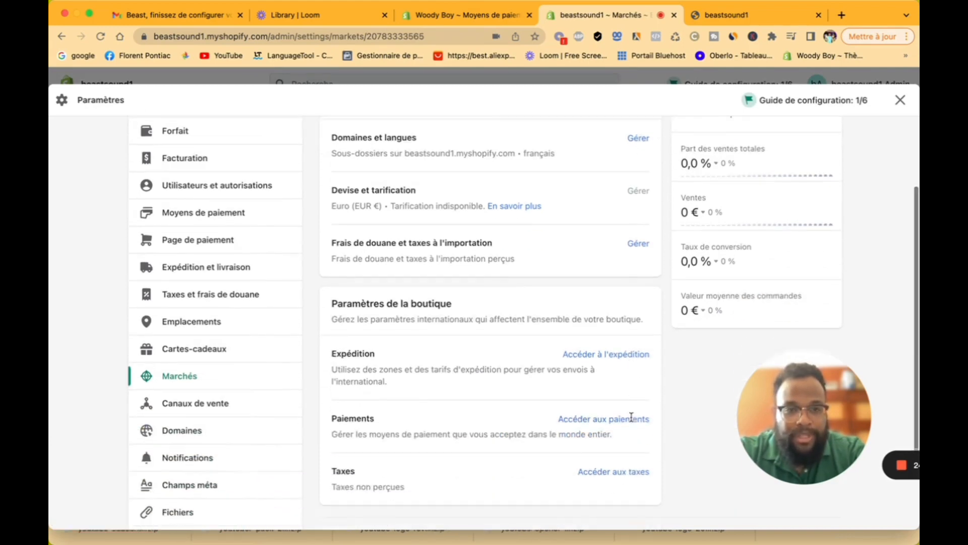
scroll(631, 417, "up", 4)
left_click(331, 151)
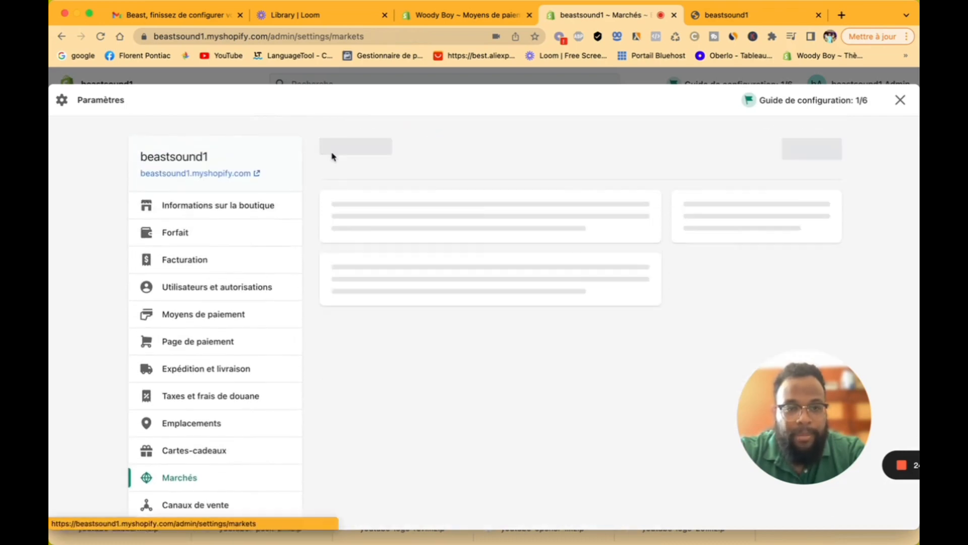
Step: Check that Espagne is listed among the markets, then go to Canaux de vente
scroll(415, 229, "down", 5)
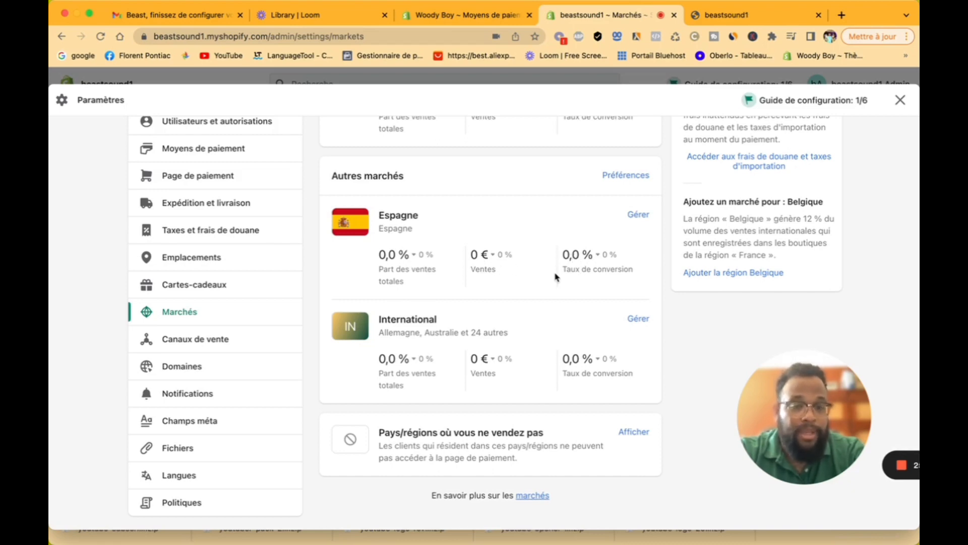
left_click(244, 343)
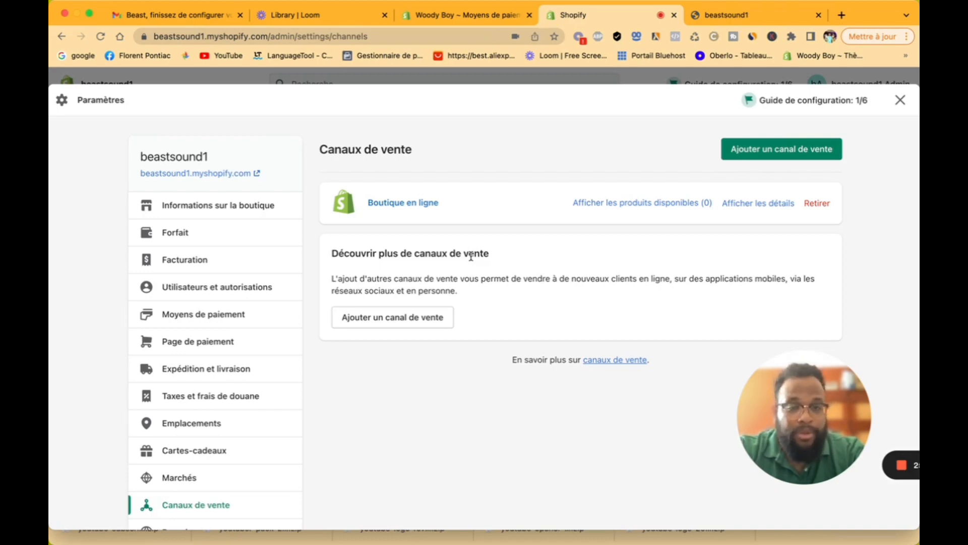
Step: Choose Facebook from the list of sales channels available to add
left_click(404, 325)
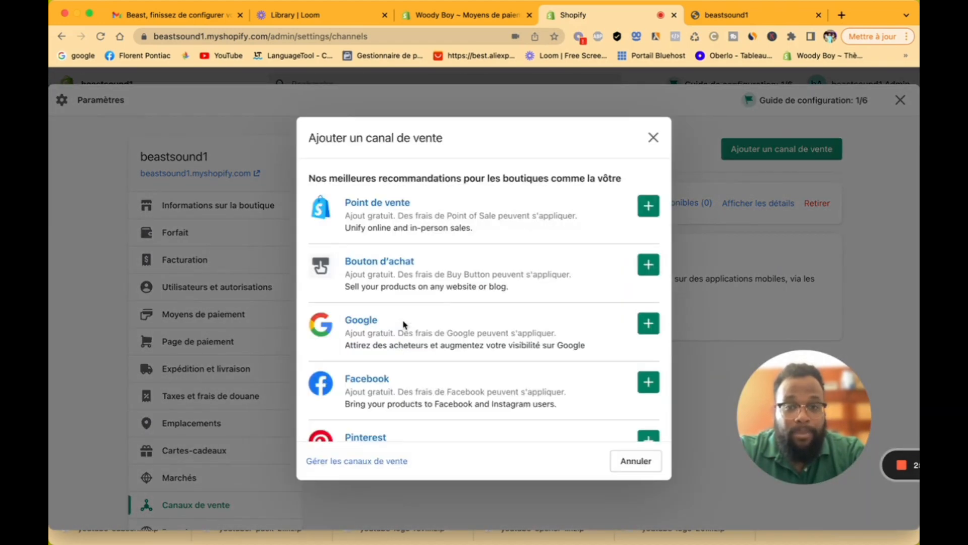
scroll(475, 325, "down", 2)
scroll(476, 325, "down", 3)
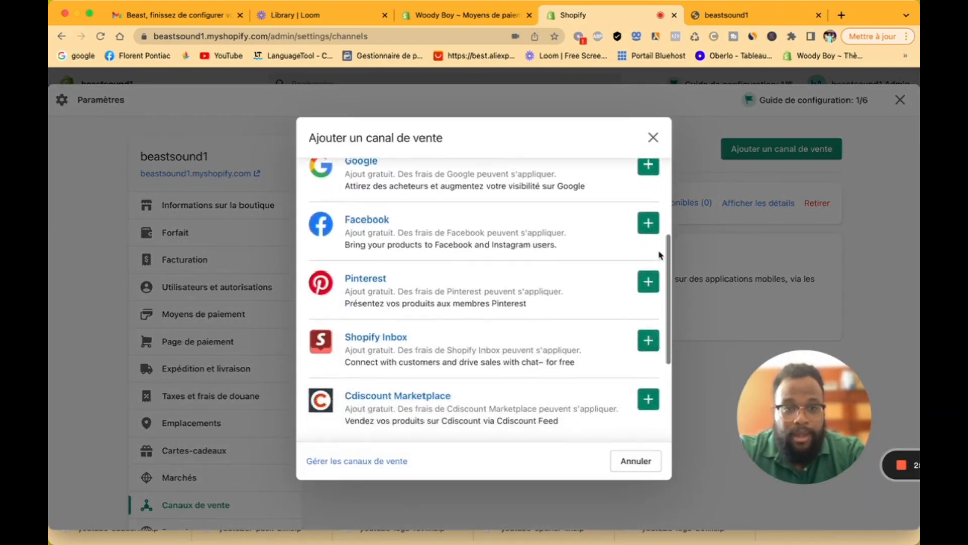
left_click(652, 228)
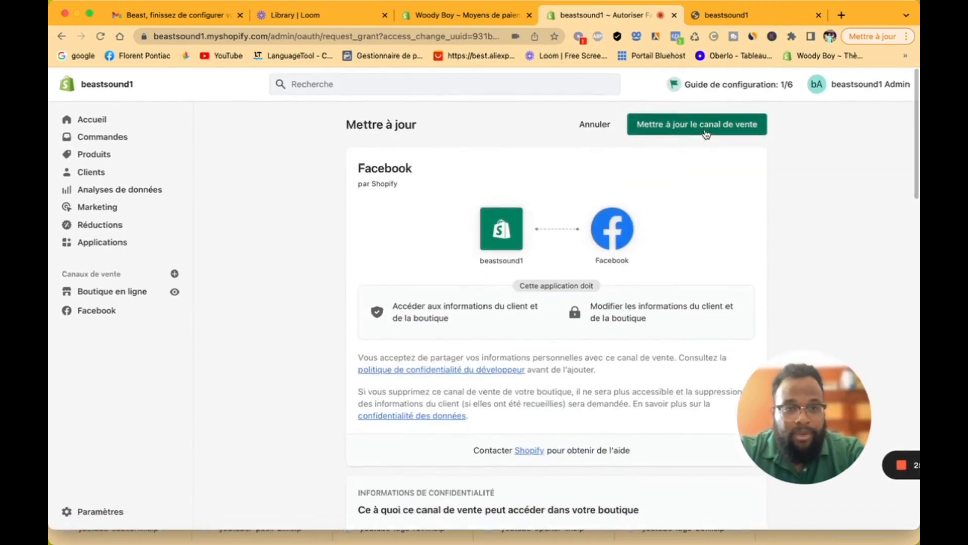
Step: Approve installing the Facebook sales channel
left_click(691, 125)
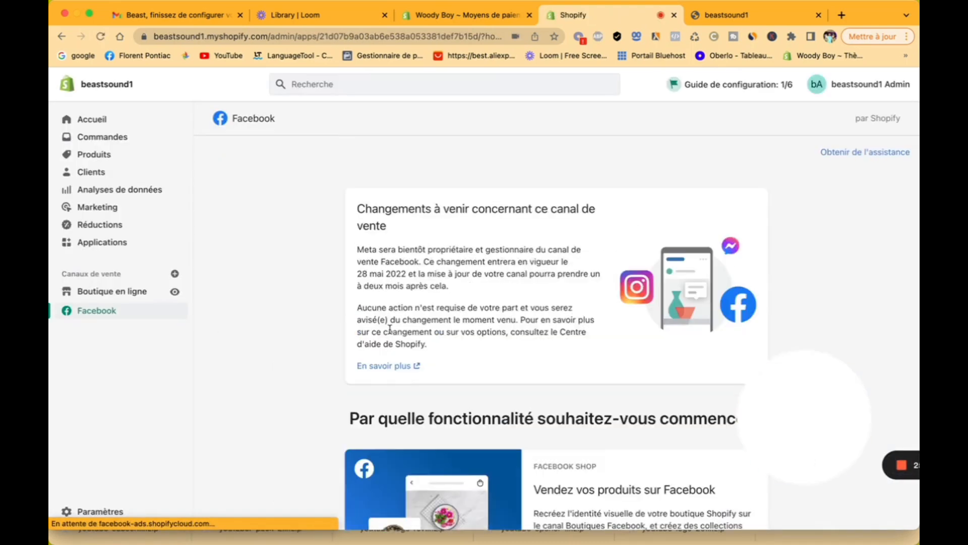
scroll(568, 351, "down", 4)
scroll(569, 350, "down", 3)
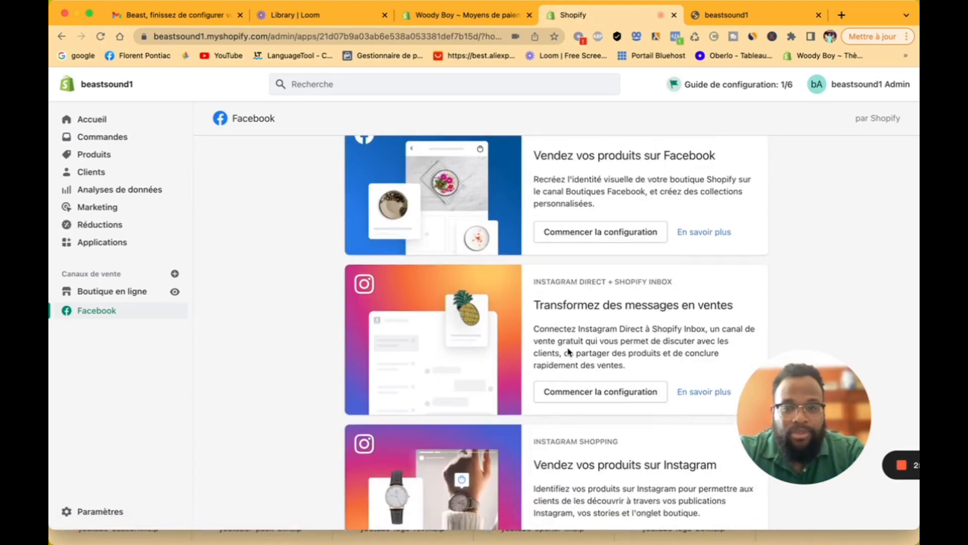
scroll(569, 351, "down", 8)
scroll(568, 350, "up", 15)
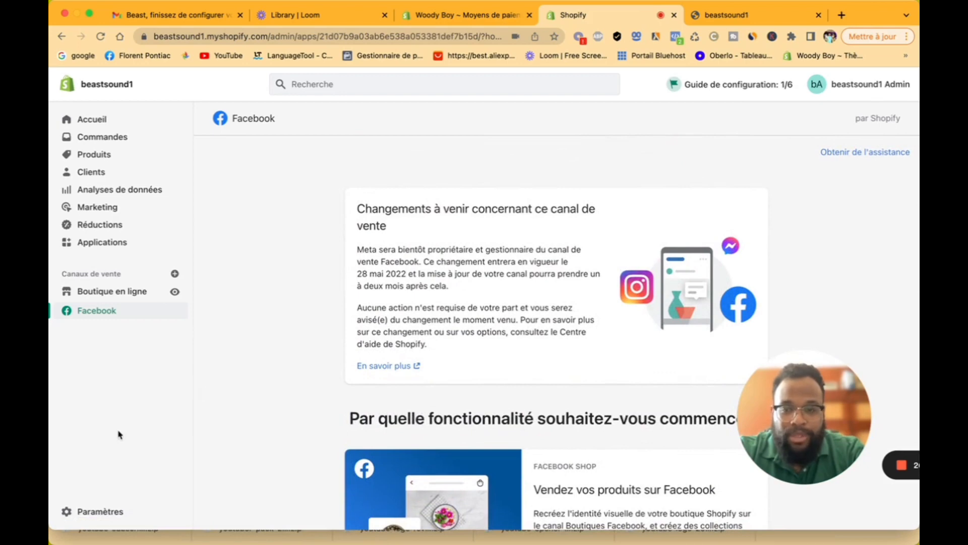
Step: Confirm Facebook is listed under Canaux de vente, then go to the Domaines settings
left_click(115, 511)
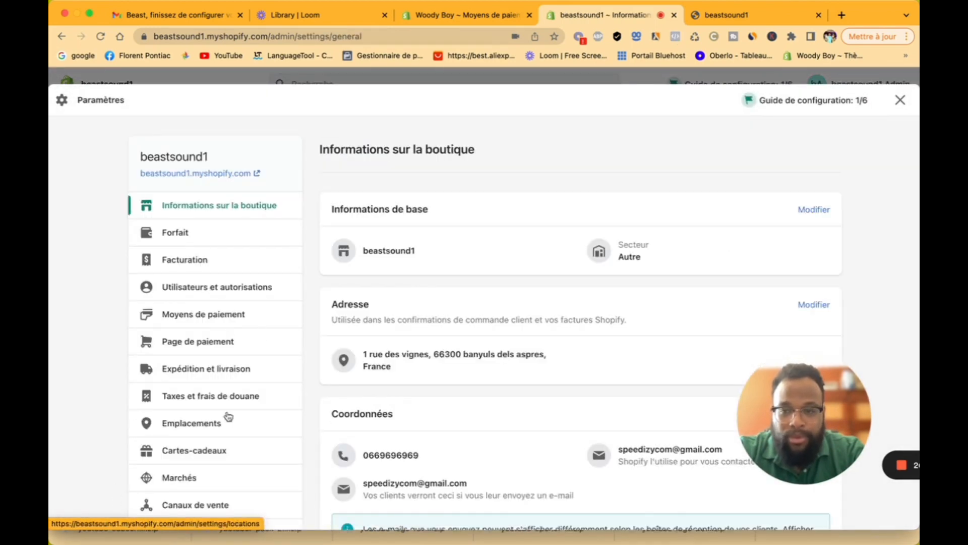
scroll(229, 416, "down", 3)
left_click(242, 347)
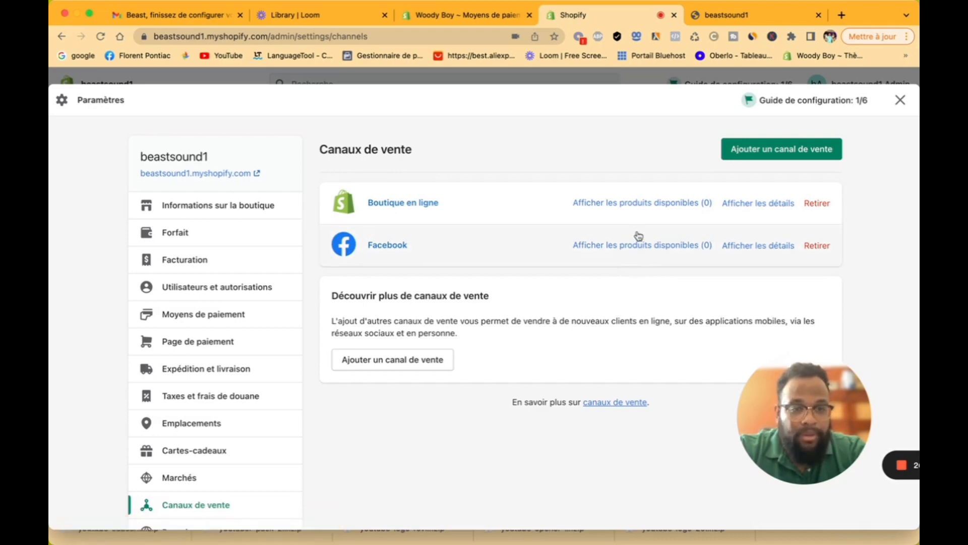
scroll(242, 398, "down", 4)
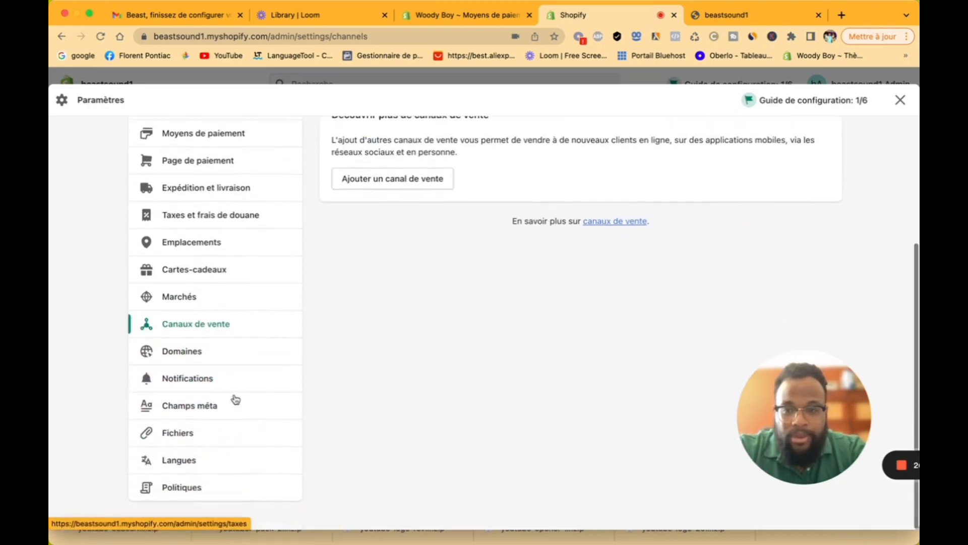
left_click(228, 358)
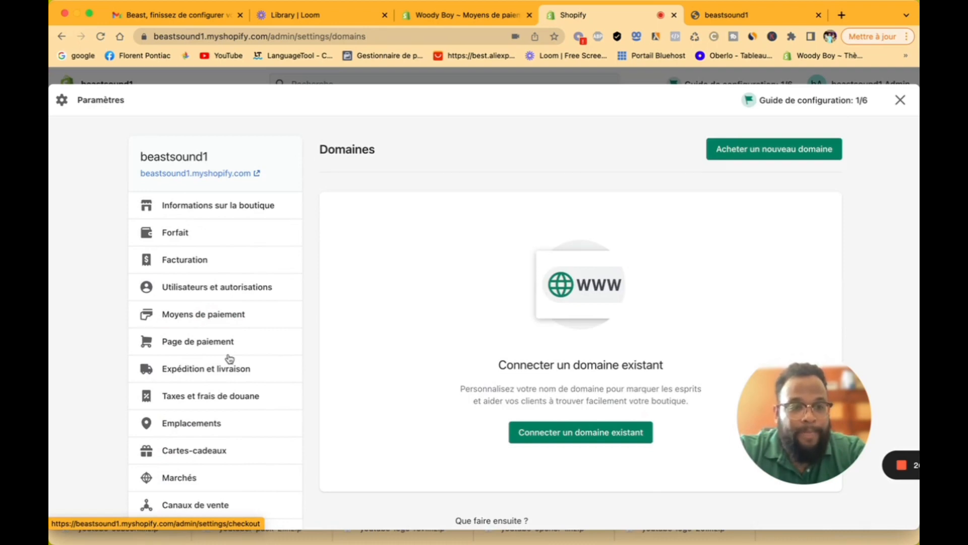
Step: Search for availability of the new domain name masterbeastsound
left_click(758, 155)
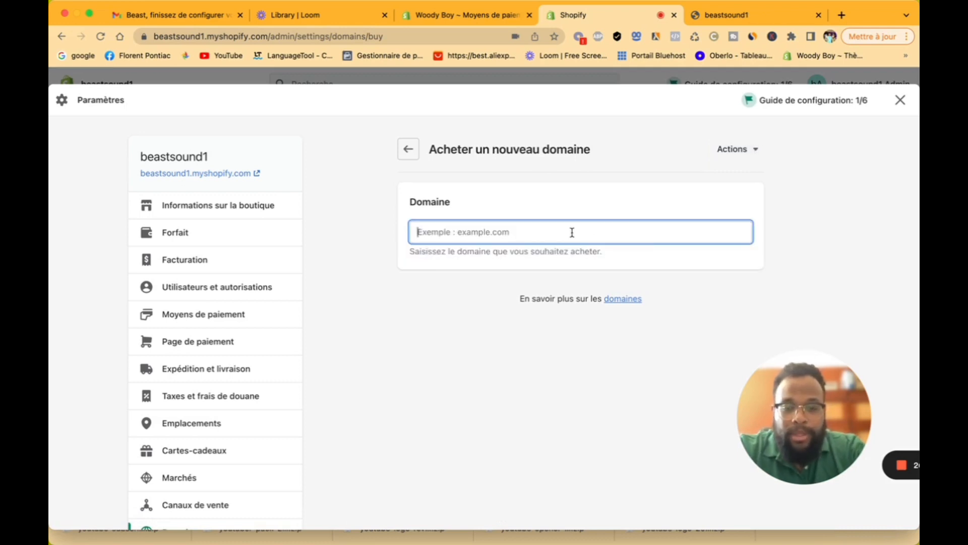
type("beas")
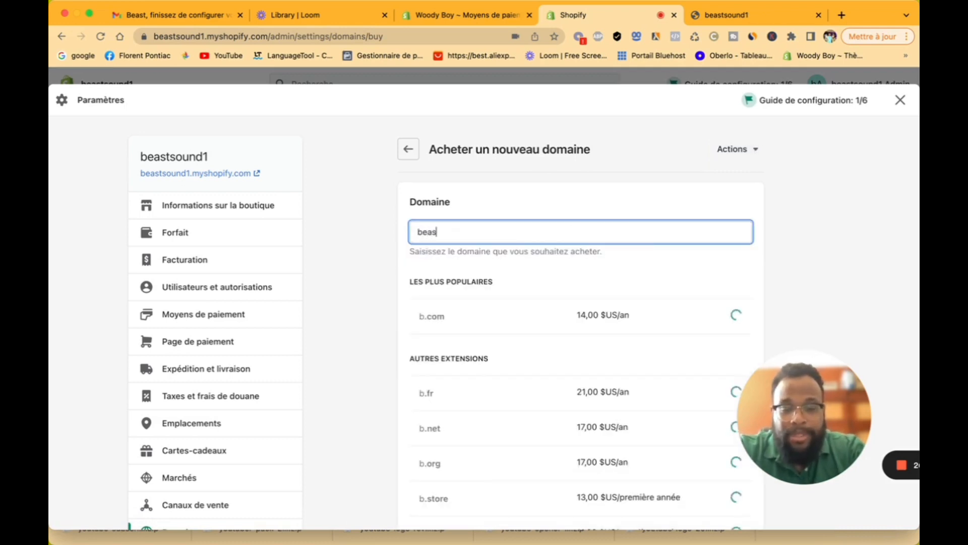
type("tsound")
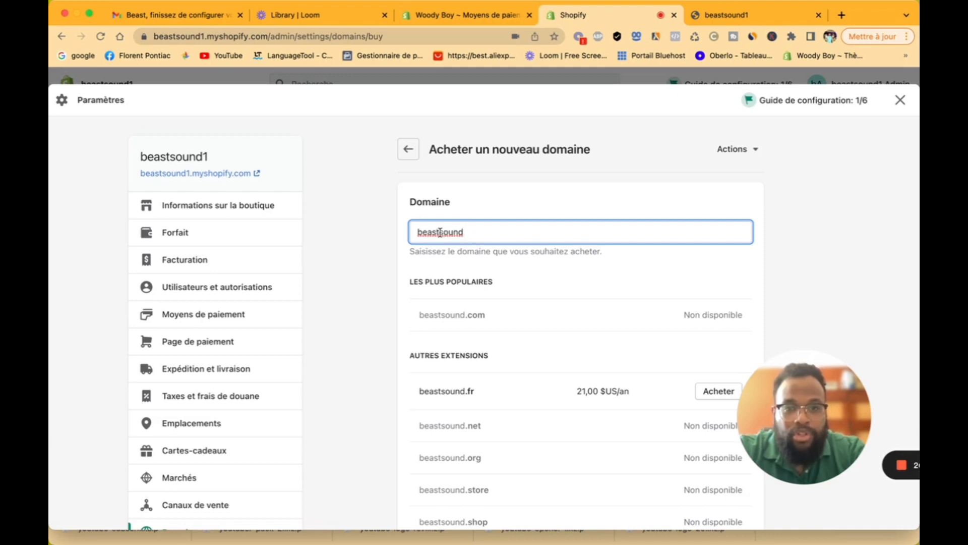
key("BackSpace")
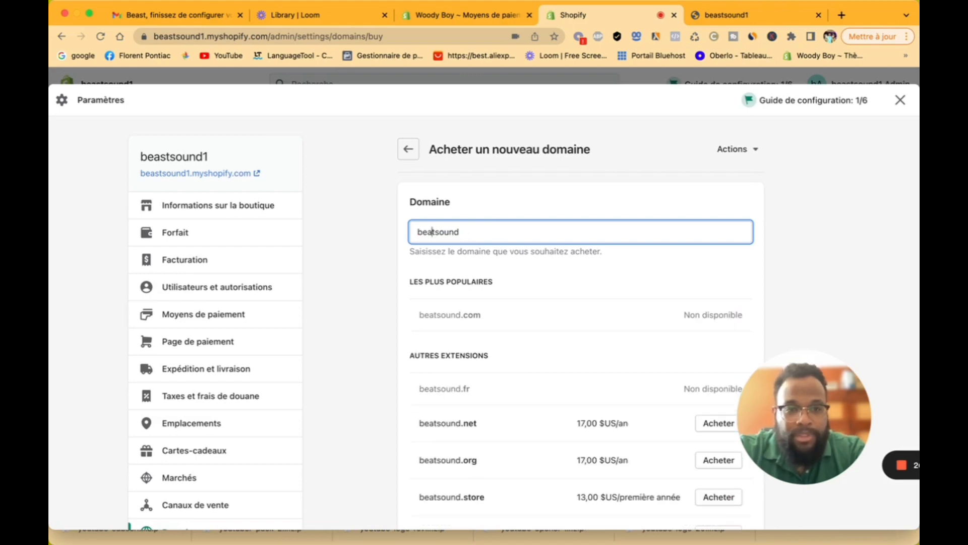
type("s")
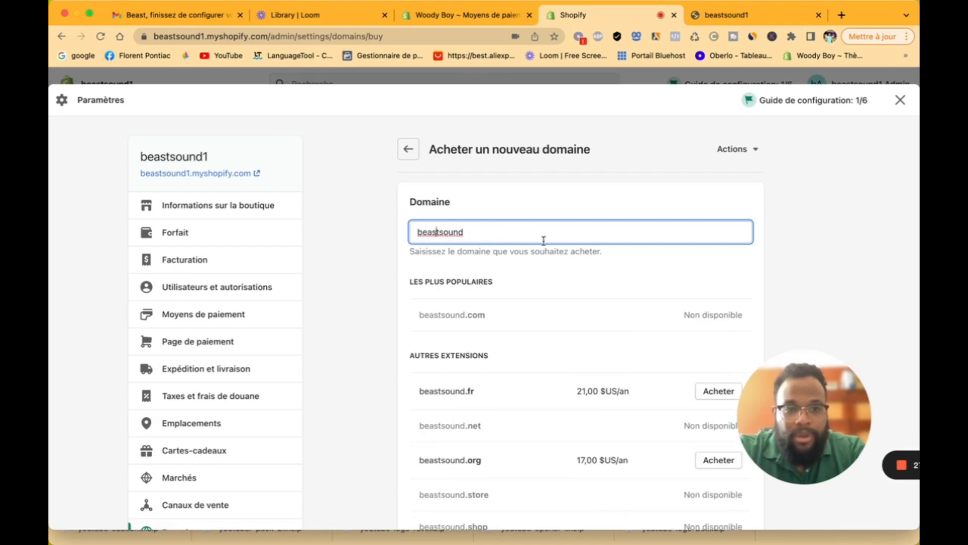
left_click(417, 232)
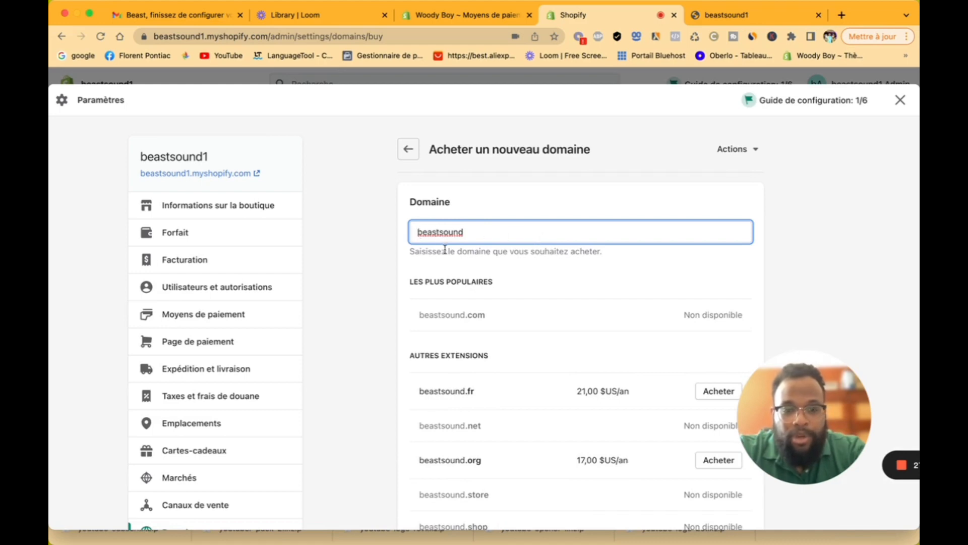
type("master")
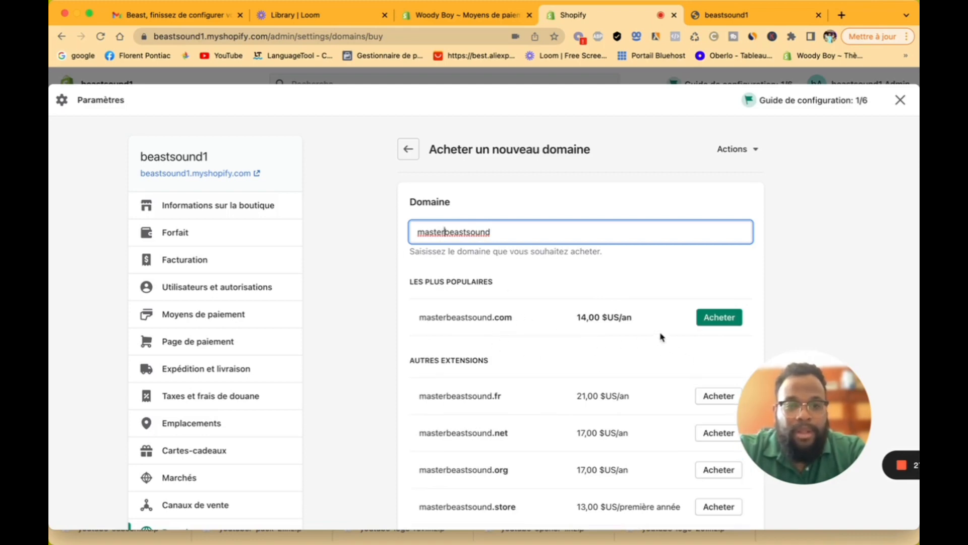
Step: Try buying masterbeastsound.com at 14,00 $US/an, which requires a payment method, then return to Domaines
left_click(726, 318)
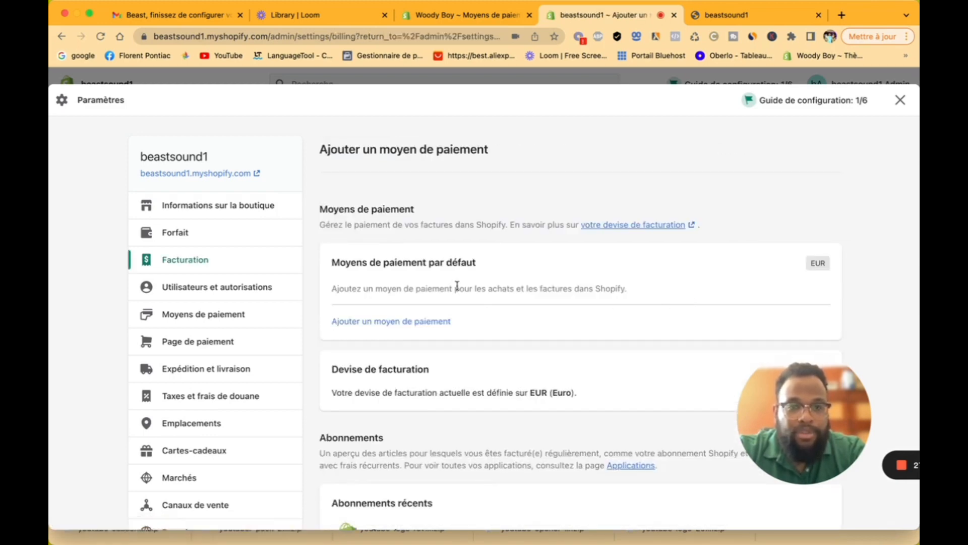
scroll(573, 331, "down", 2)
scroll(573, 330, "down", 3)
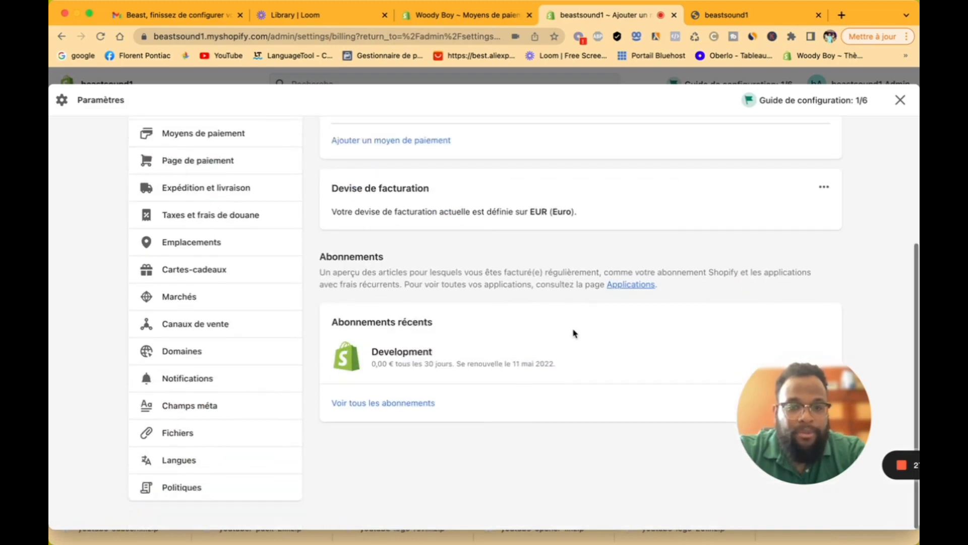
scroll(573, 331, "up", 5)
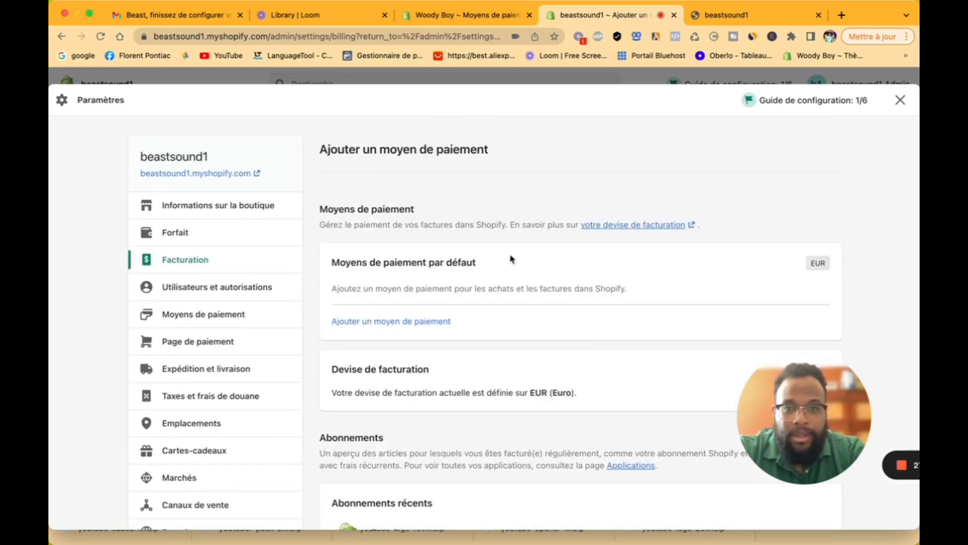
scroll(225, 423, "down", 4)
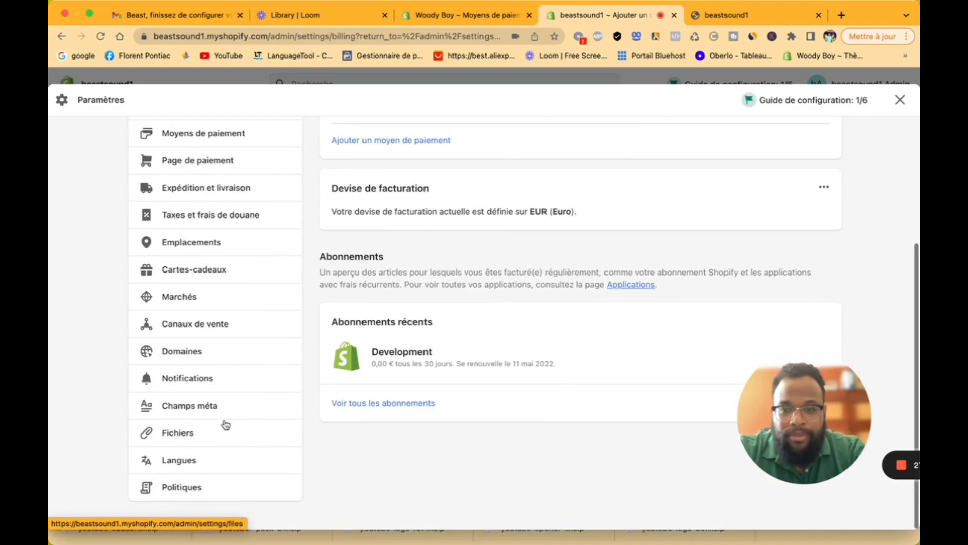
left_click(208, 359)
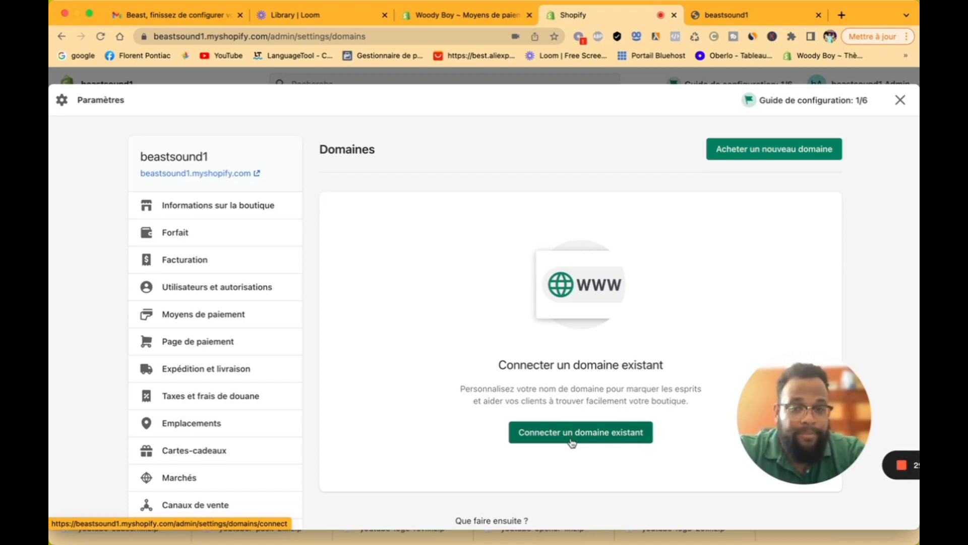
scroll(220, 382, "down", 5)
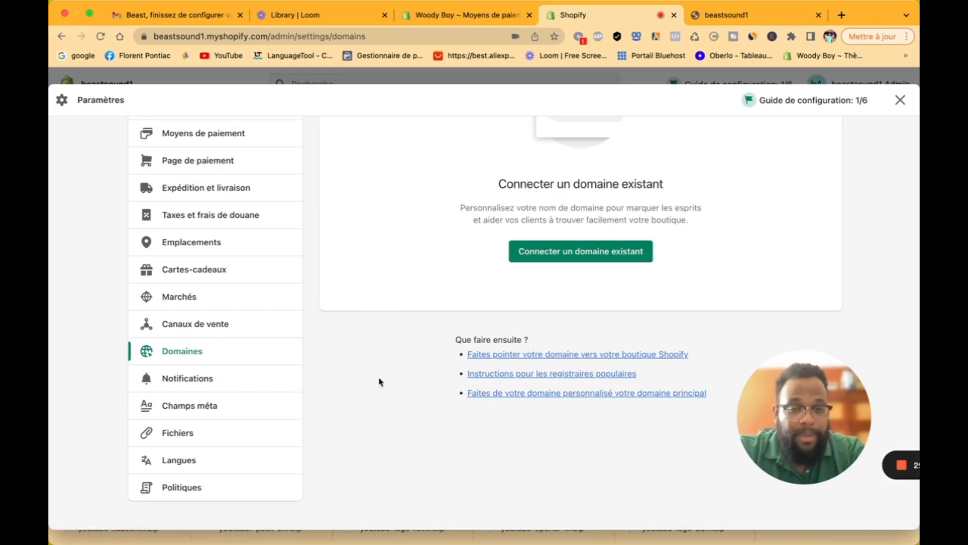
scroll(398, 386, "up", 2)
scroll(398, 386, "up", 3)
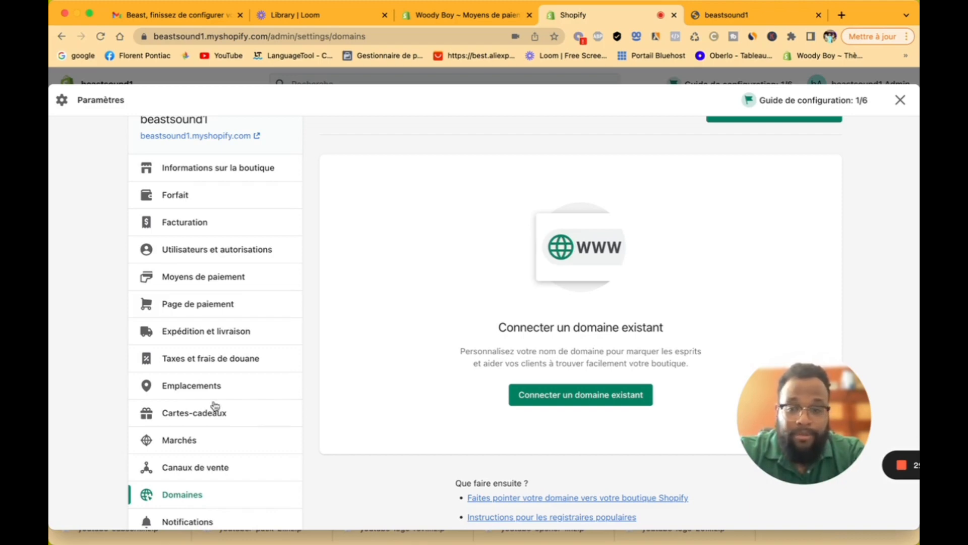
scroll(194, 407, "down", 3)
Step: Open the Notifications settings and look through the notification list
left_click(188, 435)
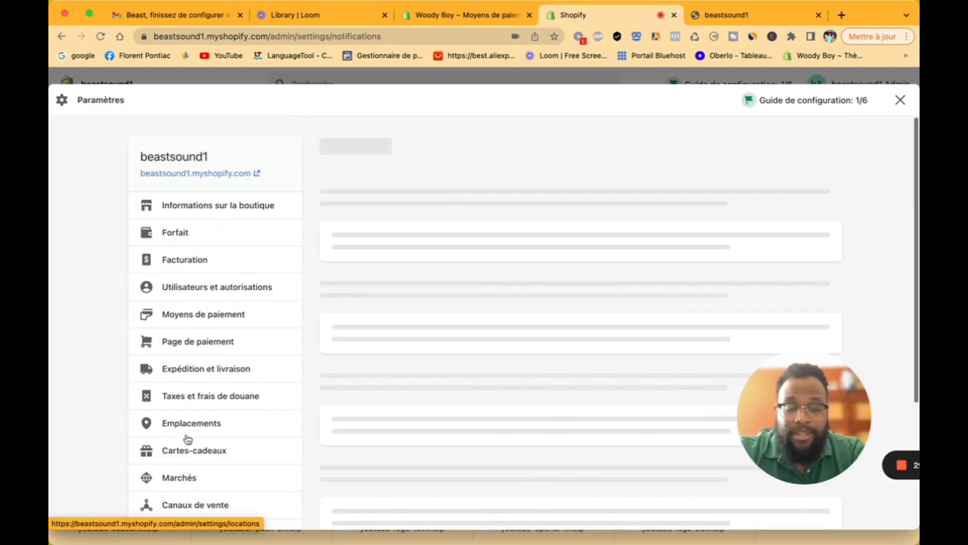
scroll(492, 370, "down", 3)
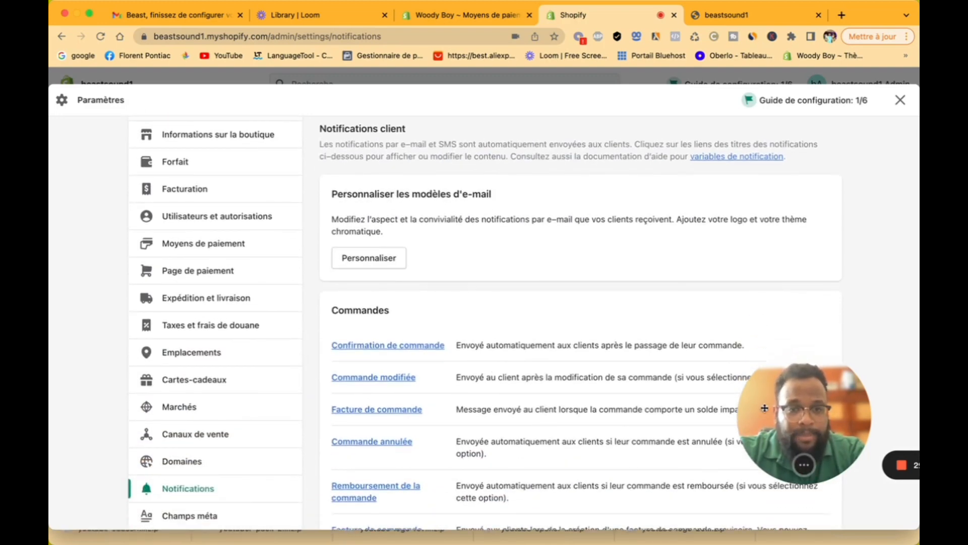
left_click_drag(747, 411, 766, 288)
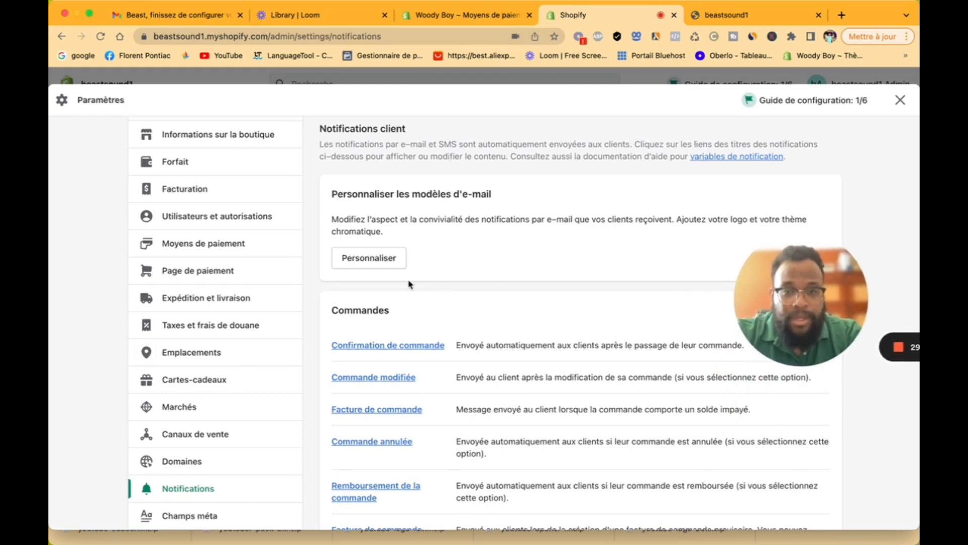
scroll(439, 339, "down", 2)
scroll(439, 339, "down", 15)
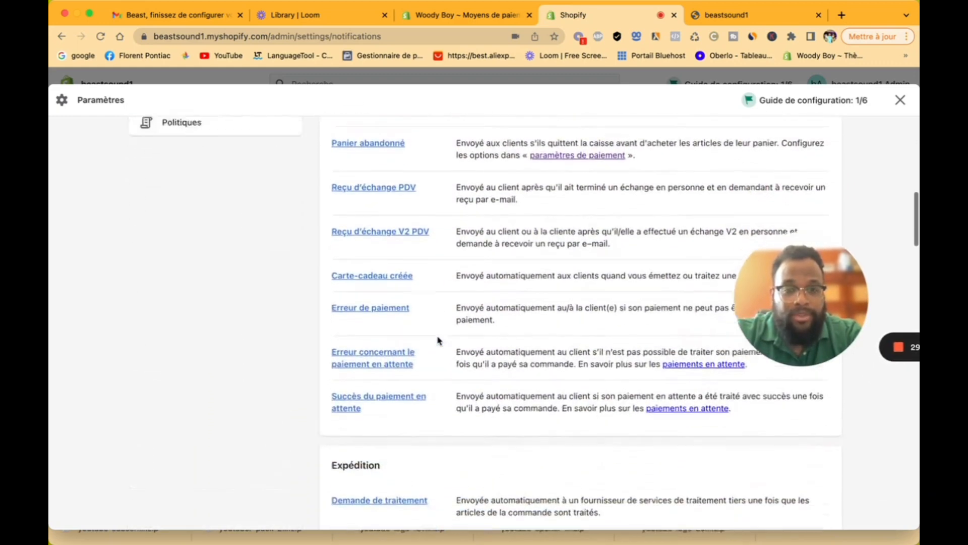
scroll(439, 340, "up", 15)
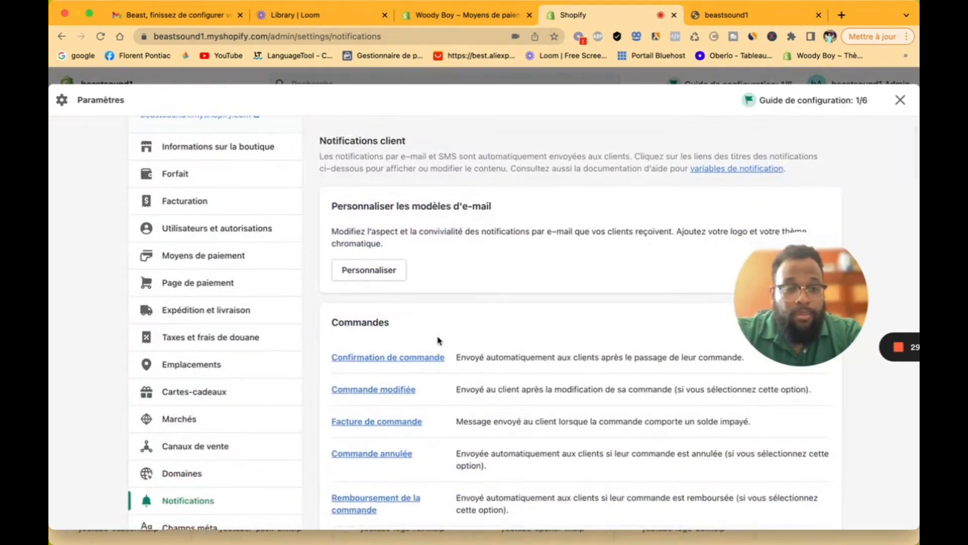
scroll(438, 339, "down", 5)
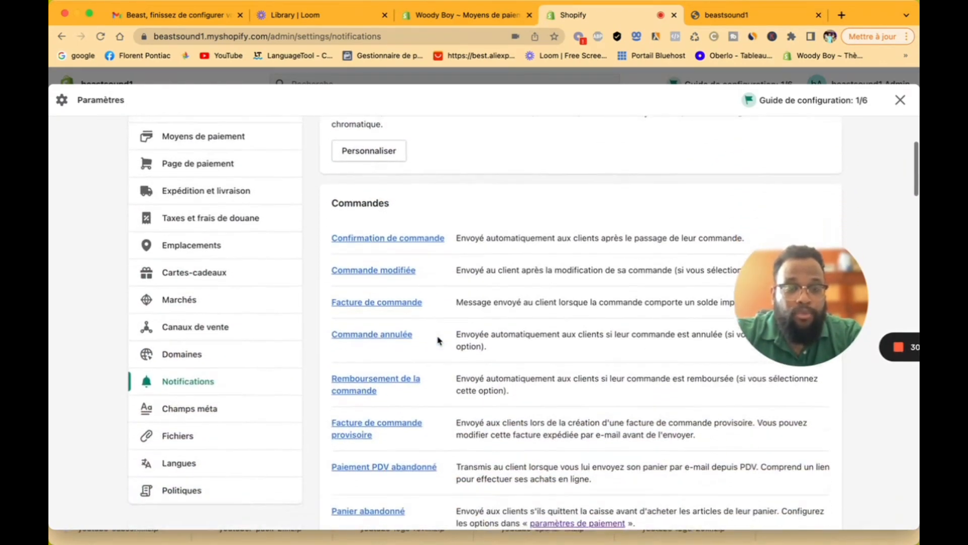
scroll(438, 340, "up", 4)
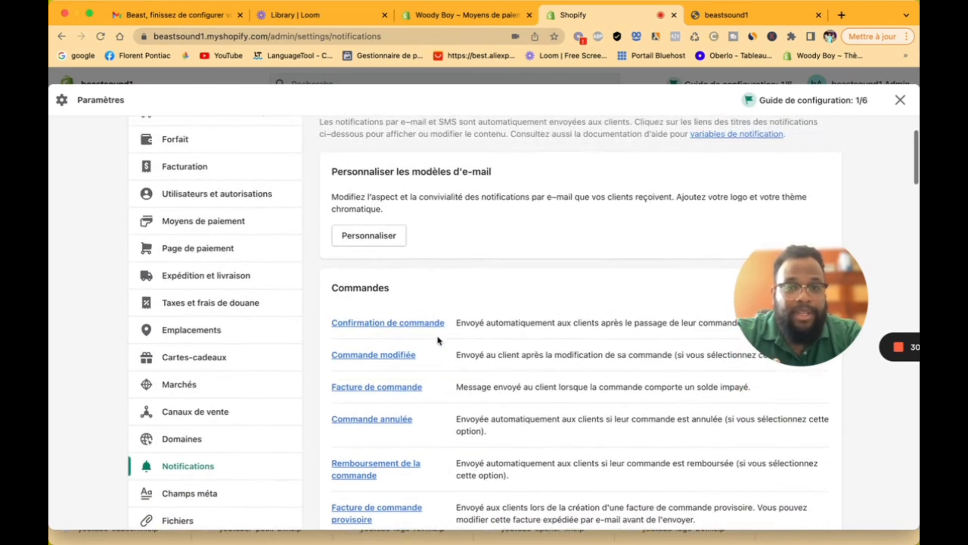
Step: Set the e-mail template accent colour to black
left_click(393, 243)
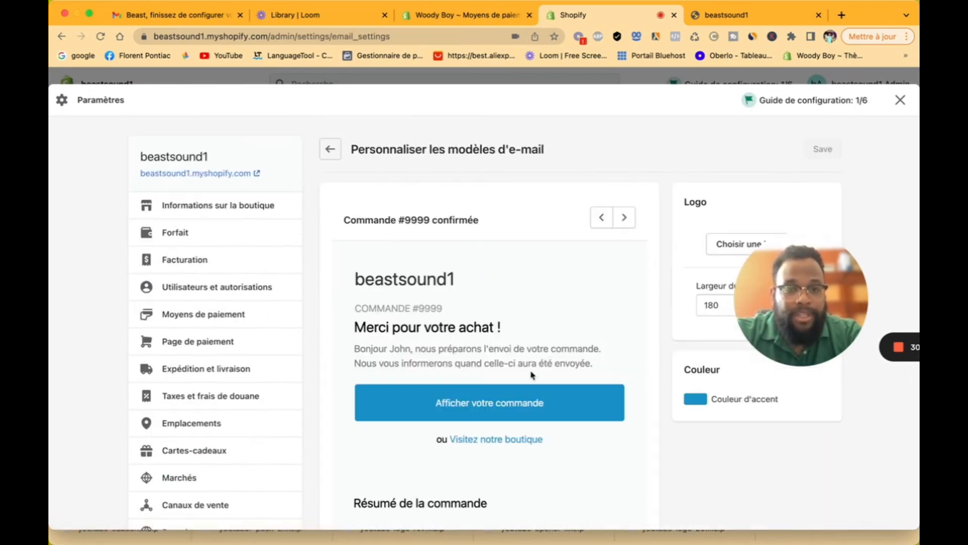
scroll(525, 371, "down", 3)
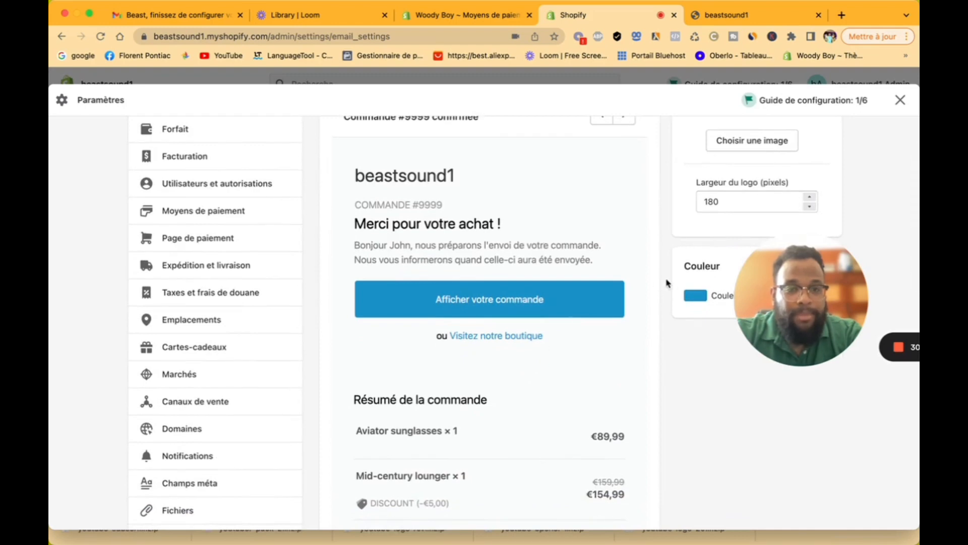
left_click(698, 300)
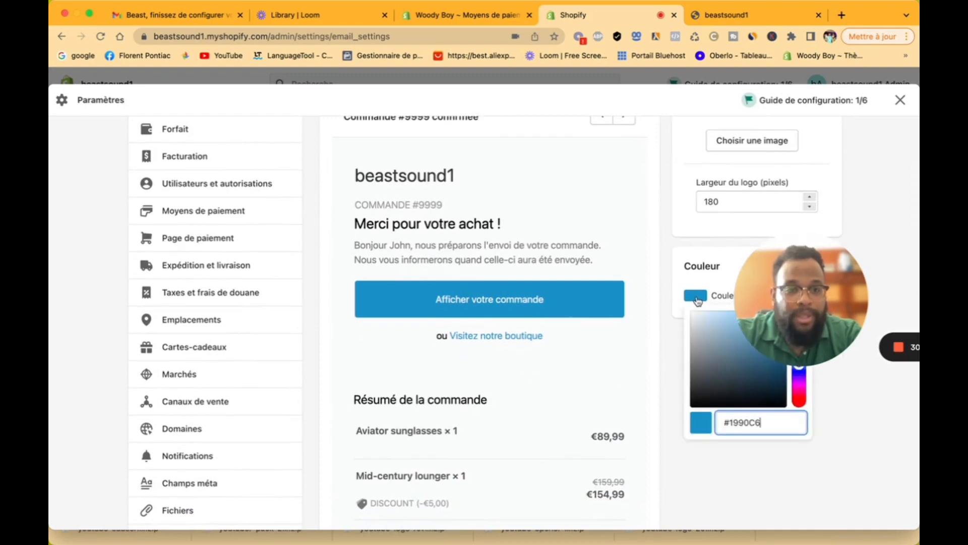
left_click_drag(699, 361, 685, 424)
left_click(653, 393)
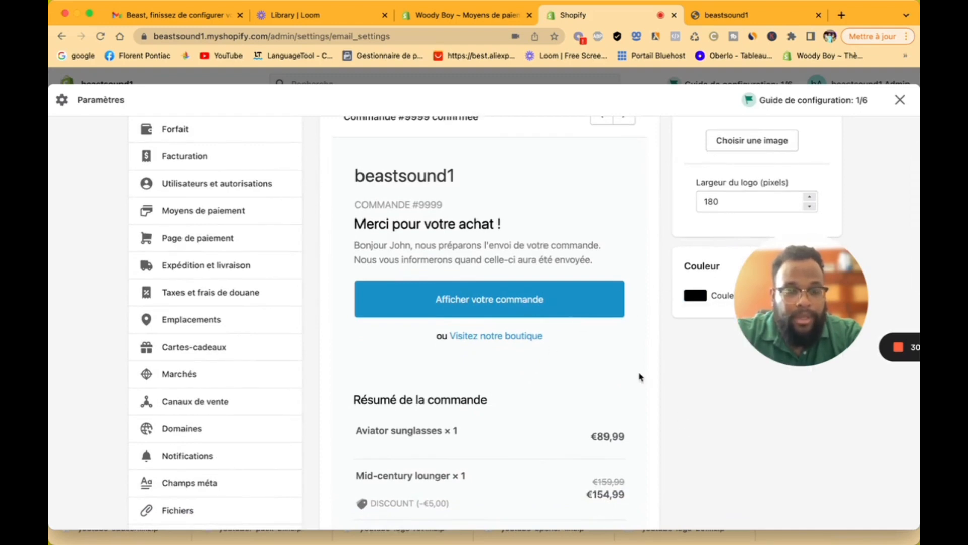
left_click_drag(814, 283, 799, 414)
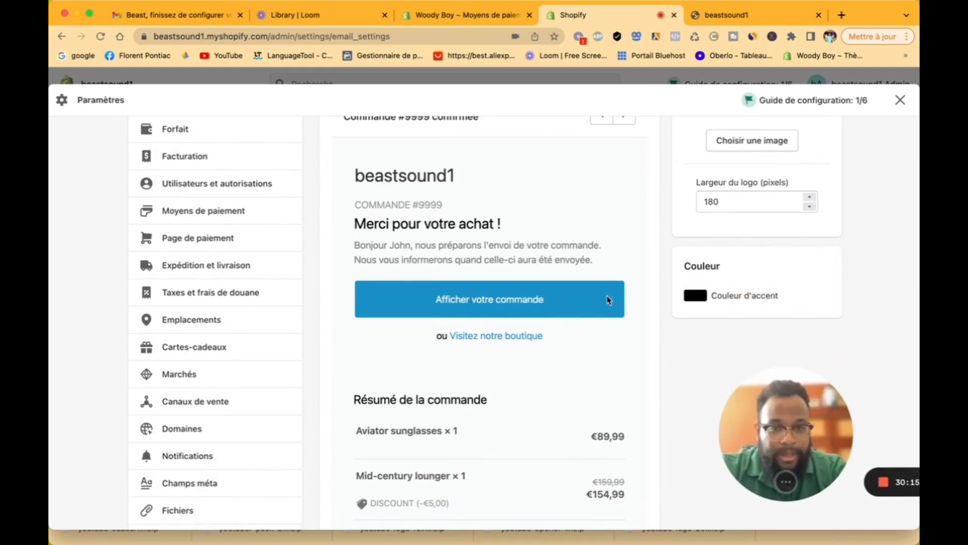
scroll(594, 295, "up", 3)
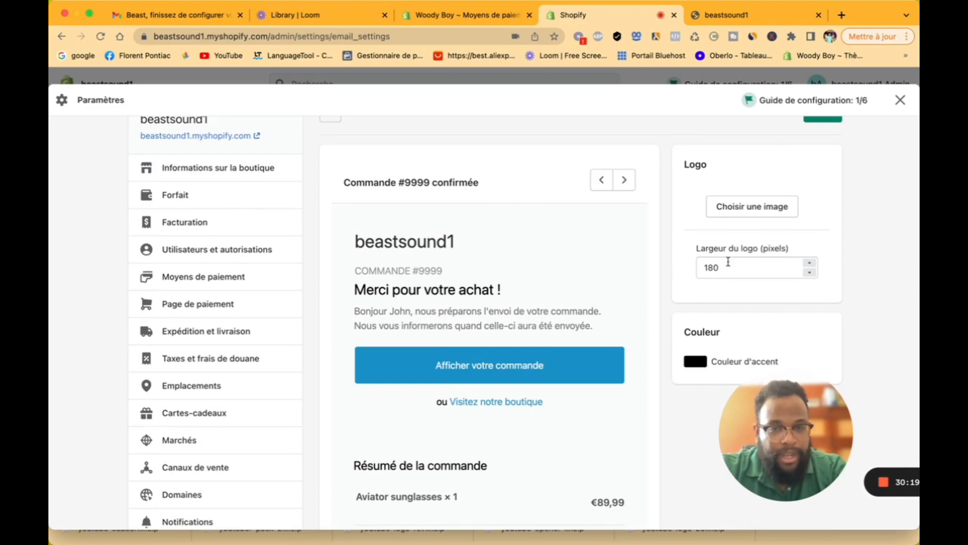
scroll(695, 247, "up", 2)
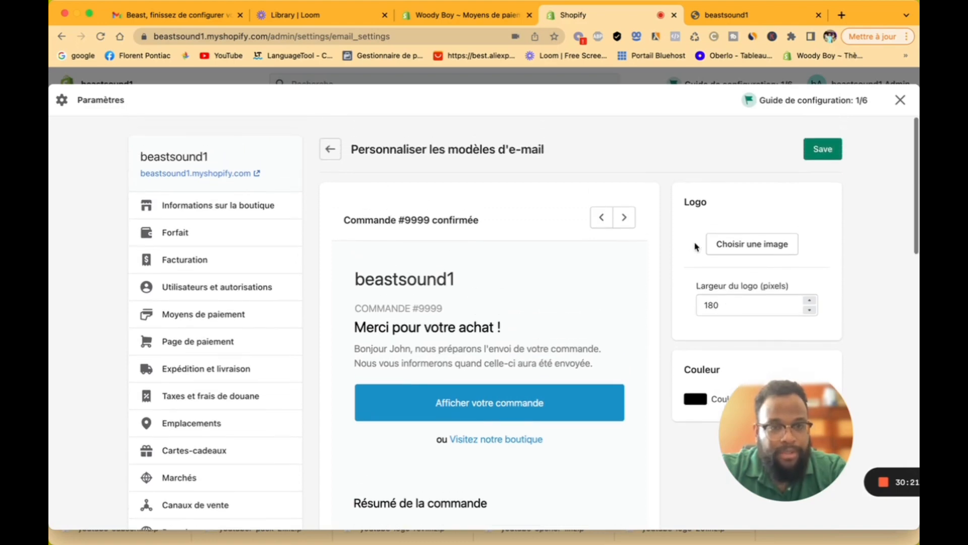
Step: Skip adding a logo, save the template customisation and return to Notifications
left_click(740, 245)
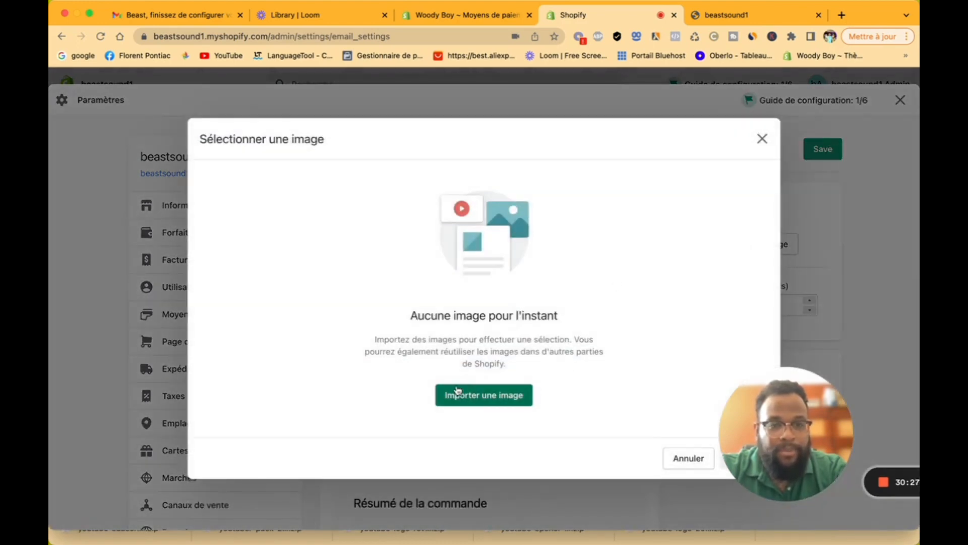
left_click(762, 141)
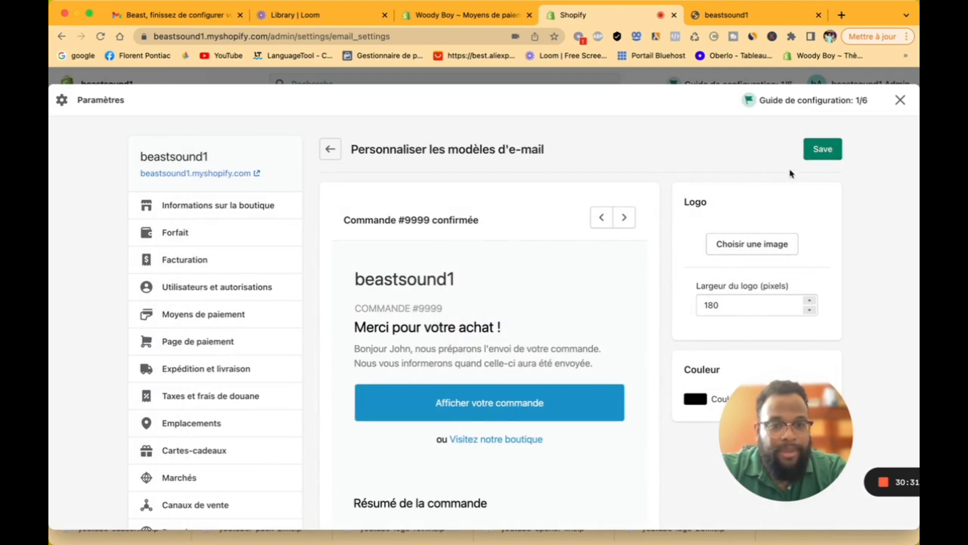
left_click(841, 146)
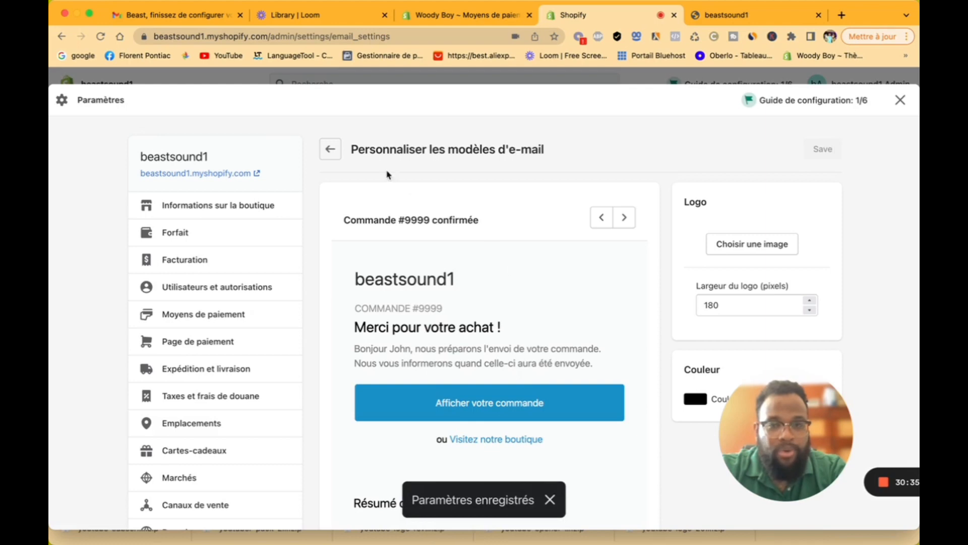
left_click(331, 149)
scroll(434, 376, "down", 5)
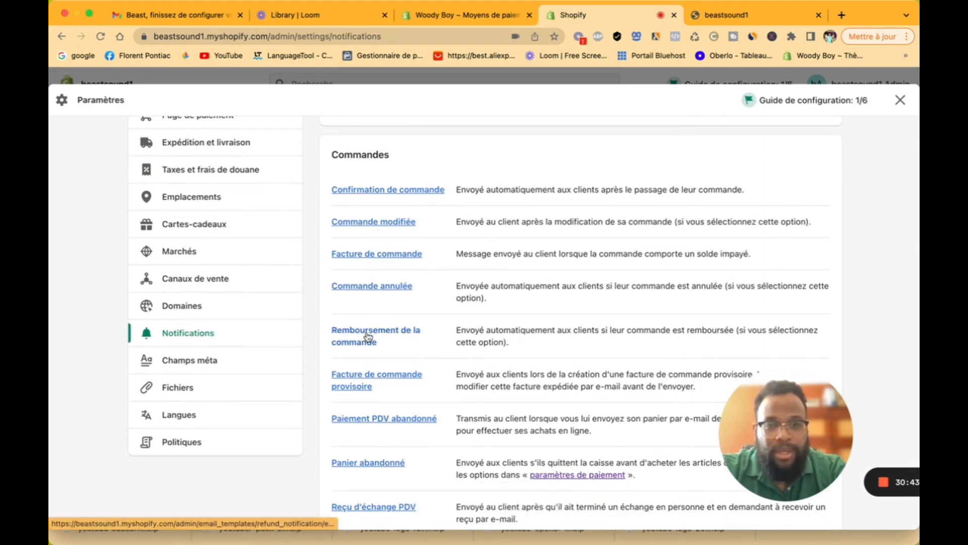
scroll(380, 388, "down", 1)
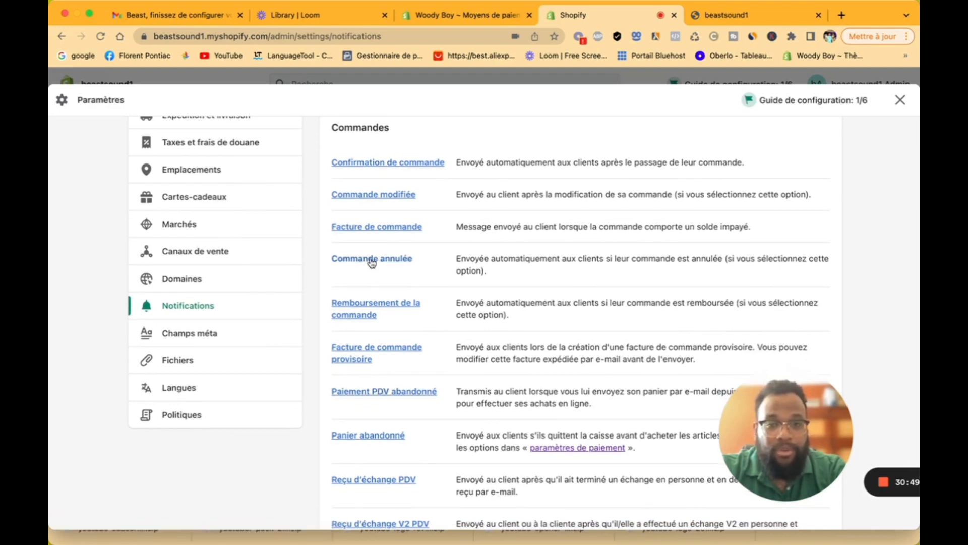
left_click(370, 260)
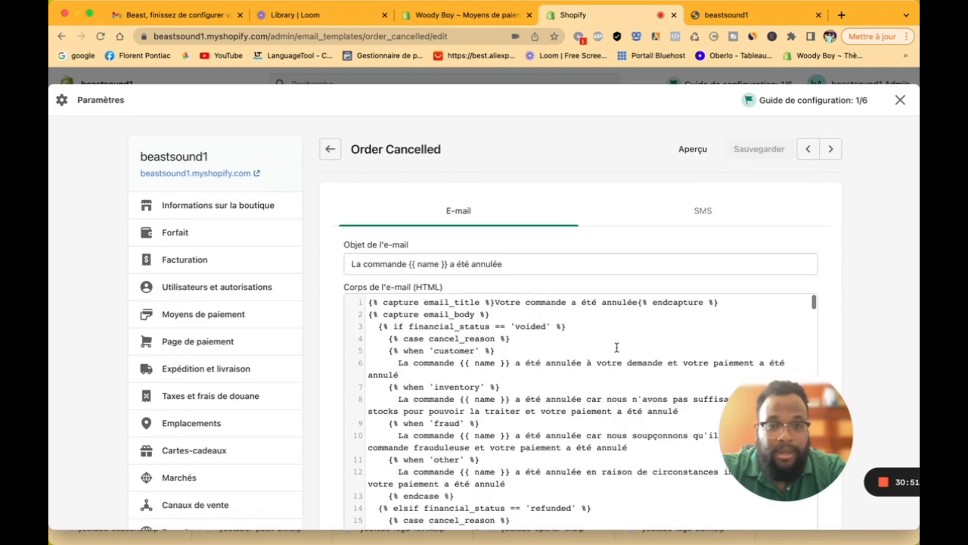
scroll(605, 311, "down", 5)
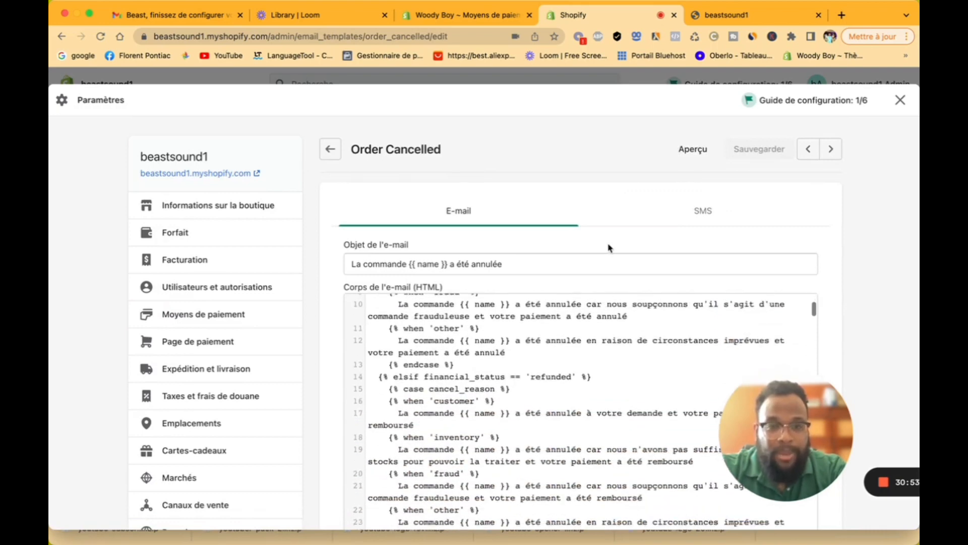
scroll(609, 246, "down", 10)
scroll(609, 244, "up", 5)
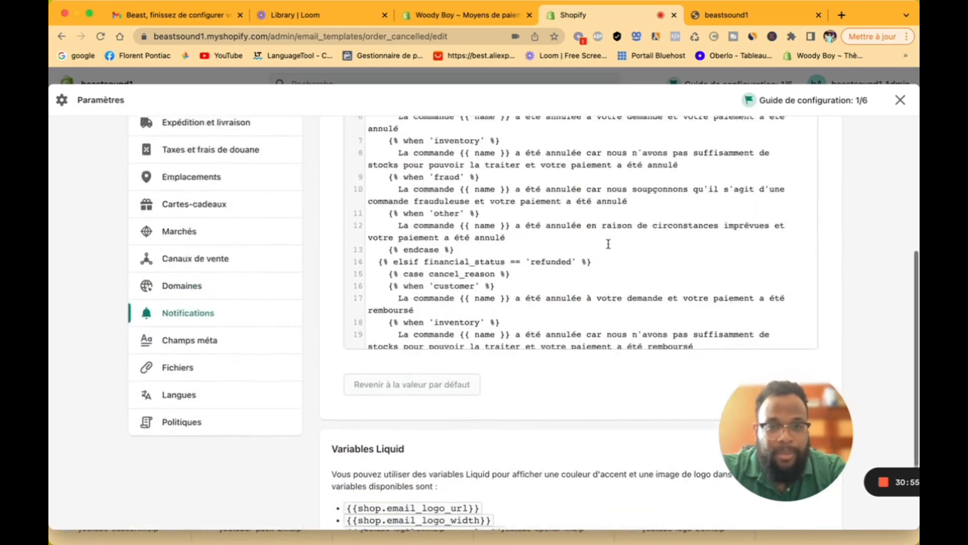
scroll(607, 243, "up", 10)
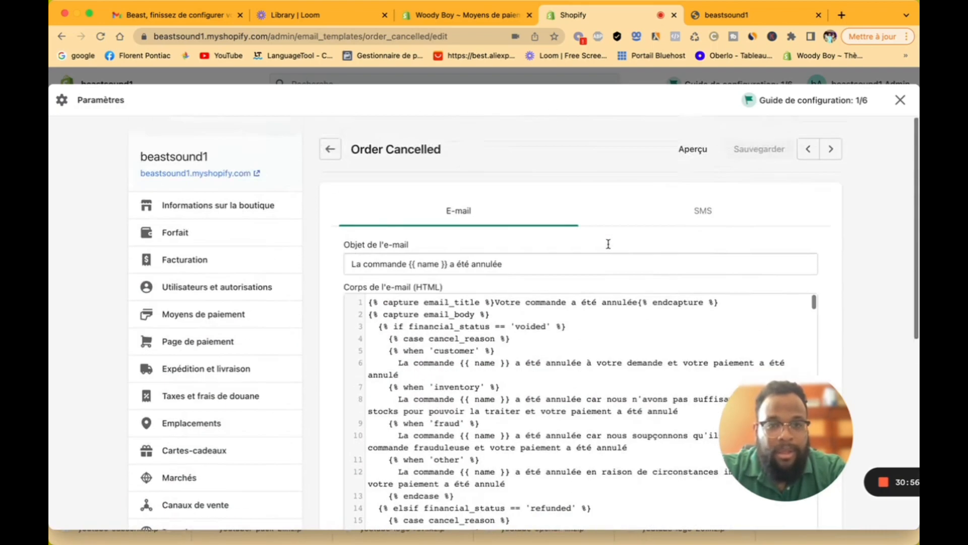
left_click(701, 158)
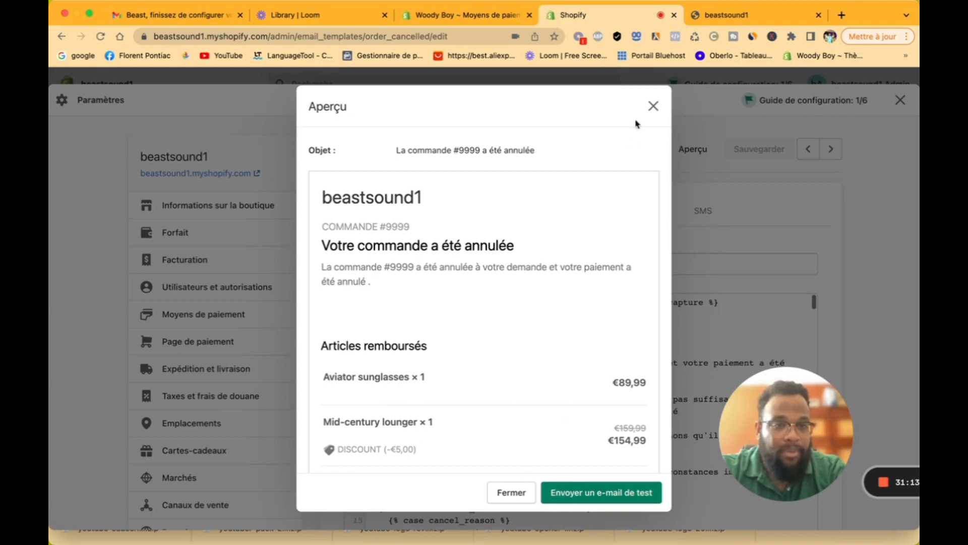
left_click(654, 107)
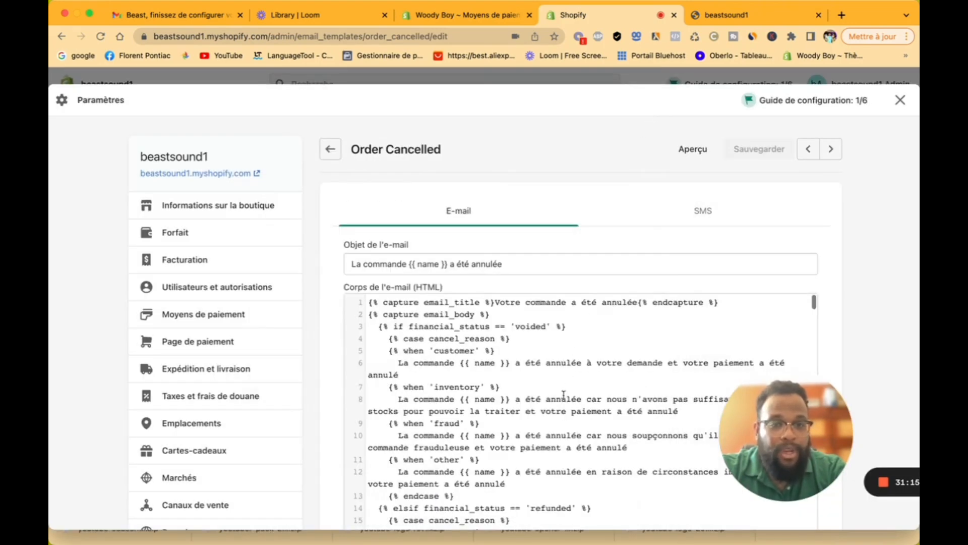
scroll(563, 394, "down", 2)
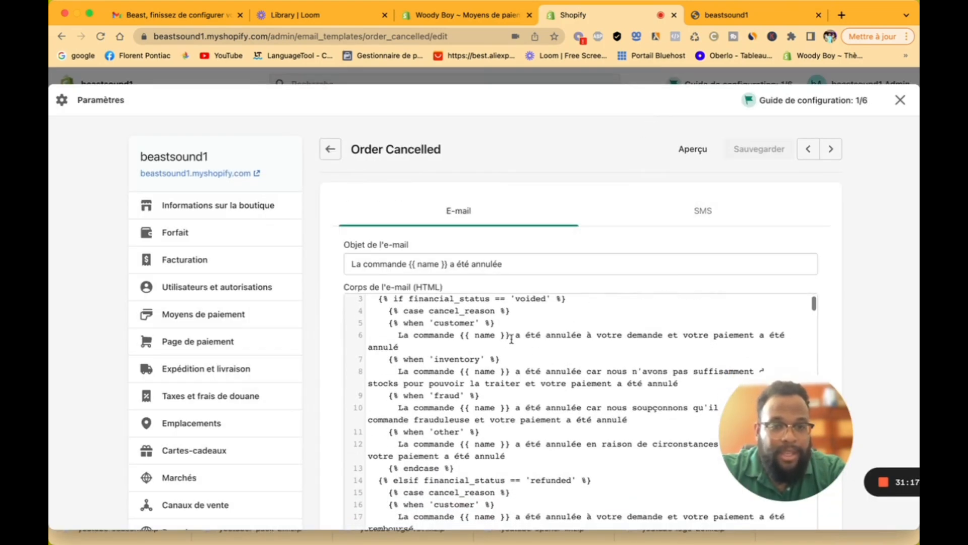
left_click_drag(511, 336, 686, 336)
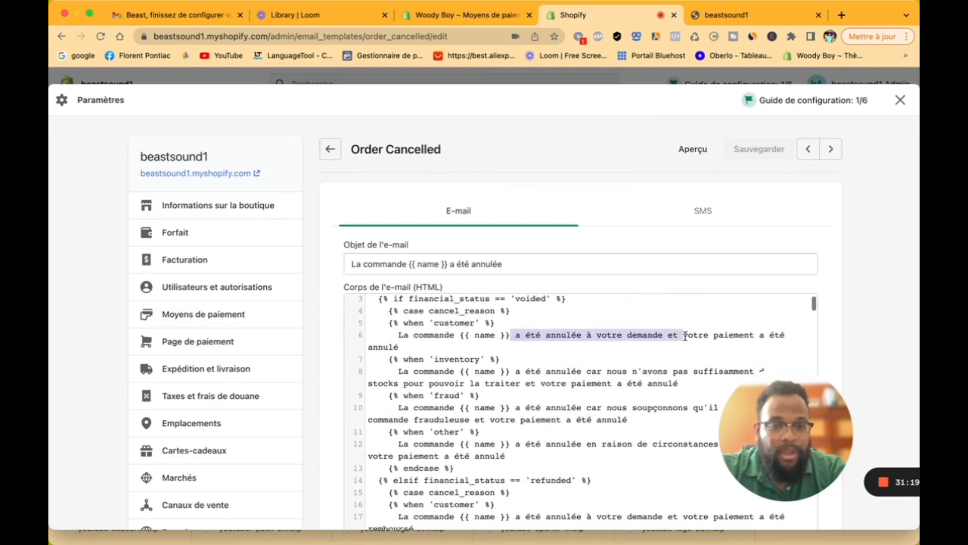
scroll(660, 390, "down", 20)
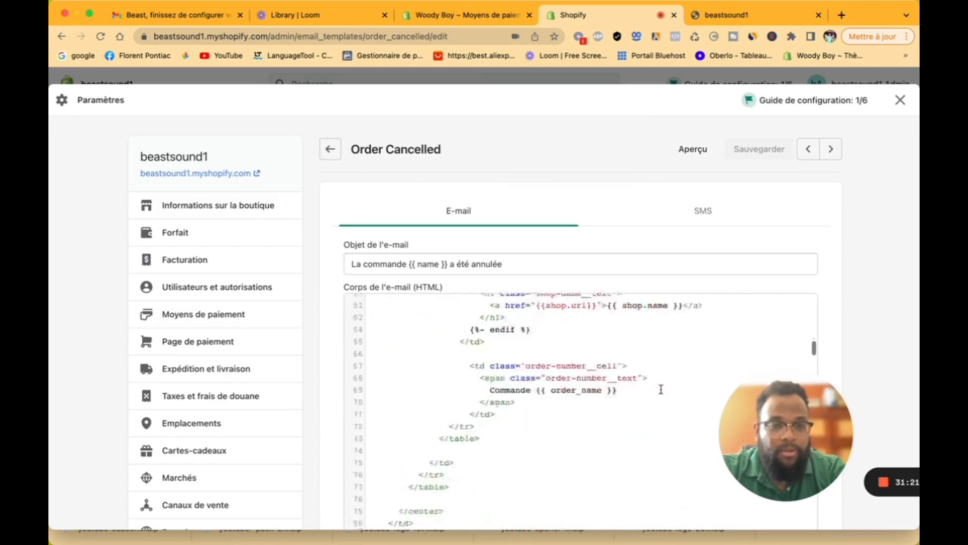
scroll(495, 309, "up", 20)
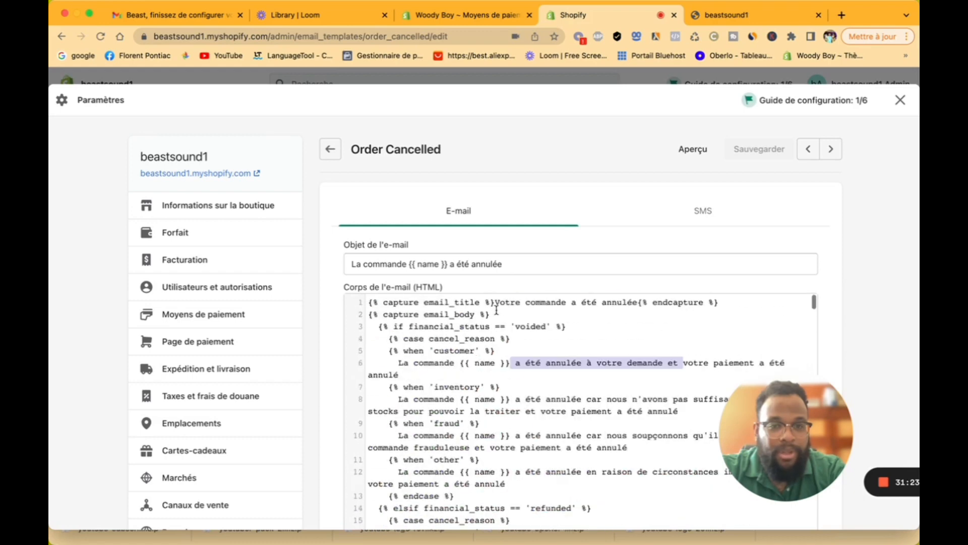
left_click(332, 150)
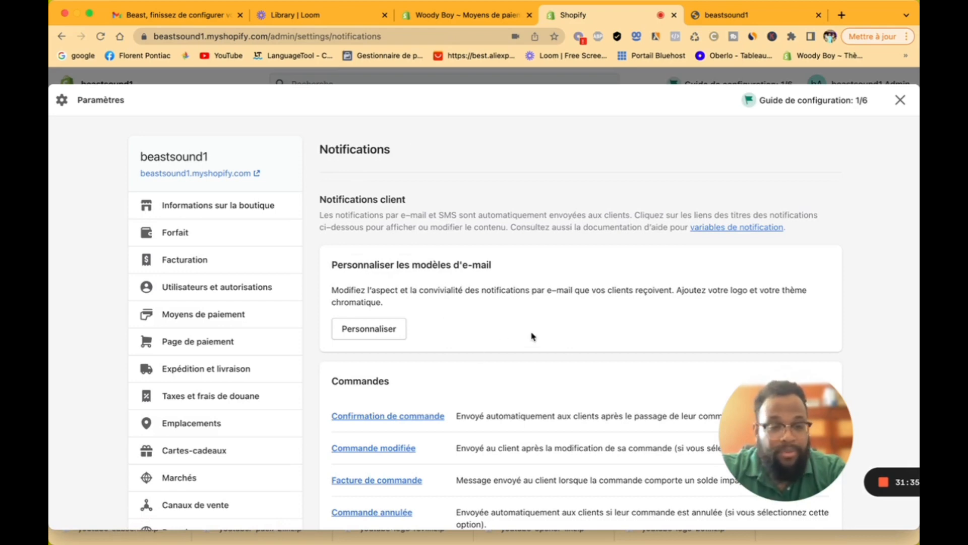
Step: Scroll the Notifications page and open the Commande annulée template under Commandes
scroll(532, 336, "down", 3)
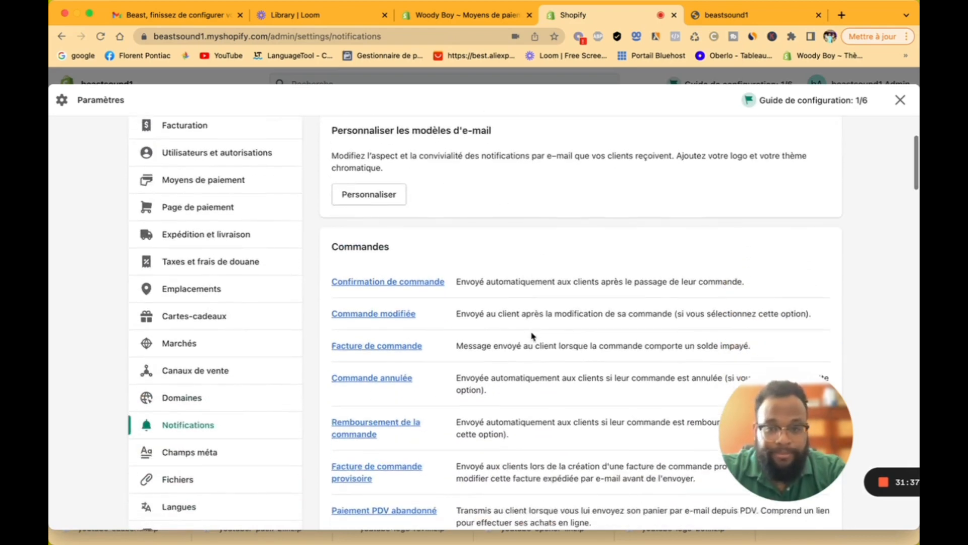
scroll(427, 318, "down", 6)
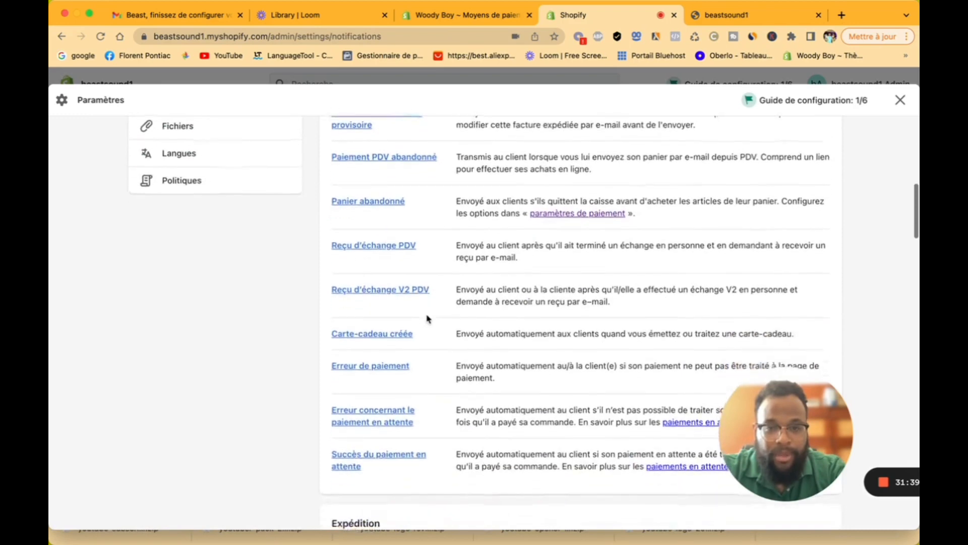
scroll(427, 318, "up", 4)
scroll(426, 318, "down", 2)
scroll(427, 317, "down", 8)
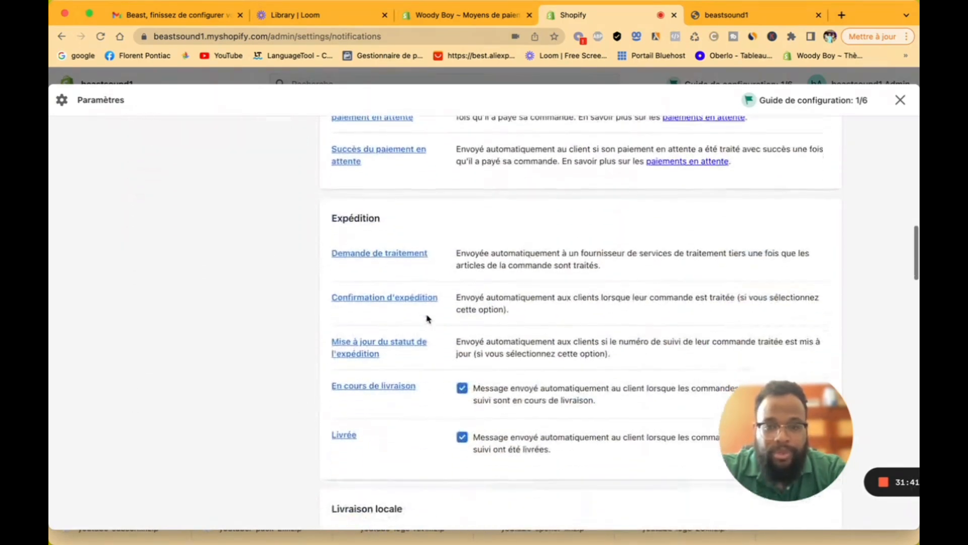
scroll(389, 237, "down", 5)
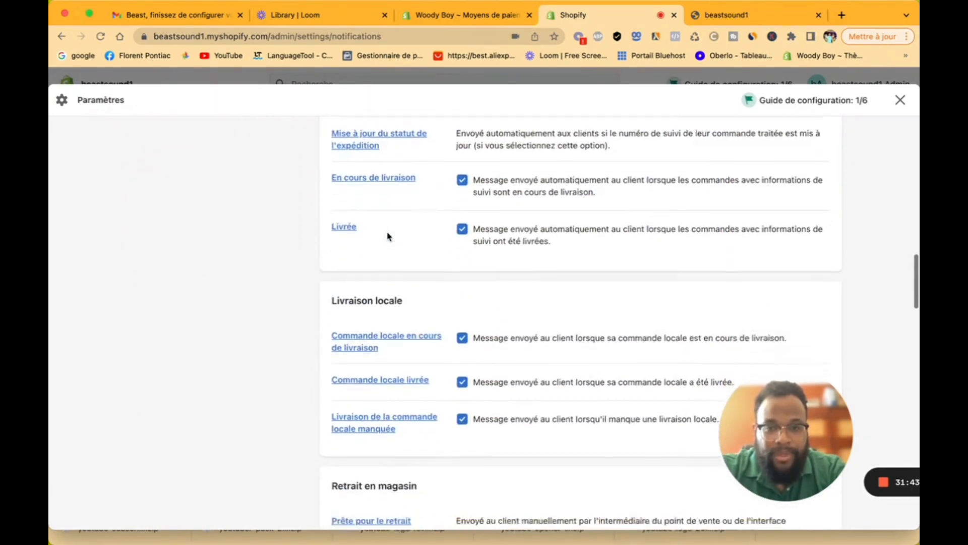
scroll(395, 268, "down", 5)
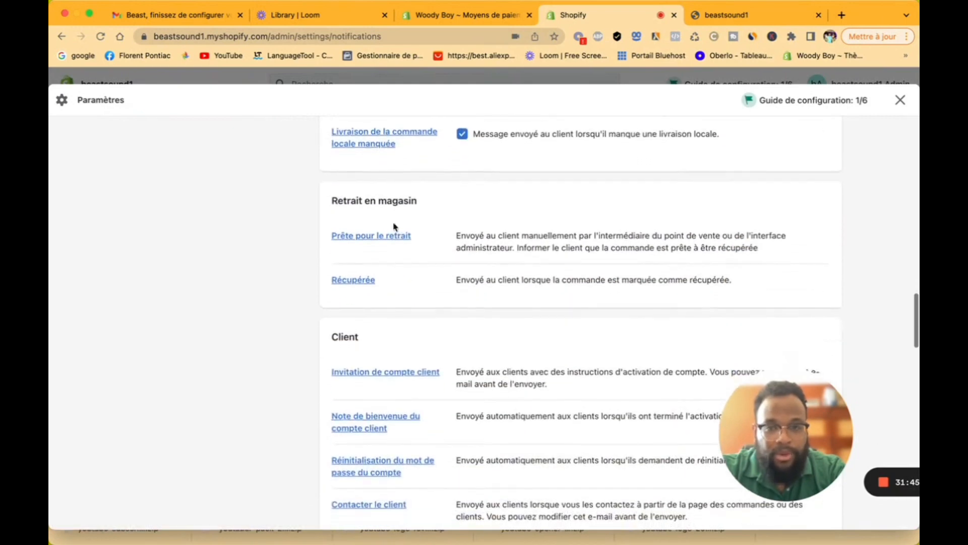
scroll(408, 372, "down", 6)
scroll(409, 372, "down", 6)
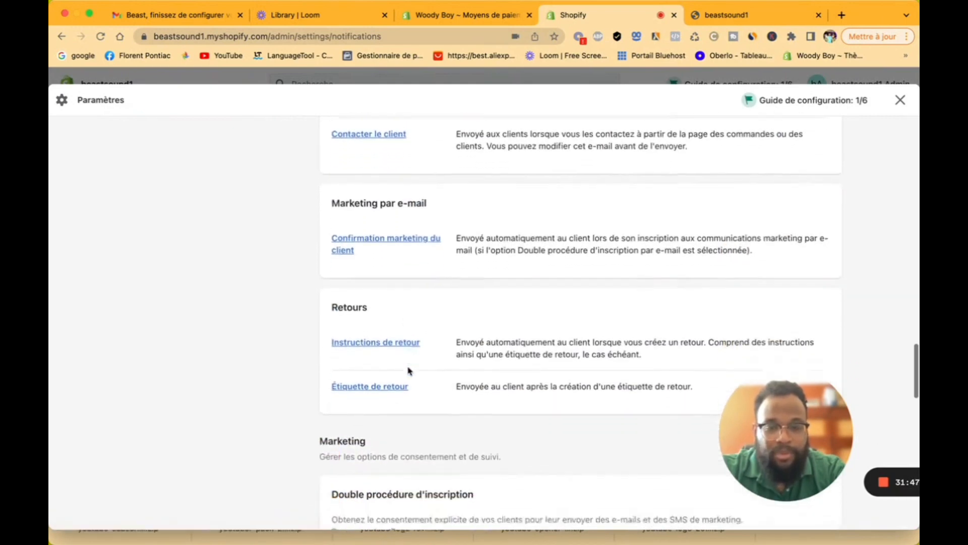
scroll(409, 372, "down", 6)
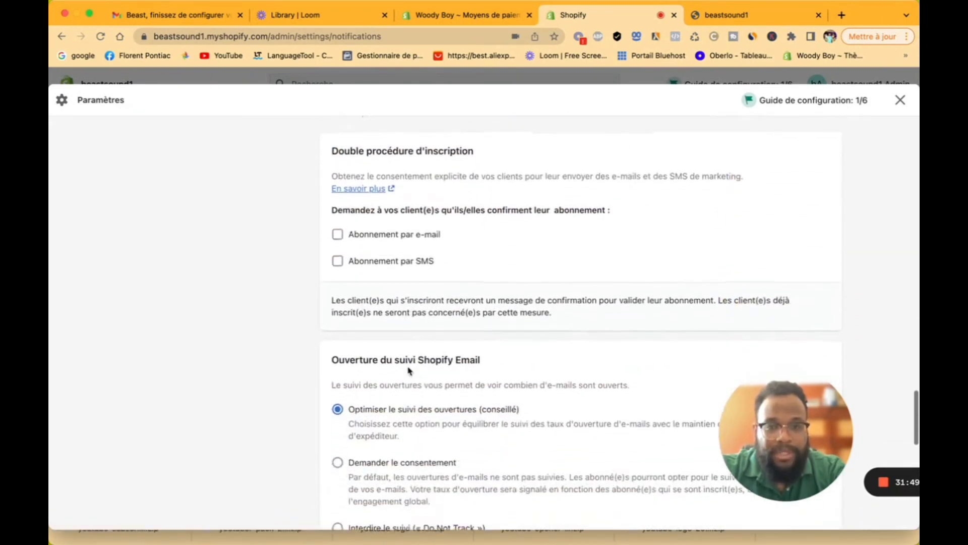
scroll(405, 272, "down", 10)
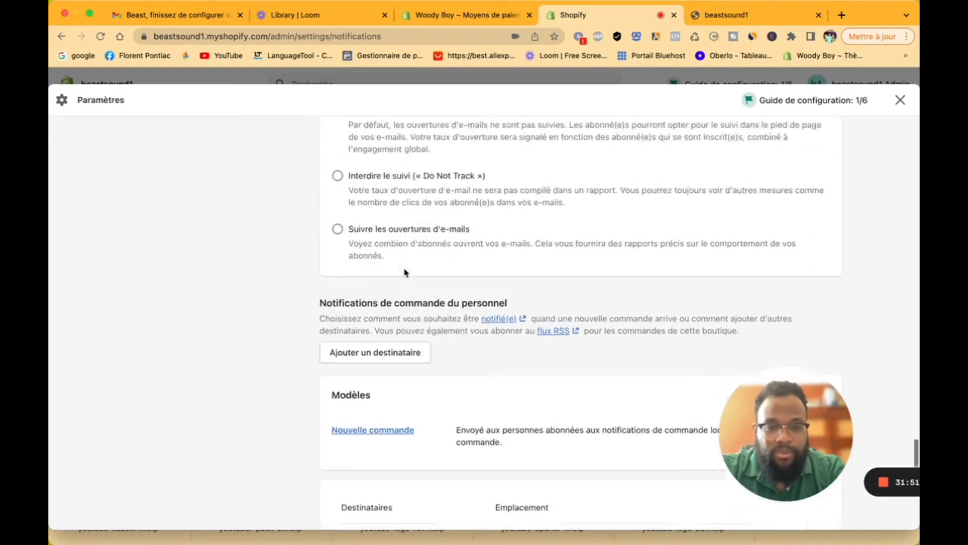
scroll(405, 272, "up", 20)
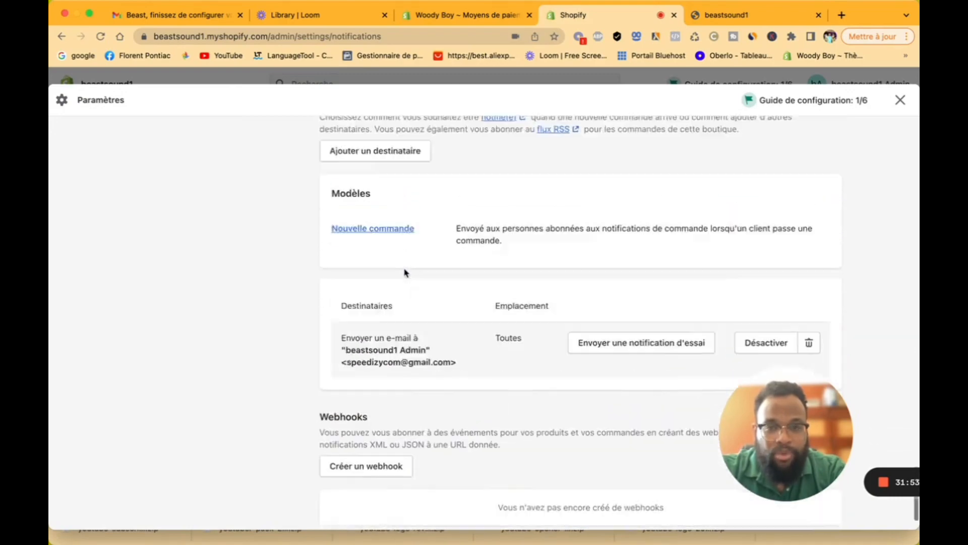
scroll(405, 272, "up", 4)
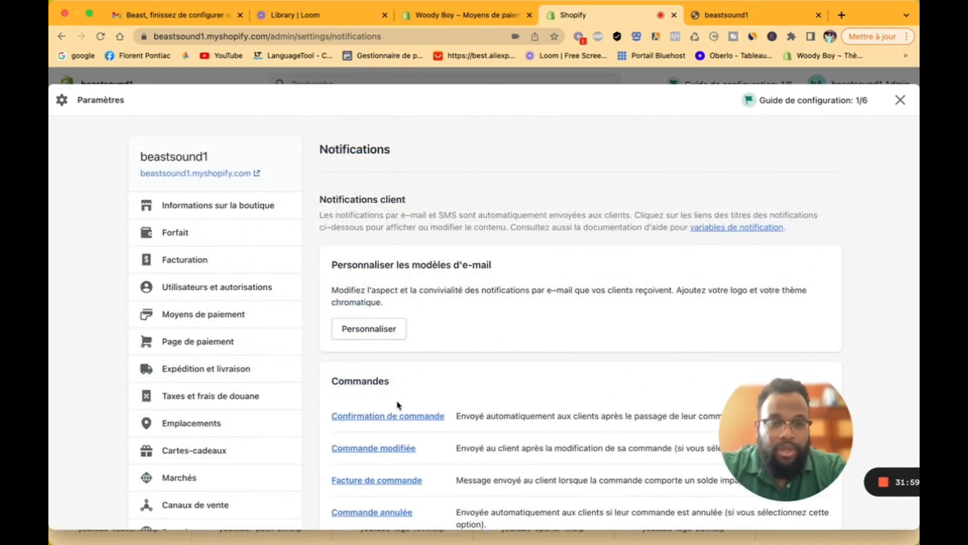
scroll(411, 458, "down", 3)
scroll(411, 458, "down", 2)
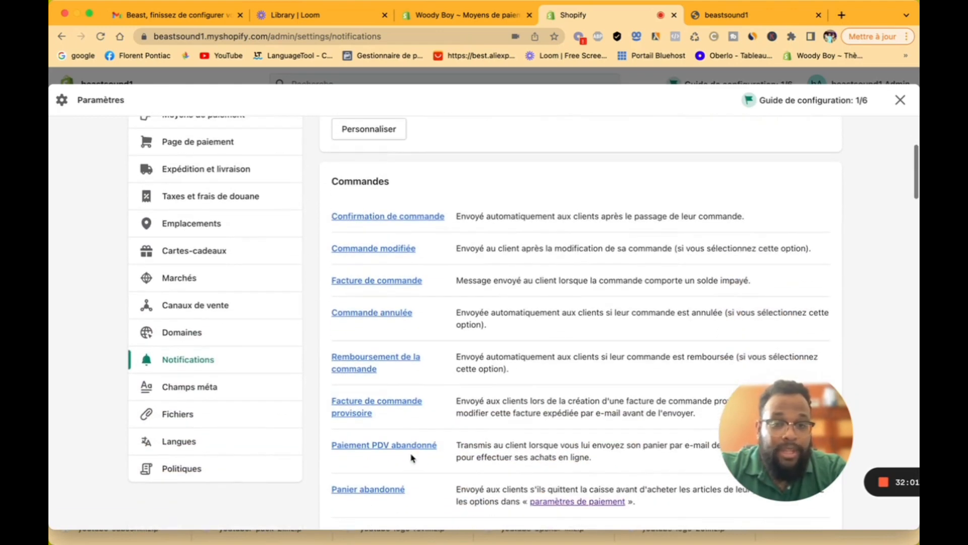
left_click(375, 315)
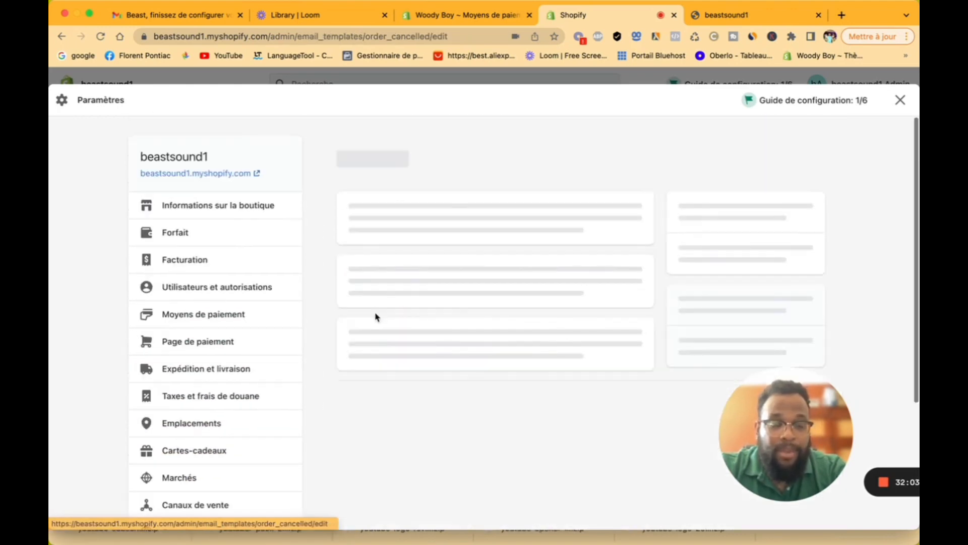
Step: Preview the SMS version of Commande annulée, then return to Notifications without changes
left_click(676, 223)
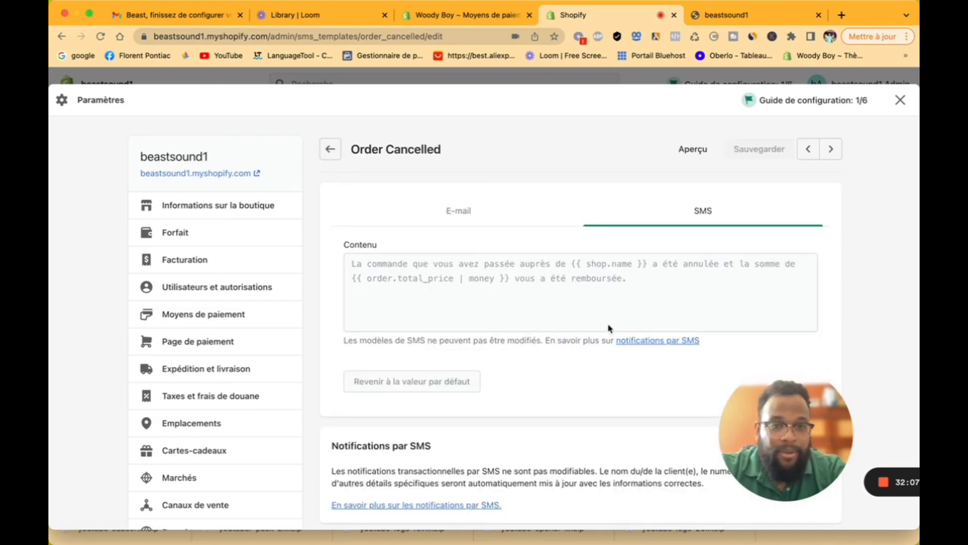
left_click(695, 150)
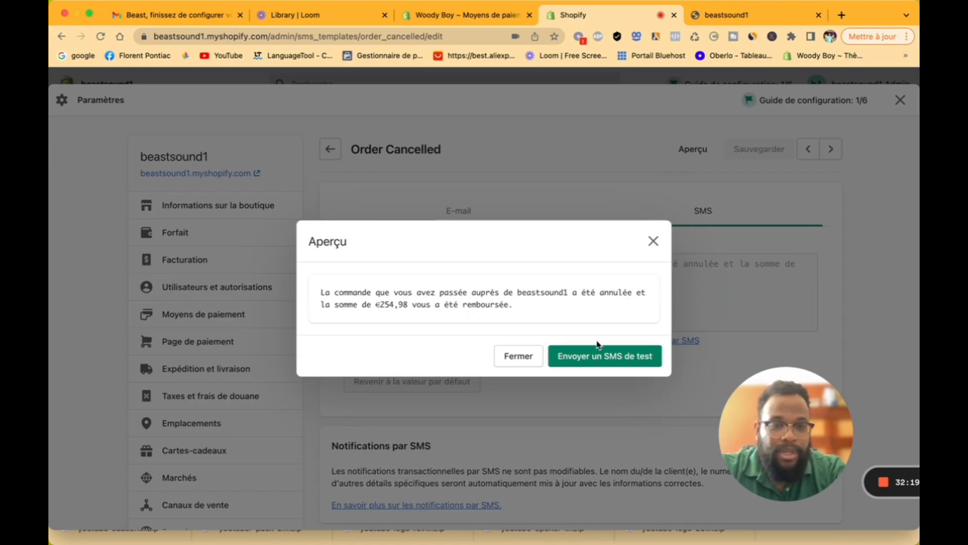
left_click(653, 241)
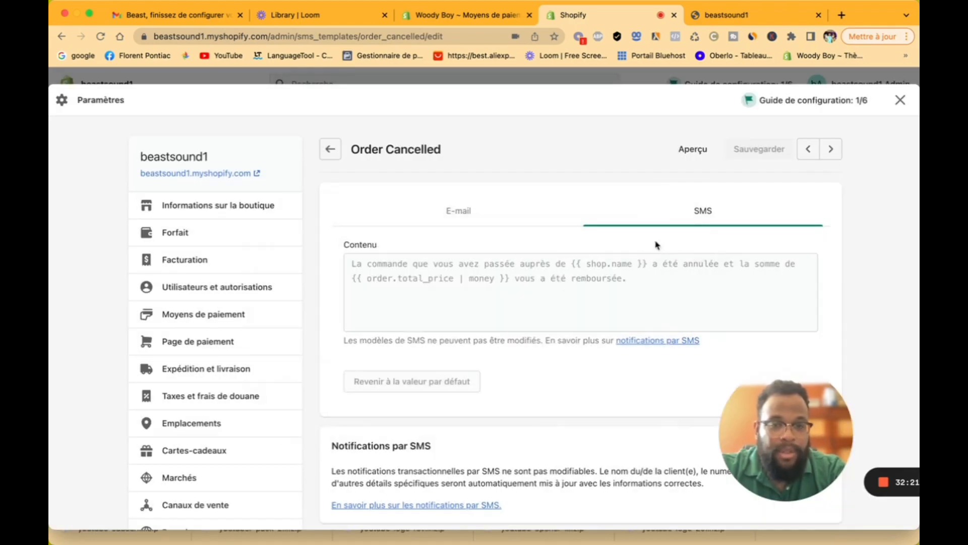
scroll(480, 324, "down", 4)
scroll(480, 328, "up", 4)
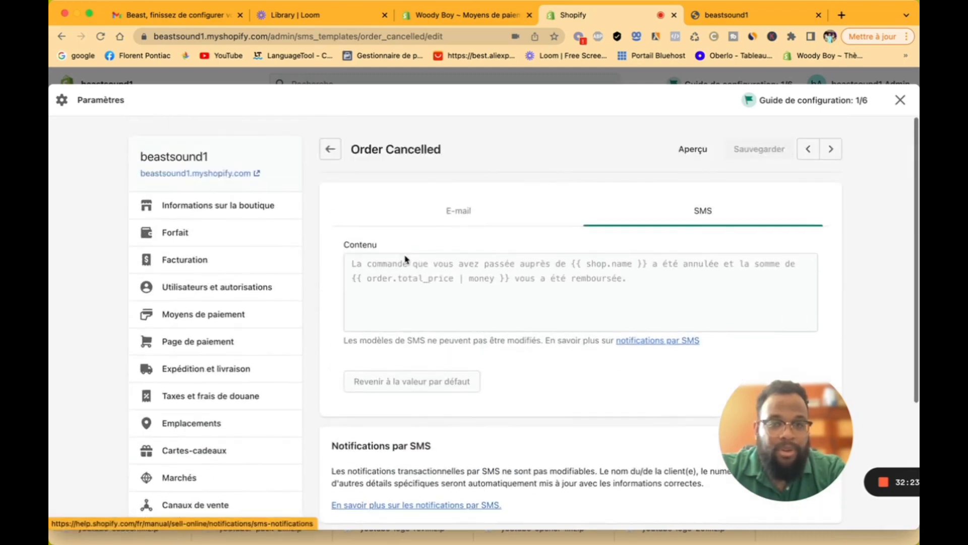
left_click(330, 152)
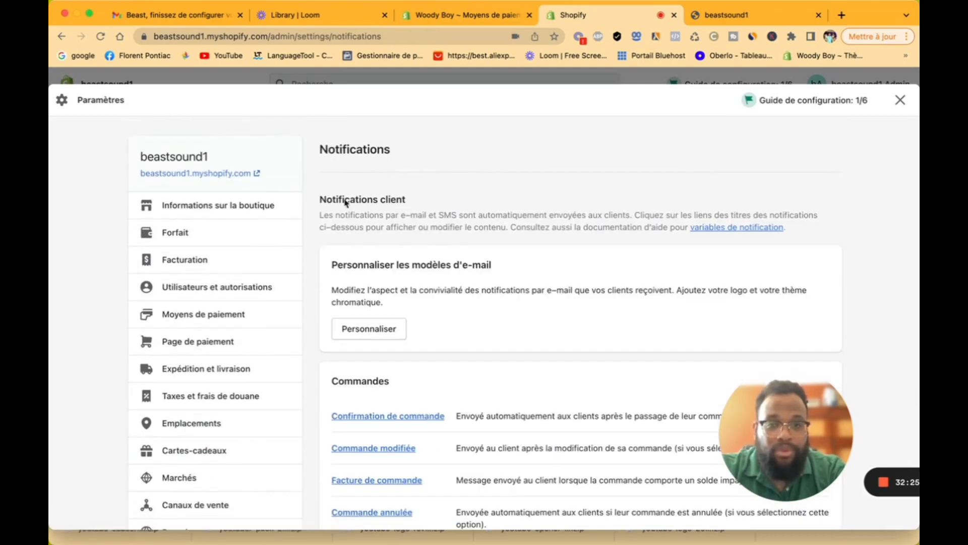
Step: Open Champs méta, check the empty Produits definitions, and return to the metafields list
scroll(372, 305, "down", 4)
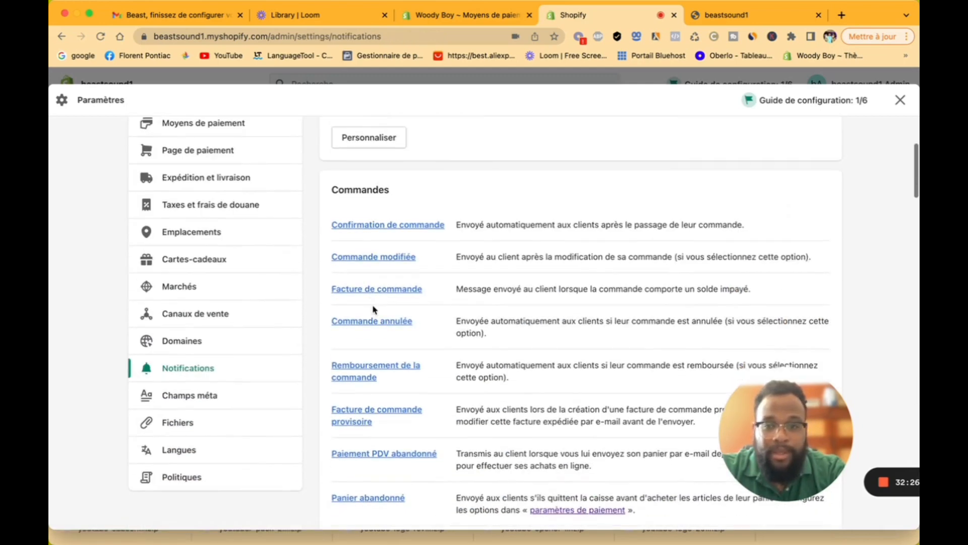
left_click(232, 401)
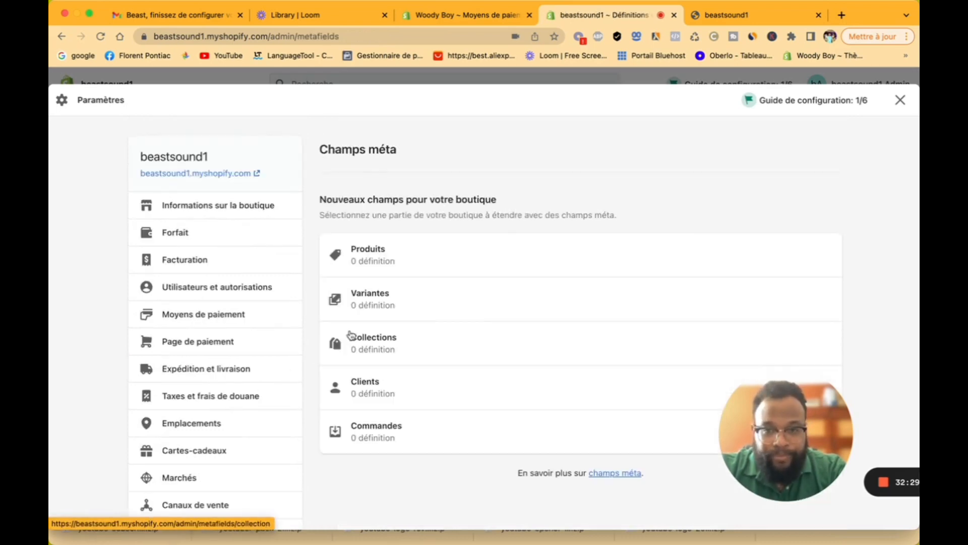
left_click(405, 262)
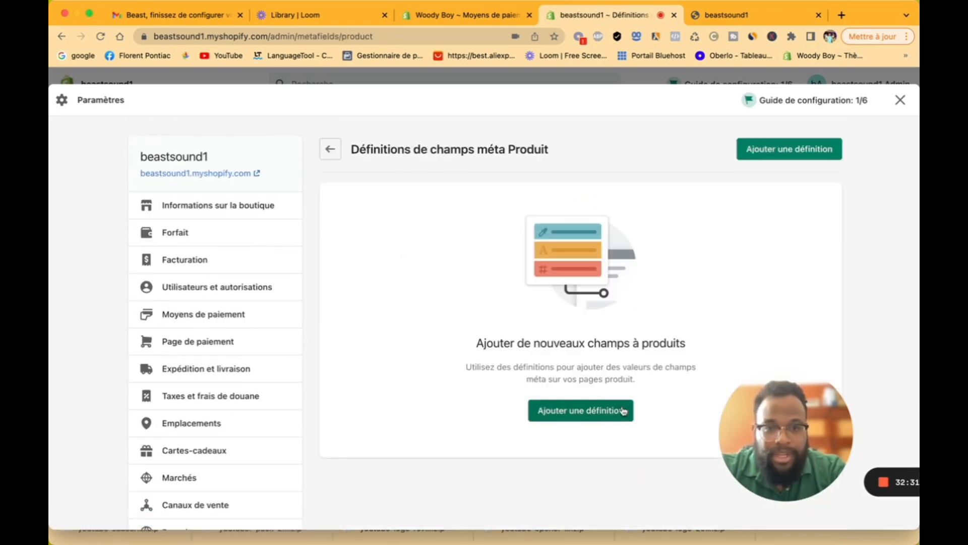
left_click(331, 149)
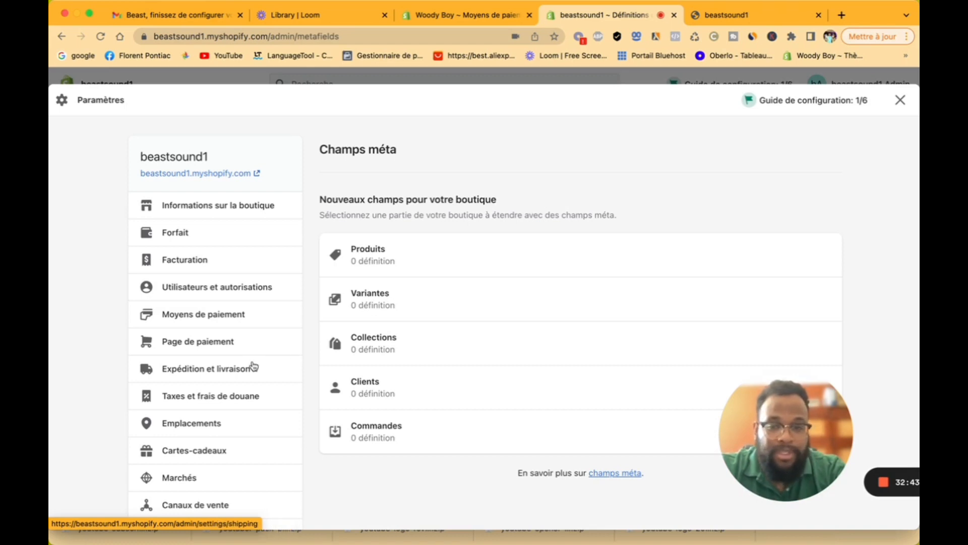
scroll(254, 366, "down", 4)
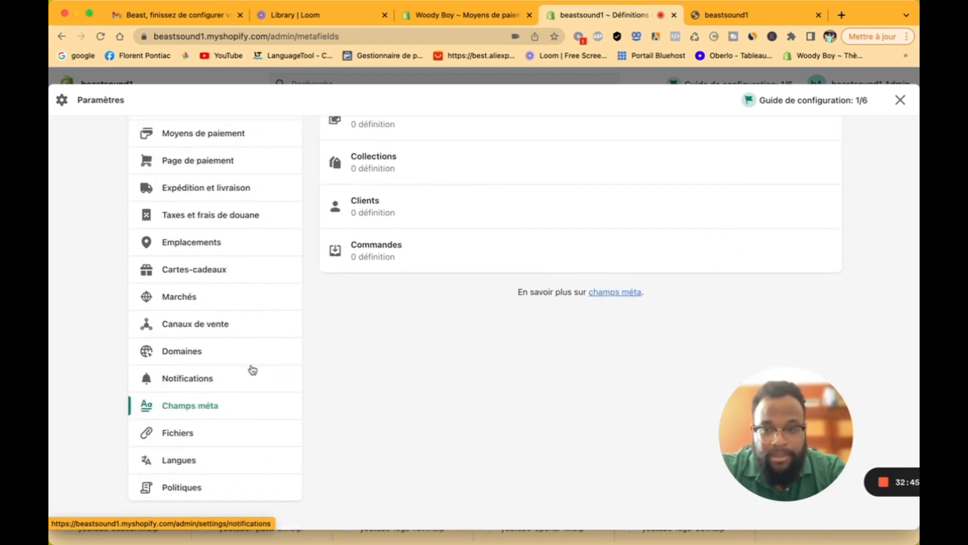
left_click(227, 438)
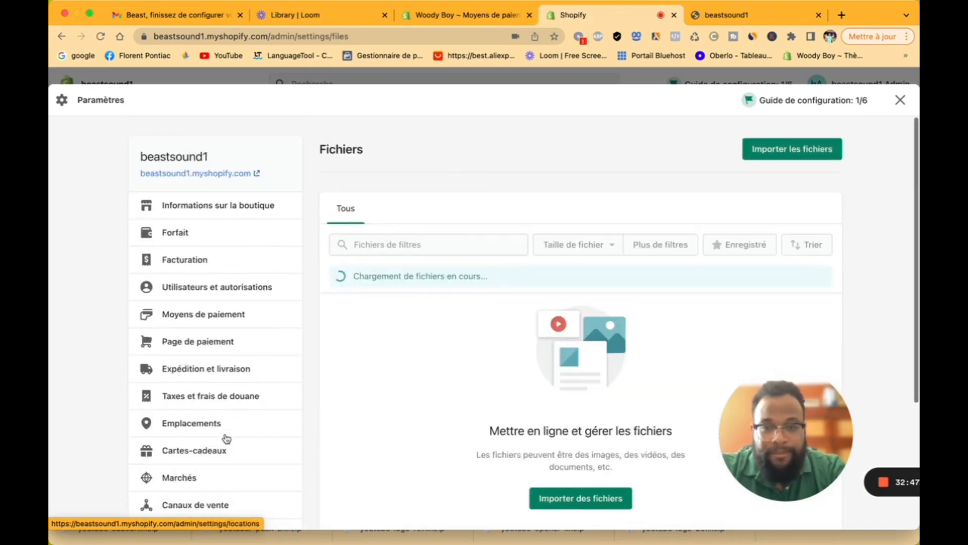
scroll(429, 386, "down", 2)
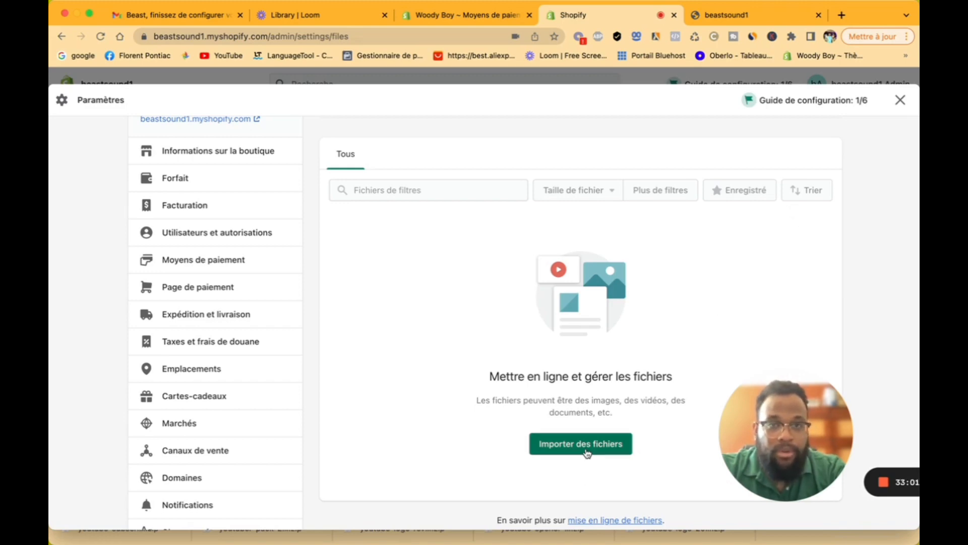
left_click(720, 24)
Step: Search Google Images for 'ecouteur sans fil' and open the black earbuds product page
left_click(82, 58)
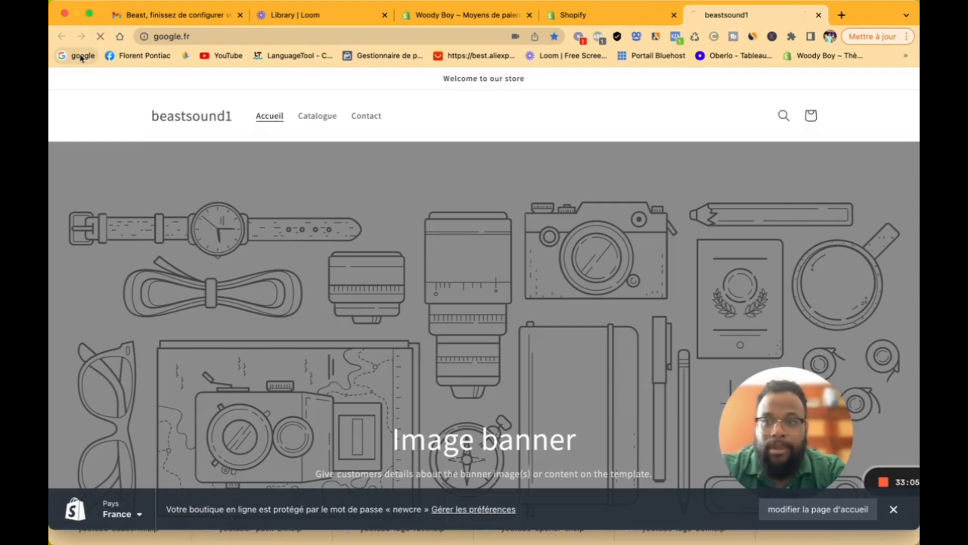
left_click(366, 257)
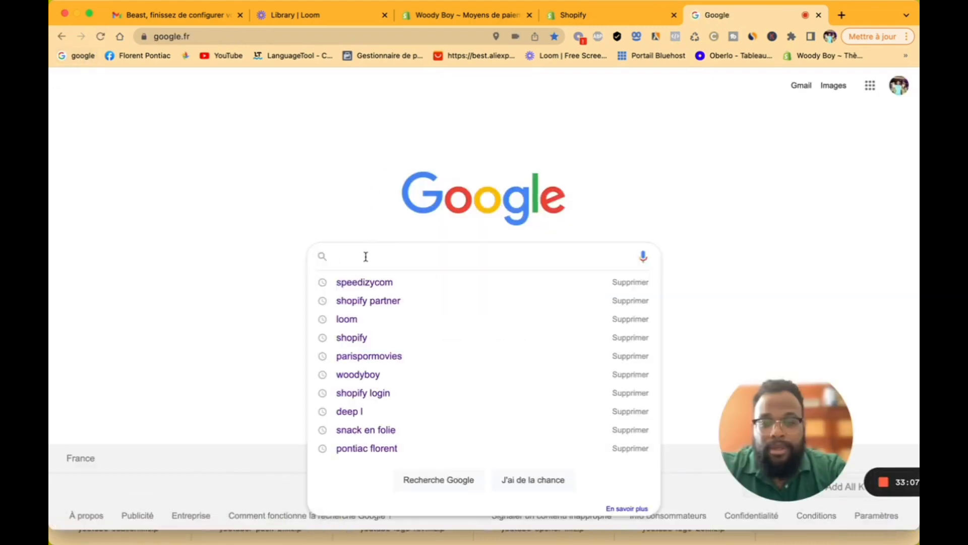
type("e")
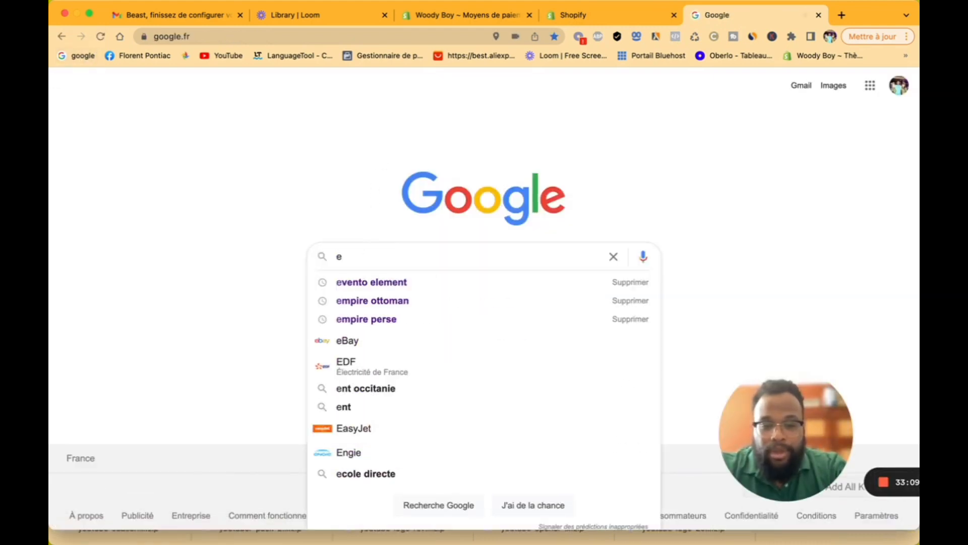
type("couteurr")
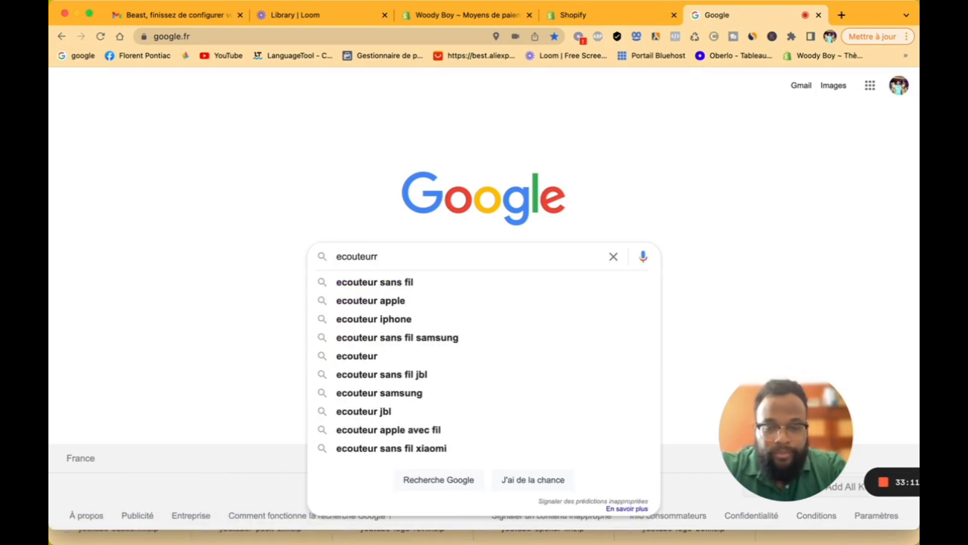
key("BackSpace")
left_click(389, 283)
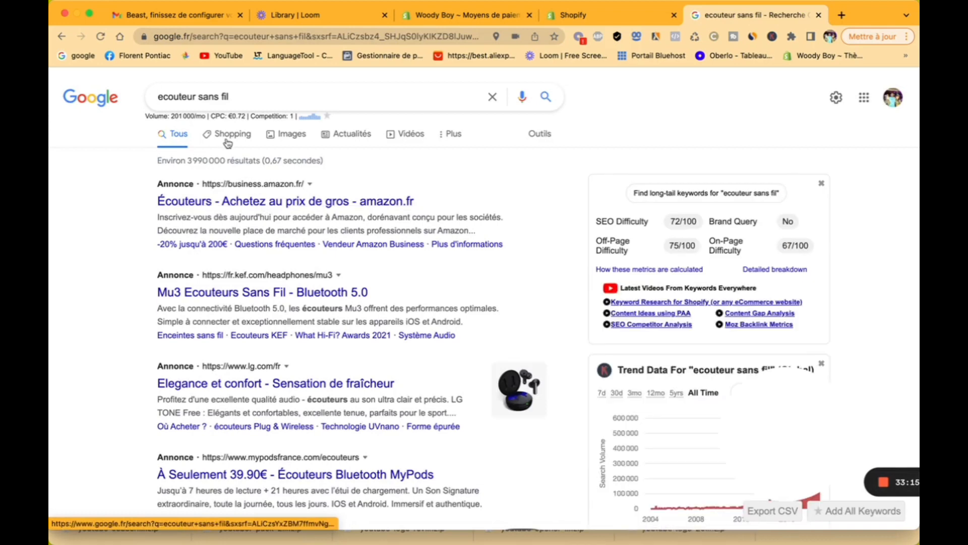
left_click(281, 142)
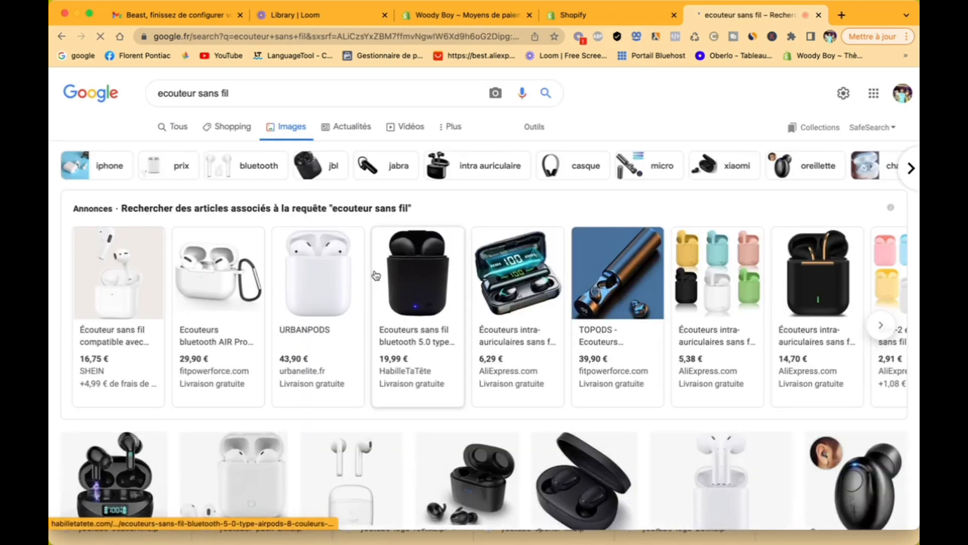
mouse_move(520, 275)
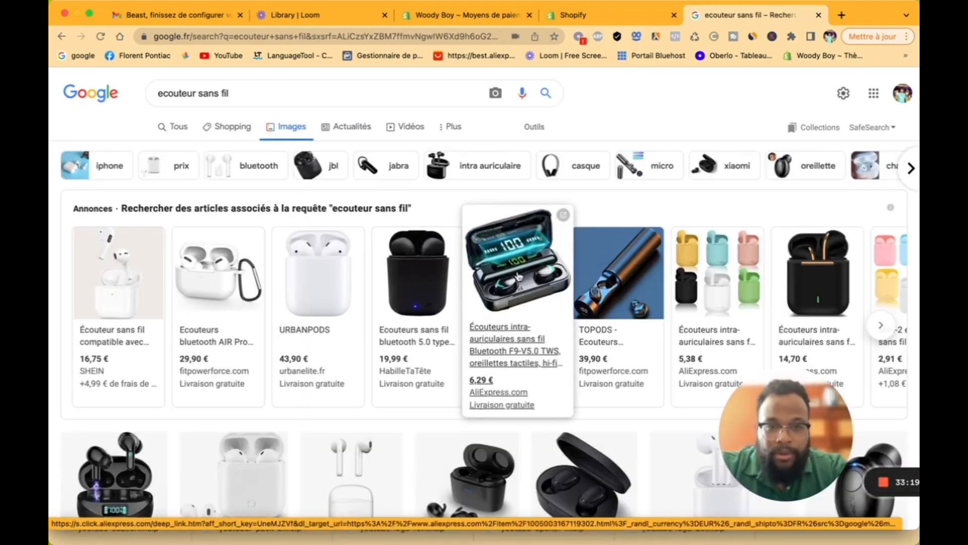
left_click(441, 281)
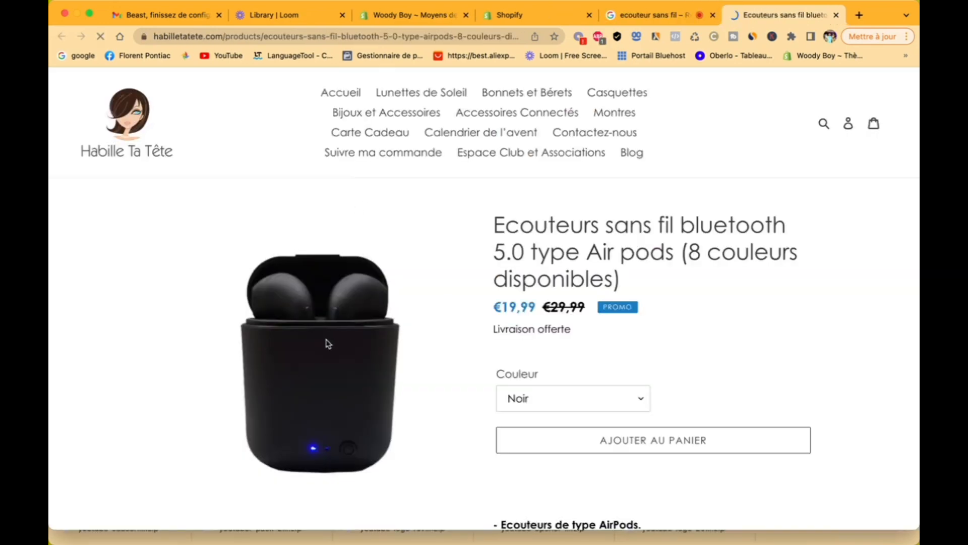
right_click(329, 343)
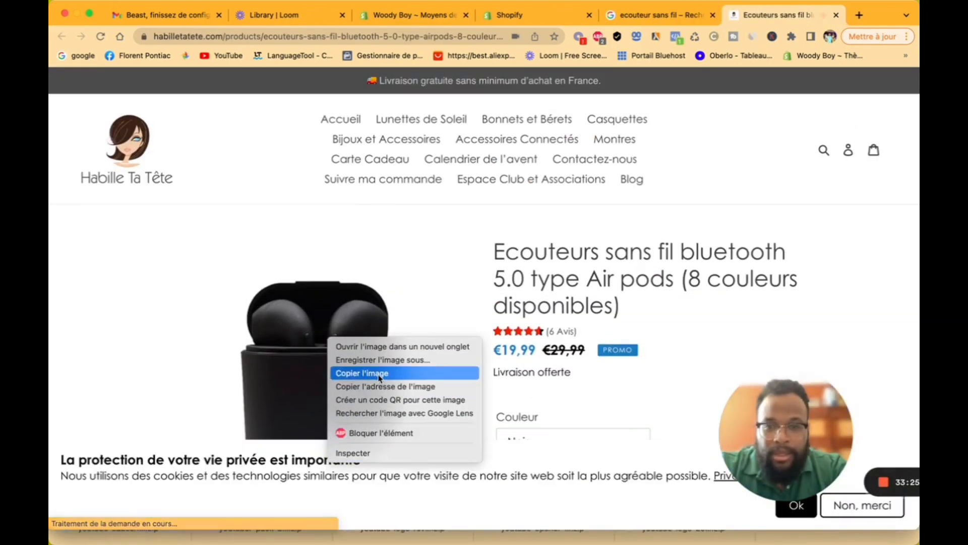
left_click(384, 367)
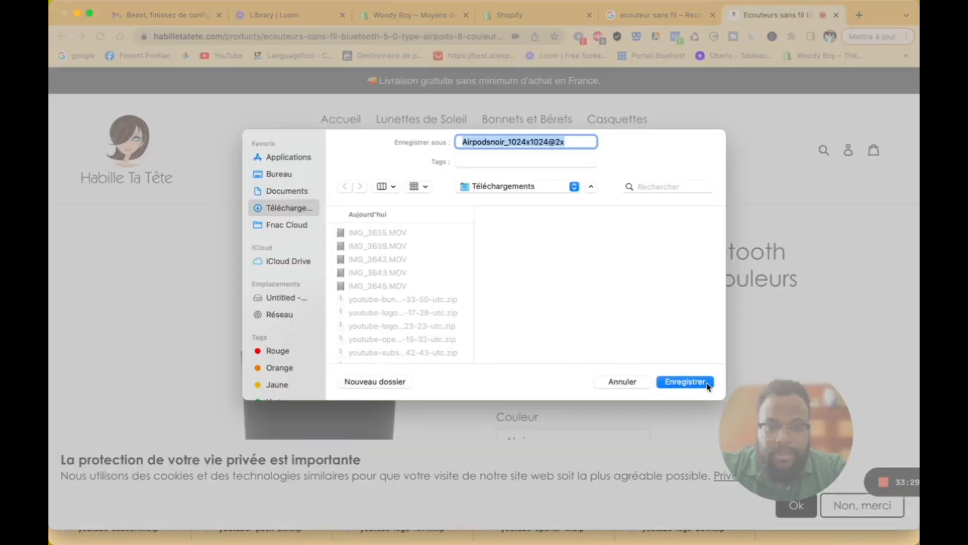
left_click(706, 383)
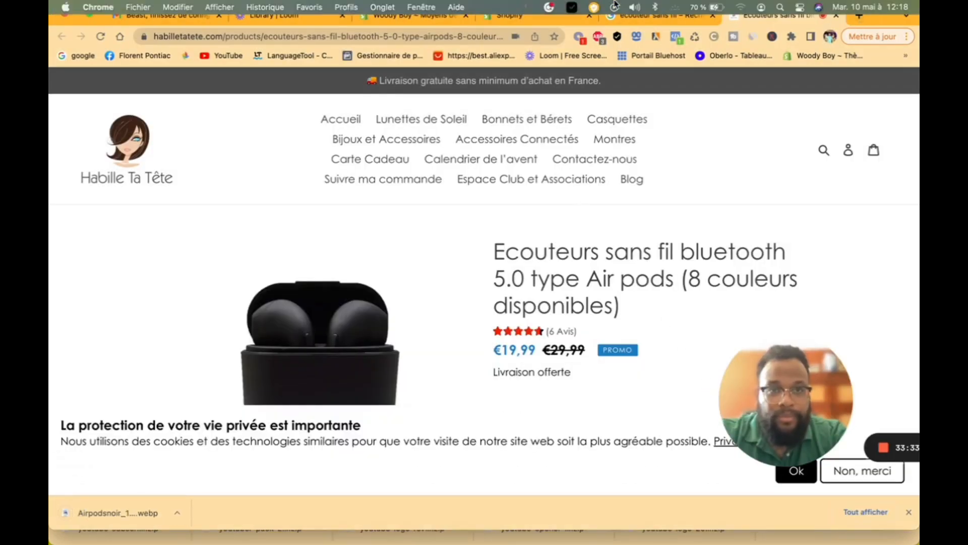
left_click(556, 21)
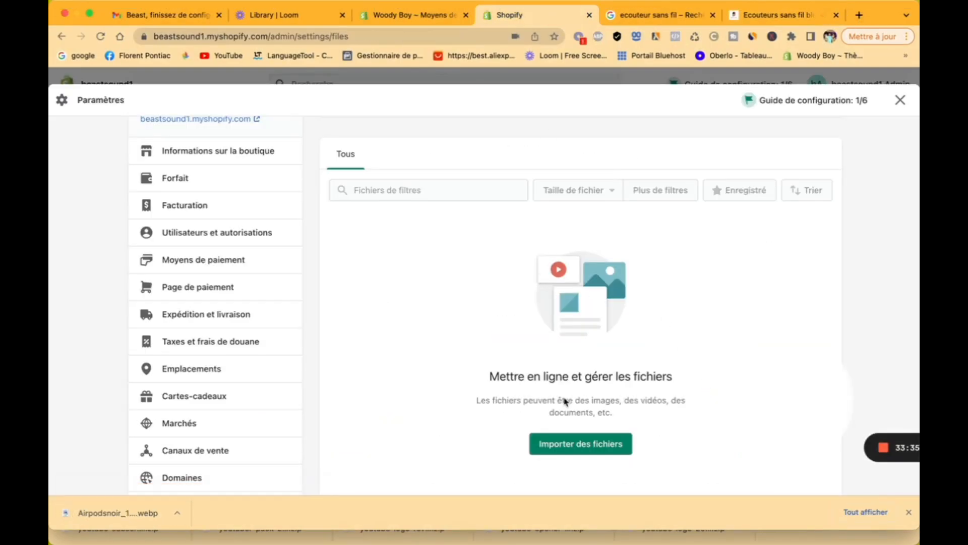
left_click(579, 446)
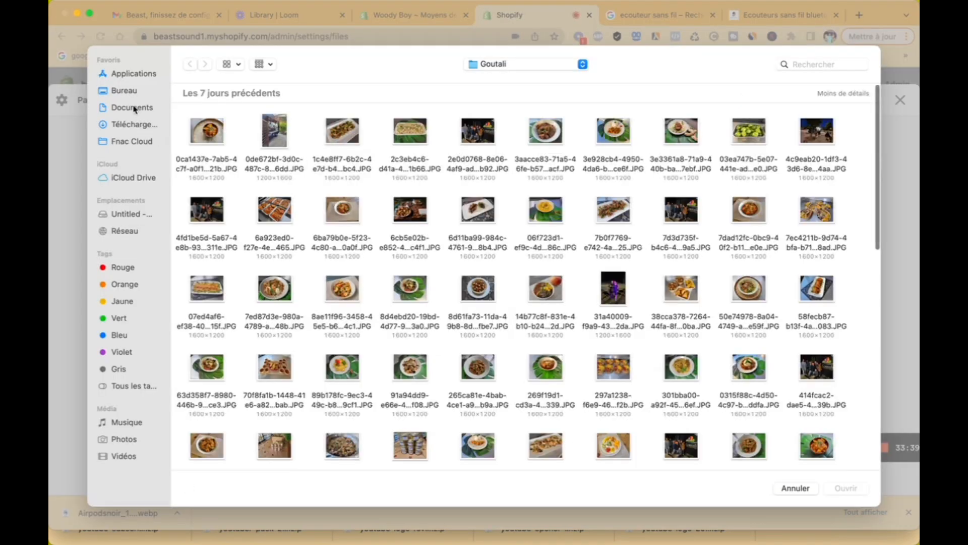
left_click(132, 107)
left_click(133, 125)
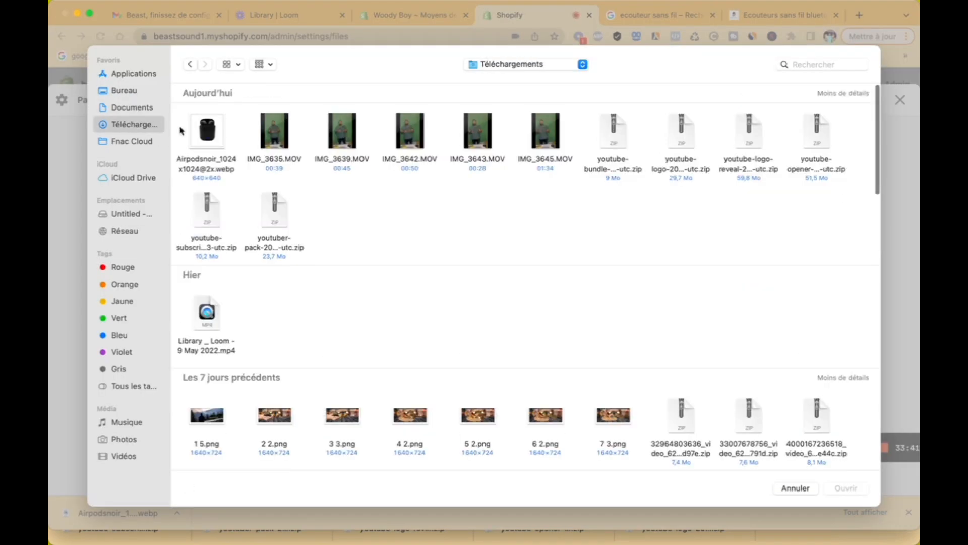
left_click(211, 137)
left_click(843, 489)
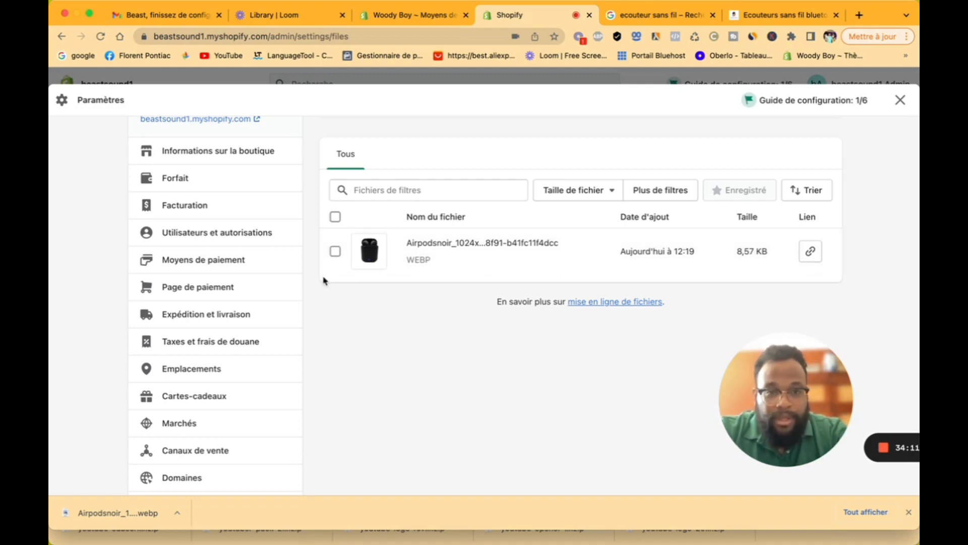
scroll(253, 374, "down", 4)
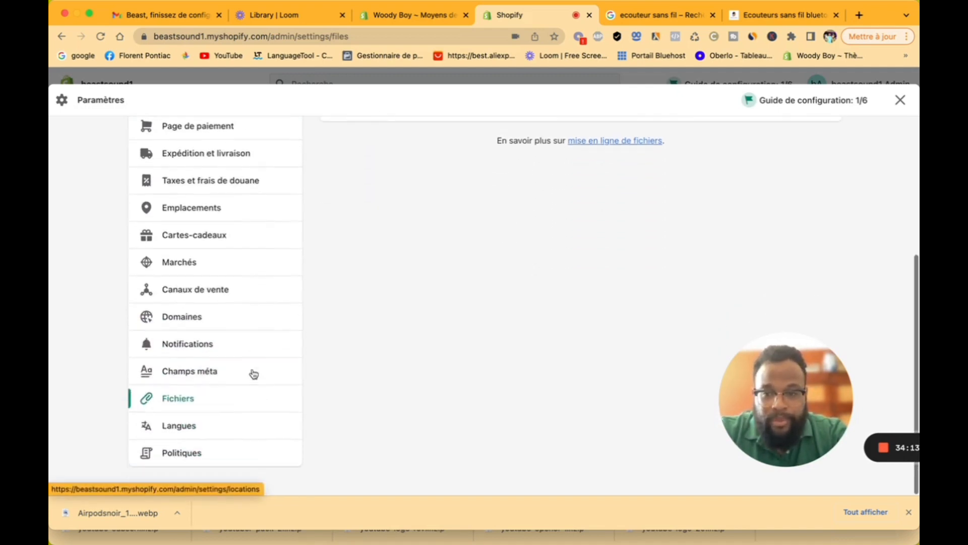
Step: Add Anglais (English) as a translated store language
left_click(235, 427)
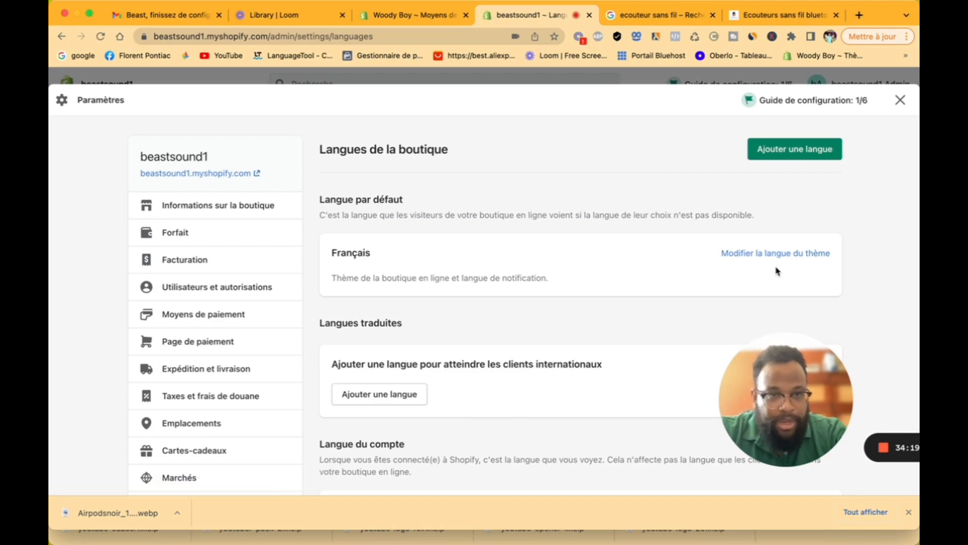
scroll(777, 270, "down", 5)
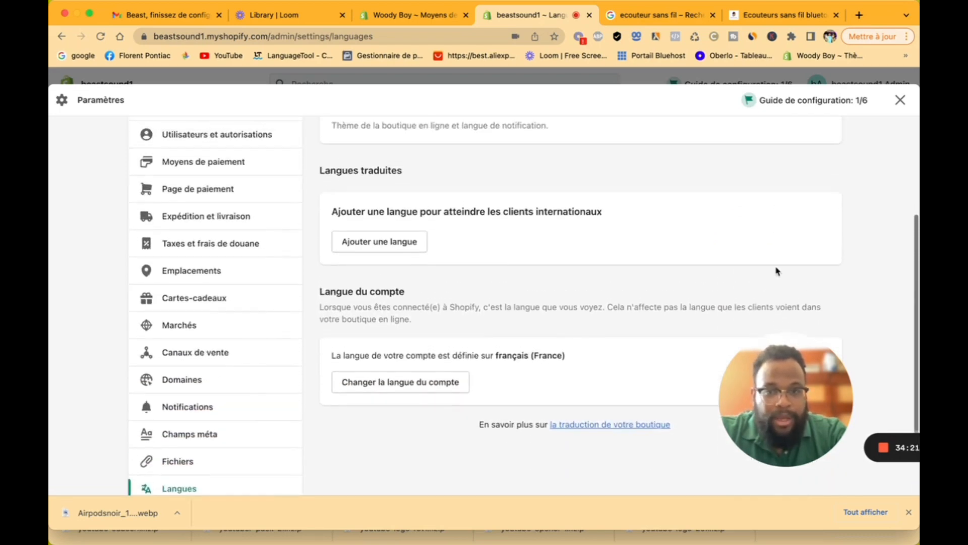
scroll(509, 249, "up", 2)
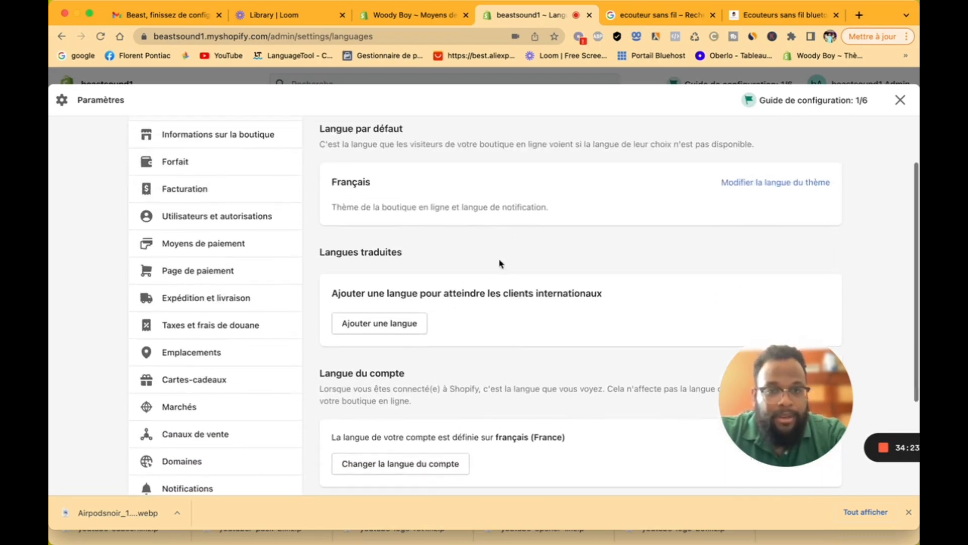
left_click(401, 325)
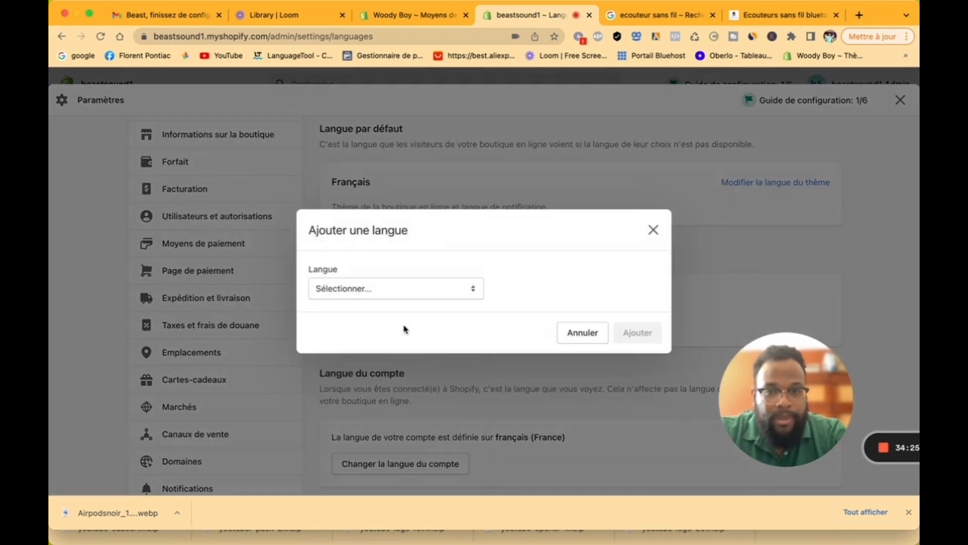
left_click(397, 293)
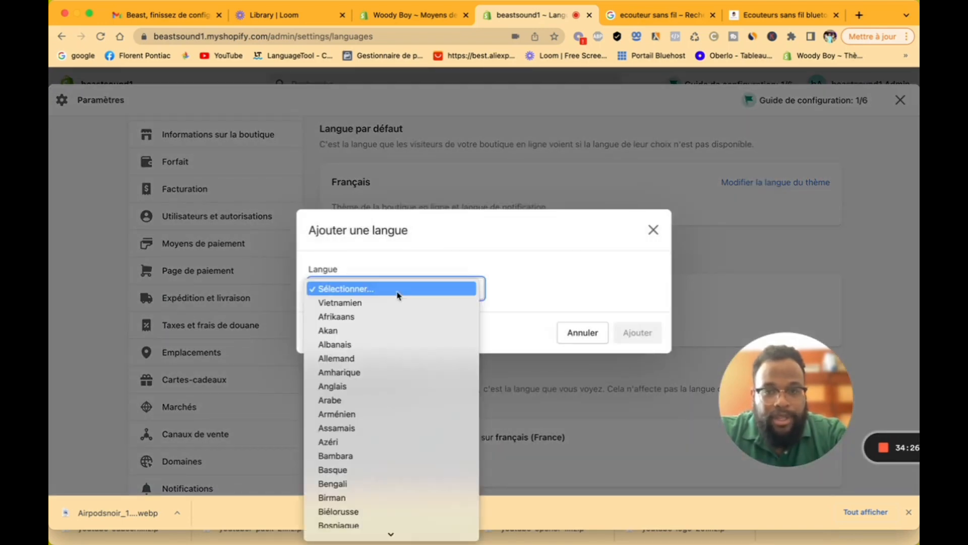
left_click(406, 386)
left_click(653, 340)
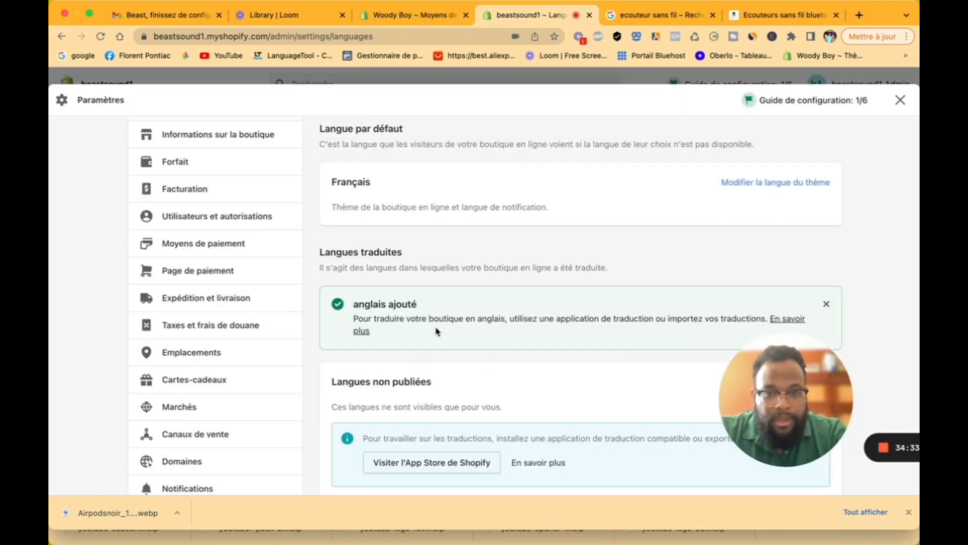
scroll(509, 329, "down", 2)
scroll(509, 329, "down", 3)
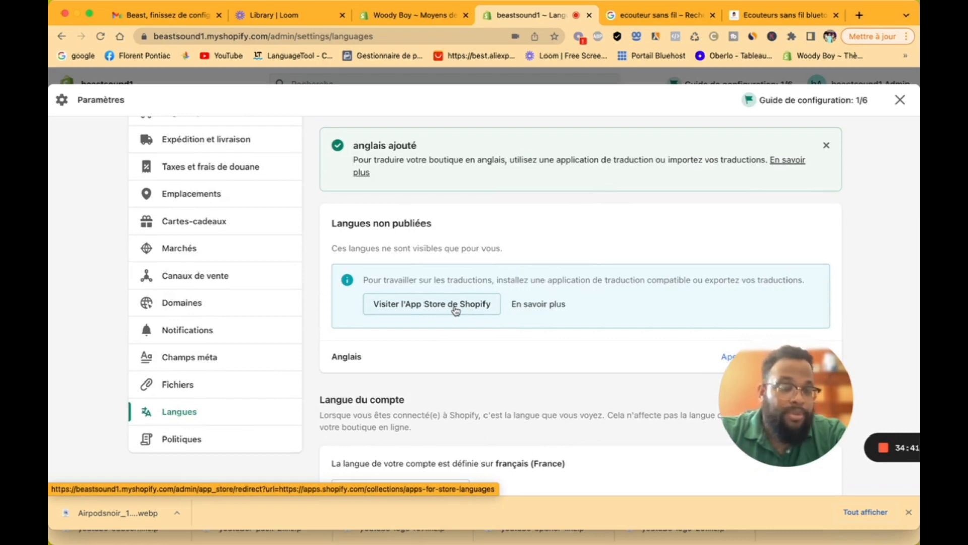
scroll(542, 363, "up", 5)
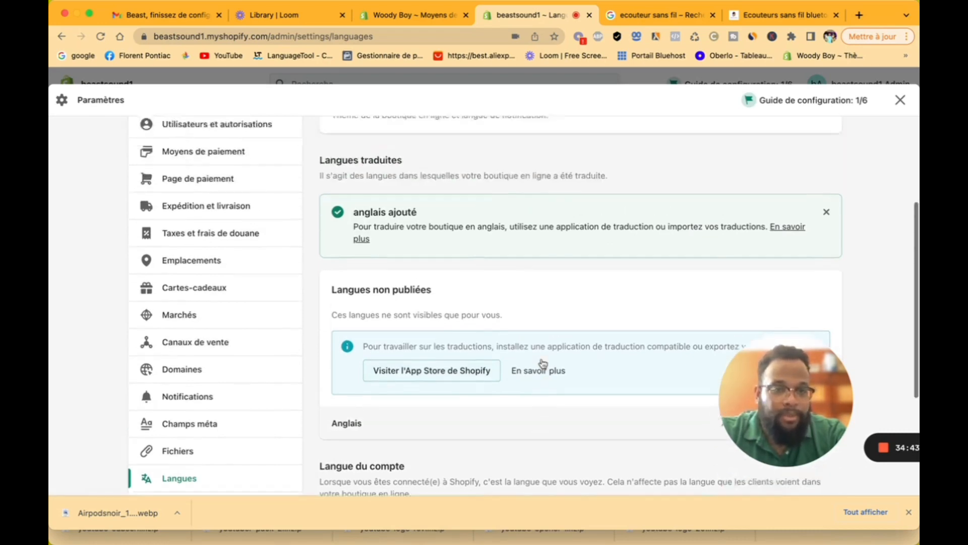
scroll(542, 363, "up", 1)
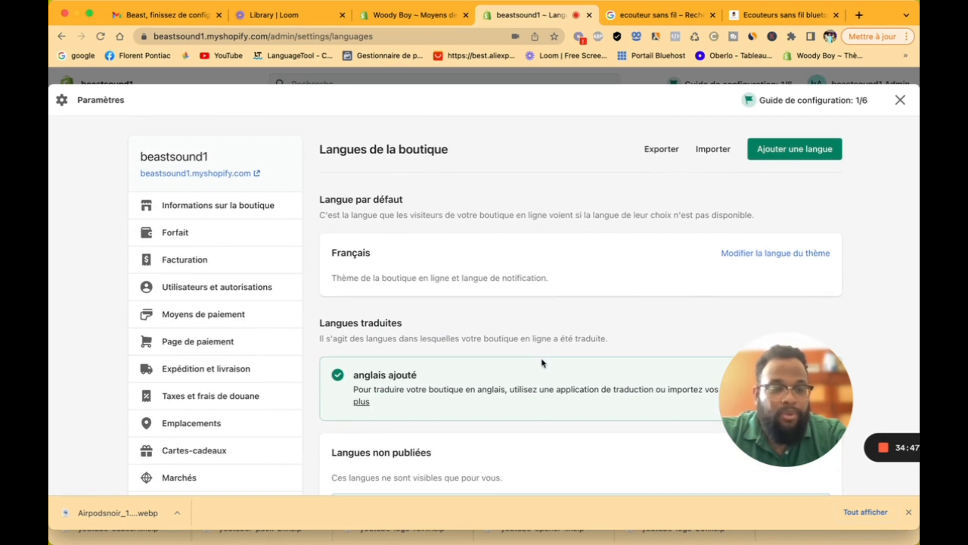
Step: Review the theme's French language texts, then go back to the store settings
left_click(806, 262)
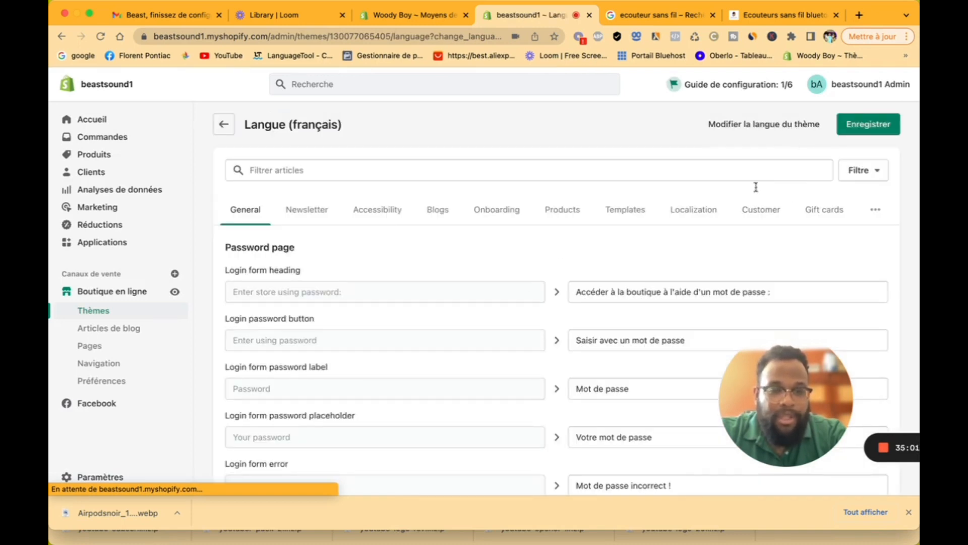
scroll(634, 313, "down", 10)
scroll(634, 312, "up", 10)
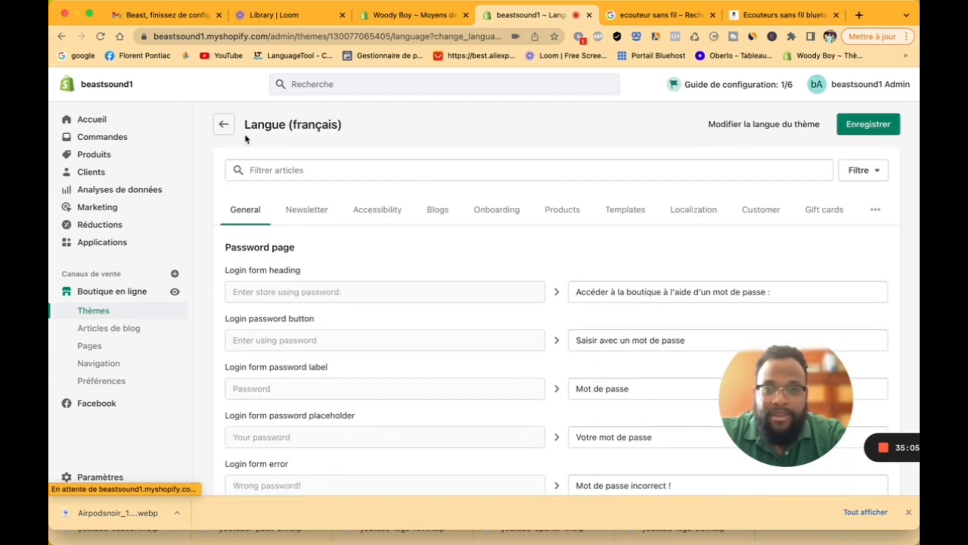
left_click(222, 124)
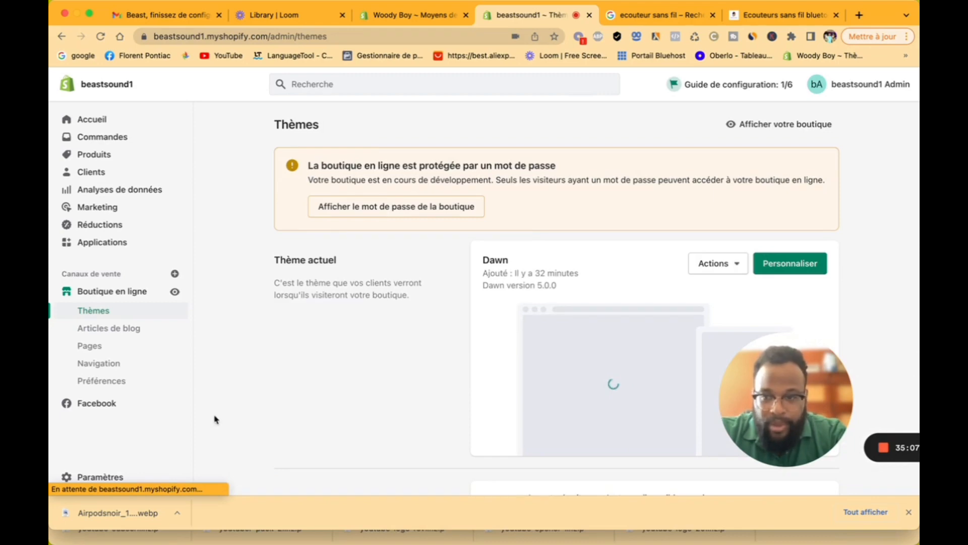
left_click(106, 477)
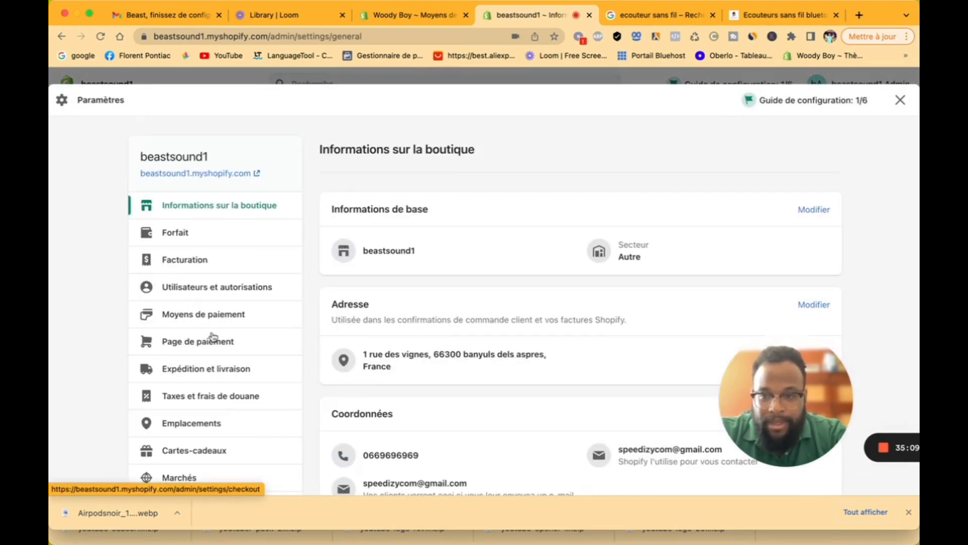
Step: Open the Politiques settings and scroll through the empty policy editors
scroll(214, 339, "down", 6)
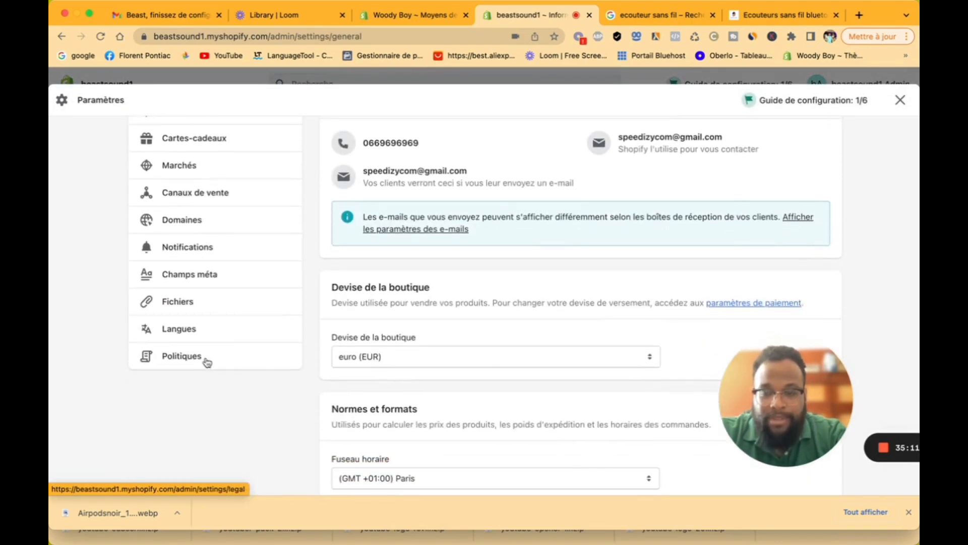
left_click(206, 361)
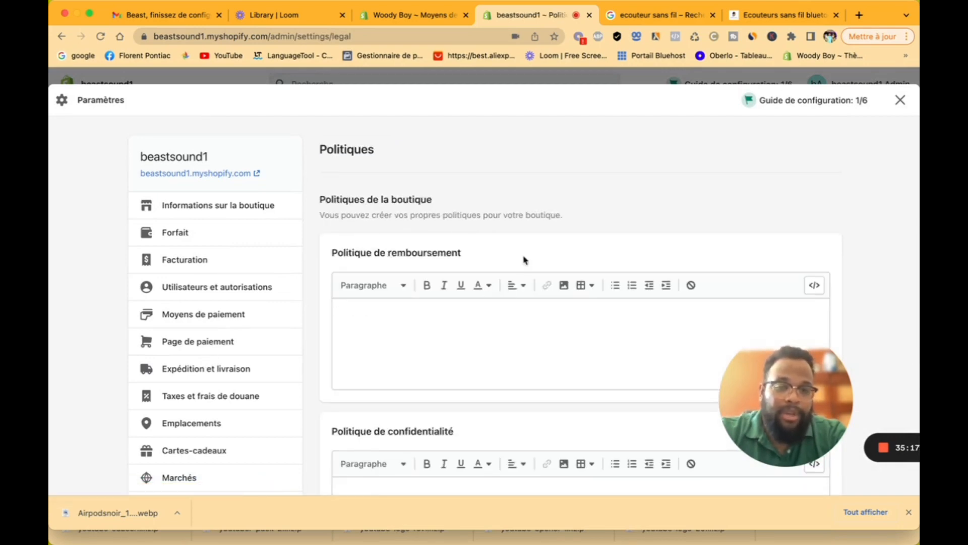
scroll(524, 260, "down", 5)
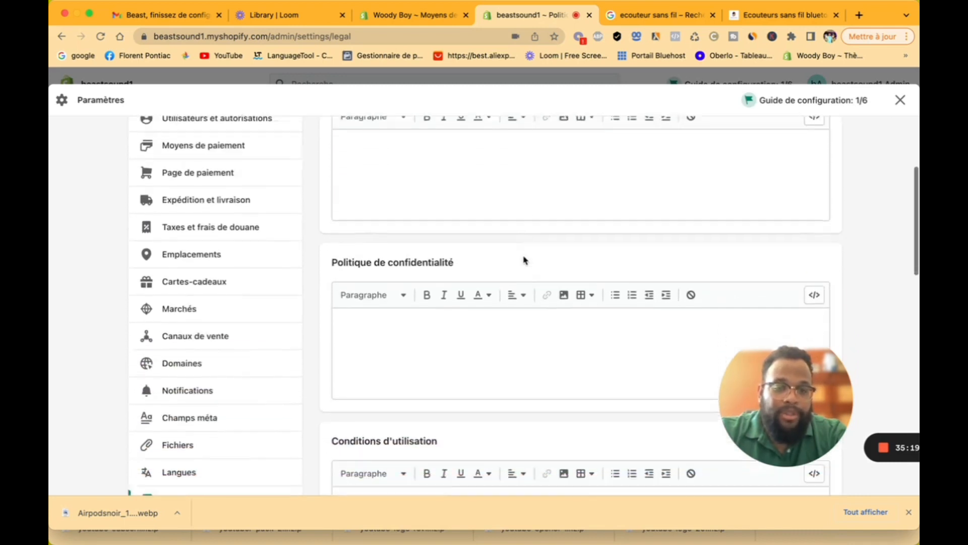
scroll(524, 260, "down", 10)
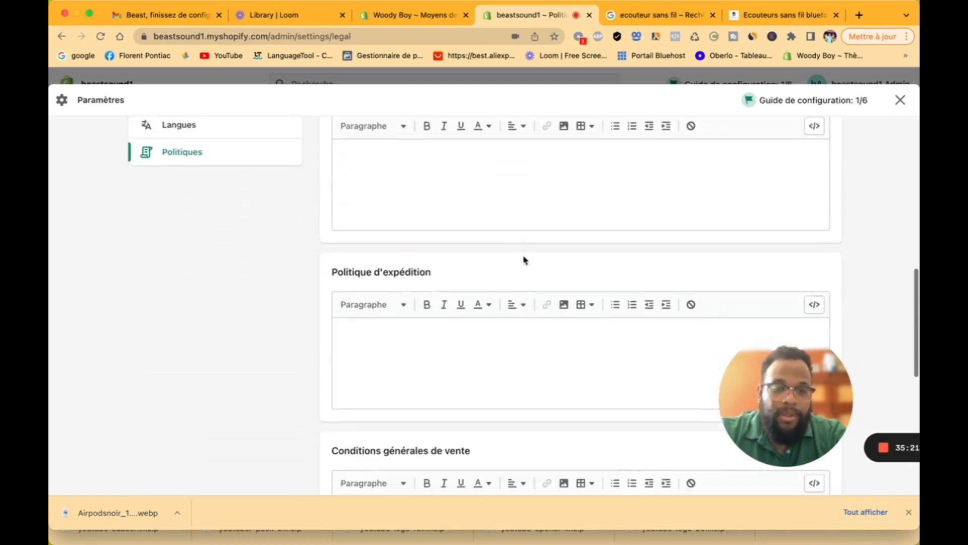
scroll(525, 260, "down", 6)
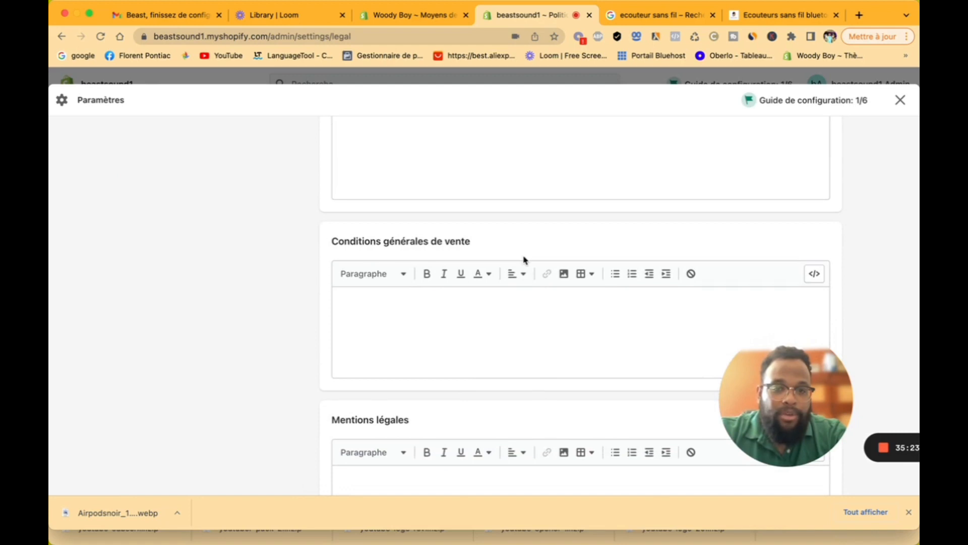
scroll(524, 260, "up", 4)
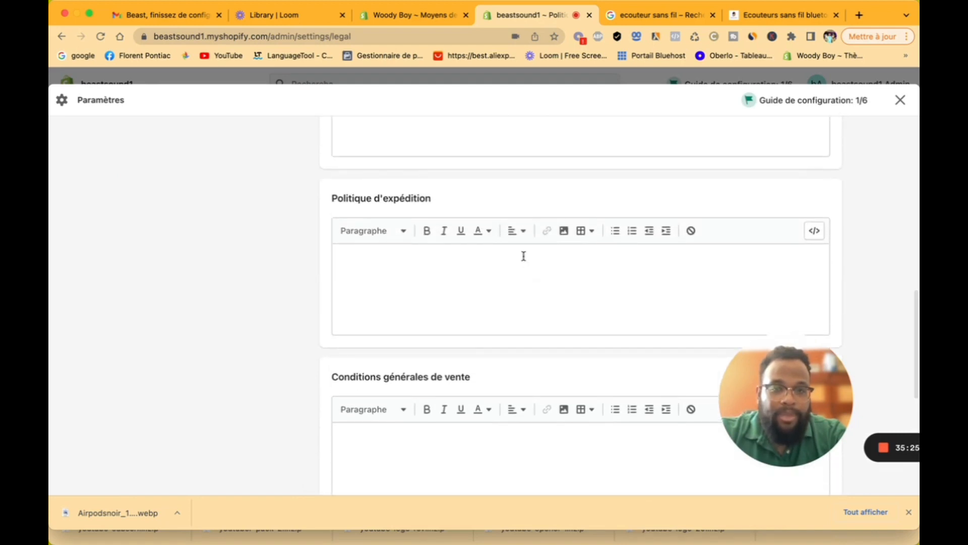
scroll(523, 256, "down", 1)
scroll(524, 256, "down", 2)
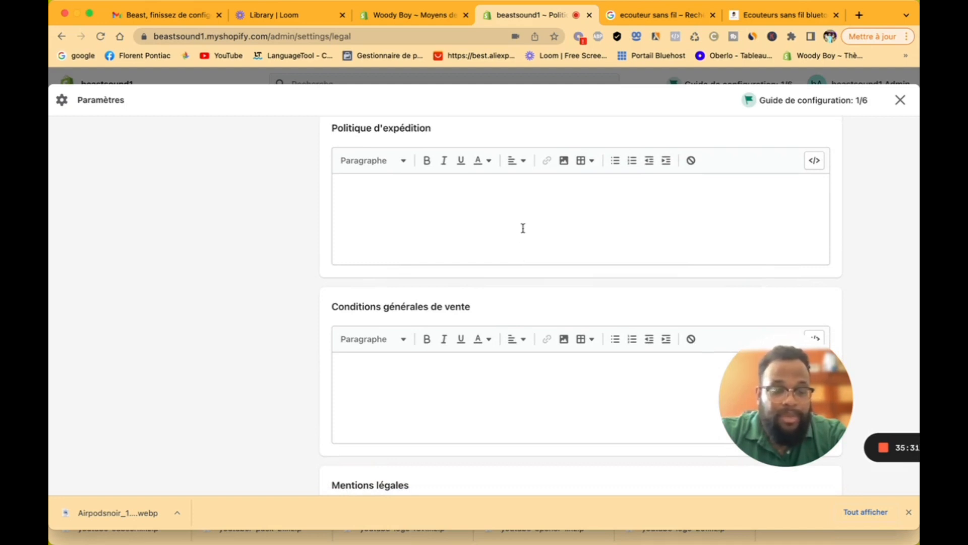
Step: Click into the Politique d'expédition and Mentions légales fields, leaving them empty
left_click(523, 228)
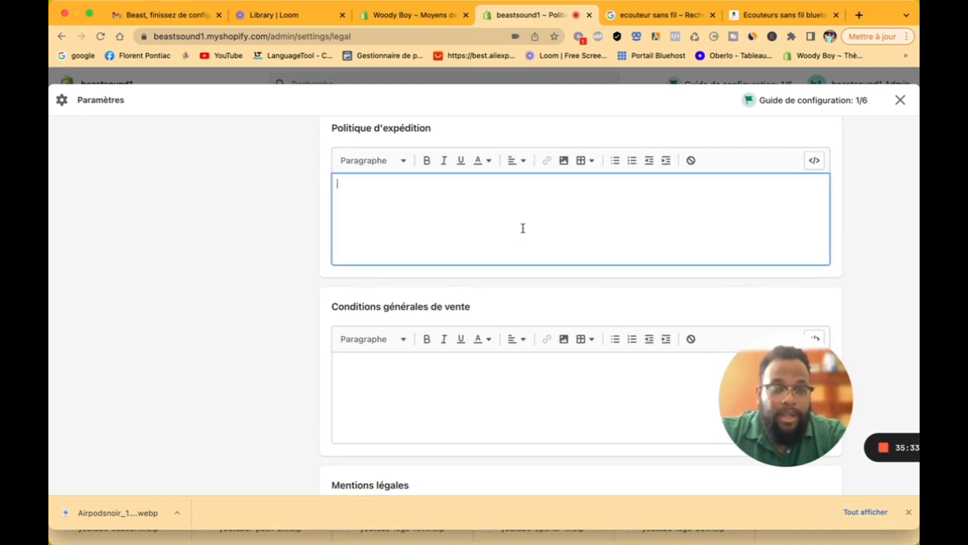
scroll(523, 228, "down", 7)
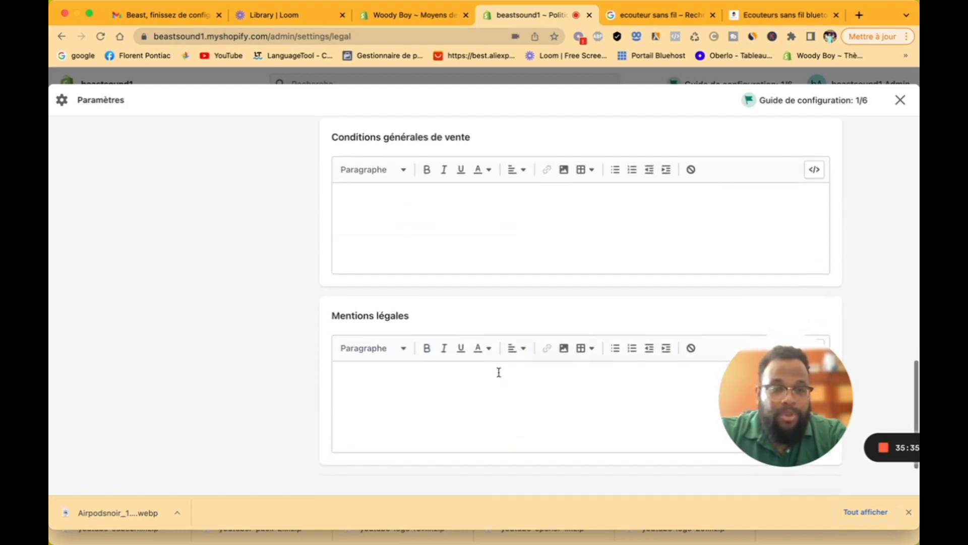
left_click(497, 385)
scroll(497, 385, "up", 10)
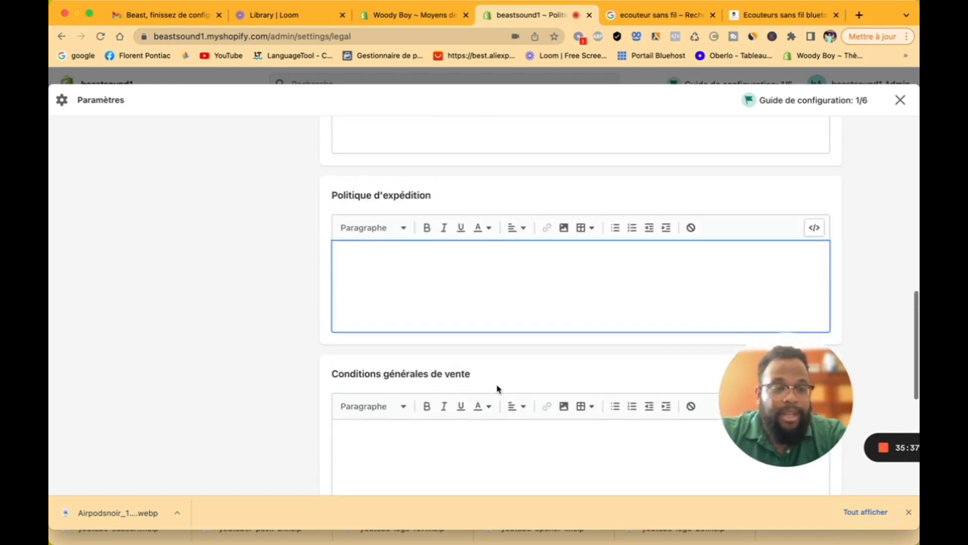
scroll(497, 388, "up", 9)
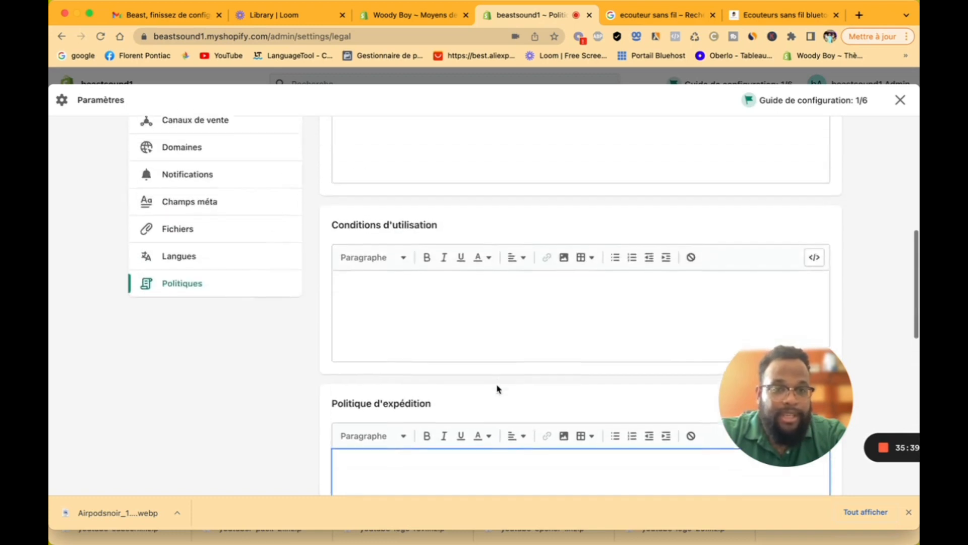
scroll(490, 301, "up", 15)
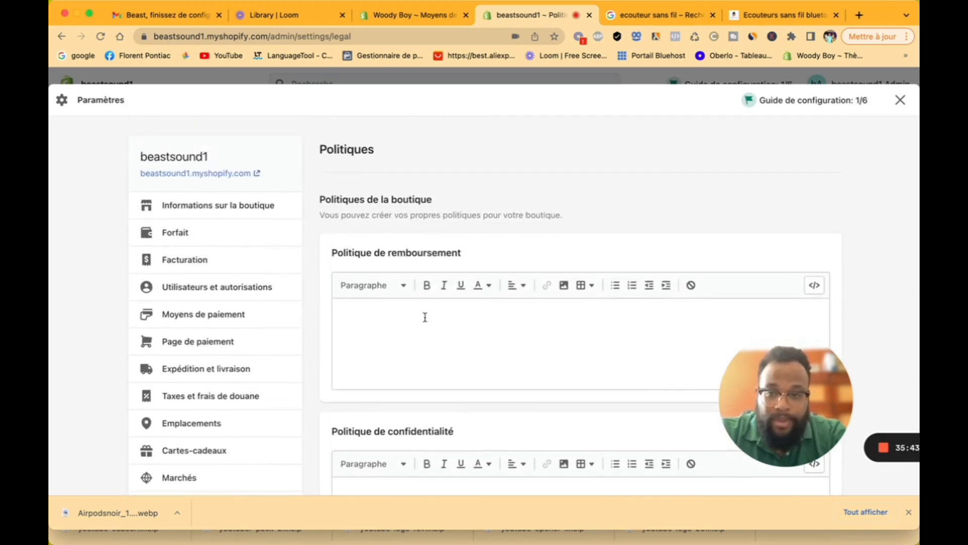
scroll(268, 387, "down", 7)
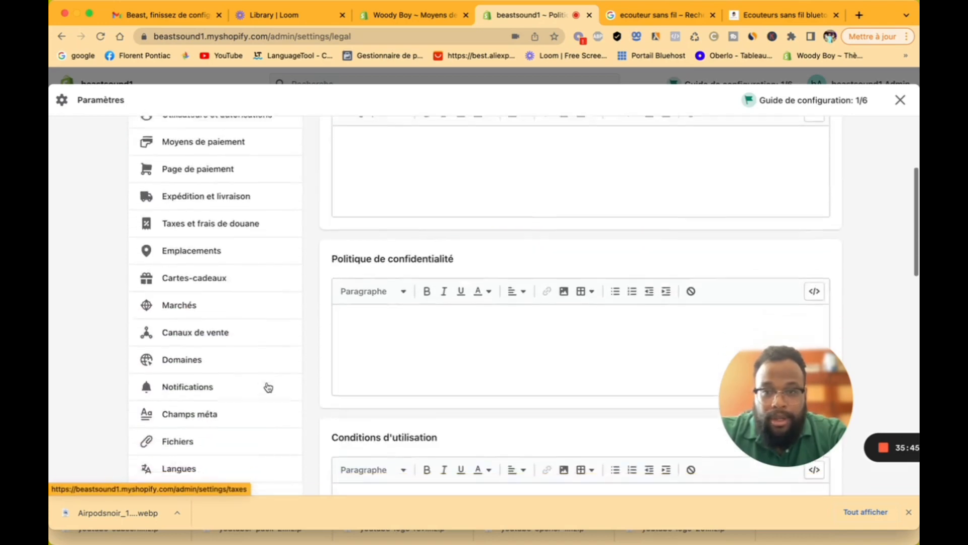
scroll(266, 388, "down", 6)
scroll(212, 344, "up", 8)
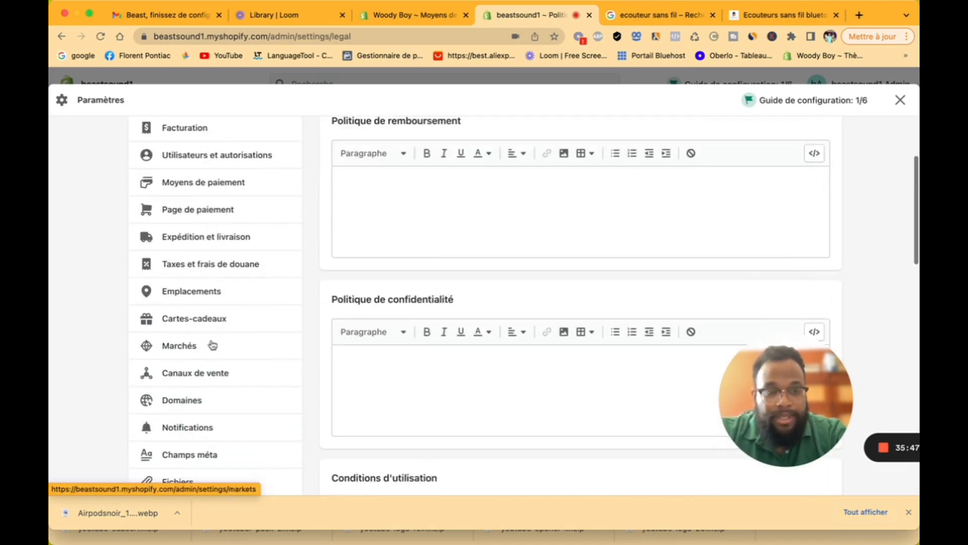
Step: Close Paramètres and view the Accueil page with its add-first-product setup guide
left_click(900, 101)
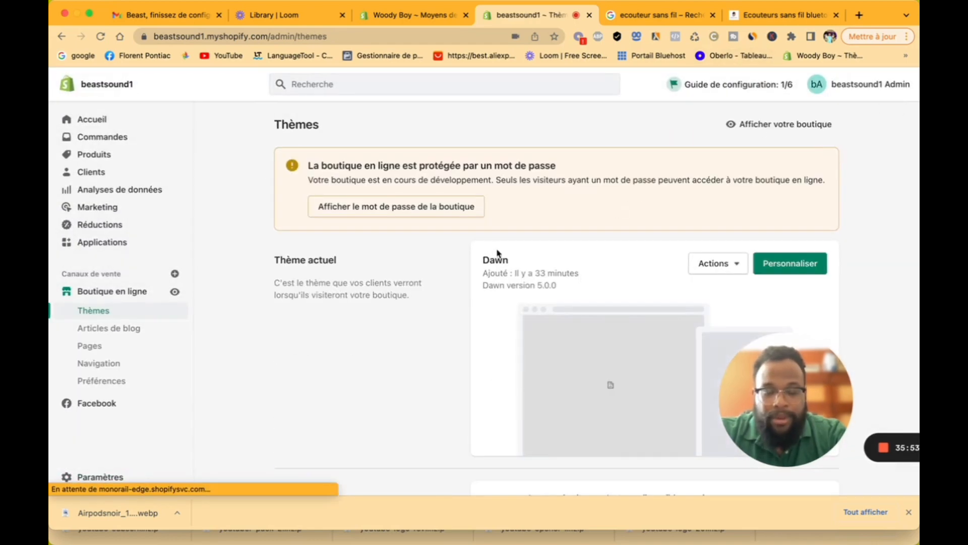
left_click(112, 128)
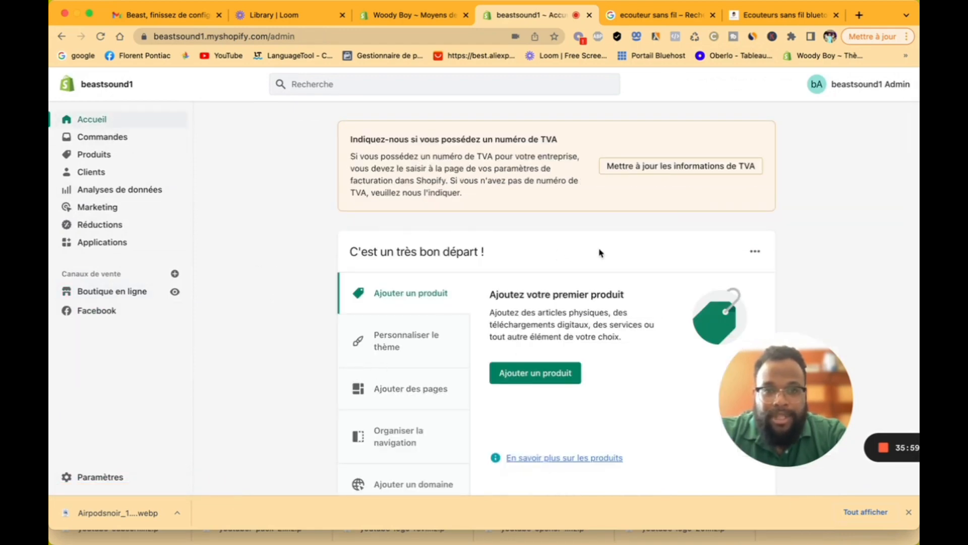
scroll(600, 252, "down", 3)
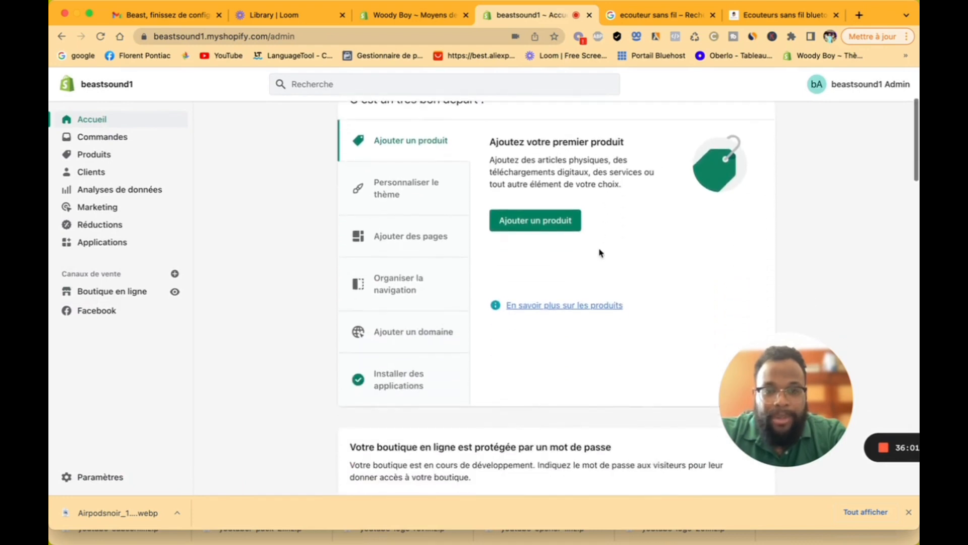
scroll(600, 253, "up", 3)
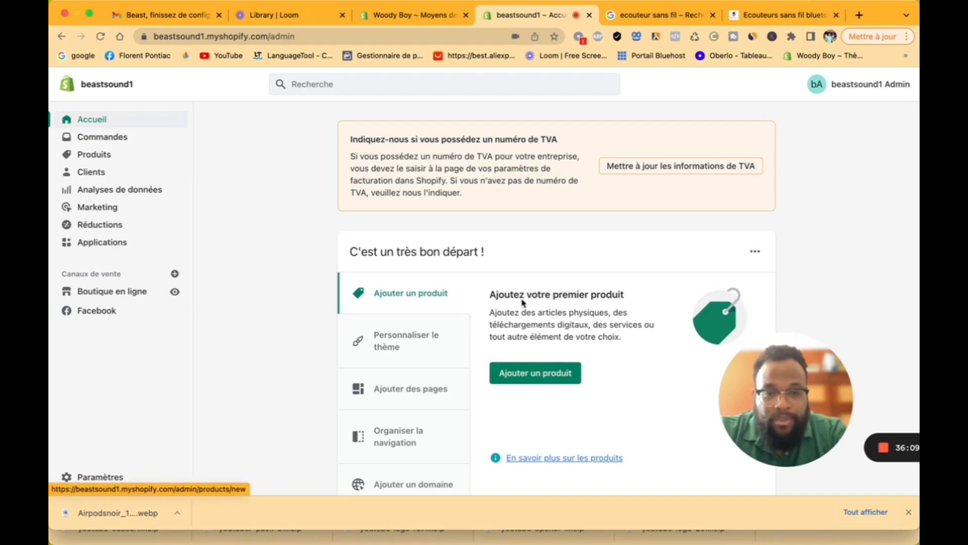
scroll(523, 303, "down", 2)
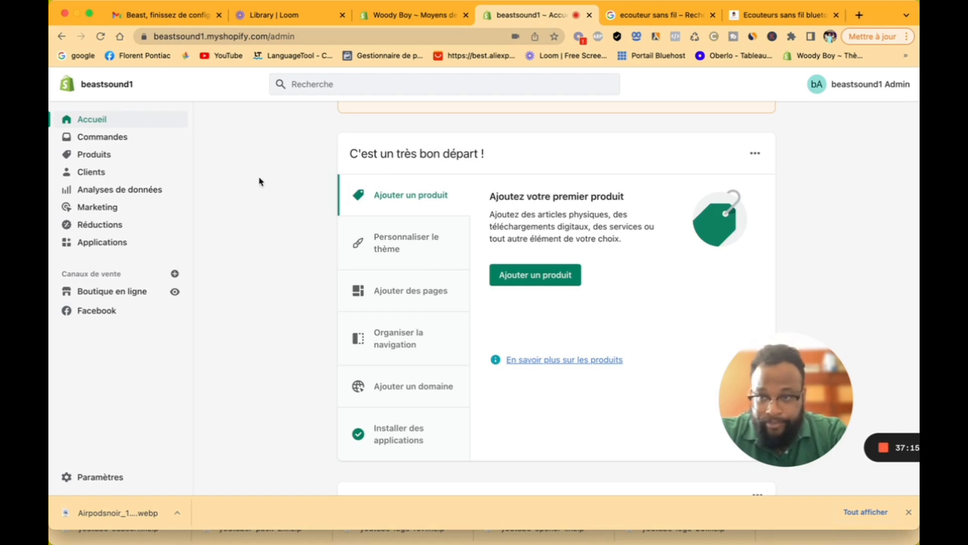
Step: Look through orders, abandoned carts and draft orders, then open the empty Produits page
left_click(142, 144)
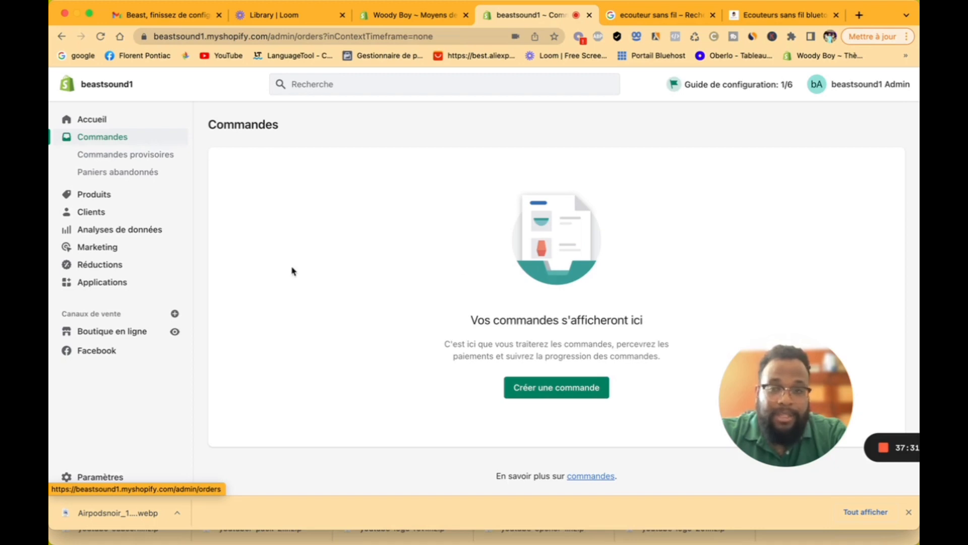
left_click(129, 174)
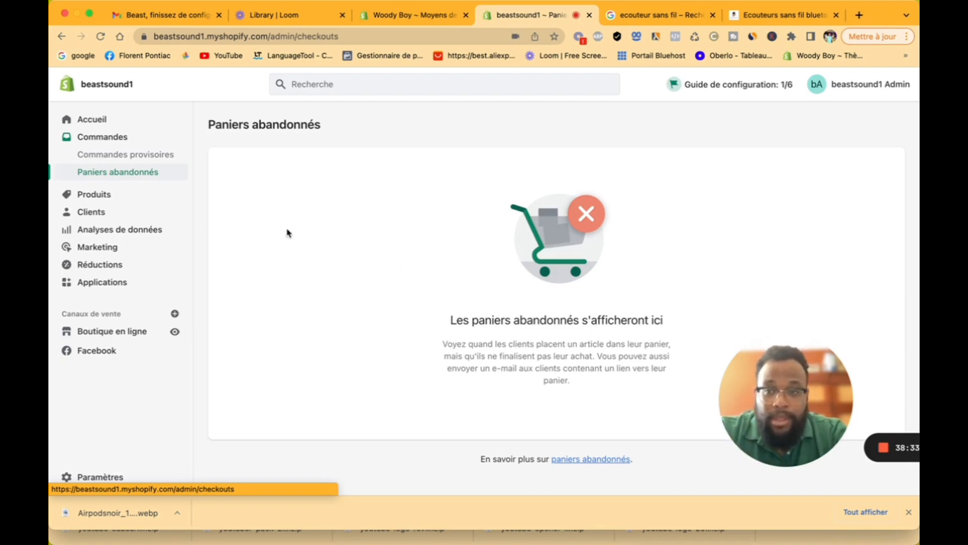
left_click(132, 159)
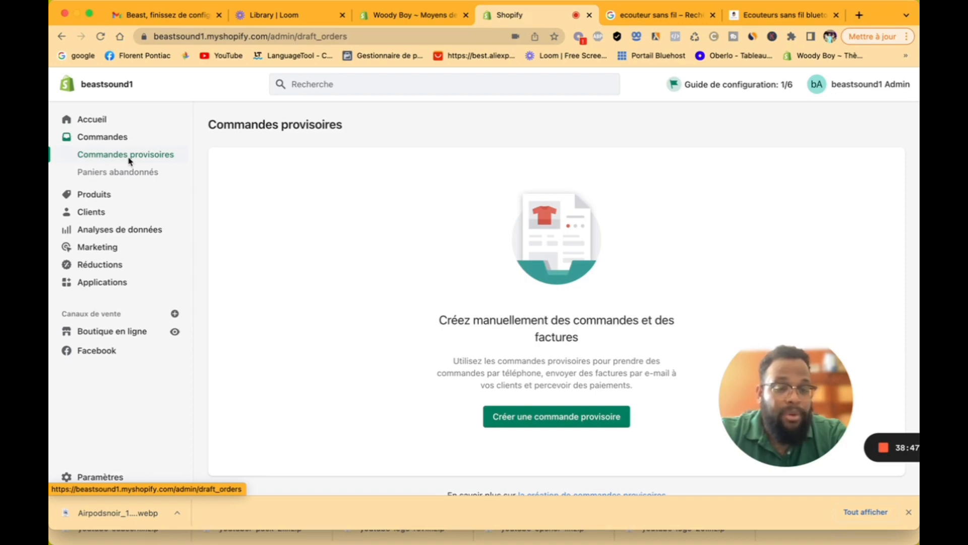
left_click(121, 195)
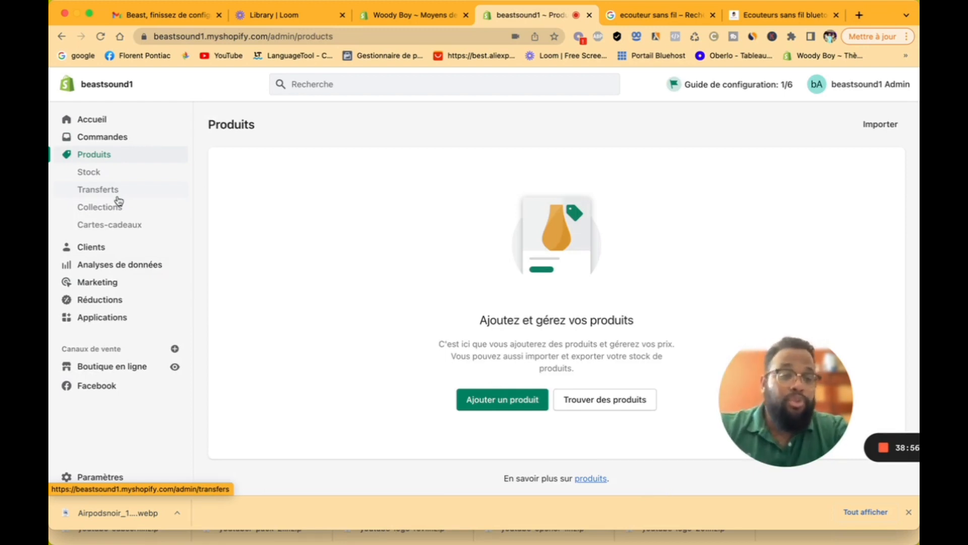
Step: Create a new product titled 'Ecouteur beast mood', replacing the earlier 'sans fil new generation' wording
left_click(490, 407)
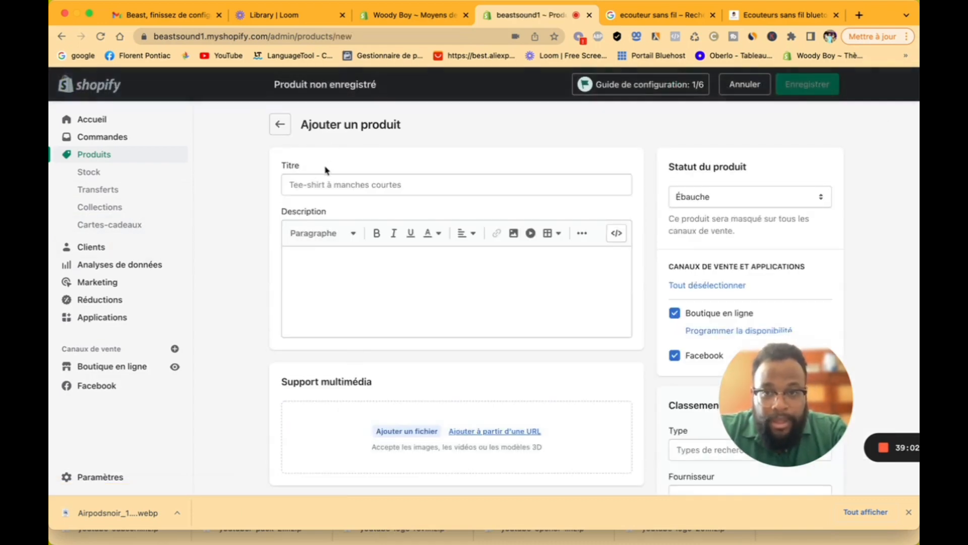
left_click(326, 181)
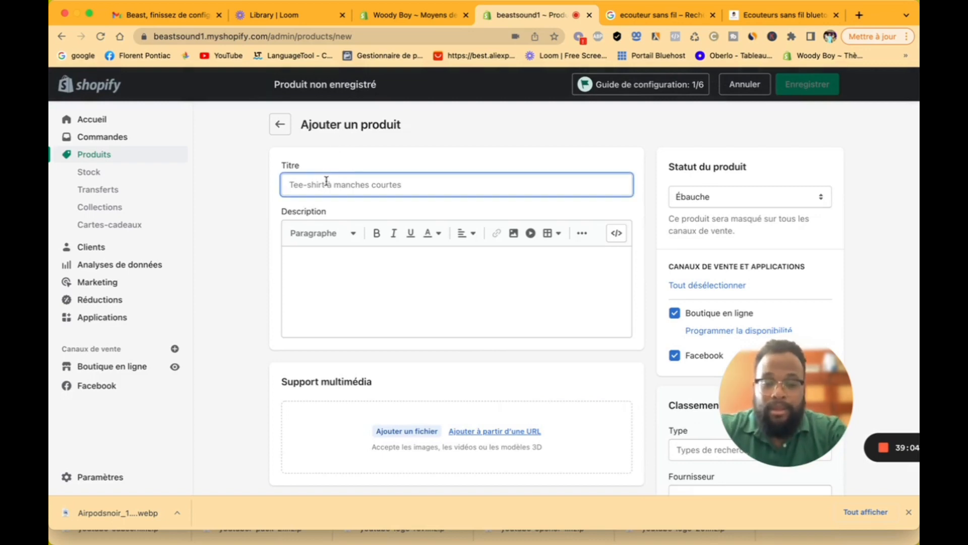
type("Ecouteu")
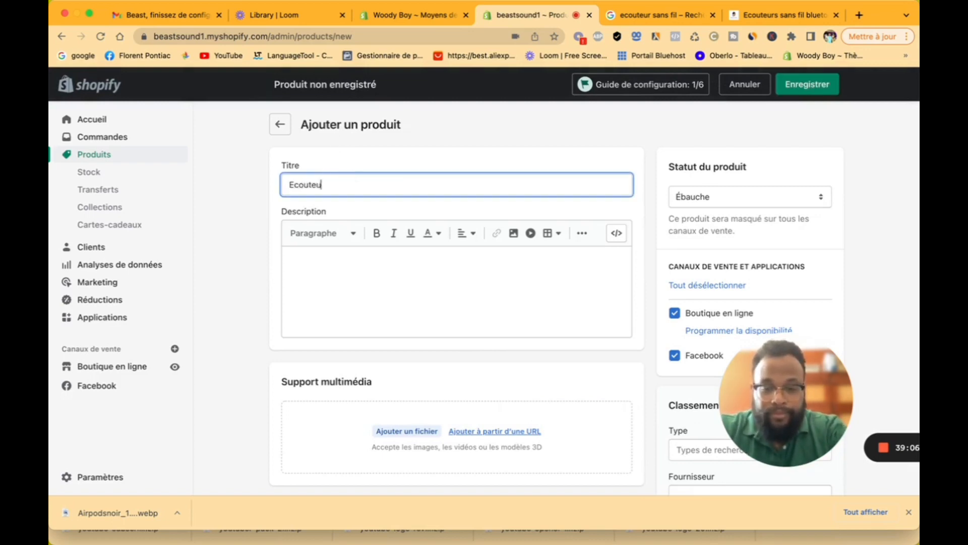
type("r sans Fil")
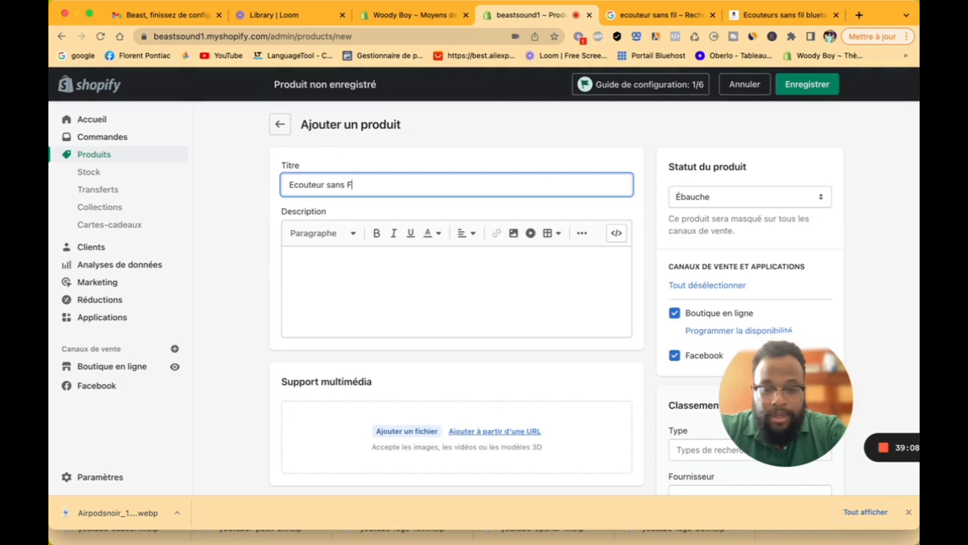
key("BackSpace")
key("BackSpace")
key("BackSpace")
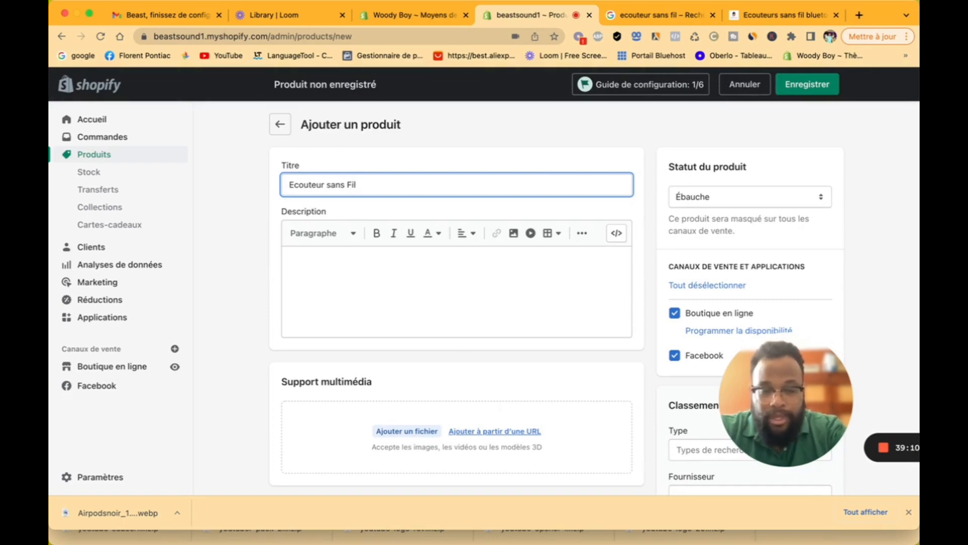
key("BackSpace")
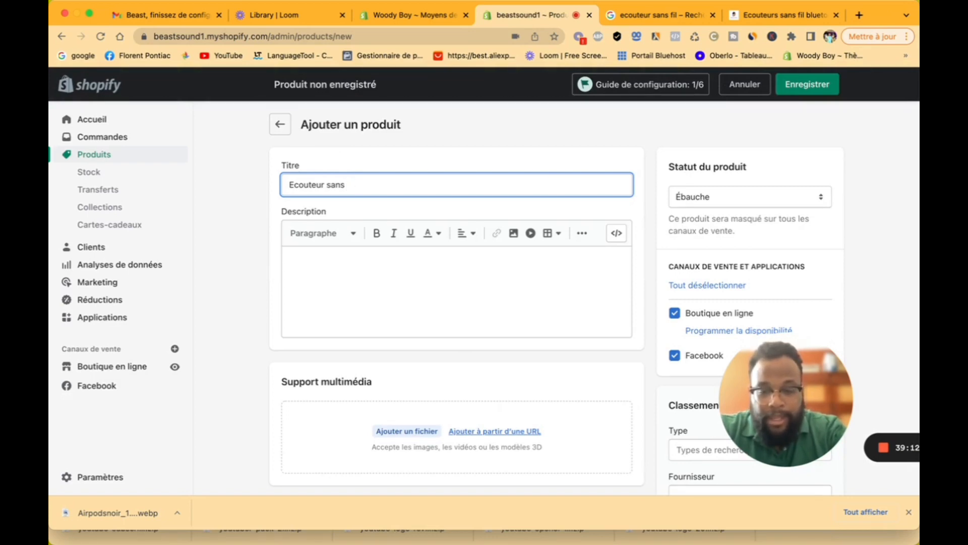
type("fil new g")
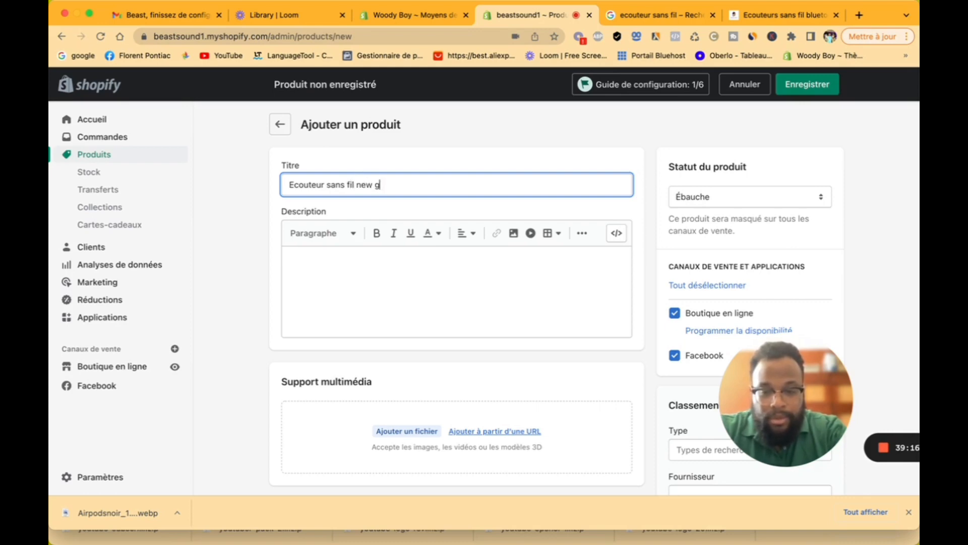
type("eneration")
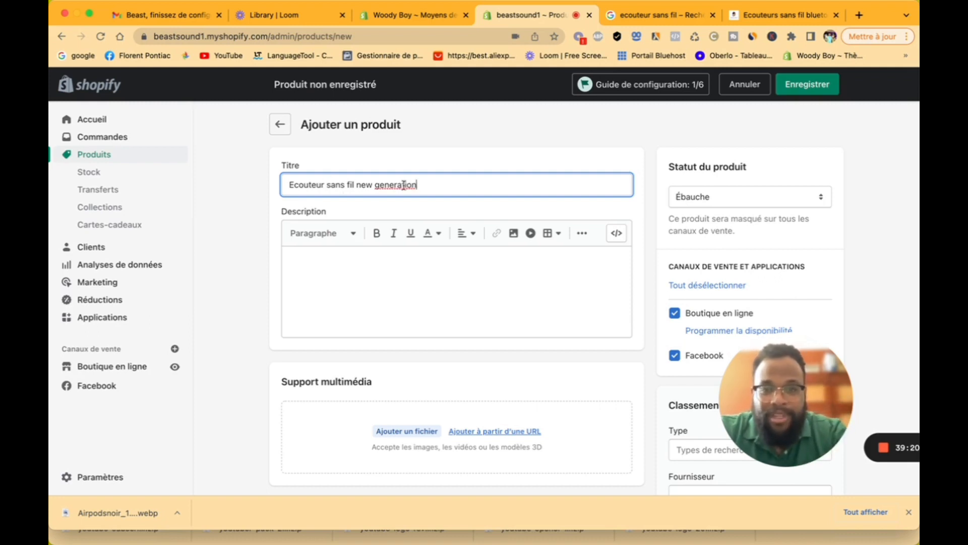
left_click_drag(432, 186, 328, 183)
type("beas")
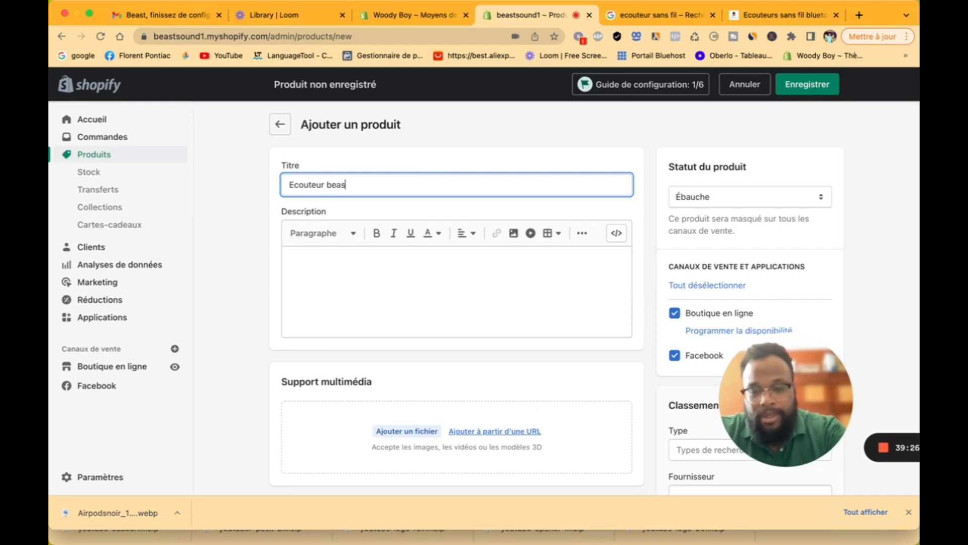
type("t mood")
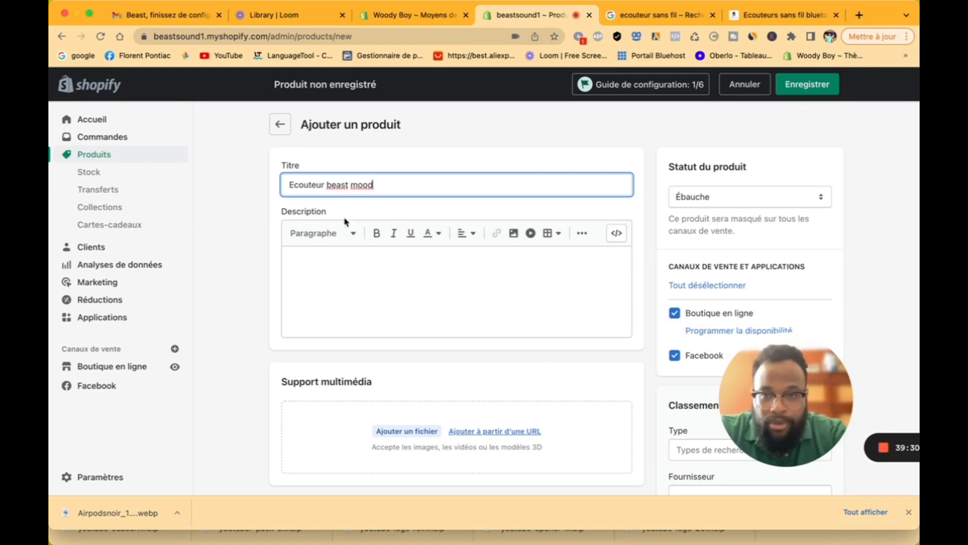
Step: Write 'Ecouteur sans fil' in the description and format it as a Titre 2 heading
left_click(328, 271)
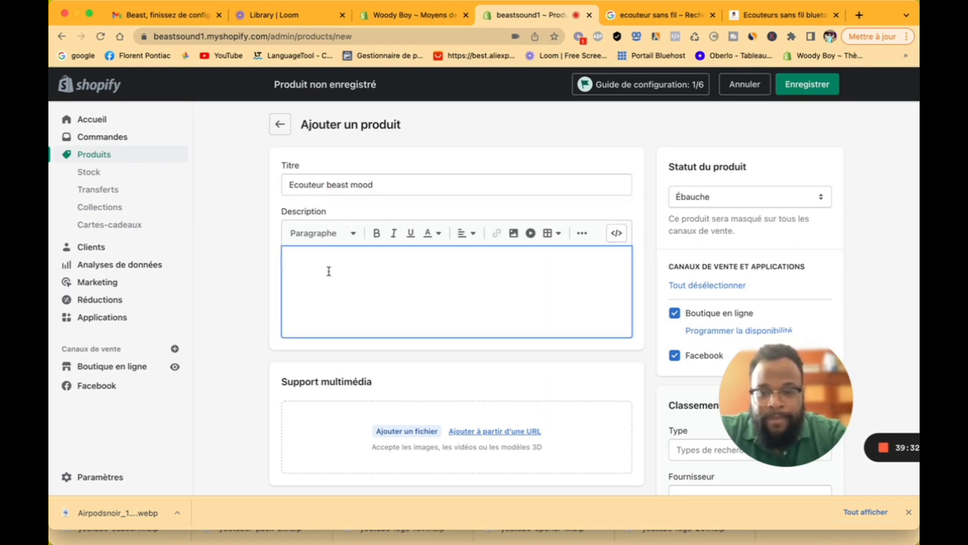
type("E")
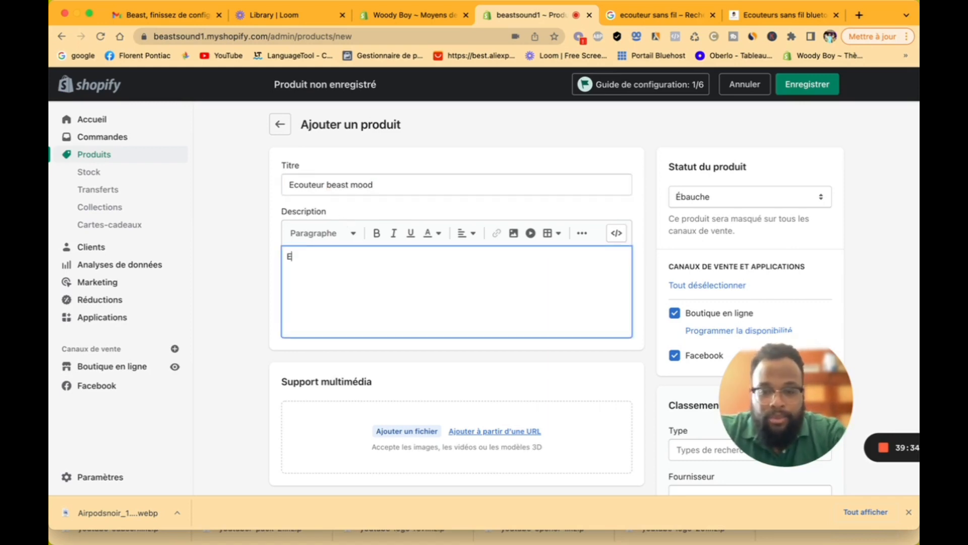
type("coute")
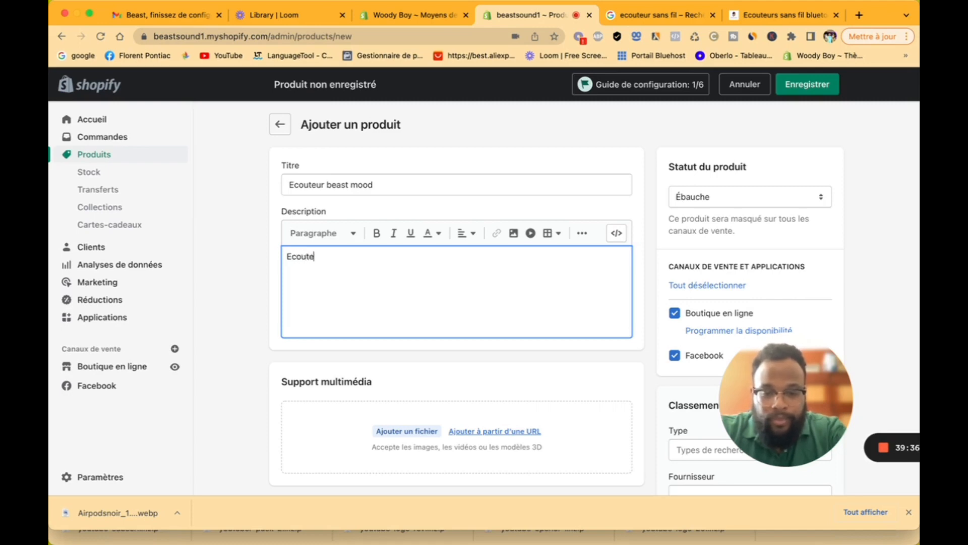
type("ur sans fil")
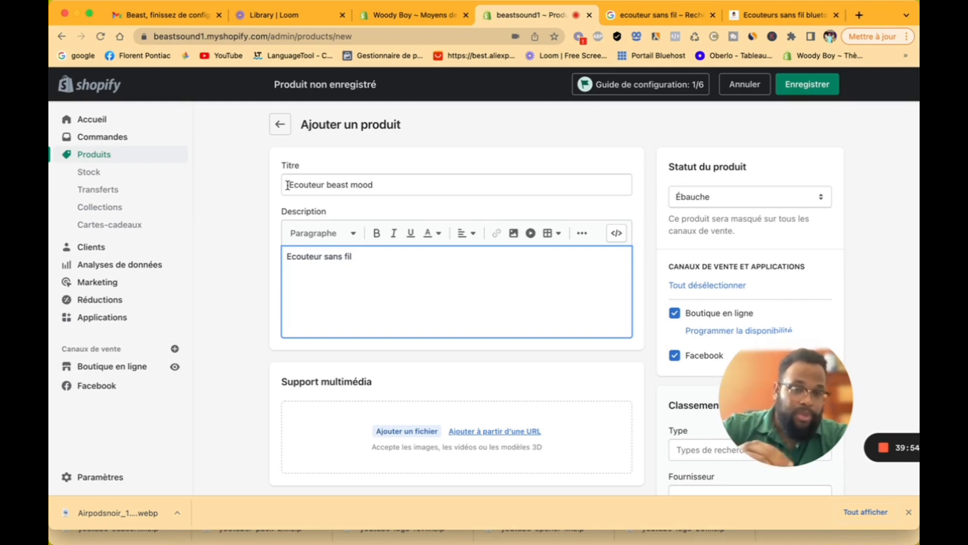
left_click_drag(363, 257, 286, 254)
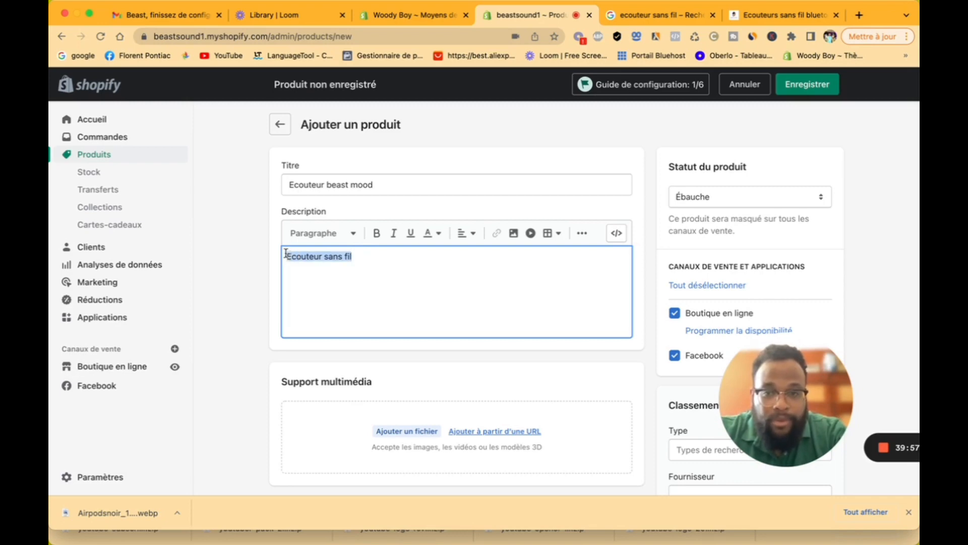
left_click(323, 233)
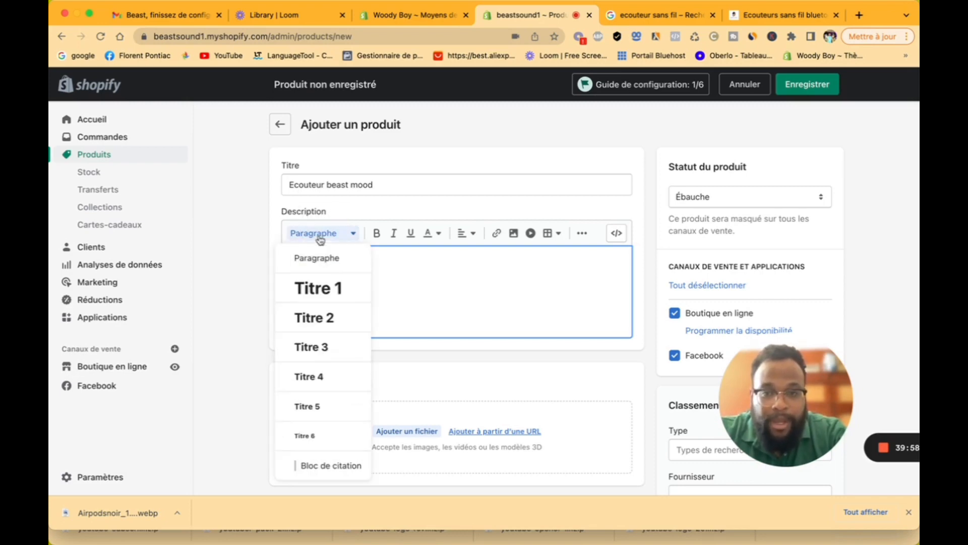
left_click(324, 316)
left_click(341, 241)
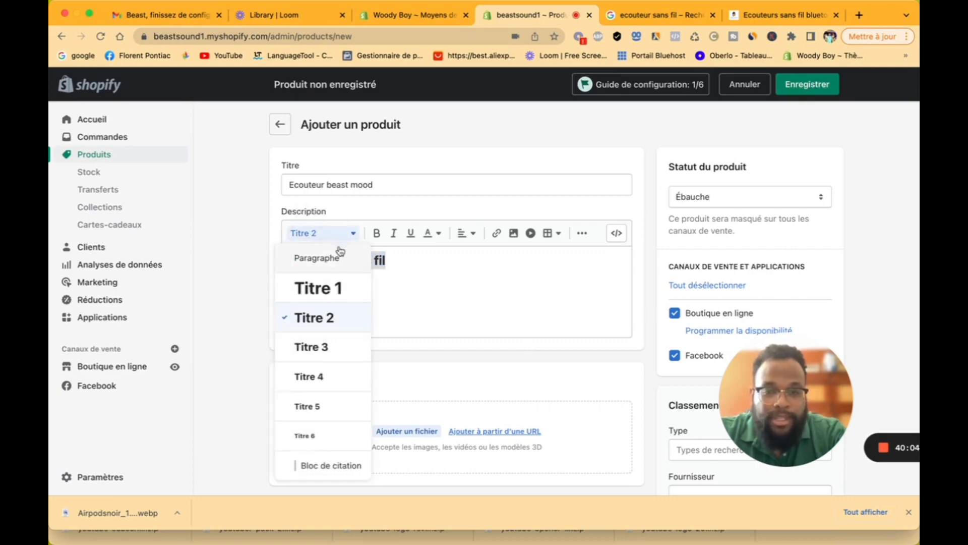
left_click(411, 301)
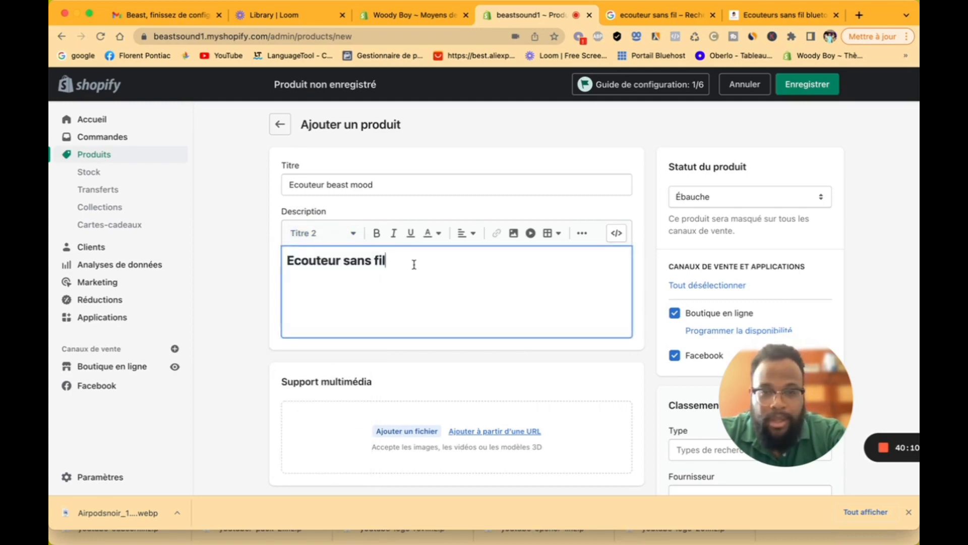
Step: Add the line 'Résiste à la transpiration' below the heading, correcting its spelling
key("Return")
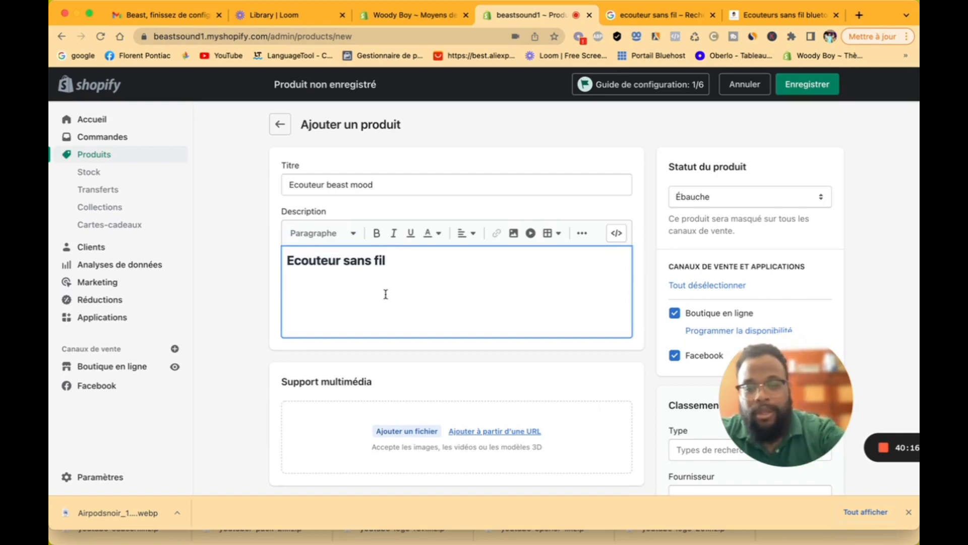
type("R")
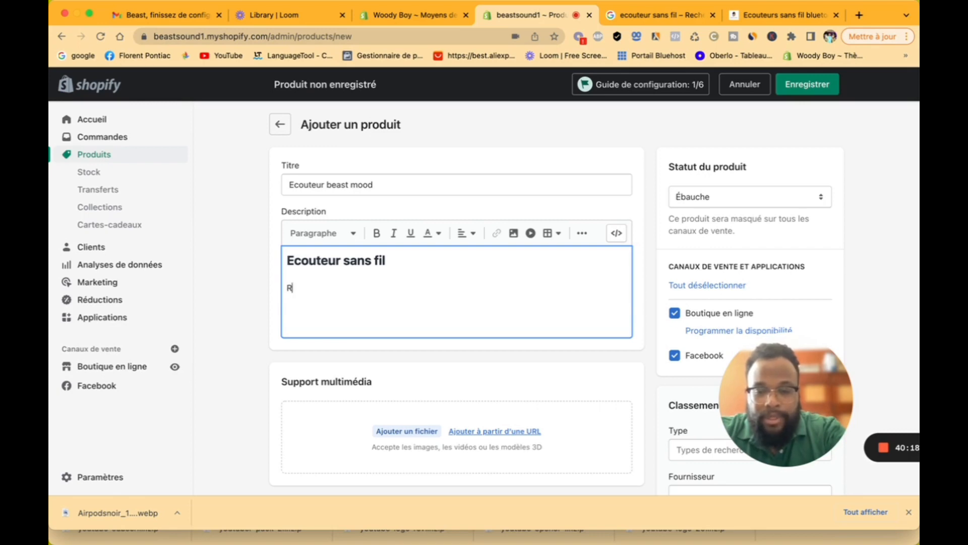
type("esite ")
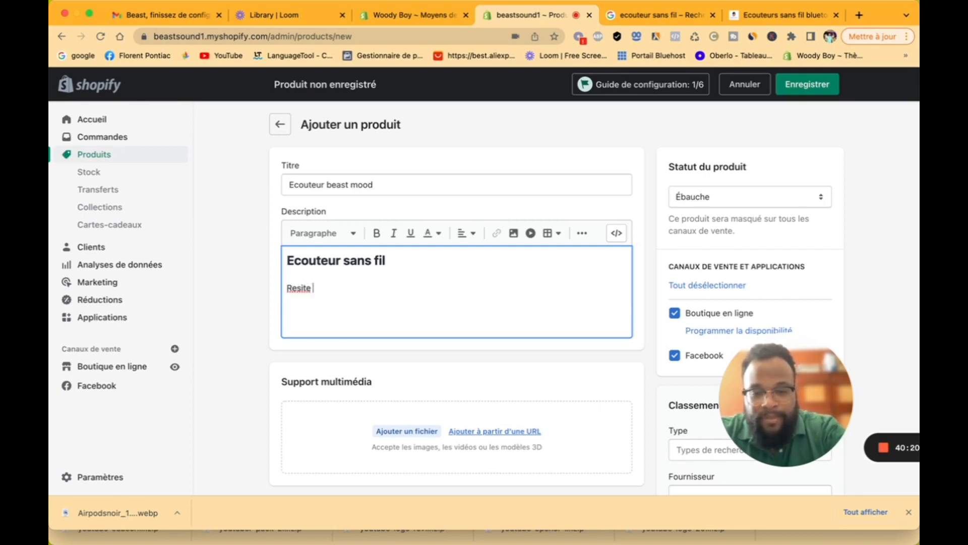
type("à la transpirati")
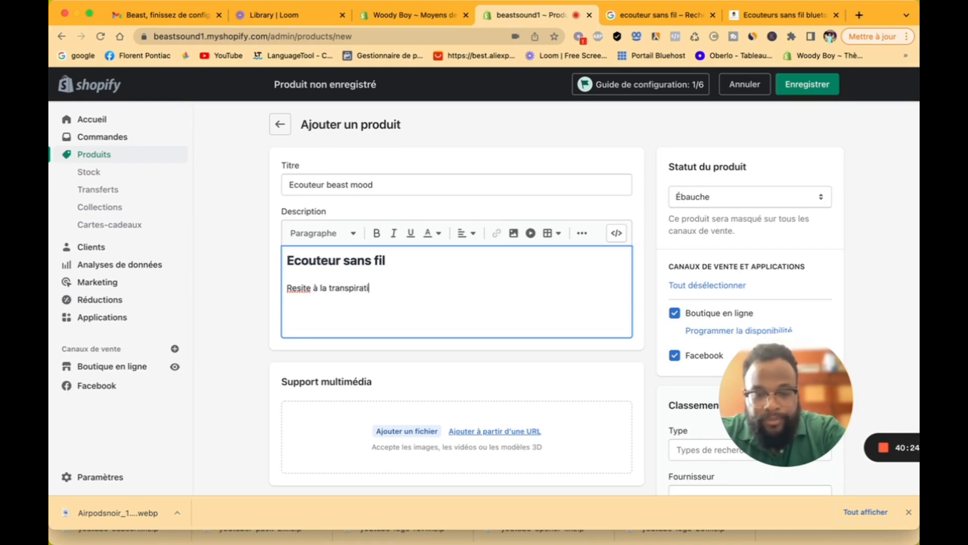
type("on")
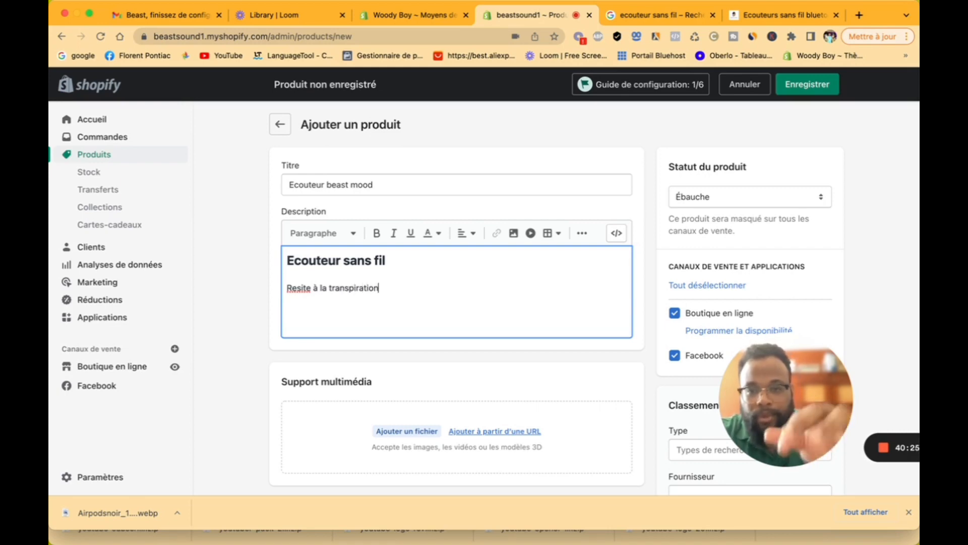
right_click(301, 288)
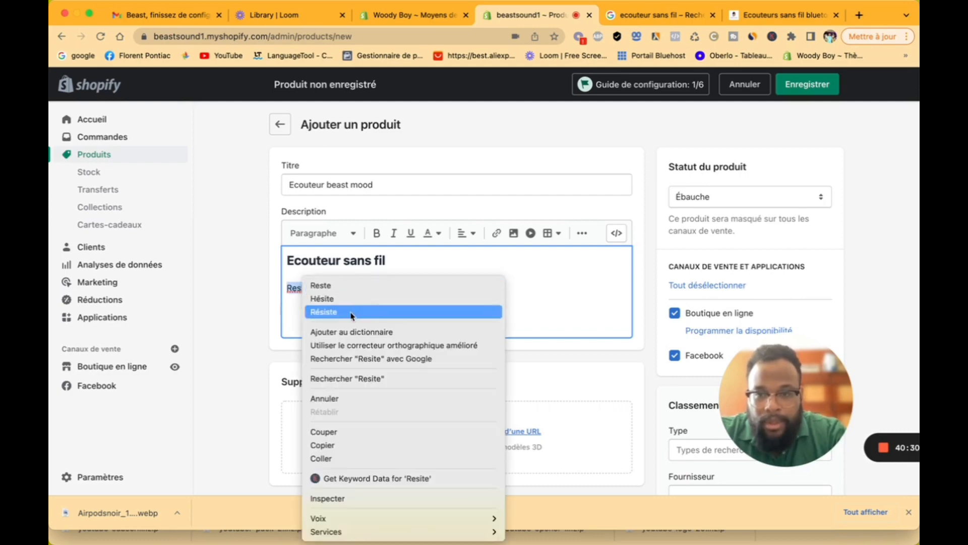
left_click(352, 312)
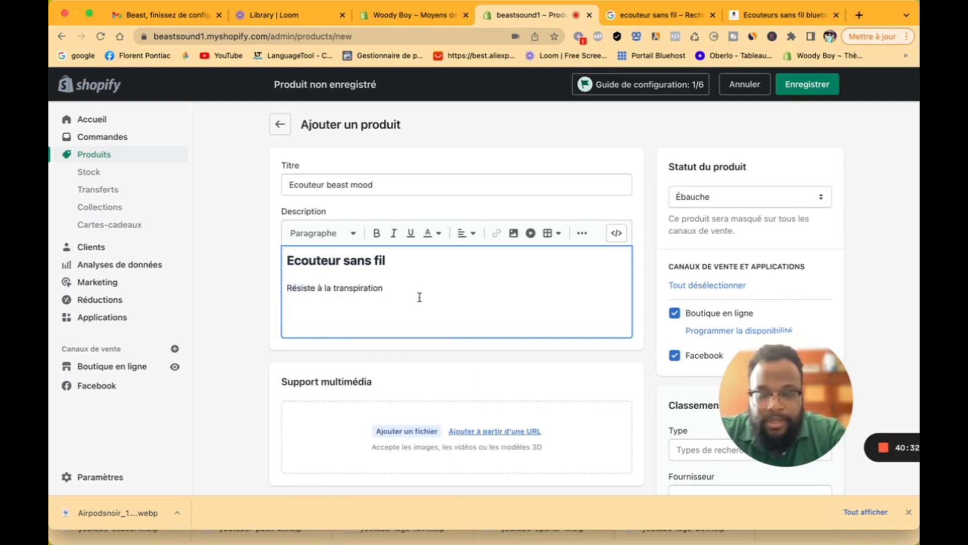
key("Return")
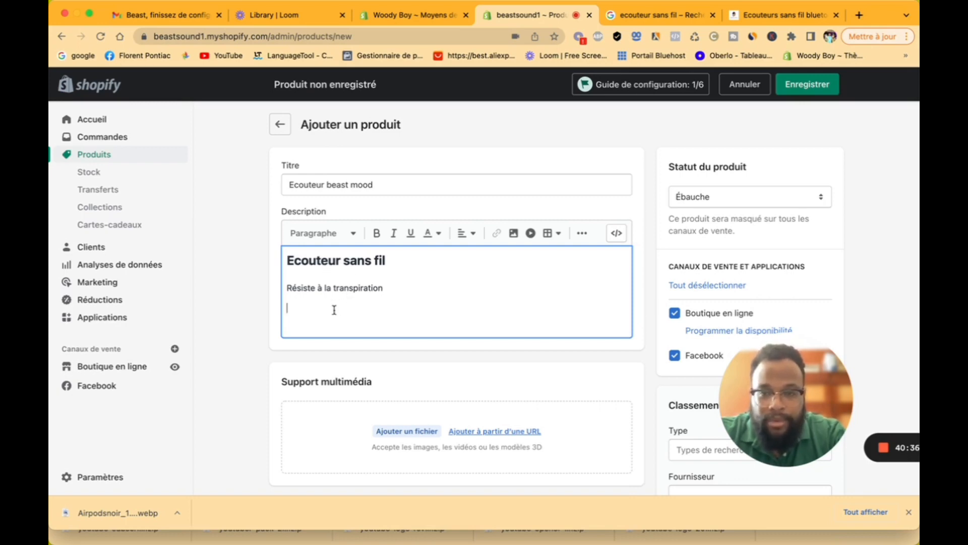
Step: Insert the black earbuds picture into the description with alt text 'écouteur sans fil'
left_click(514, 233)
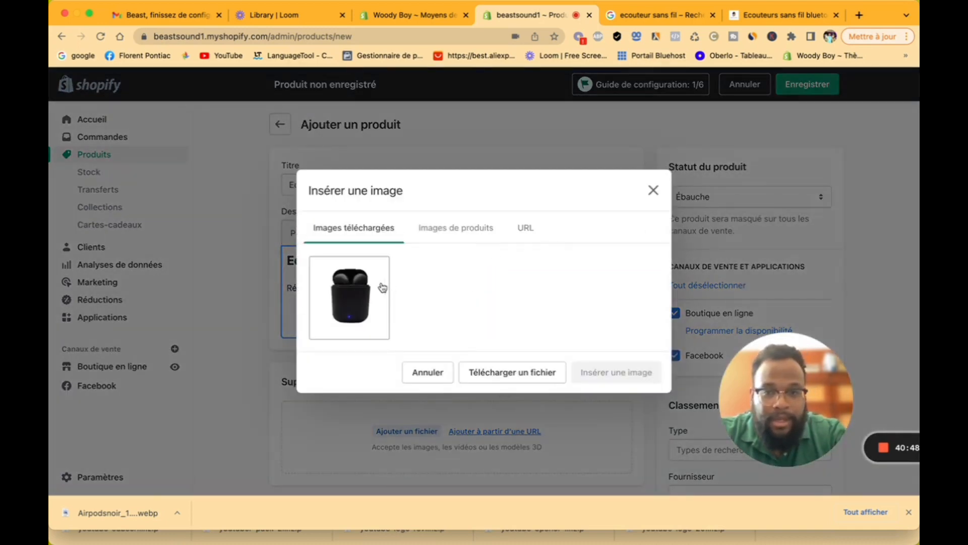
left_click(382, 288)
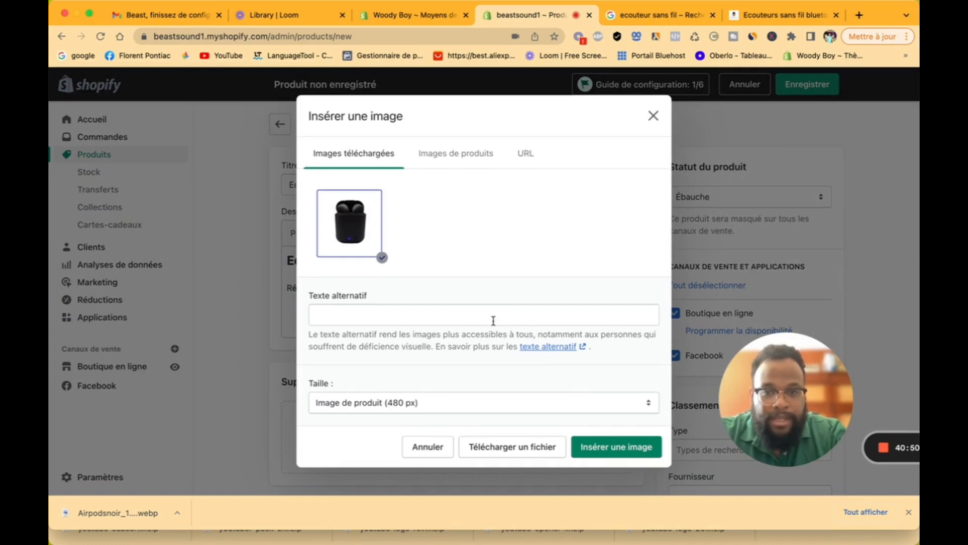
left_click(493, 320)
type("eco")
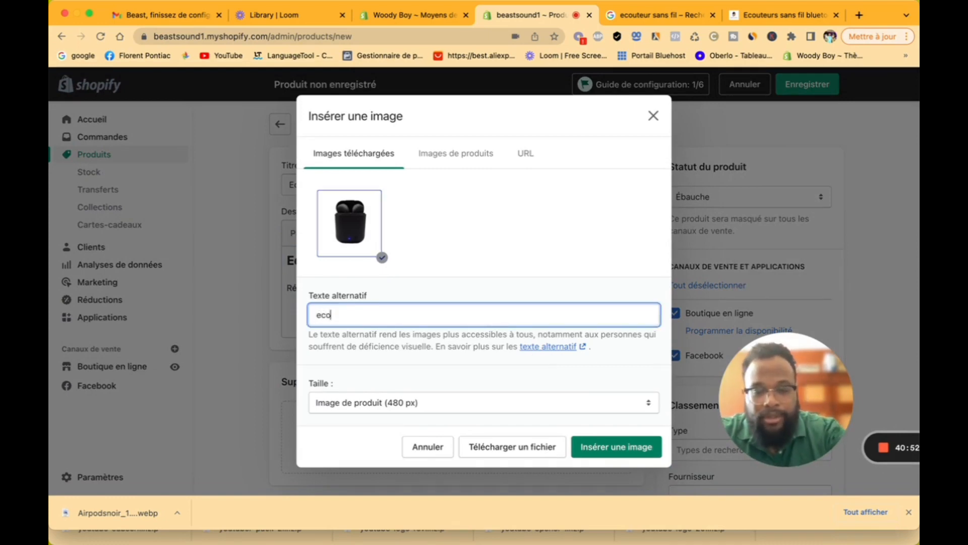
type("uteur s")
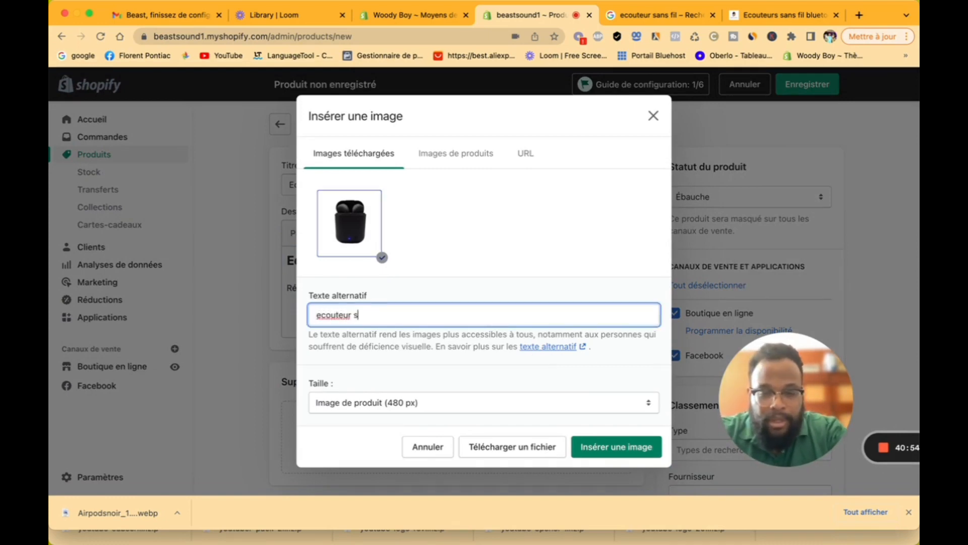
type("ans fil")
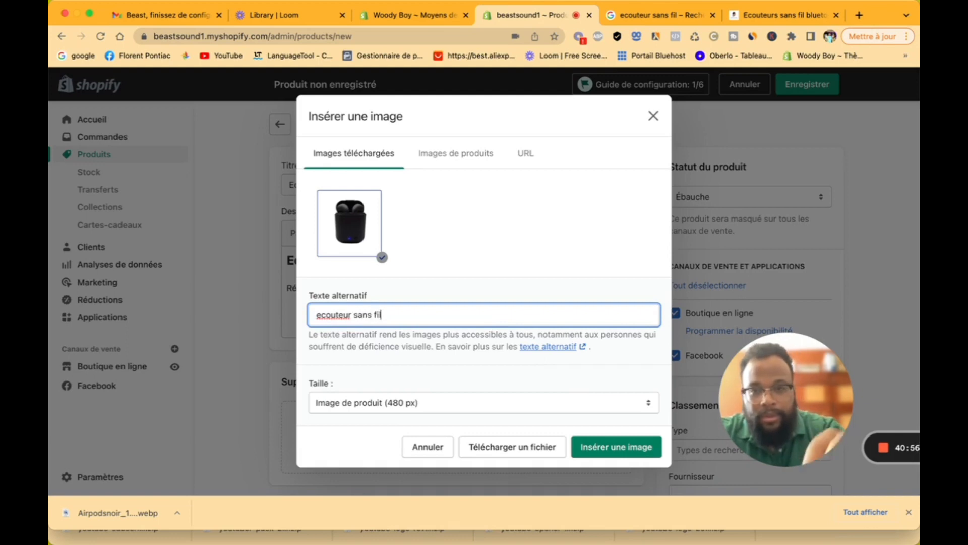
left_click(321, 314)
key("BackSpace")
type("é")
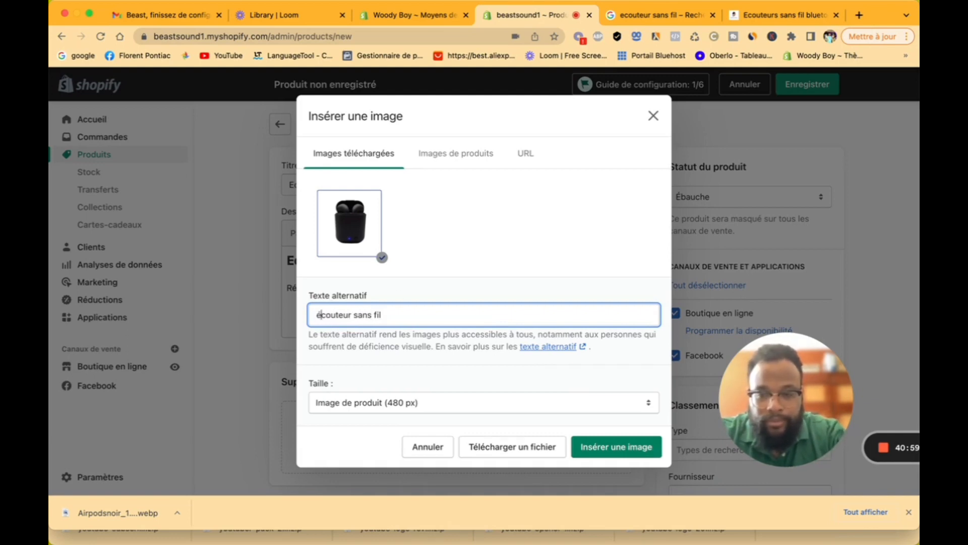
left_click(602, 447)
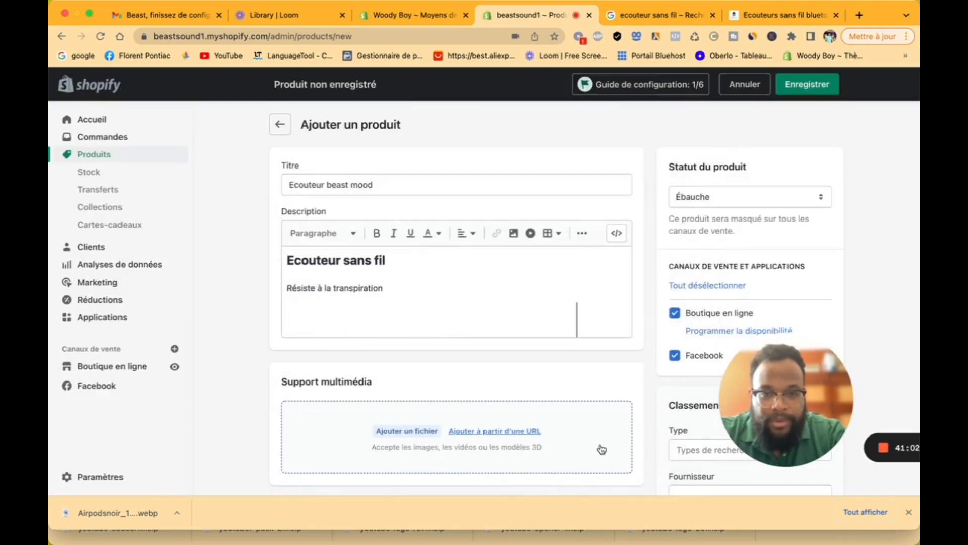
Step: Add 'Utile pour la course' below the description image, then switch to the earbud product tab
scroll(485, 308, "down", 3)
scroll(488, 316, "up", 3)
scroll(488, 316, "up", 1)
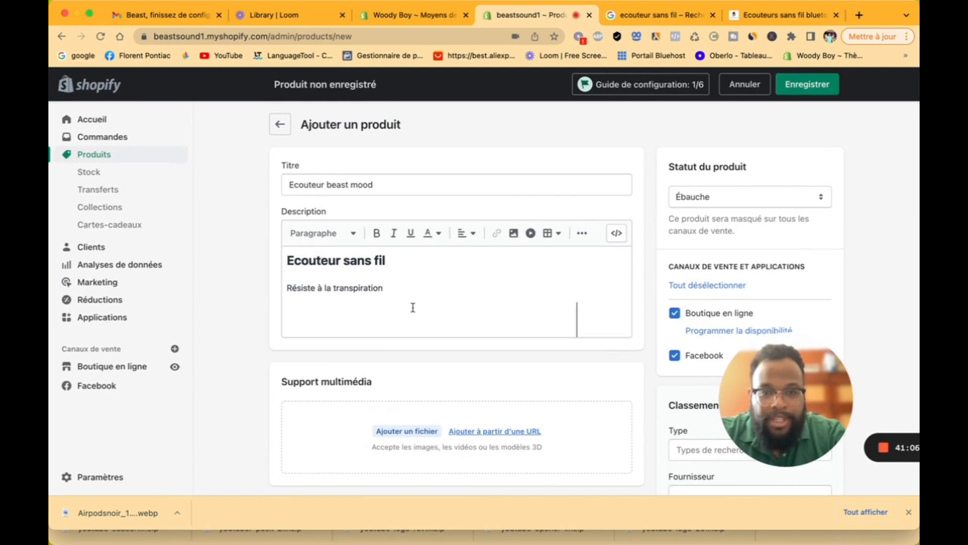
left_click(623, 339)
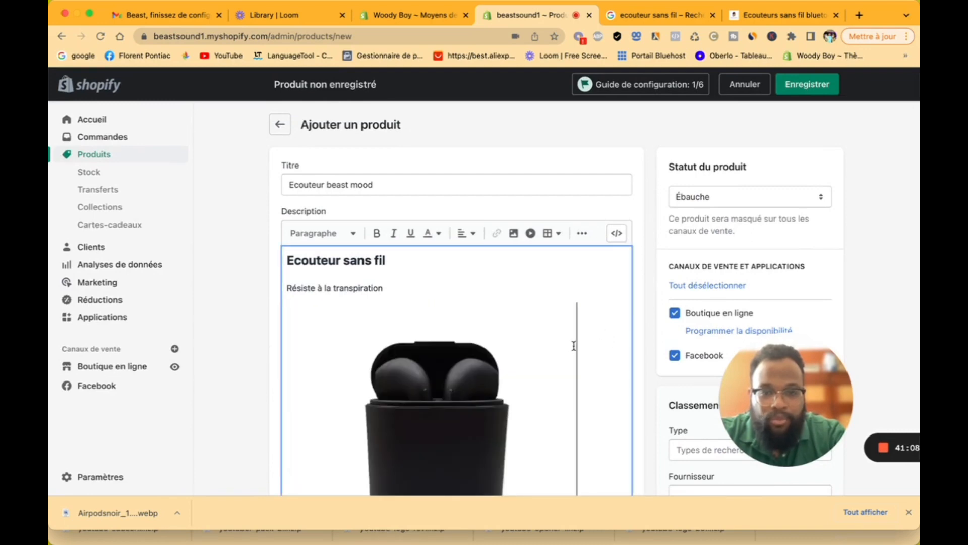
scroll(572, 345, "down", 5)
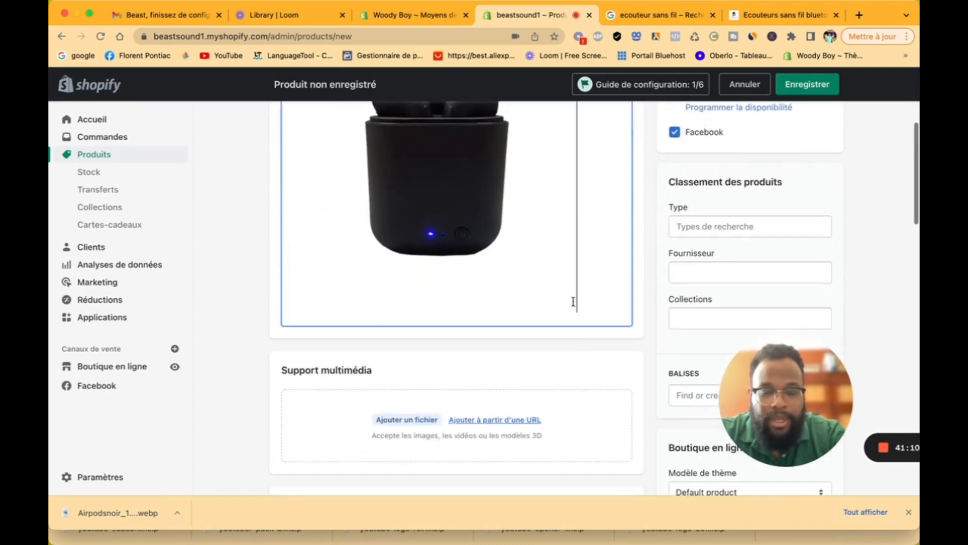
key("Return")
key("Return")
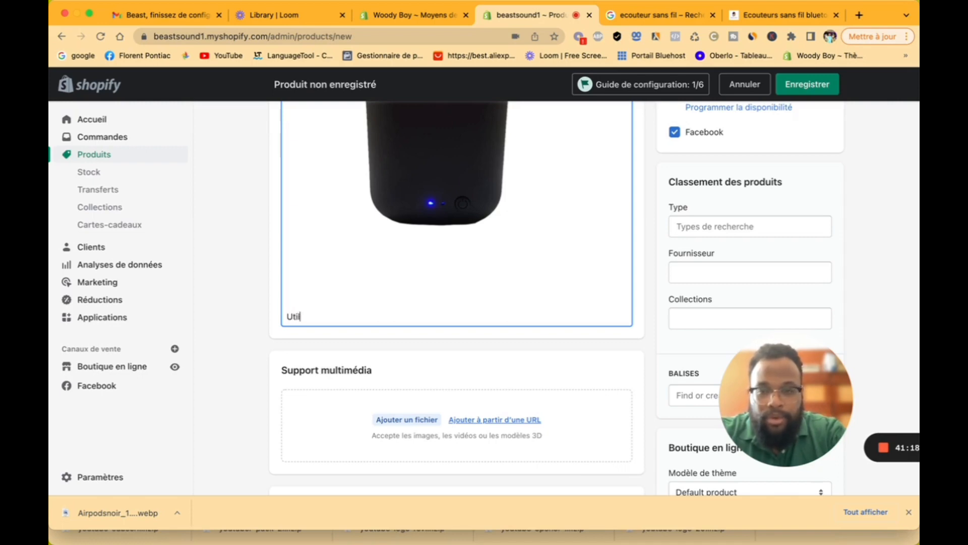
type("Utile pour la ")
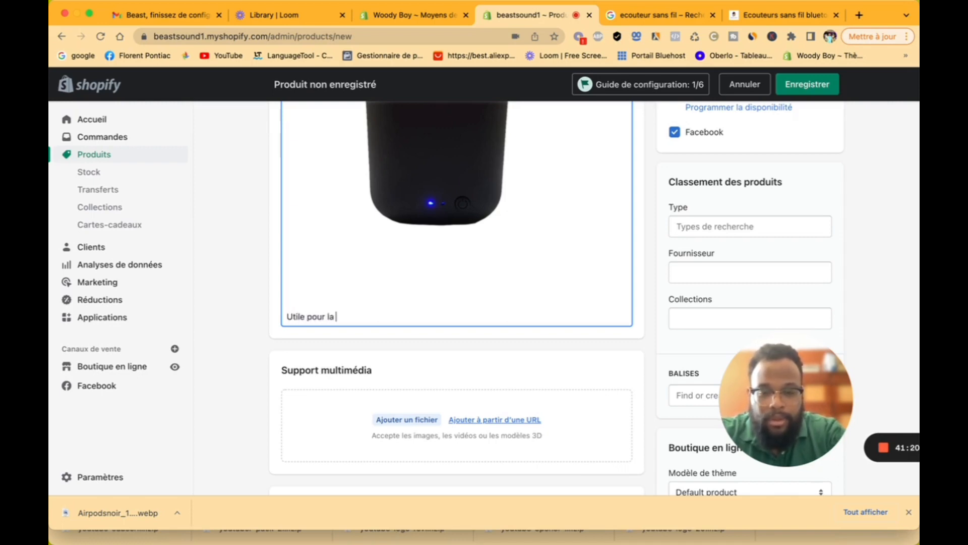
type("course")
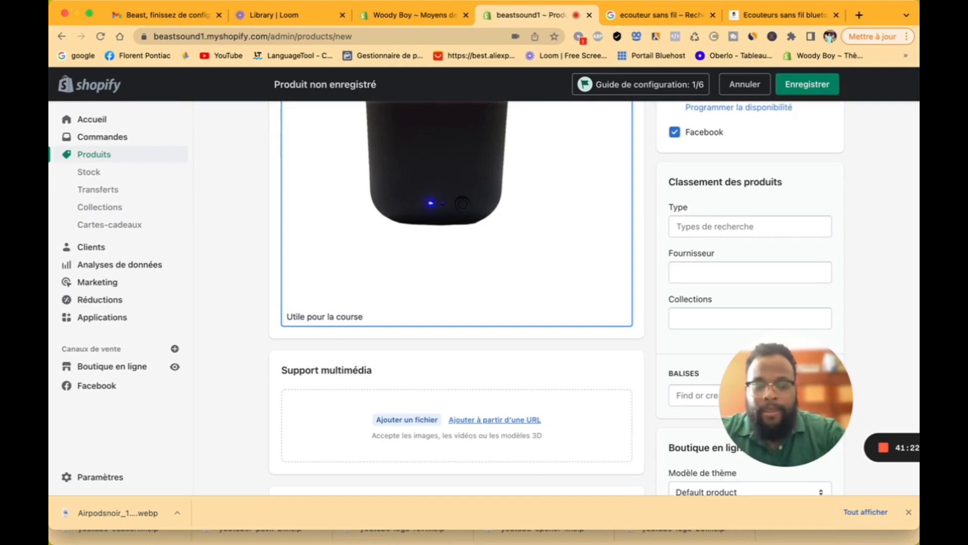
scroll(545, 346, "down", 3)
scroll(545, 348, "down", 1)
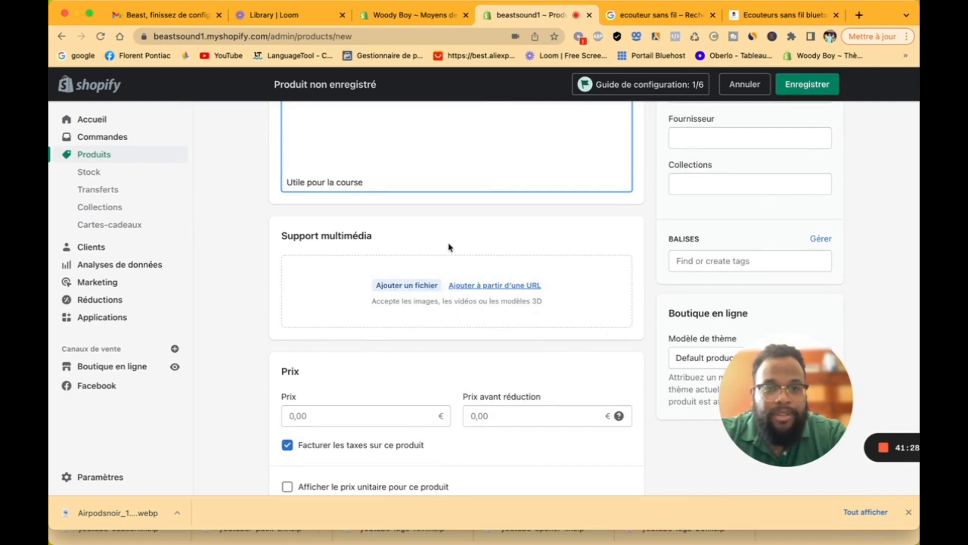
left_click(765, 16)
Step: View the multicolour and white earbud photos, decline cookies, then close the product page
scroll(276, 209, "down", 10)
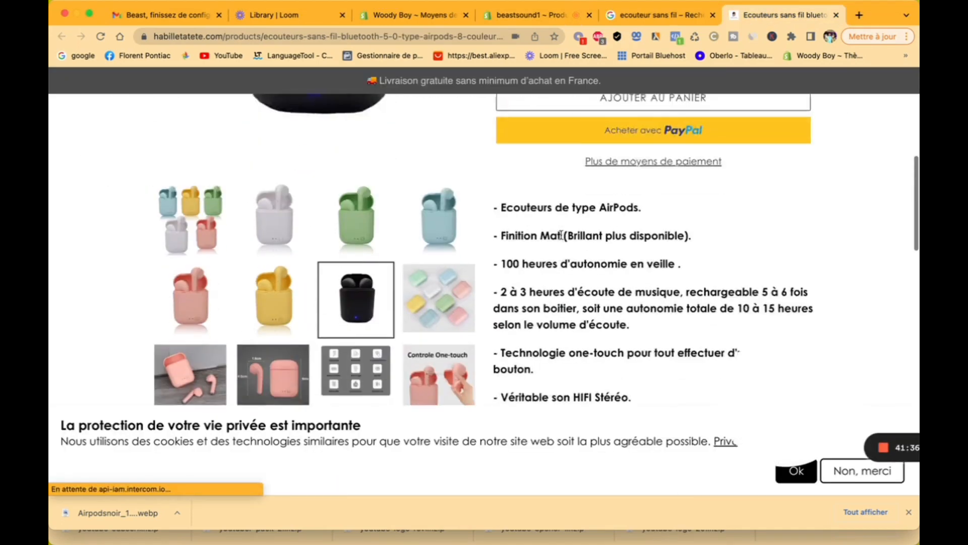
left_click(191, 167)
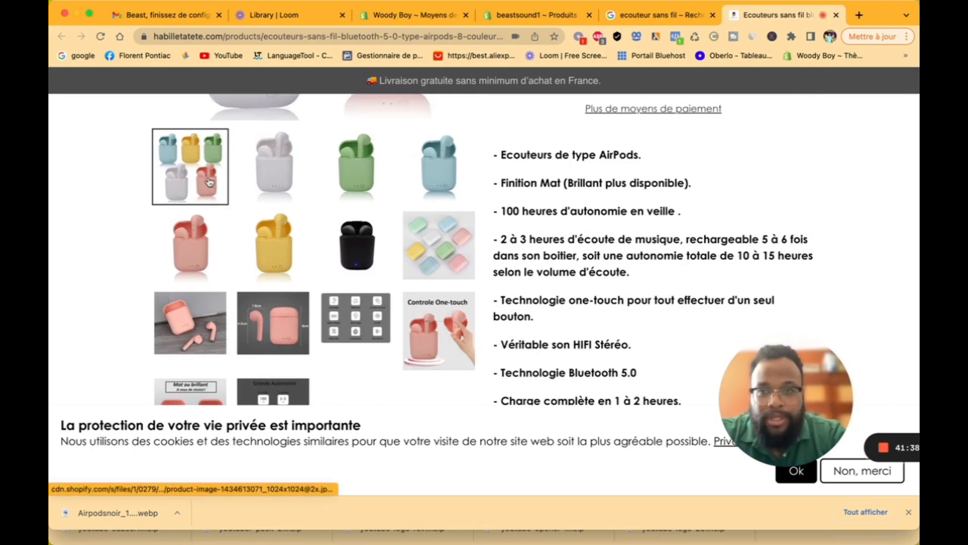
scroll(353, 214, "down", 2)
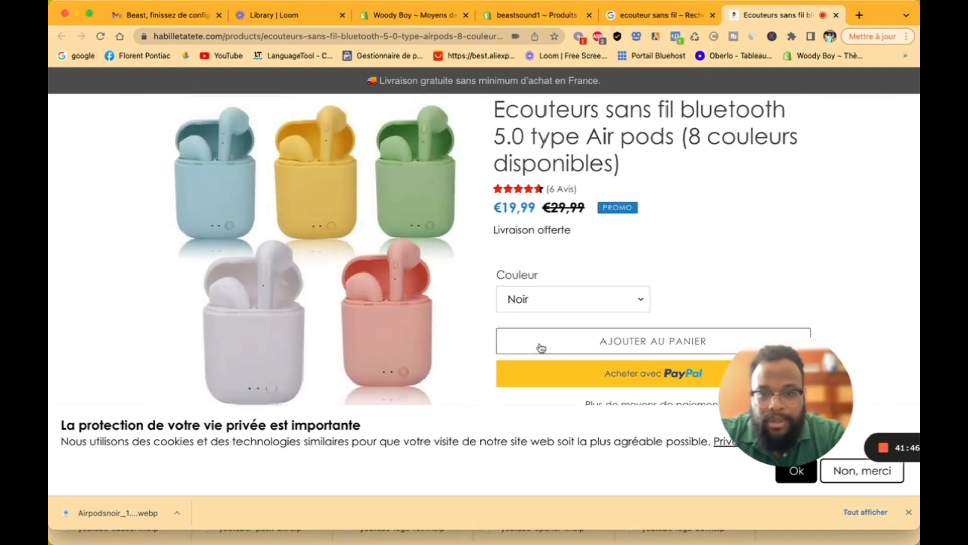
left_click(876, 479)
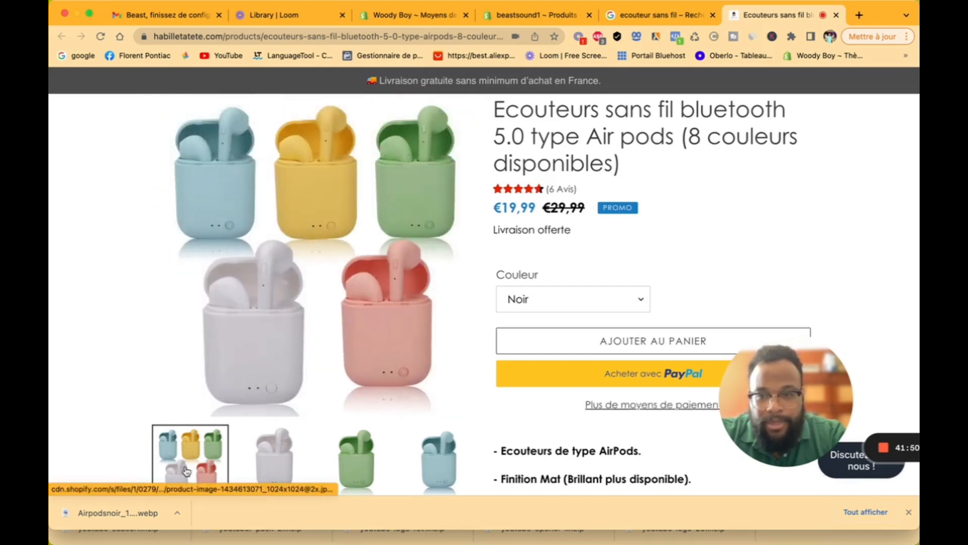
scroll(186, 471, "down", 3)
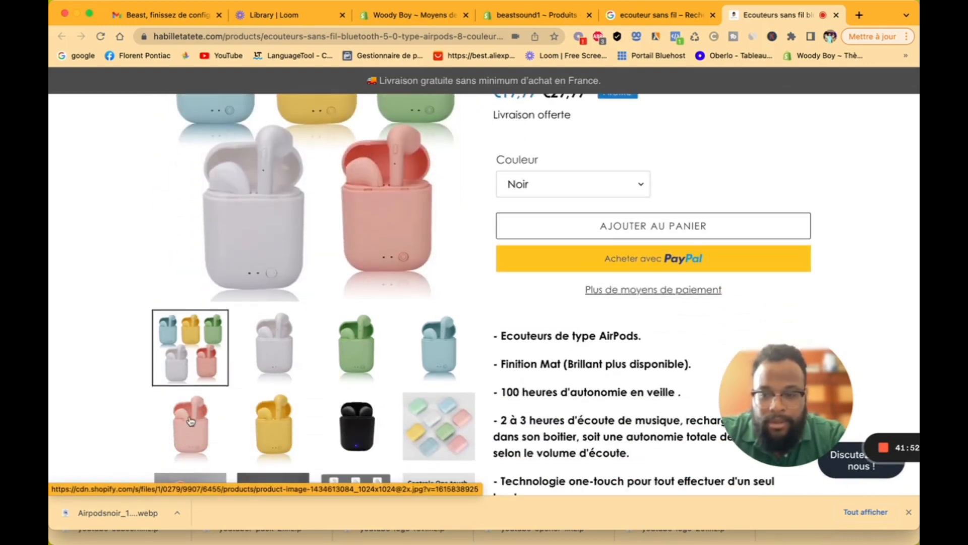
left_click(274, 346)
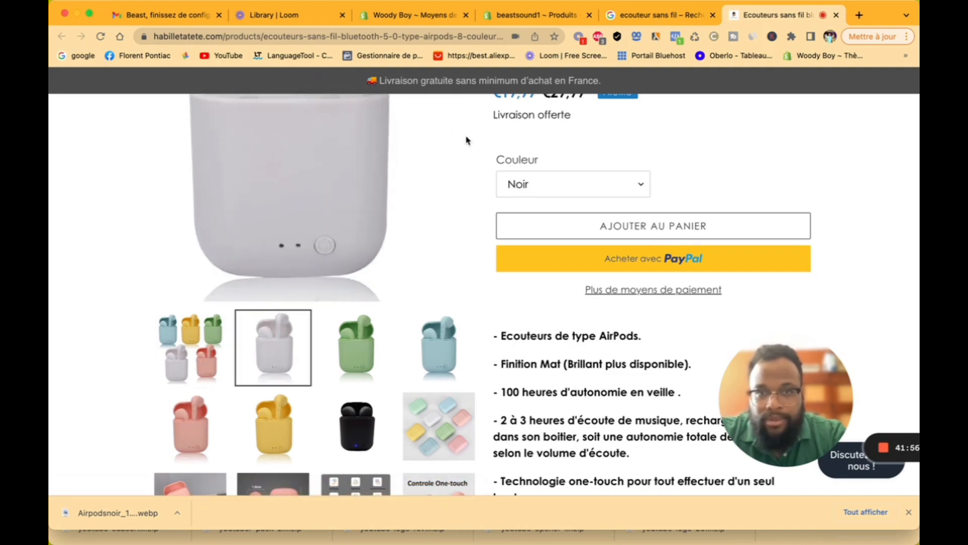
left_click(836, 16)
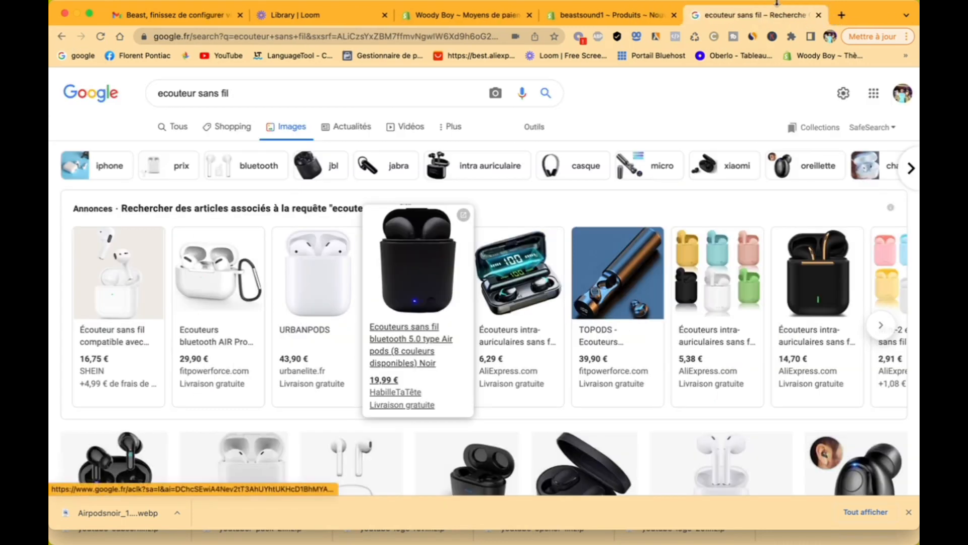
Step: Save the black Xiaomi Redmi Airdots 2 image from Google Images to disk
scroll(513, 293, "down", 5)
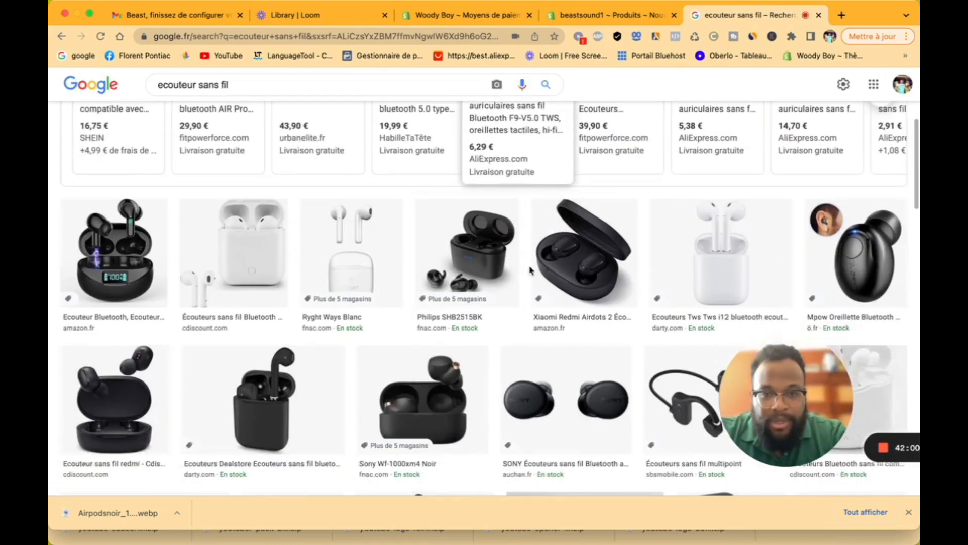
left_click(608, 260)
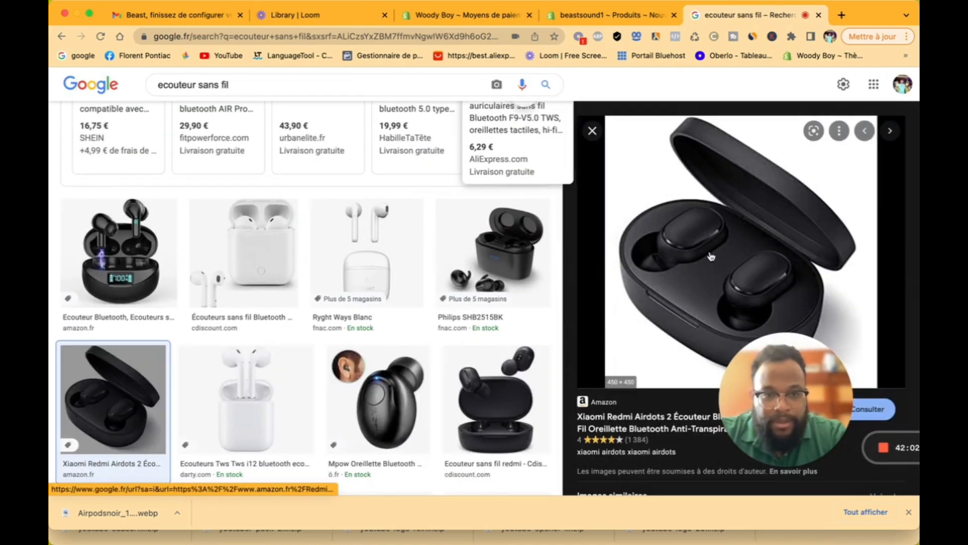
right_click(709, 253)
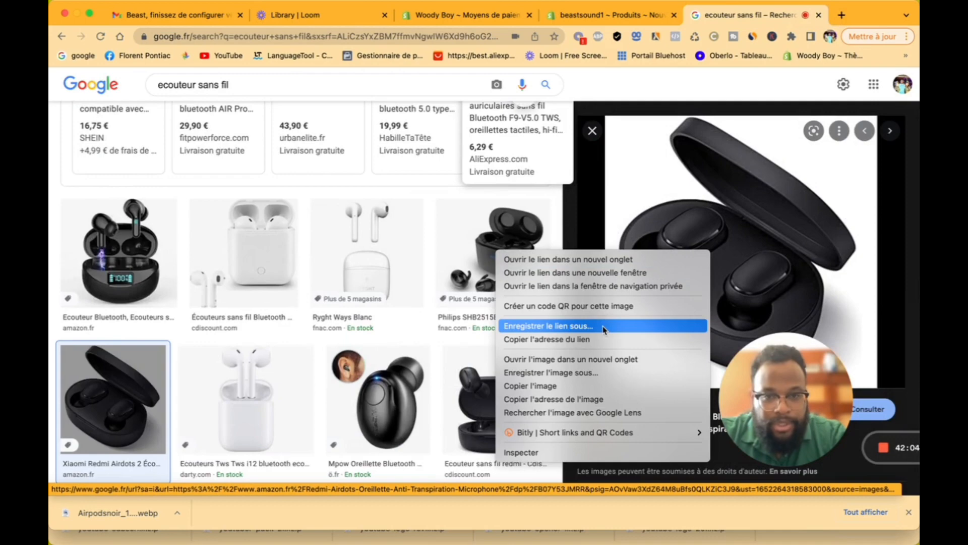
left_click(602, 373)
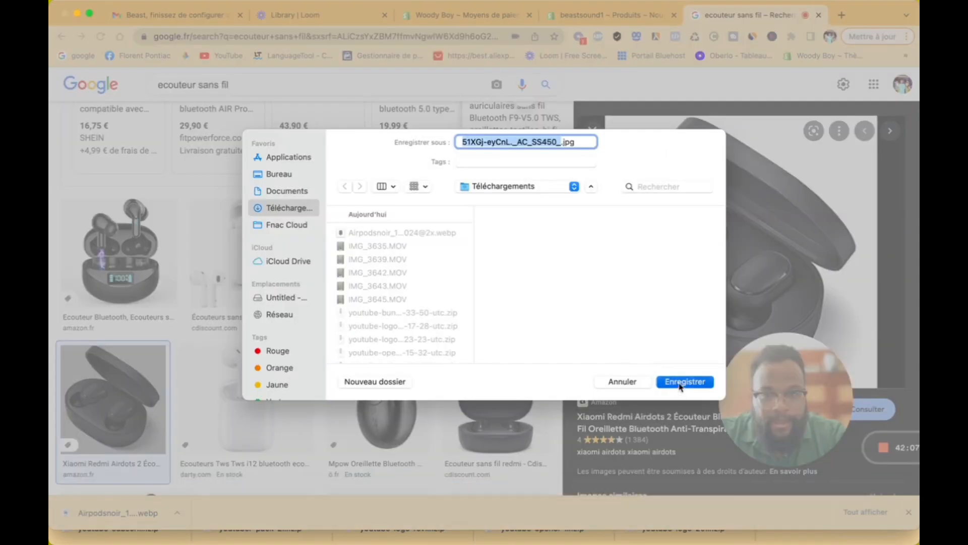
left_click(685, 382)
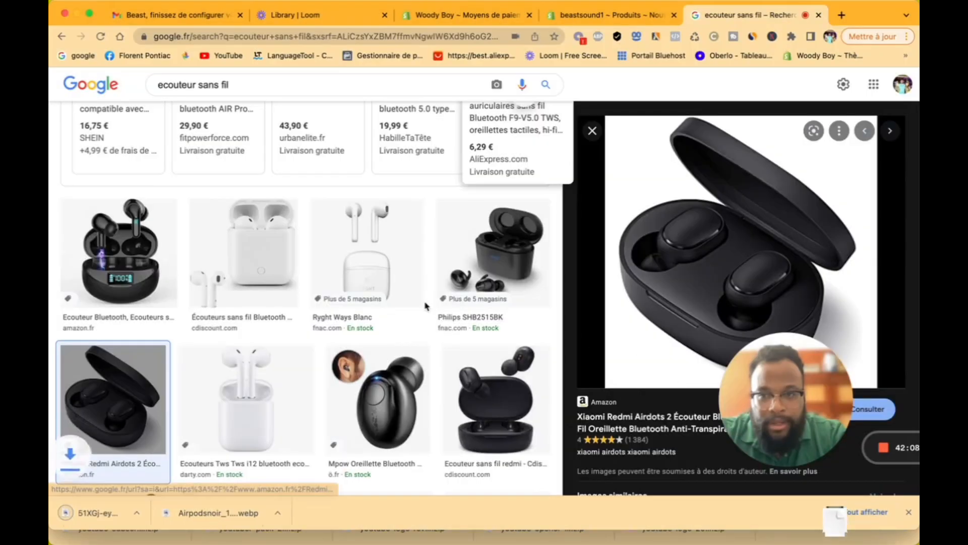
Step: Save the white AirPods case image, then return to the Shopify product form
left_click(243, 252)
right_click(710, 261)
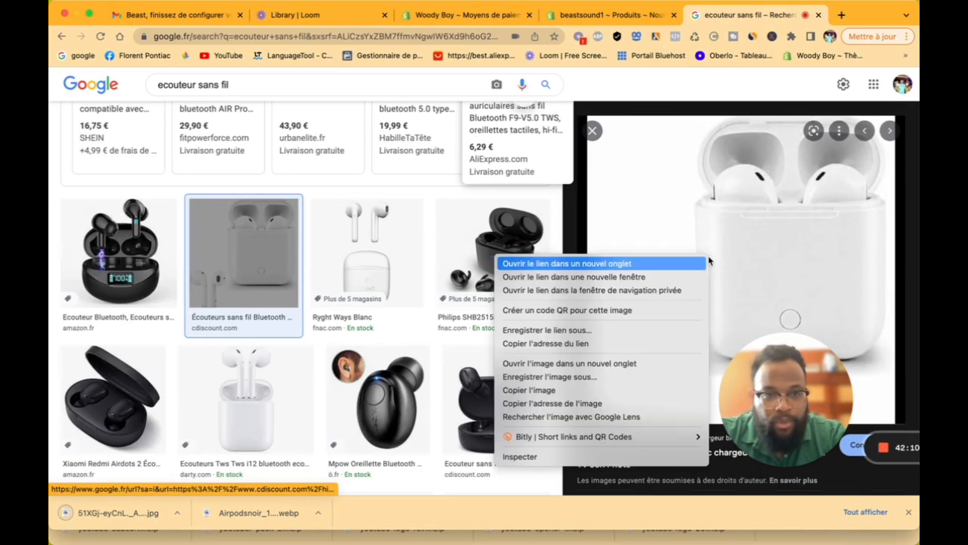
left_click(604, 385)
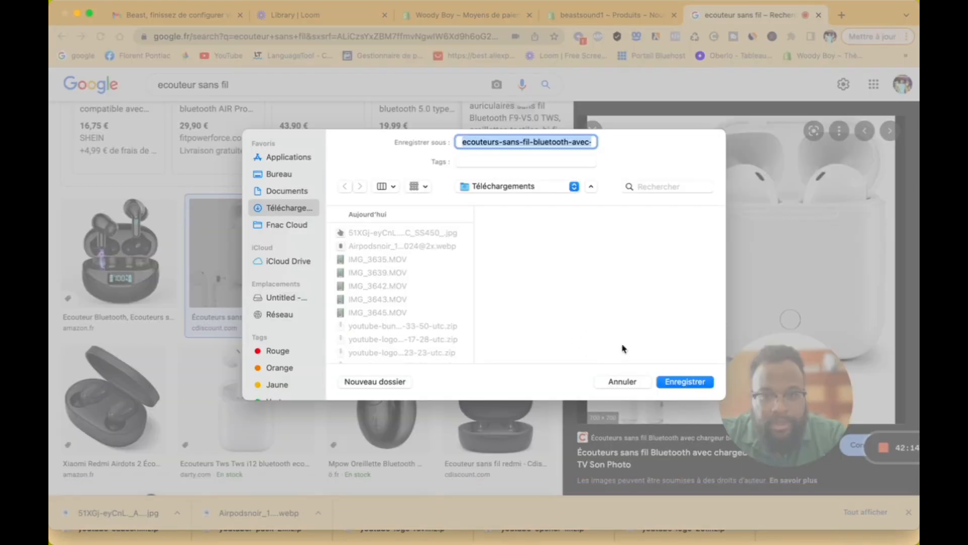
left_click(678, 381)
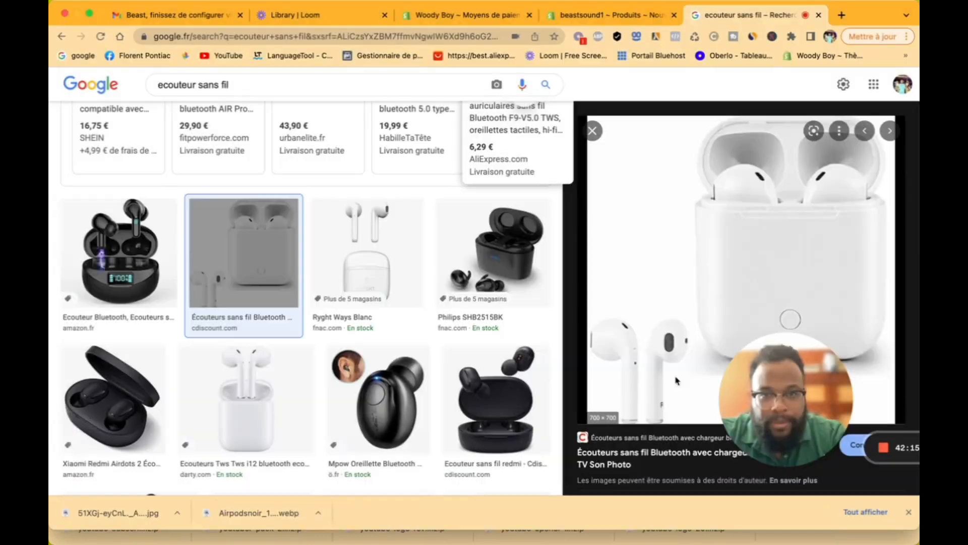
left_click(569, 23)
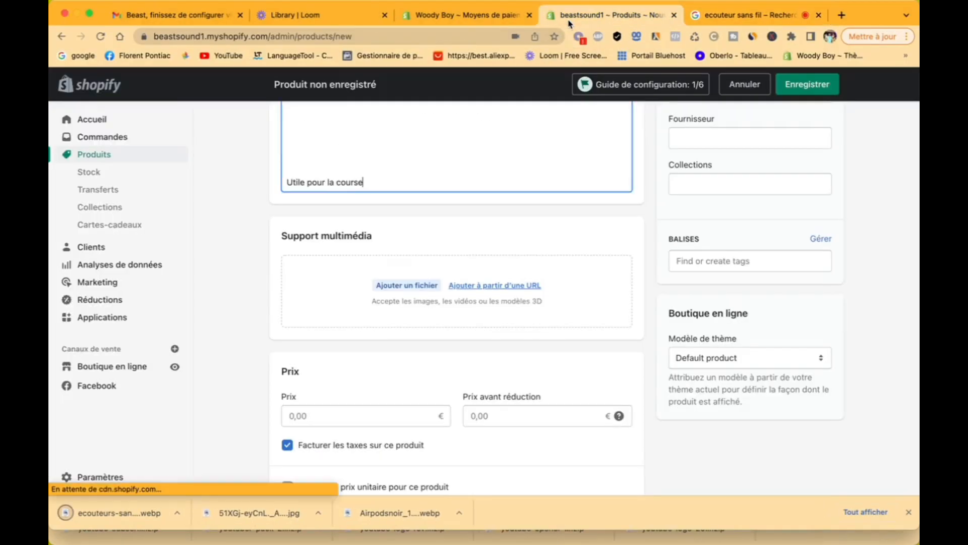
Step: Upload the white earbud case and black Xiaomi earbud images as product media
left_click(398, 286)
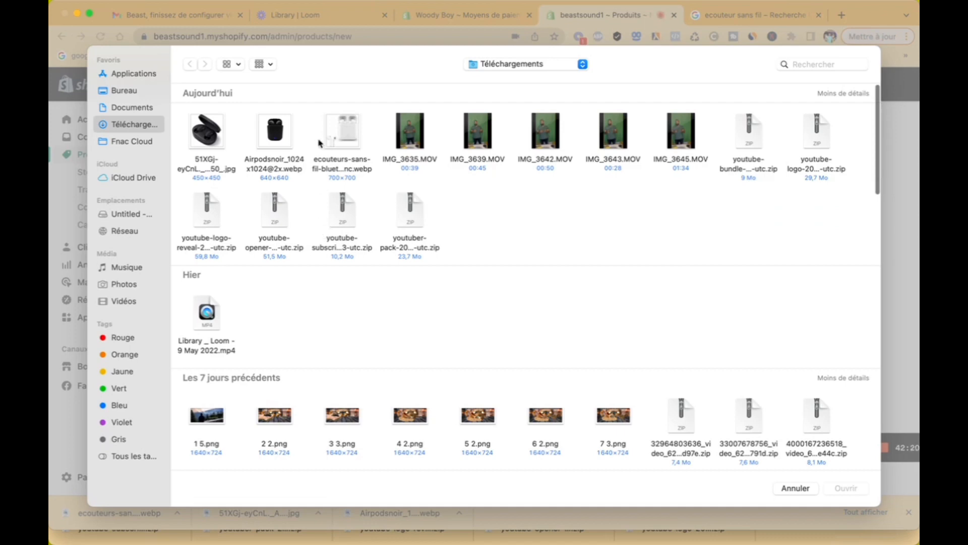
left_click(347, 131)
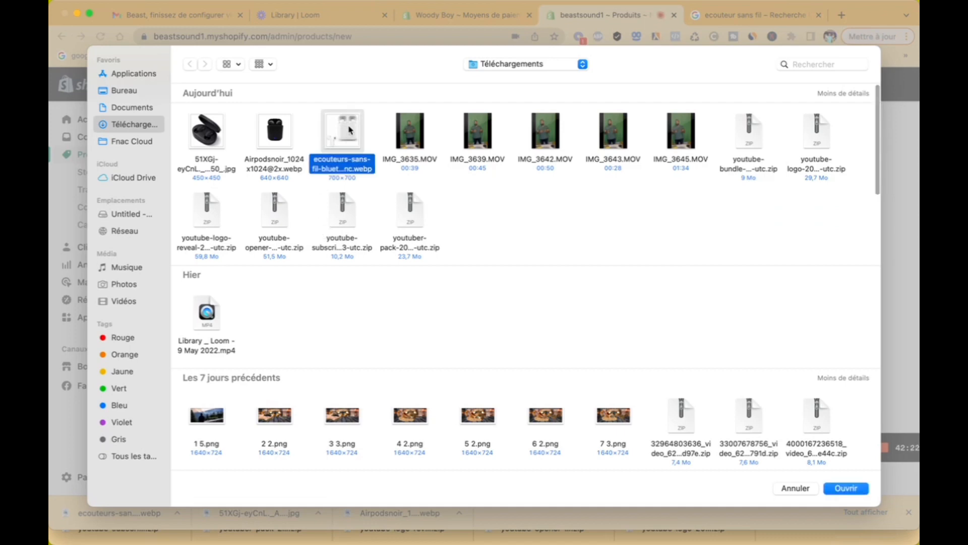
left_click(203, 132, "super")
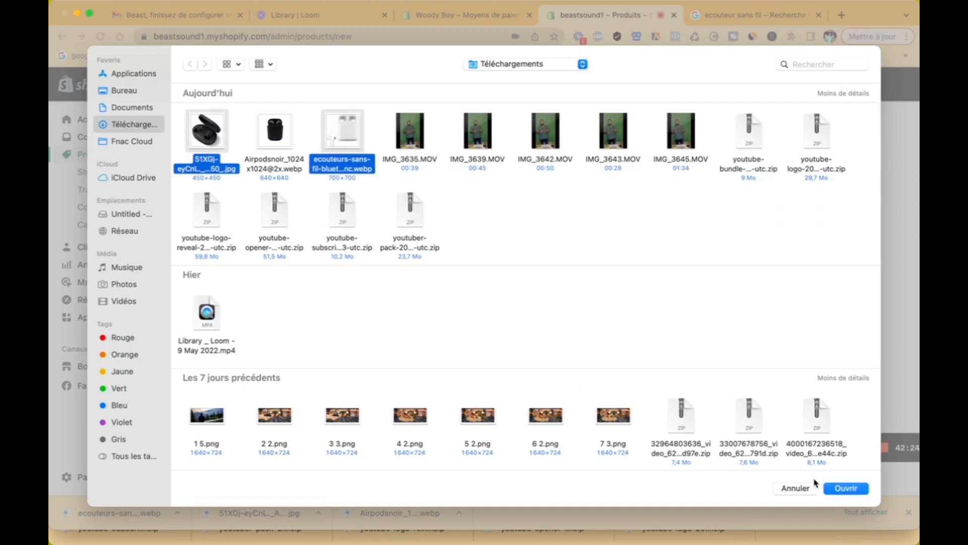
left_click(846, 488)
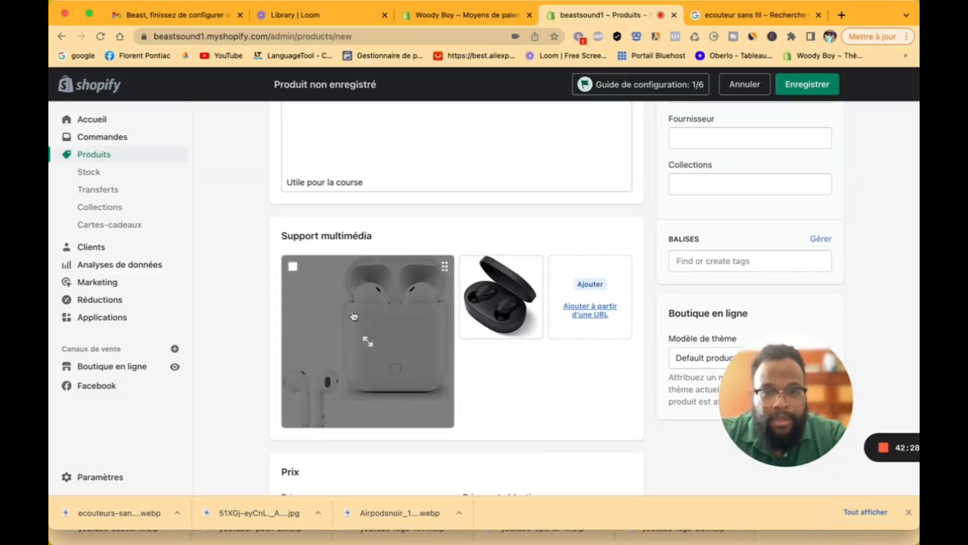
scroll(512, 320, "up", 5)
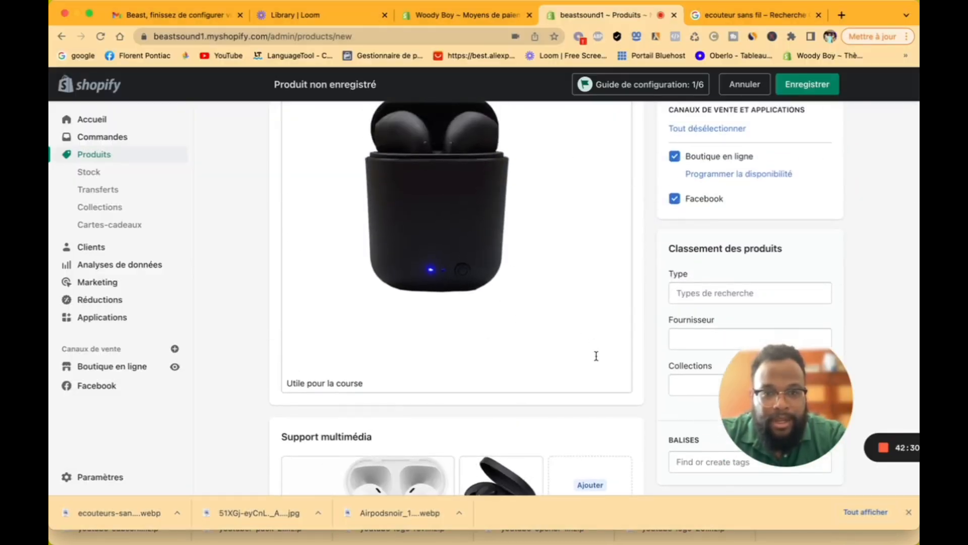
Step: Set the price to 89,00 € and the pre-discount price to 149,00 €
scroll(594, 353, "down", 3)
scroll(564, 450, "down", 5)
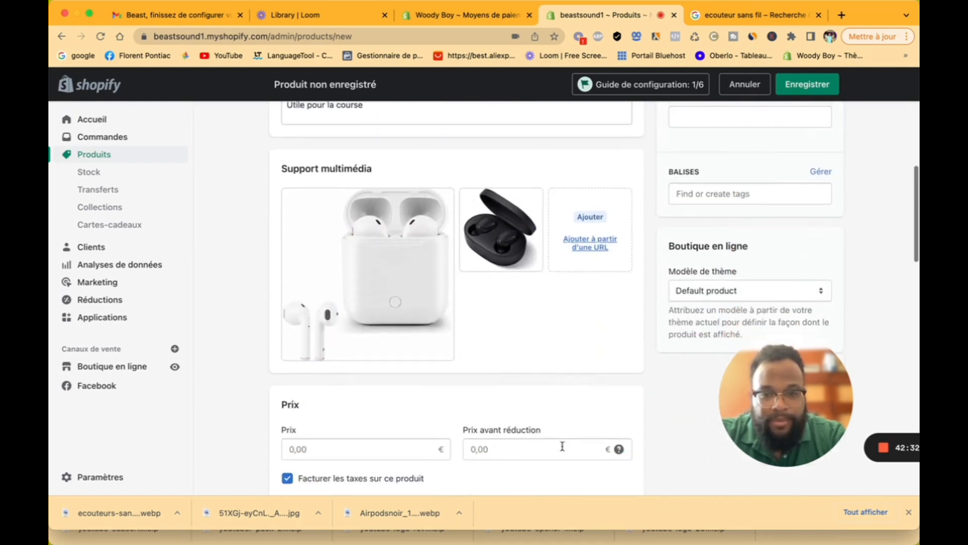
scroll(510, 432, "down", 3)
left_click(374, 340)
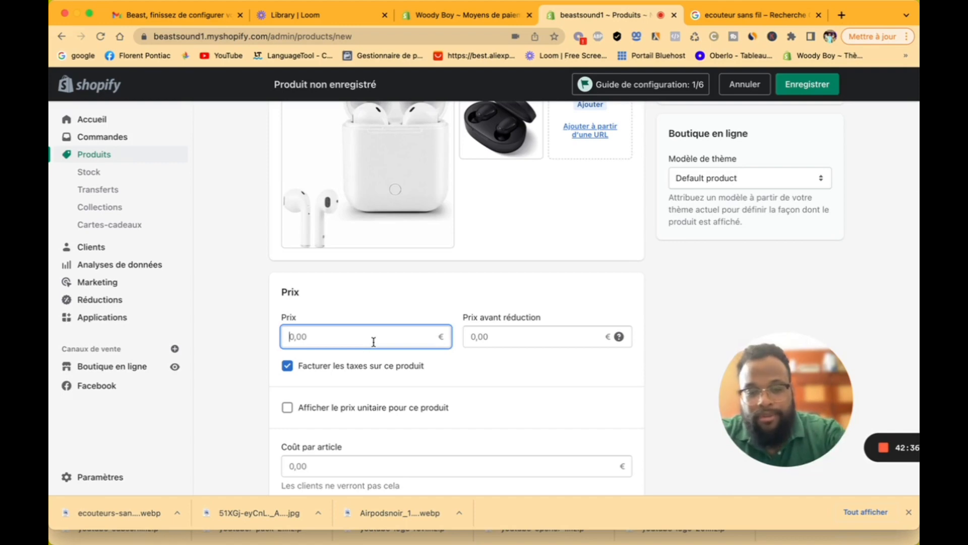
type("89")
left_click(507, 337)
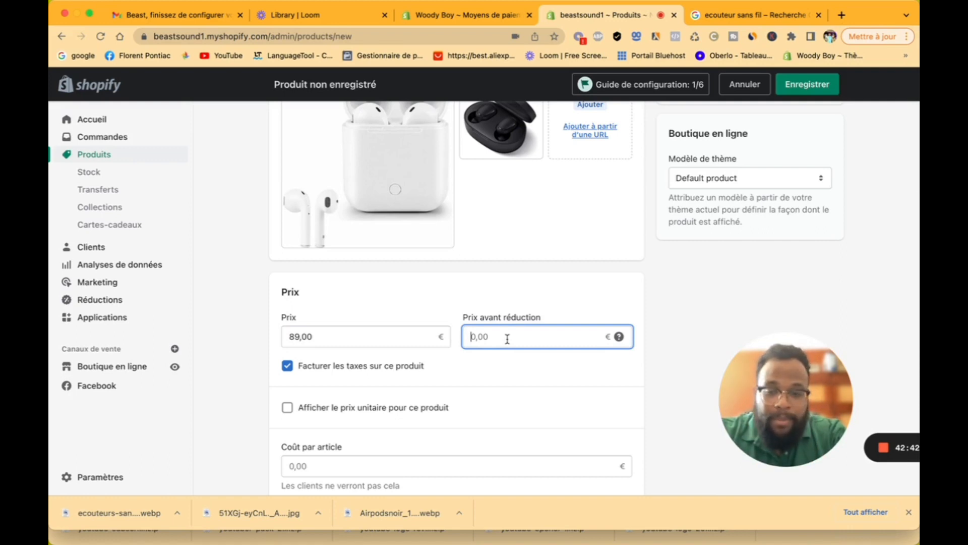
type("149")
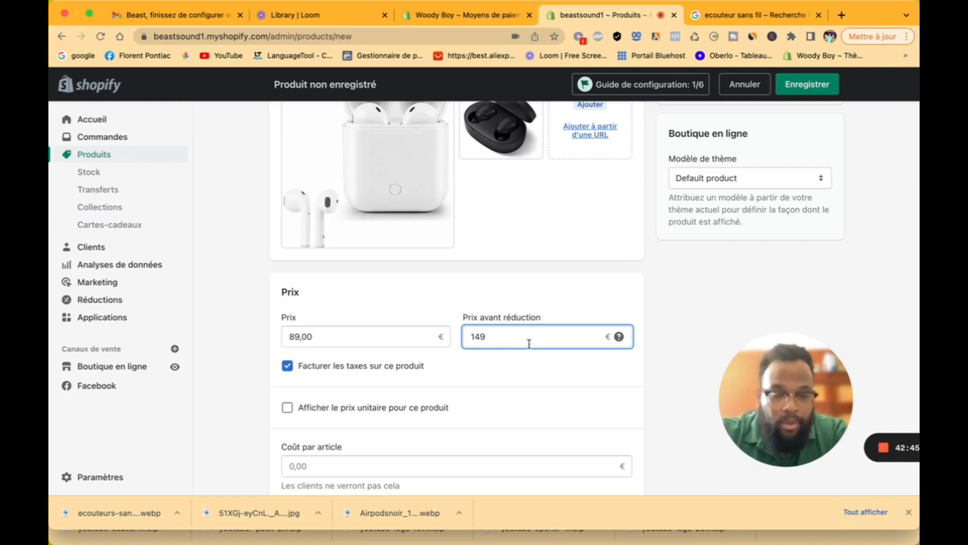
left_click(555, 367)
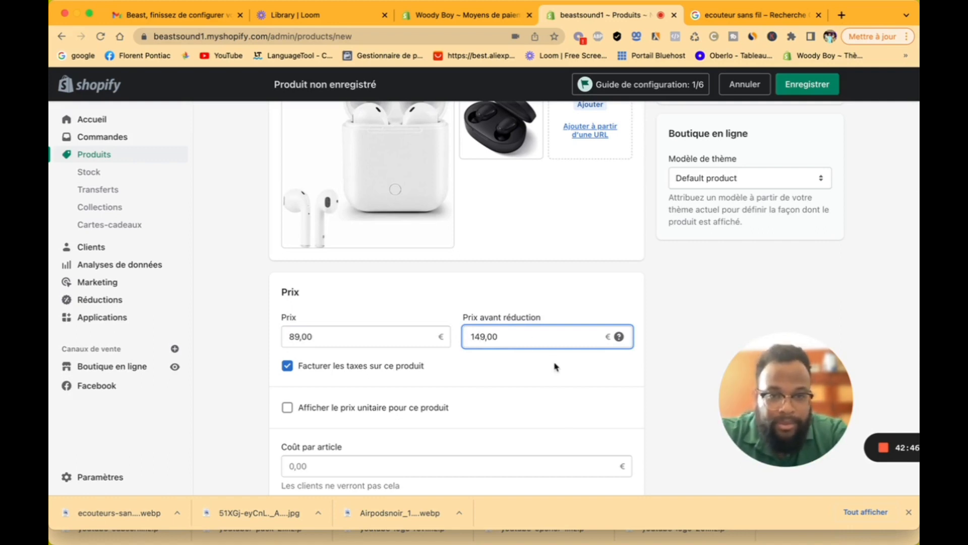
scroll(333, 384, "down", 1)
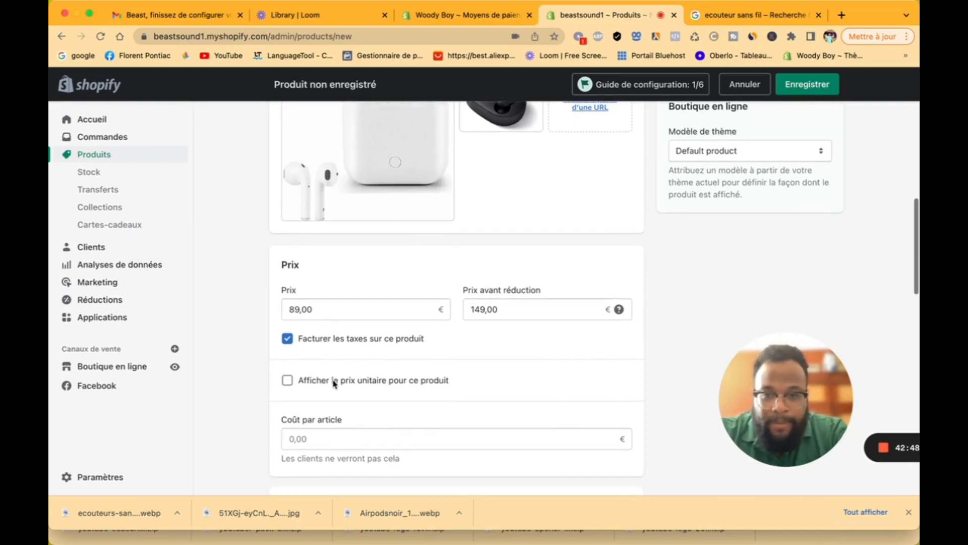
left_click(288, 342)
left_click(287, 343)
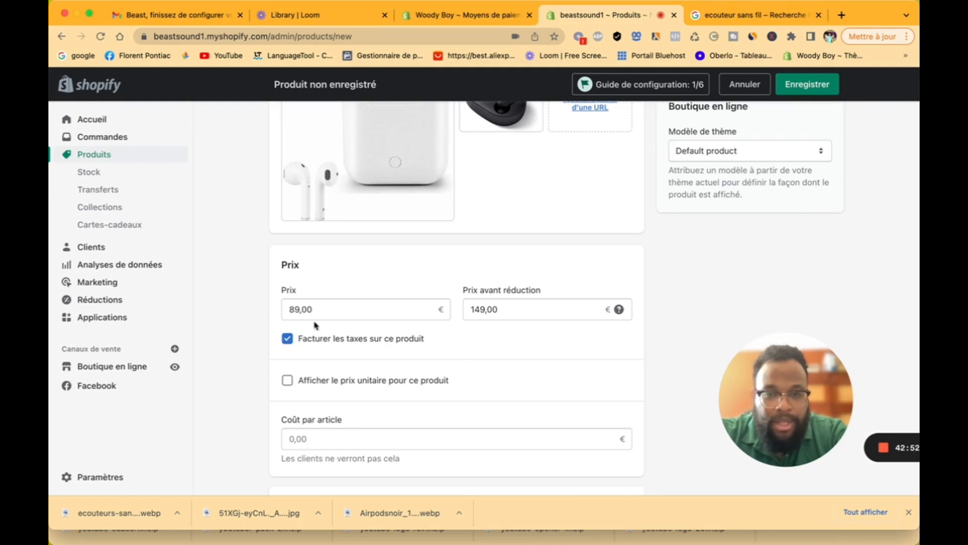
double_click(365, 308)
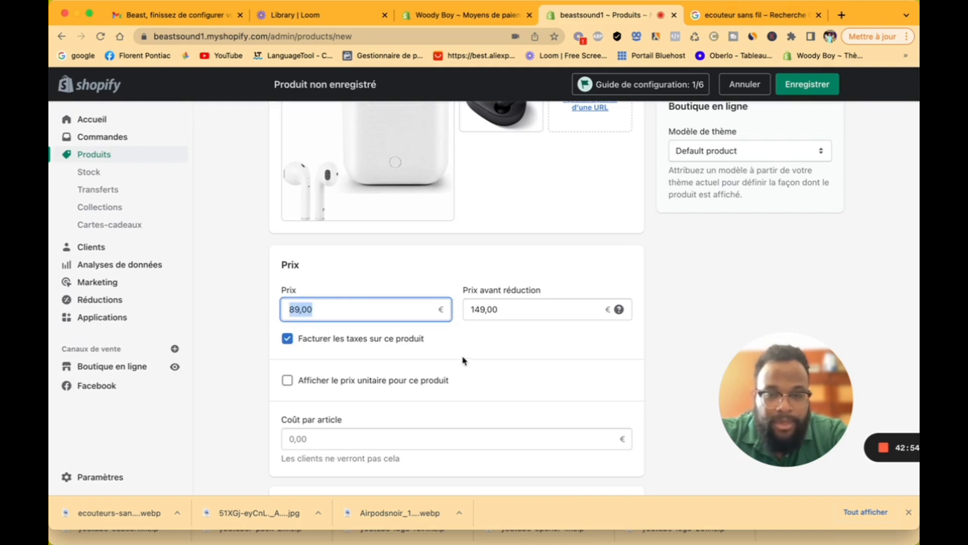
scroll(471, 367, "down", 2)
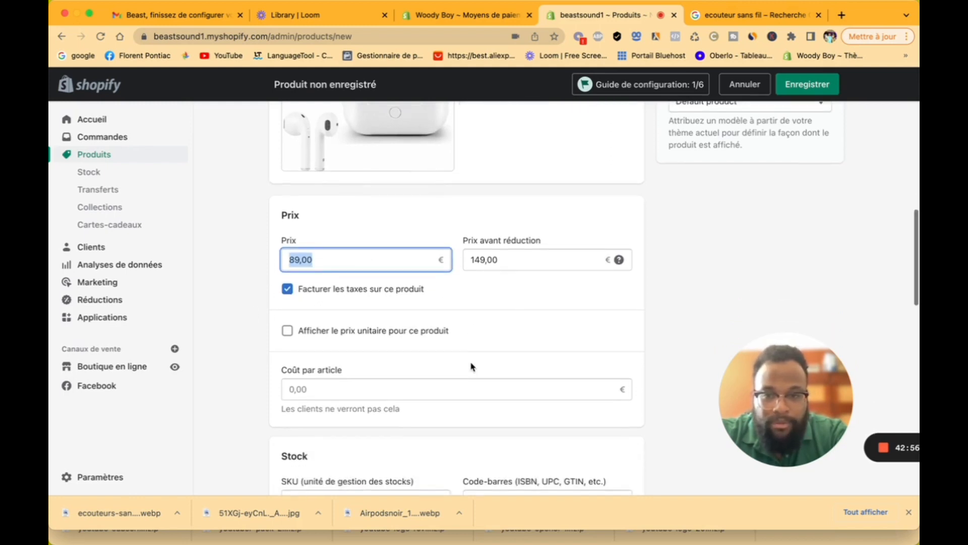
scroll(471, 364, "down", 1)
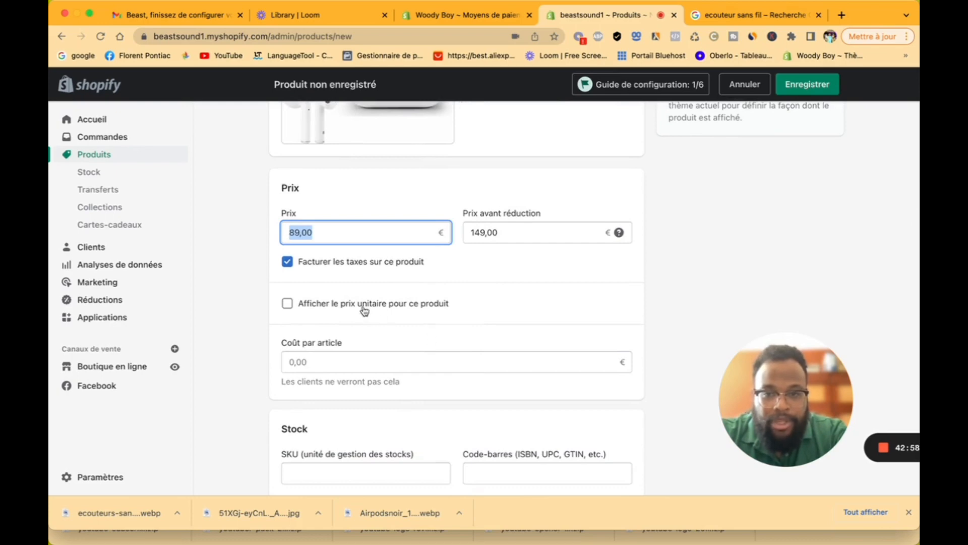
left_click(291, 306)
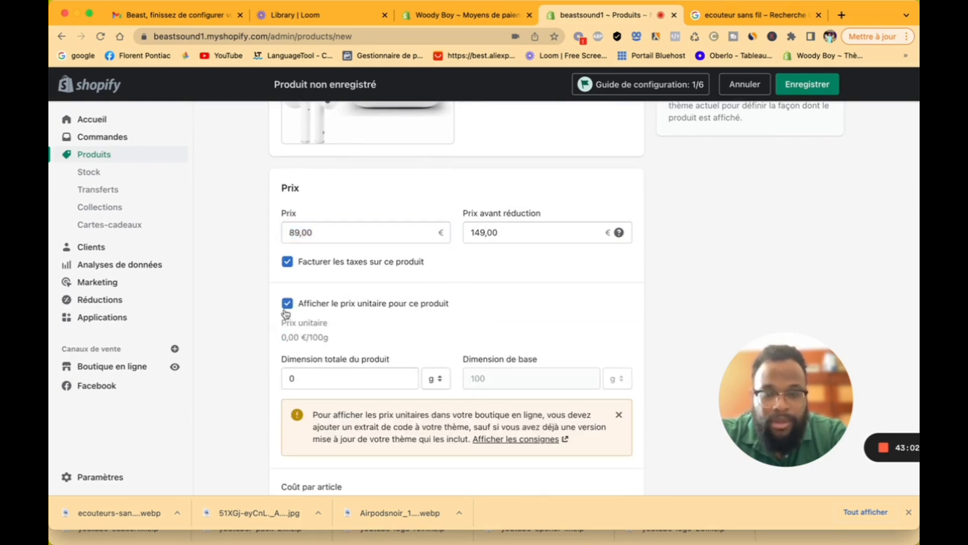
left_click(288, 304)
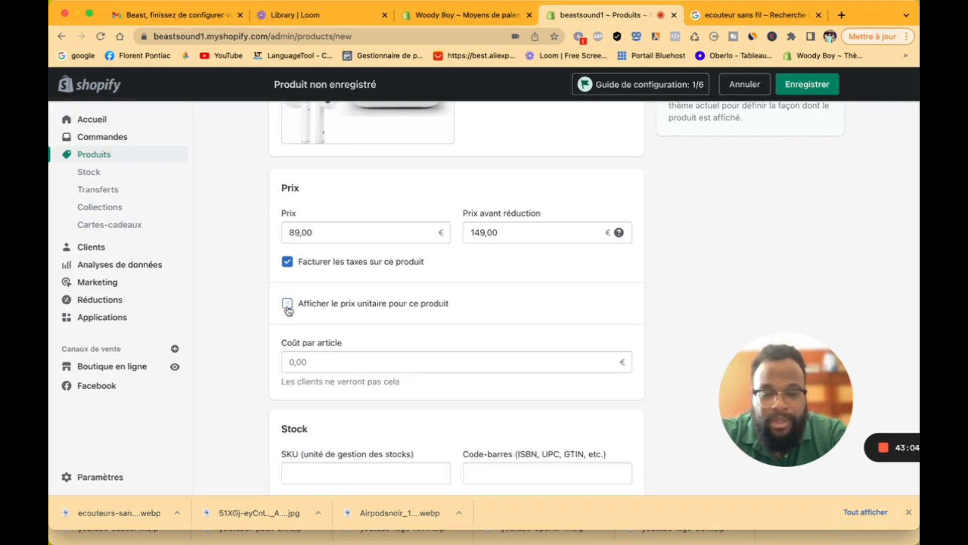
scroll(354, 376, "down", 3)
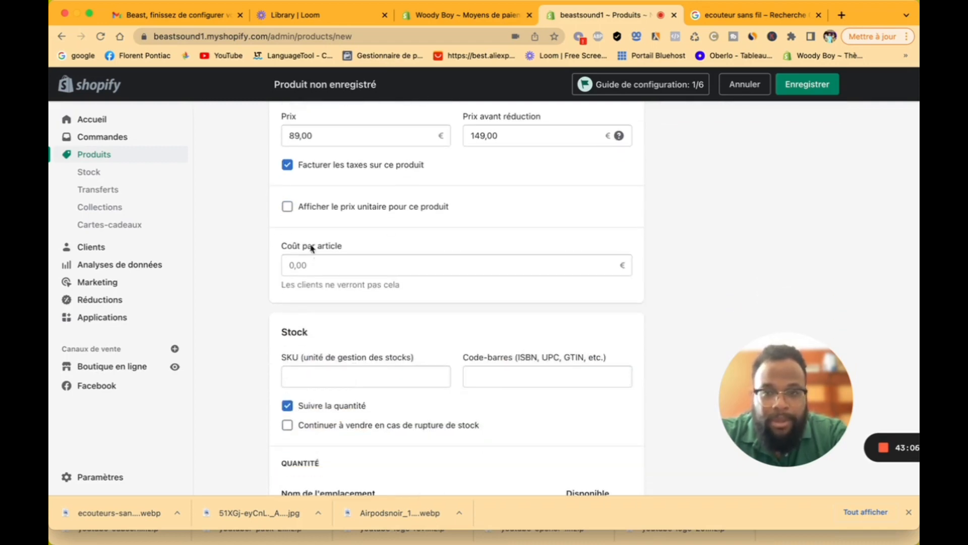
left_click(288, 208)
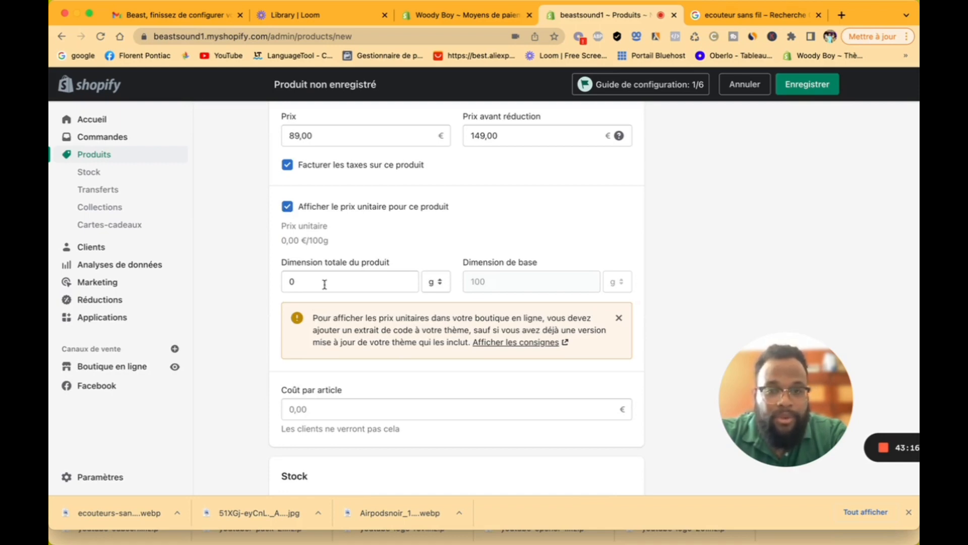
left_click(437, 282)
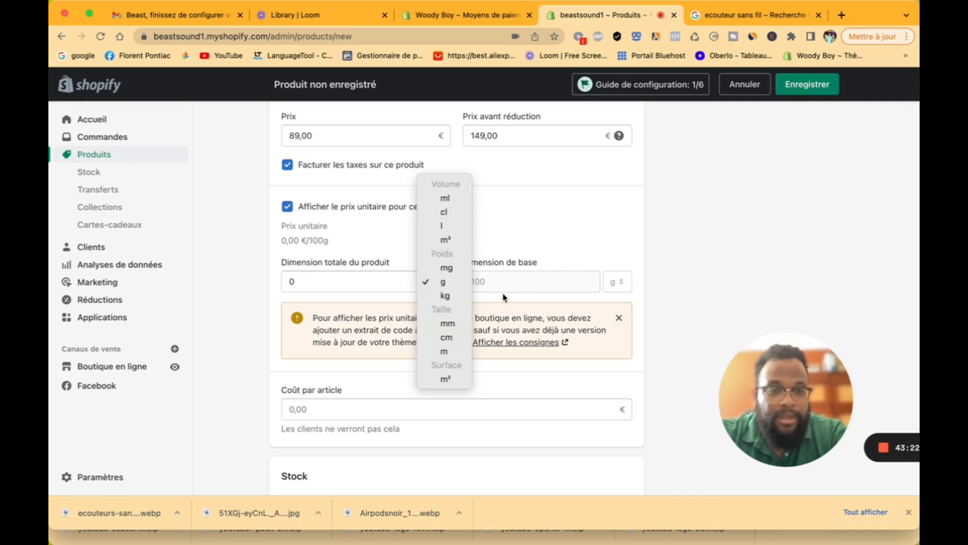
left_click(539, 231)
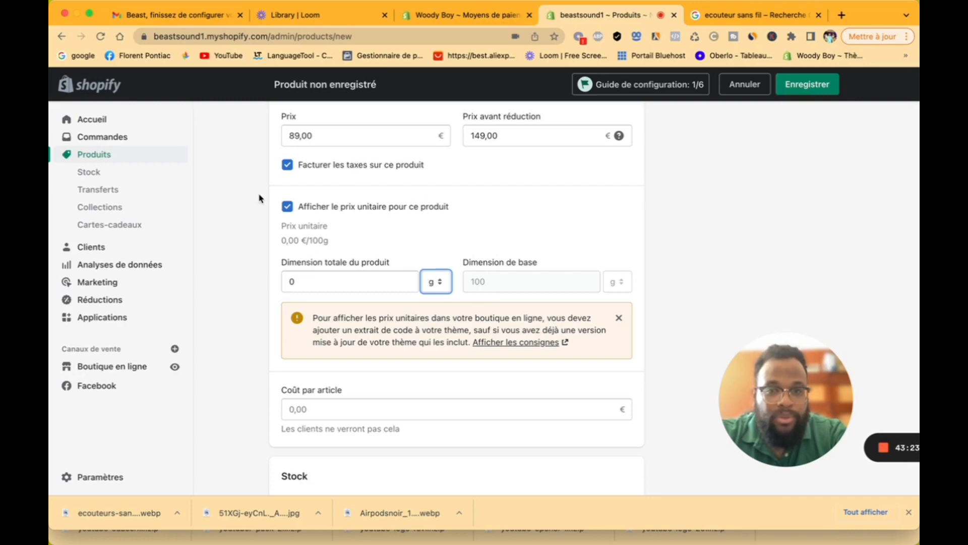
left_click(287, 208)
Step: Set the available stock at the store location from 0 to 100 units
scroll(343, 348, "down", 3)
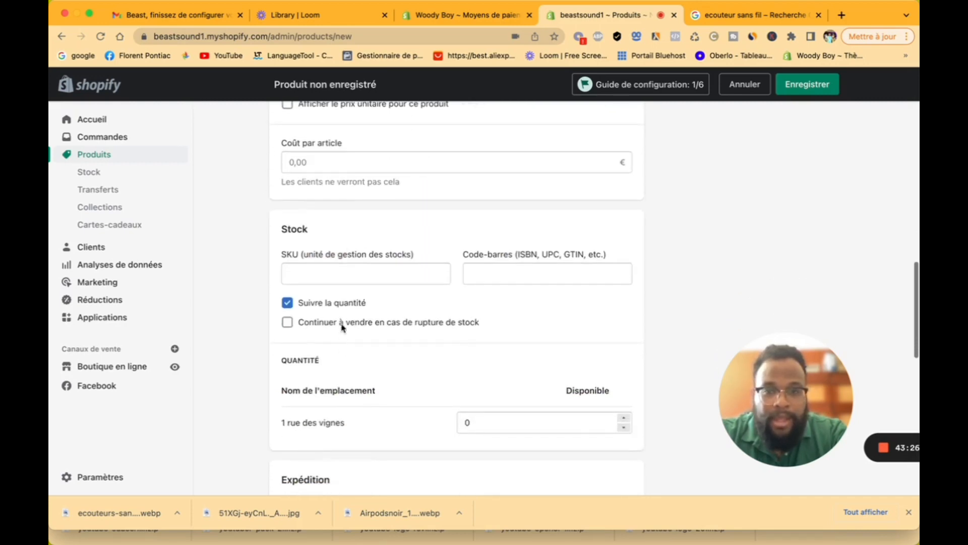
left_click(327, 272)
left_click(491, 273)
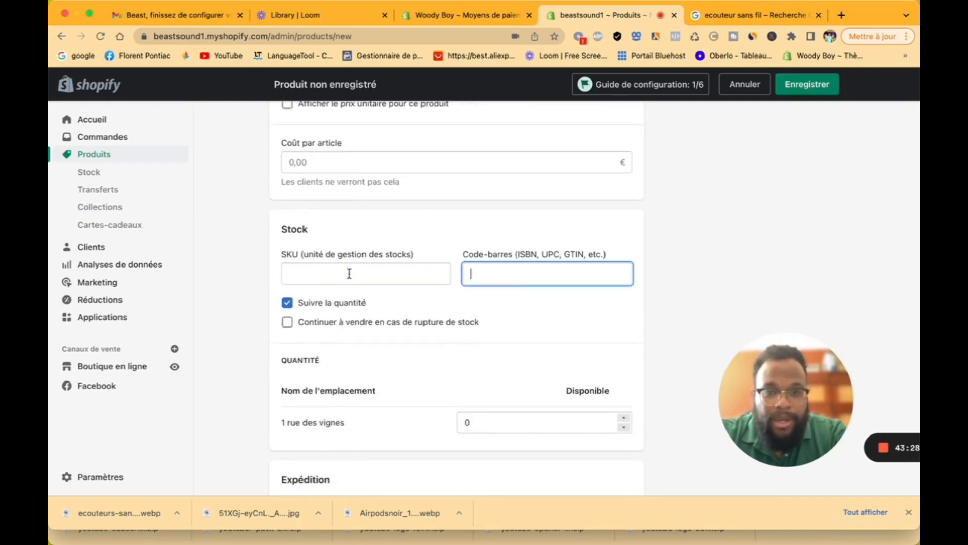
left_click(327, 272)
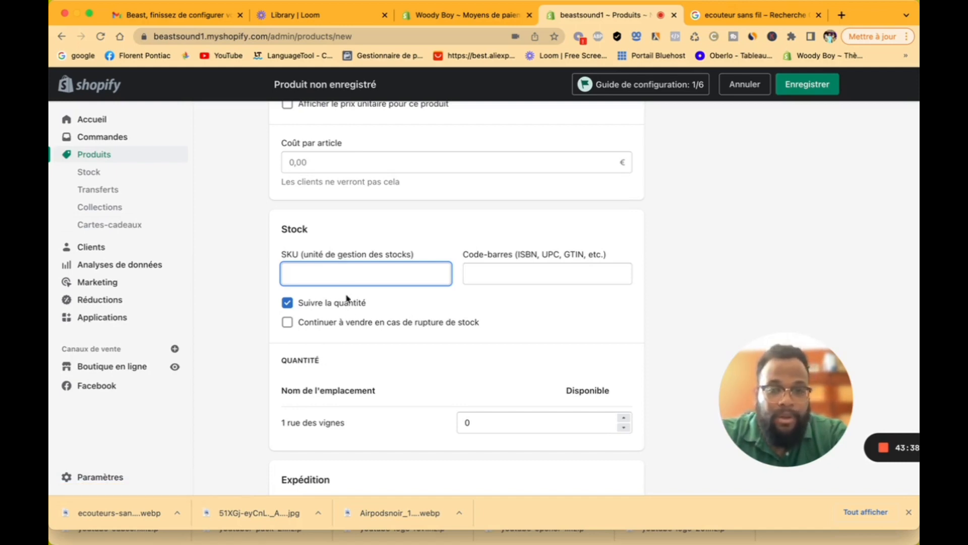
left_click(527, 427)
left_click_drag(527, 427, 396, 425)
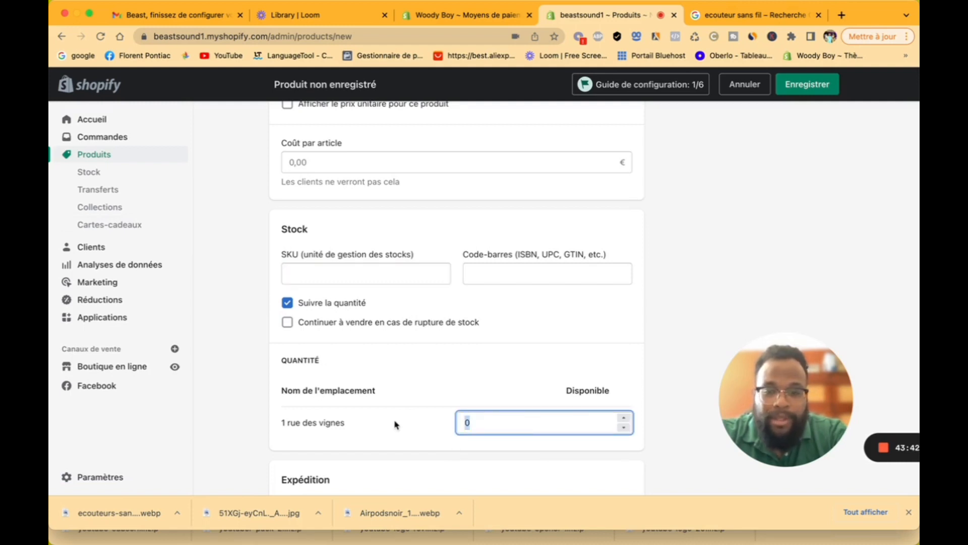
type("100")
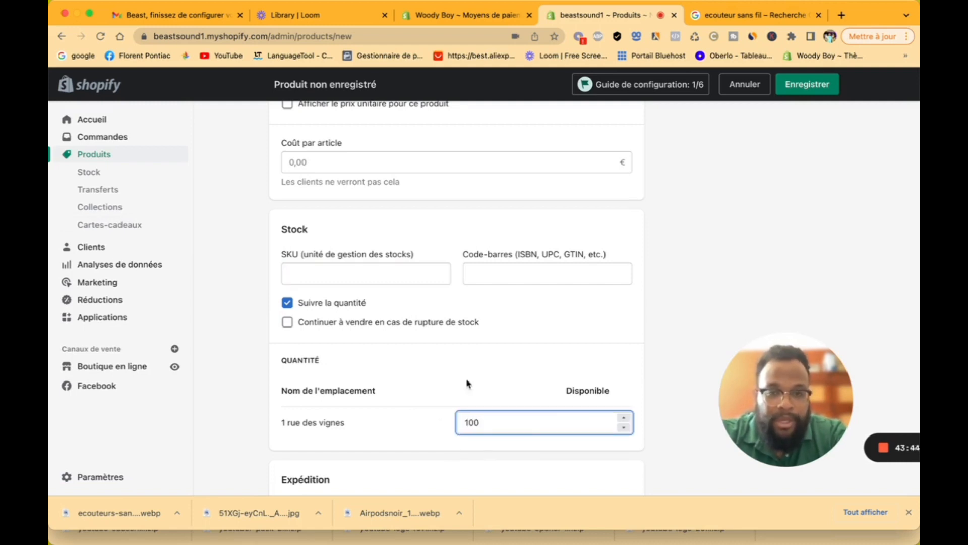
left_click(479, 343)
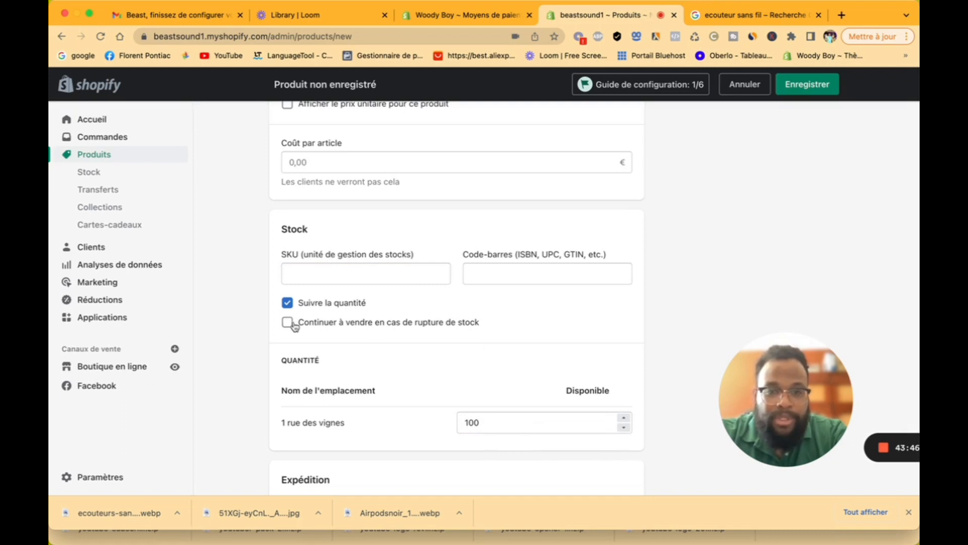
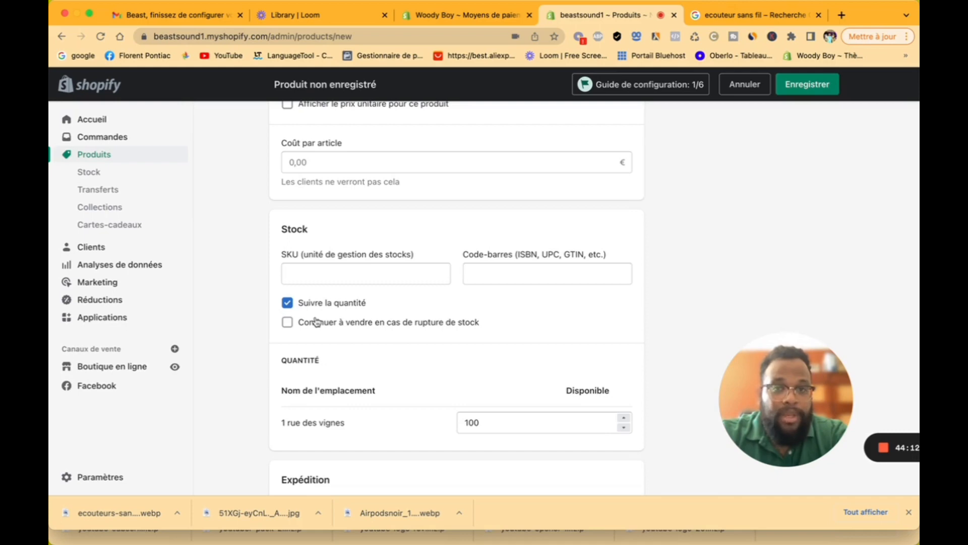
Step: Scroll down the new product page past Stock to the Expédition and Informations douanières sections
scroll(316, 322, "down", 1)
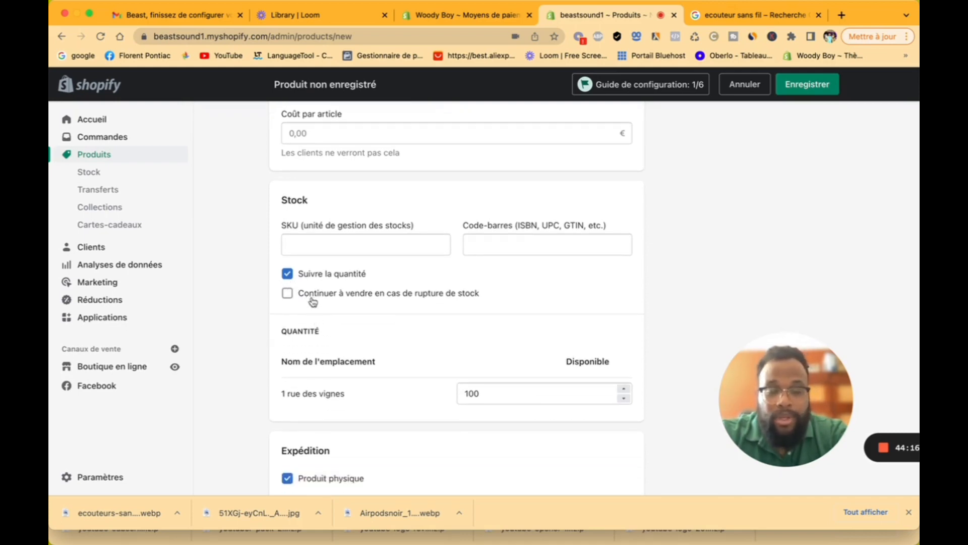
scroll(314, 336, "down", 4)
scroll(314, 337, "down", 6)
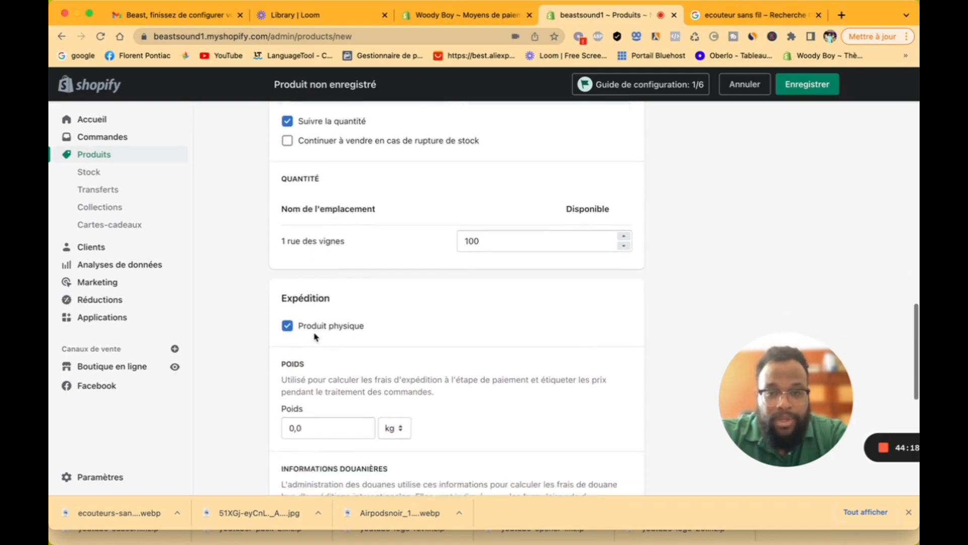
scroll(314, 337, "down", 1)
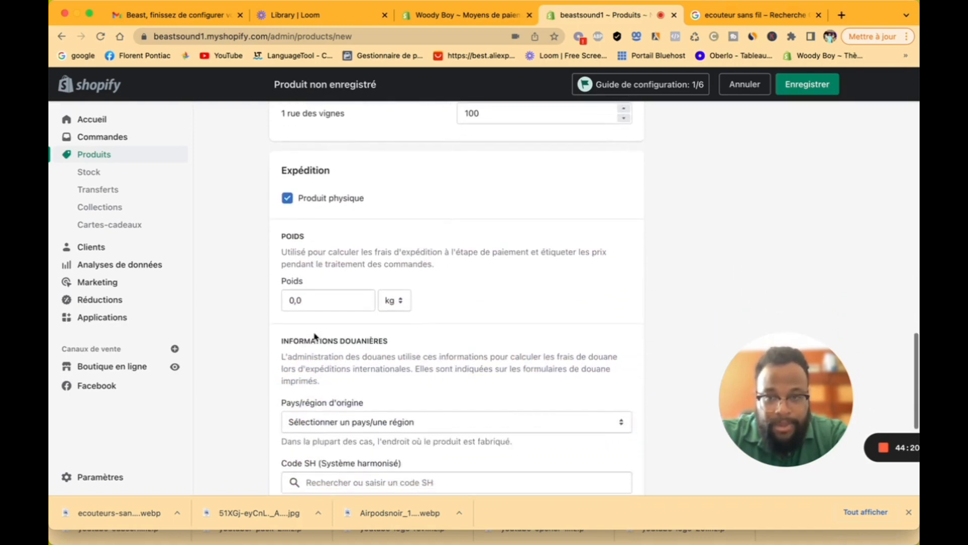
scroll(321, 277, "down", 8)
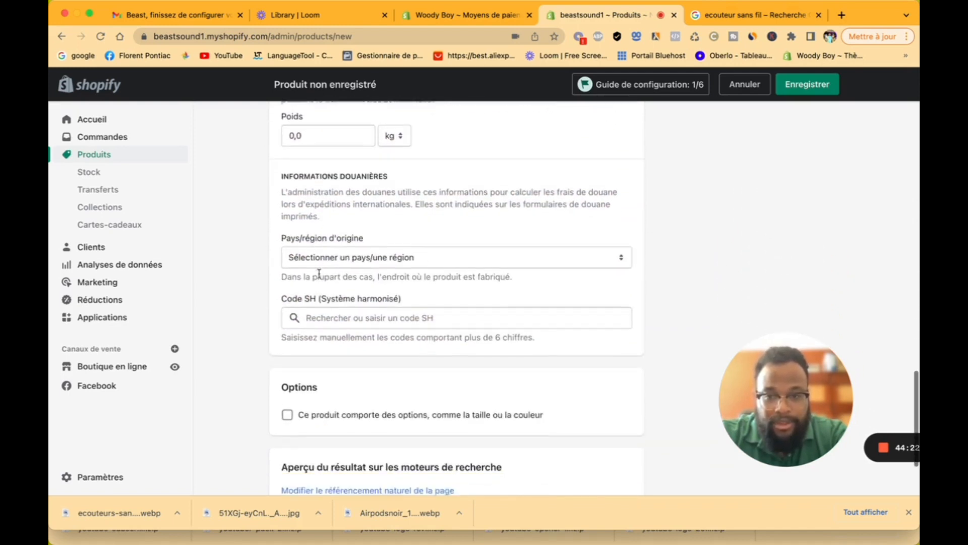
left_click(331, 226)
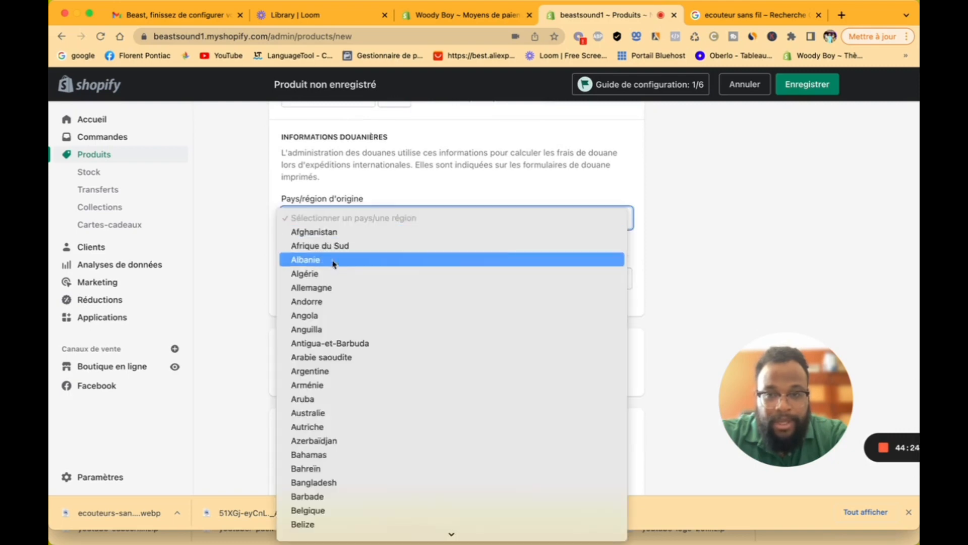
left_click(396, 166)
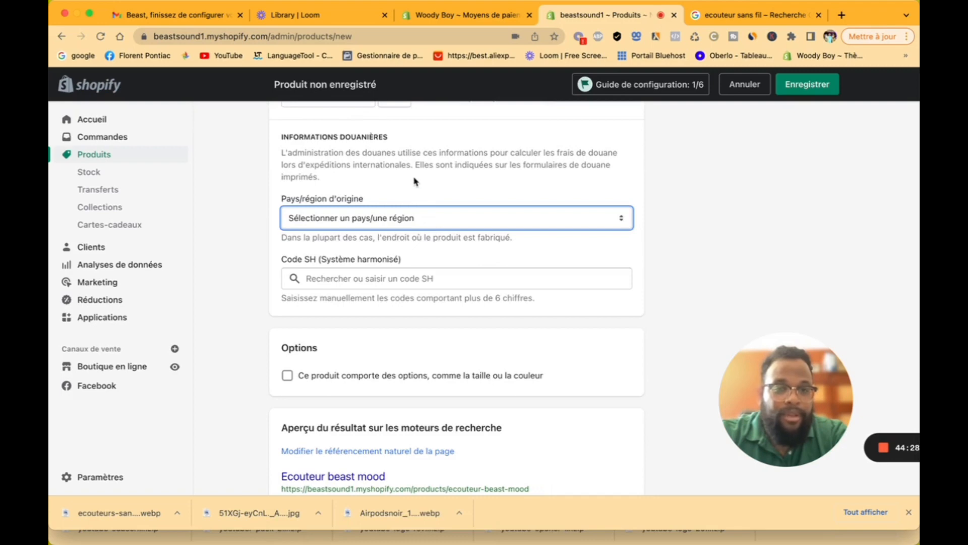
scroll(416, 181, "up", 5)
scroll(415, 181, "down", 3)
scroll(415, 202, "down", 2)
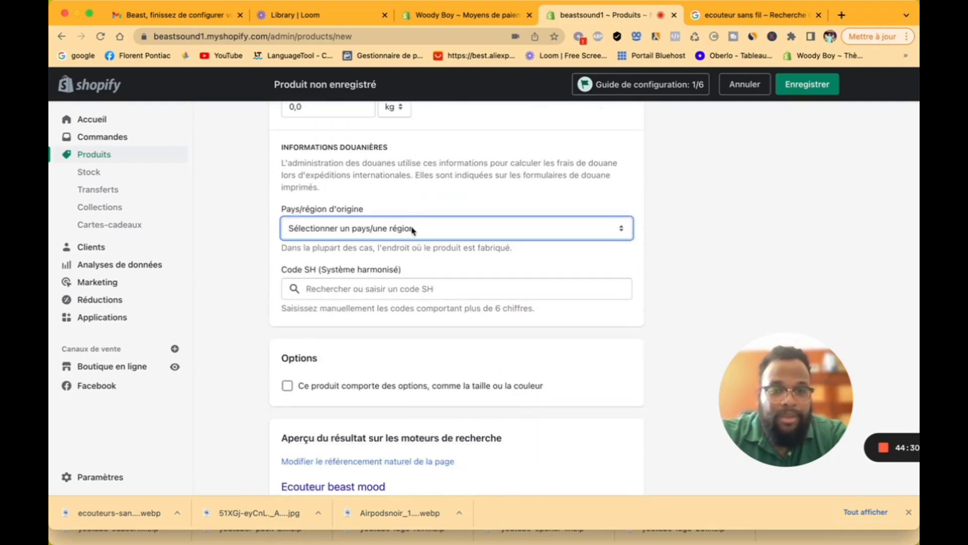
left_click(386, 294)
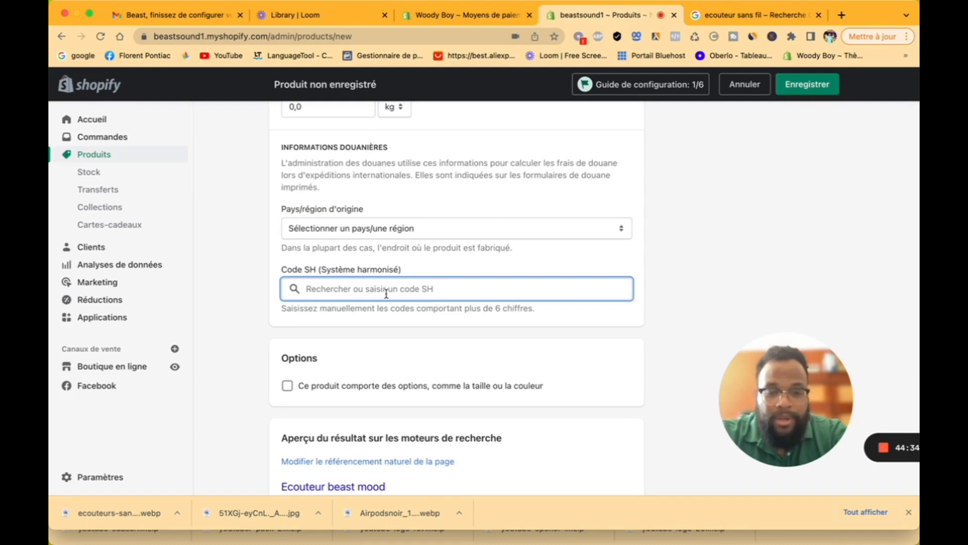
type("ecout")
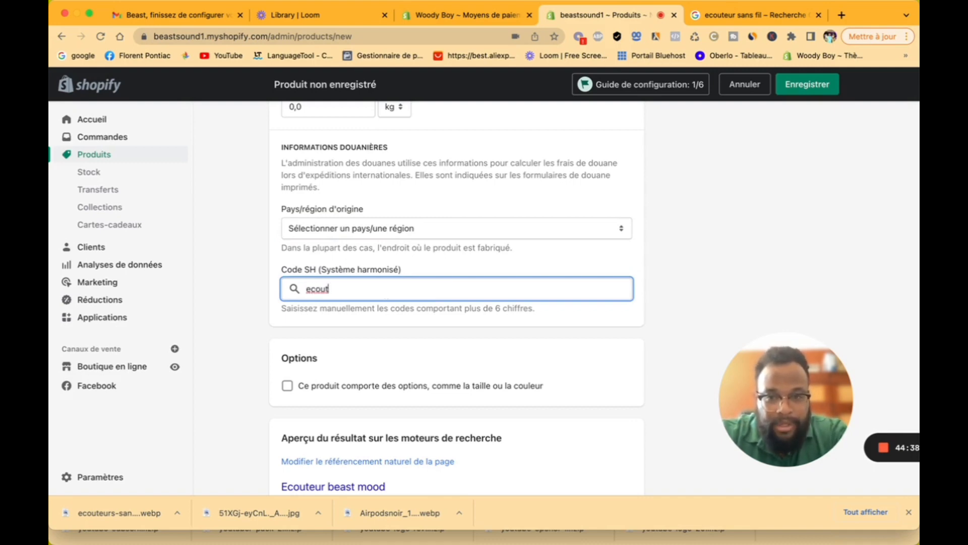
key("BackSpace")
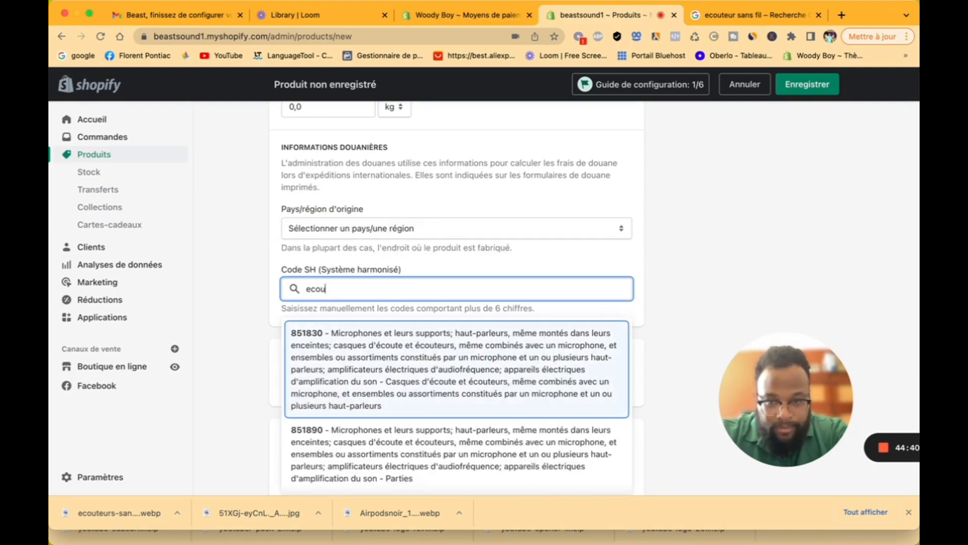
left_click(421, 354)
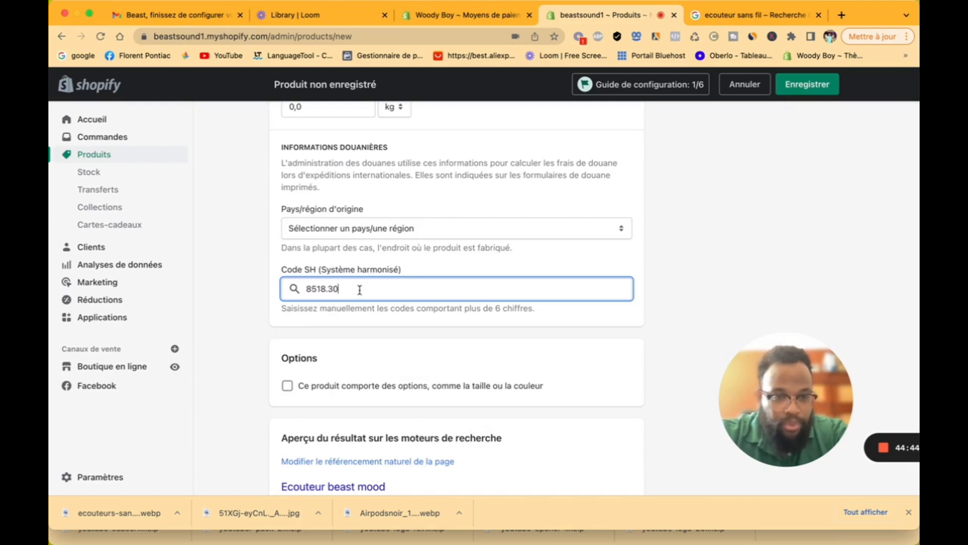
left_click_drag(359, 289, 278, 285)
key("BackSpace")
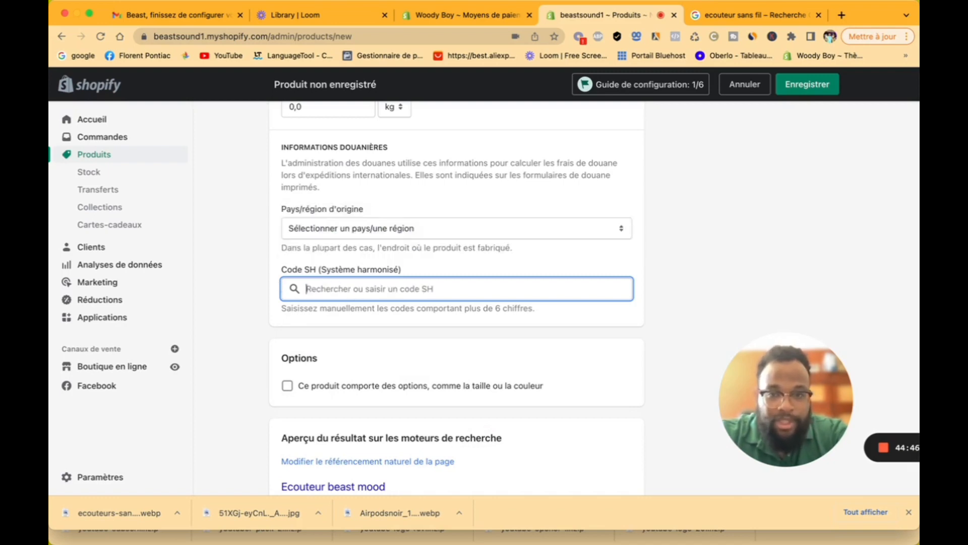
left_click(430, 178)
scroll(429, 178, "down", 1)
scroll(429, 177, "down", 3)
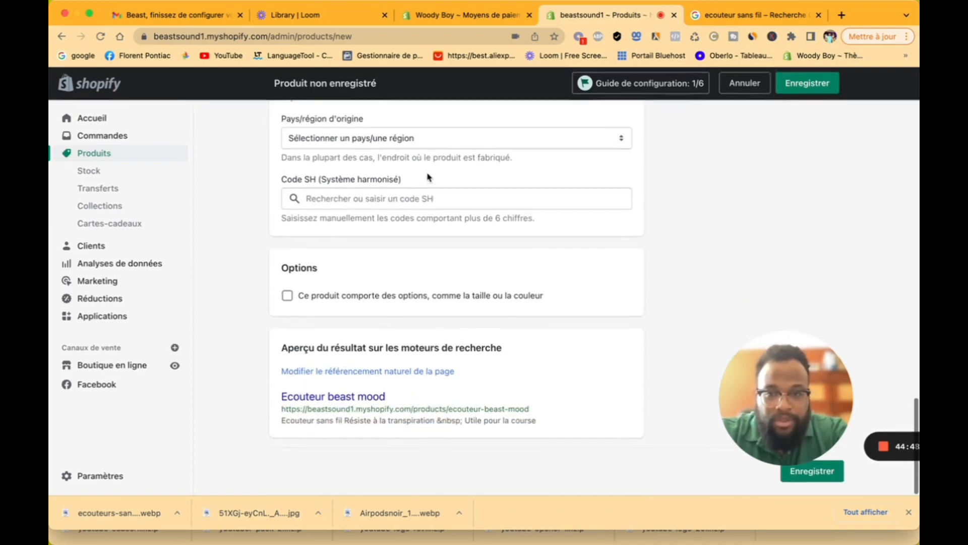
Step: Add a Couleur option to the product with the value Noir
left_click(288, 298)
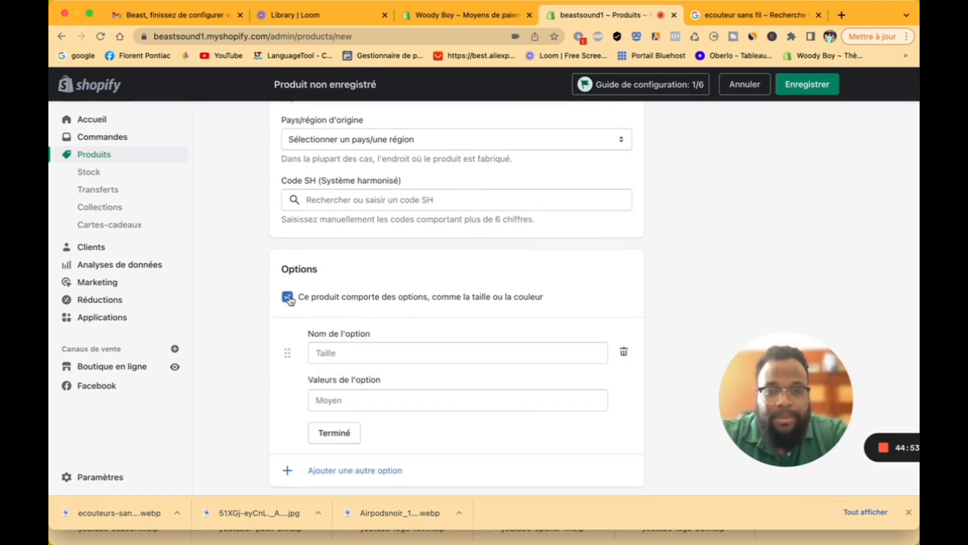
left_click(360, 355)
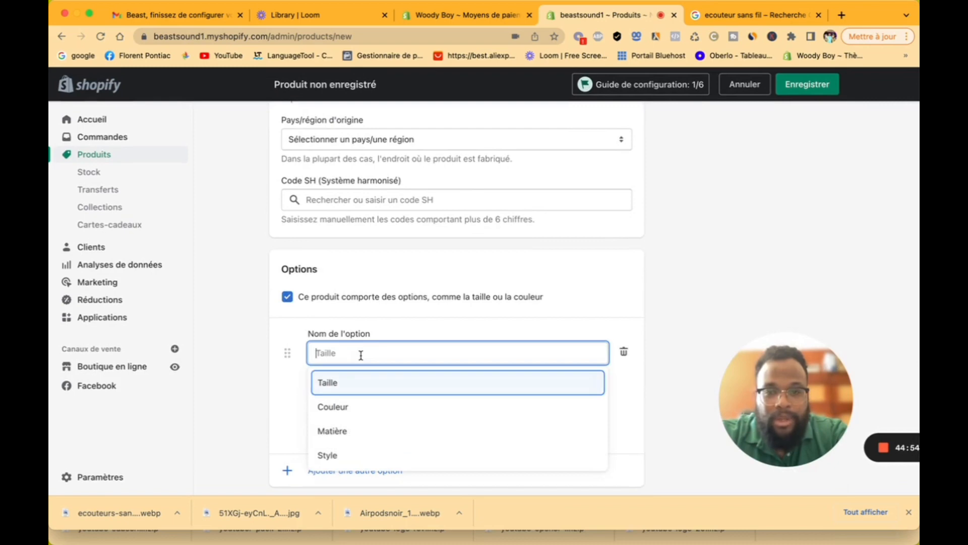
left_click(339, 406)
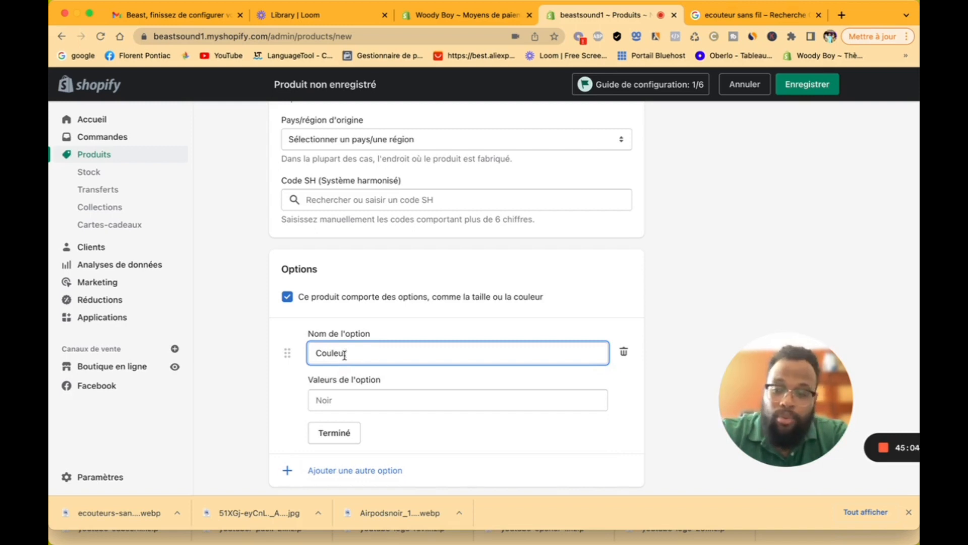
left_click(342, 401)
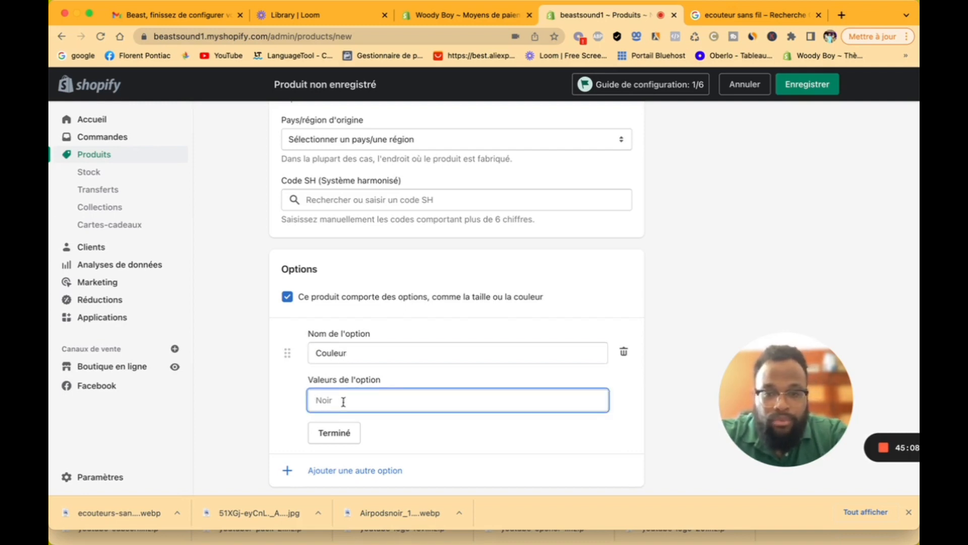
type("Noir")
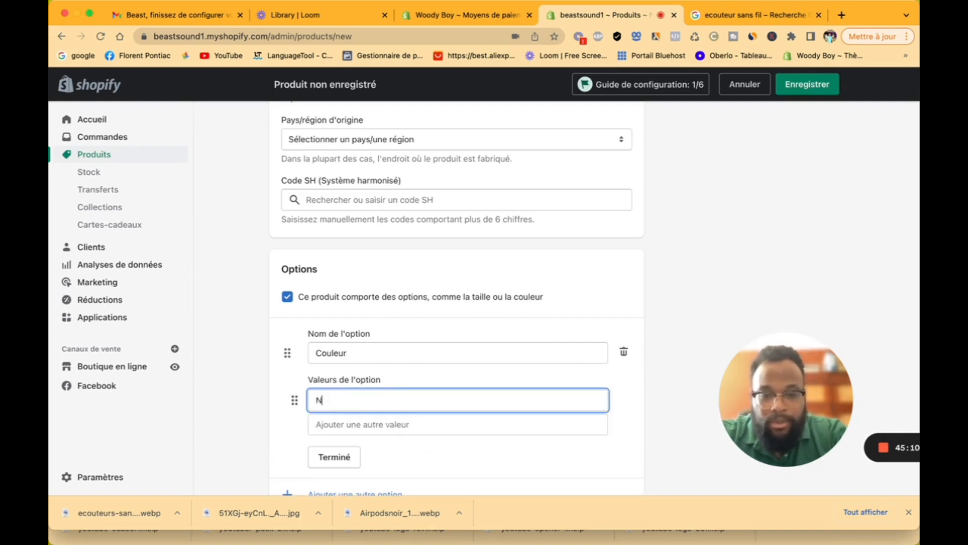
left_click(385, 428)
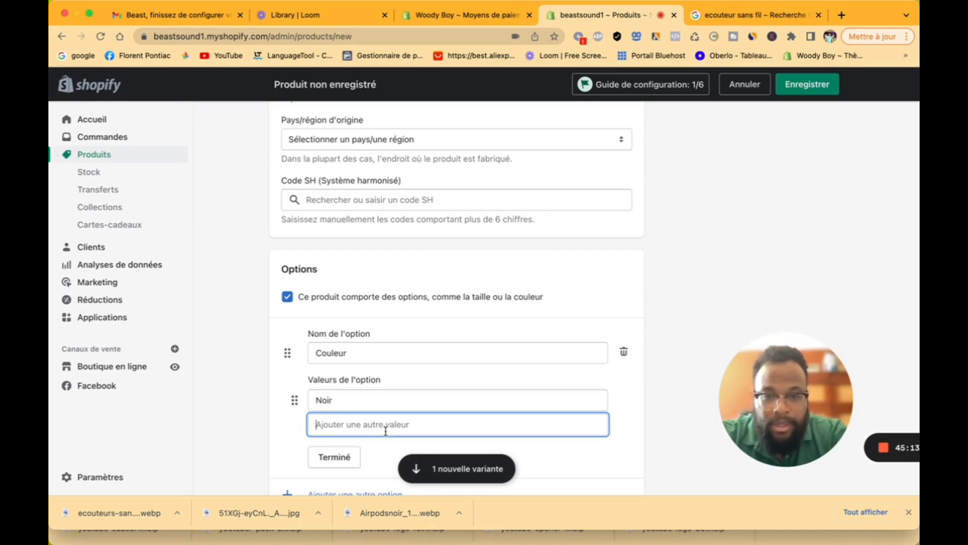
left_click(620, 415)
scroll(620, 413, "down", 3)
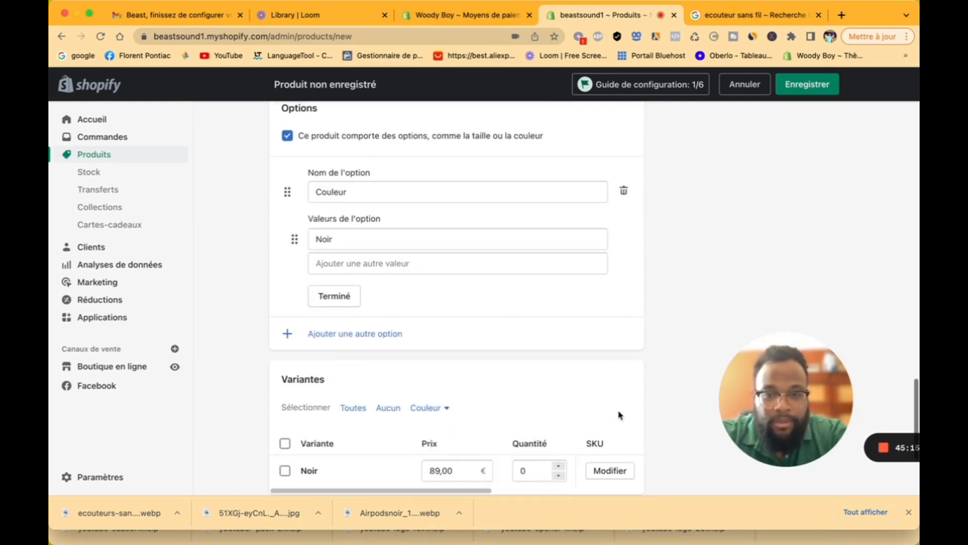
Step: Add a second product option, then delete it again without naming it
left_click(331, 334)
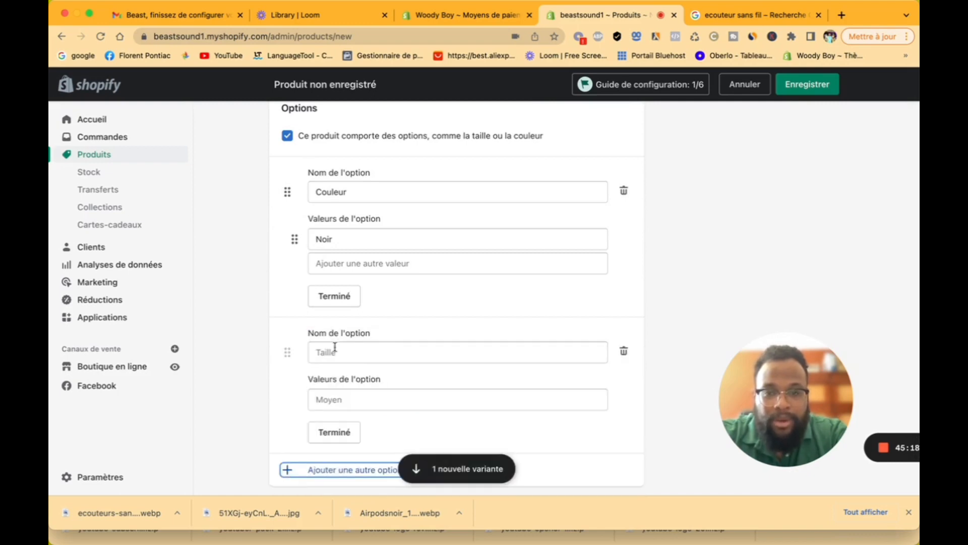
left_click(335, 350)
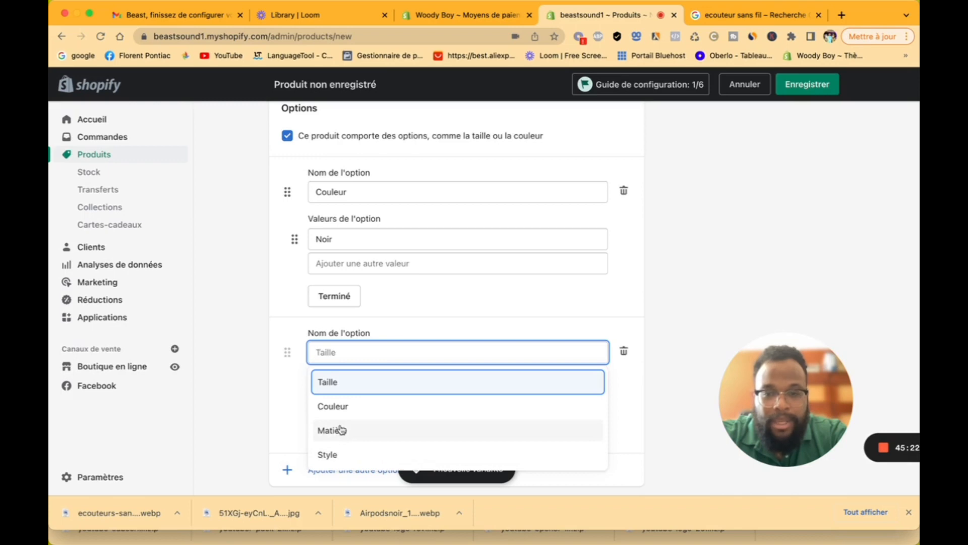
left_click(295, 408)
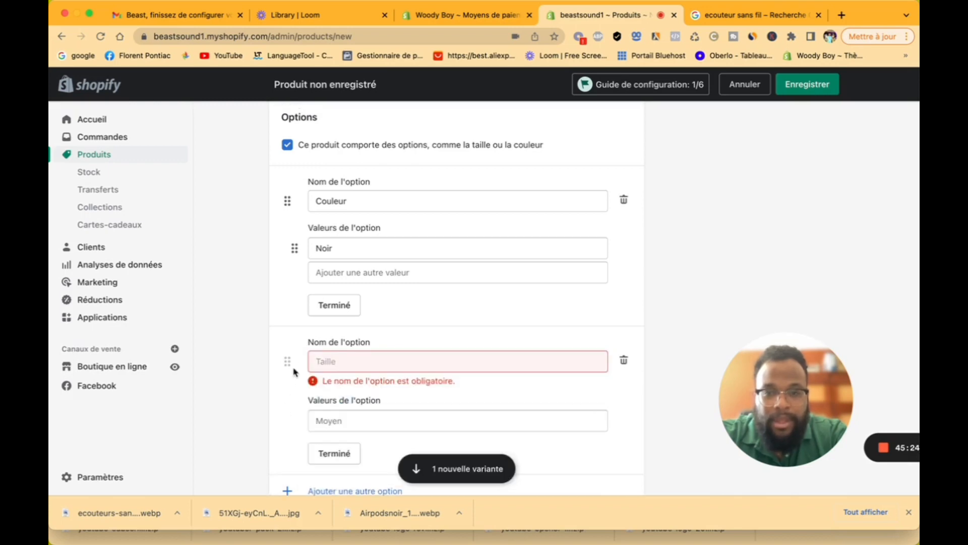
left_click(624, 360)
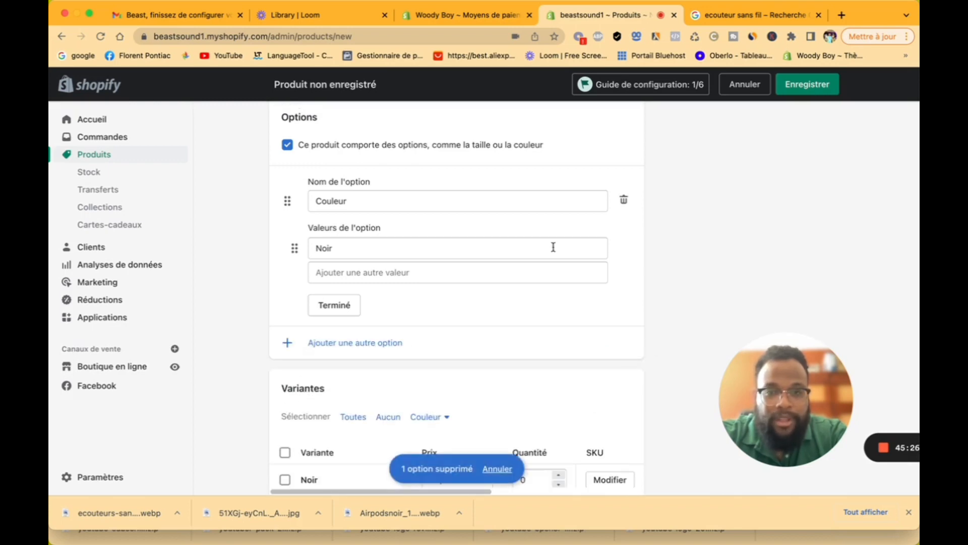
scroll(553, 246, "down", 5)
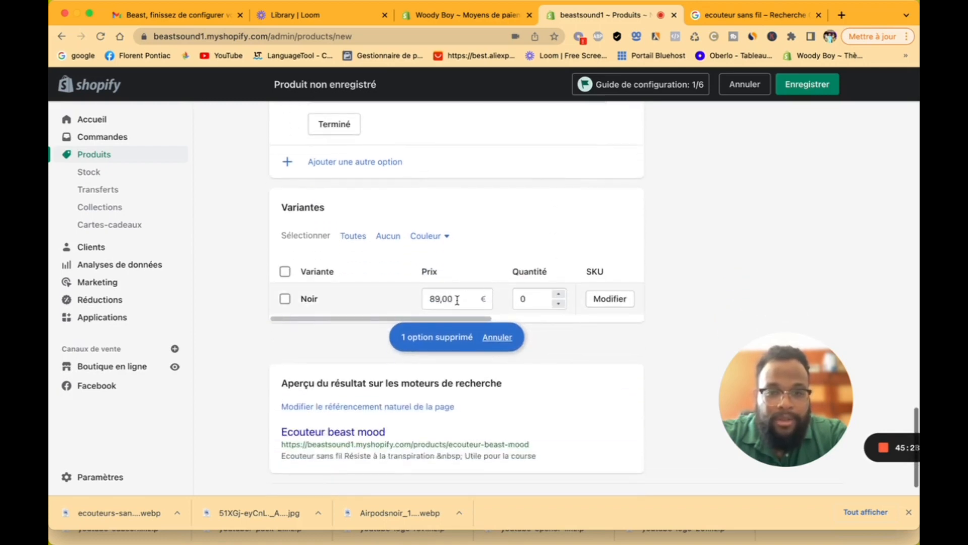
scroll(440, 294, "up", 5)
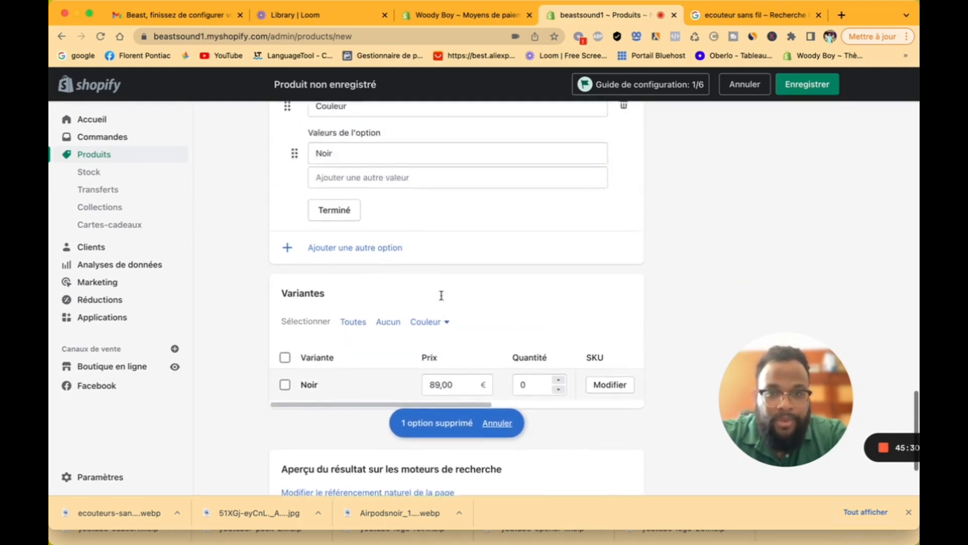
Step: Add Blanc as a second Couleur value and save the product
left_click(319, 263)
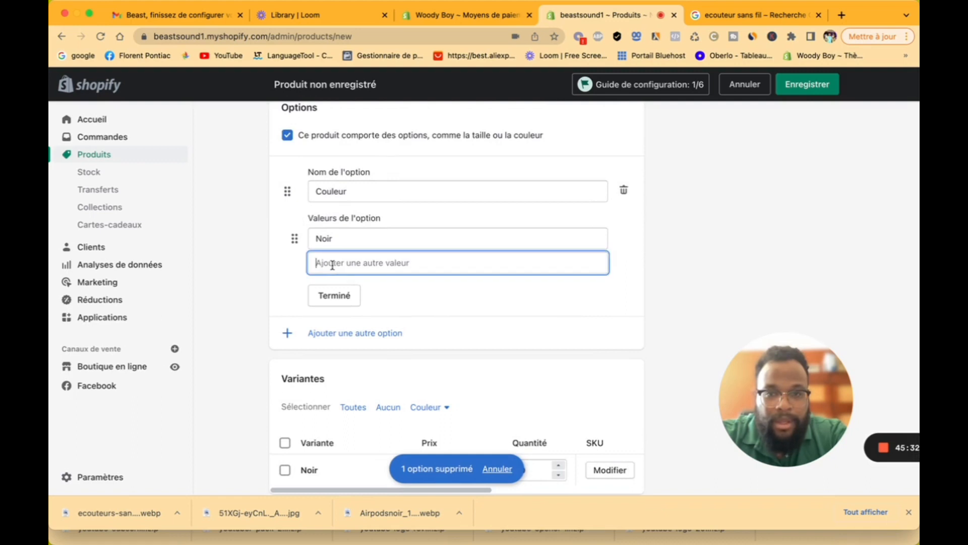
type("Bl")
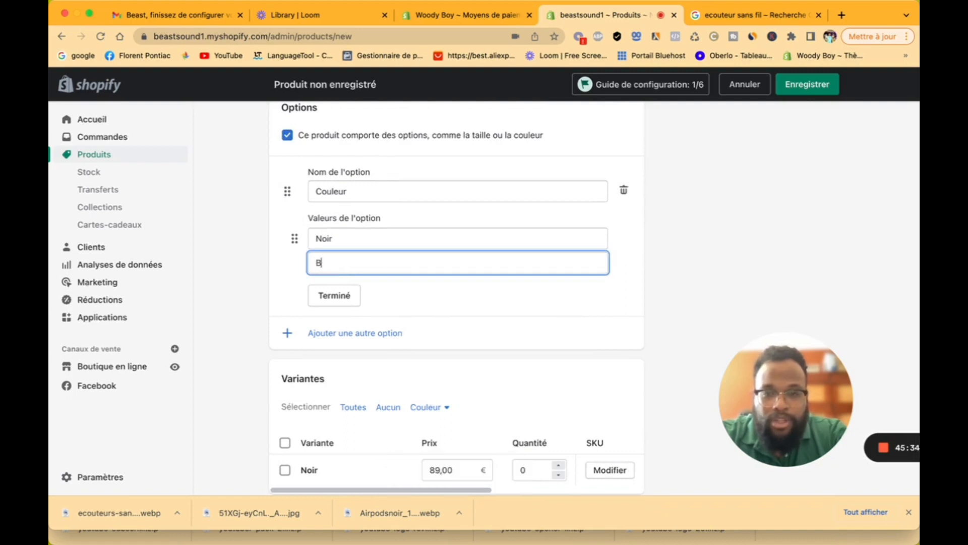
type("anc")
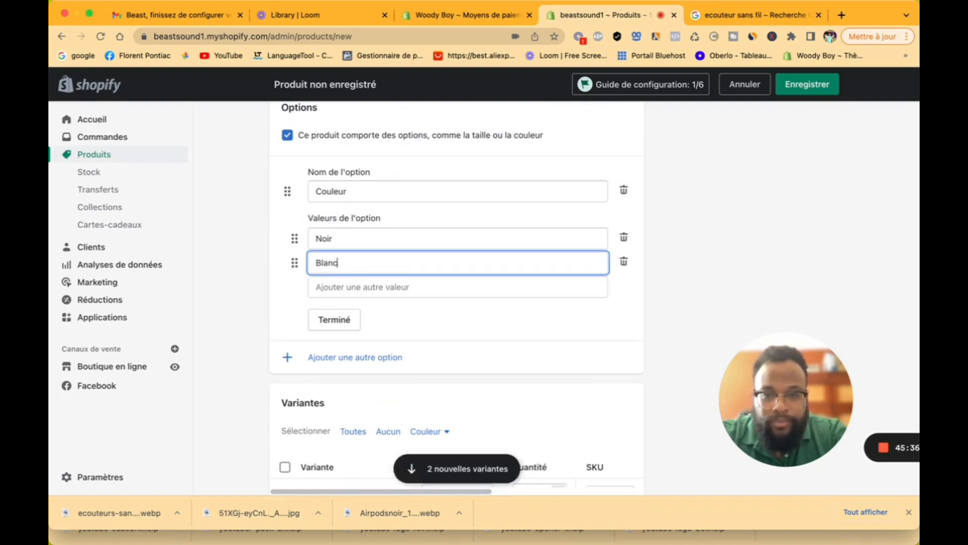
left_click(465, 334)
scroll(465, 335, "down", 5)
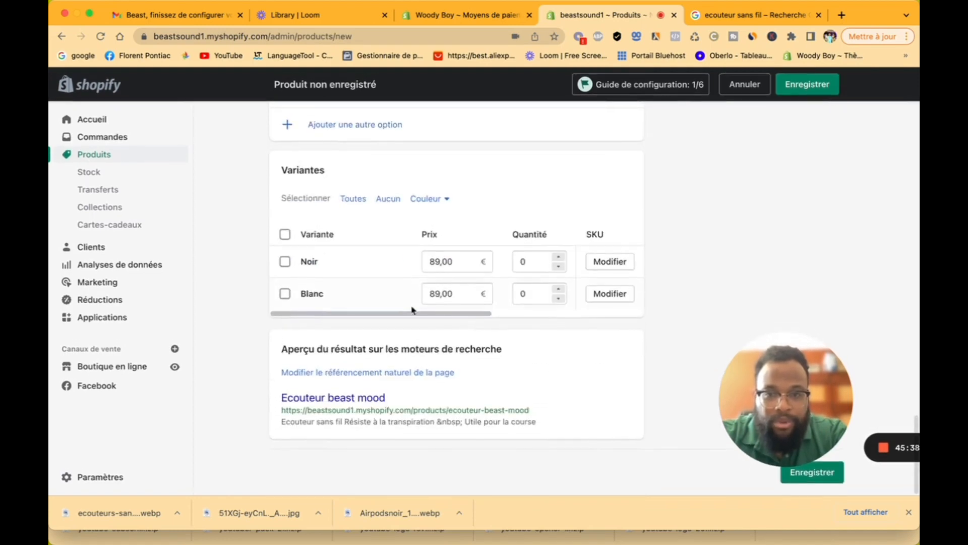
scroll(372, 281, "up", 6)
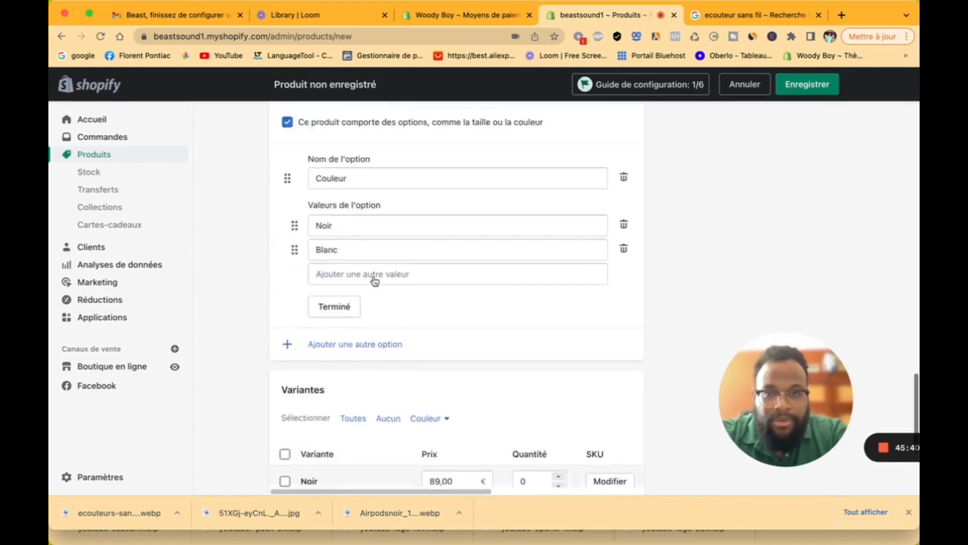
left_click(808, 87)
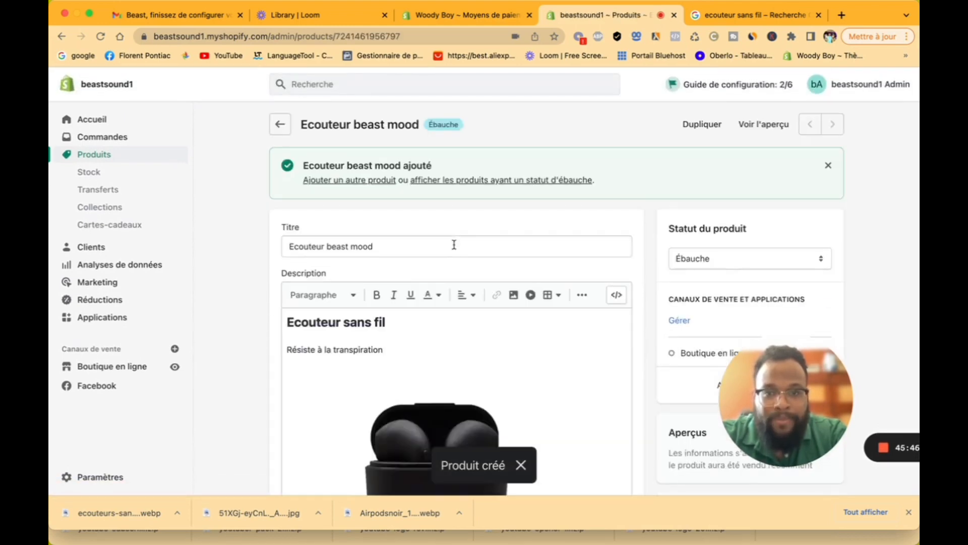
Step: Open the add-variant form, then return to the product page without adding a variant
scroll(456, 248, "down", 10)
scroll(455, 249, "down", 3)
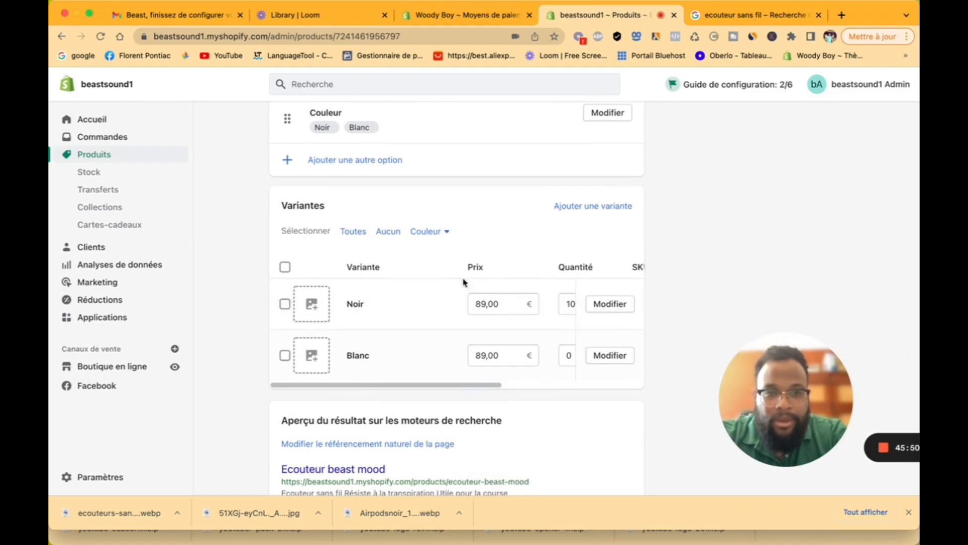
left_click(607, 206)
scroll(547, 328, "down", 5)
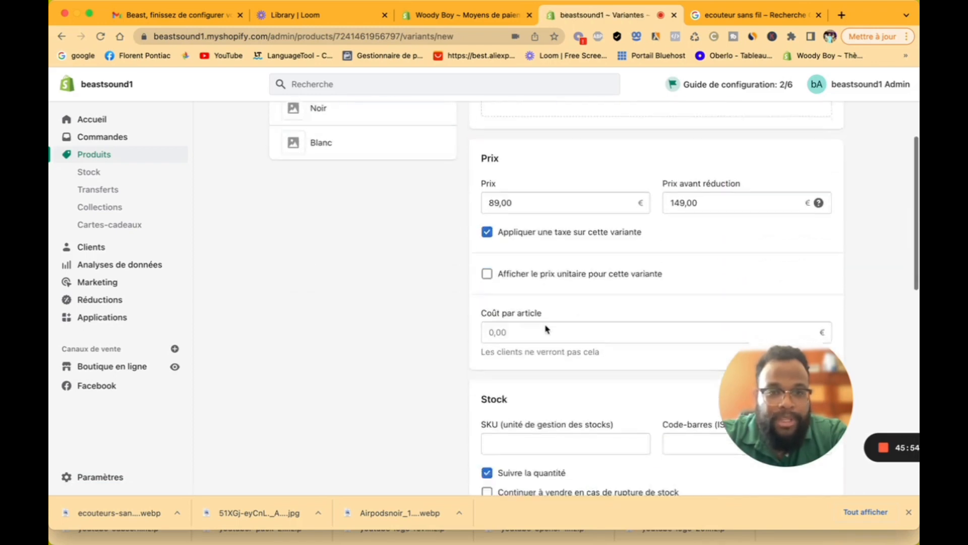
scroll(535, 289, "down", 5)
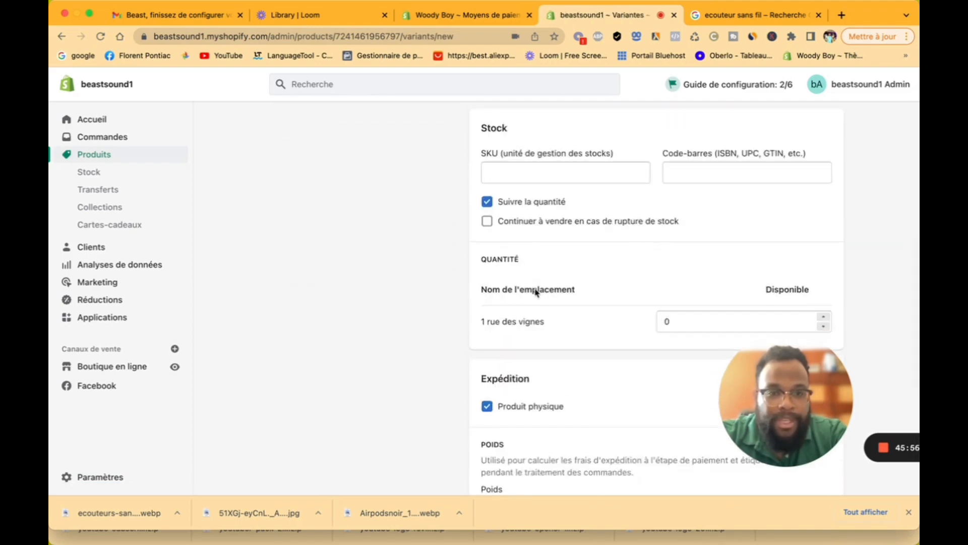
scroll(535, 289, "up", 10)
left_click(284, 130)
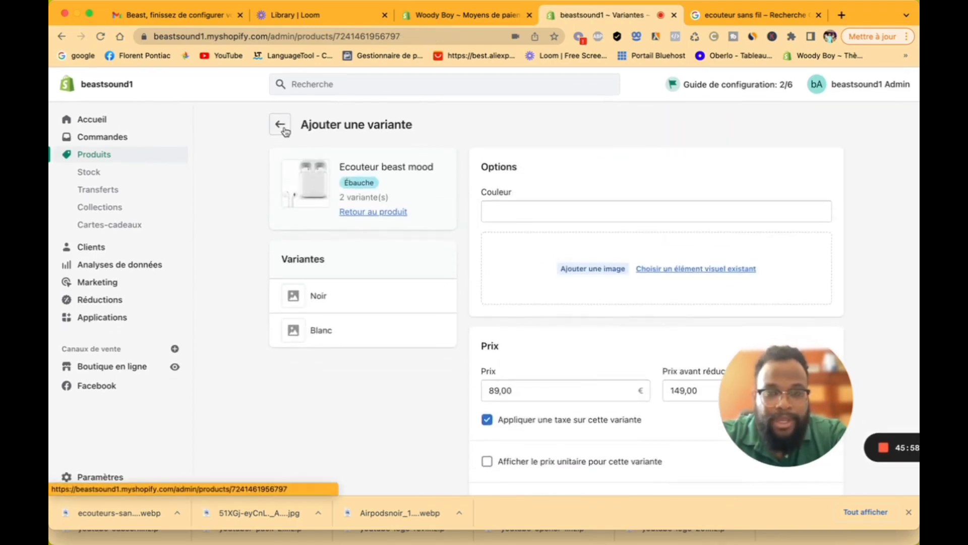
scroll(410, 288, "down", 15)
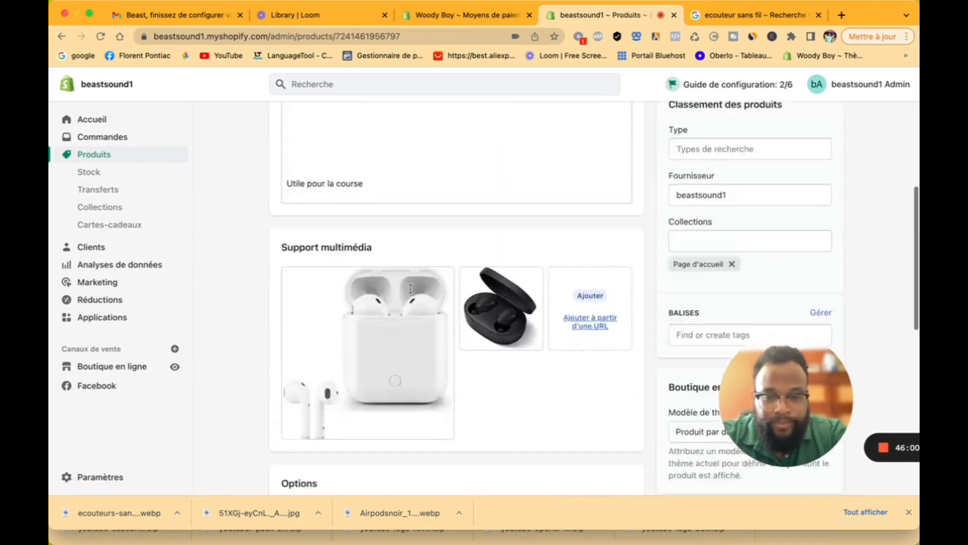
scroll(411, 292, "down", 3)
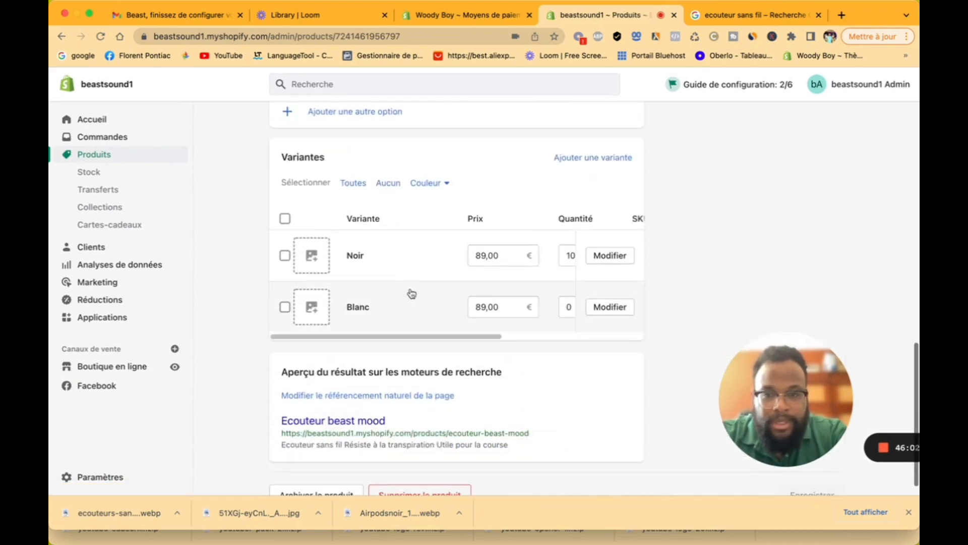
Step: Assign the black earbuds image to Noir and the white earbuds image to Blanc, then save
left_click(315, 259)
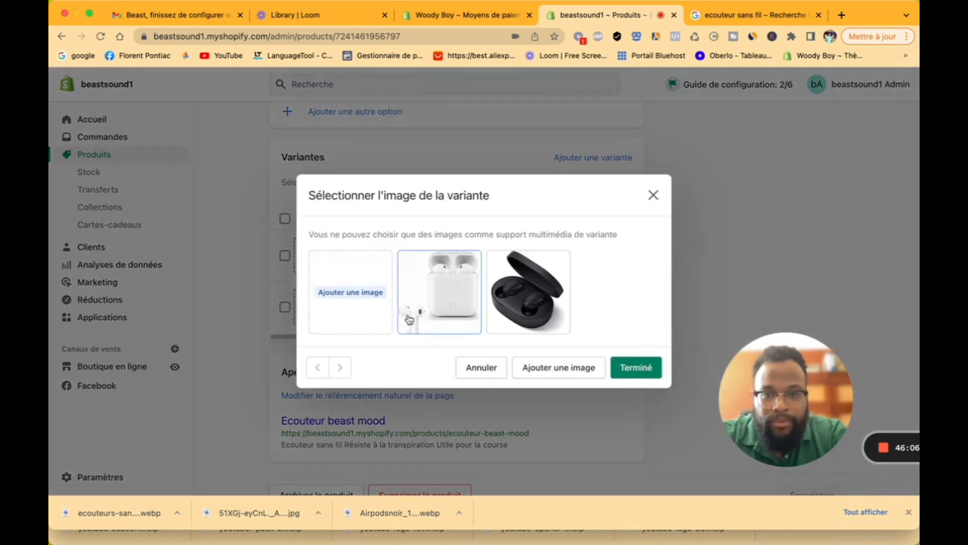
left_click(535, 306)
left_click(635, 367)
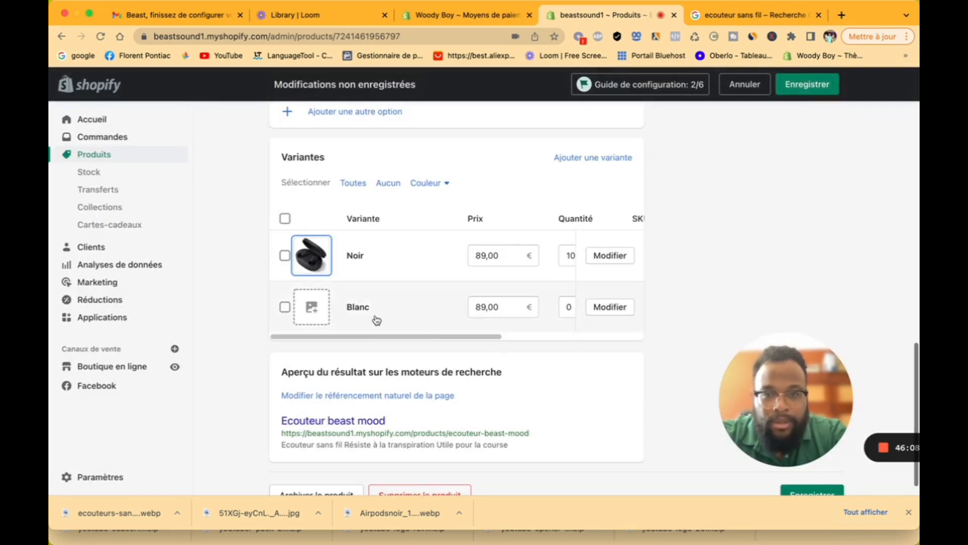
left_click(314, 304)
left_click(439, 291)
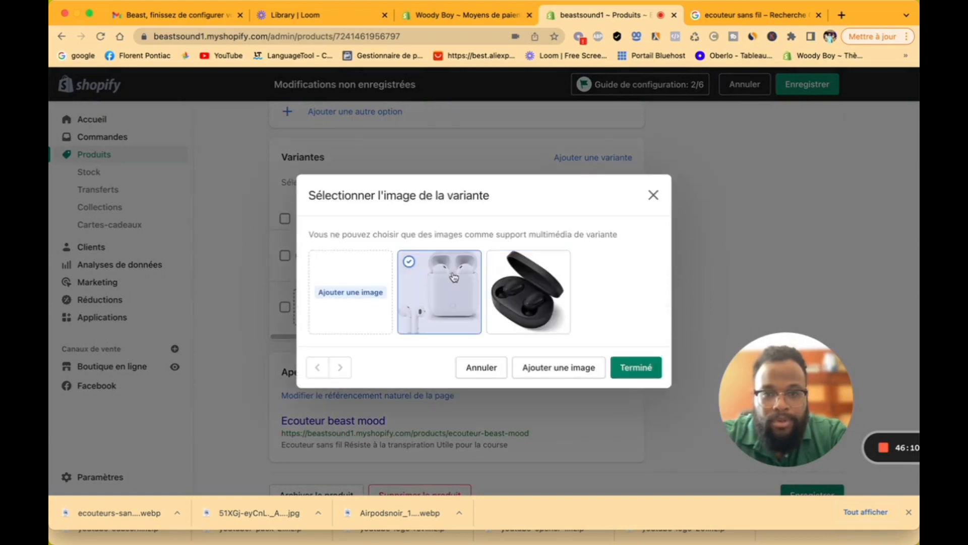
left_click(636, 367)
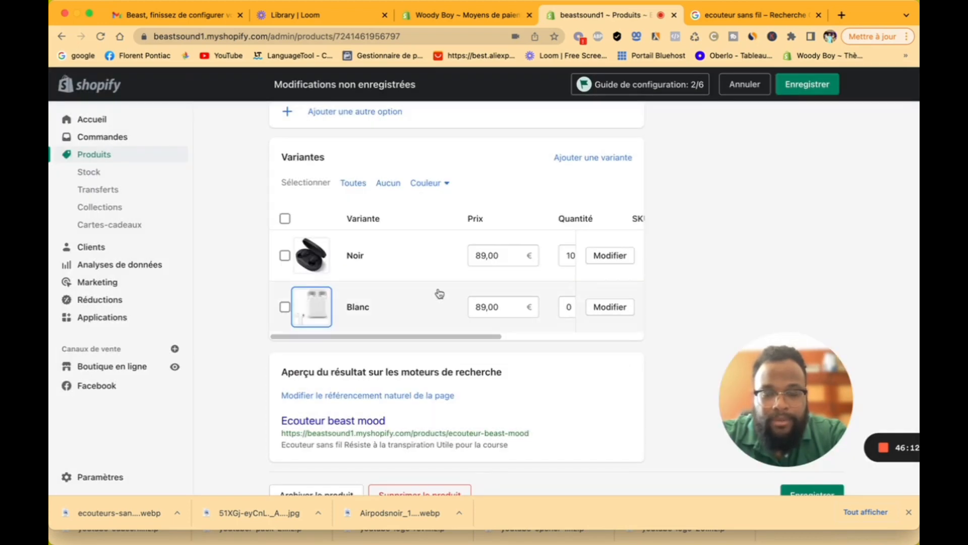
left_click(804, 87)
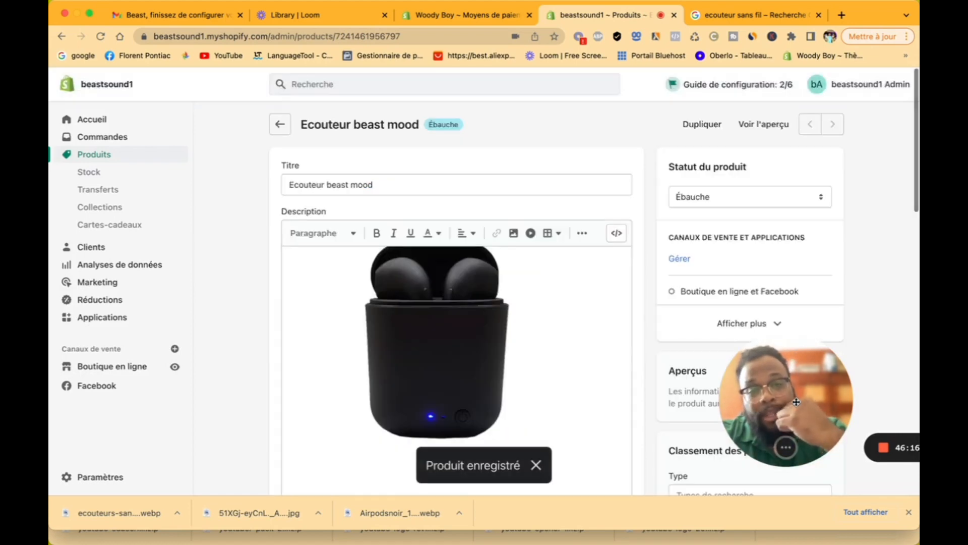
scroll(797, 402, "down", 10)
scroll(796, 402, "up", 2)
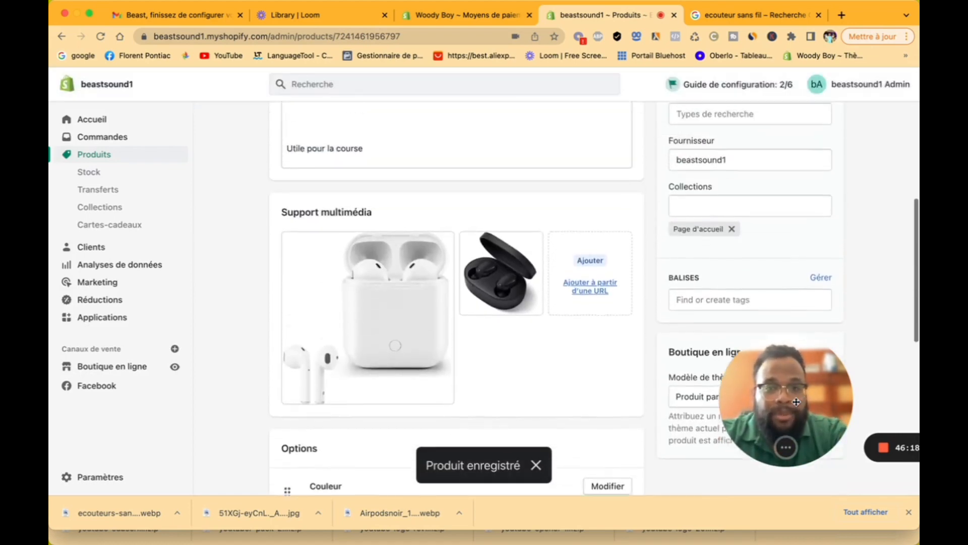
mouse_move(443, 322)
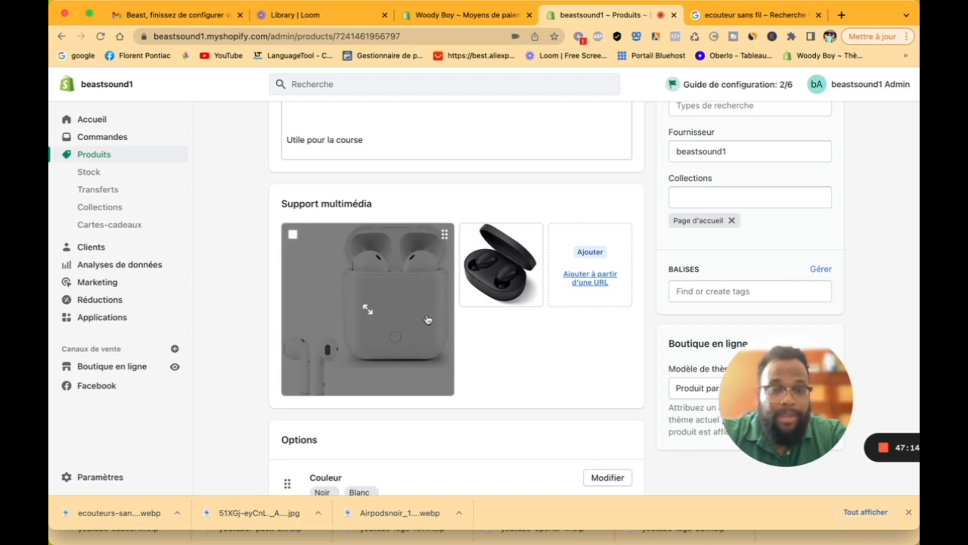
Step: Resize the white earbuds image from 700 to 500 × 500 px, save it, and close the viewer
left_click(421, 300)
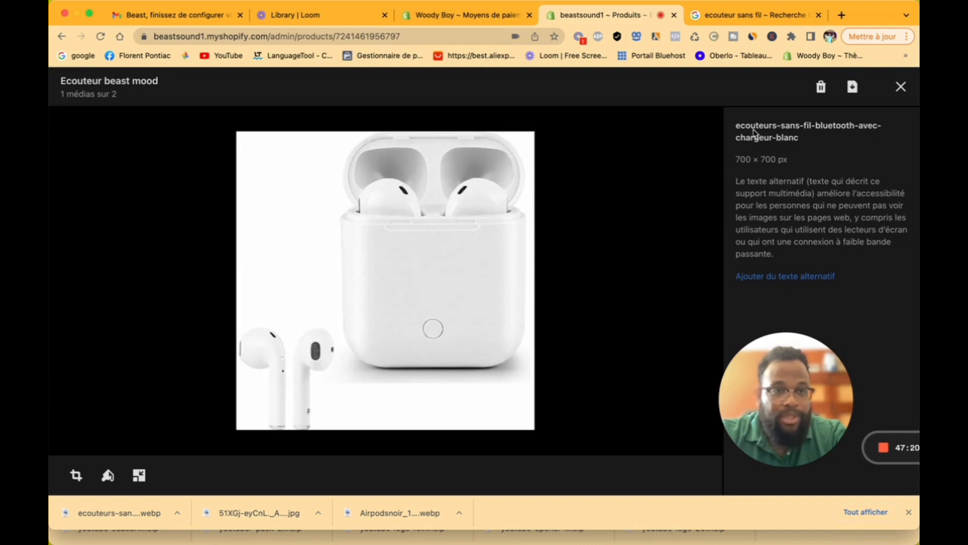
left_click(796, 283)
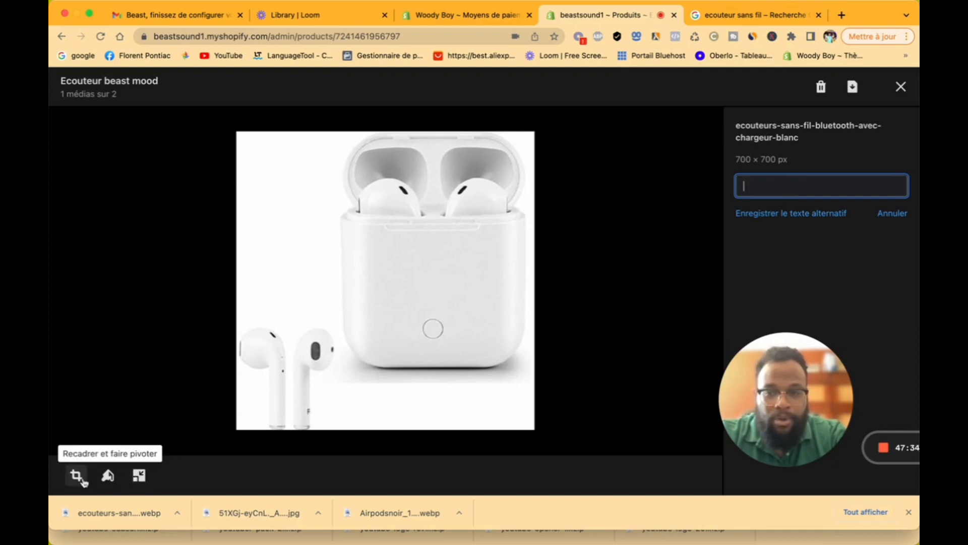
left_click(139, 476)
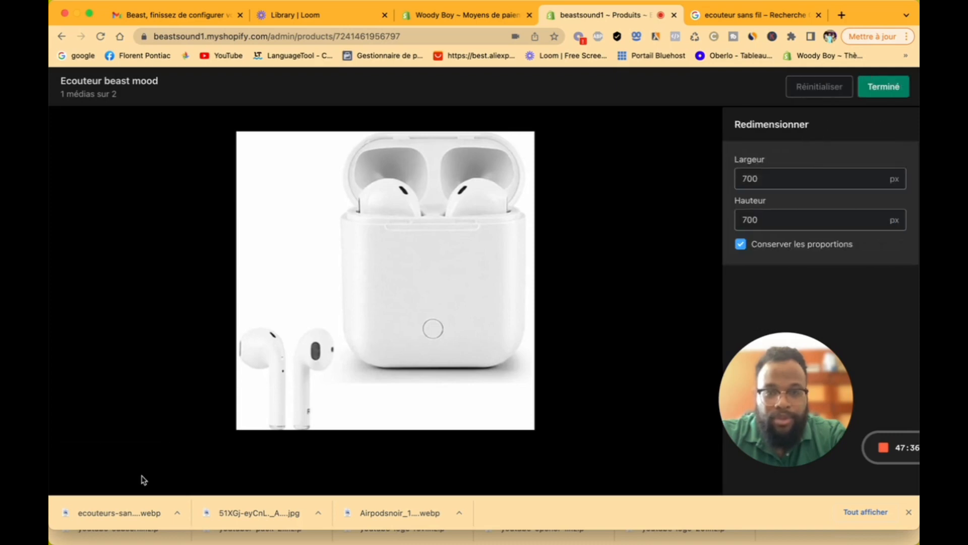
left_click(800, 177)
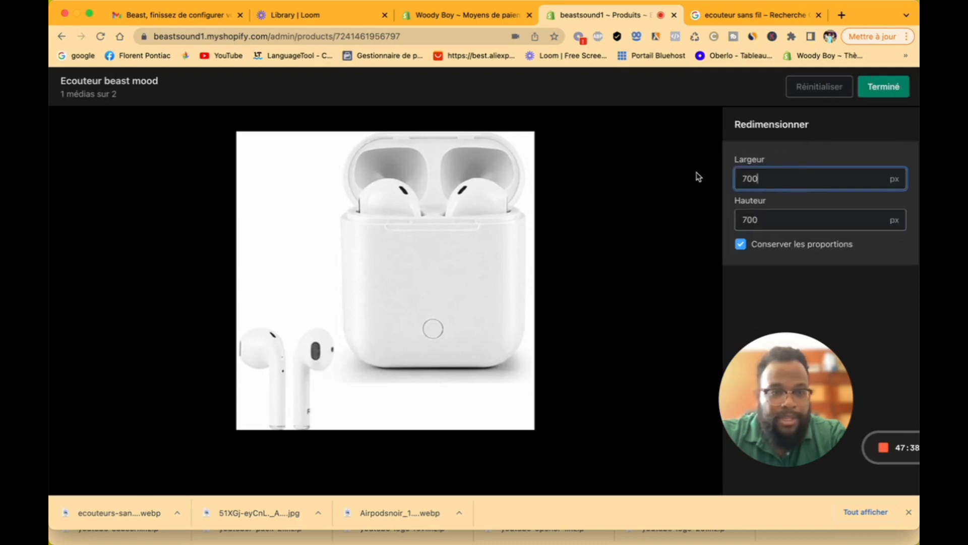
left_click_drag(759, 177, 733, 179)
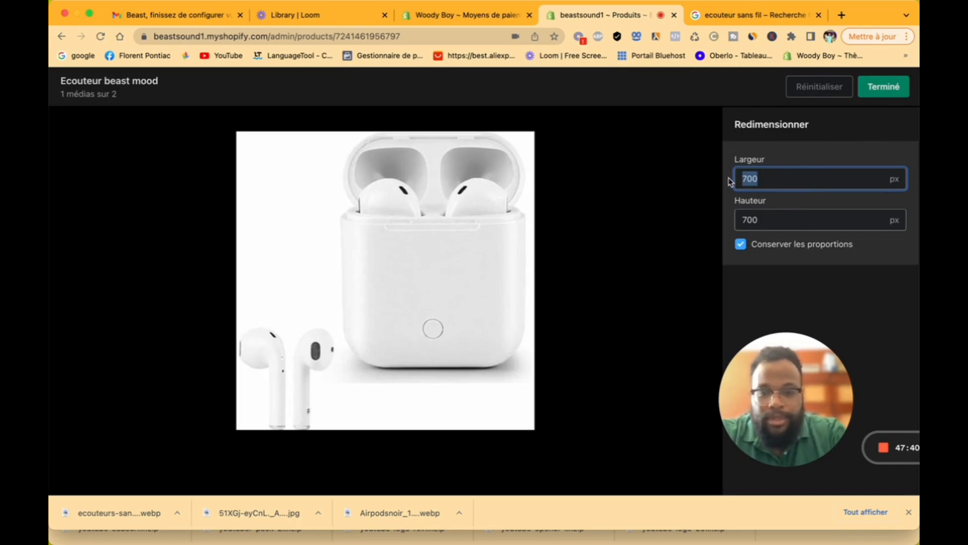
type("500")
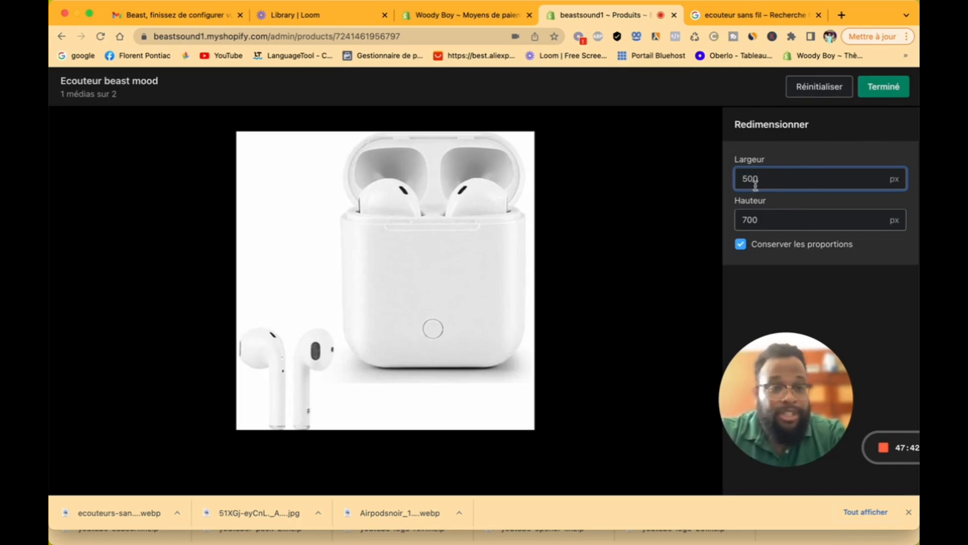
left_click(774, 219)
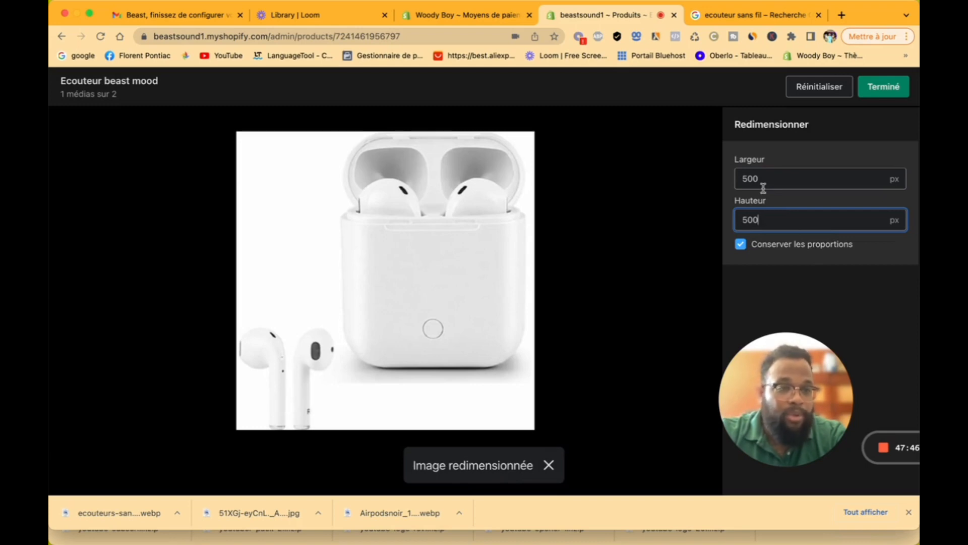
left_click(894, 91)
left_click(893, 92)
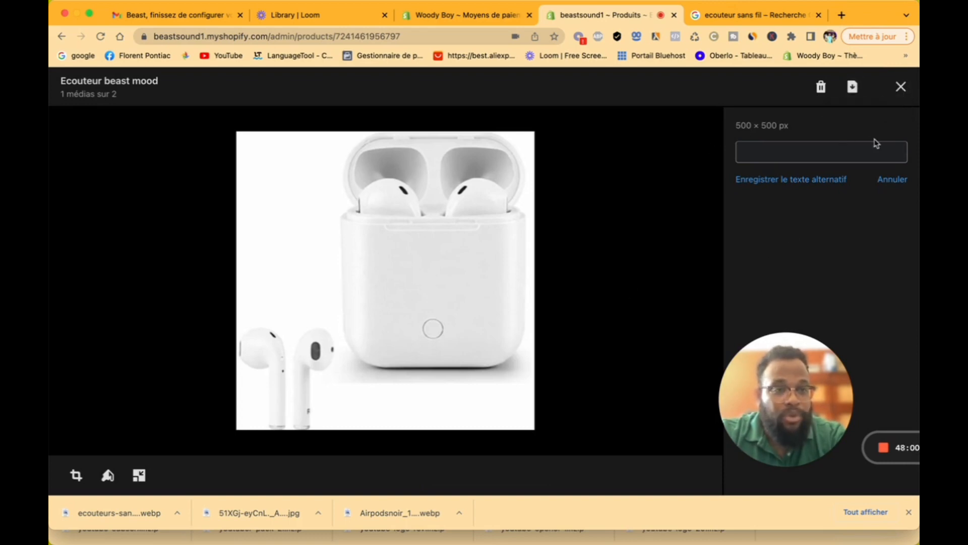
left_click(900, 89)
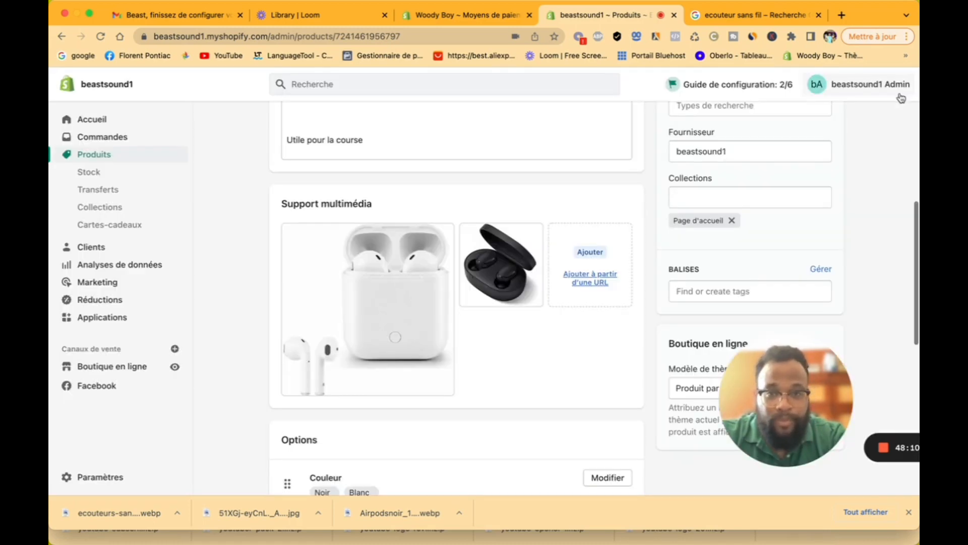
Step: Review the product's sales channel settings and channel list without changing them
scroll(468, 426, "down", 3)
scroll(468, 426, "down", 5)
scroll(468, 426, "up", 15)
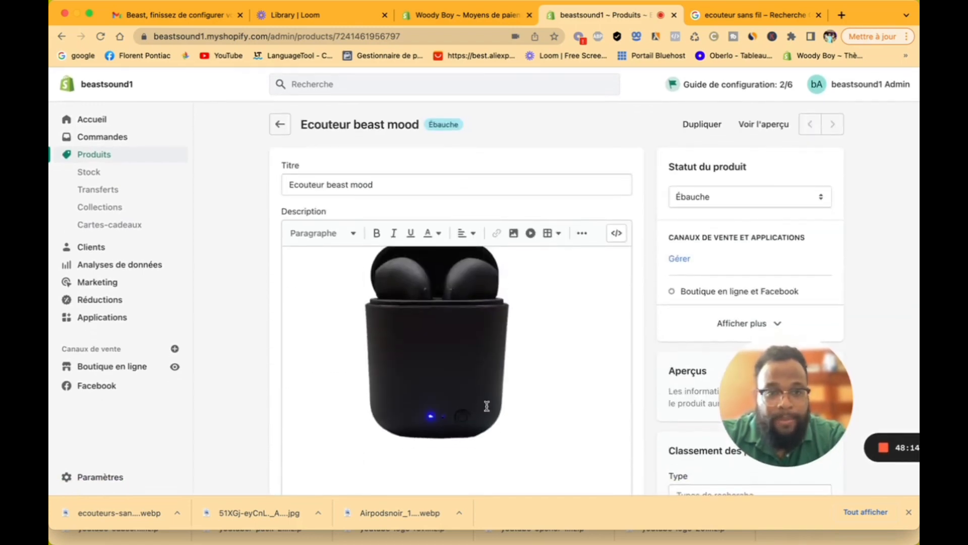
scroll(682, 323, "down", 3)
scroll(714, 162, "up", 2)
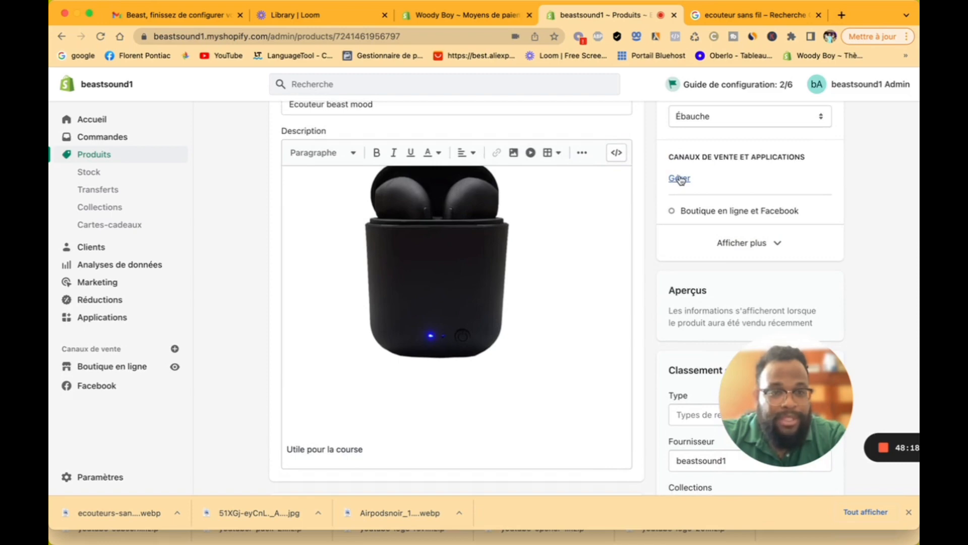
left_click(680, 180)
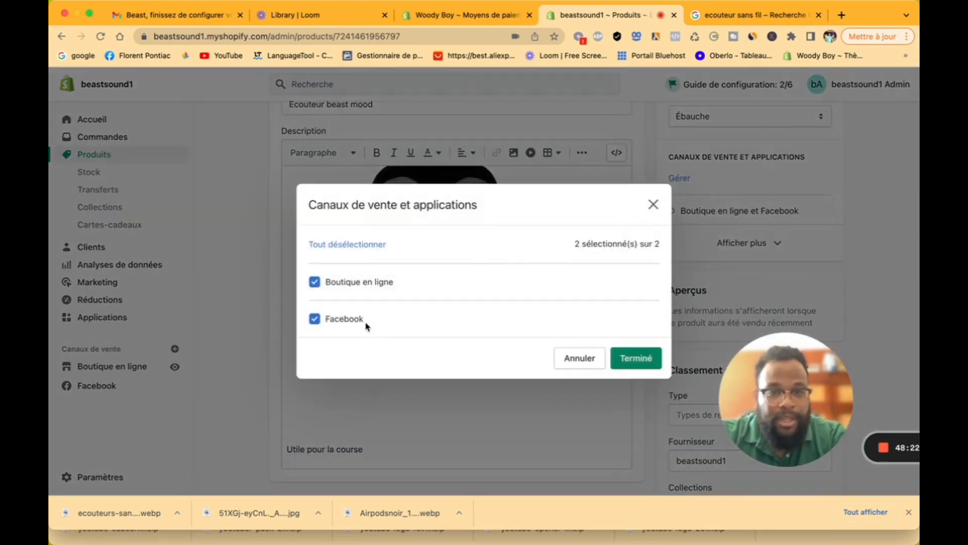
left_click(626, 359)
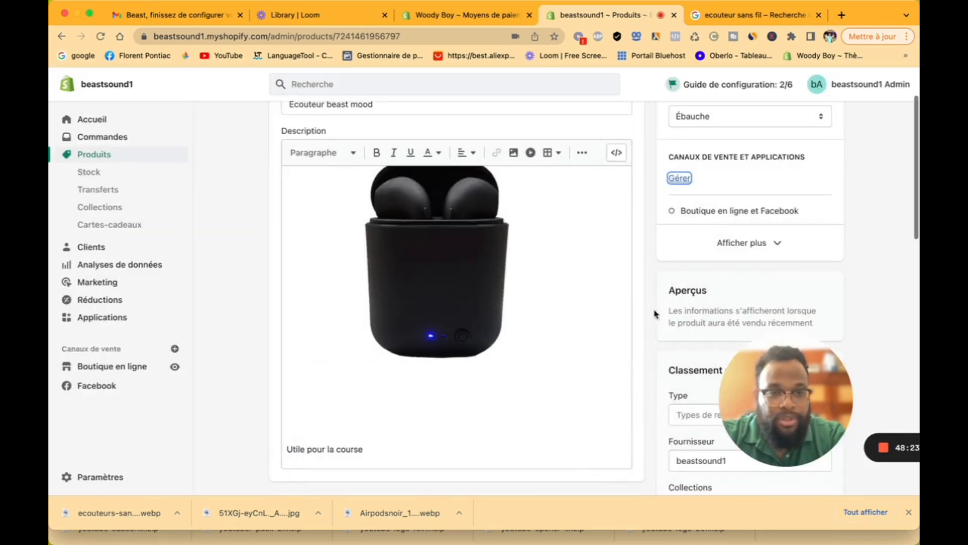
left_click(756, 243)
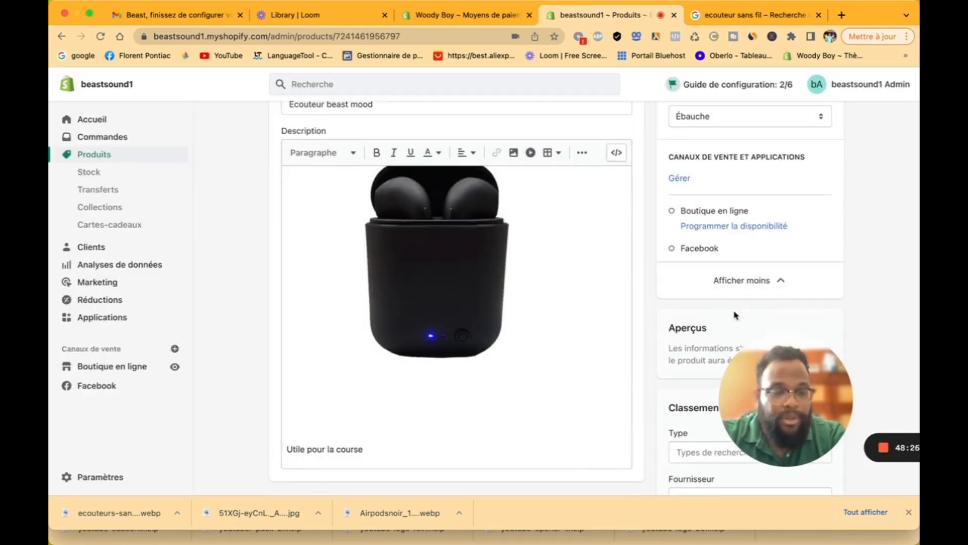
scroll(735, 313, "down", 4)
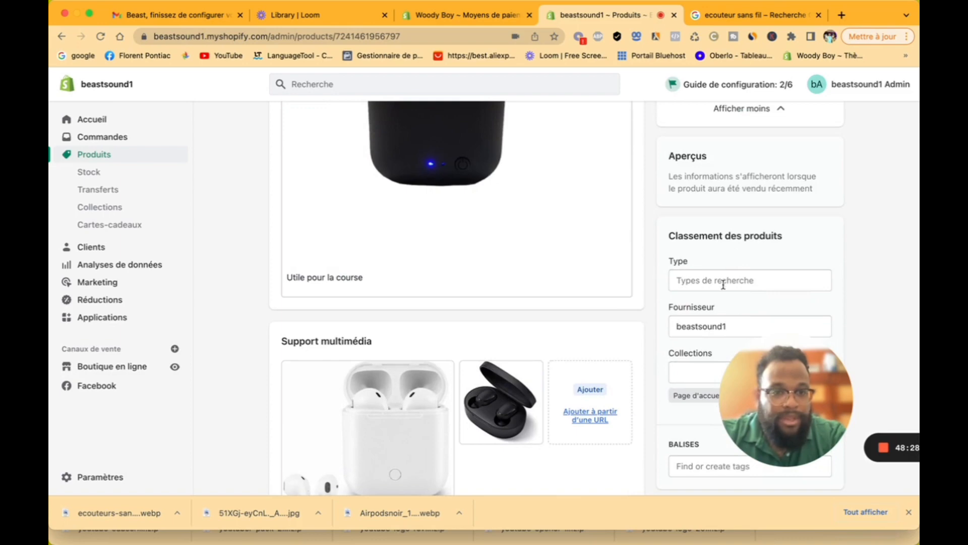
scroll(726, 272, "up", 5)
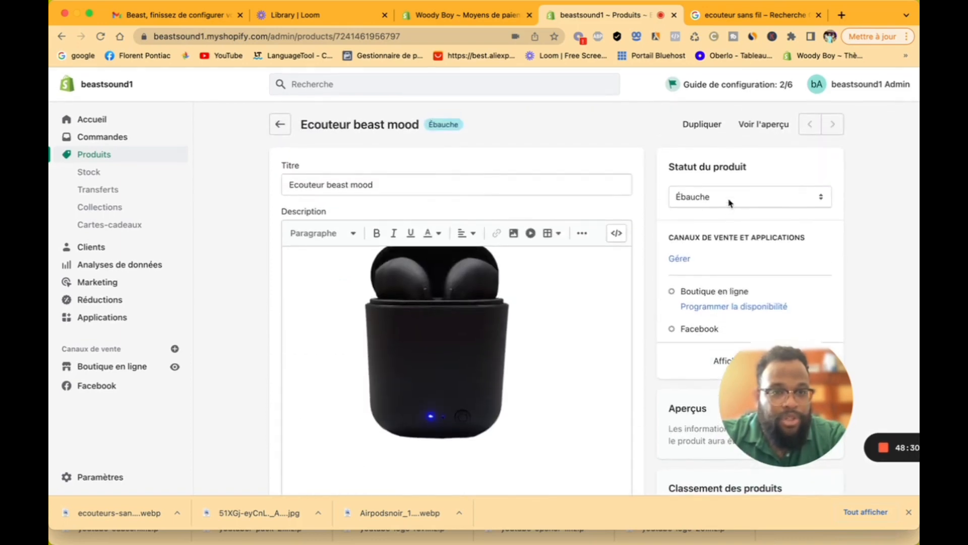
Step: Set the product status to Actif, save, and open the storefront preview
left_click(730, 201)
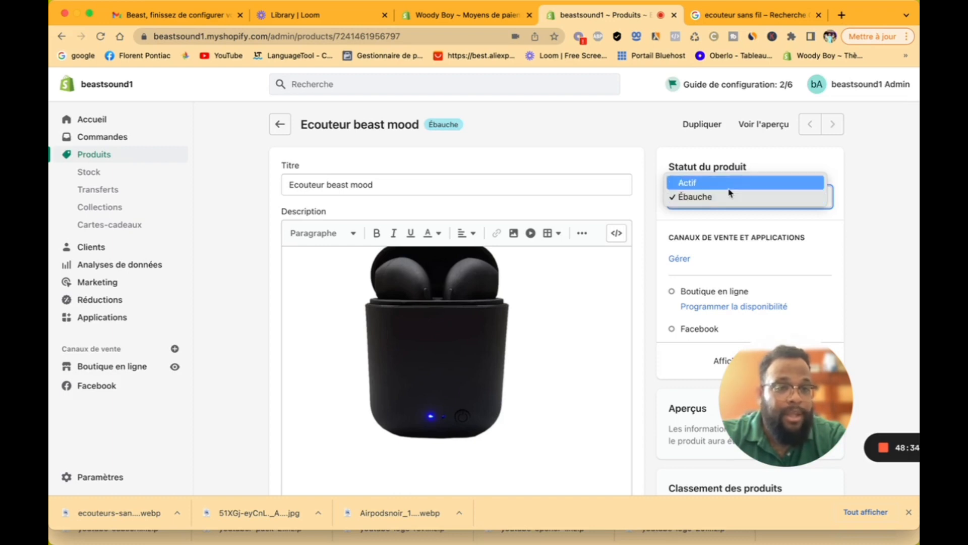
left_click(728, 184)
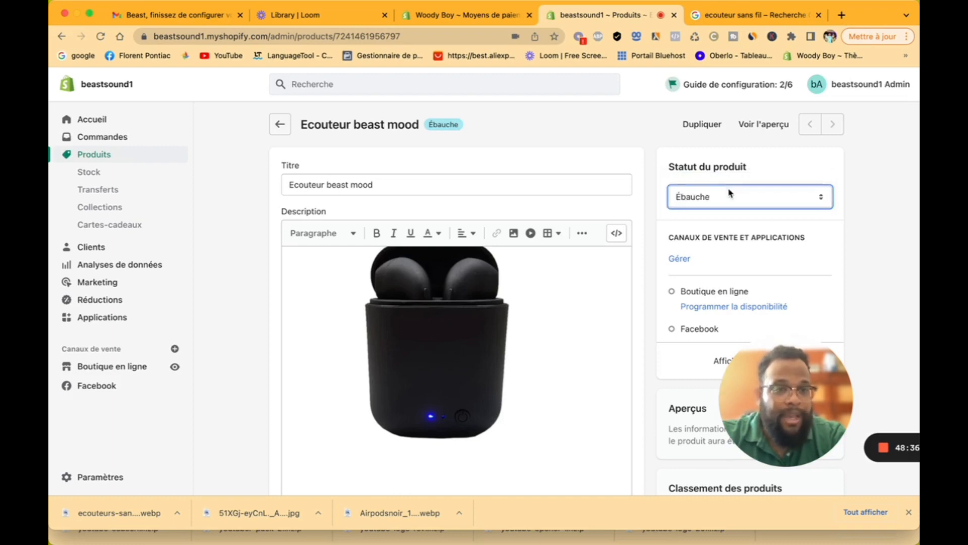
left_click(803, 89)
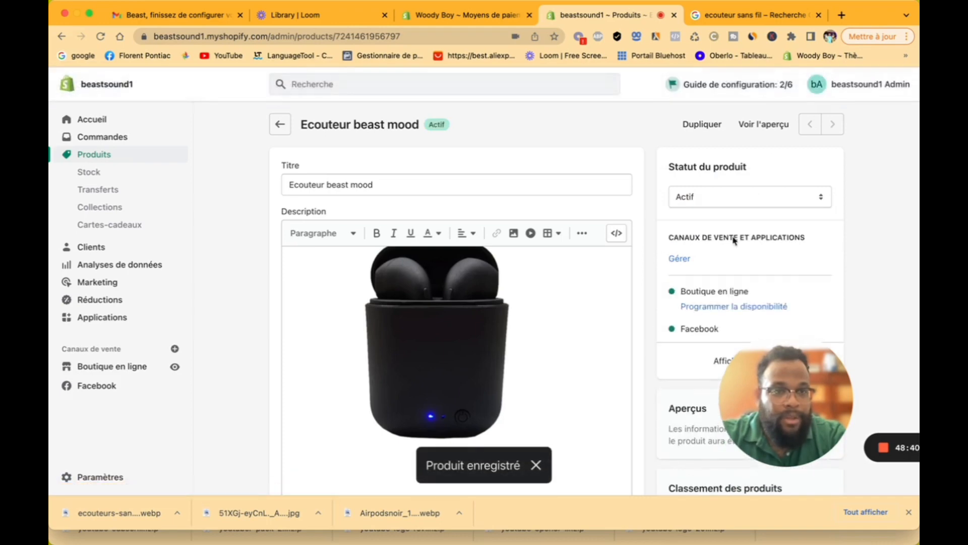
left_click(764, 124)
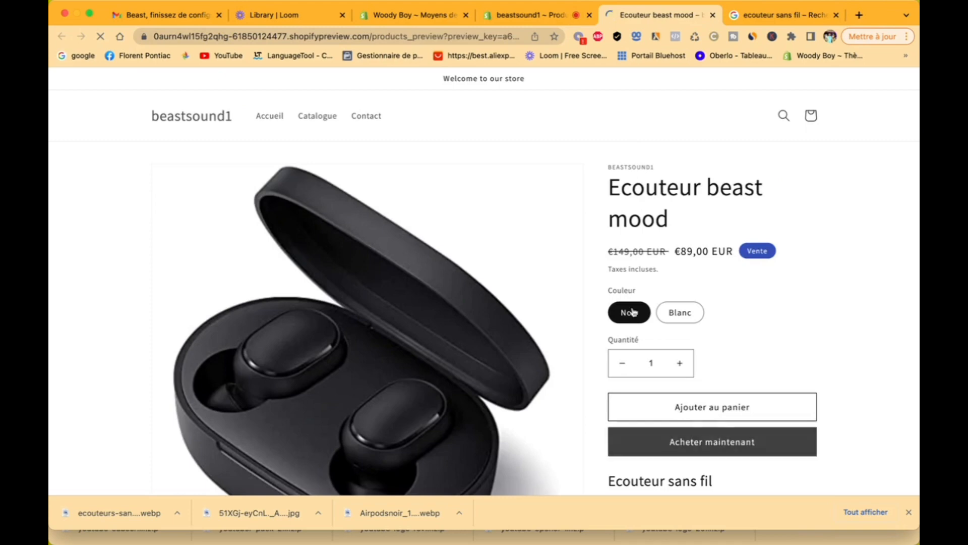
scroll(634, 313, "down", 2)
scroll(634, 312, "down", 3)
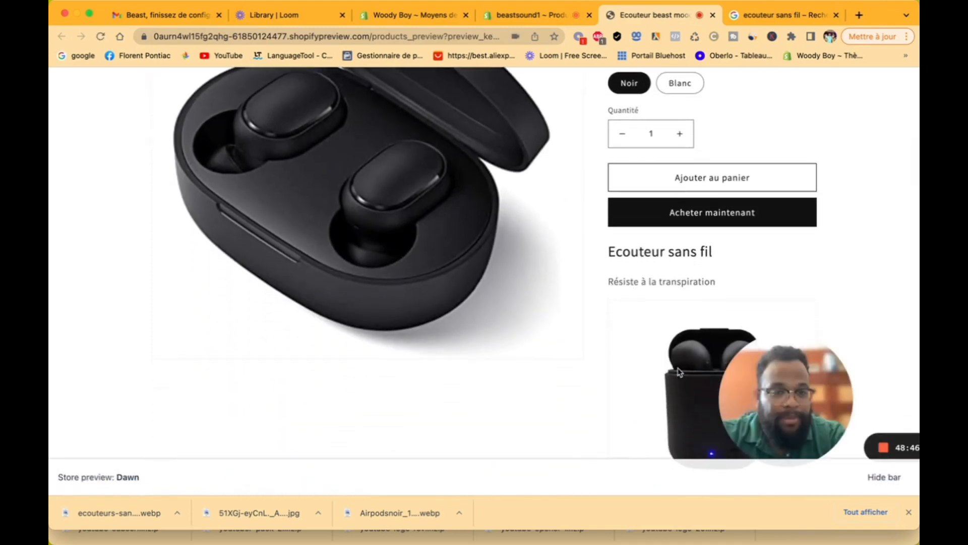
scroll(651, 355, "down", 4)
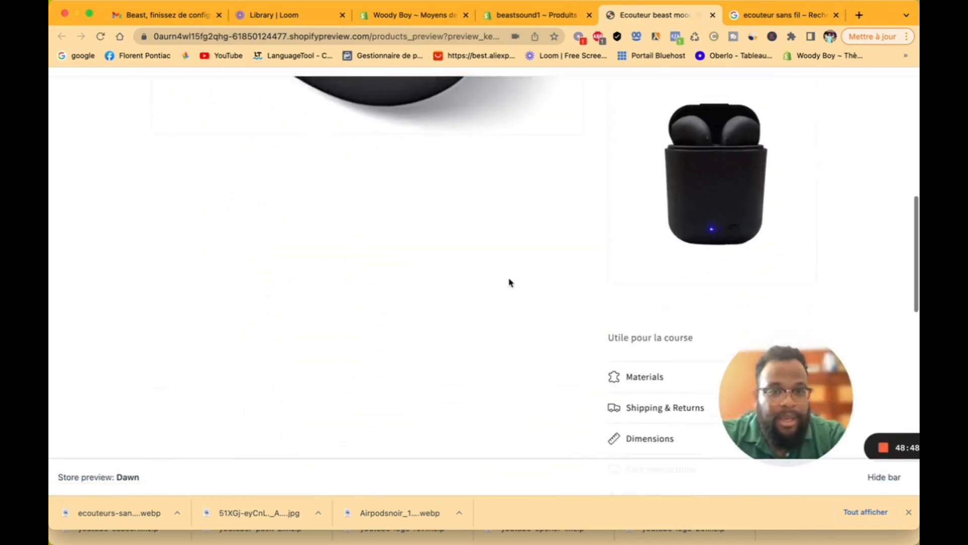
scroll(510, 281, "up", 8)
scroll(508, 281, "down", 10)
scroll(509, 281, "up", 7)
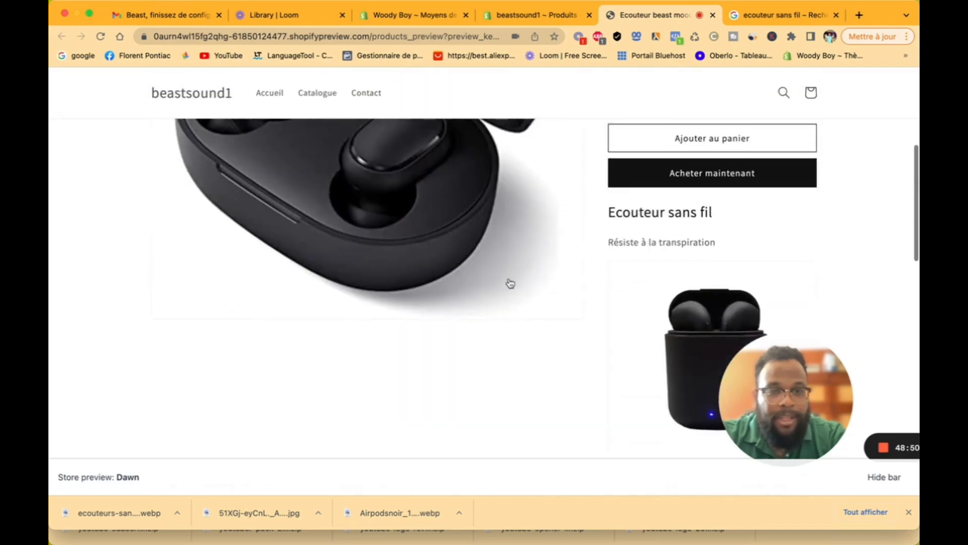
scroll(706, 275, "down", 3)
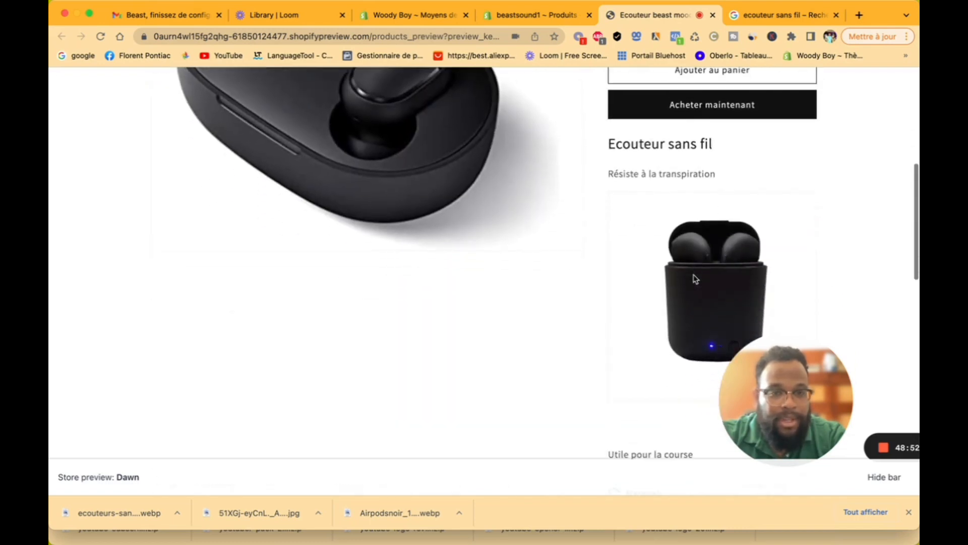
scroll(721, 261, "up", 8)
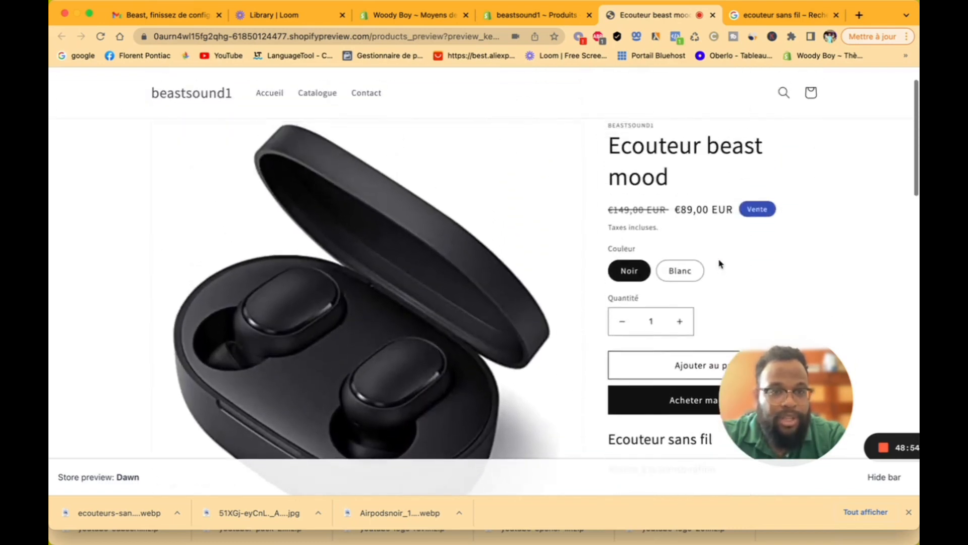
left_click(542, 15)
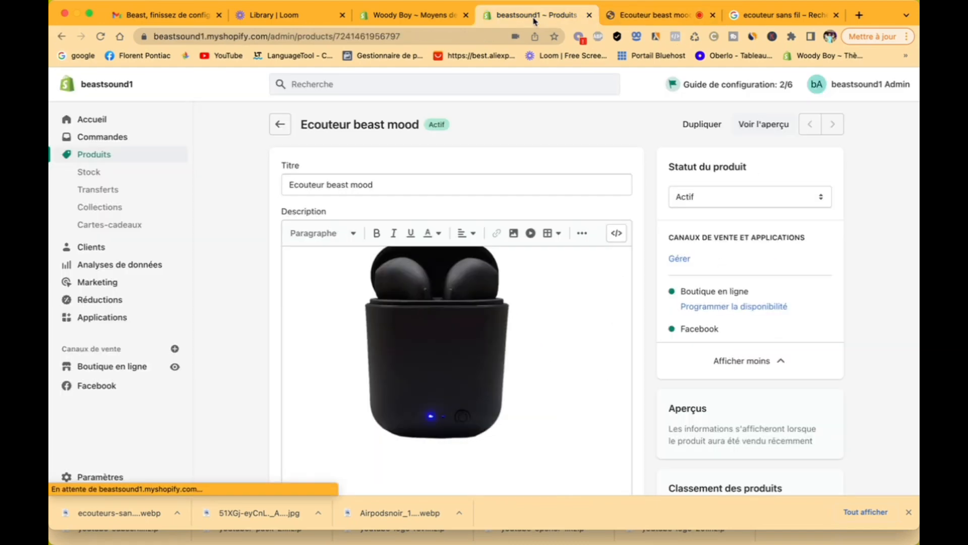
Step: Set the product type to Écouteurs and remove the trailing 1 from the supplier name
scroll(600, 319, "down", 7)
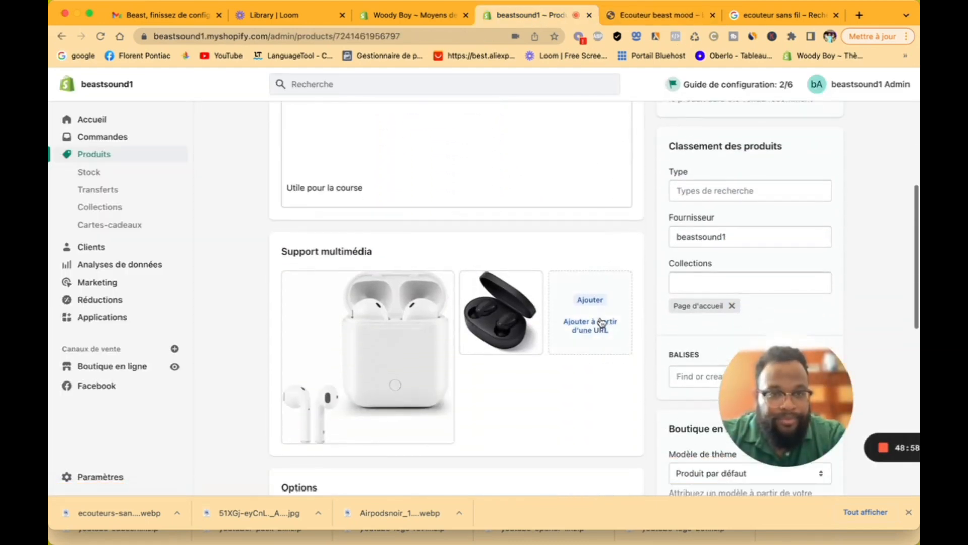
left_click(718, 192)
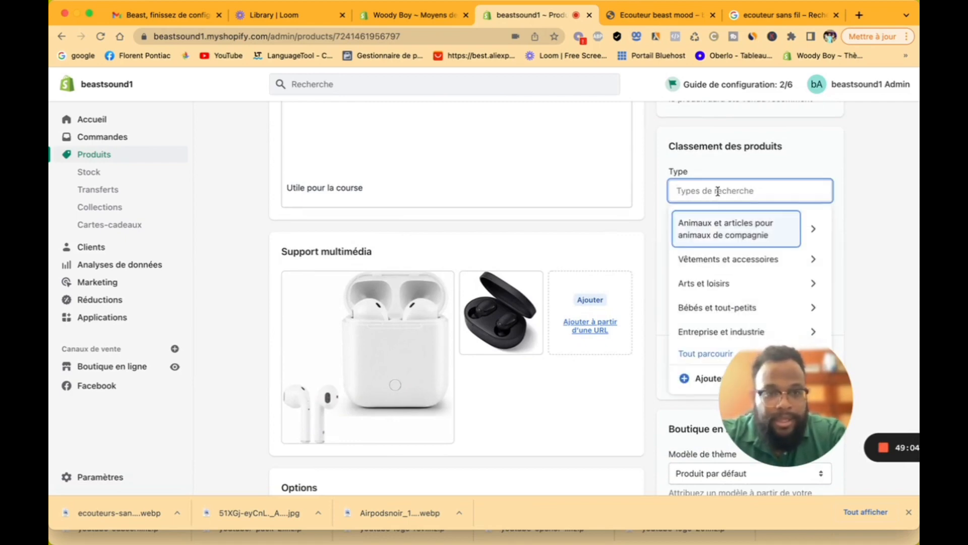
type("ecou")
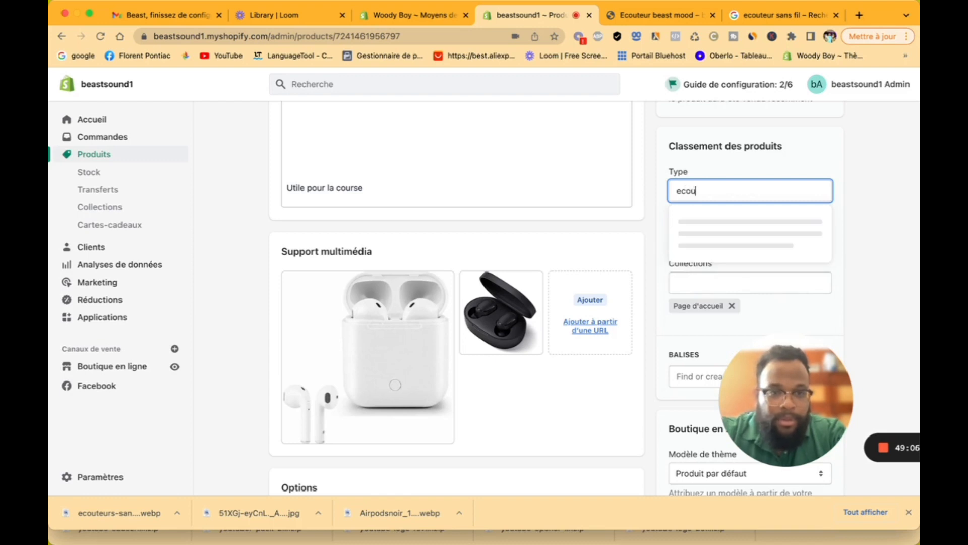
type("teur")
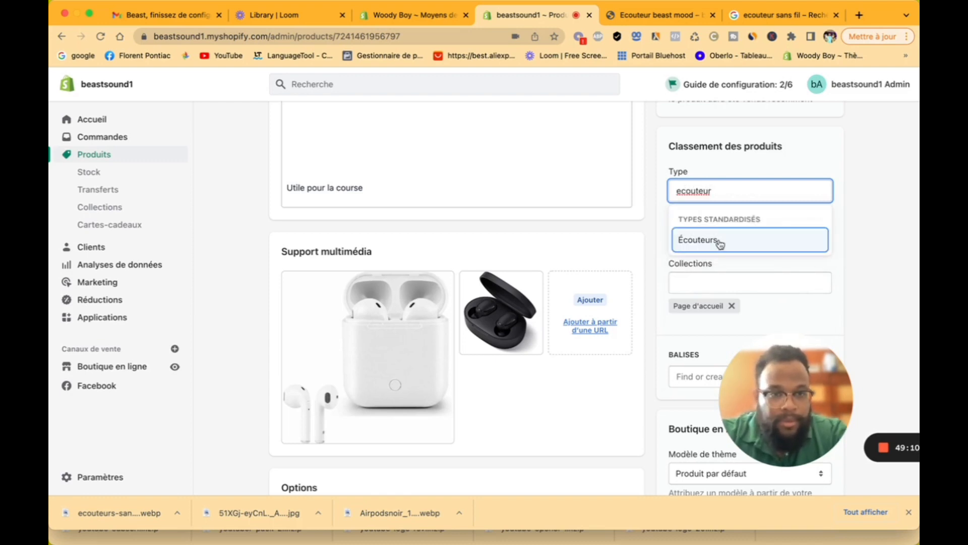
left_click(719, 242)
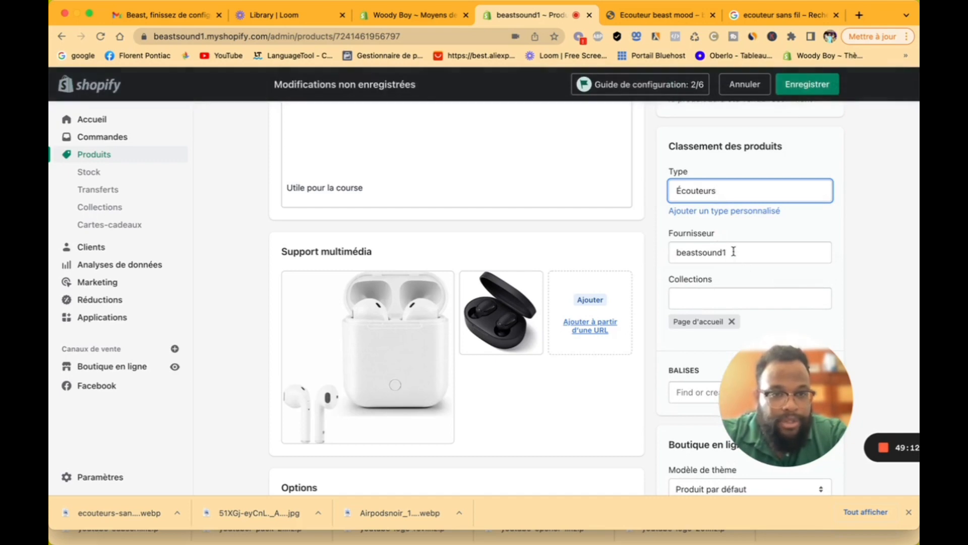
left_click(732, 251)
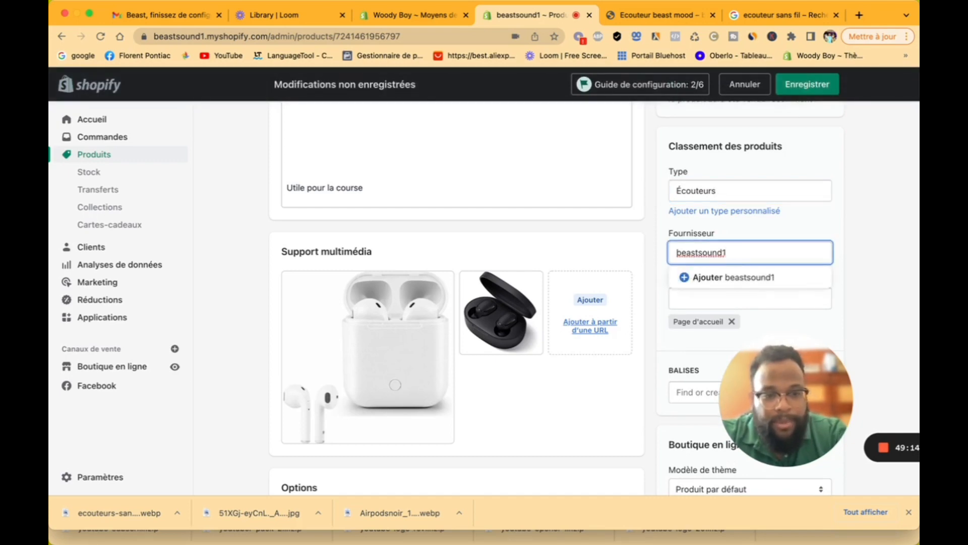
key("BackSpace")
left_click(755, 213)
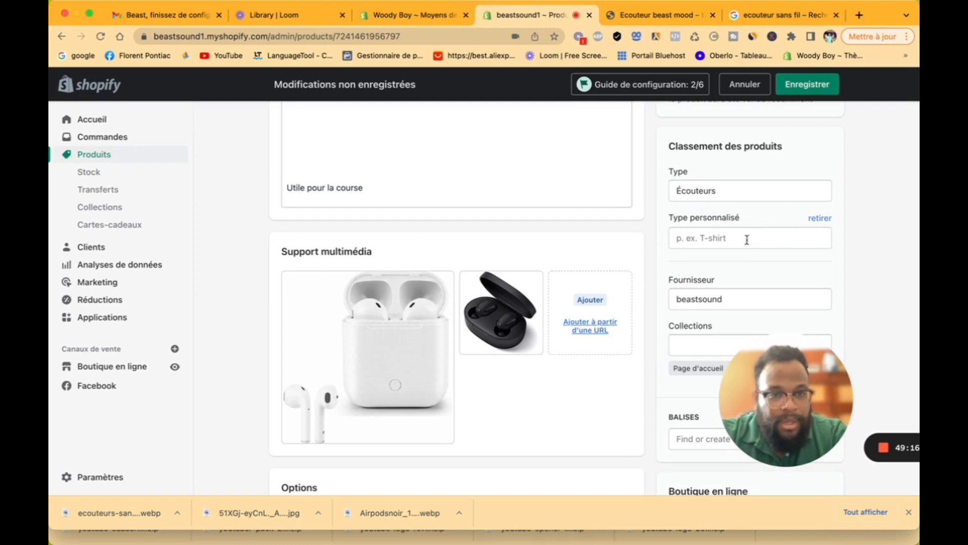
left_click(820, 219)
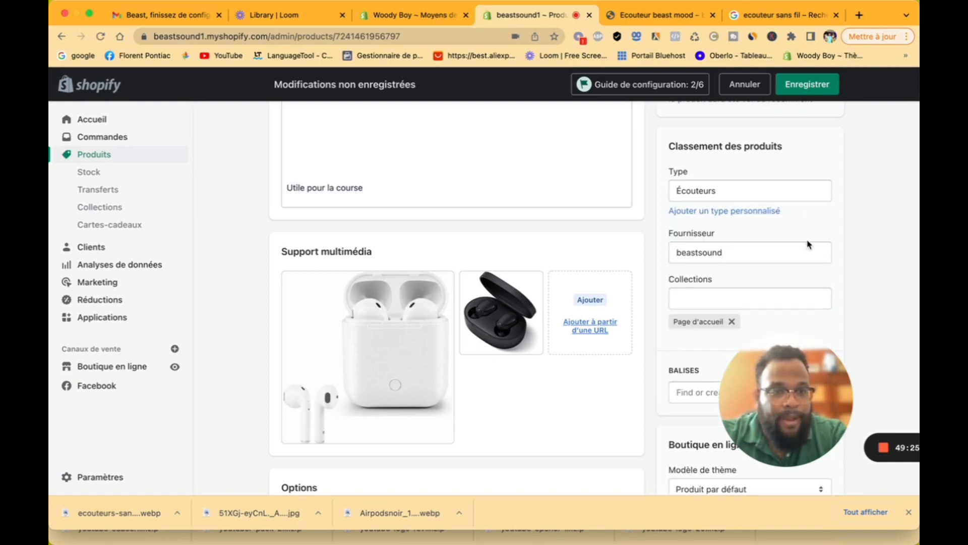
left_click(739, 303)
left_click(742, 282)
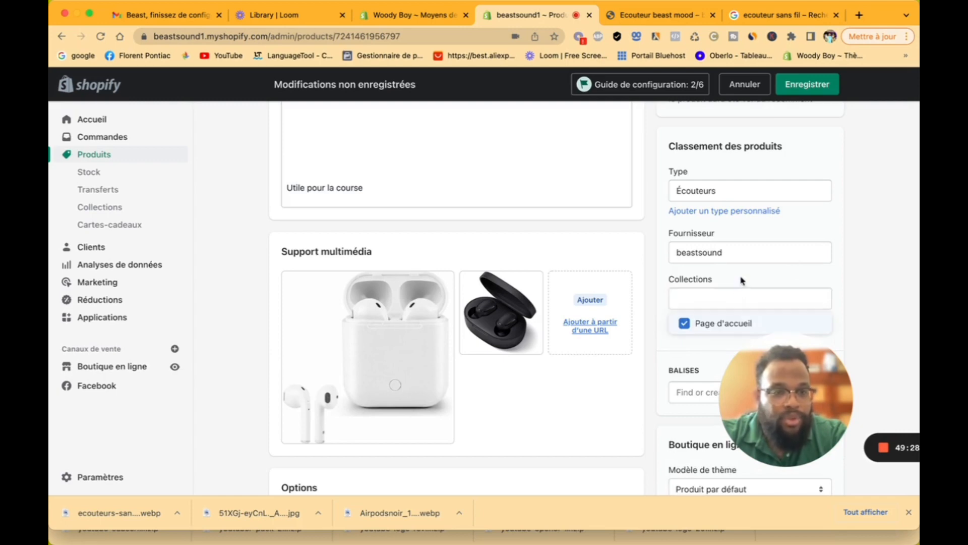
scroll(741, 281, "down", 4)
Step: Tag the product with ecouteur, ecouteur sans fil, sport and fitness
left_click(727, 204)
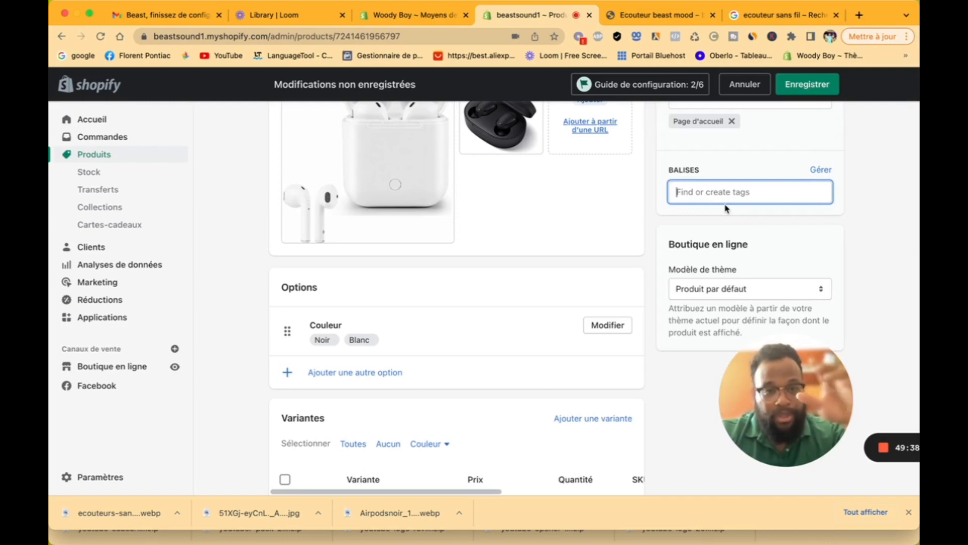
type("ecouteru")
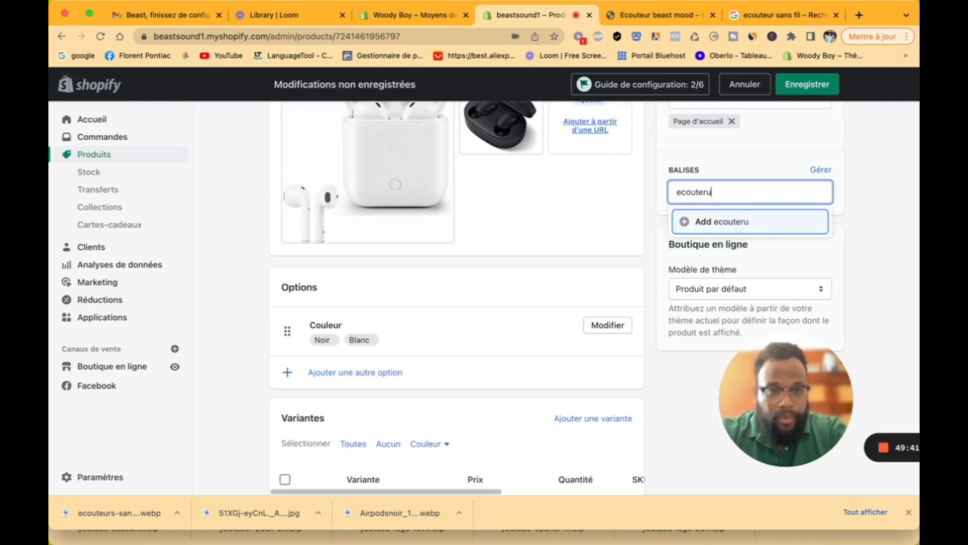
key("Return")
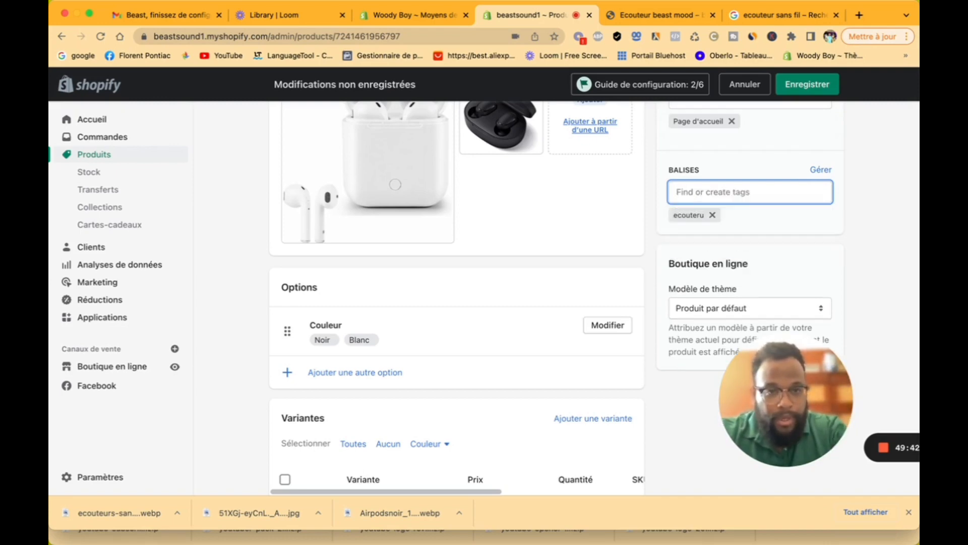
left_click(713, 215)
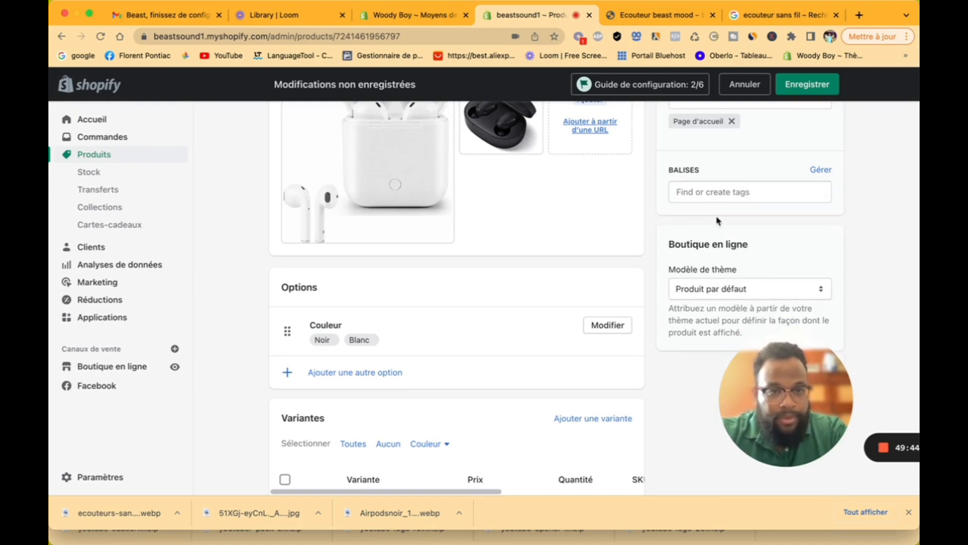
left_click(711, 197)
type("ecouteur")
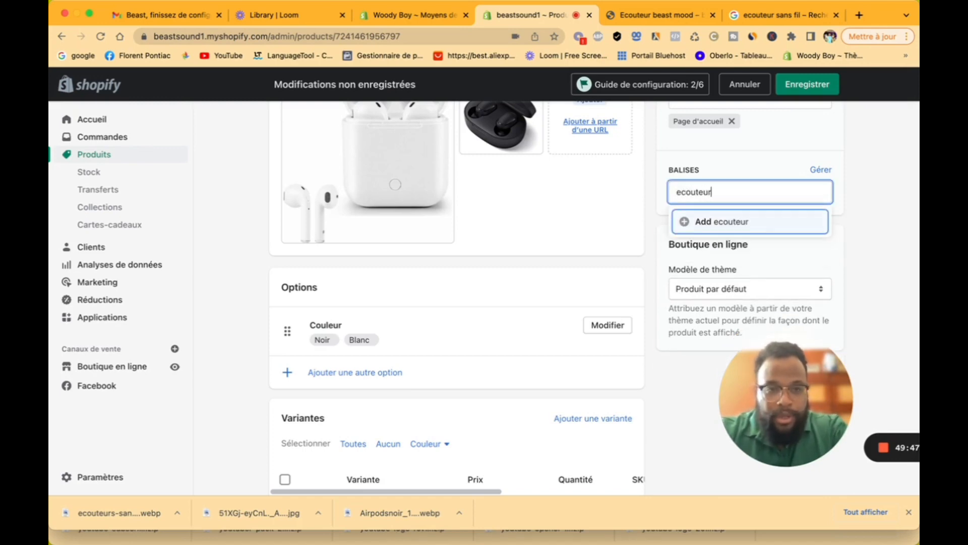
key("Return")
type("e")
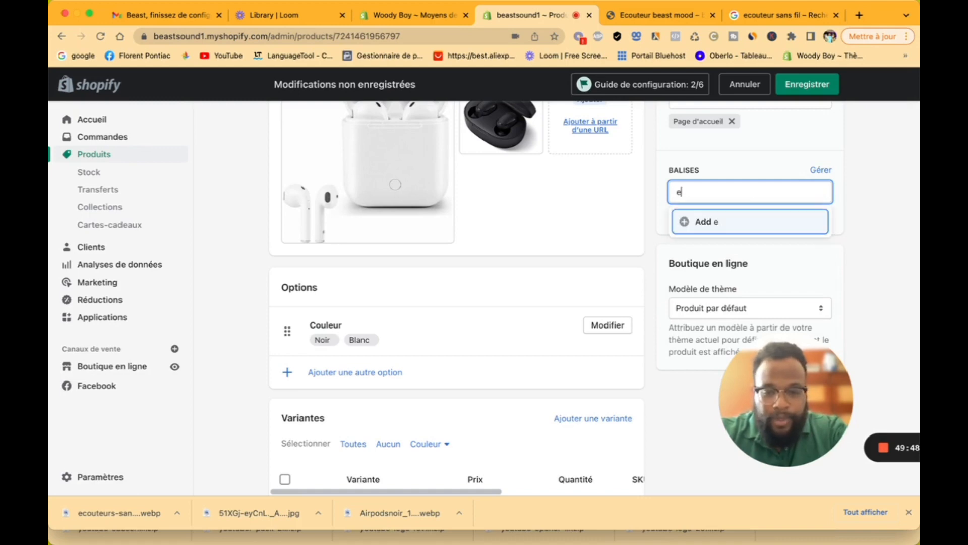
type("couteur sans ")
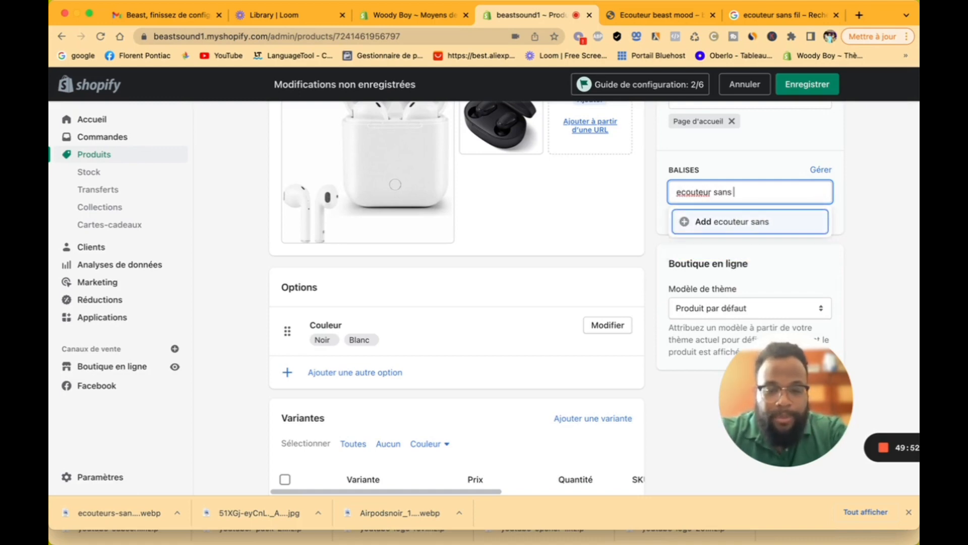
type("fil")
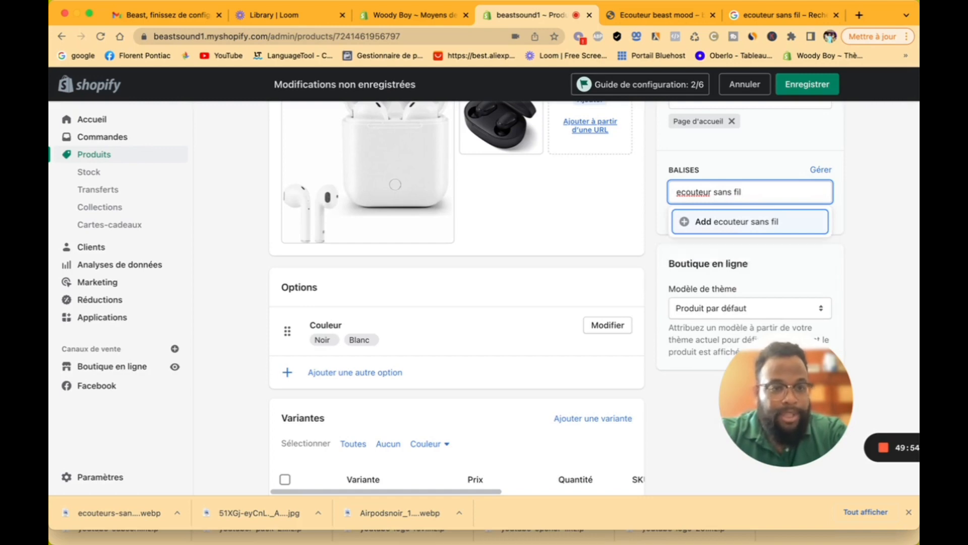
key("Return")
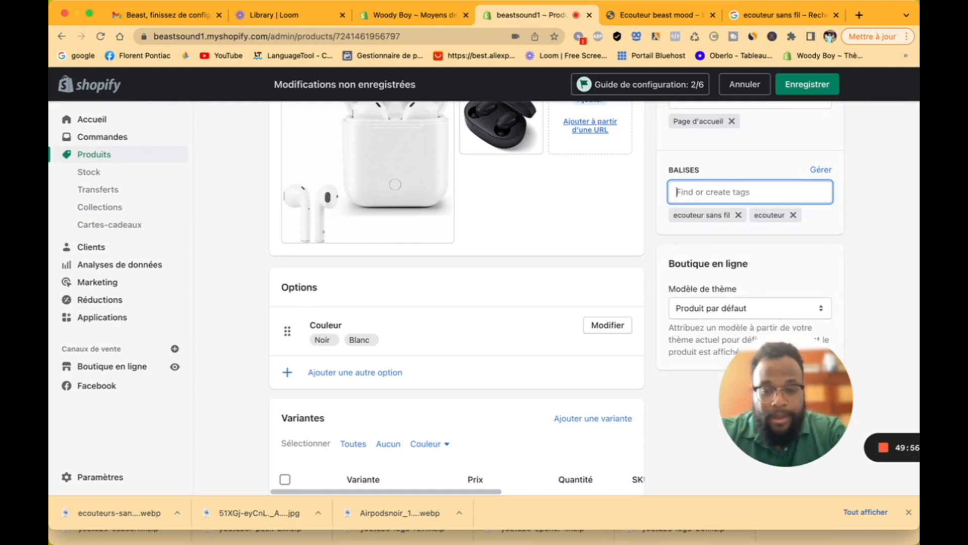
type("sport")
key("Return")
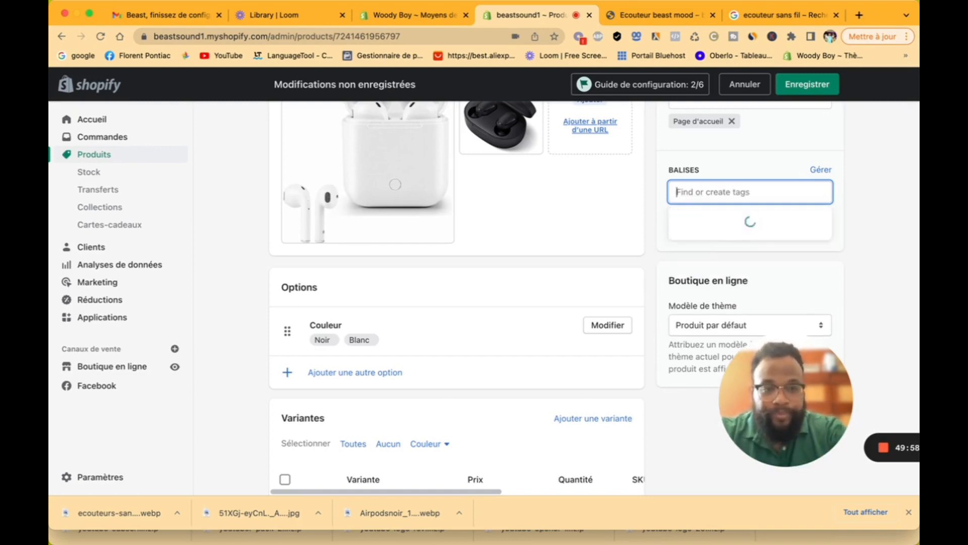
type("fitness")
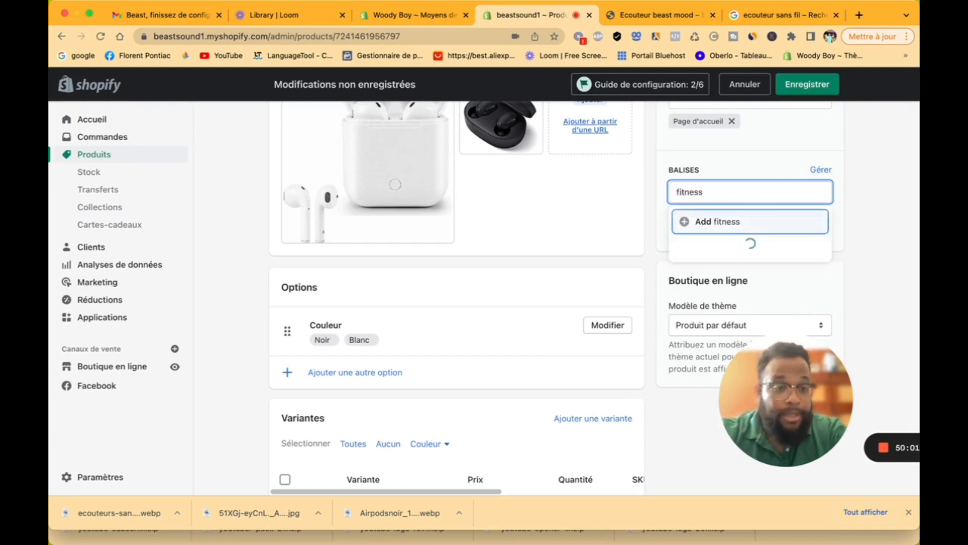
key("Return")
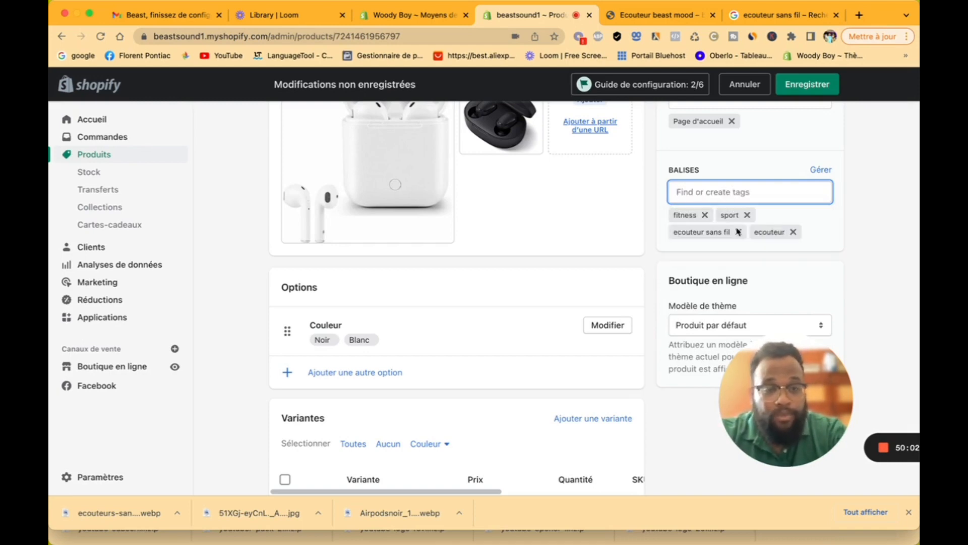
Step: Keep the theme template on Produit par défaut
scroll(649, 285, "down", 2)
scroll(649, 285, "down", 3)
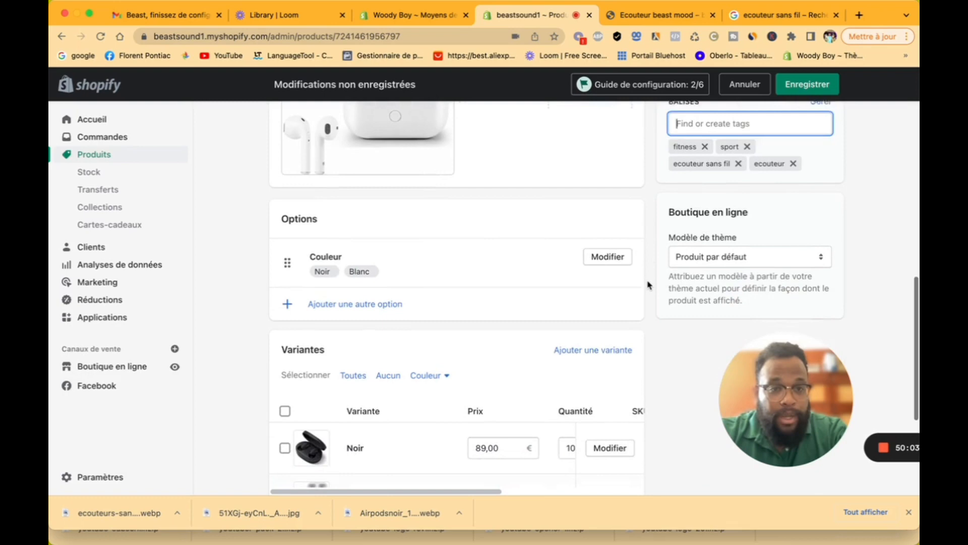
left_click(679, 258)
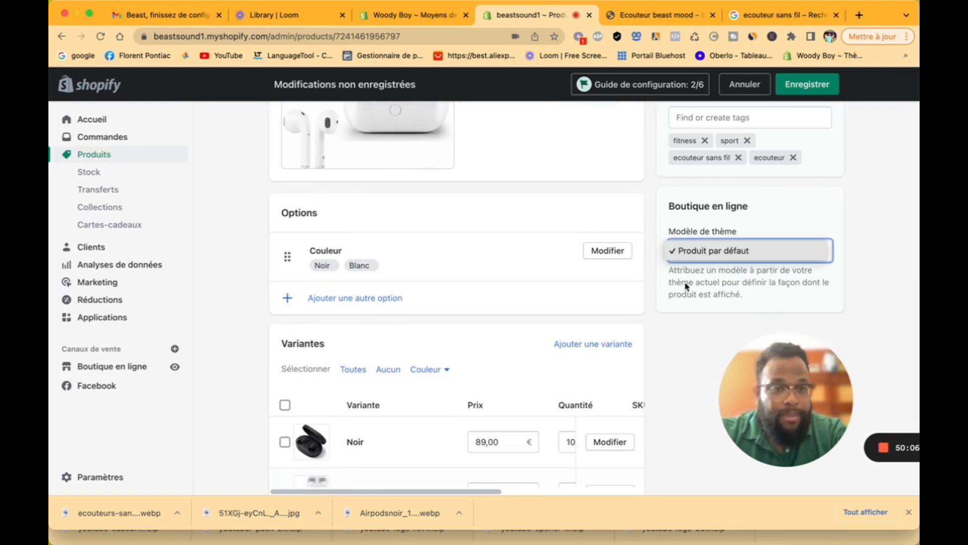
left_click(659, 274)
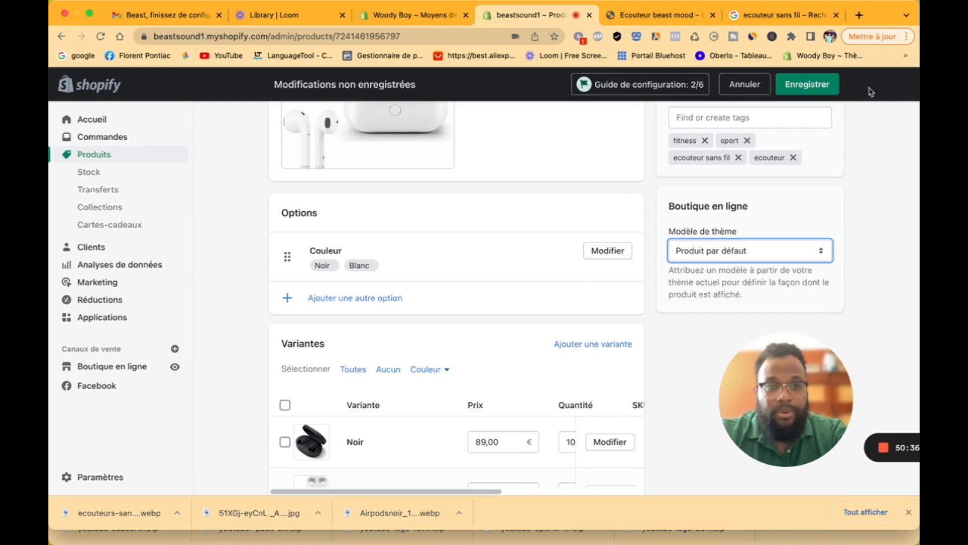
Step: Save the product and set the Blanc variant's available stock to 100 units
left_click(821, 88)
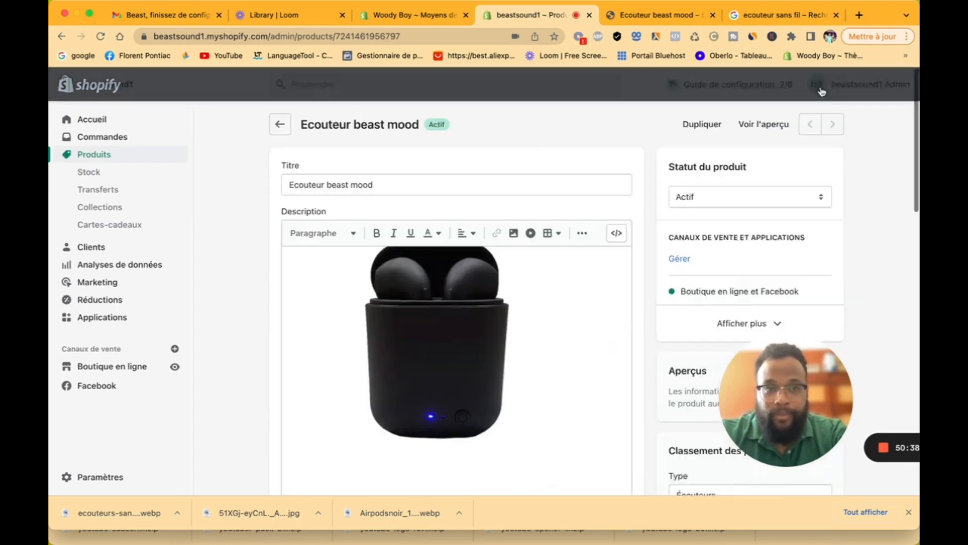
left_click(105, 177)
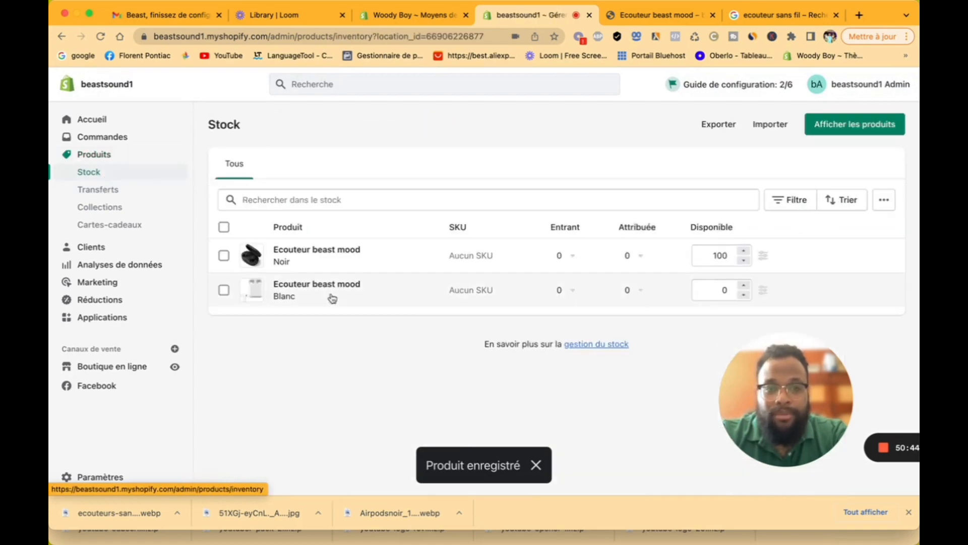
left_click(724, 290)
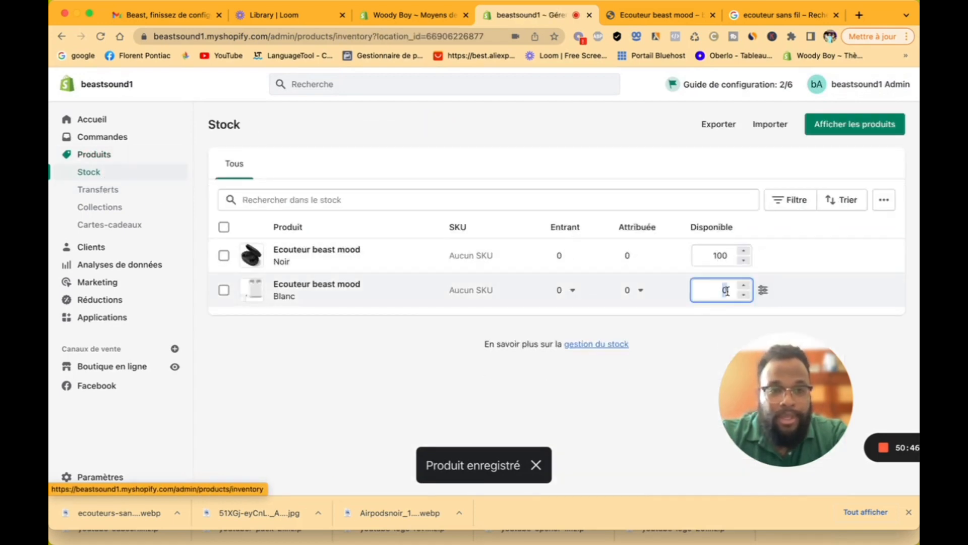
type("100")
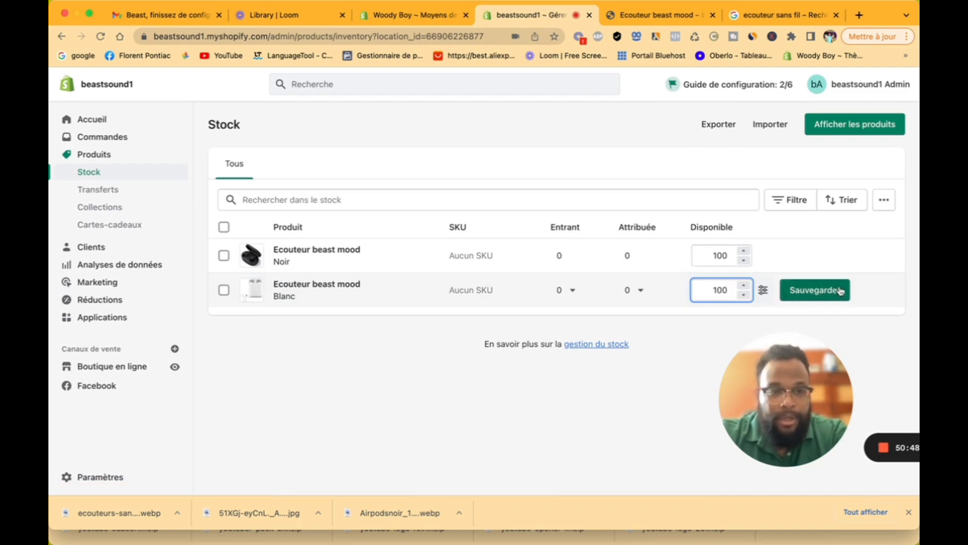
left_click(835, 291)
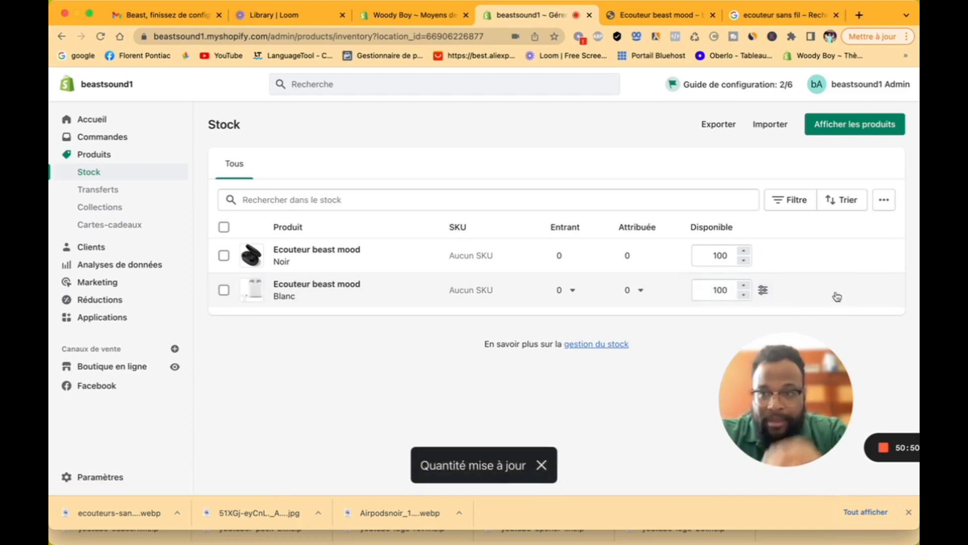
left_click(159, 199)
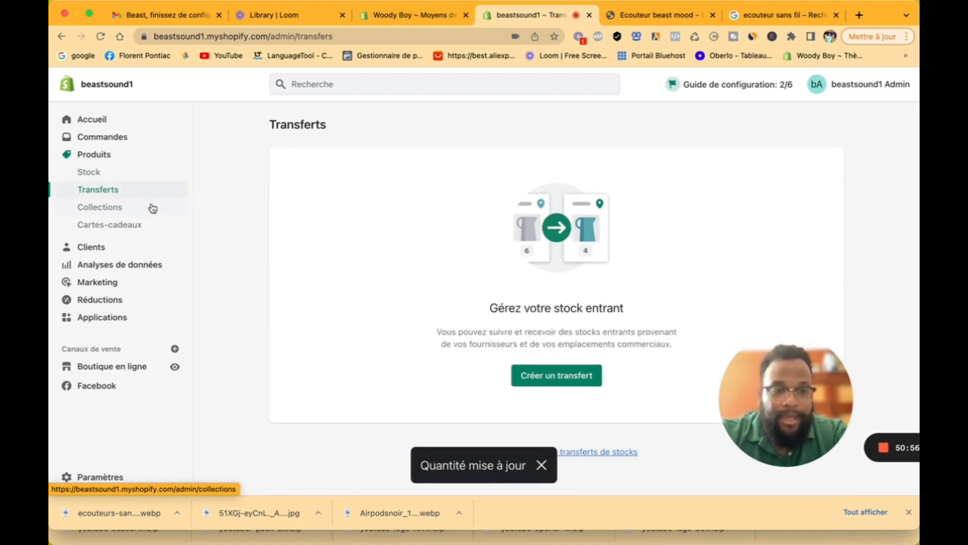
Step: Start a new collection titled 'Écouteur sans fil'
left_click(141, 212)
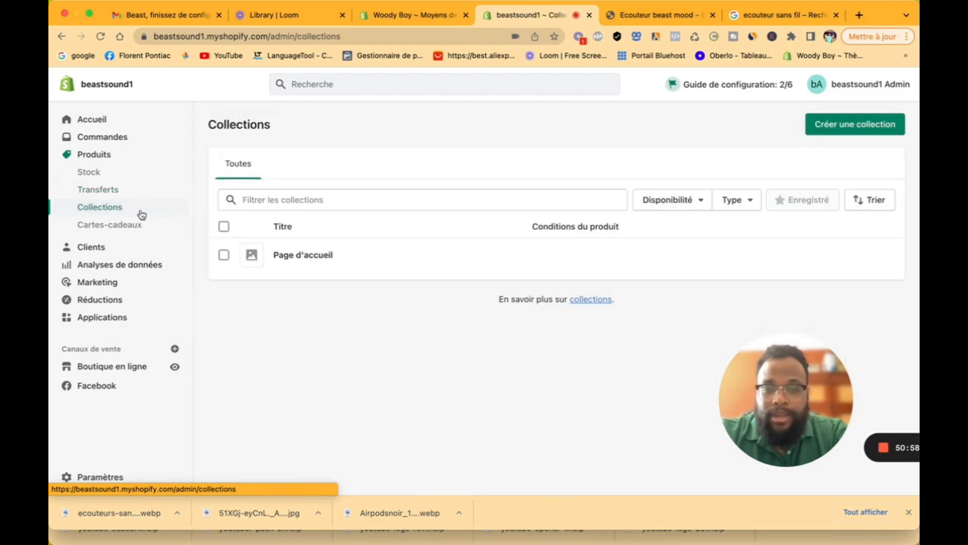
left_click(863, 134)
left_click(376, 191)
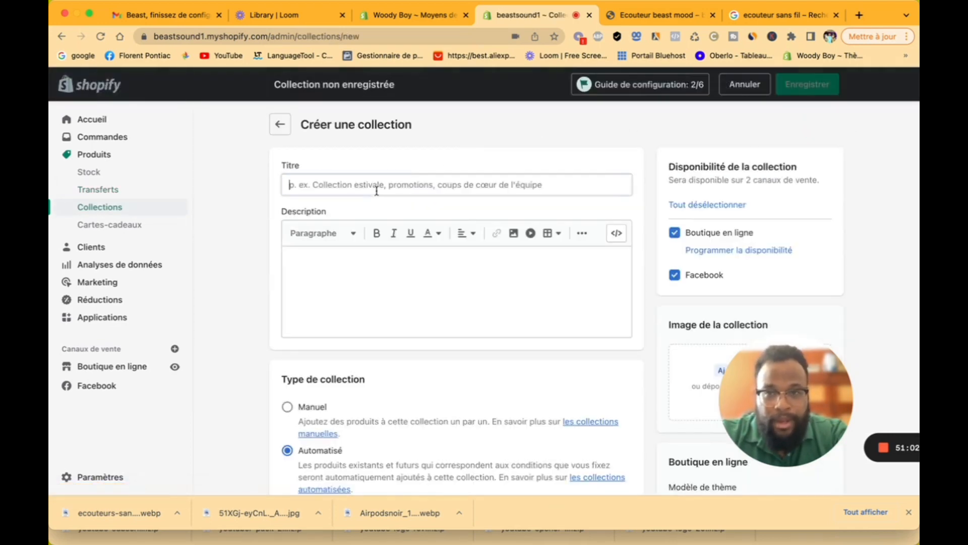
type("2")
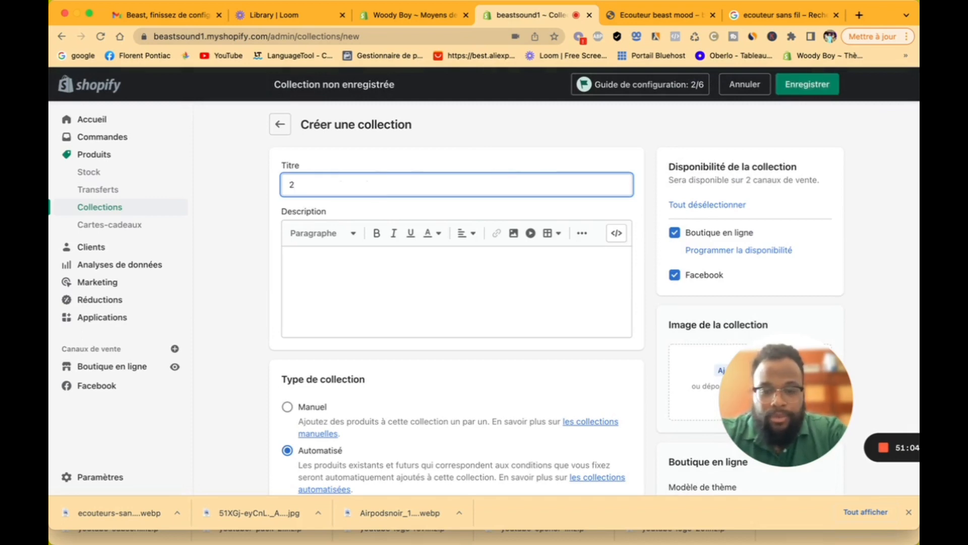
key("BackSpace")
type("E")
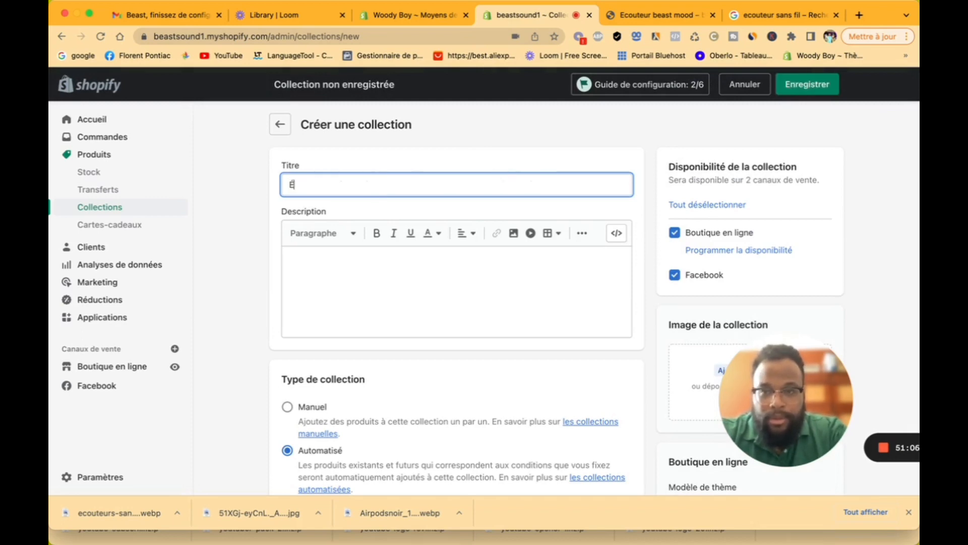
type("couteu")
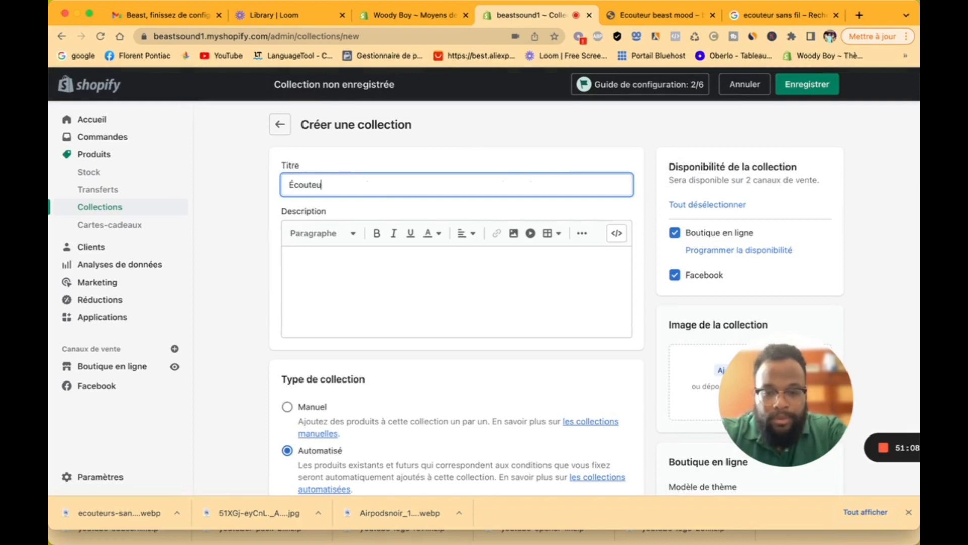
type("r sans fil")
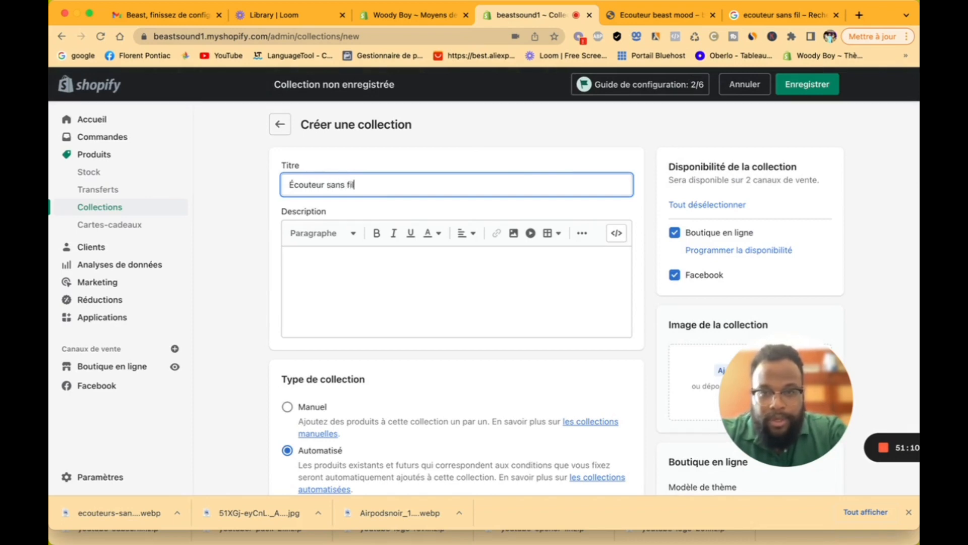
left_click(435, 264)
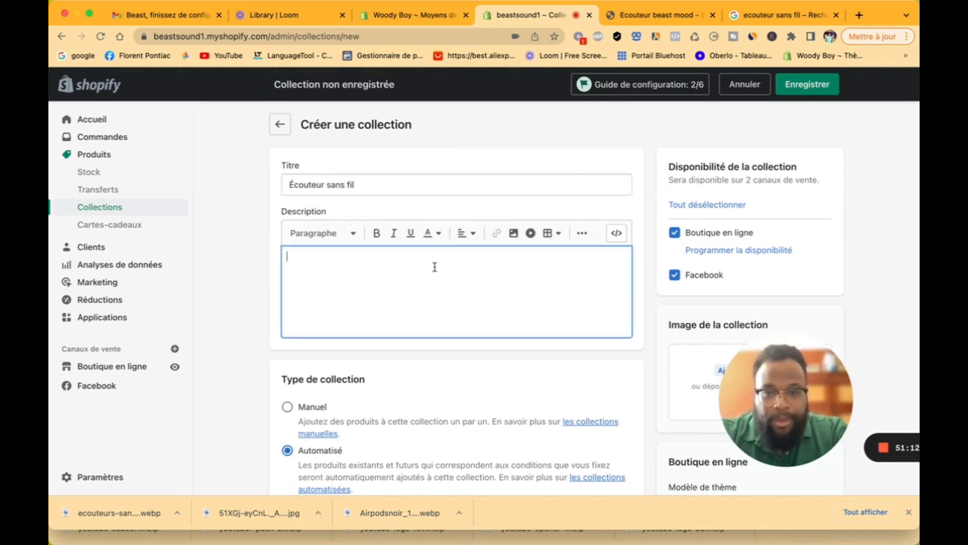
Step: Make the collection type Manuel and save the collection
scroll(290, 403, "down", 5)
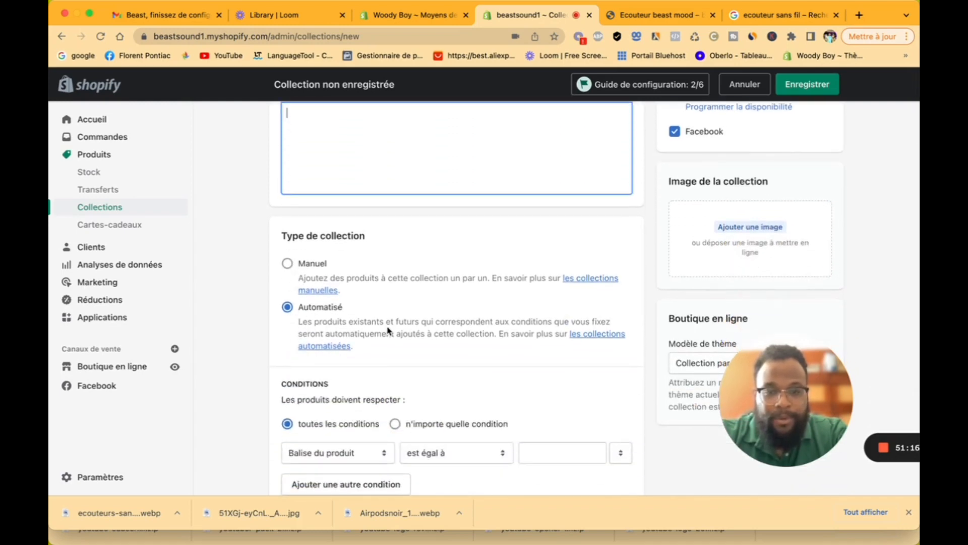
scroll(389, 330, "up", 2)
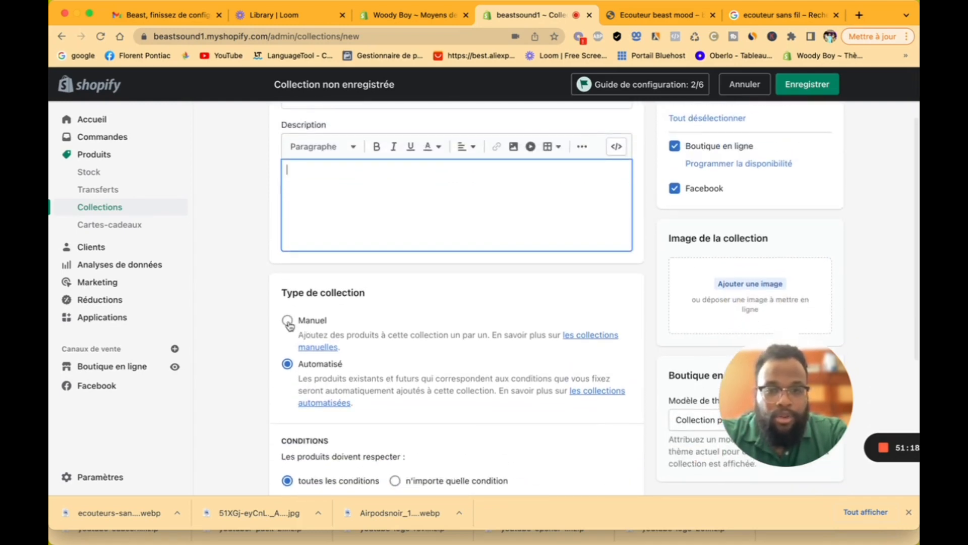
left_click(287, 321)
scroll(426, 331, "up", 3)
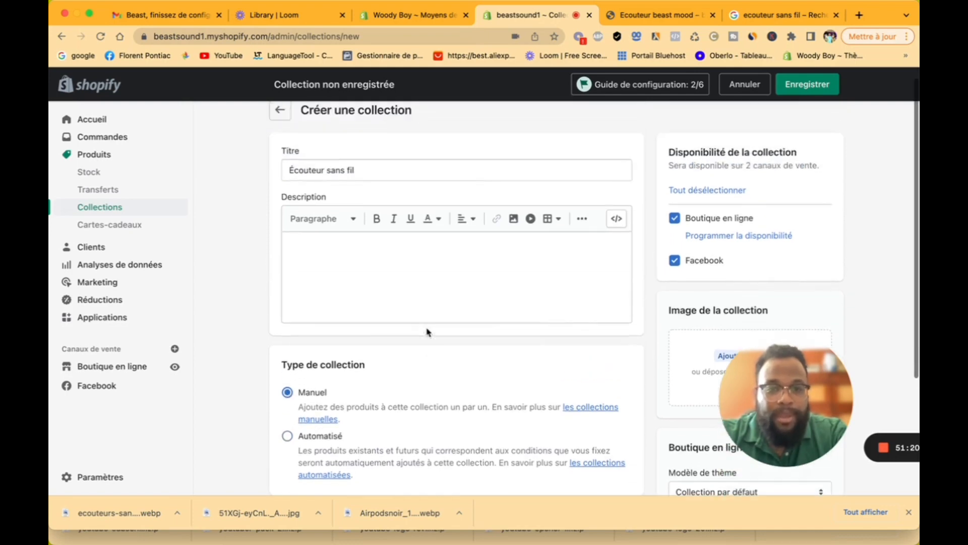
scroll(426, 332, "down", 2)
scroll(427, 331, "down", 2)
scroll(426, 330, "up", 4)
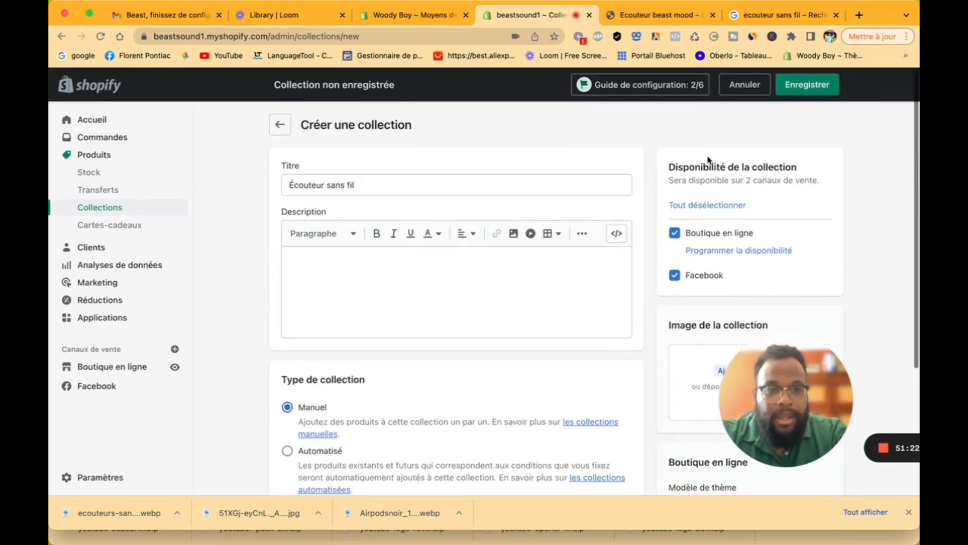
left_click(810, 86)
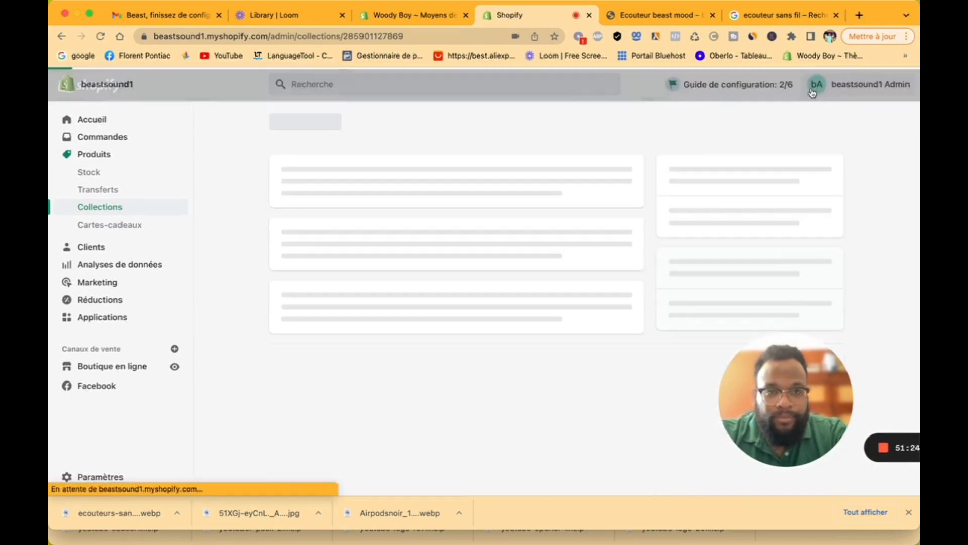
scroll(434, 367, "down", 4)
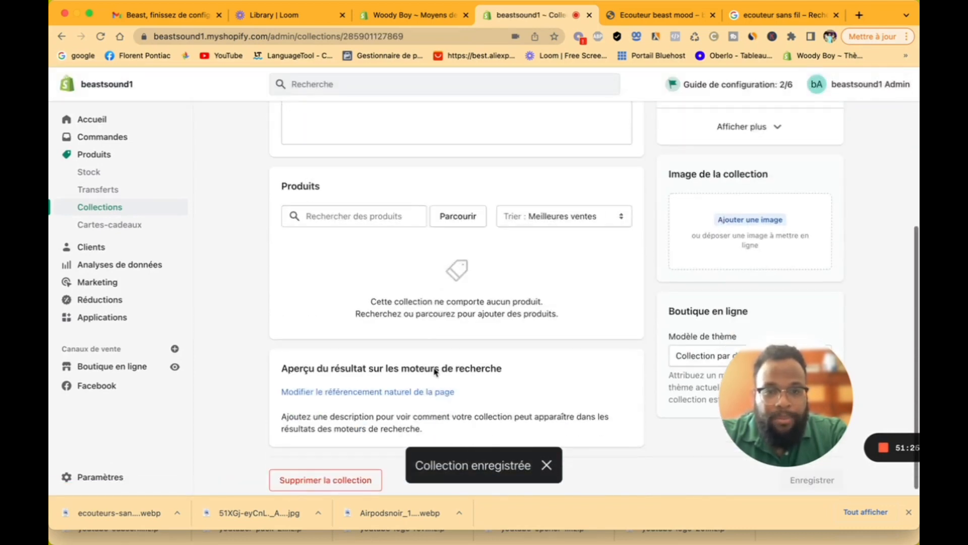
Step: Add the Ecouteur beast mood product to the collection
left_click(337, 216)
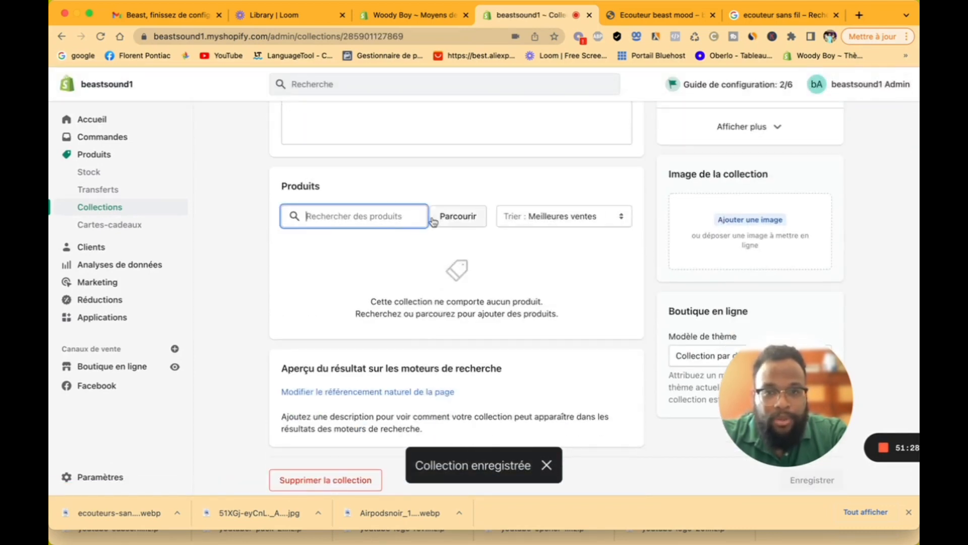
left_click(448, 224)
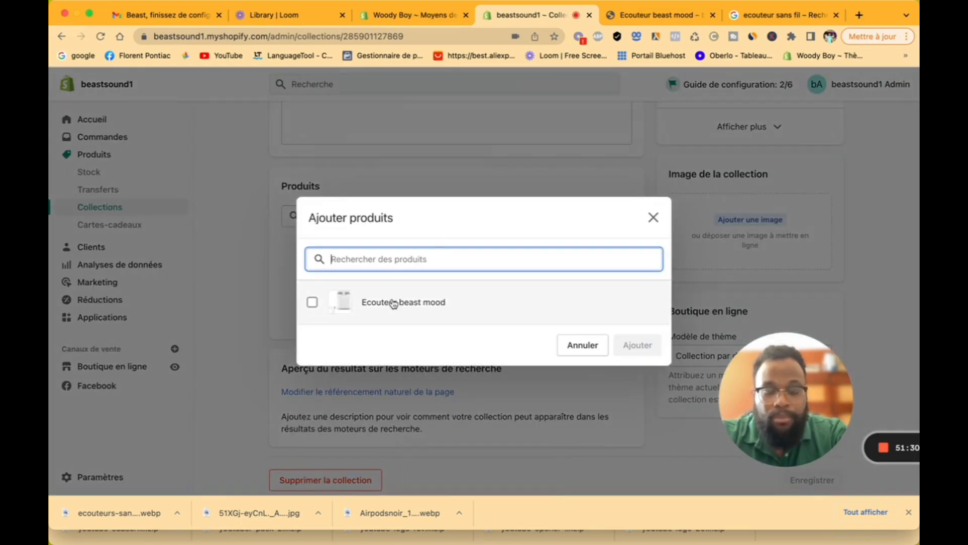
left_click(373, 301)
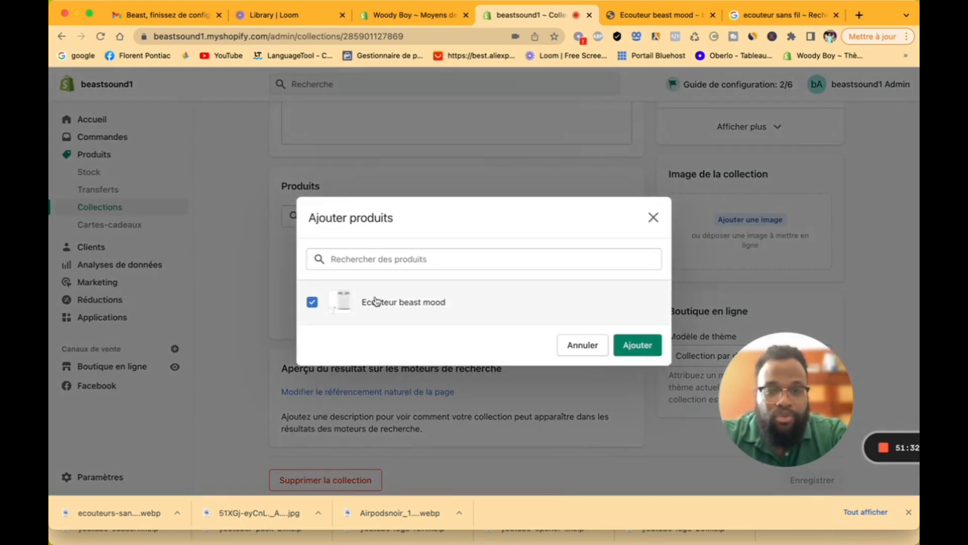
left_click(638, 344)
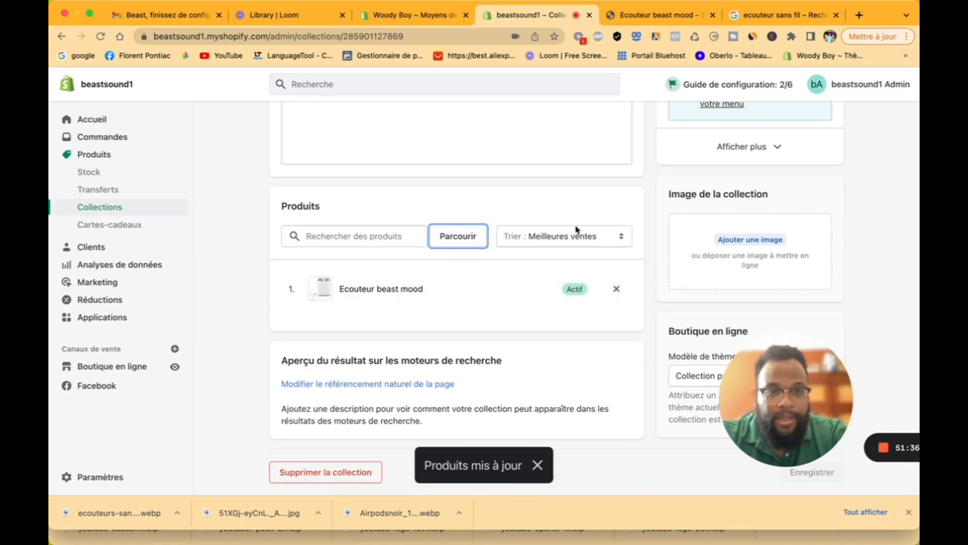
scroll(577, 230, "up", 1)
scroll(577, 230, "up", 1)
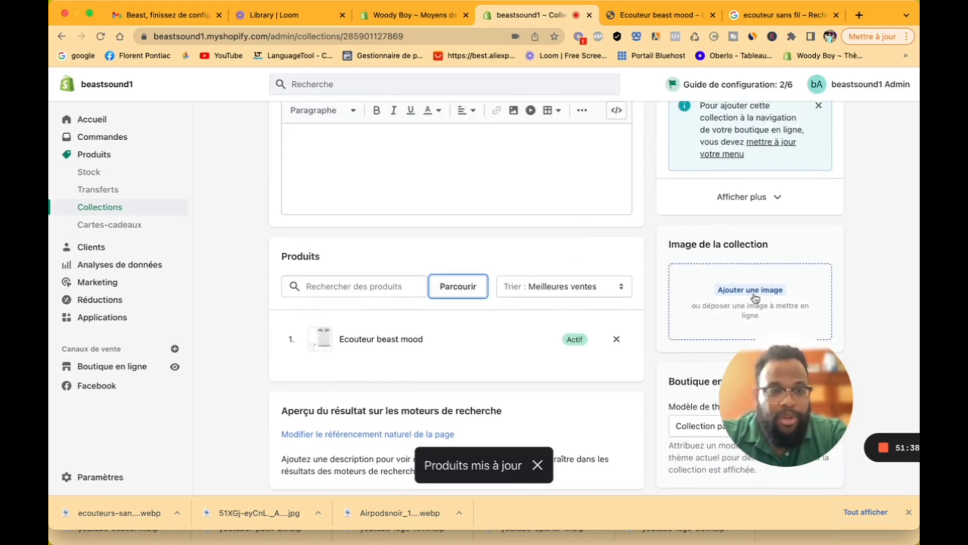
Step: Set the black earbud photo 51XGj-eyCnL as collection image, save, and return to Collections
left_click(751, 290)
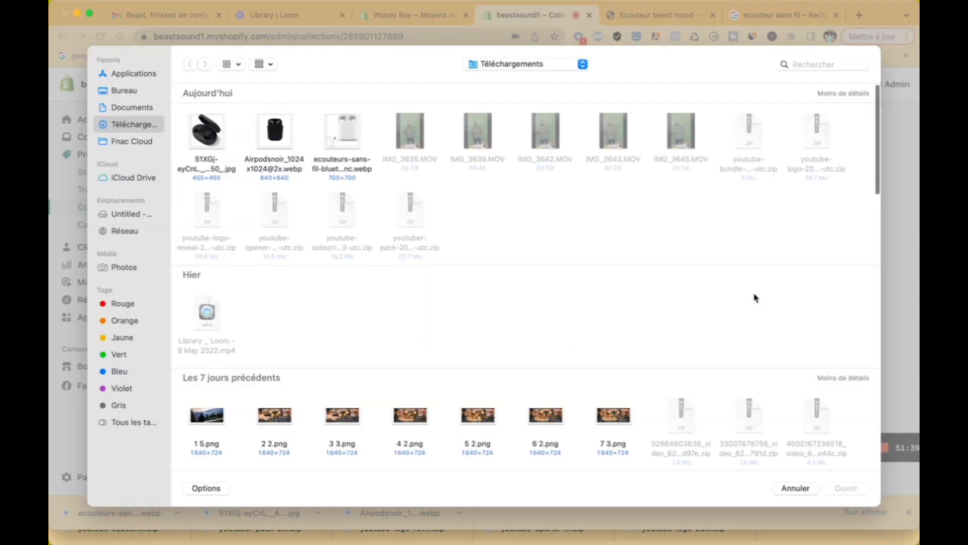
left_click(213, 131)
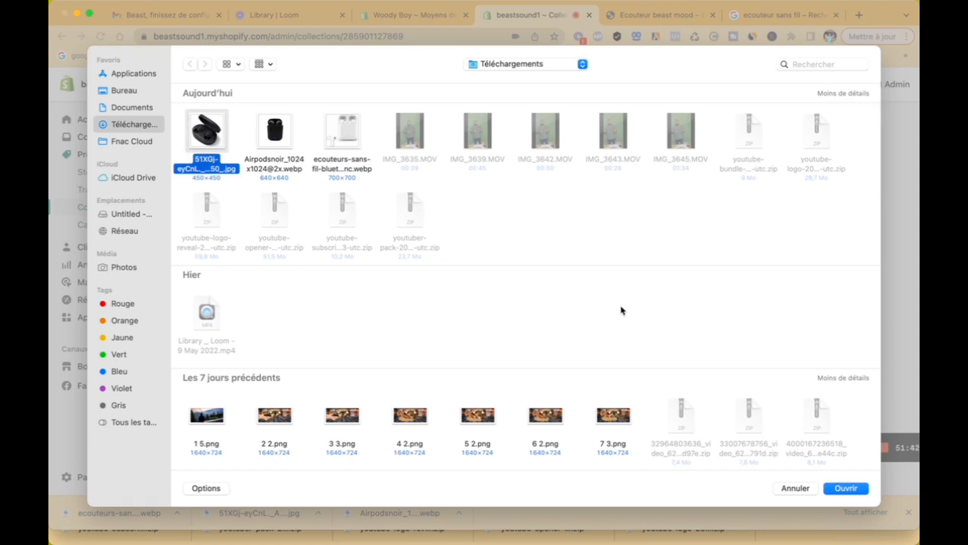
left_click(846, 490)
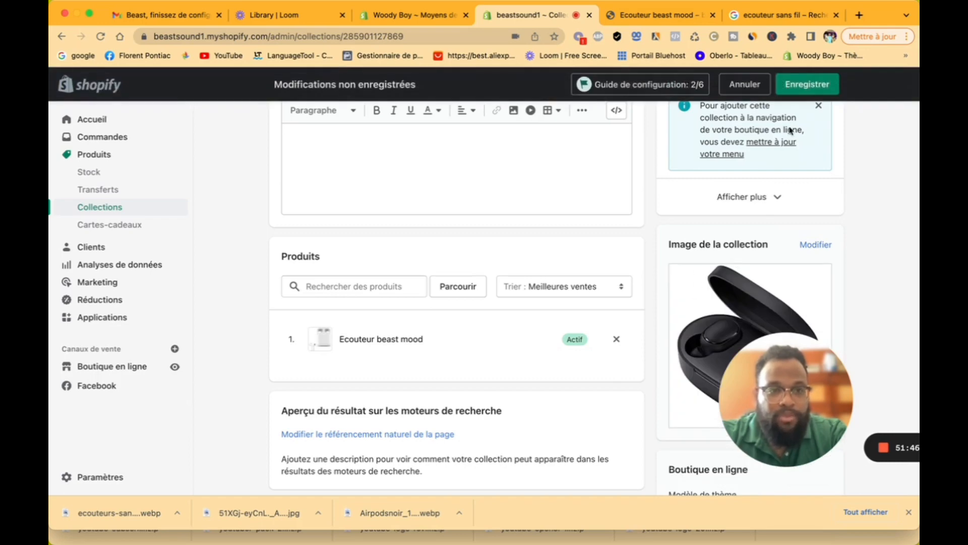
left_click(809, 91)
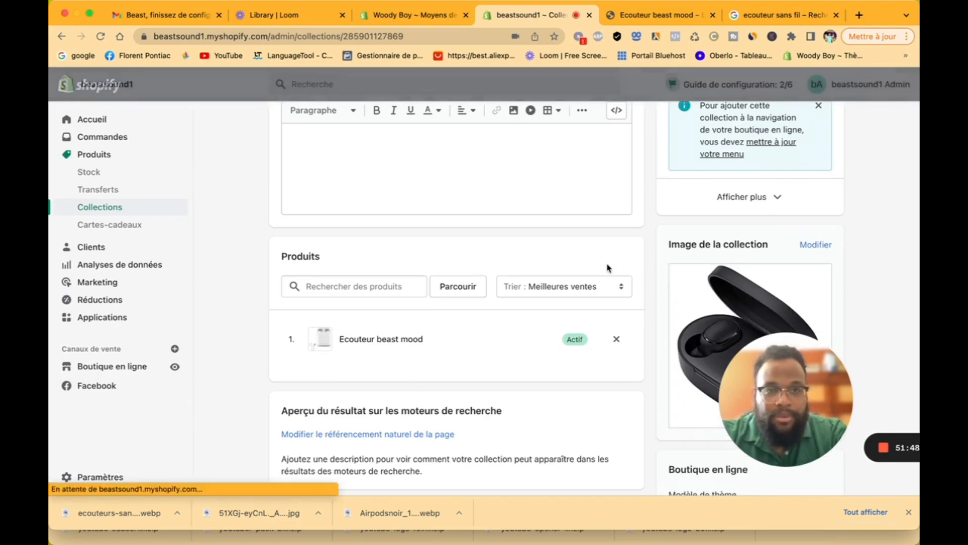
scroll(469, 234, "up", 3)
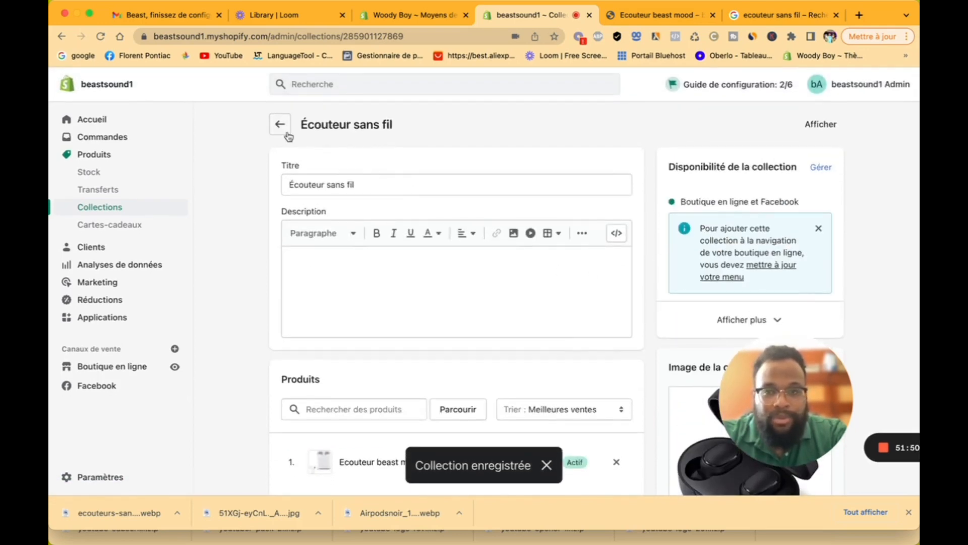
left_click(286, 132)
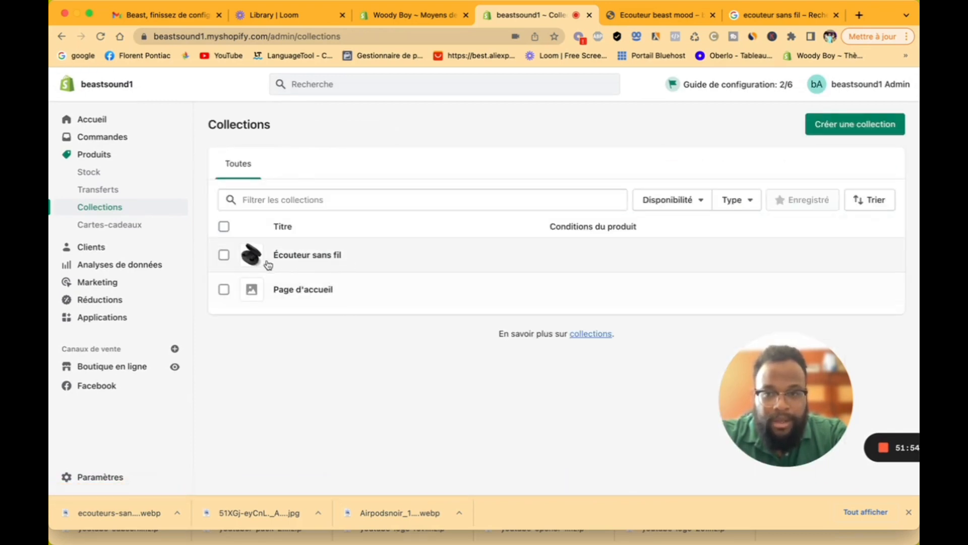
Step: Visit the Cartes-cadeaux and Clients pages, then open Analyses de données
left_click(110, 228)
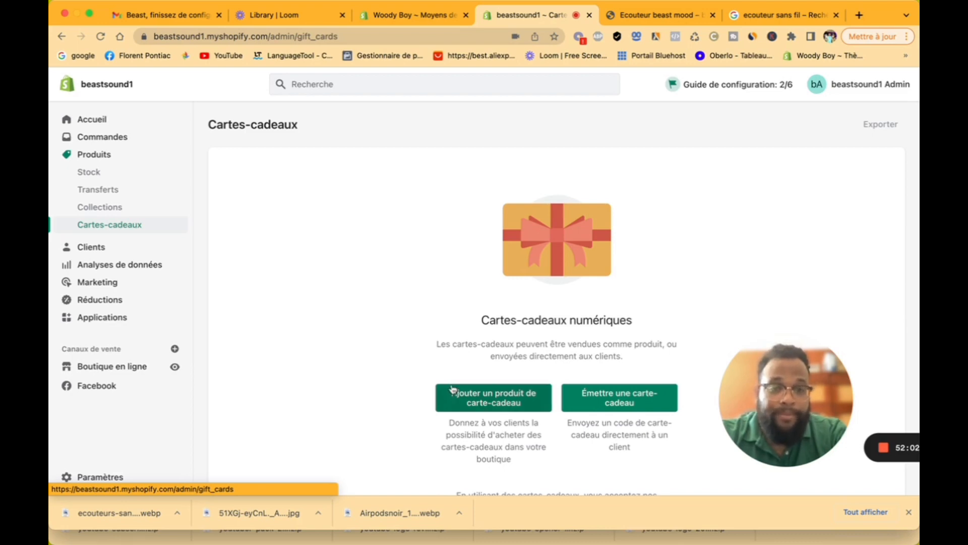
left_click(103, 248)
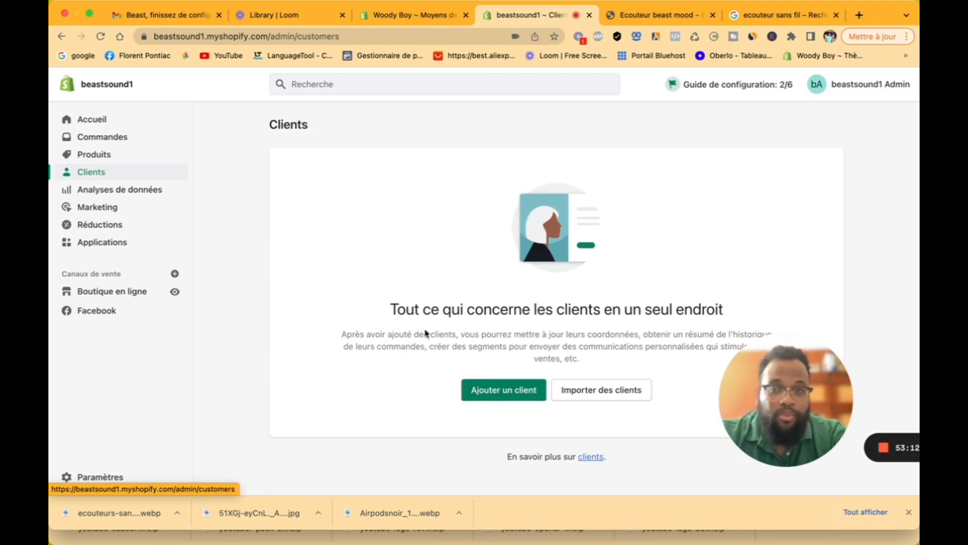
left_click(102, 191)
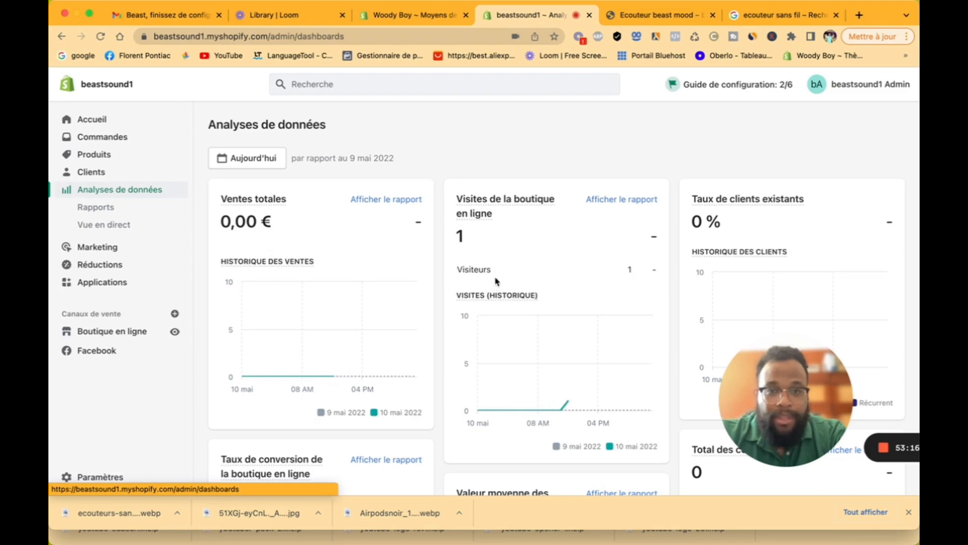
Step: Scroll through the analytics cards showing 0,00 € sales and 0 visits, then open Rapports
scroll(479, 252, "down", 3)
scroll(479, 252, "down", 2)
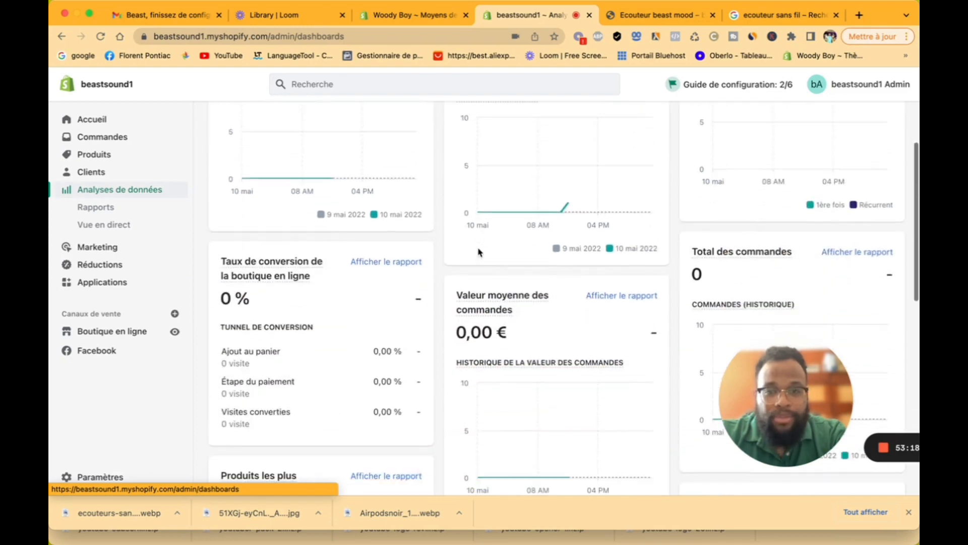
scroll(479, 252, "up", 3)
scroll(479, 253, "down", 7)
scroll(479, 251, "down", 1)
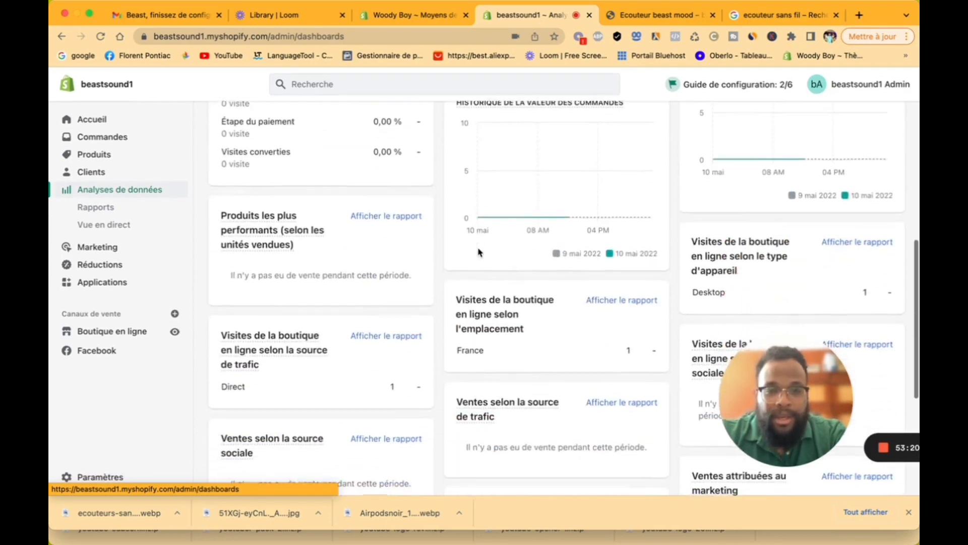
scroll(479, 247, "up", 4)
mouse_move(502, 262)
scroll(502, 262, "up", 6)
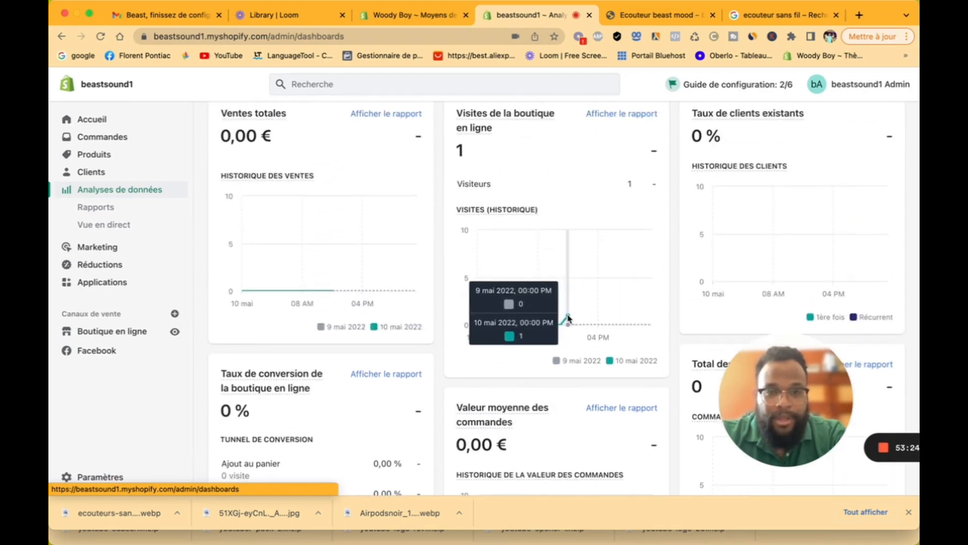
scroll(348, 346, "up", 2)
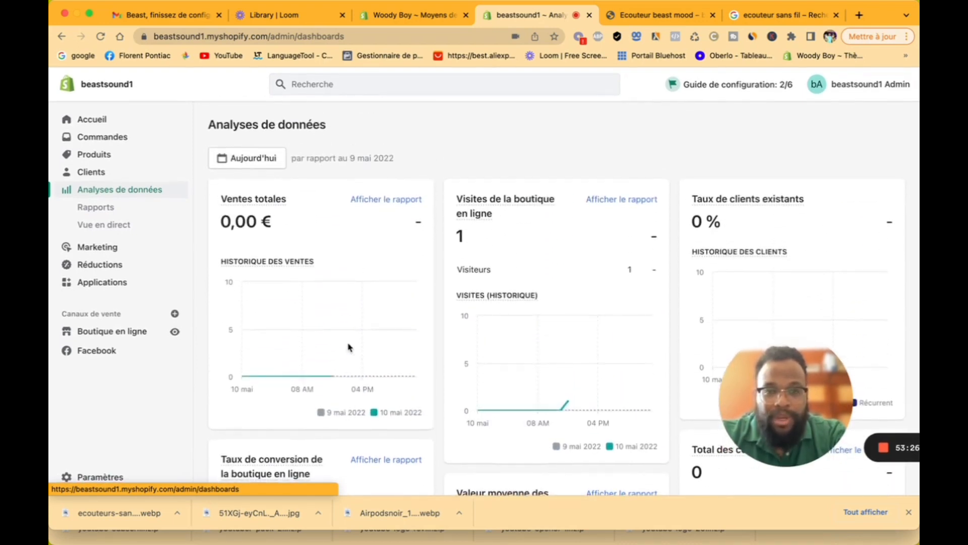
scroll(347, 350, "down", 1)
mouse_move(528, 192)
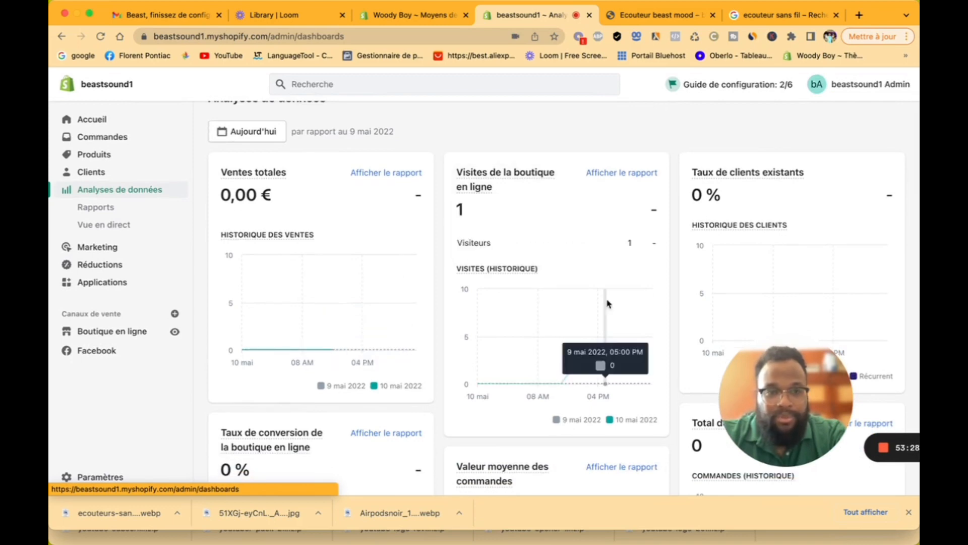
scroll(580, 353, "down", 3)
mouse_move(534, 395)
scroll(534, 396, "down", 6)
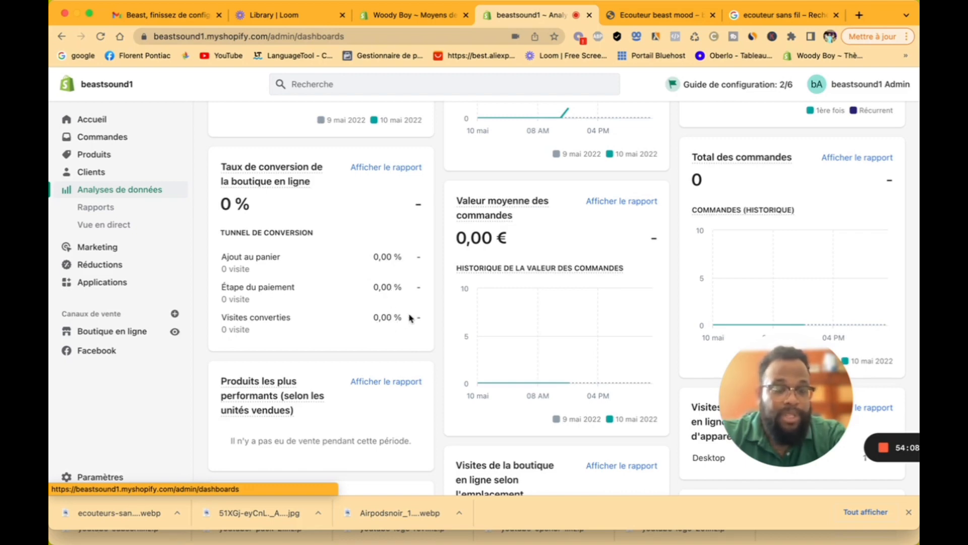
scroll(410, 318, "down", 3)
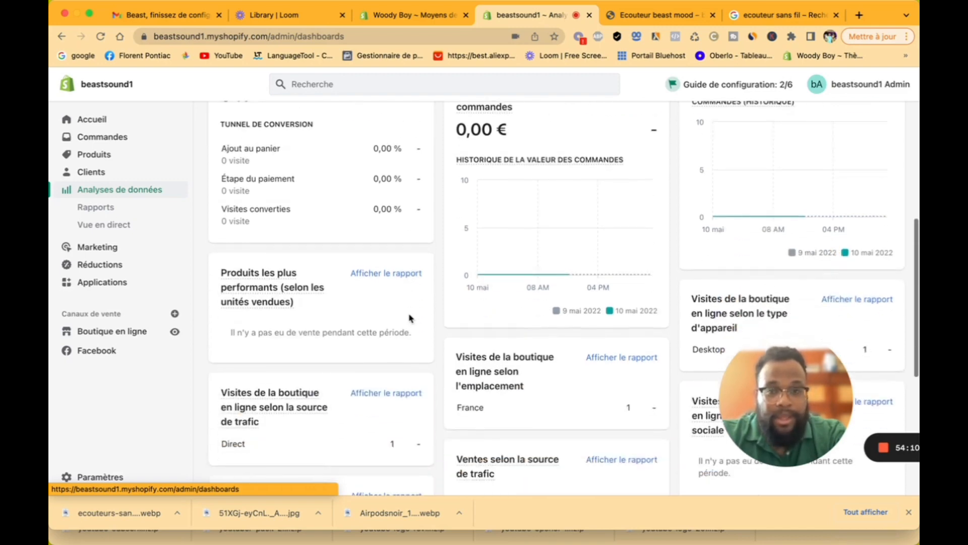
scroll(410, 318, "up", 1)
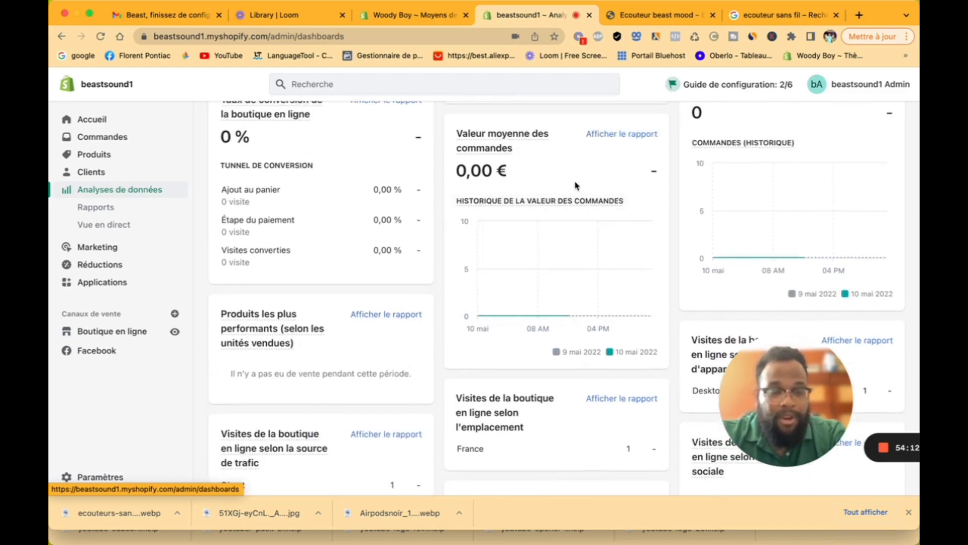
scroll(577, 185, "down", 10)
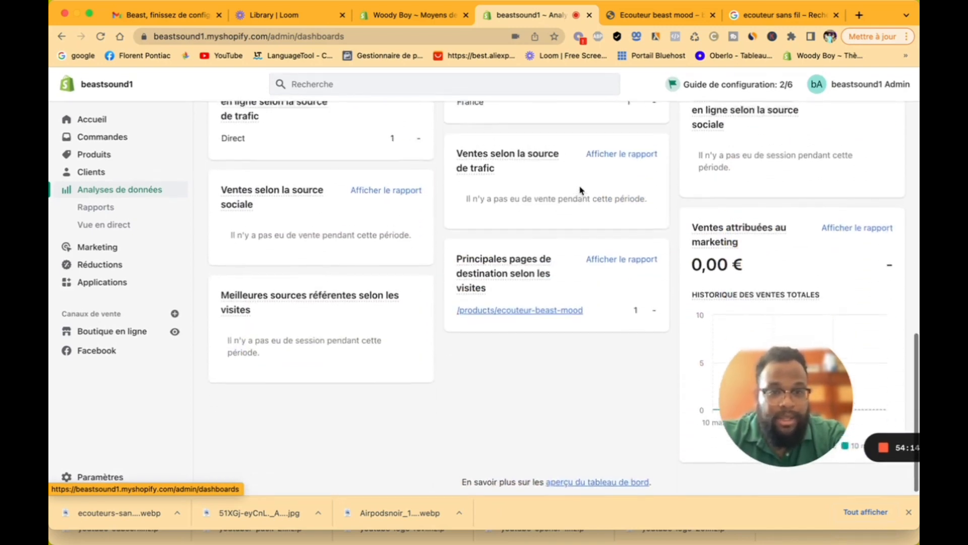
scroll(580, 190, "up", 2)
mouse_move(562, 232)
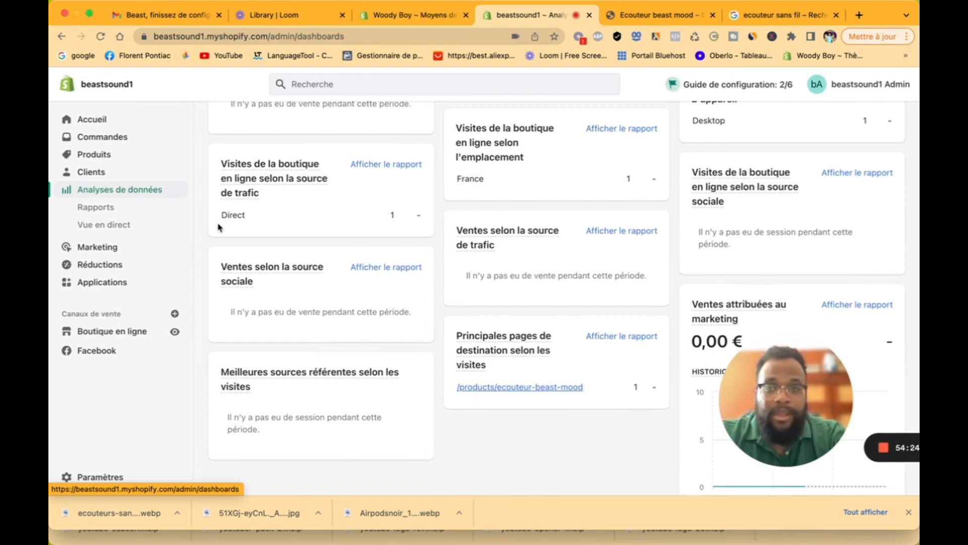
left_click(88, 211)
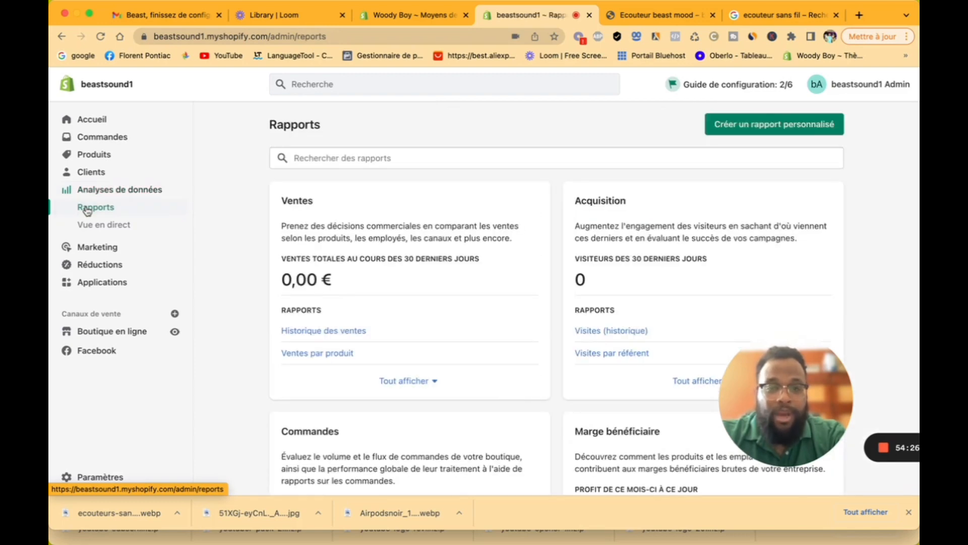
Step: Scroll through the Rapports report cards, then bring up Vue en direct
scroll(422, 294, "down", 1)
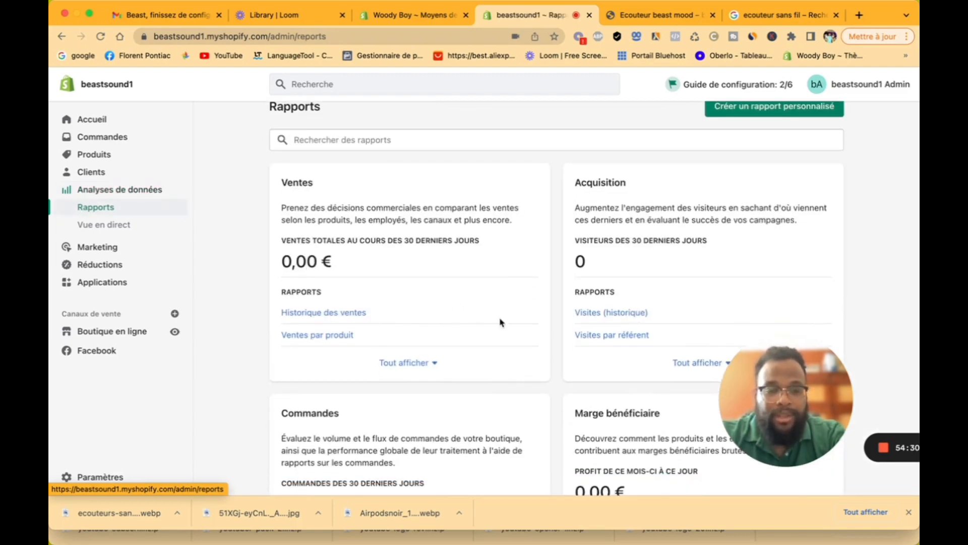
scroll(574, 340, "down", 6)
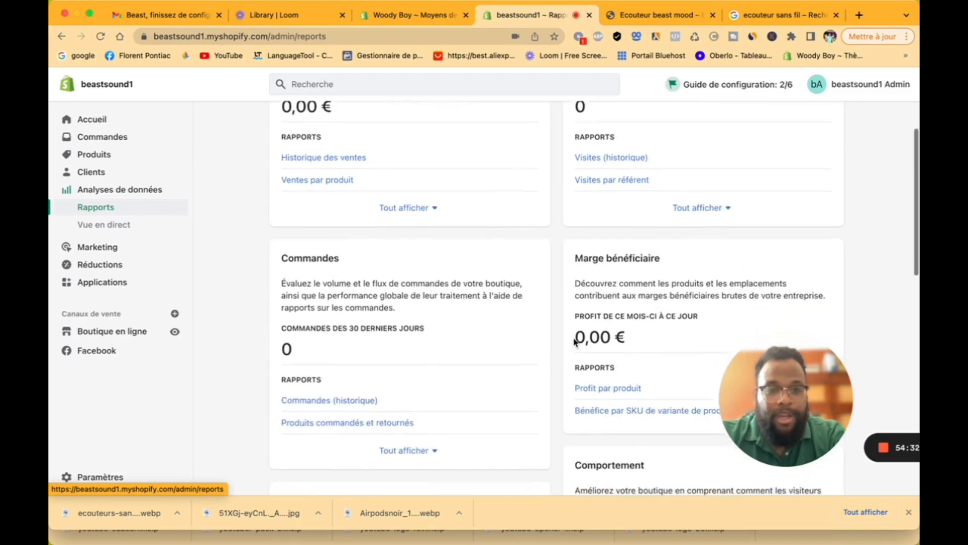
scroll(609, 315, "down", 6)
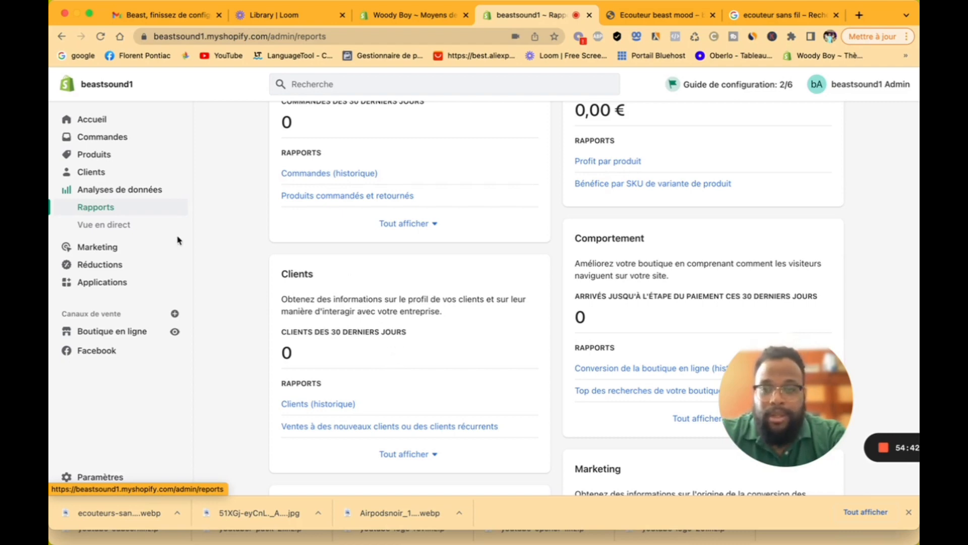
left_click(145, 229)
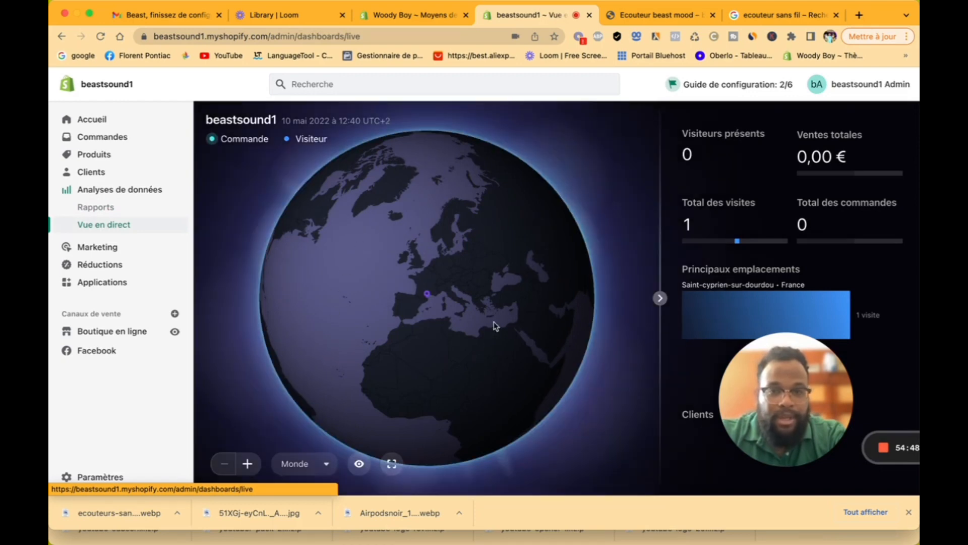
Step: Rotate the live-view globe and focus it on France via the Monde list
mouse_move(363, 346)
left_mouse_down()
mouse_move(482, 301)
mouse_move(373, 372)
mouse_move(295, 358)
mouse_move(346, 350)
mouse_move(375, 308)
left_mouse_up()
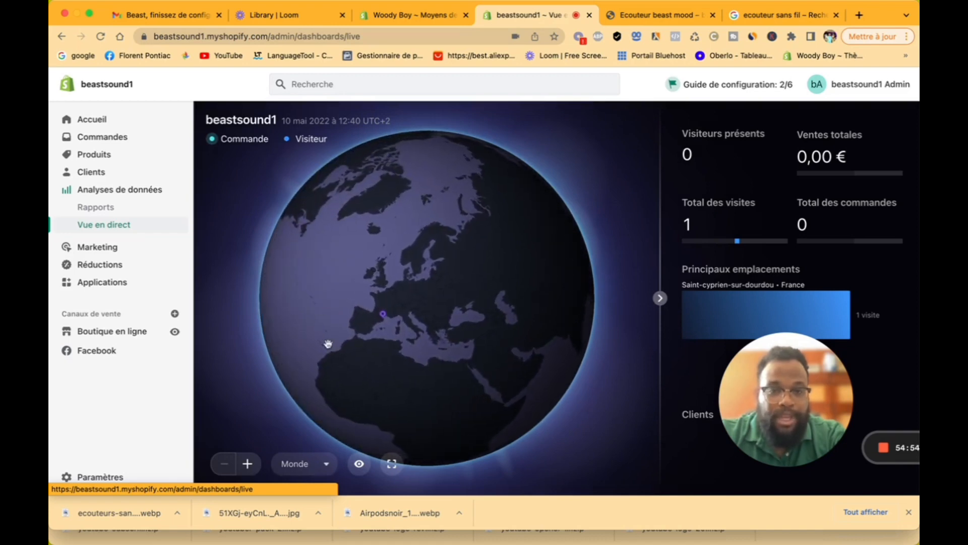
left_click(327, 463)
left_click(503, 411)
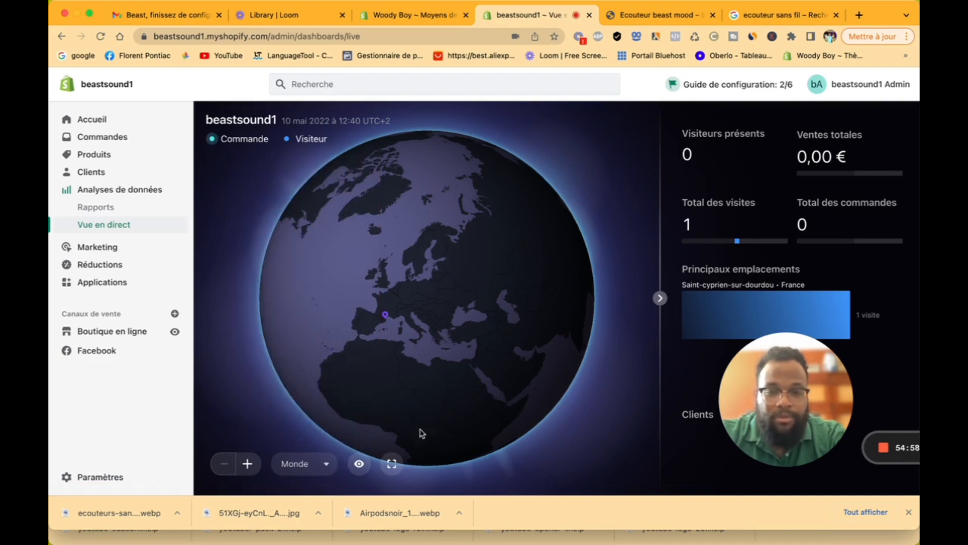
left_click(319, 466)
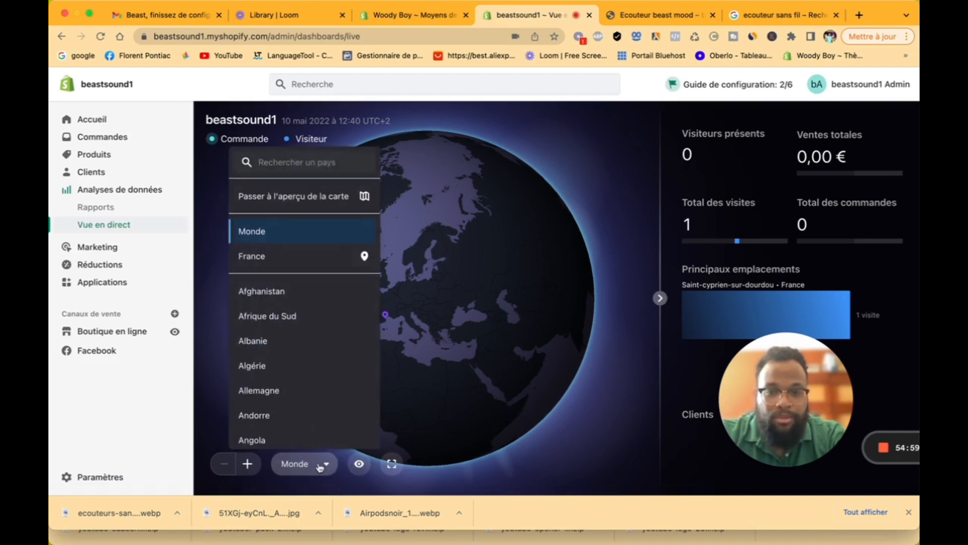
left_click(296, 255)
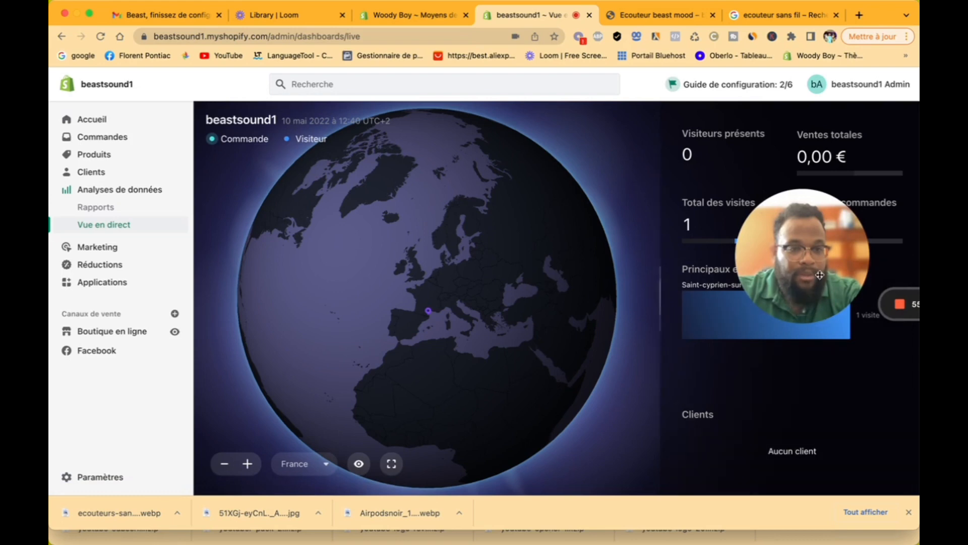
left_click_drag(819, 253, 814, 367)
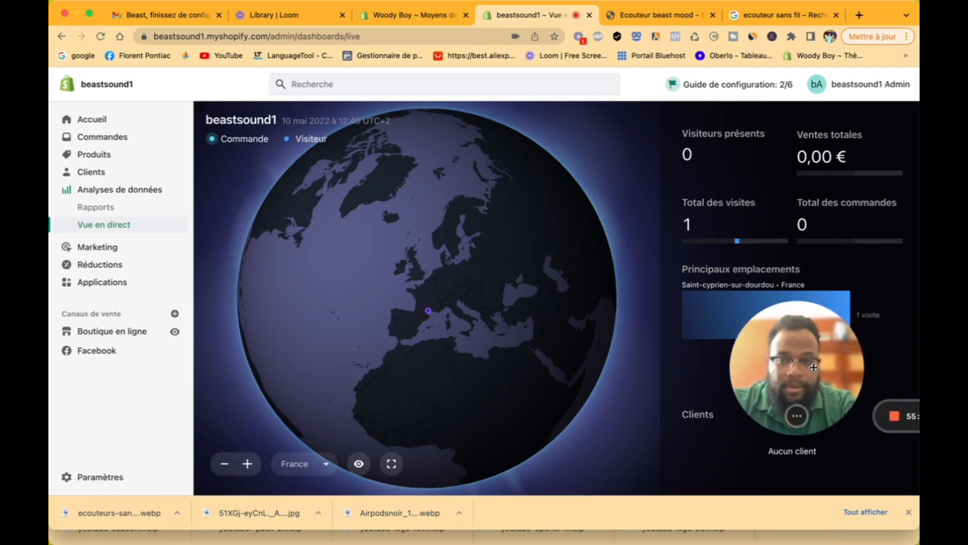
Step: Browse Marketing Campagnes and Automatisations, then go to the Réductions page
left_click(126, 257)
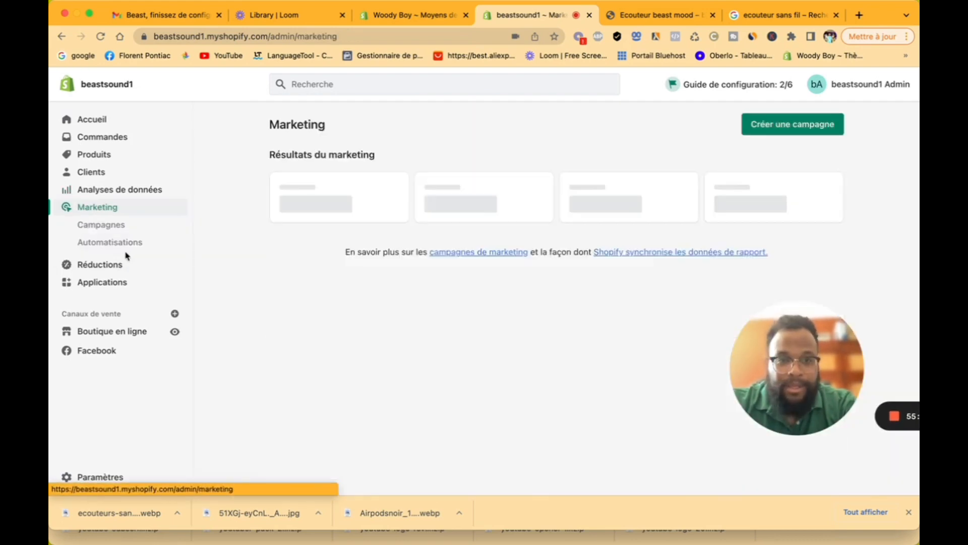
scroll(494, 315, "down", 4)
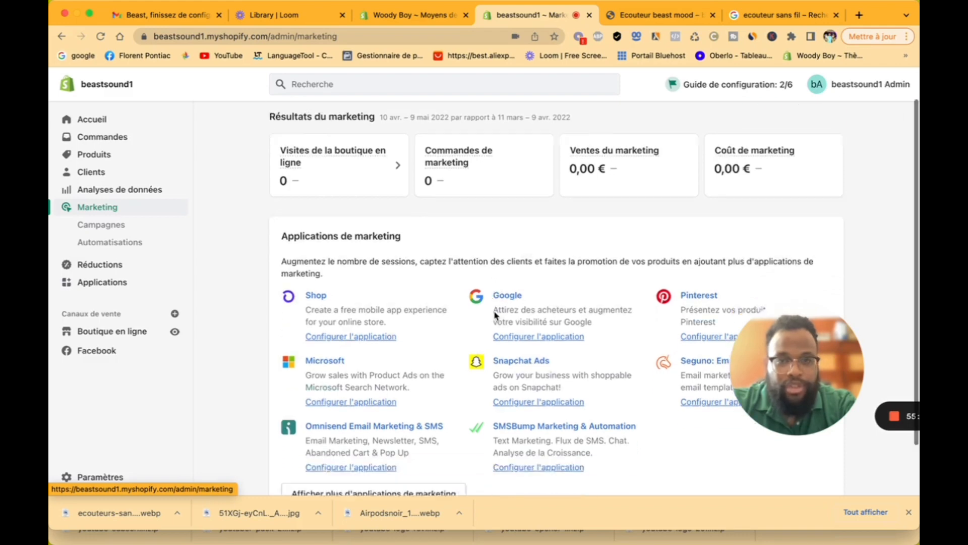
scroll(494, 312, "up", 1)
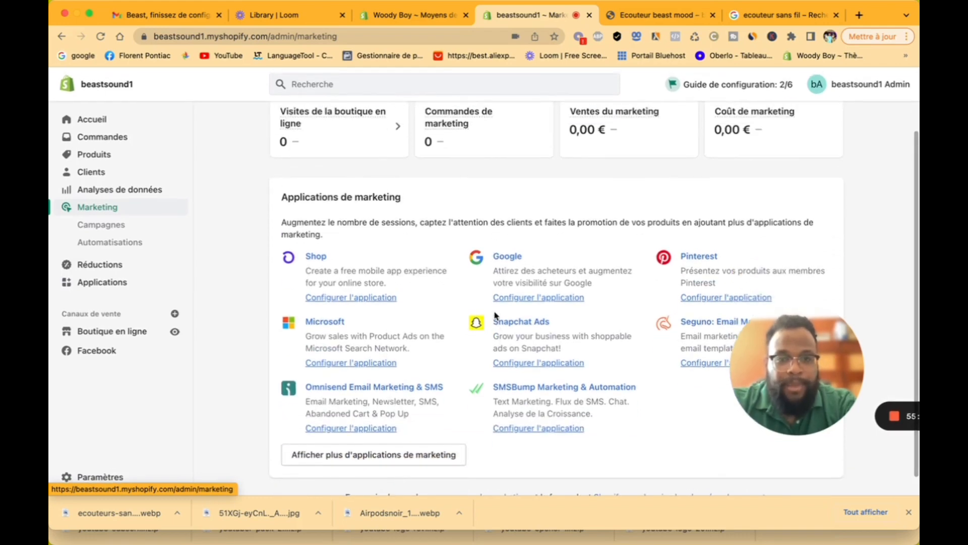
scroll(489, 303, "up", 3)
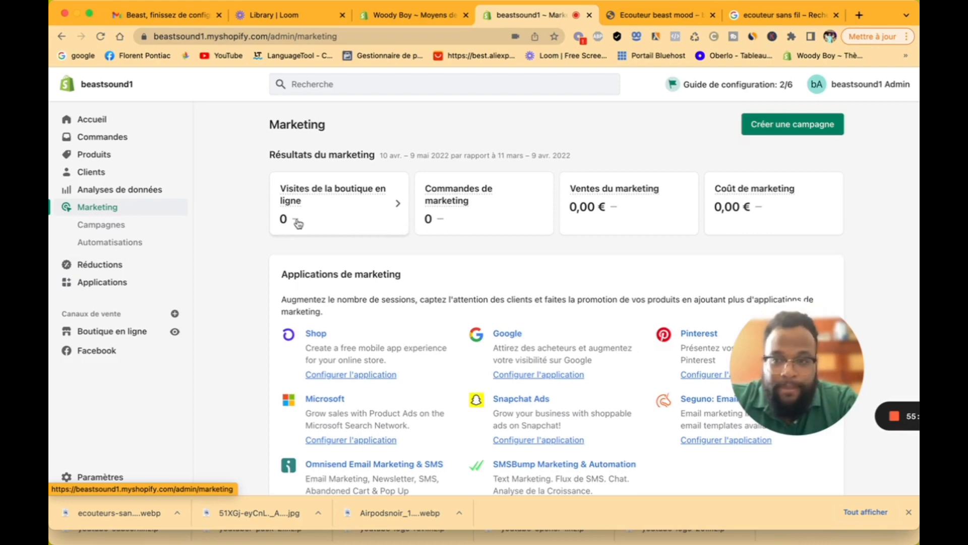
left_click(110, 226)
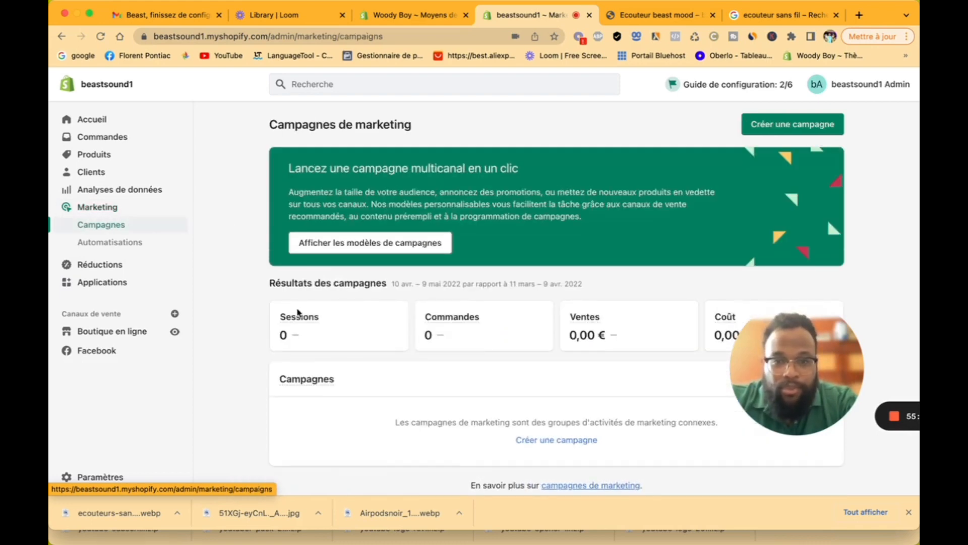
left_click(131, 243)
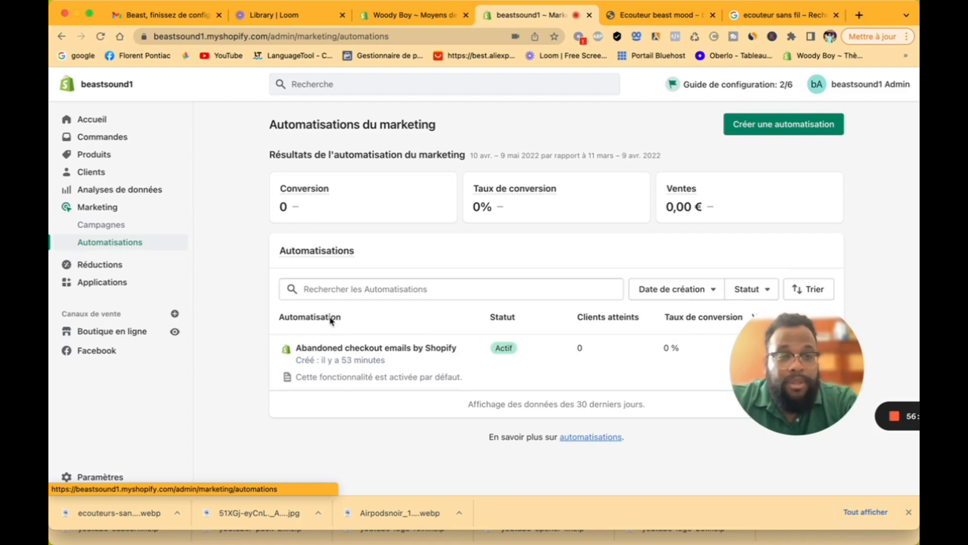
left_click(133, 270)
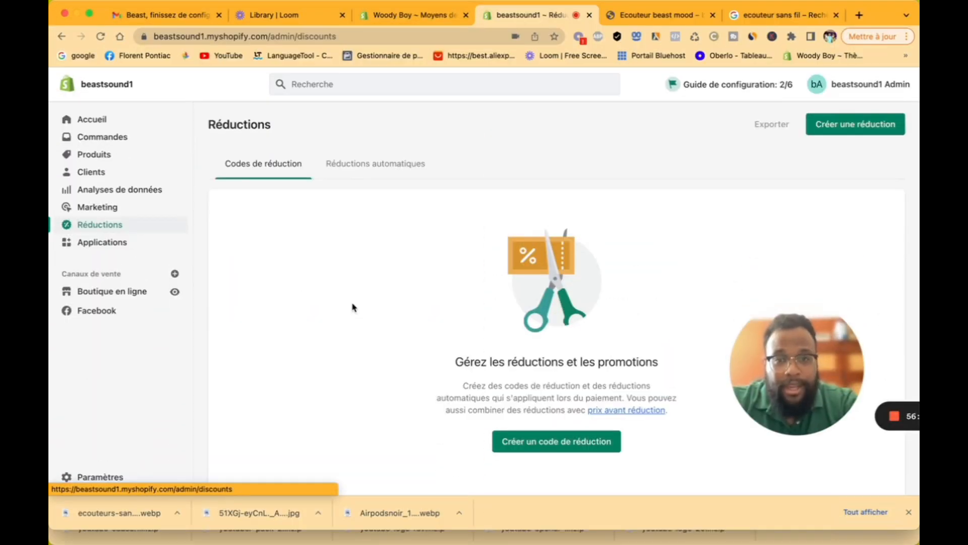
left_click(396, 173)
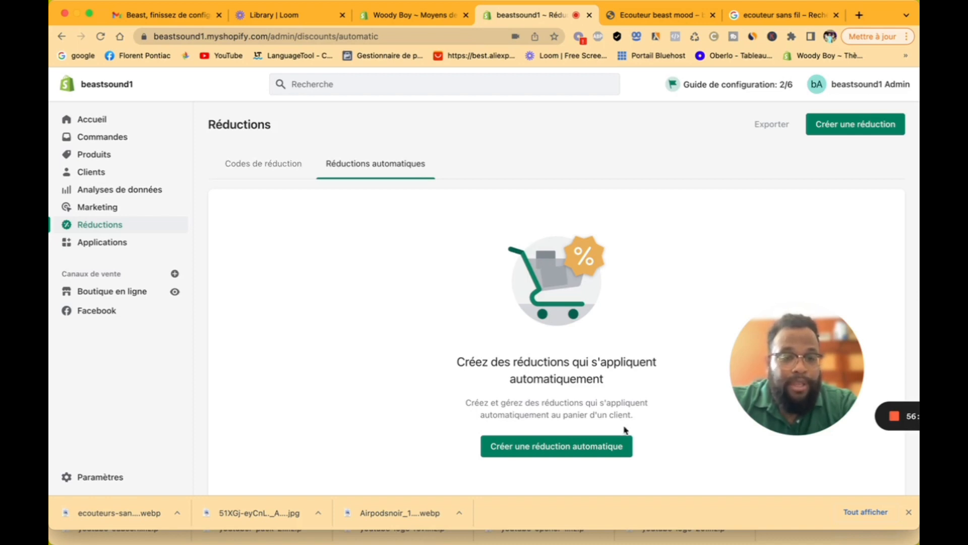
left_click(600, 447)
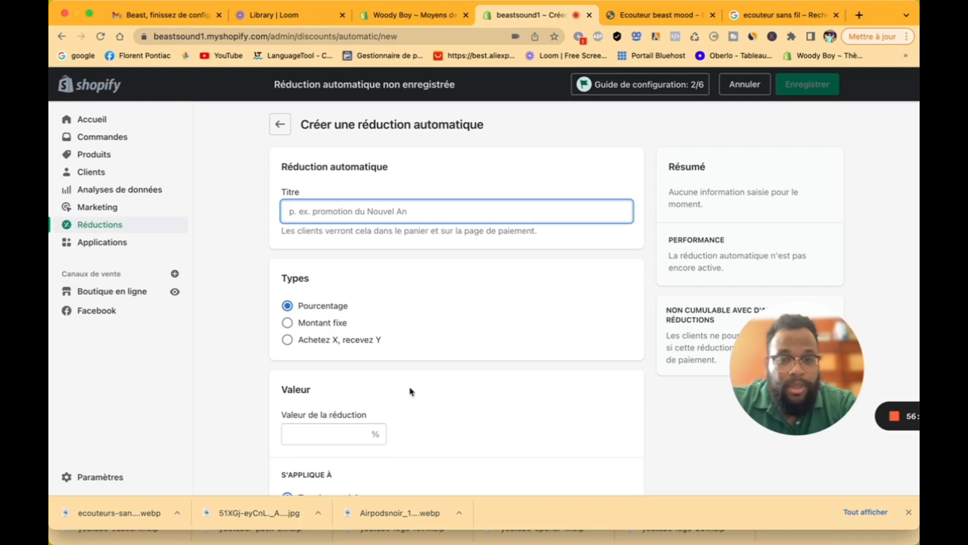
scroll(301, 343, "down", 3)
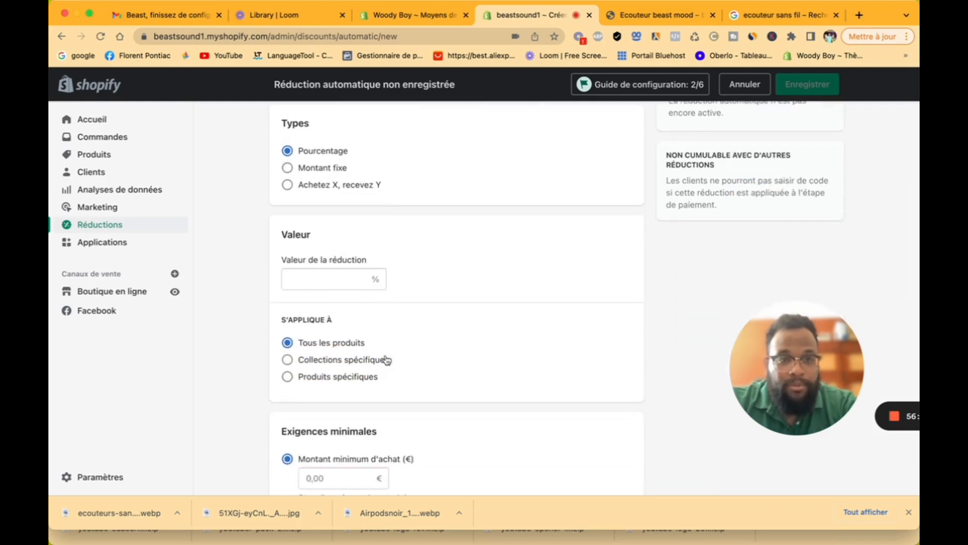
scroll(386, 360, "up", 4)
left_click(279, 124)
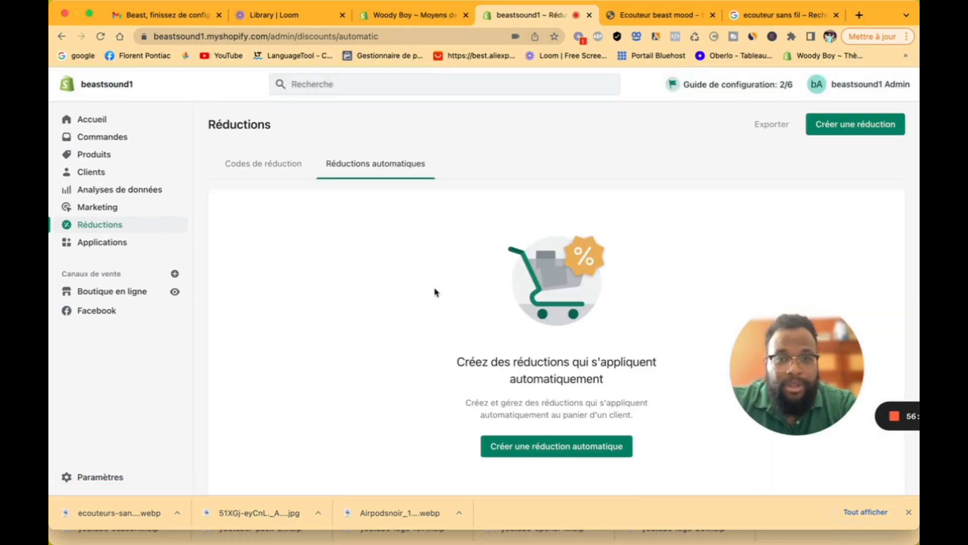
left_click(267, 167)
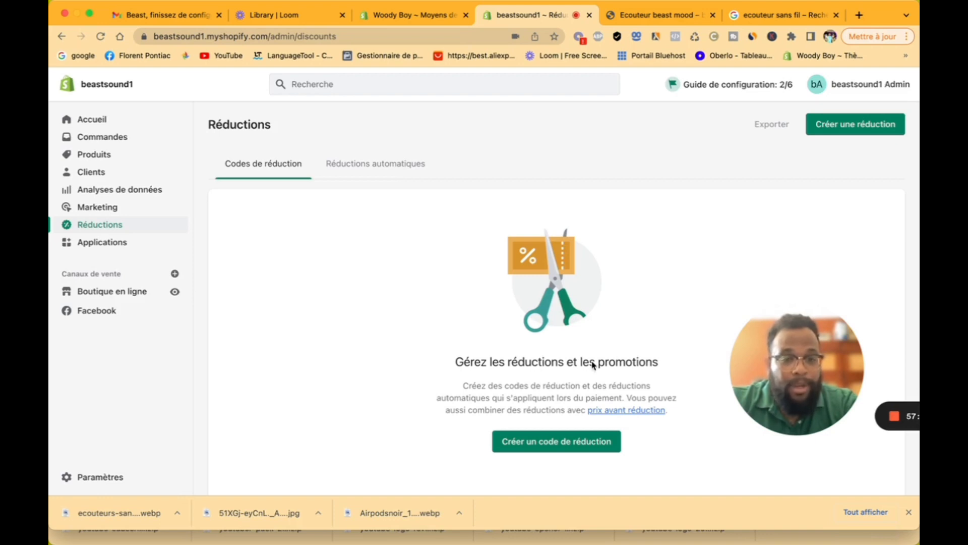
Step: Create and save discount code 'florent20' giving 20 % off all products
left_click(595, 447)
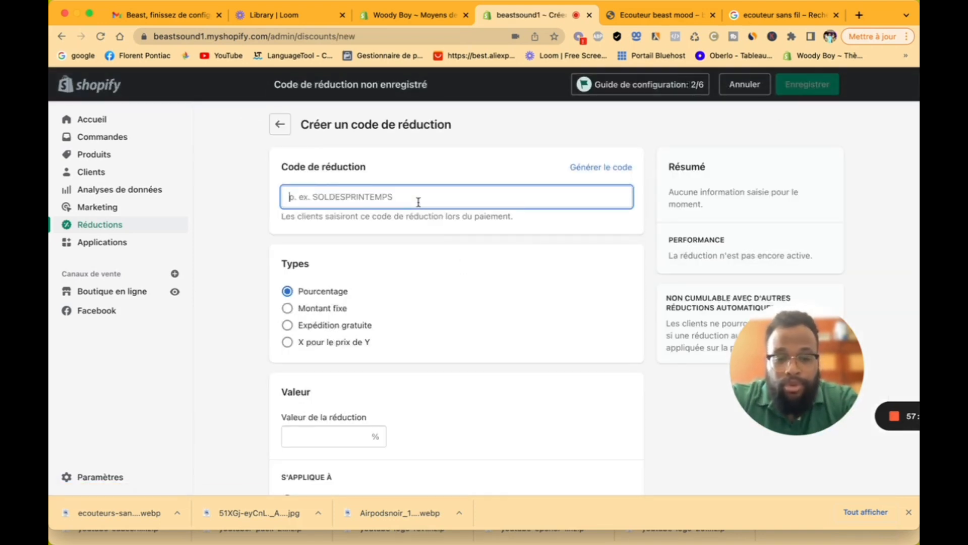
type("florent20")
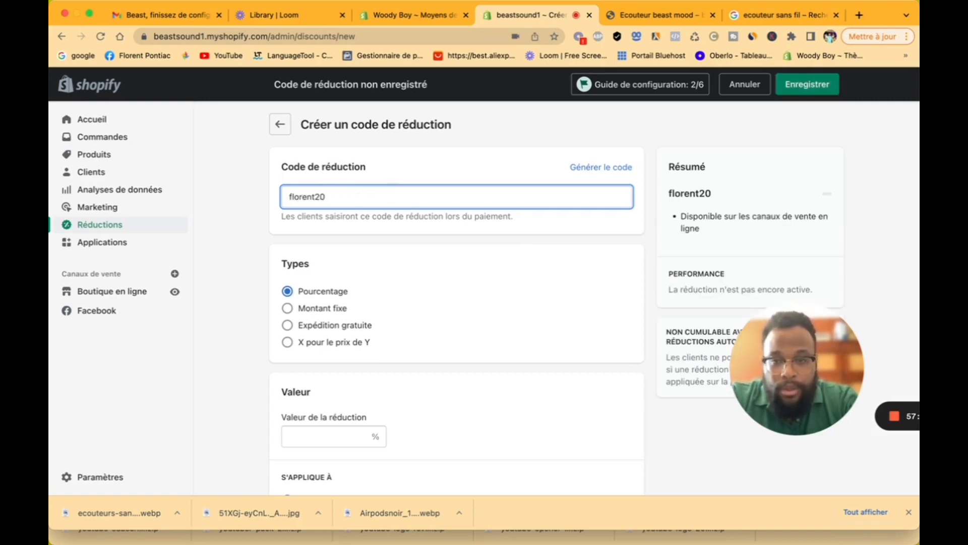
left_click(319, 433)
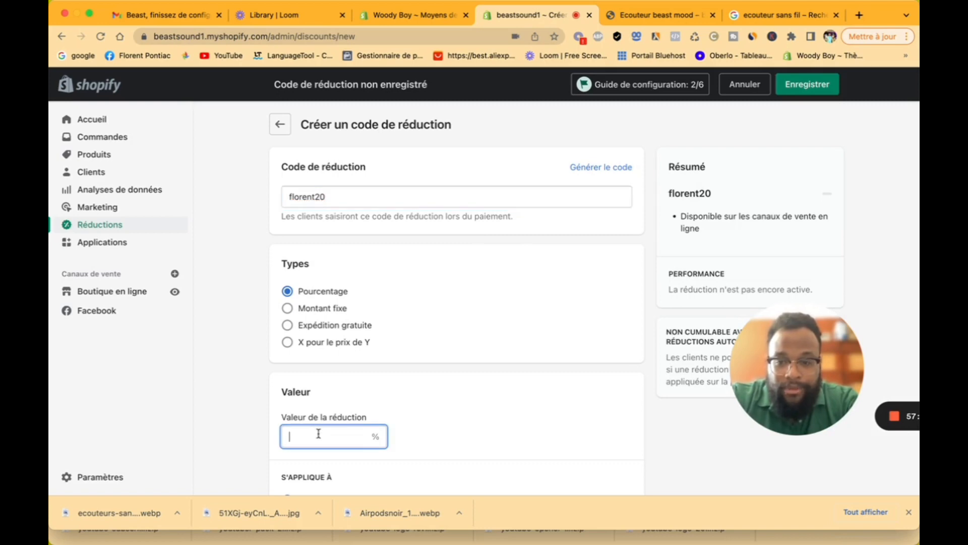
type("20")
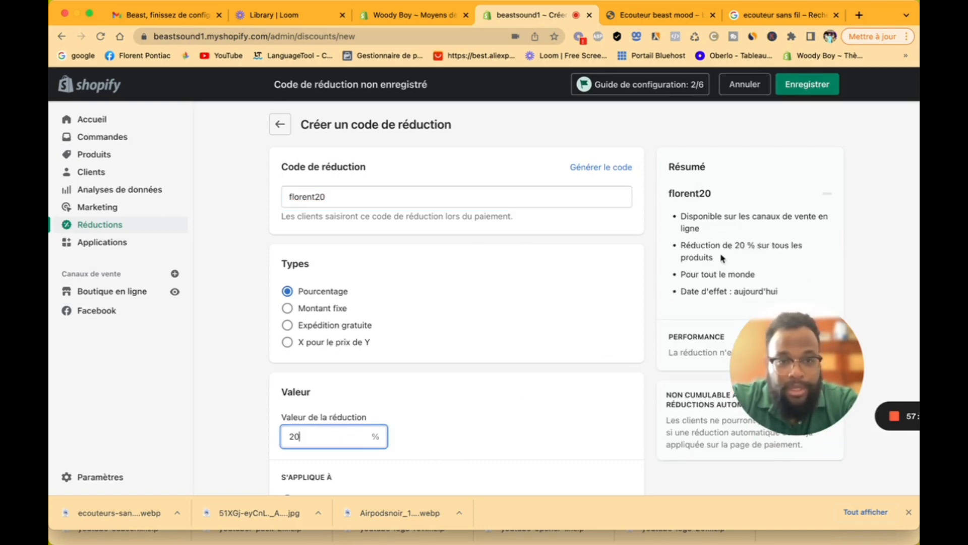
scroll(482, 344, "down", 3)
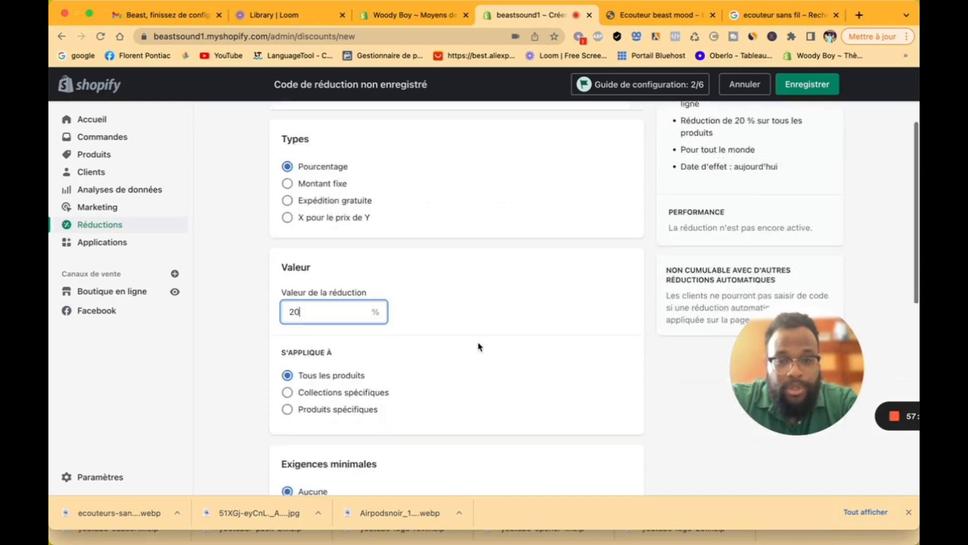
scroll(480, 346, "down", 6)
scroll(480, 346, "up", 2)
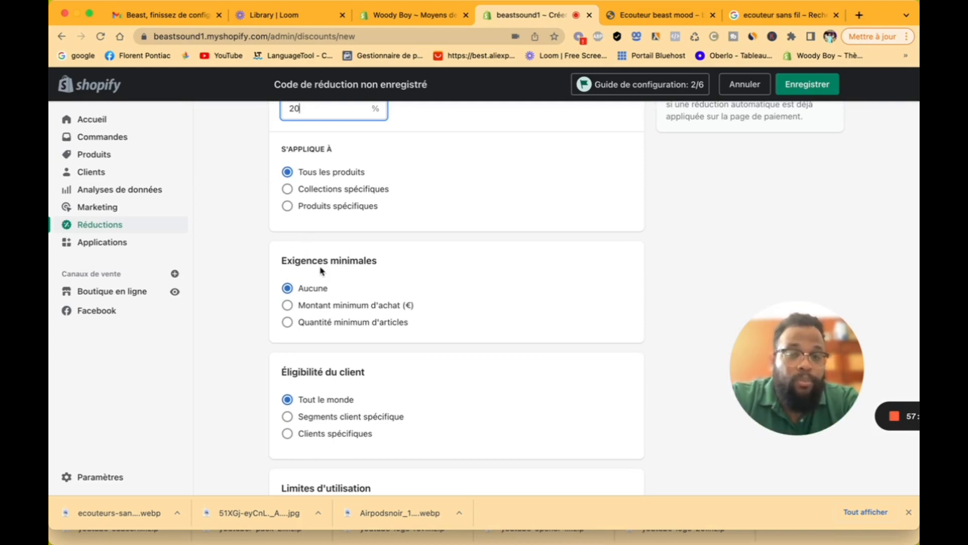
scroll(346, 287, "down", 5)
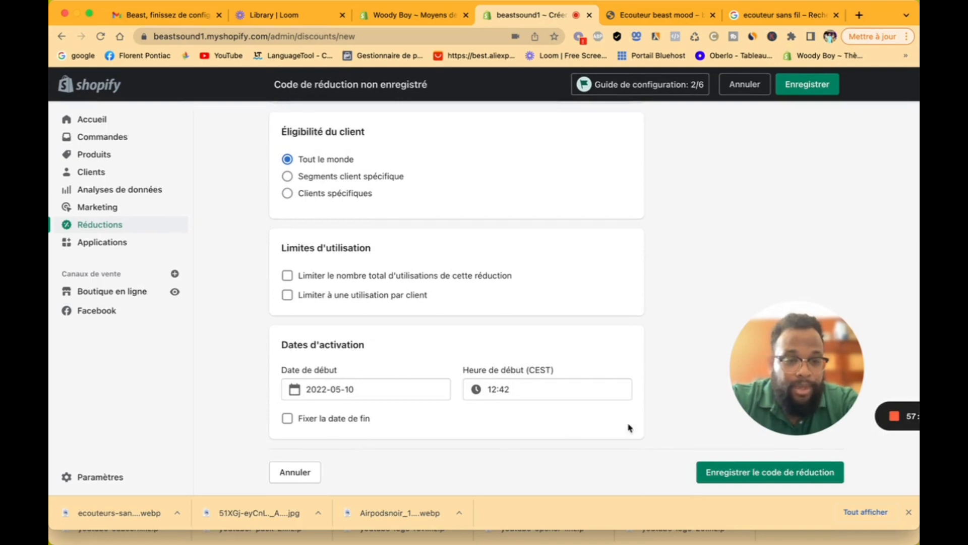
left_click(731, 471)
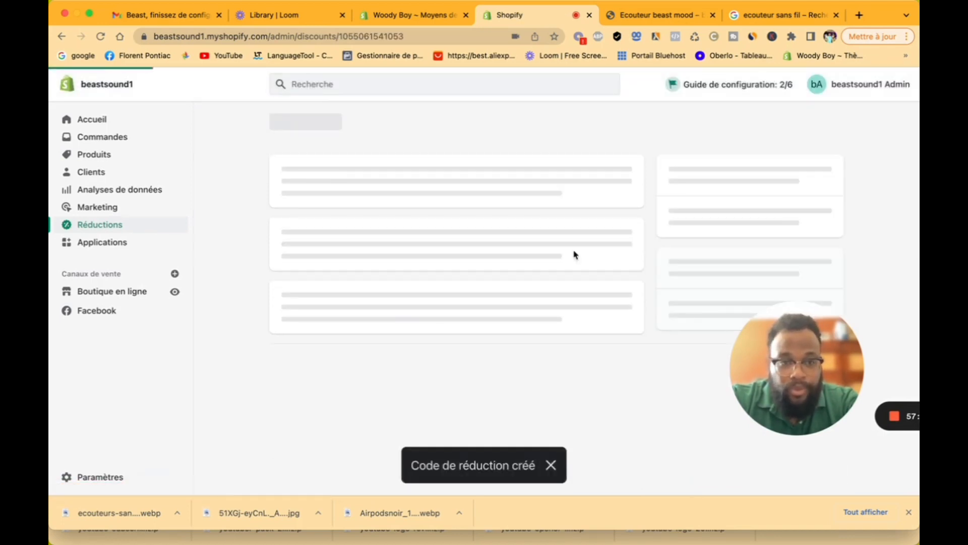
Step: Check florent20's 0 uses, return to Réductions, and tick then untick the code
scroll(575, 255, "down", 2)
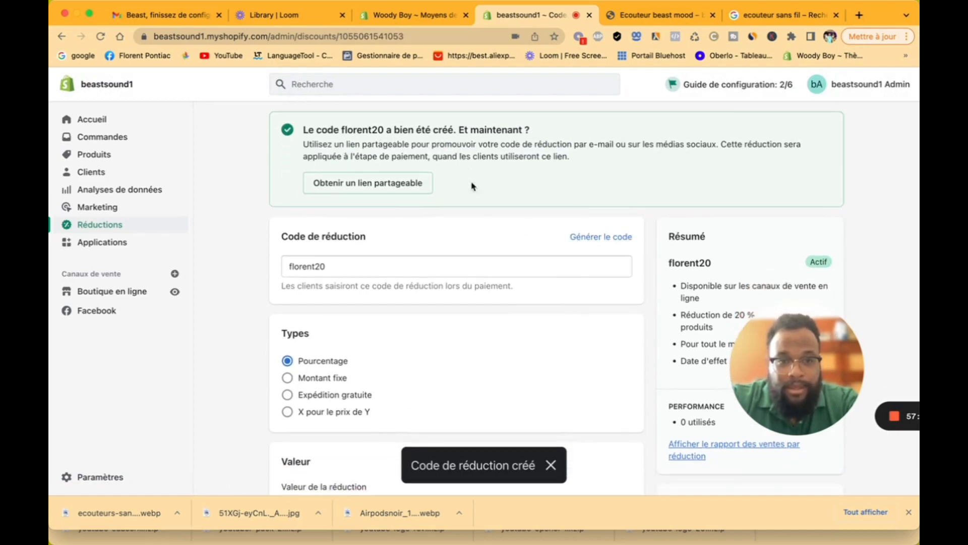
scroll(488, 212, "down", 5)
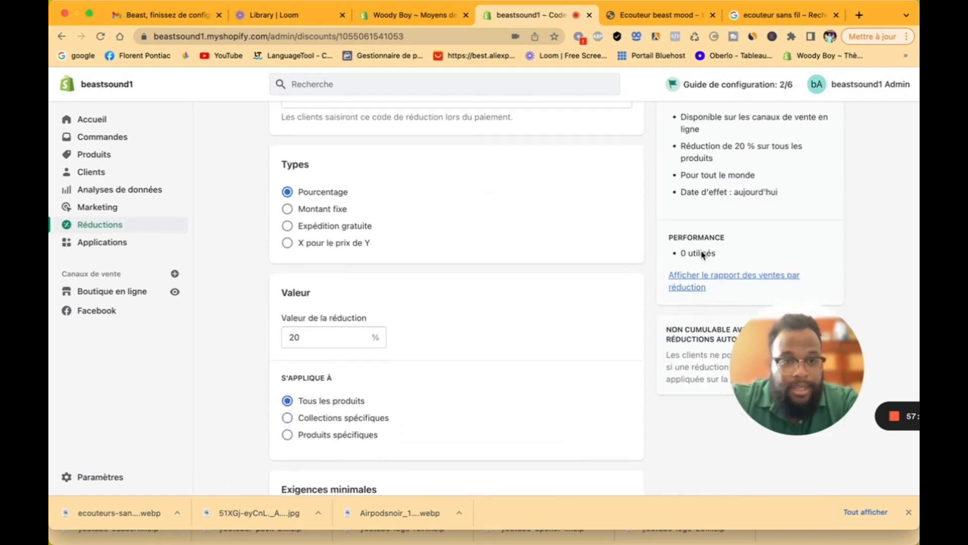
left_click_drag(670, 239, 683, 259)
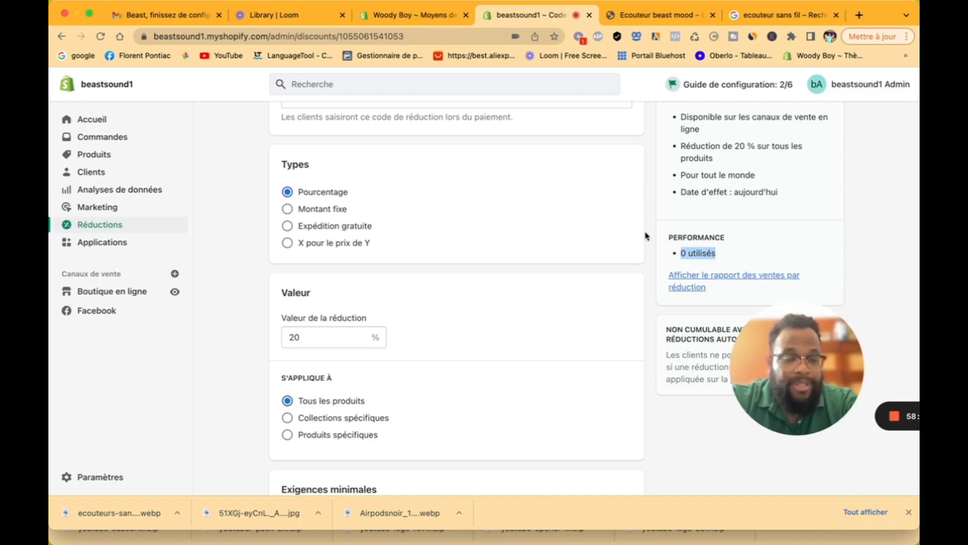
scroll(646, 236, "up", 1)
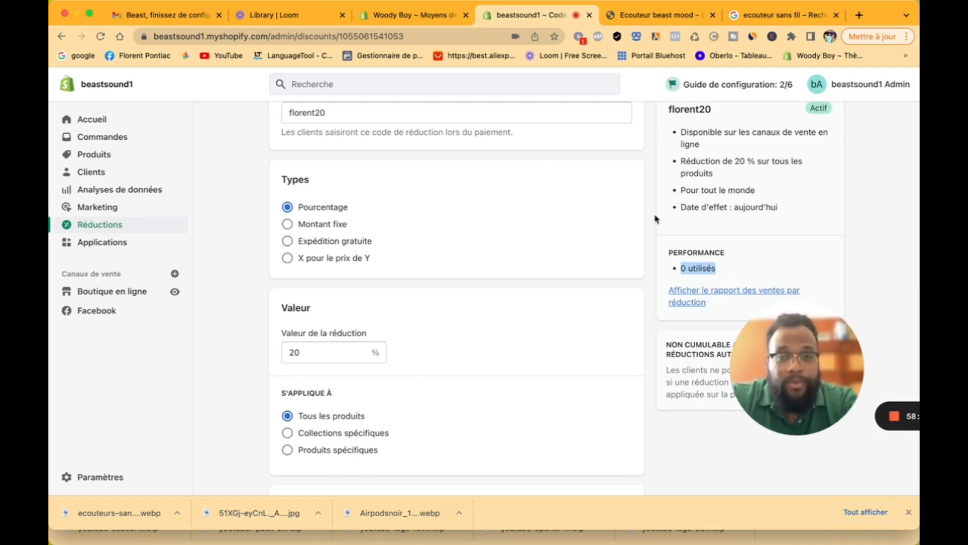
scroll(504, 222, "down", 7)
scroll(494, 273, "down", 3)
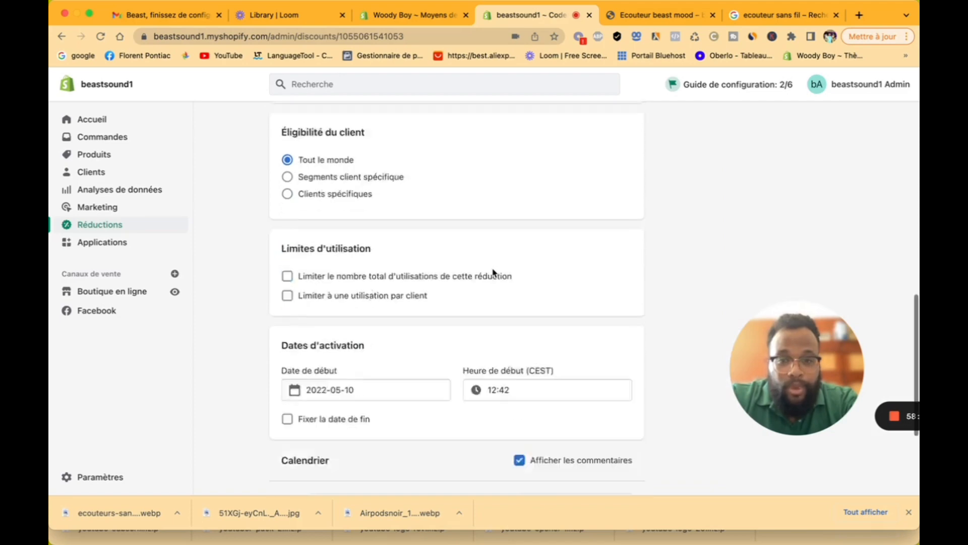
scroll(495, 273, "up", 12)
left_click(281, 121)
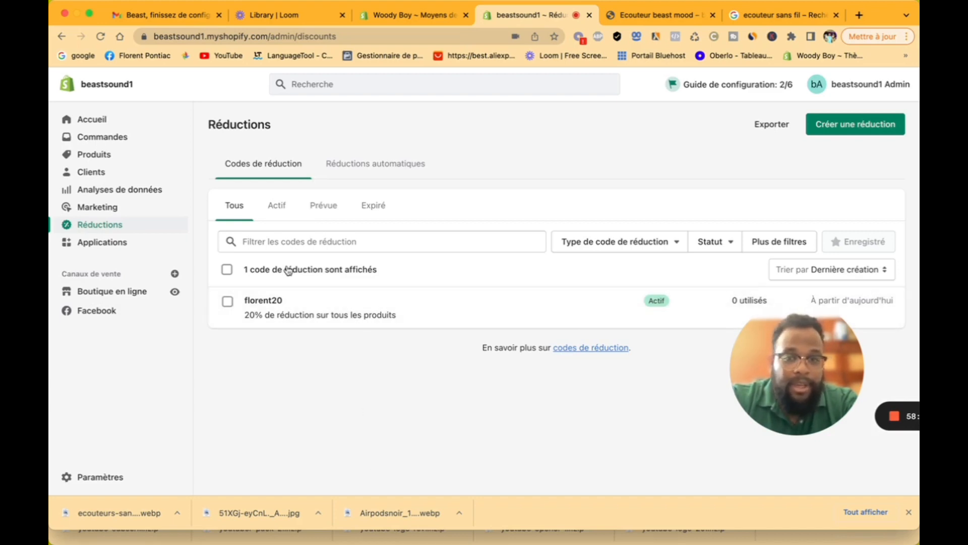
left_click(228, 302)
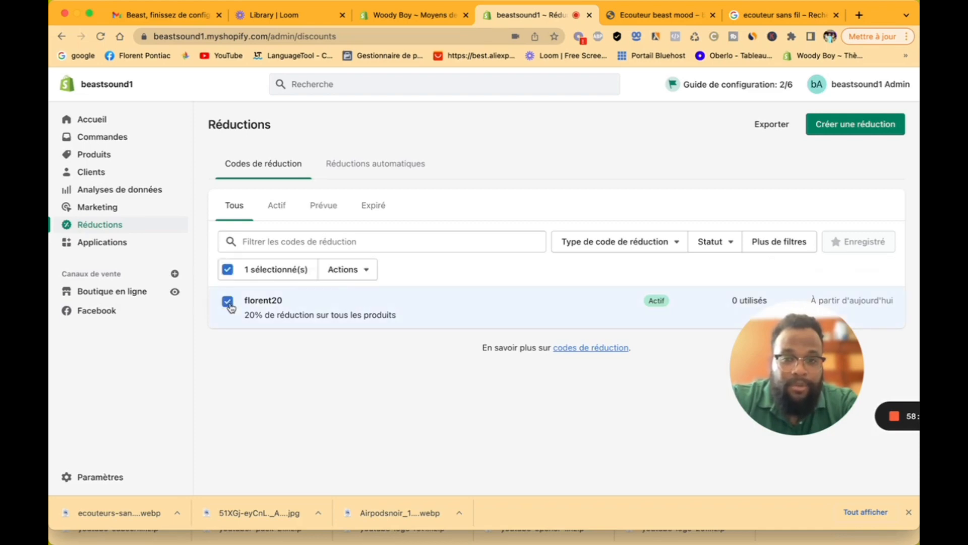
left_click(228, 302)
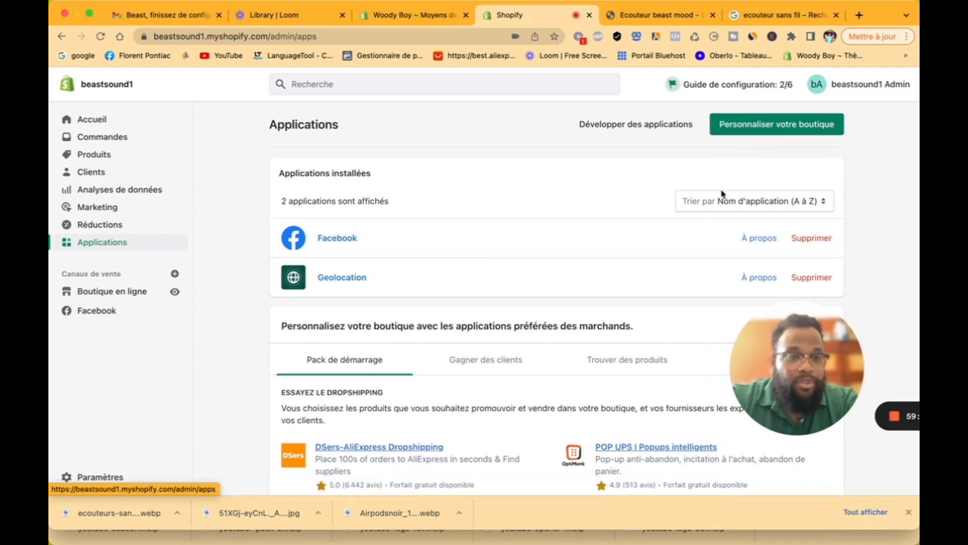
Step: Search the app store for 'oberlo', add the Oberlo app and approve its installation
scroll(692, 221, "down", 5)
scroll(693, 220, "up", 5)
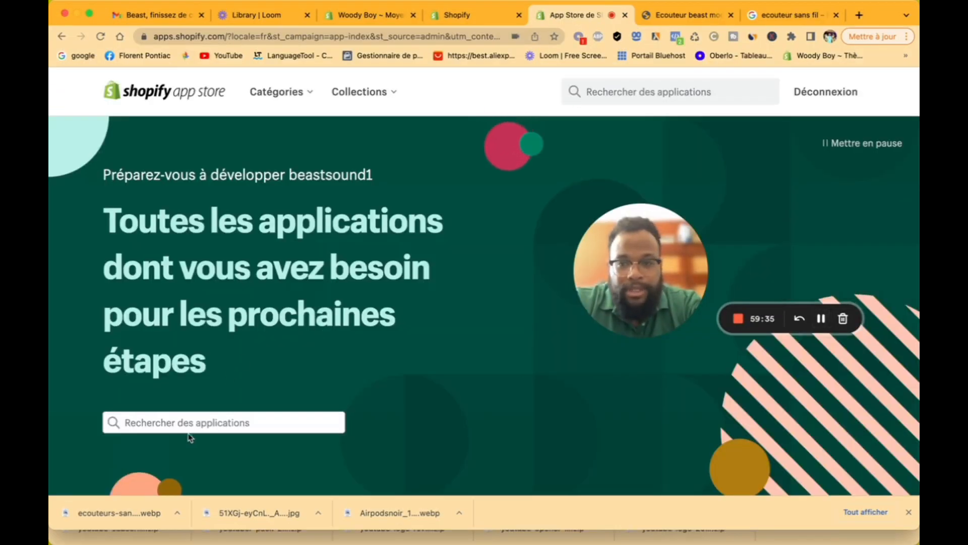
left_click(197, 426)
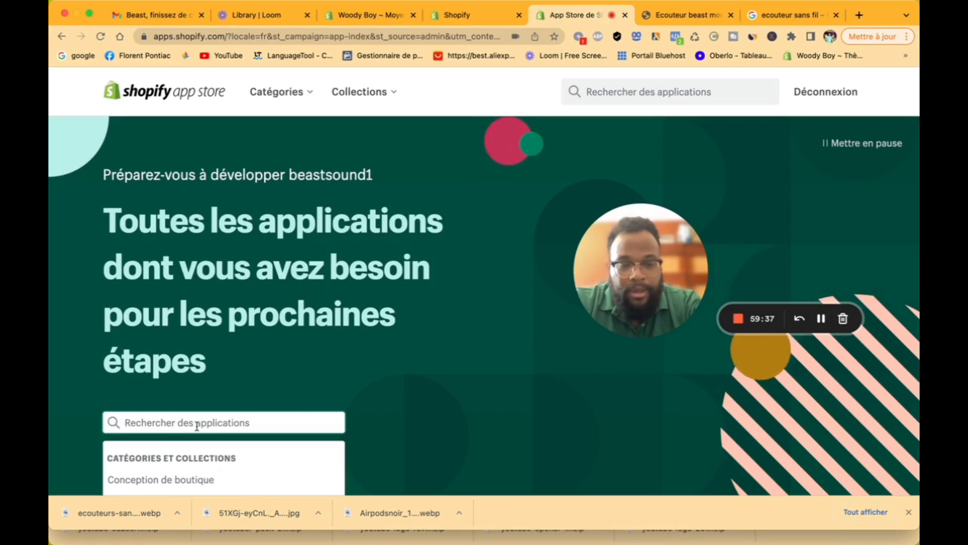
type("oberlo")
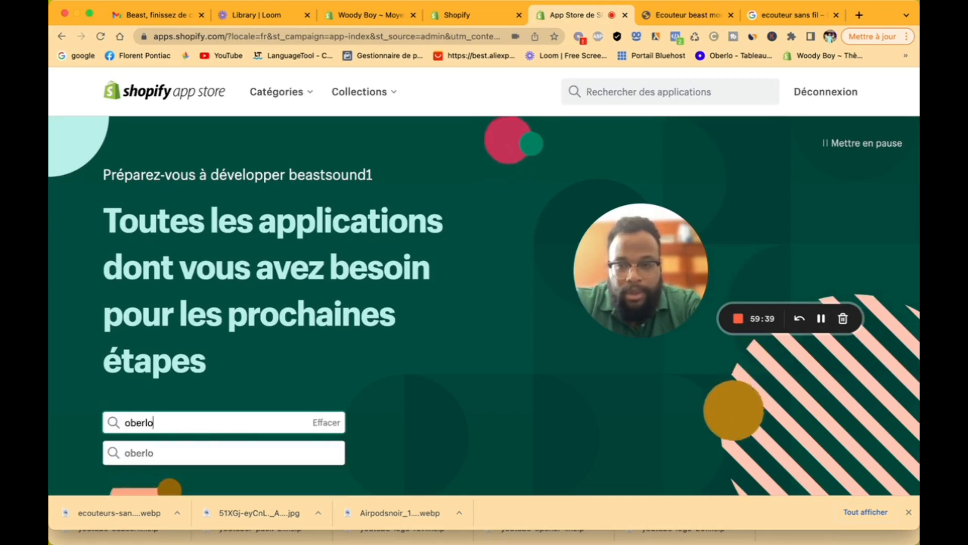
left_click(171, 477)
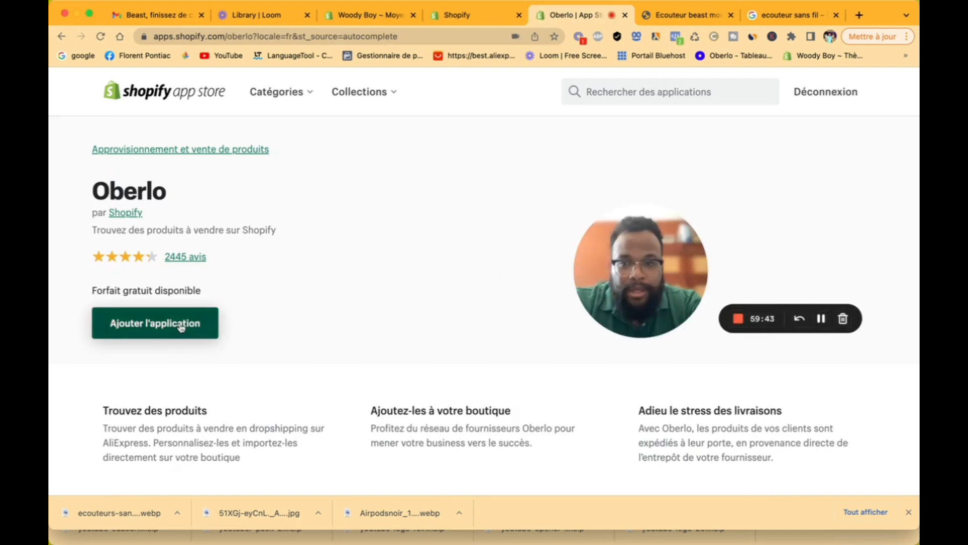
left_click(176, 327)
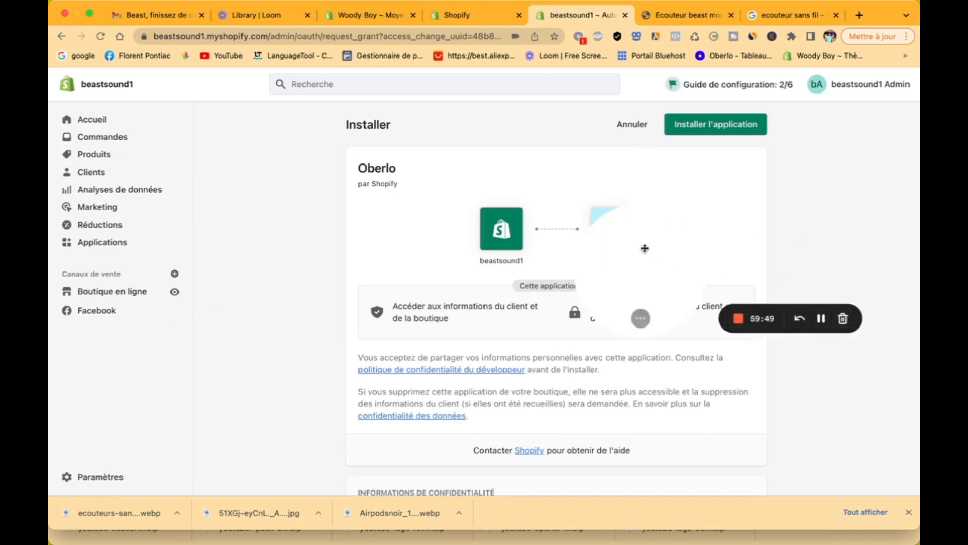
left_click_drag(644, 251, 882, 233)
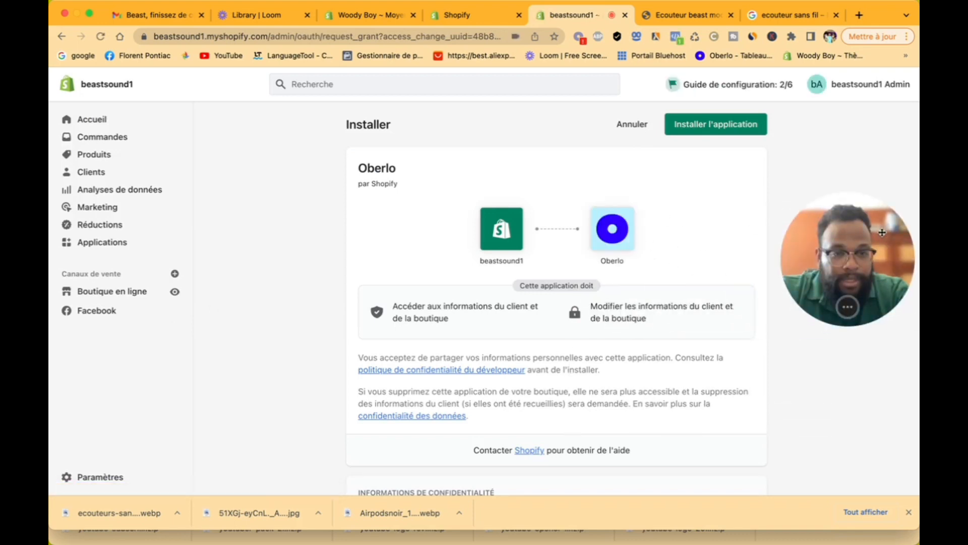
left_click(710, 127)
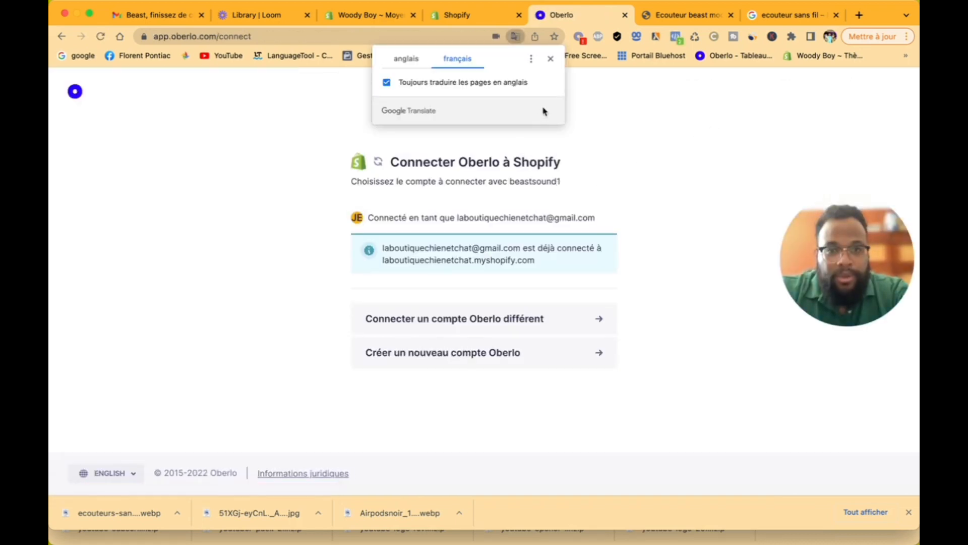
Step: Dismiss the translate popup, choose a new Oberlo account, and begin entering the account e-mail
left_click(551, 60)
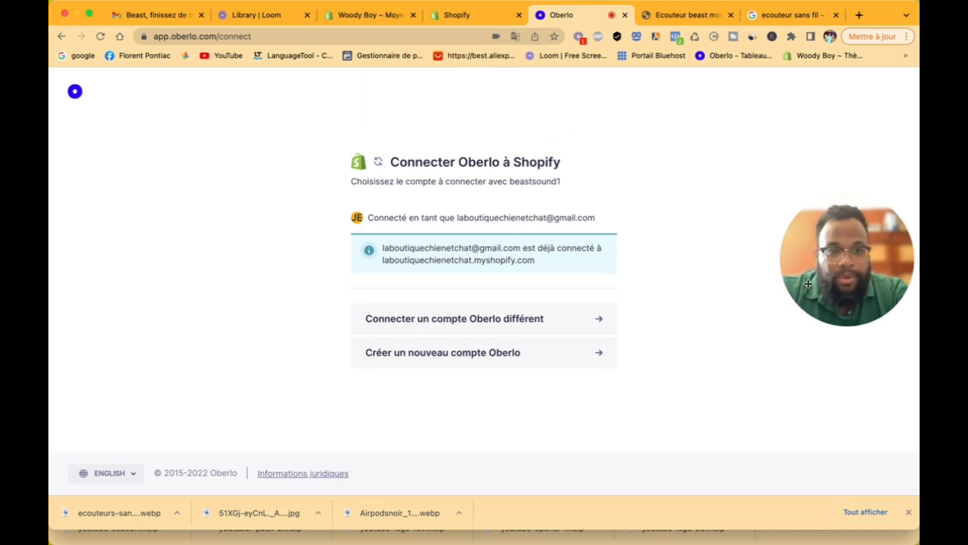
left_click(468, 353)
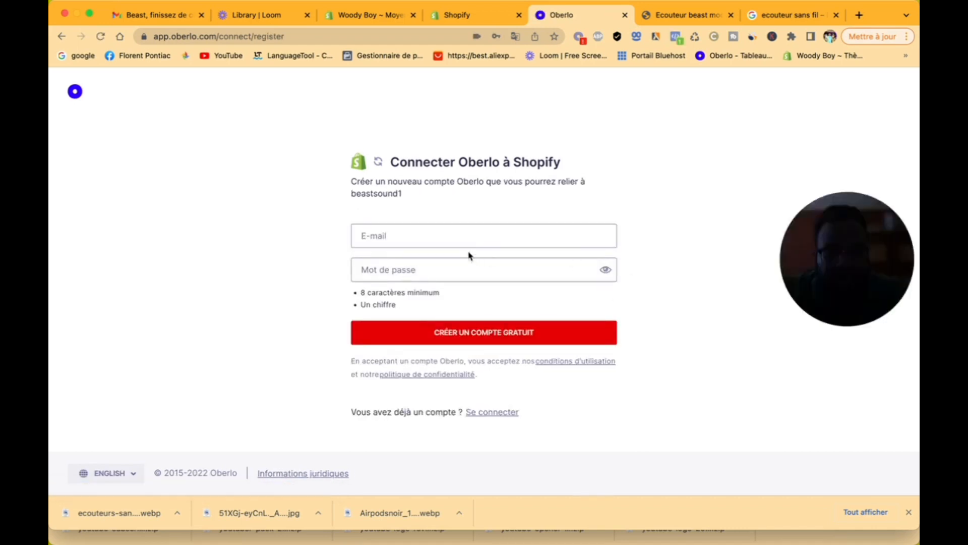
left_click(431, 231)
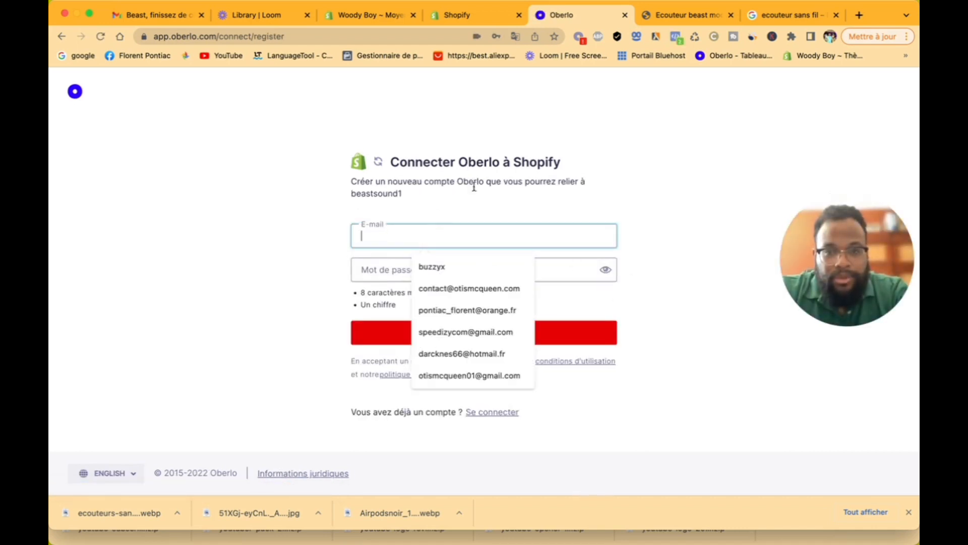
left_click(675, 135)
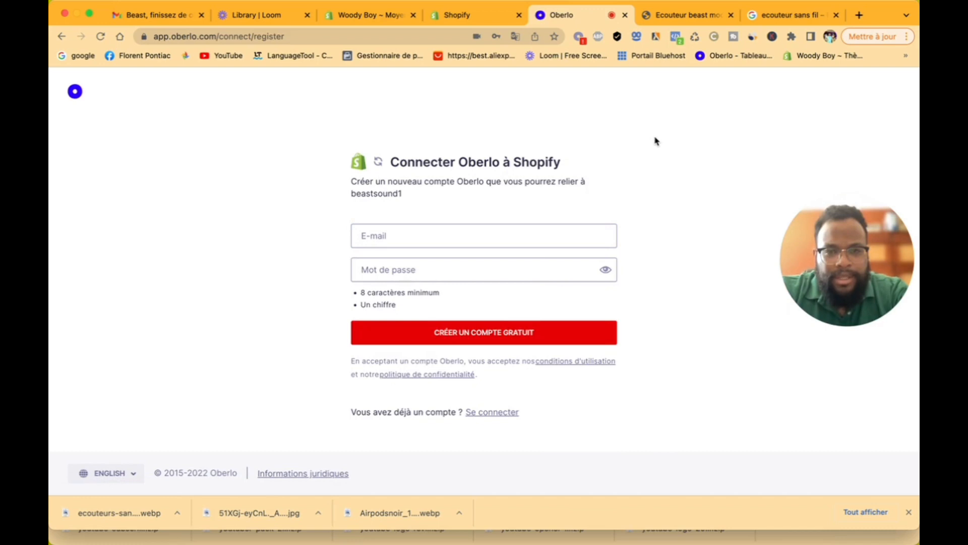
left_click(504, 237)
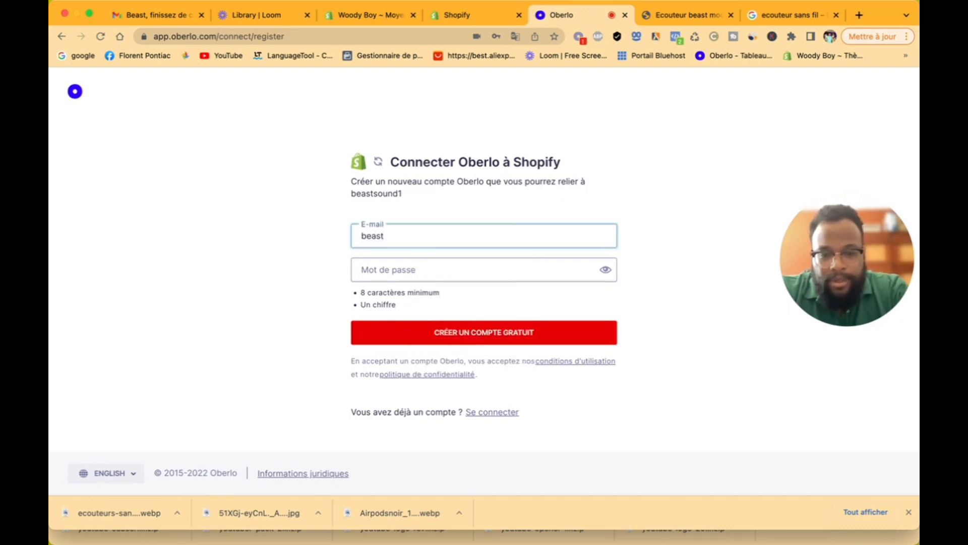
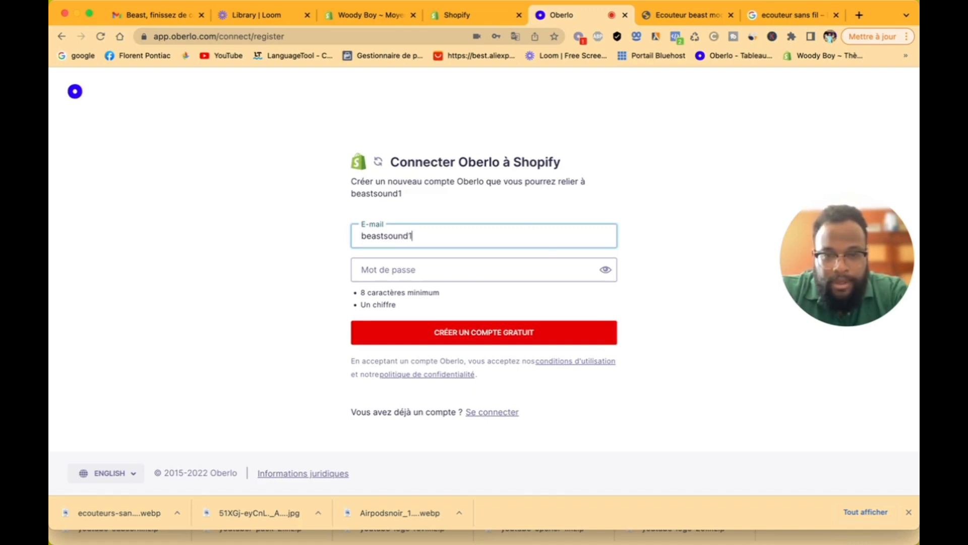
Step: Finish the account e-mail, enter a password, and create the free Oberlo account
left_click(519, 274)
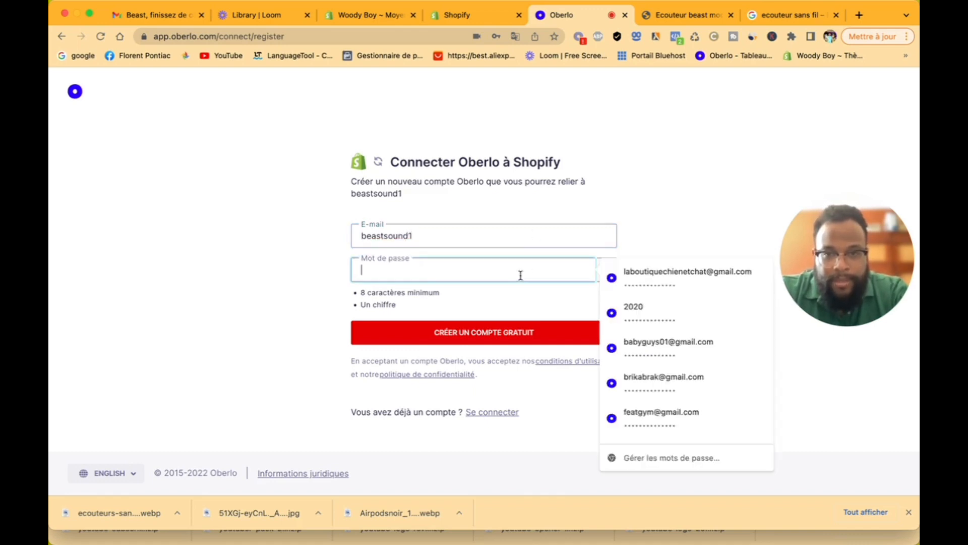
left_click(513, 238)
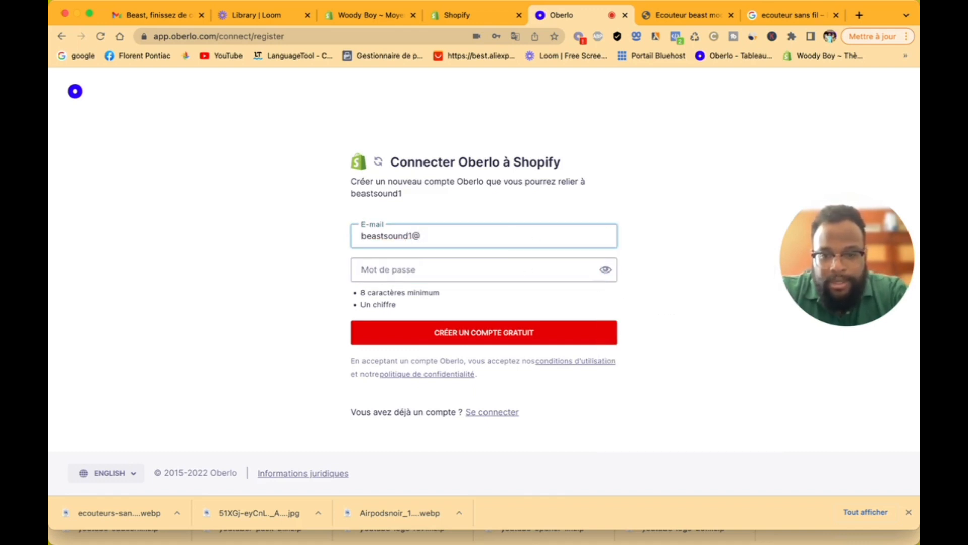
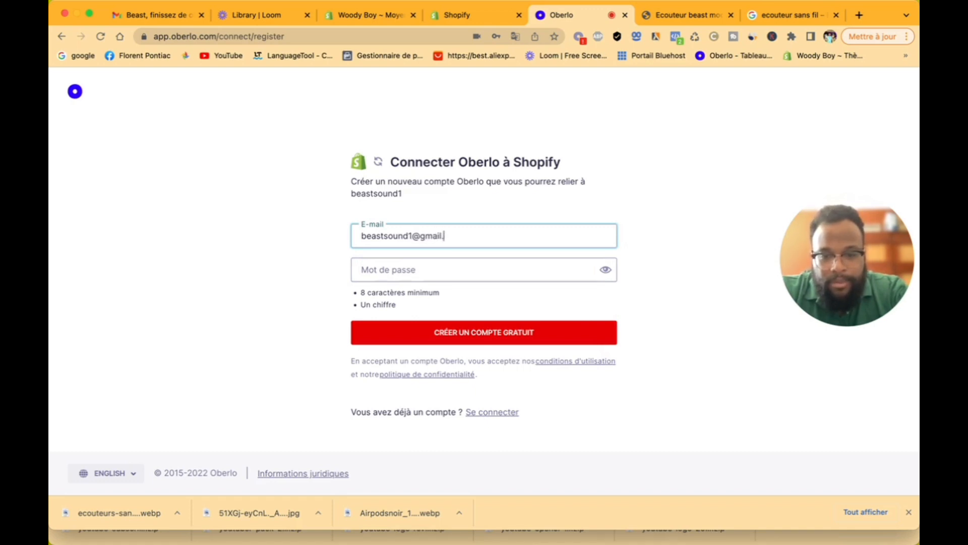
left_click(523, 270)
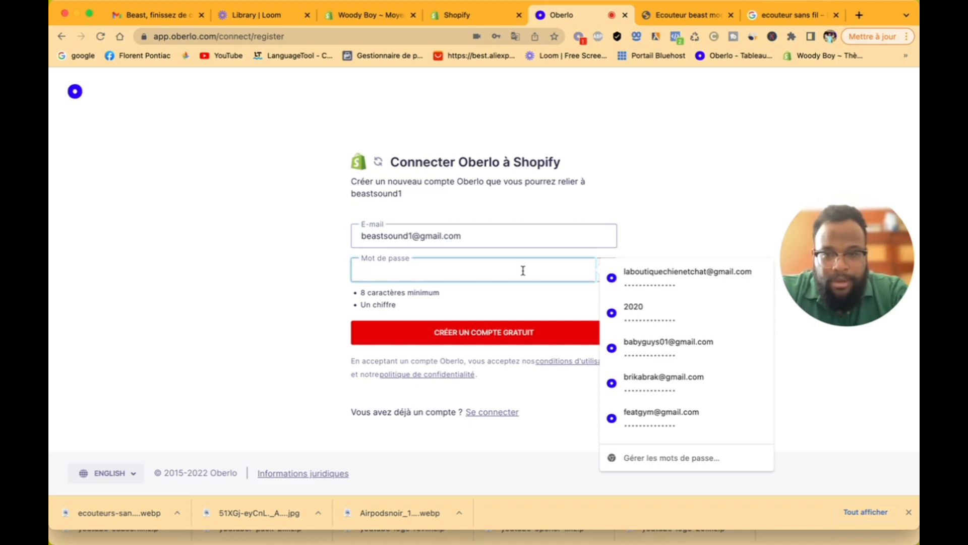
type("•")
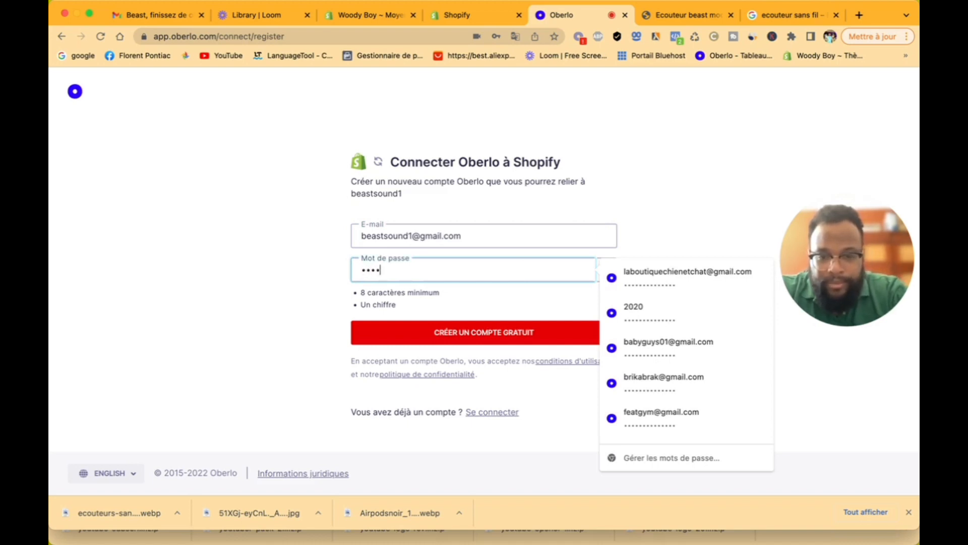
type("••••")
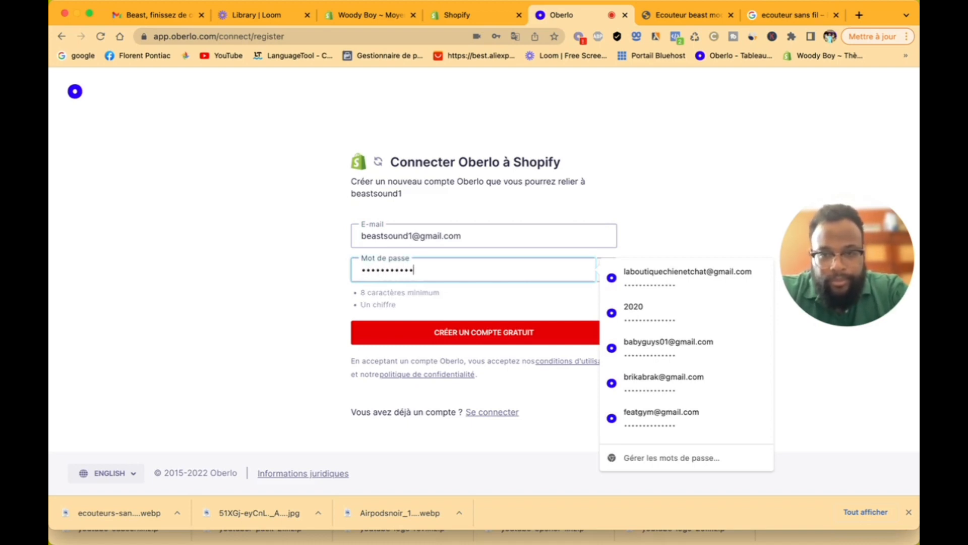
left_click(496, 339)
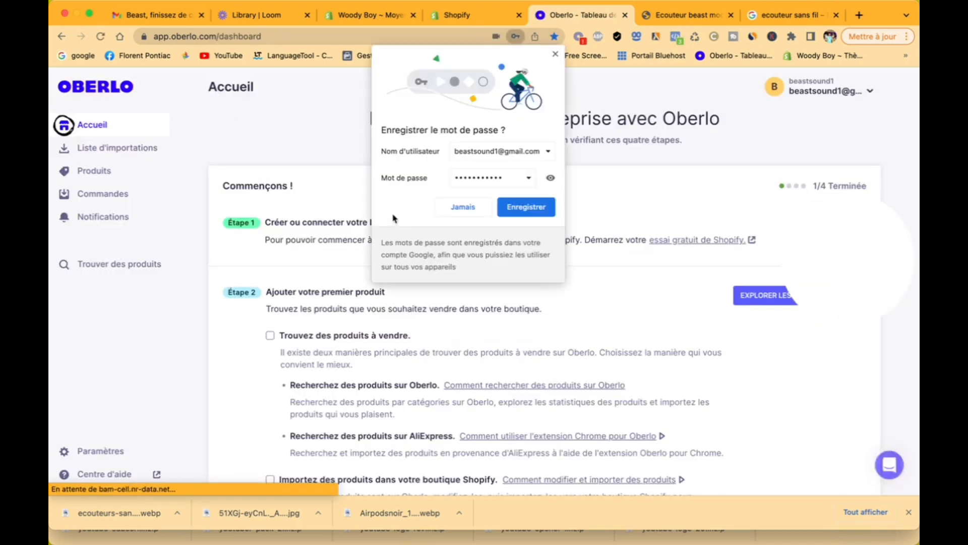
Step: Save the password in Chrome, check the empty Produits list, then switch to the 'ecouteur sans fil' tab
left_click(534, 207)
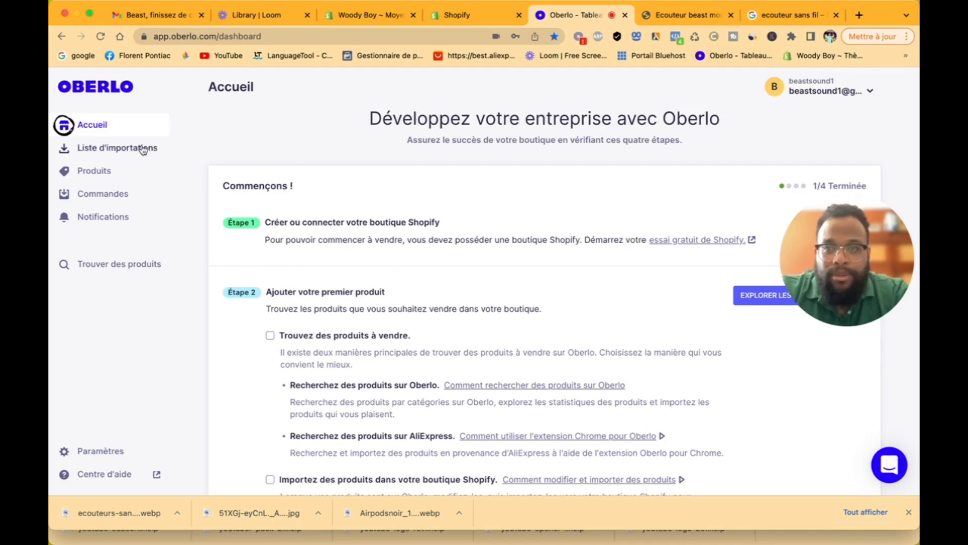
left_click(114, 171)
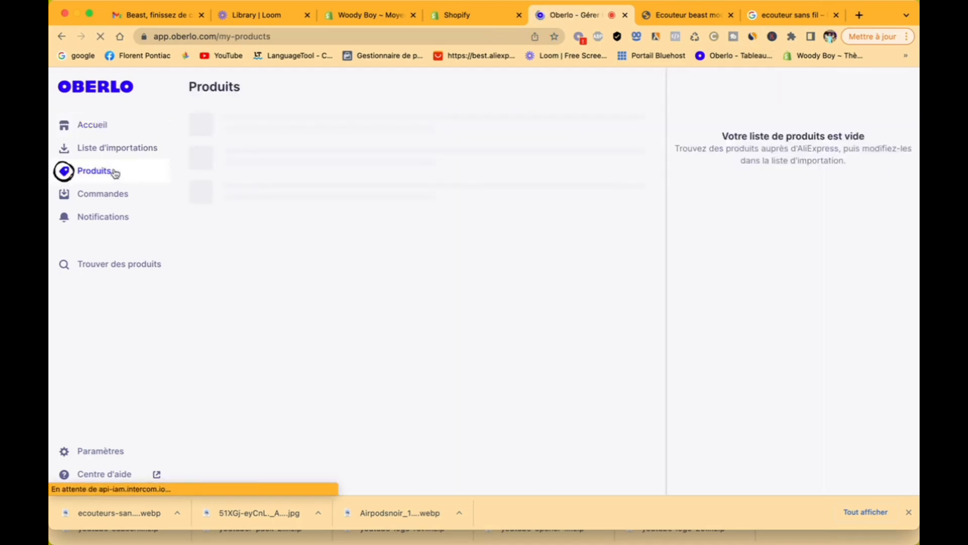
left_click(120, 131)
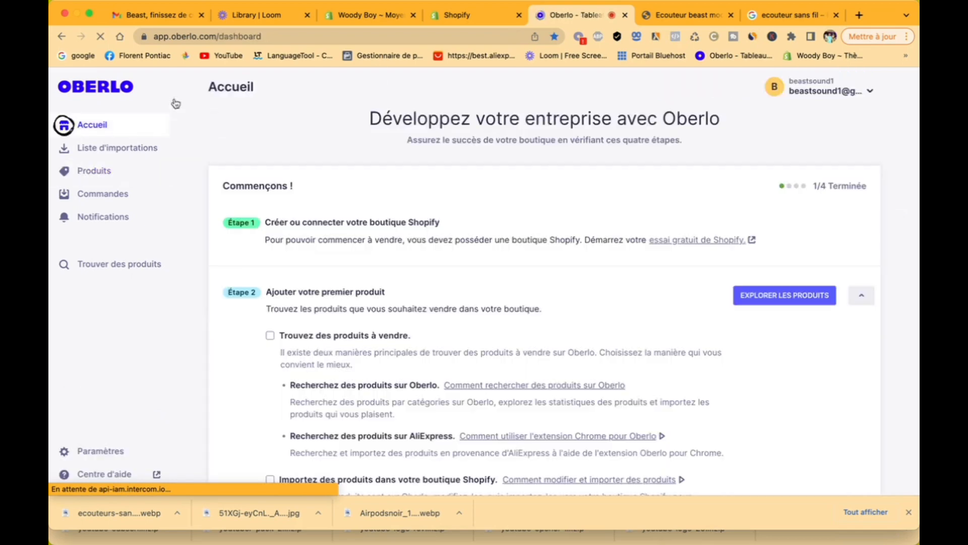
left_click(807, 19)
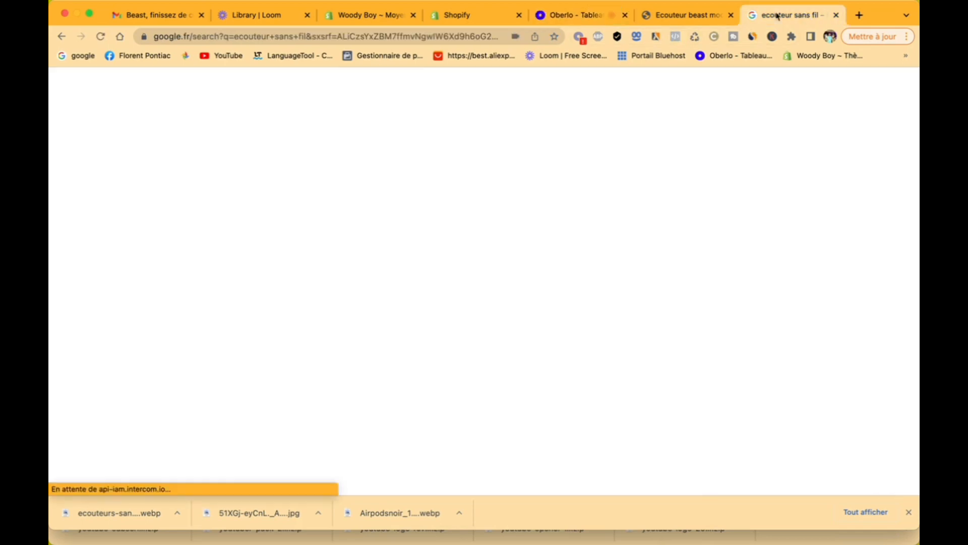
Step: Search AliExpress for 'ecouteurs sans fils'
left_click(459, 57)
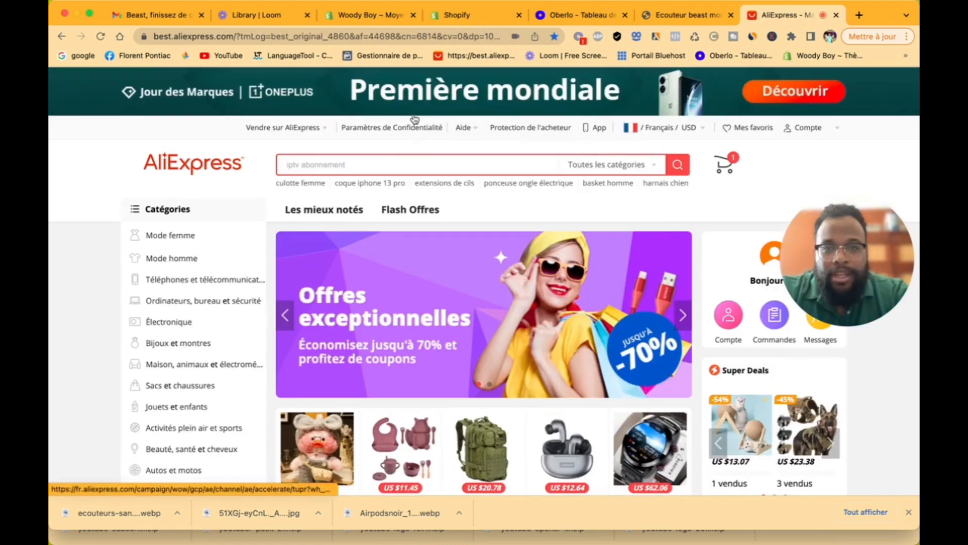
left_click(386, 164)
type("ecouteur")
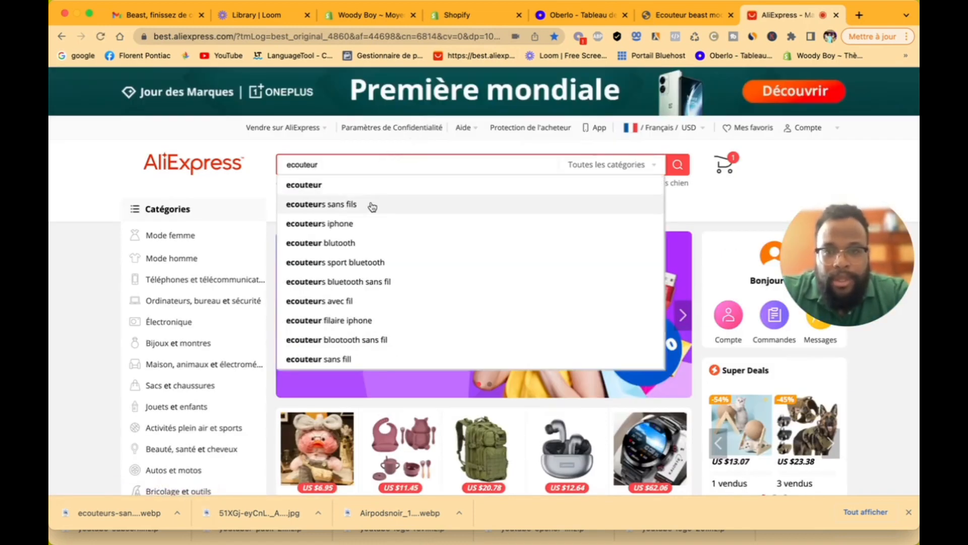
left_click(372, 205)
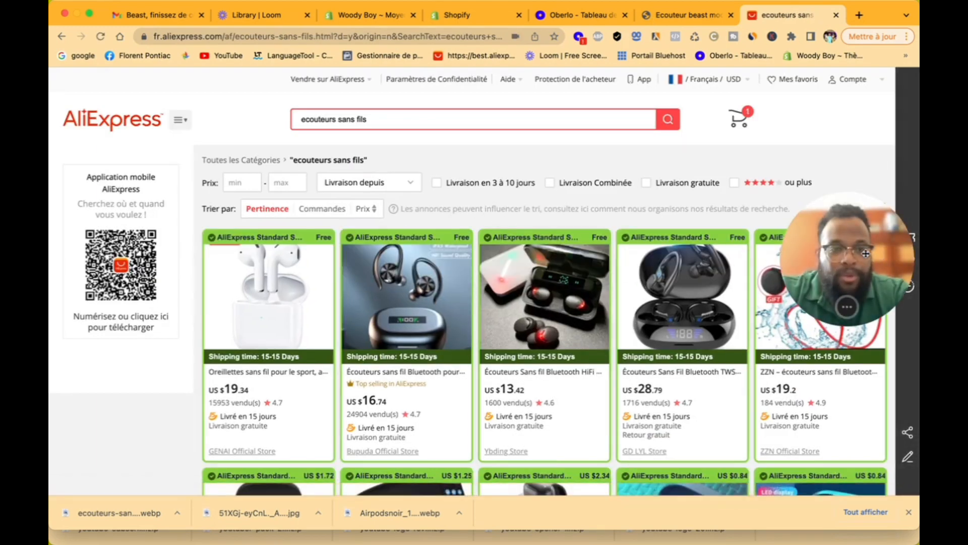
Step: Sort results by Commandes and filter to 3–10 day delivery and 4 stars or more
left_click(339, 215)
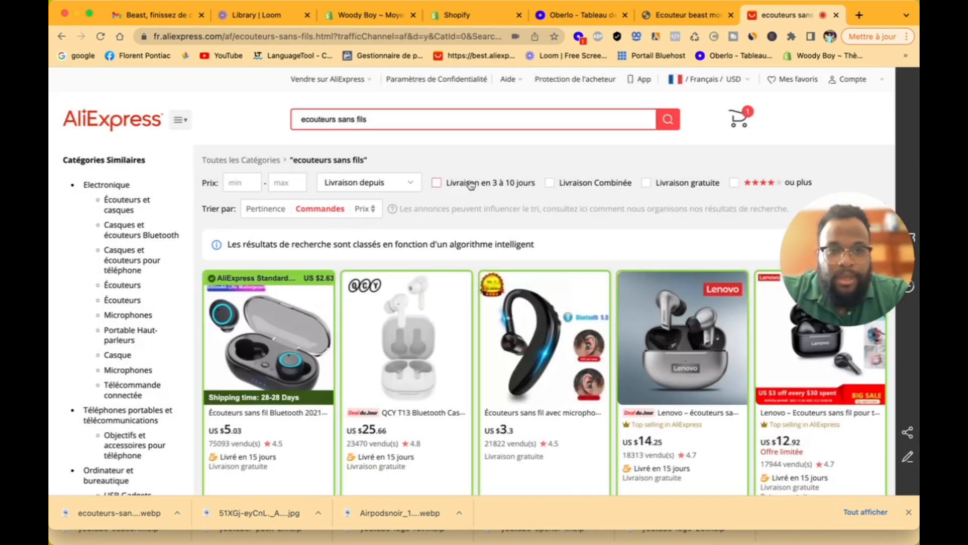
left_click(438, 183)
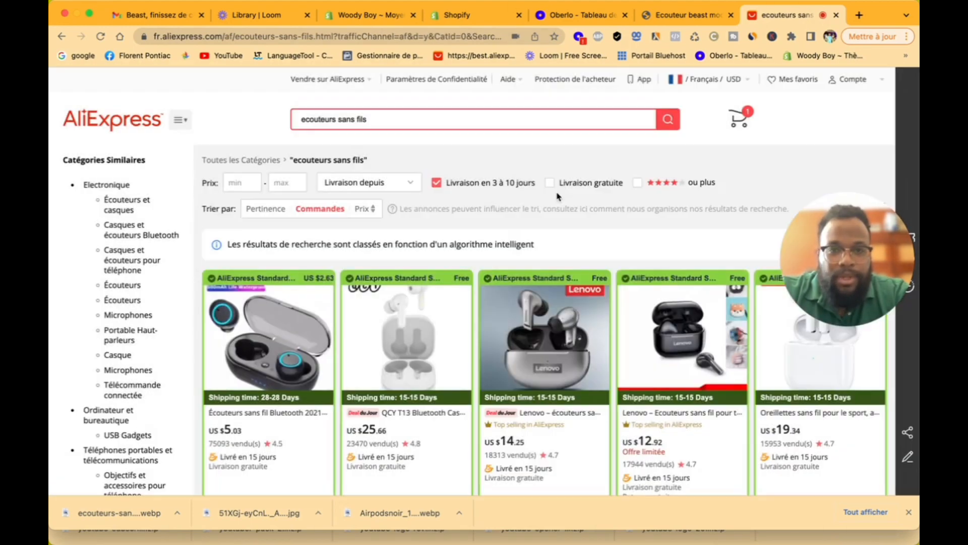
left_click(637, 183)
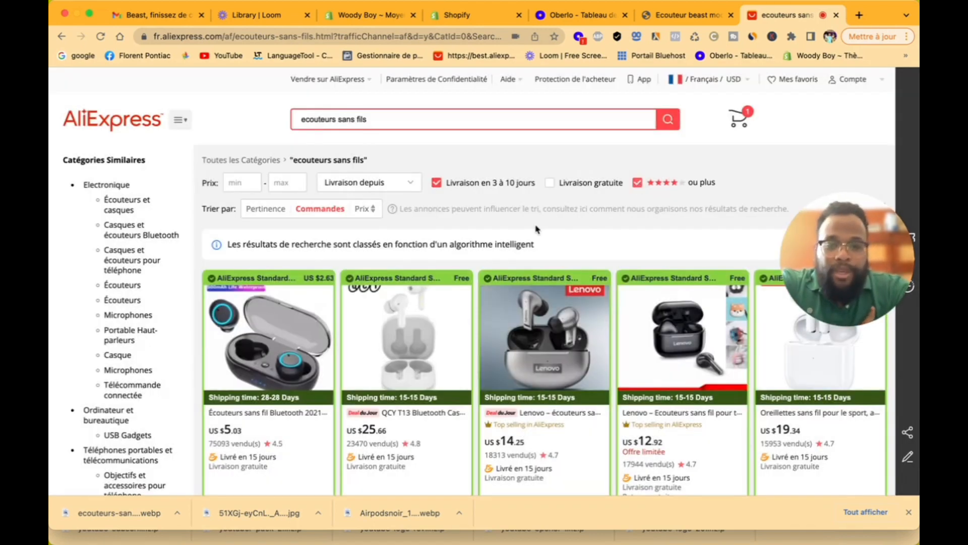
scroll(318, 318, "down", 3)
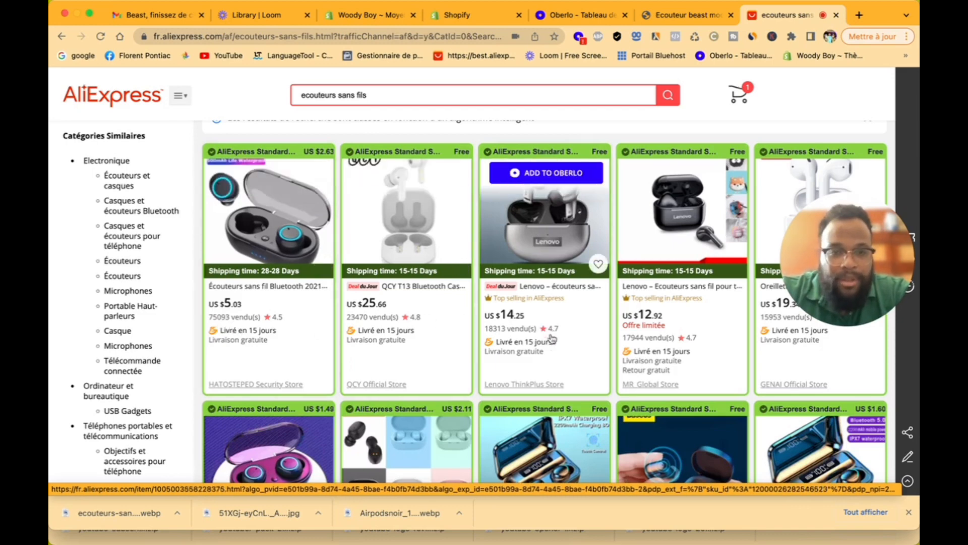
scroll(671, 342, "down", 3)
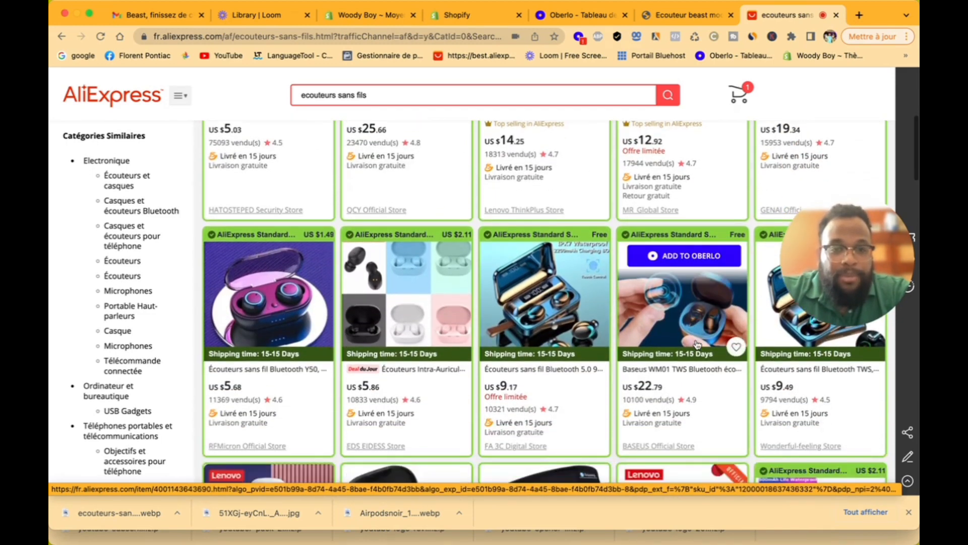
scroll(697, 345, "up", 3)
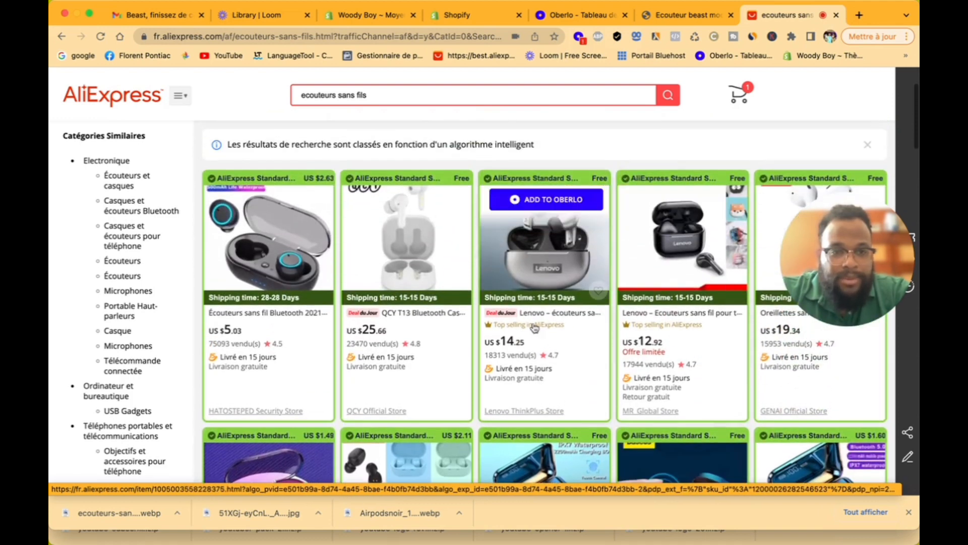
Step: Add the US $5.03 Bluetooth earbuds to the Oberlo import list
left_click(277, 248)
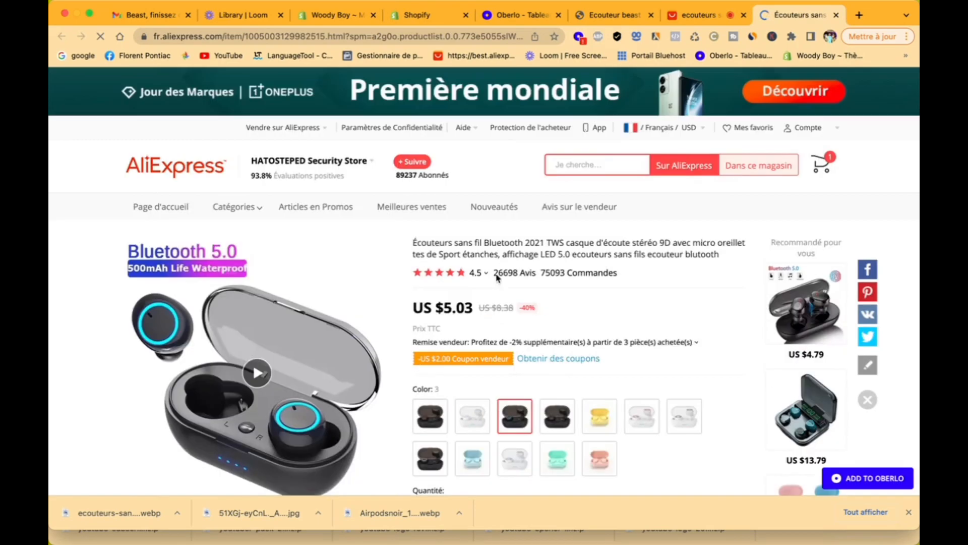
scroll(651, 368, "down", 3)
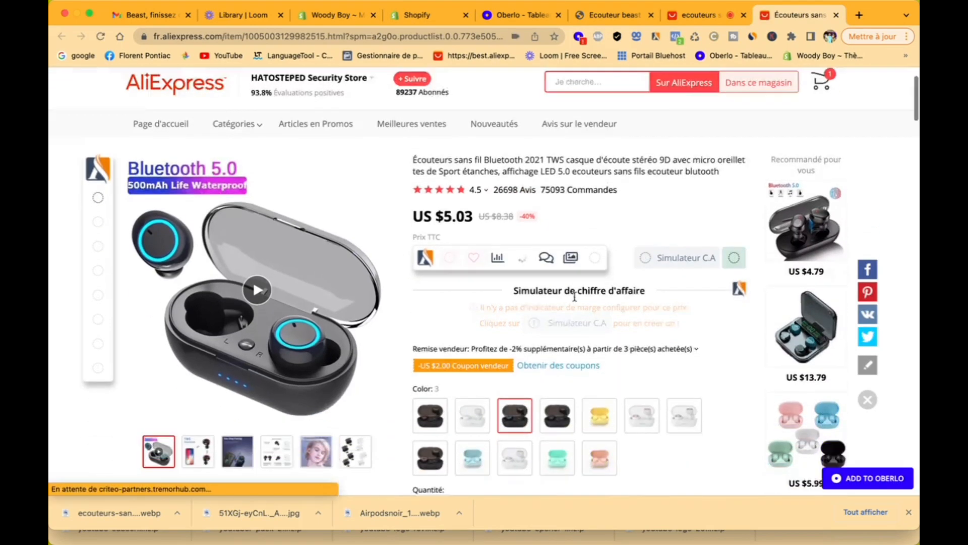
left_click(874, 481)
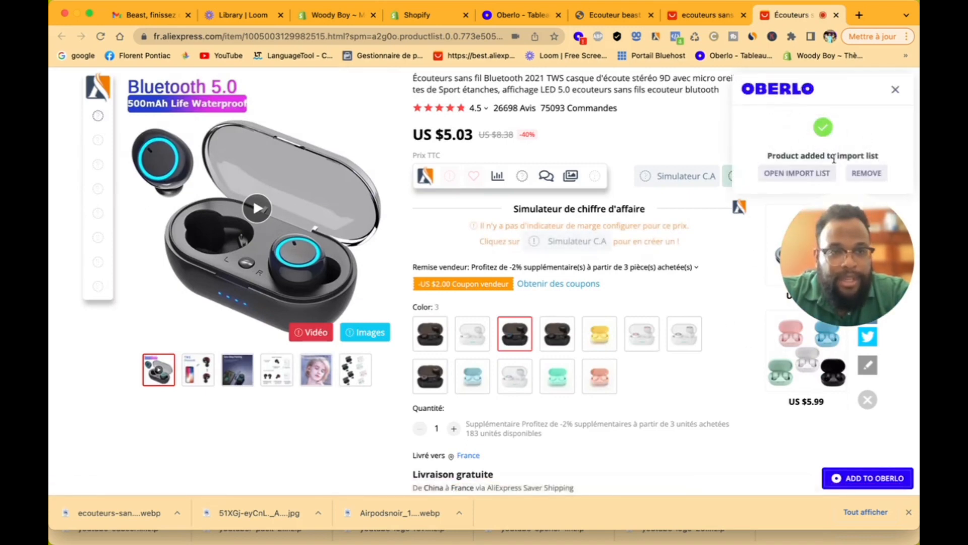
left_click(895, 90)
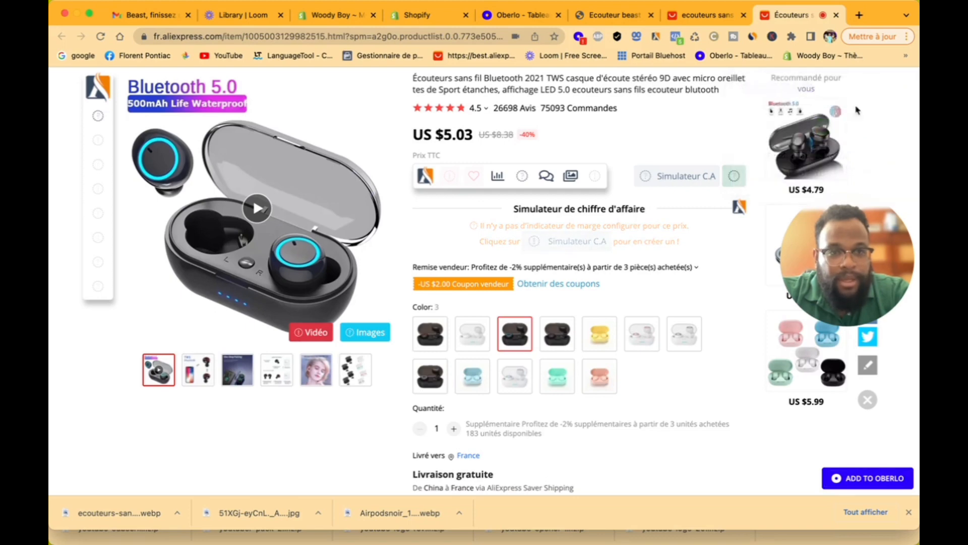
Step: Add the recommended $13.79, Y30 ($4.79) and R200 ($17.99) earbuds to the import list
scroll(779, 174, "down", 3)
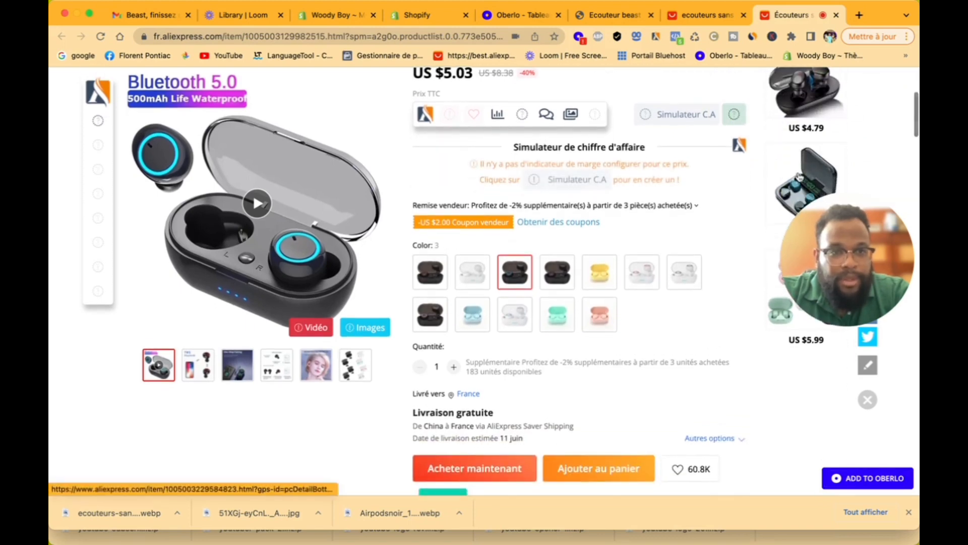
left_click(799, 177)
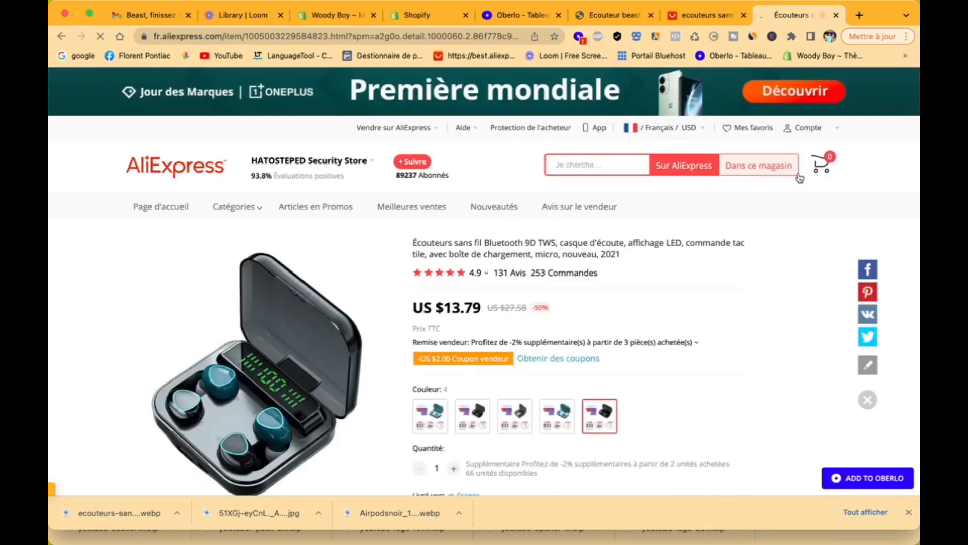
left_click(863, 479)
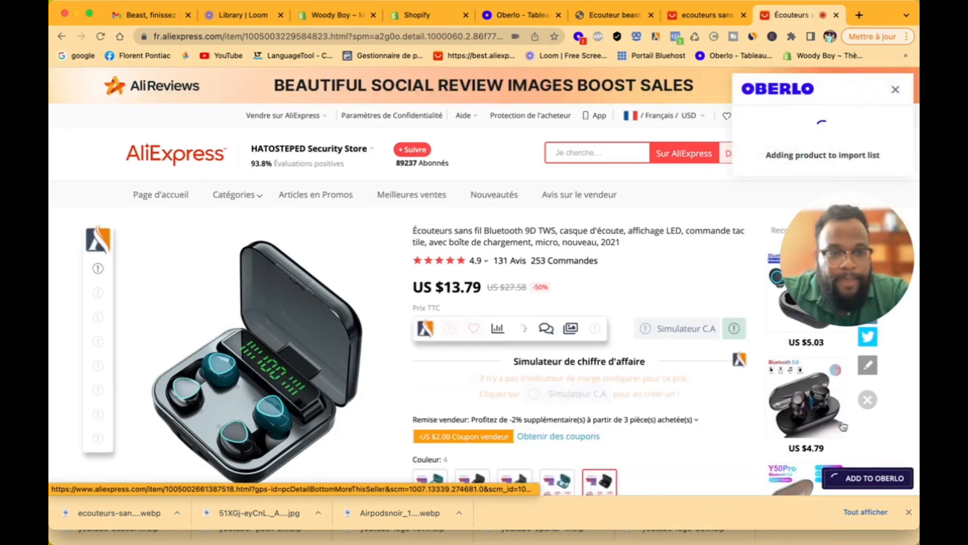
left_click(821, 393)
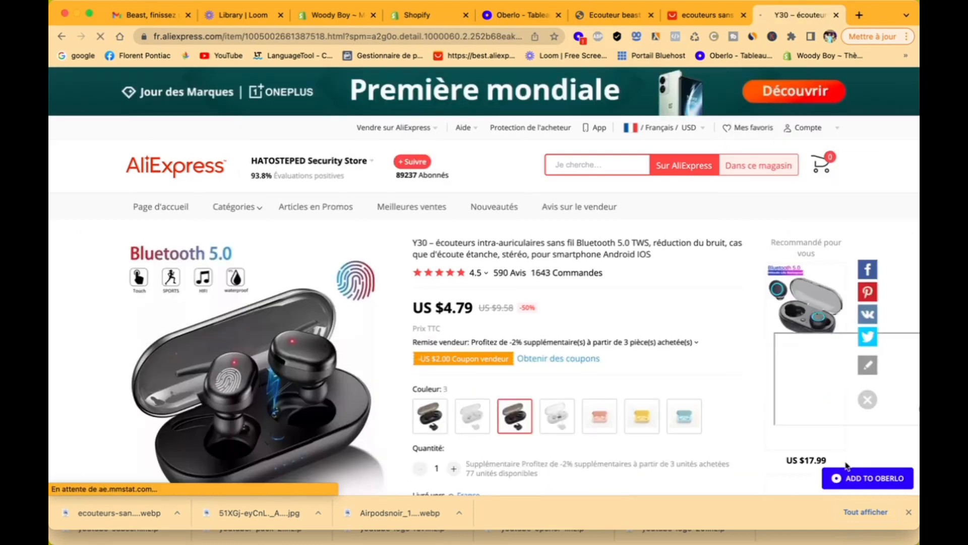
left_click(875, 475)
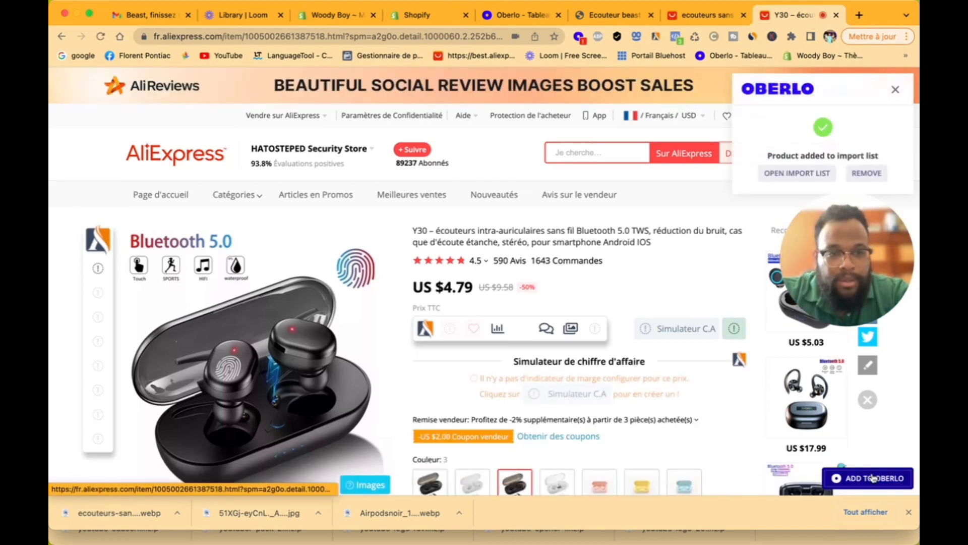
left_click(803, 406)
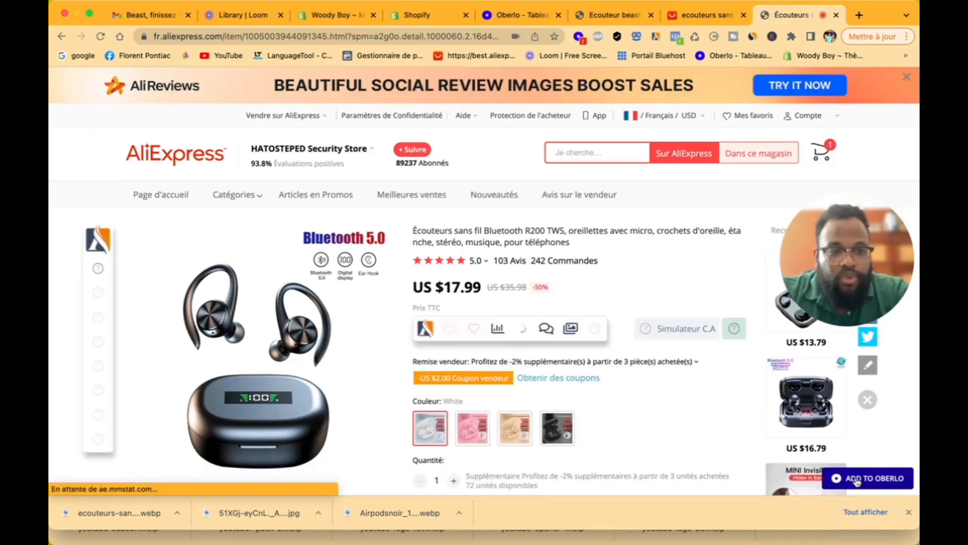
left_click(856, 479)
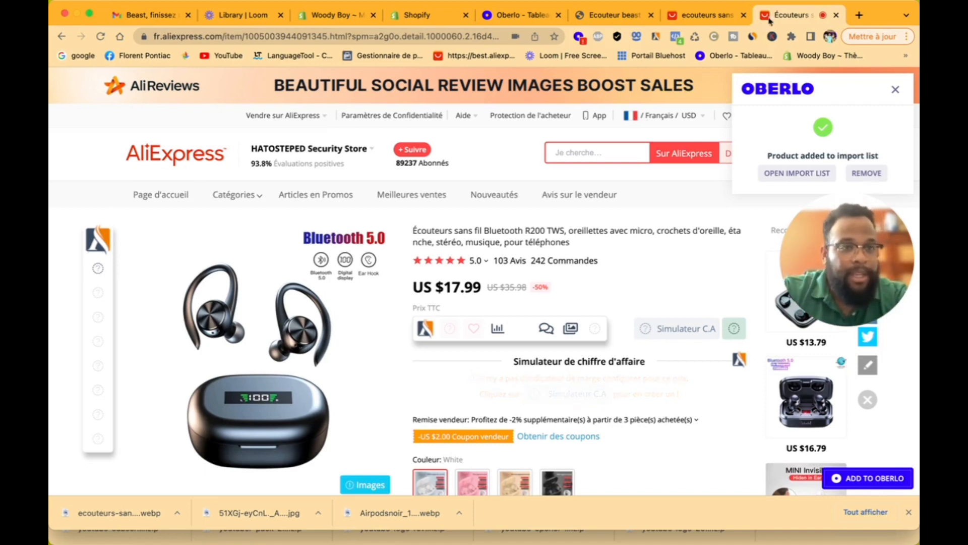
left_click(896, 88)
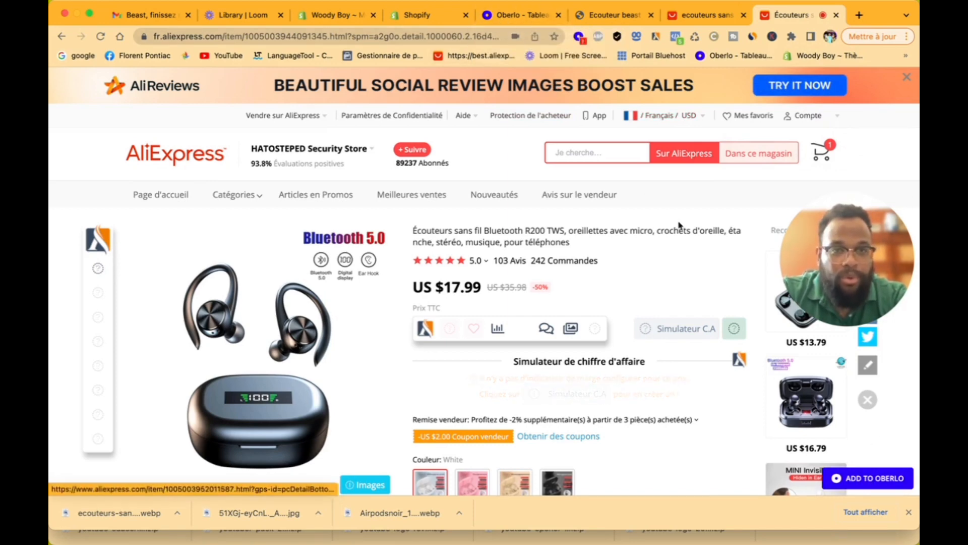
Step: Retitle the R200 earbuds in the Oberlo import list to 'Ecouteur sans fil Oblivion'
left_click(501, 17)
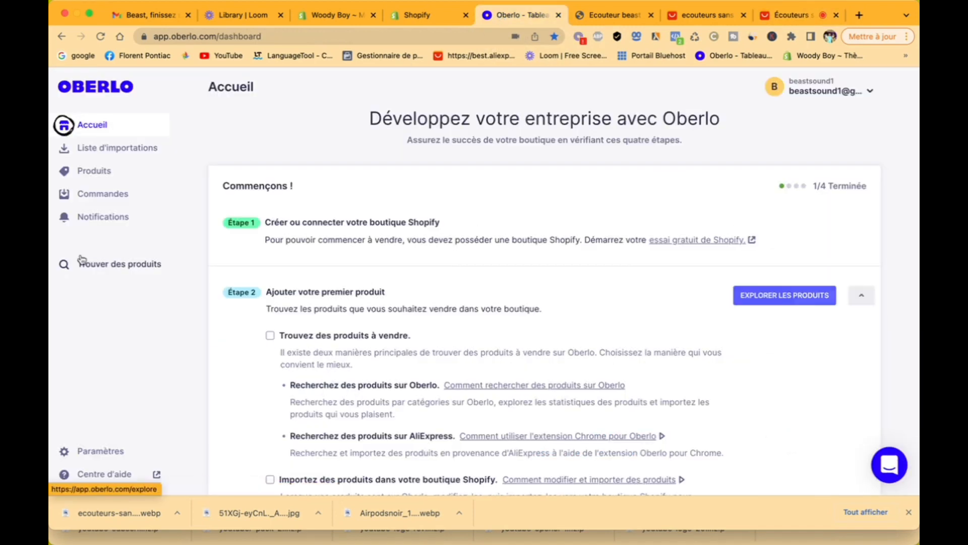
left_click(101, 36)
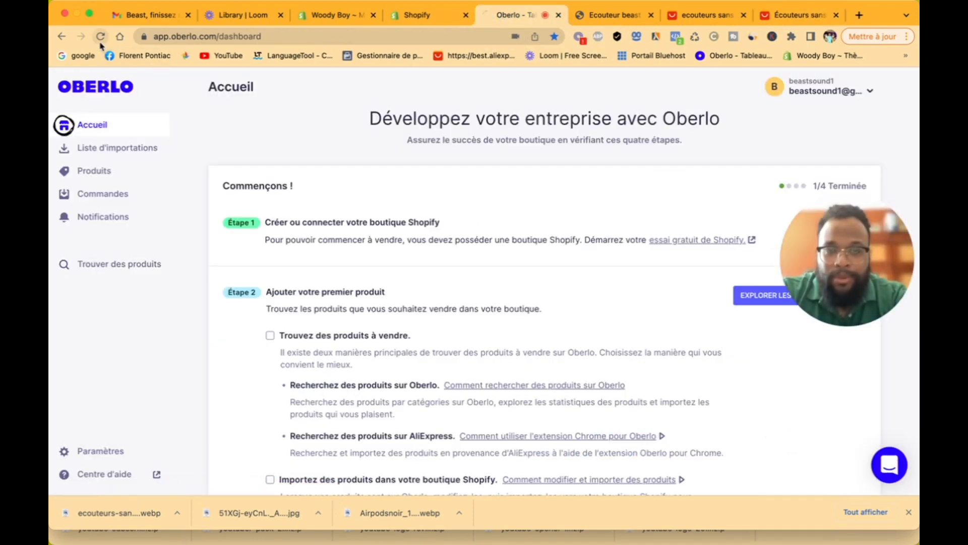
left_click(116, 157)
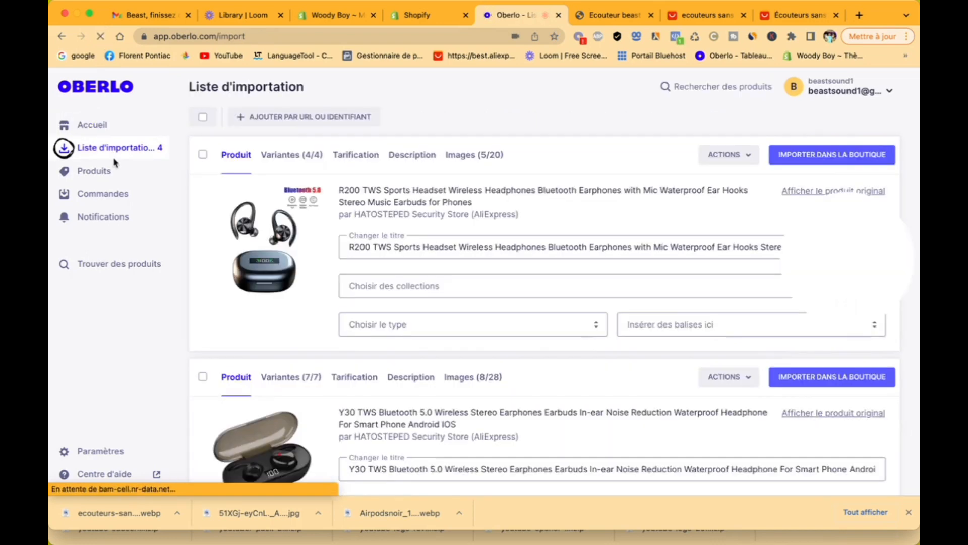
scroll(382, 277, "down", 3)
scroll(381, 278, "down", 7)
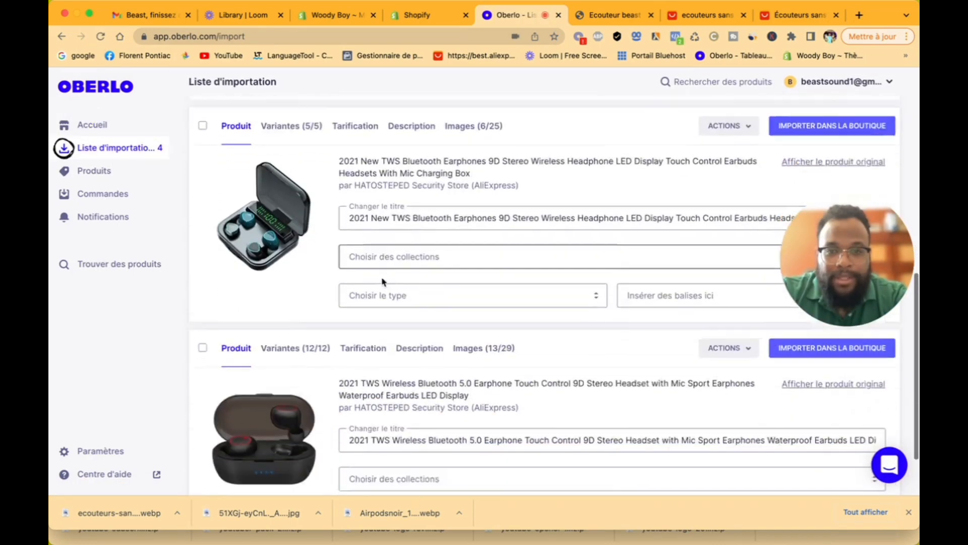
scroll(382, 277, "up", 10)
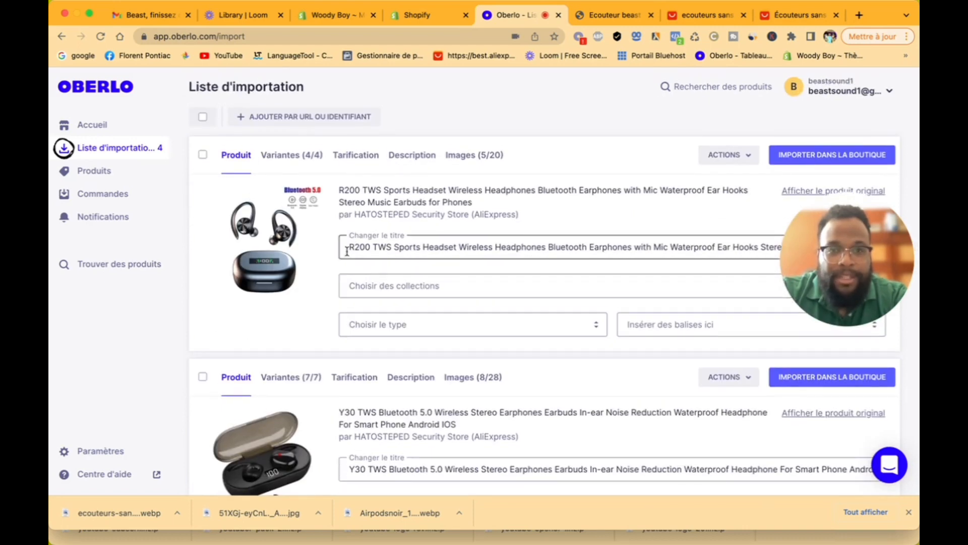
left_click_drag(346, 250, 720, 269)
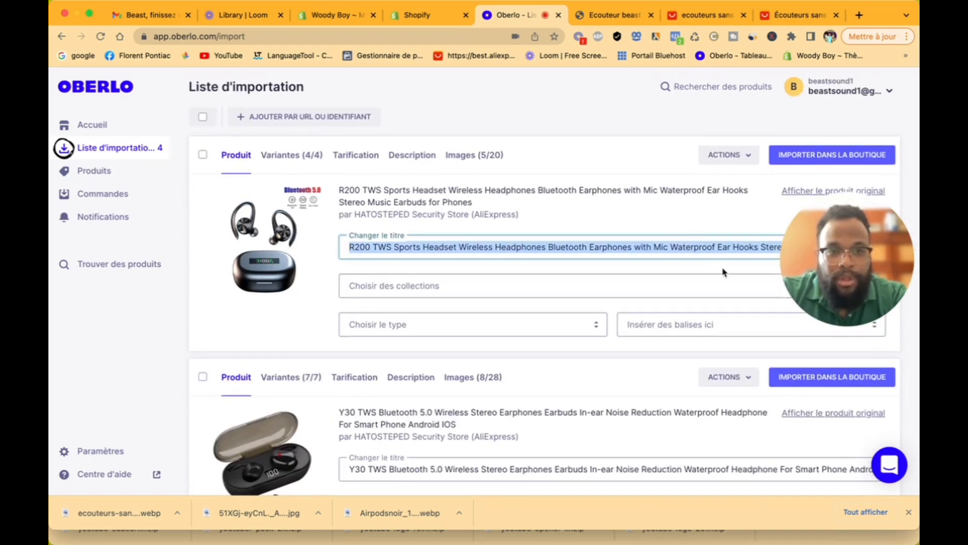
key("BackSpace")
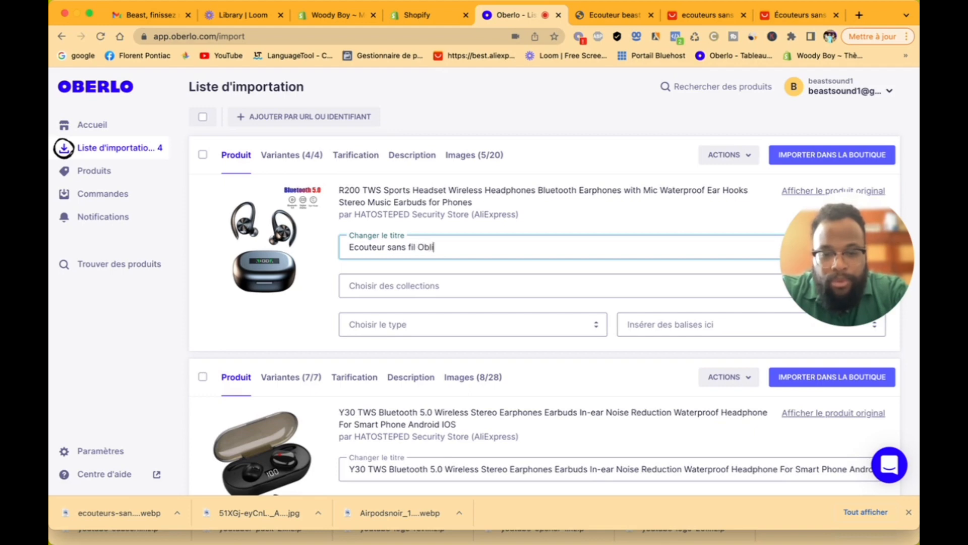
left_click(517, 240)
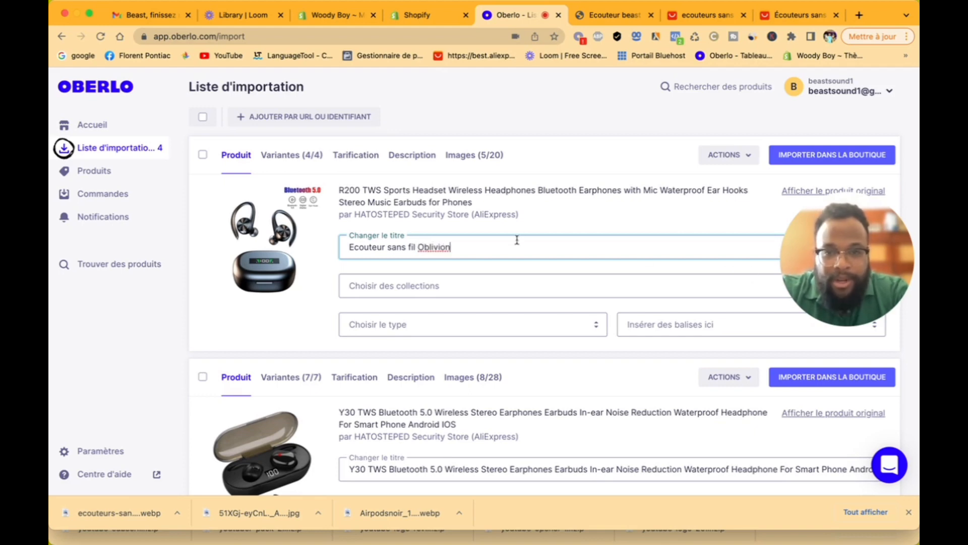
left_click_drag(484, 255, 341, 248)
Step: Put the product in the Écouteur sans fil collection and create product type ecouteur
left_click(386, 289)
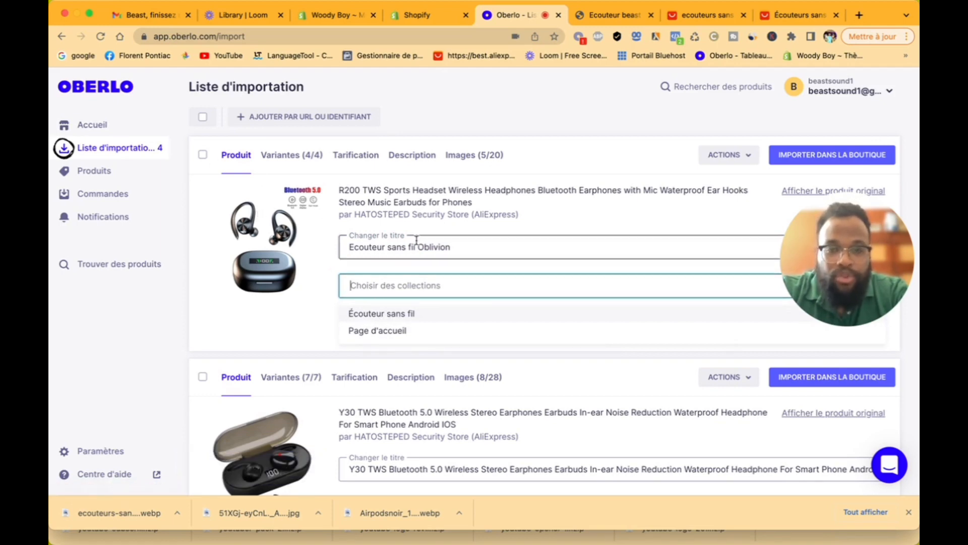
left_click(400, 315)
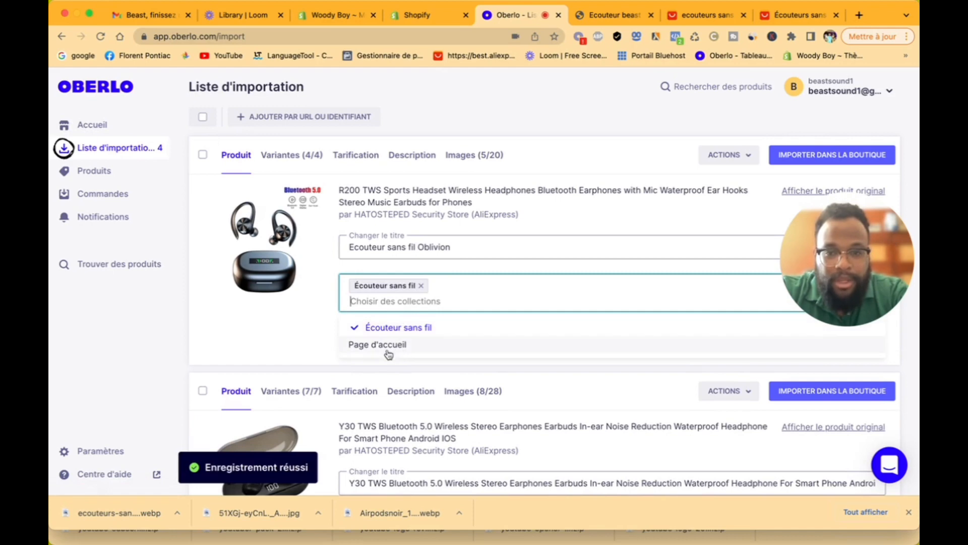
left_click(309, 334)
left_click(391, 341)
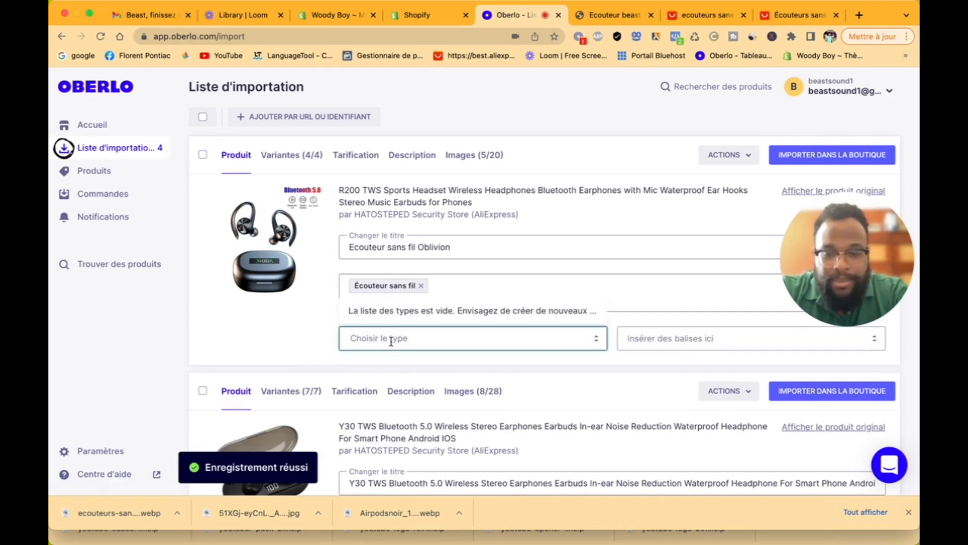
type("ecouteu")
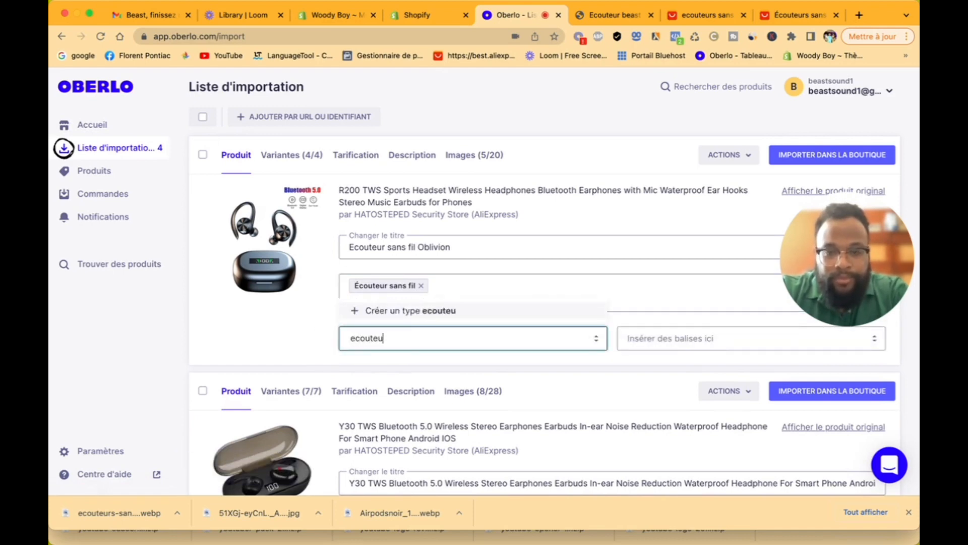
type("r")
left_click(449, 313)
Step: Tag the product 'ecouteur sport'
left_click(695, 339)
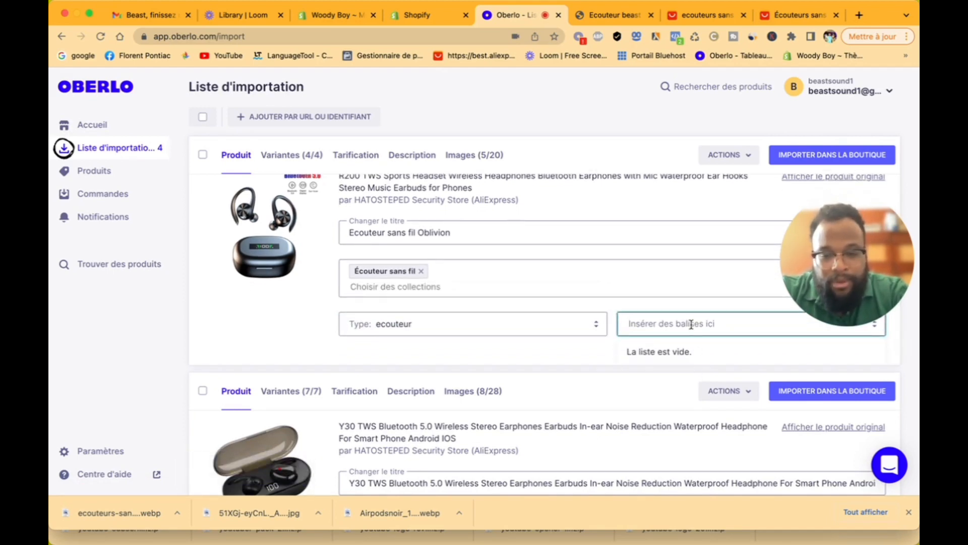
type("ecou")
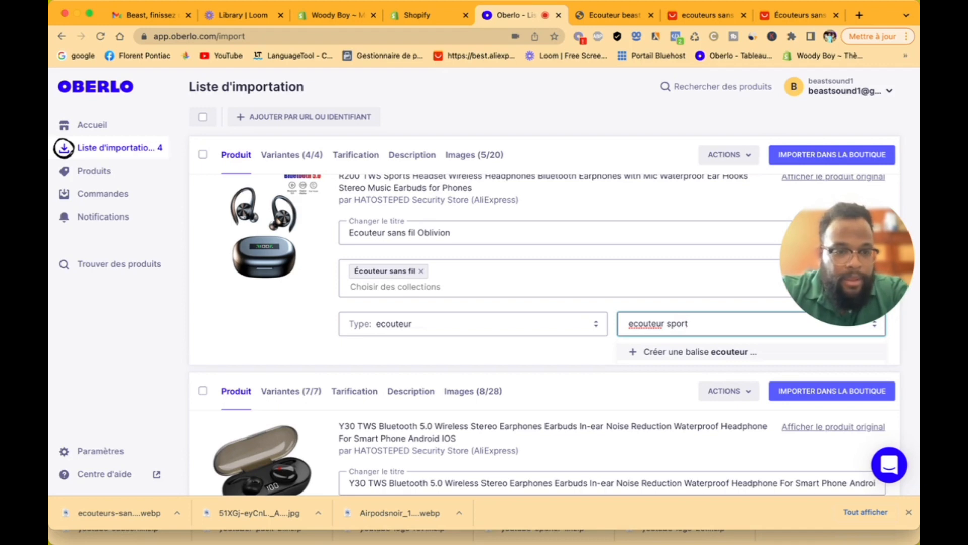
type("teur sport")
key("Return")
left_click(544, 361)
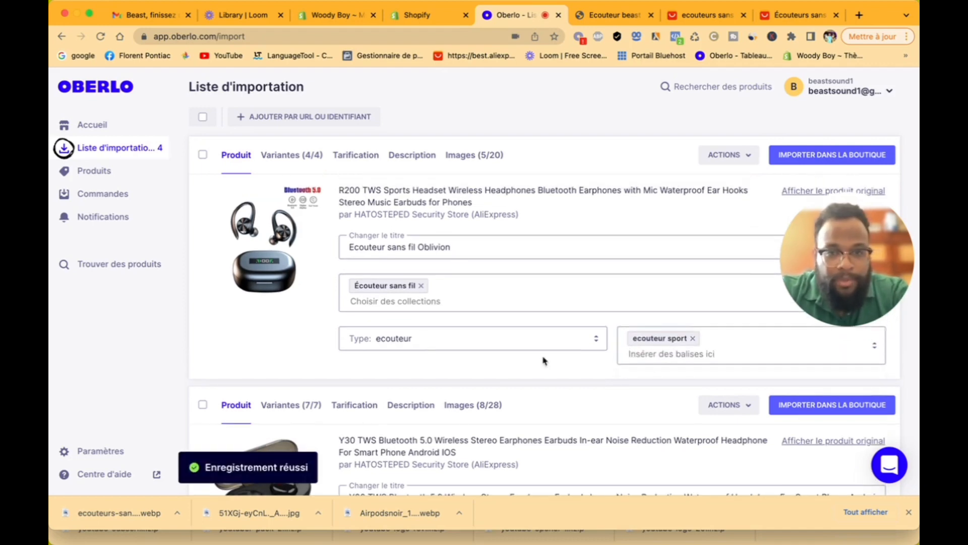
left_click(298, 156)
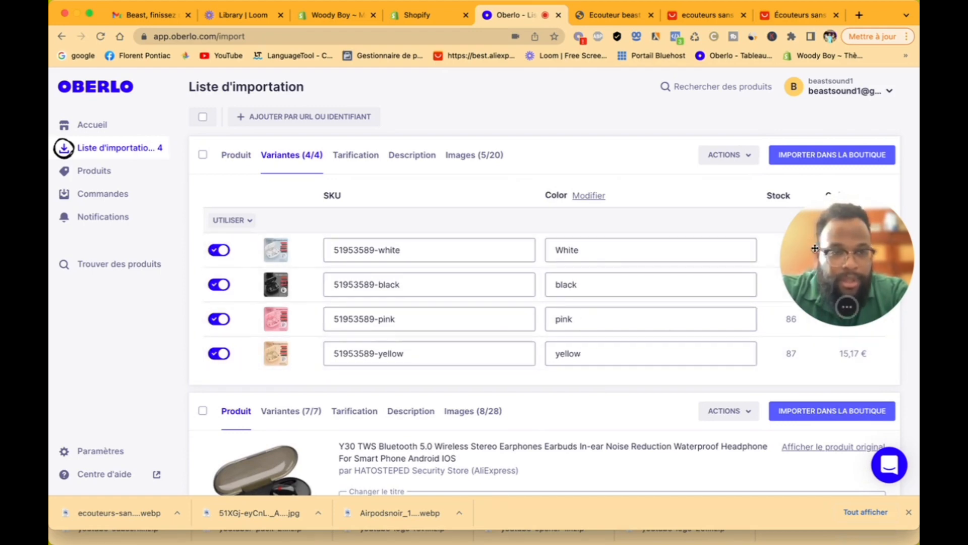
Step: Rename the Color option to Couleurs
left_click_drag(815, 249, 814, 414)
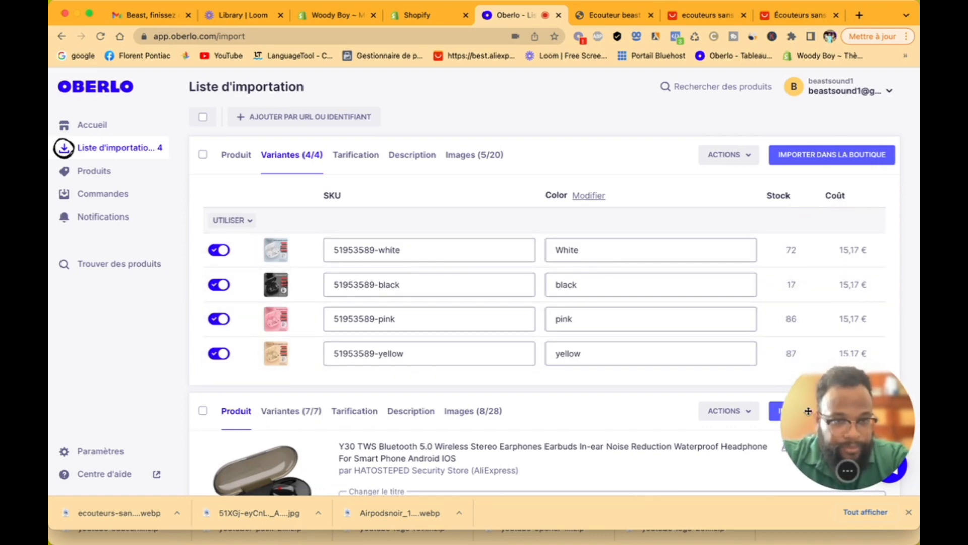
left_click_drag(836, 408, 836, 320)
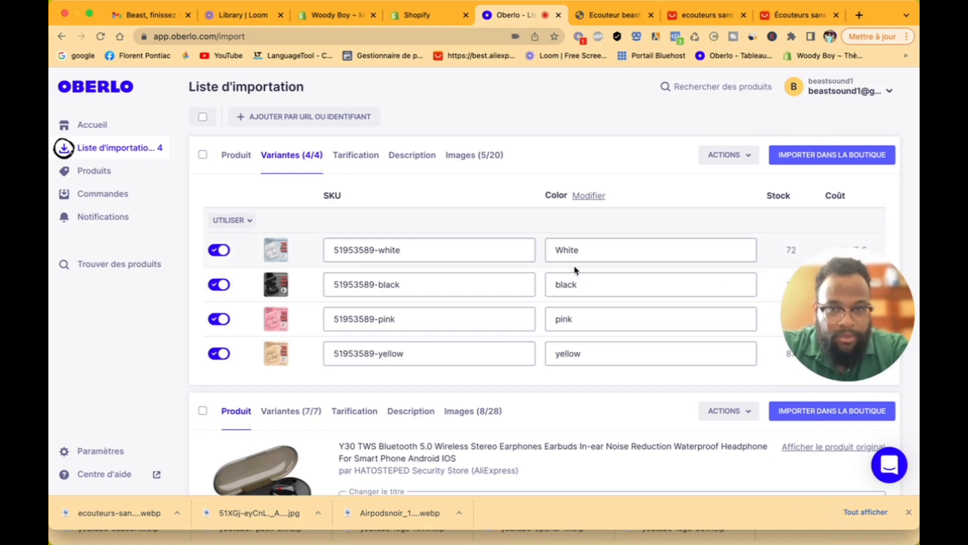
left_click(590, 196)
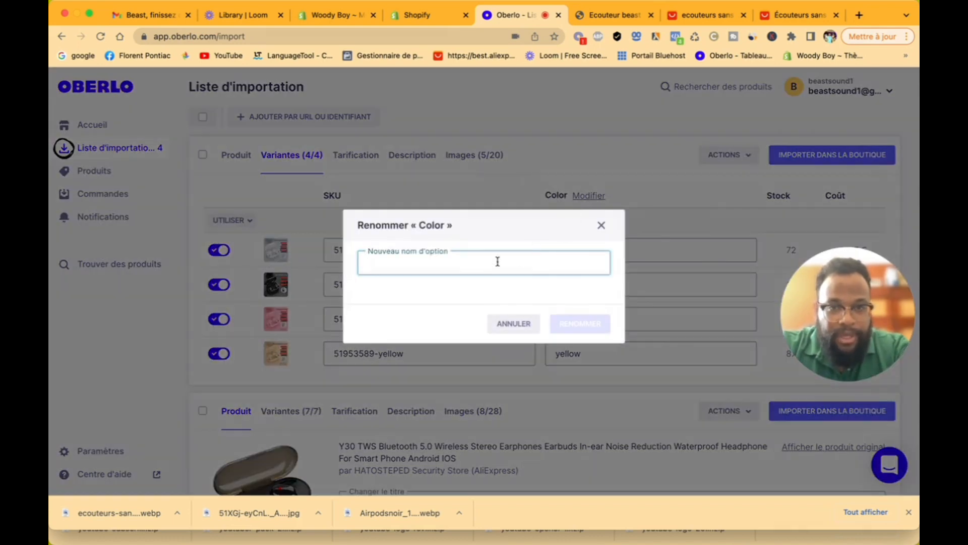
type("Couleurs")
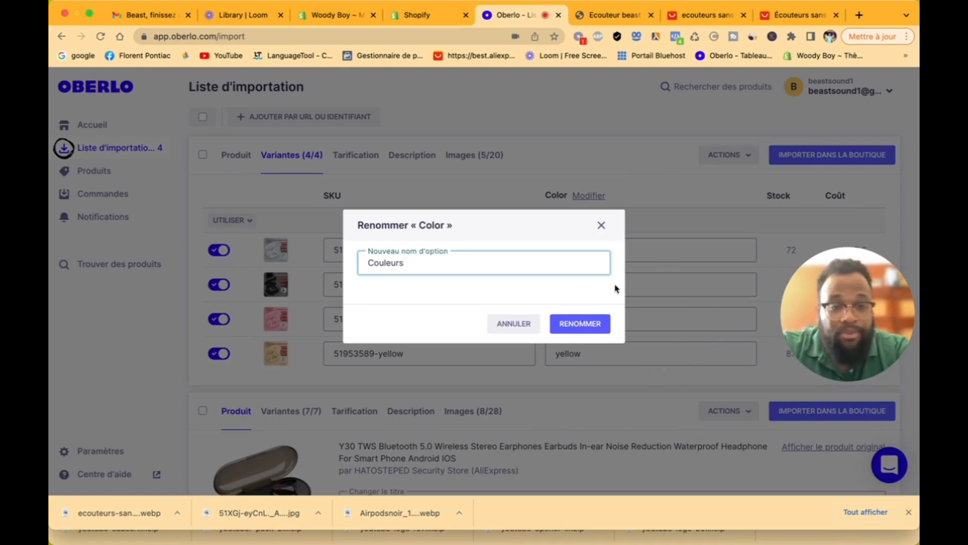
left_click(594, 325)
Step: Replace the colour values White, black, pink and yellow with Blanc, Noir, Rose and Jaune
left_click(599, 249)
left_click_drag(598, 248, 501, 246)
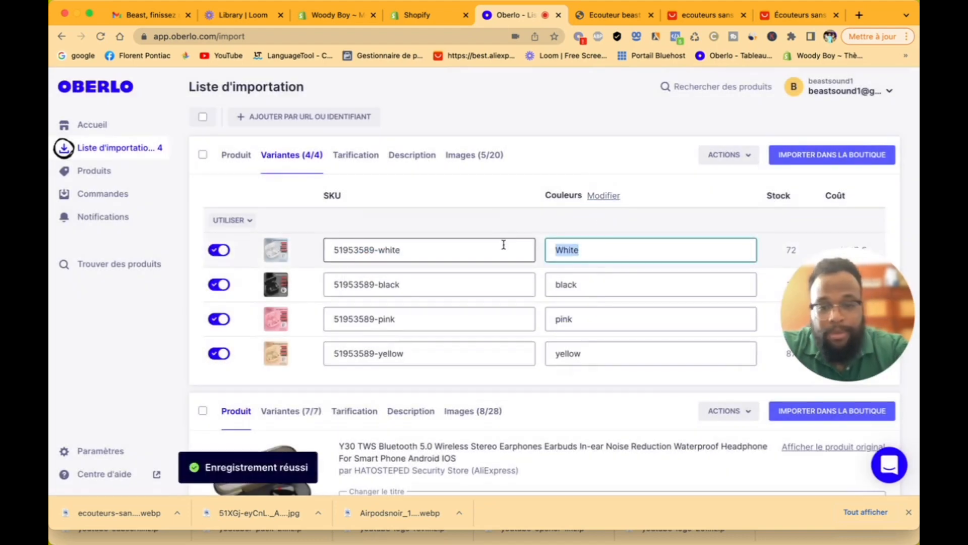
type("Blanc")
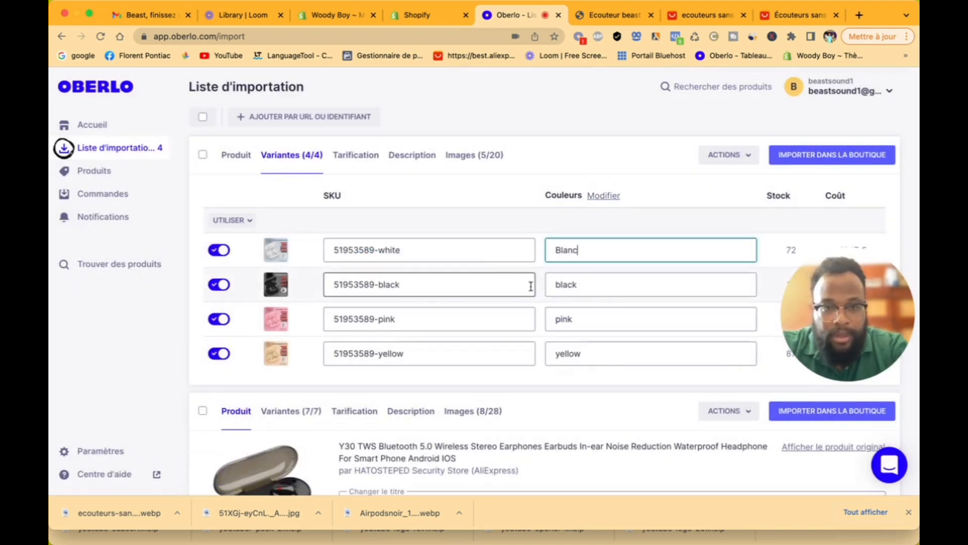
left_click(591, 287)
left_click_drag(590, 288, 525, 283)
type("Noi")
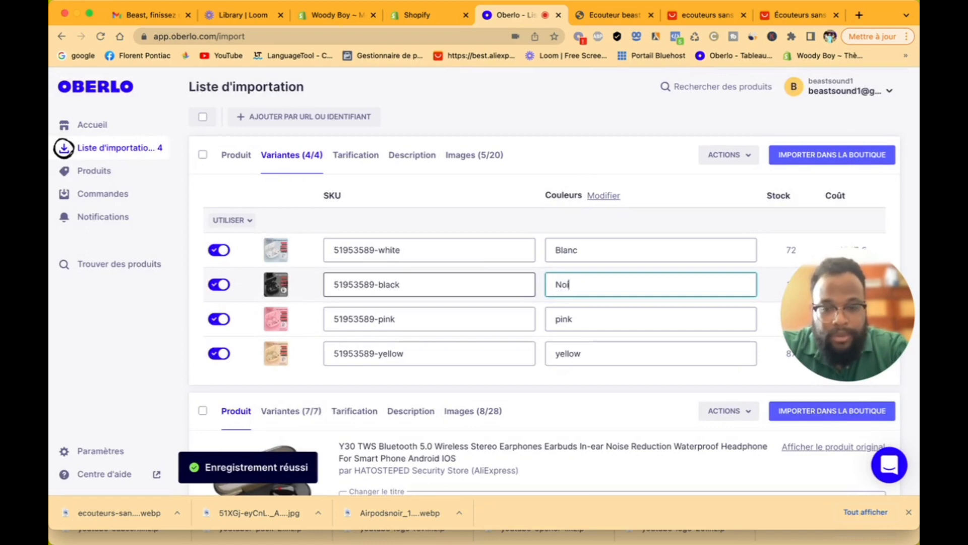
type("r")
left_click(583, 321)
left_click_drag(583, 322, 515, 322)
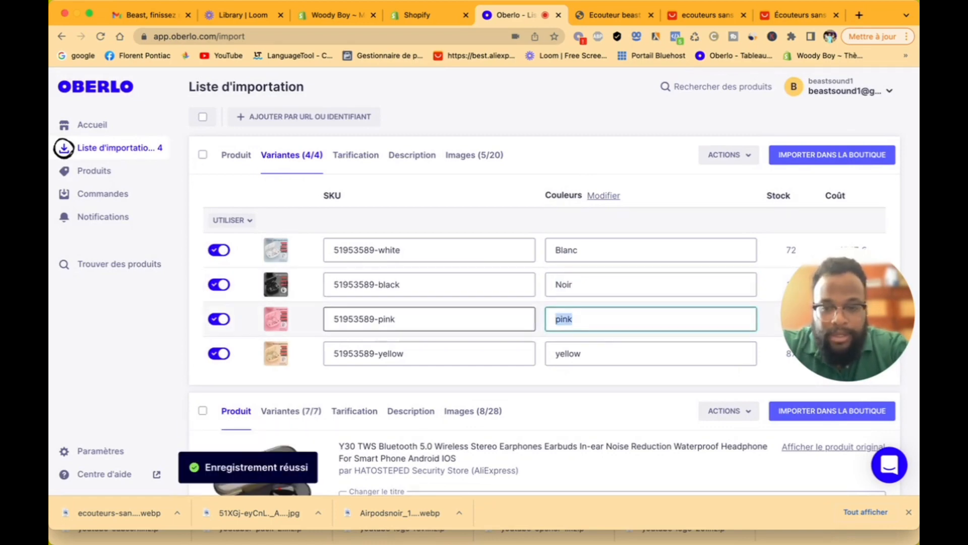
type("Rose")
left_click(583, 353)
left_click_drag(583, 353, 515, 343)
type("Jaune")
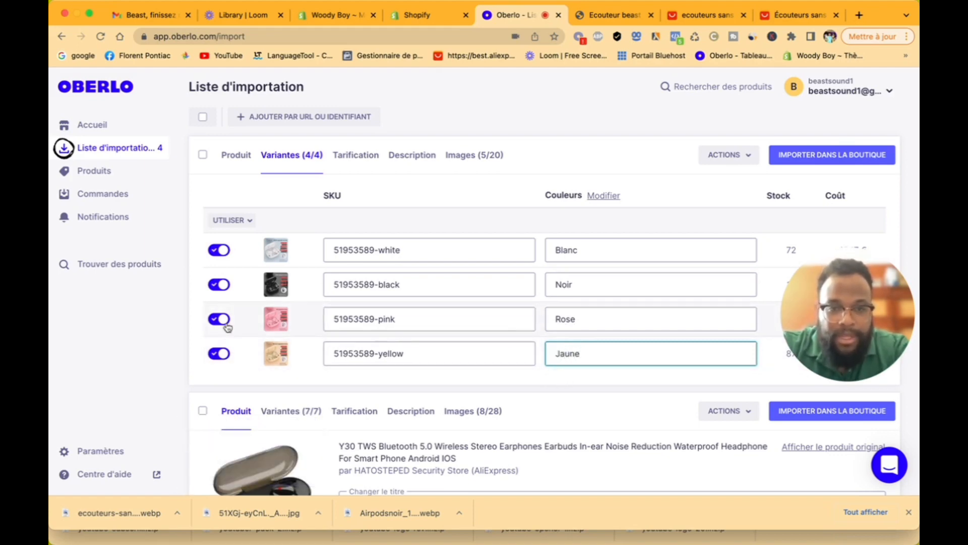
Step: Bring up the variants' pricing table
left_click(812, 288)
left_click_drag(812, 289, 833, 285)
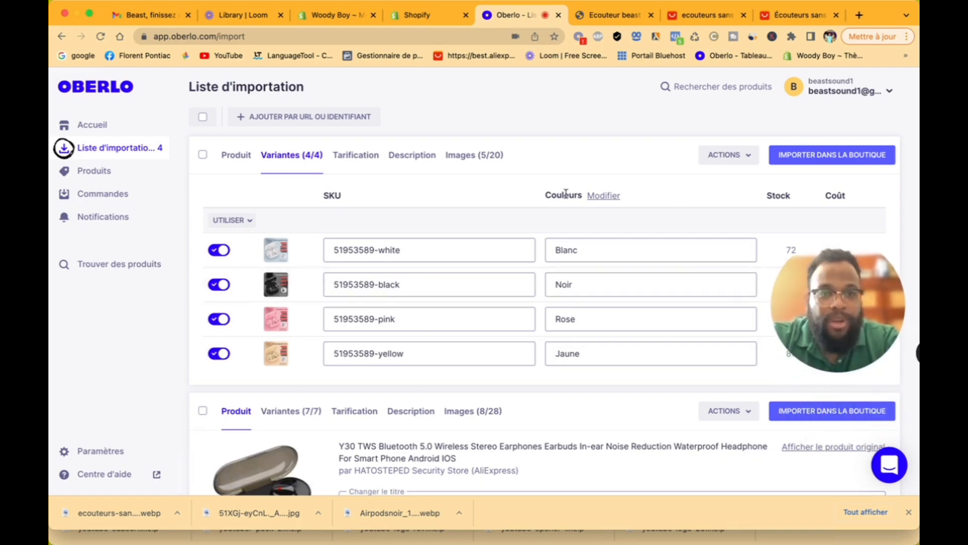
left_click(361, 163)
left_click_drag(886, 289, 878, 376)
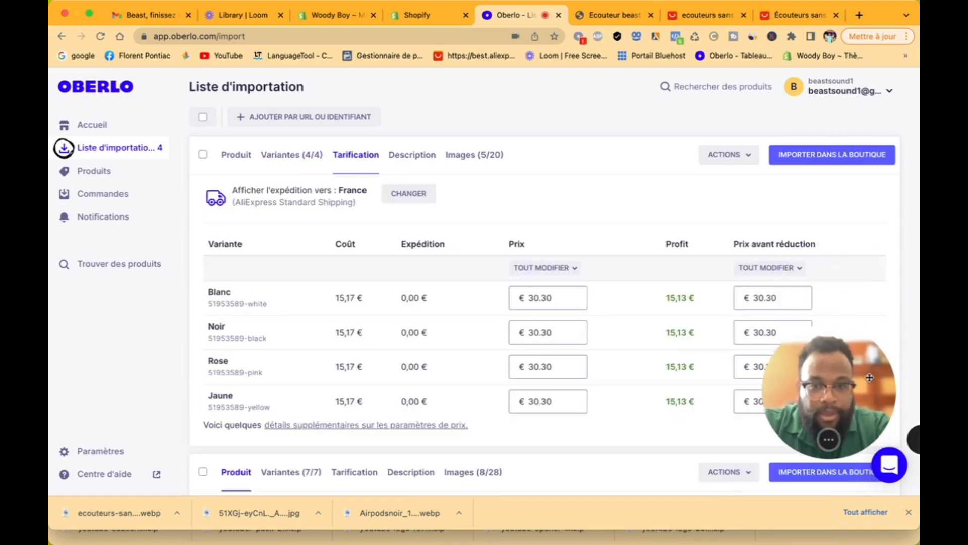
Step: Set every variant's price to 89.00 €
left_click(554, 275)
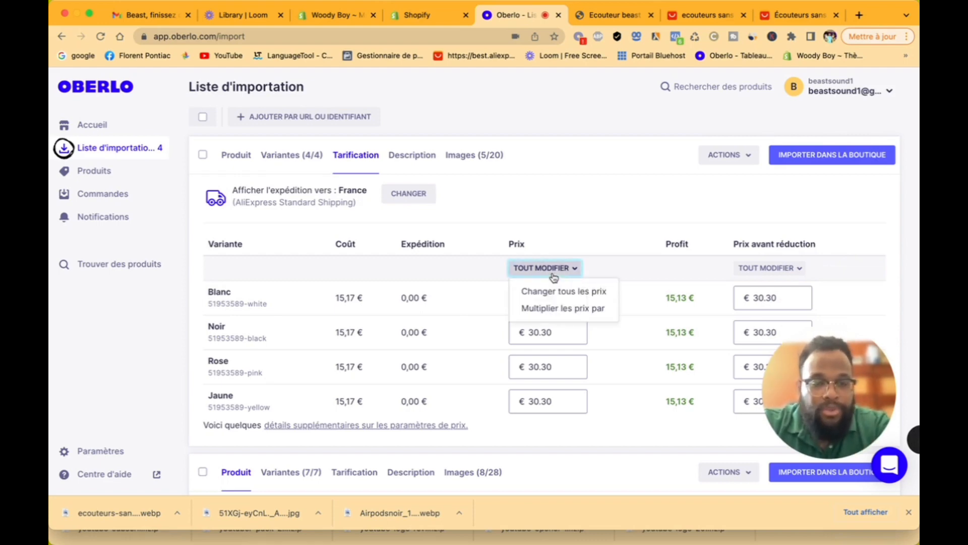
left_click(555, 294)
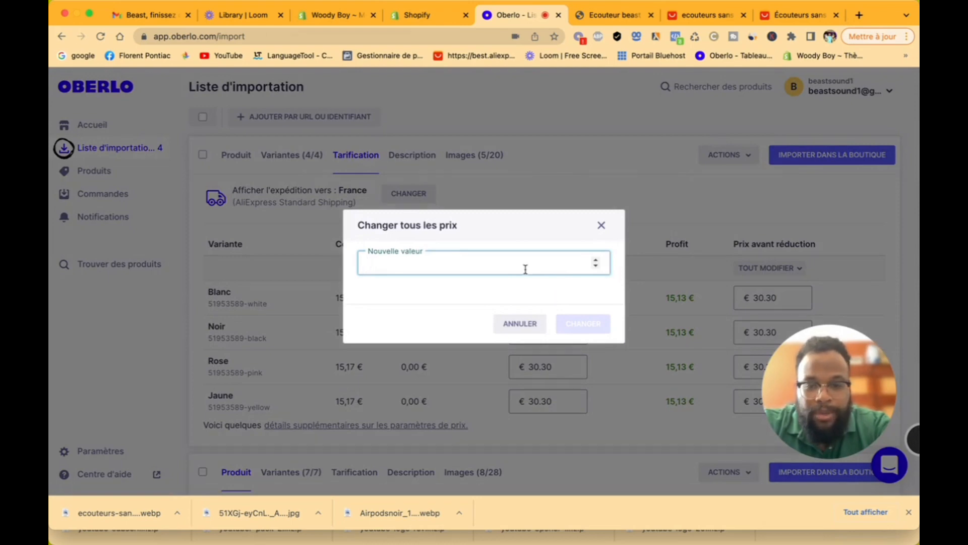
type("89")
left_click(579, 322)
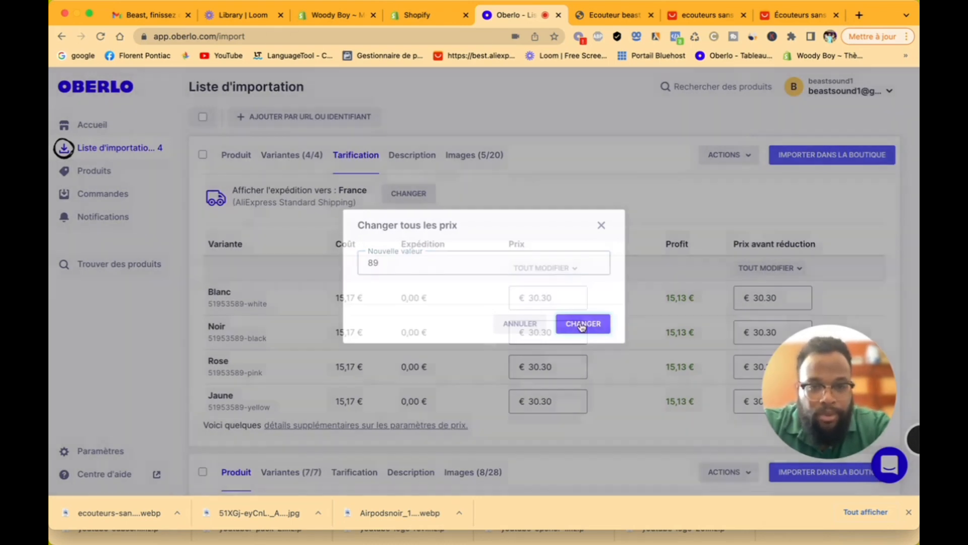
Step: Set every pre-discount price to 169.00 € and show the product description
left_click(767, 310)
left_click(730, 335)
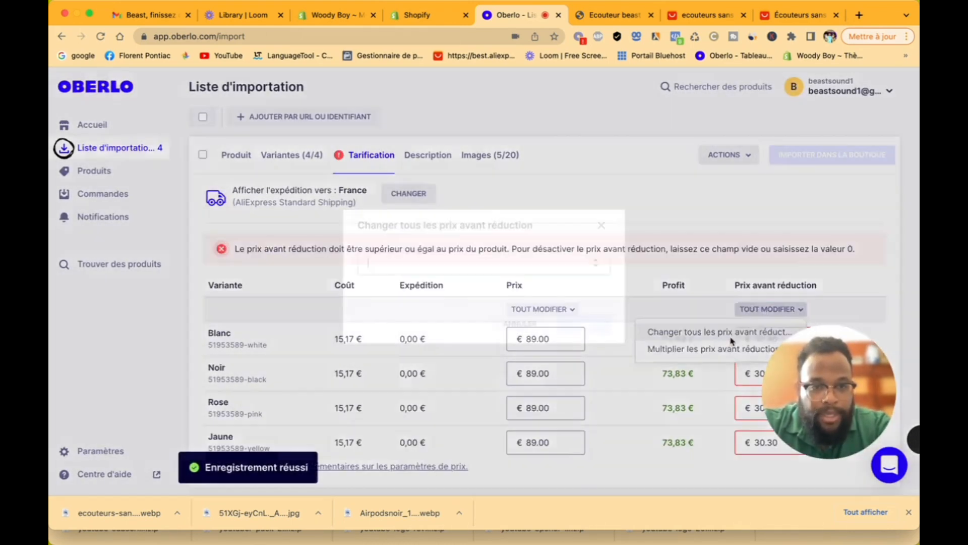
type("169")
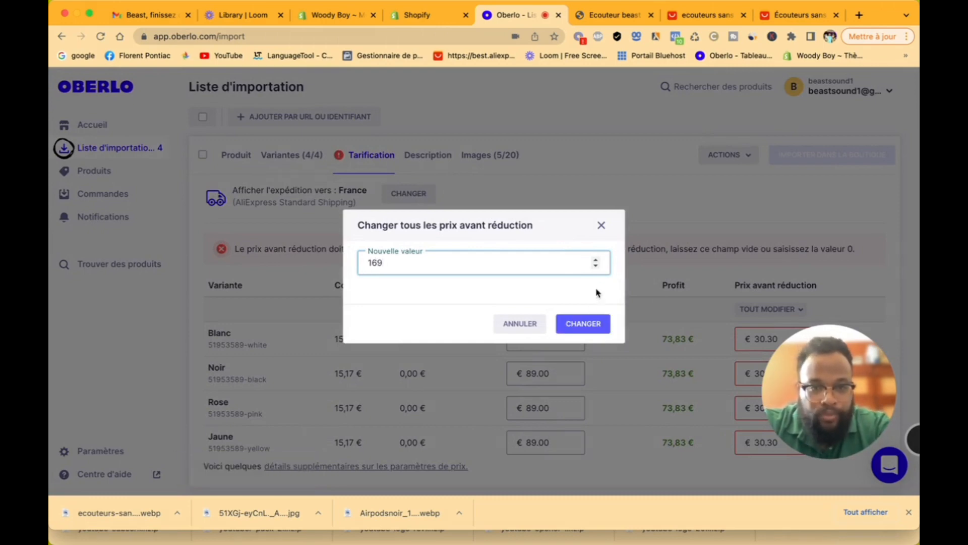
left_click(583, 323)
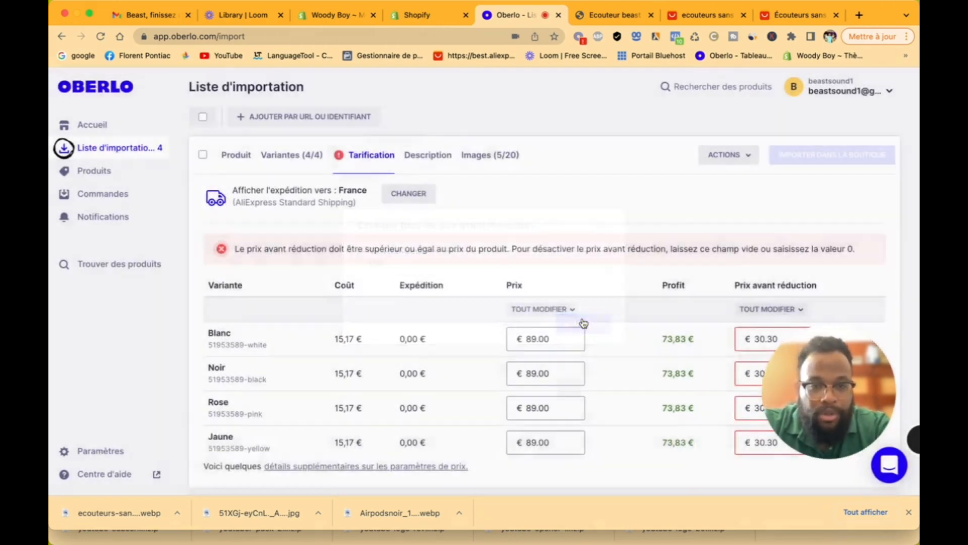
scroll(580, 321, "down", 3)
scroll(583, 321, "up", 1)
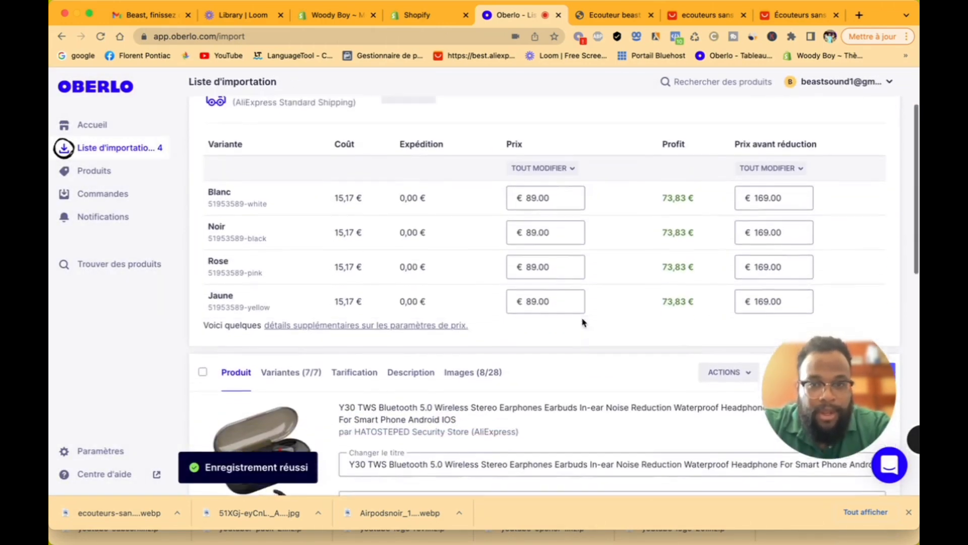
scroll(675, 255, "up", 2)
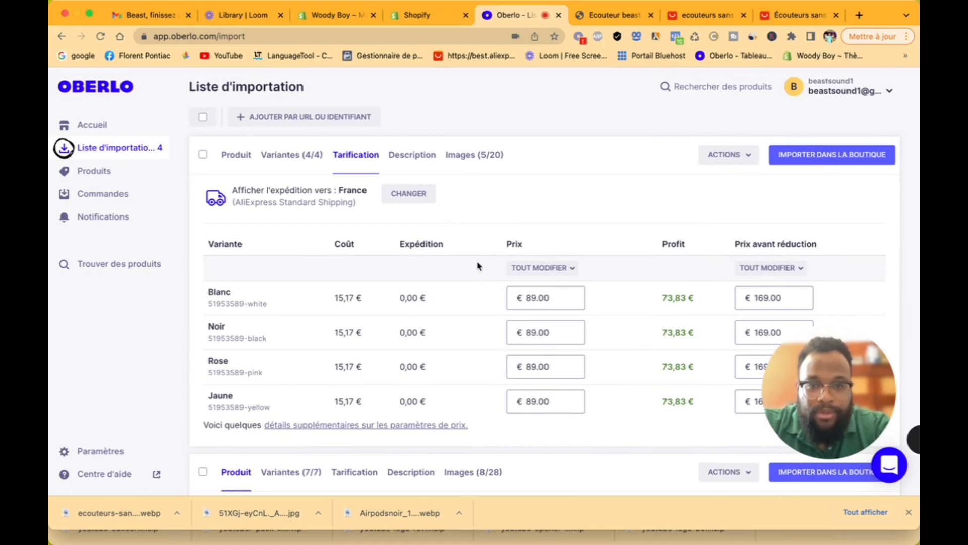
left_click(411, 158)
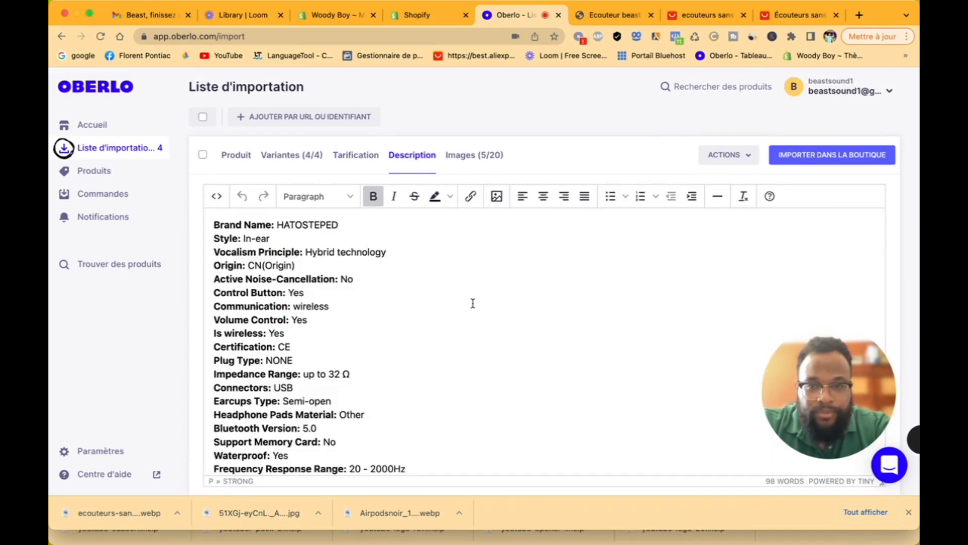
scroll(473, 303, "down", 10)
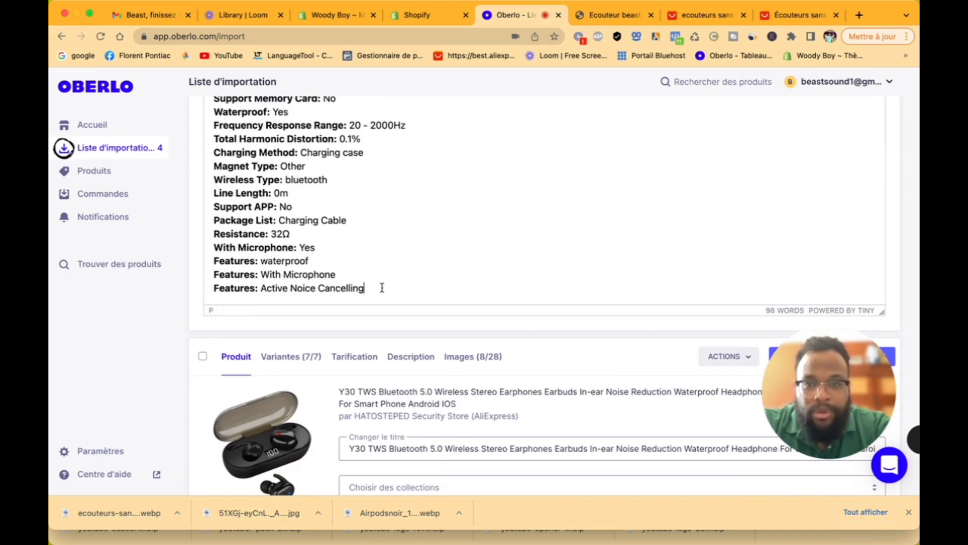
Step: Copy the whole earbud description, then go to the 'Ecouteur beast' store preview
key("ctrl+a")
right_click(260, 302)
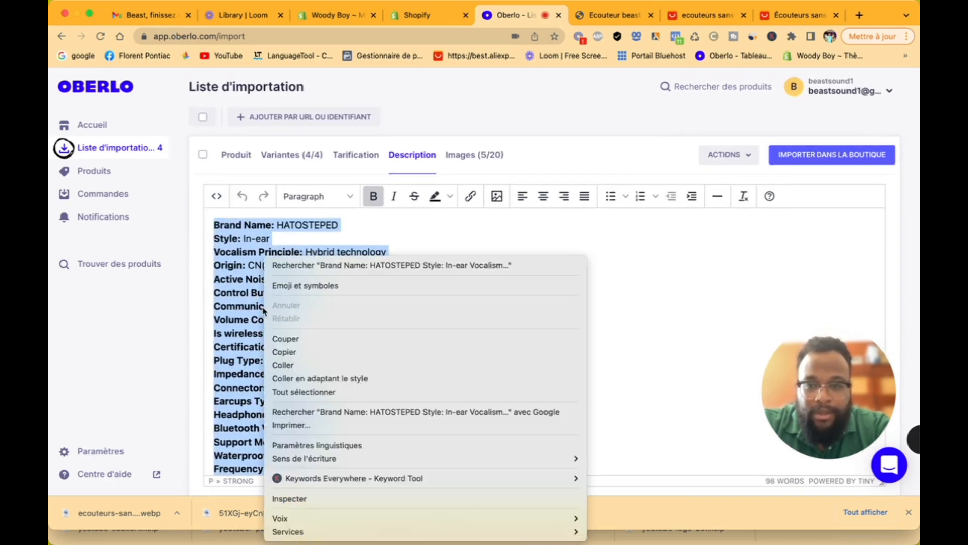
left_click(298, 352)
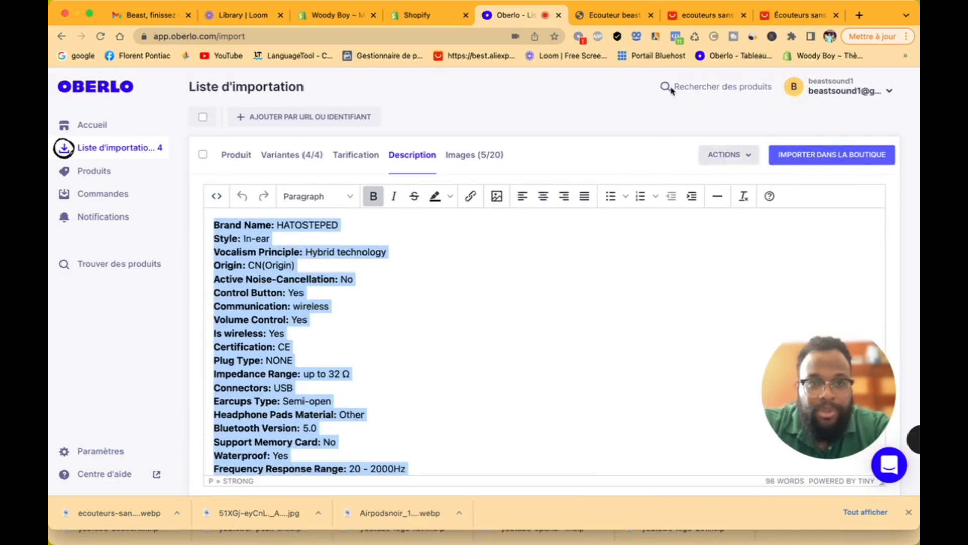
left_click(612, 15)
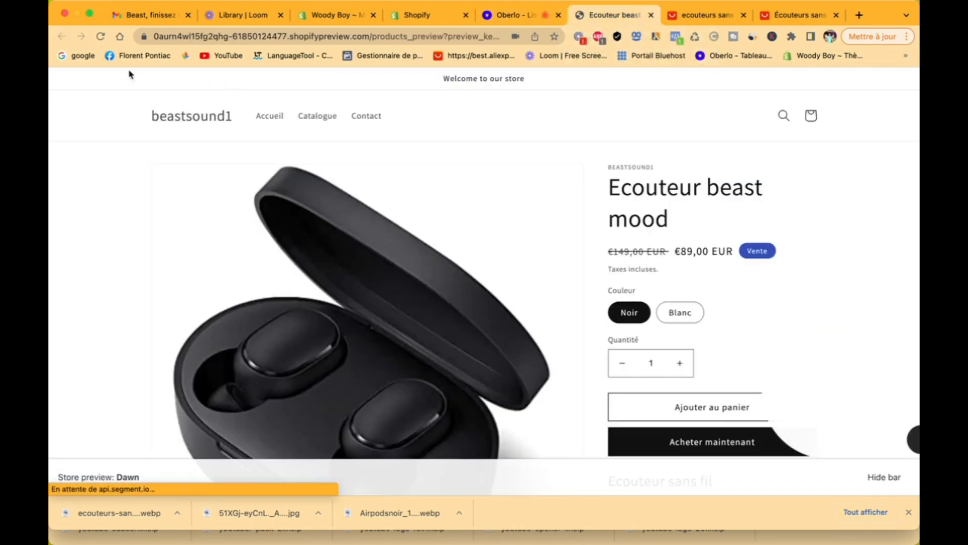
Step: Search Google for 'deep l' and open the DeepL Translate site
left_click(89, 60)
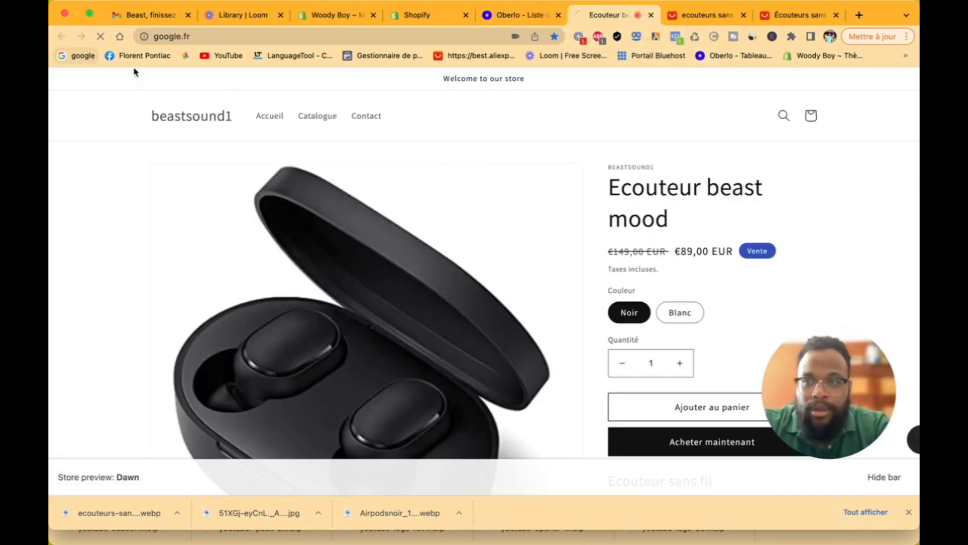
left_click(411, 217)
type("d")
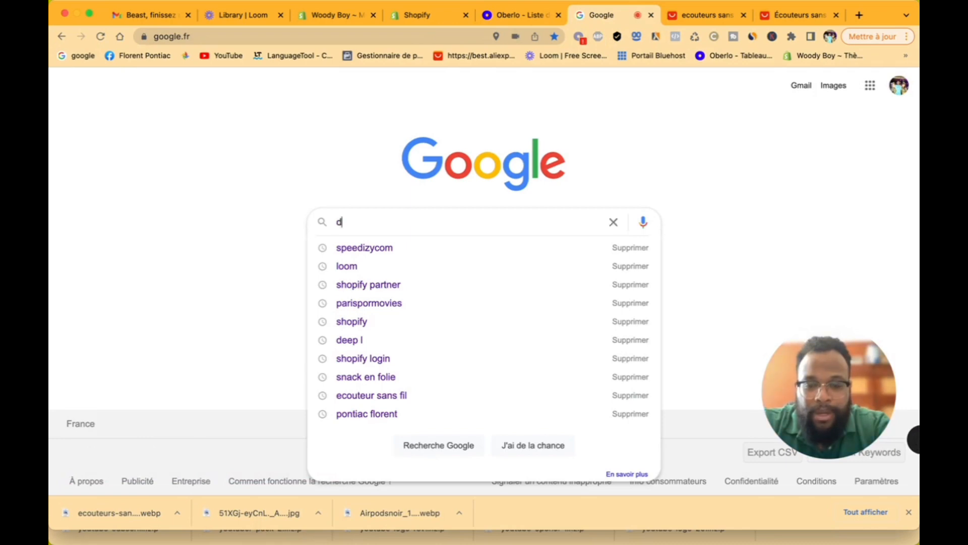
type("eep l")
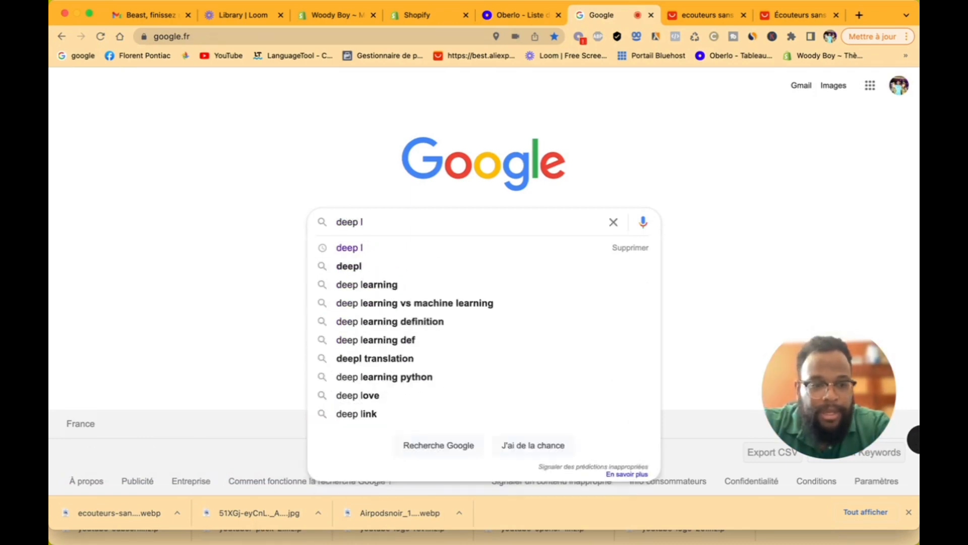
key("Return")
scroll(136, 350, "down", 3)
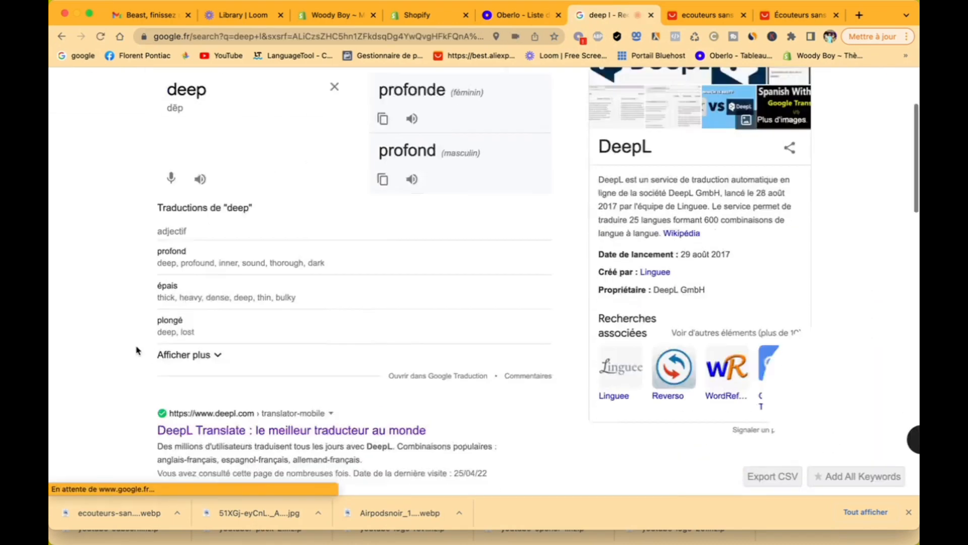
left_click(249, 142)
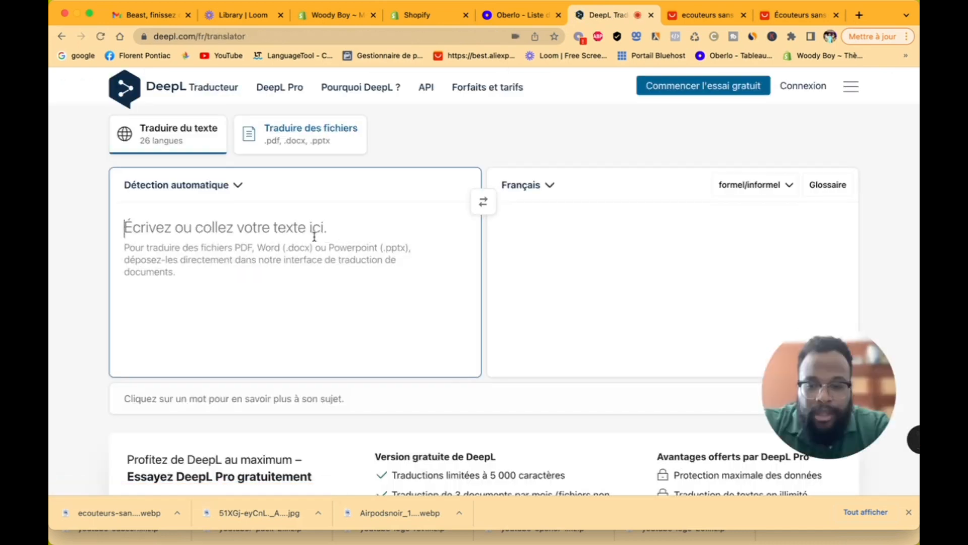
Step: Paste the earbud specifications into DeepL's source text box
right_click(314, 237)
left_click(355, 323)
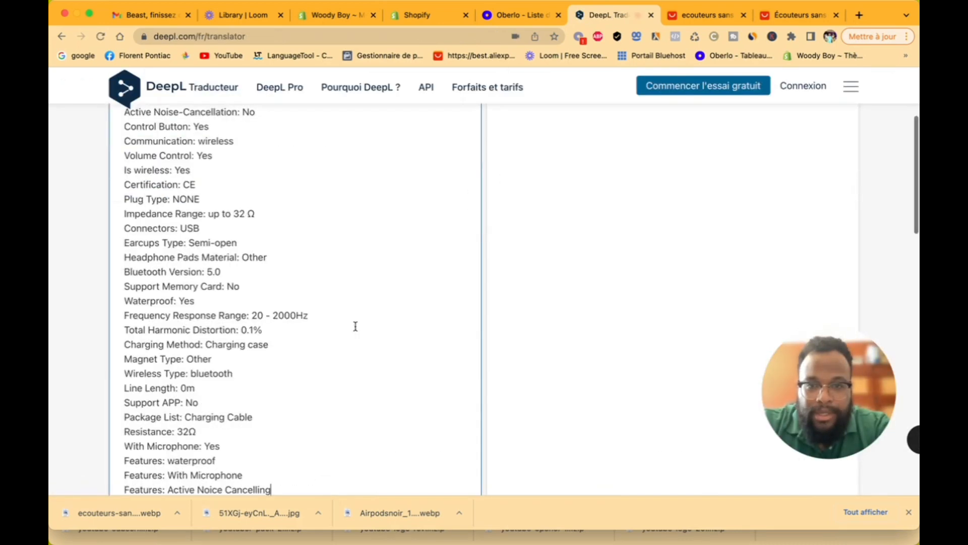
scroll(360, 309, "up", 1)
scroll(360, 309, "up", 3)
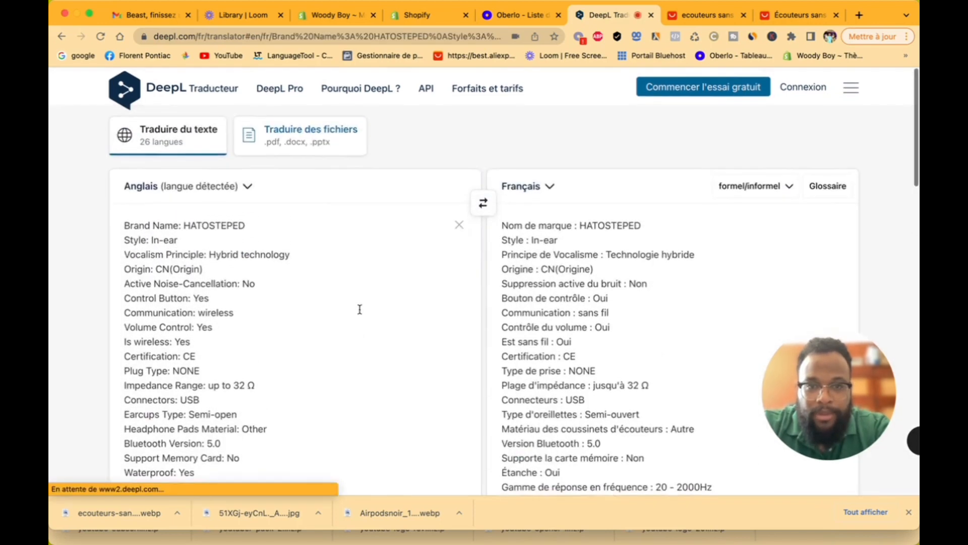
scroll(359, 310, "down", 9)
scroll(378, 302, "up", 2)
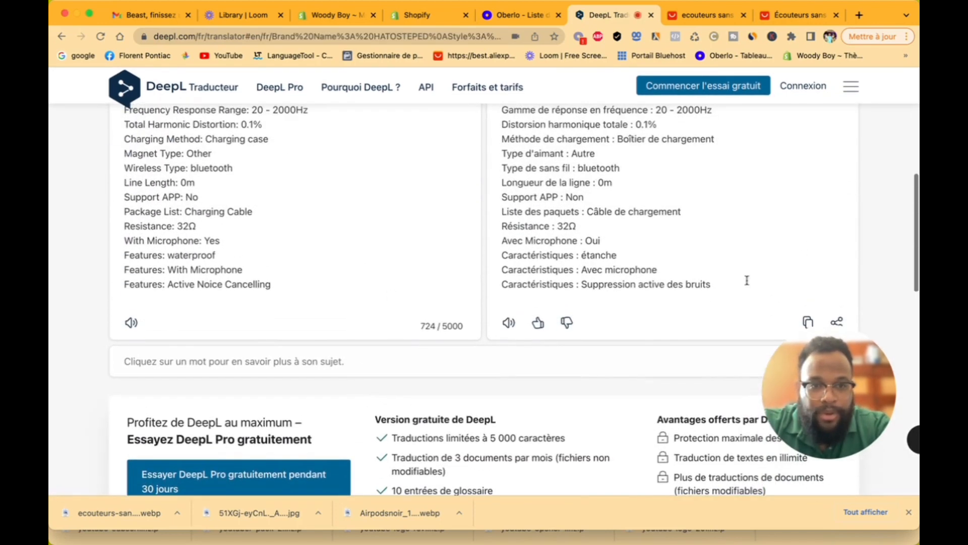
Step: Copy the full French translation and return to the Oberlo import list
left_click(720, 286)
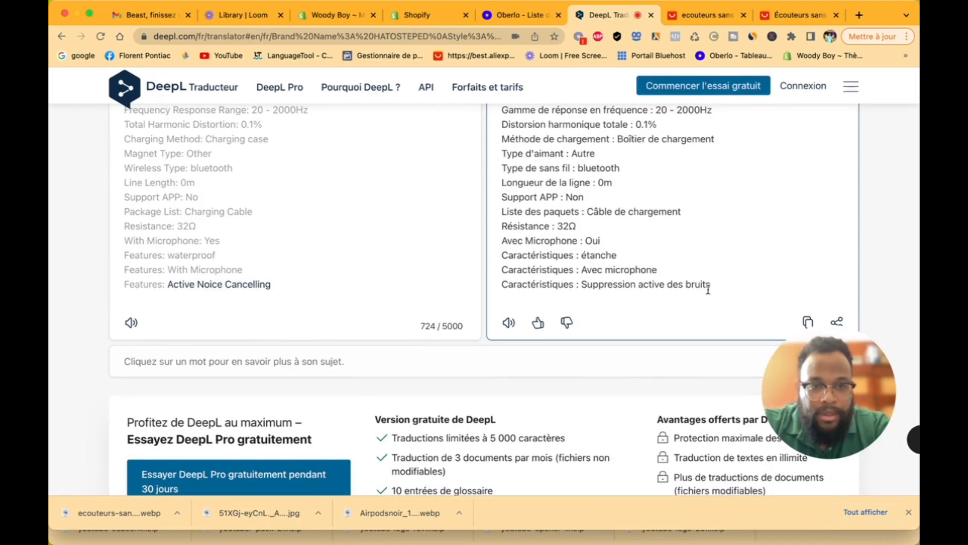
left_click_drag(709, 284, 516, 67)
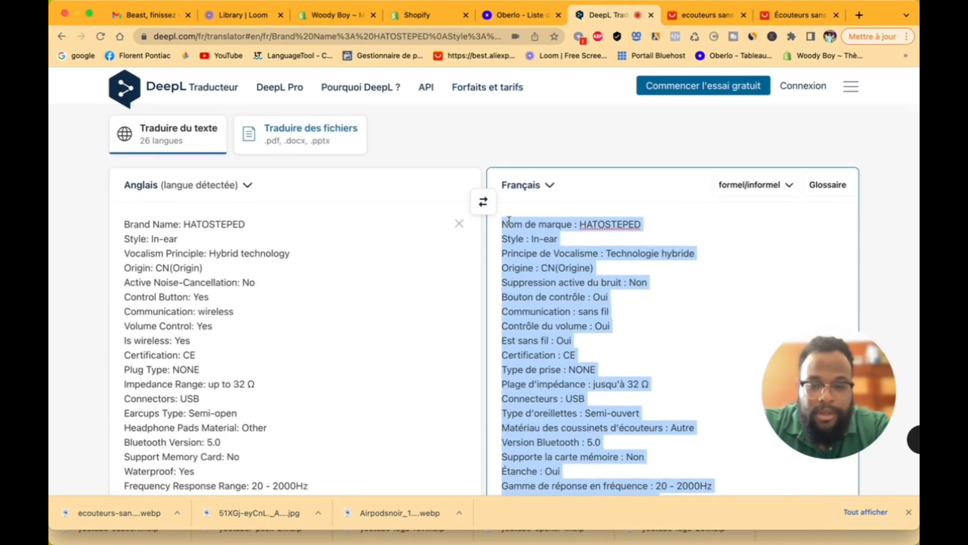
right_click(542, 245)
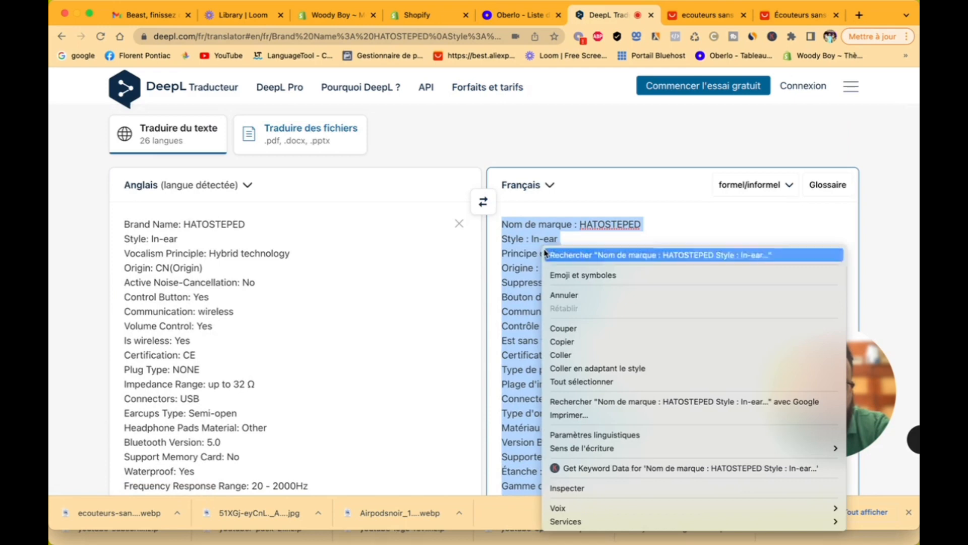
left_click(572, 342)
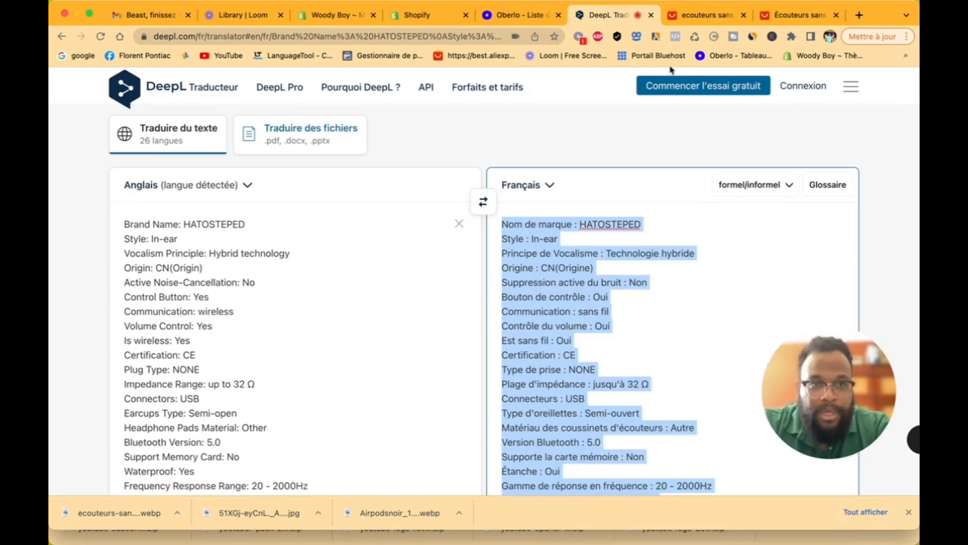
left_click(501, 17)
Step: Paste the French translation over the English description and delete the DeepL credit line
right_click(268, 258)
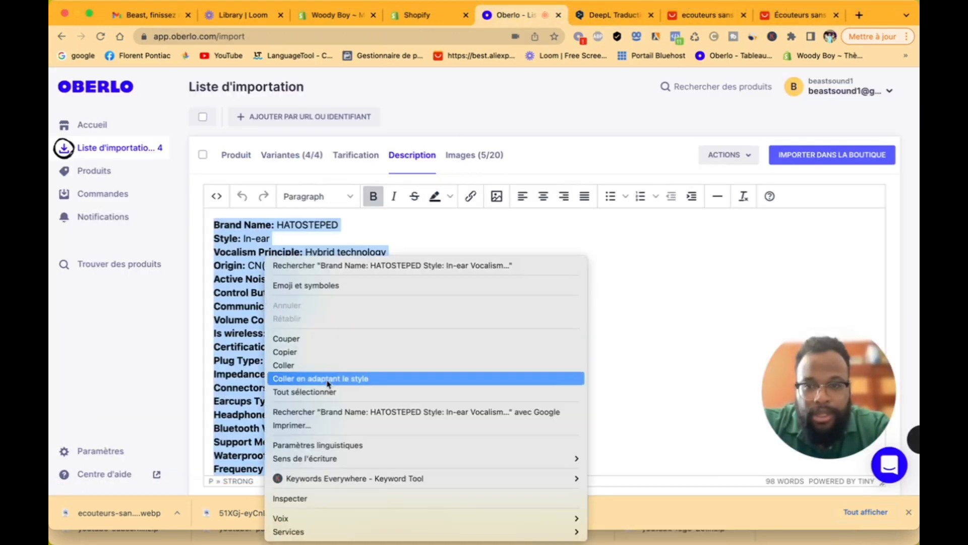
left_click(330, 365)
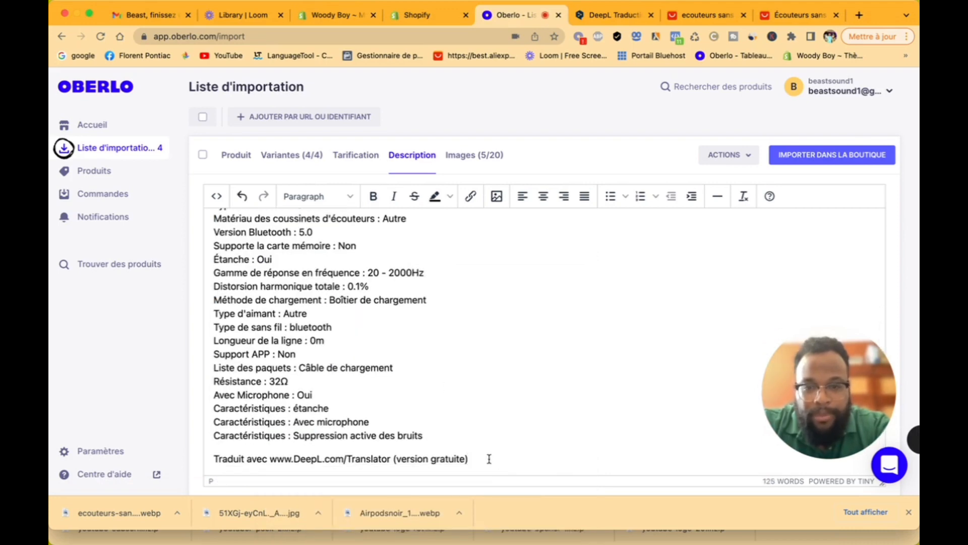
left_click_drag(489, 459, 244, 449)
key("BackSpace")
key("BackSpace")
key("BackSpace")
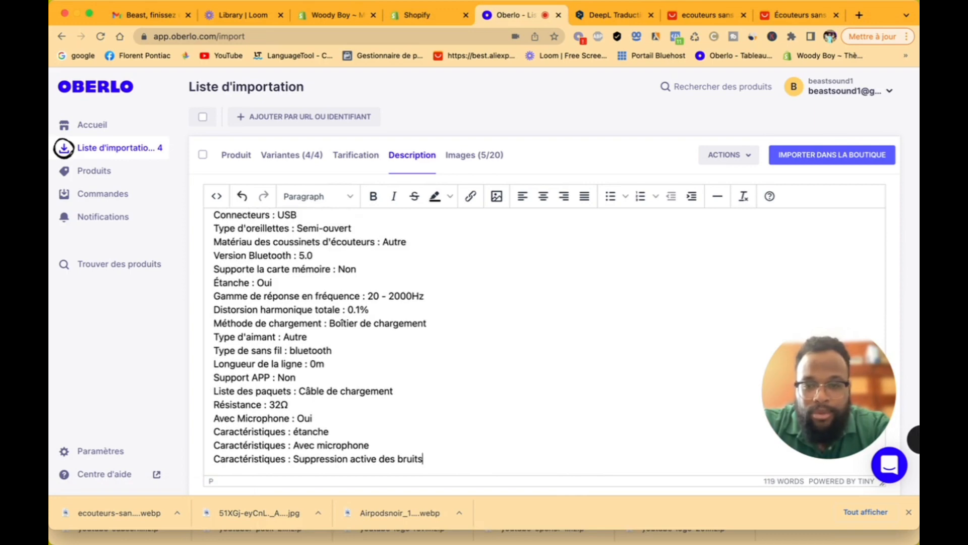
Step: Remove the Nom de marque and Origine lines from the description
scroll(312, 343, "up", 5)
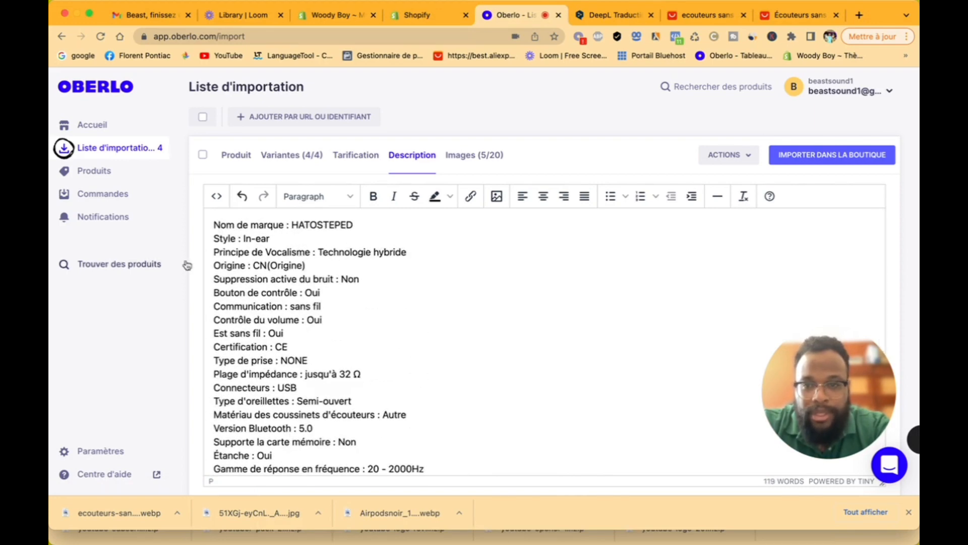
left_click_drag(362, 224, 216, 218)
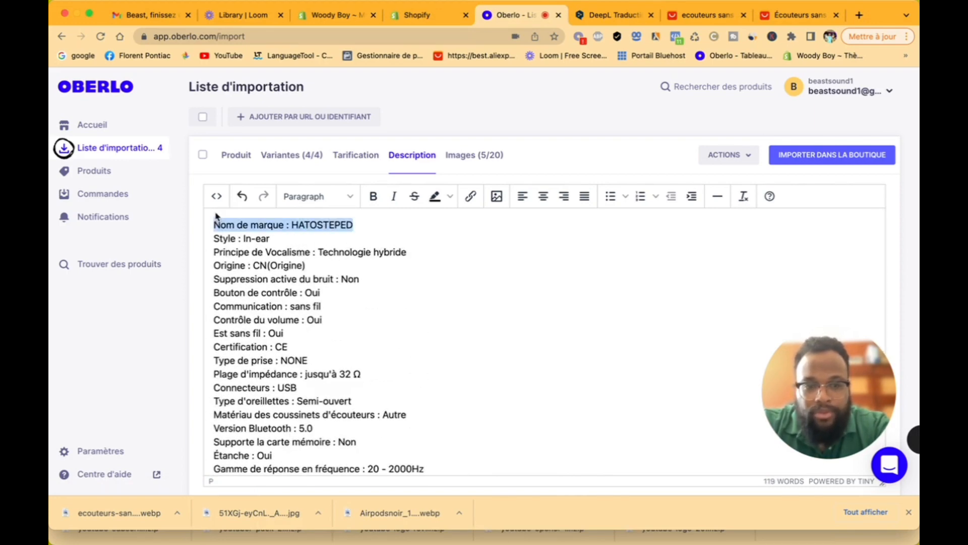
key("BackSpace")
left_click_drag(313, 266, 141, 264)
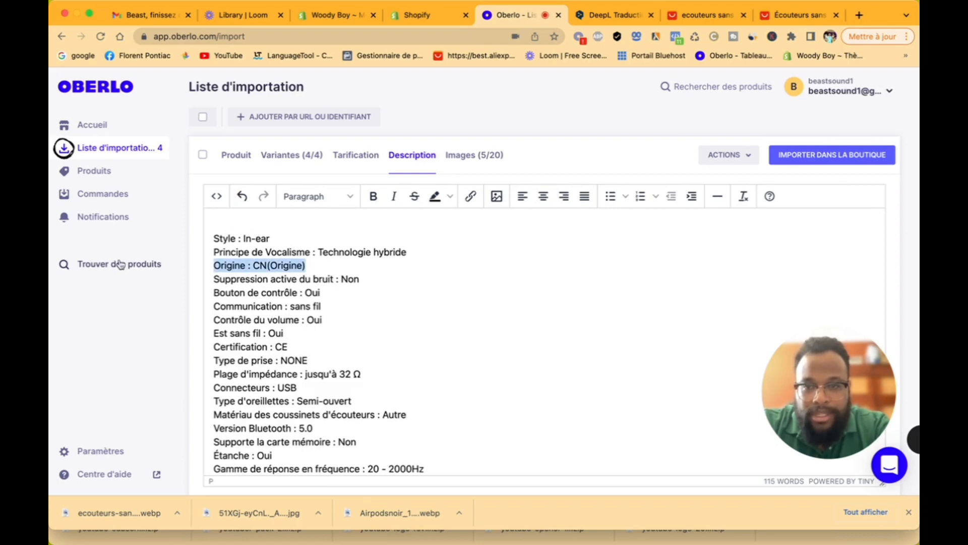
key("BackSpace")
key("BackSpace")
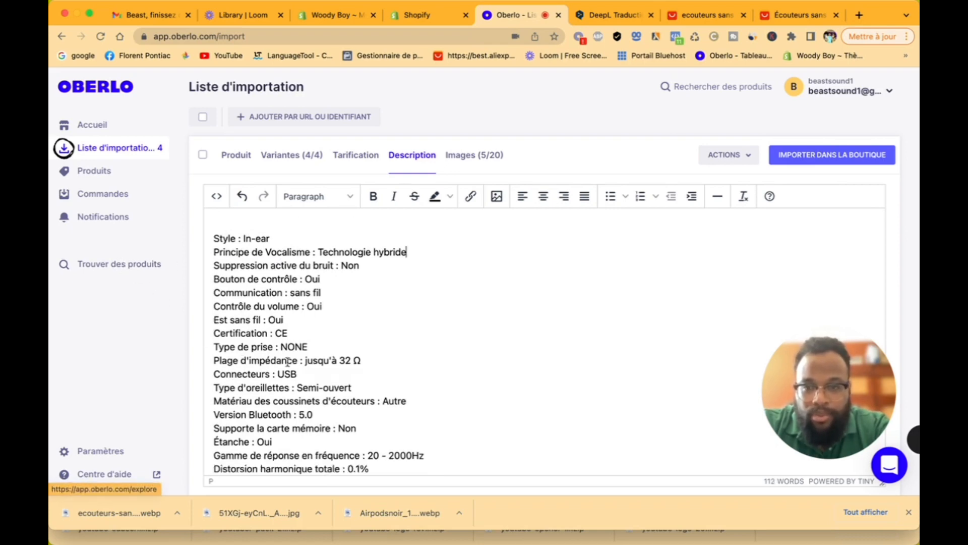
scroll(377, 386, "down", 2)
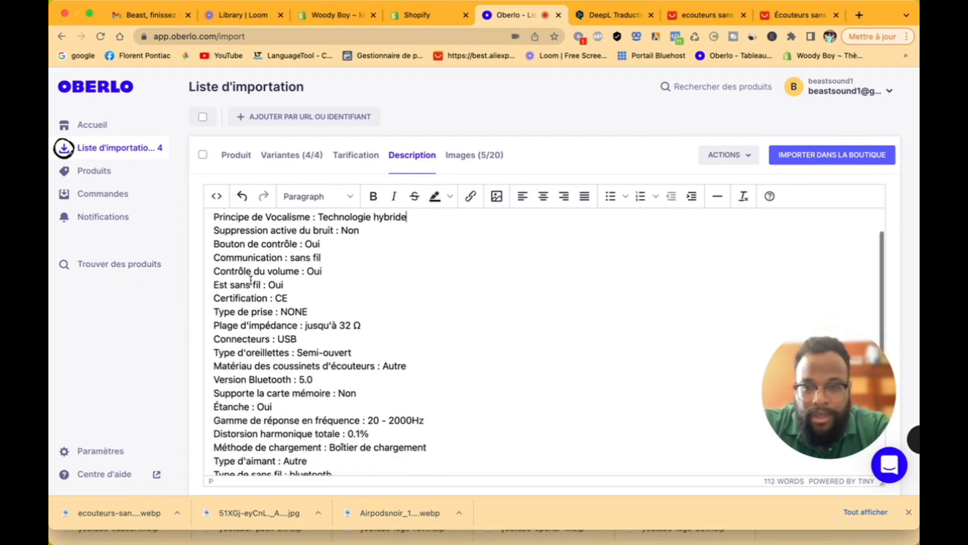
scroll(353, 309, "down", 6)
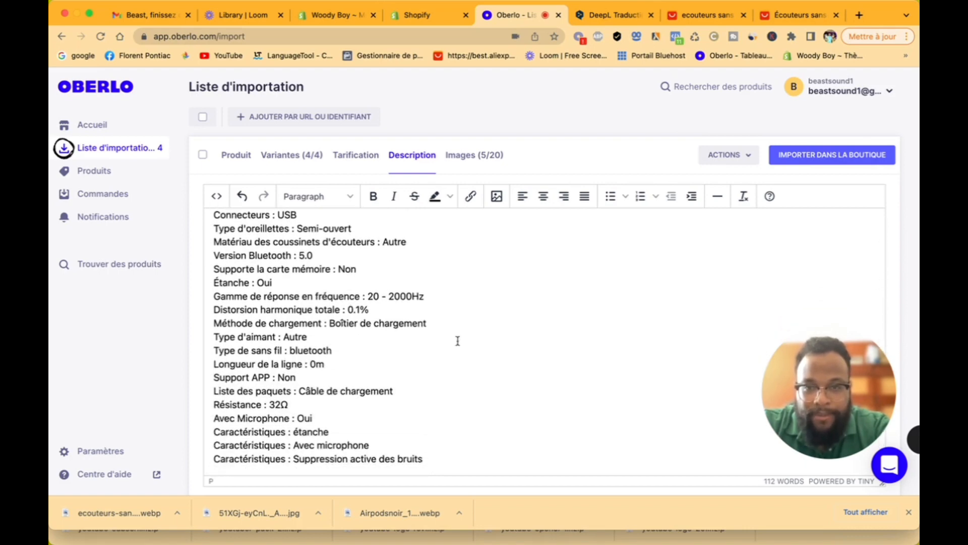
left_click(464, 160)
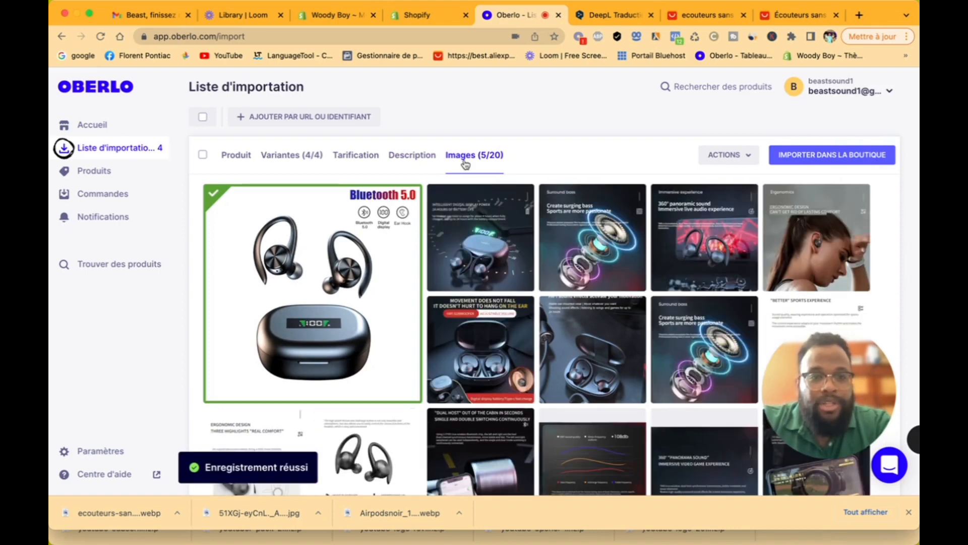
Step: Tick nine more images, including woman wearing earbuds, sports experience, ear hooks, Dual host and 108db shots
scroll(532, 343, "down", 2)
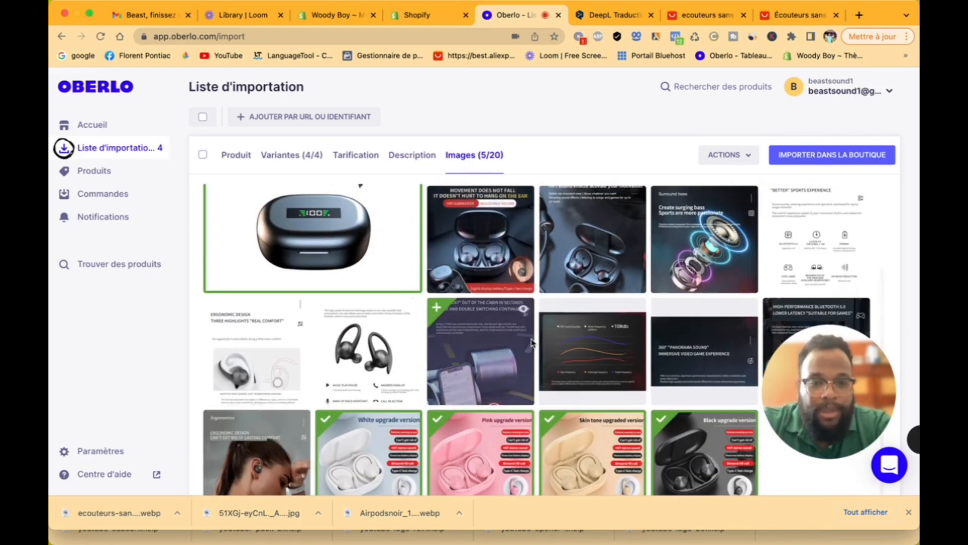
scroll(532, 342, "up", 2)
scroll(531, 343, "down", 2)
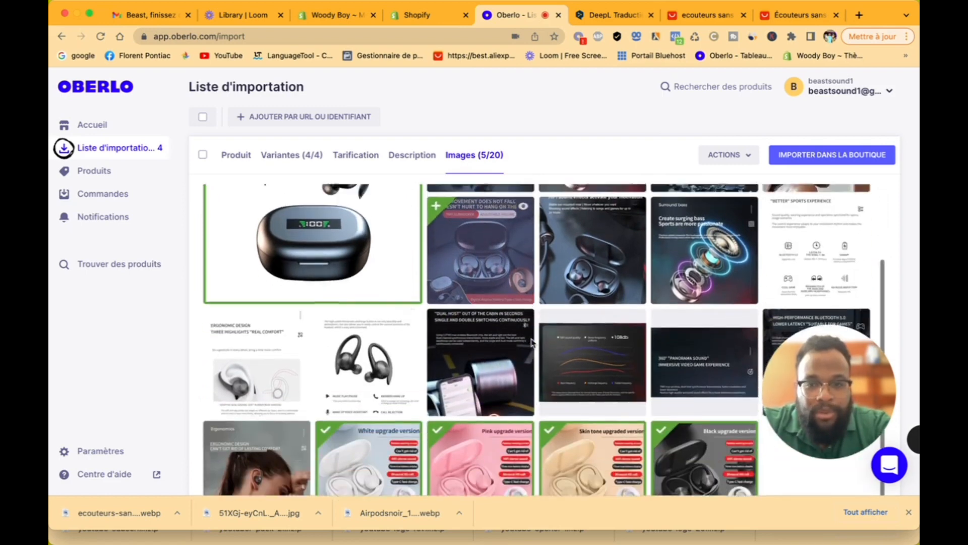
scroll(531, 343, "up", 2)
left_click(516, 232)
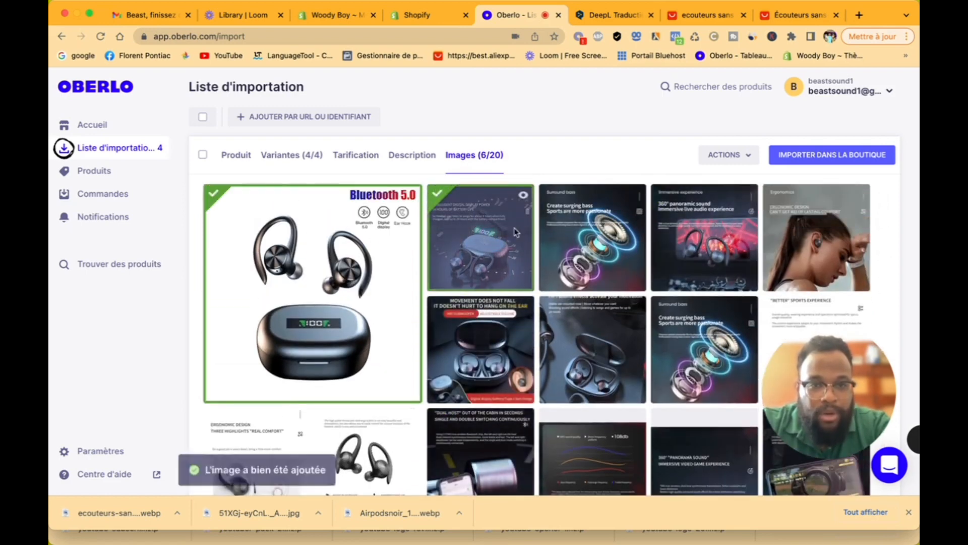
left_click(593, 231)
left_click(705, 231)
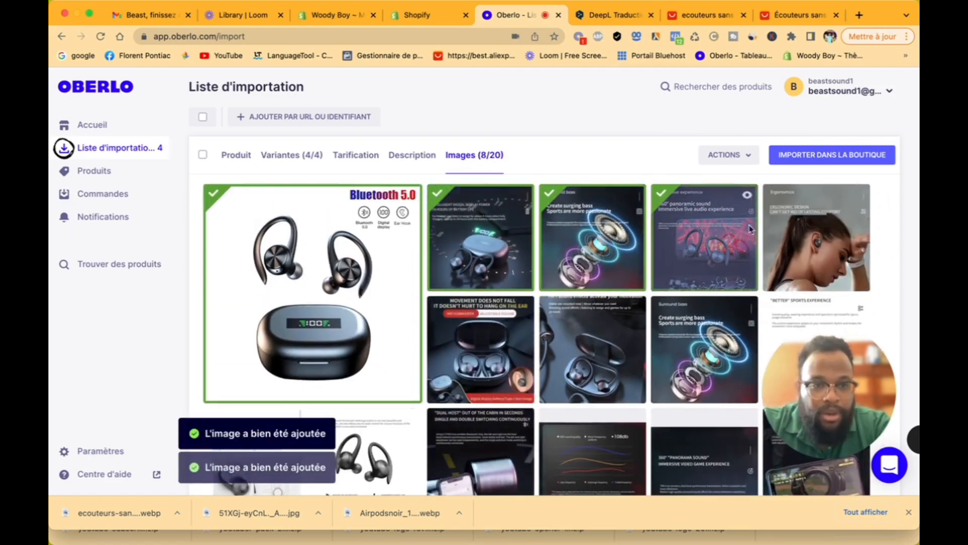
left_click(815, 230)
scroll(643, 344, "down", 1)
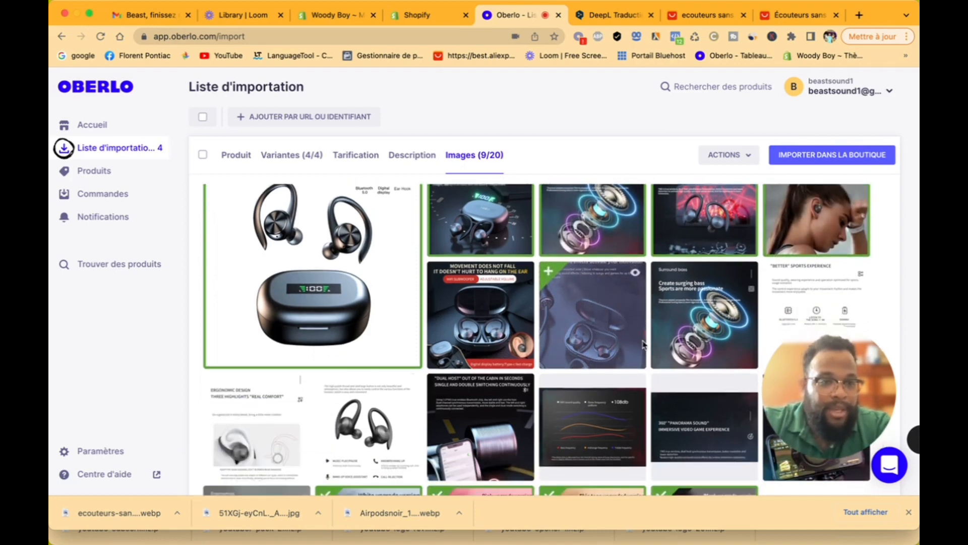
left_click(637, 315)
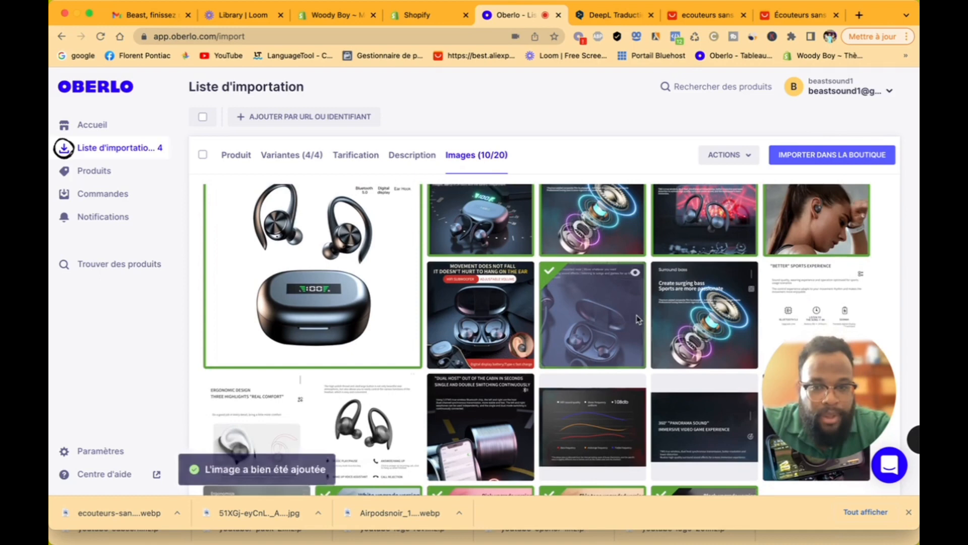
left_click(806, 309)
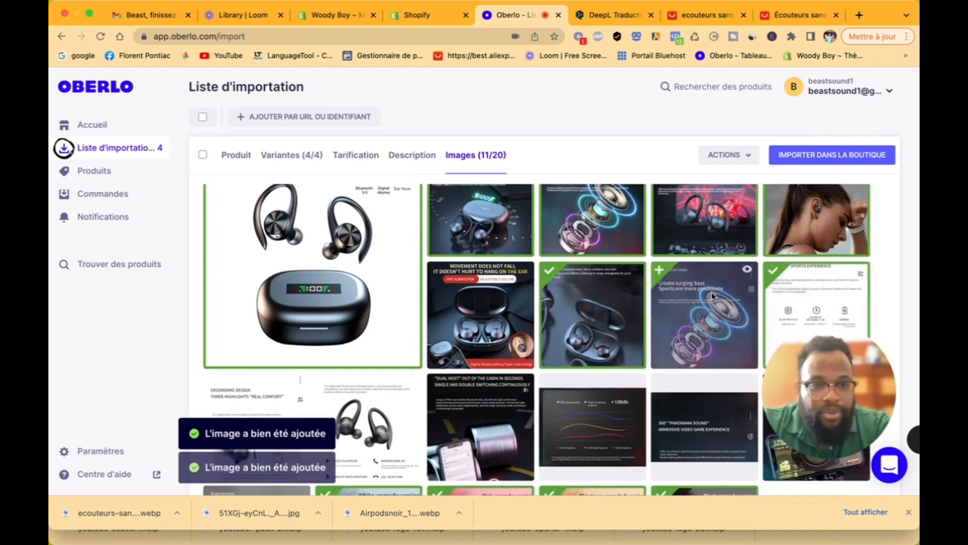
left_click(396, 428)
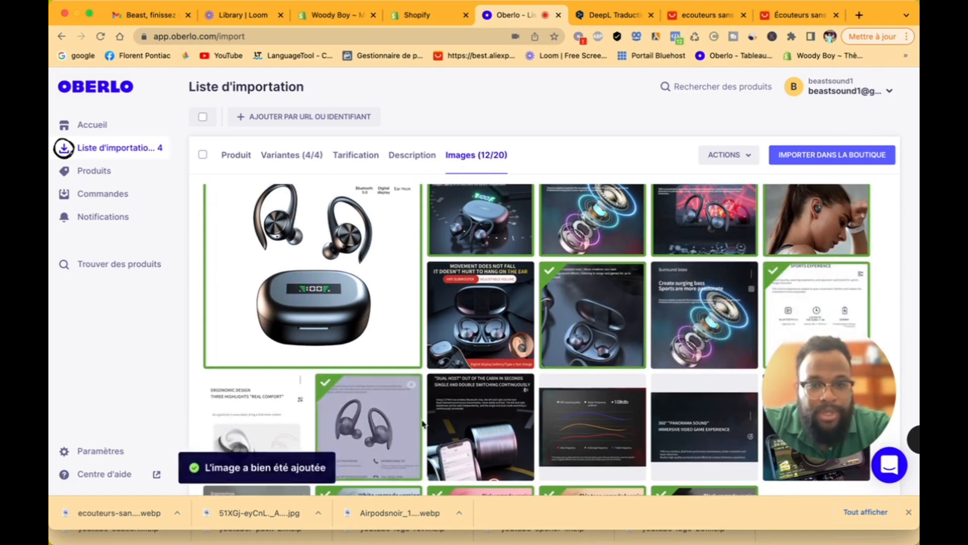
left_click(509, 428)
scroll(519, 430, "down", 1)
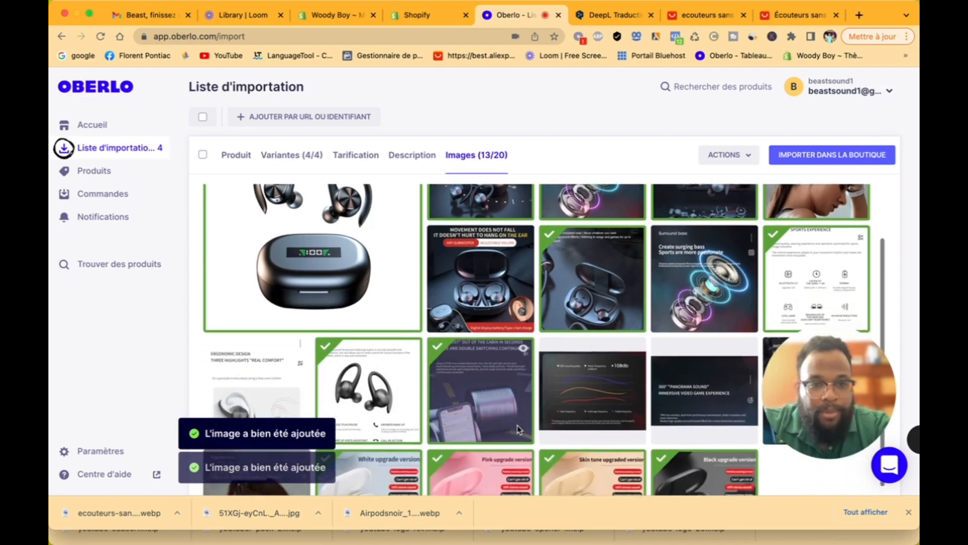
left_click(579, 400)
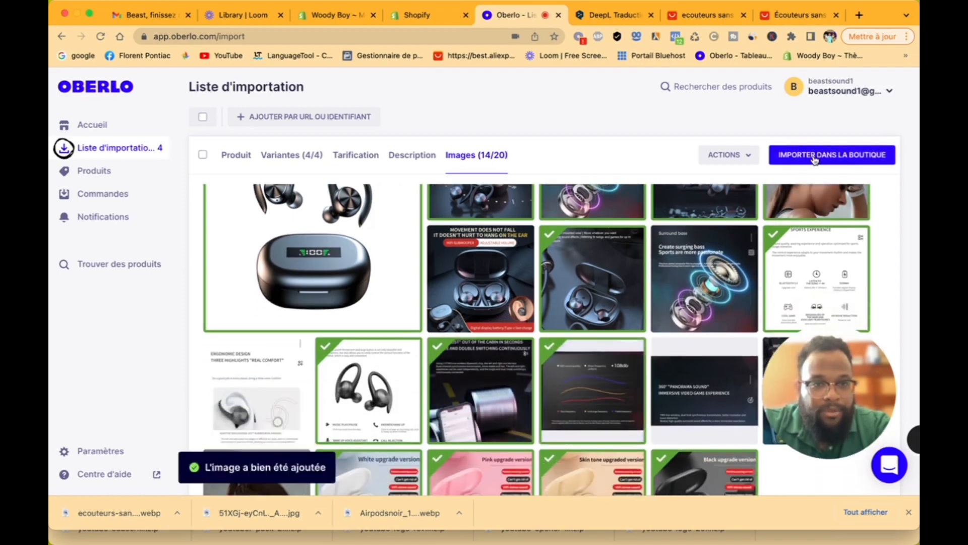
Step: Import 'Ecouteur sans fil Oblivion' into the Shopify store with Actif status
left_click(810, 157)
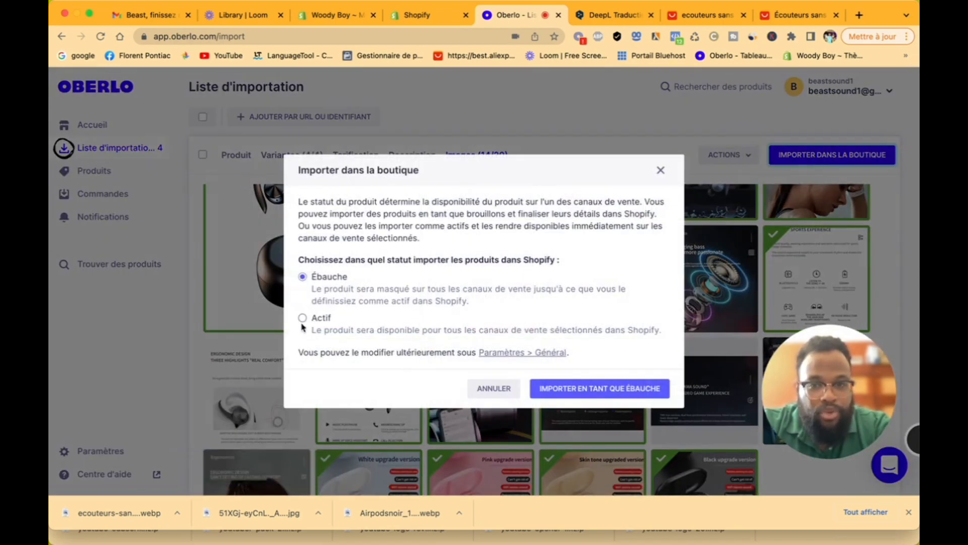
left_click(303, 319)
left_click(578, 389)
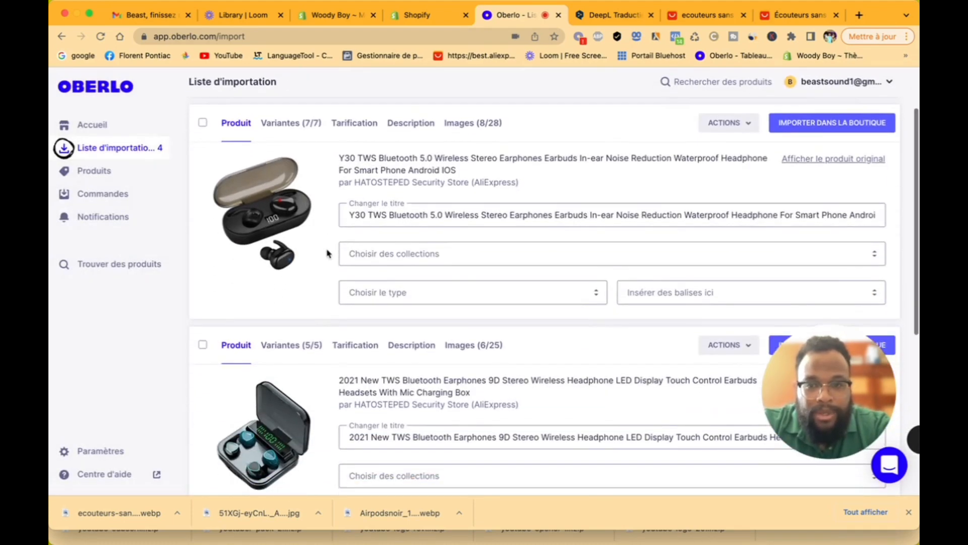
scroll(327, 253, "down", 5)
scroll(328, 253, "down", 2)
scroll(328, 254, "up", 8)
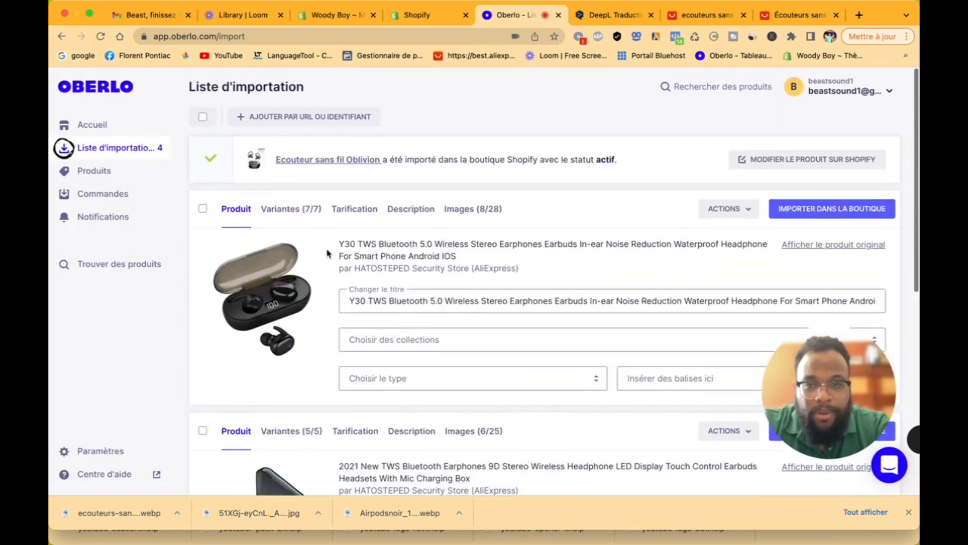
Step: Replace the Y30 TWS earbuds' long AliExpress title, starting the new name with '2'
left_click_drag(344, 300, 667, 324)
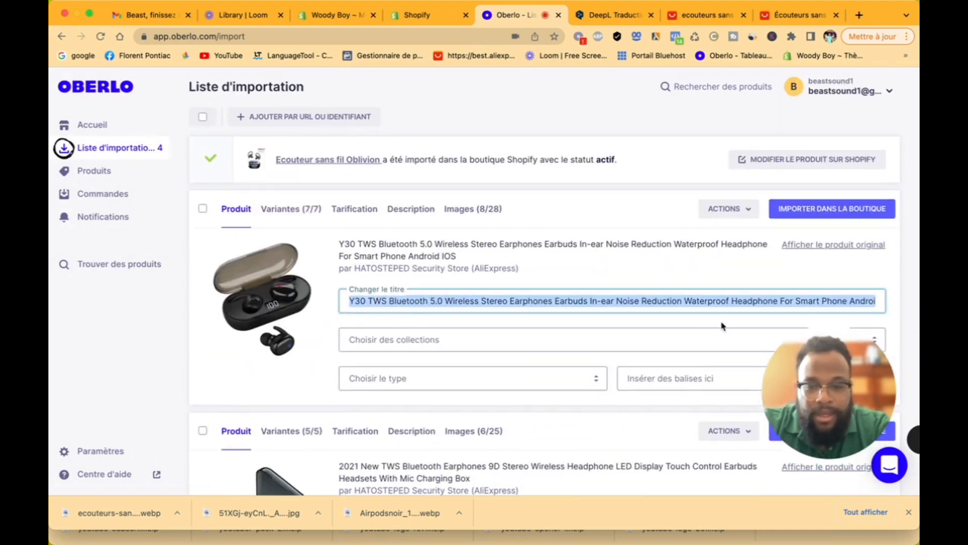
type("2couteu")
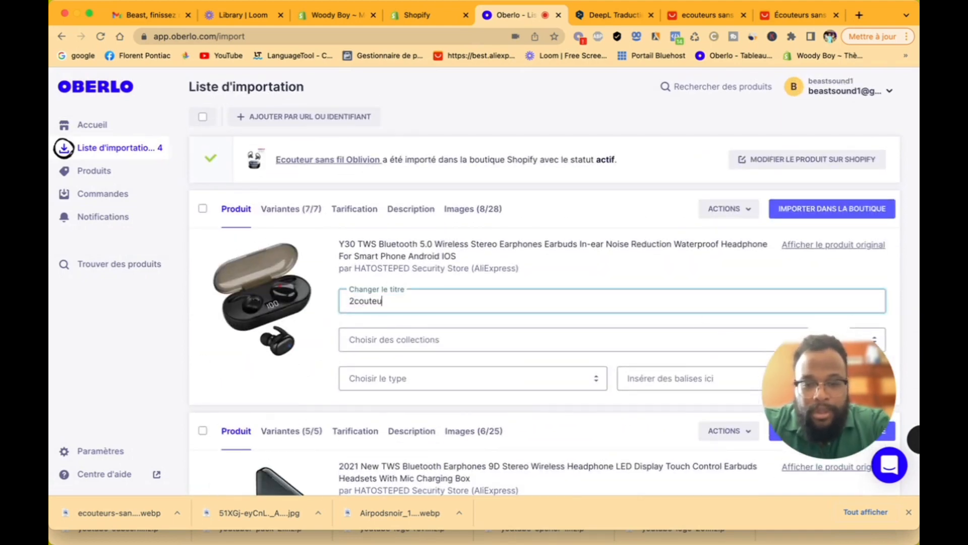
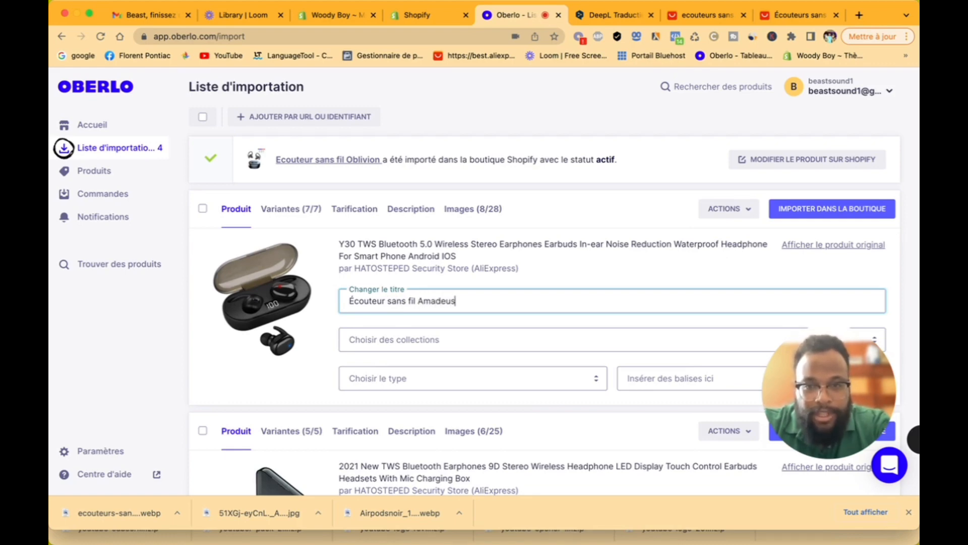
Step: Assign the Amadeus earbuds to the Écouteur sans fil collection with product type 'ecouteur'
left_click(584, 339)
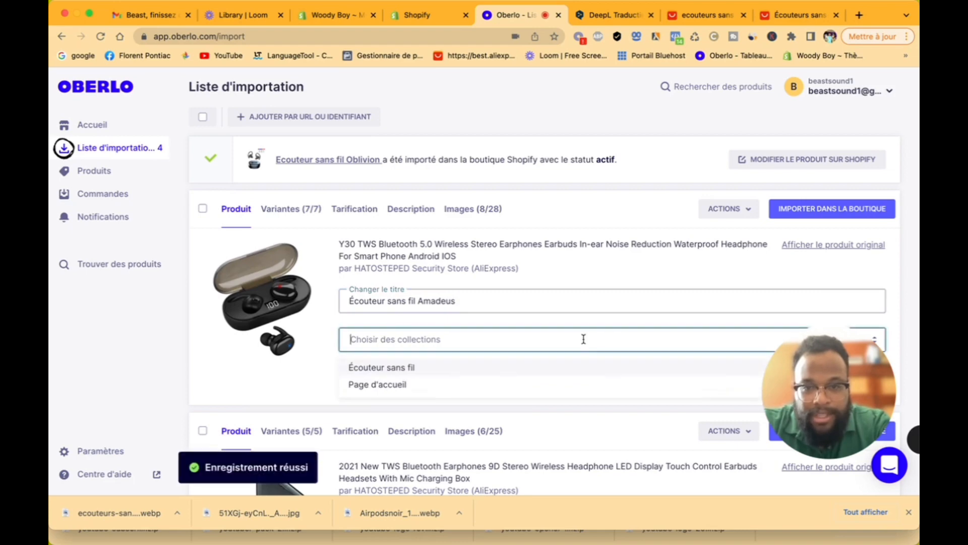
left_click(428, 377)
left_click(293, 381)
left_click(384, 393)
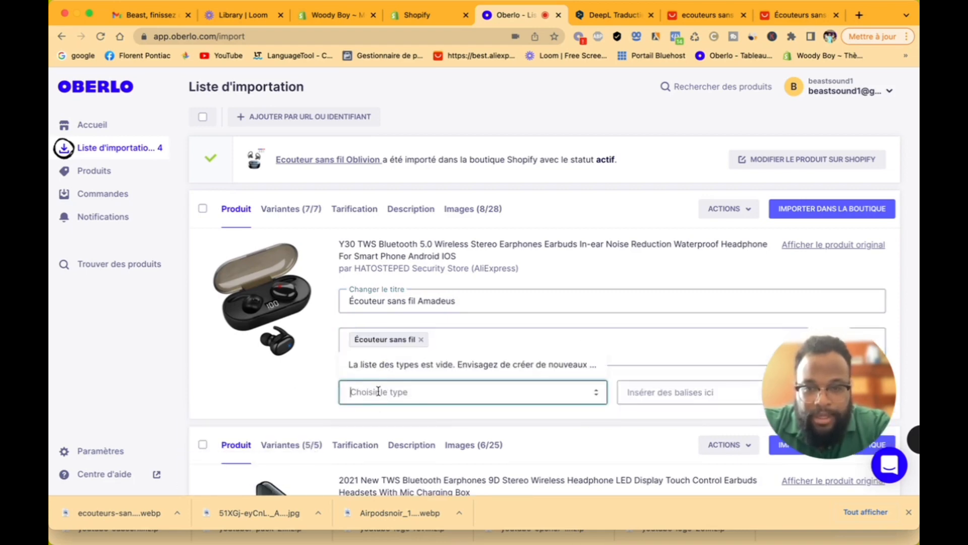
type("ecouteur")
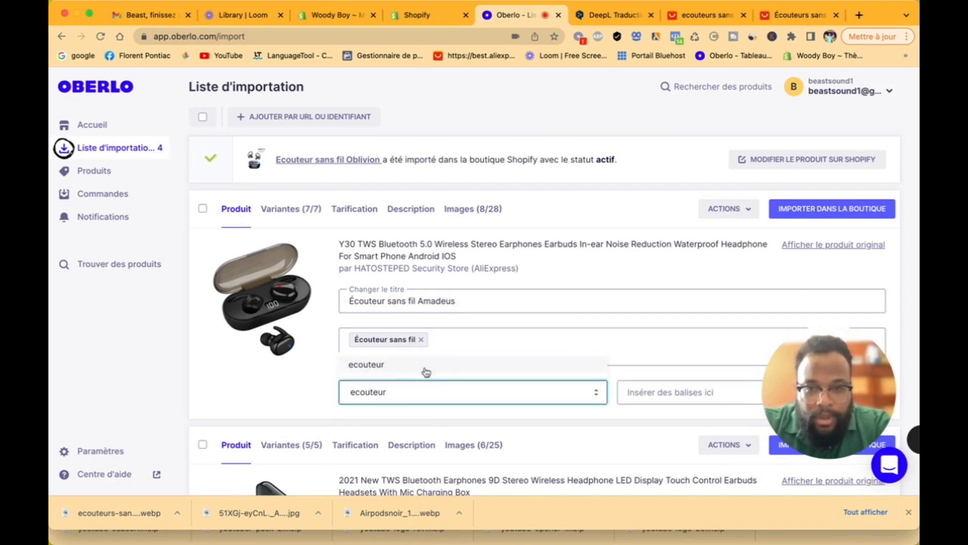
left_click(399, 367)
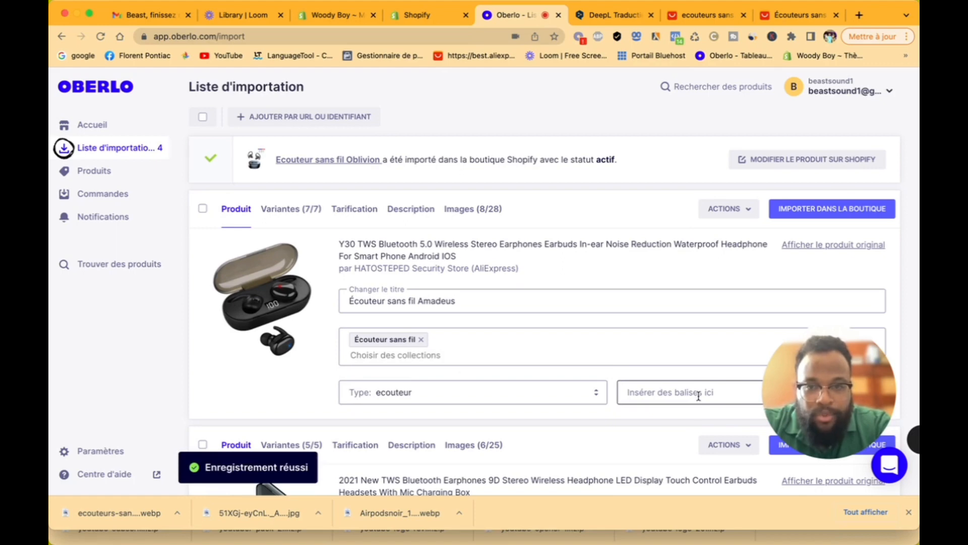
Step: Rename the colour variants to Blanc, Noir and Jaune
left_click(292, 210)
scroll(472, 359, "down", 6)
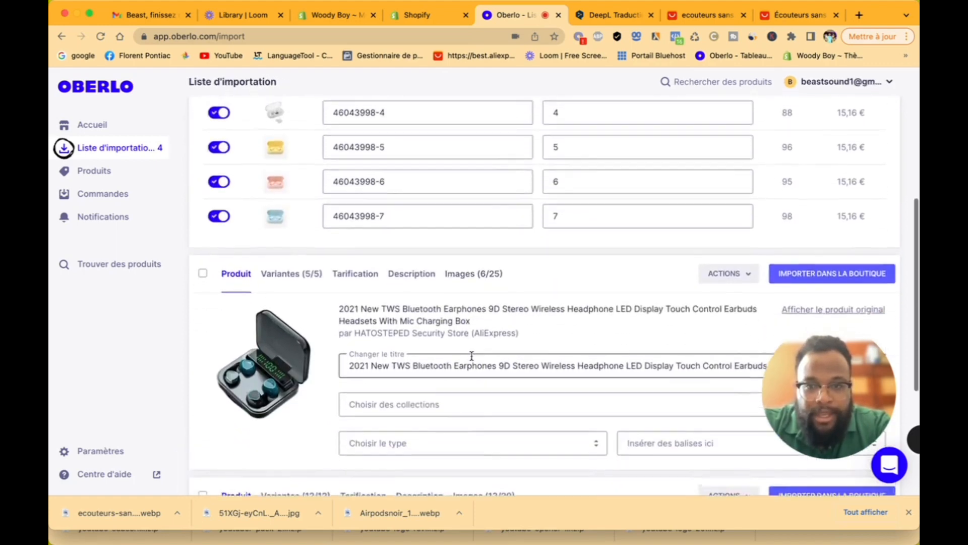
scroll(472, 360, "up", 3)
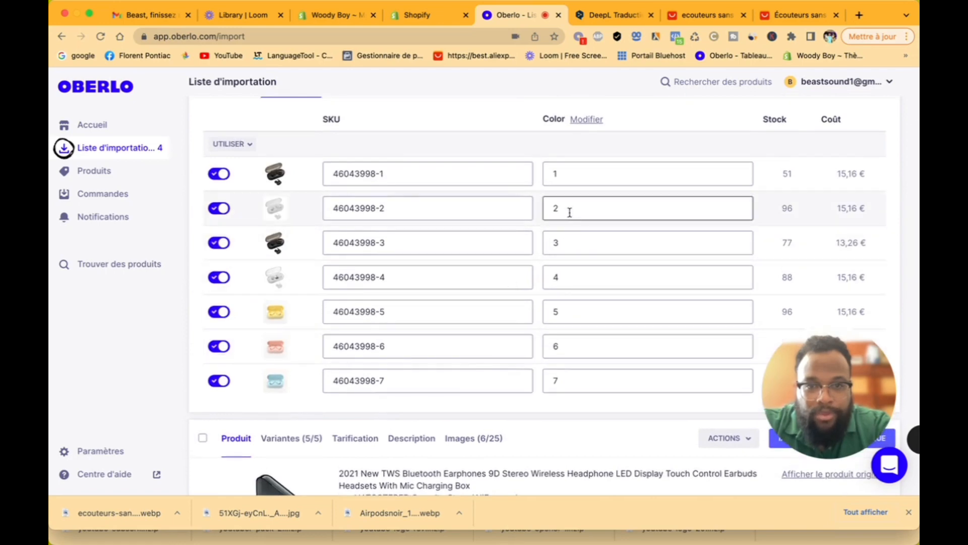
double_click(560, 209)
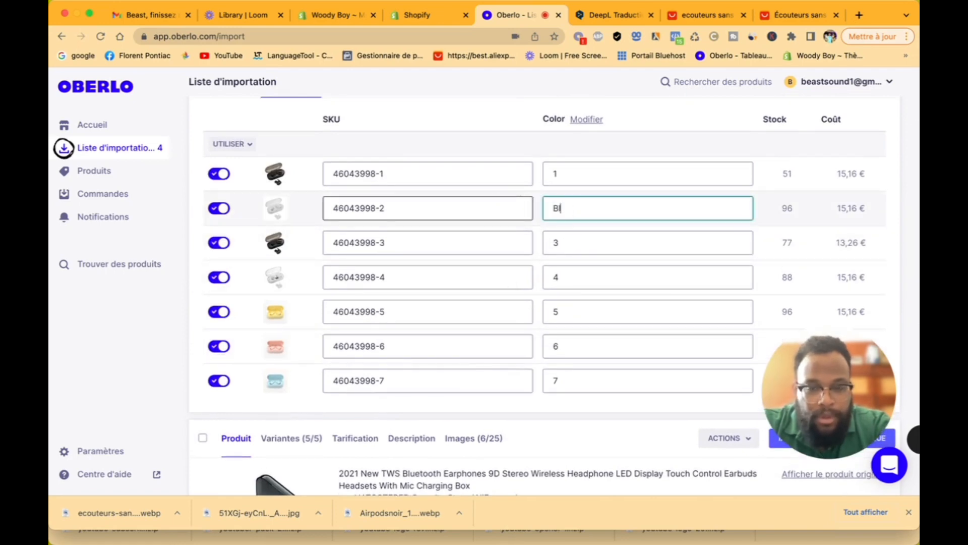
type("Blanc")
double_click(580, 240)
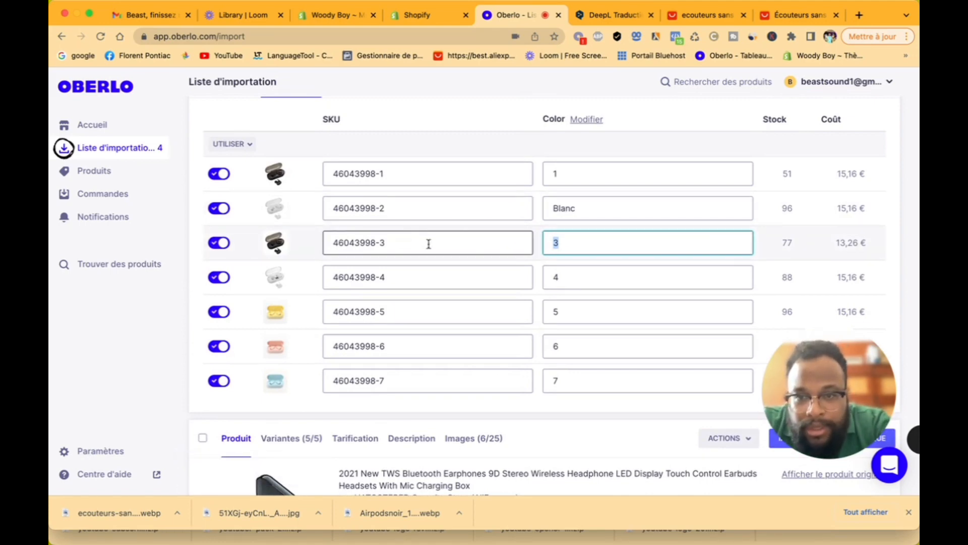
type("Noir")
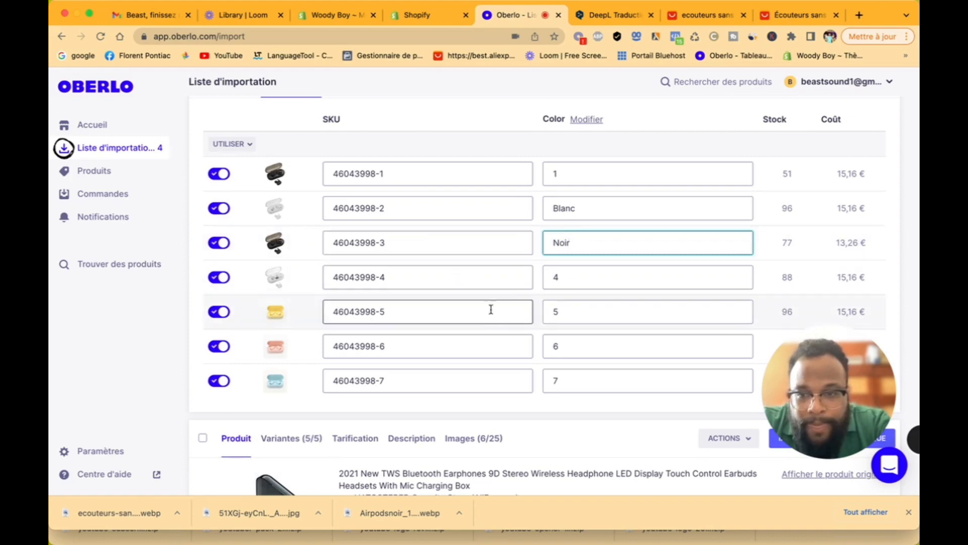
double_click(545, 311)
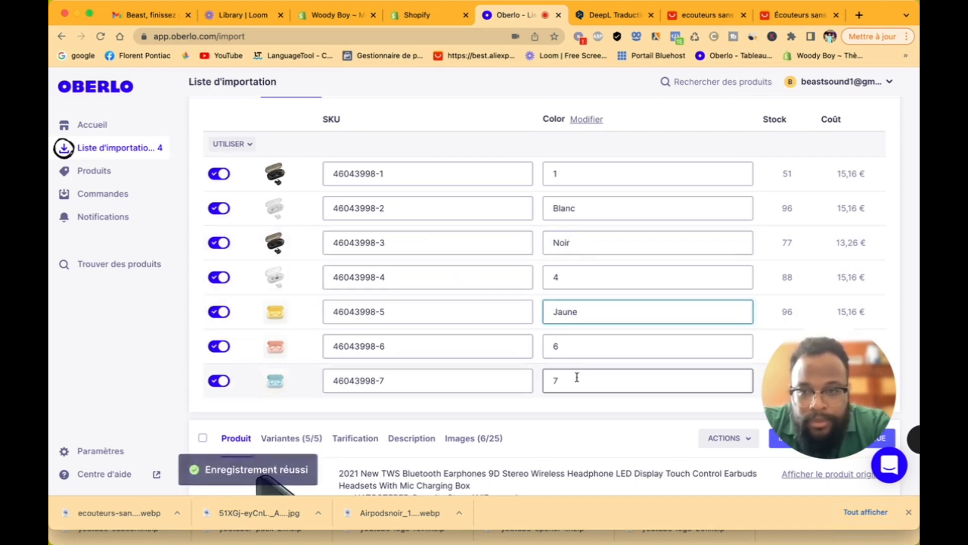
Step: Exclude the first, fourth, sixth and seventh variants from the import
left_click(219, 380)
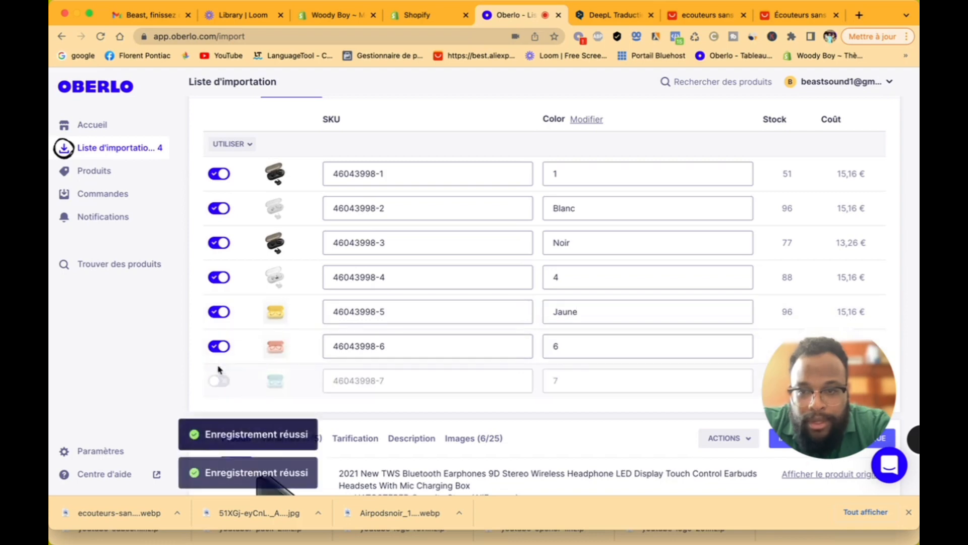
left_click(219, 346)
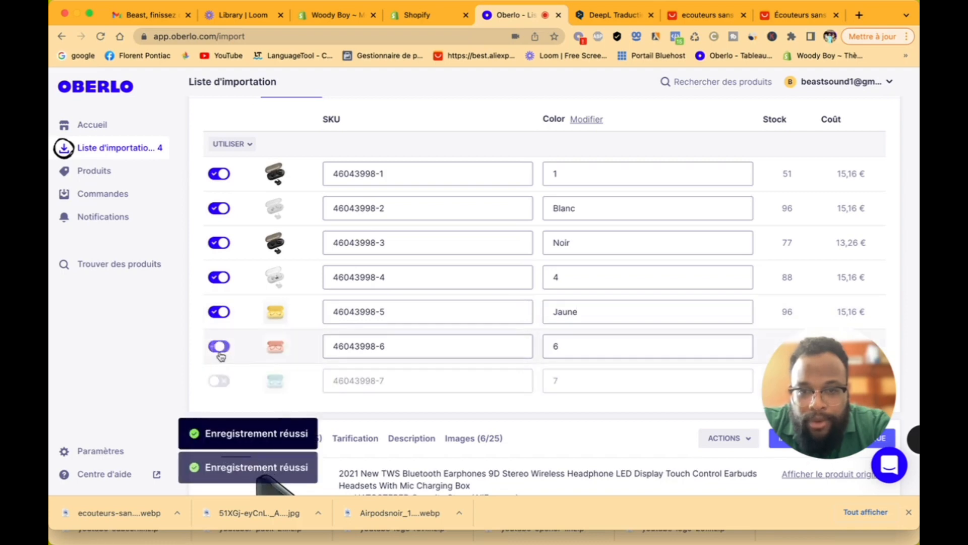
left_click(220, 277)
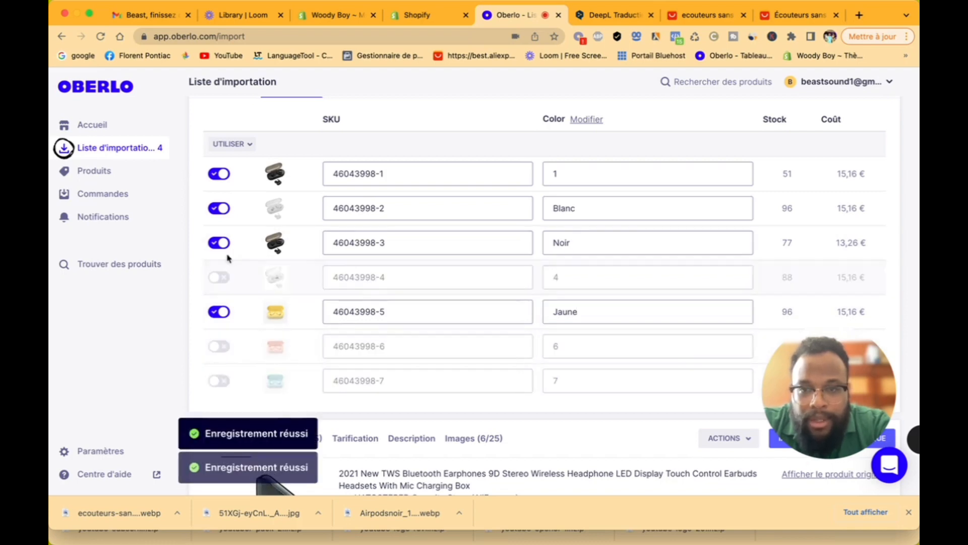
left_click(219, 174)
Step: Rename the Color option to Couleurs
scroll(702, 267, "up", 3)
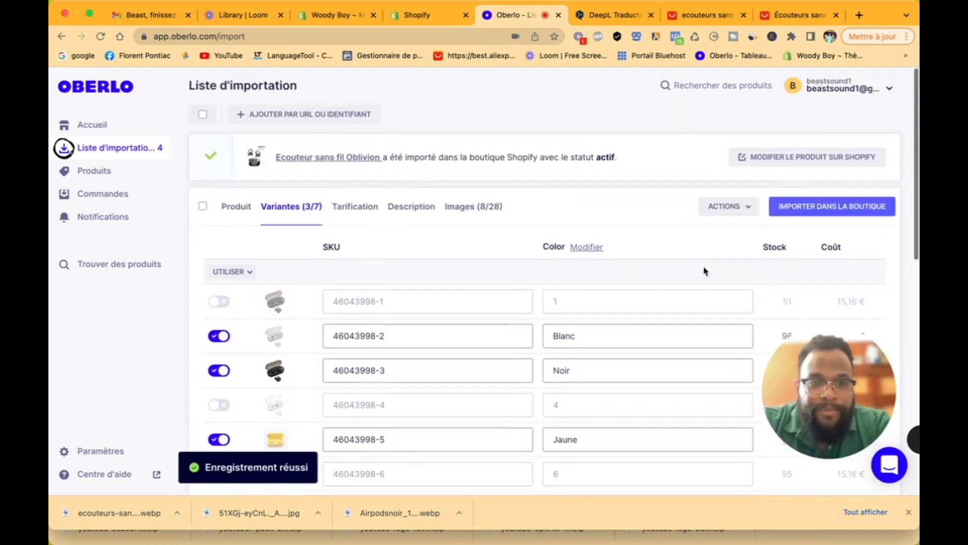
left_click(577, 250)
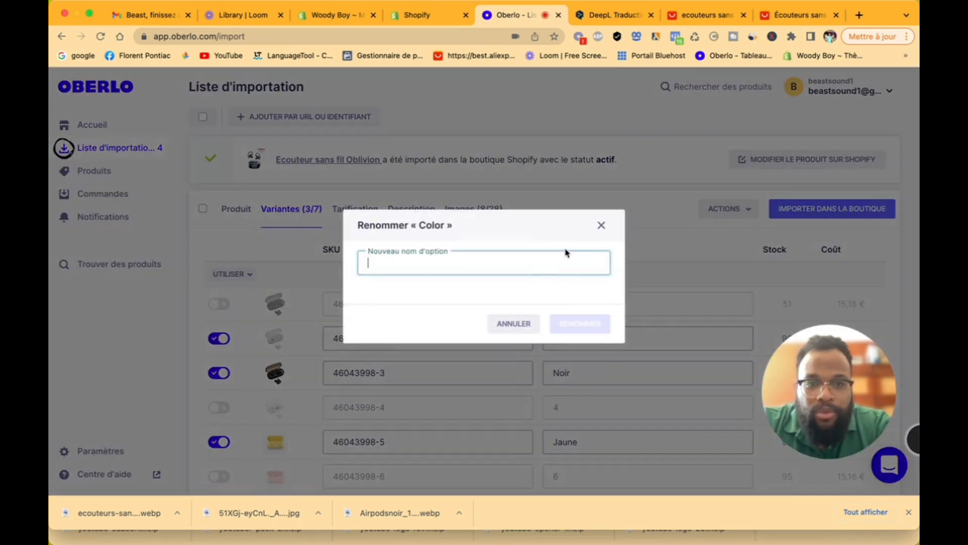
type("Couleurs")
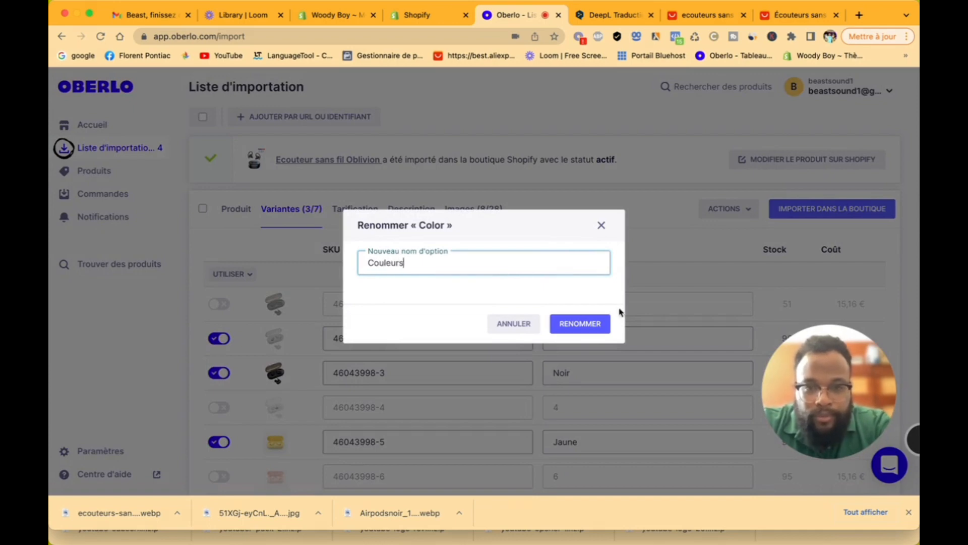
left_click(585, 323)
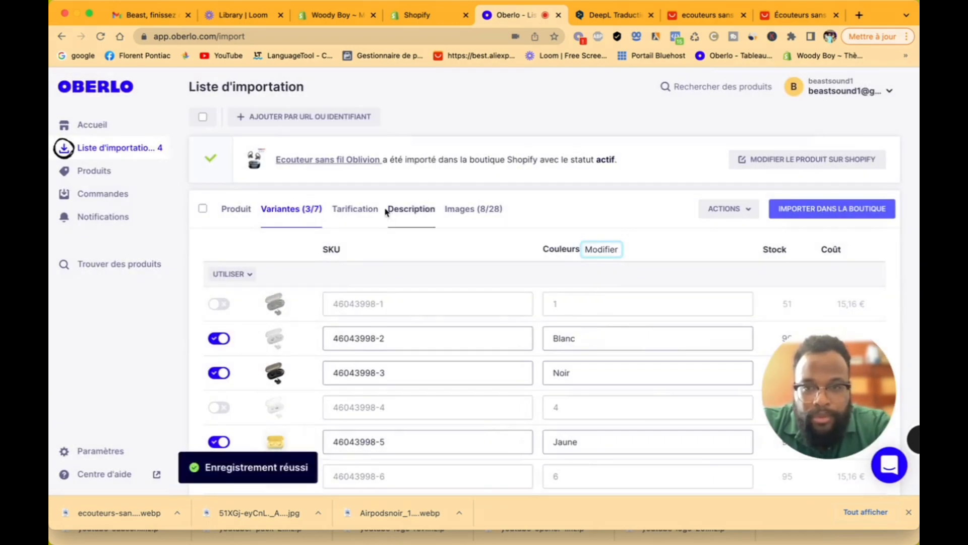
left_click(355, 209)
Step: Change all variant prices to 89 €
left_click(551, 322)
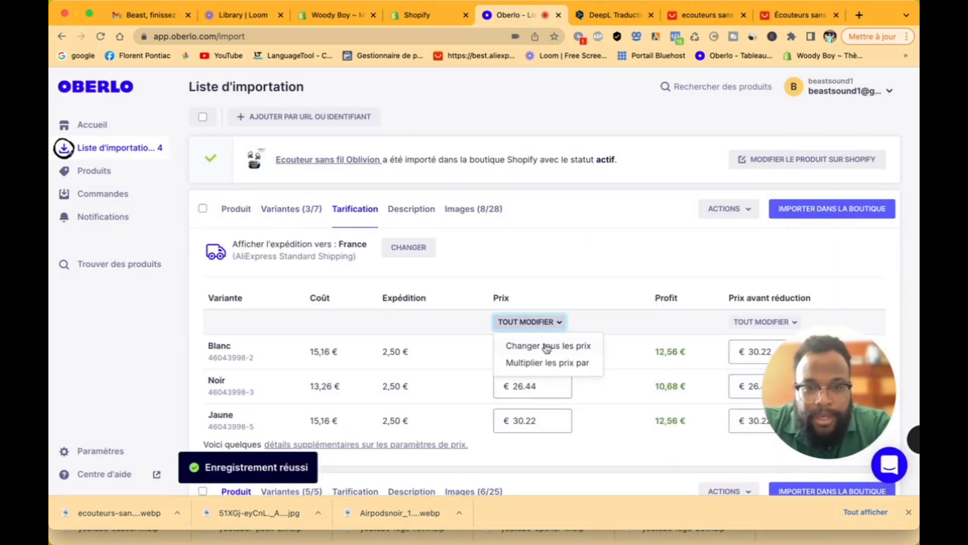
left_click(547, 347)
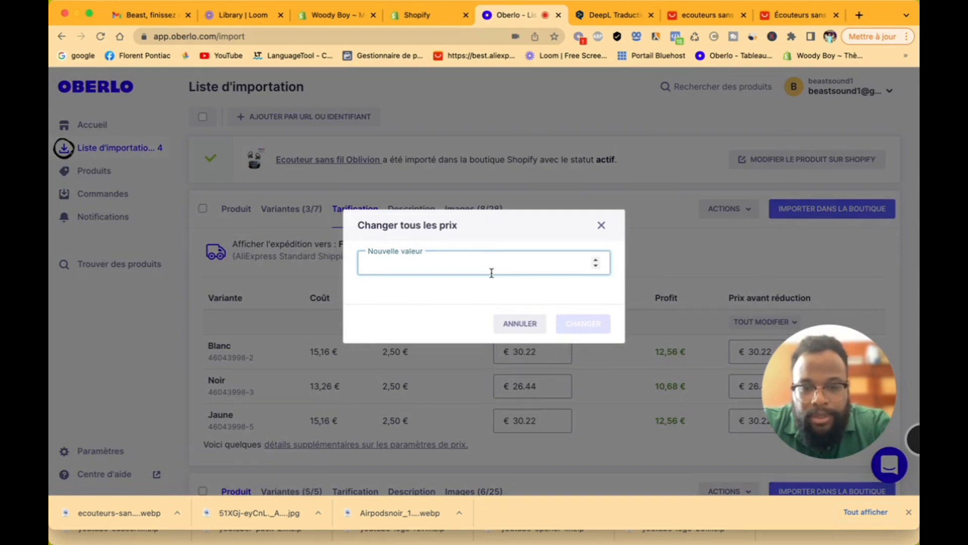
type("89")
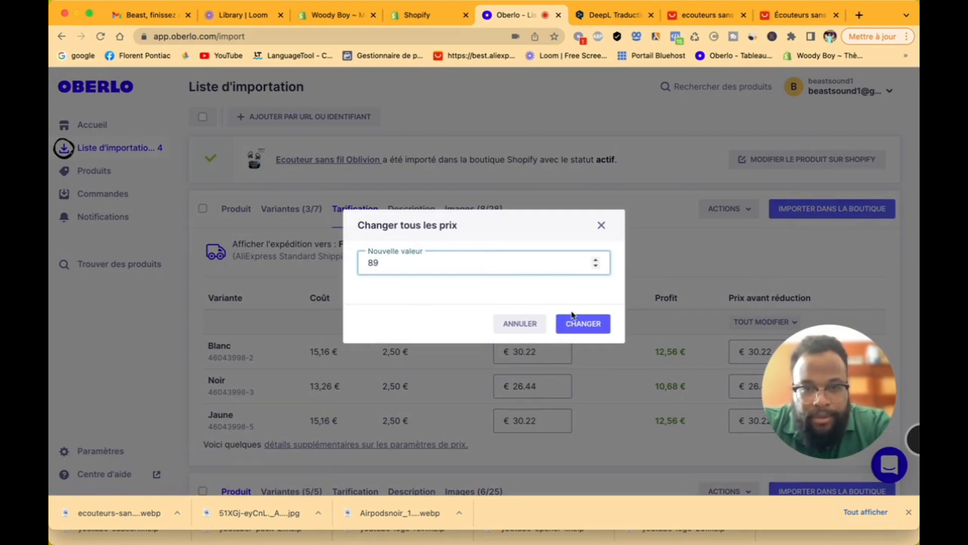
left_click(575, 320)
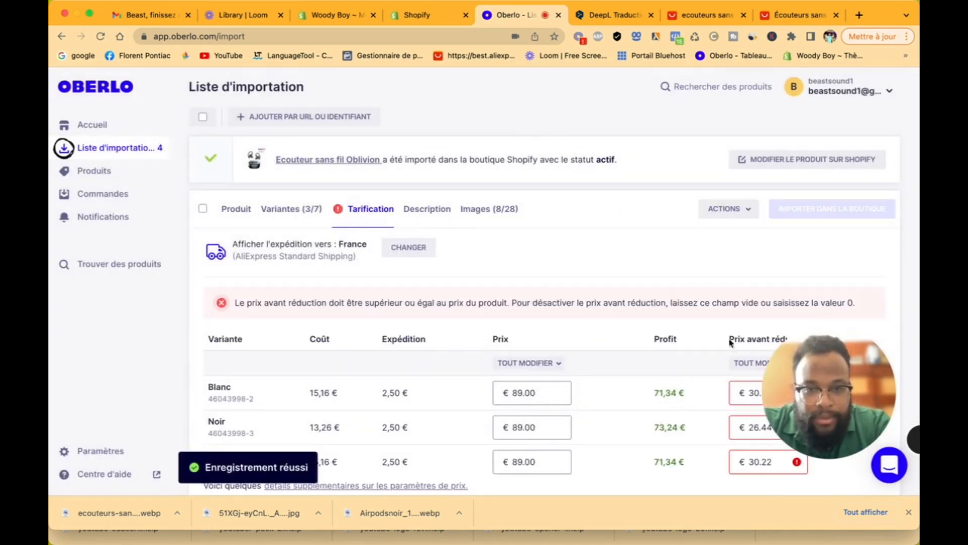
Step: Set every variant's price before discount to 149
left_click_drag(821, 402, 820, 244)
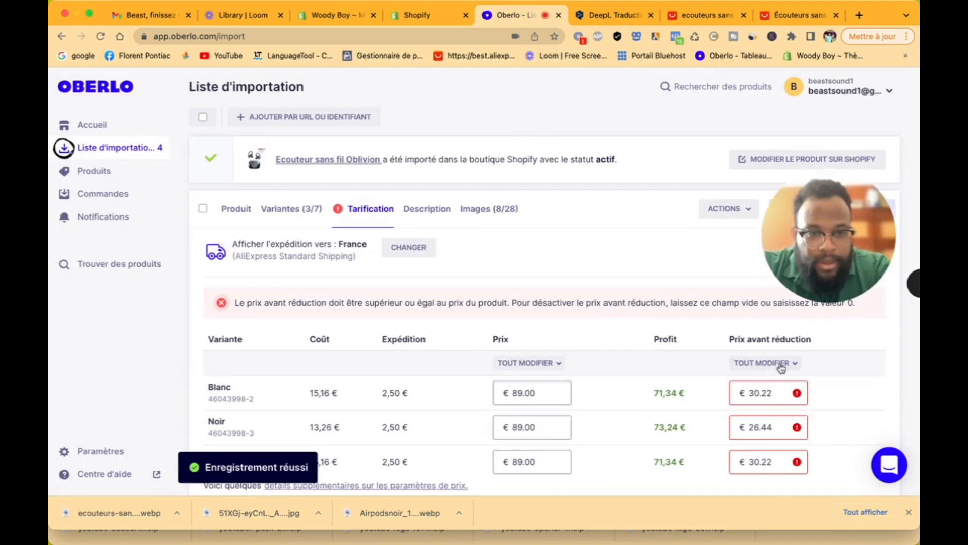
left_click(738, 364)
left_click(713, 386)
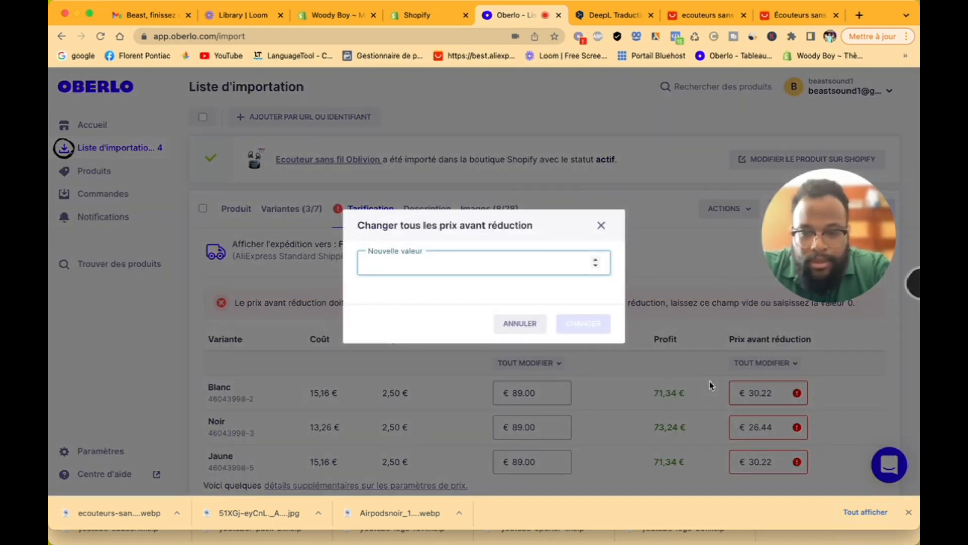
type("149")
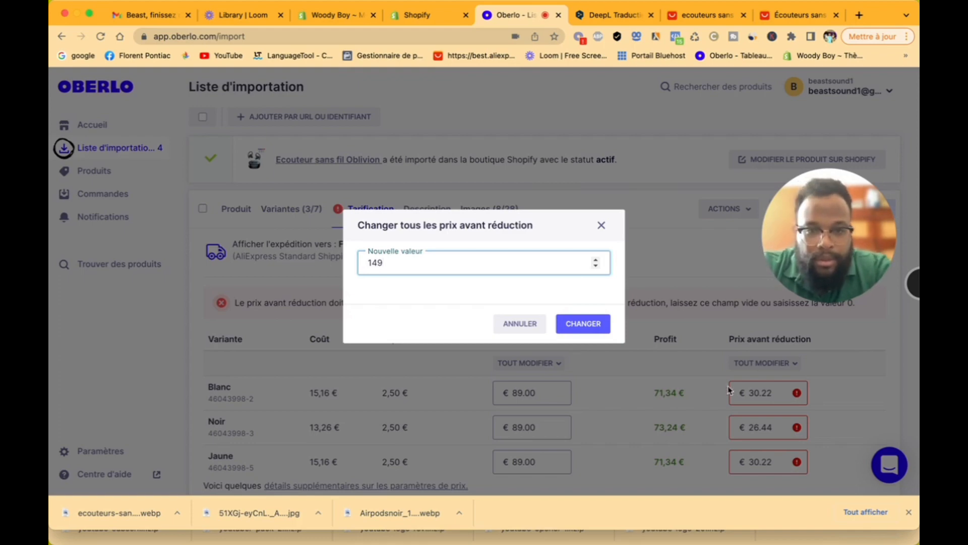
left_click(575, 336)
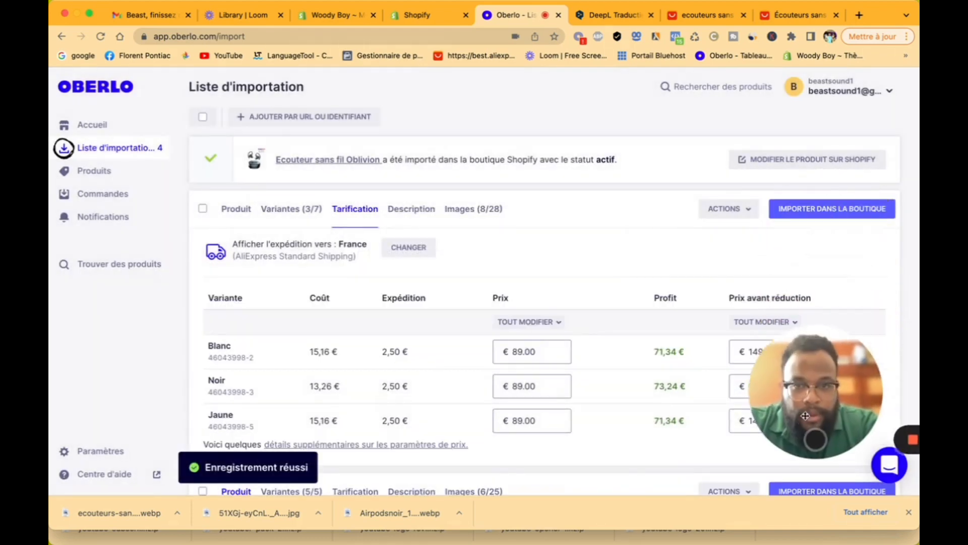
Step: Select and copy the whole HATOSTEPED spec-list description
left_click(405, 216)
scroll(348, 381, "down", 10)
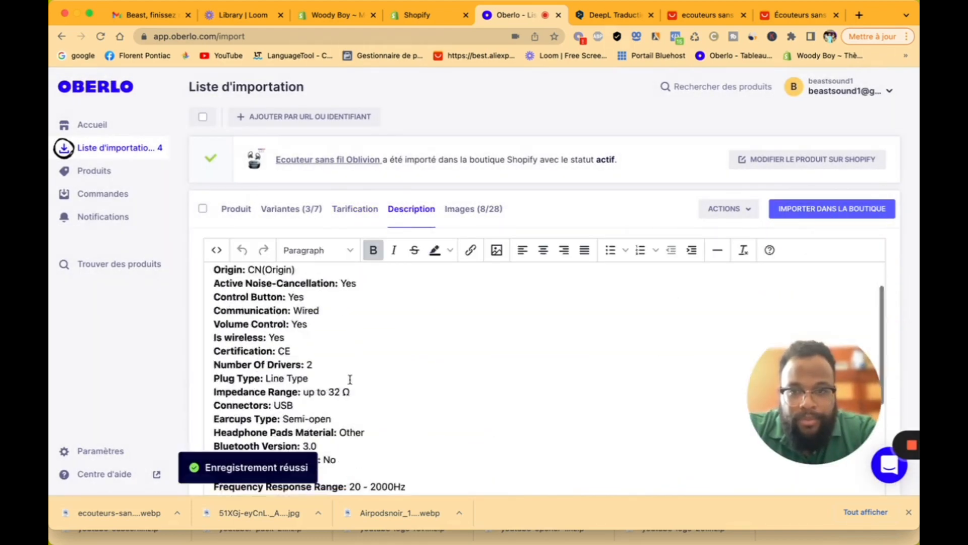
scroll(351, 382, "up", 4)
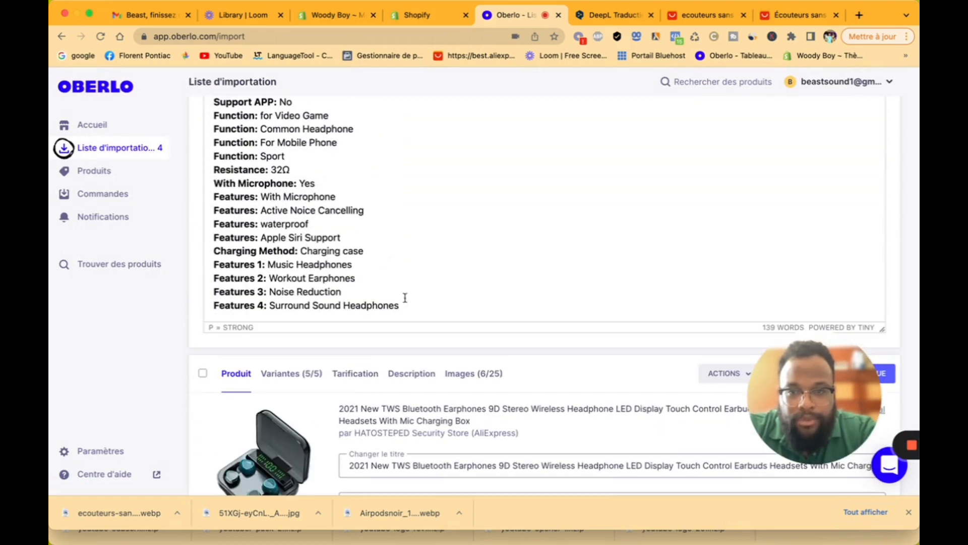
key("super+a")
key("super+c")
scroll(256, 361, "up", 10)
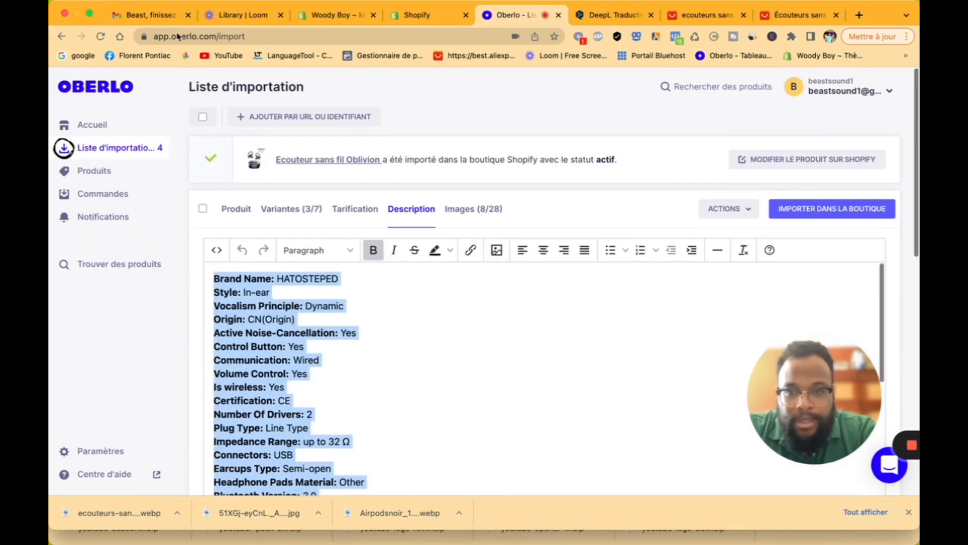
right_click(256, 361)
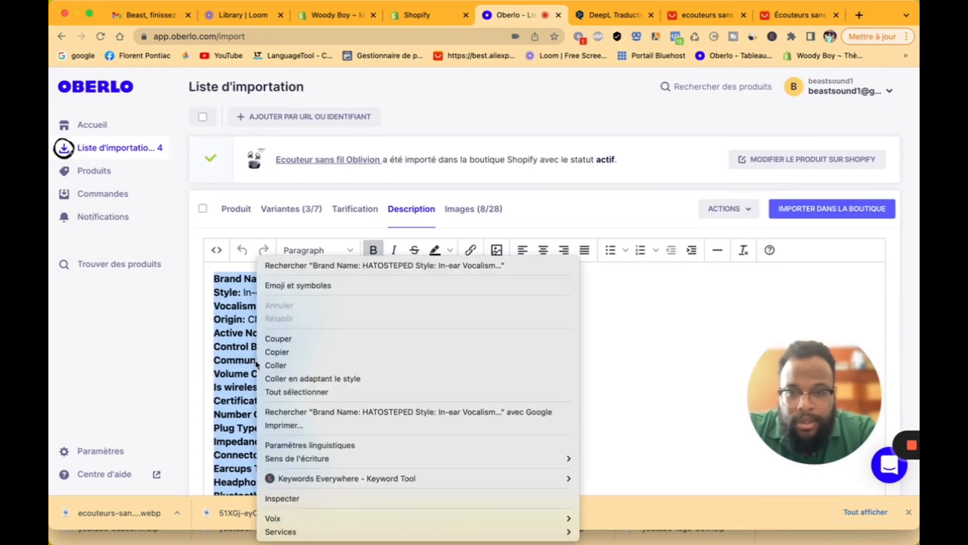
left_click(292, 353)
Step: Clear DeepL's source box and paste the copied English description for translation
left_click(615, 14)
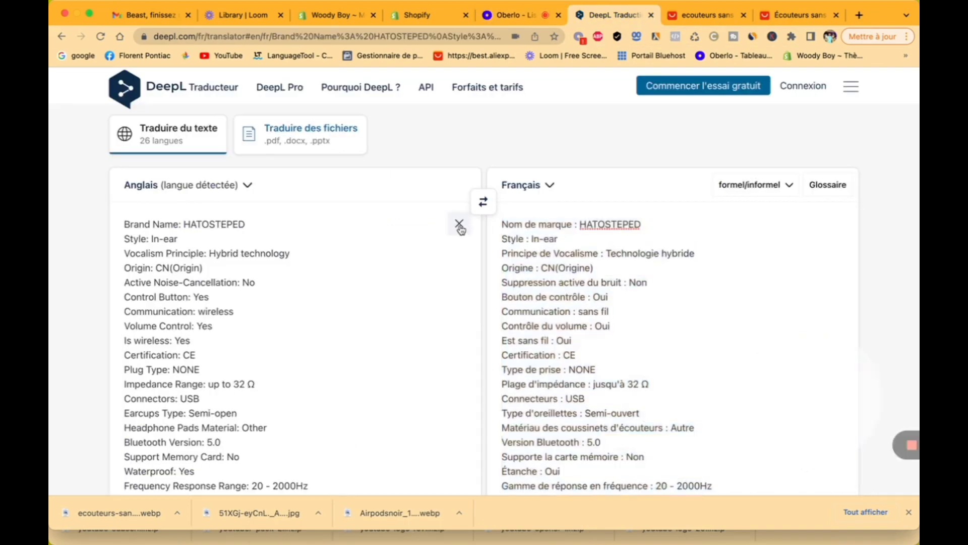
left_click(460, 227)
right_click(322, 226)
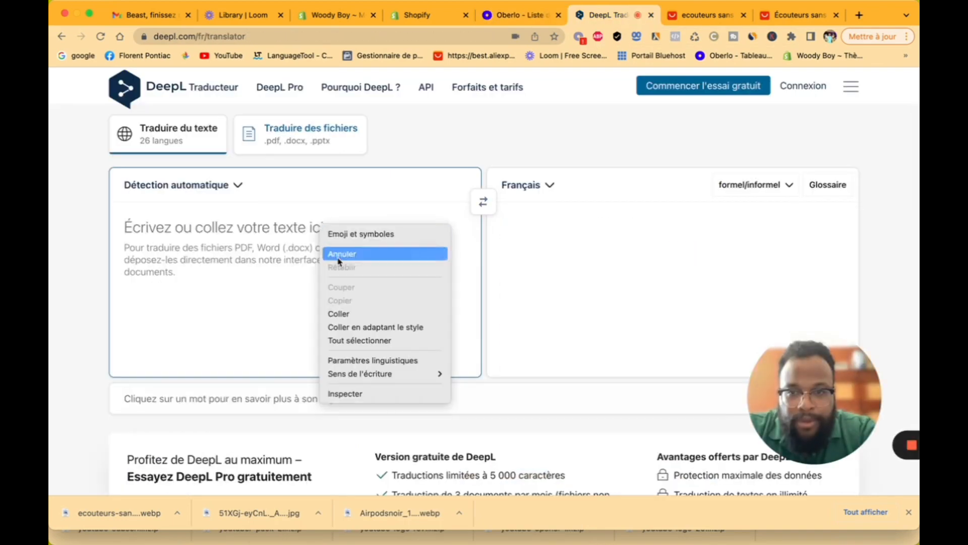
left_click(339, 314)
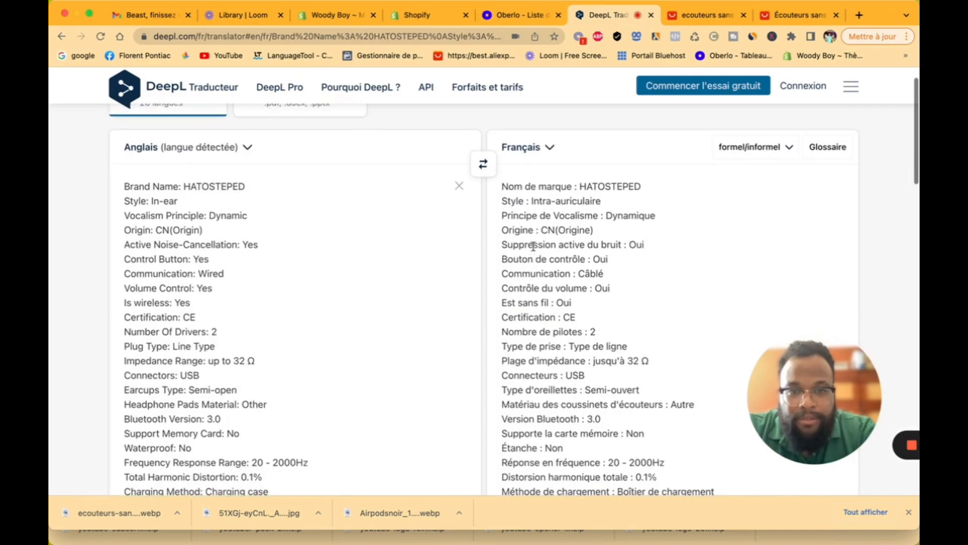
Step: Copy the full French translation and go back to Oberlo's description editor
left_click_drag(501, 185, 504, 489)
scroll(522, 338, "down", 15)
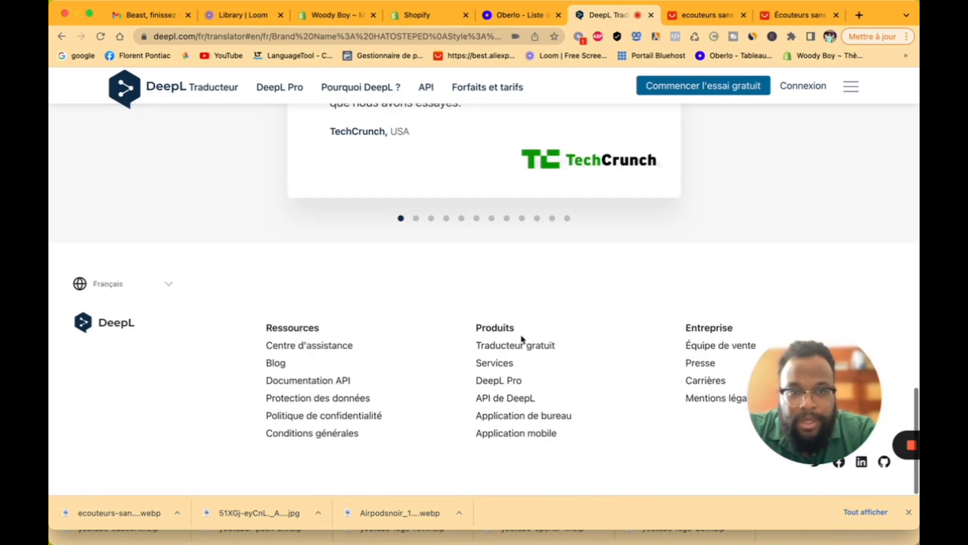
left_click_drag(522, 338, 626, 432)
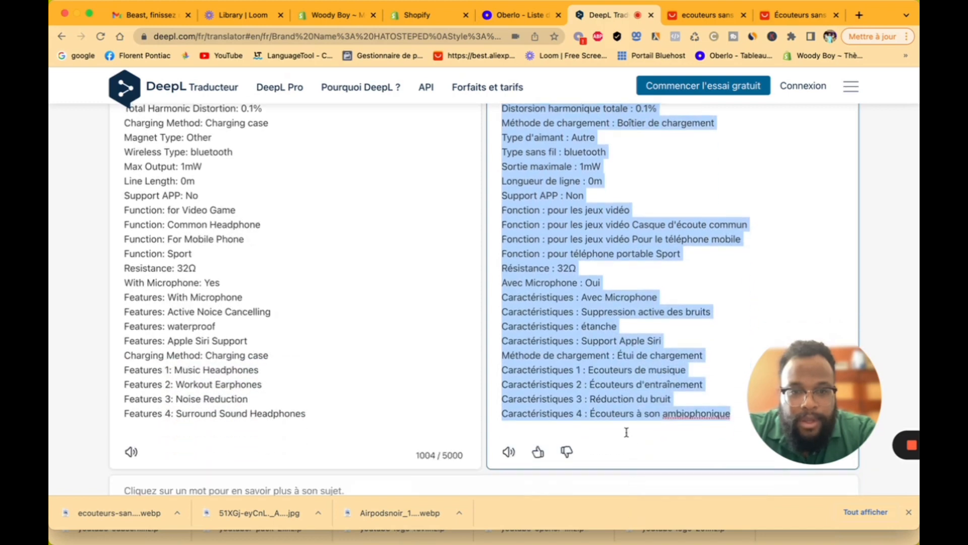
right_click(611, 400)
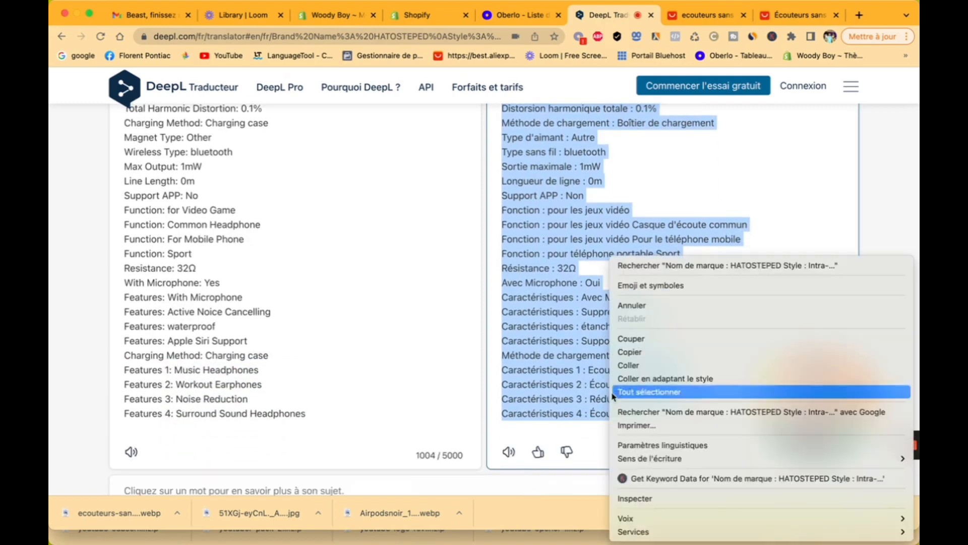
left_click(637, 352)
left_click(521, 16)
right_click(263, 346)
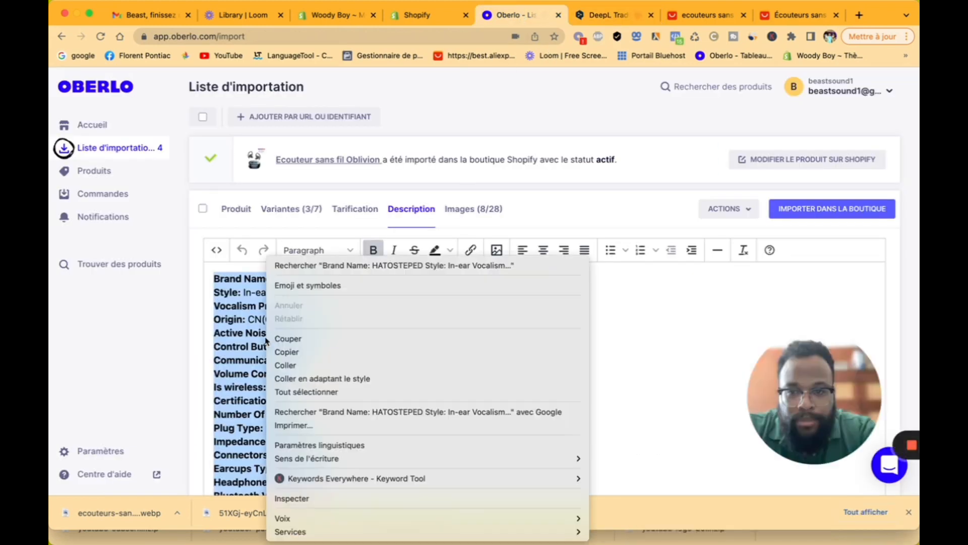
Step: Paste the French spec list and delete the DeepL credit, Nom de marque and Origine lines
left_click(293, 366)
scroll(337, 363, "up", 1)
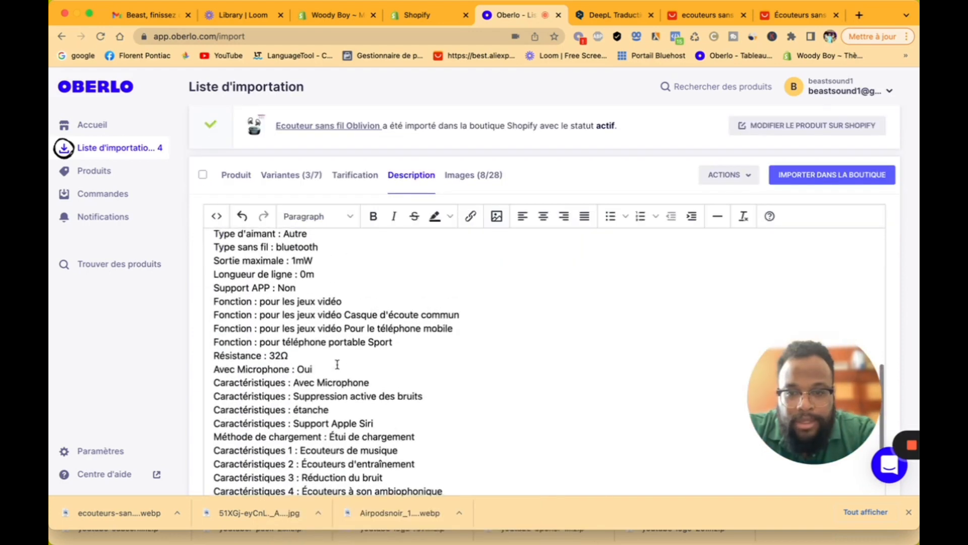
scroll(337, 363, "down", 3)
left_click_drag(480, 478, 211, 478)
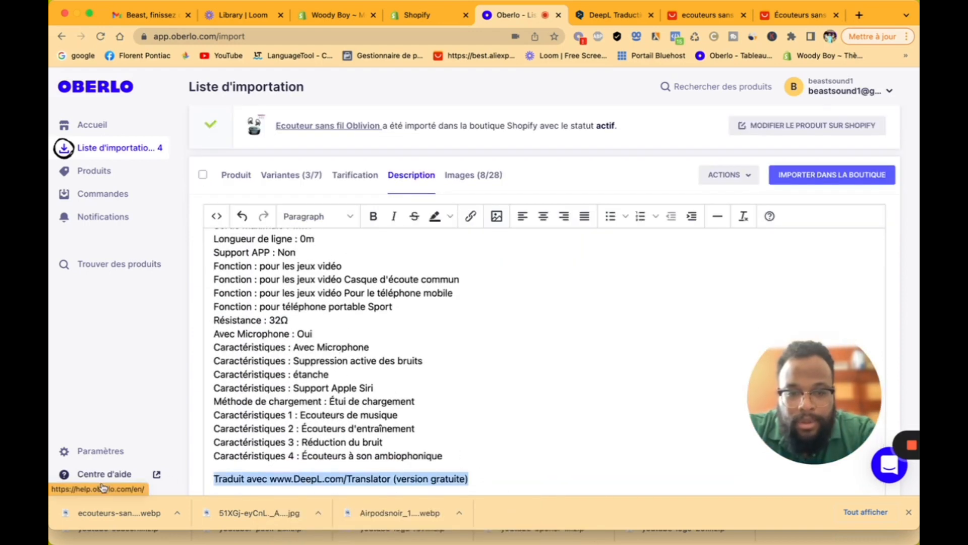
key("BackSpace")
scroll(303, 328, "up", 15)
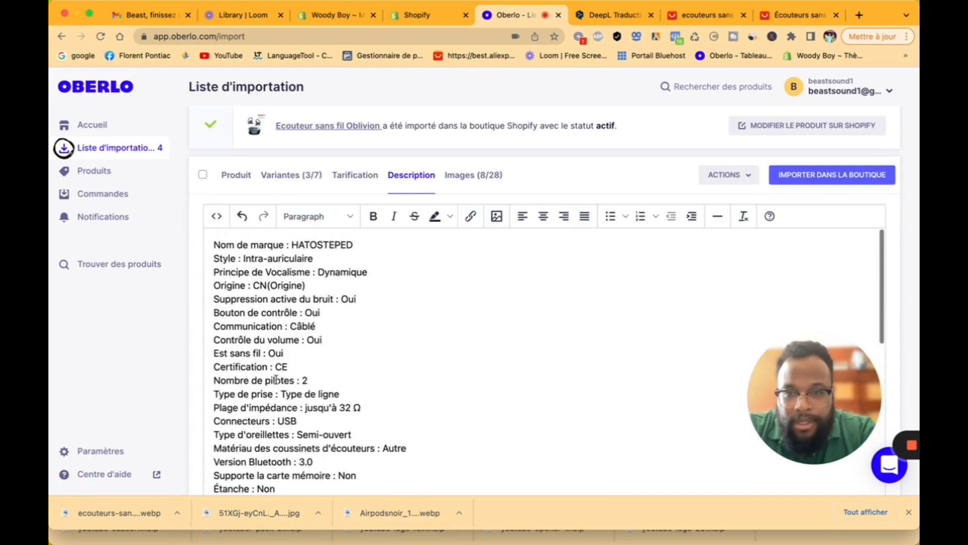
left_click_drag(372, 245, 158, 246)
key("BackSpace")
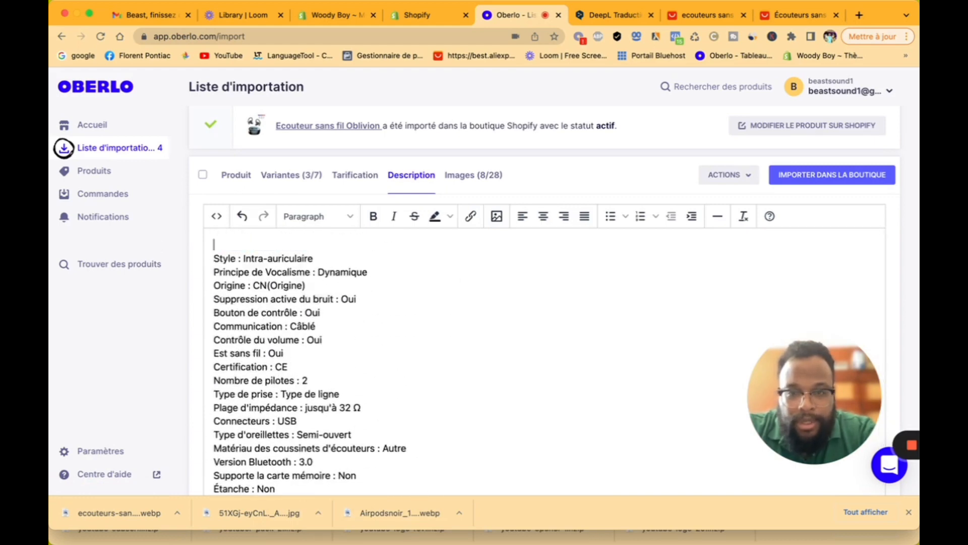
left_click_drag(308, 283, 198, 288)
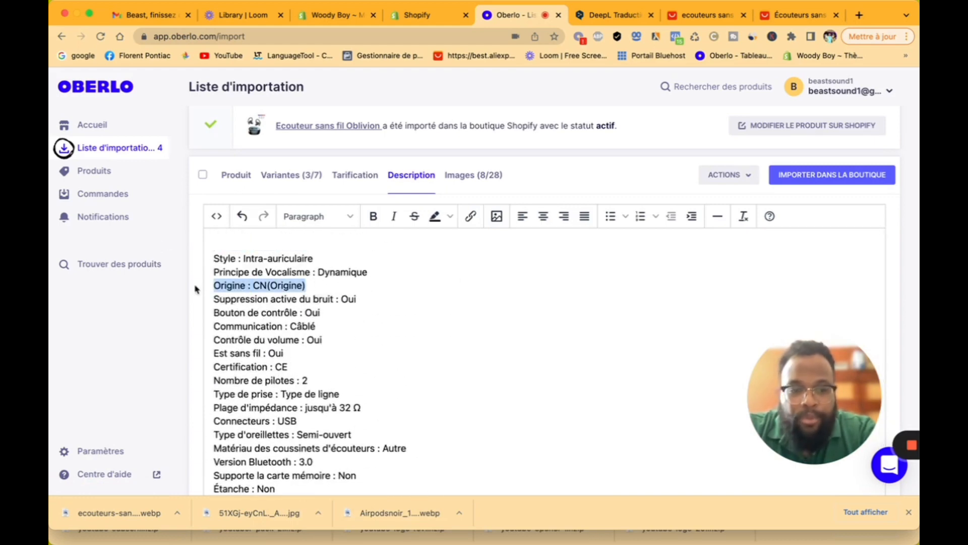
key("BackSpace")
key("BackSpace")
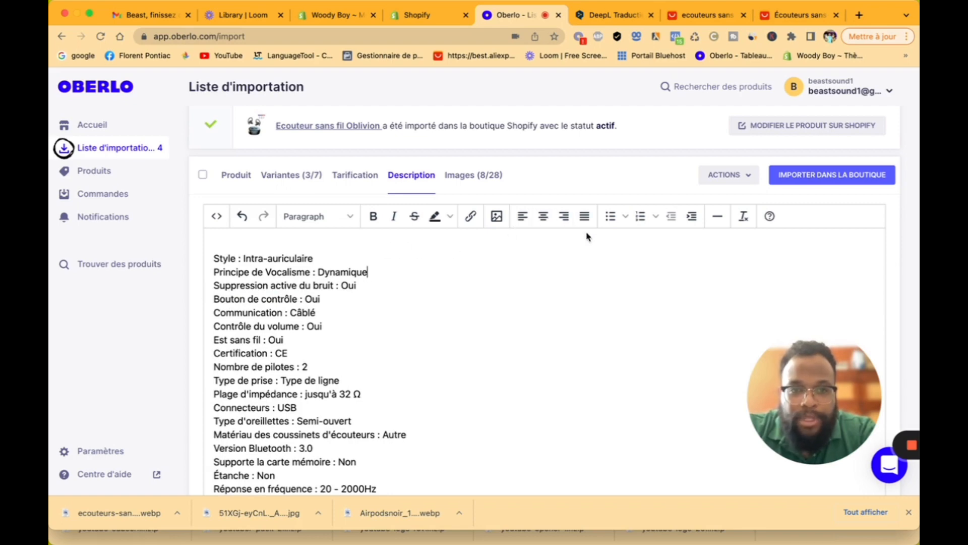
Step: Apply and then remove bullet formatting on the whole description
scroll(432, 335, "down", 8)
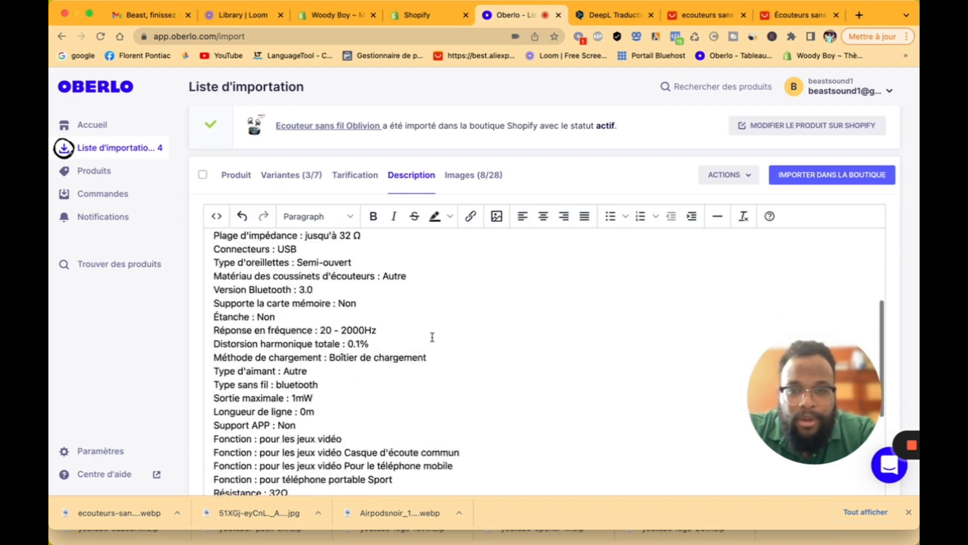
key("super+a")
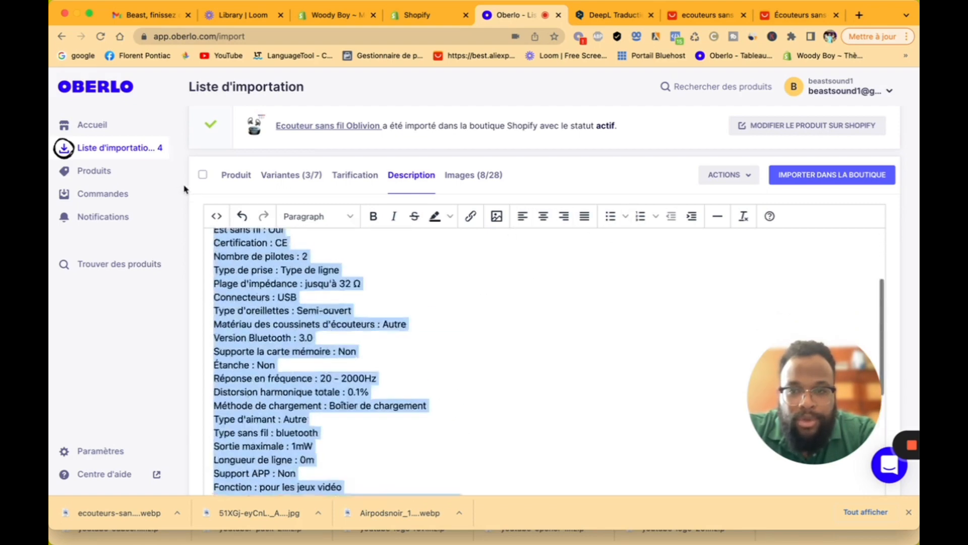
left_click(611, 217)
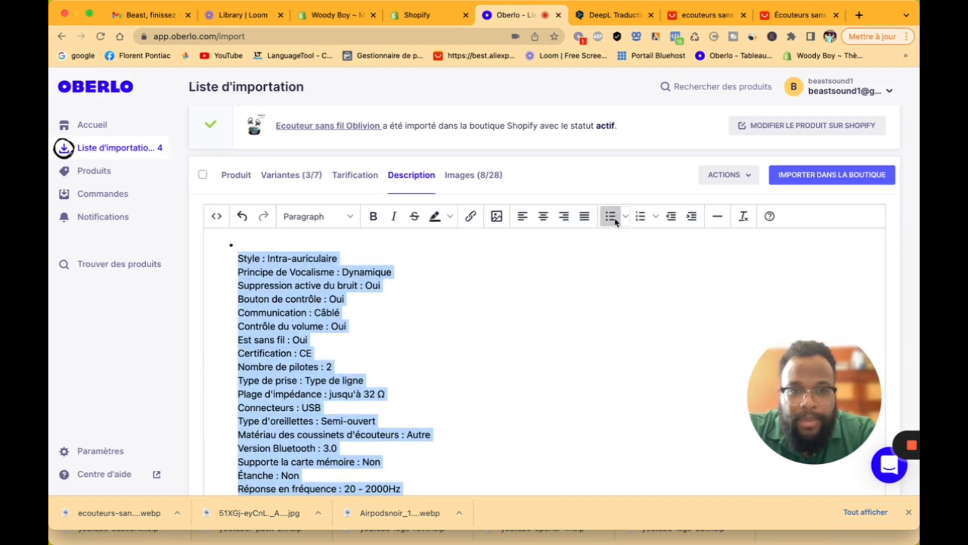
left_click(611, 216)
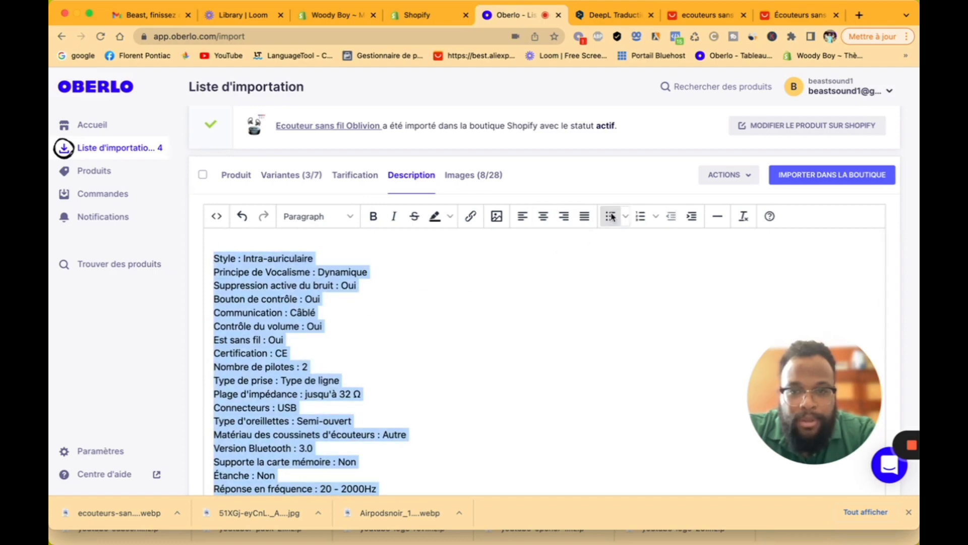
left_click(412, 306)
Step: Drop the blue, pink, yellow and white earbuds images from the product
left_click(467, 175)
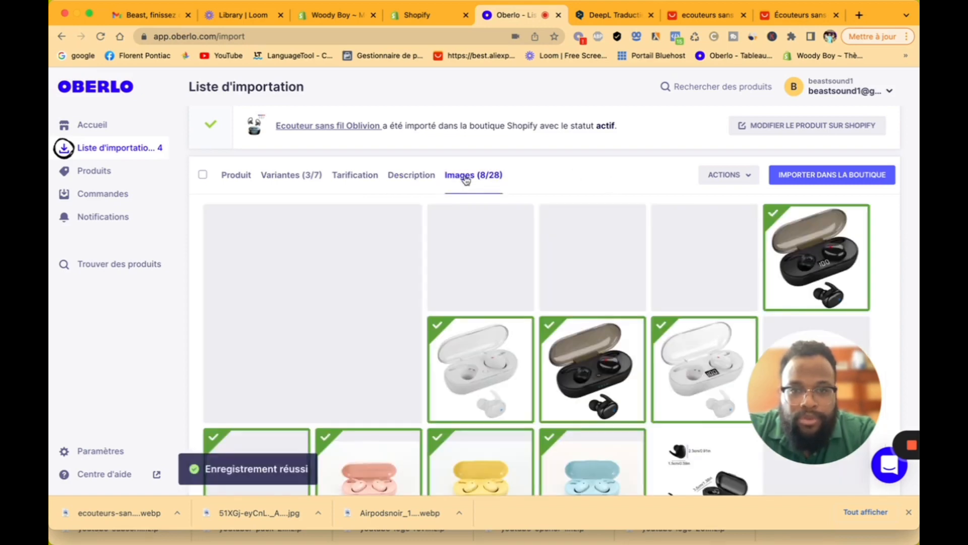
scroll(479, 390, "down", 1)
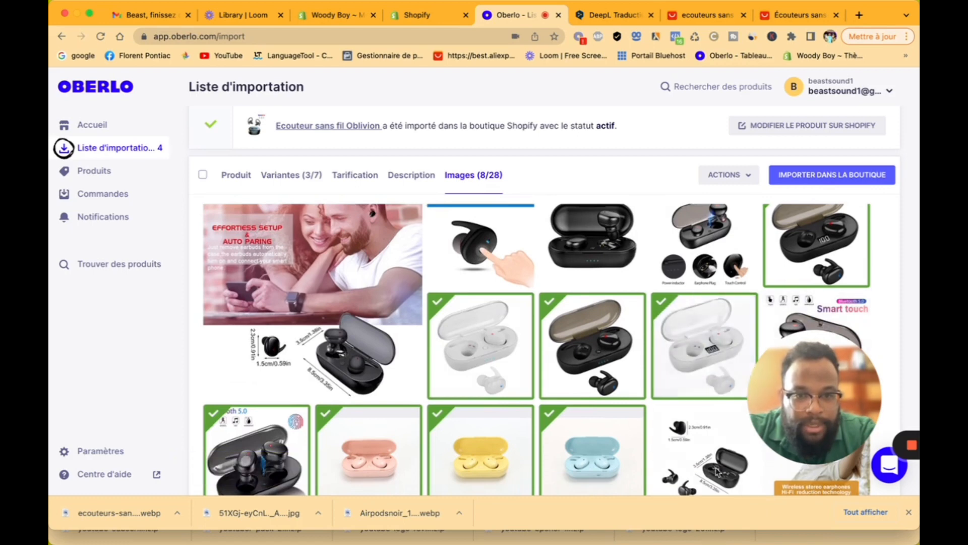
scroll(504, 342, "down", 5)
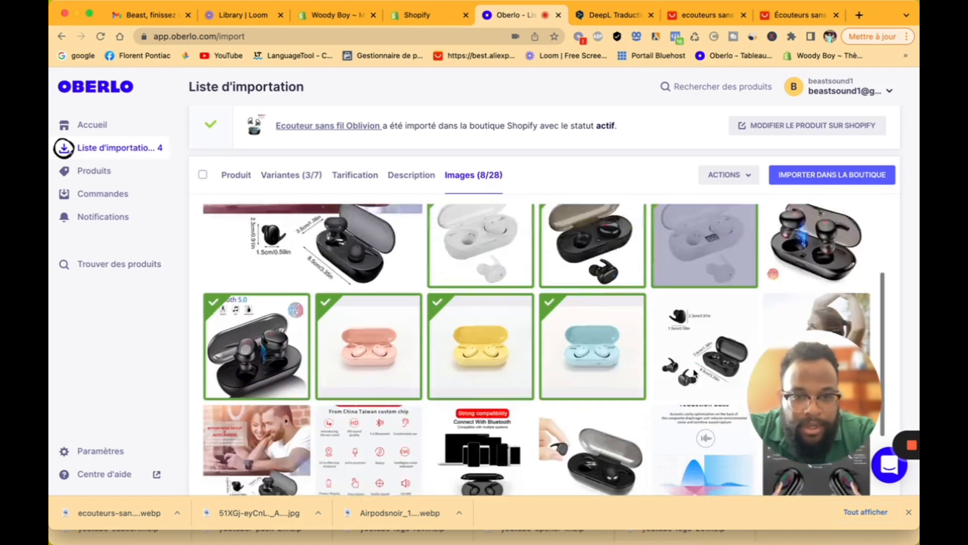
left_click(568, 284)
left_click(368, 273)
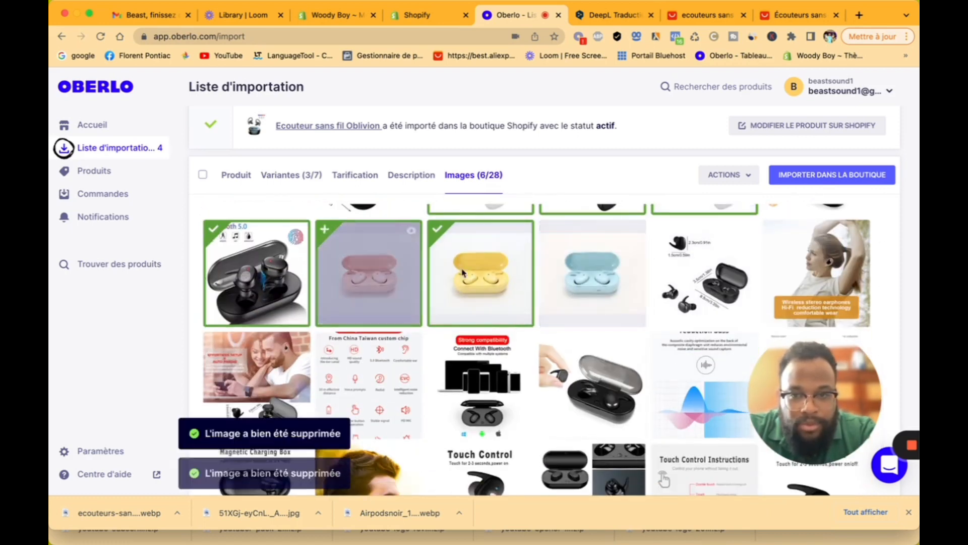
left_click(481, 272)
scroll(481, 273, "up", 4)
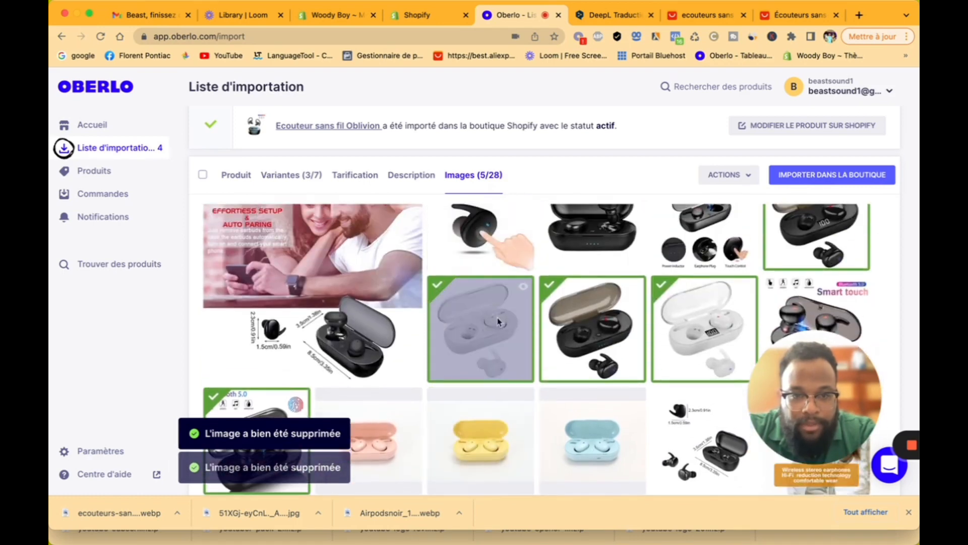
left_click(482, 331)
scroll(482, 331, "up", 1)
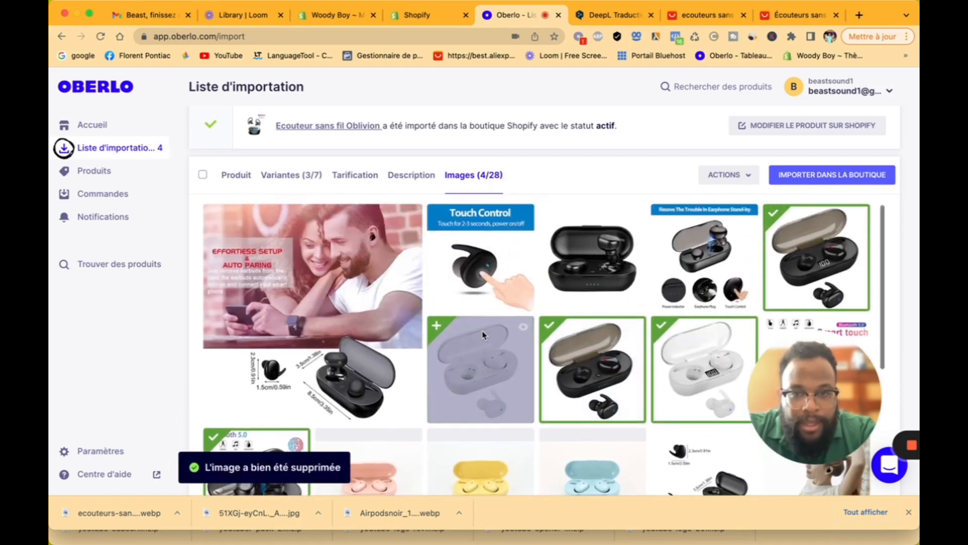
Step: Add the couple, Touch Control, woman, sound diagram, compatibility, chip and man images
left_click(312, 279)
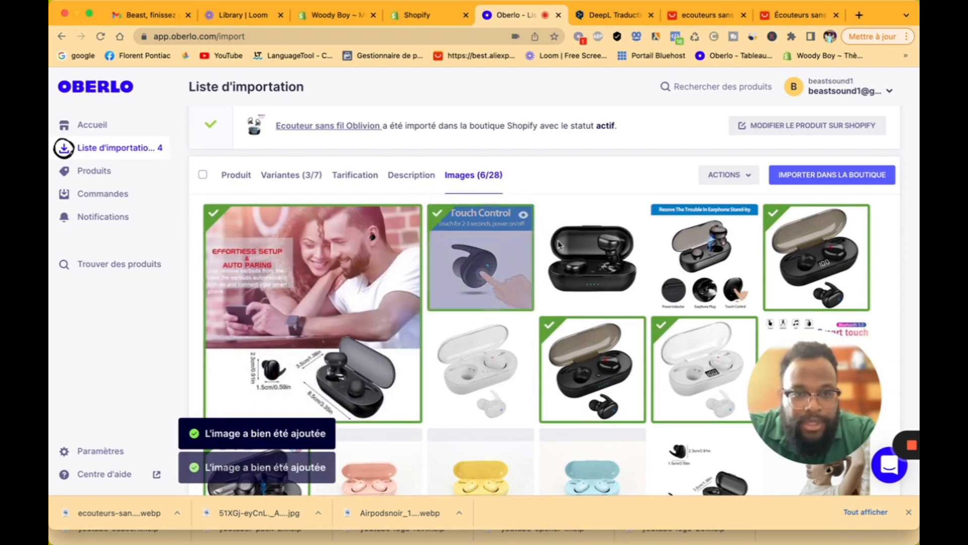
left_click(482, 263)
left_click(695, 248)
scroll(695, 249, "down", 2)
scroll(694, 248, "down", 3)
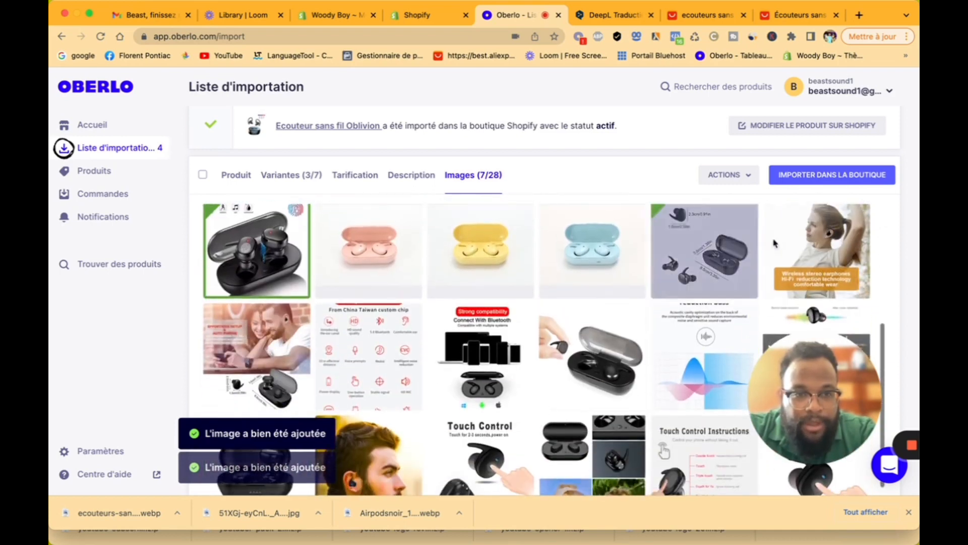
left_click(812, 250)
left_click(699, 245)
left_click(454, 352)
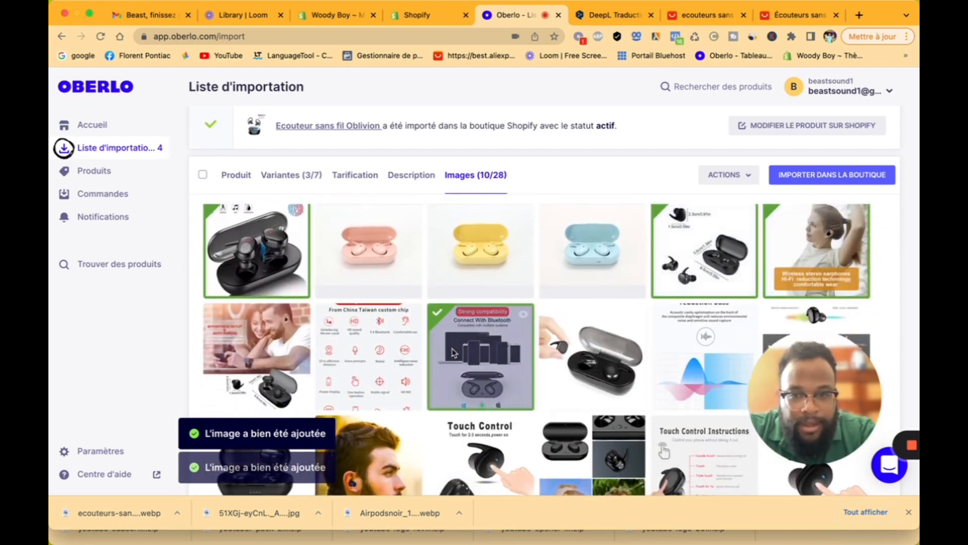
left_click(356, 346)
scroll(355, 343, "down", 2)
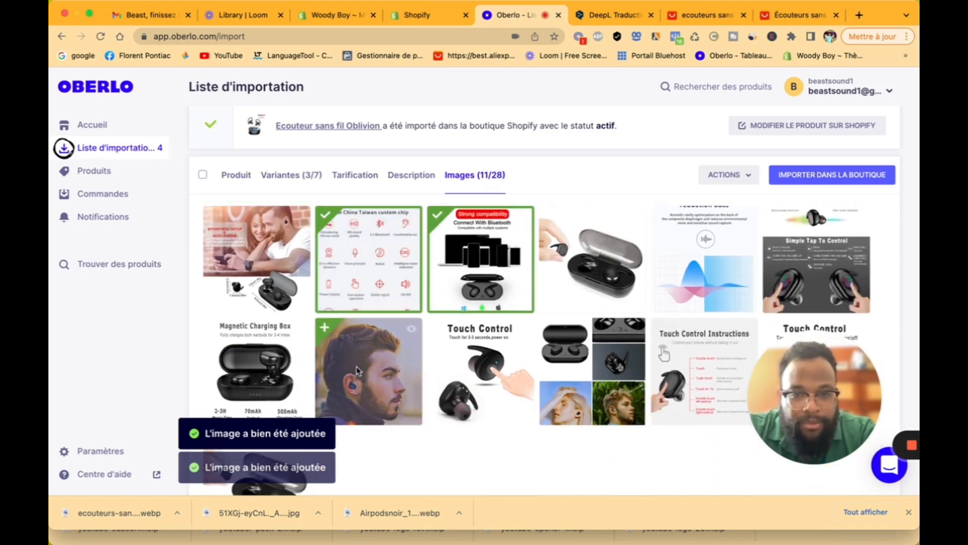
left_click(356, 366)
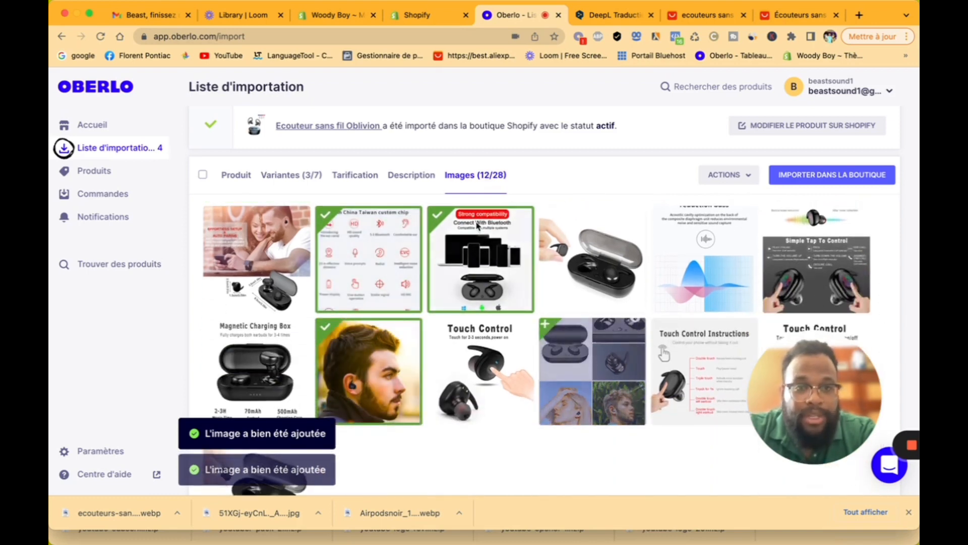
Step: Import the Amadeus earbuds into the store and view the refreshed Shopify product list
left_click(832, 170)
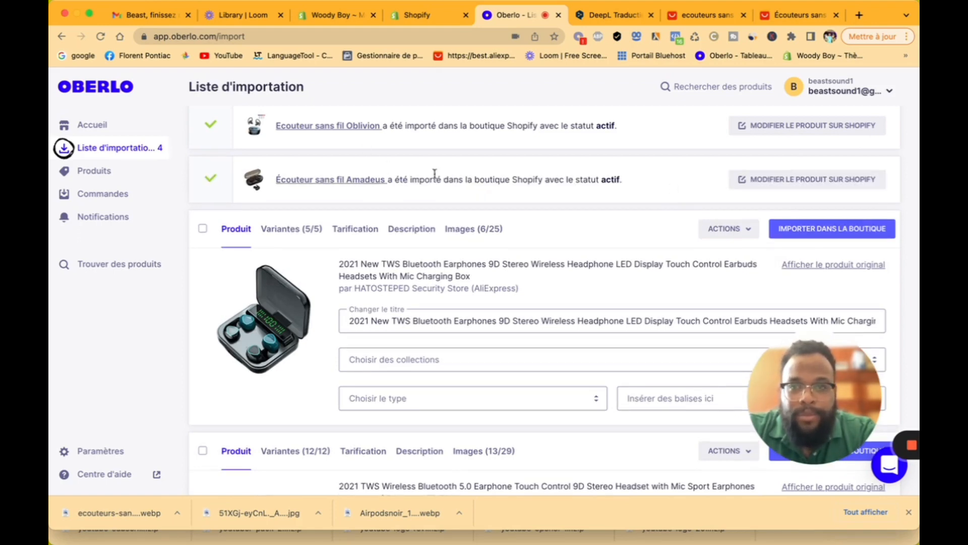
left_click(428, 21)
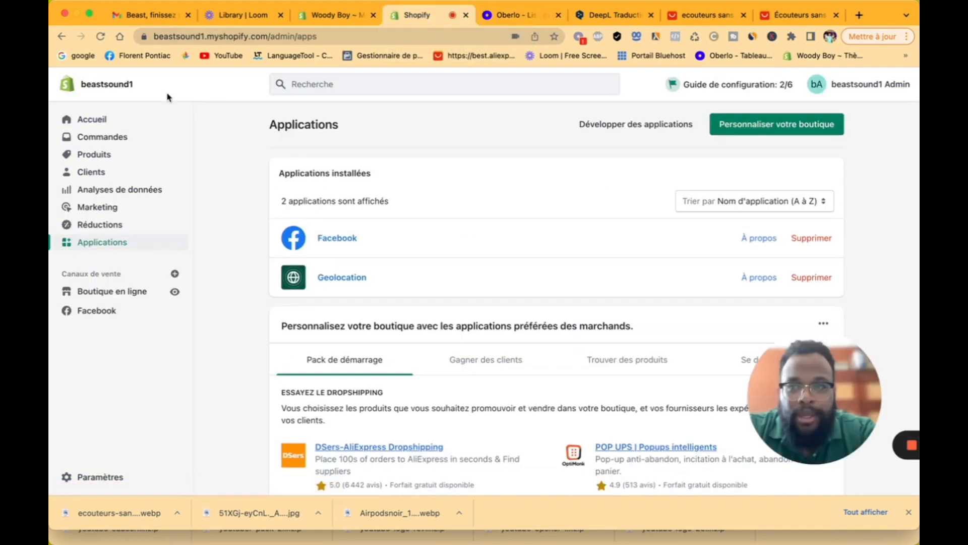
left_click(103, 38)
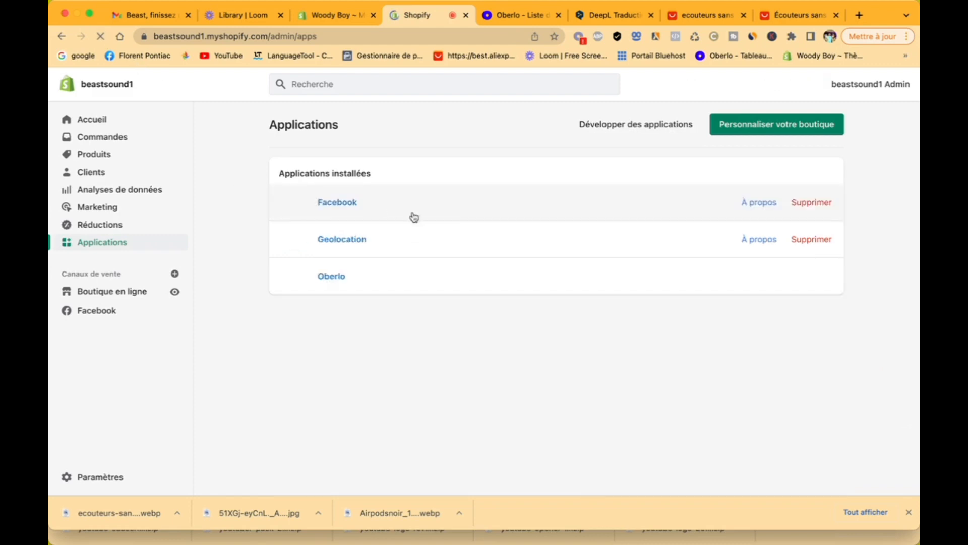
left_click(110, 157)
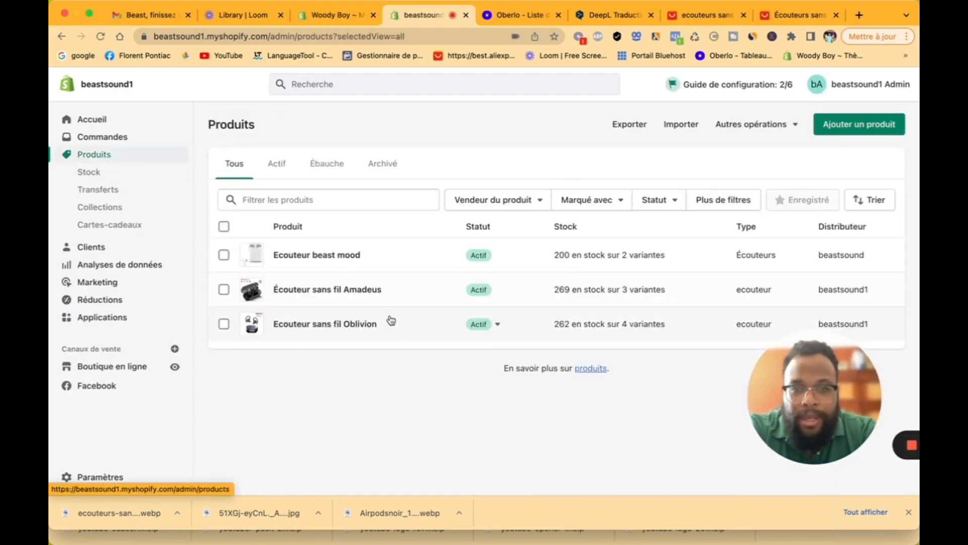
Step: Bulk-edit the three earbud products and fill every variant price with 79,00
left_click(224, 227)
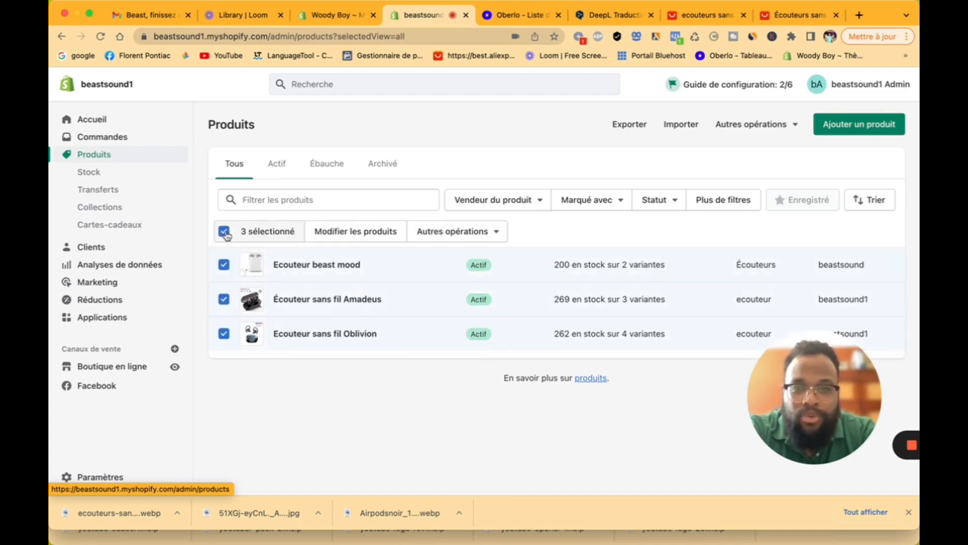
left_click(375, 237)
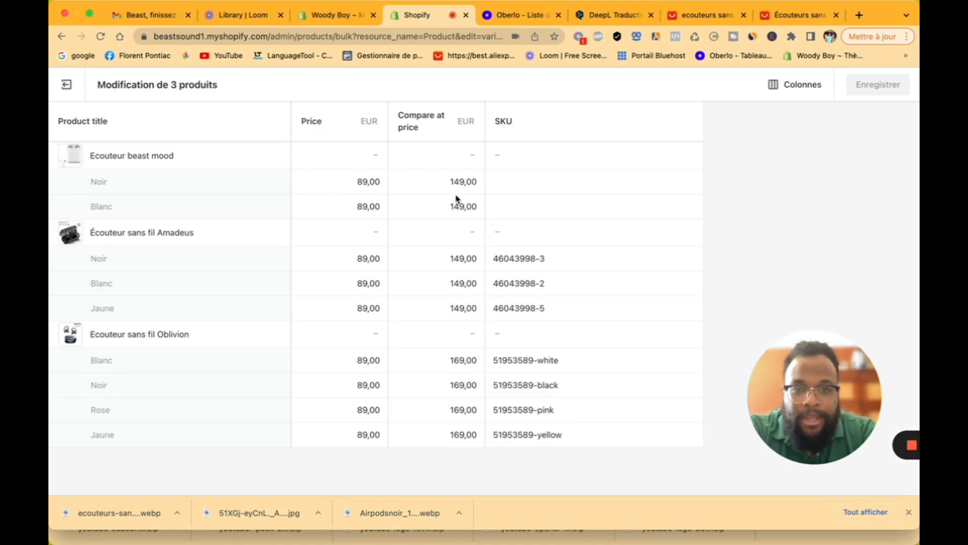
left_click(380, 258)
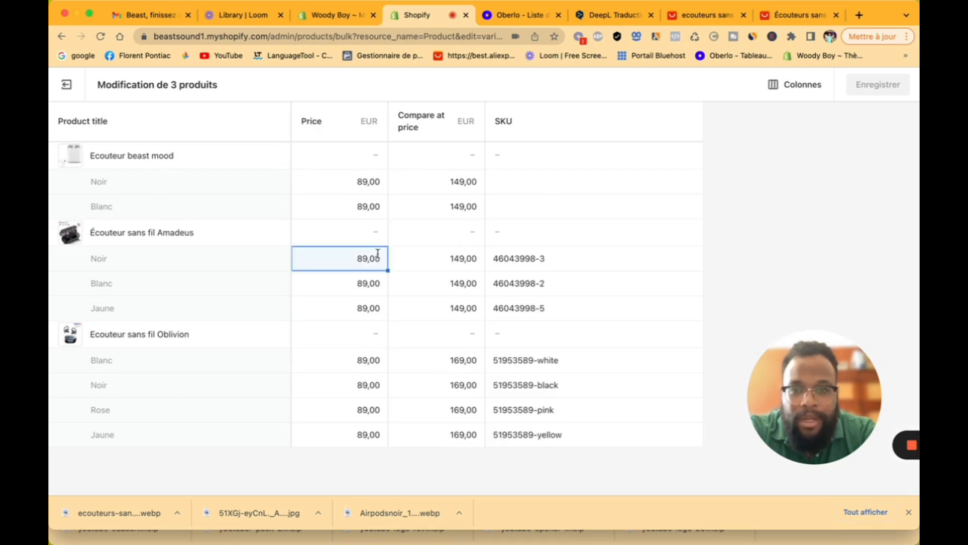
left_click(378, 184)
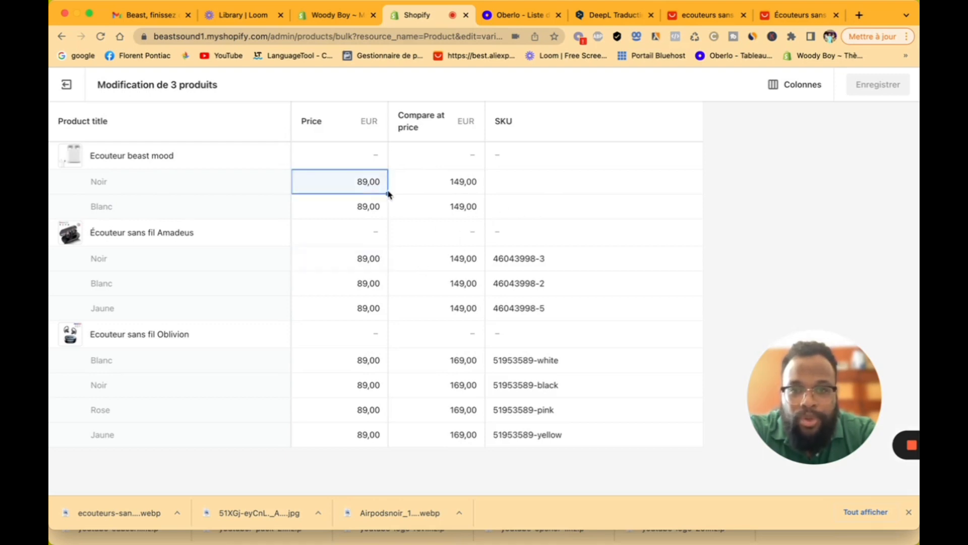
left_click_drag(388, 191, 358, 464)
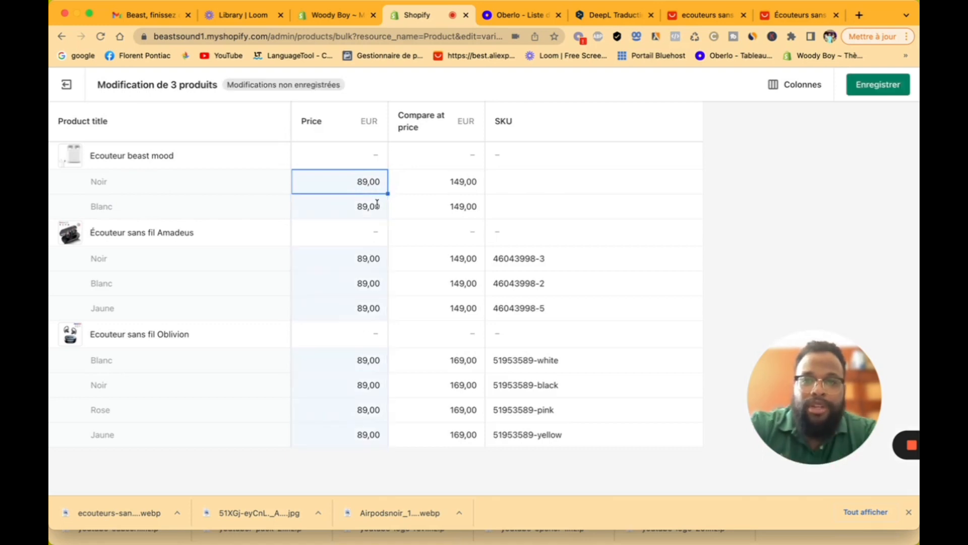
double_click(365, 190)
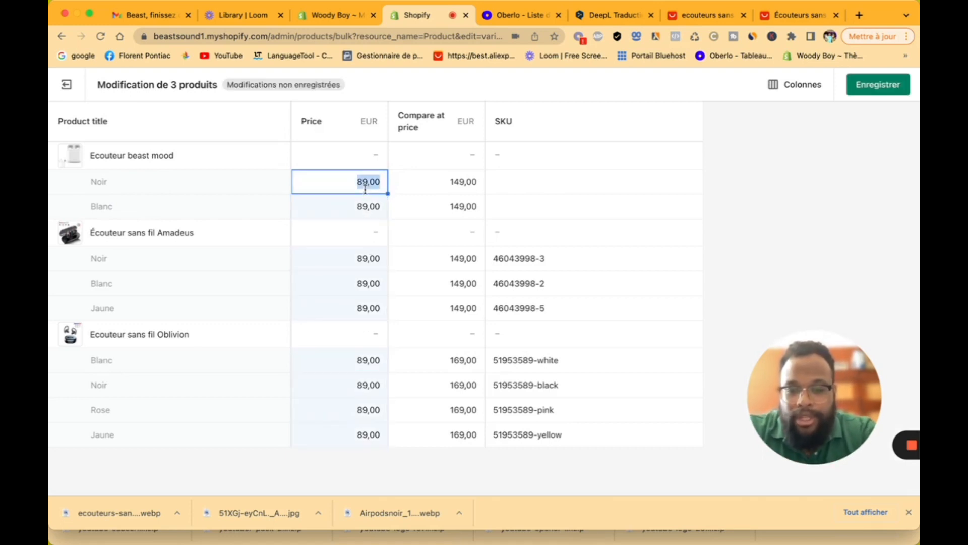
type("79")
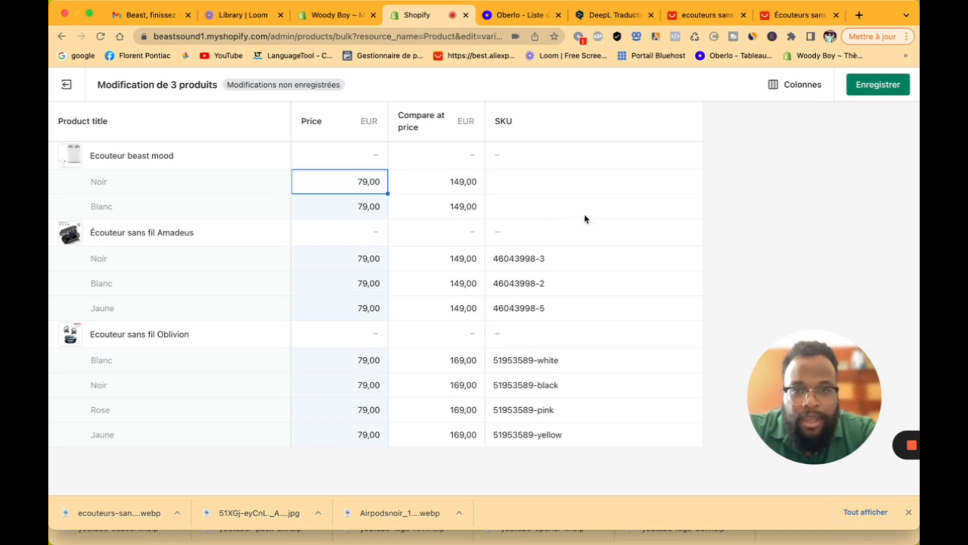
left_click(585, 216)
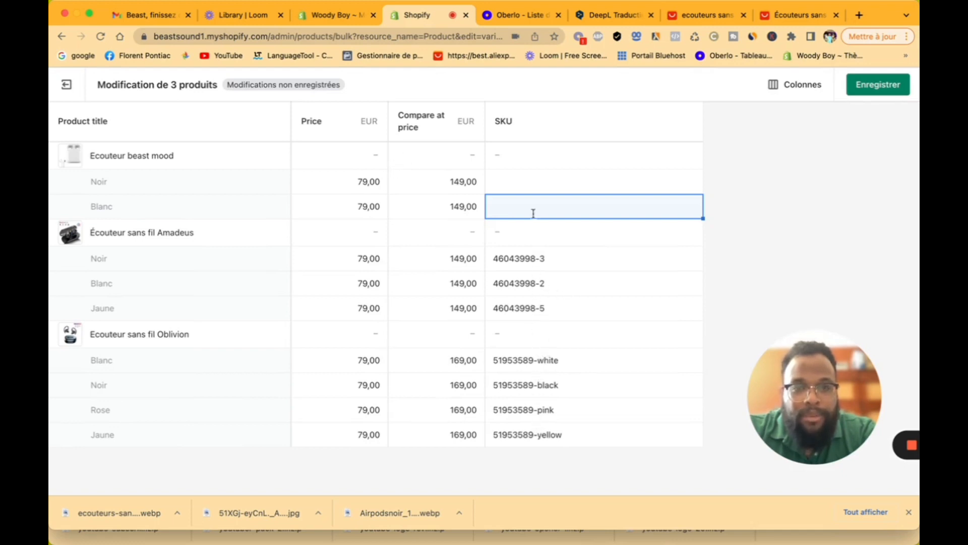
Step: Check the beast mood and Amadeus variant SKUs, then save the new prices
left_click(533, 184)
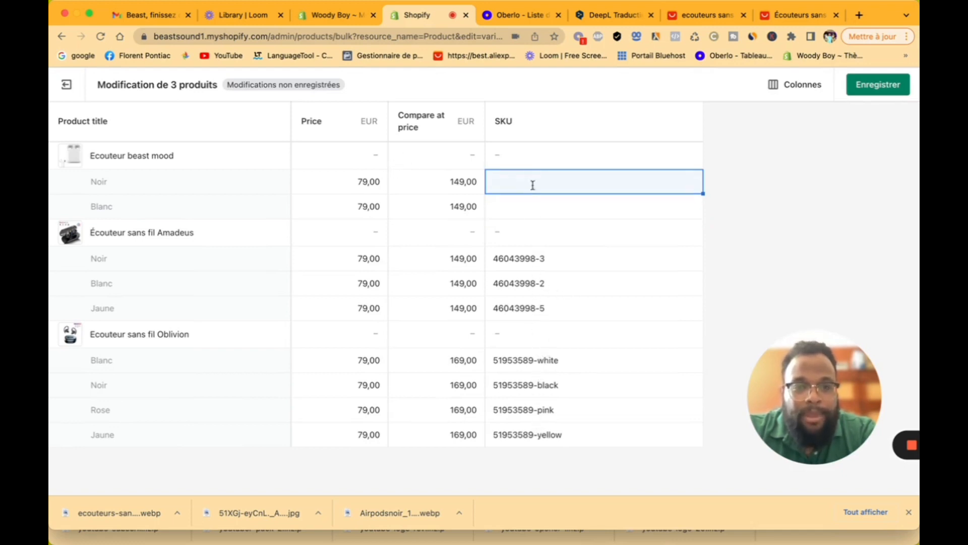
left_click(533, 258)
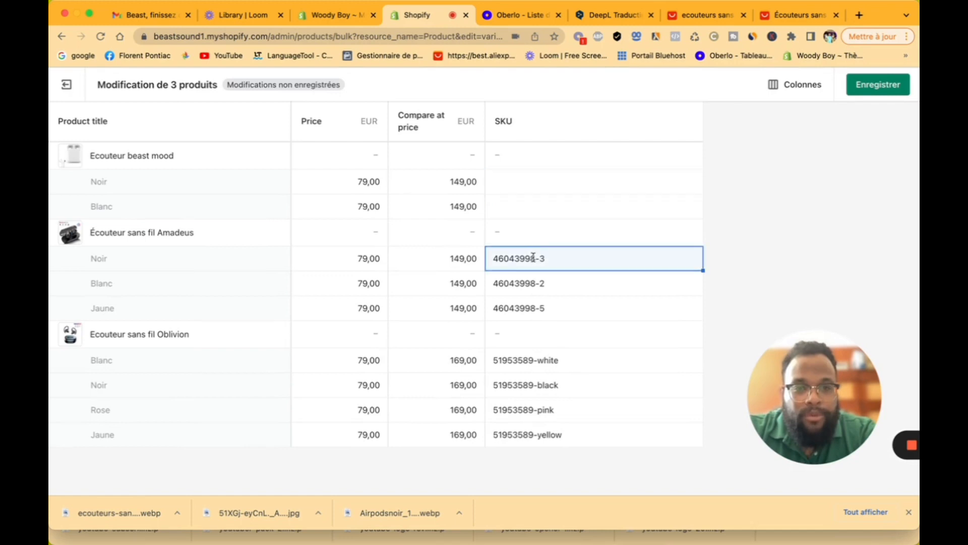
left_click(548, 288)
left_click(544, 310)
left_click(880, 85)
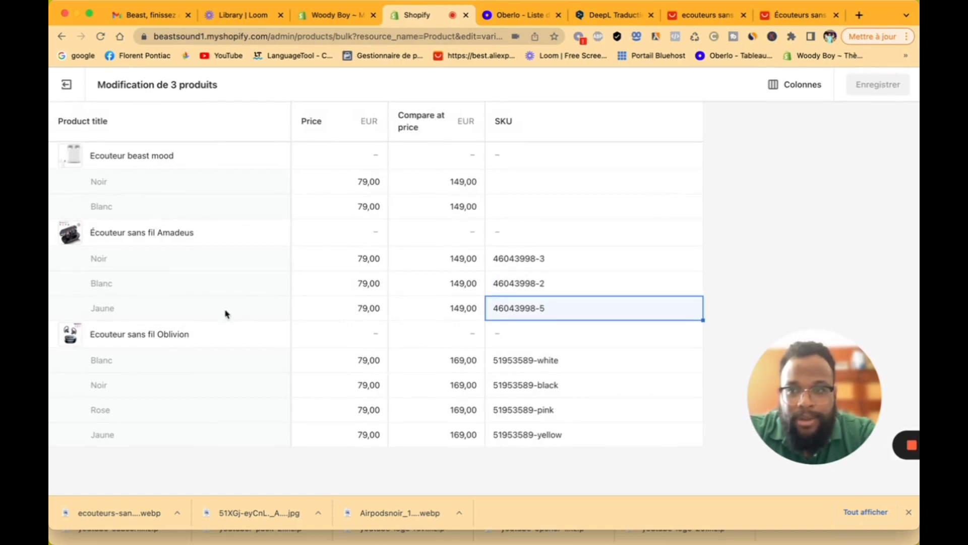
Step: Tick Amadeus and Oblivion in the product list and add both to Écouteur sans fil
left_click(69, 91)
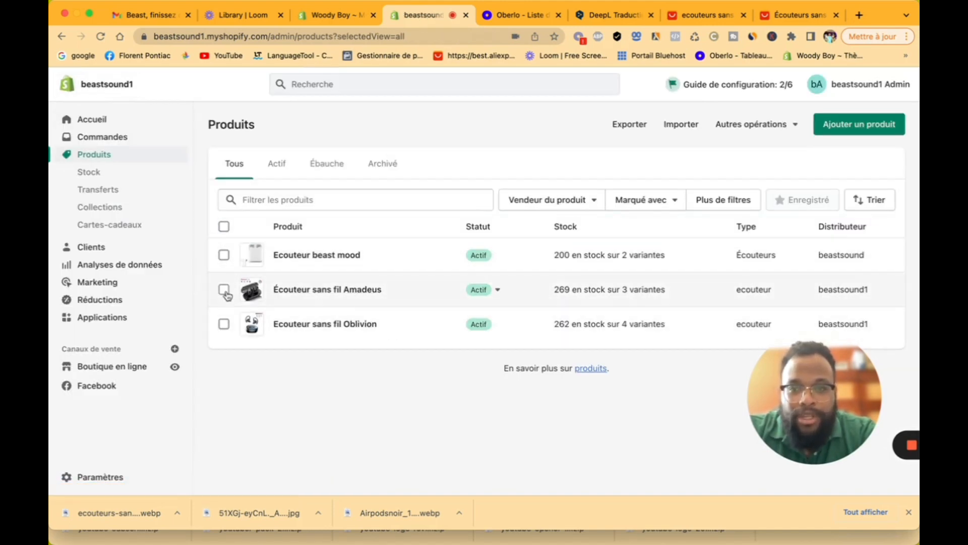
left_click(224, 333)
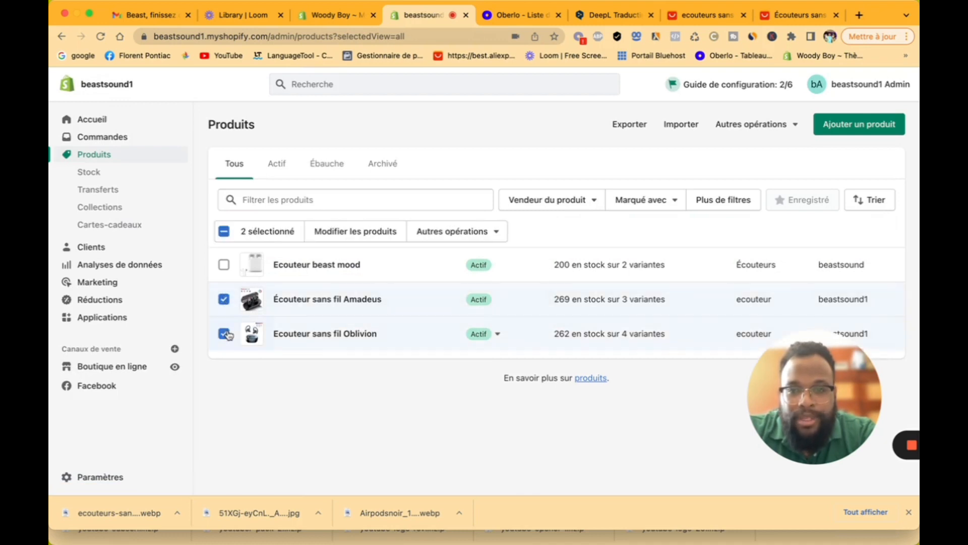
left_click(482, 233)
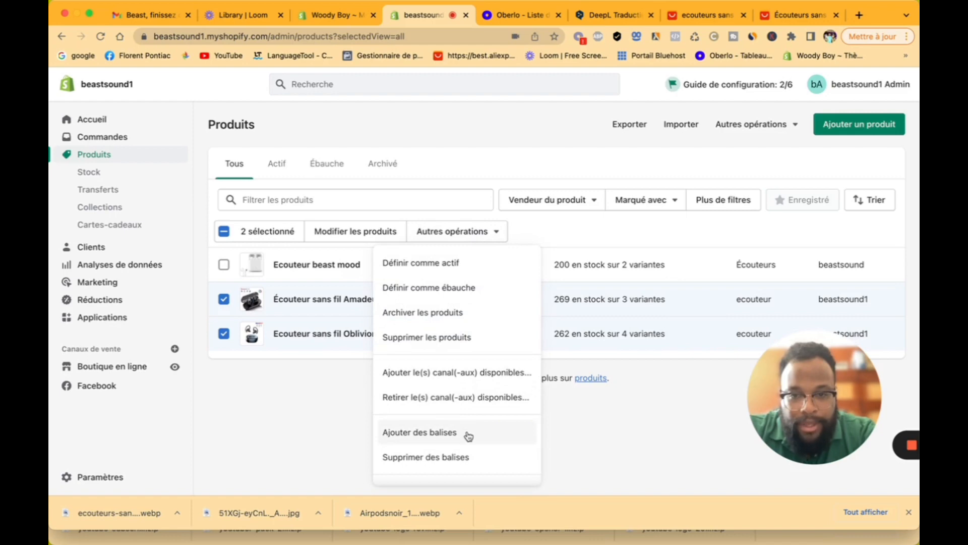
scroll(469, 435, "down", 2)
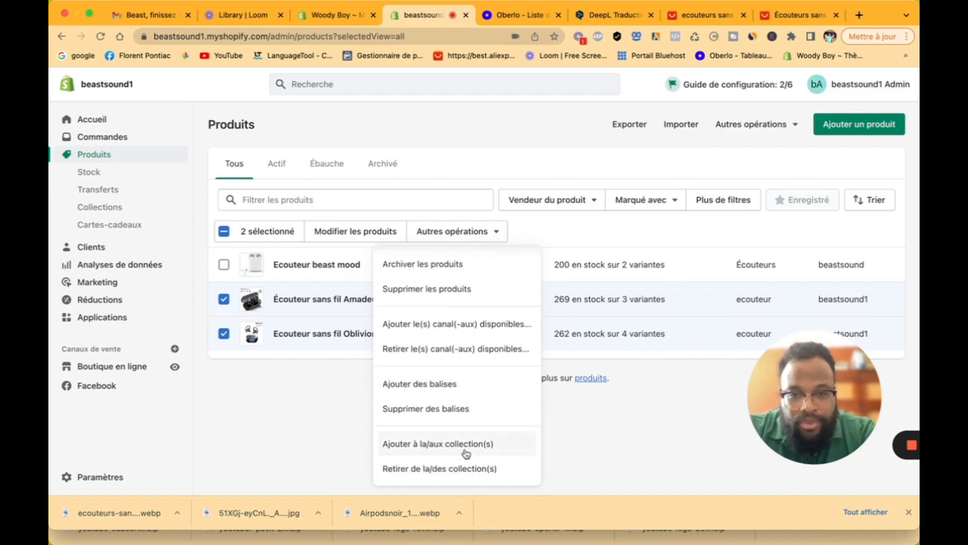
left_click(467, 449)
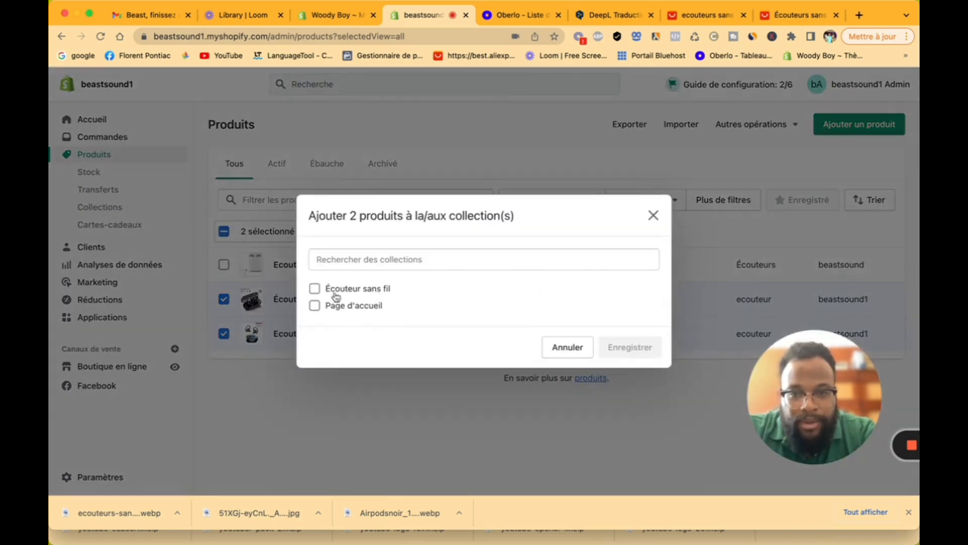
left_click(314, 289)
left_click(626, 375)
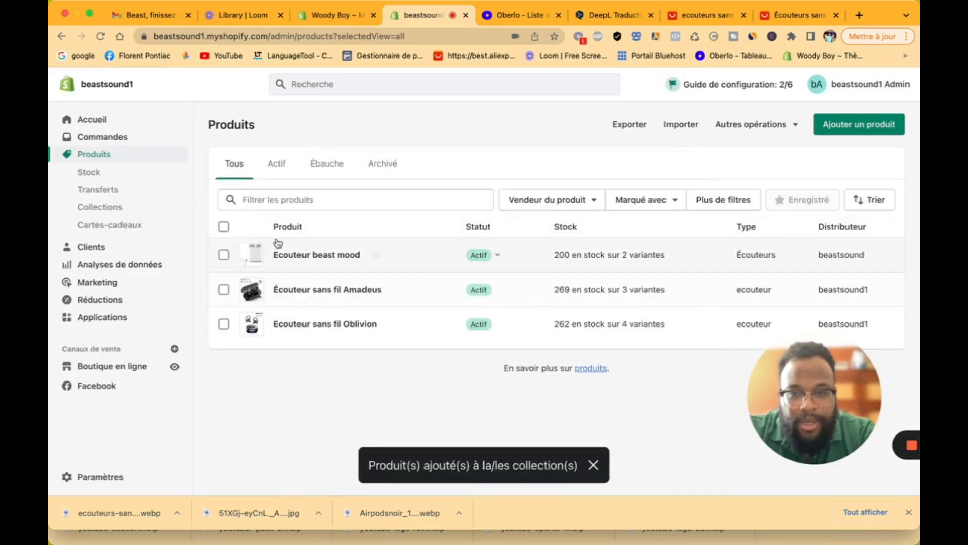
left_click(224, 289)
left_click(224, 335)
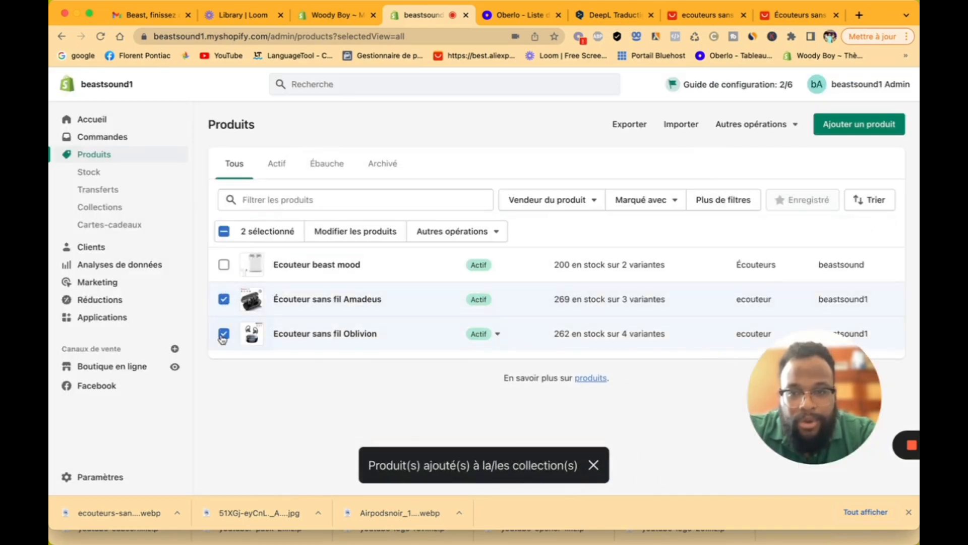
Step: Bulk-add the tags ecouteur, ecouteur sans fil, fitness and sport to both selected earbuds
left_click(458, 232)
left_click(473, 440)
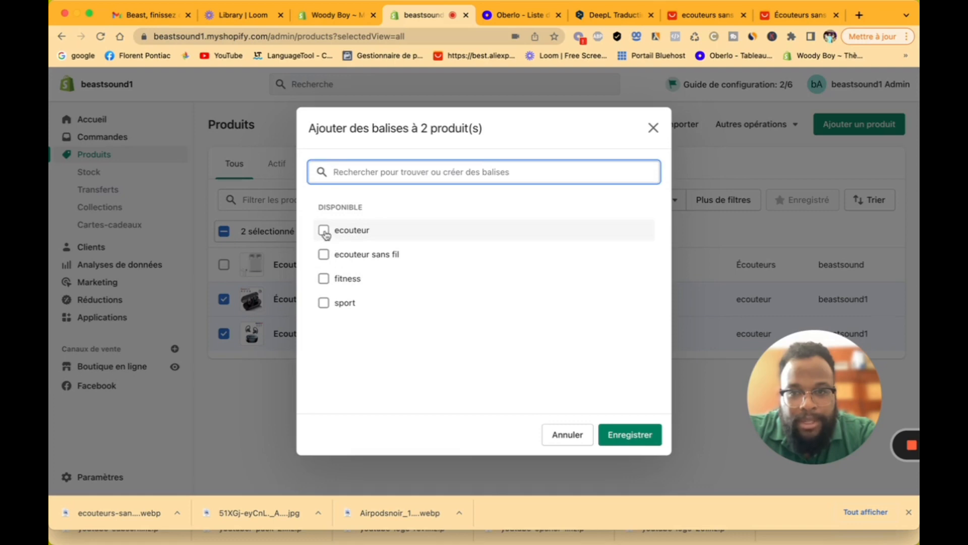
left_click(324, 230)
left_click(324, 273)
left_click(324, 296)
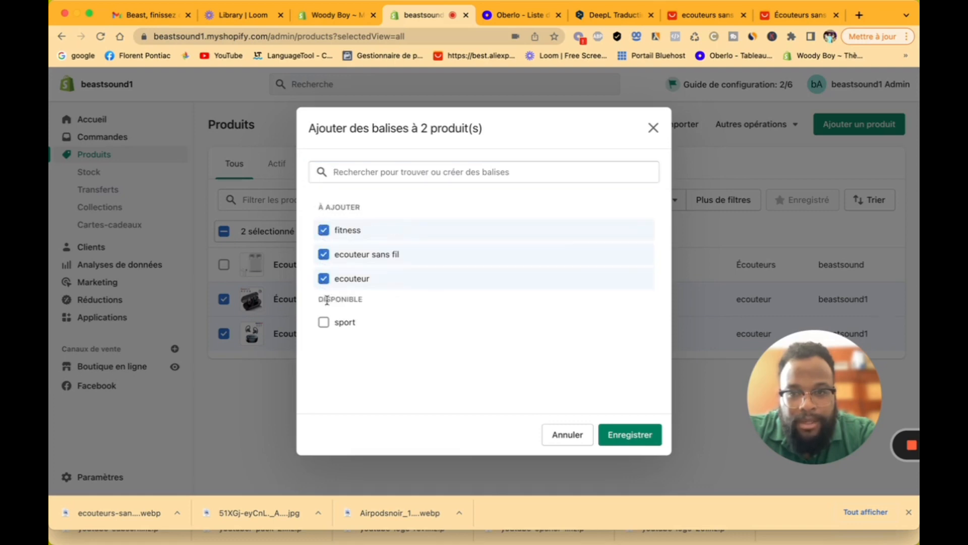
left_click(324, 322)
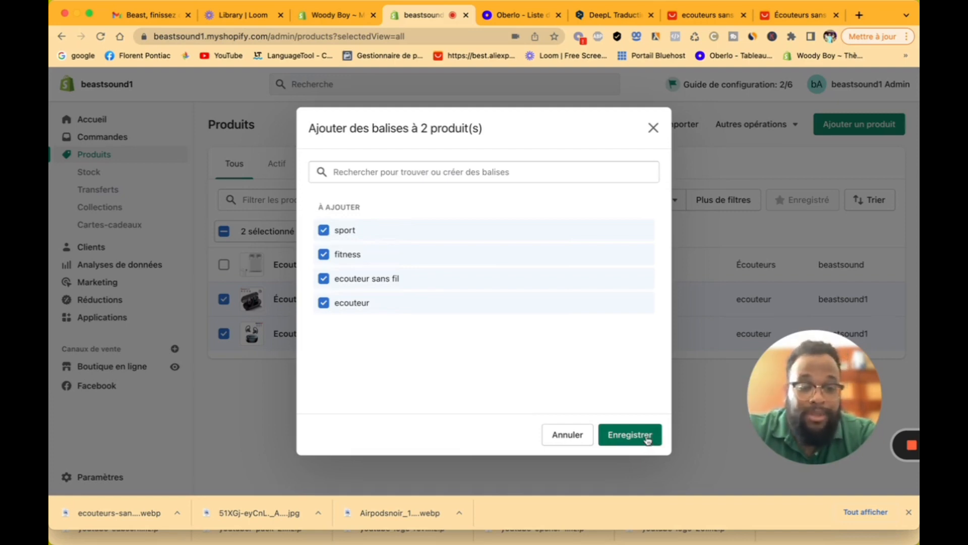
left_click(647, 436)
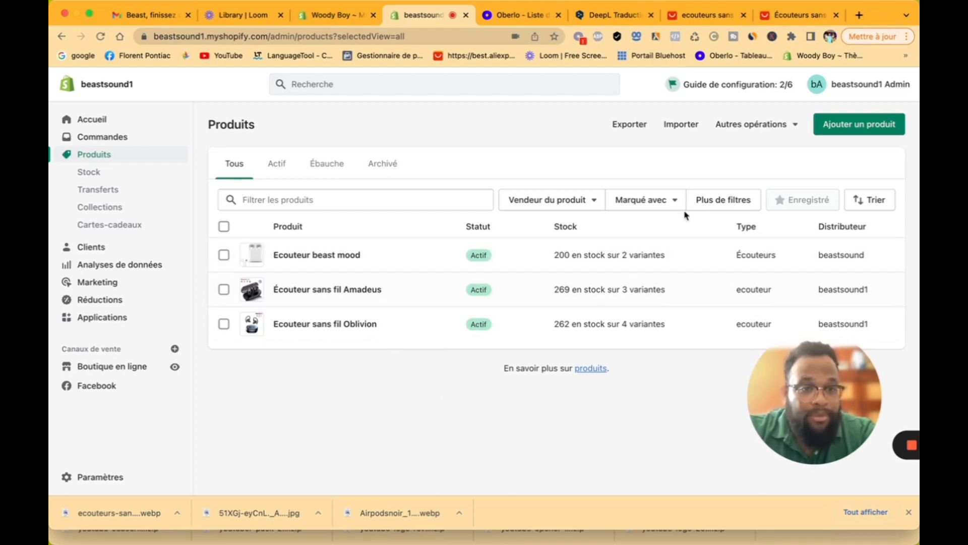
left_click(706, 205)
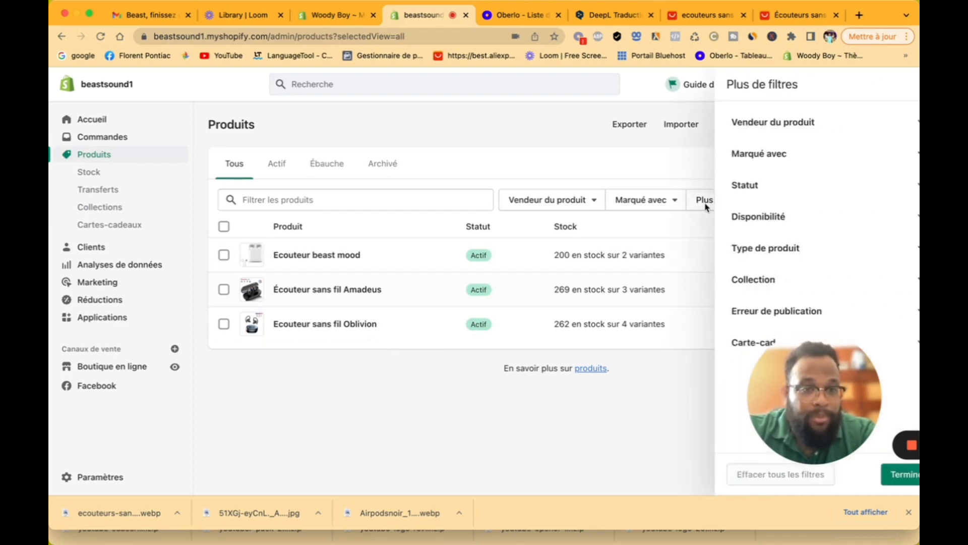
left_click(724, 278)
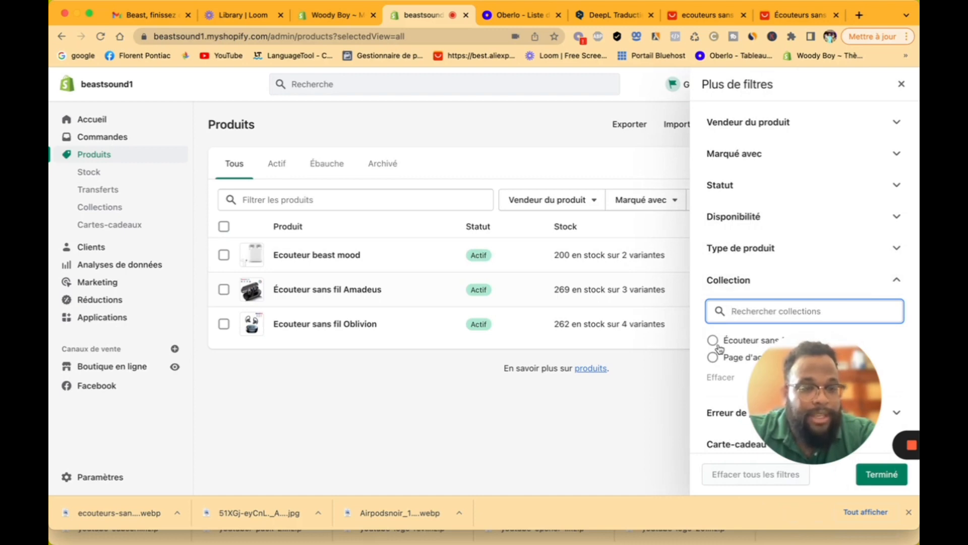
left_click(407, 402)
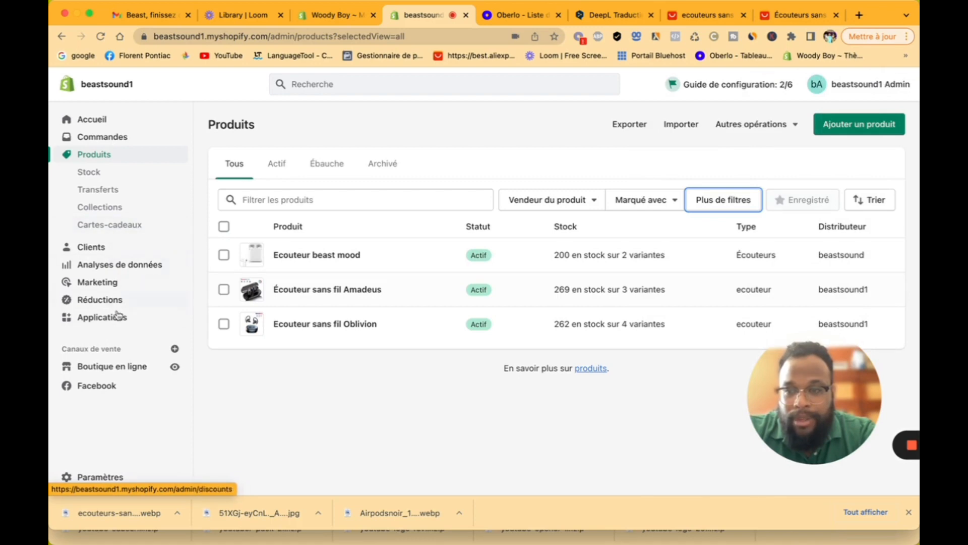
Step: Go to Online Store > Themes, showing current Dawn 5.0.0 and the theme library below
left_click(121, 371)
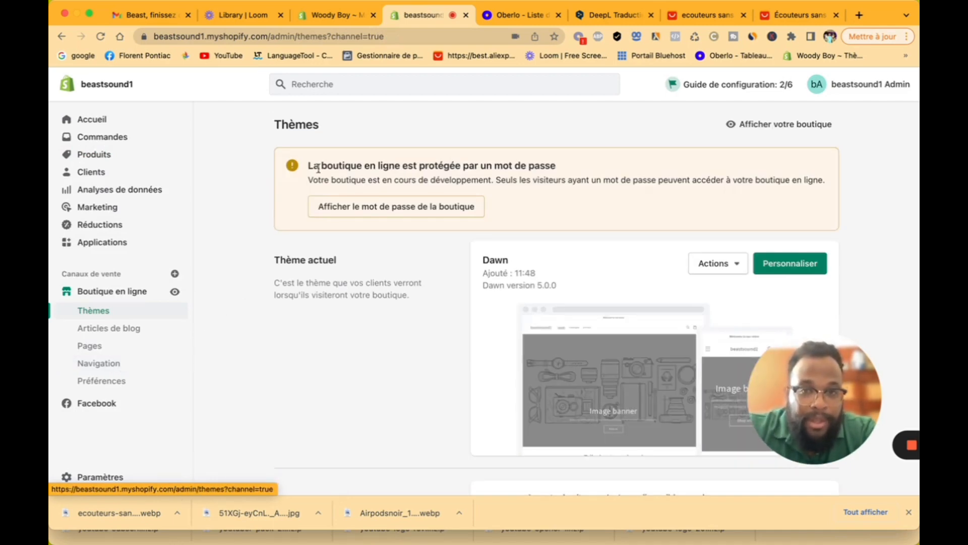
left_click_drag(319, 168, 582, 174)
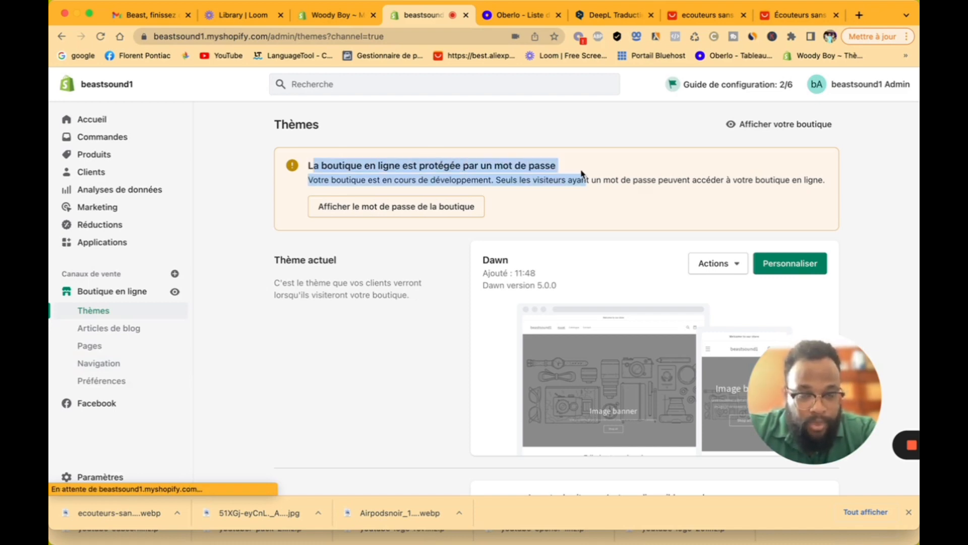
left_click(579, 172)
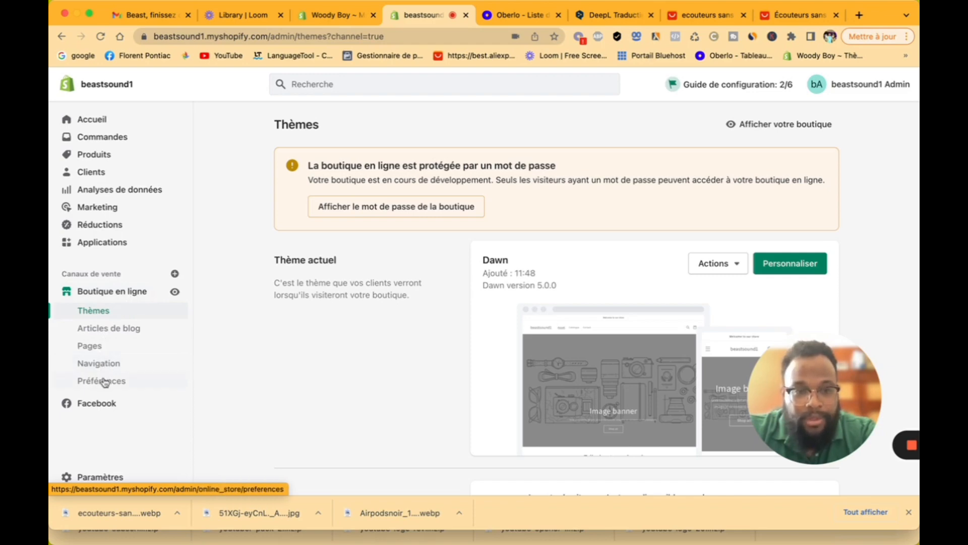
left_click(107, 311)
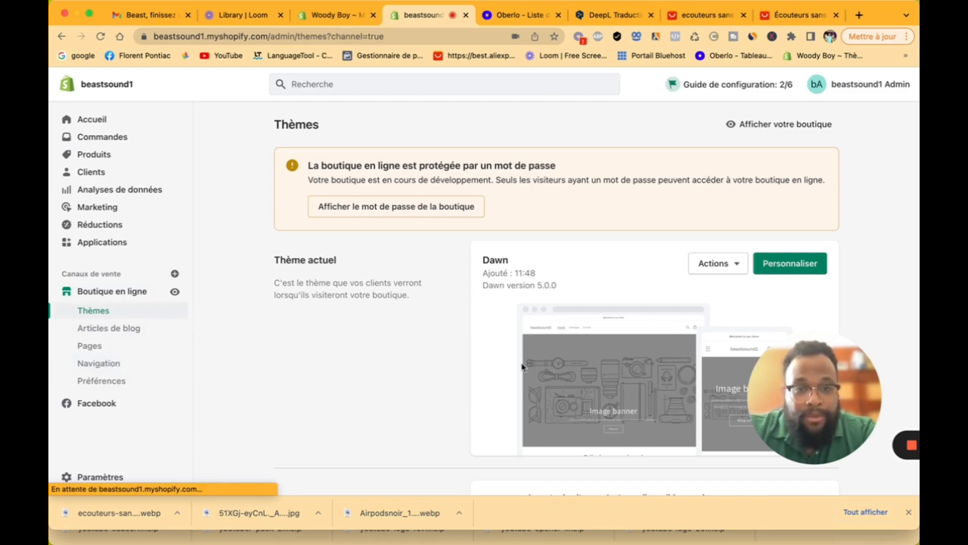
scroll(557, 359, "down", 2)
scroll(556, 359, "down", 7)
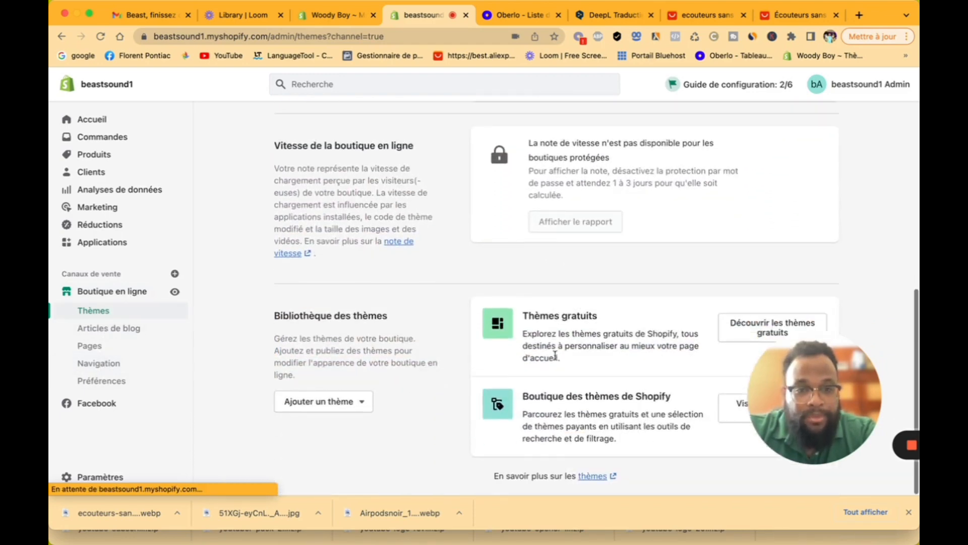
Step: Add the free Dawn theme to the theme library and wait while it installs
left_click(749, 330)
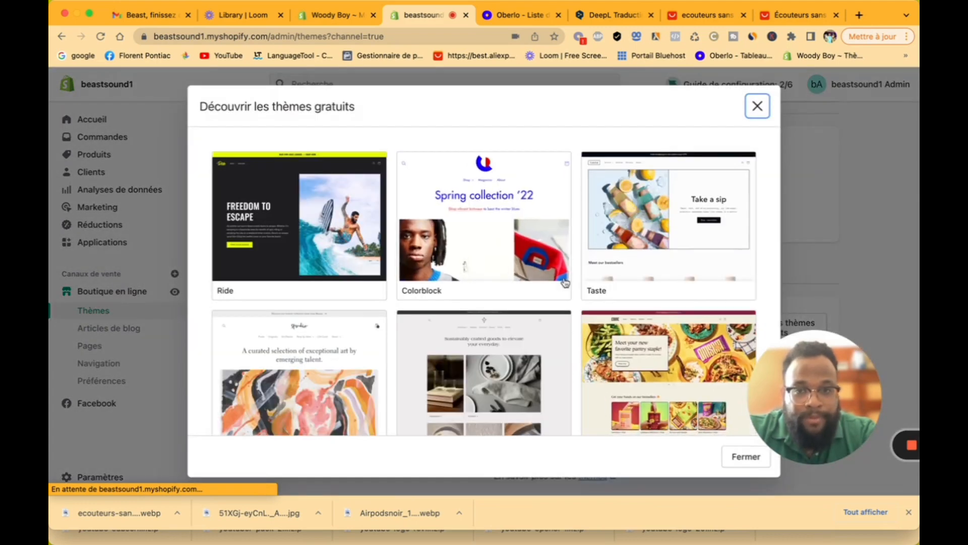
scroll(598, 244, "down", 5)
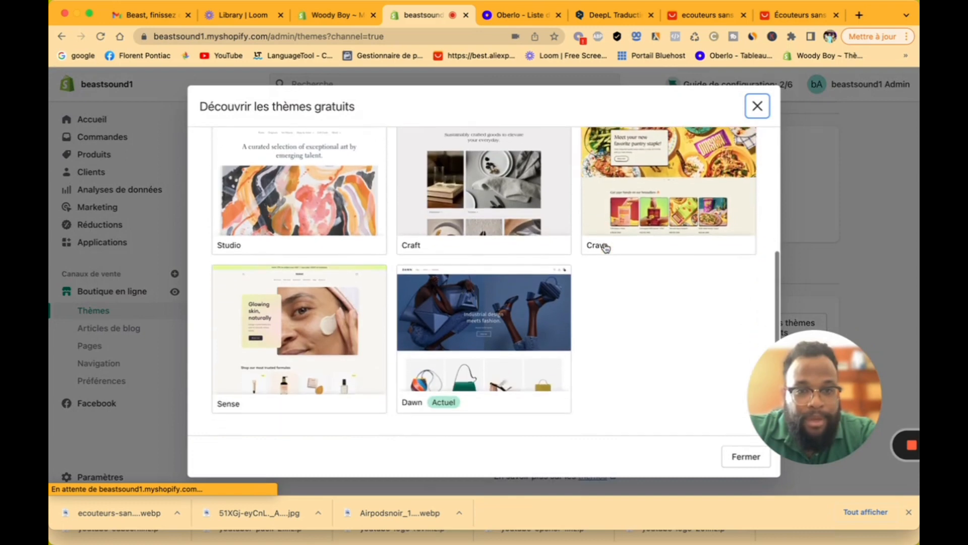
left_click(489, 295)
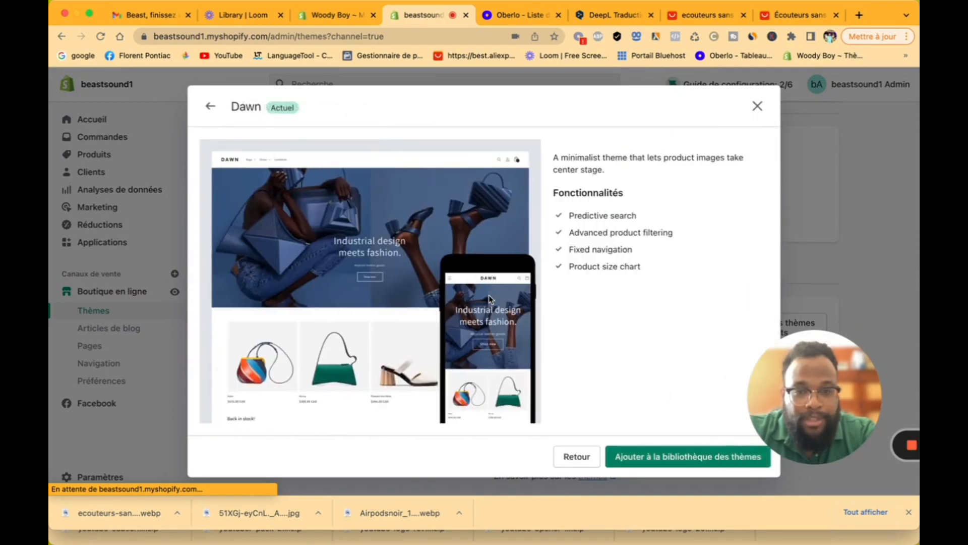
left_click(689, 460)
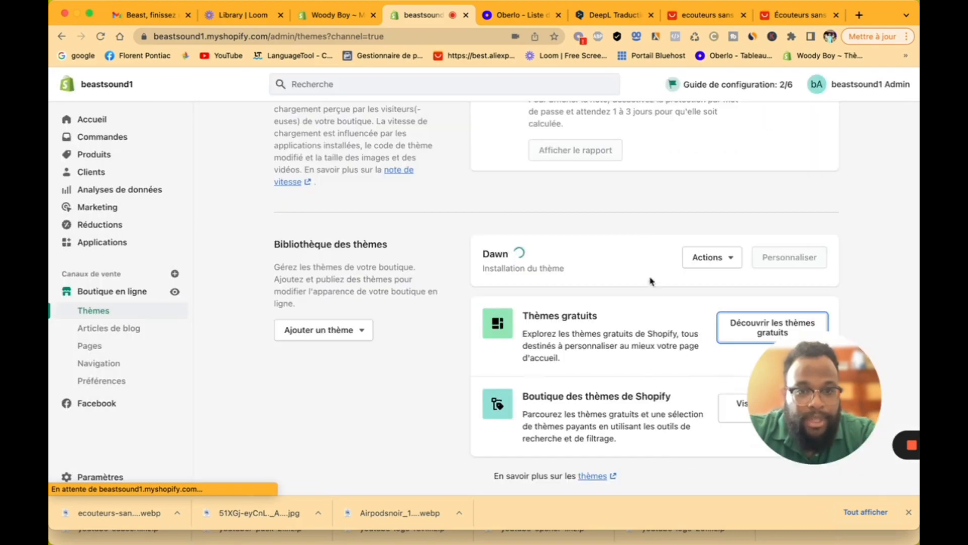
scroll(638, 276, "up", 10)
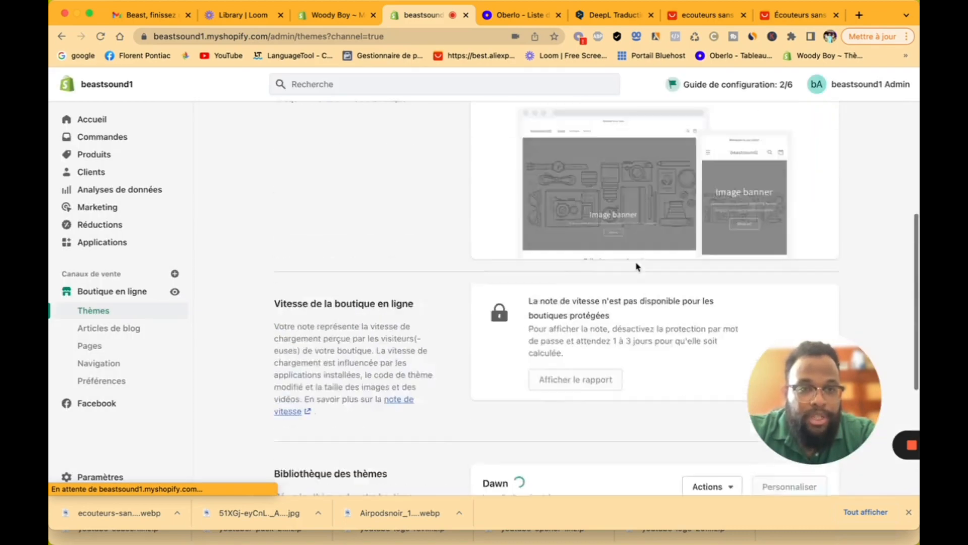
scroll(638, 267, "down", 6)
scroll(638, 267, "down", 3)
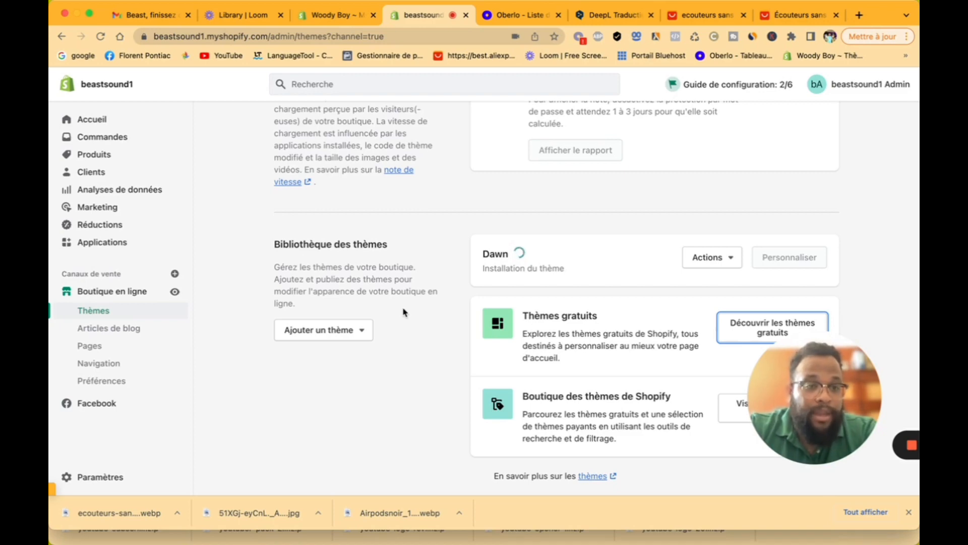
scroll(528, 160, "up", 10)
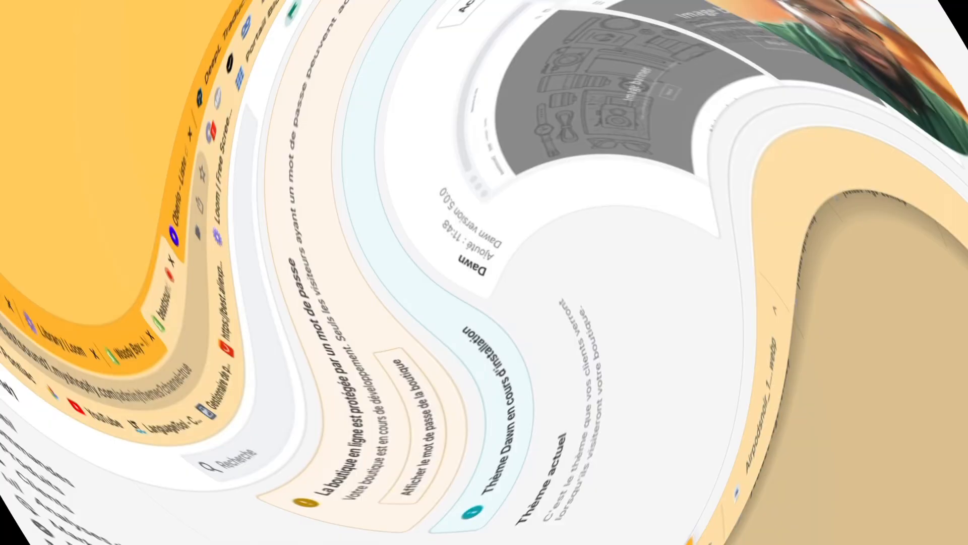
Step: Customise the Dawn theme, close the Preview Inspector intro, and review the home page preview
left_click(793, 303)
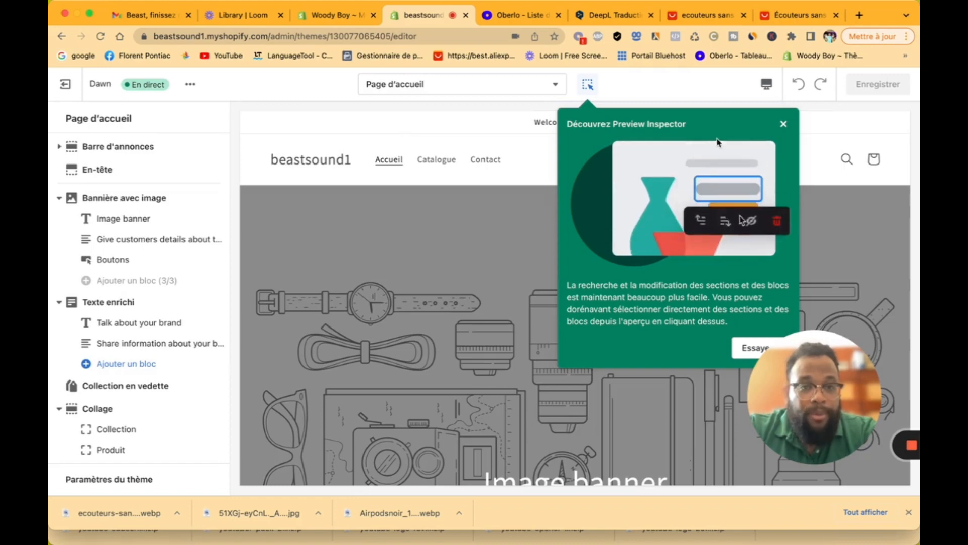
left_click(783, 124)
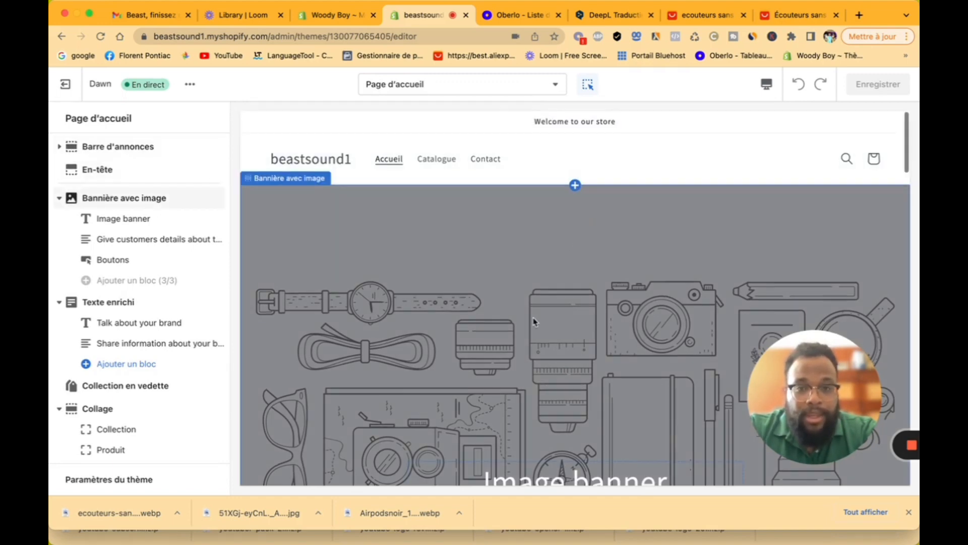
scroll(535, 302, "down", 5)
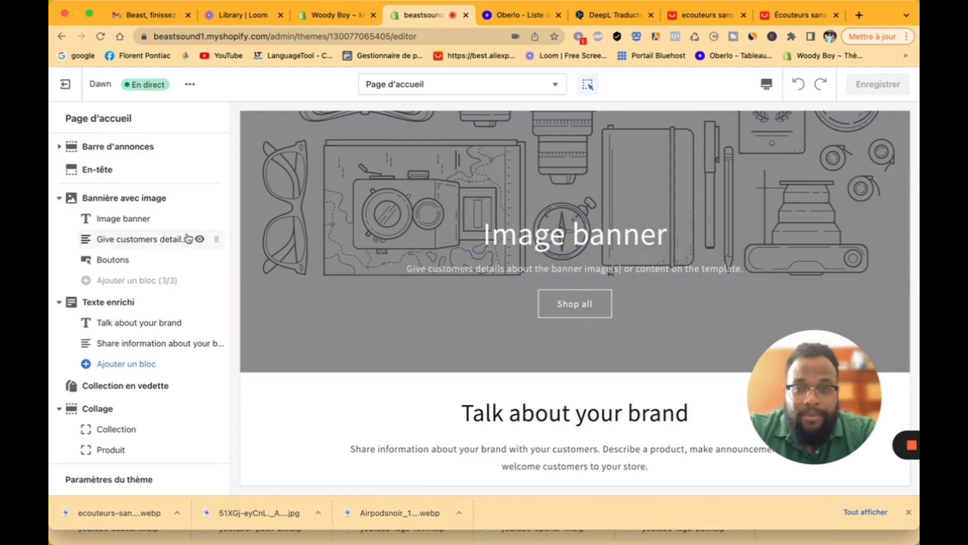
scroll(188, 238, "down", 5)
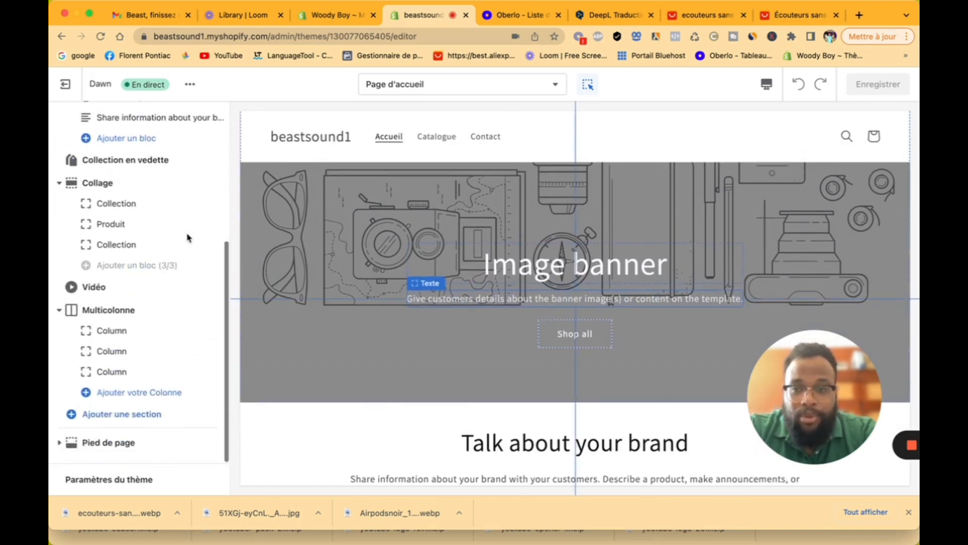
scroll(189, 238, "up", 5)
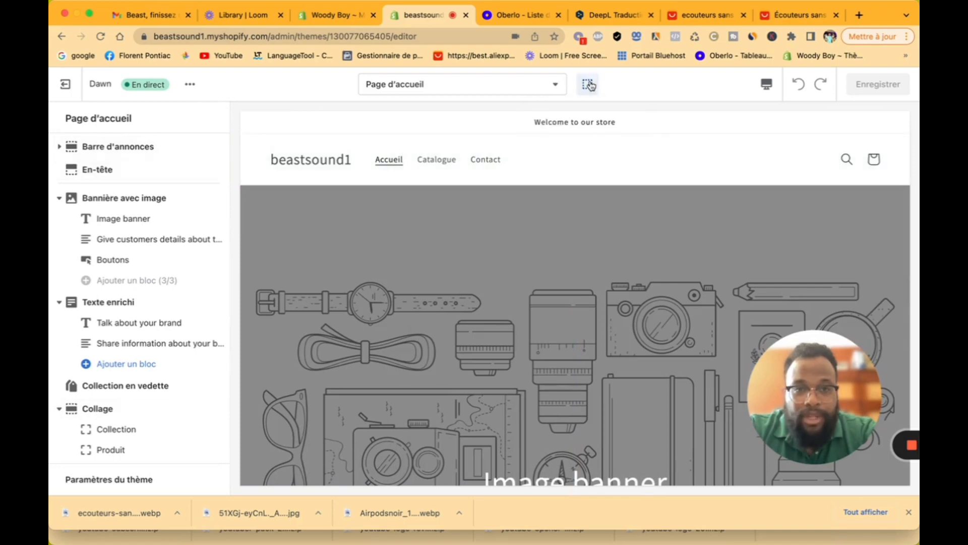
scroll(415, 274, "down", 1)
scroll(415, 274, "down", 3)
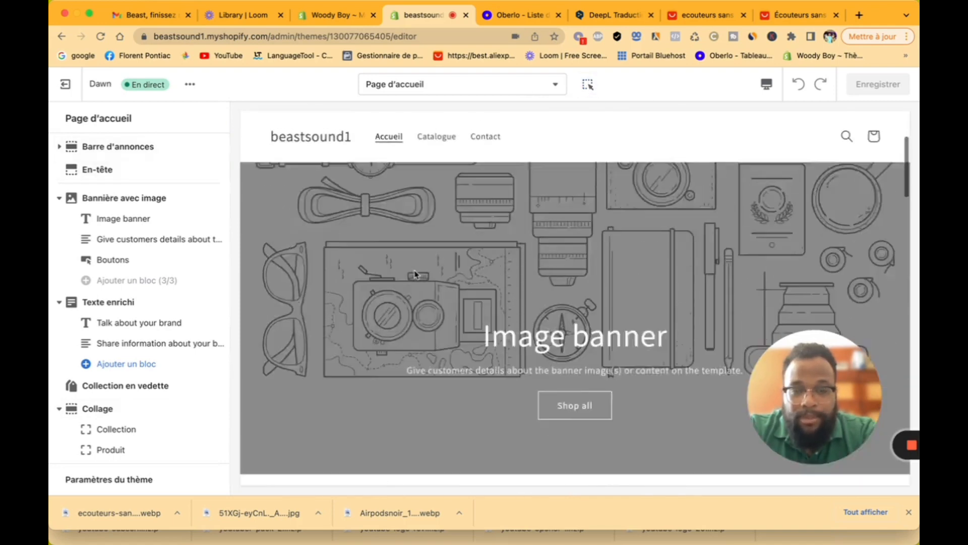
scroll(415, 271, "up", 4)
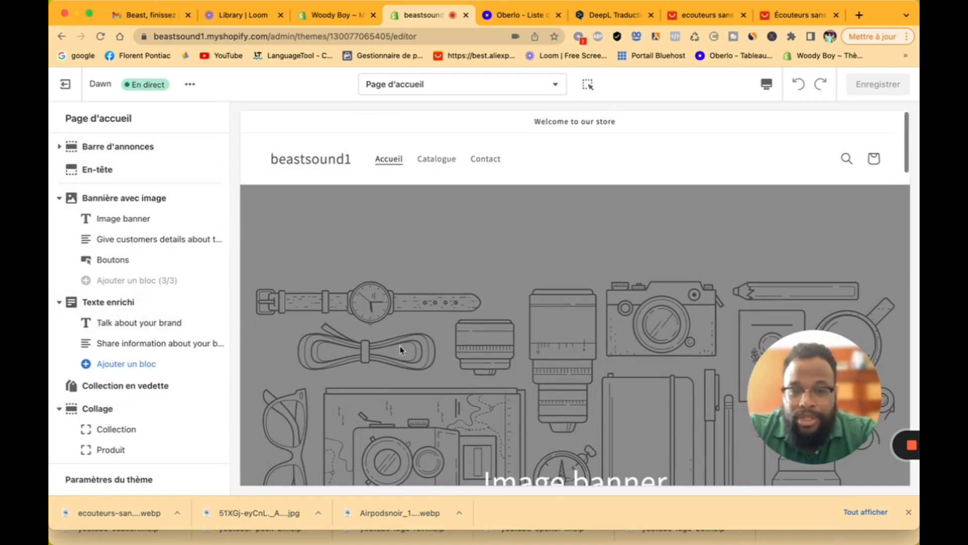
scroll(401, 349, "down", 5)
scroll(401, 349, "down", 1)
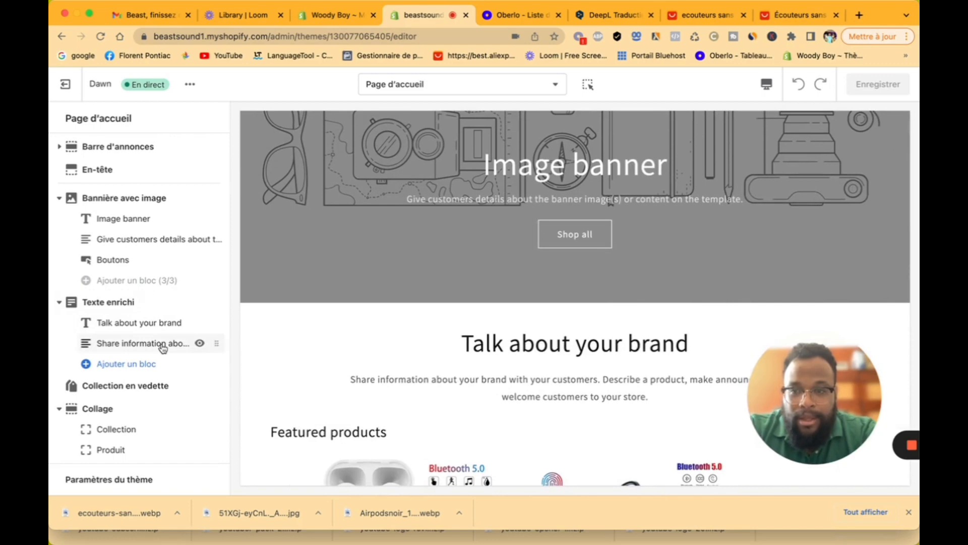
scroll(325, 393, "down", 6)
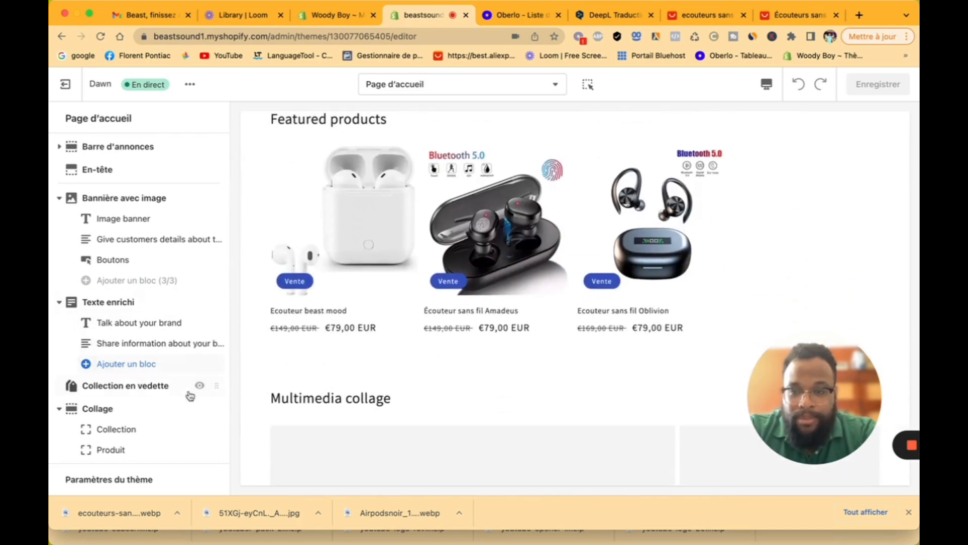
scroll(352, 417, "down", 4)
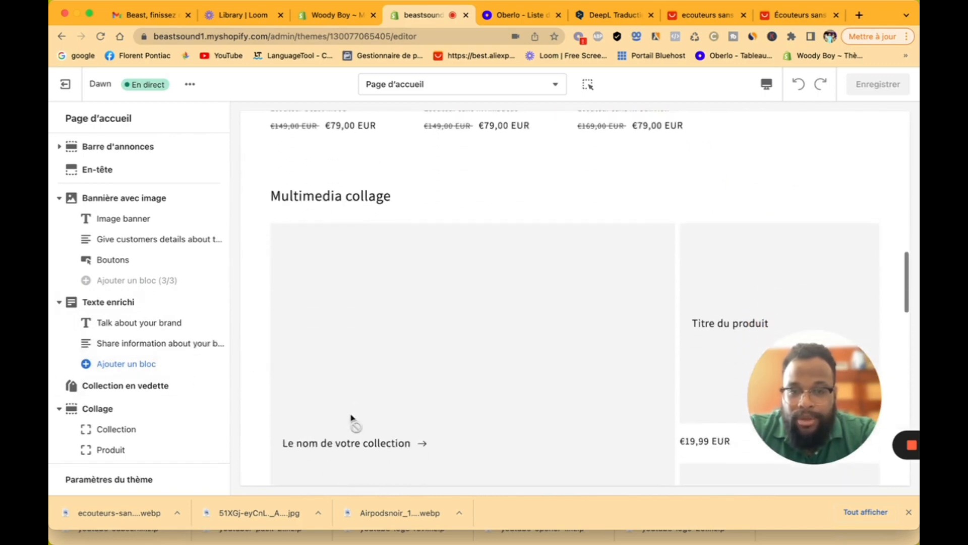
scroll(363, 382, "down", 4)
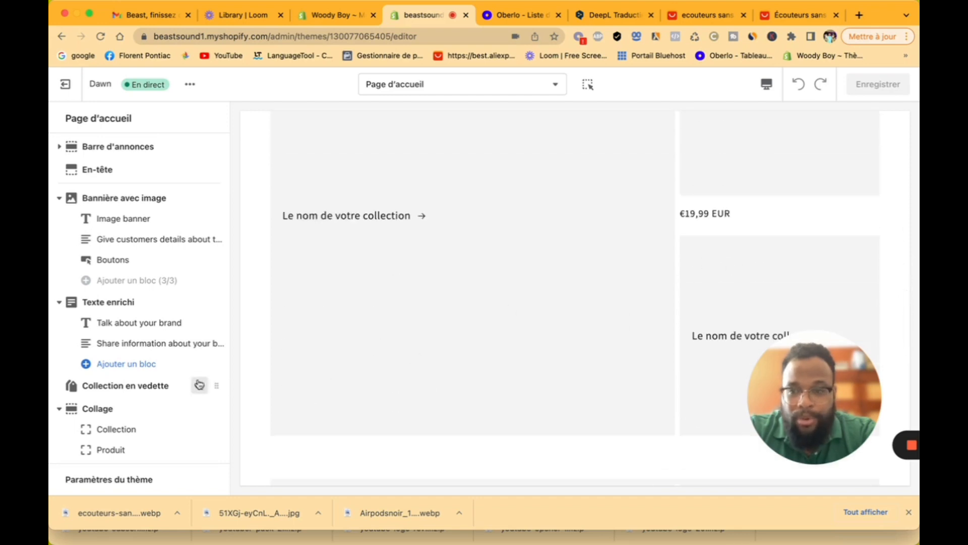
scroll(115, 407, "down", 4)
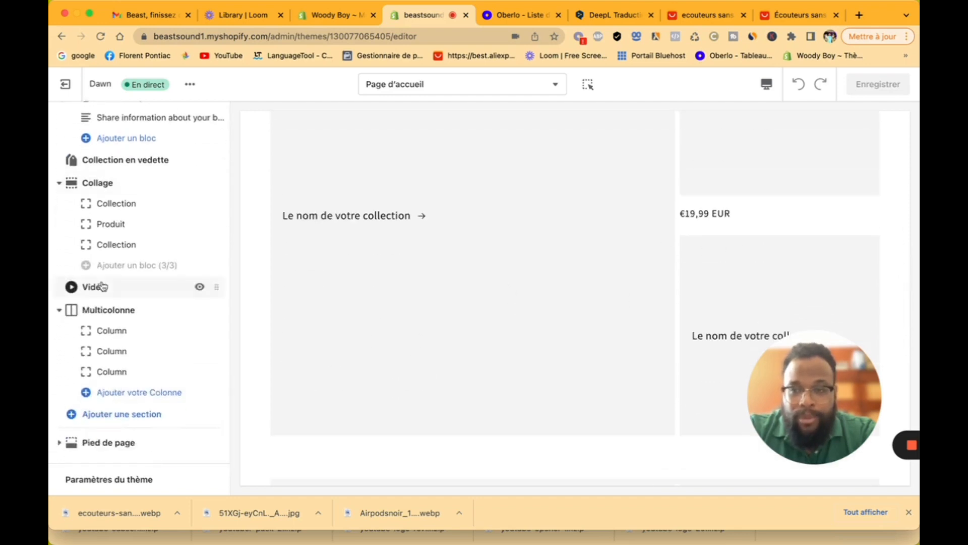
left_click(133, 424)
scroll(143, 340, "down", 5)
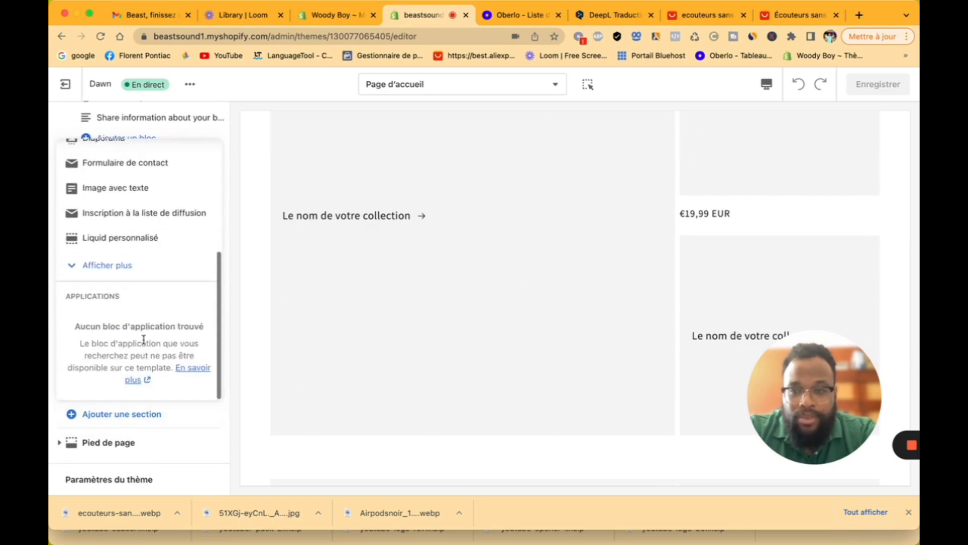
left_click(121, 273)
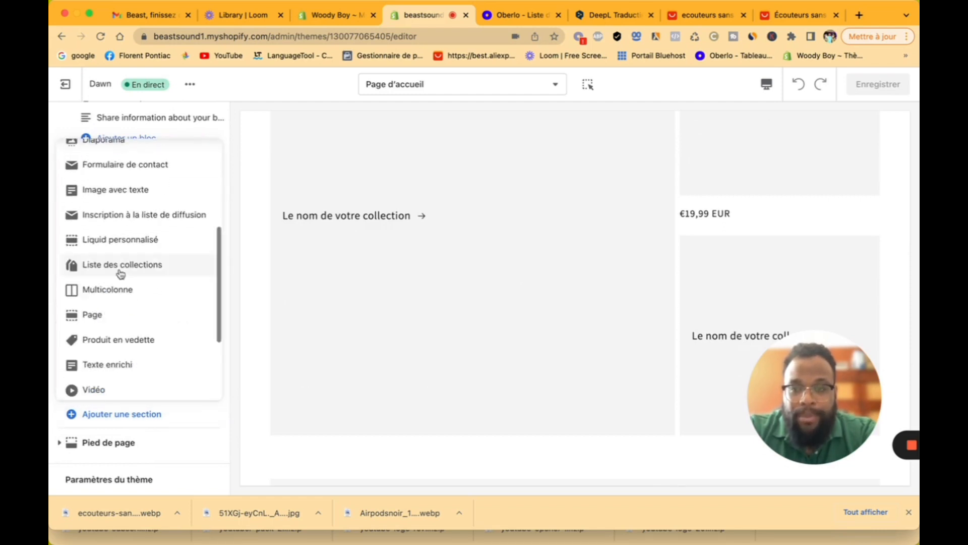
scroll(149, 330, "down", 3)
scroll(150, 329, "up", 10)
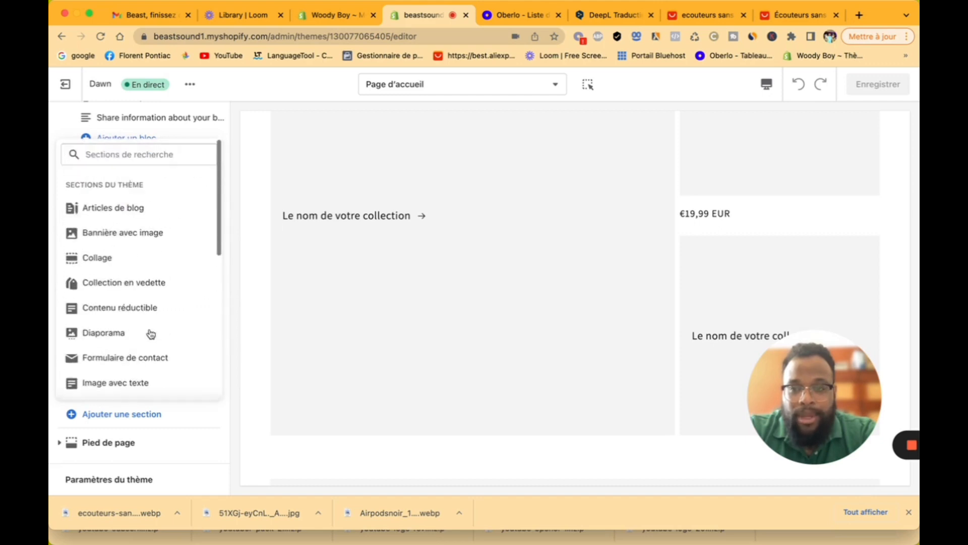
left_click(231, 273)
scroll(217, 287, "up", 5)
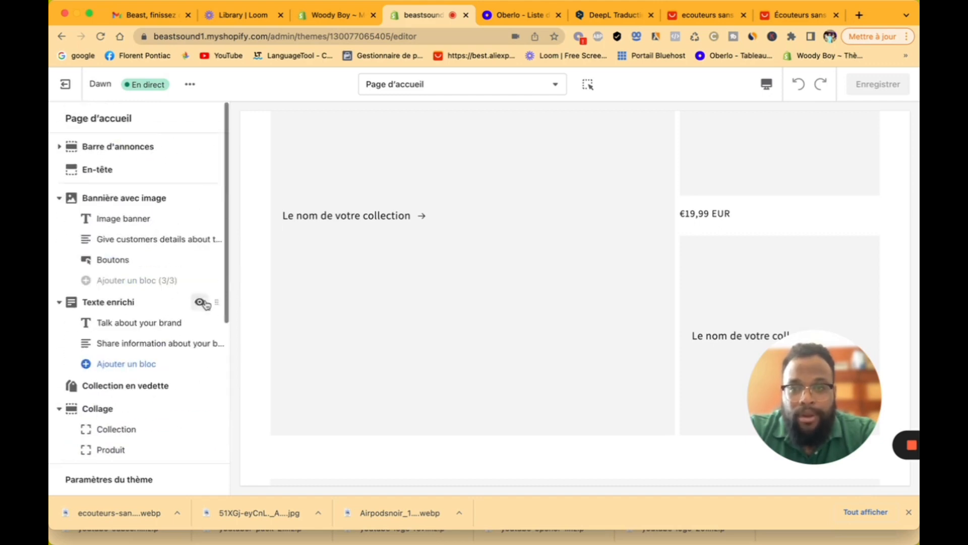
scroll(351, 272, "up", 10)
scroll(351, 271, "up", 10)
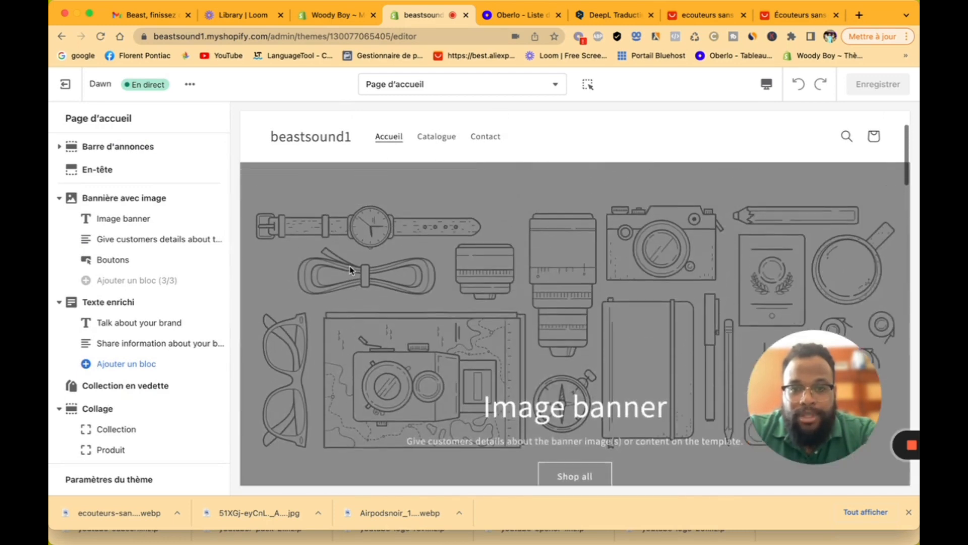
scroll(352, 271, "down", 3)
scroll(385, 289, "up", 3)
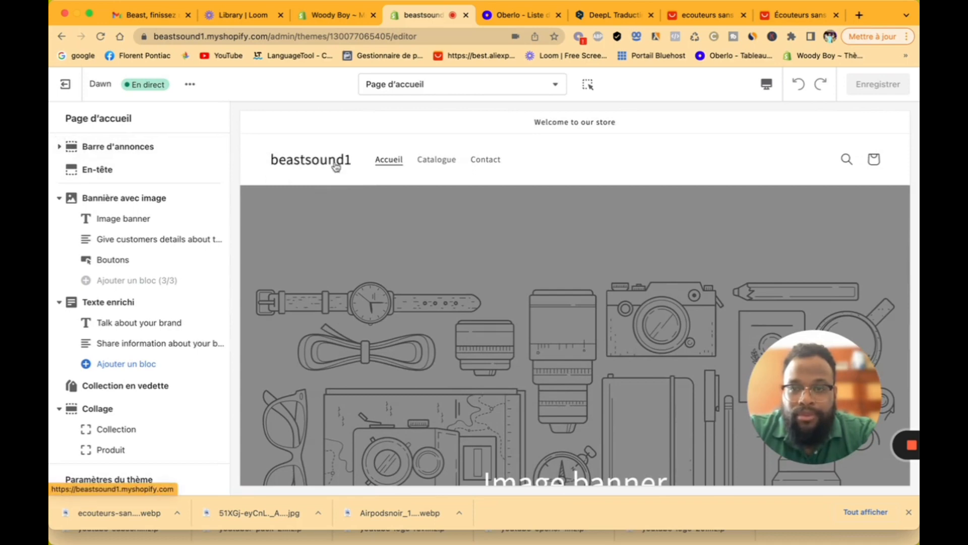
Step: In the last tab, Google 'canva' and open the Canva website from the results
left_click(776, 27)
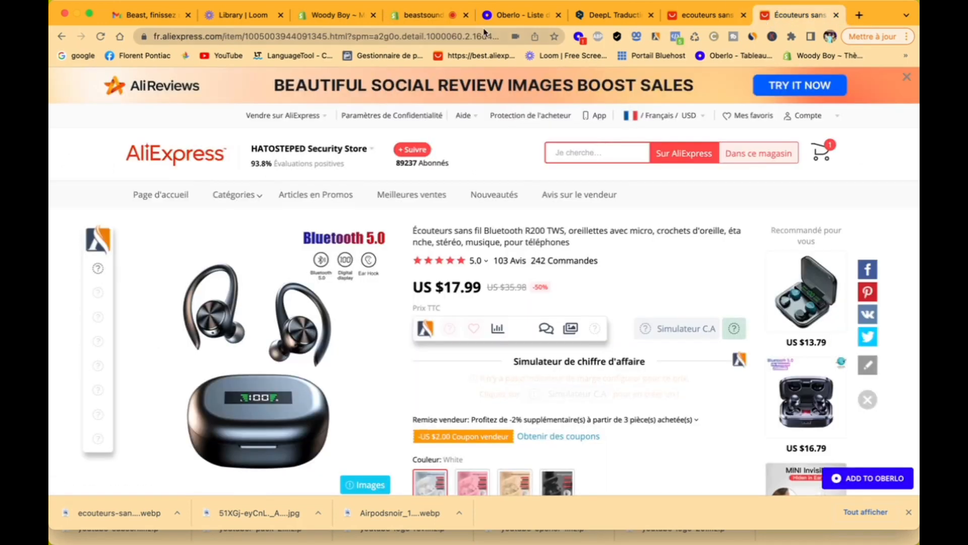
left_click(77, 56)
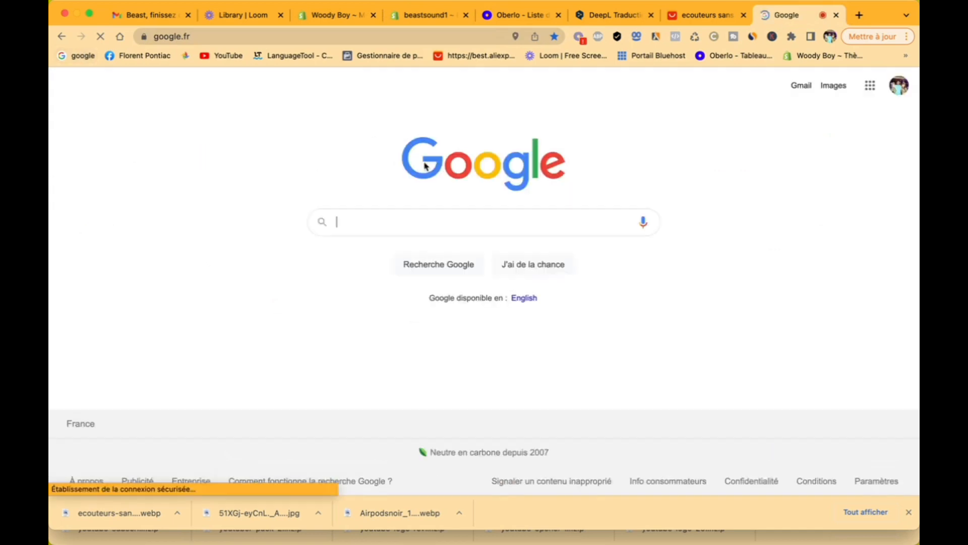
left_click(424, 218)
type("ca")
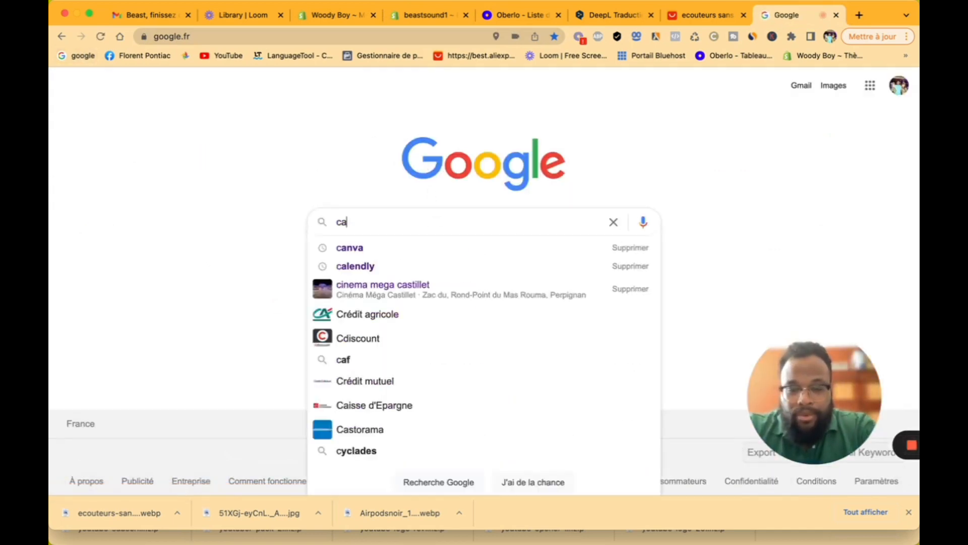
type("nva")
key("Return")
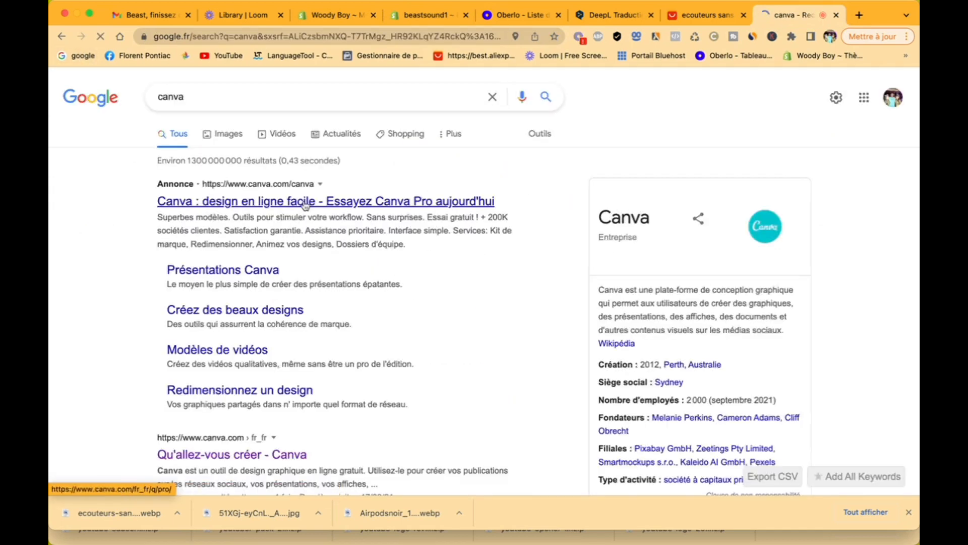
left_click(288, 203)
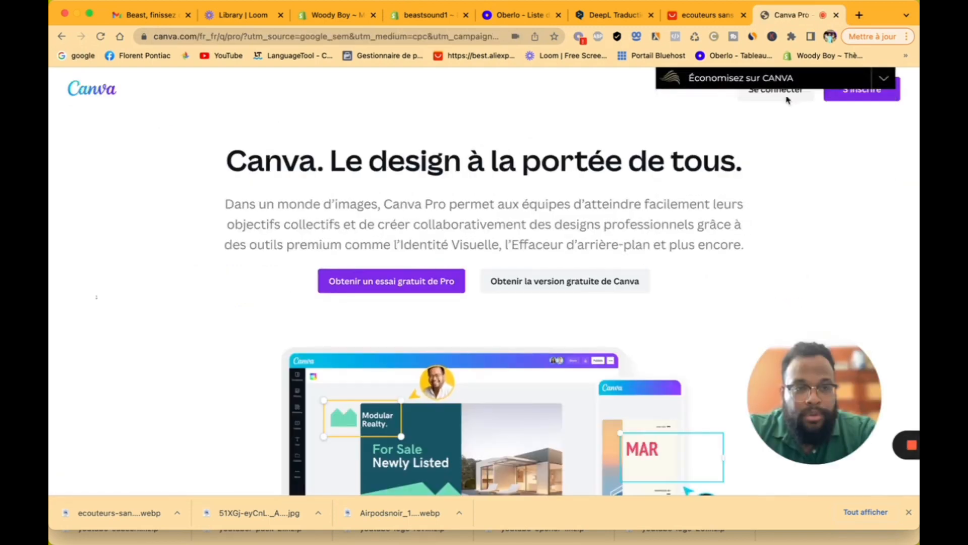
Step: Sign in to Canva and start a blank logo design
left_click(771, 91)
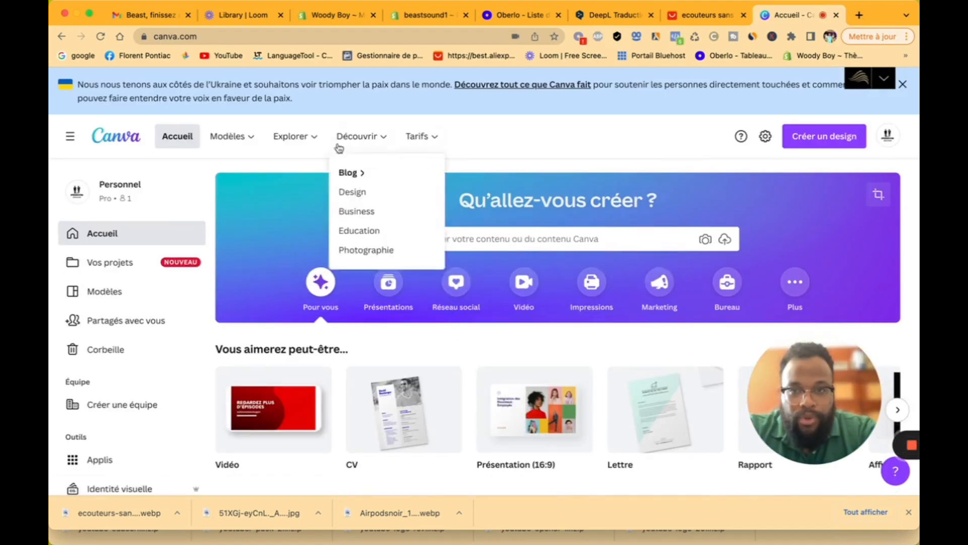
mouse_move(307, 143)
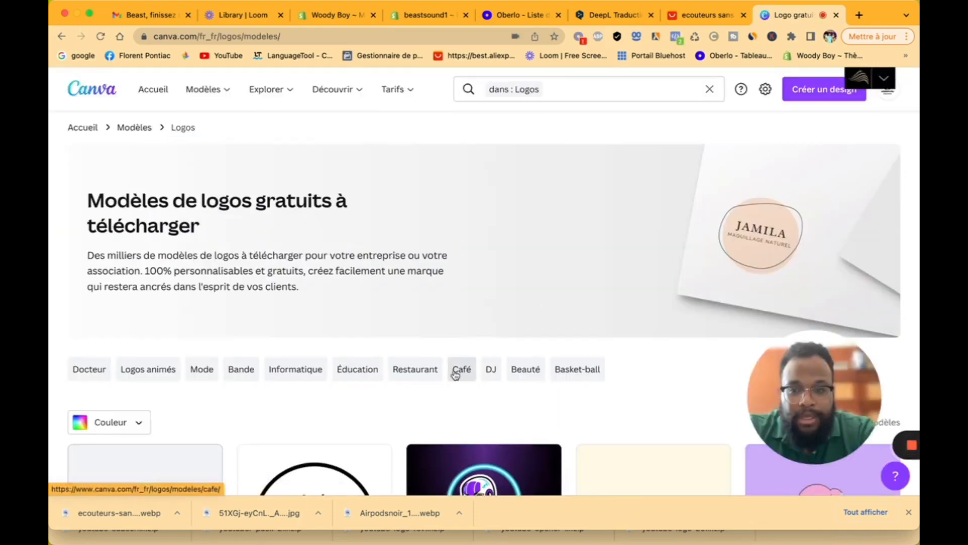
scroll(456, 369, "down", 3)
left_click(145, 355)
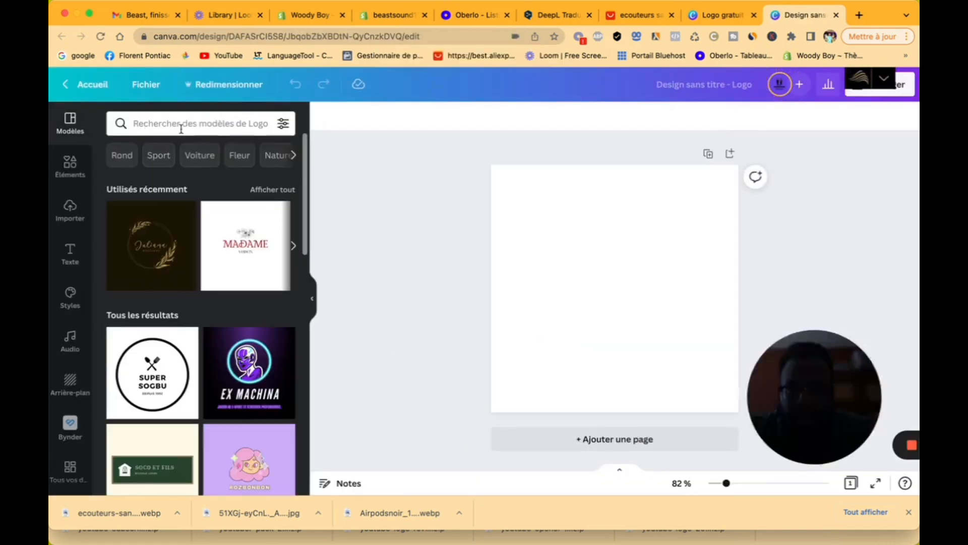
Step: Search logo templates for 'musi' and apply the black Soundwave Music Logo version
left_click(181, 126)
type("m")
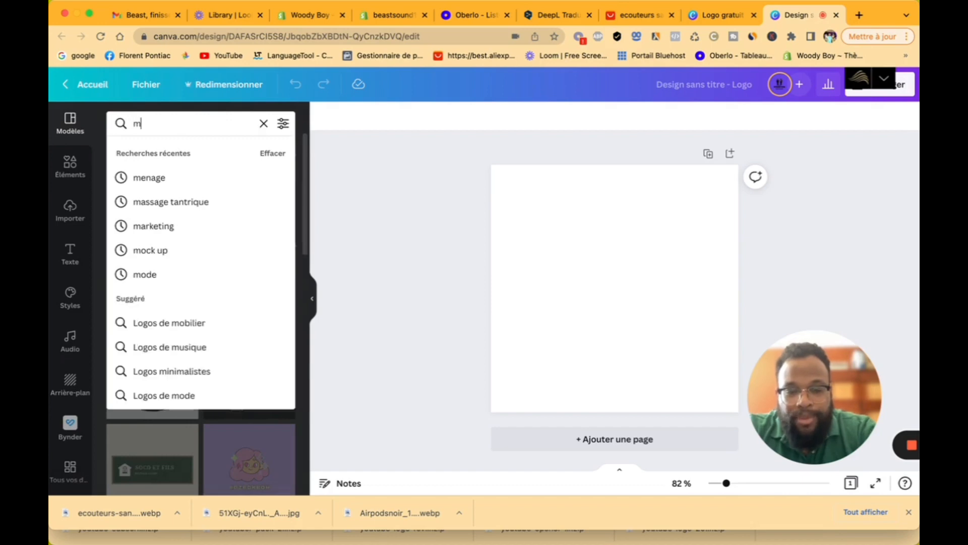
type("usi")
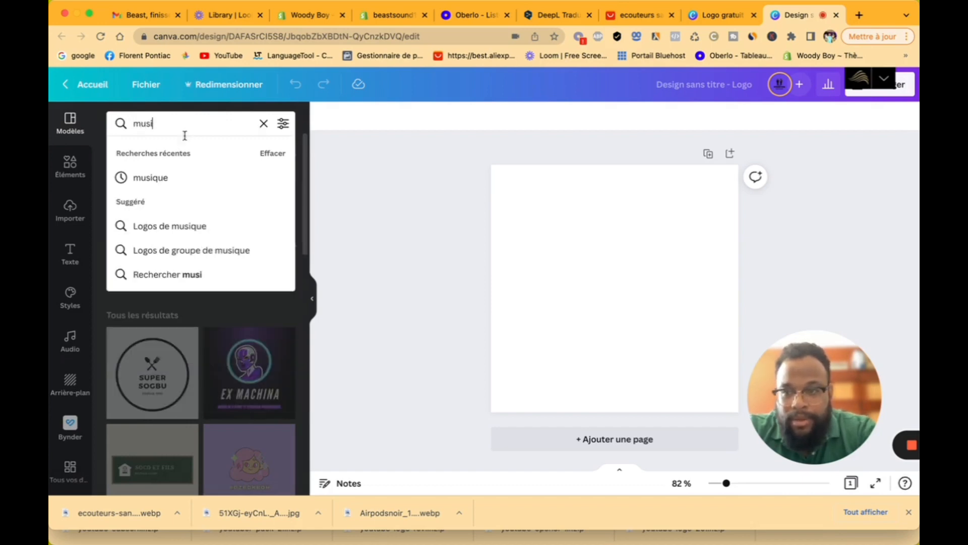
left_click(188, 177)
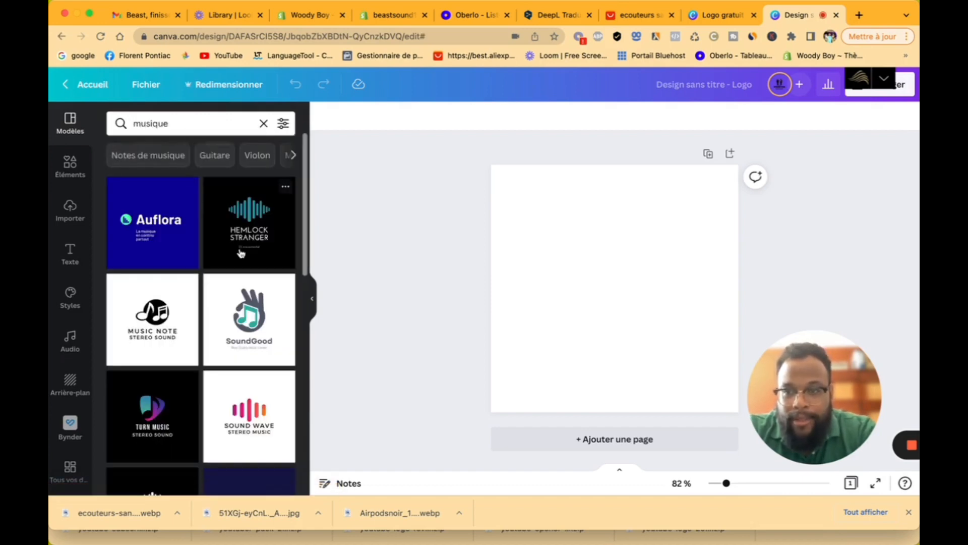
scroll(241, 253, "down", 4)
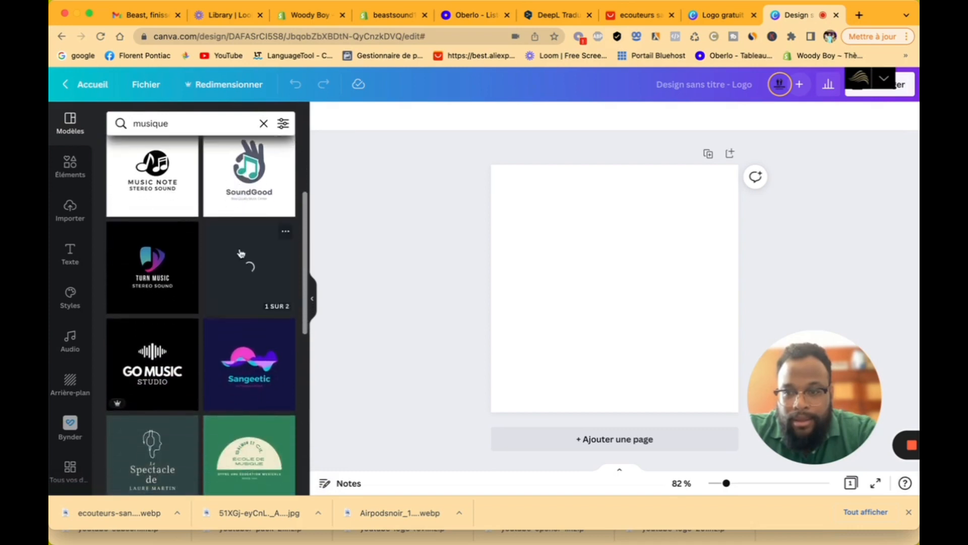
left_click(242, 253)
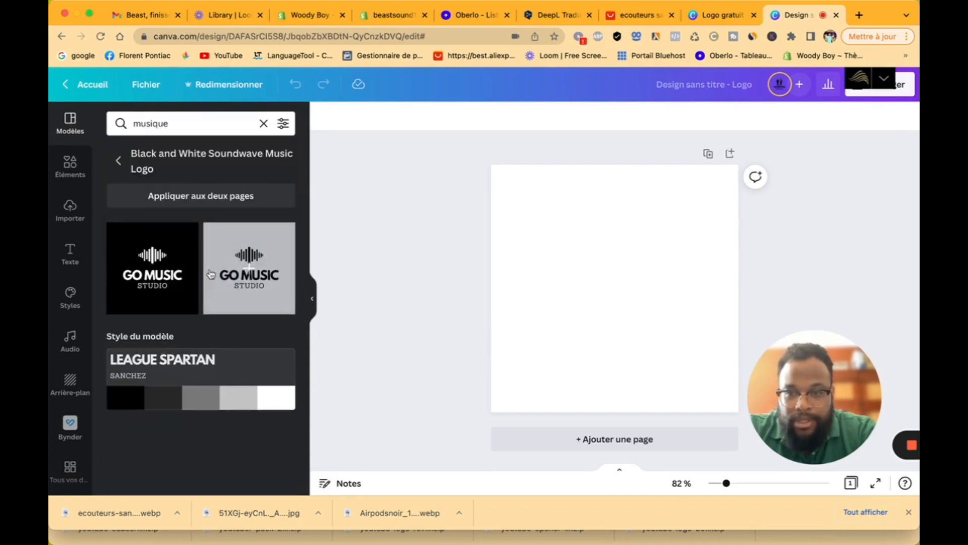
left_click(210, 274)
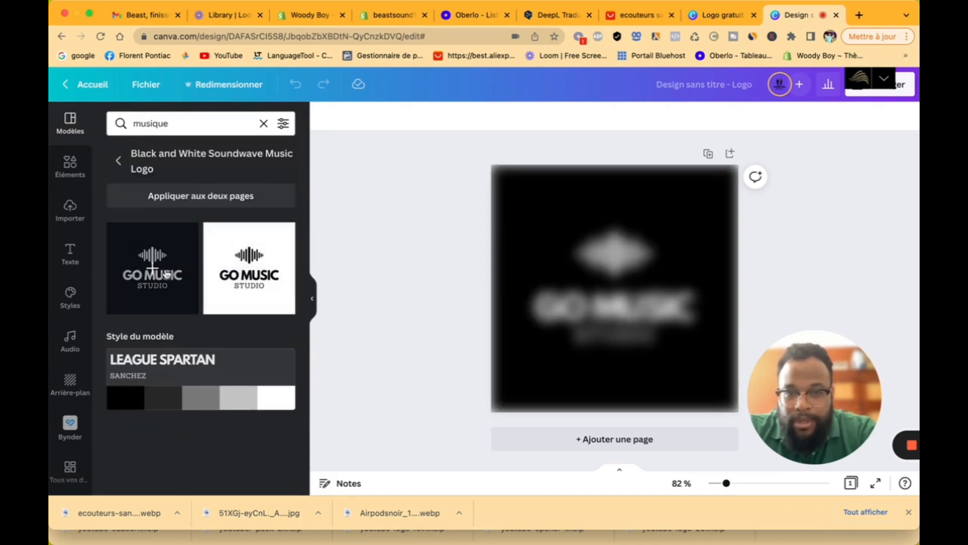
Step: Replace GO MUSIC with BEASTSOUND, shrinking the font until it fits one line
left_click(646, 311)
left_click(654, 304)
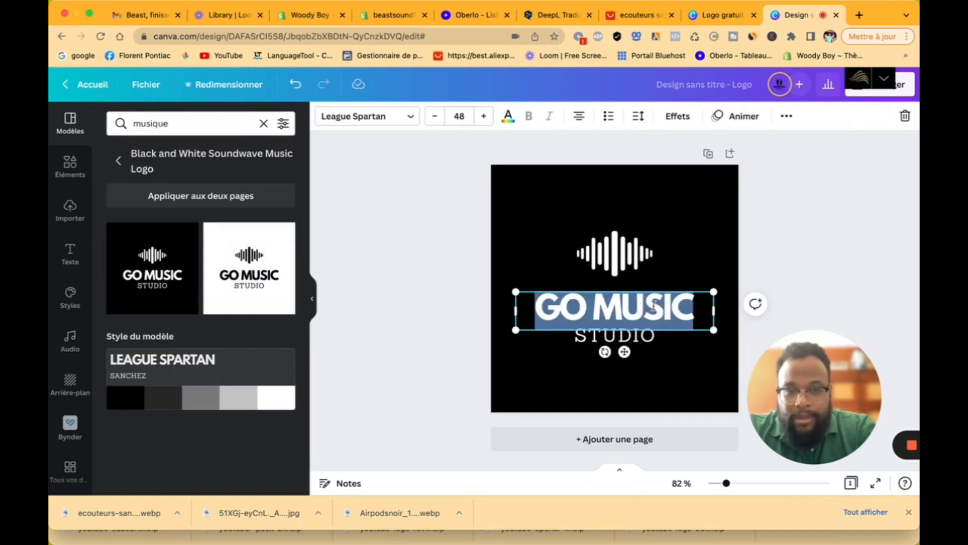
type("BEAST")
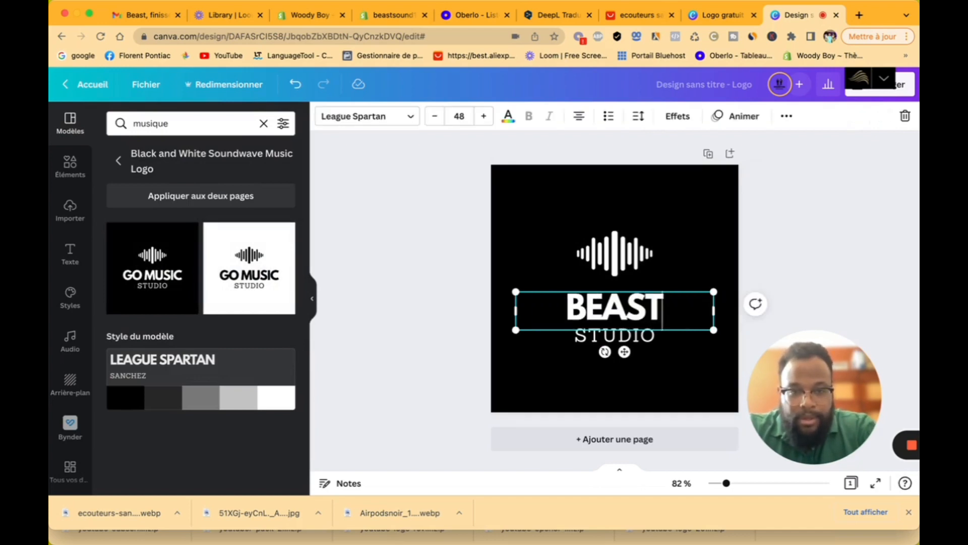
type("SOUND")
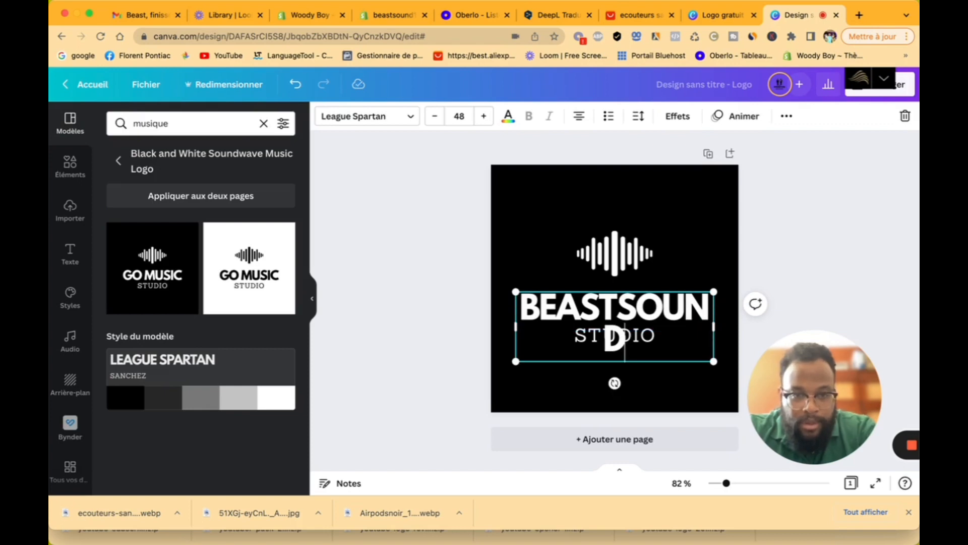
left_click(435, 117)
left_click(436, 117)
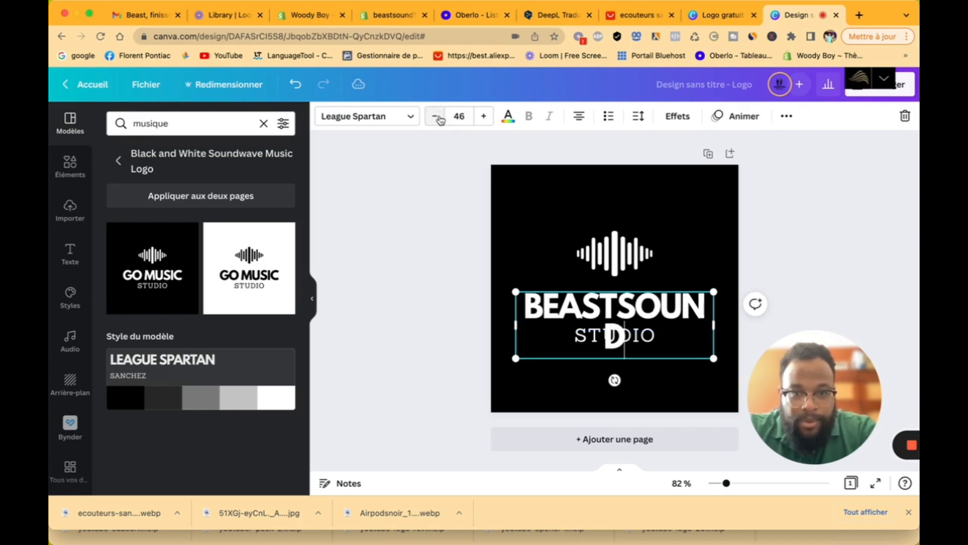
left_click(436, 117)
left_click(436, 117)
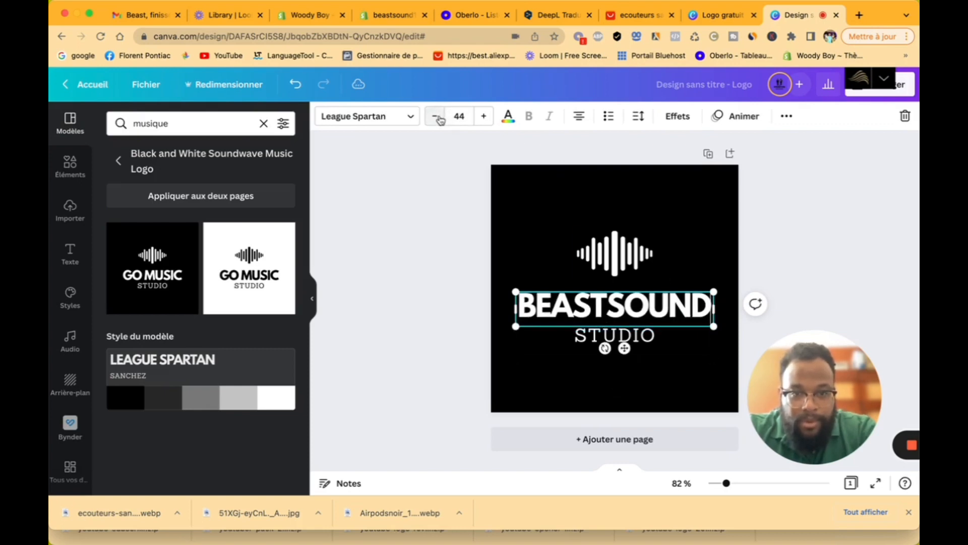
left_click(664, 339)
double_click(666, 338)
Step: Add a page with the white logo version and duplicate the BEASTSOUND logo page
left_click(679, 394)
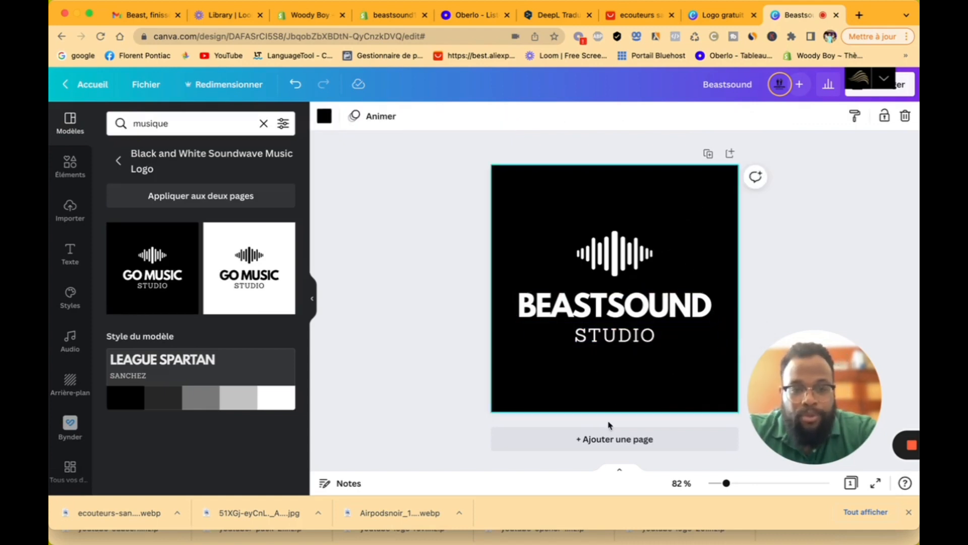
left_click(610, 437)
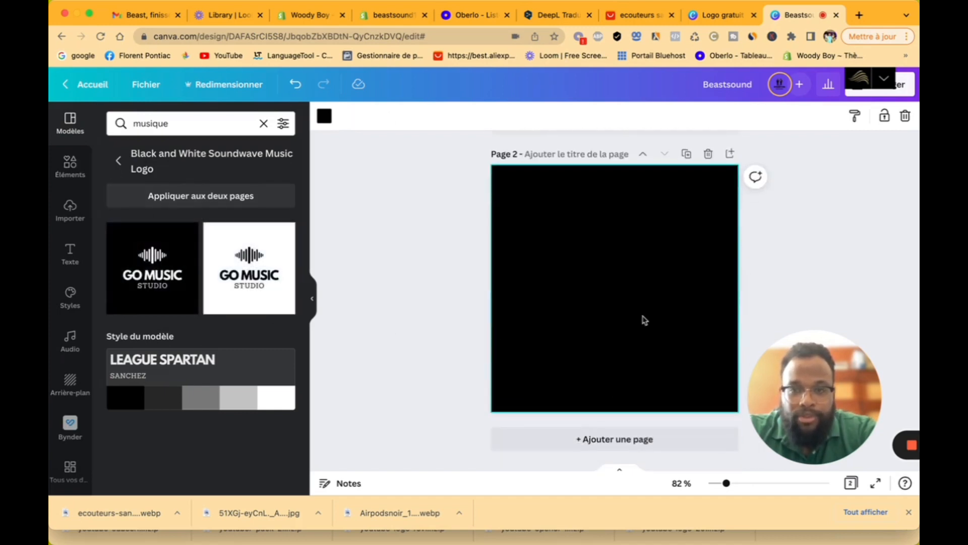
left_click(250, 268)
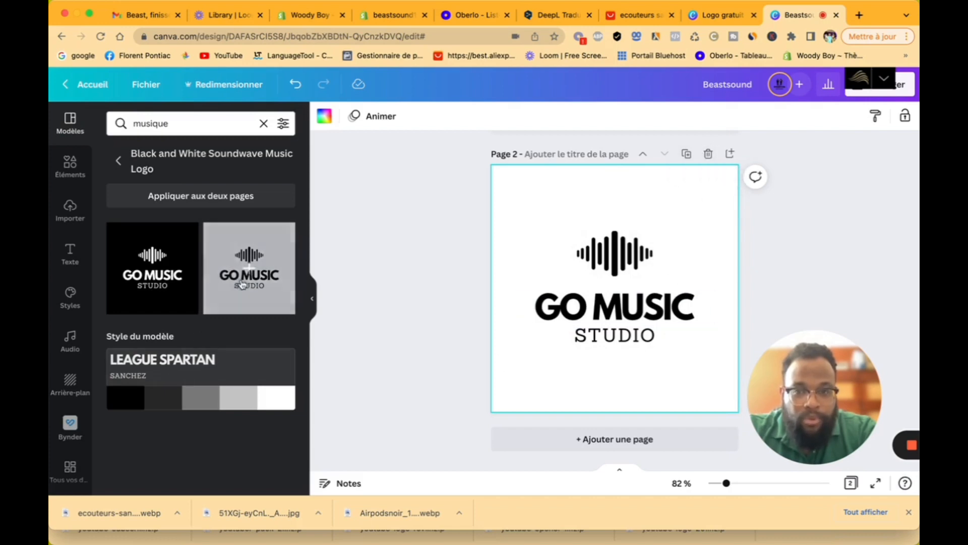
scroll(636, 215, "up", 5)
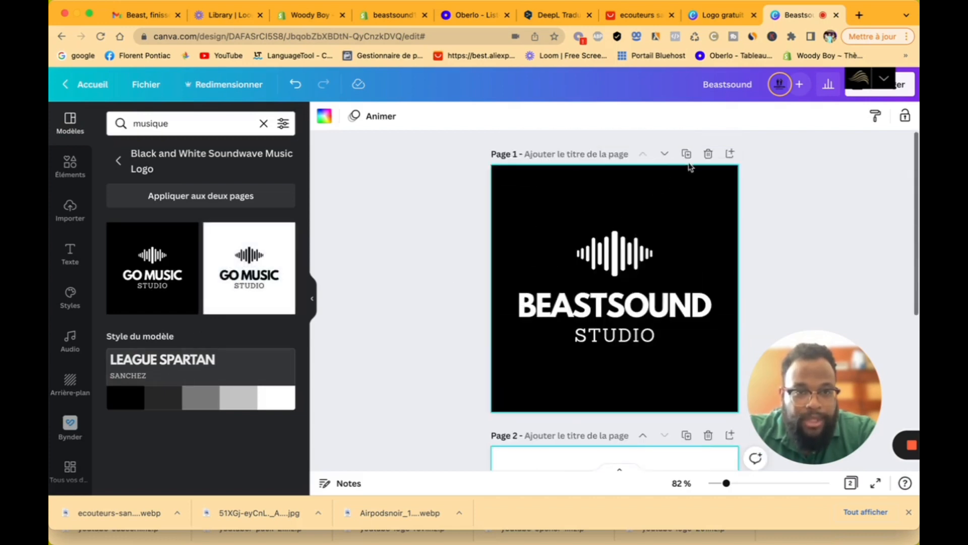
left_click(686, 153)
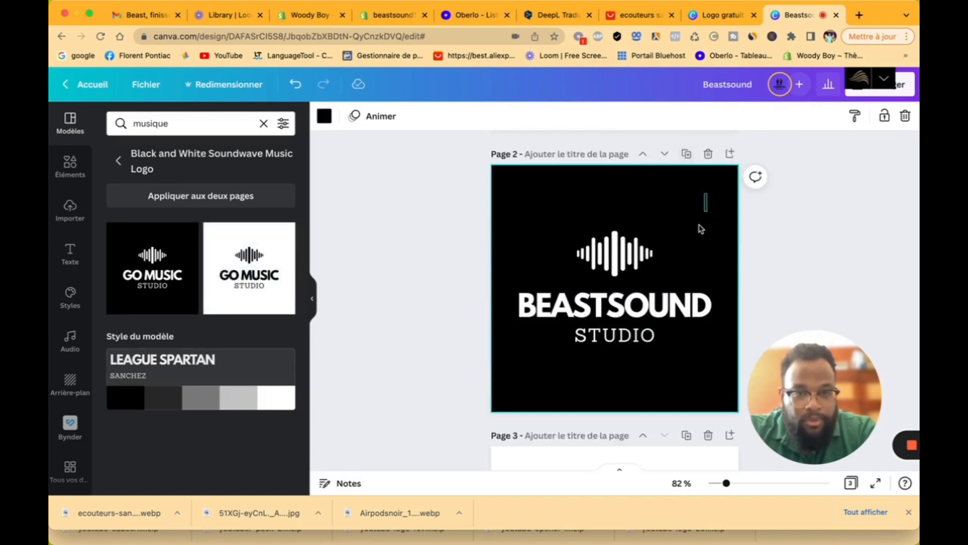
Step: Make the BEASTSOUND and STUDIO text on the duplicate page black
left_click_drag(708, 194, 550, 359)
left_click(509, 117)
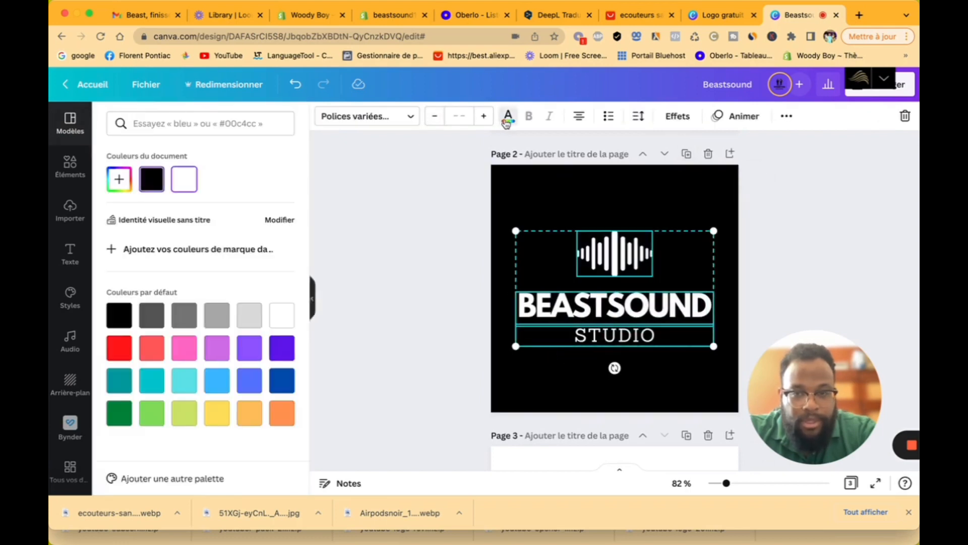
left_click(156, 185)
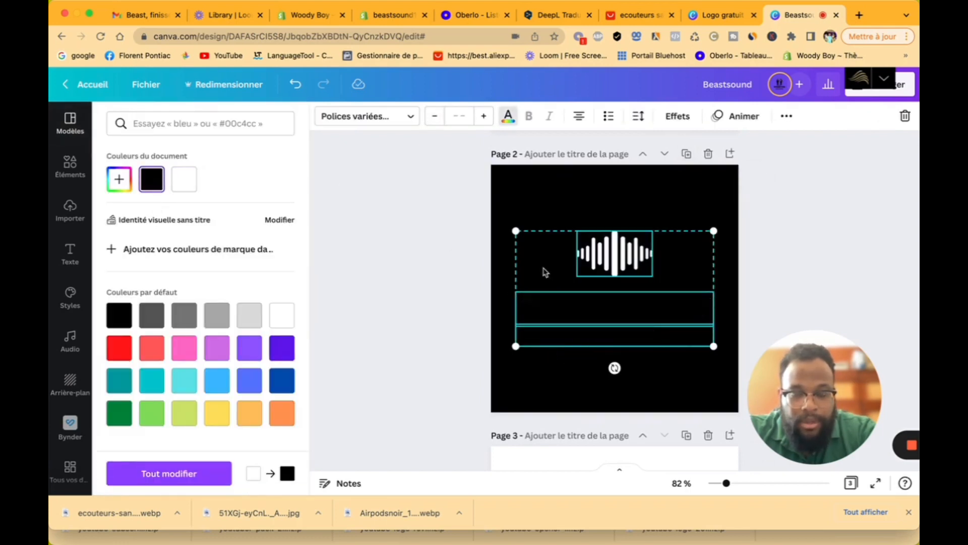
key("Escape")
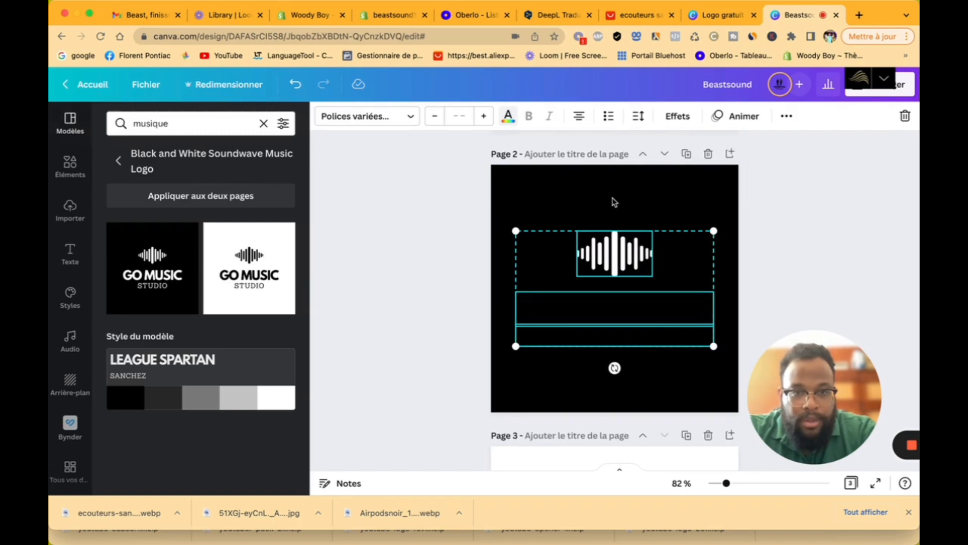
Step: Set the duplicate page background to white and the waveform to black
left_click(584, 191)
left_click(325, 117)
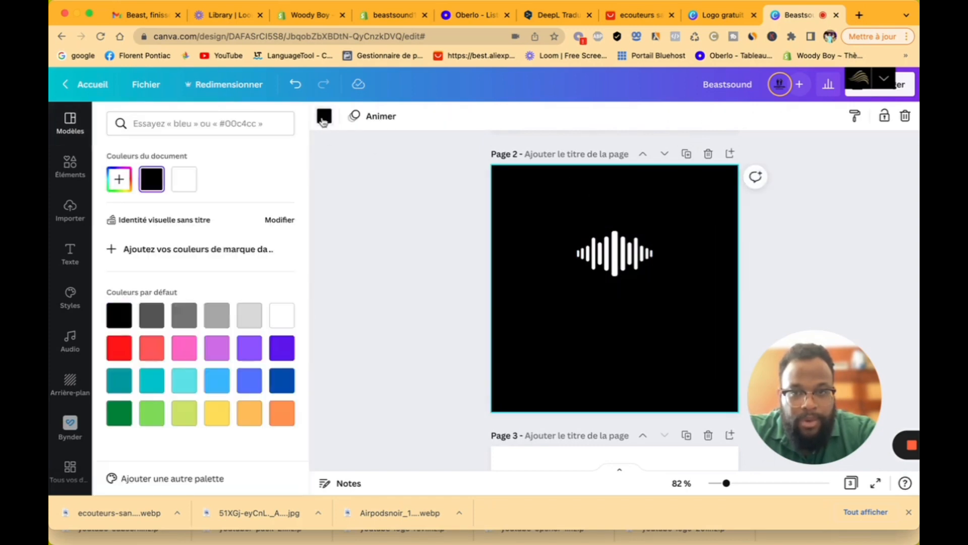
left_click(184, 179)
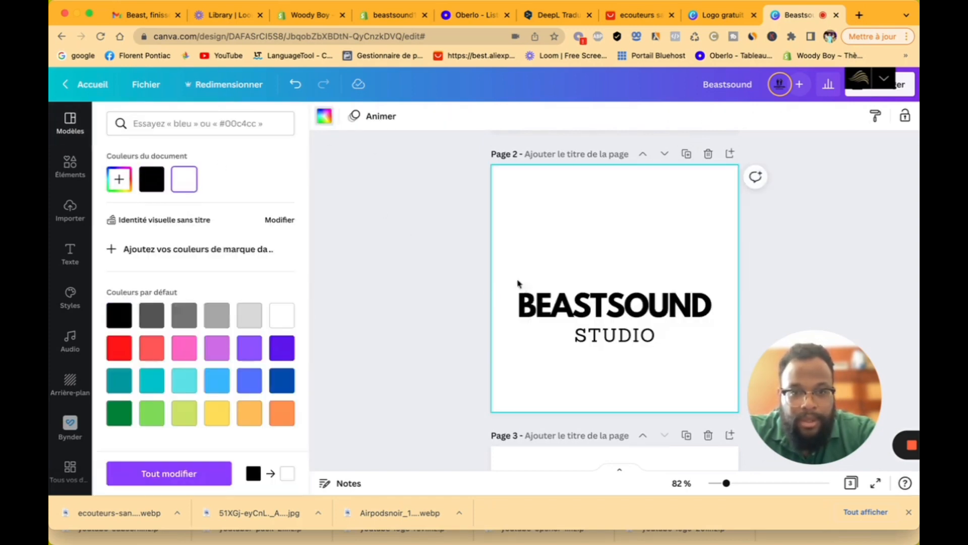
left_click(630, 260)
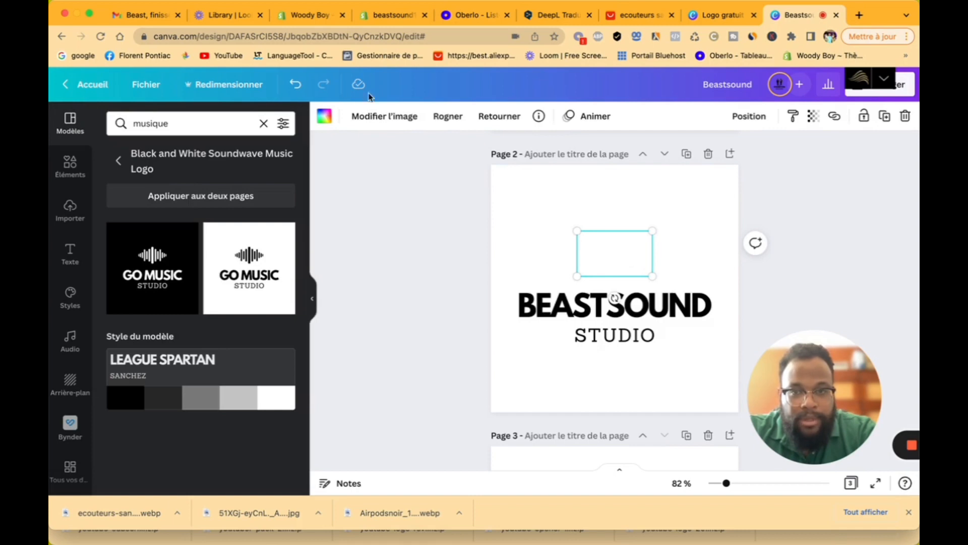
left_click(325, 116)
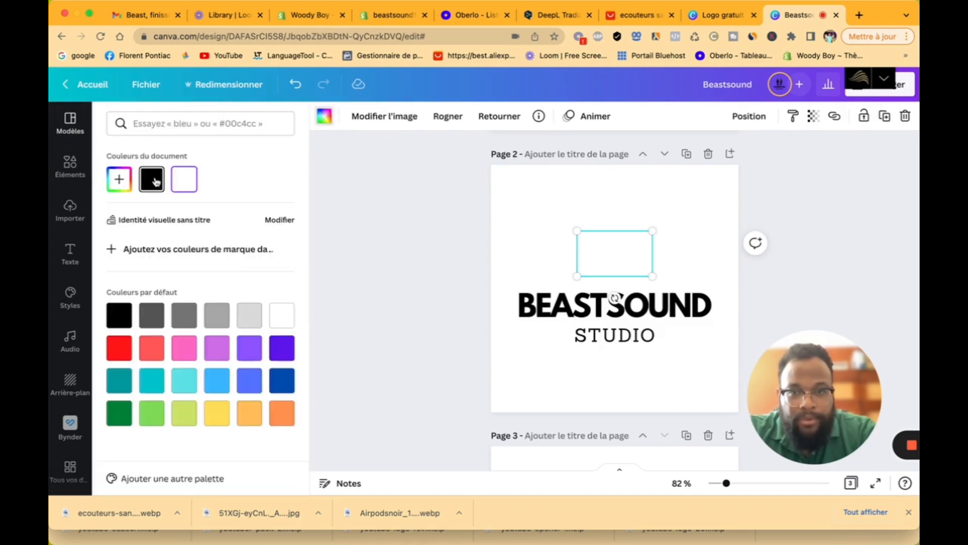
left_click(155, 180)
left_click(827, 283)
Step: Delete the leftover GO MUSIC page
scroll(730, 340, "down", 5)
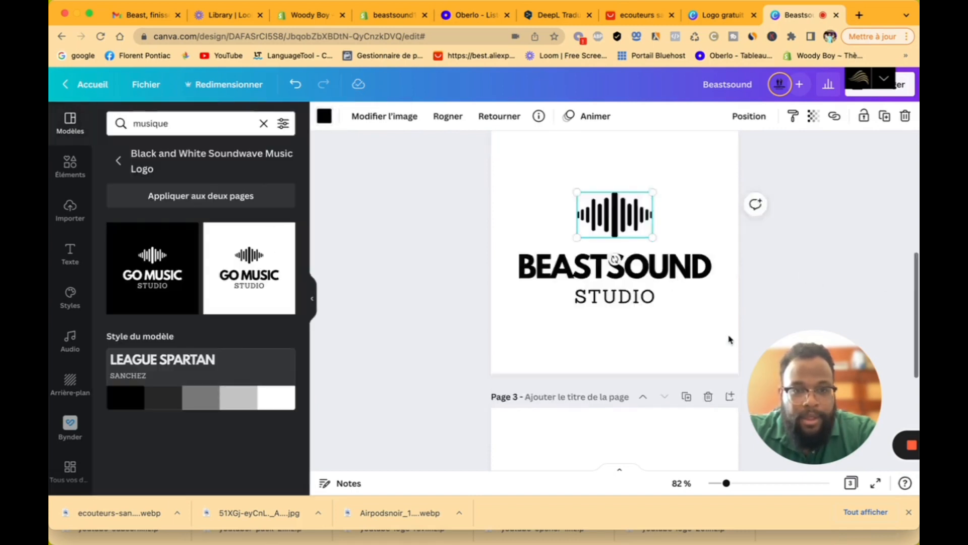
scroll(730, 340, "up", 8)
scroll(730, 340, "down", 5)
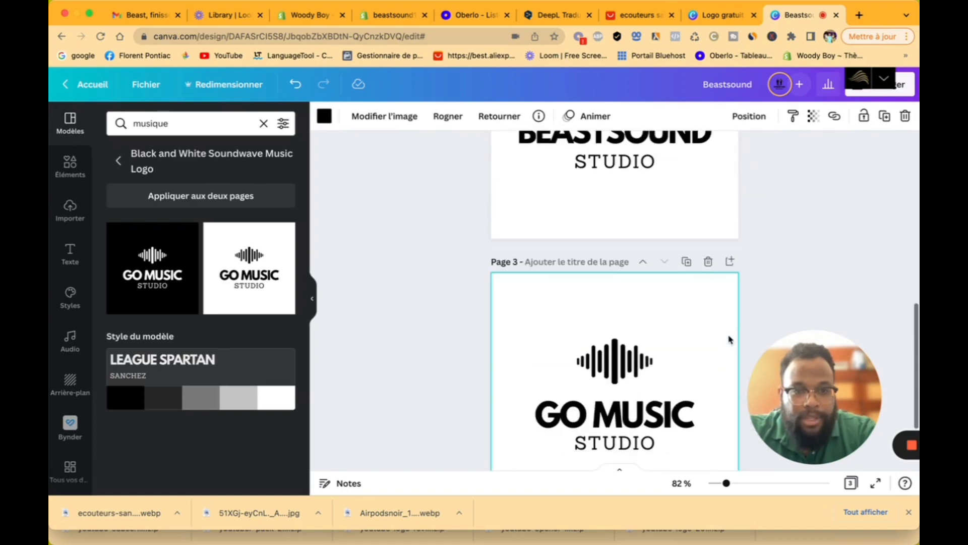
left_click(708, 263)
scroll(710, 265, "up", 5)
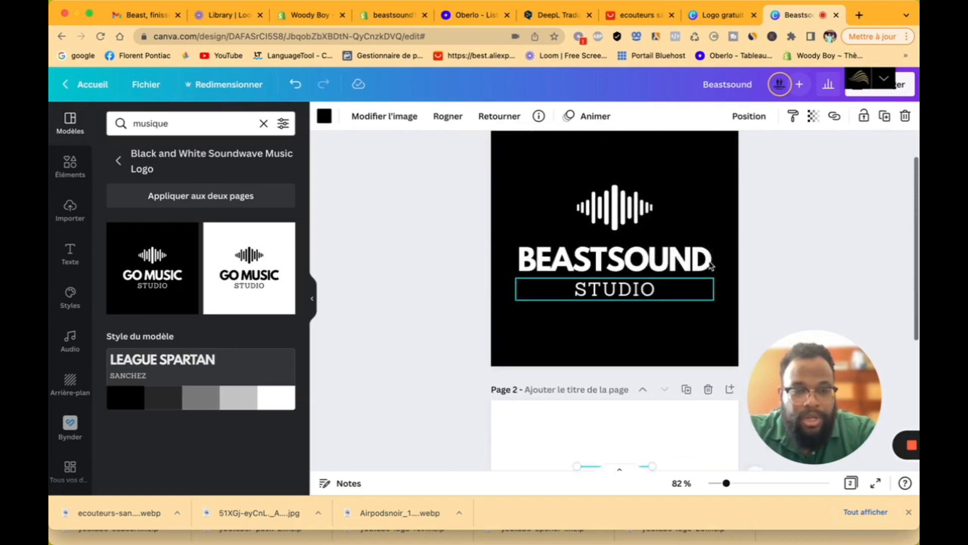
scroll(710, 266, "down", 5)
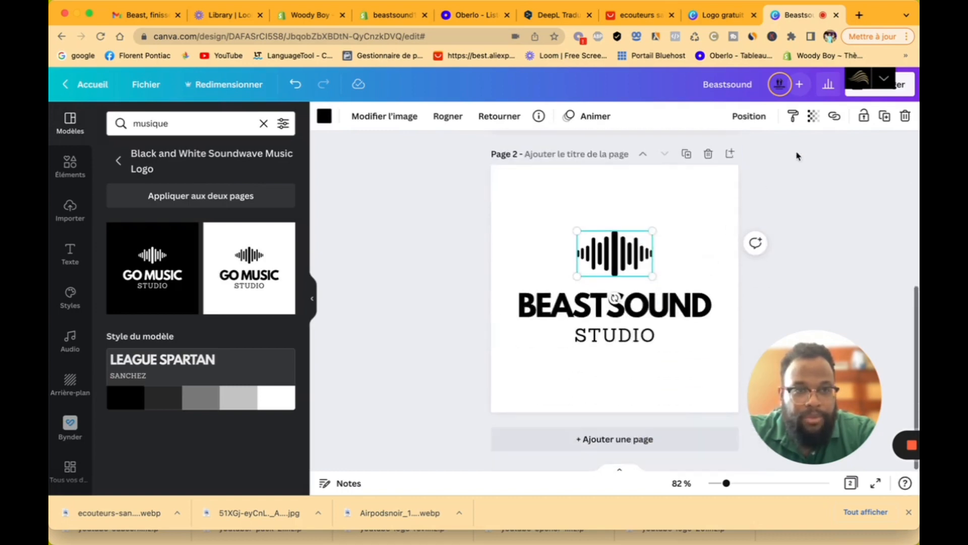
Step: Download all pages as transparent-background PNGs, saved as Beastsound.zip
left_click(902, 98)
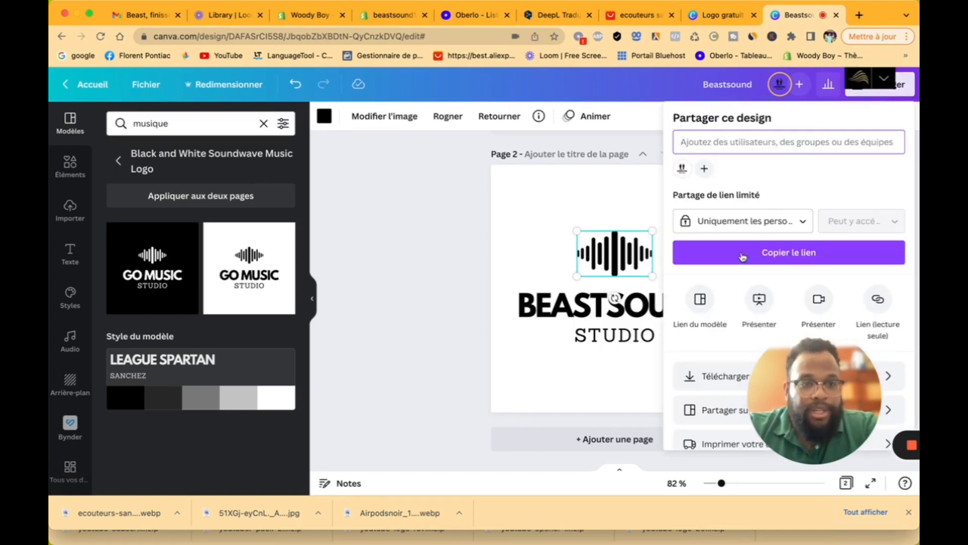
scroll(708, 386, "down", 2)
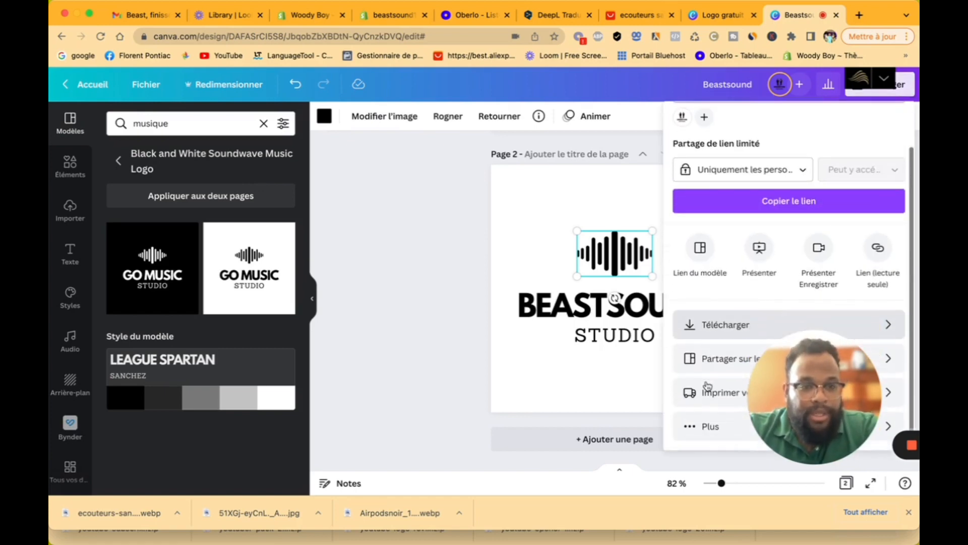
left_click(715, 321)
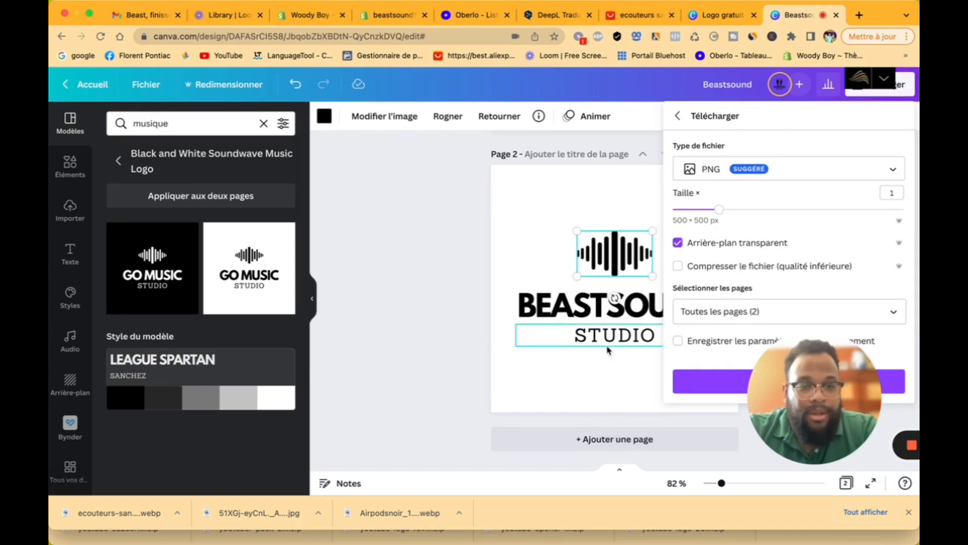
left_click(702, 384)
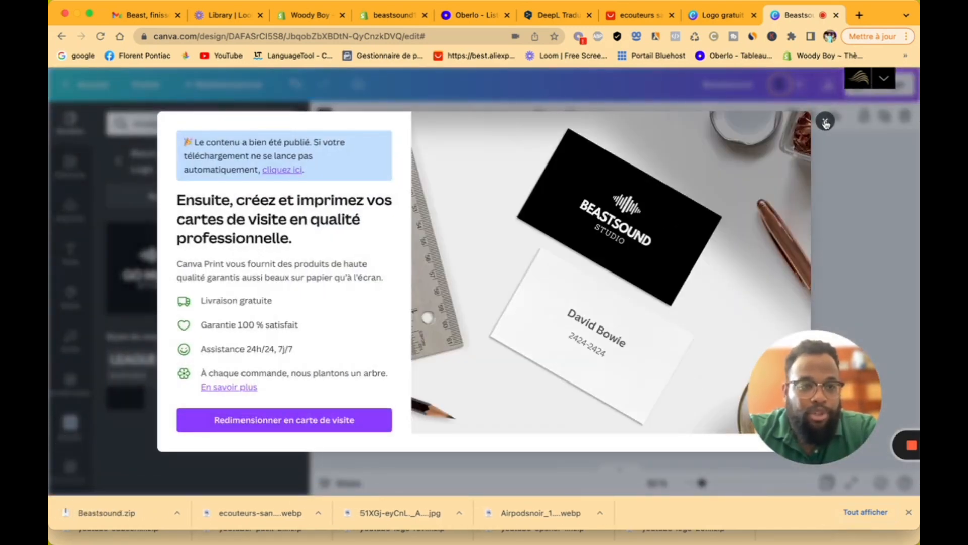
Step: Dismiss the business card promotion and open Beastsound.zip from the downloads bar
left_click(826, 122)
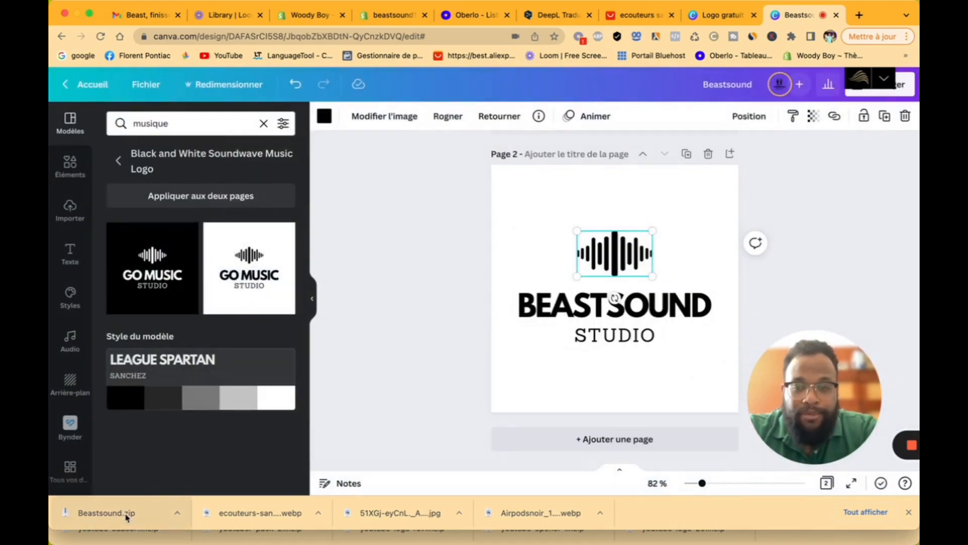
left_click(126, 513)
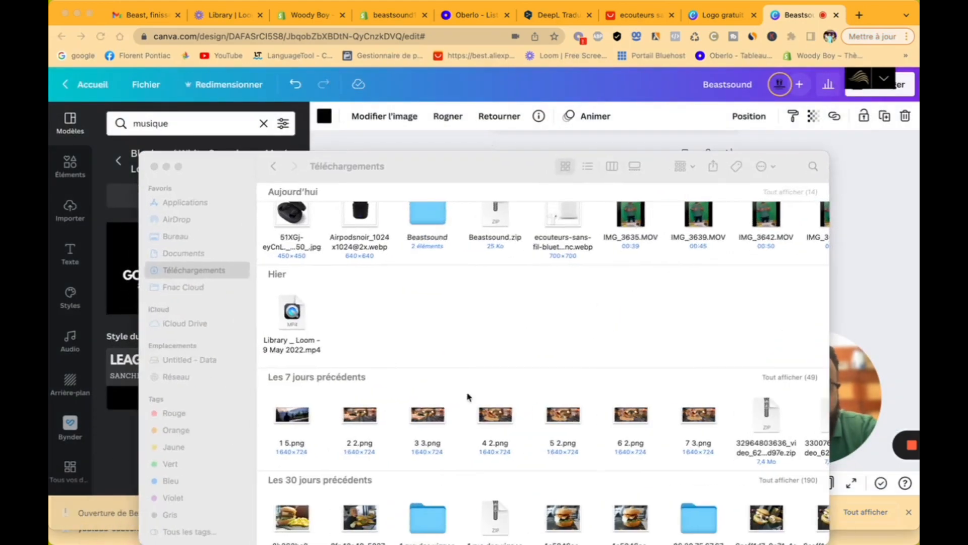
left_click(167, 167)
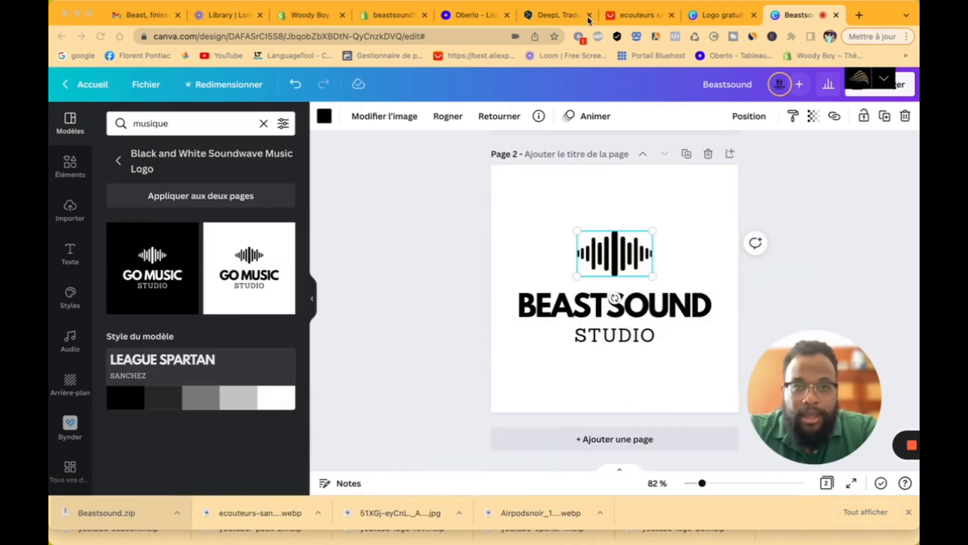
Step: Upload Beastsound/2.png and set it as the header logo image
left_click(373, 19)
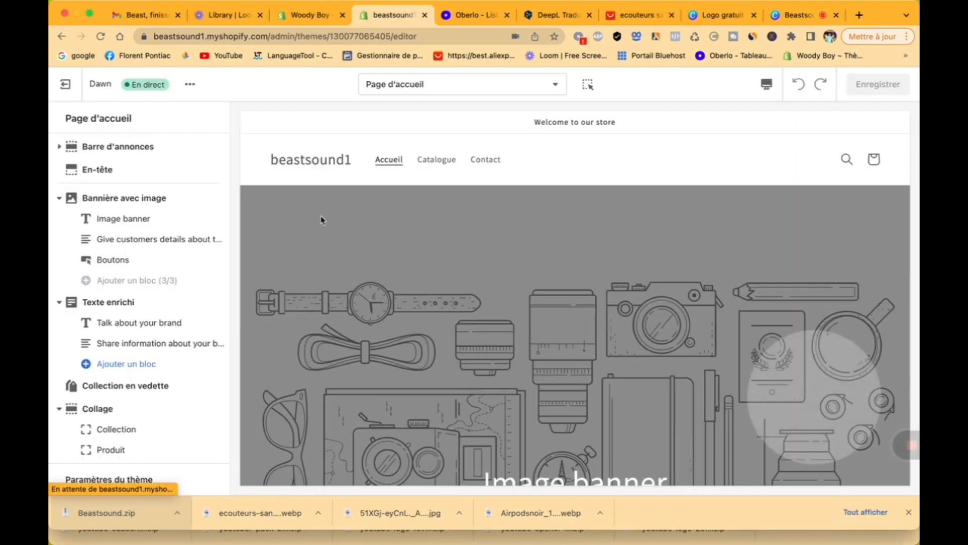
left_click(129, 169)
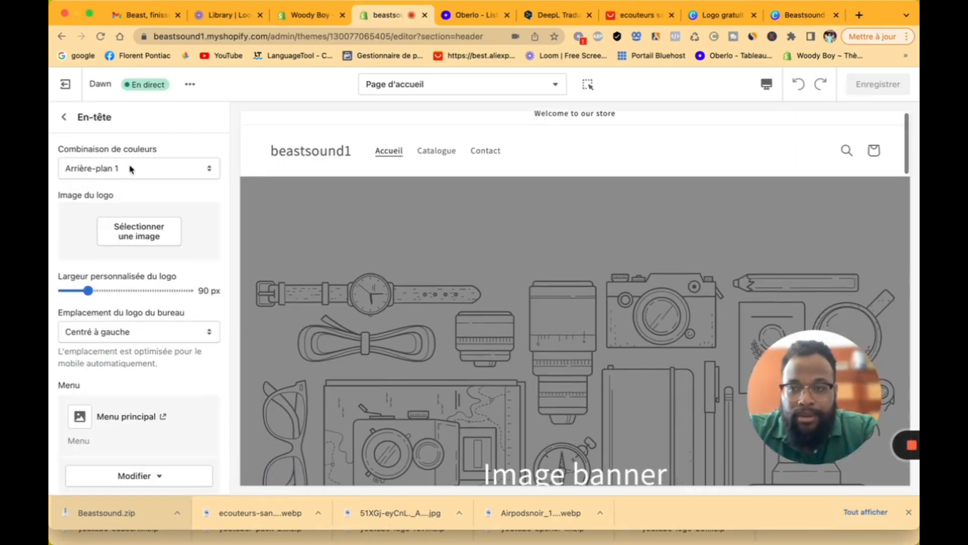
left_click(148, 238)
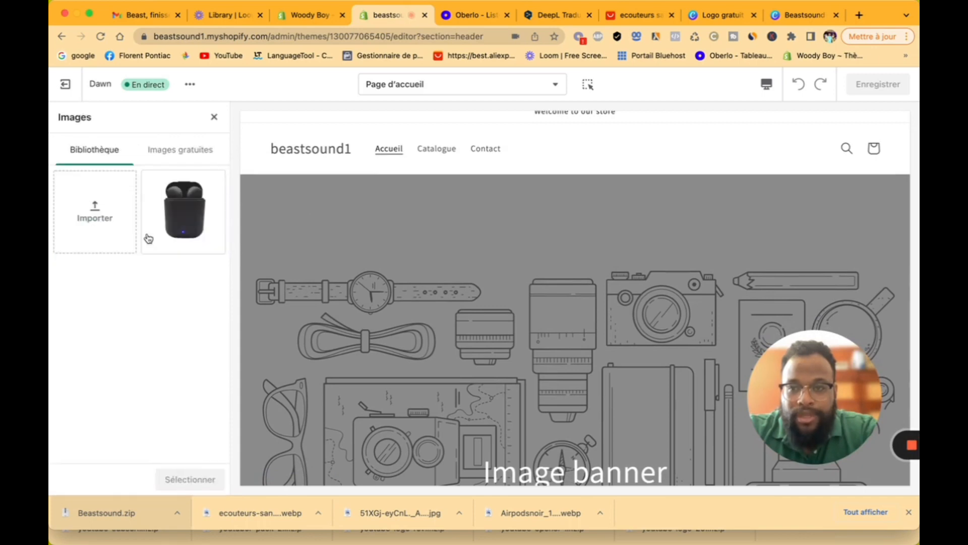
left_click(117, 218)
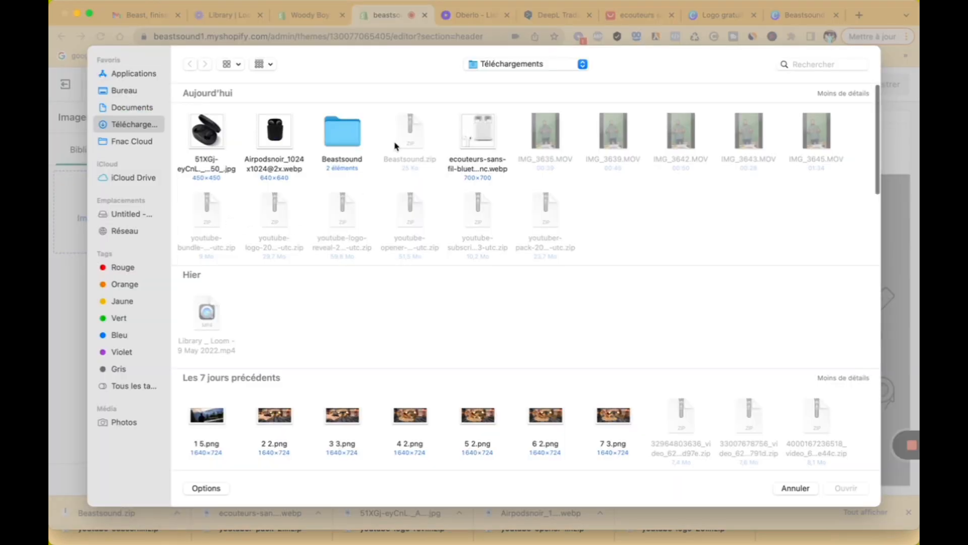
double_click(342, 132)
left_click(277, 139)
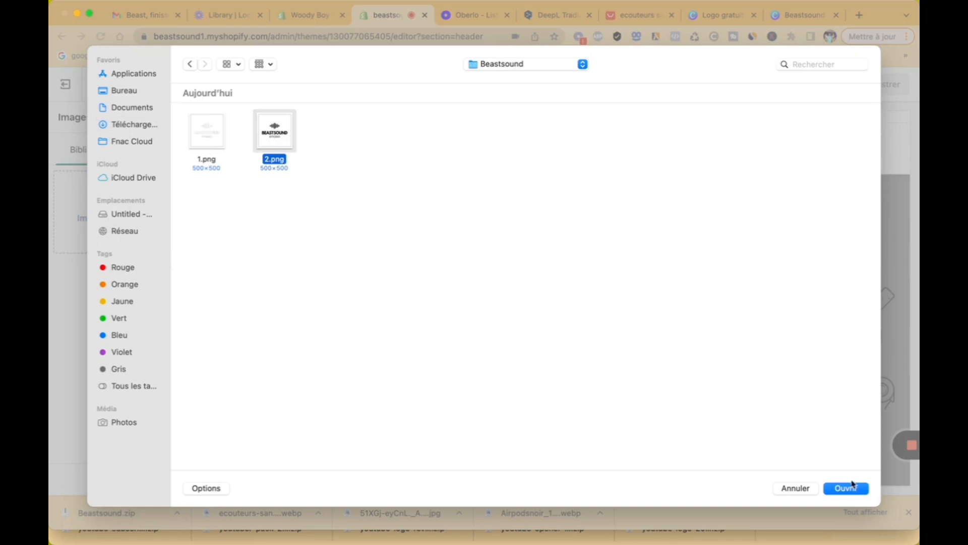
left_click(854, 485)
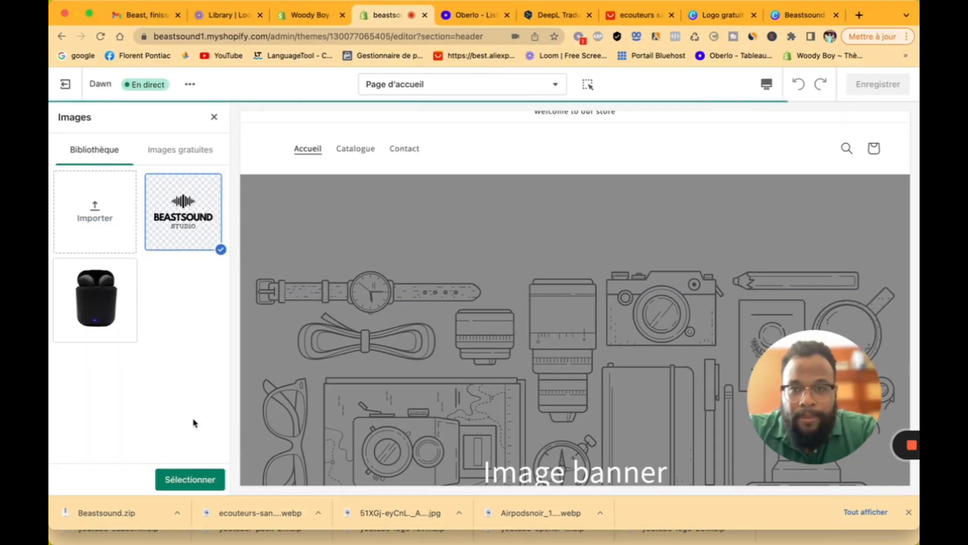
left_click(202, 479)
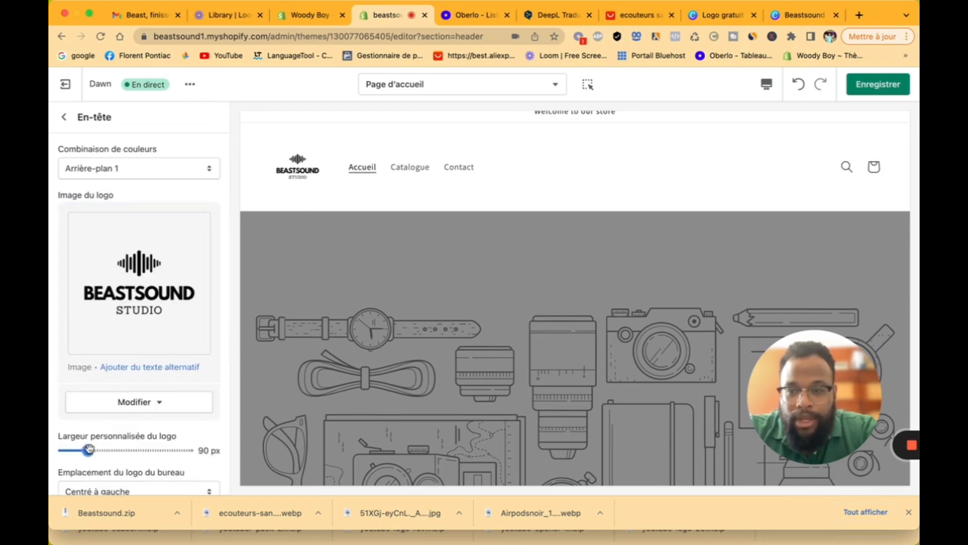
Step: Reduce the header logo width from 90 px to 50 px
left_click_drag(89, 448, 77, 447)
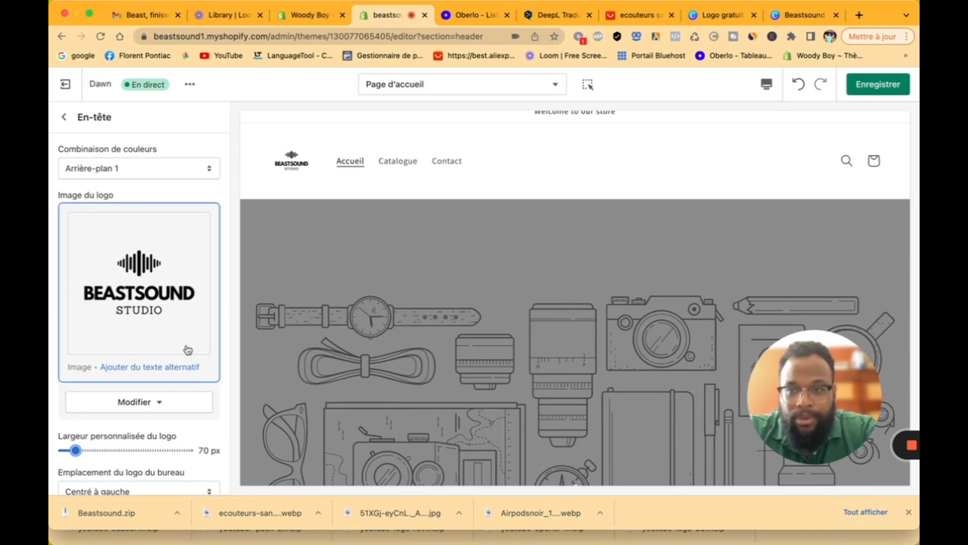
scroll(184, 348, "down", 3)
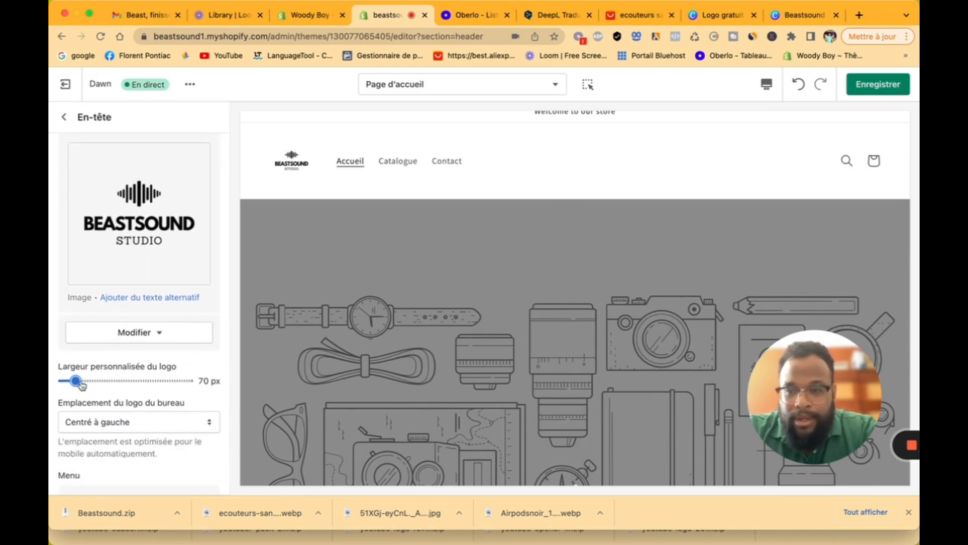
left_click_drag(78, 382, 63, 381)
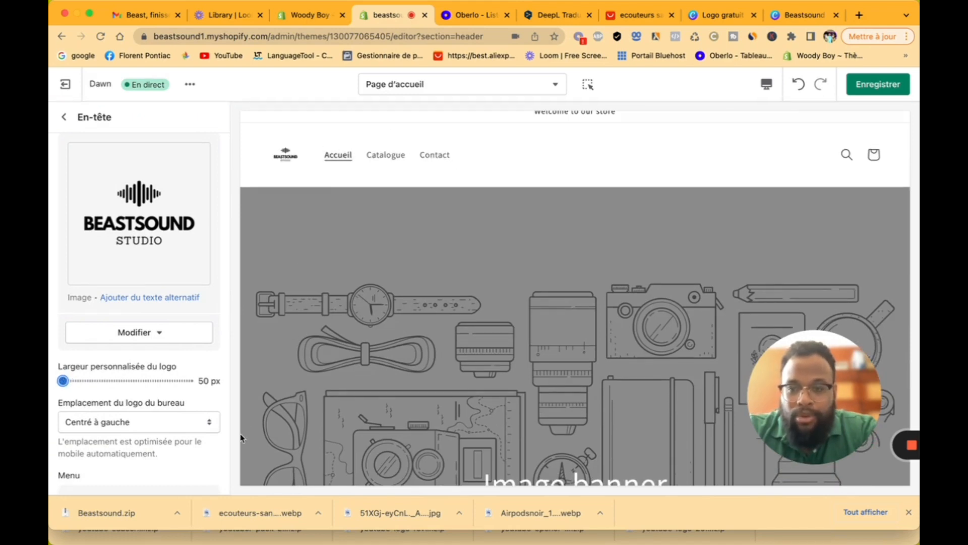
scroll(241, 437, "down", 8)
scroll(199, 464, "down", 5)
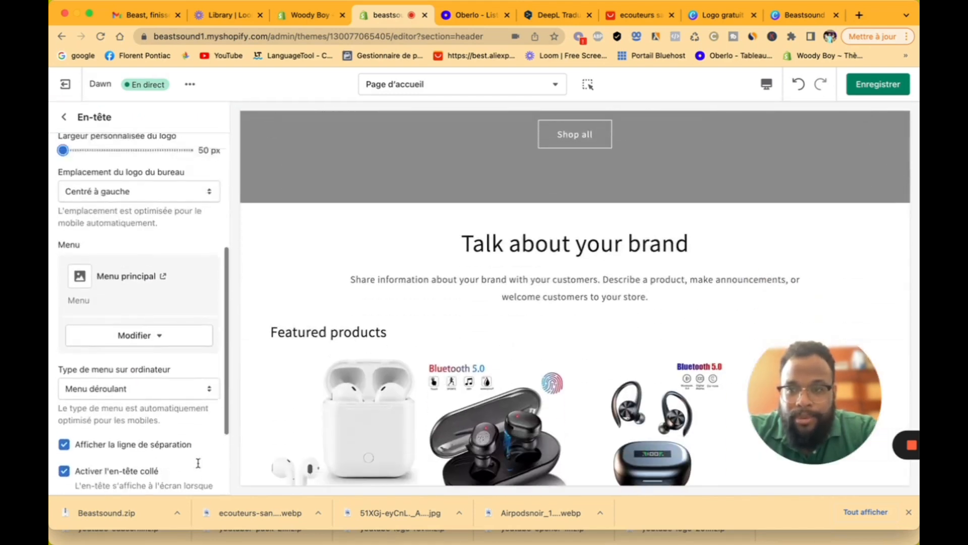
scroll(198, 463, "up", 1)
scroll(208, 246, "up", 6)
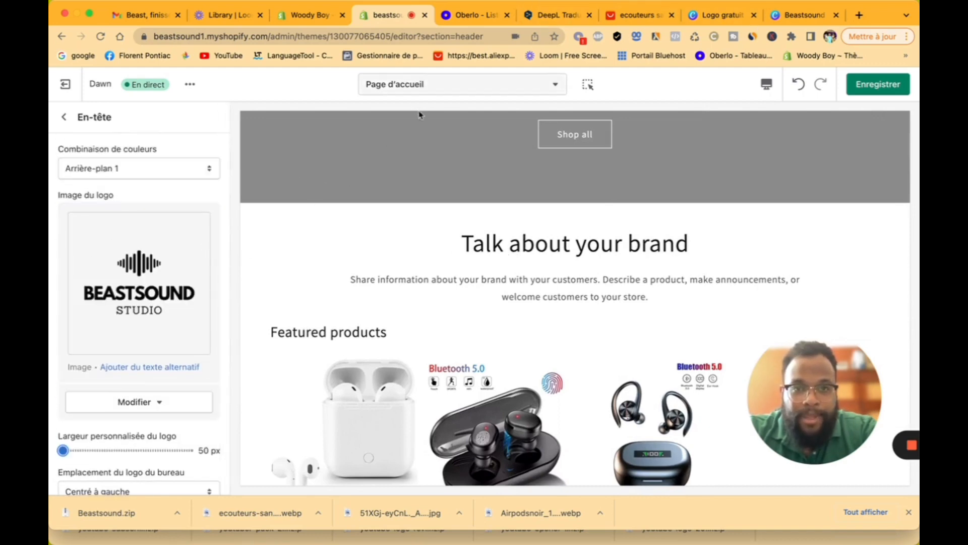
scroll(374, 151, "up", 5)
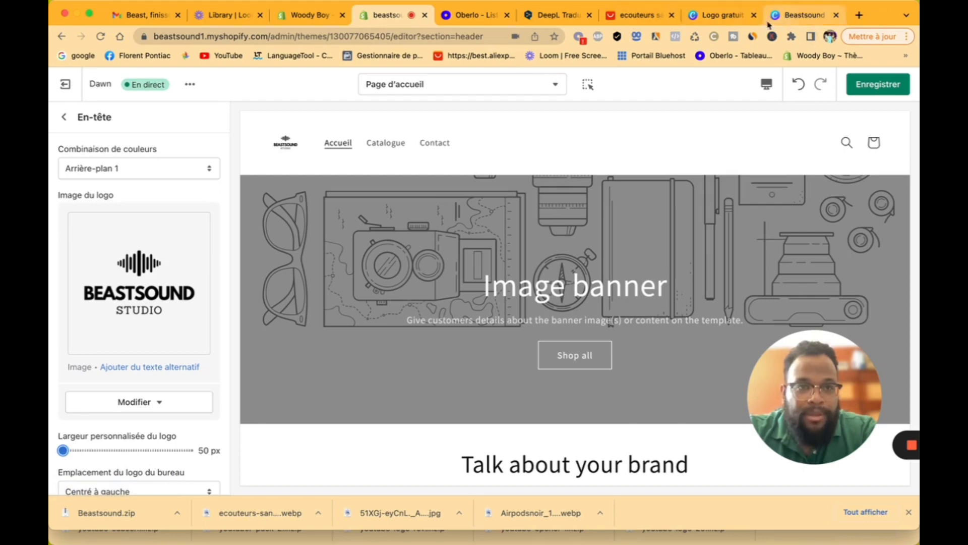
left_click(744, 19)
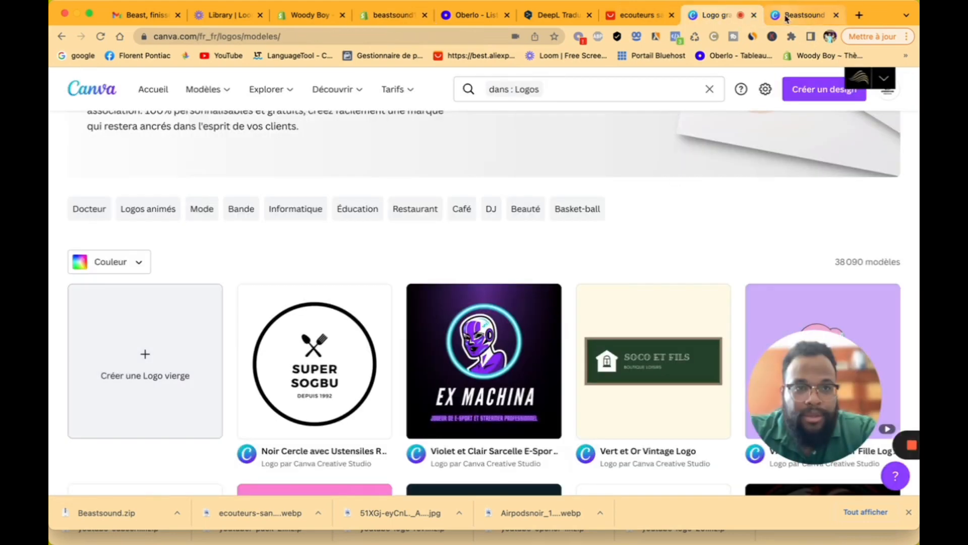
Step: Make a 500 × 300 px resized copy of the Beastsound design, then discard it
left_click(785, 19)
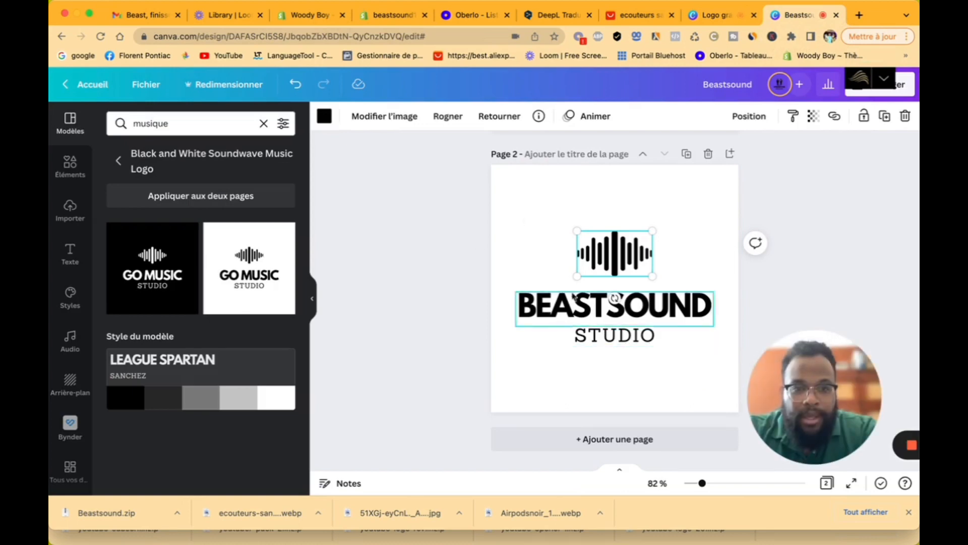
left_click(217, 84)
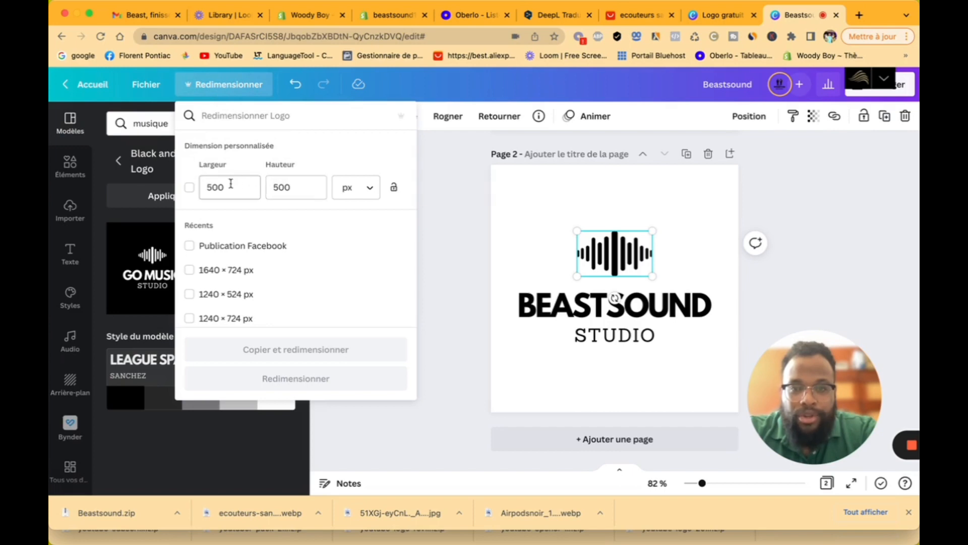
left_click_drag(295, 186, 265, 187)
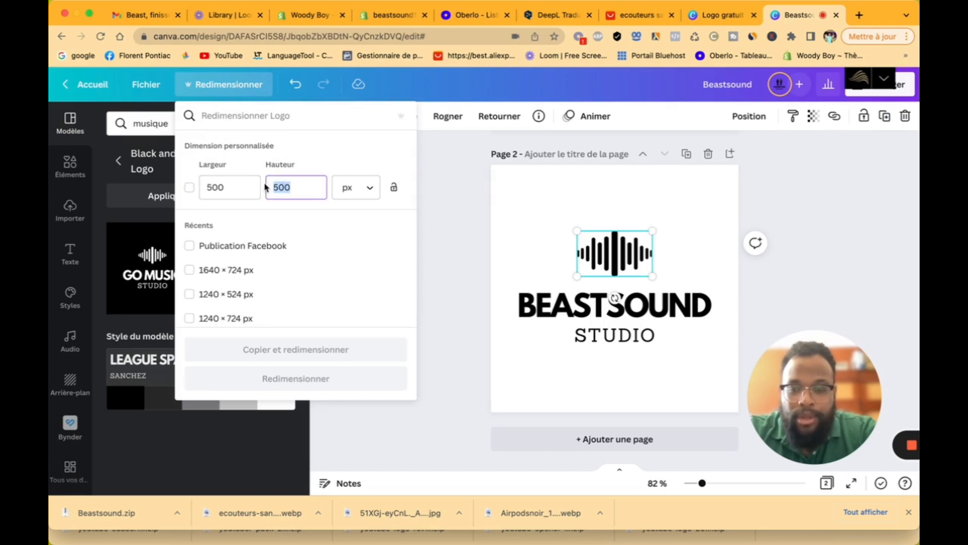
type("300")
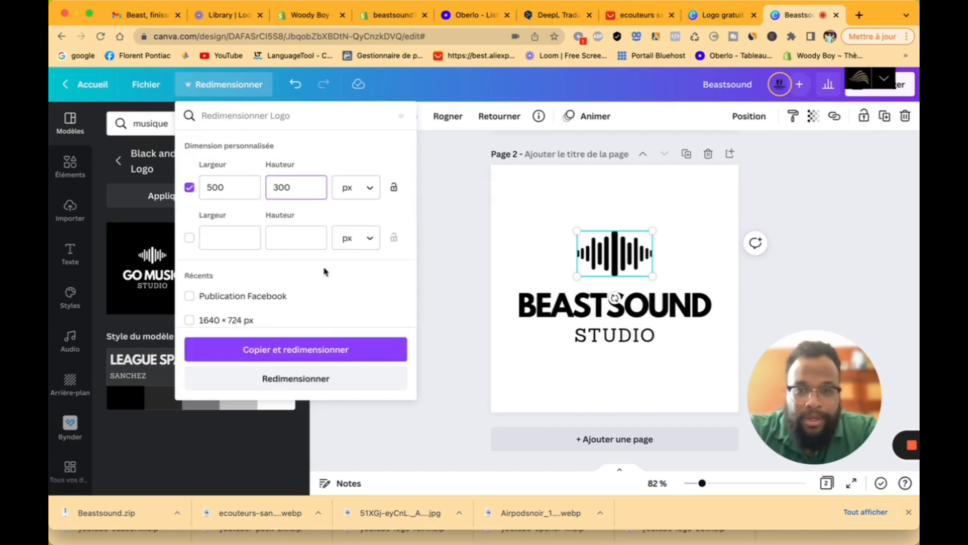
left_click(322, 352)
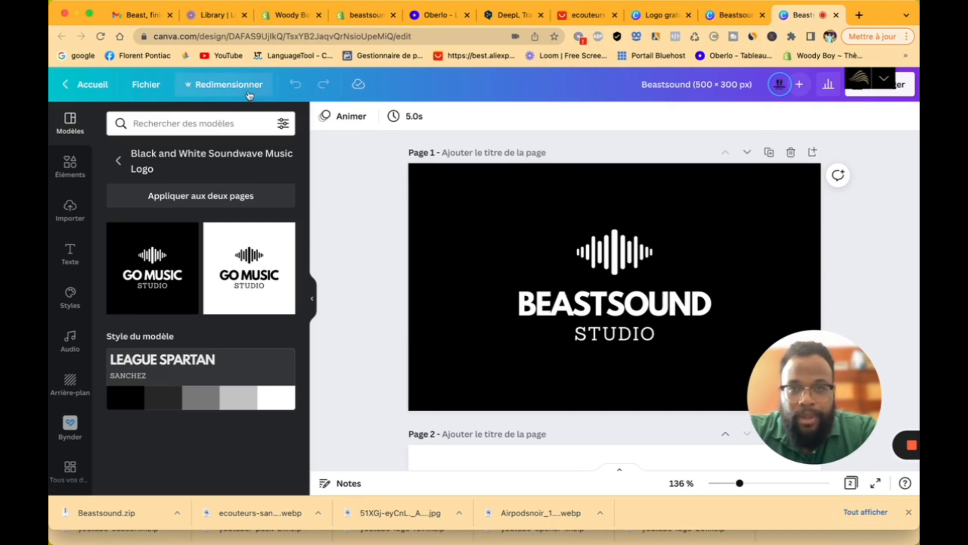
left_click(836, 15)
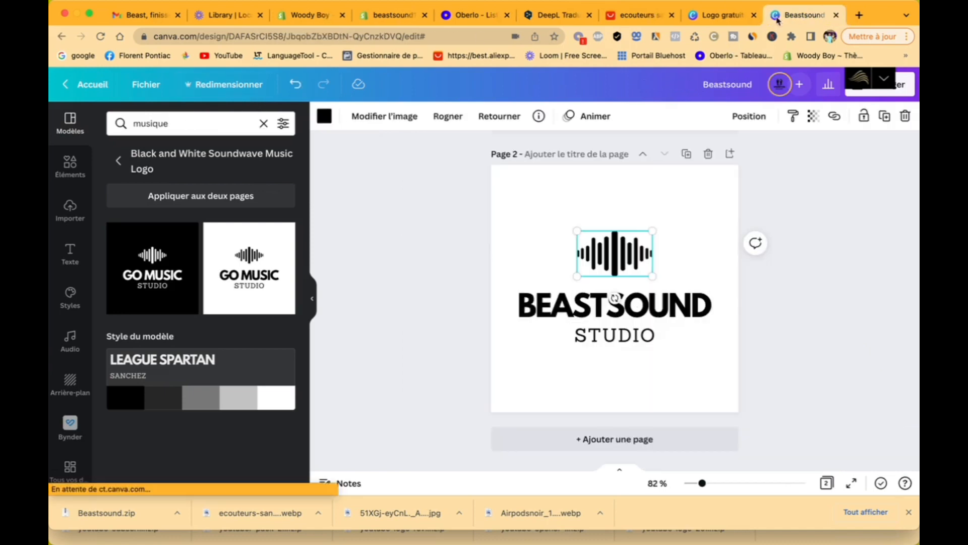
Step: Copy and resize the Beastsound design to 500 × 200 px instead
left_click(244, 87)
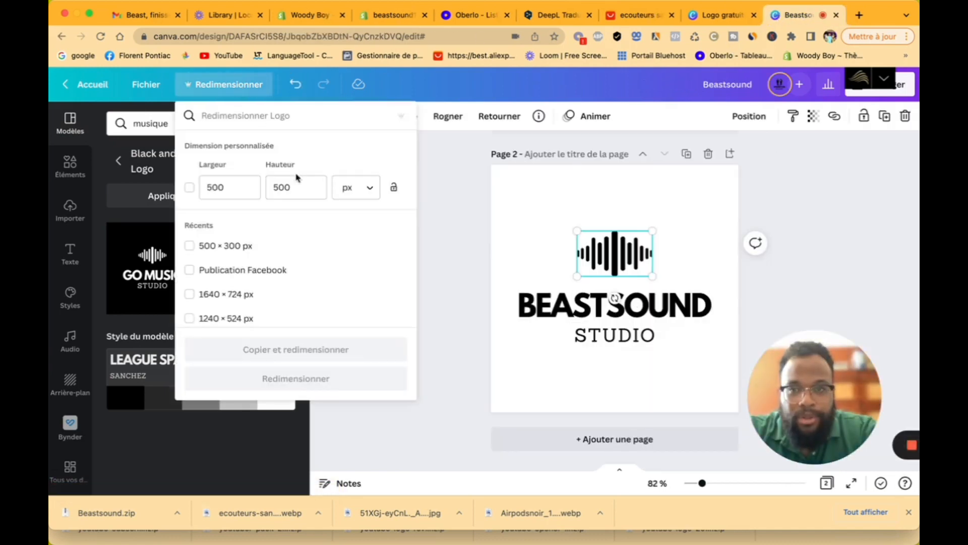
double_click(277, 187)
type("2")
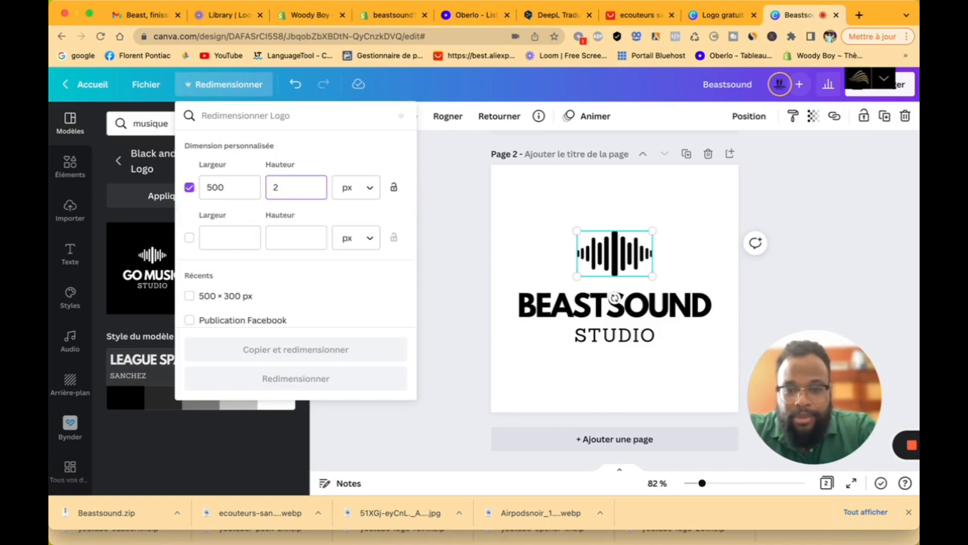
left_click(313, 349)
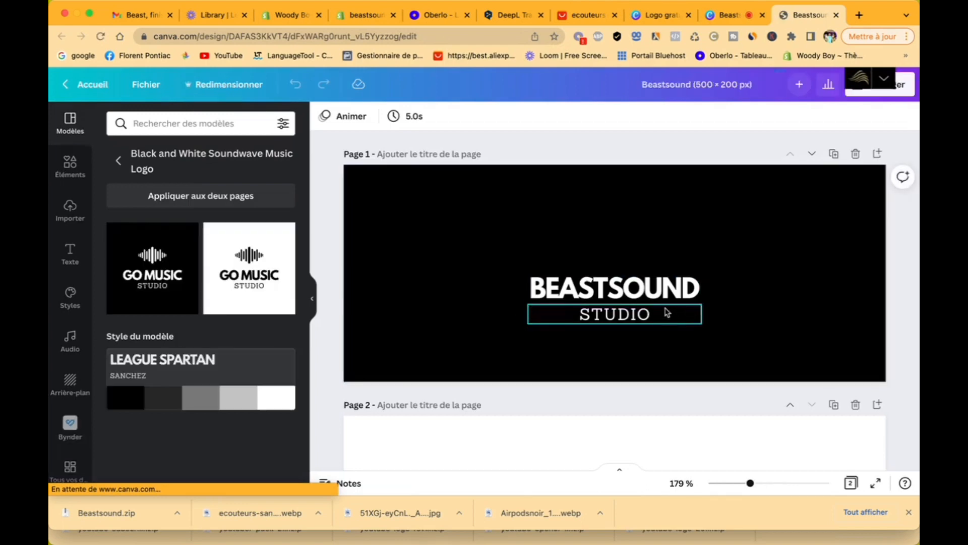
Step: Enlarge the logo on the black page and centre it
left_click_drag(730, 232, 487, 369)
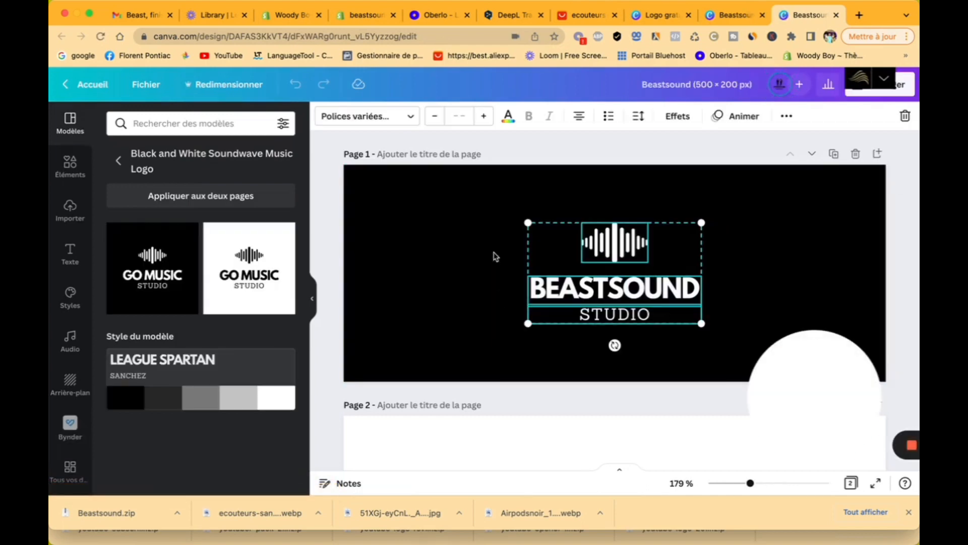
left_click_drag(528, 222, 449, 212)
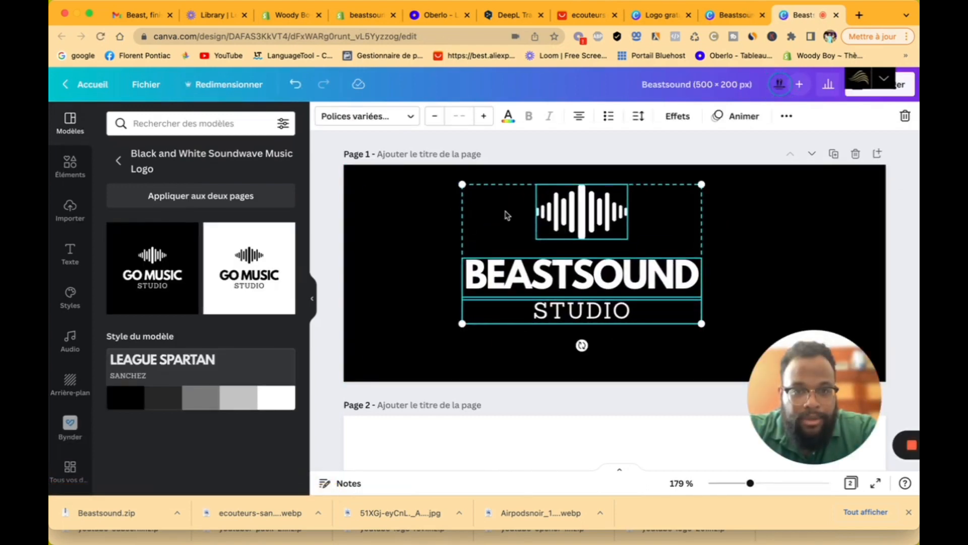
left_click_drag(565, 220, 567, 237)
Step: Enlarge the logo on the white page and move it to the page centre
scroll(567, 237, "down", 5)
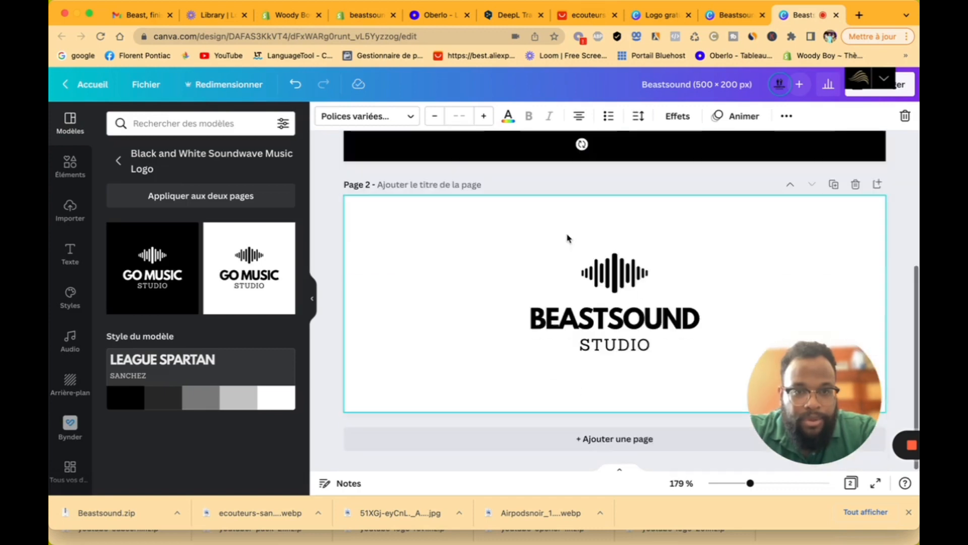
left_click_drag(733, 222, 497, 347)
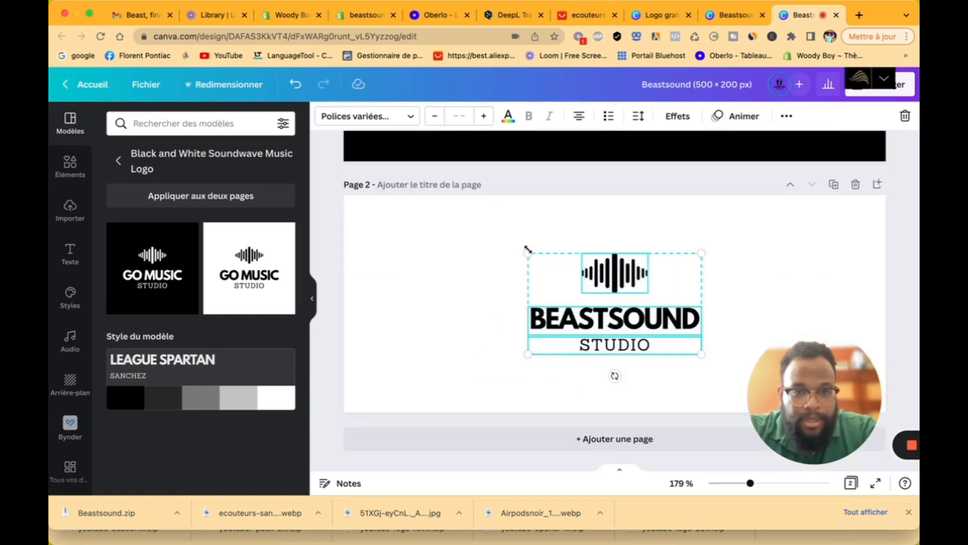
left_click_drag(527, 249, 434, 240)
left_click_drag(560, 254, 644, 279)
Step: Reselect the first-page logo and nudge it to the horizontal centre
scroll(653, 229, "up", 3)
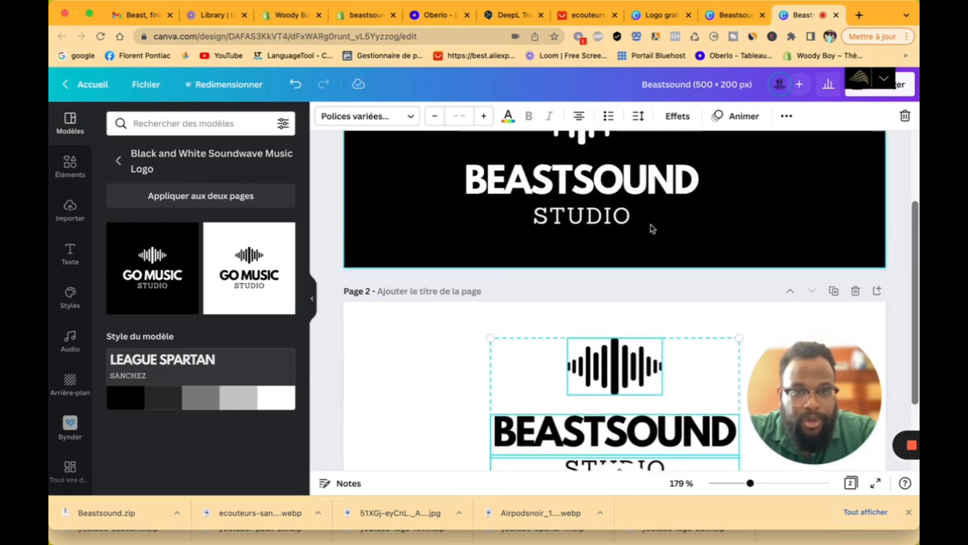
scroll(651, 225, "up", 3)
left_click(596, 236)
left_click_drag(704, 189, 501, 360)
left_click_drag(546, 287, 580, 284)
left_click(908, 95)
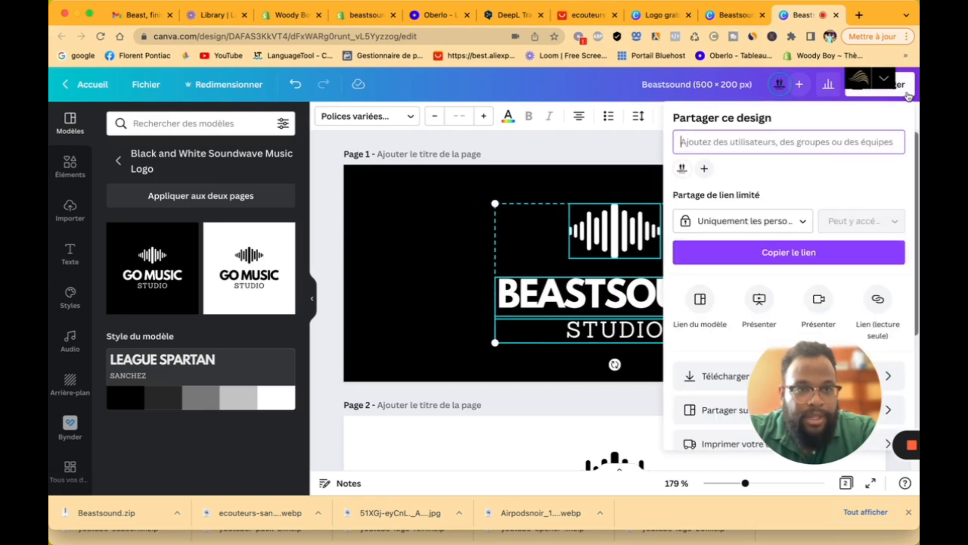
Step: Download both logo pages as transparent PNGs, open the zip, and go back to Shopify
left_click(721, 380)
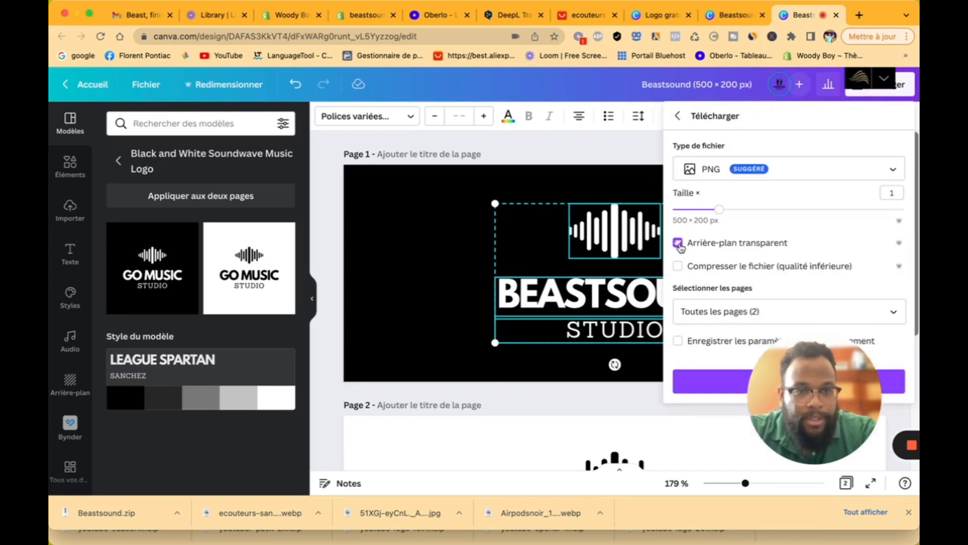
left_click(733, 386)
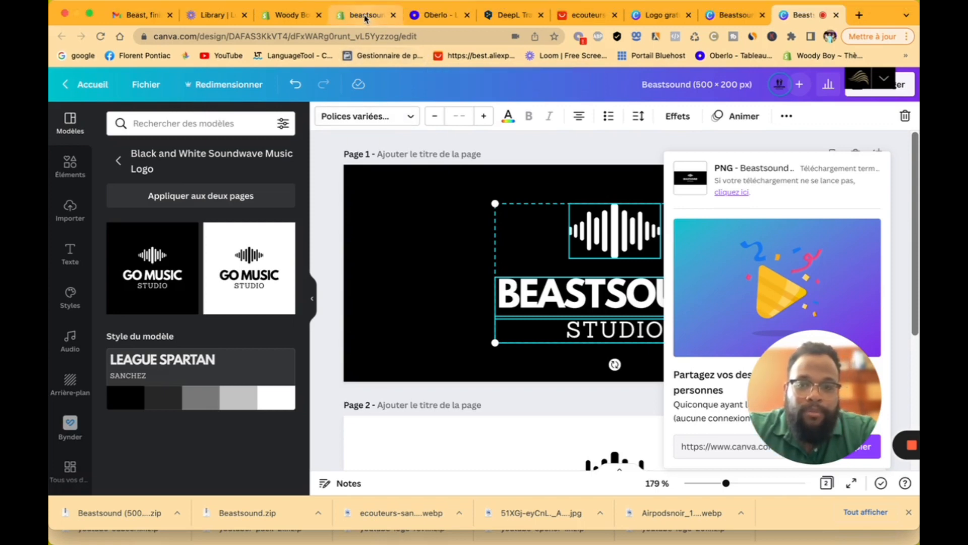
left_click(121, 513)
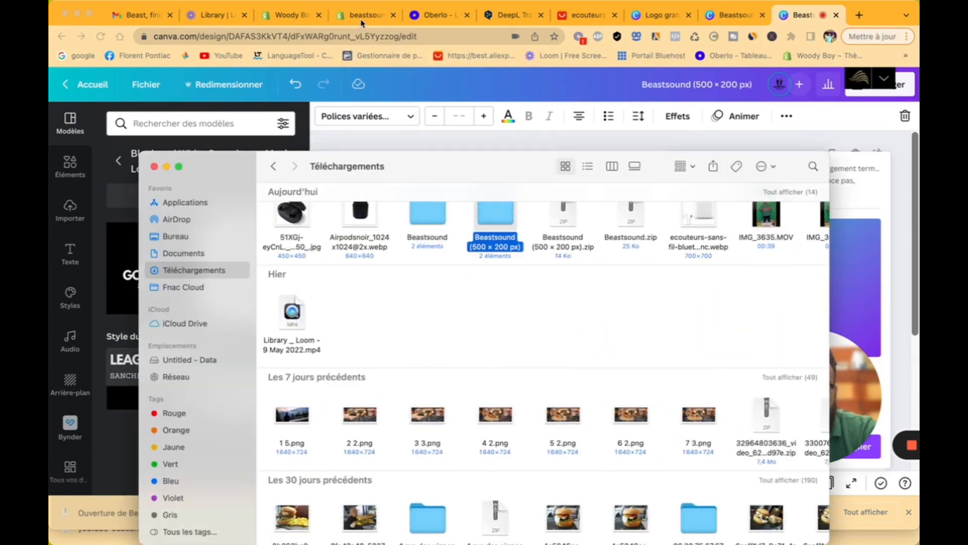
left_click(361, 22)
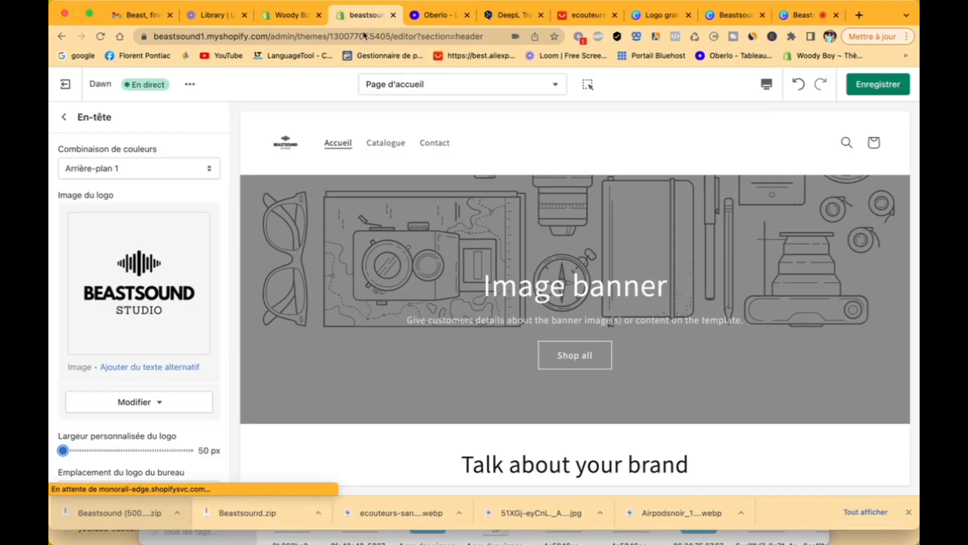
Step: Upload 2.png from the Beastsound (500 × 200 px) folder and set it as the header logo
left_click(160, 242)
left_click(106, 210)
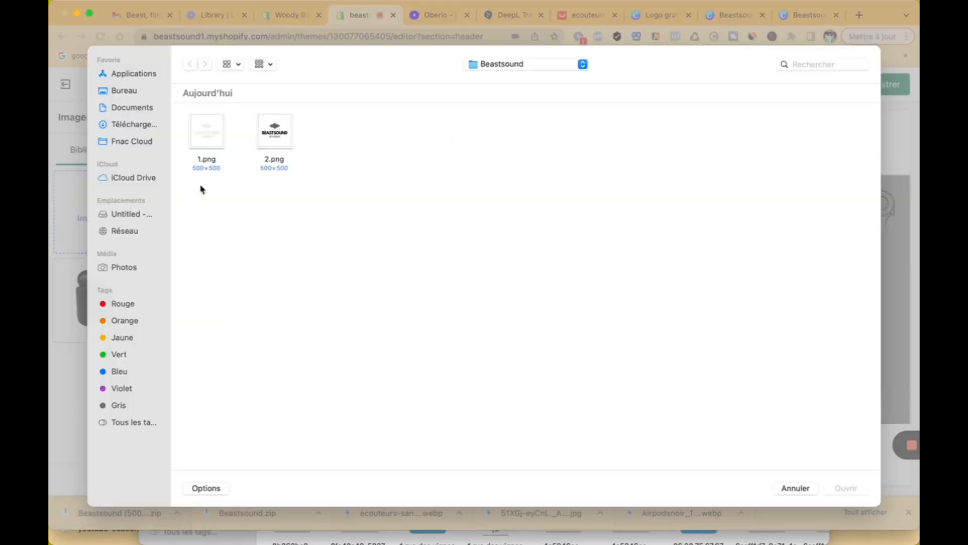
left_click(134, 122)
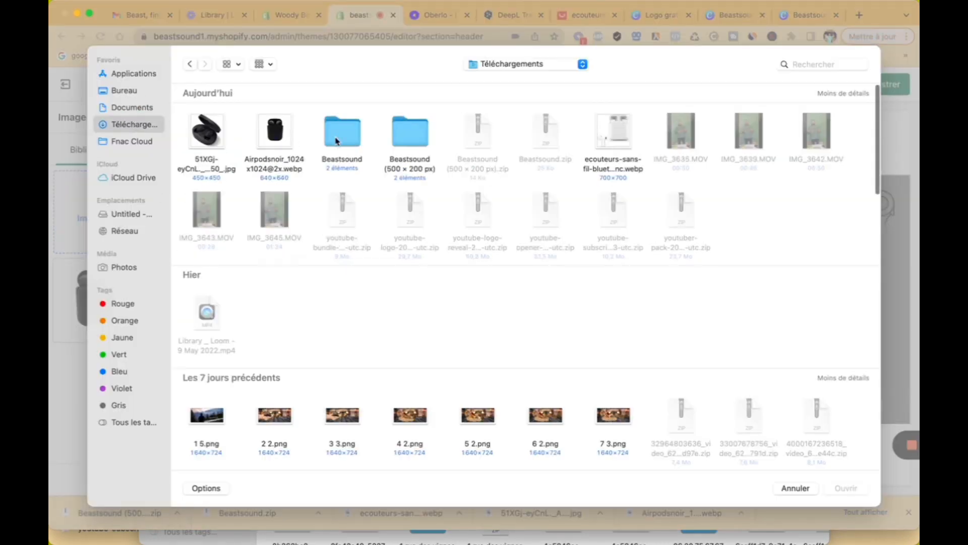
double_click(416, 130)
left_click(281, 135)
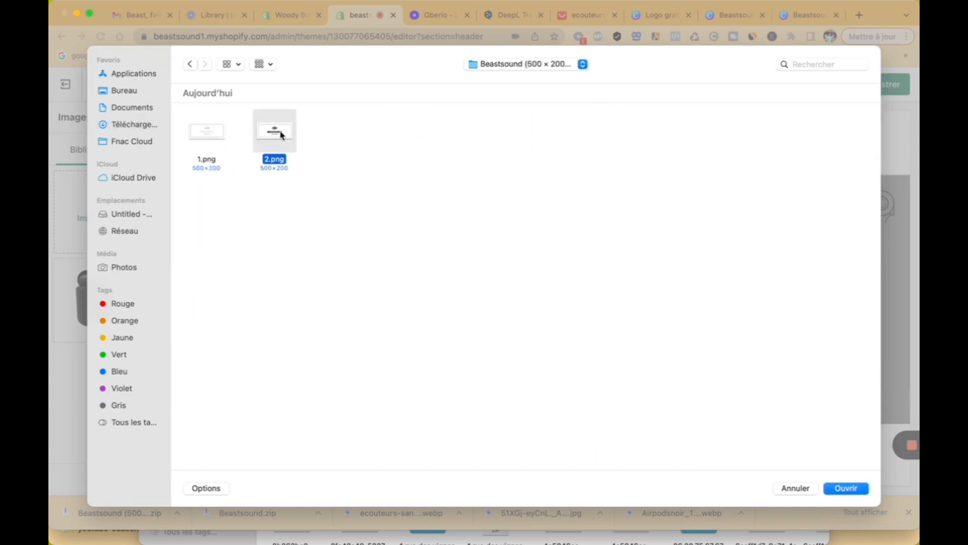
left_click(848, 488)
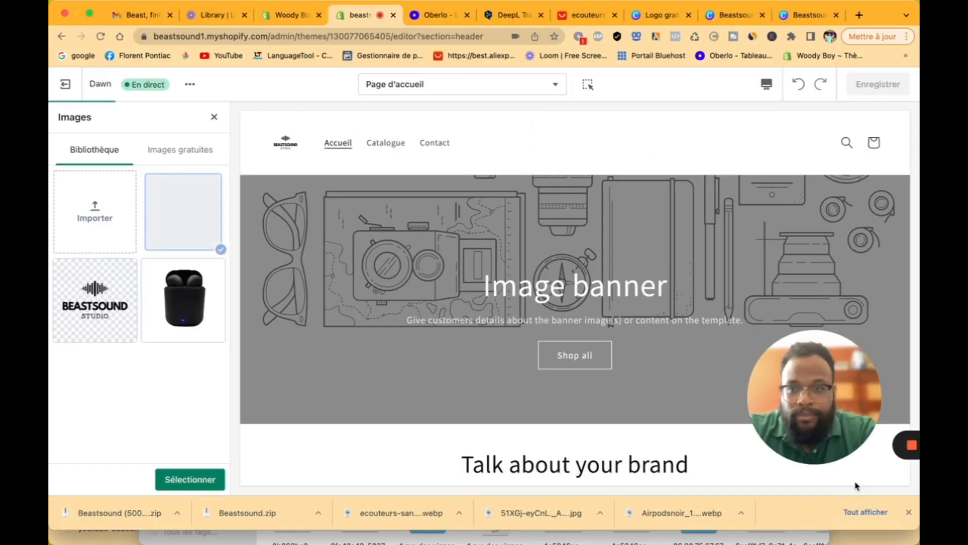
left_click(190, 479)
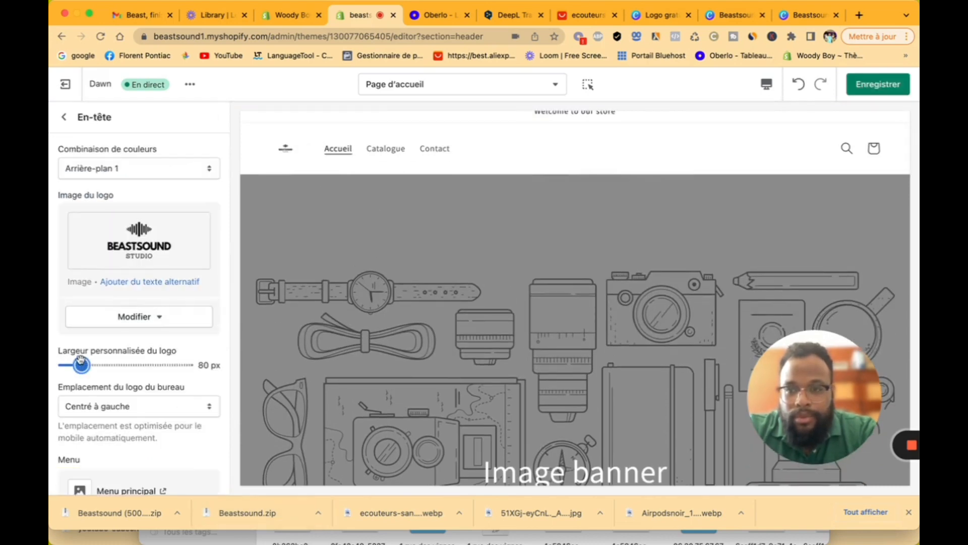
Step: Widen the header logo to 130 px
left_click_drag(80, 360, 112, 353)
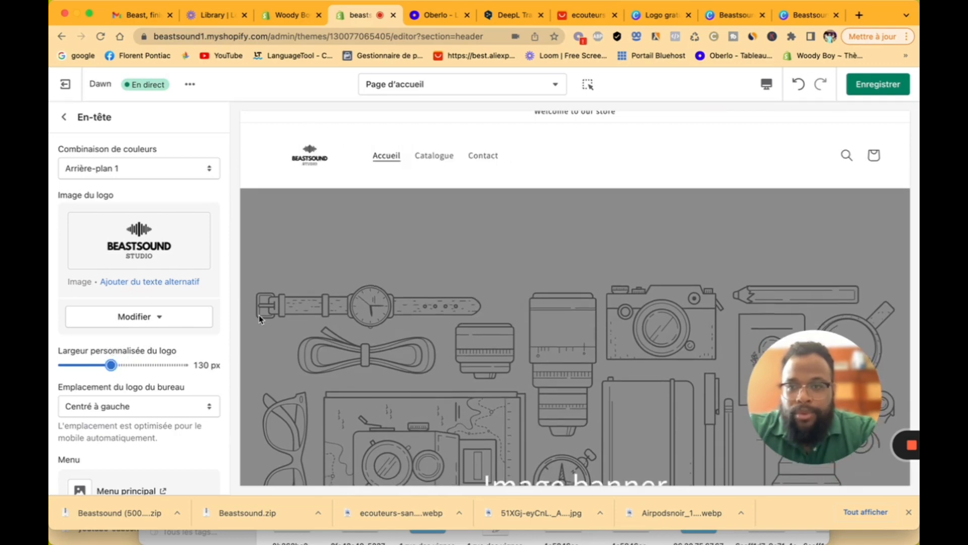
scroll(360, 173, "down", 6)
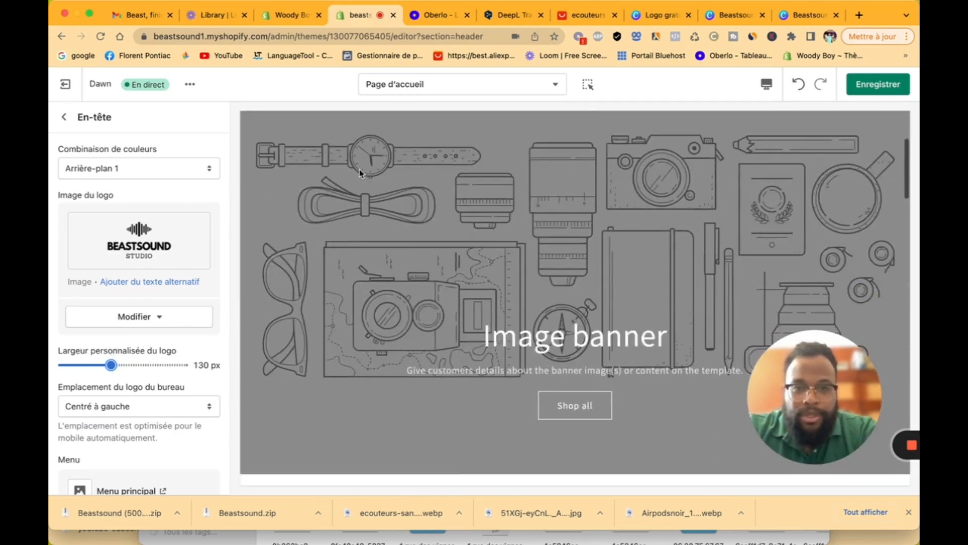
left_click(64, 117)
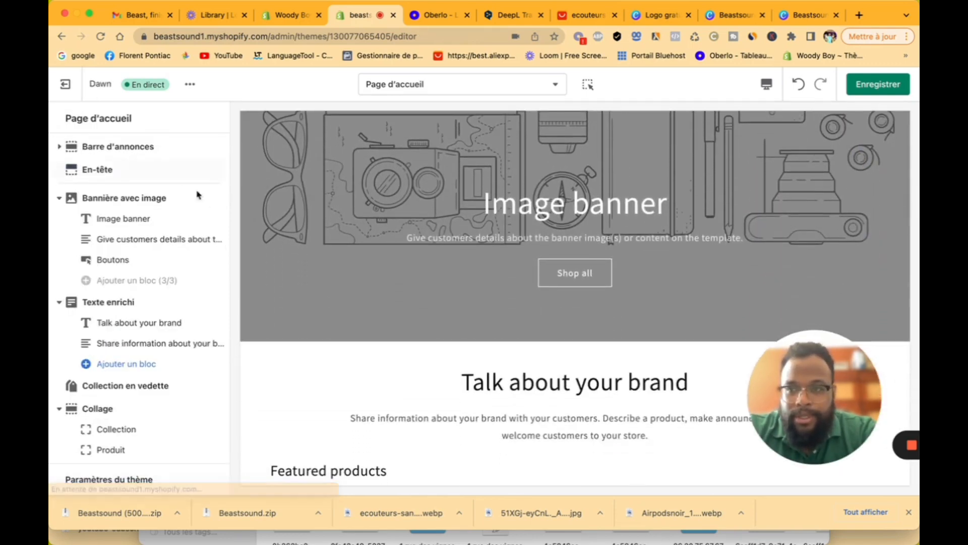
Step: Replace the announcement text with "Livraison offerte jusqu'au 30 mai"
left_click(139, 151)
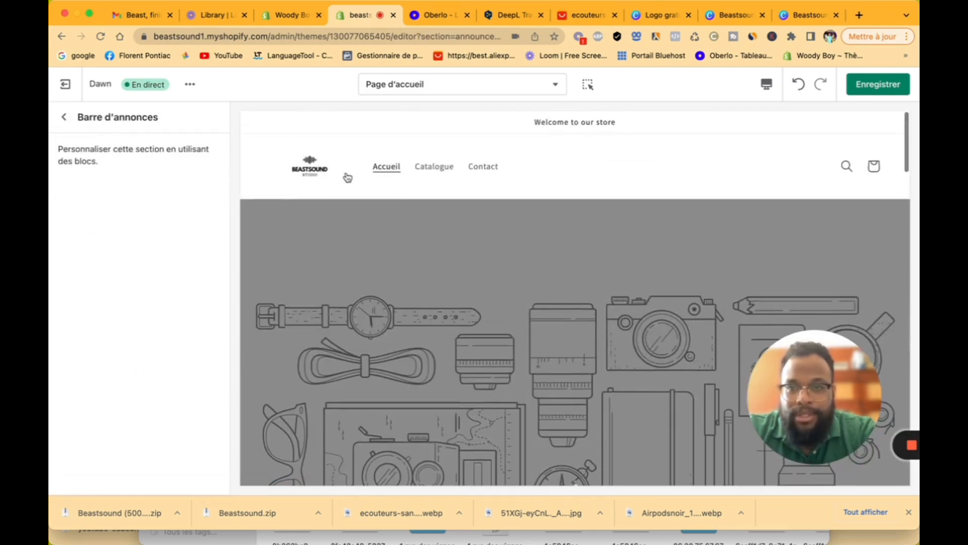
left_click(65, 121)
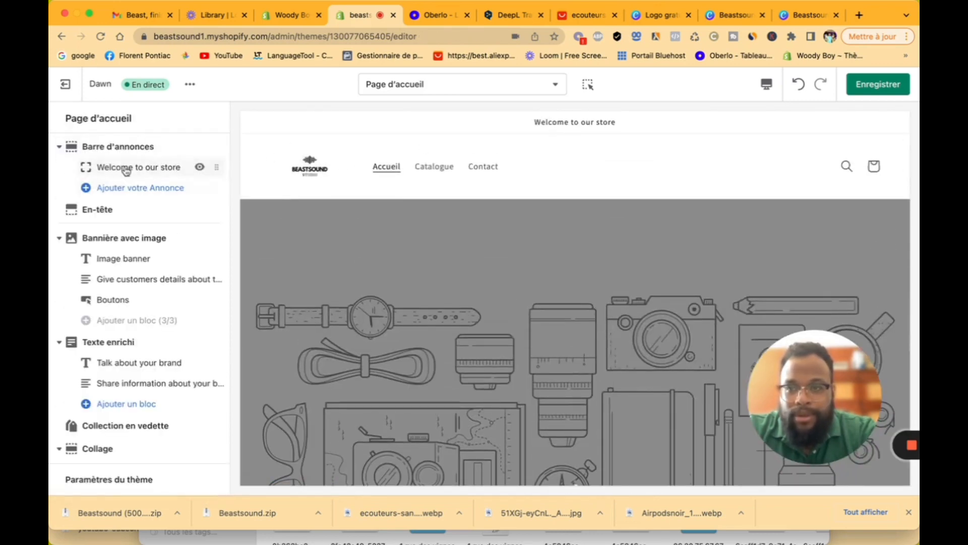
left_click(126, 166)
left_click_drag(173, 172, 52, 172)
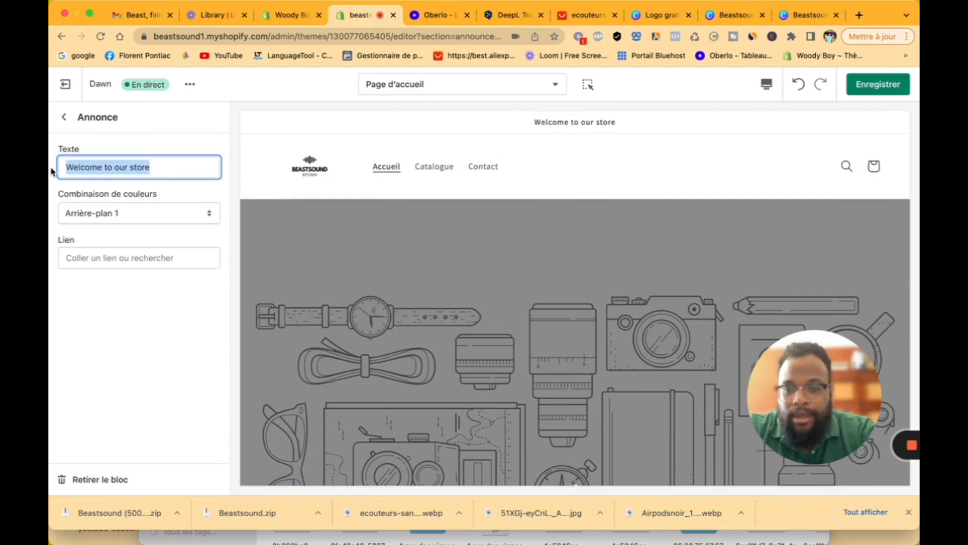
type("Livrais")
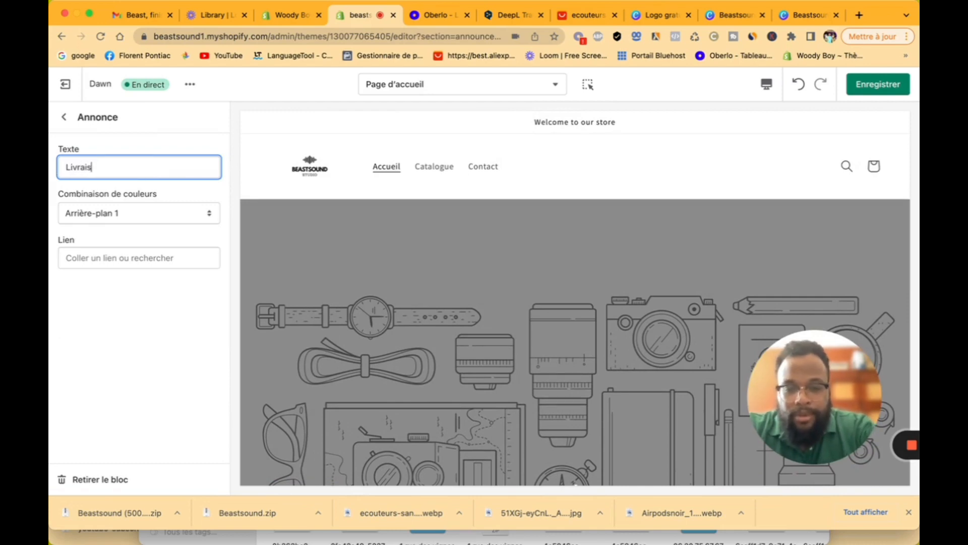
type("on offer")
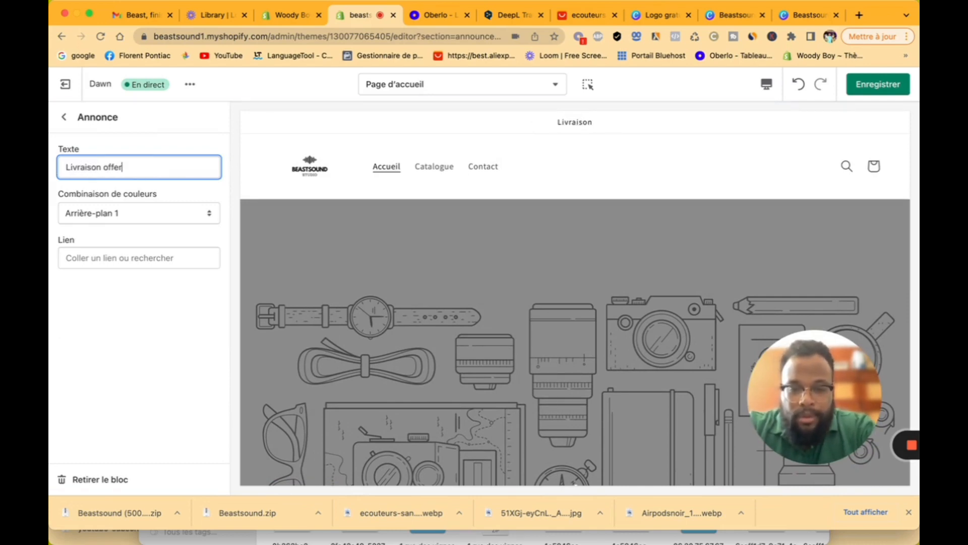
type("te ju")
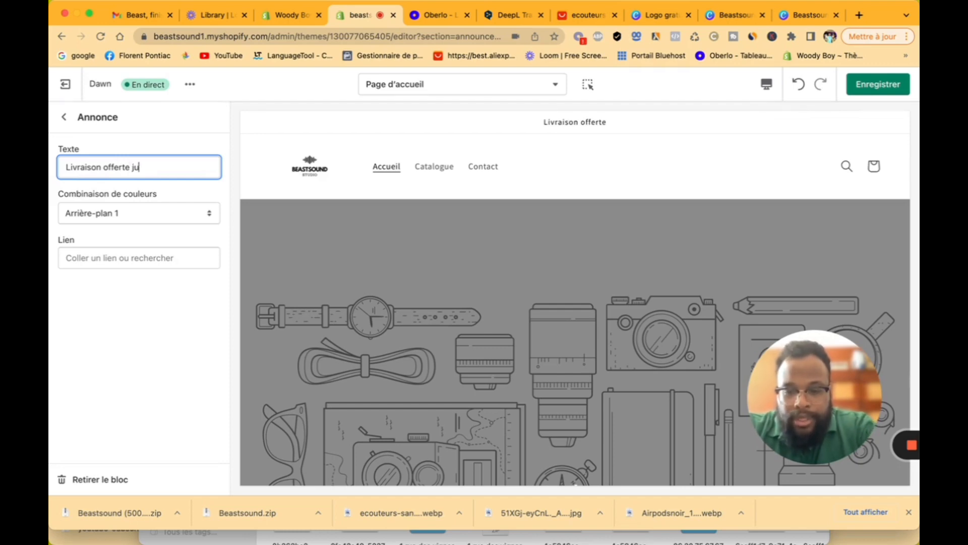
type("sq")
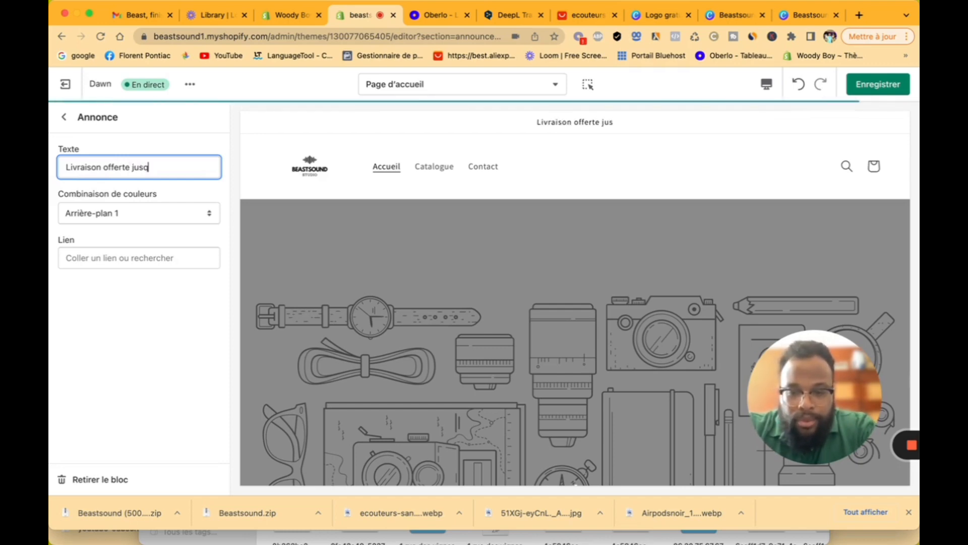
type("u'")
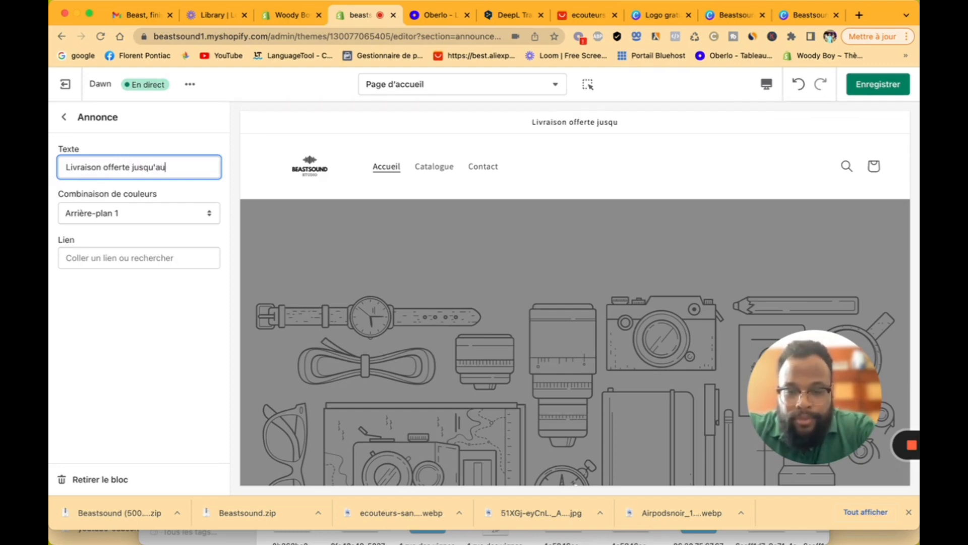
type("au 30 mai")
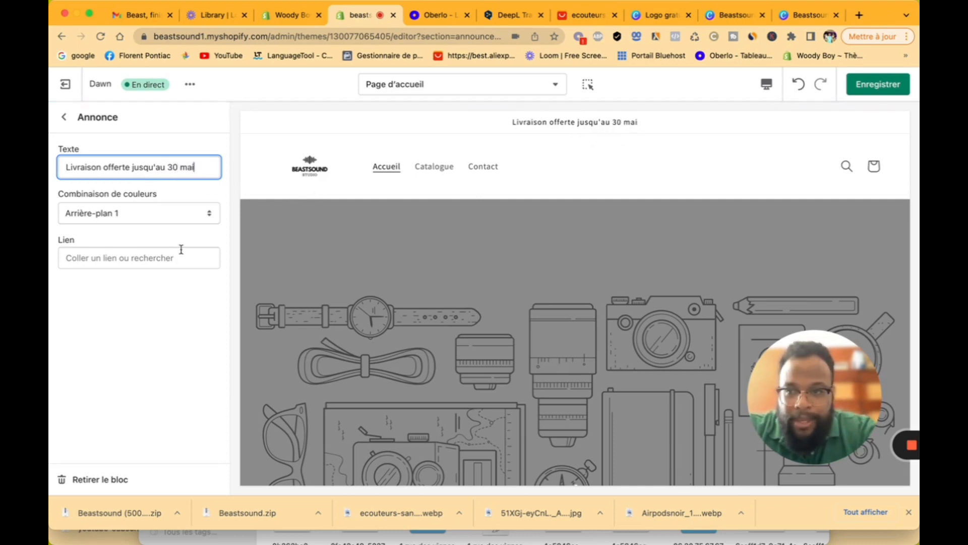
Step: Set the announcement bar's colour scheme to Inverser
left_click(161, 214)
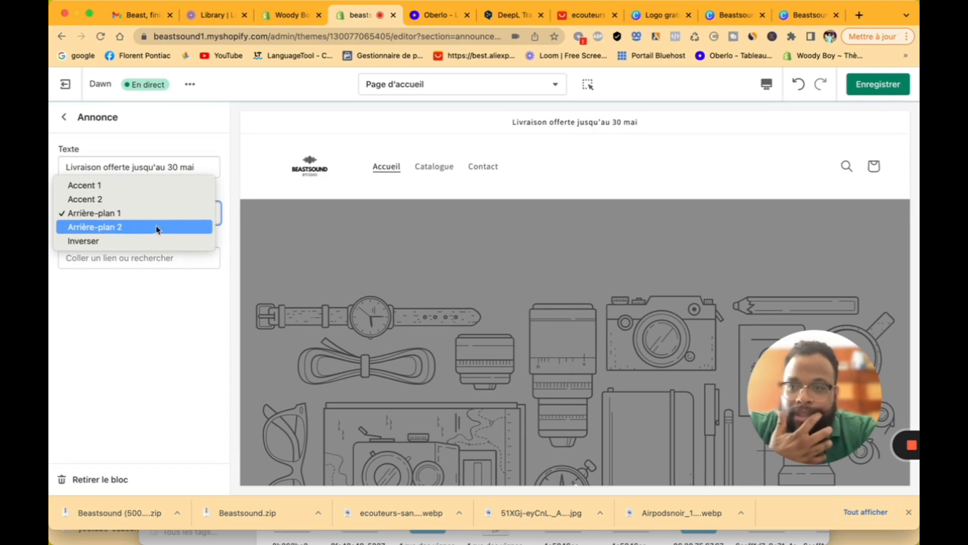
left_click(156, 227)
left_click(163, 213)
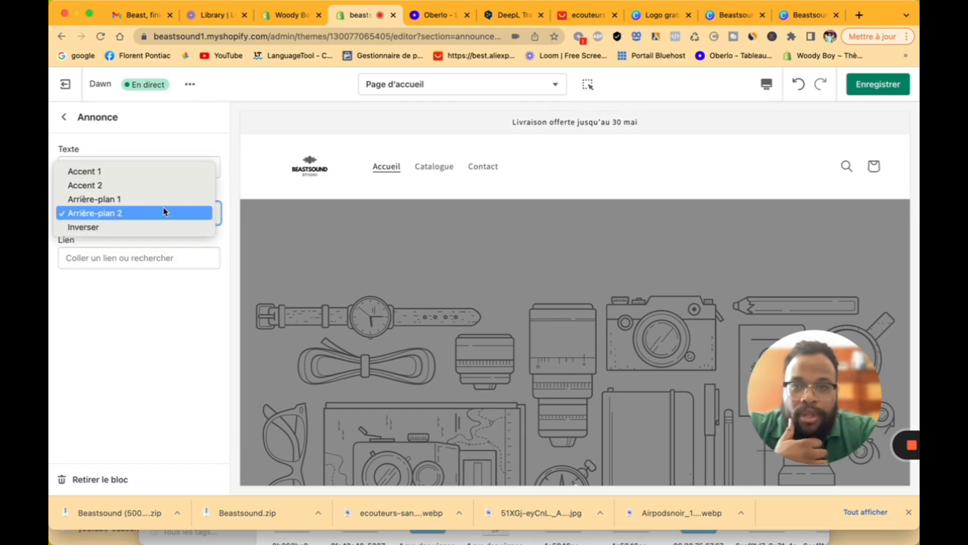
left_click(156, 227)
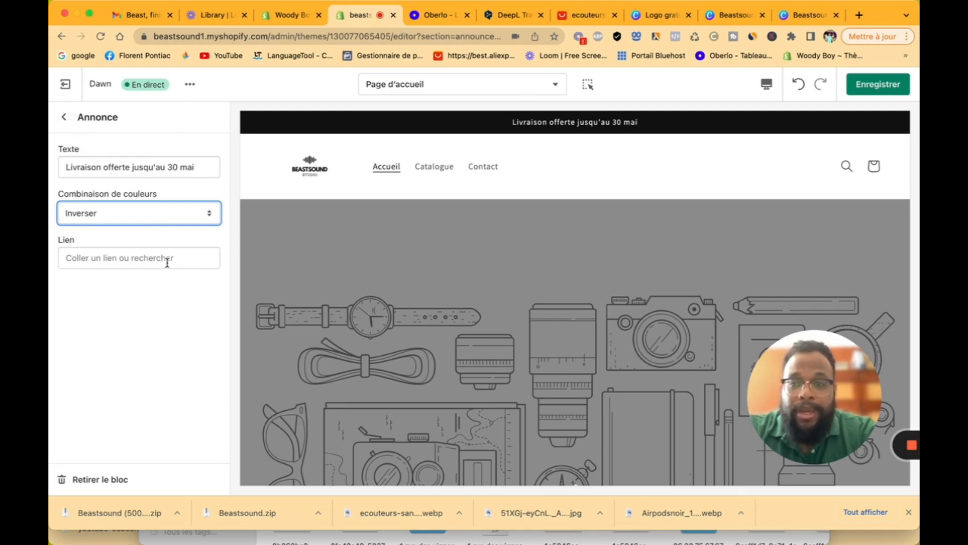
left_click(64, 125)
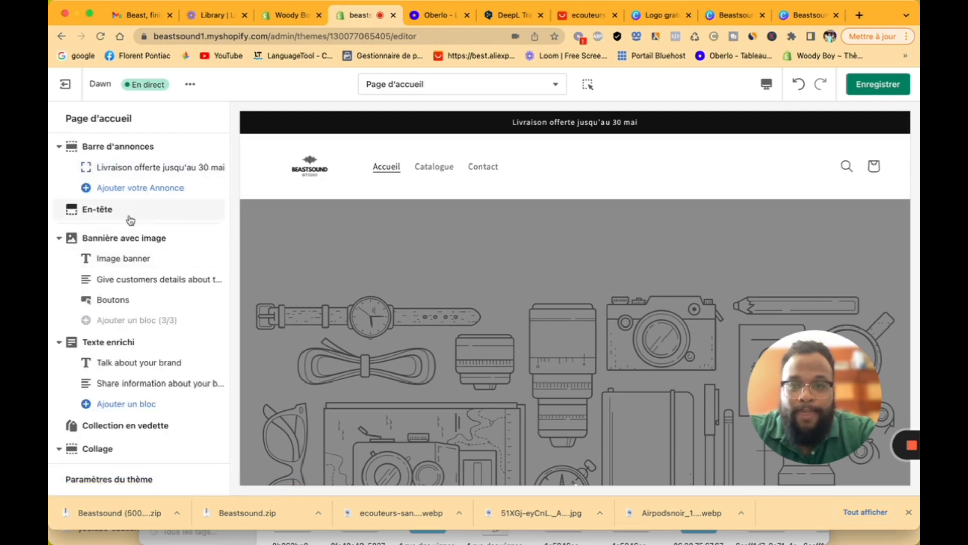
Step: Open the Images gratuites picker for the Bannière avec image's first image, then go to Canva
scroll(131, 220, "down", 3)
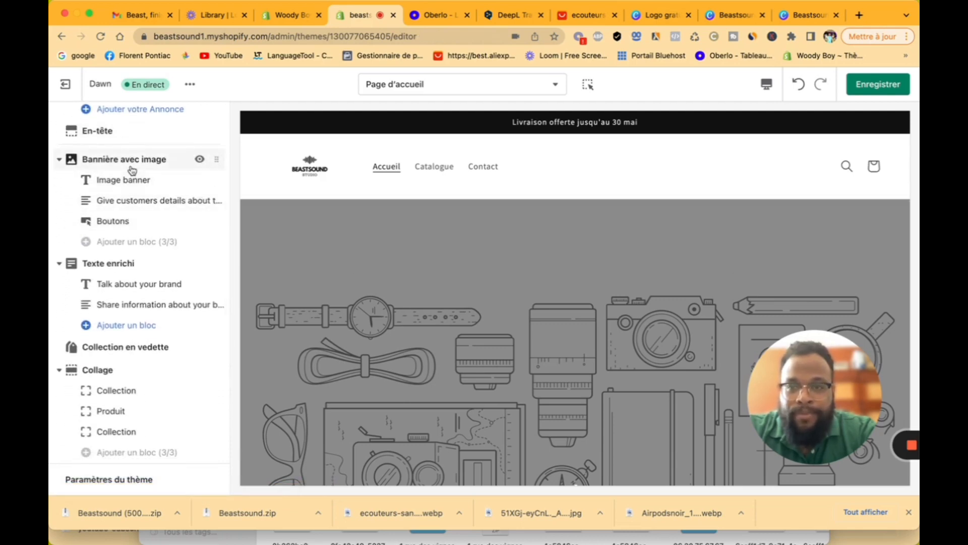
left_click(148, 165)
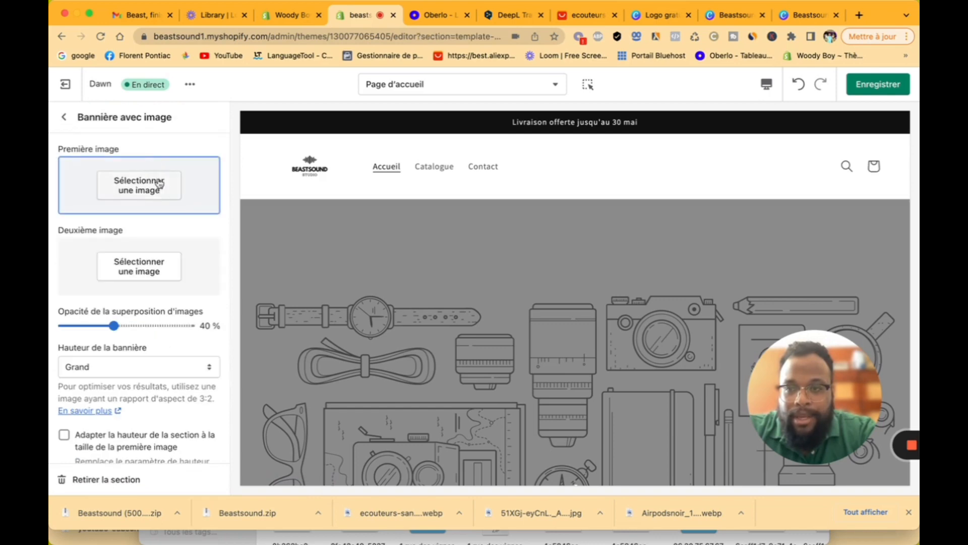
left_click(164, 192)
left_click(204, 163)
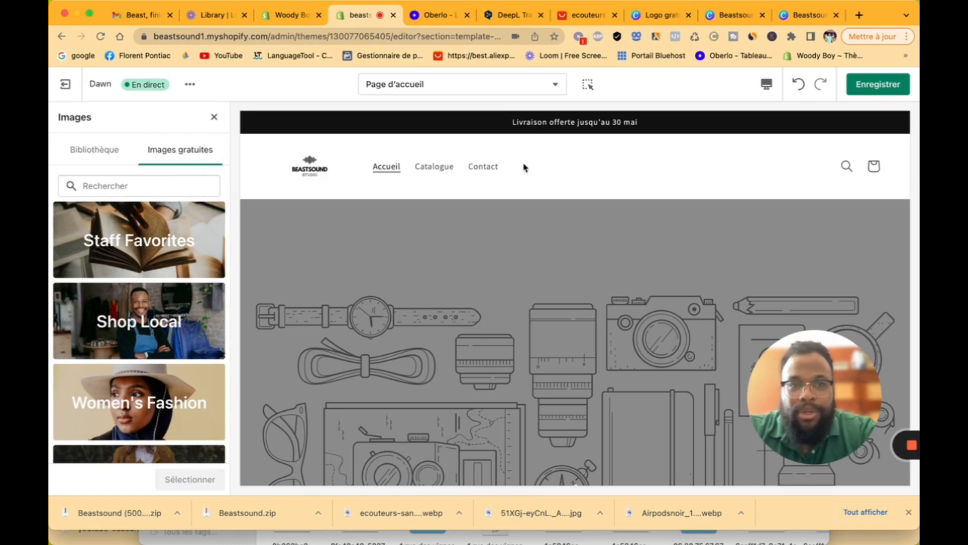
left_click(804, 15)
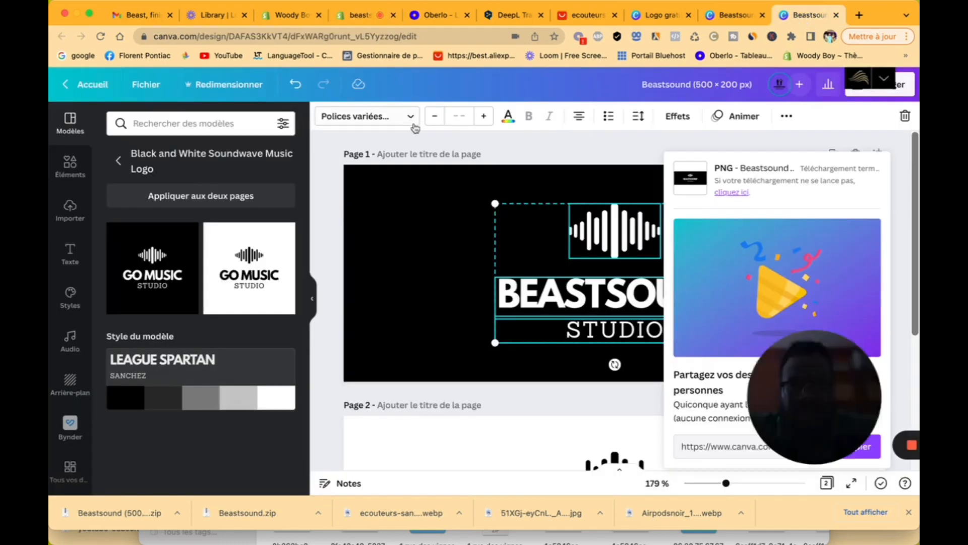
Step: Search Canva's elements for "écouteurs" and filter to photos
left_click(69, 165)
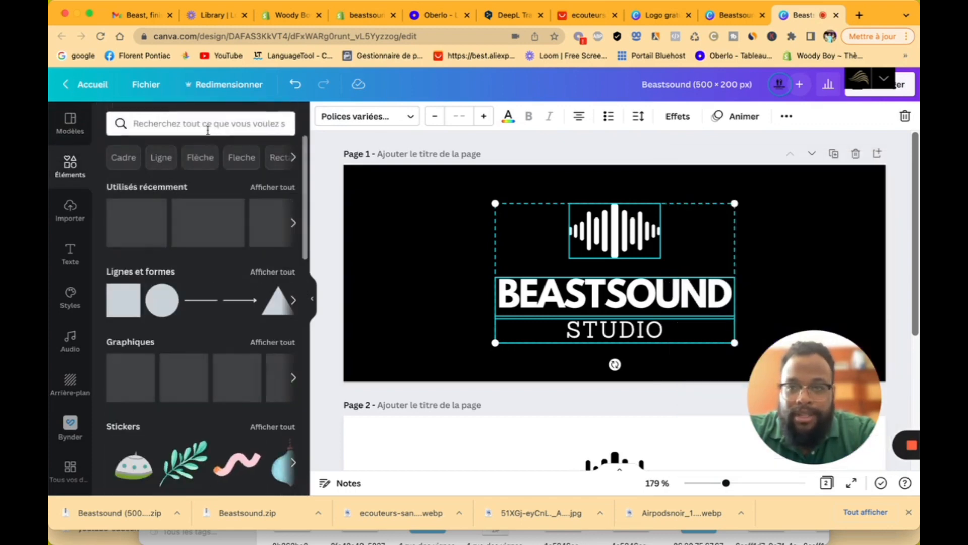
left_click(206, 125)
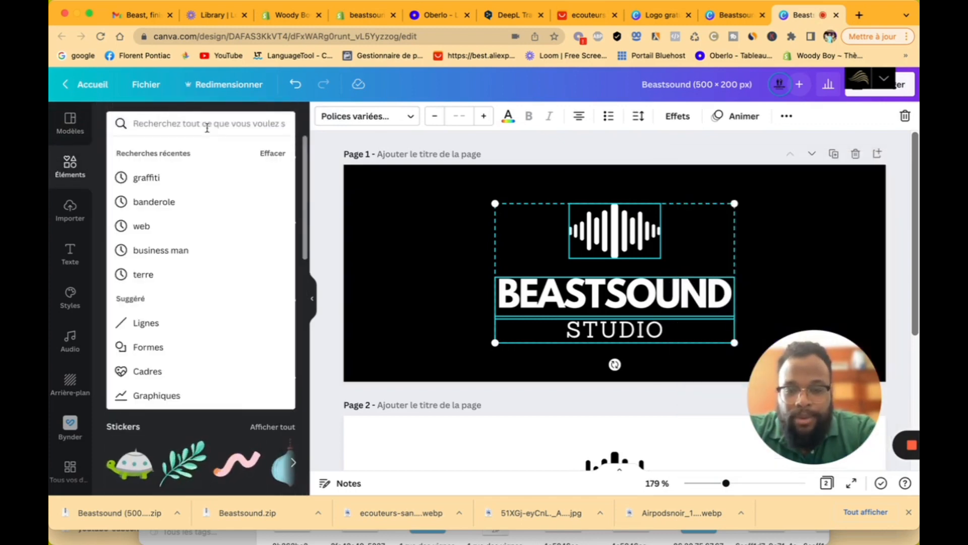
type("ecouteur")
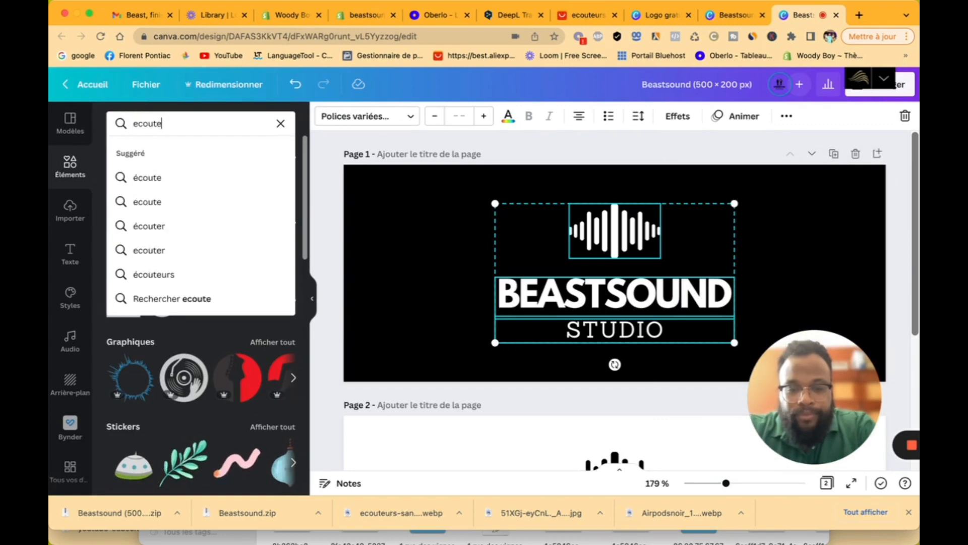
left_click(184, 274)
left_click(163, 159)
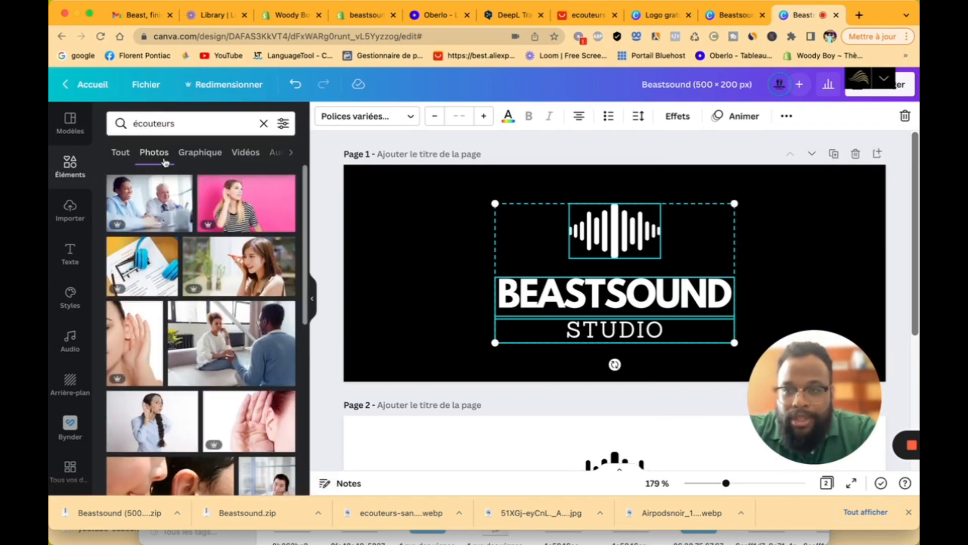
scroll(267, 337, "down", 10)
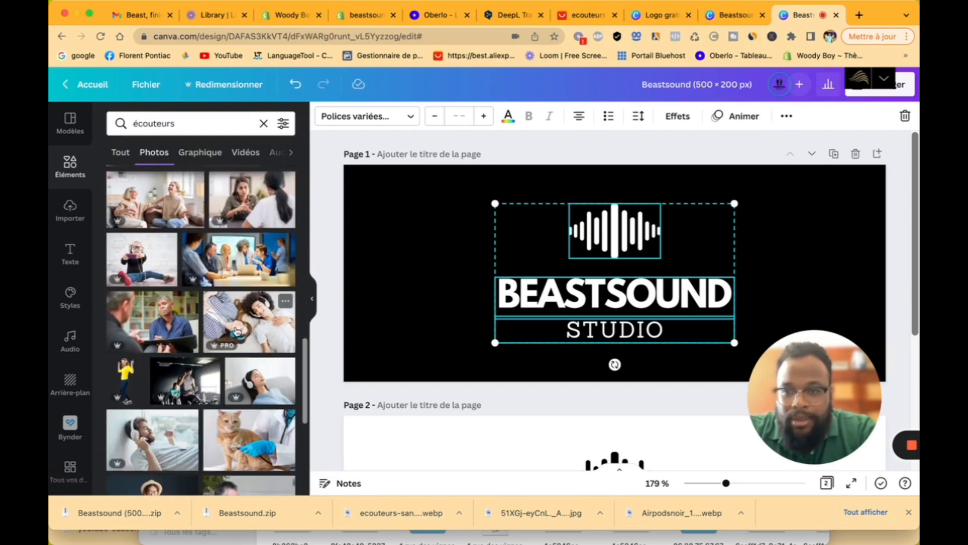
Step: Refine the search to "écouteurs sans fil" and scroll through the photo results
left_click(214, 123)
type("sa")
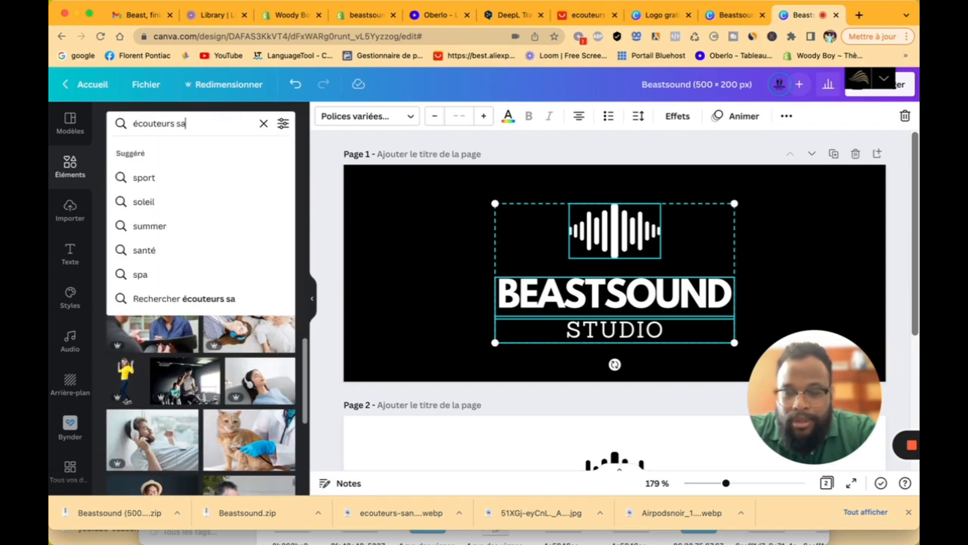
type("ns fil")
key("Return")
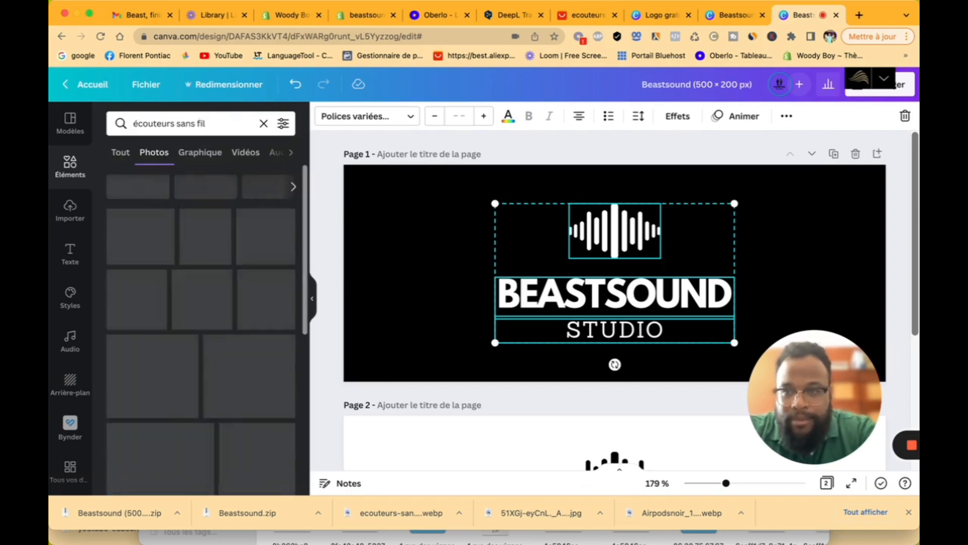
scroll(237, 389, "down", 10)
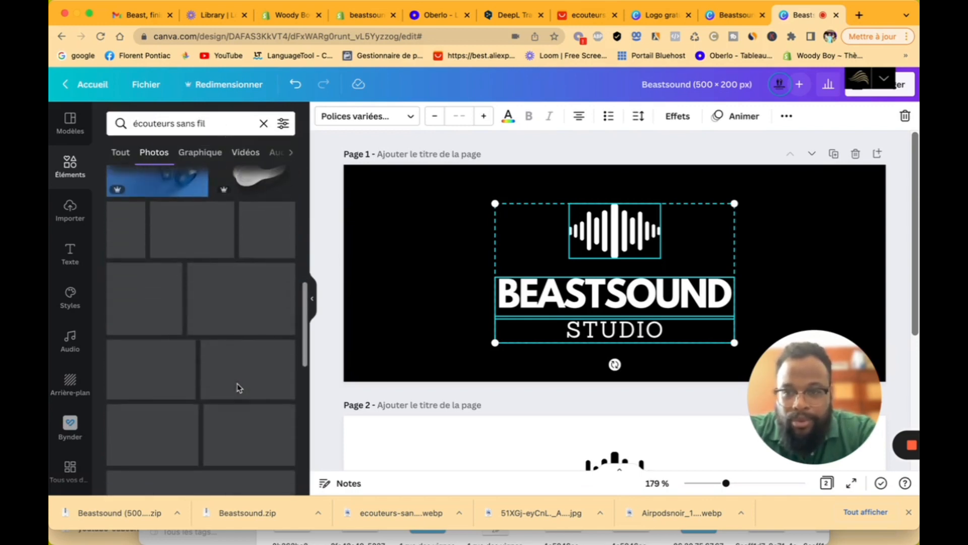
scroll(235, 333, "down", 3)
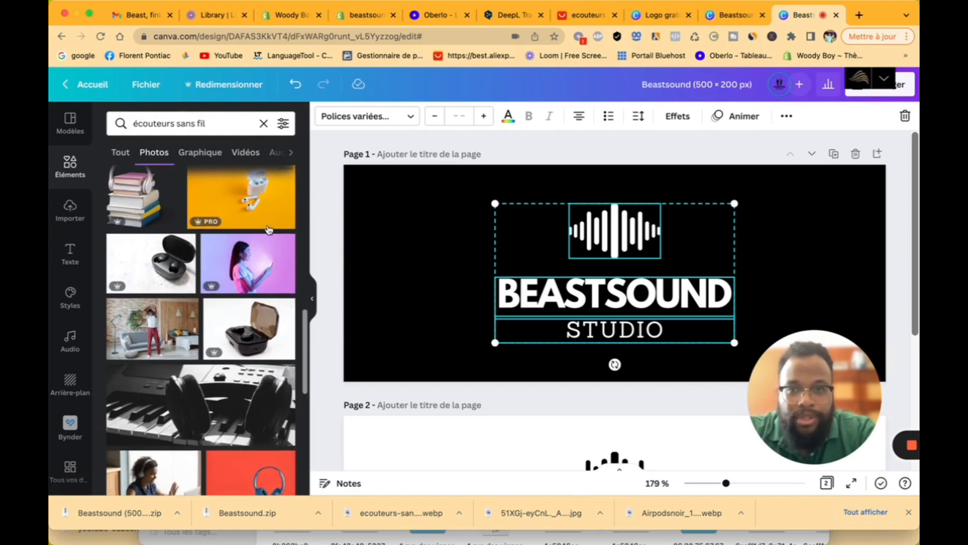
scroll(267, 225, "down", 10)
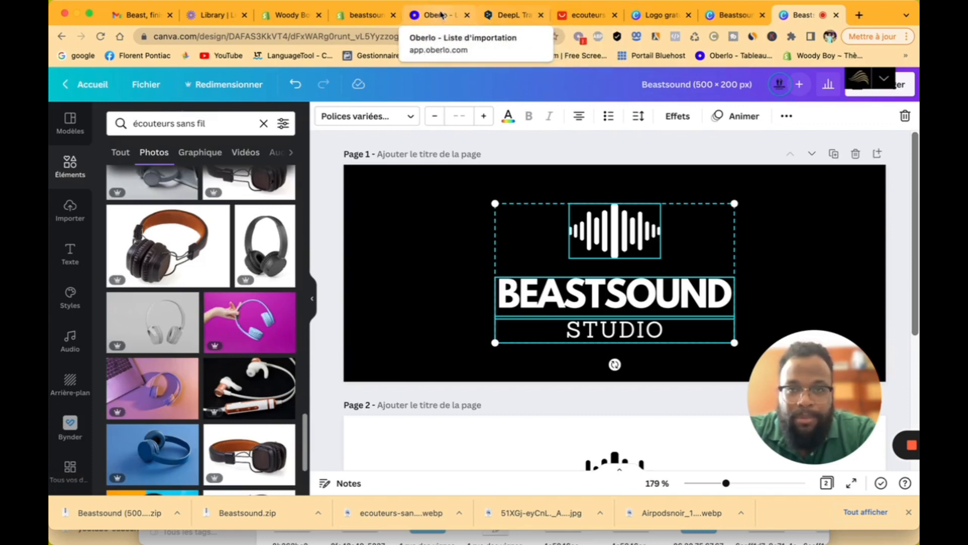
Step: Search Shopify's free images for "musique", then clear the search
left_click(364, 15)
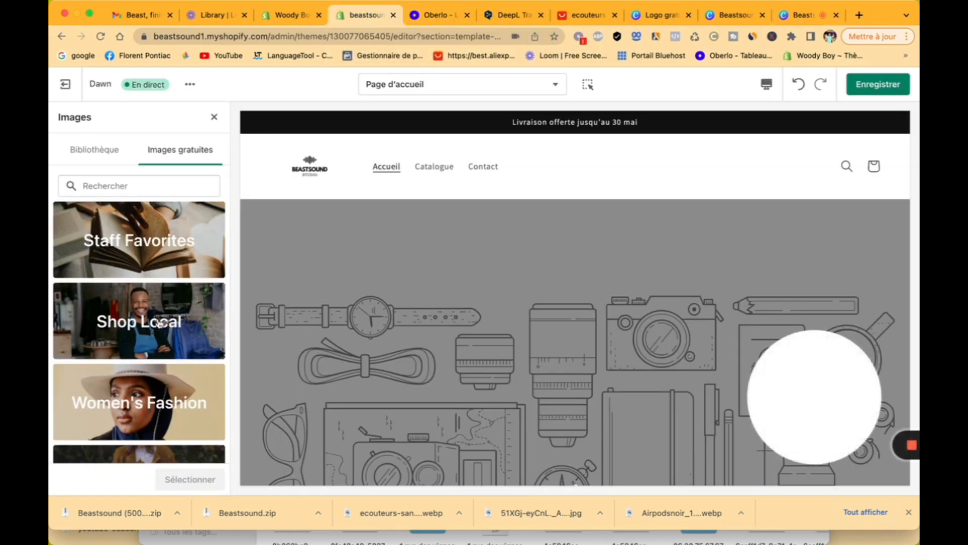
scroll(146, 201, "down", 1)
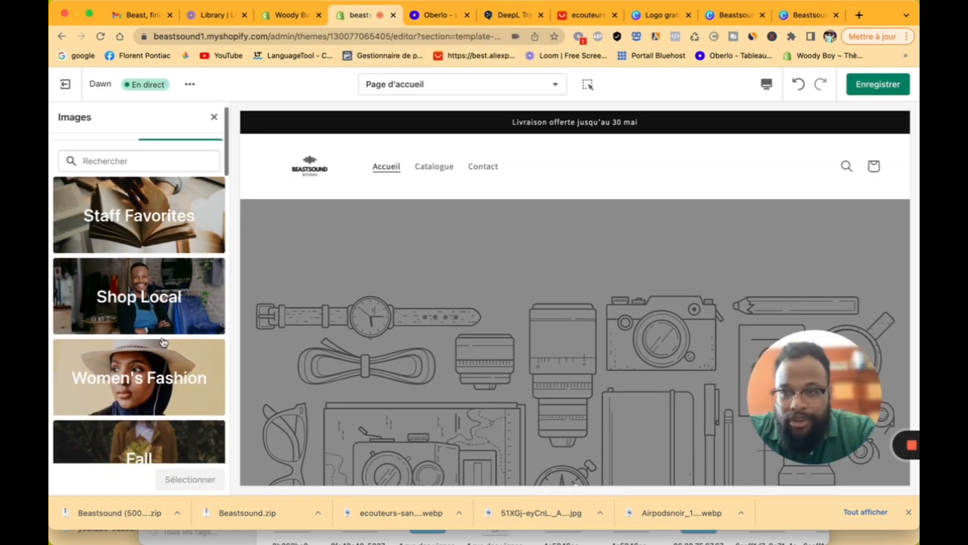
left_click(136, 164)
type("musqi")
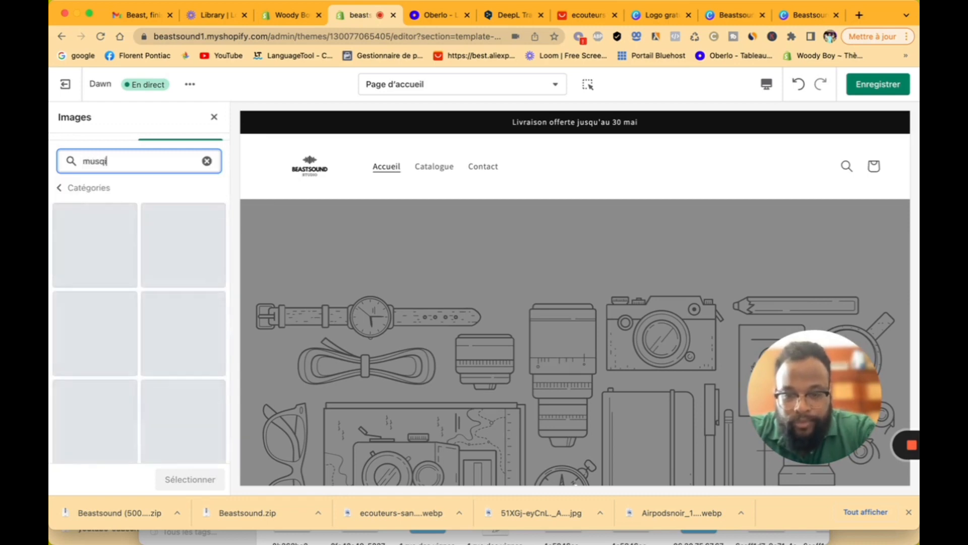
type("eu")
key("BackSpace")
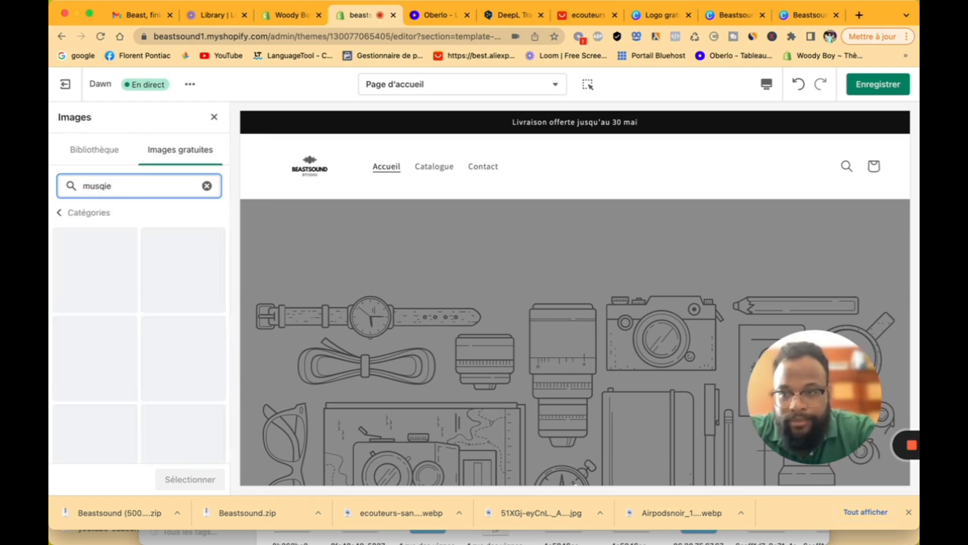
type("io")
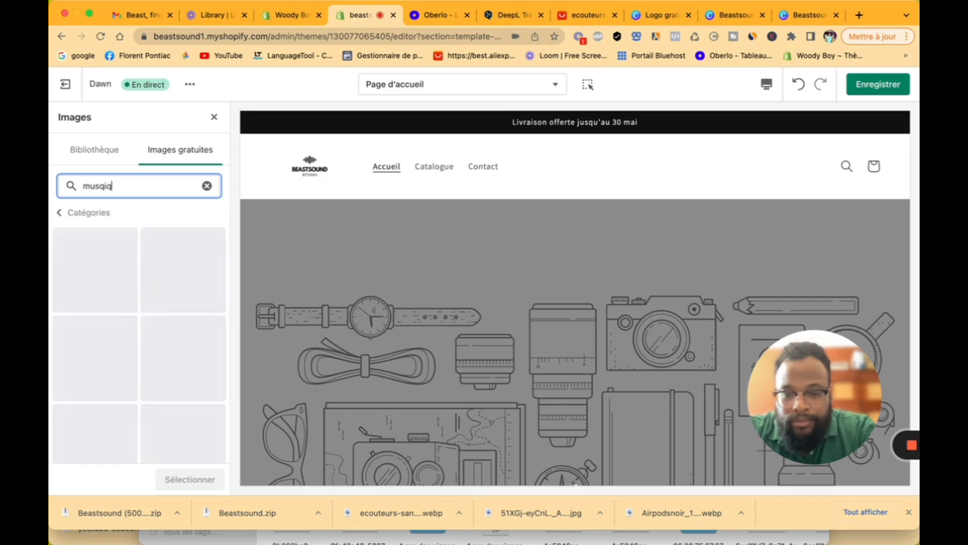
key("BackSpace")
key("BackSpace")
key("BackSpace")
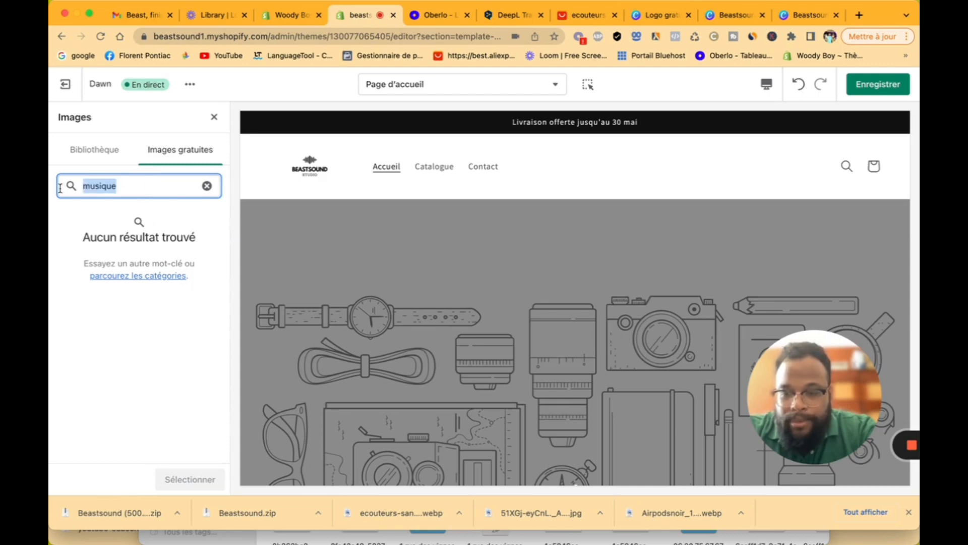
type("ecouteur")
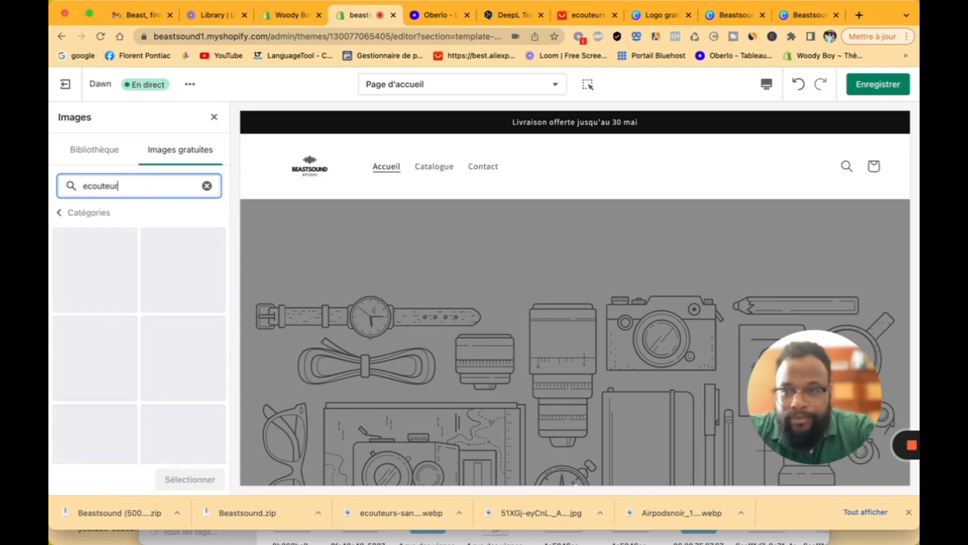
left_click(207, 185)
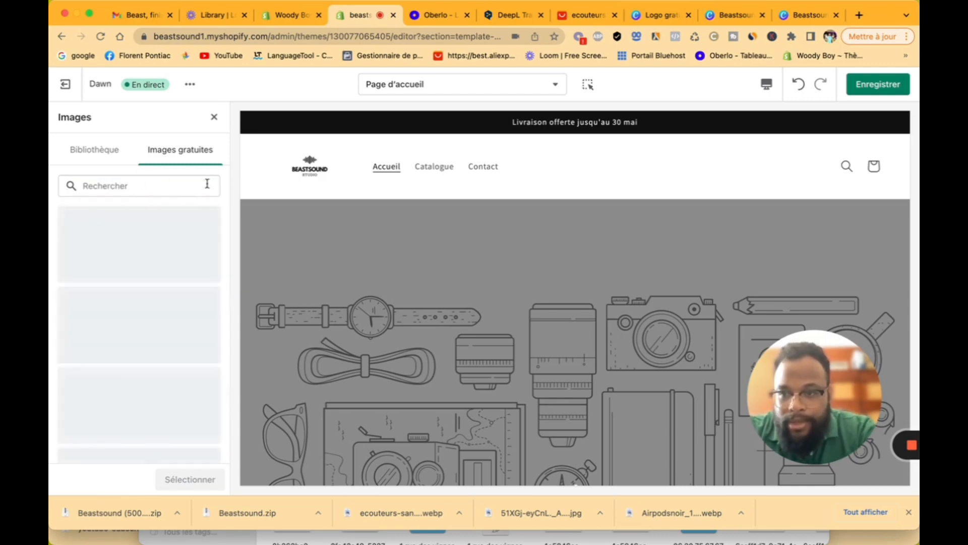
Step: Browse the Work From Home photo category, then close and reopen the banner image picker
scroll(131, 328, "down", 5)
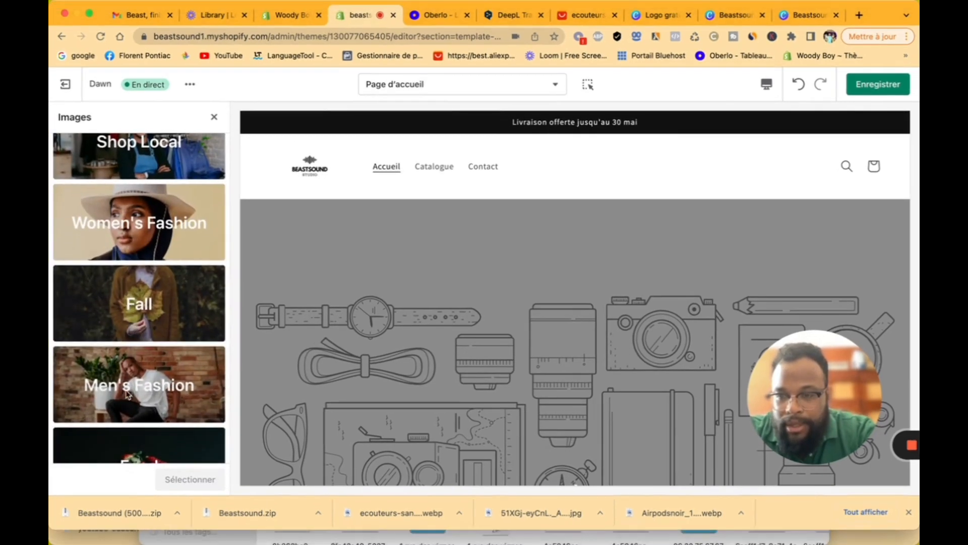
scroll(128, 388, "down", 5)
scroll(127, 394, "down", 4)
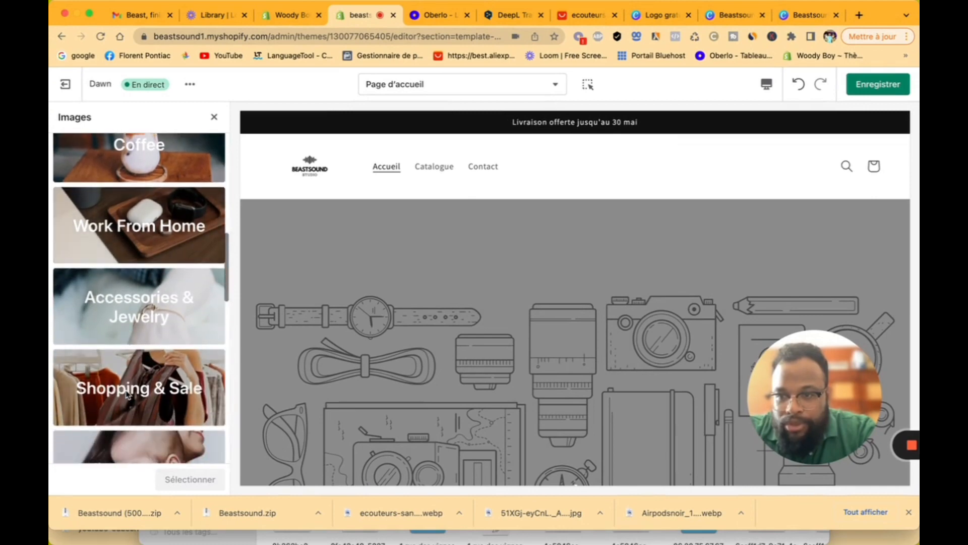
left_click(139, 221)
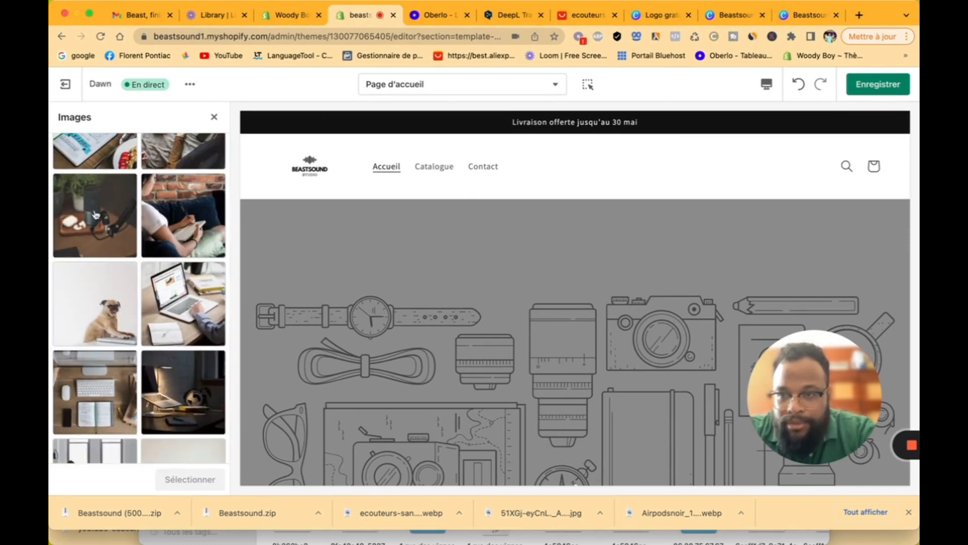
scroll(116, 232, "down", 10)
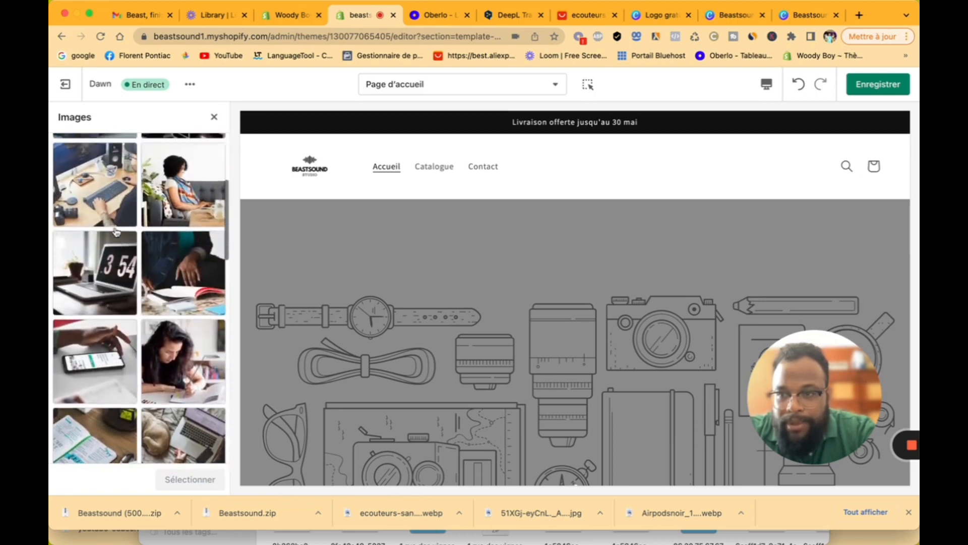
scroll(116, 232, "up", 10)
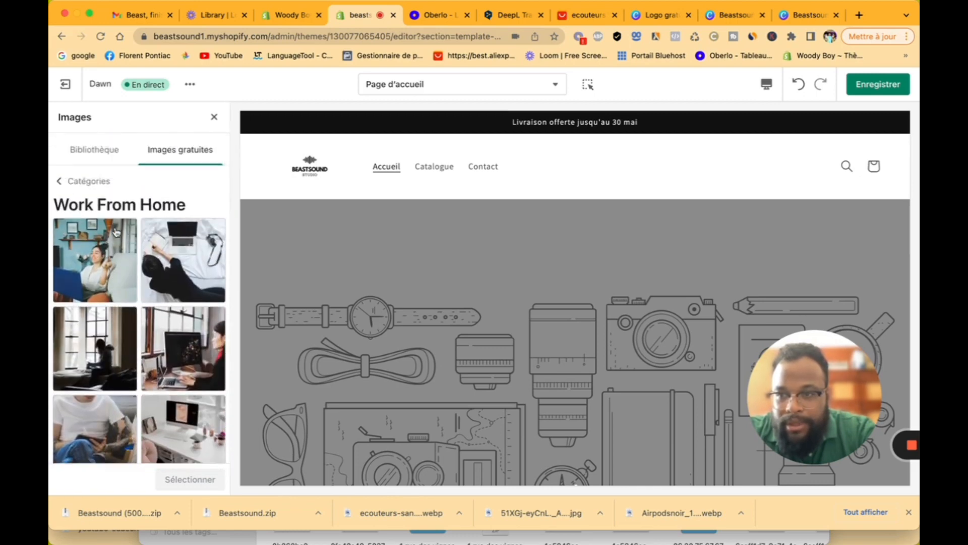
scroll(116, 232, "down", 15)
scroll(116, 232, "down", 2)
scroll(116, 232, "up", 6)
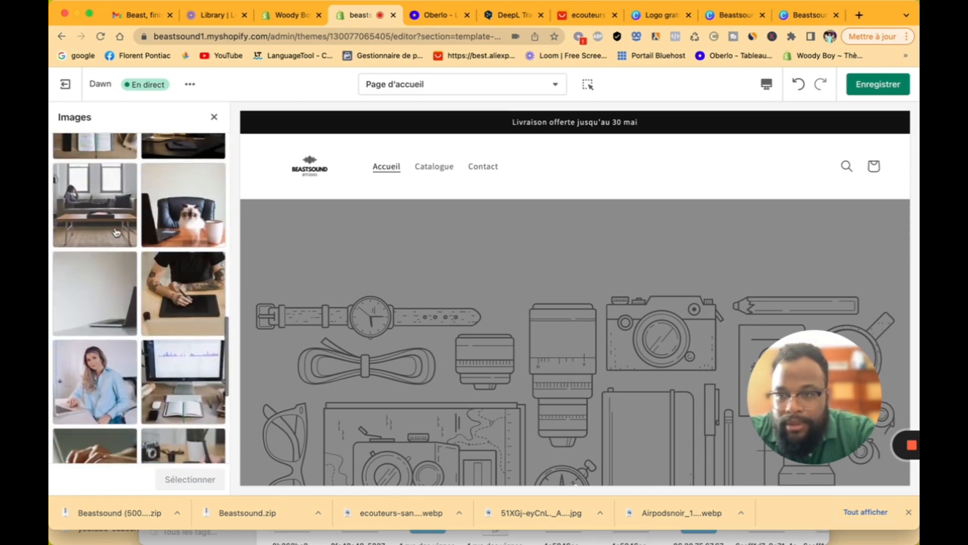
scroll(116, 232, "up", 3)
scroll(117, 228, "down", 1)
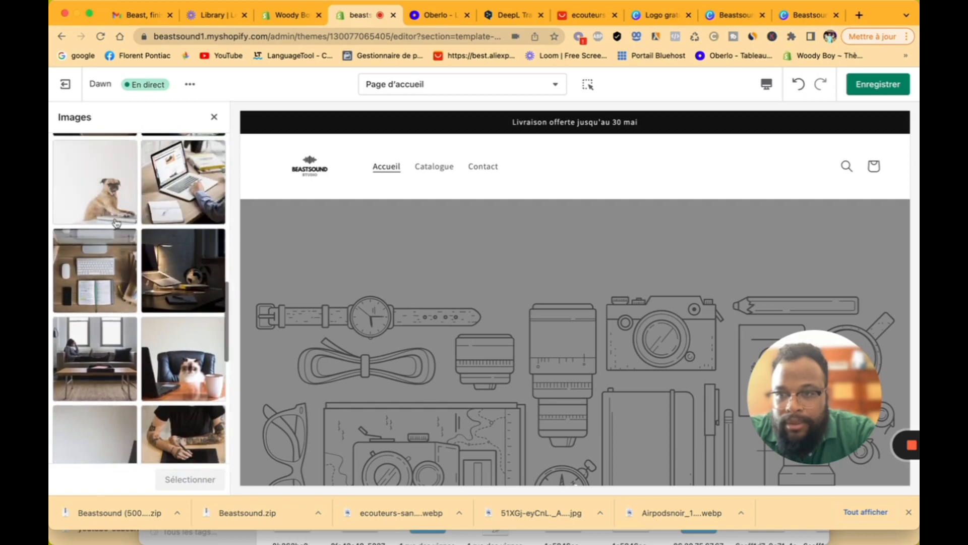
left_click(212, 117)
left_click(142, 192)
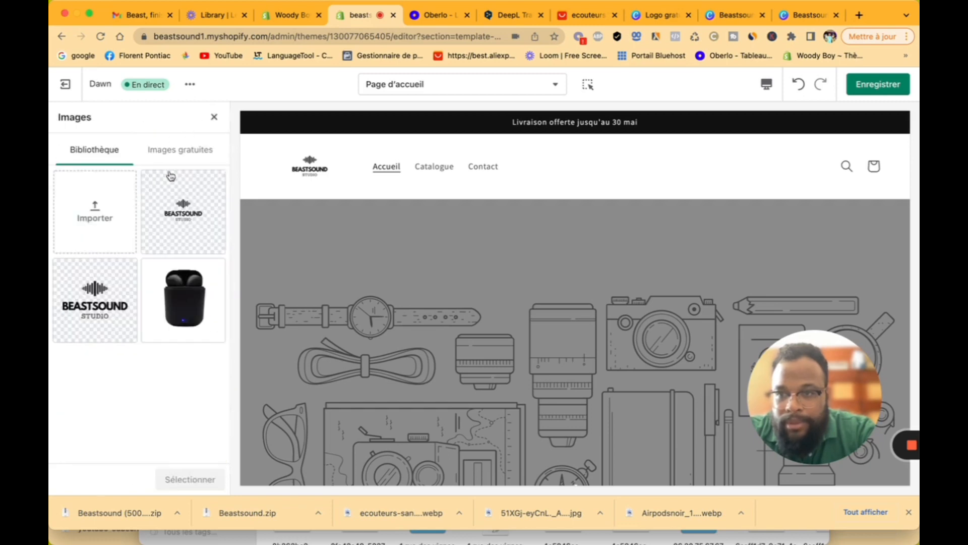
Step: Search the free images for "sport" and scroll the results to a surfers beach photo
left_click(188, 154)
left_click(158, 182)
type("sport")
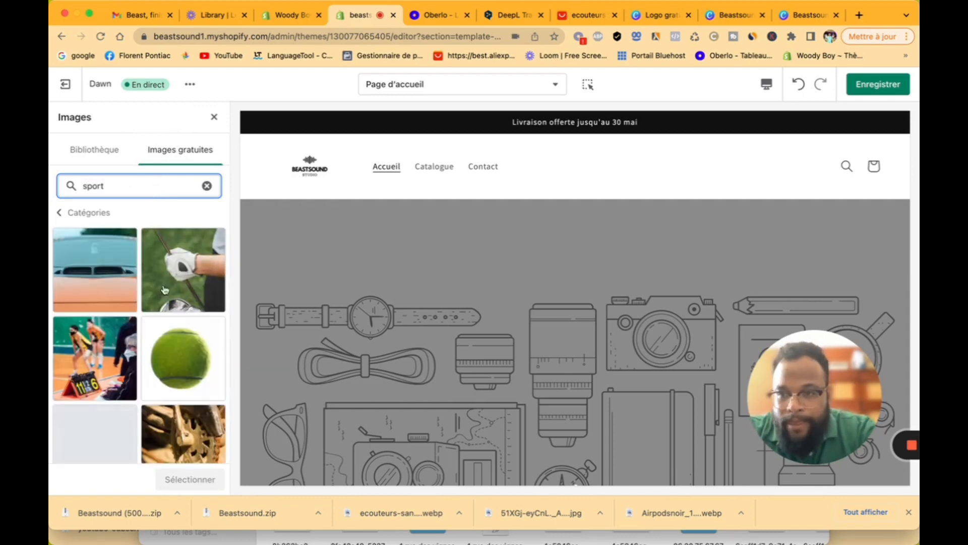
scroll(179, 327, "down", 5)
scroll(179, 327, "down", 10)
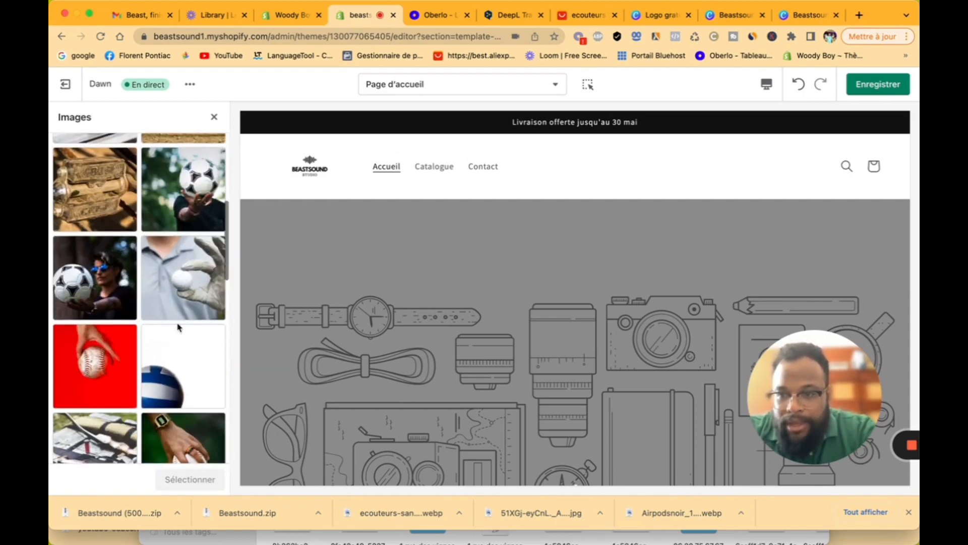
scroll(178, 327, "down", 10)
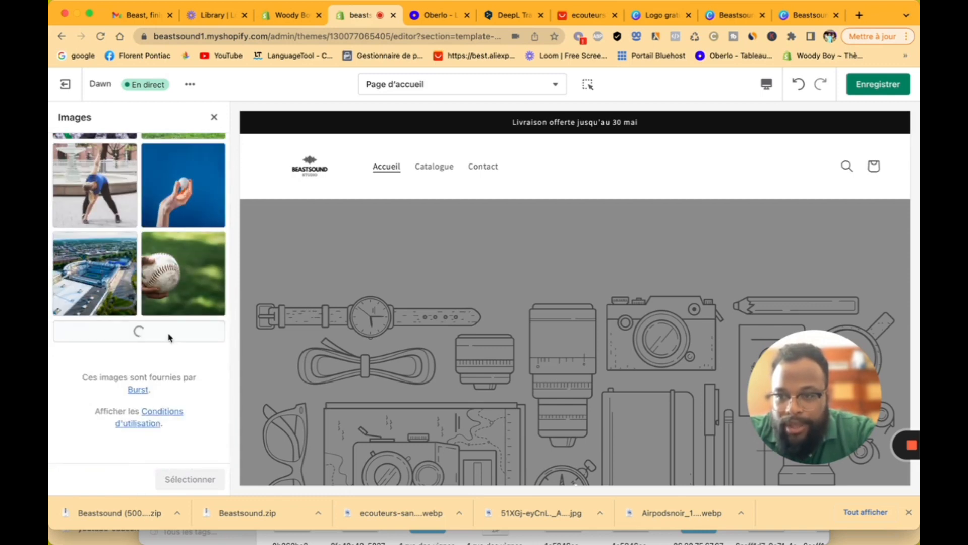
scroll(190, 304, "down", 5)
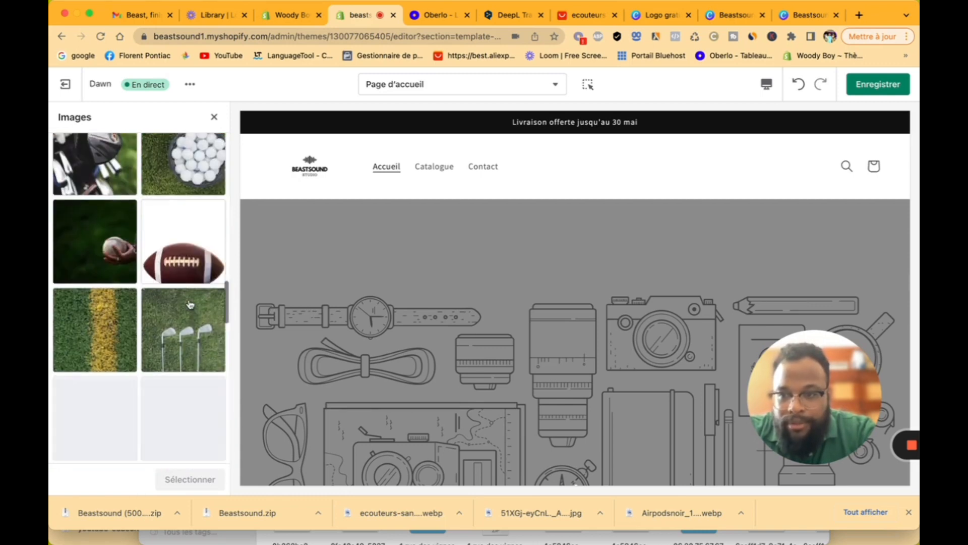
scroll(190, 304, "down", 6)
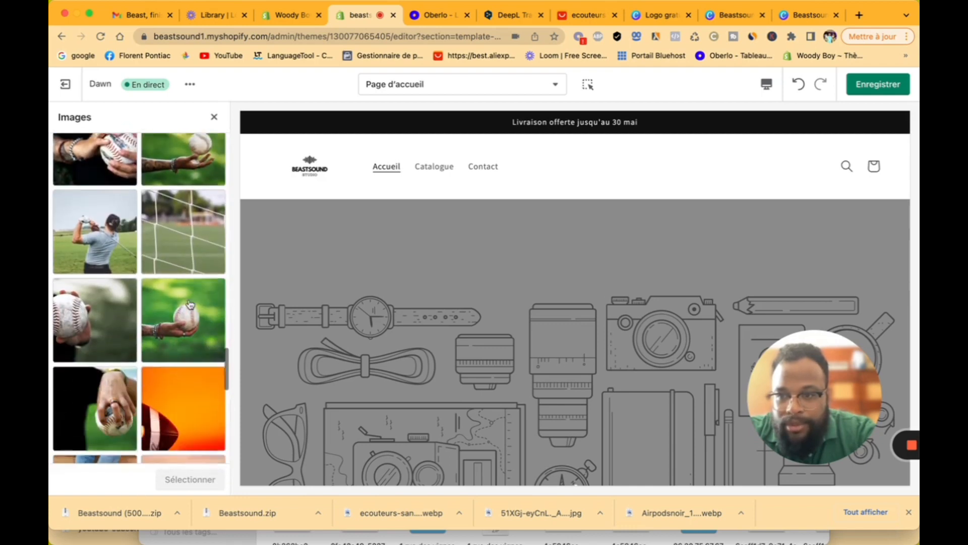
scroll(190, 304, "down", 8)
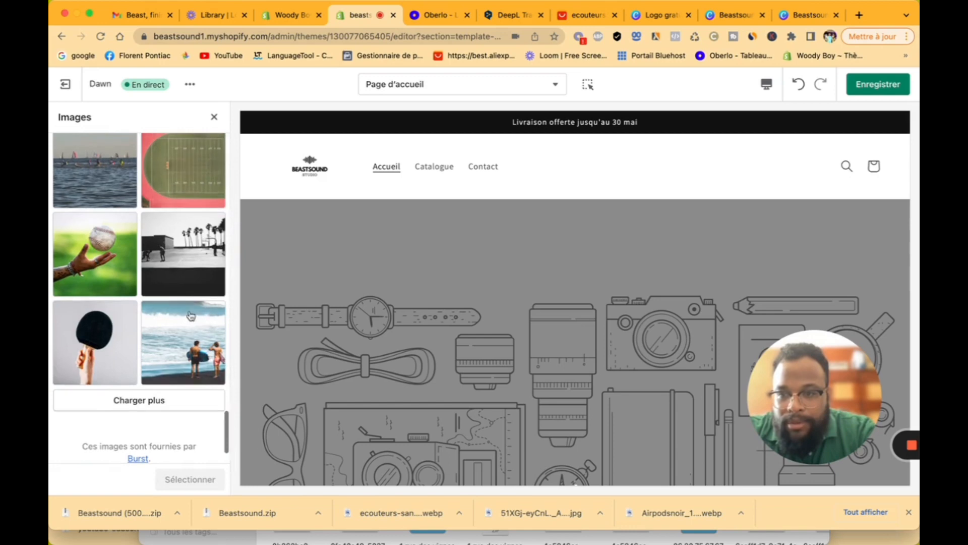
left_click(189, 323)
Step: Choose the black-and-white palm-tree basketball court photo as the banner image
left_click(190, 248)
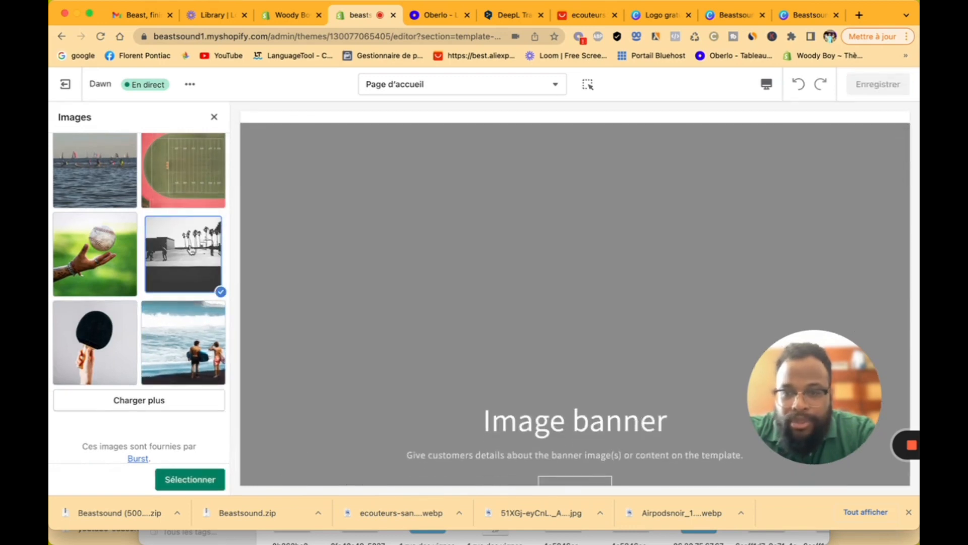
left_click(183, 477)
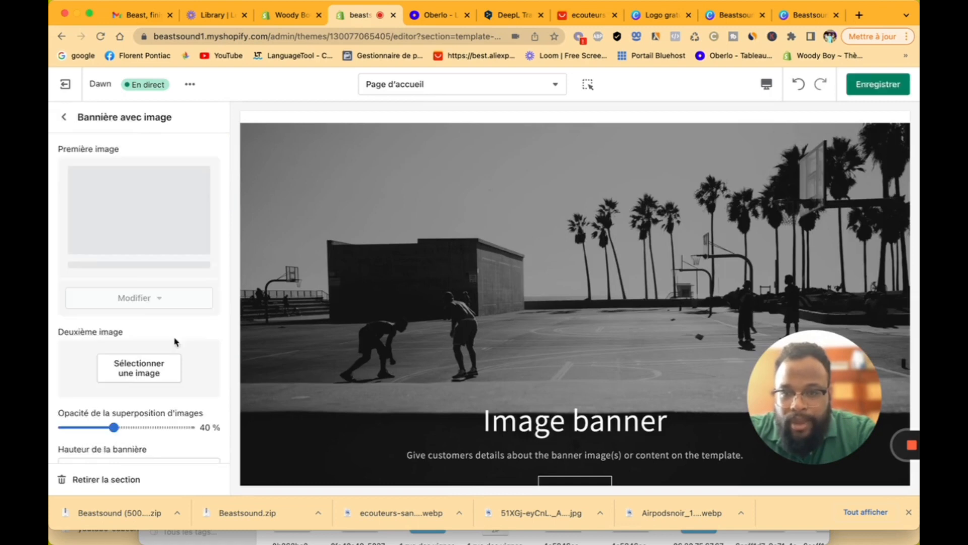
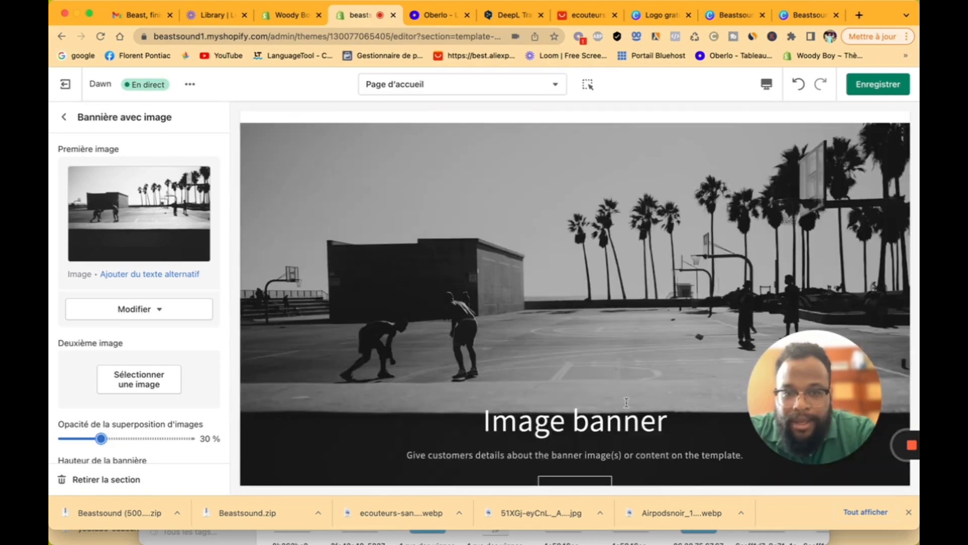
Step: Try the basketball court photo as a second banner image, then close the picker without adding it
scroll(651, 353, "down", 1)
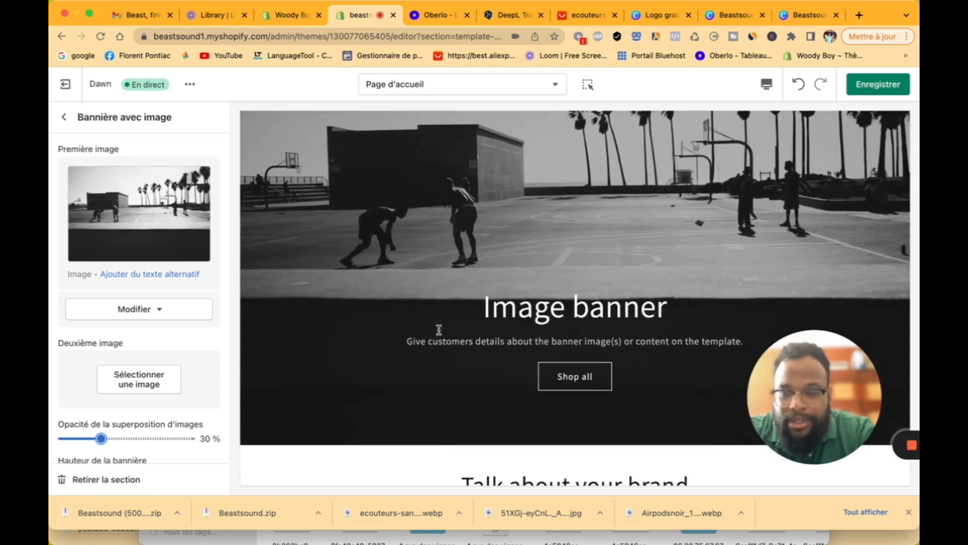
scroll(146, 330, "down", 5)
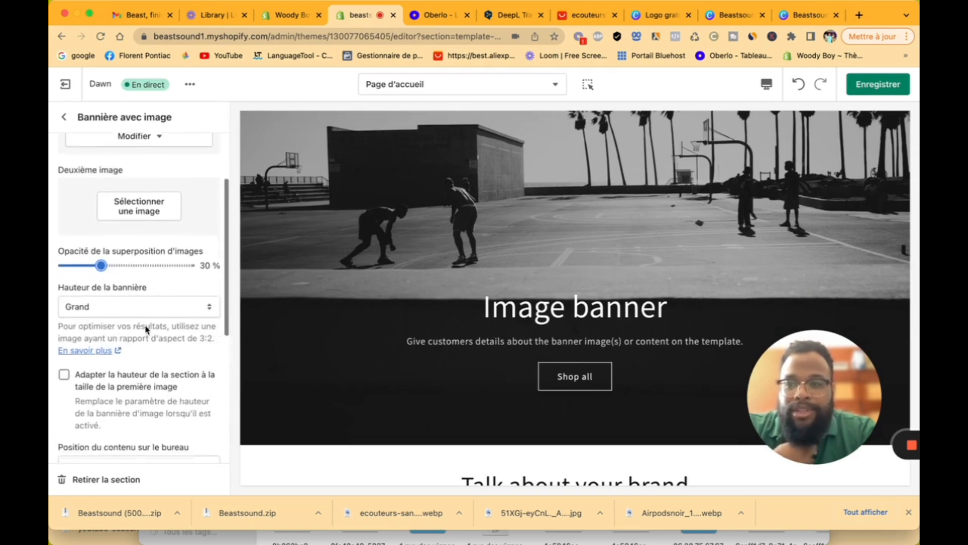
scroll(143, 253, "up", 1)
left_click(145, 191)
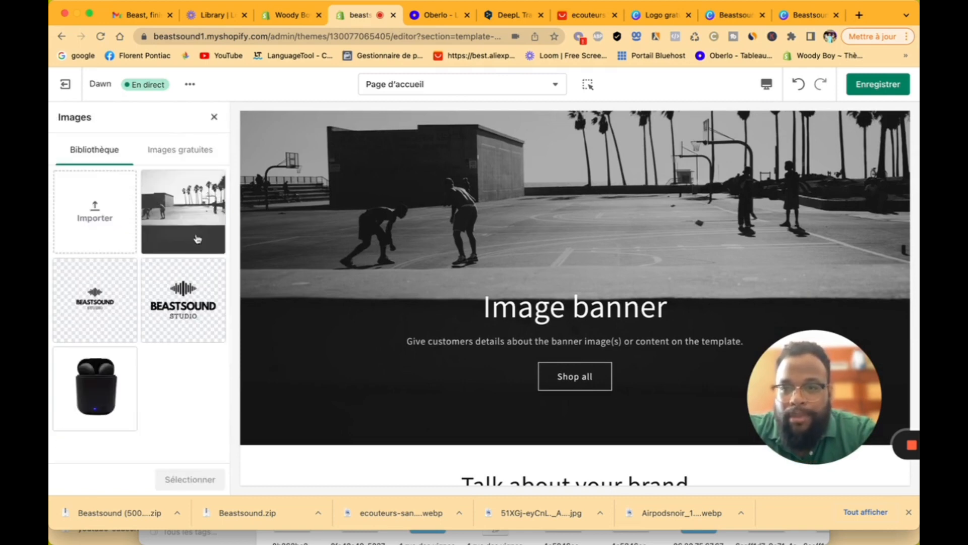
left_click(193, 228)
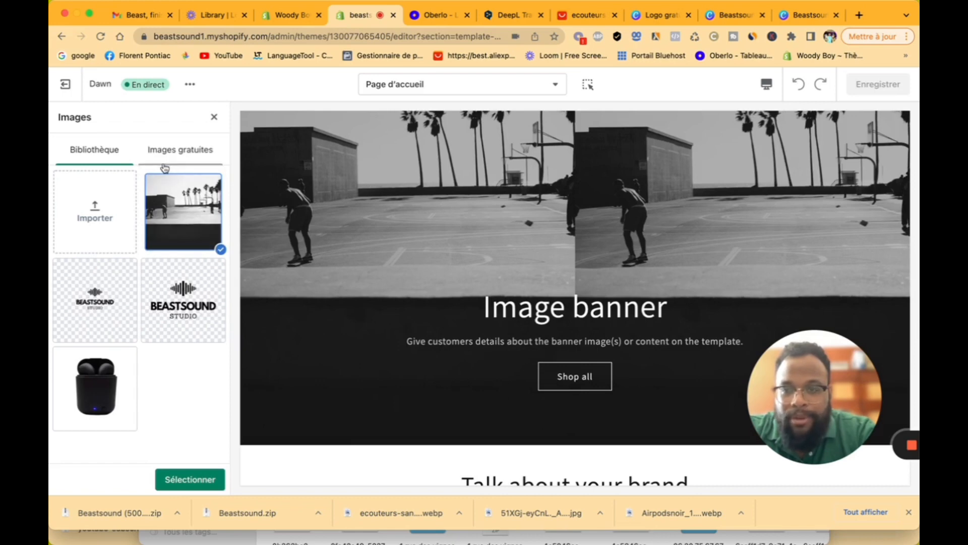
left_click(213, 117)
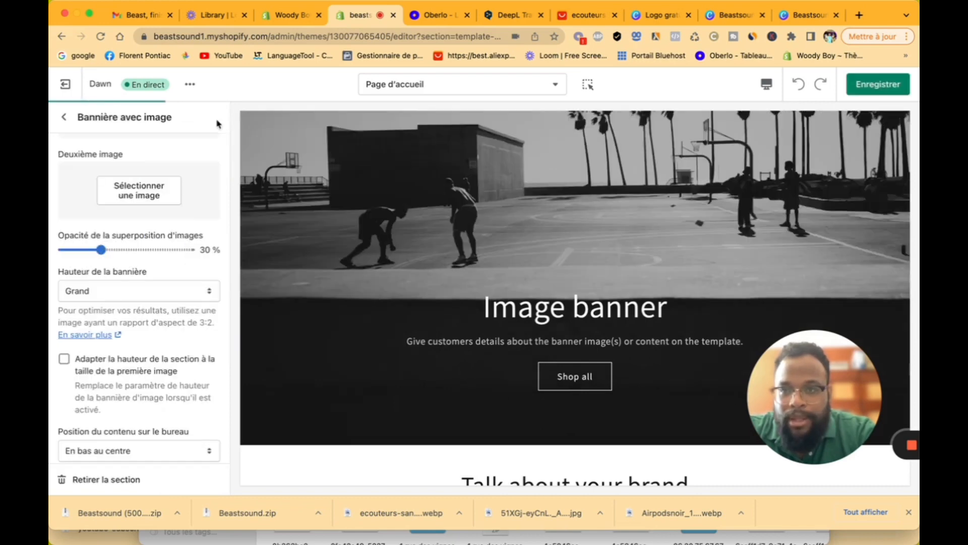
scroll(155, 235, "up", 3)
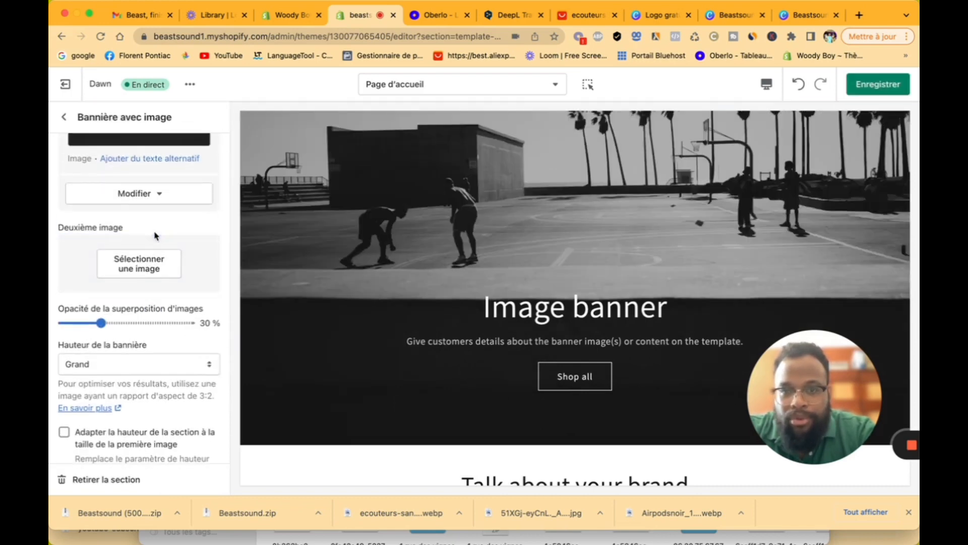
scroll(158, 262, "down", 3)
Step: Set the banner height to Petit after briefly trying Moyen
left_click(157, 256)
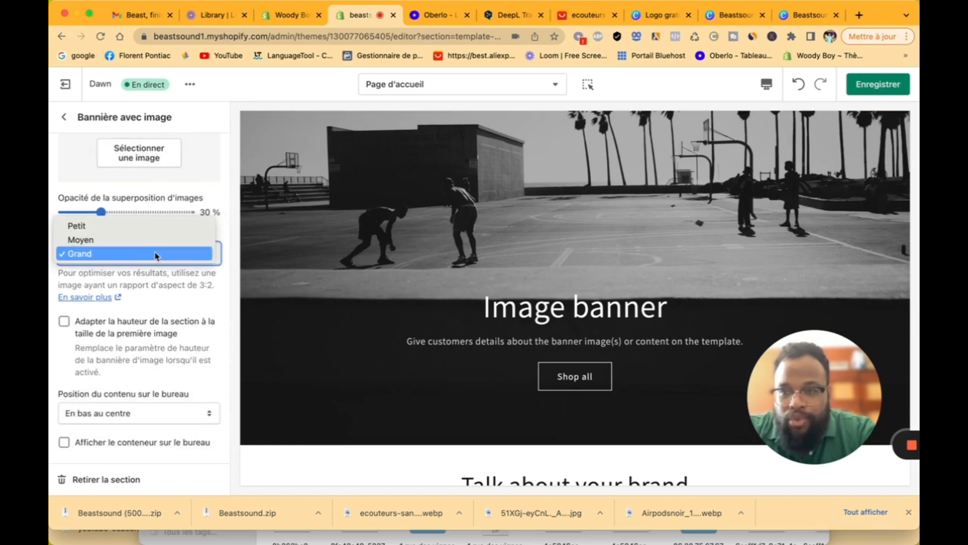
left_click(156, 243)
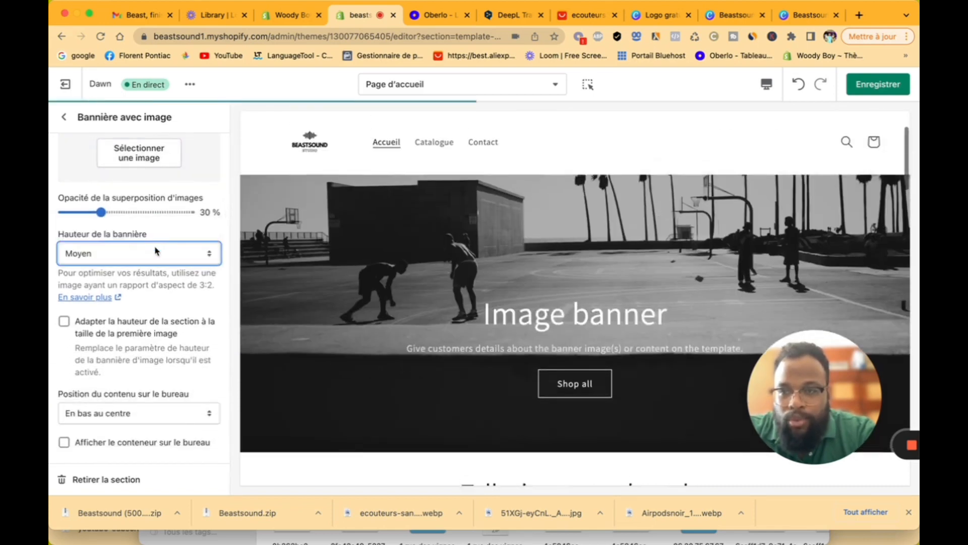
left_click(157, 247)
left_click(158, 240)
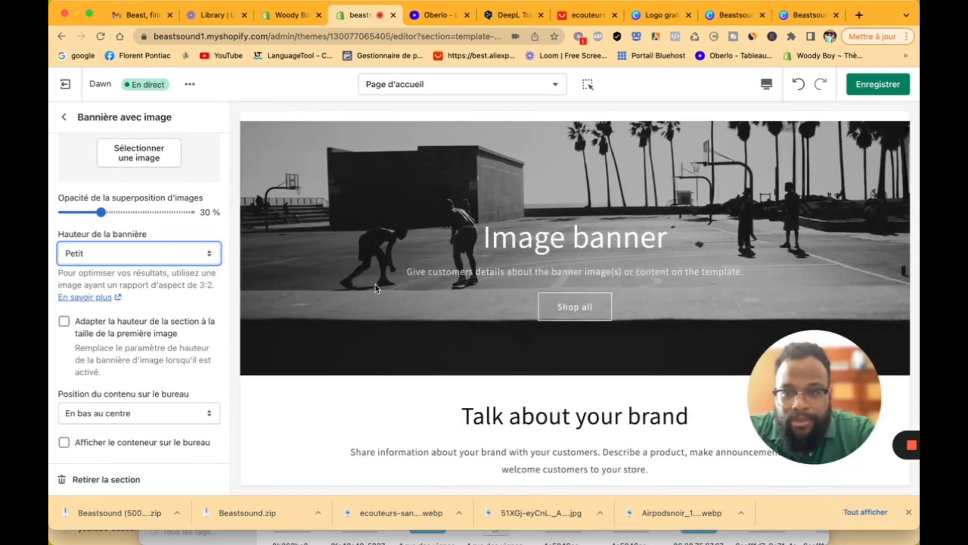
scroll(182, 327, "down", 5)
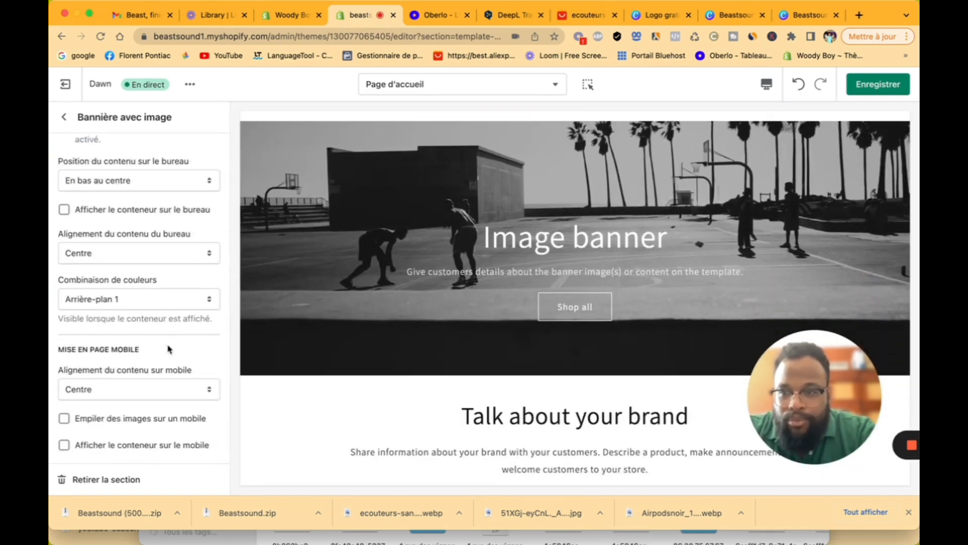
scroll(142, 328, "up", 2)
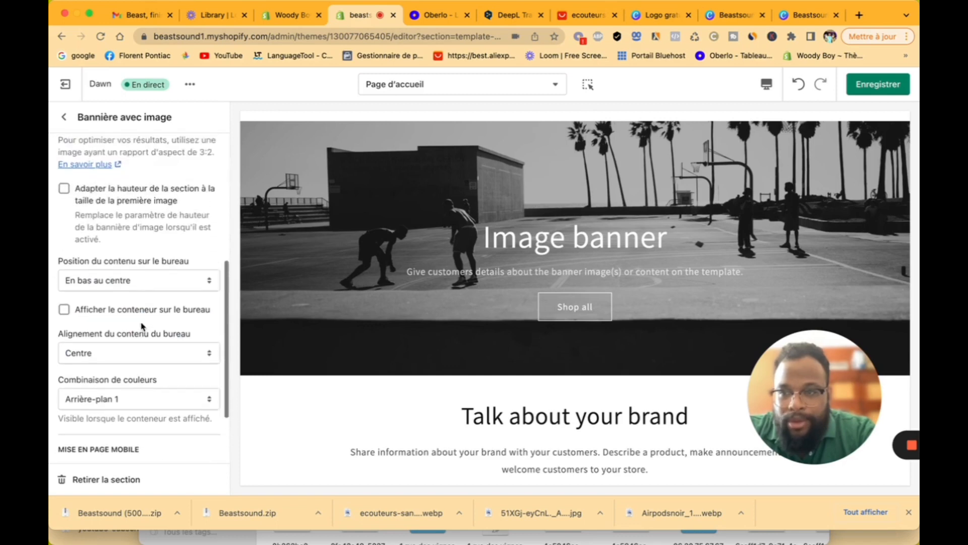
Step: Review the desktop content position options, leaving it at En bas au centre
left_click(143, 287)
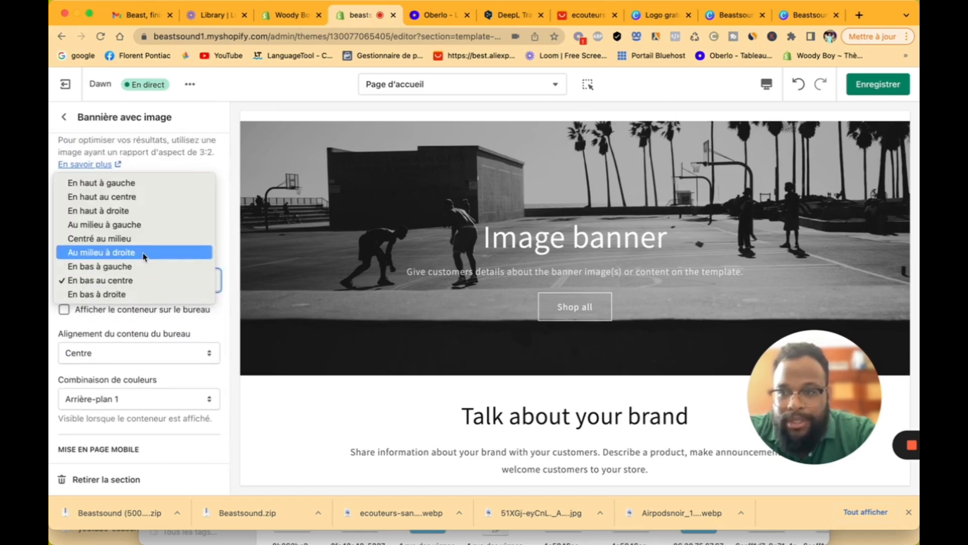
left_click(170, 325)
scroll(170, 324, "up", 4)
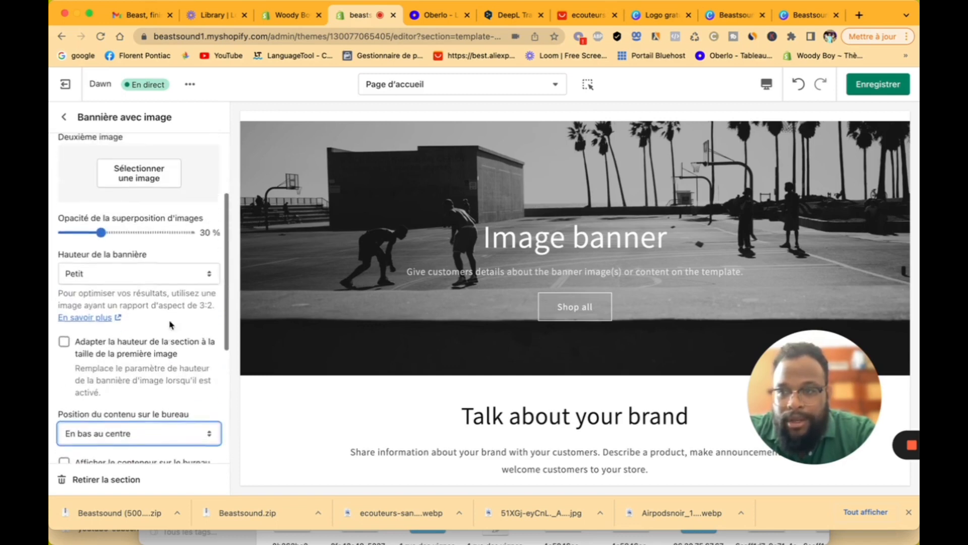
scroll(169, 324, "down", 2)
scroll(166, 338, "down", 2)
left_click(163, 367)
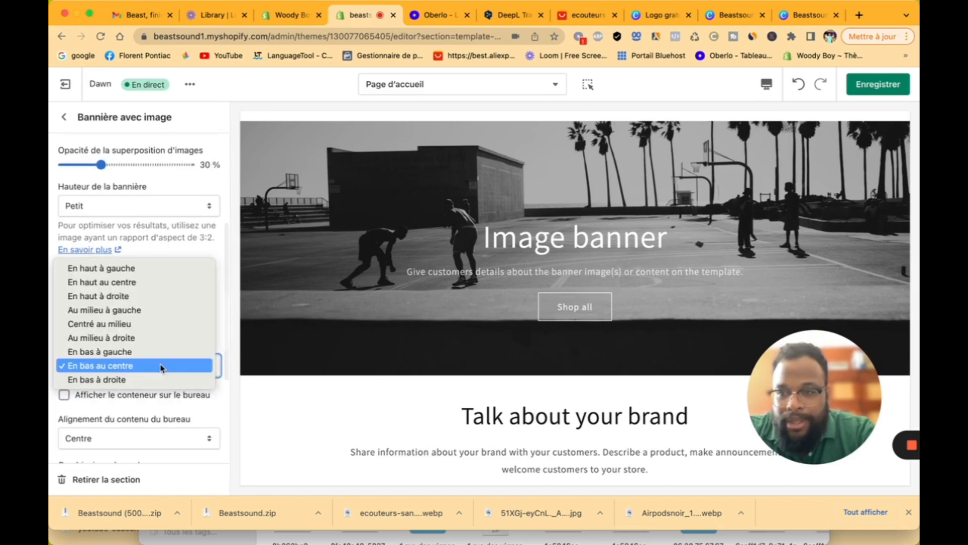
left_click(189, 414)
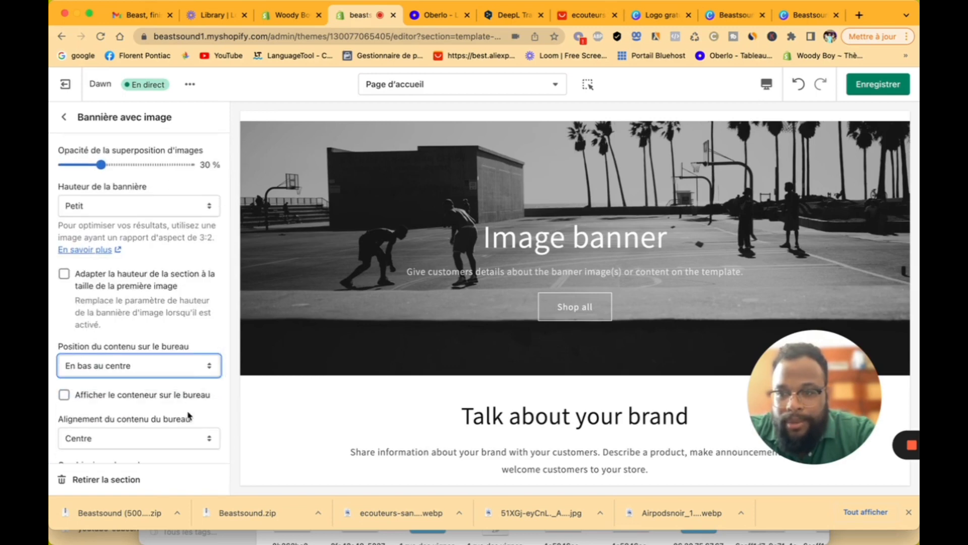
Step: Try top-left, centre and middle-right text positions, then return to En bas au centre
left_click(192, 369)
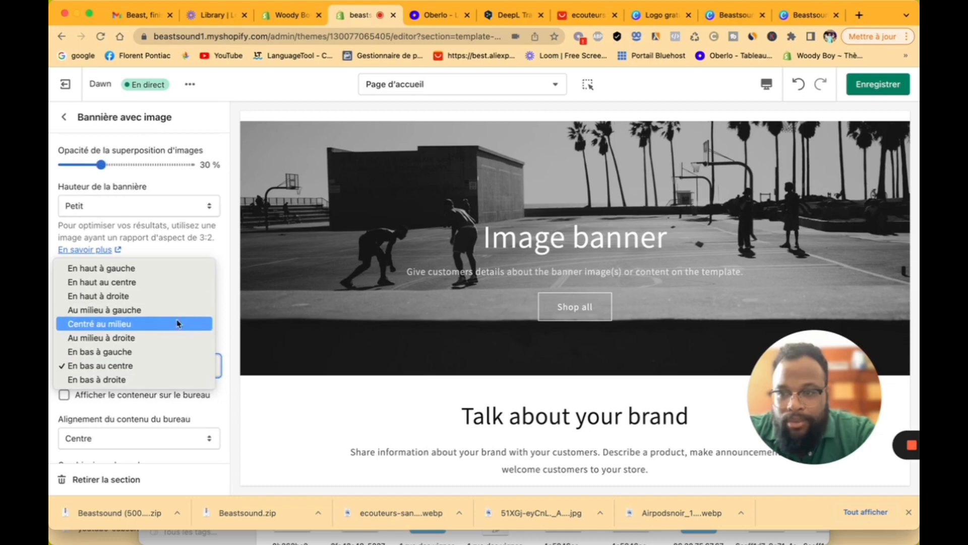
left_click(173, 273)
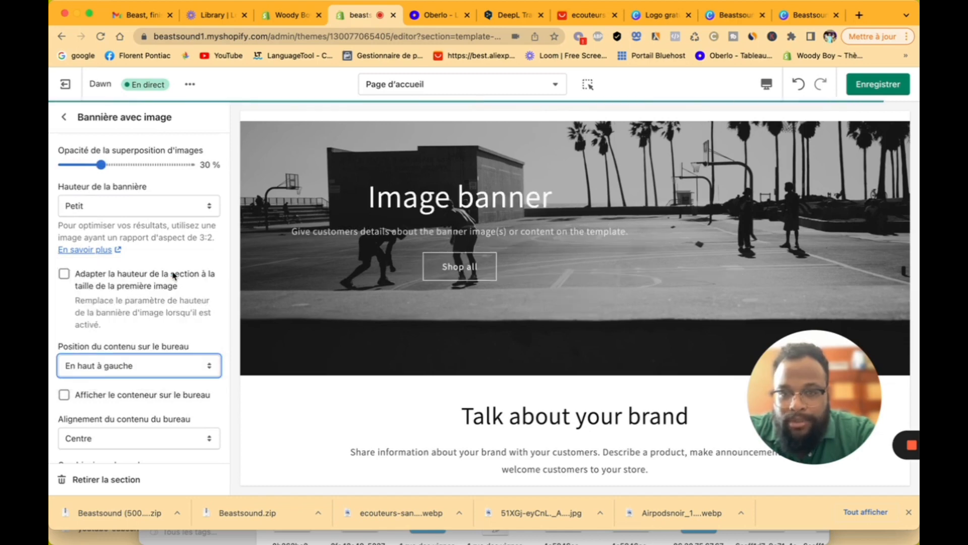
left_click(142, 377)
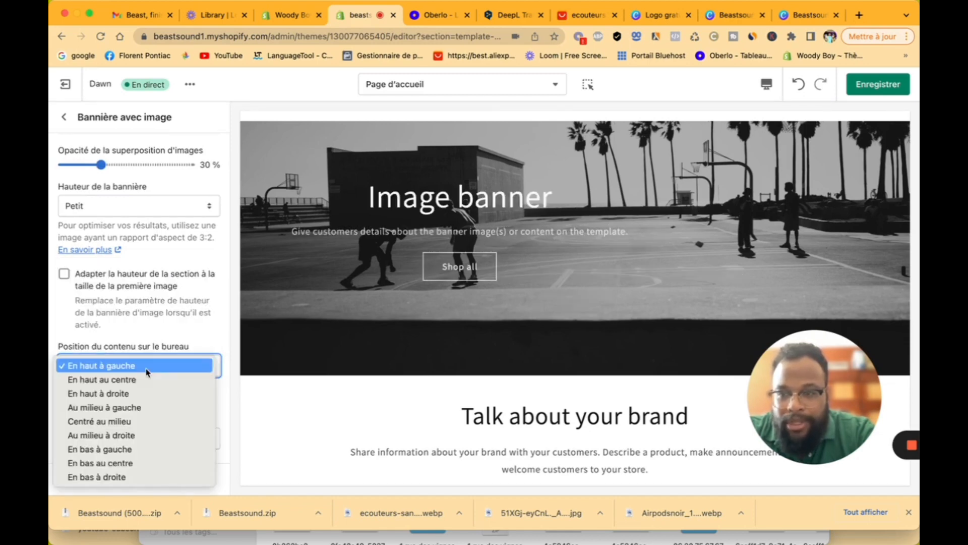
left_click(148, 424)
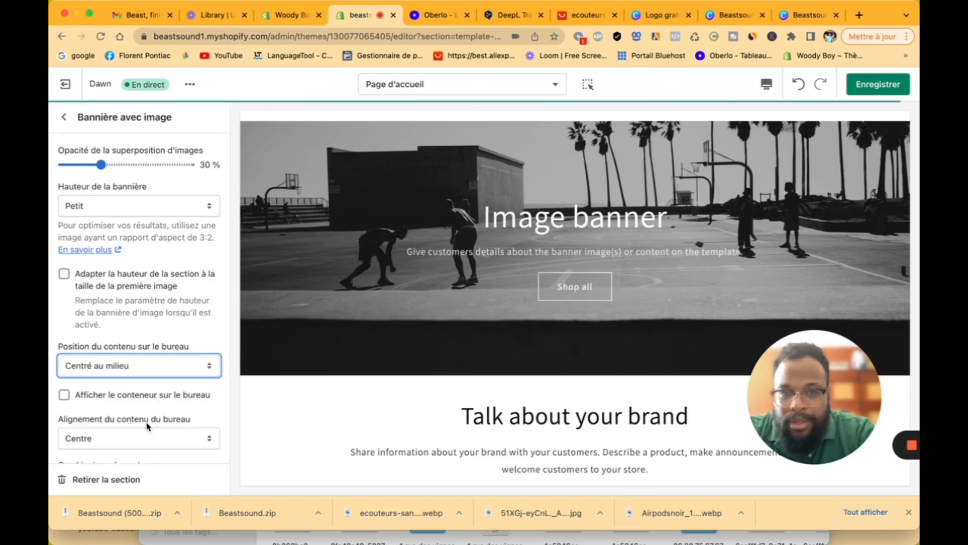
left_click(158, 370)
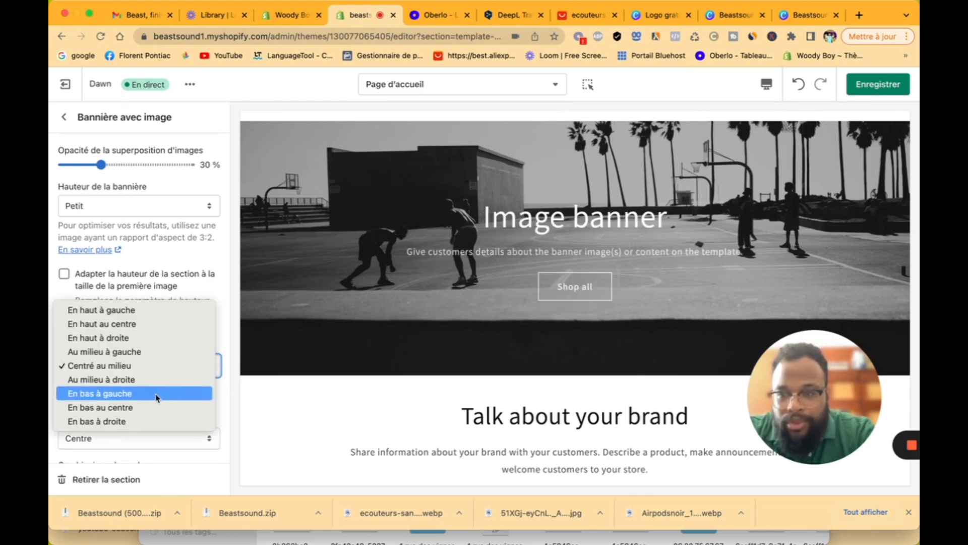
left_click(163, 386)
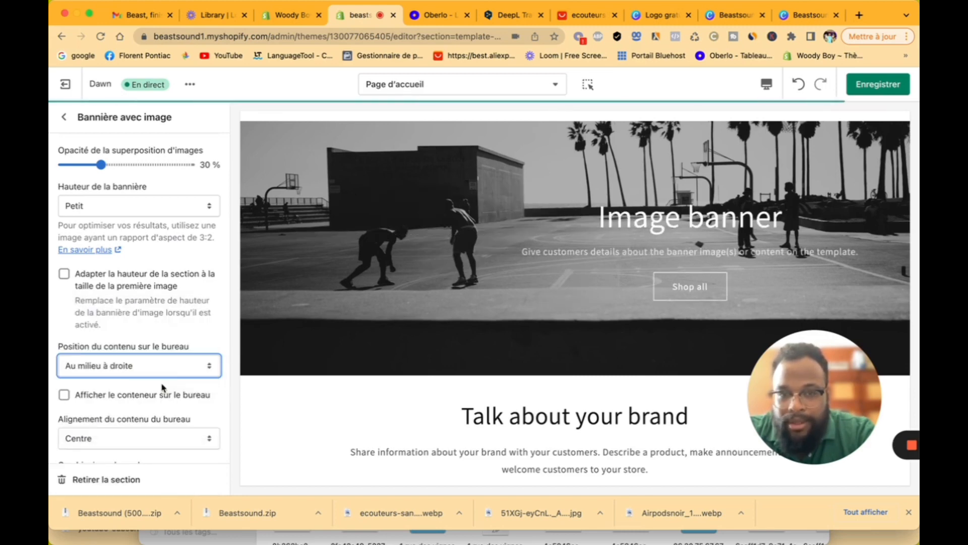
left_click(161, 369)
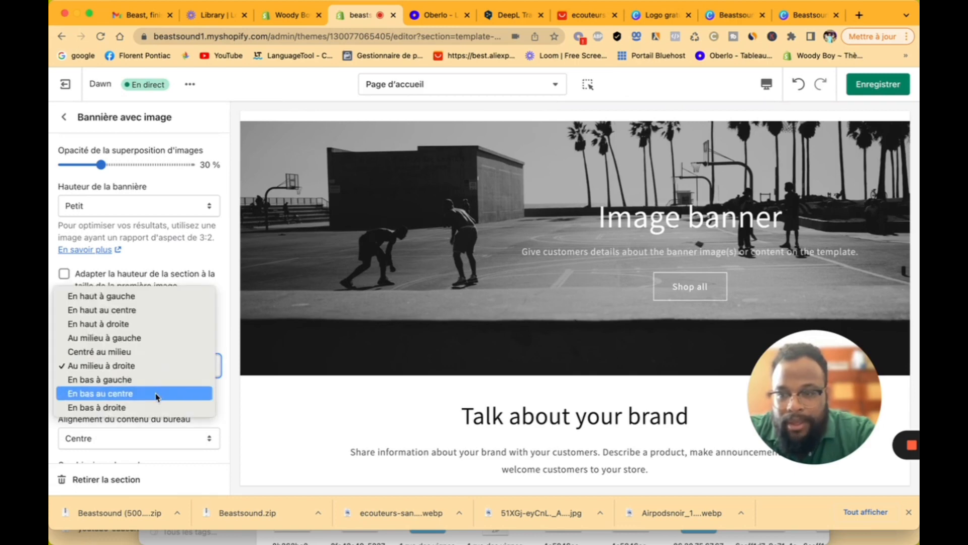
left_click(156, 394)
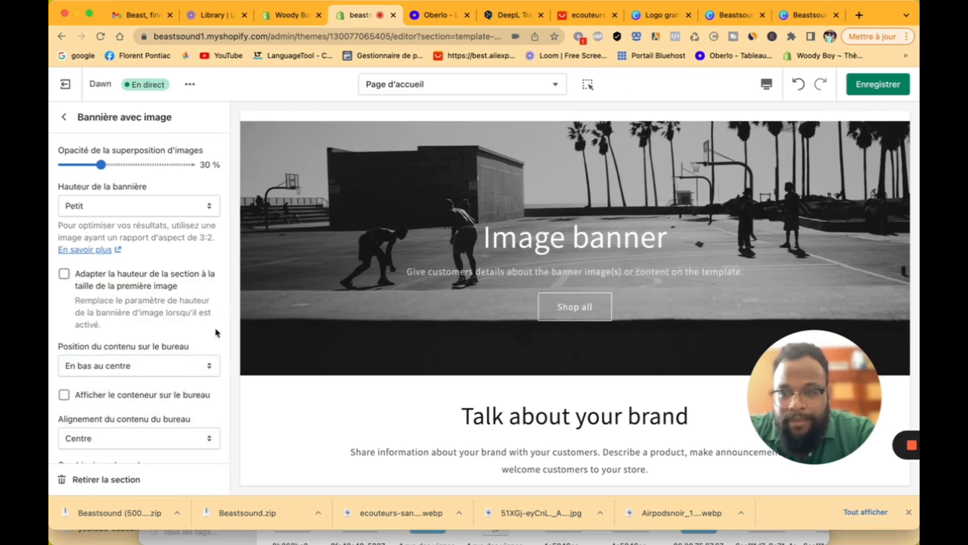
Step: Switch the banner colour scheme to Inverser, with no box behind the text
scroll(217, 328, "down", 5)
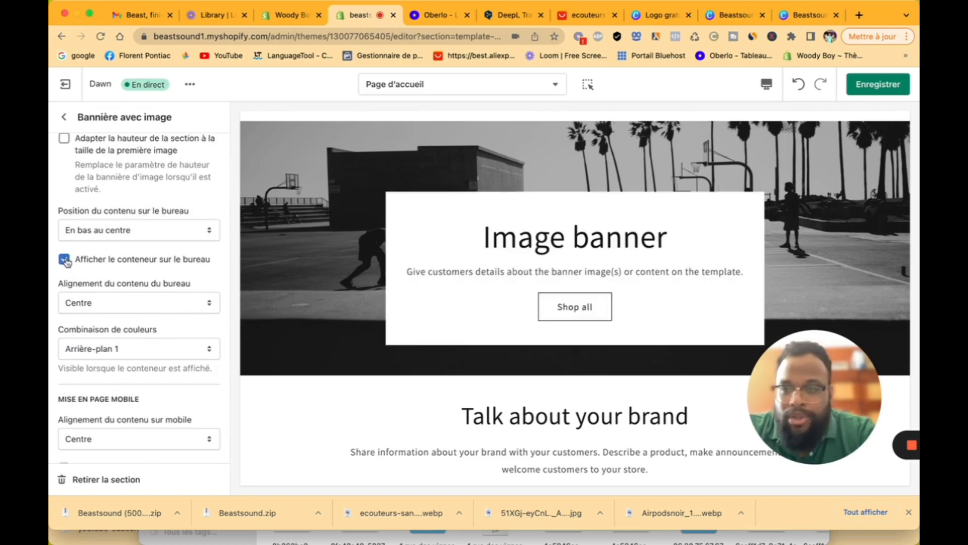
left_click(65, 259)
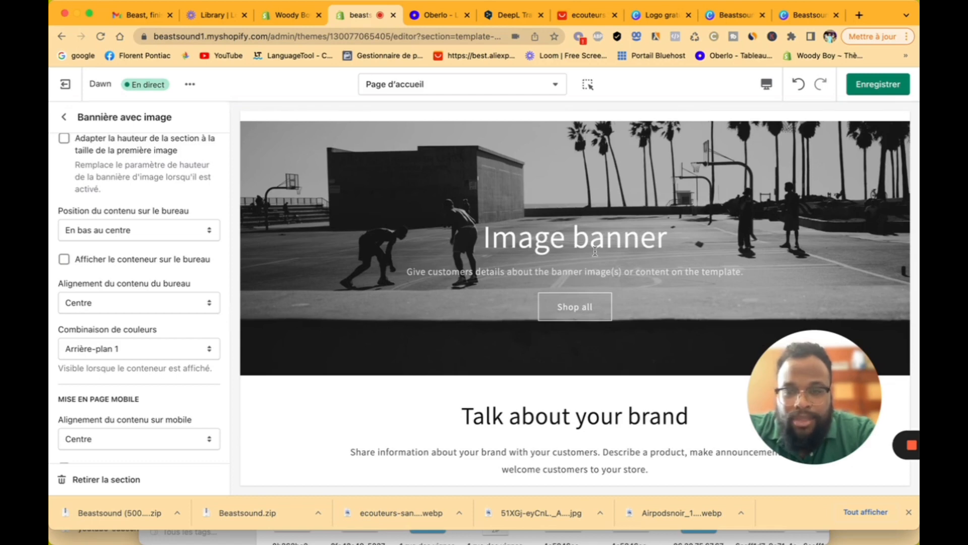
left_click(132, 347)
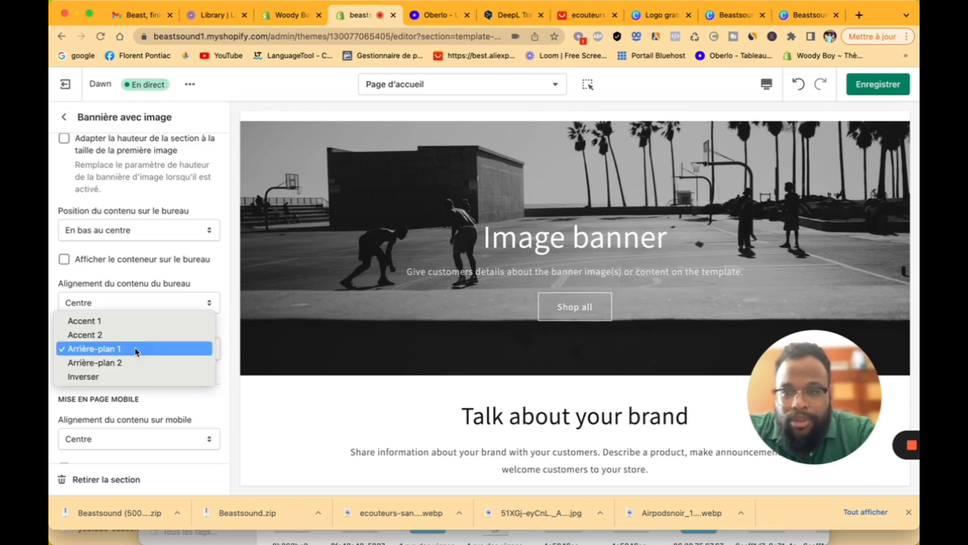
left_click(135, 377)
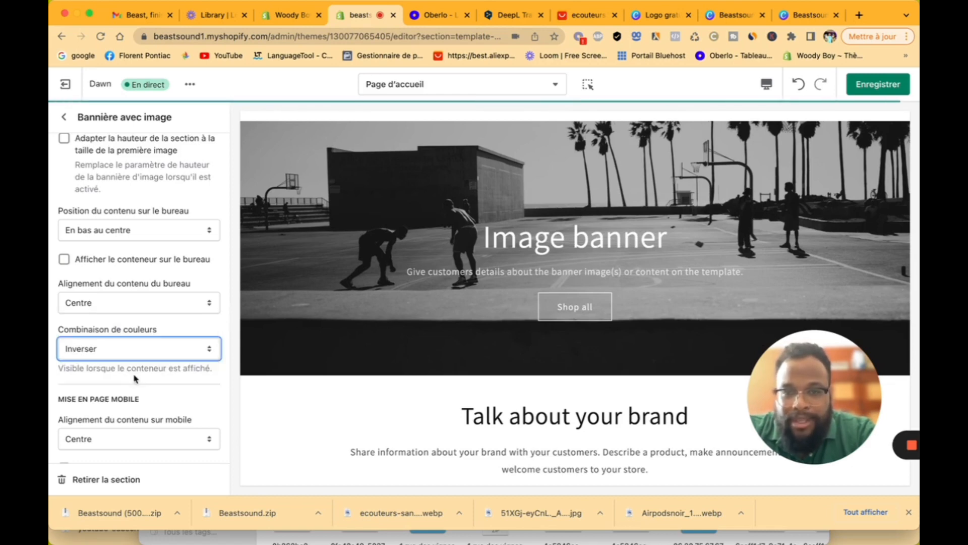
left_click(64, 260)
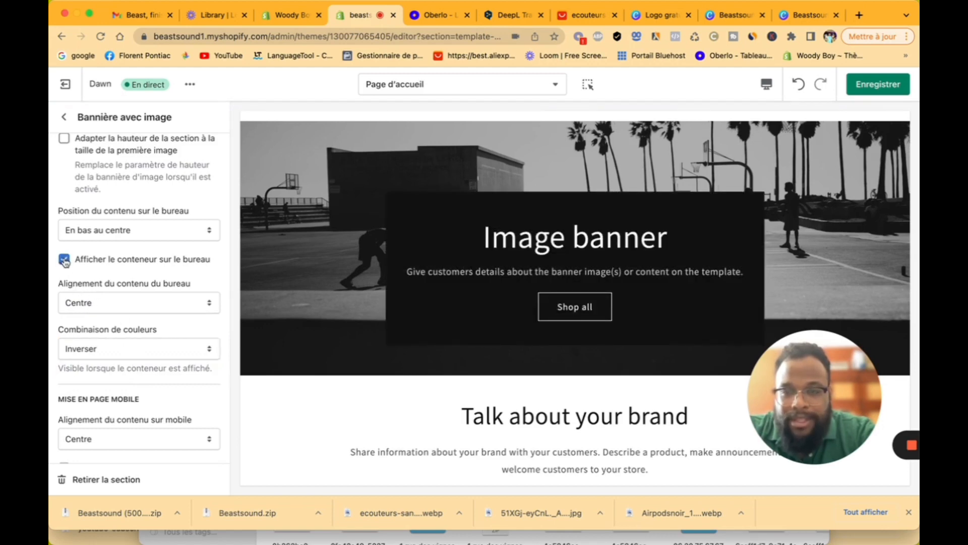
left_click(64, 260)
Step: Save the homepage banner changes
scroll(151, 413, "down", 2)
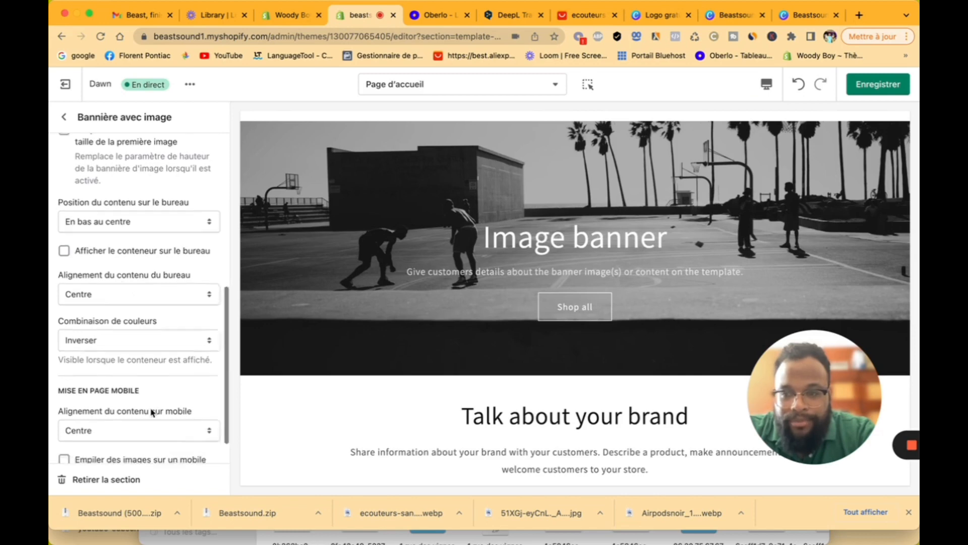
scroll(151, 413, "up", 8)
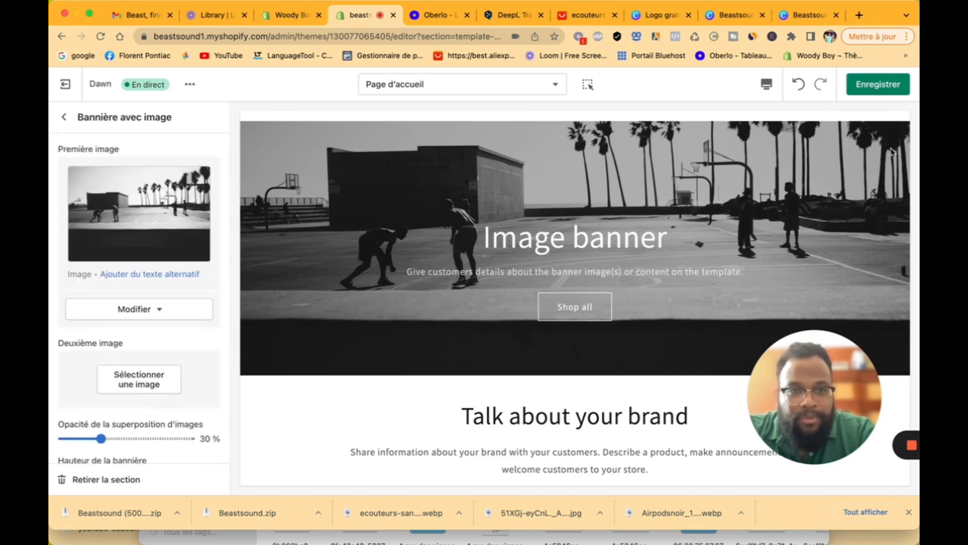
left_click(905, 90)
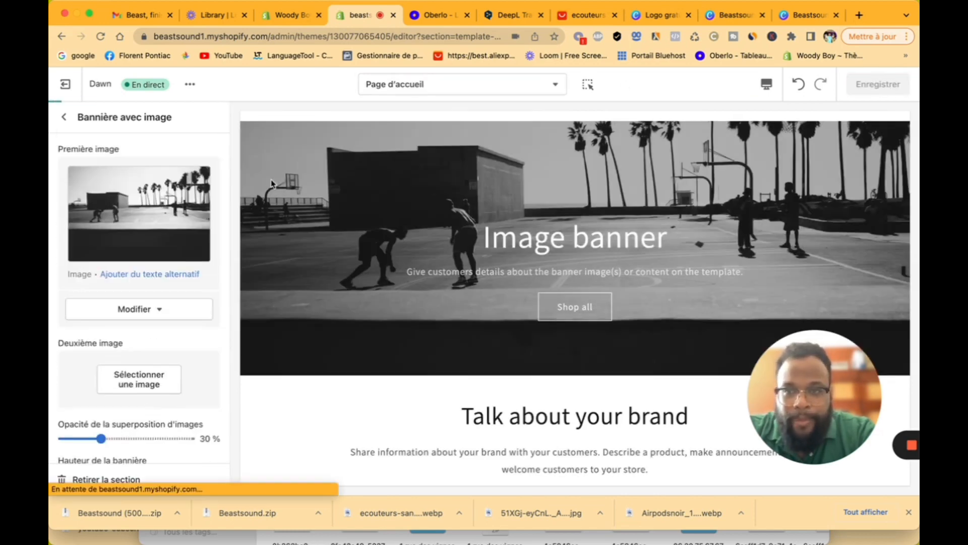
Step: Hide the 'Talk about your brand' Texte enrichi section
left_click(65, 123)
scroll(151, 333, "up", 2)
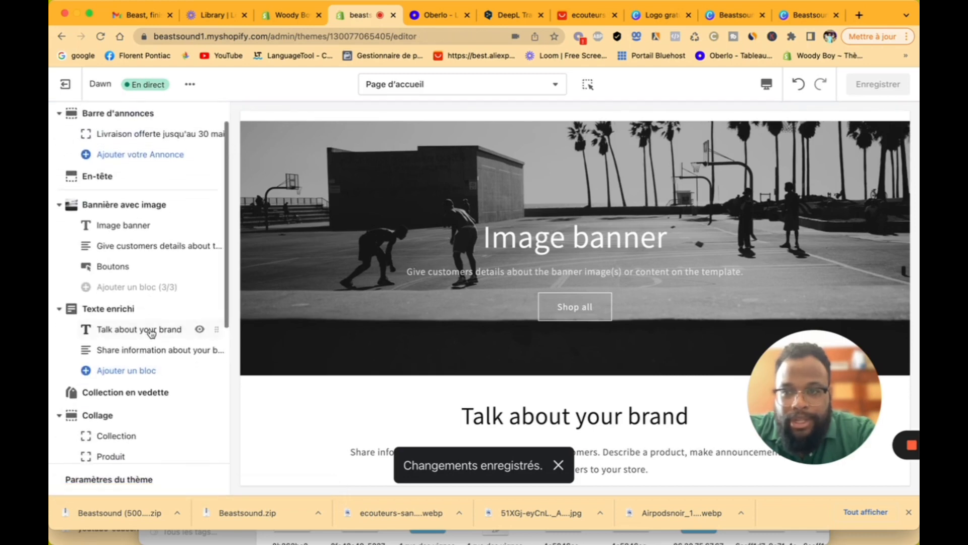
scroll(207, 339, "down", 2)
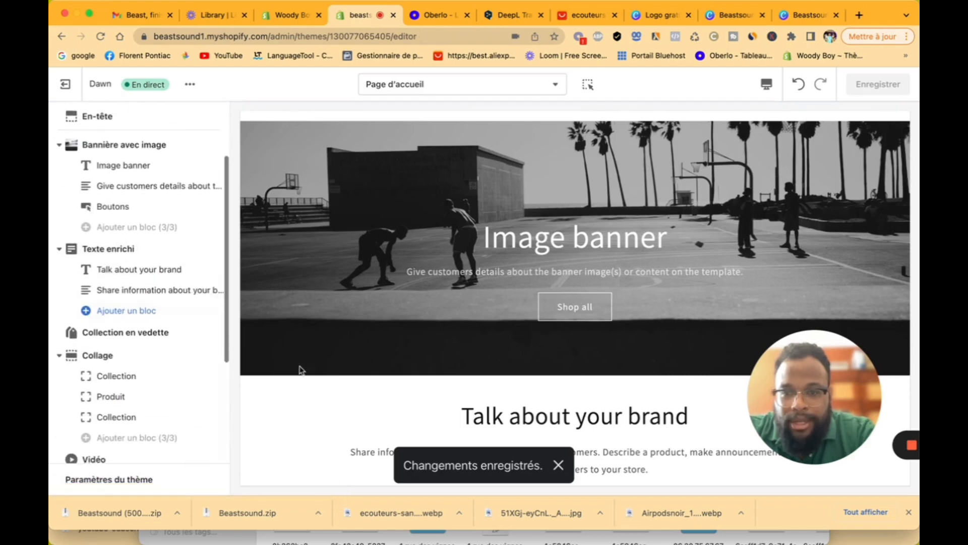
scroll(468, 341, "down", 3)
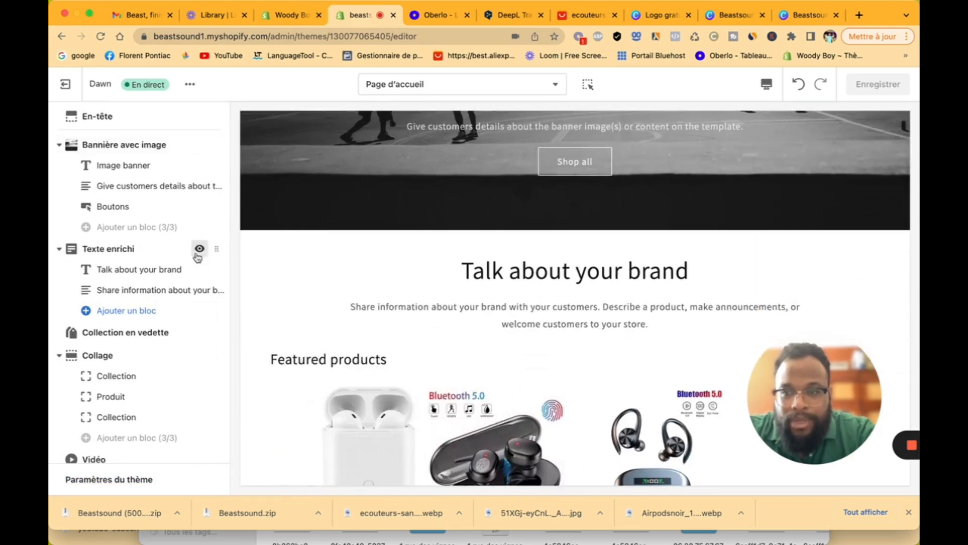
left_click(199, 250)
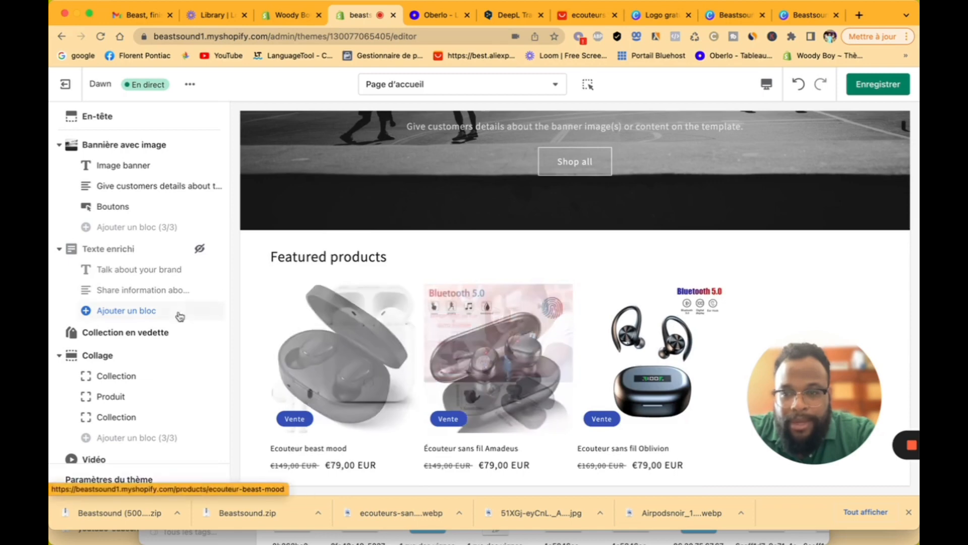
Step: Add an Image avec texte section below Multicolonne and open its settings
scroll(158, 337, "down", 3)
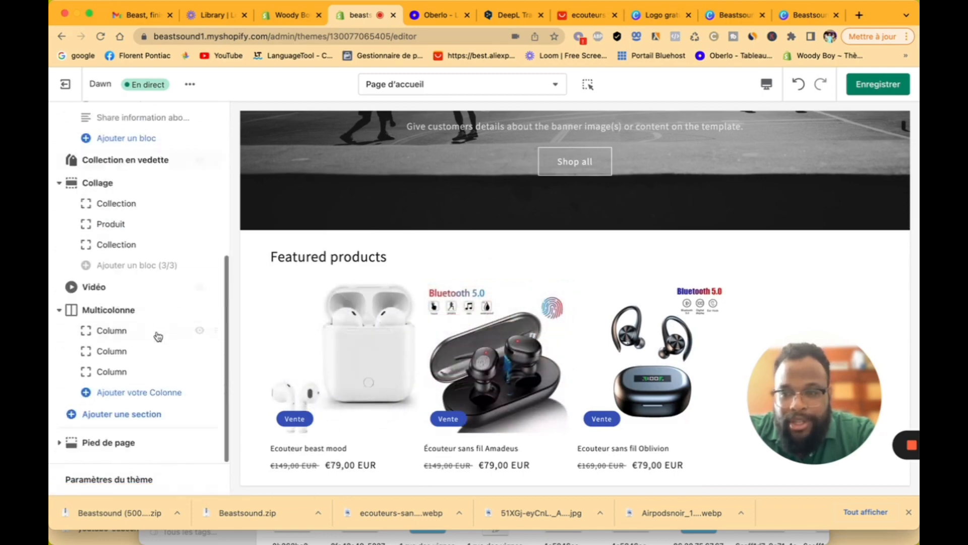
left_click(150, 410)
scroll(156, 289, "down", 2)
scroll(156, 289, "down", 2)
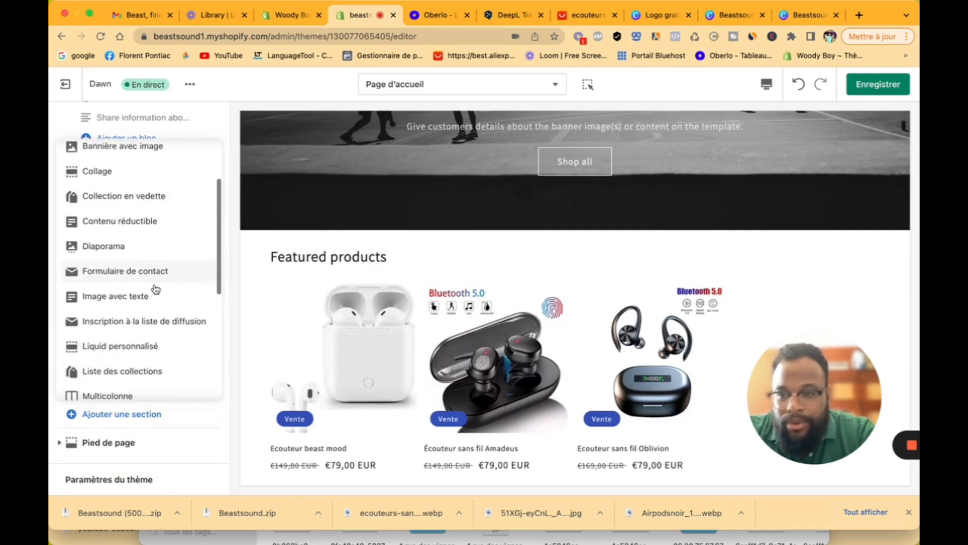
left_click(154, 287)
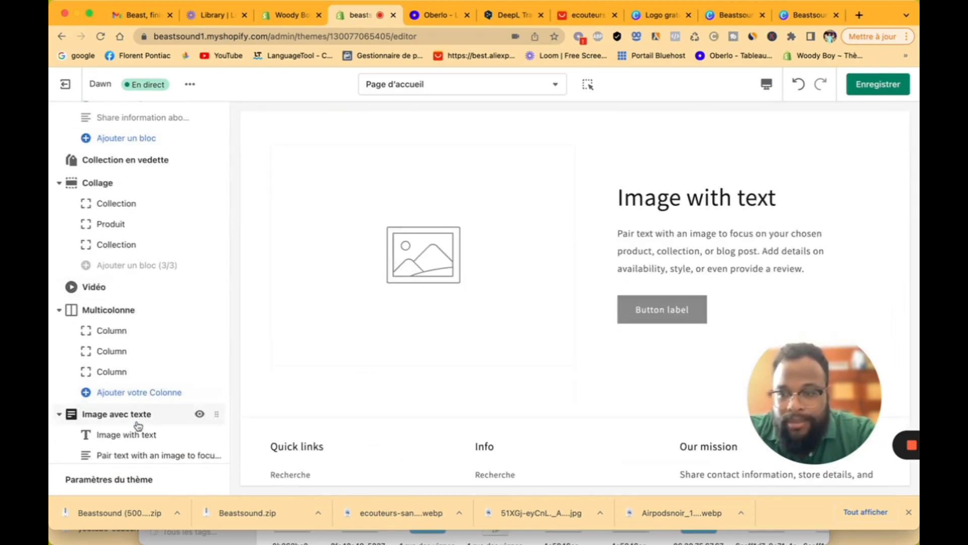
scroll(139, 404, "down", 3)
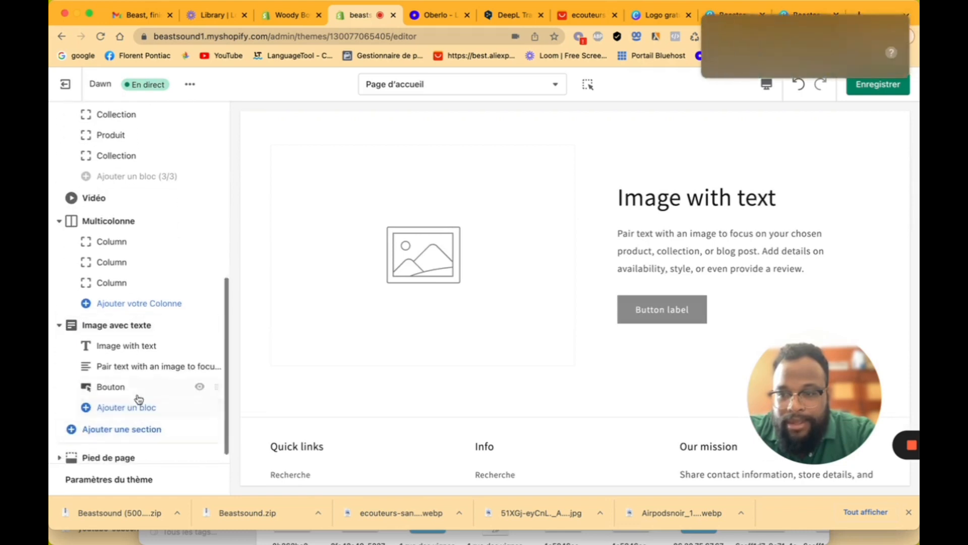
left_click(138, 326)
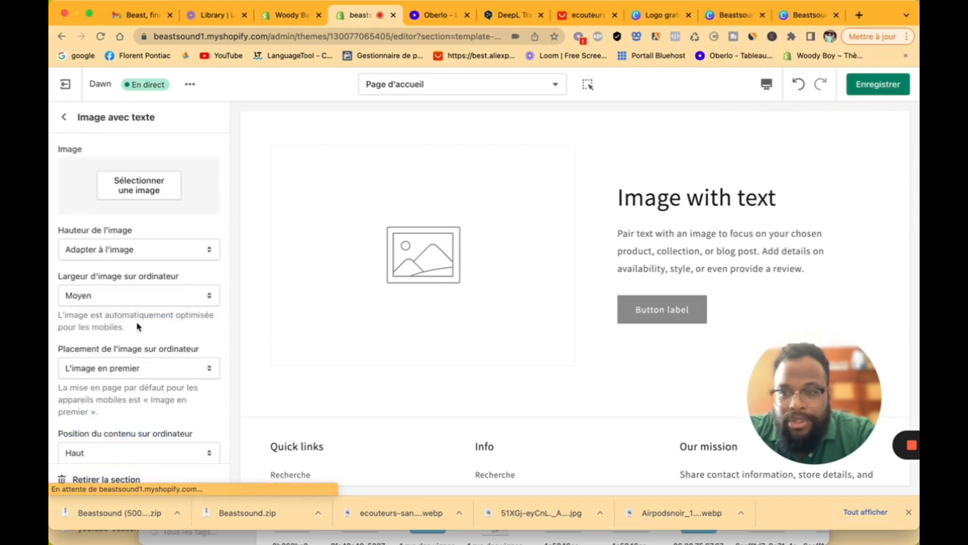
Step: Browse the free stock image categories for the section's picture
left_click(148, 175)
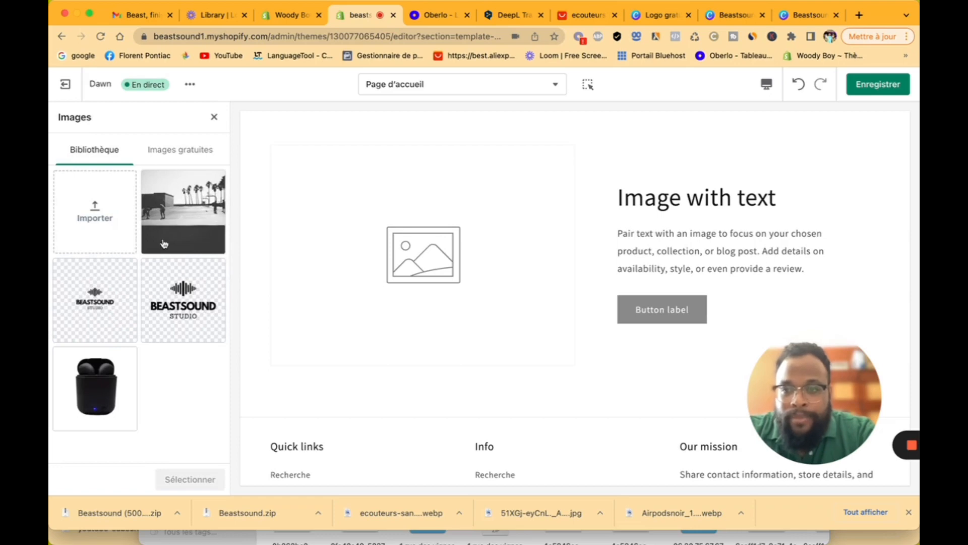
left_click(176, 152)
scroll(161, 302, "down", 6)
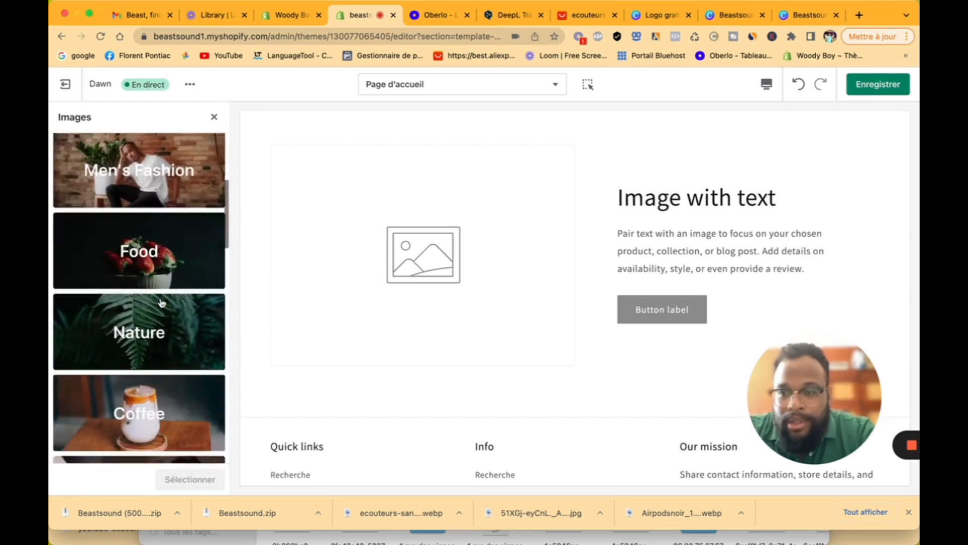
scroll(162, 302, "down", 8)
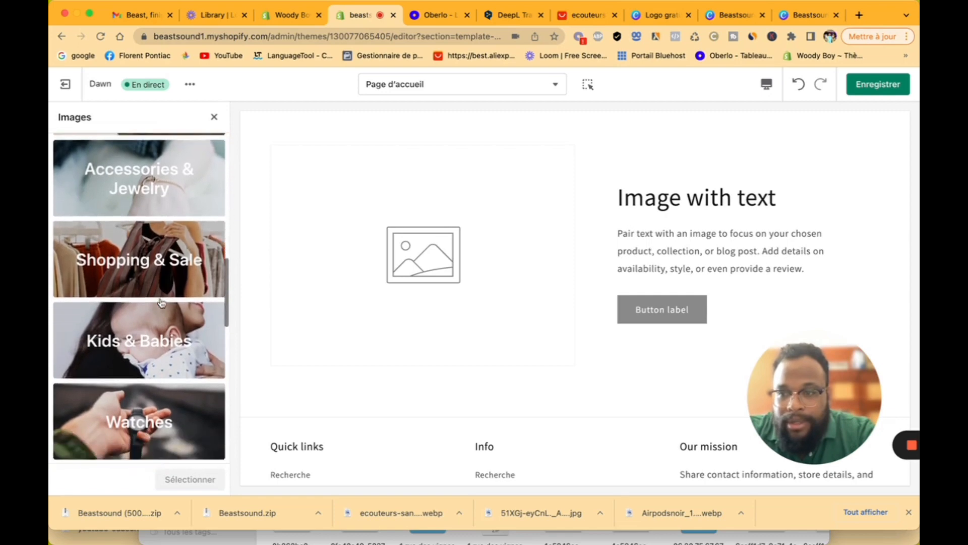
scroll(162, 302, "down", 6)
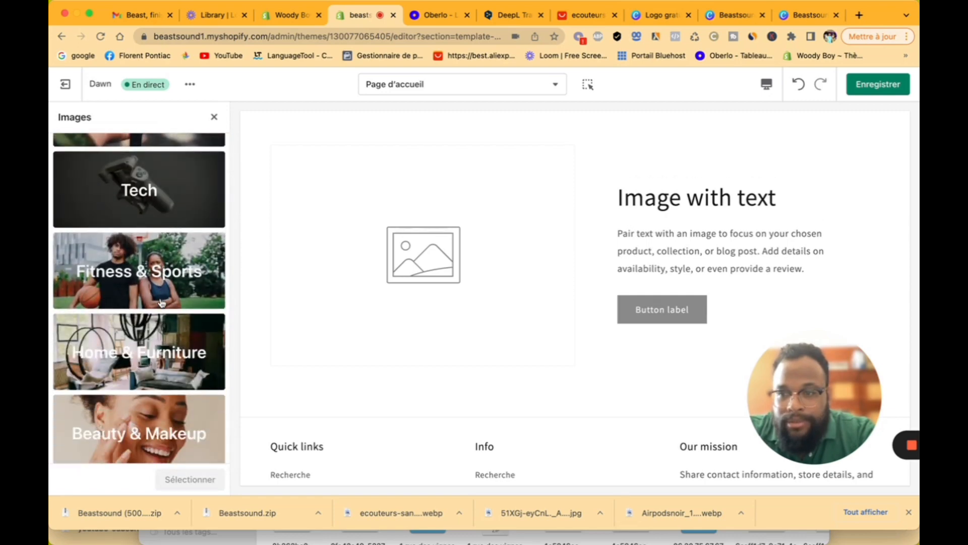
left_click(162, 303)
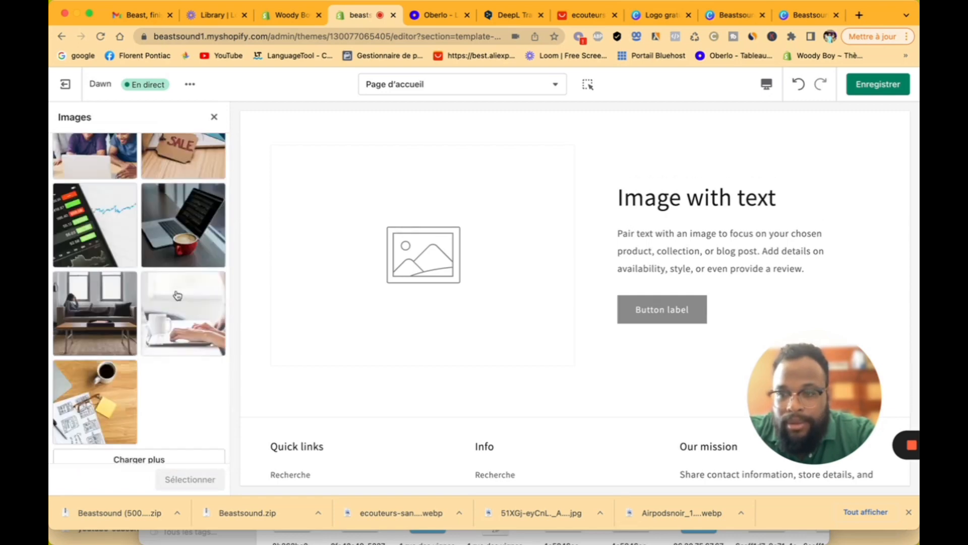
scroll(176, 301, "down", 10)
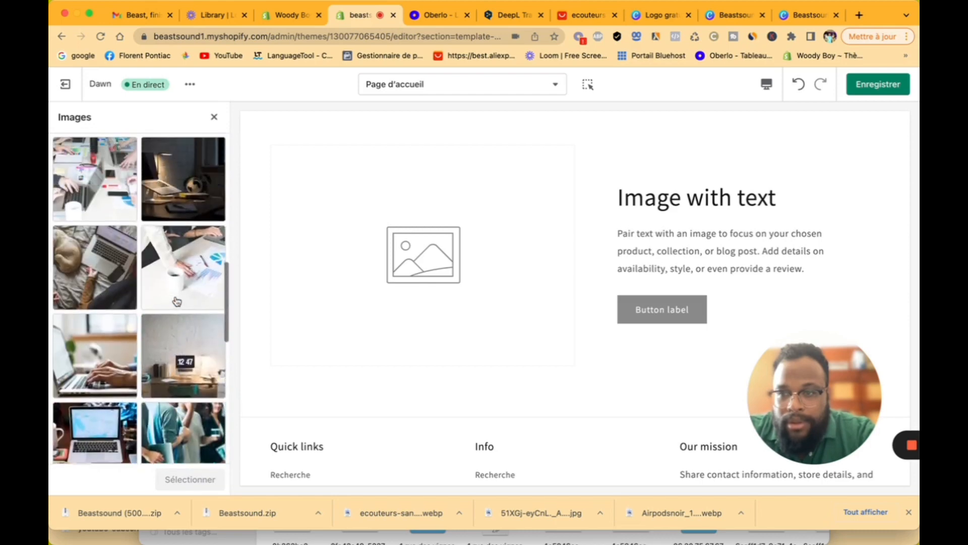
scroll(177, 301, "up", 10)
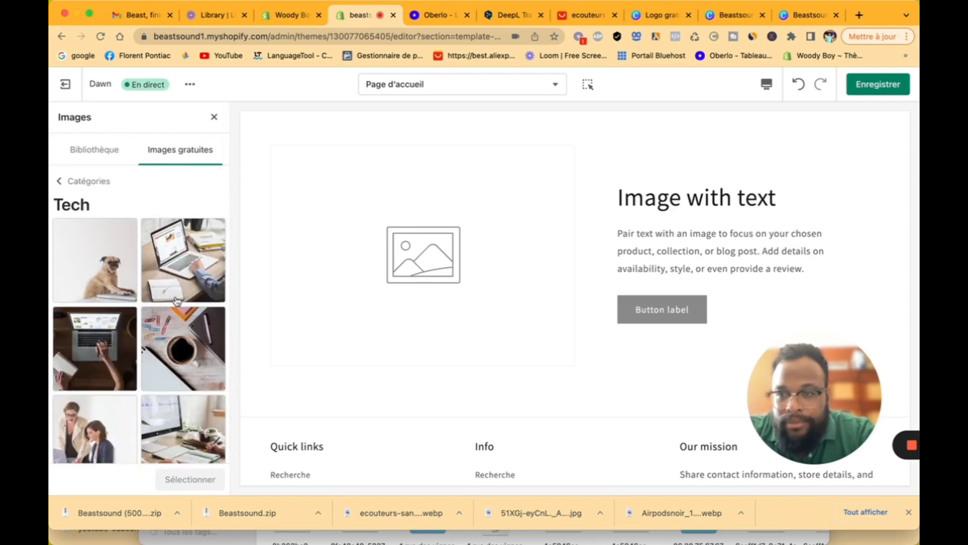
left_click(89, 181)
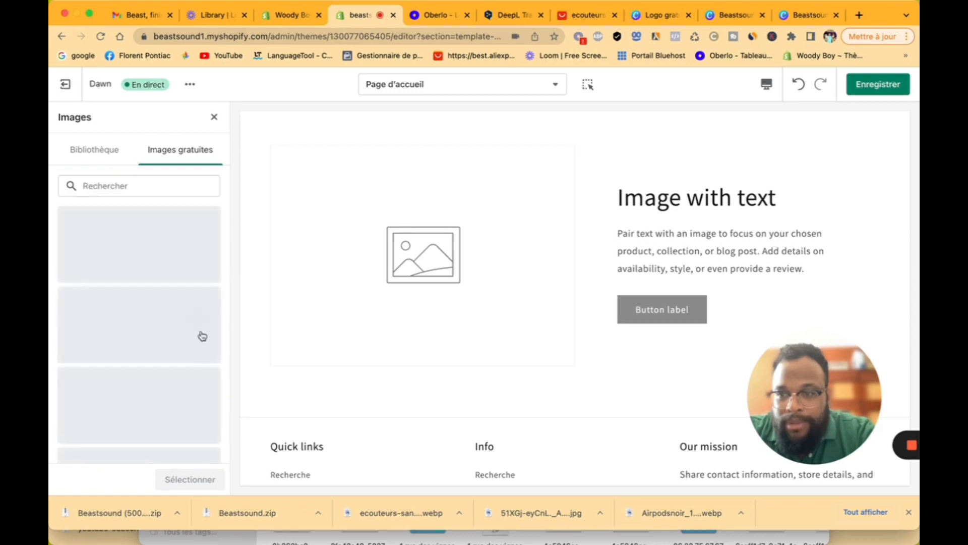
Step: Load more photos in another category and pick the man on an exercise bike
scroll(201, 346, "down", 5)
scroll(201, 346, "down", 10)
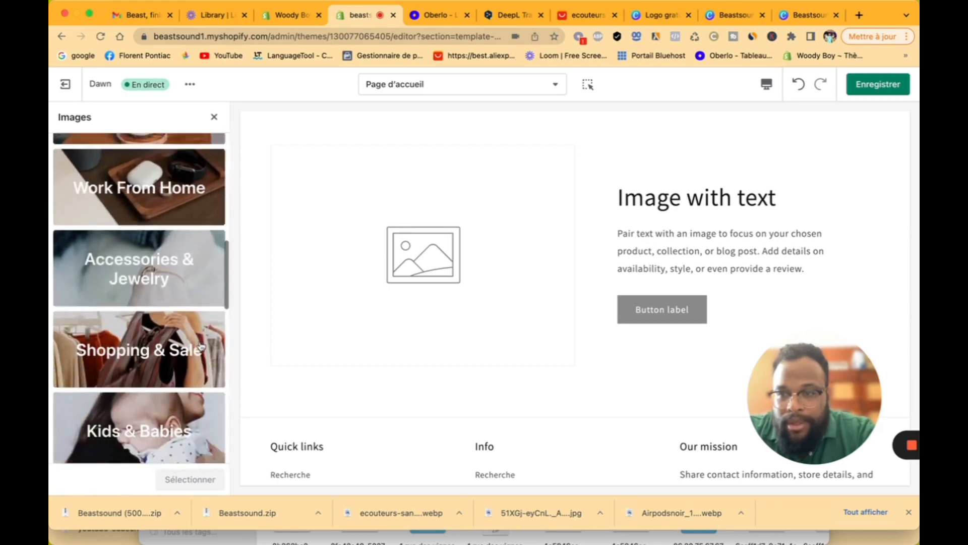
scroll(202, 346, "down", 3)
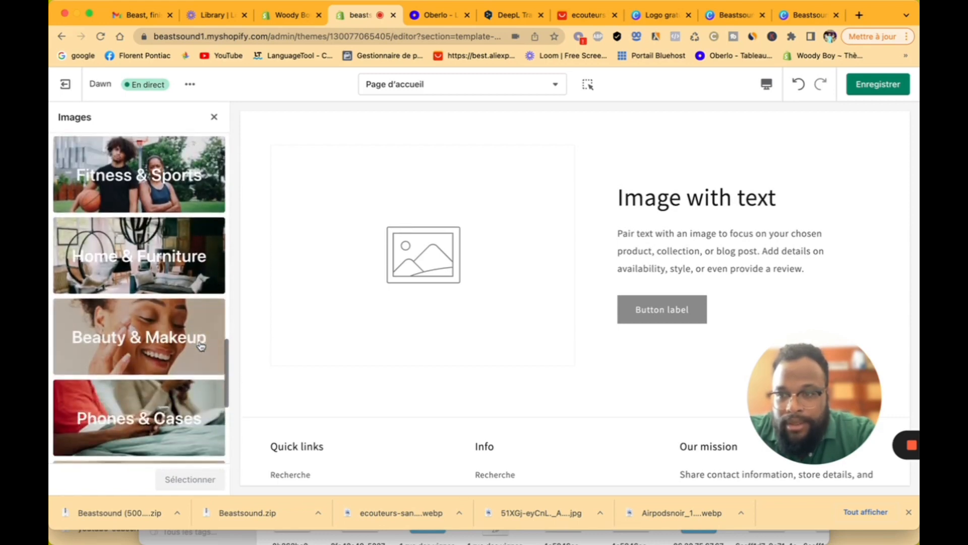
left_click(199, 326)
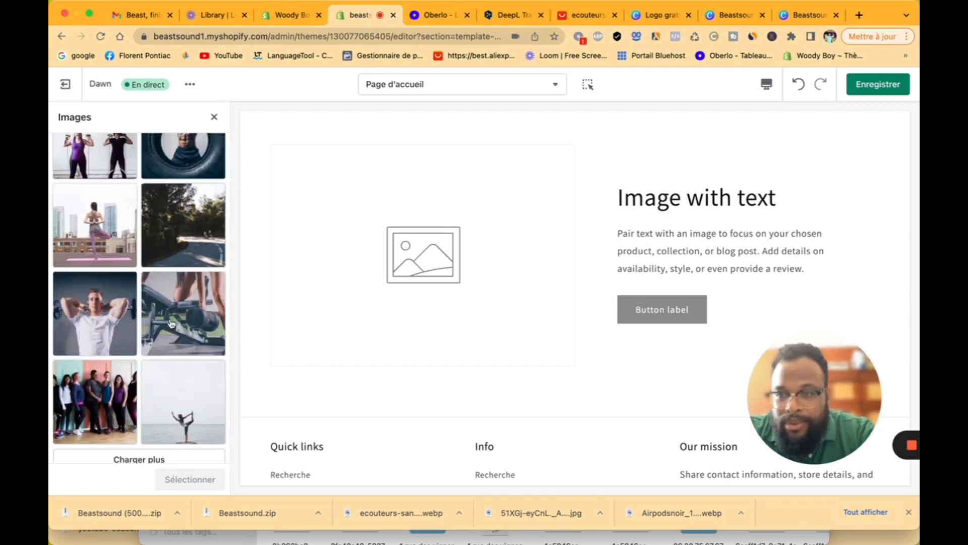
scroll(171, 325, "down", 3)
left_click(165, 338)
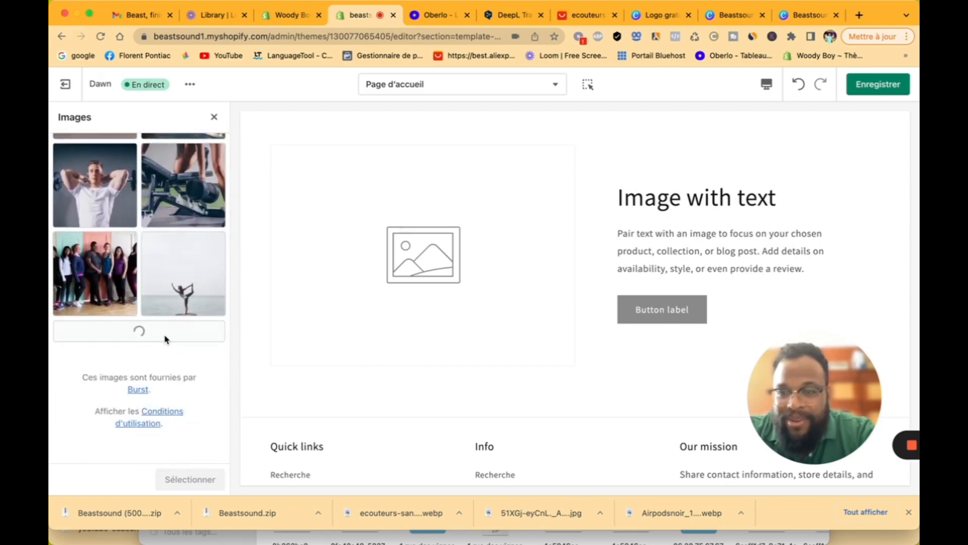
scroll(153, 336, "down", 3)
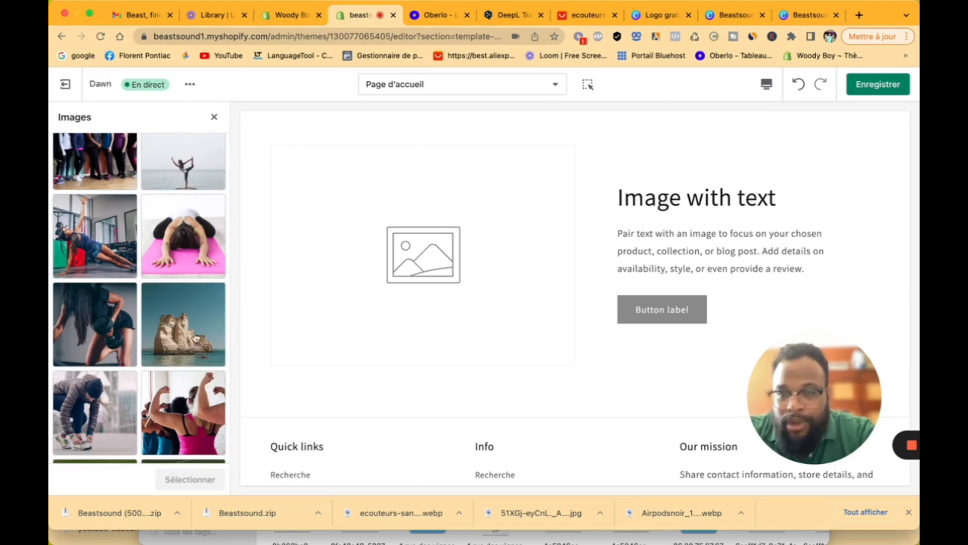
scroll(147, 311, "down", 5)
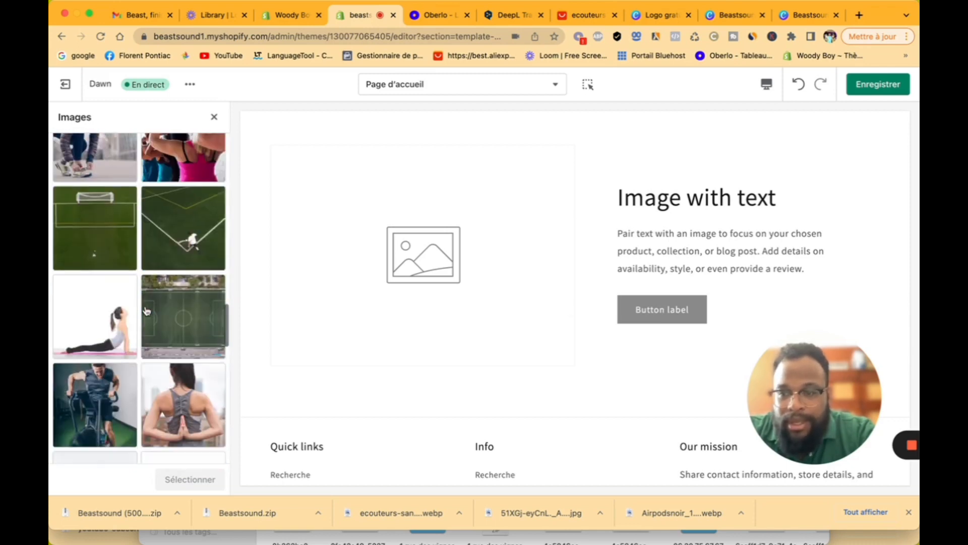
scroll(147, 311, "down", 4)
scroll(147, 310, "up", 2)
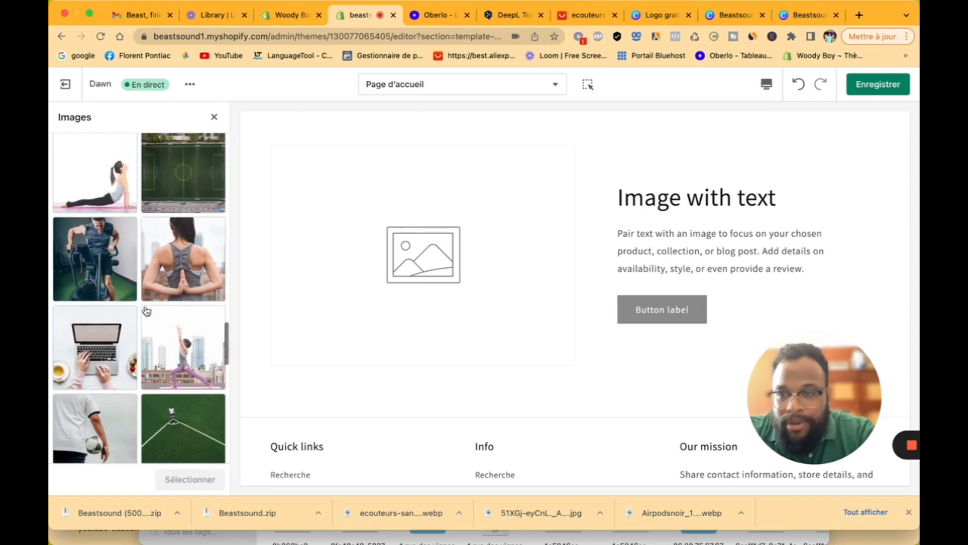
left_click(95, 279)
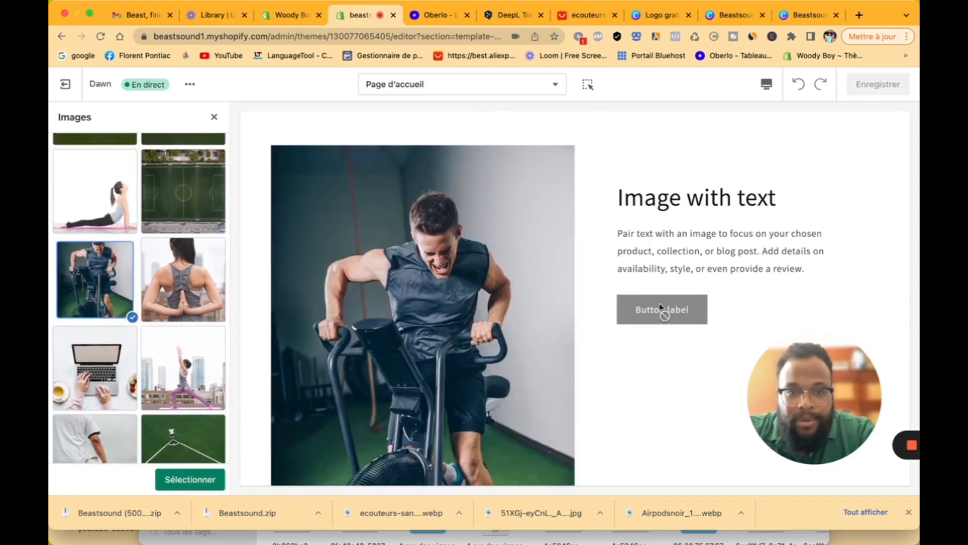
Step: Confirm the exercise-bike photo for the Image avec texte section
scroll(482, 287, "down", 2)
scroll(483, 286, "down", 2)
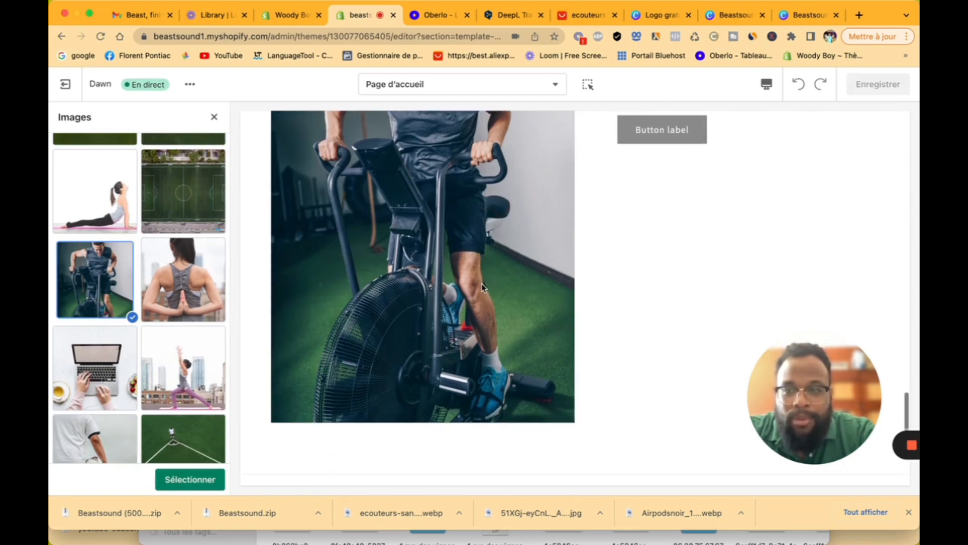
left_click(190, 479)
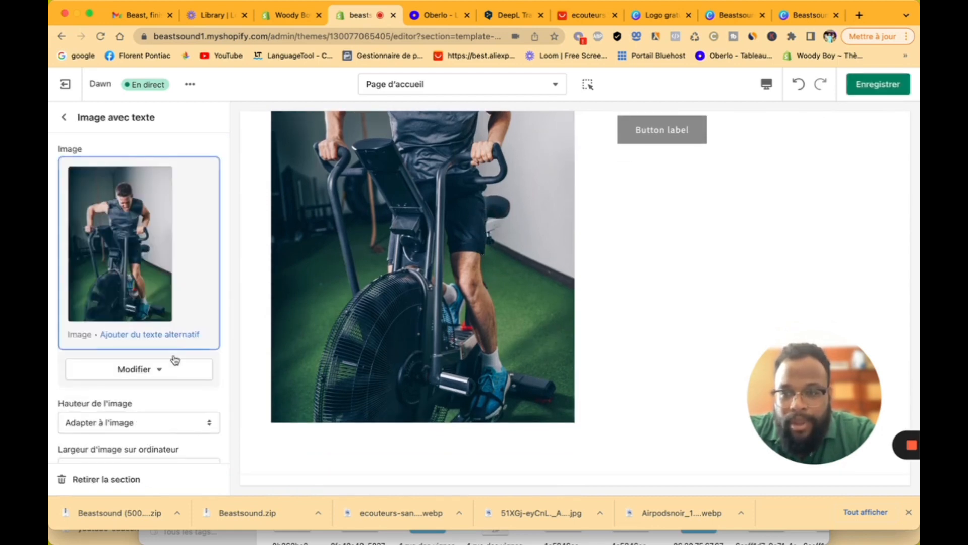
Step: Set Hauteur de l'image to Adapter à l'image after trying Grand and Petit
scroll(173, 406, "down", 1)
left_click(173, 348)
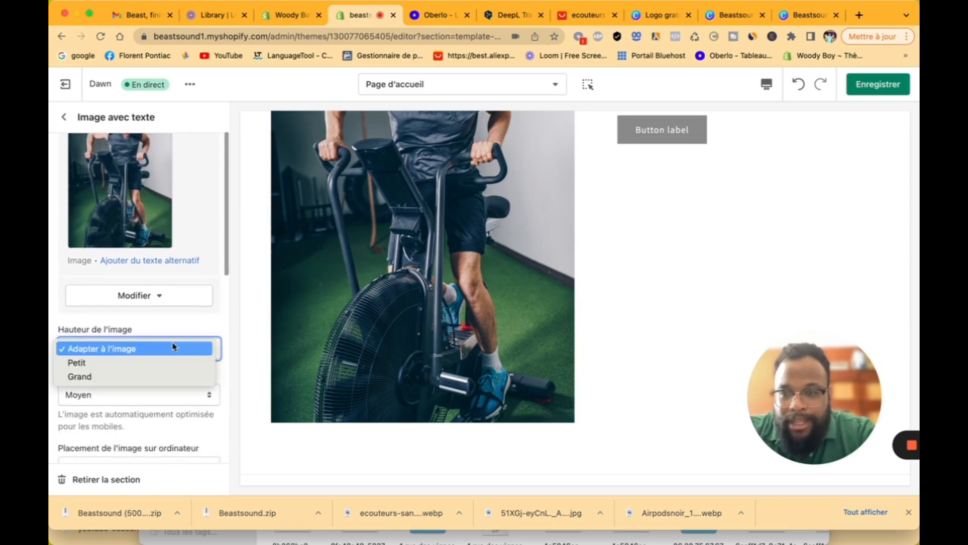
left_click(167, 375)
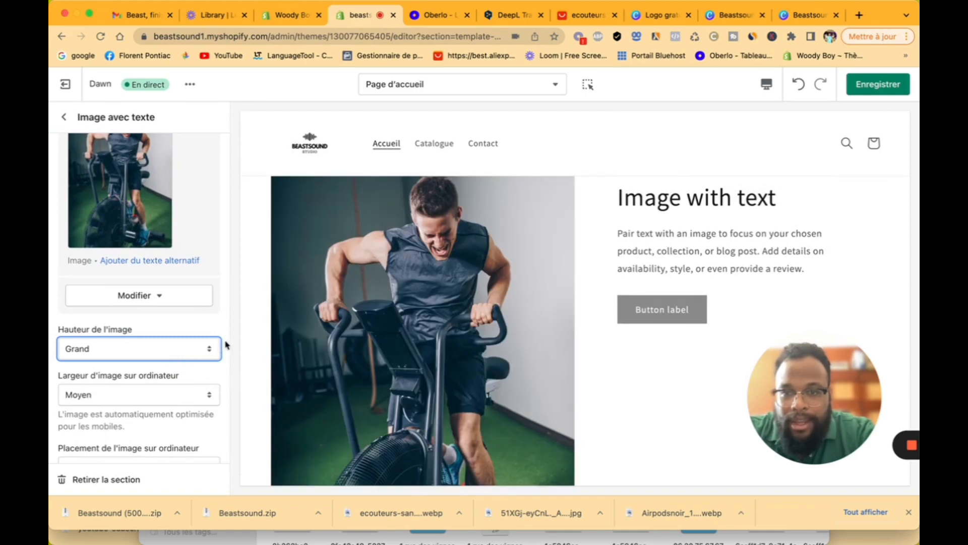
scroll(403, 388, "down", 3)
left_click(214, 351)
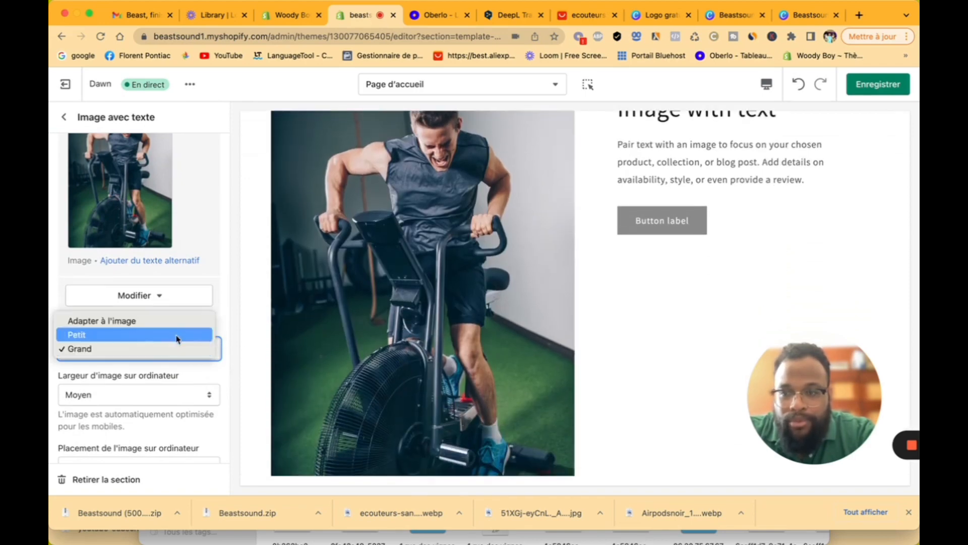
left_click(172, 336)
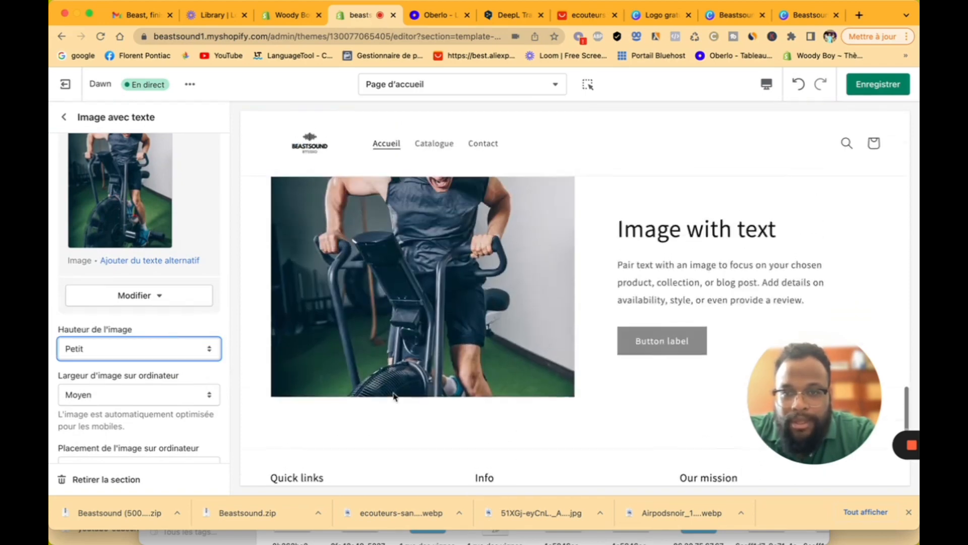
scroll(394, 396, "up", 2)
scroll(395, 397, "down", 1)
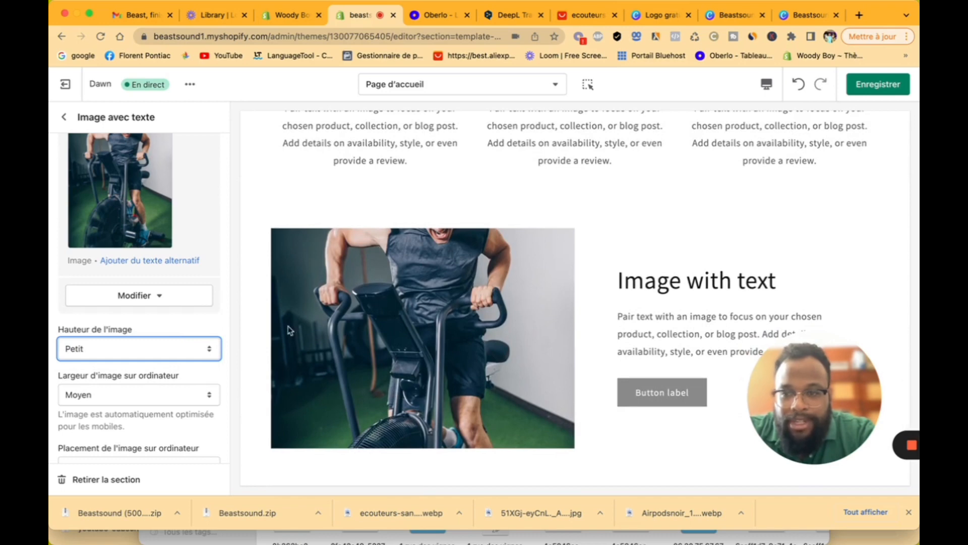
left_click(175, 357)
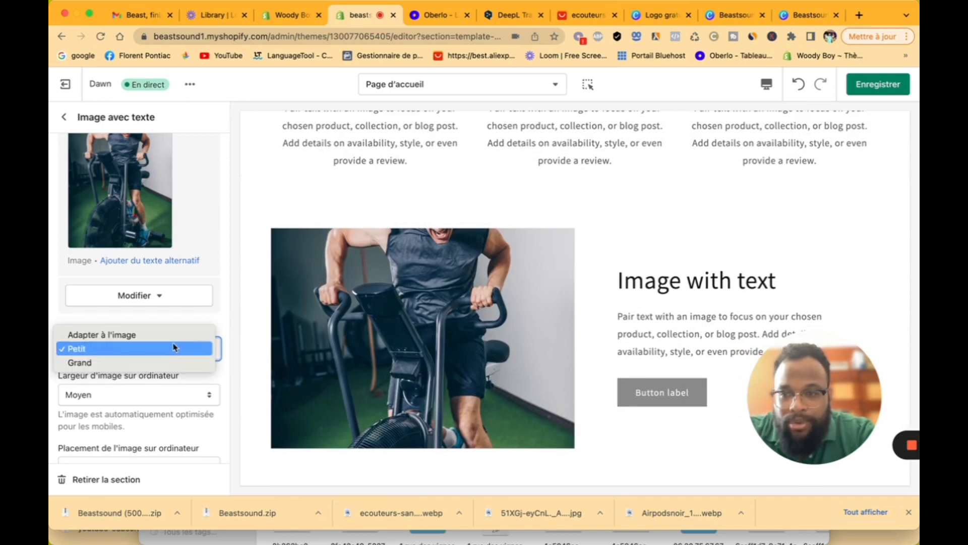
left_click(175, 335)
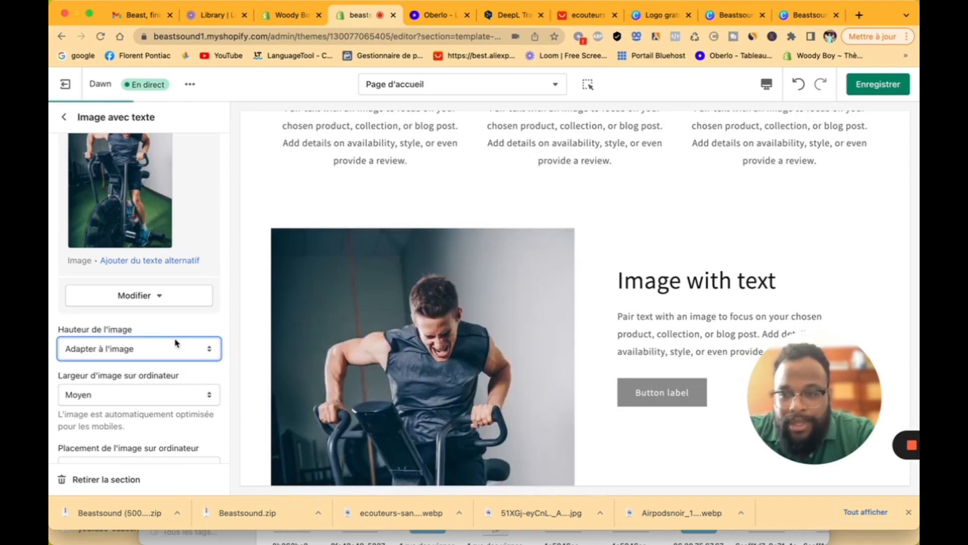
Step: Keep the desktop image width at Moyen after trying Petit, then return to the sections list
left_click(171, 394)
left_click(170, 381)
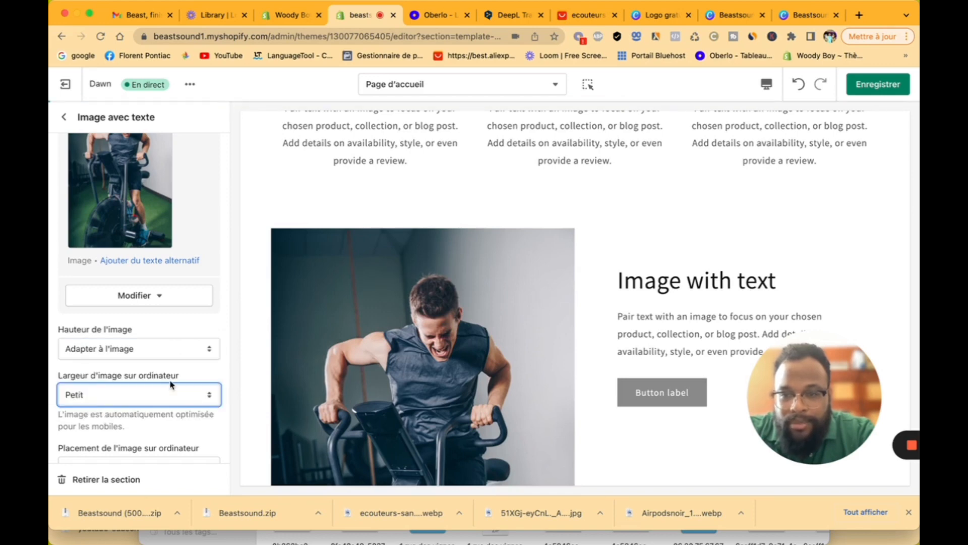
left_click(169, 390)
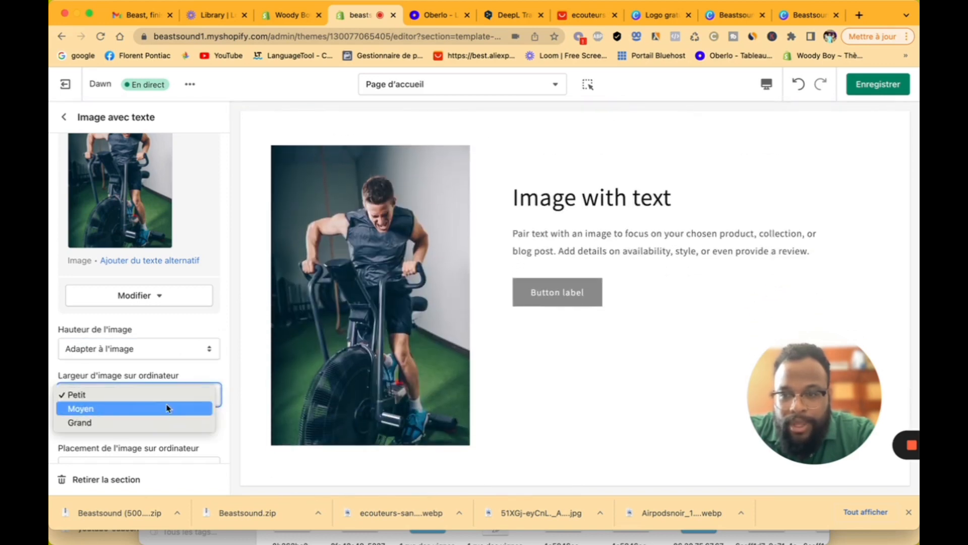
left_click(168, 407)
left_click(169, 406)
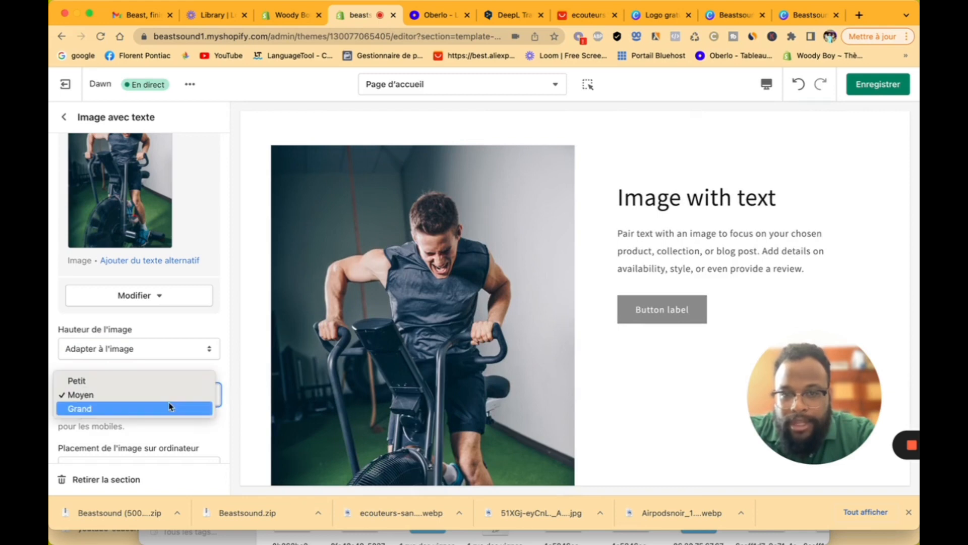
left_click(216, 373)
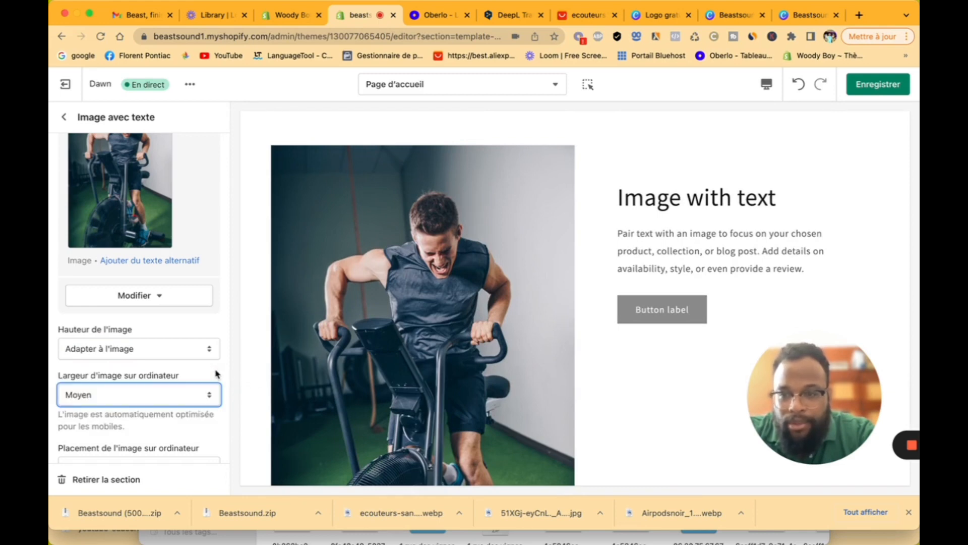
scroll(216, 372, "down", 5)
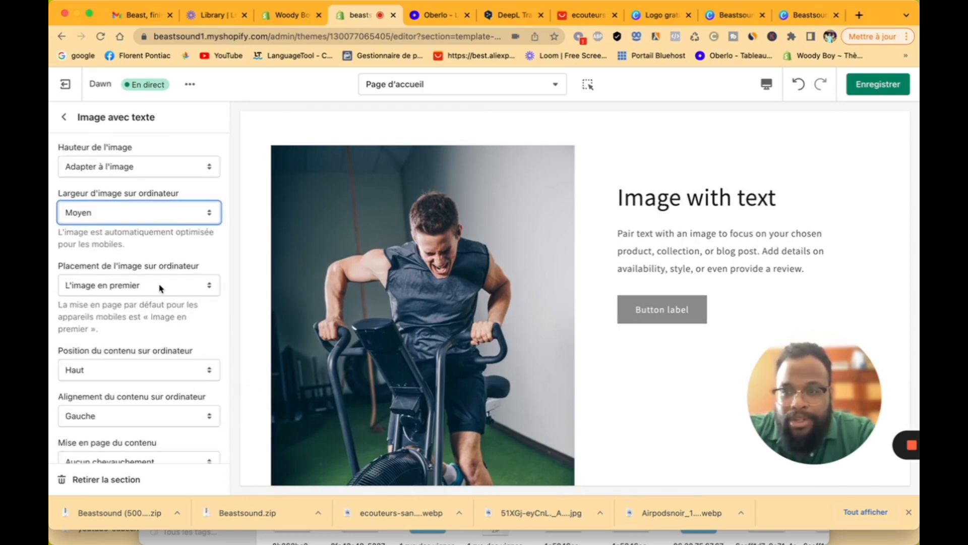
scroll(180, 375, "down", 8)
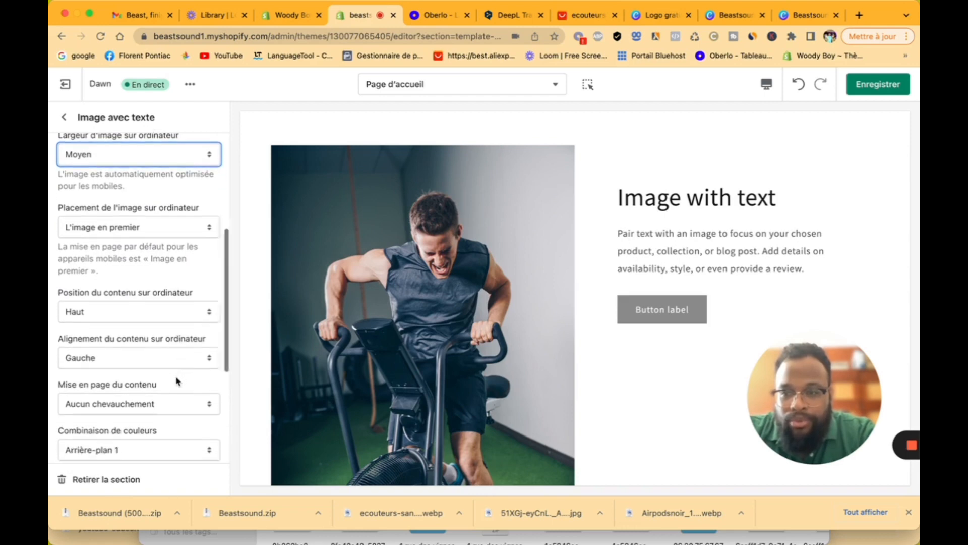
scroll(163, 306, "down", 3)
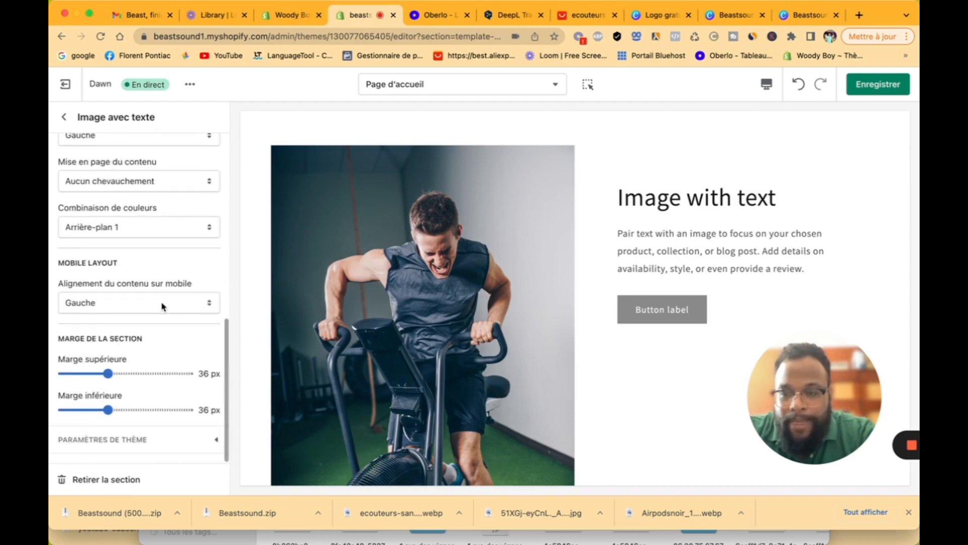
scroll(162, 305, "up", 15)
left_click(64, 117)
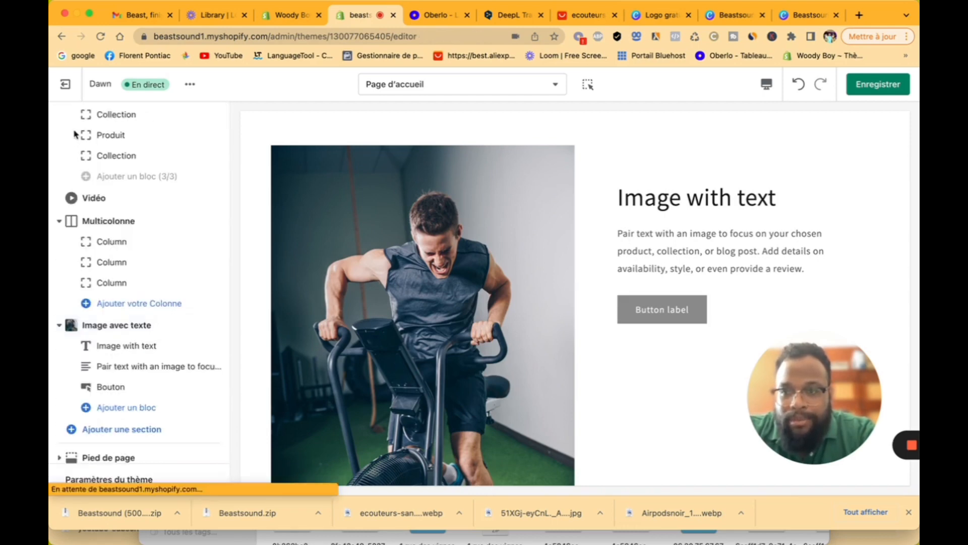
Step: Link the section's button to the Ecouteur sans fil Oblivion product and label it 'Adopter moi'
left_click(137, 388)
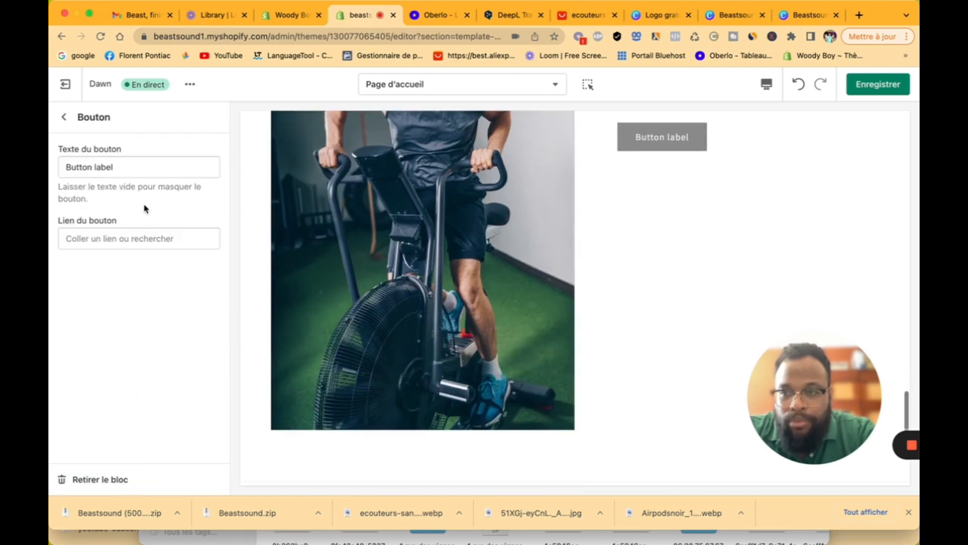
left_click(135, 233)
left_click(103, 115)
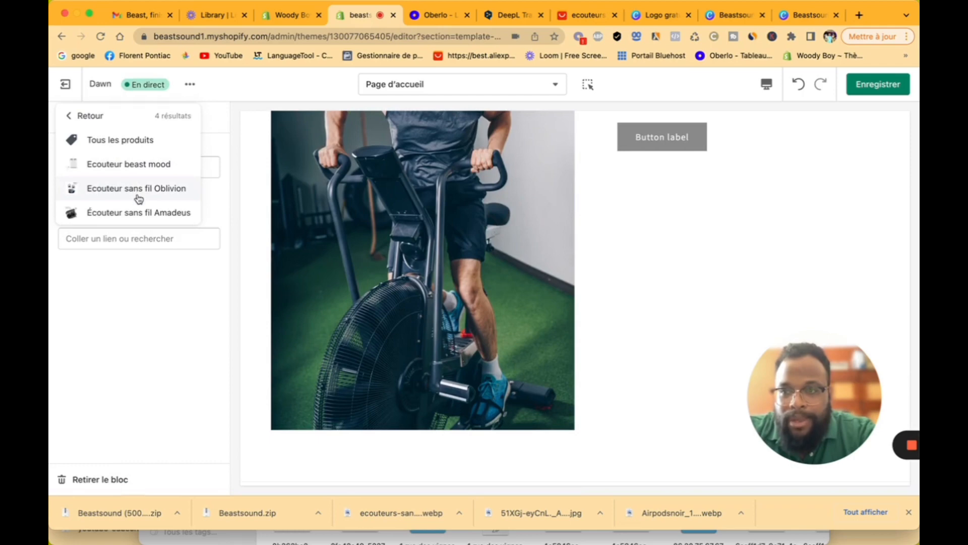
left_click(139, 198)
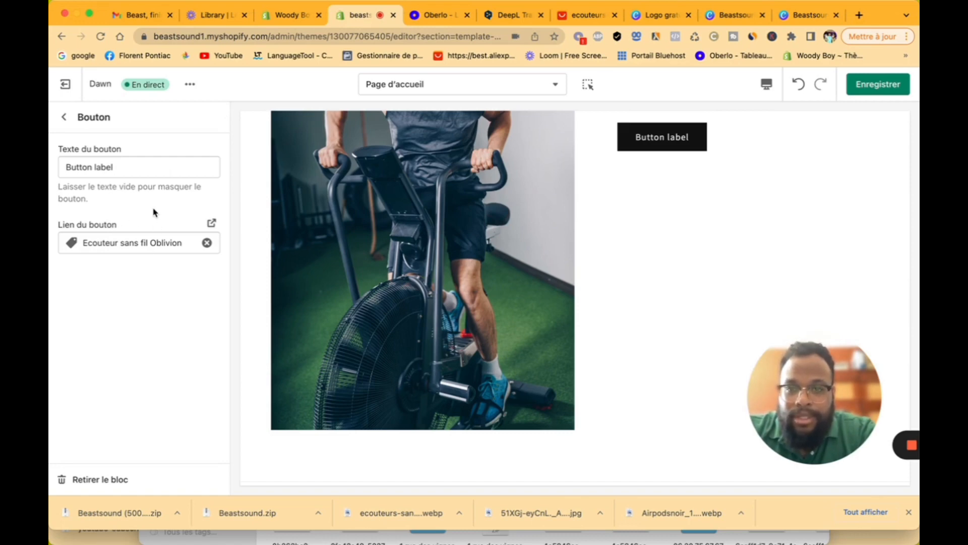
left_click(117, 164)
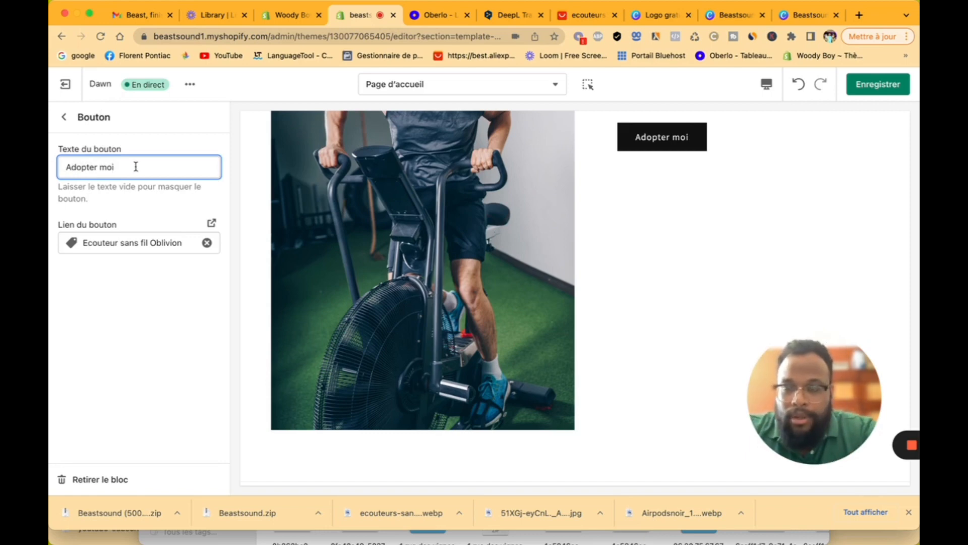
left_click(64, 117)
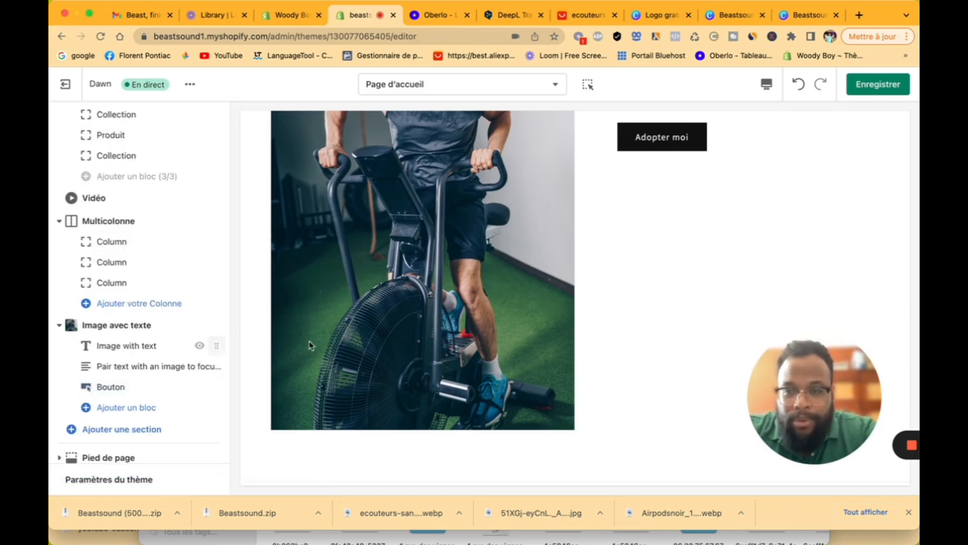
Step: Set the Image avec texte width and height both to Petit
scroll(643, 272, "up", 5)
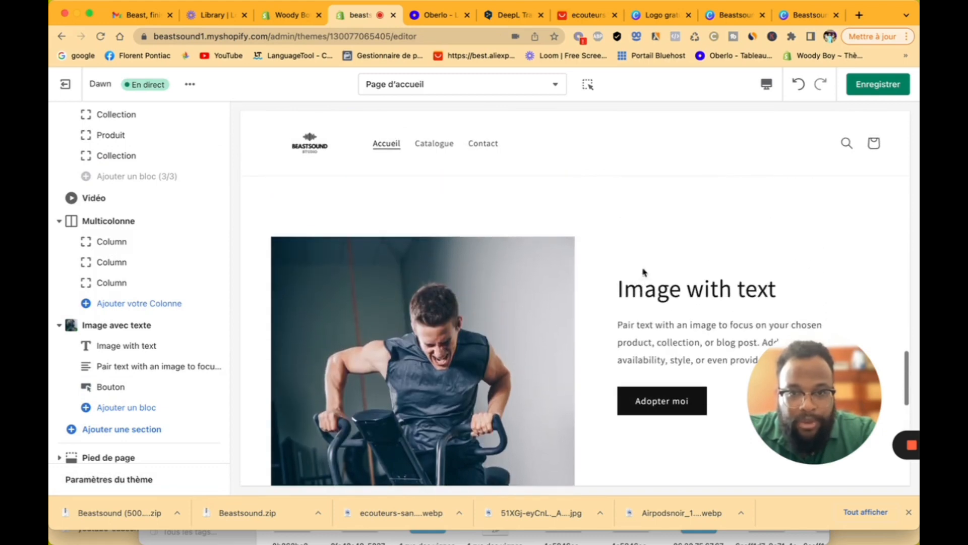
scroll(492, 313, "down", 5)
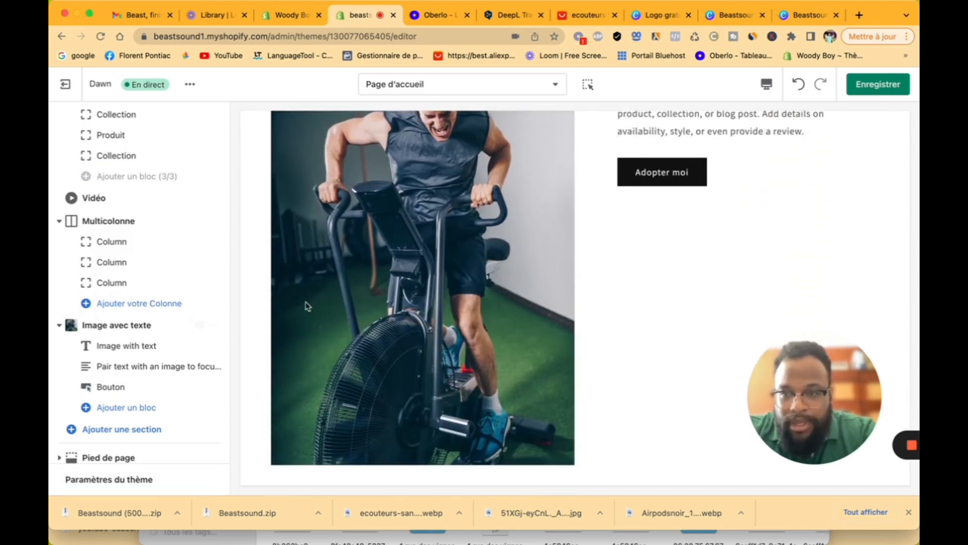
left_click(130, 332)
scroll(135, 407, "down", 3)
left_click(135, 387)
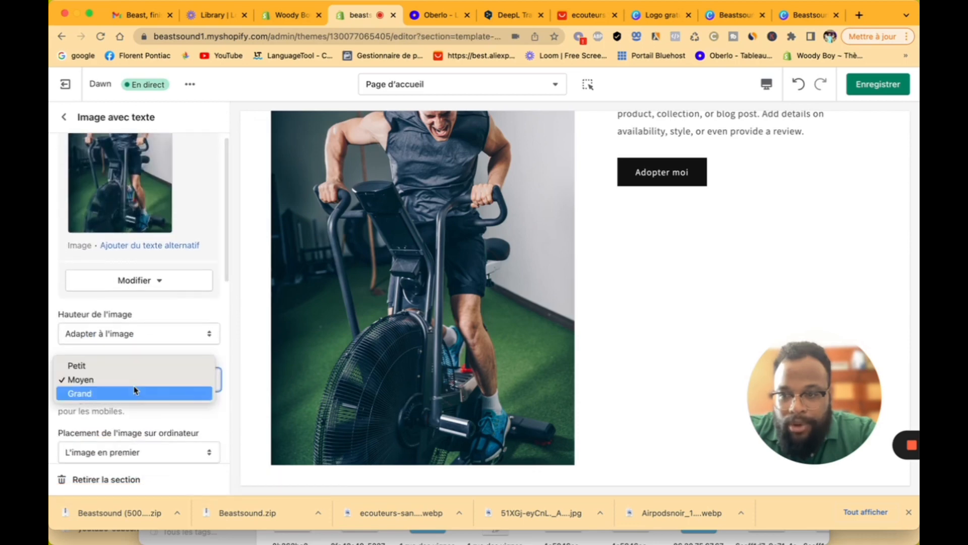
left_click(135, 365)
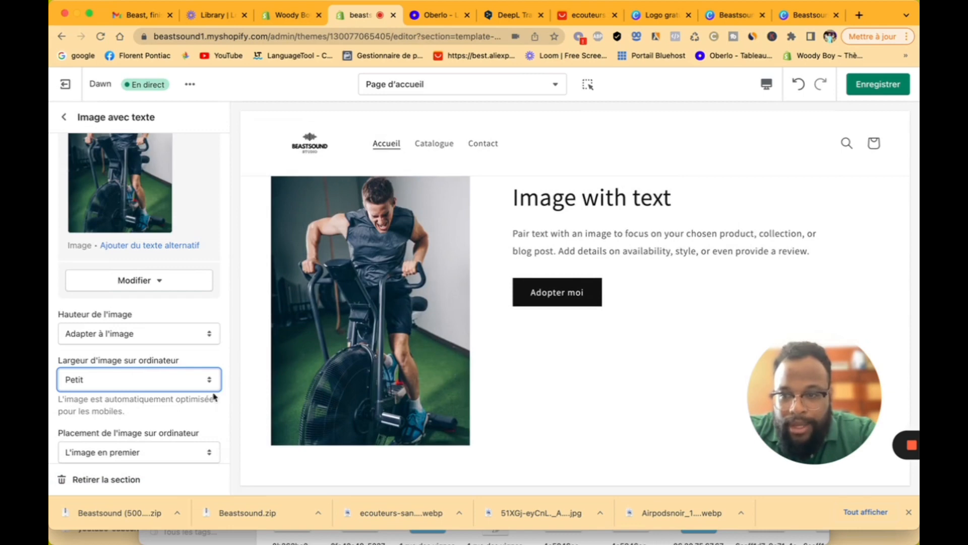
left_click(138, 335)
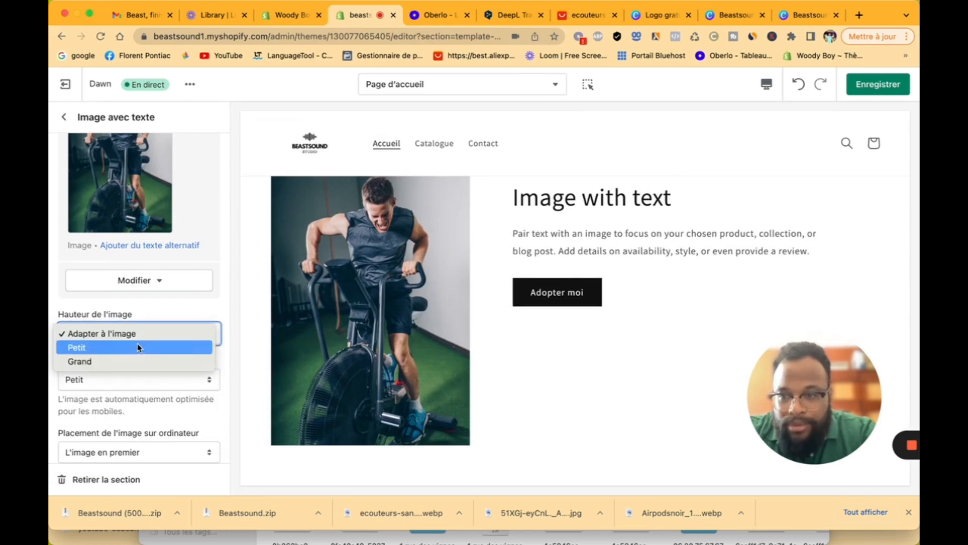
left_click(138, 346)
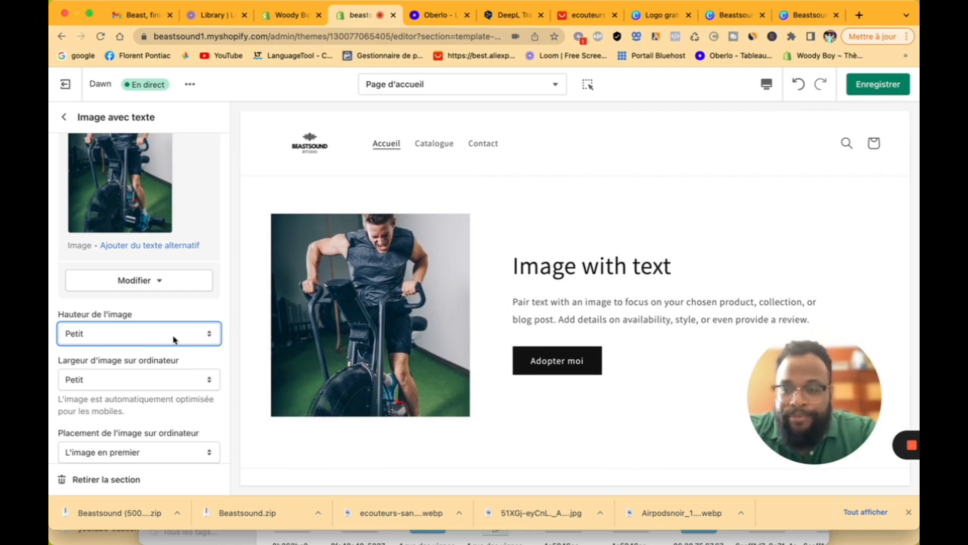
Step: Drag the Image avec texte section up to sit right below Bannière avec image
scroll(174, 339, "down", 4)
scroll(173, 335, "up", 5)
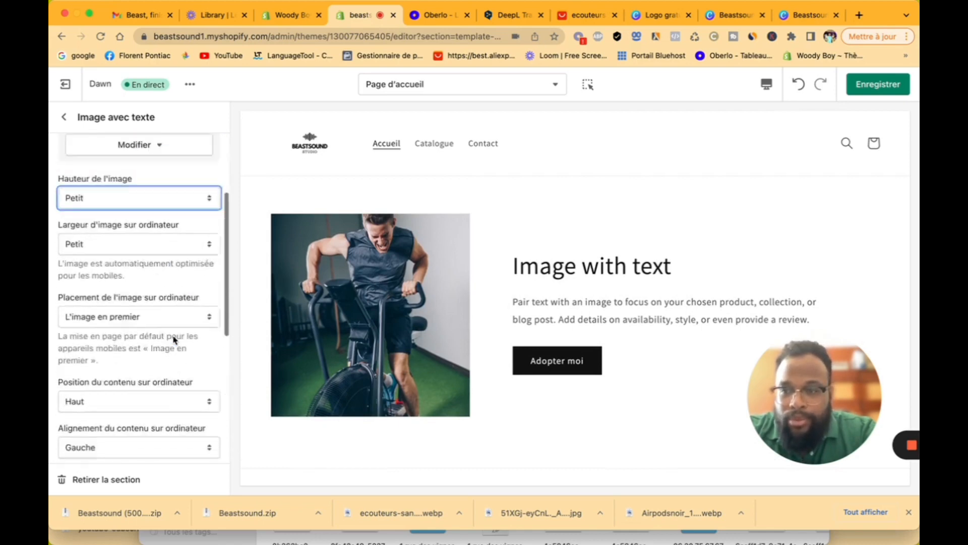
left_click(64, 126)
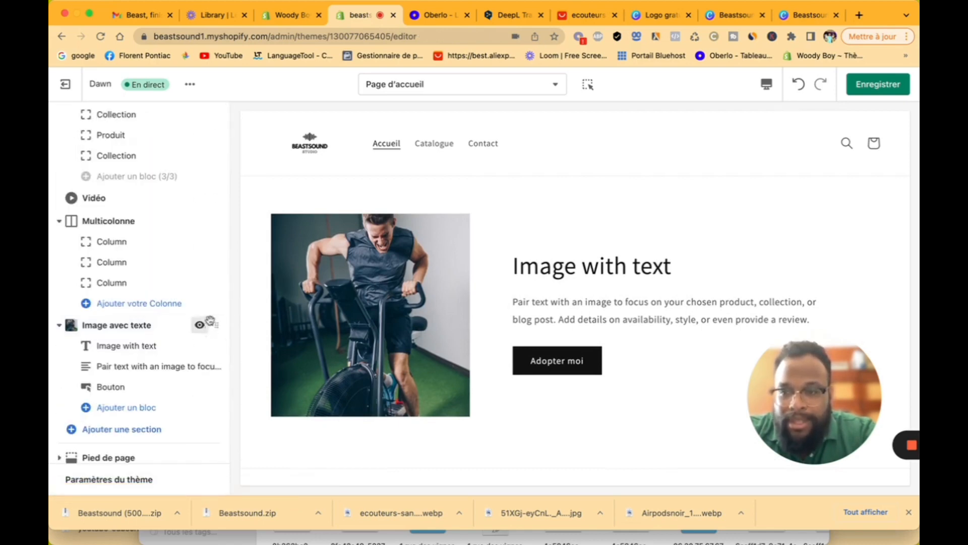
left_click_drag(216, 325, 179, 362)
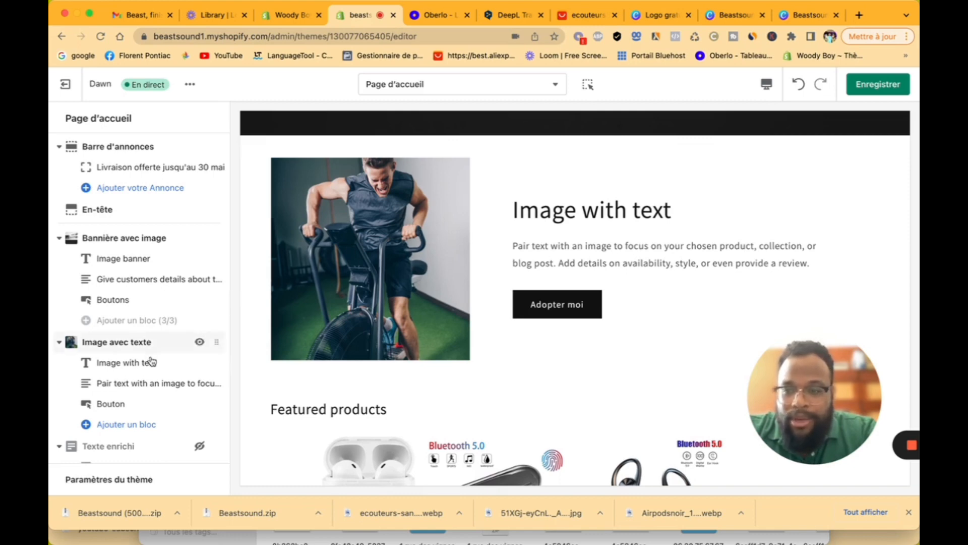
Step: Add another Image avec texte section to the homepage and open its settings
scroll(154, 419, "down", 10)
left_click(151, 415)
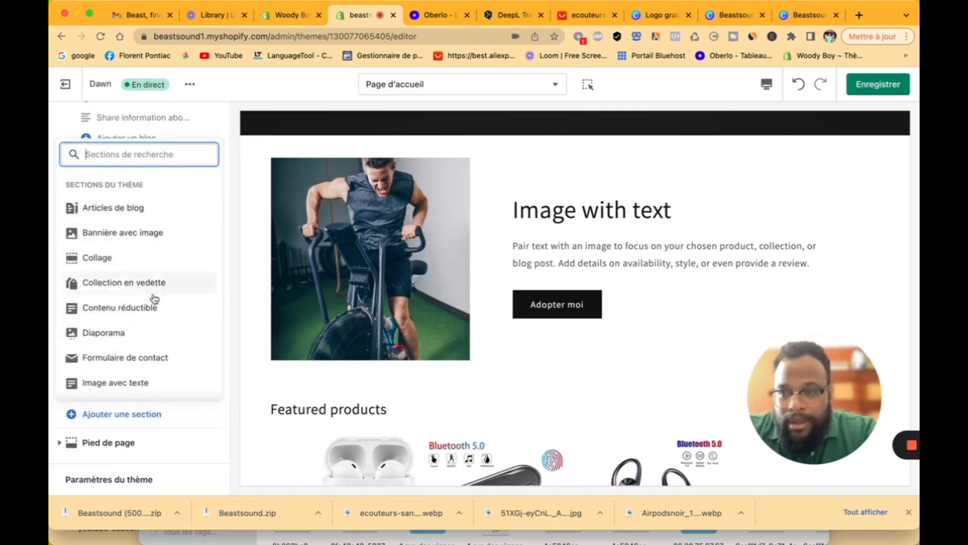
scroll(156, 322, "down", 3)
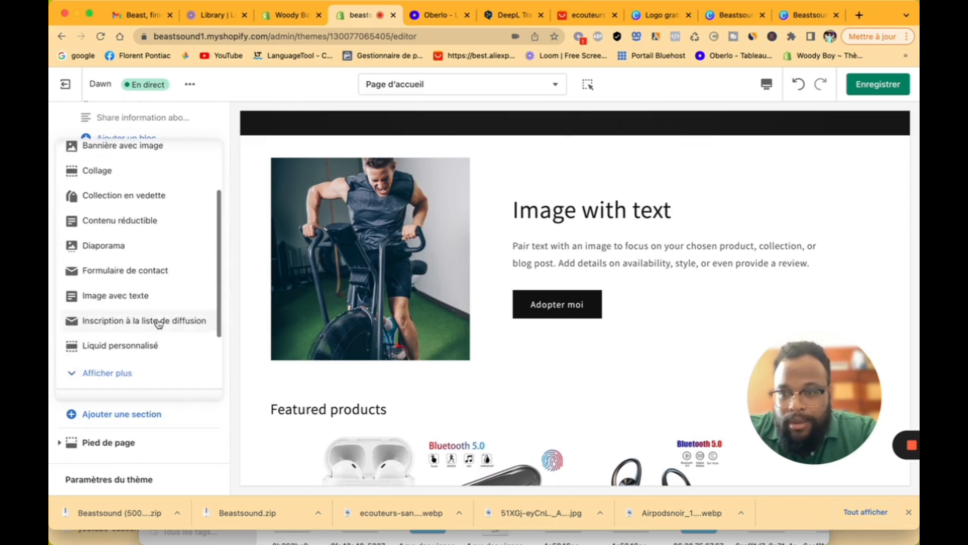
left_click(151, 298)
scroll(177, 353, "down", 4)
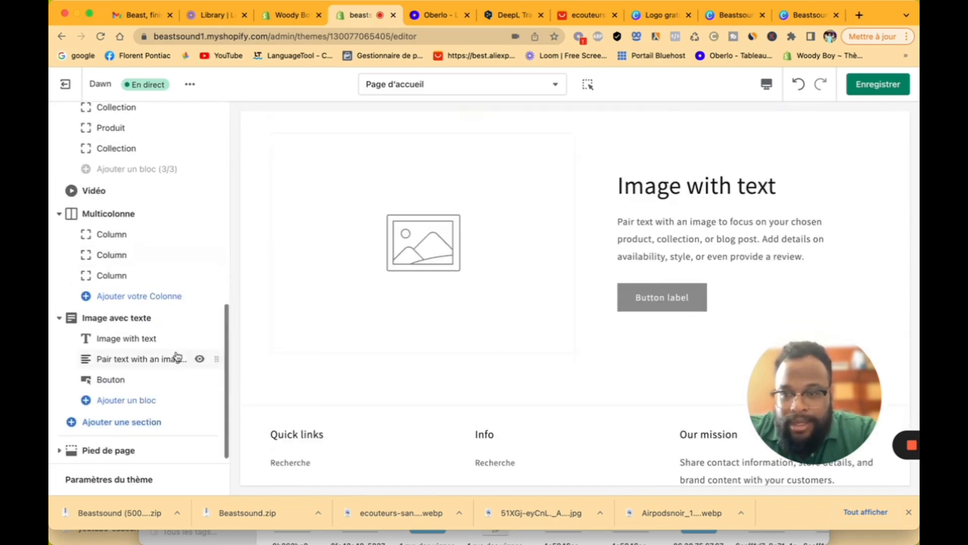
left_click(142, 313)
Step: Choose the rooftop yoga photo from the free Fitness & Sports images for this section
left_click(134, 184)
left_click(171, 149)
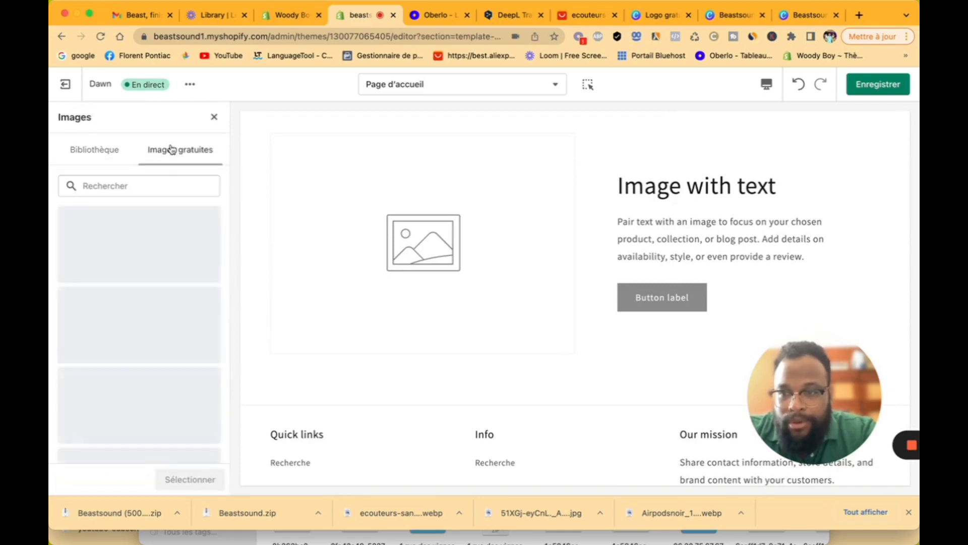
scroll(151, 305, "down", 10)
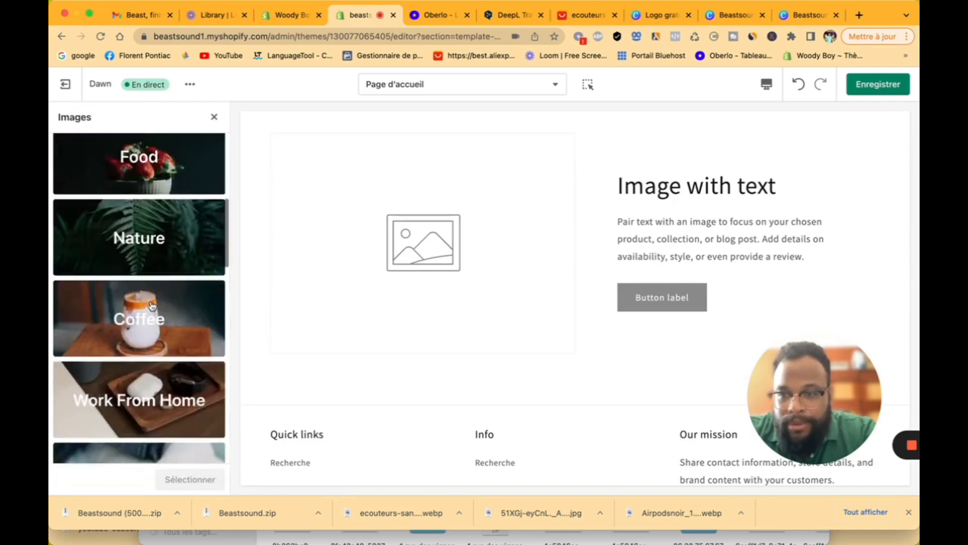
scroll(152, 305, "down", 15)
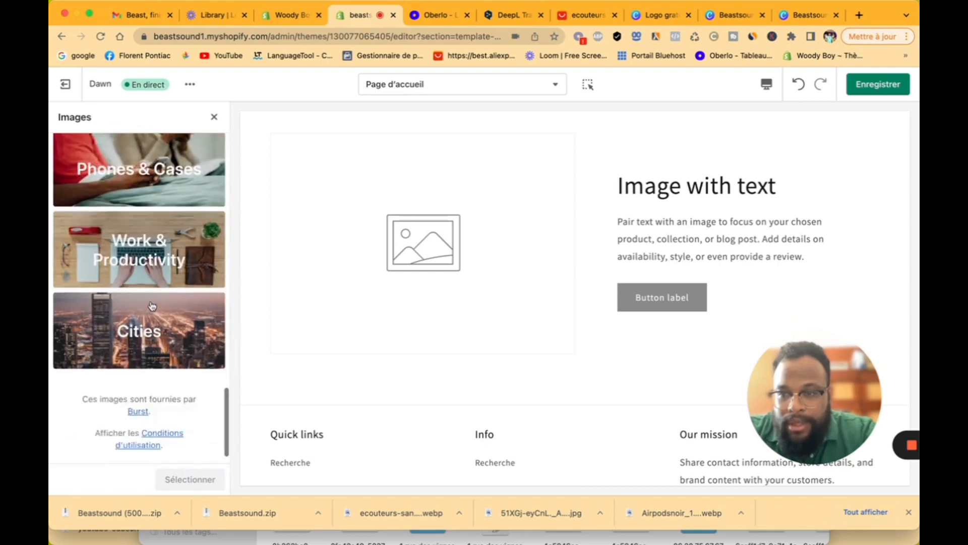
scroll(152, 305, "up", 6)
scroll(152, 306, "down", 3)
scroll(152, 305, "up", 4)
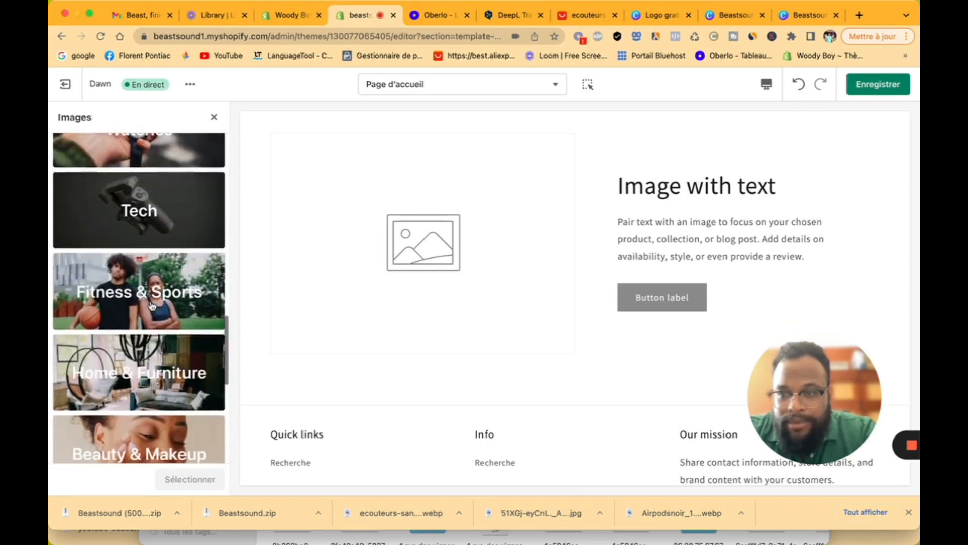
scroll(152, 305, "up", 1)
left_click(151, 305)
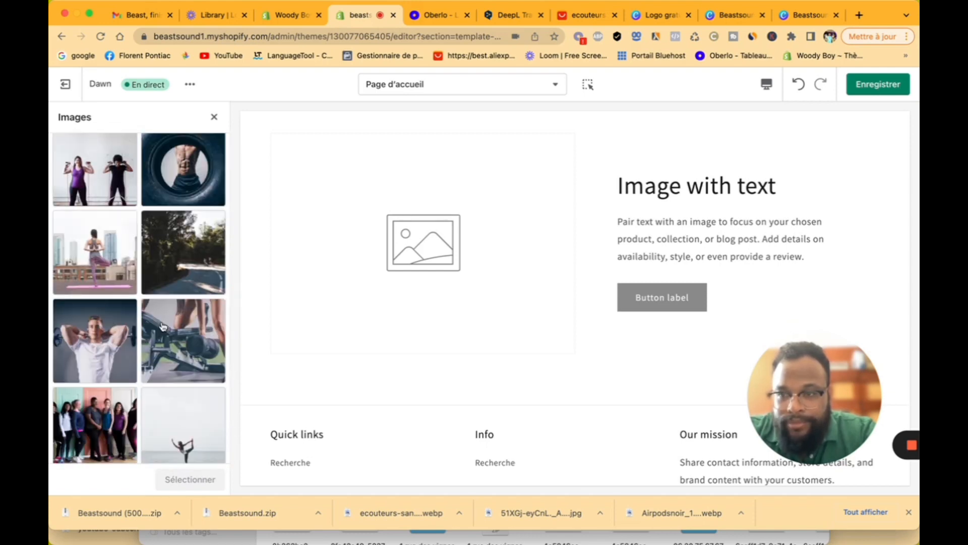
scroll(164, 311, "down", 3)
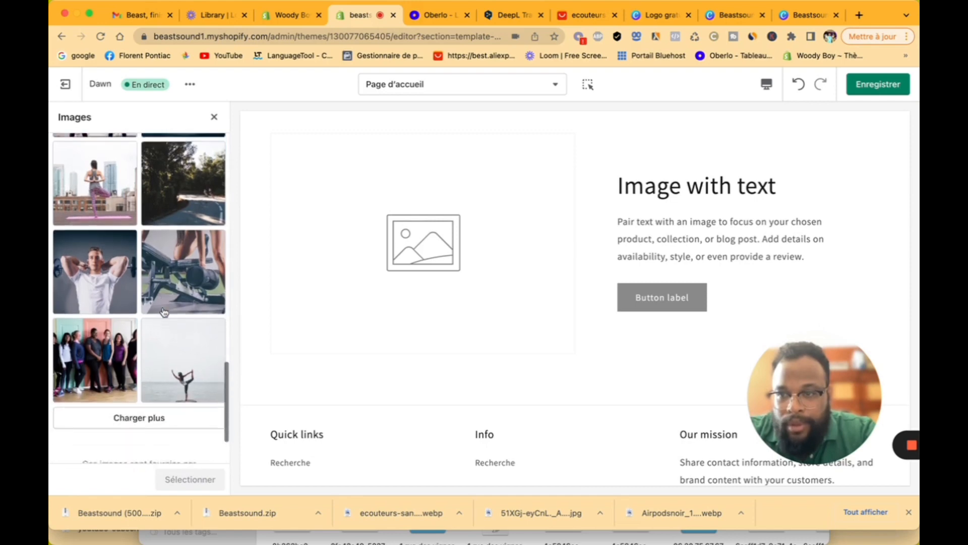
left_click(124, 202)
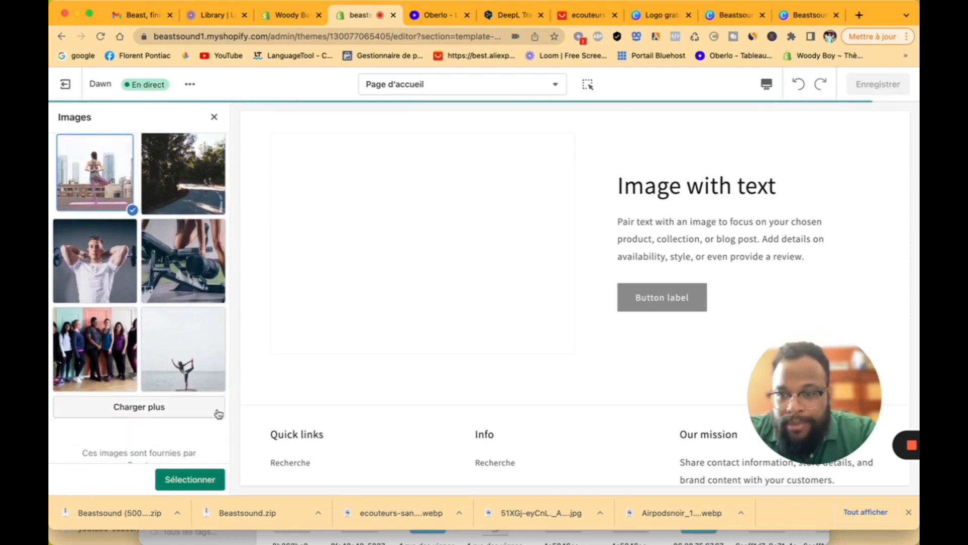
left_click(197, 479)
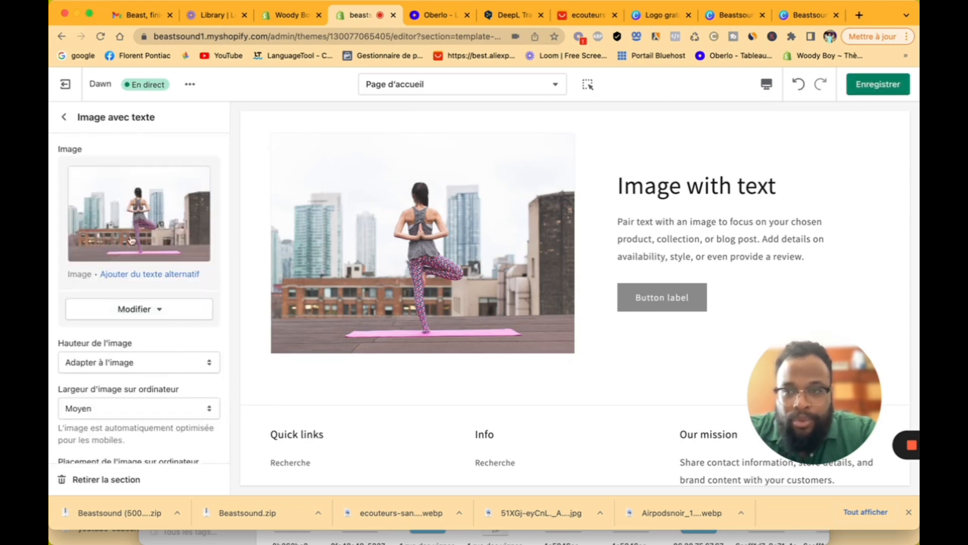
left_click(69, 125)
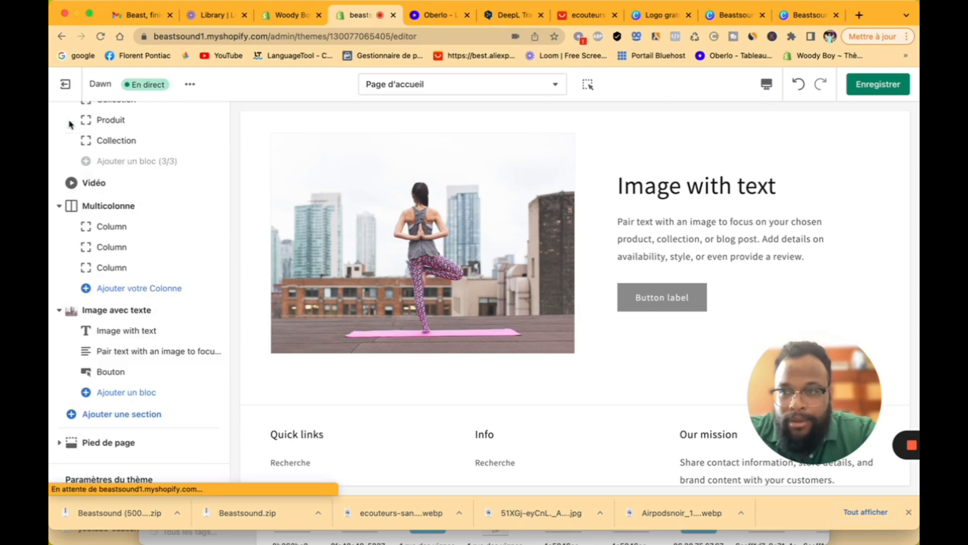
Step: Label the yoga section's button 'Achetez maintenant' and link it to the Écouteur sans fil collection
left_click(129, 374)
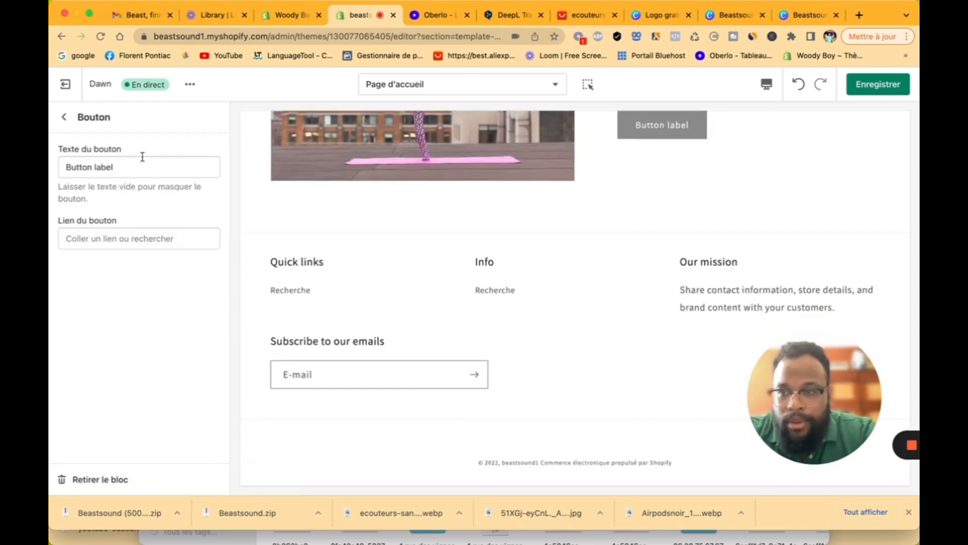
left_click(143, 162)
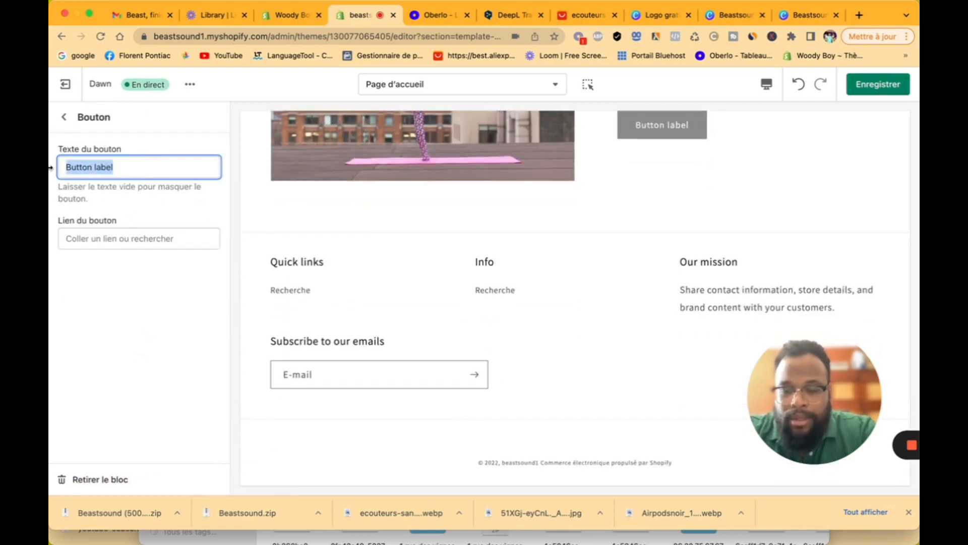
type("Ess")
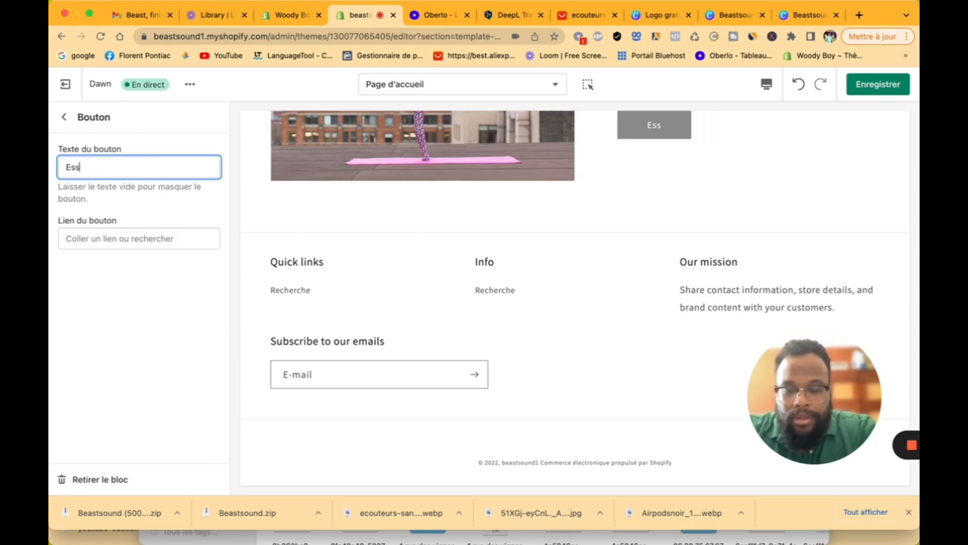
key("BackSpace")
key("BackSpace")
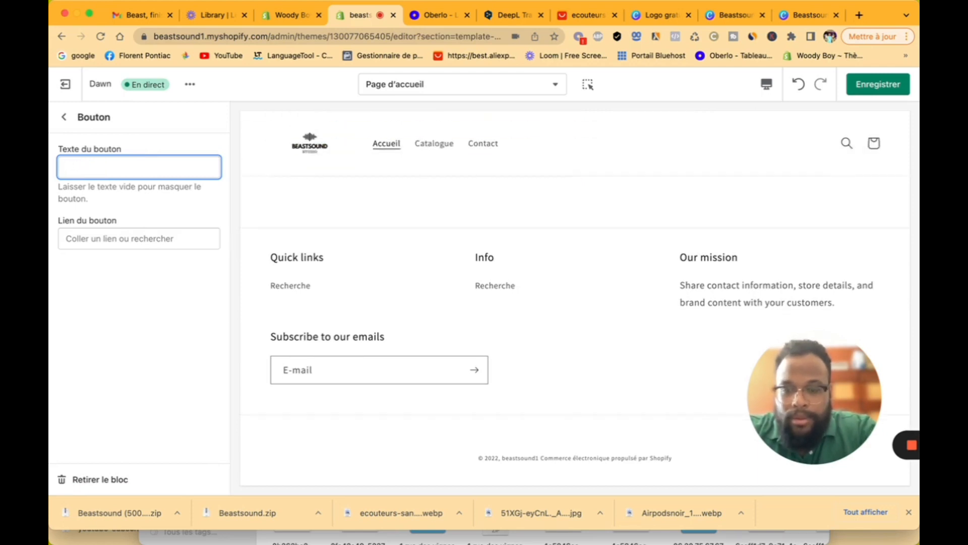
type("Achetez maintenant")
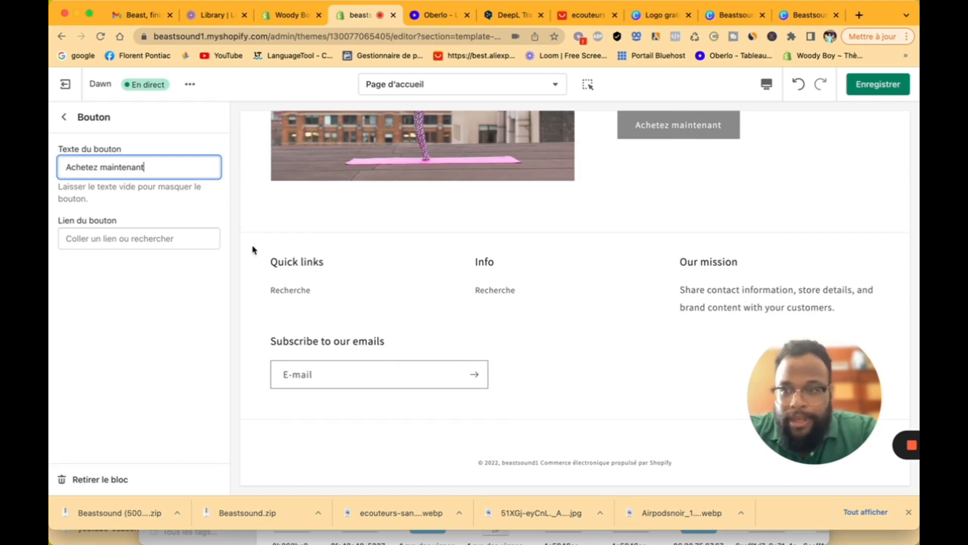
left_click(169, 238)
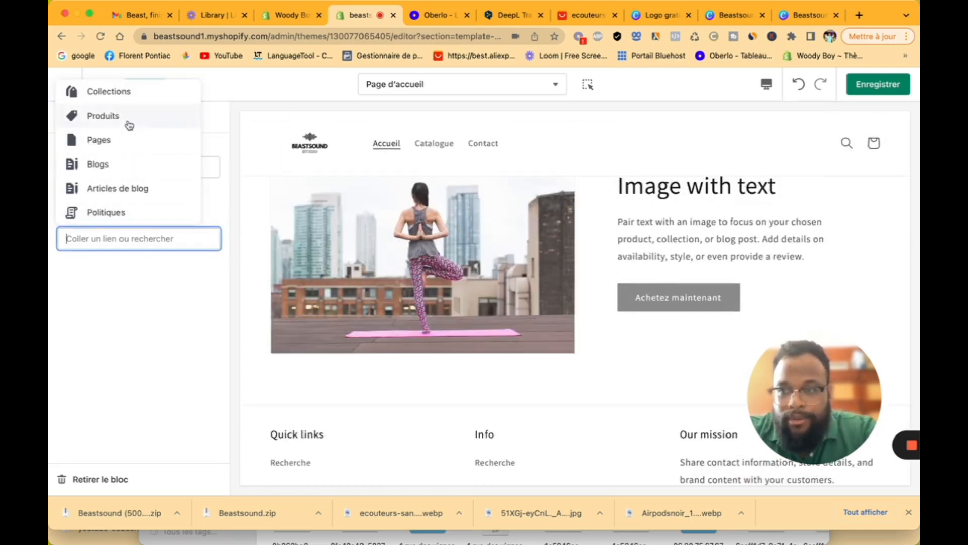
left_click(123, 101)
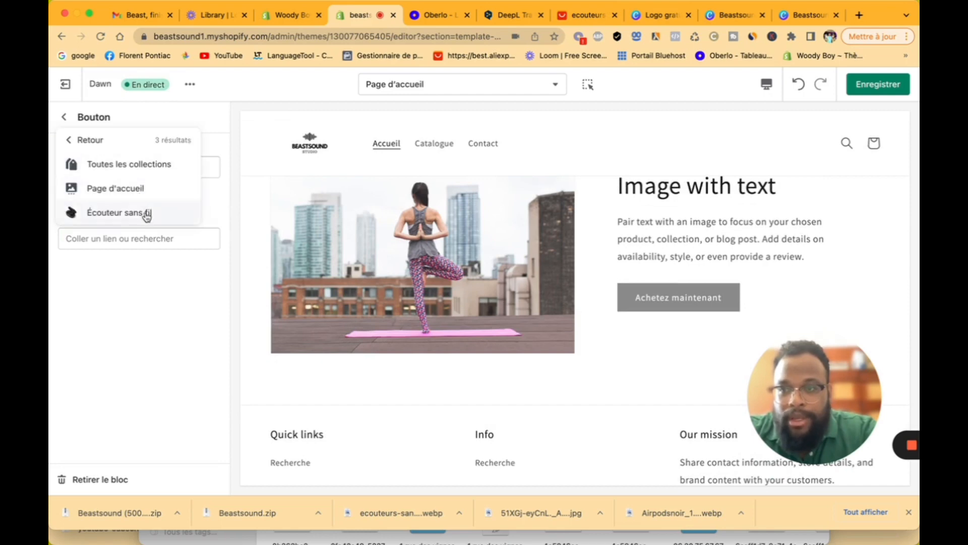
left_click(143, 213)
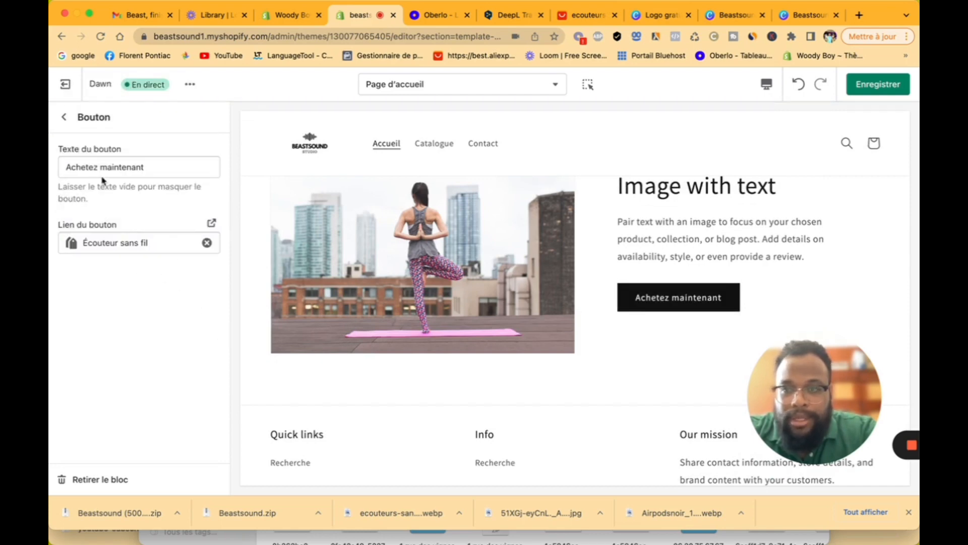
left_click(65, 117)
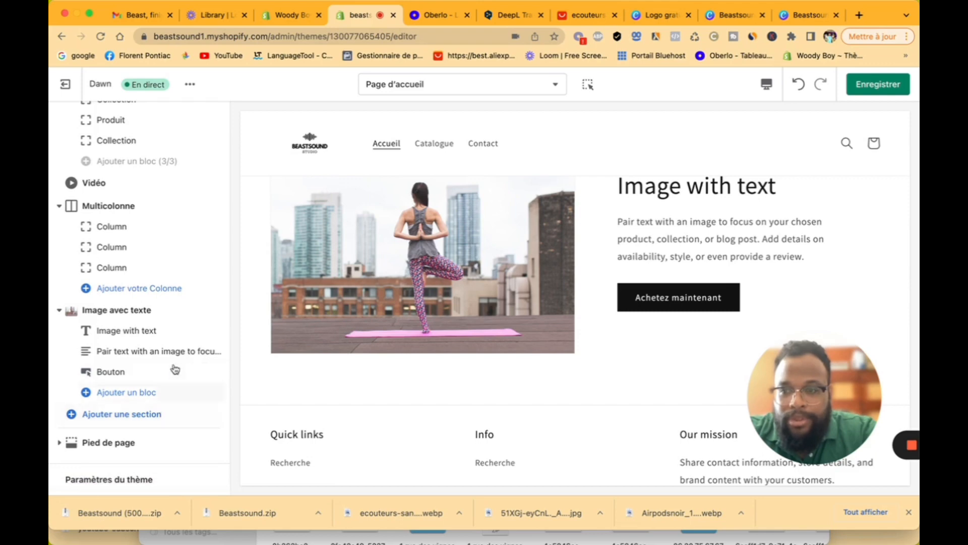
Step: Move the yoga Image with text section under the first one; try Droite alignment, then revert to Gauche
left_click_drag(217, 312, 207, 360)
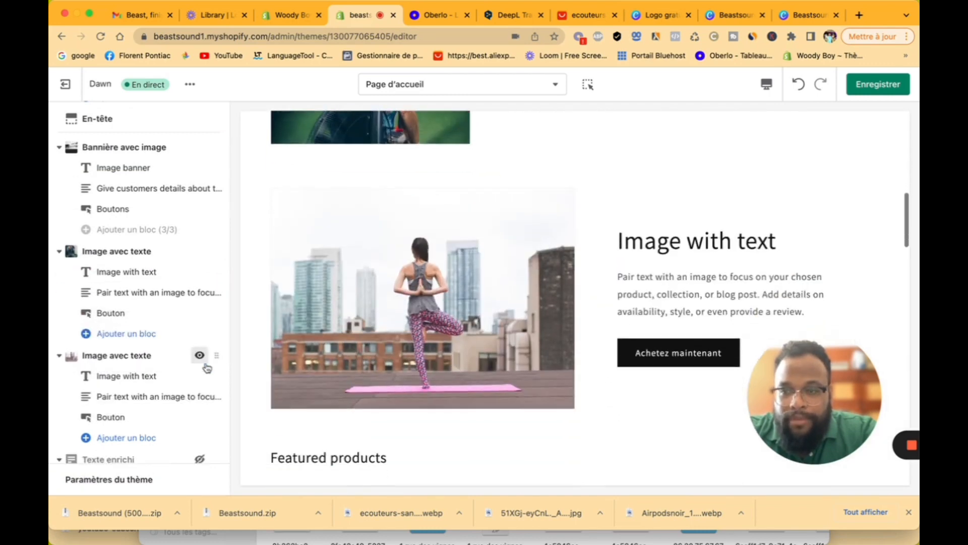
left_click(152, 359)
scroll(152, 364, "down", 5)
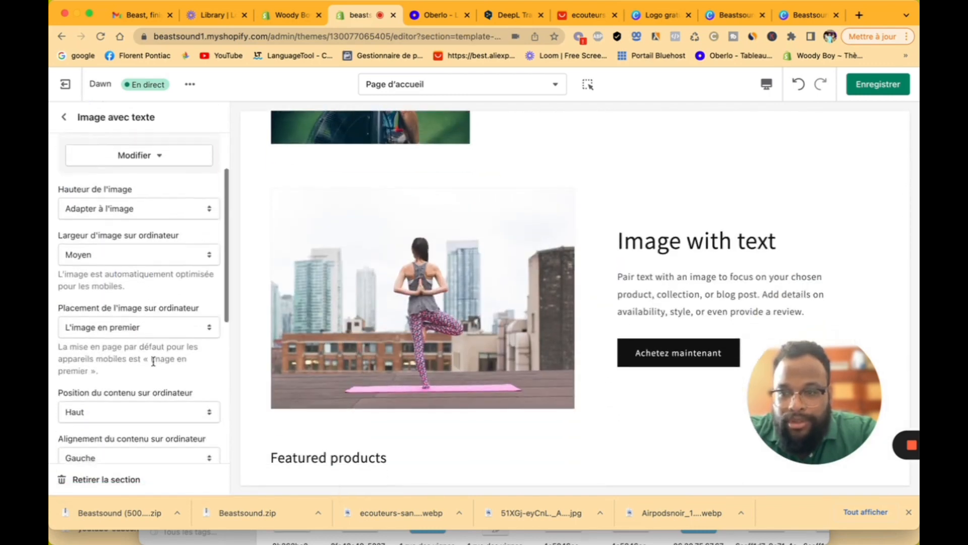
scroll(153, 361, "down", 5)
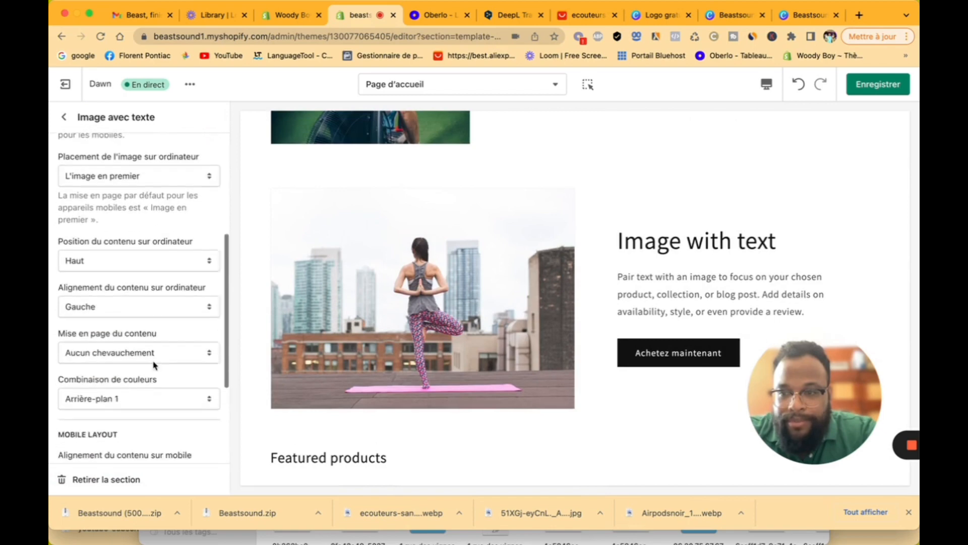
left_click(141, 314)
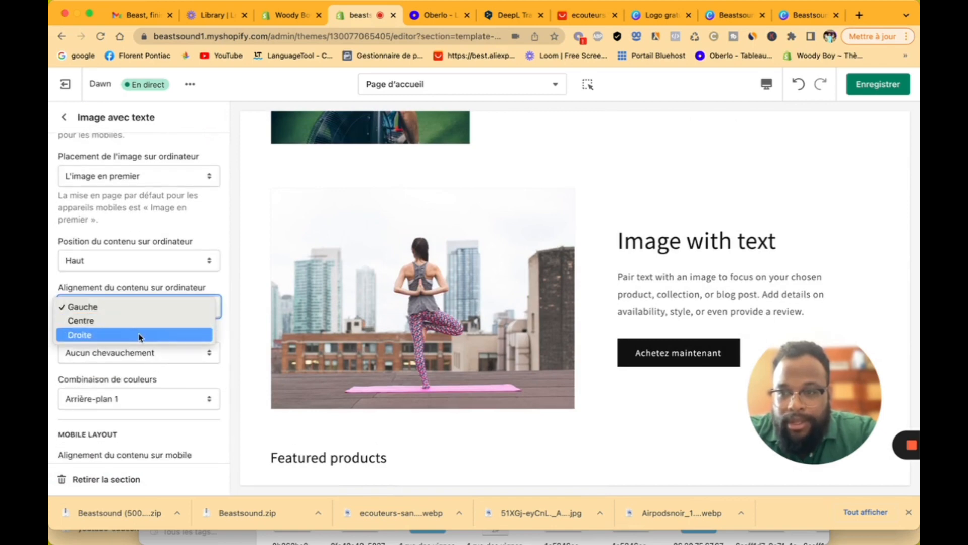
left_click(141, 336)
left_click(142, 316)
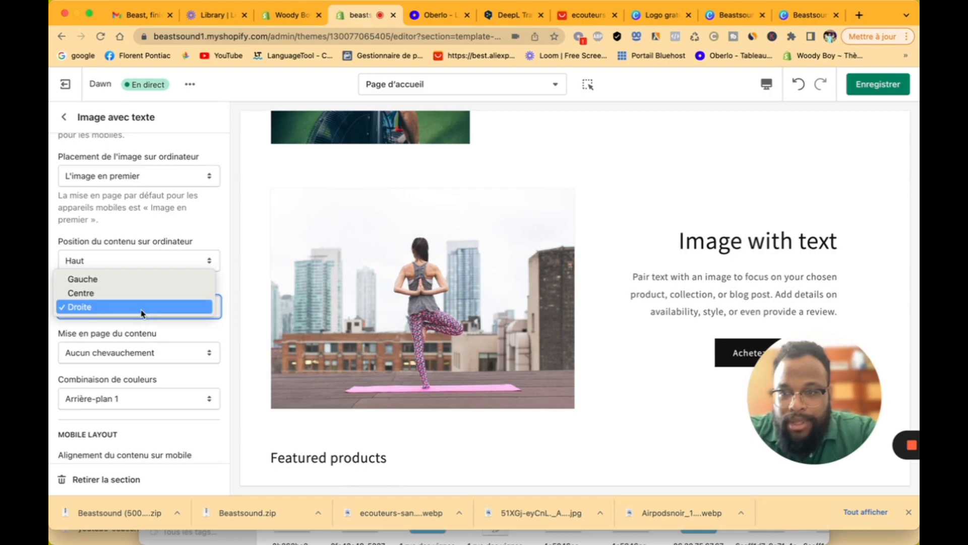
left_click(144, 279)
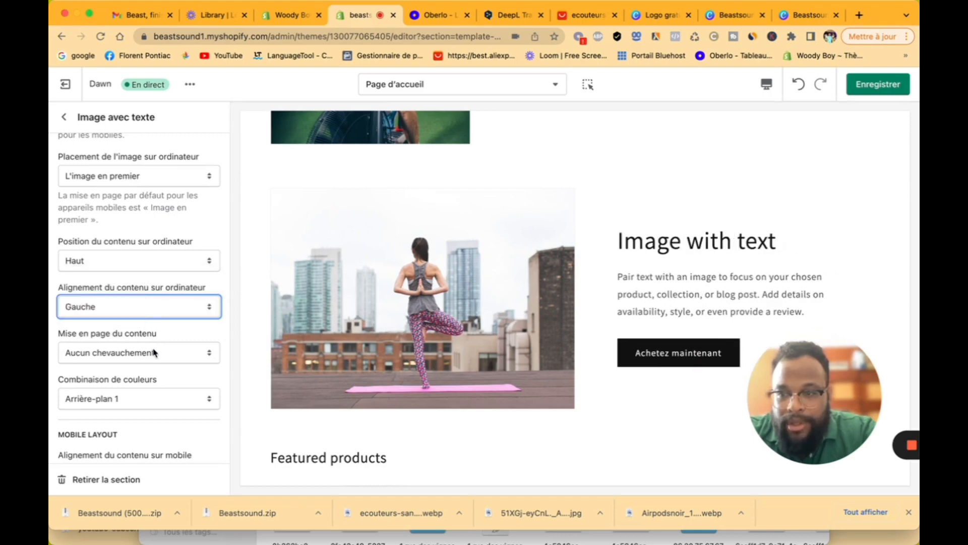
Step: Look over the yoga section's heading settings without changing them
scroll(154, 352, "down", 3)
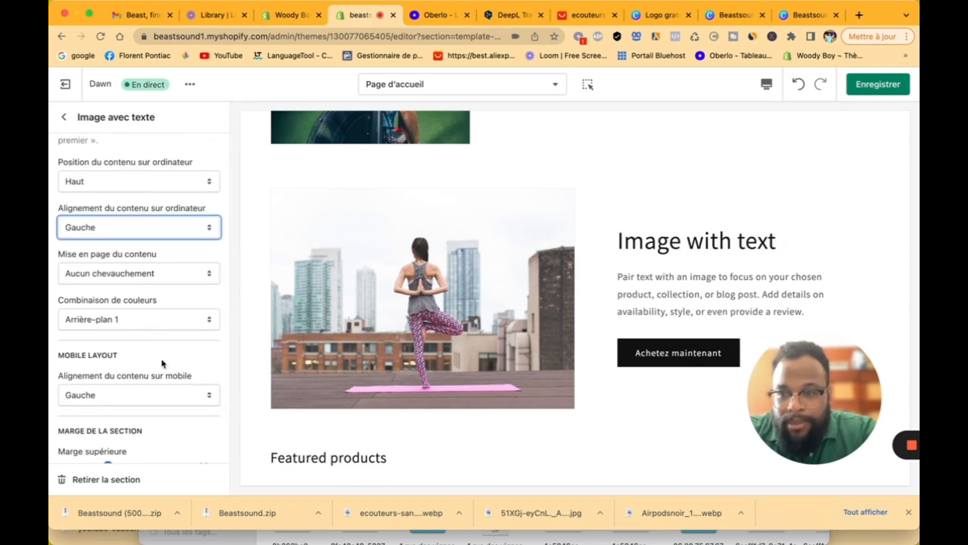
scroll(166, 386, "down", 3)
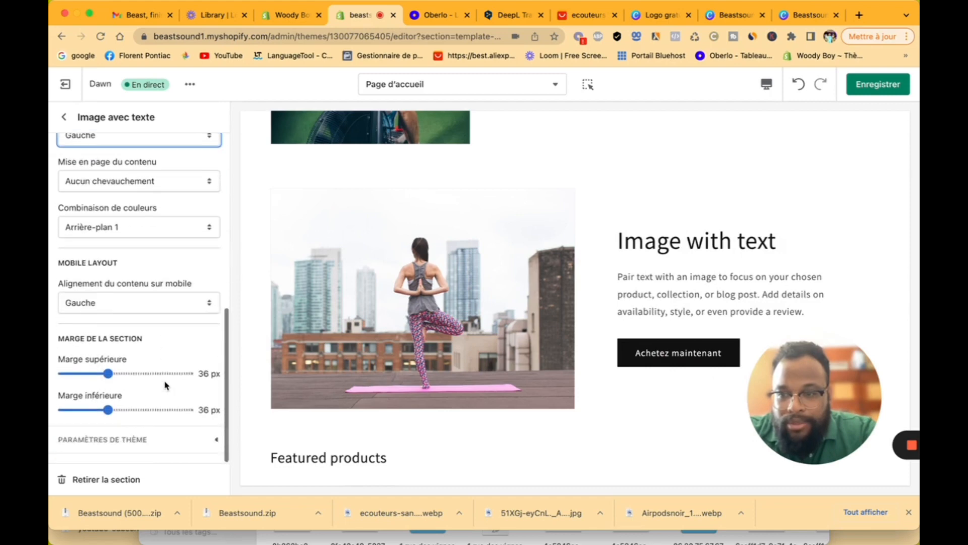
scroll(165, 386, "up", 10)
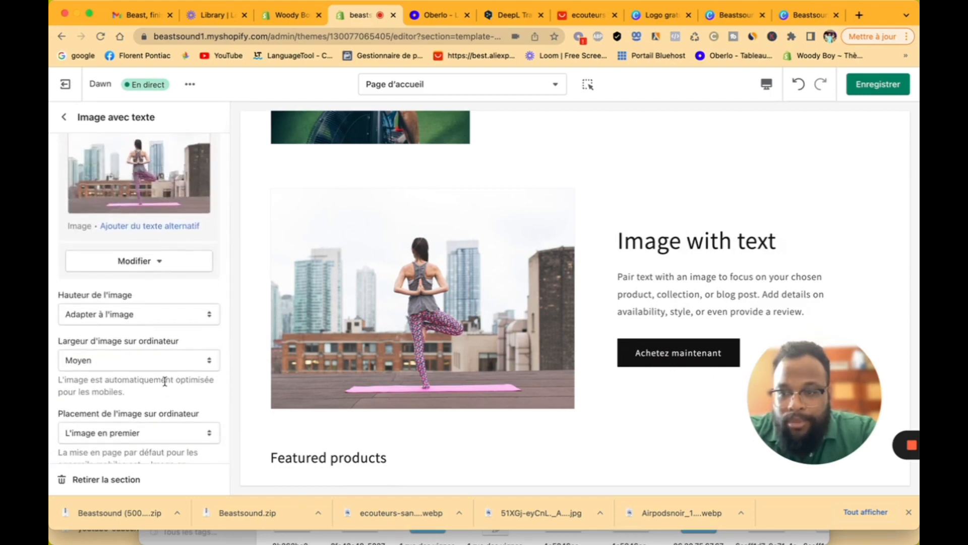
scroll(165, 381, "up", 2)
left_click(64, 117)
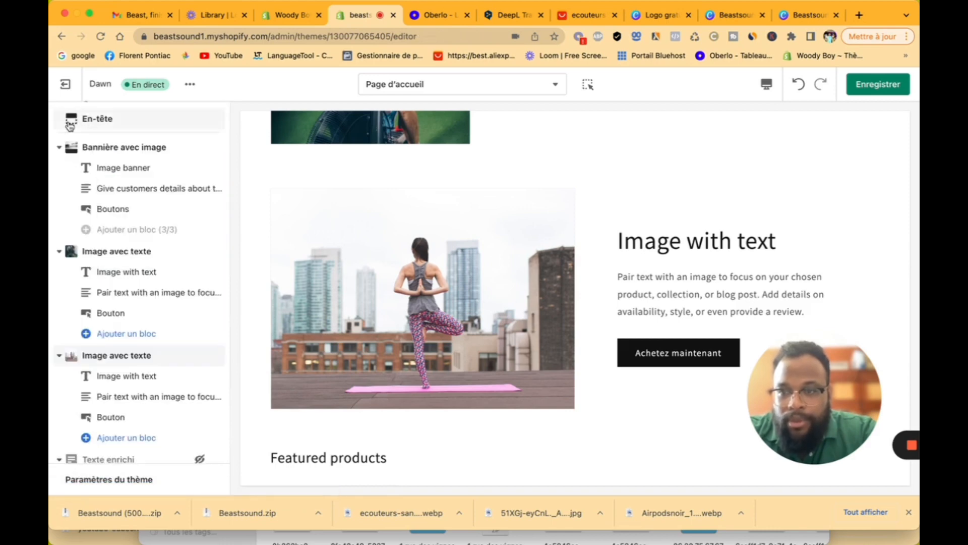
left_click(163, 384)
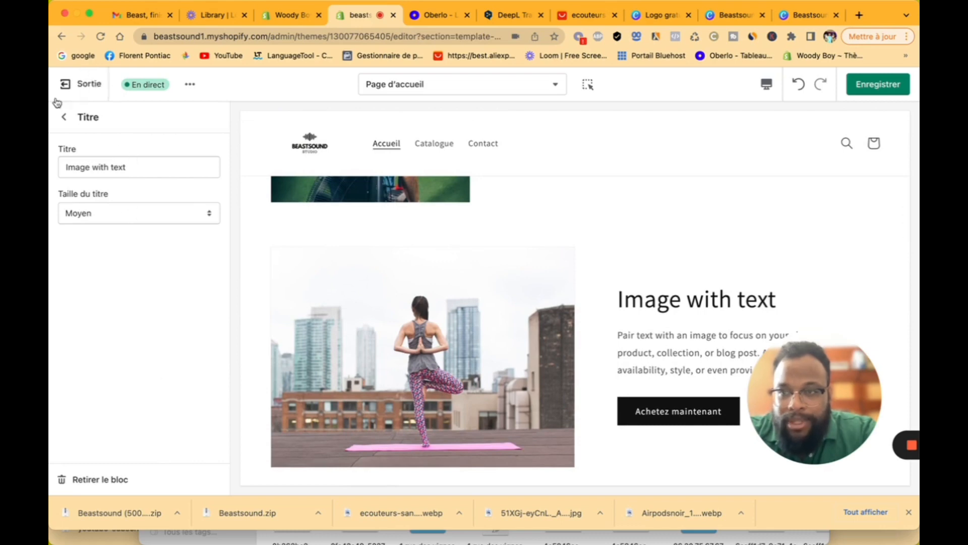
left_click(64, 117)
scroll(139, 295, "down", 2)
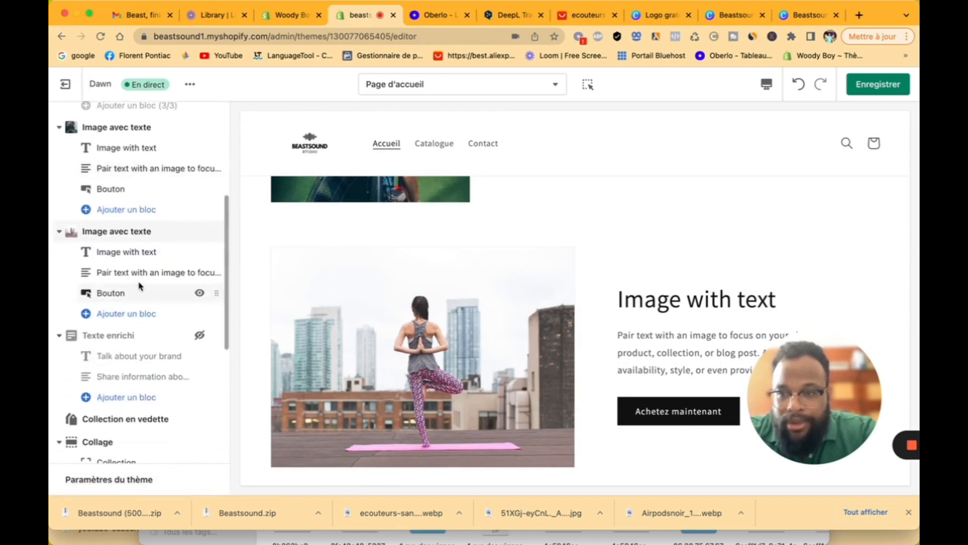
Step: Try the Sous-titre style on the yoga section's paragraph, then set it back to Corps
left_click(141, 277)
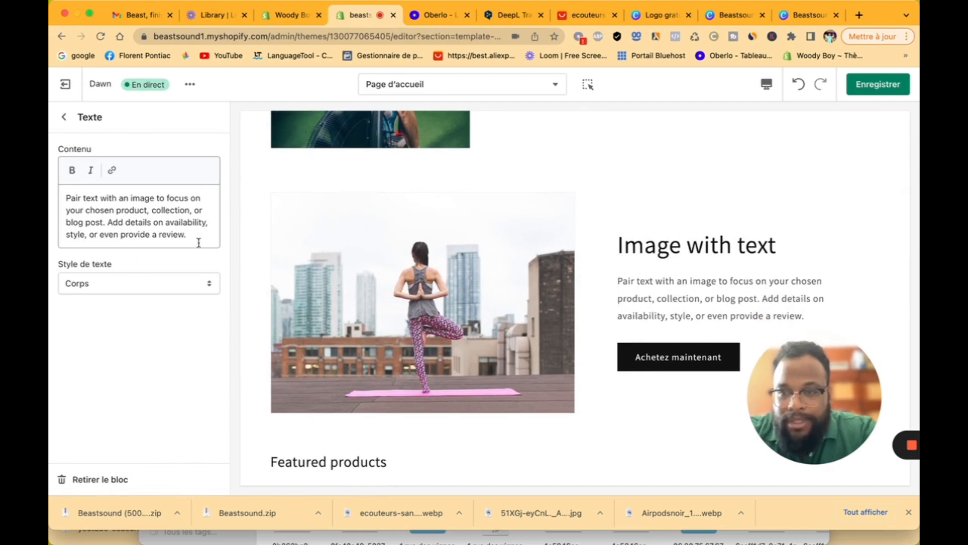
left_click(194, 277)
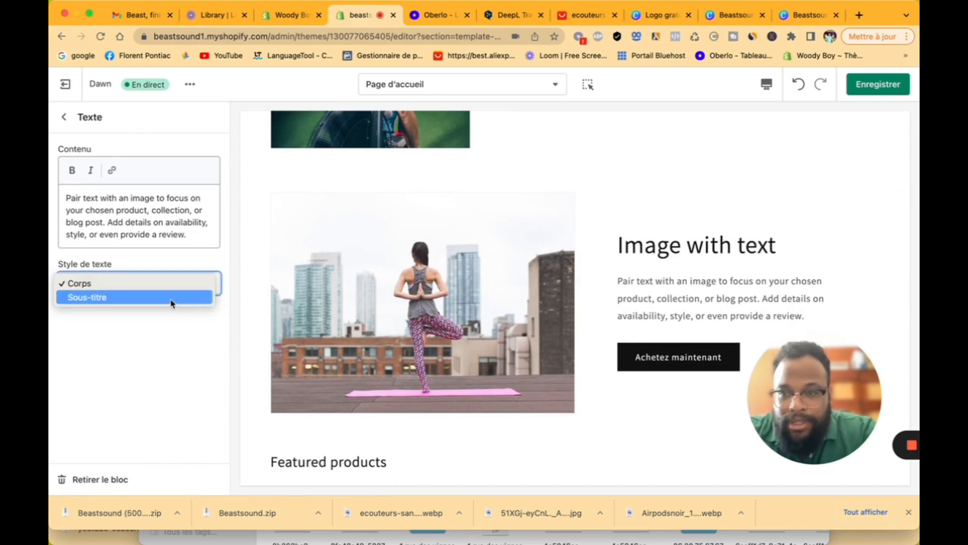
left_click(171, 303)
left_click(175, 289)
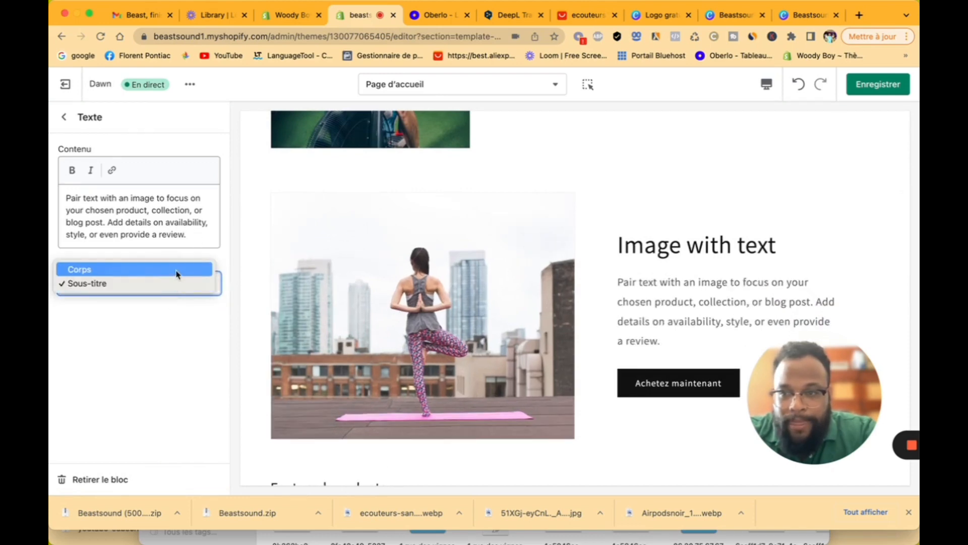
left_click(176, 269)
left_click(64, 117)
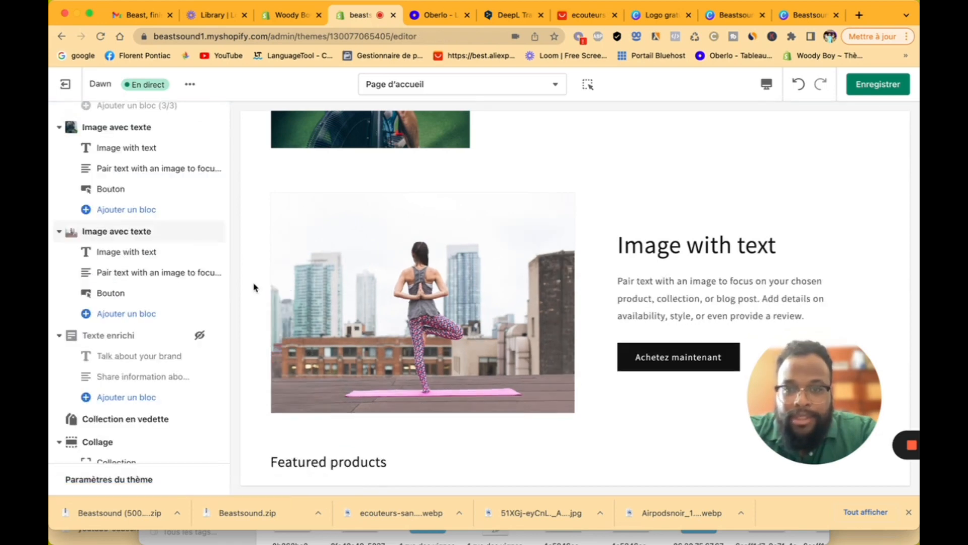
scroll(402, 362, "up", 10)
scroll(402, 361, "down", 7)
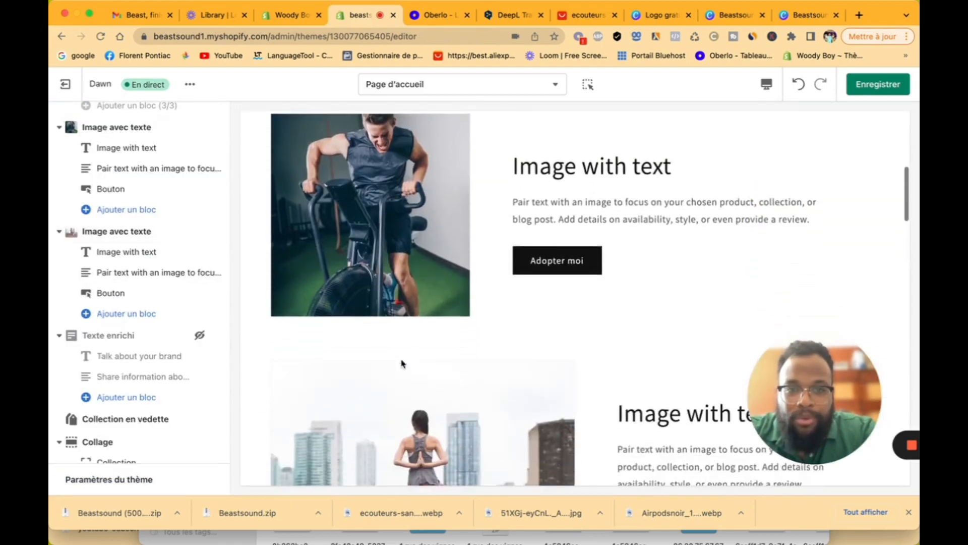
scroll(402, 362, "down", 5)
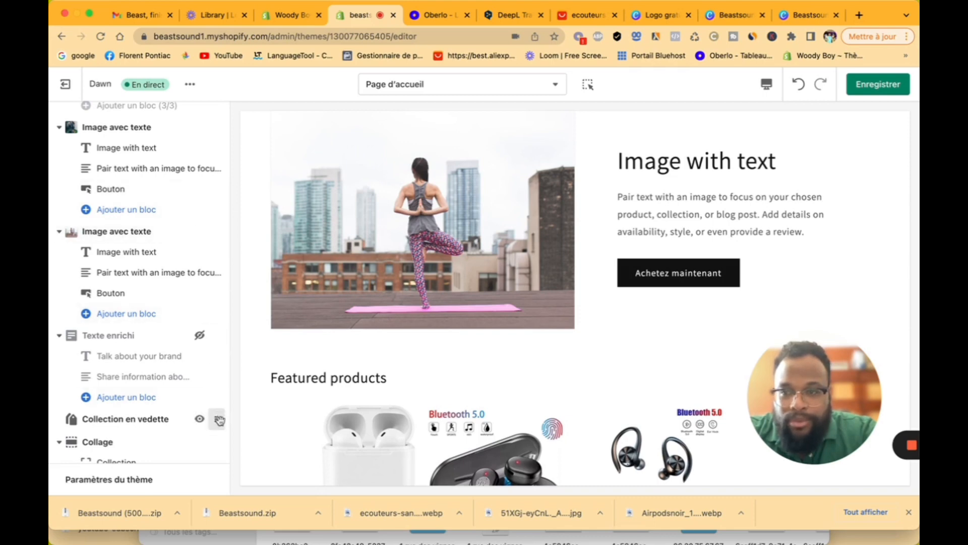
Step: Move the Featured products section above the yoga section
left_click_drag(219, 420, 222, 181)
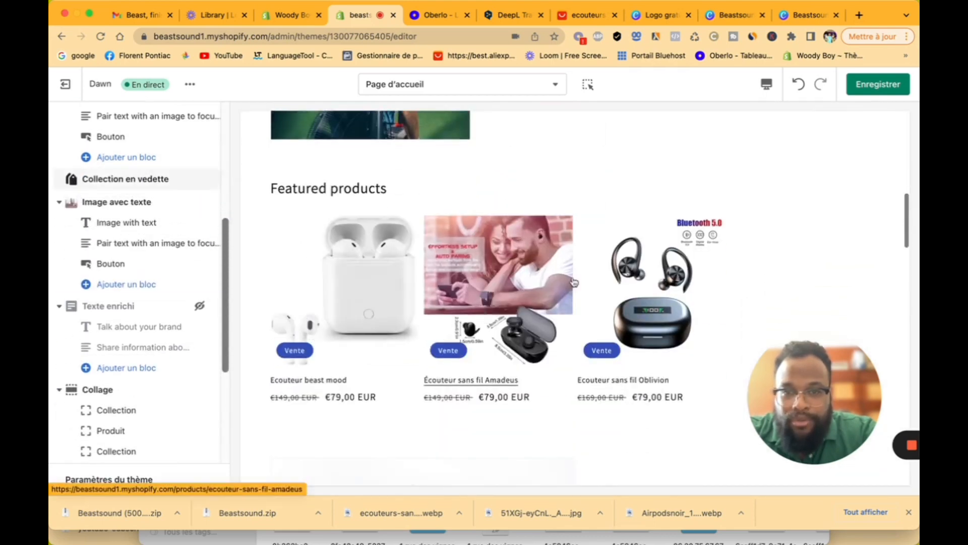
scroll(602, 274, "up", 6)
scroll(602, 273, "down", 8)
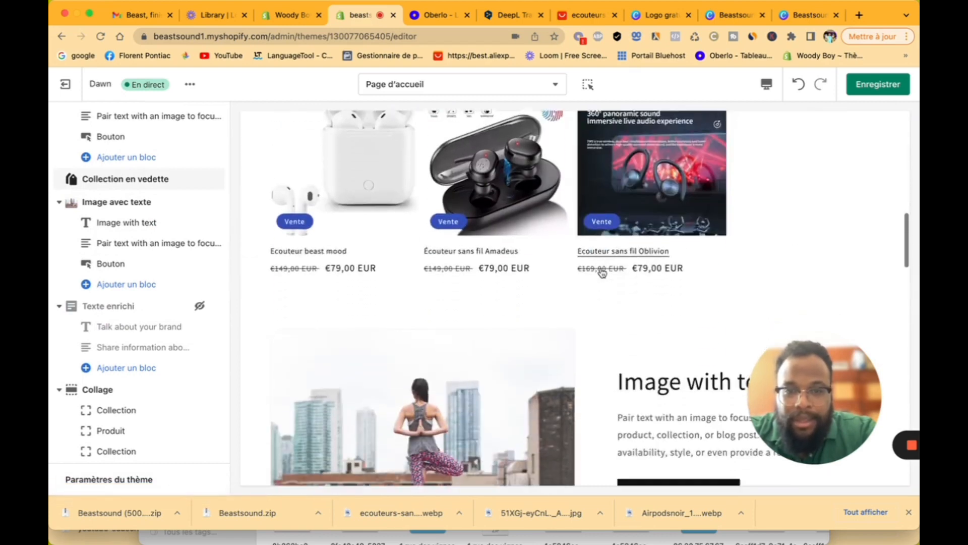
scroll(602, 273, "down", 7)
scroll(602, 273, "up", 2)
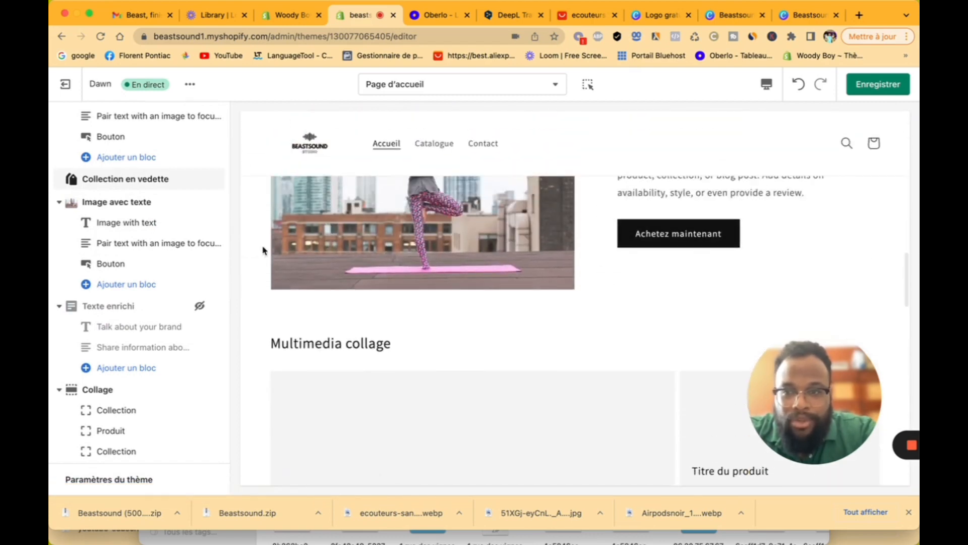
Step: Set the yoga section's desktop image placement to Deuxième image, putting the photo after the text
left_click(121, 209)
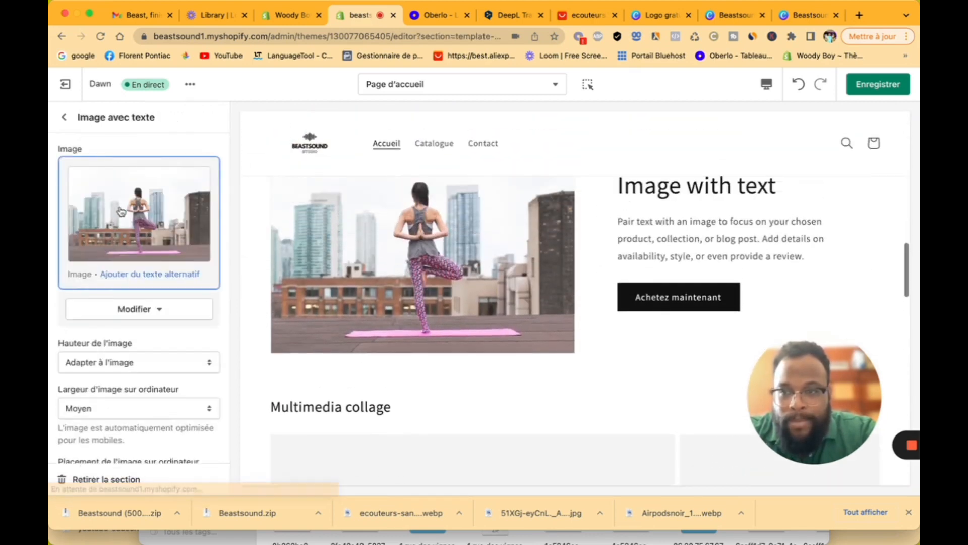
scroll(158, 329, "down", 5)
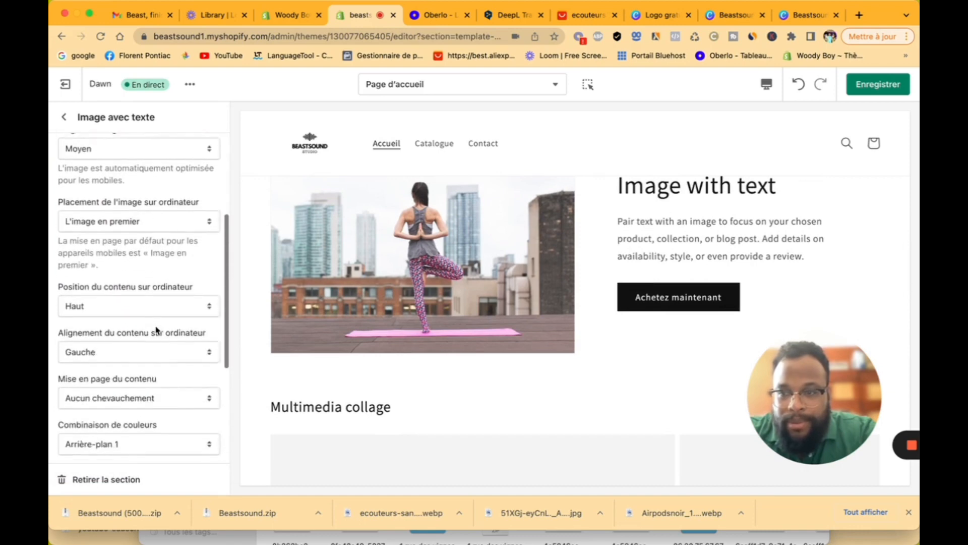
scroll(157, 330, "down", 3)
scroll(156, 328, "up", 2)
left_click(128, 196)
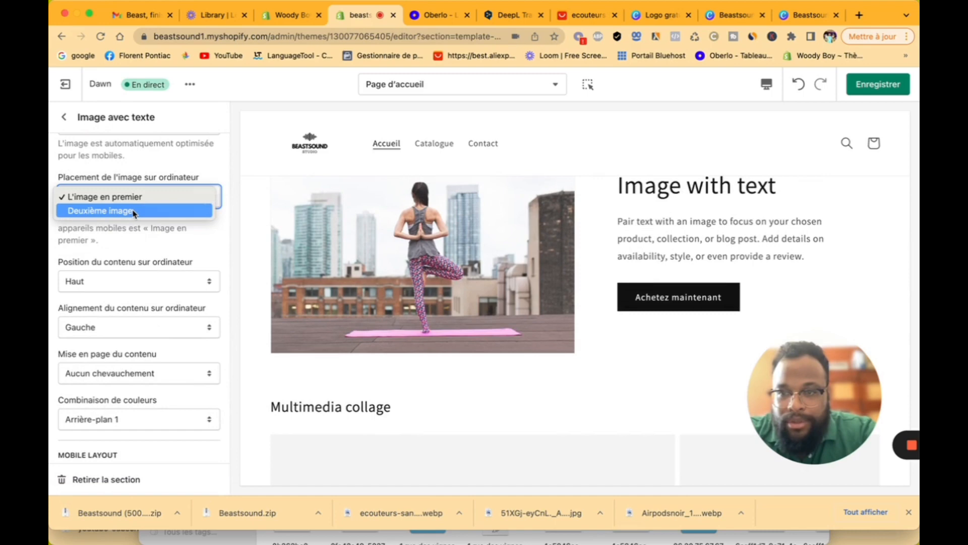
left_click(135, 212)
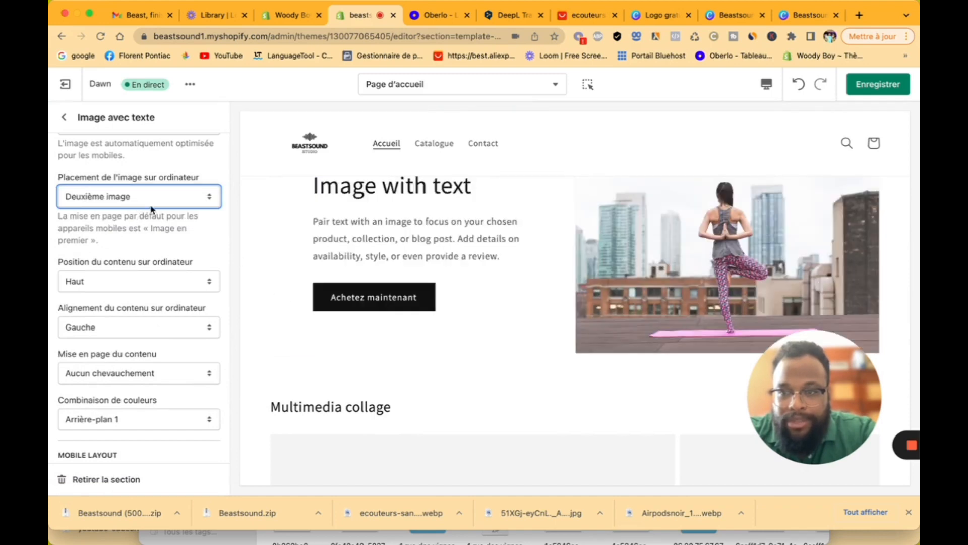
scroll(444, 287, "up", 5)
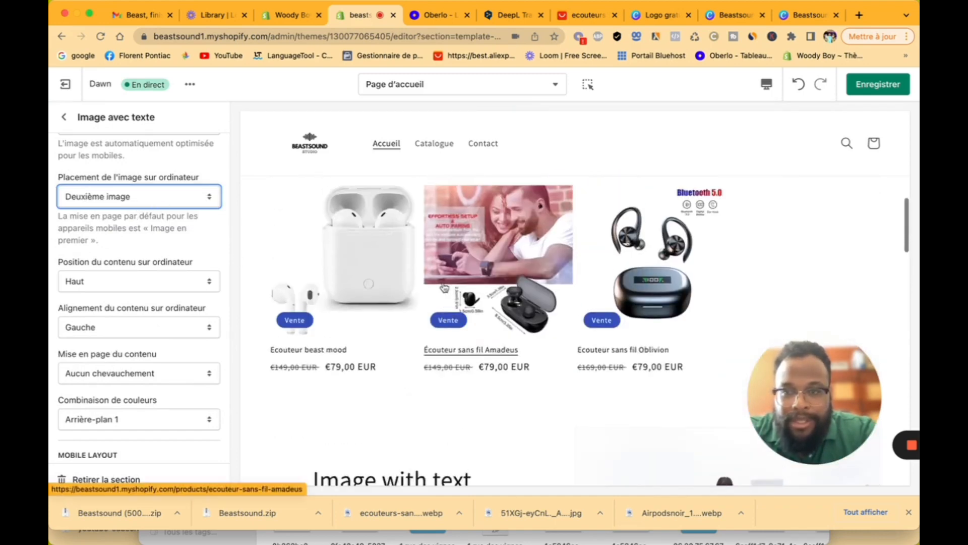
left_click(61, 120)
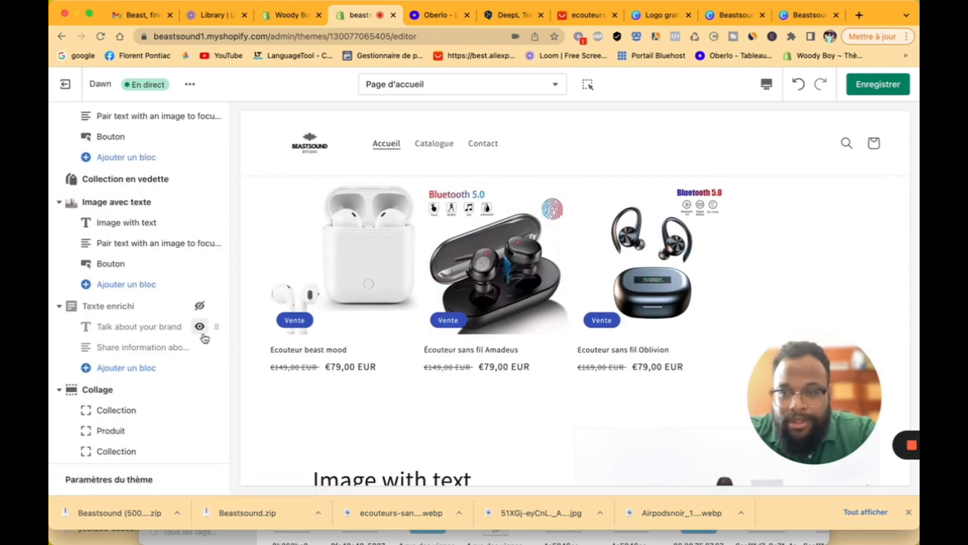
scroll(197, 222, "up", 2)
Step: Hide the Collection en vedette section, then delete it with Retirer la section
left_click(199, 267)
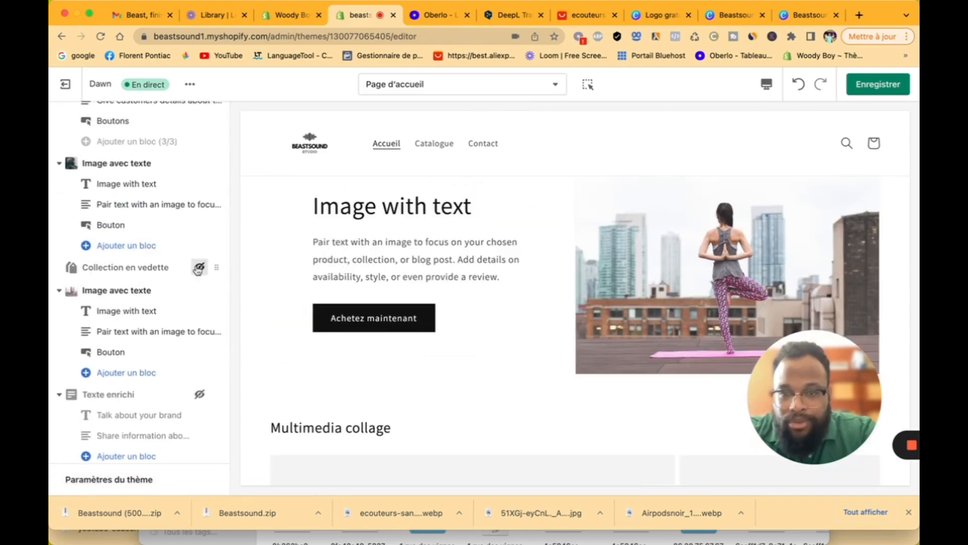
left_click(157, 268)
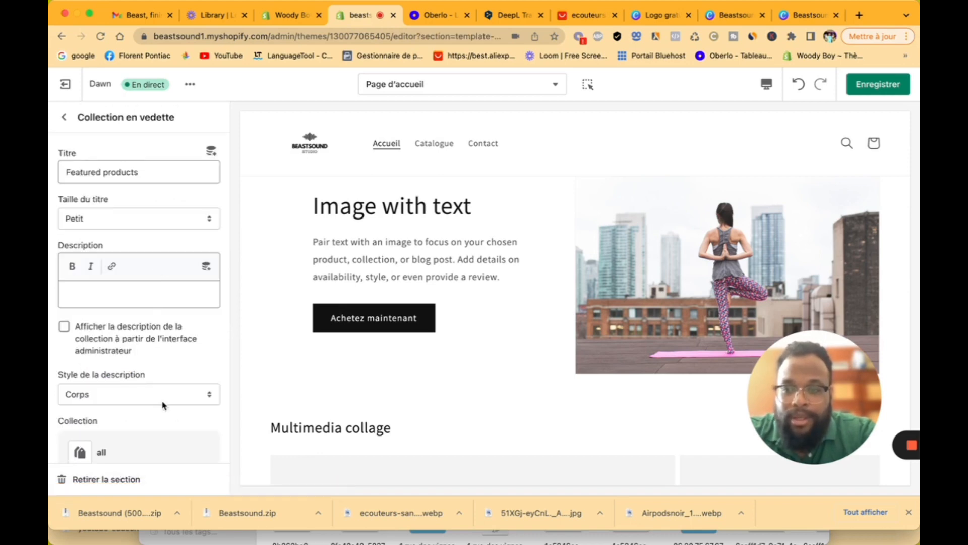
left_click(130, 479)
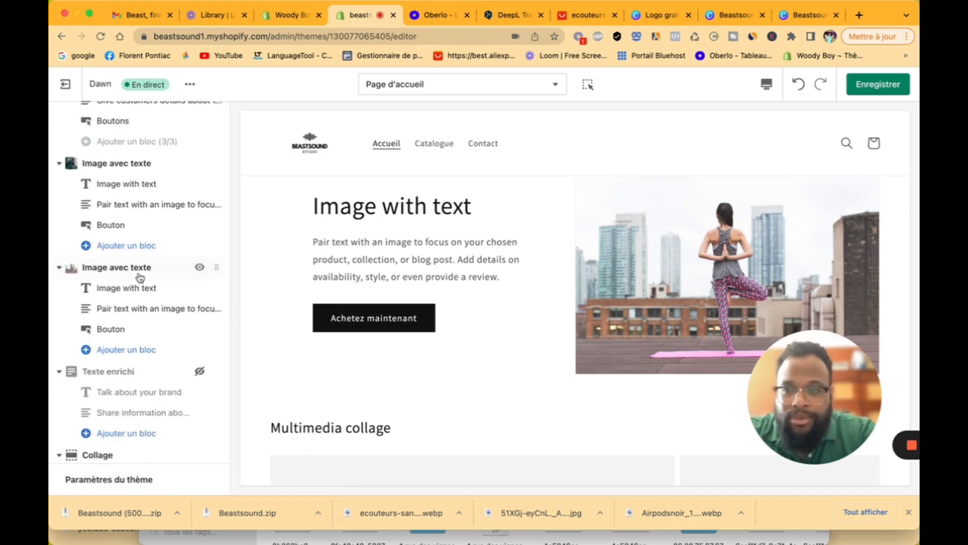
scroll(139, 277, "up", 3)
scroll(523, 324, "up", 8)
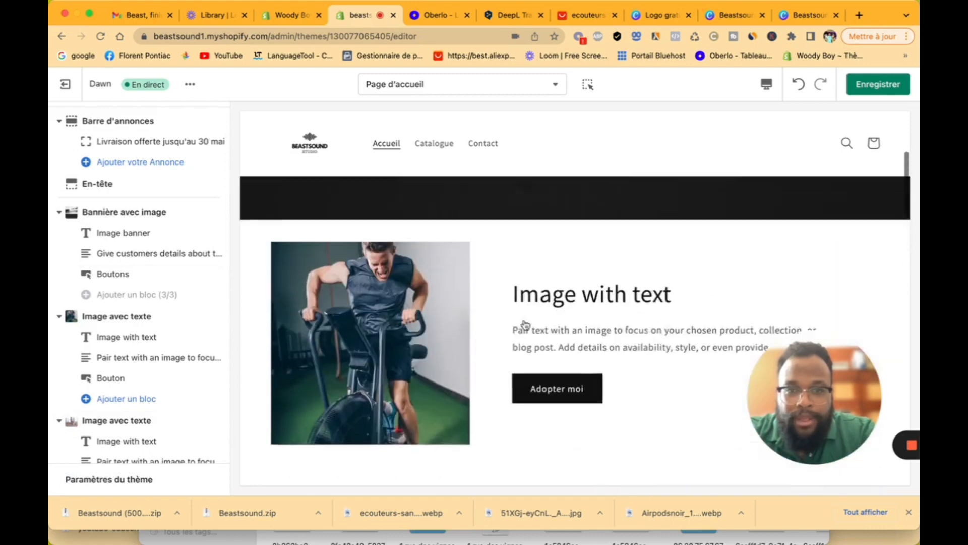
scroll(523, 324, "down", 10)
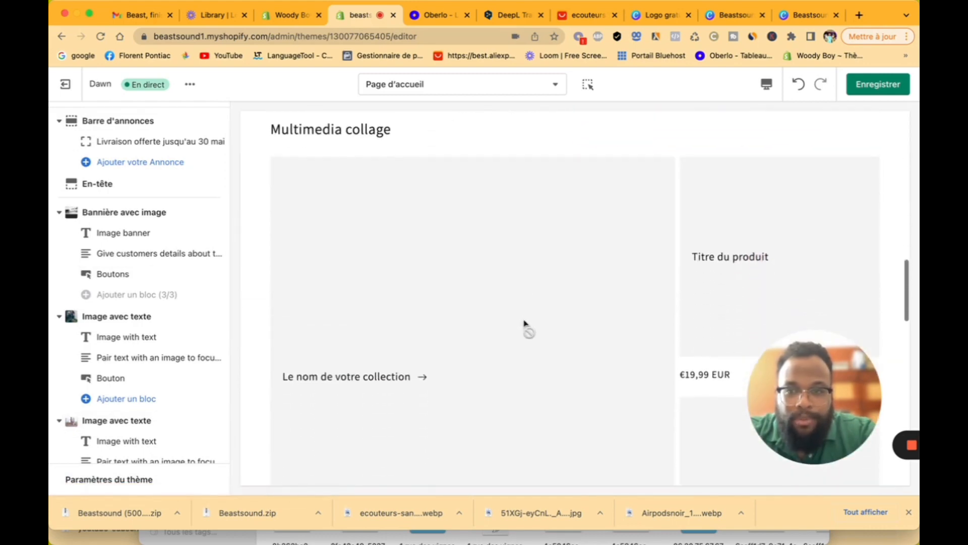
scroll(147, 439, "down", 2)
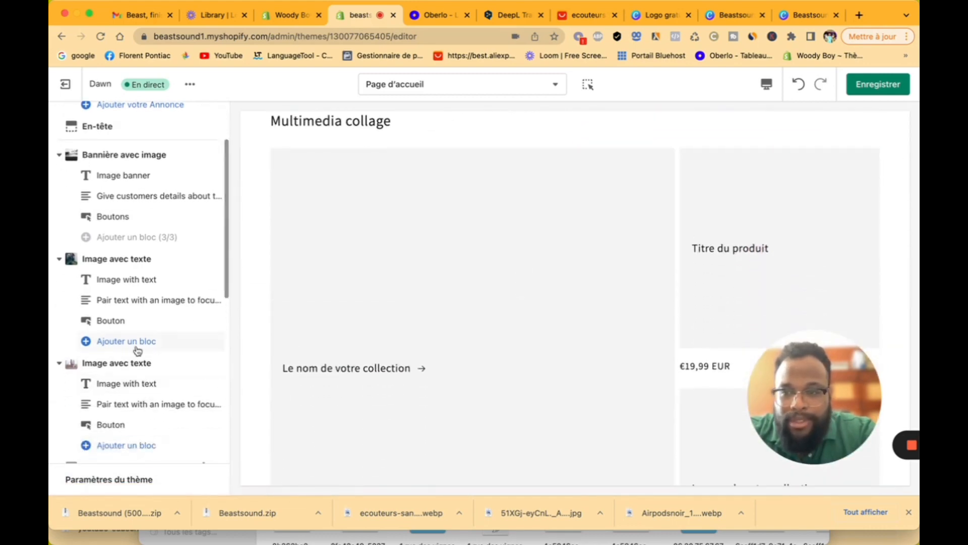
Step: Reopen the yoga Image with text section's settings
left_click(141, 370)
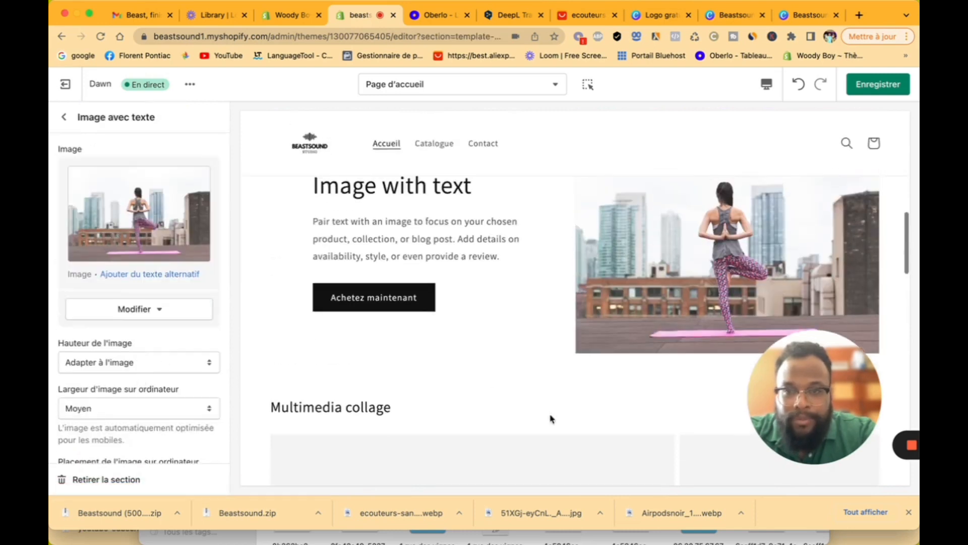
left_click_drag(807, 414, 642, 154)
left_click_drag(843, 196, 868, 232)
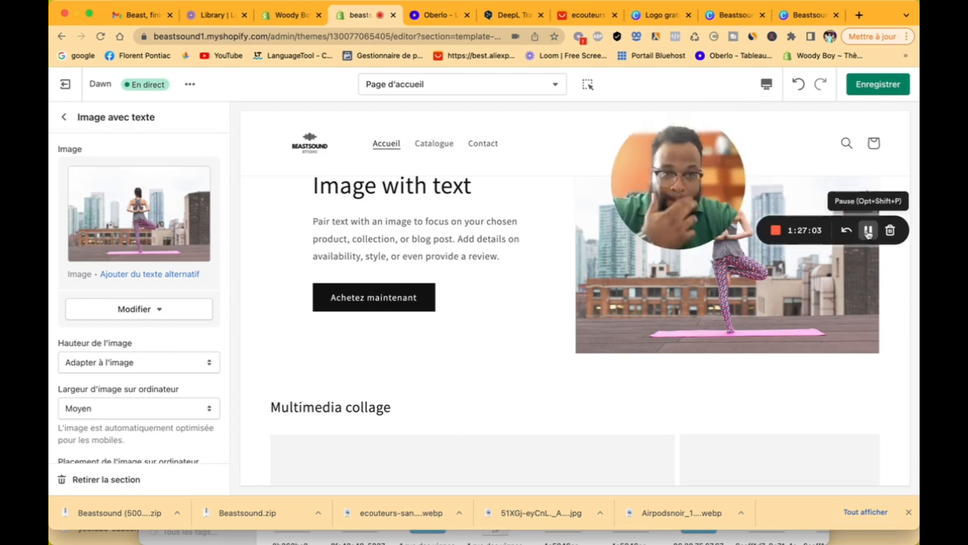
left_click_drag(733, 176, 891, 172)
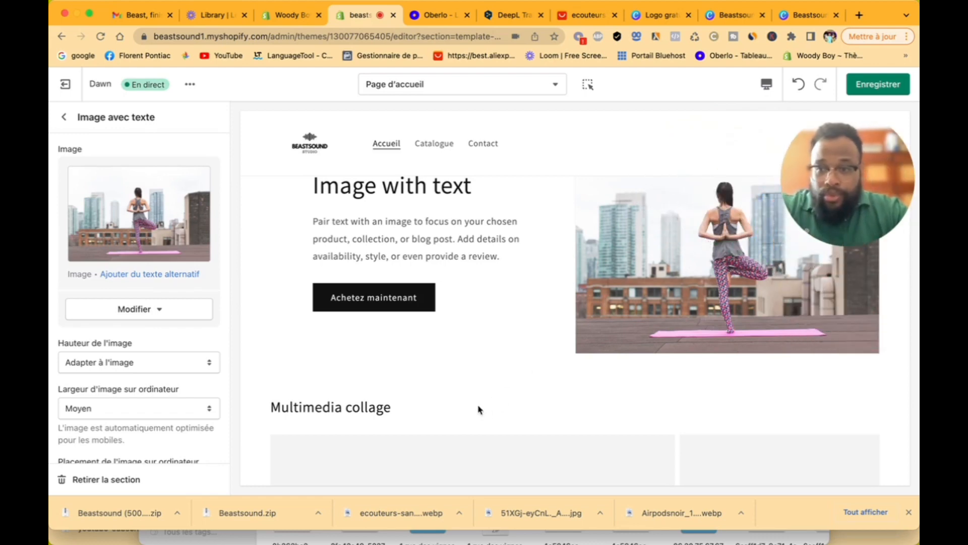
Step: Replace the collage's 'Multimedia collage' heading with 'Nos Best Produits'
scroll(479, 409, "down", 3)
left_click(64, 116)
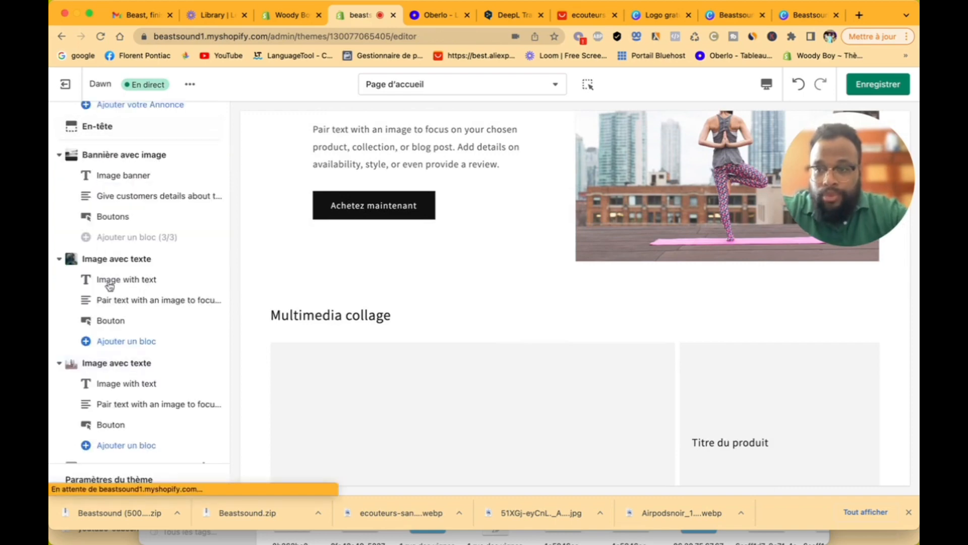
scroll(151, 343, "down", 3)
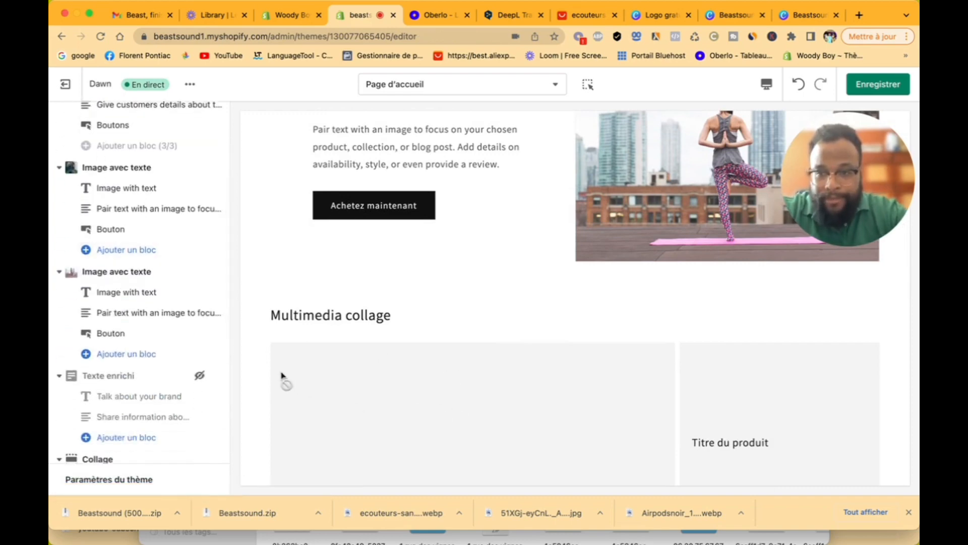
scroll(176, 356, "down", 3)
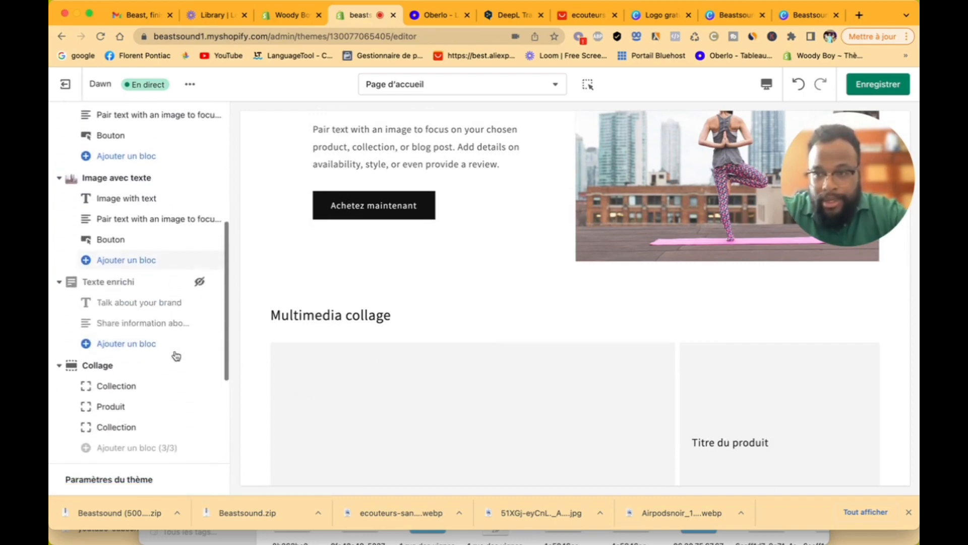
left_click(137, 368)
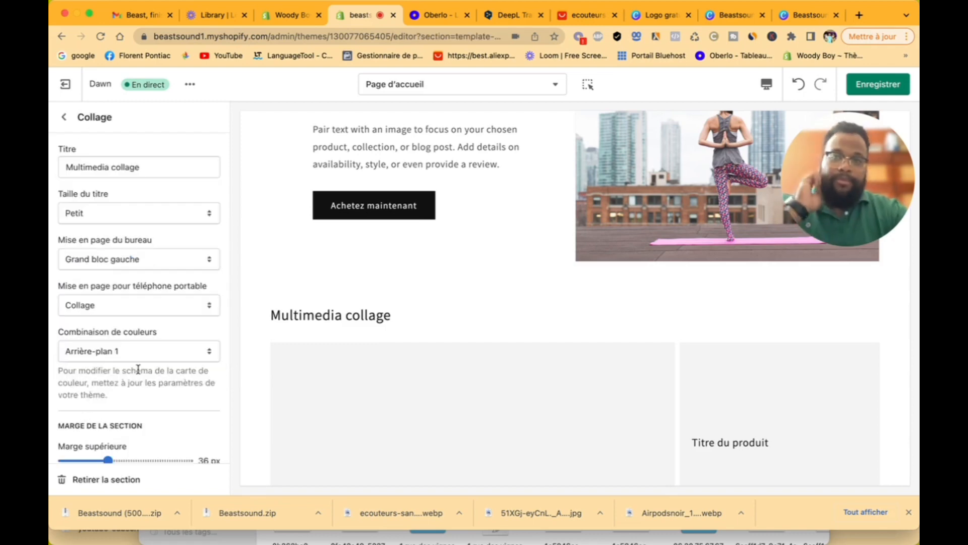
left_click_drag(153, 169, 68, 162)
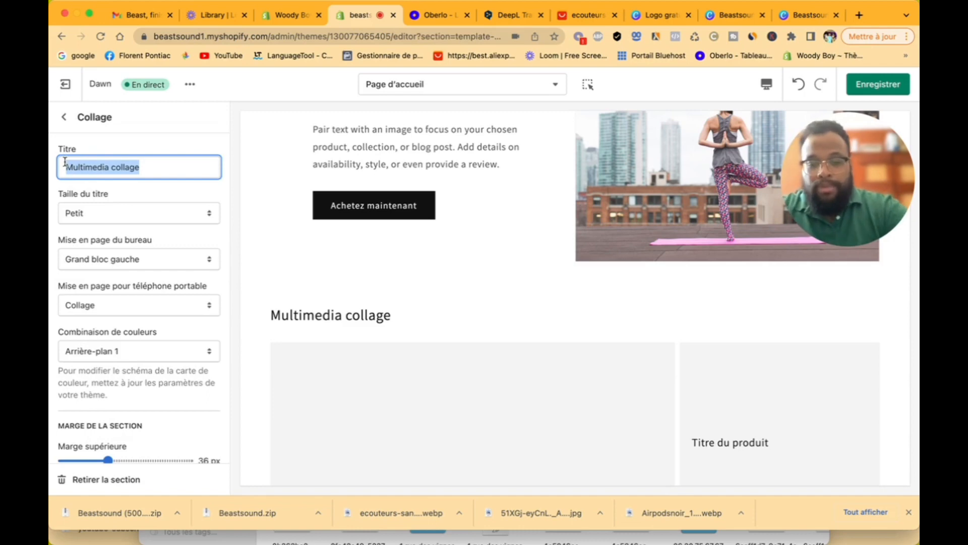
type("Nos Best Produits")
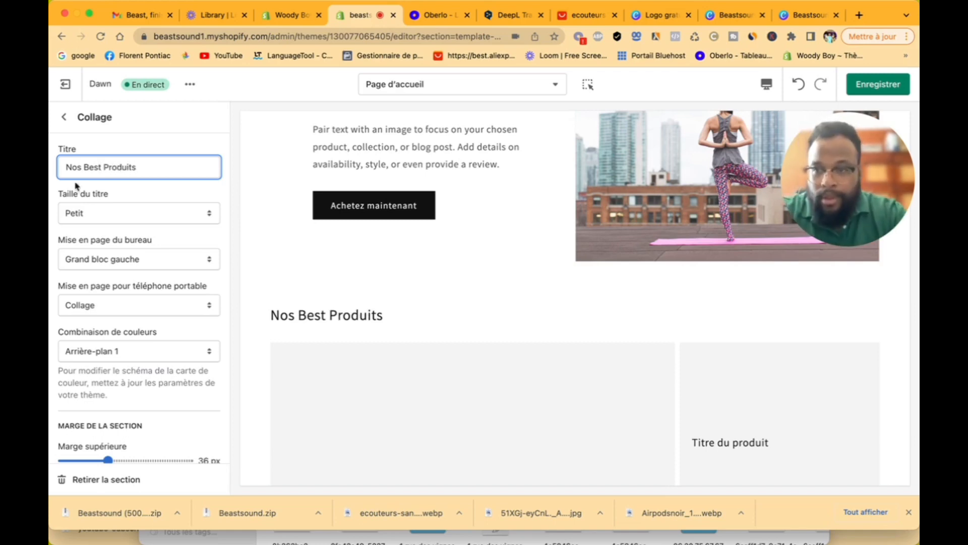
scroll(154, 336, "down", 2)
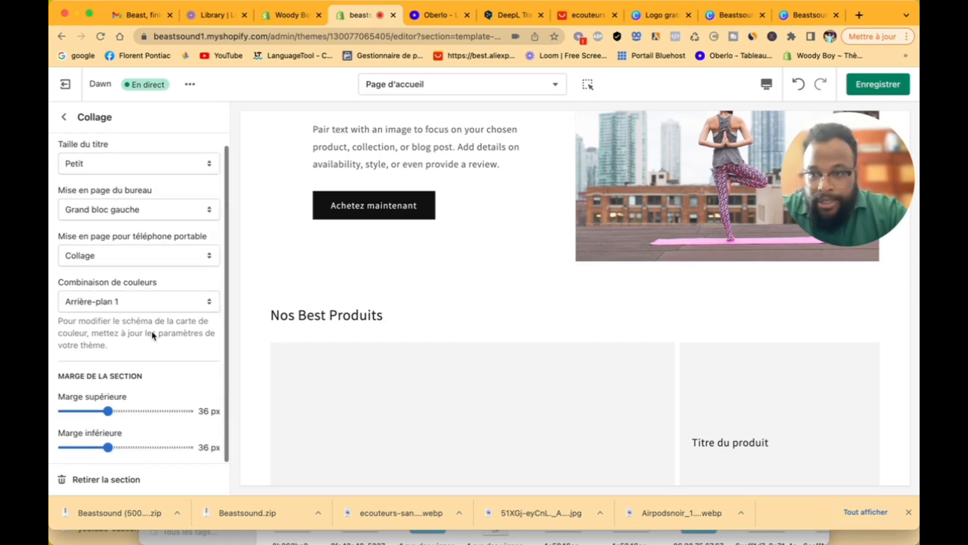
Step: Link the collage's first Collection block to the Écouteur sans fil collection
left_click(70, 121)
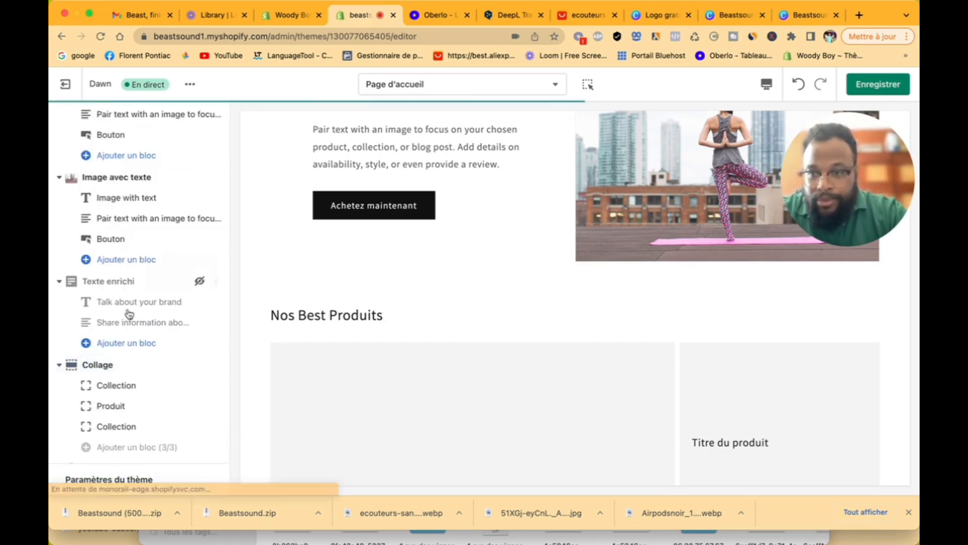
left_click(111, 393)
left_click(134, 169)
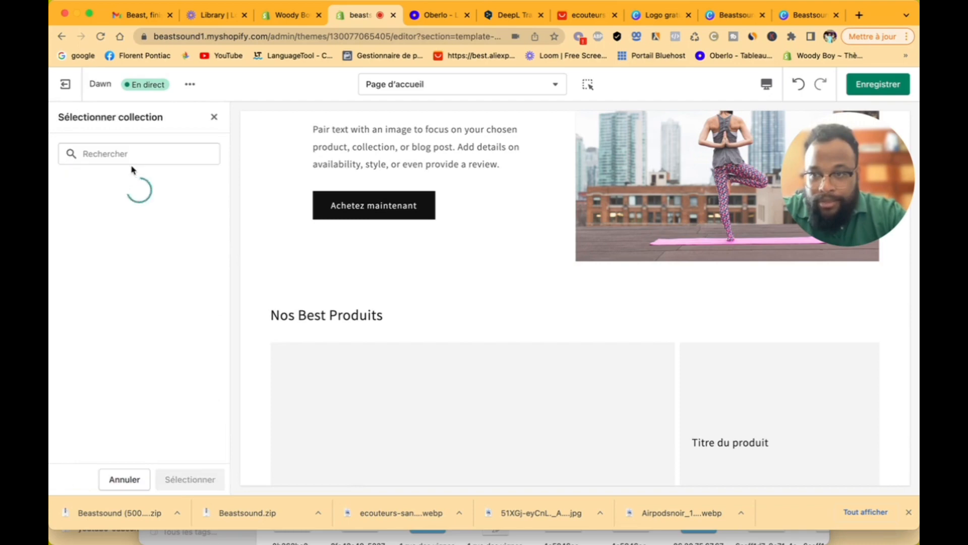
left_click(132, 254)
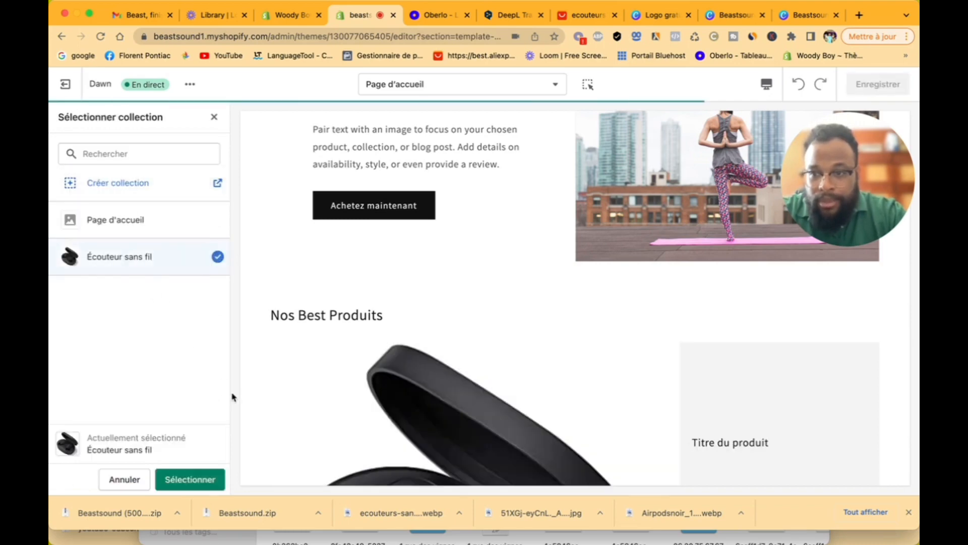
left_click(201, 483)
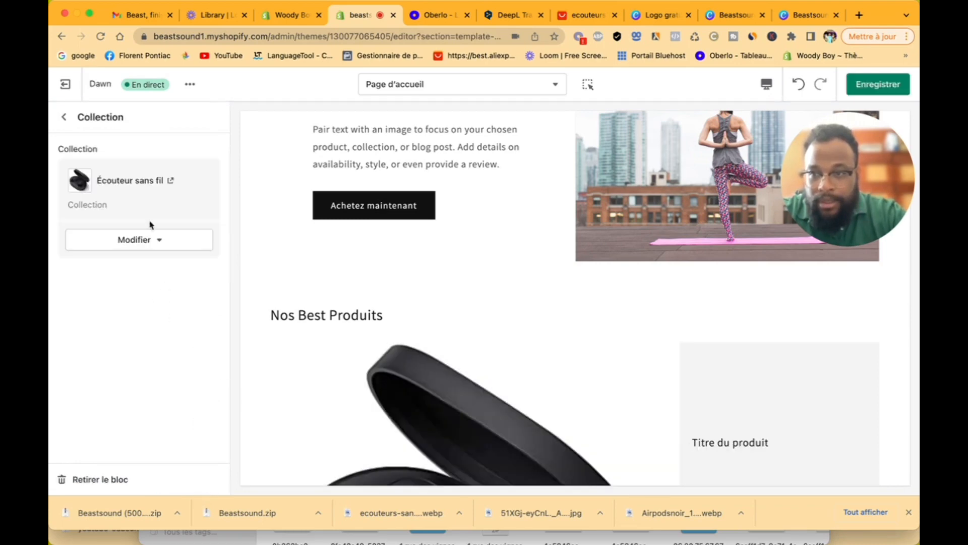
Step: Set the collage's Produit block to the Ecouteur sans fil Oblivion product
left_click(67, 117)
scroll(151, 333, "down", 3)
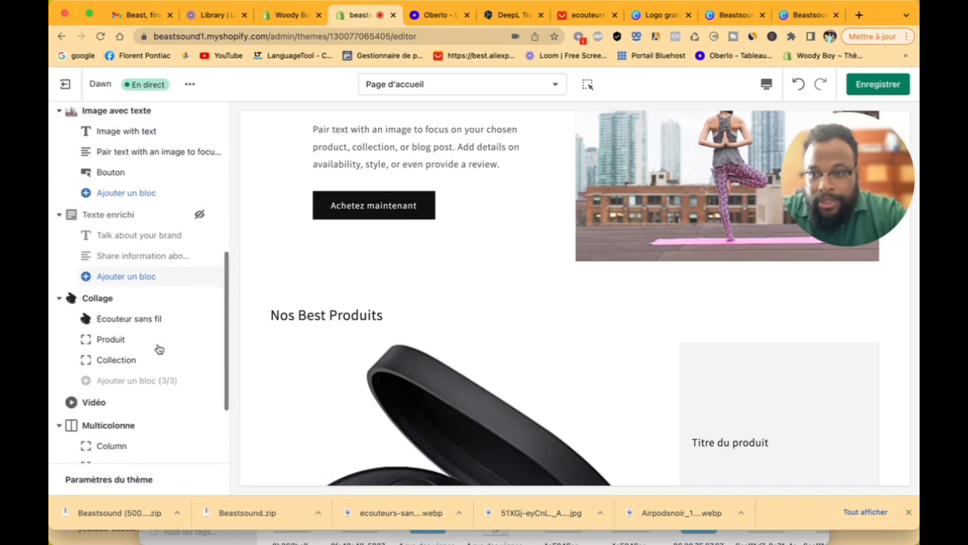
left_click(135, 314)
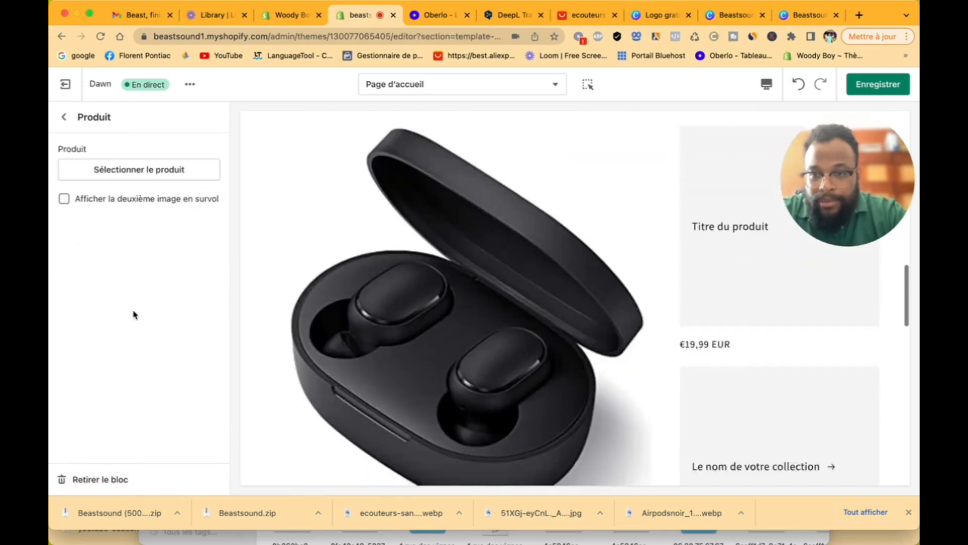
left_click(142, 168)
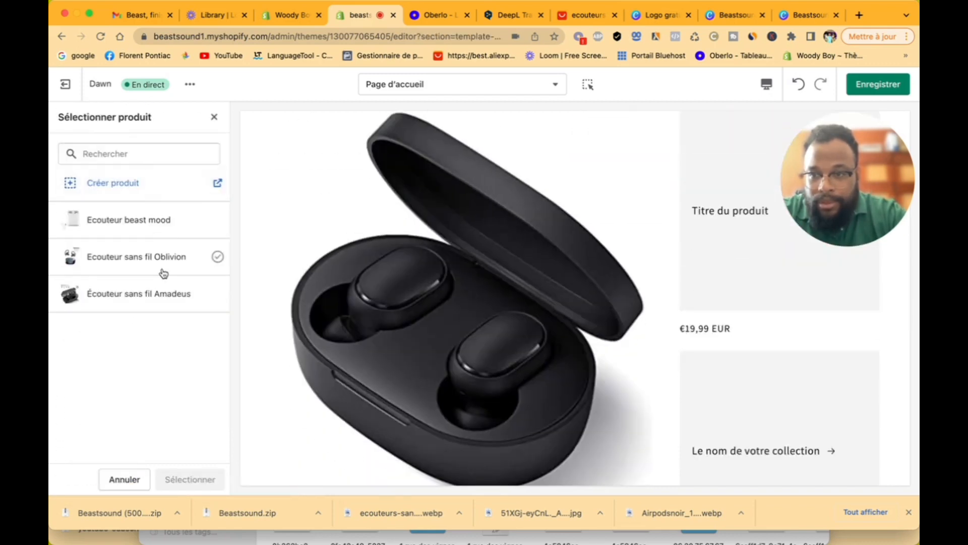
left_click(125, 262)
left_click(190, 478)
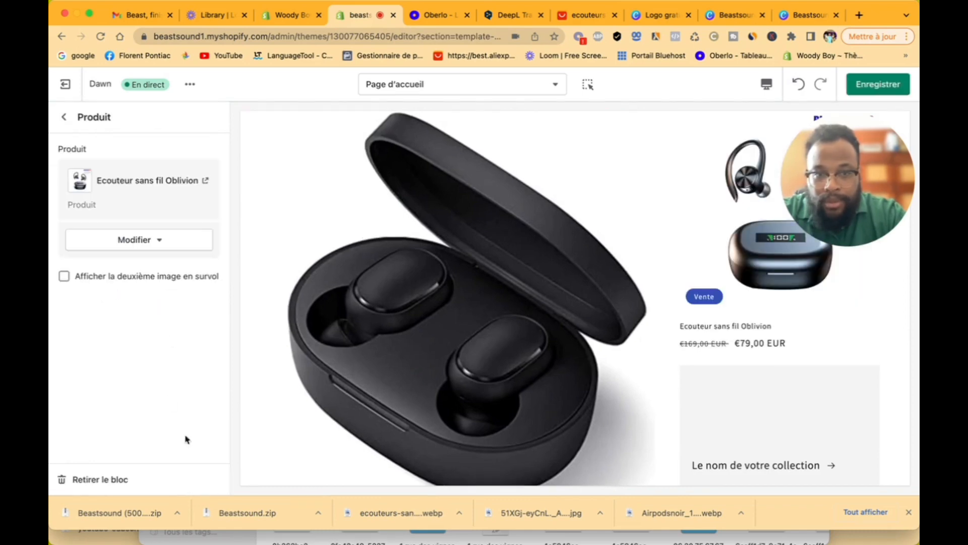
Step: Link another collage Collection block to the Écouteur sans fil collection
left_click(71, 121)
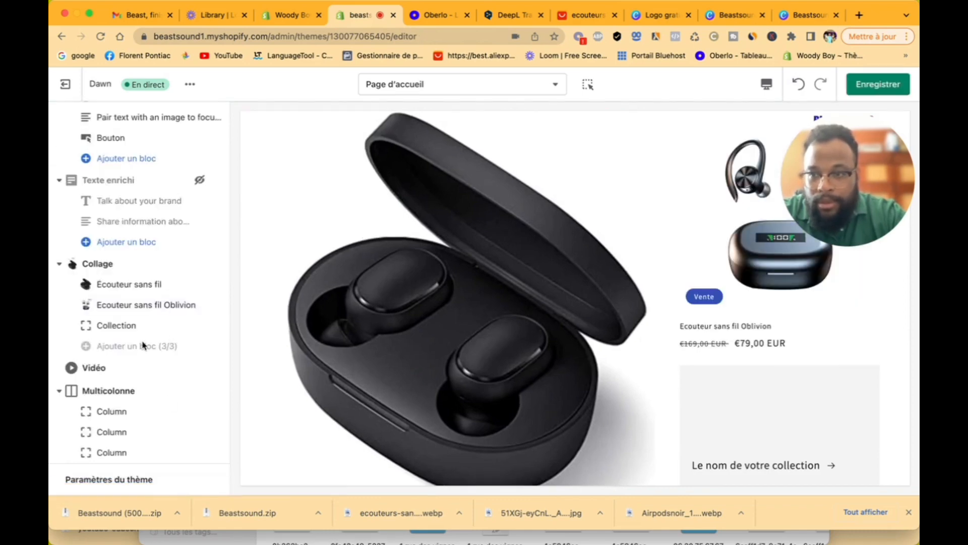
left_click(127, 331)
left_click(134, 171)
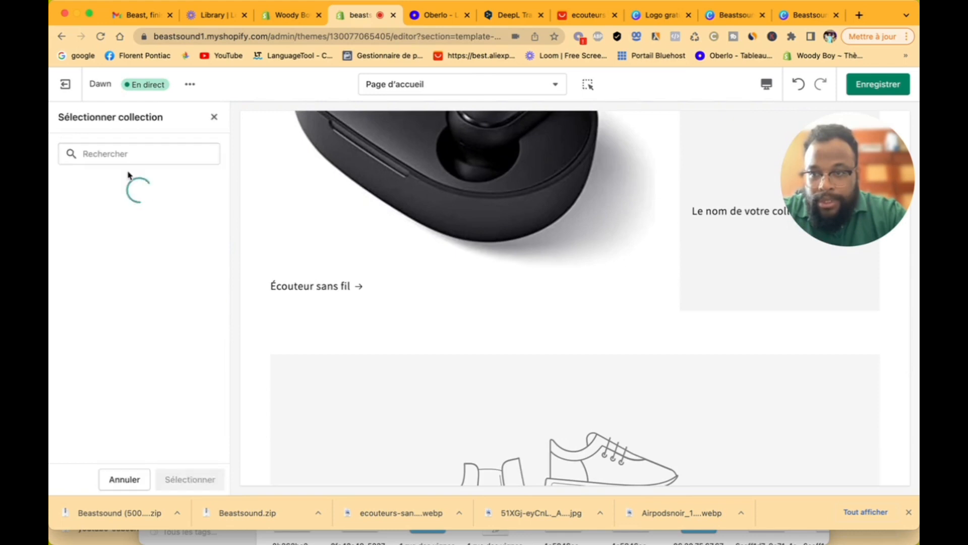
left_click(138, 260)
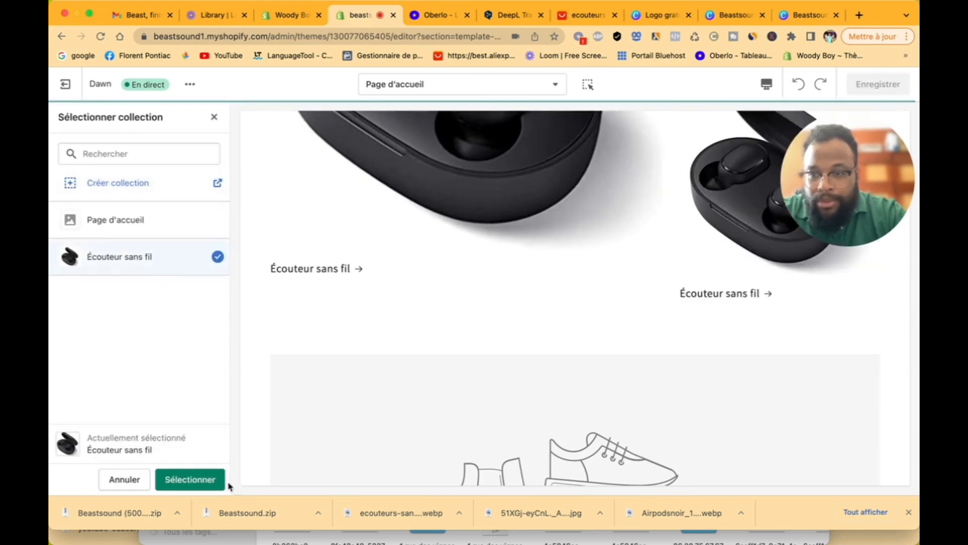
left_click(212, 480)
Step: Move the Vidéo section above the collage
left_click(64, 117)
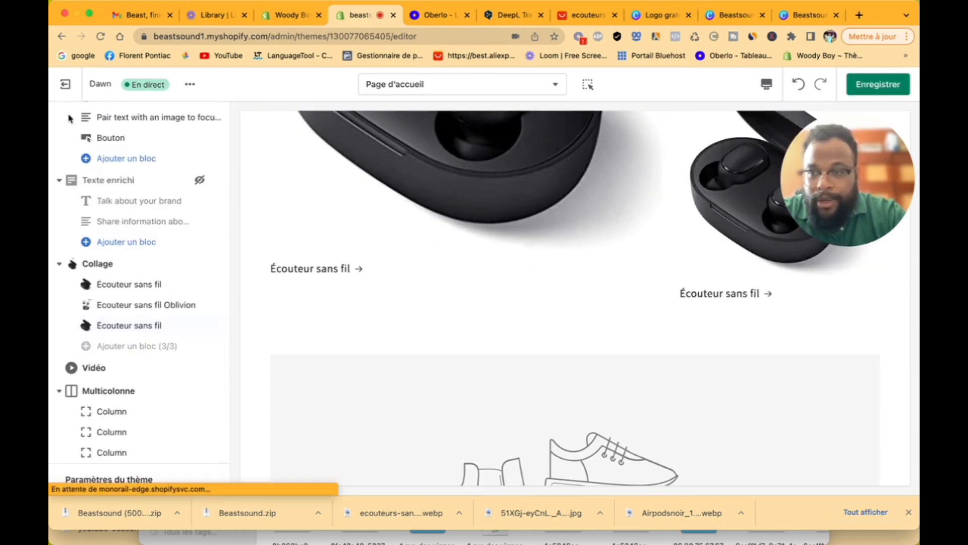
left_click(138, 285)
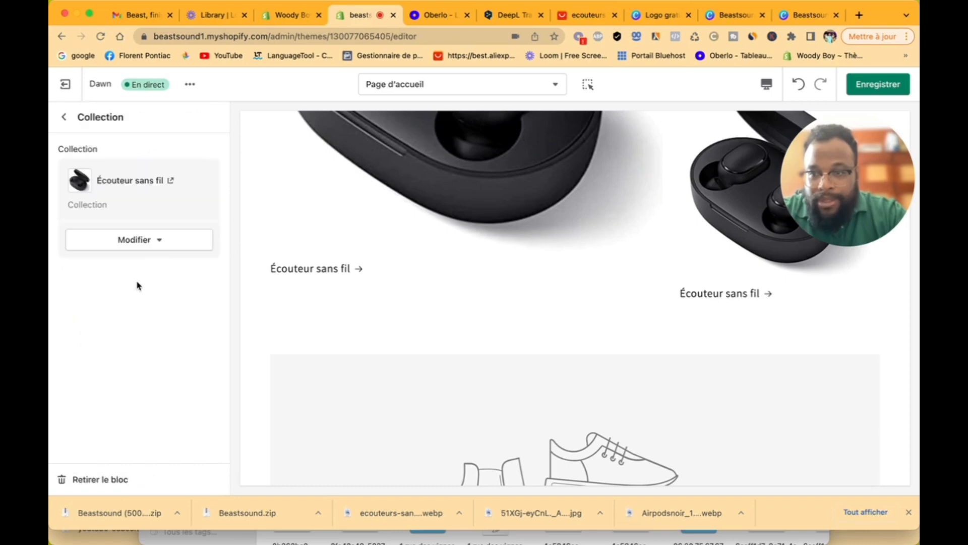
left_click(65, 119)
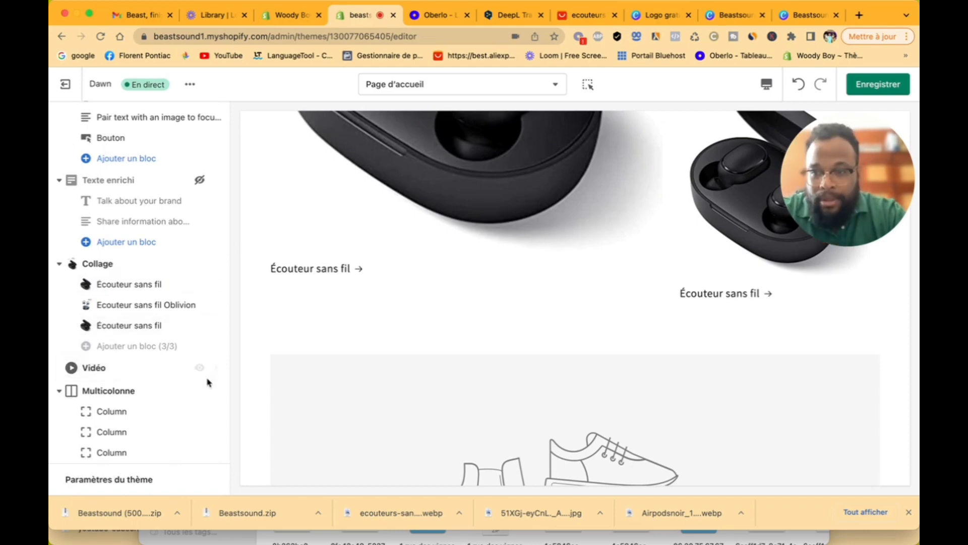
left_click_drag(213, 368, 205, 327)
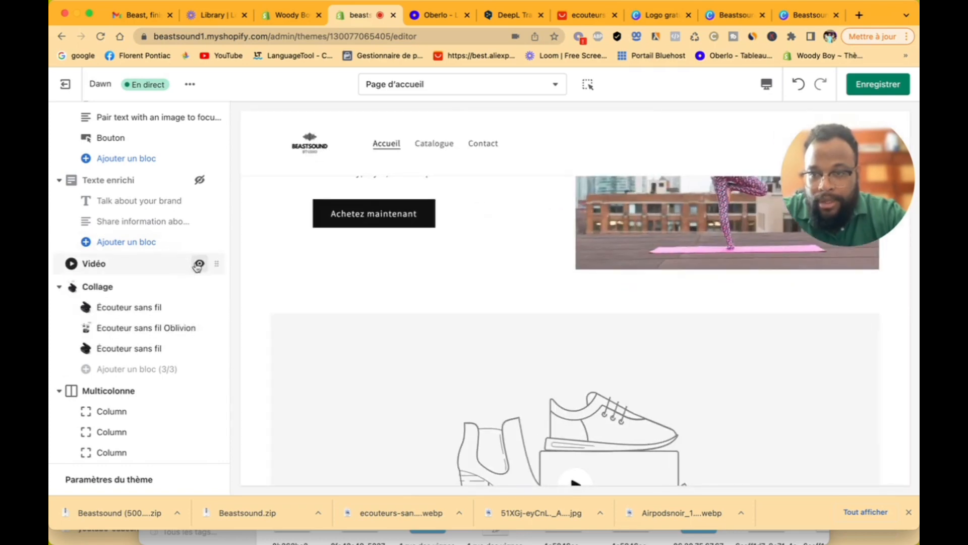
Step: Hide the Vidéo section and remove the first Écouteur sans fil block from the collage
left_click(198, 264)
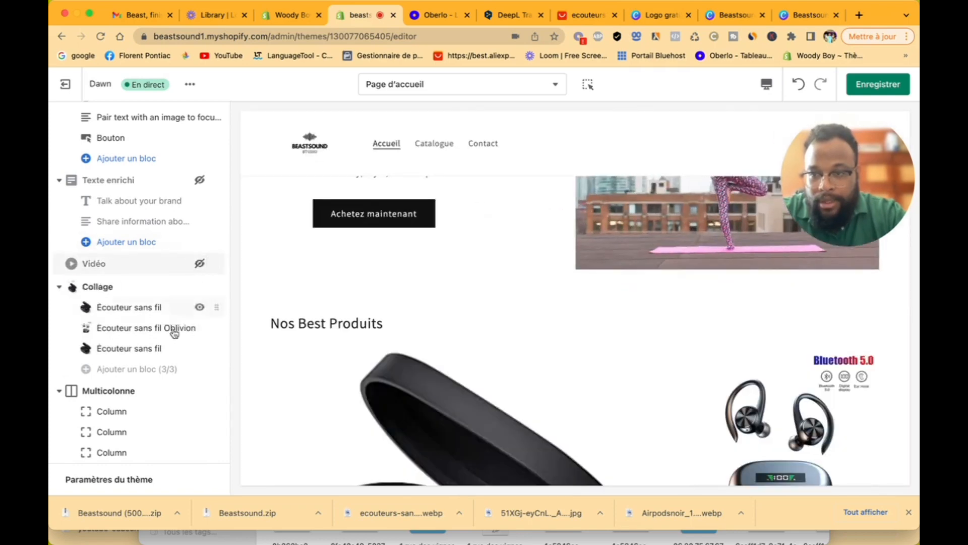
left_click(151, 311)
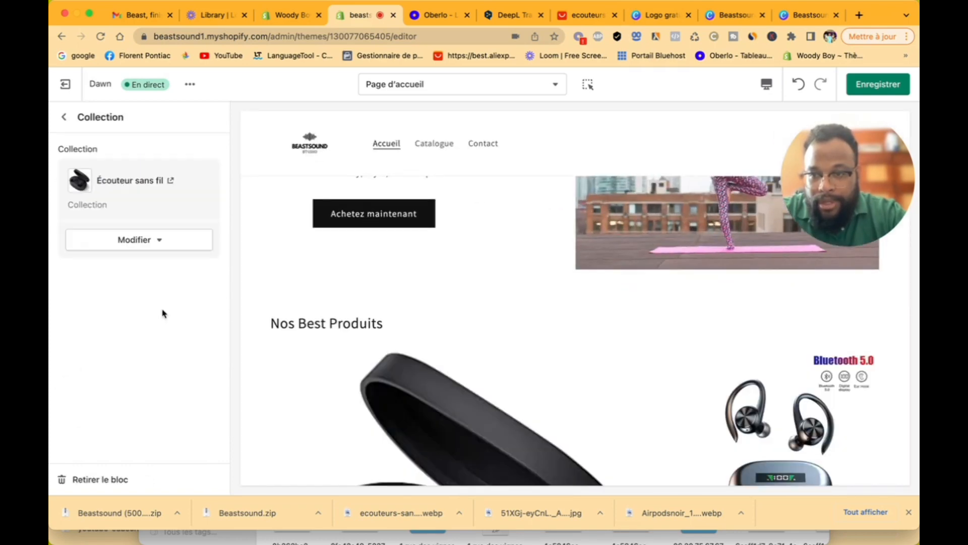
left_click(130, 480)
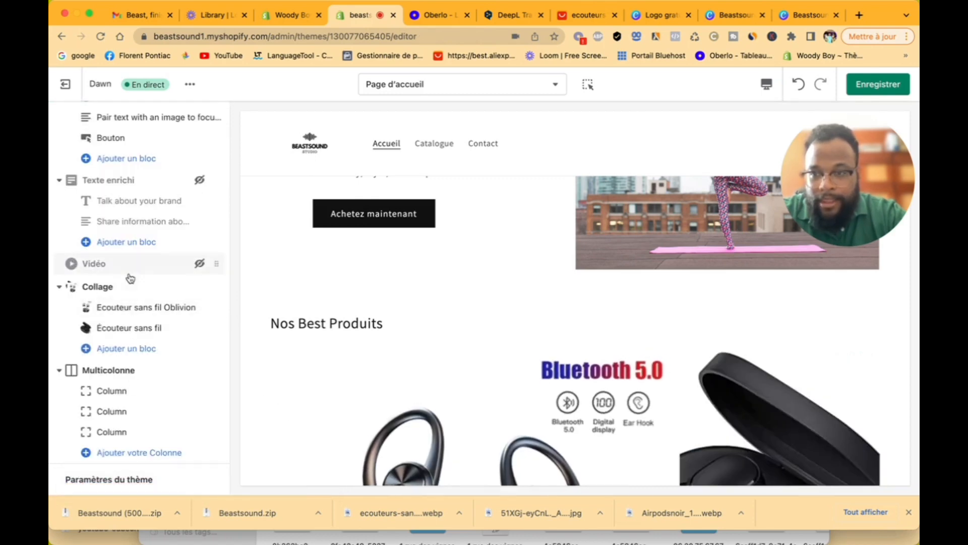
scroll(519, 390, "down", 4)
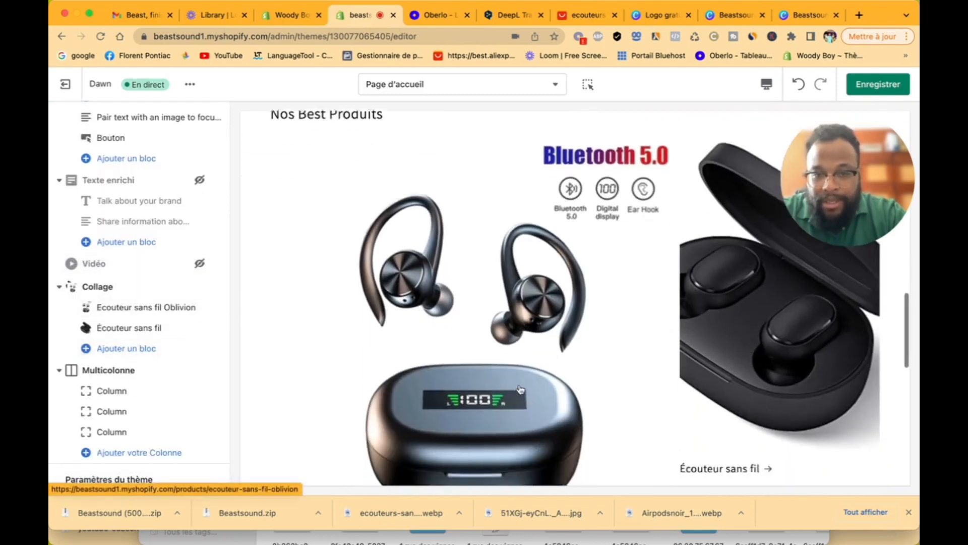
scroll(518, 390, "up", 1)
Step: Add a Vidéo block to the collage with the palm-tree basketball image as cover
left_click(156, 345)
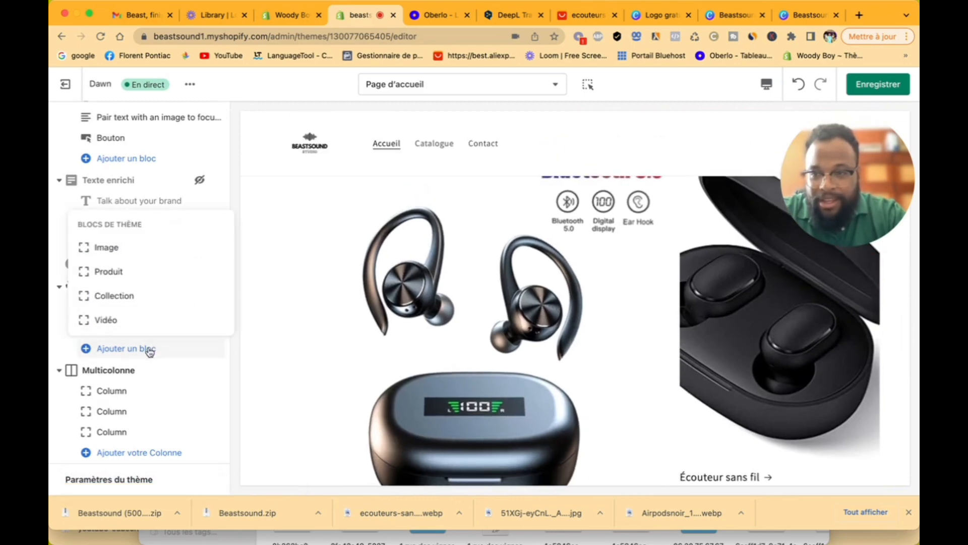
left_click(145, 327)
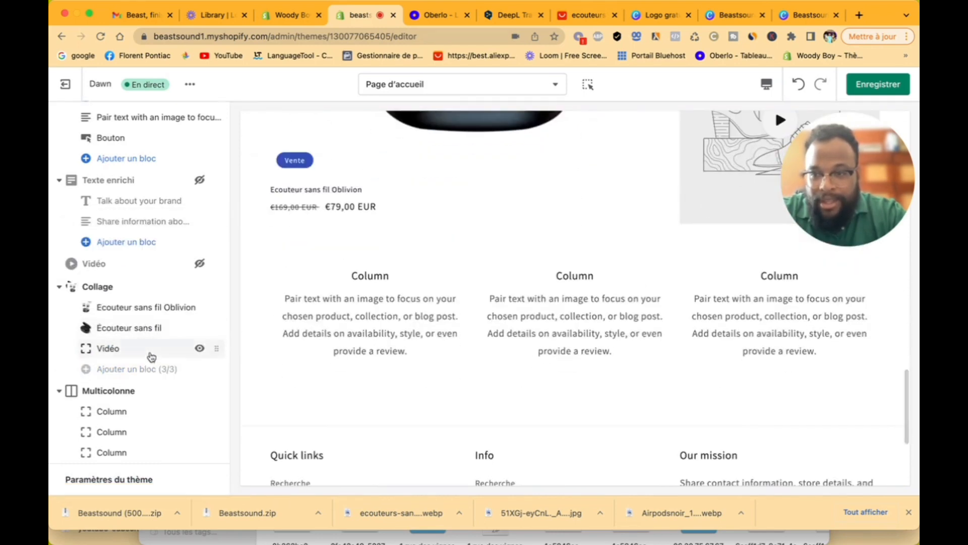
left_click(149, 349)
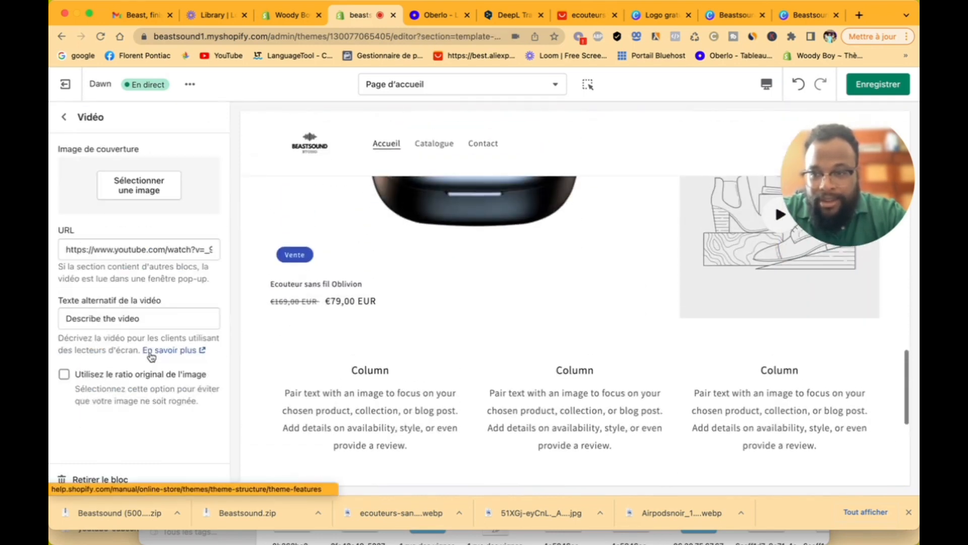
left_click(130, 187)
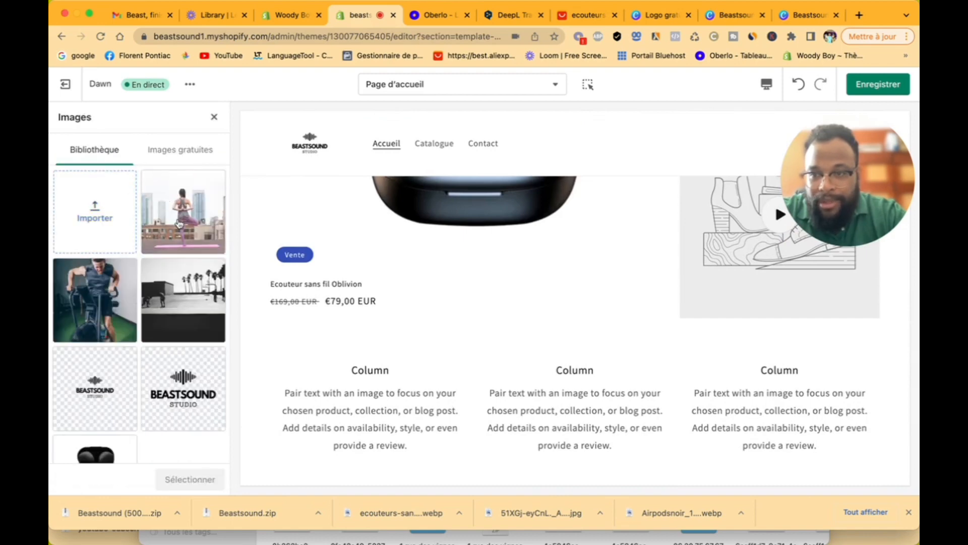
left_click(170, 305)
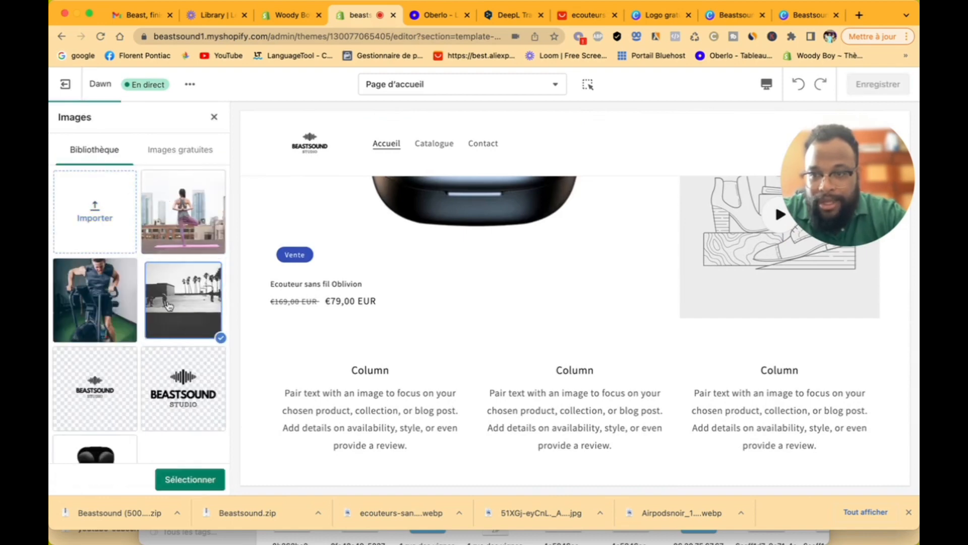
left_click(190, 480)
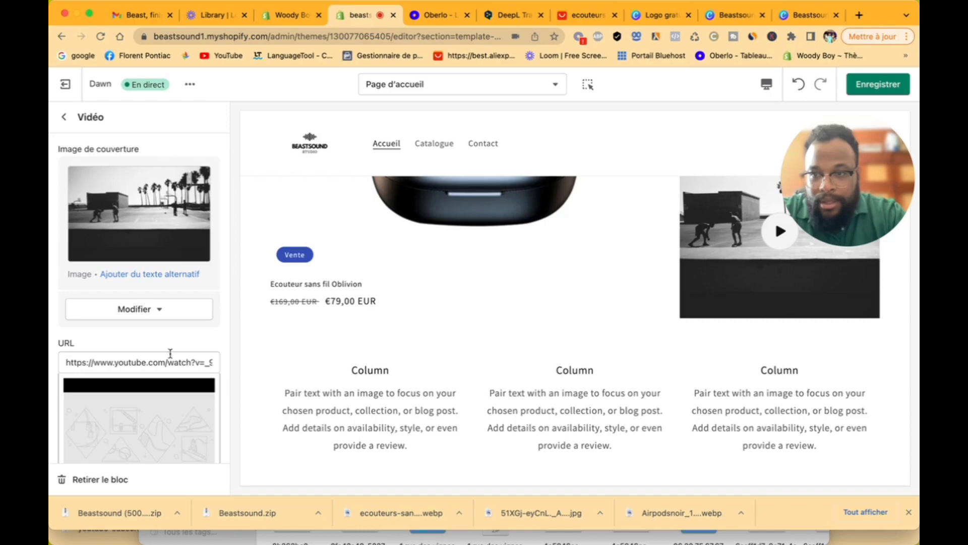
left_click(64, 118)
Step: Make the video the collage's first block
left_click_drag(217, 353, 217, 306)
scroll(432, 300, "up", 8)
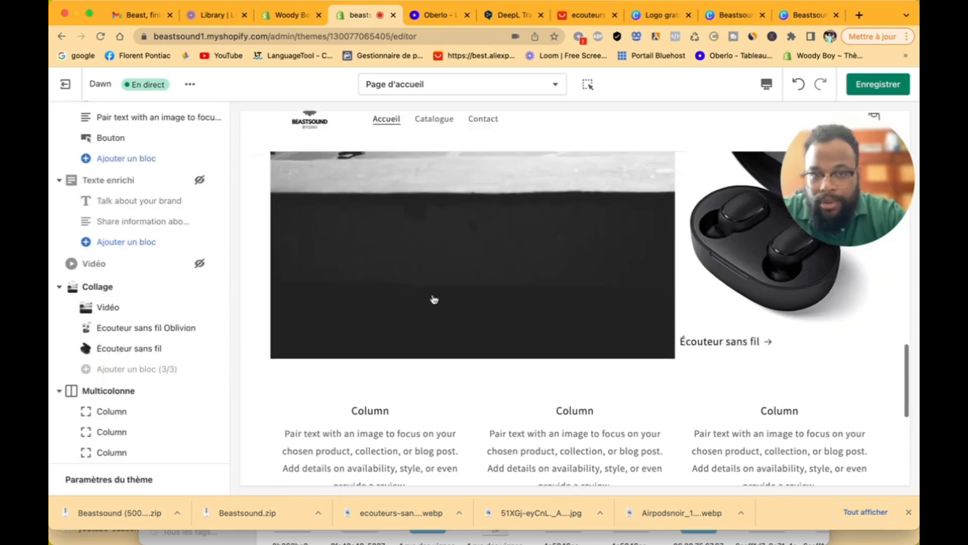
scroll(435, 300, "down", 4)
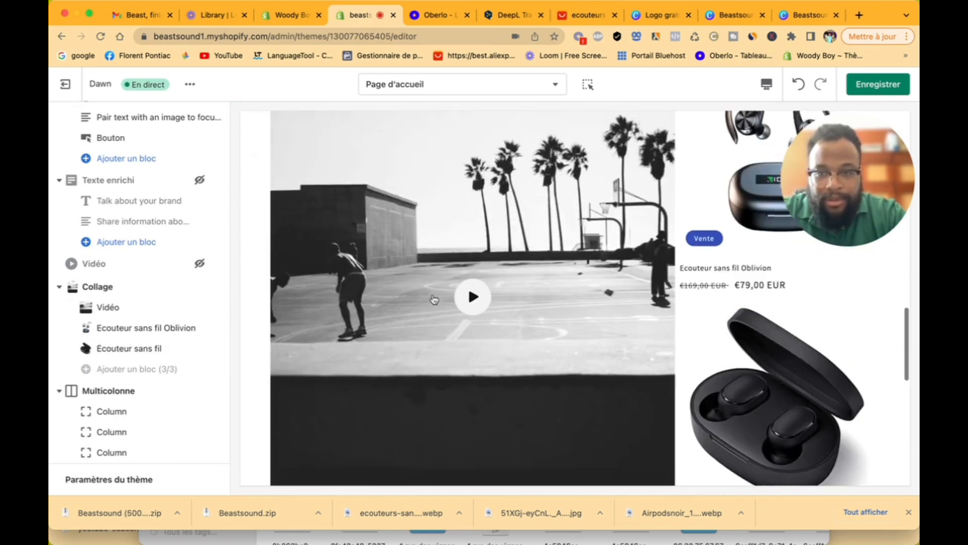
scroll(623, 321, "down", 1)
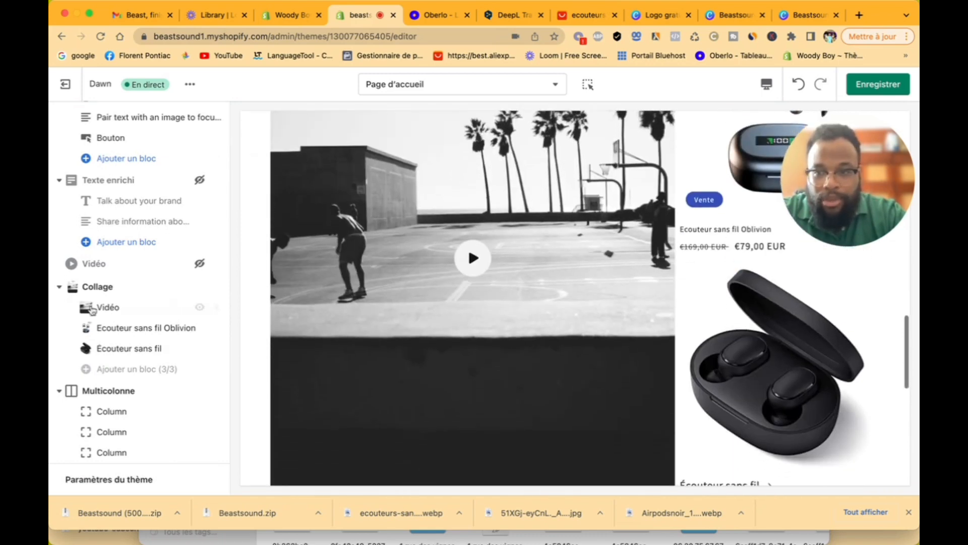
Step: Change the video's cover image to the cycling workout photo
left_click(118, 316)
left_click(132, 307)
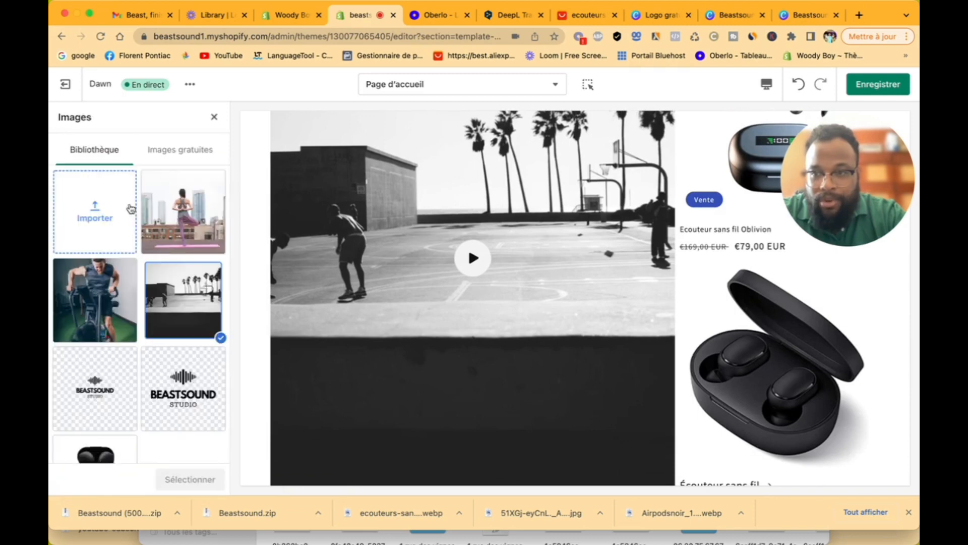
left_click(181, 215)
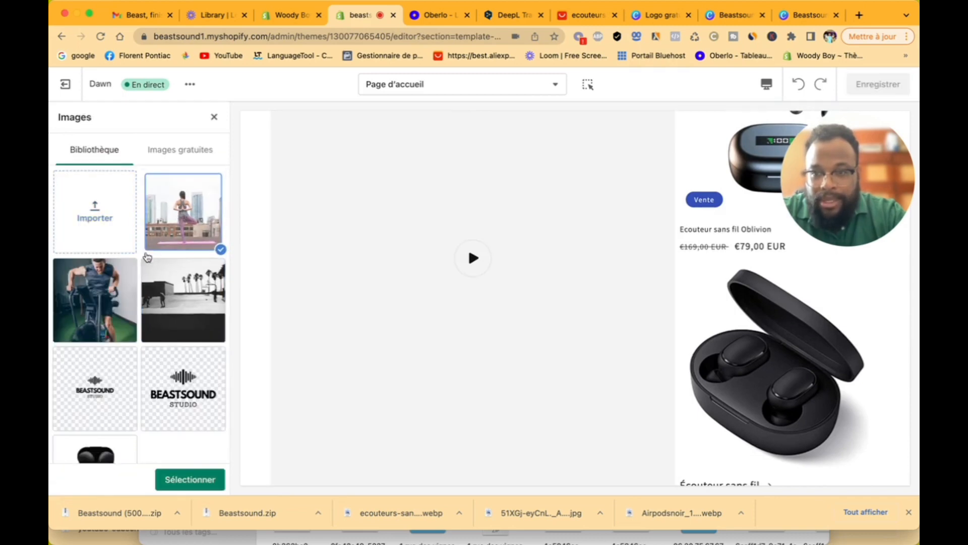
left_click(108, 295)
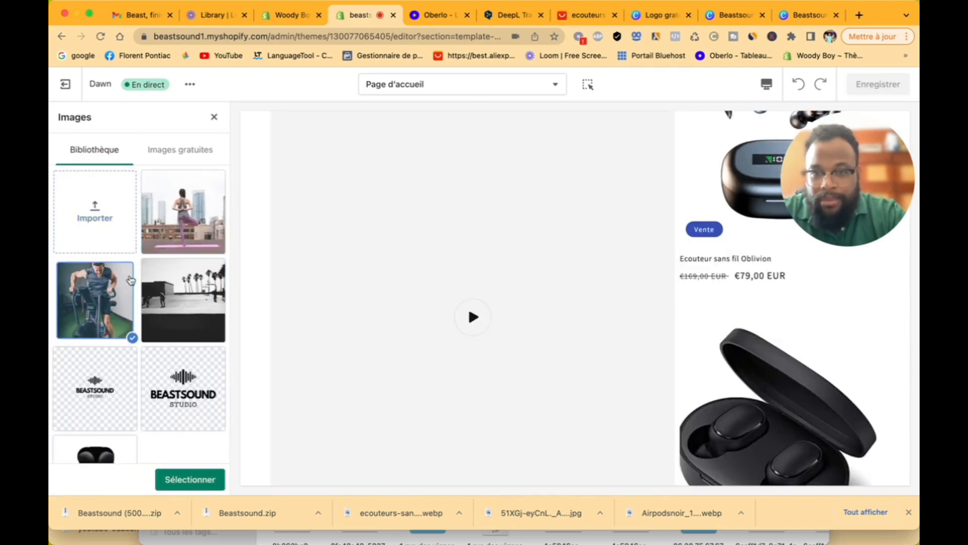
scroll(481, 282, "up", 5)
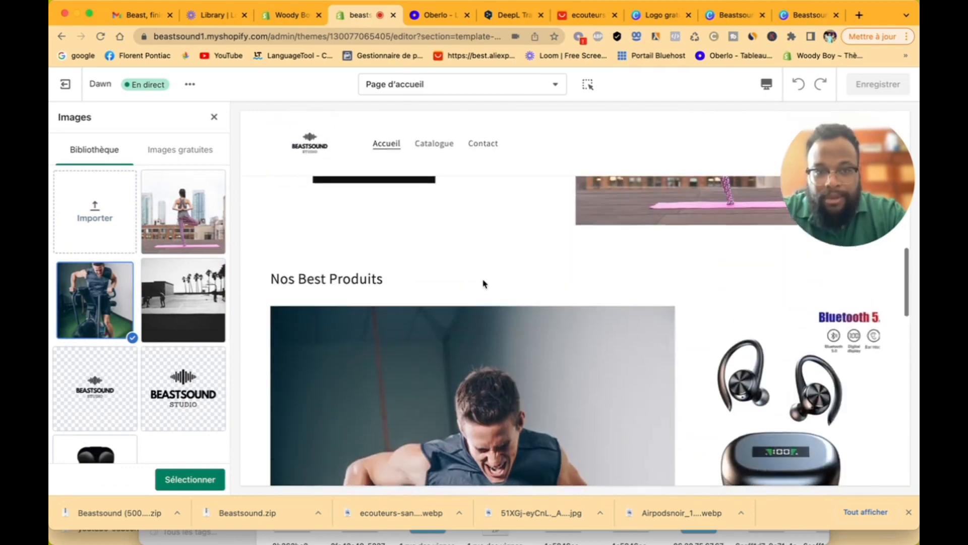
scroll(484, 283, "down", 10)
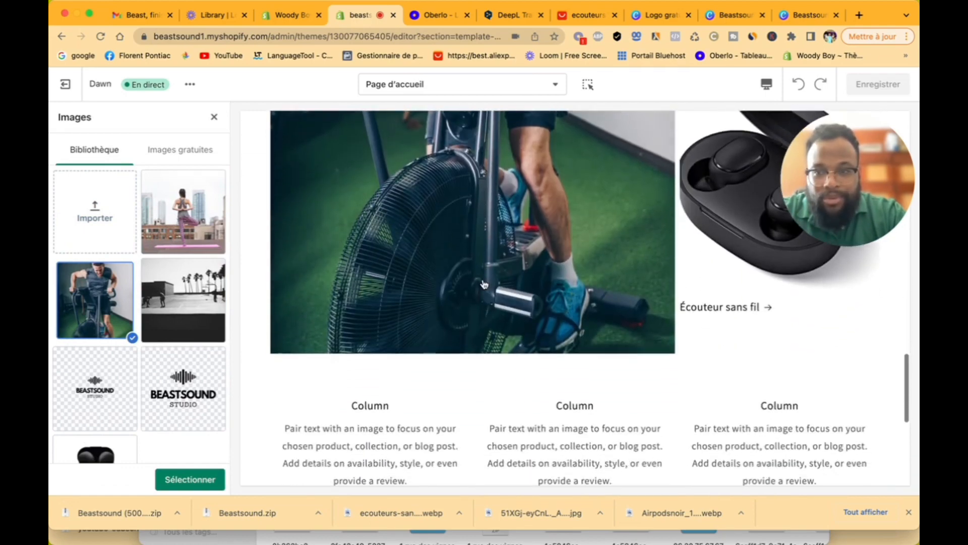
left_click(192, 478)
Step: Clear the video block's YouTube link
scroll(162, 407, "down", 6)
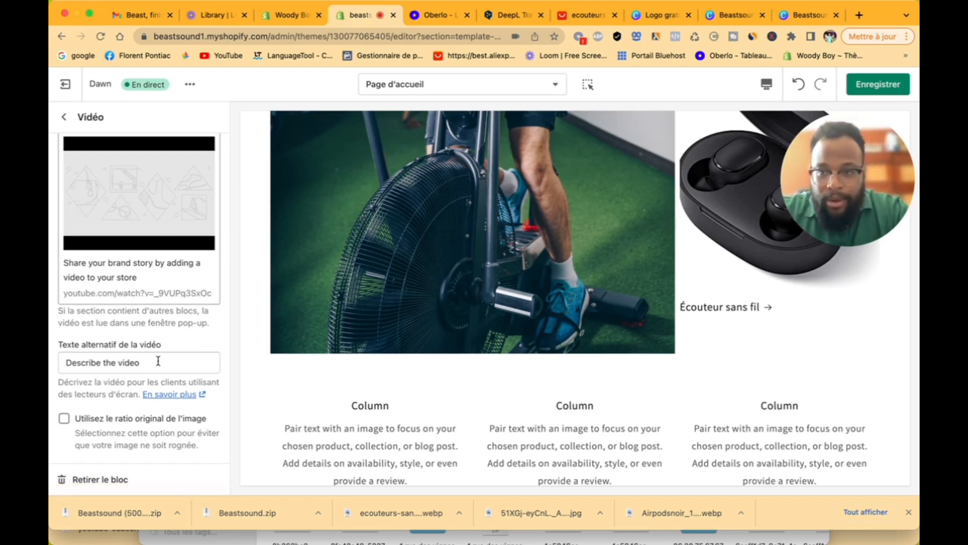
scroll(184, 324, "up", 5)
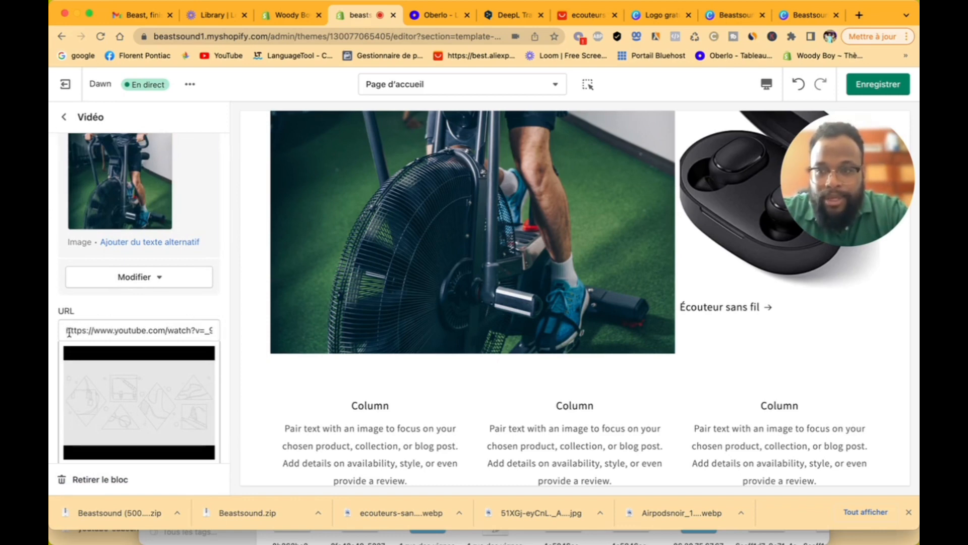
left_click_drag(68, 331, 222, 337)
key("BackSpace")
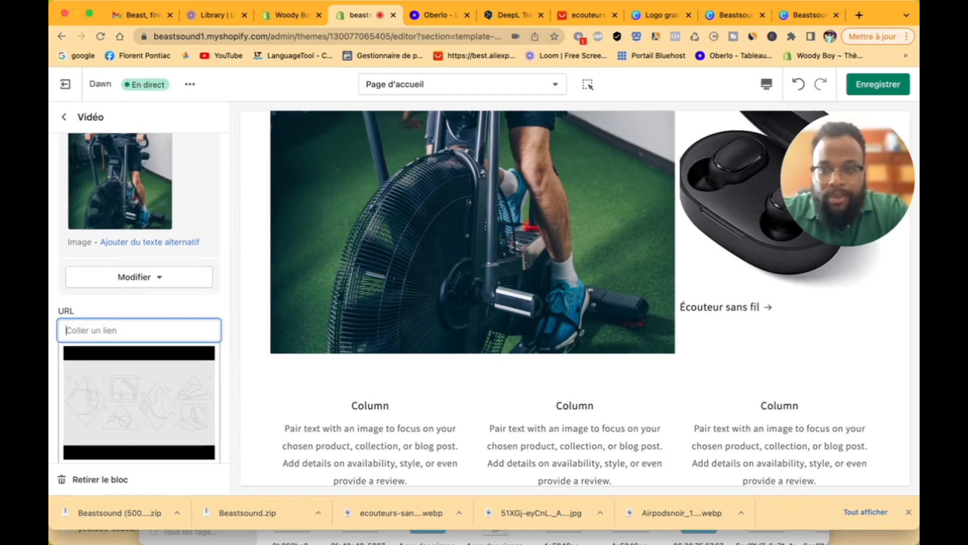
left_click(65, 124)
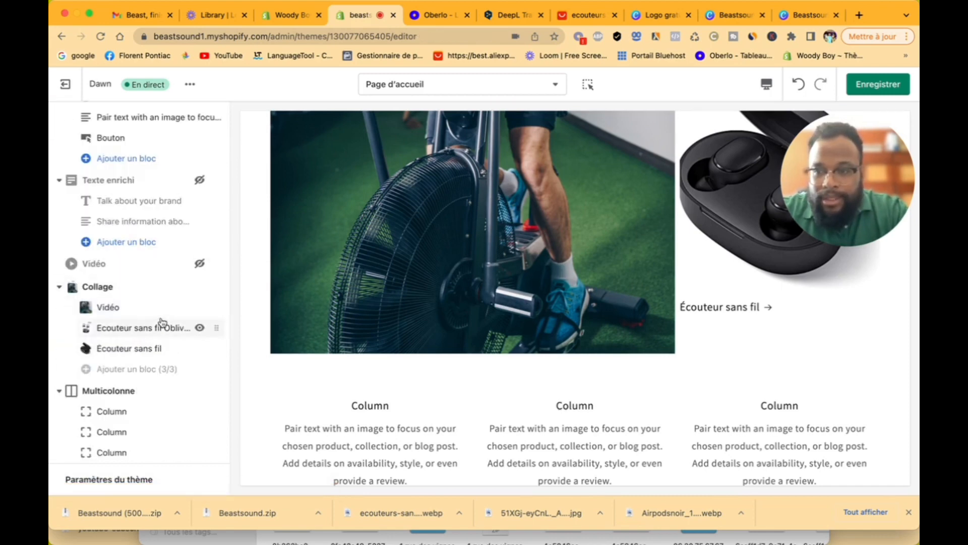
Step: Set the collage's desktop layout to Grand bloc gauche and mobile layout to Colonne
left_click(146, 288)
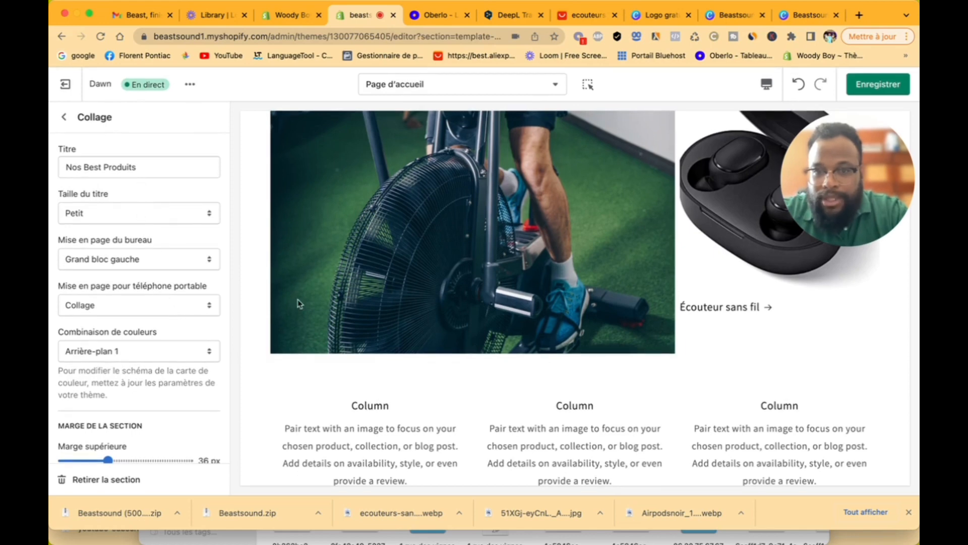
scroll(388, 353, "up", 10)
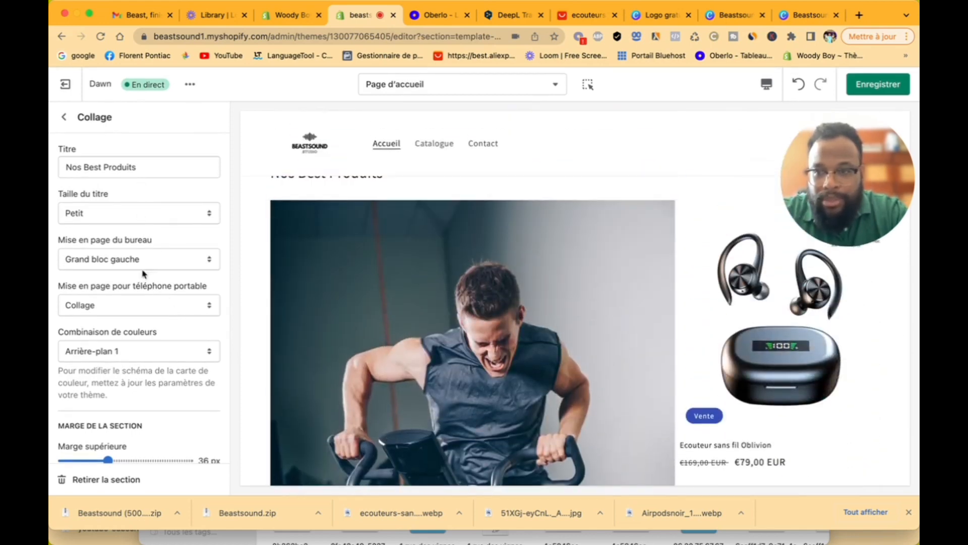
left_click(113, 264)
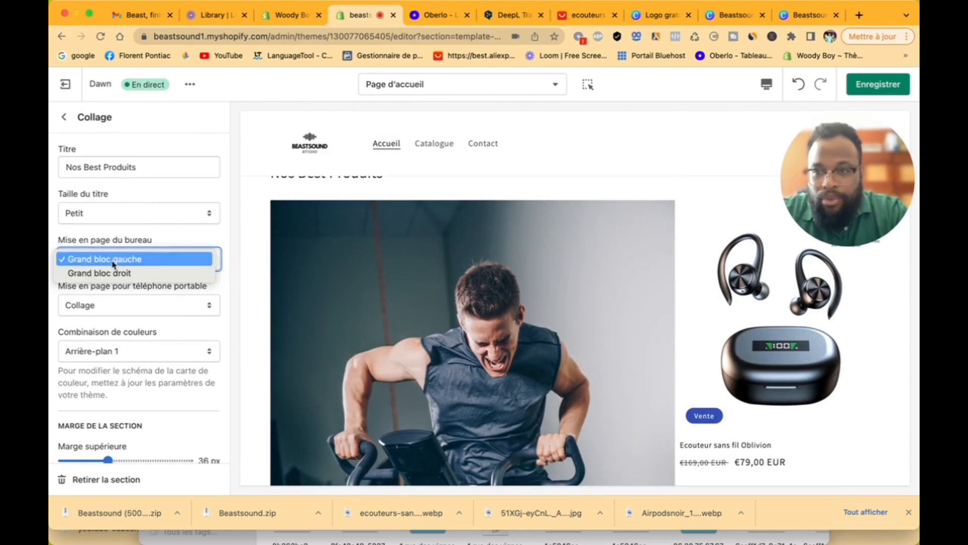
left_click(119, 273)
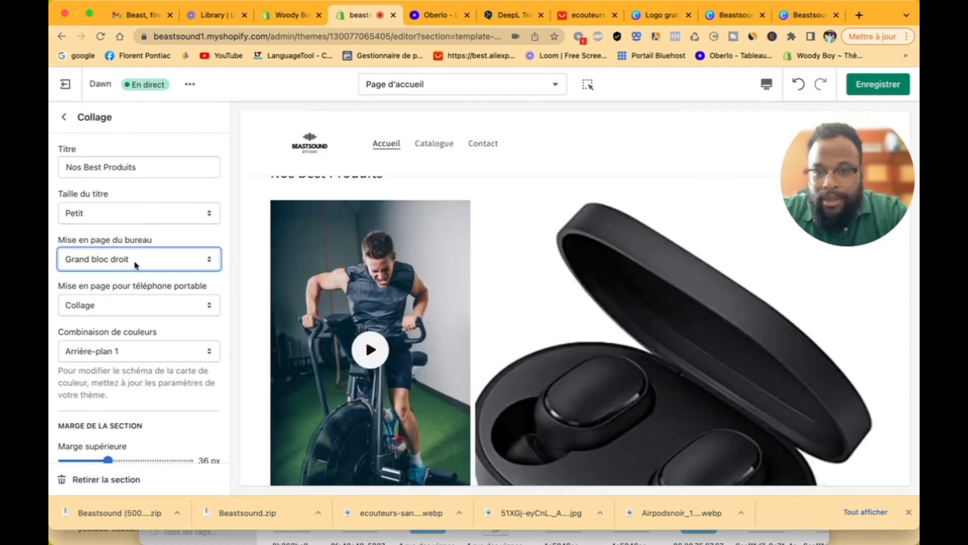
left_click(137, 261)
left_click(144, 243)
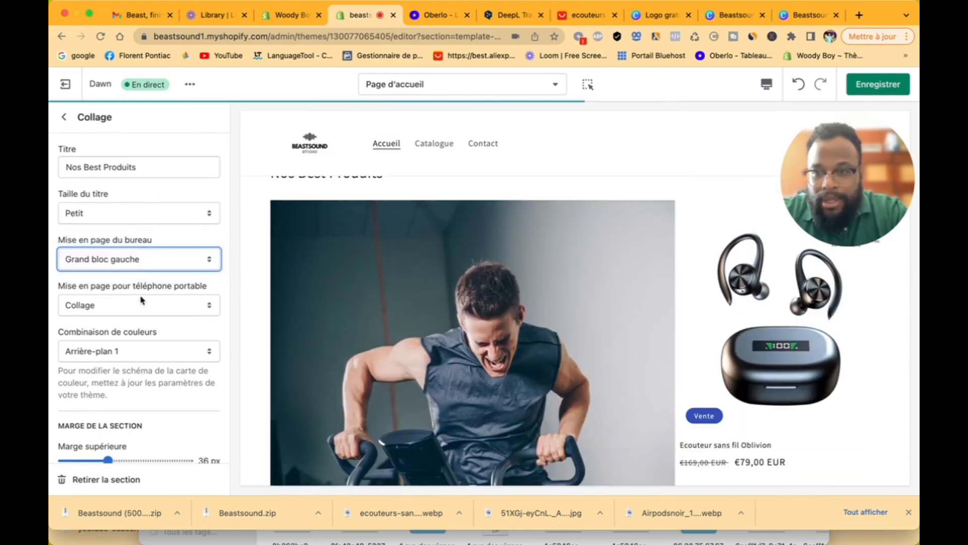
left_click(140, 302)
left_click(141, 319)
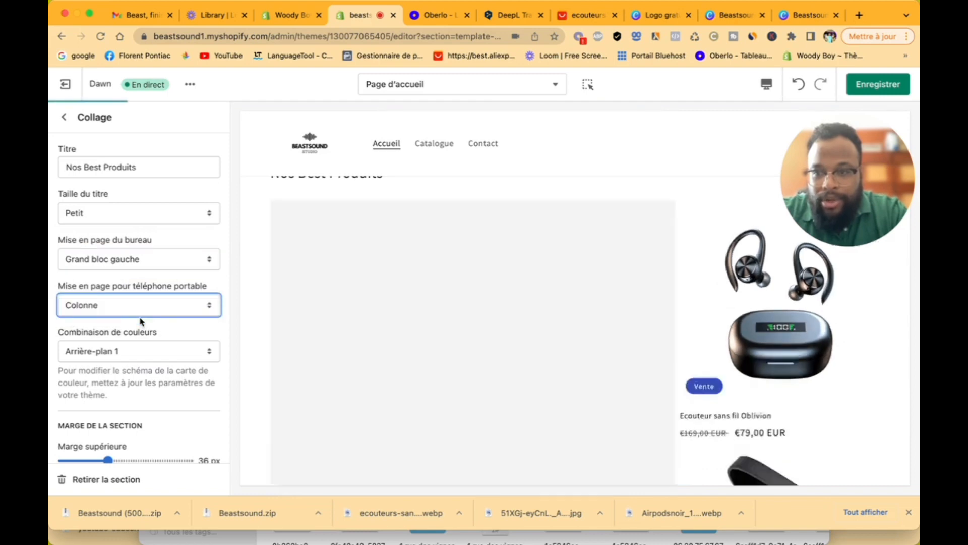
Step: Set the collage's margins to 28 px top and 24 px bottom
scroll(345, 405, "down", 5)
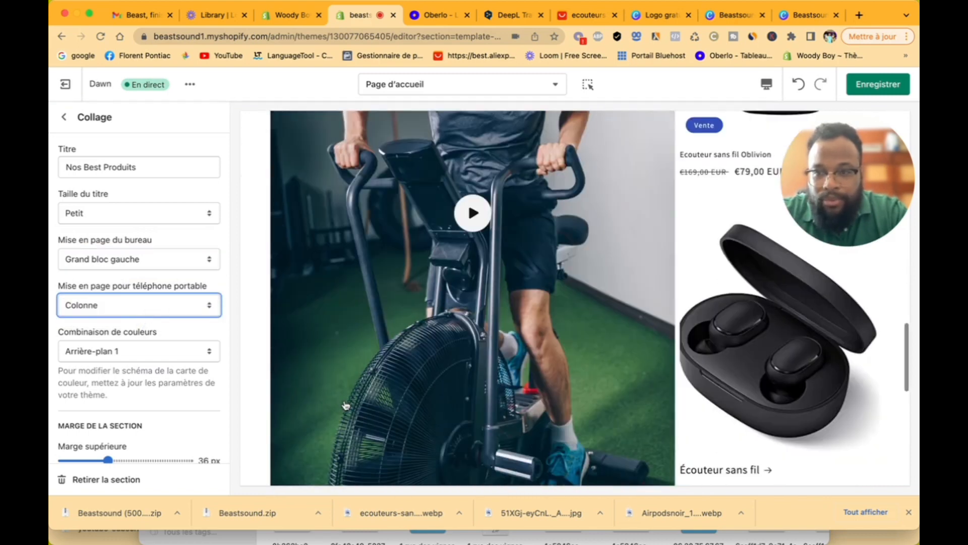
scroll(170, 384, "down", 3)
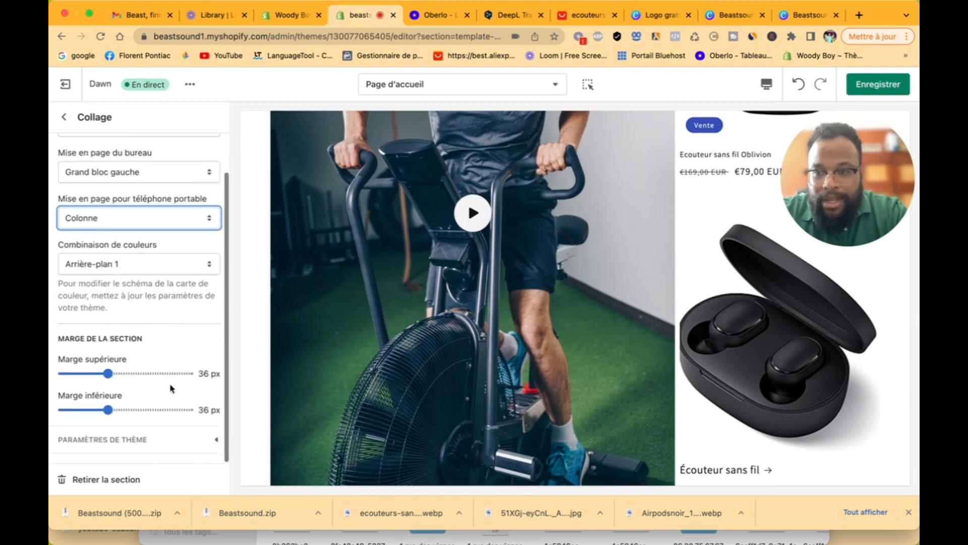
left_click(105, 375)
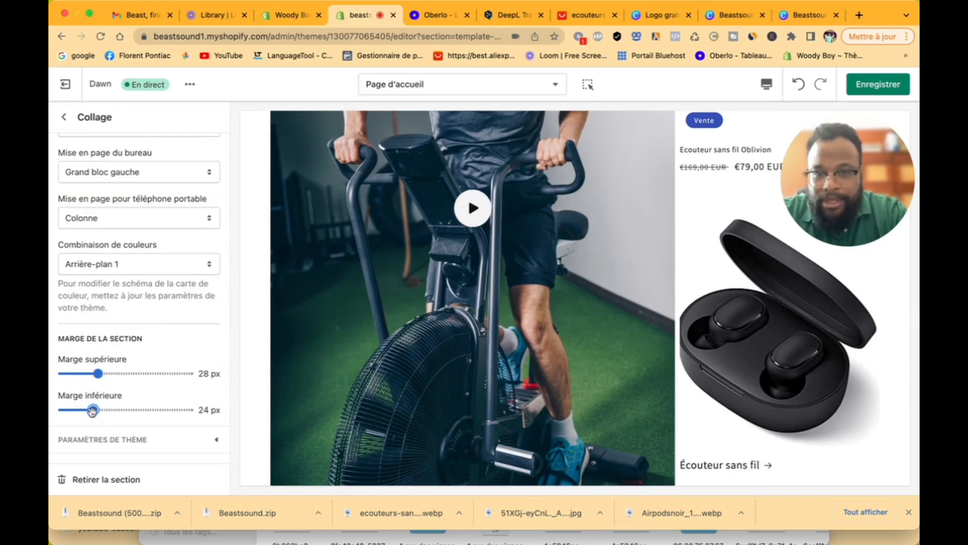
scroll(419, 404, "down", 5)
scroll(420, 405, "up", 5)
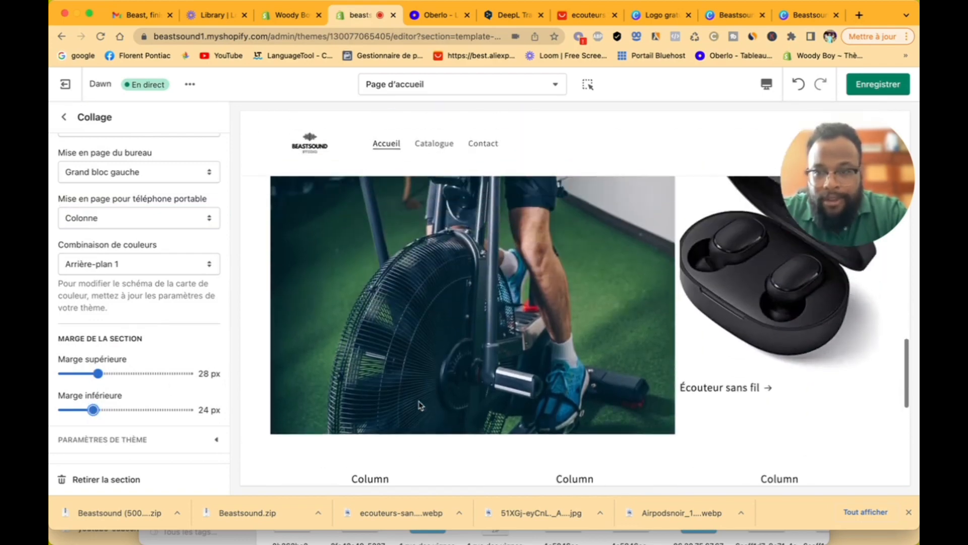
Step: Save the collage changes with Enregistrer
left_click(64, 120)
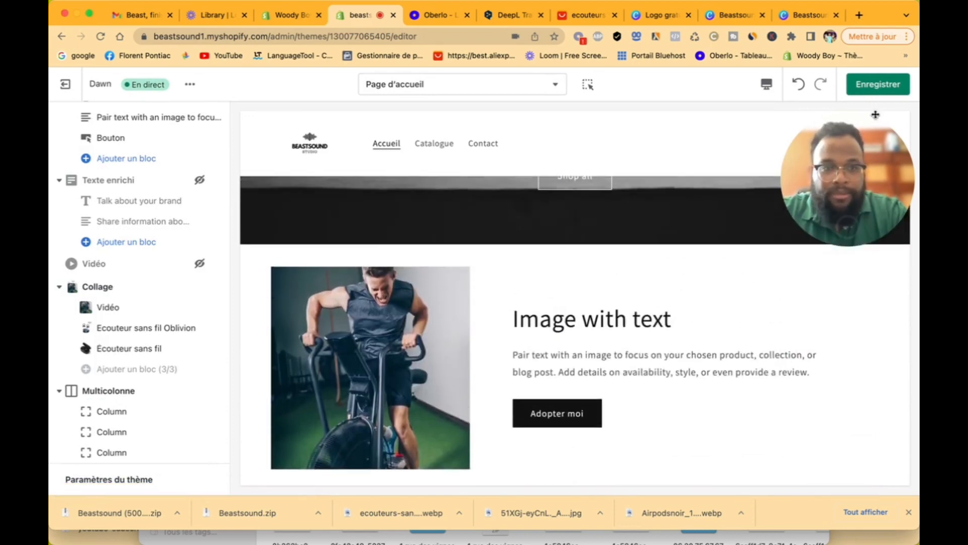
left_click(880, 87)
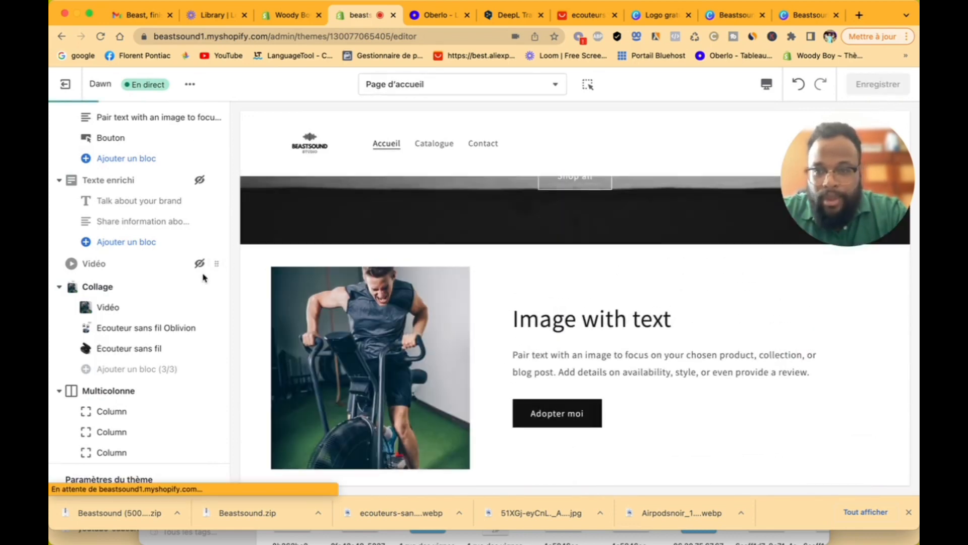
scroll(150, 364, "down", 2)
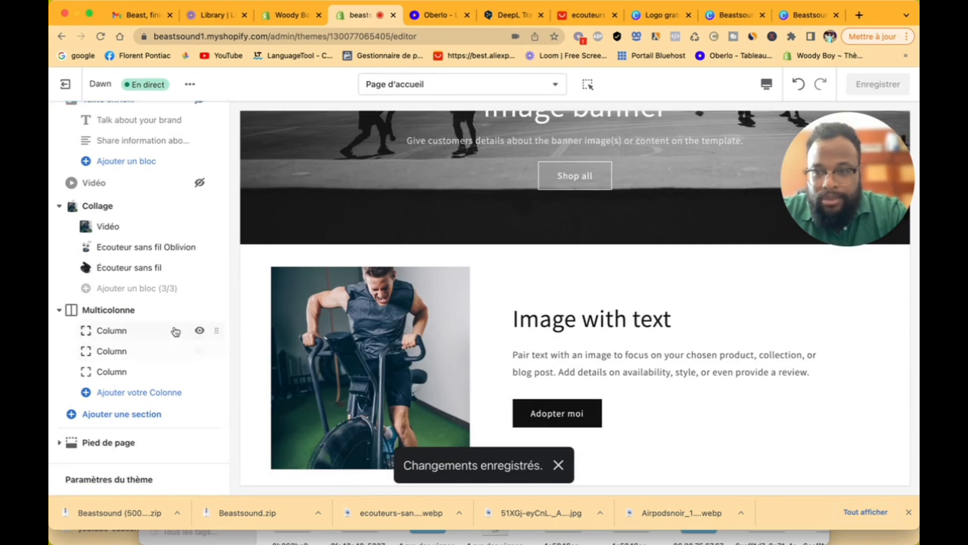
scroll(377, 396, "down", 15)
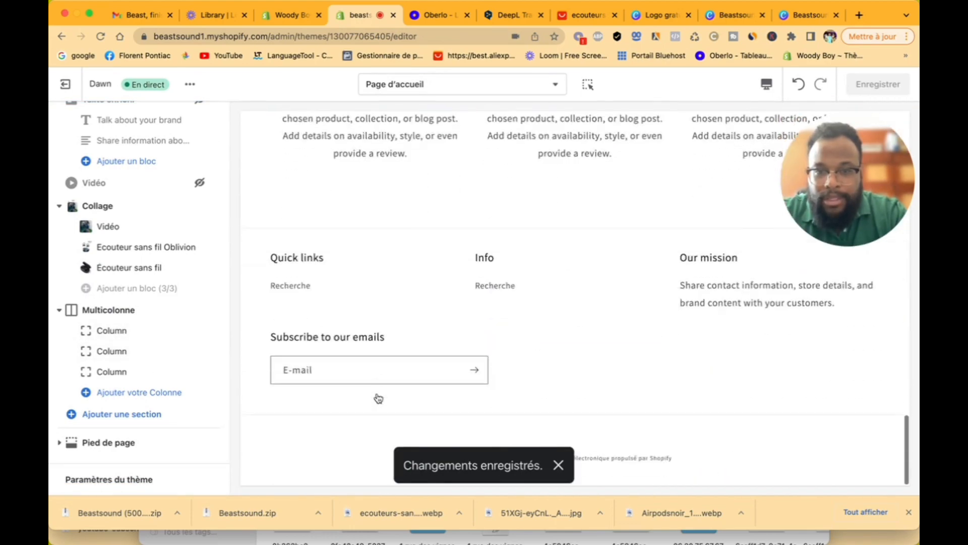
scroll(378, 397, "up", 3)
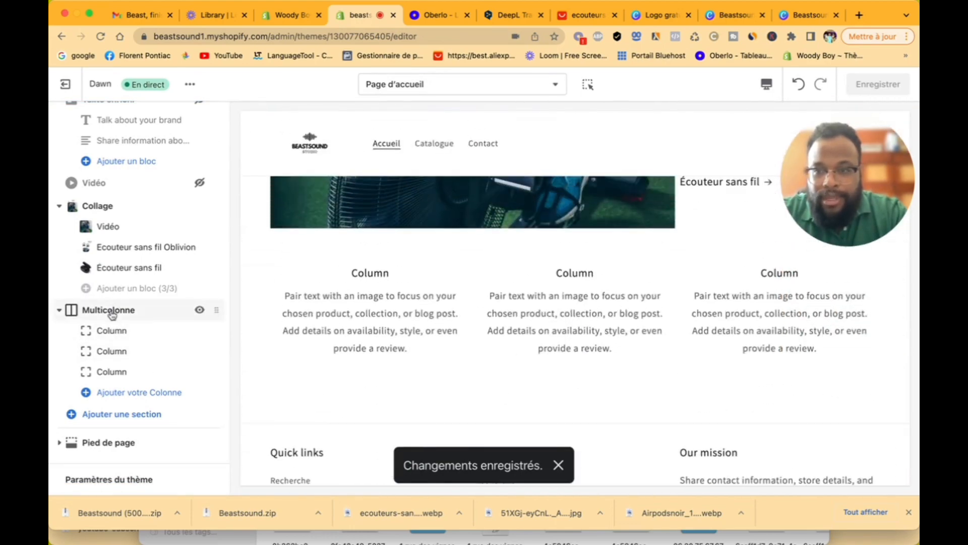
Step: Enter 'Blog' as the Multicolonne section's Titre
left_click(113, 310)
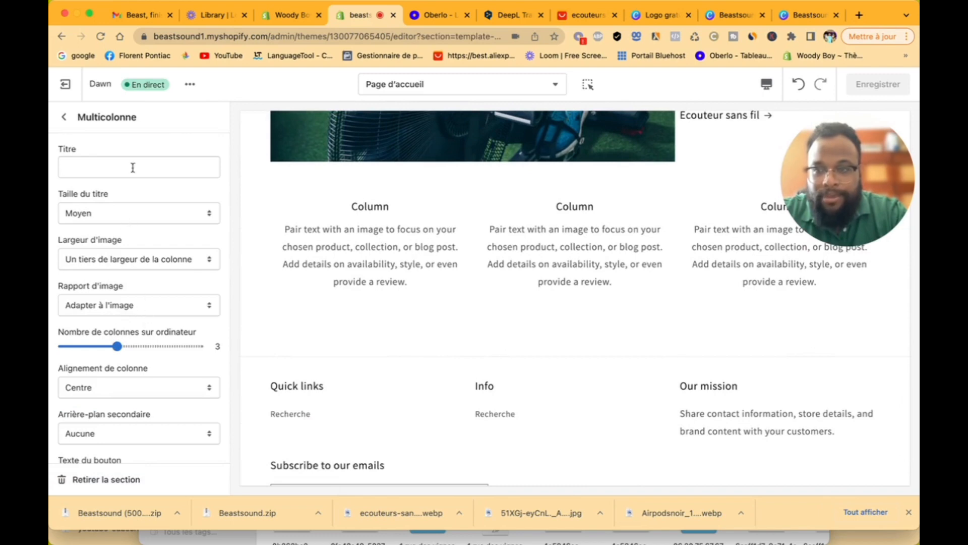
left_click(132, 168)
type("Blog")
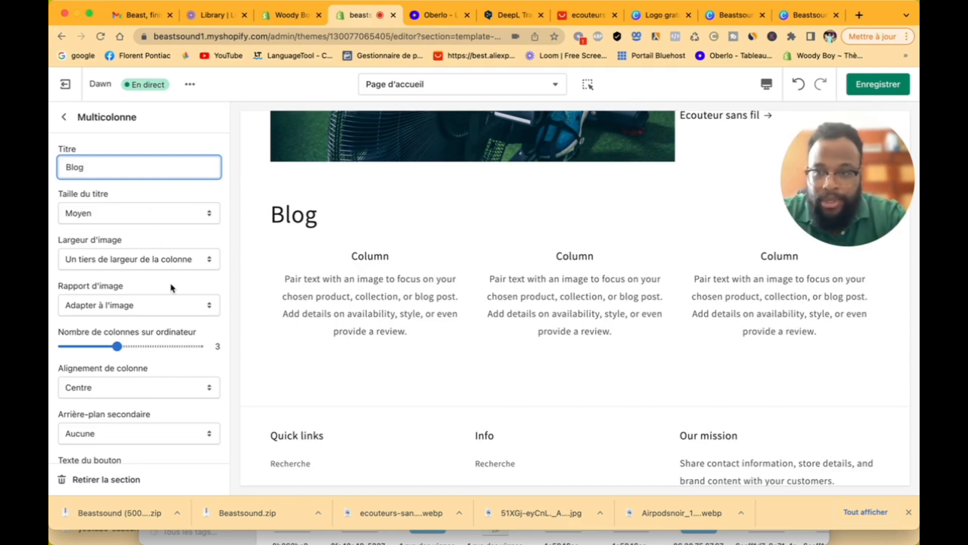
scroll(171, 288, "down", 5)
scroll(172, 288, "up", 2)
scroll(171, 288, "down", 8)
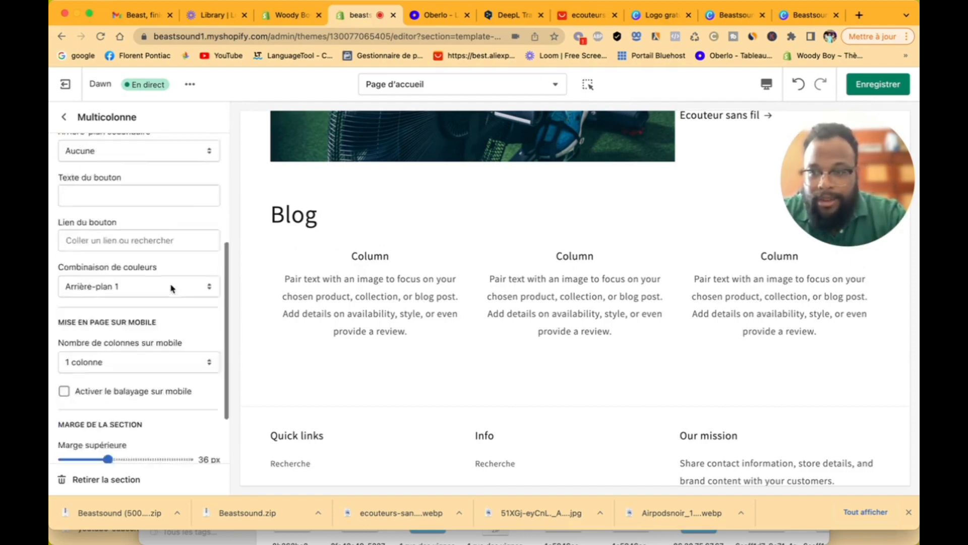
scroll(172, 288, "down", 2)
scroll(127, 227, "up", 10)
left_click(64, 117)
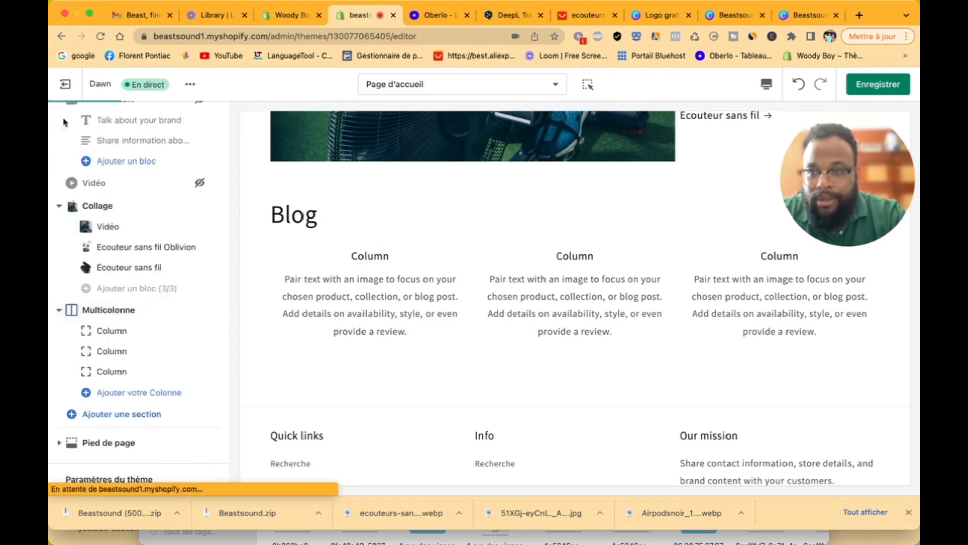
Step: Set the first Blog column's image to the rooftop yoga photo
left_click(126, 350)
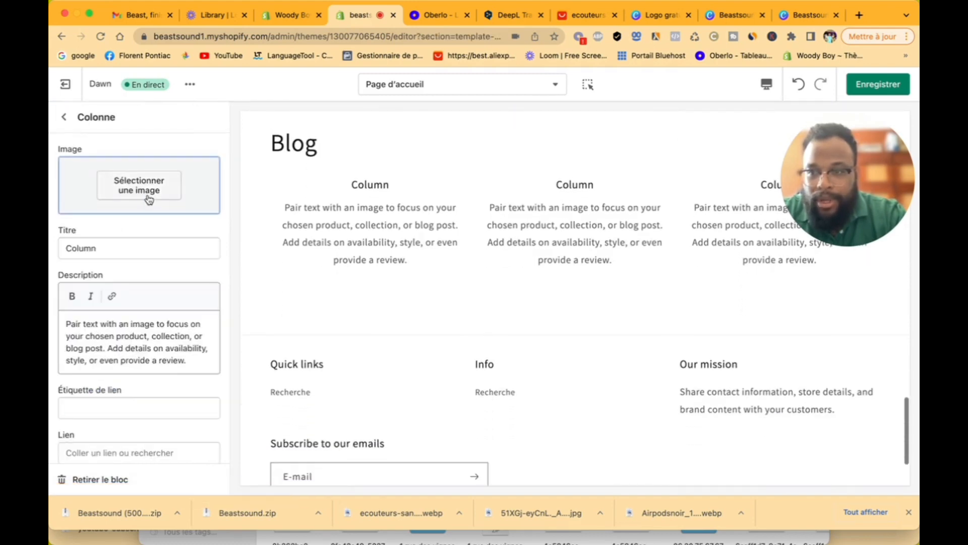
left_click(149, 197)
left_click(176, 232)
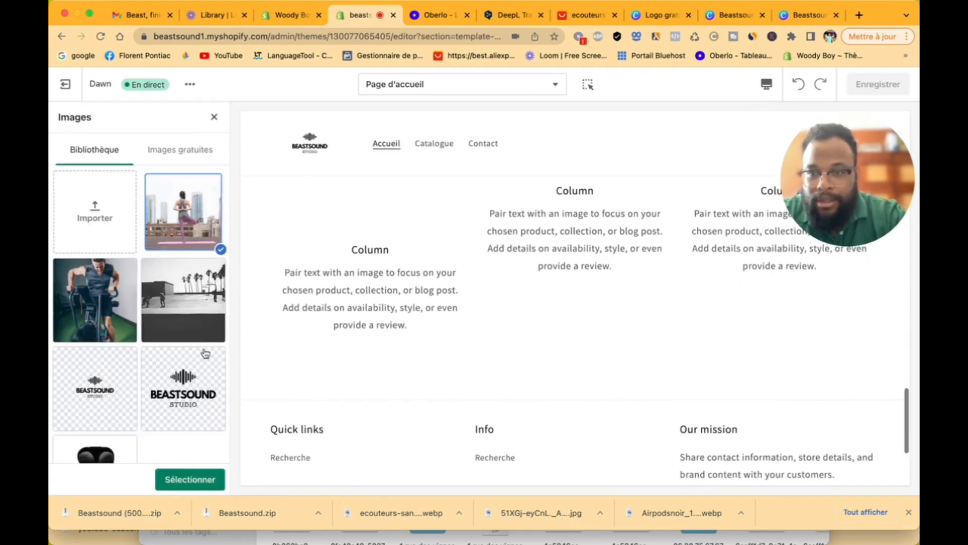
left_click(191, 479)
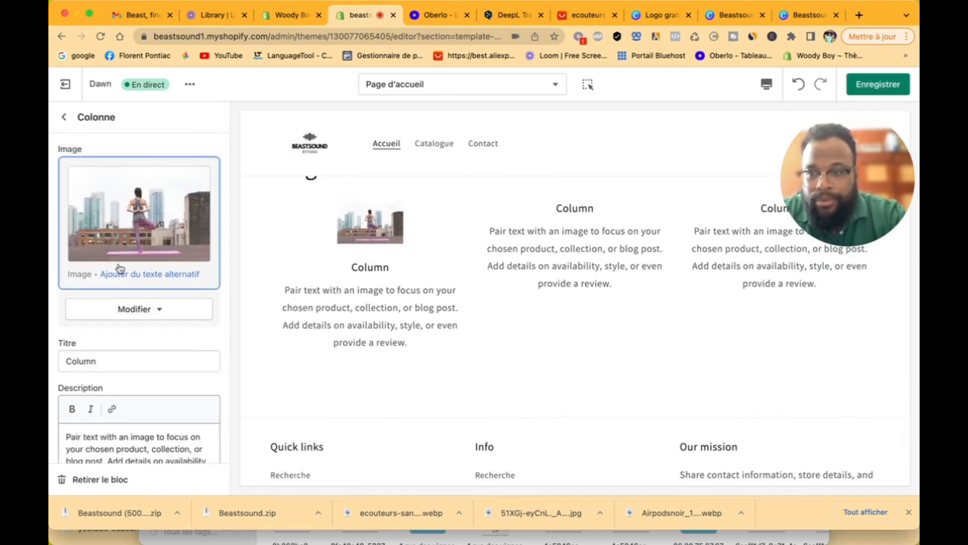
Step: Link the first column to the Ecouteur beast mood product
scroll(120, 268, "down", 3)
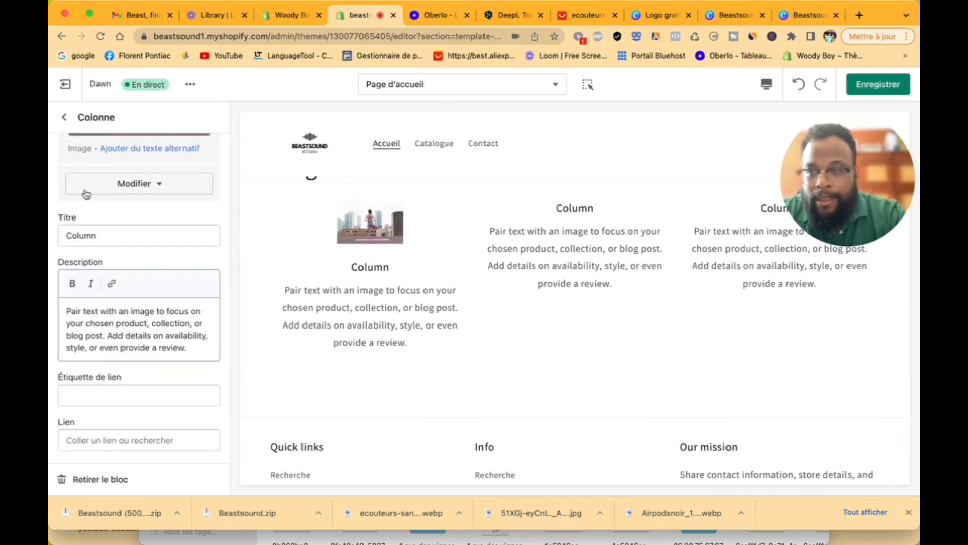
left_click(116, 441)
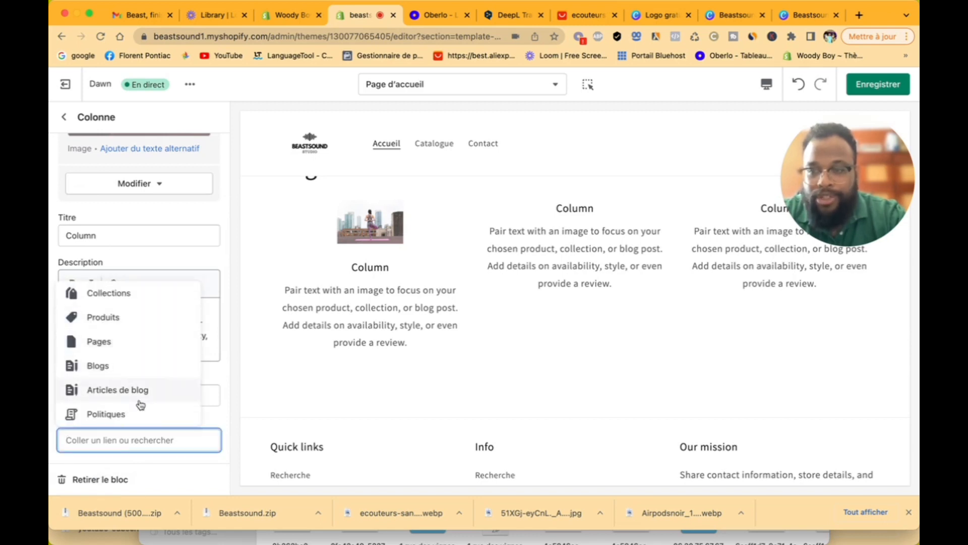
left_click(133, 323)
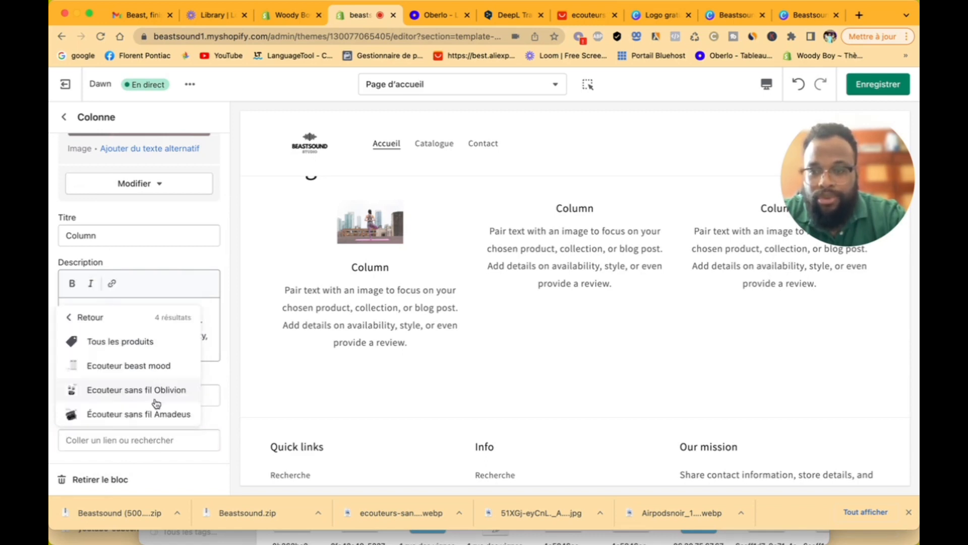
left_click(151, 368)
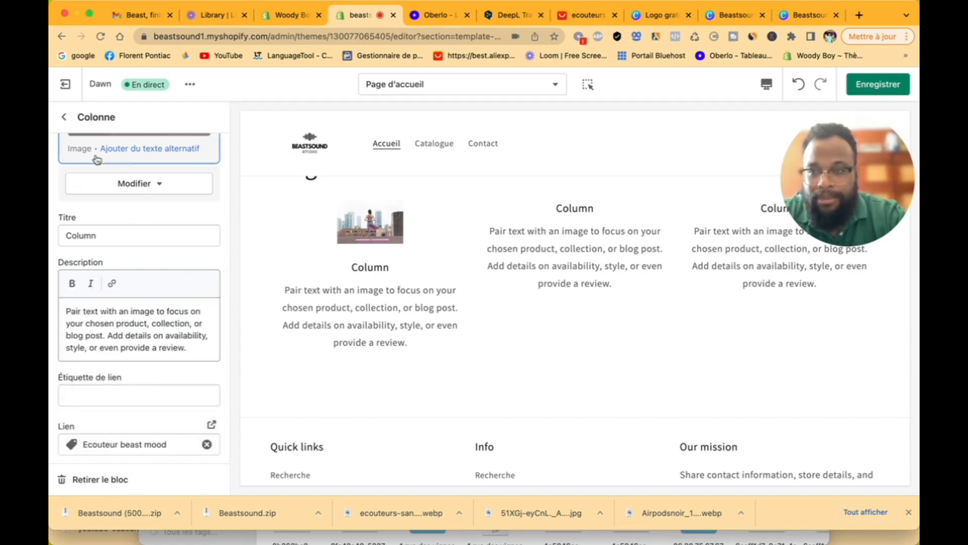
scroll(95, 158, "up", 3)
left_click(64, 117)
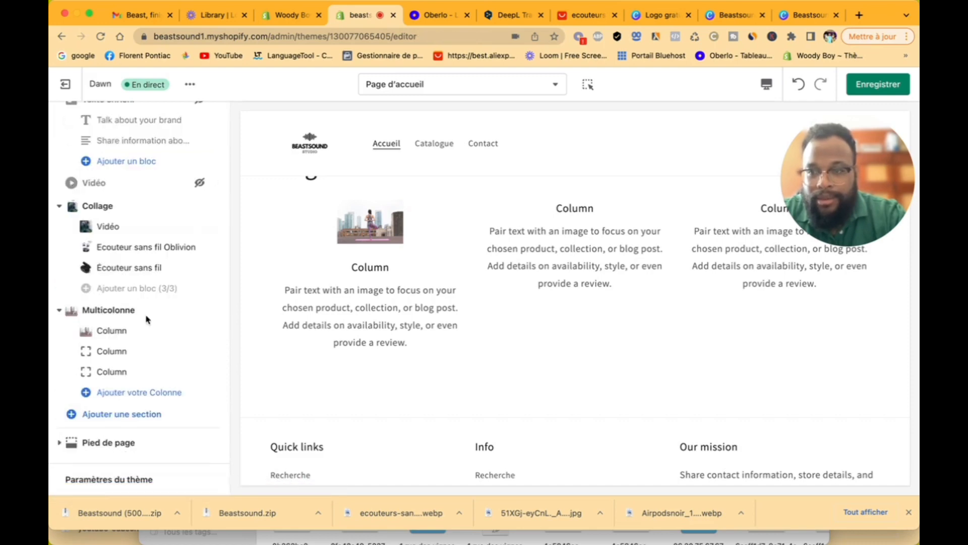
Step: Give the second Blog column the cyclist photo
left_click(134, 333)
left_click(146, 194)
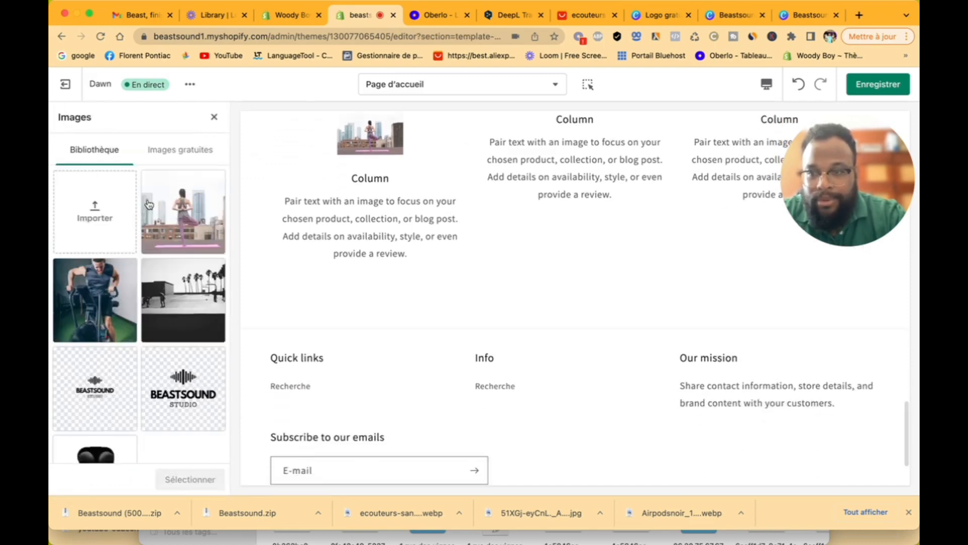
left_click(95, 300)
left_click(181, 474)
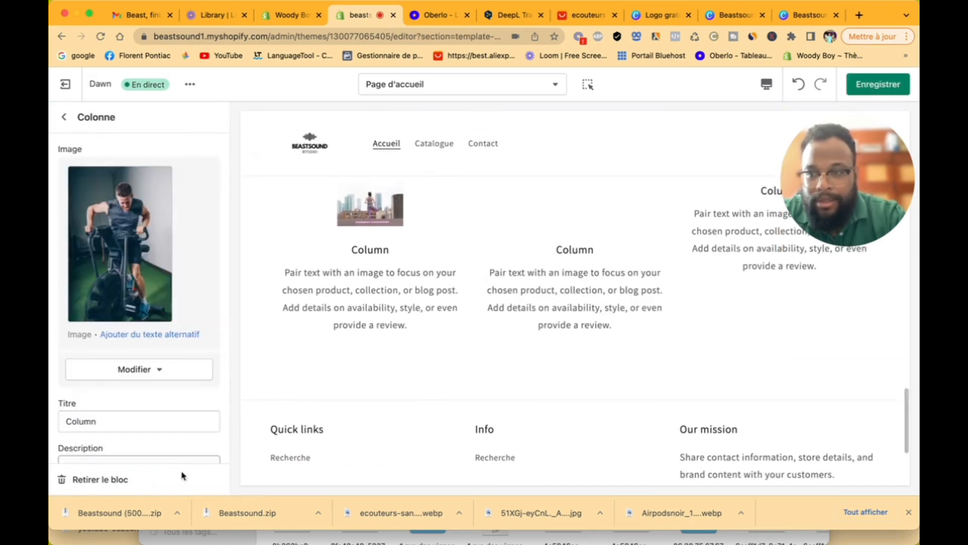
left_click(64, 117)
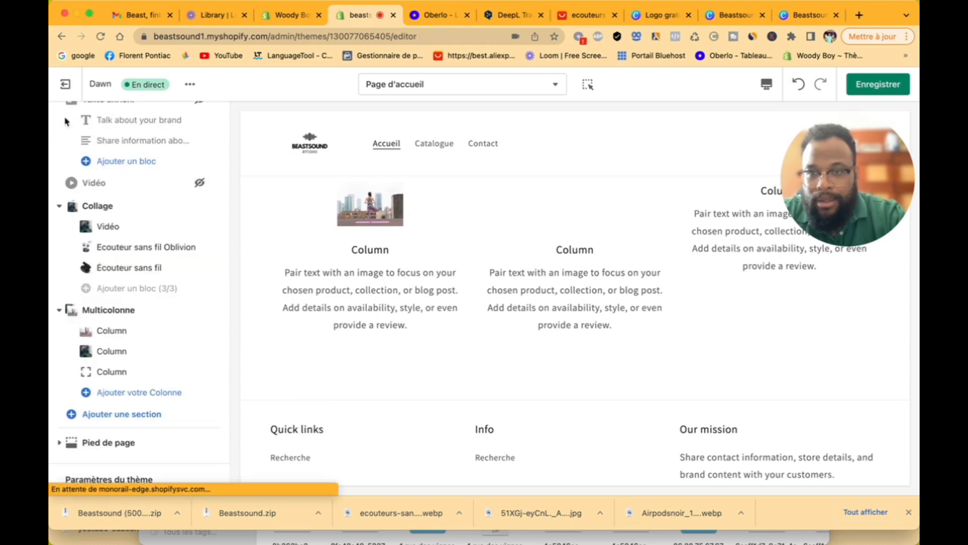
Step: Give the third Blog column the black-and-white palm photo
left_click(139, 382)
left_click(137, 183)
left_click(183, 299)
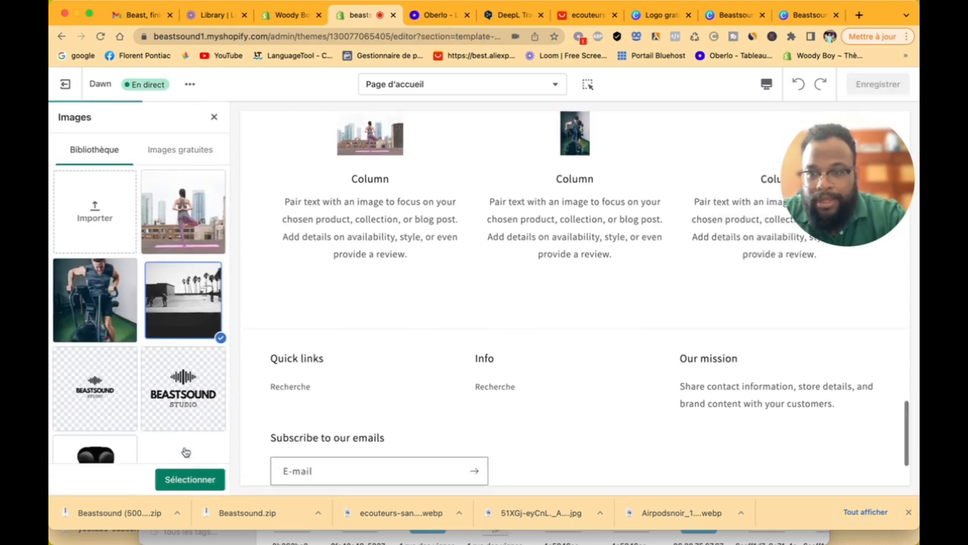
left_click(189, 478)
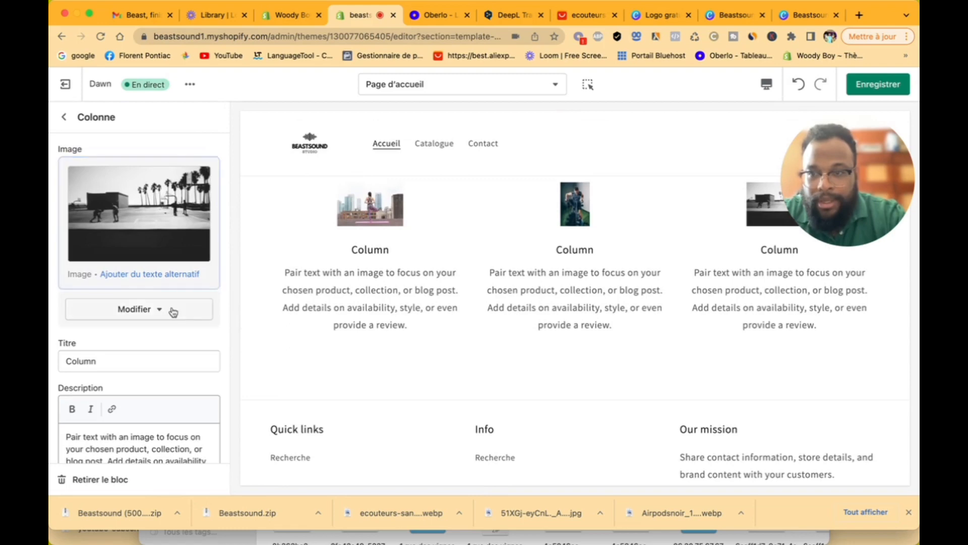
scroll(173, 311, "down", 5)
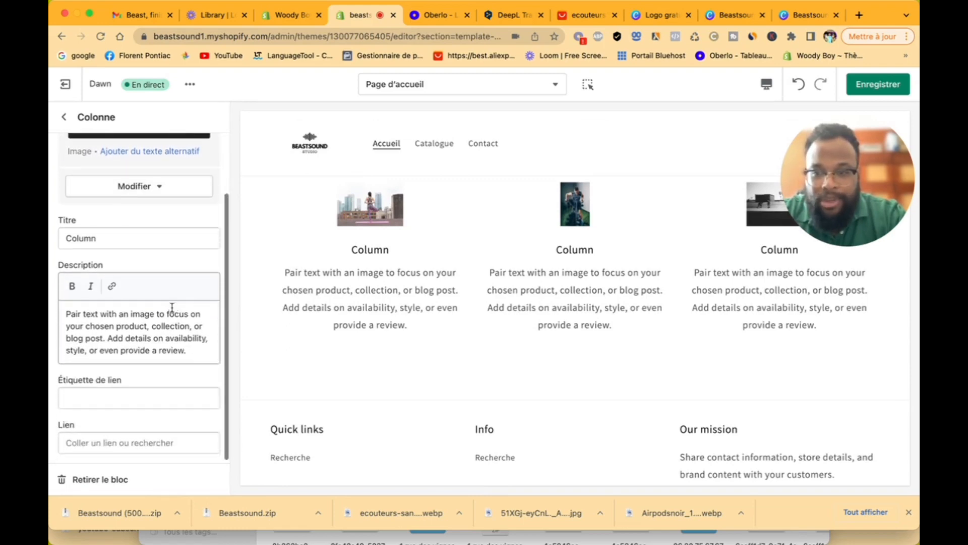
scroll(173, 311, "up", 5)
left_click(64, 116)
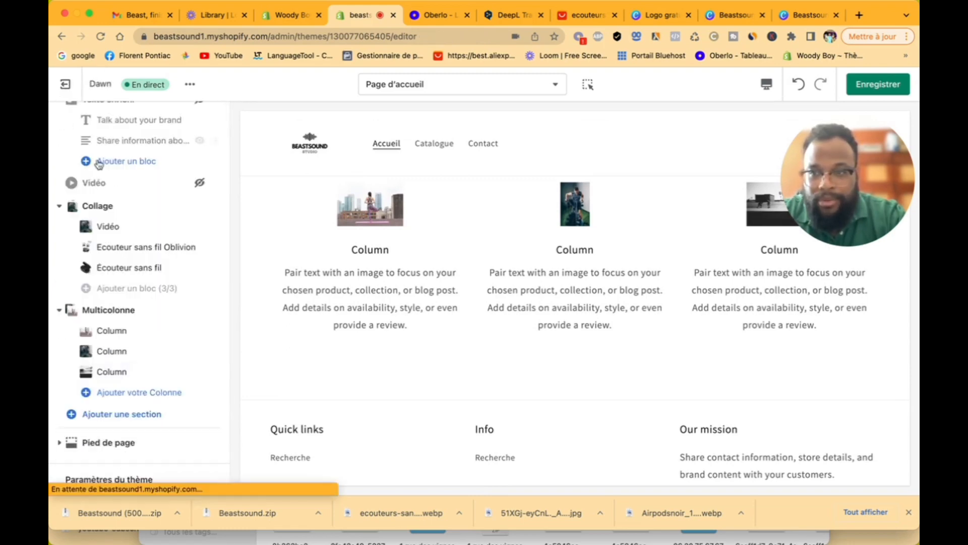
Step: Replace the second column's image with the palm-tree photo
left_click(123, 355)
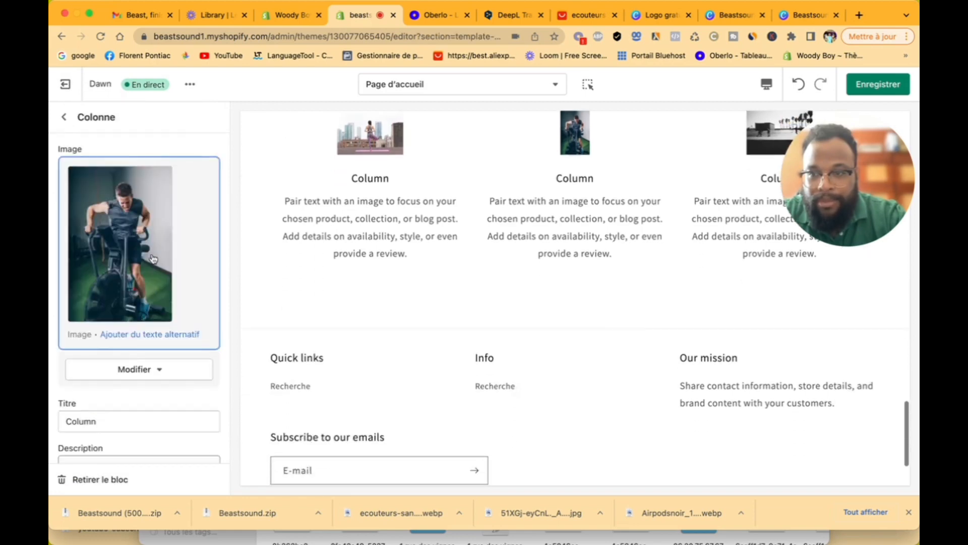
left_click(167, 272)
left_click(177, 290)
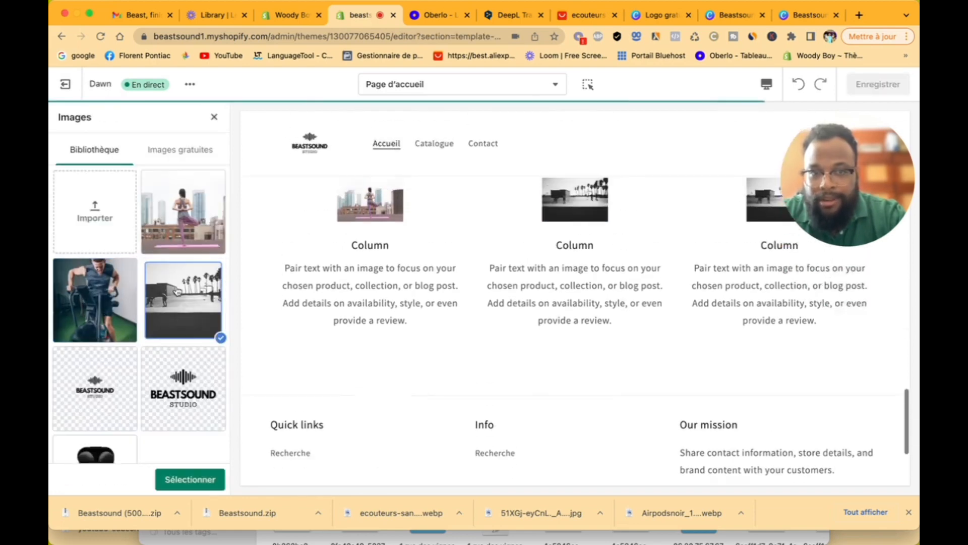
left_click(212, 480)
Step: Link the second column to the Ecouteur sans fil Oblivion product
scroll(168, 347, "down", 3)
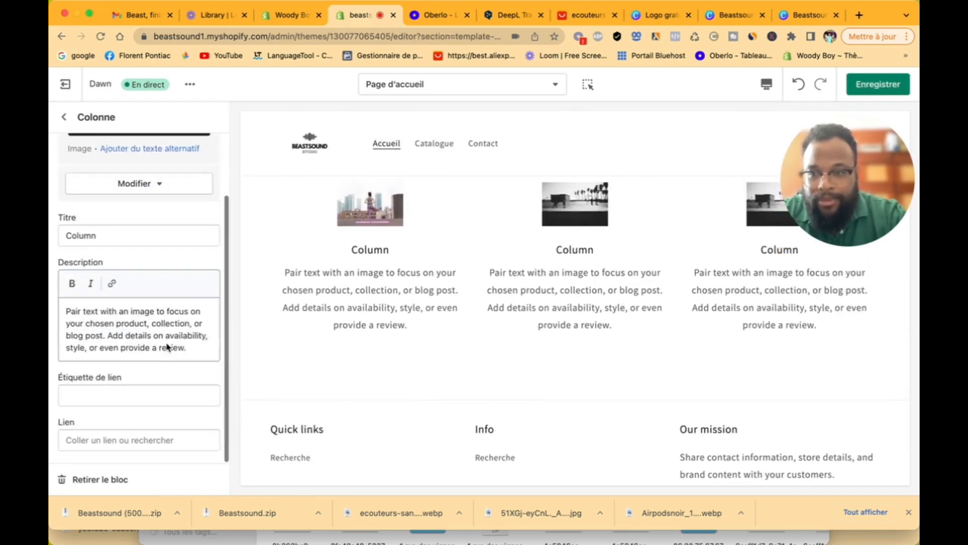
left_click(140, 441)
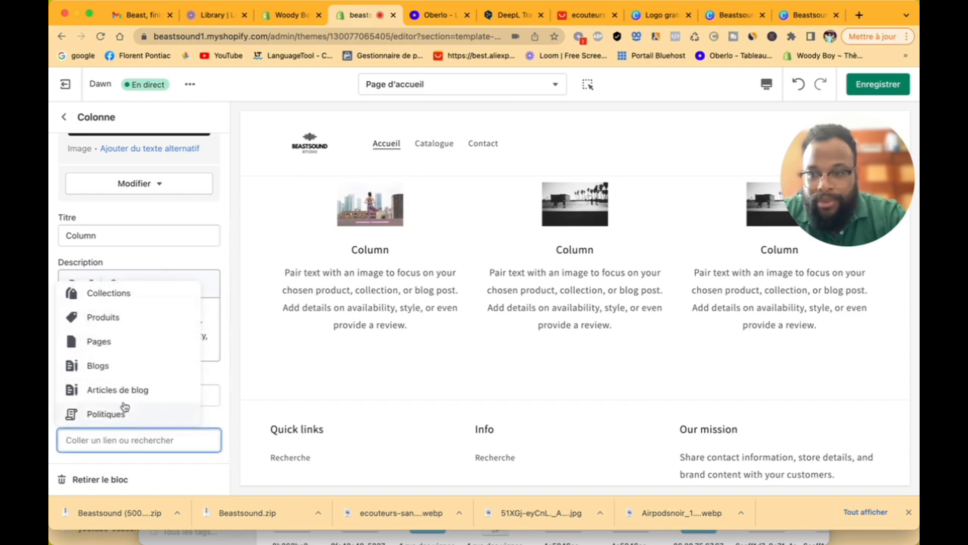
left_click(115, 316)
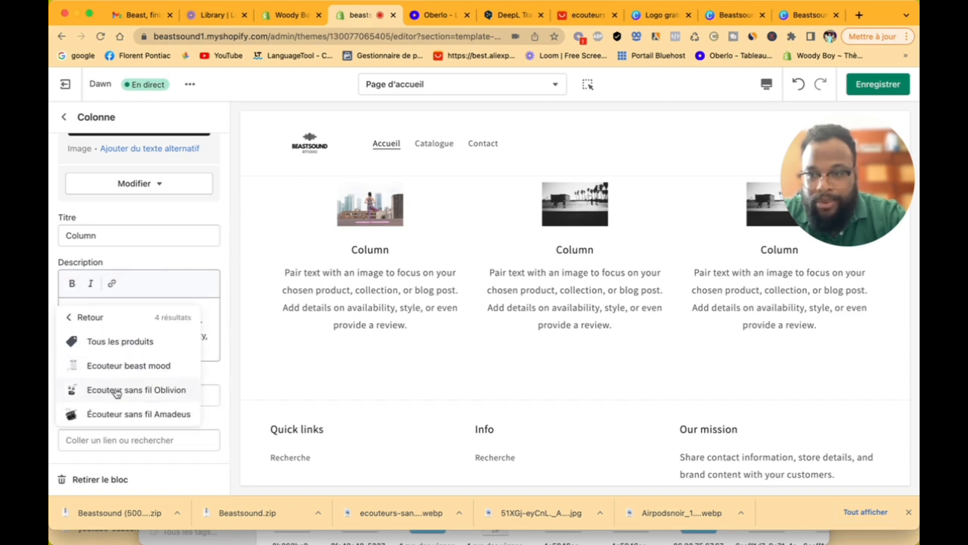
left_click(113, 390)
left_click(64, 117)
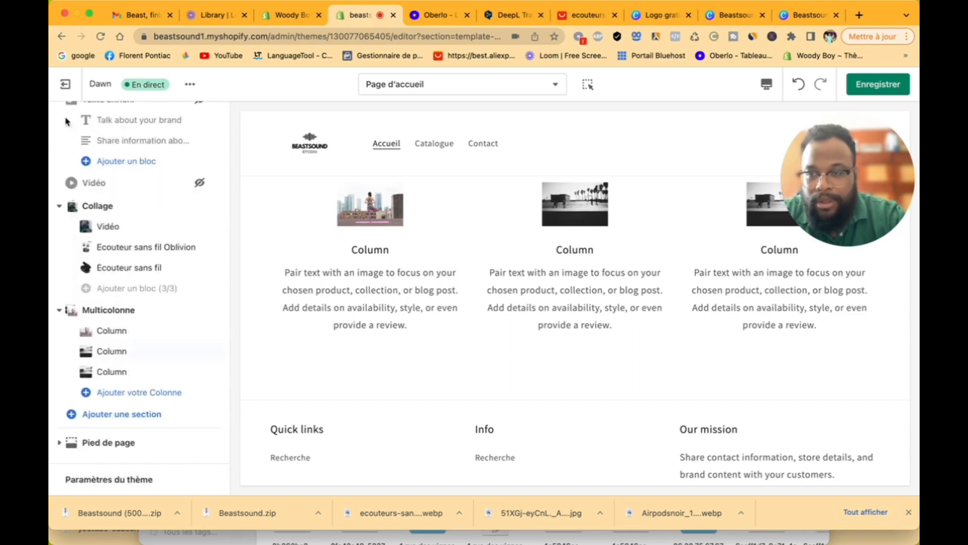
Step: Link the third column to the Écouteur sans fil Amadeus product, leaving its label unchanged
left_click(153, 374)
scroll(145, 385, "down", 5)
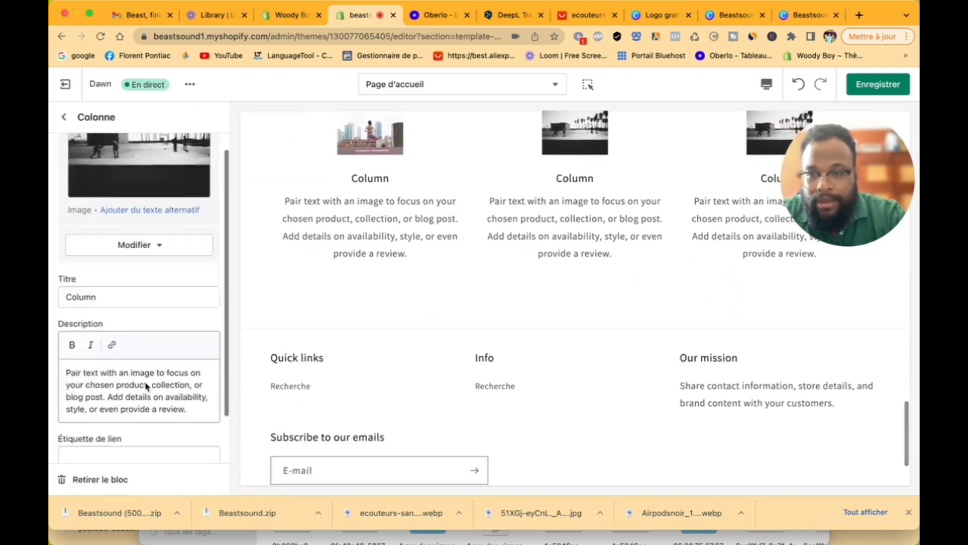
left_click(140, 436)
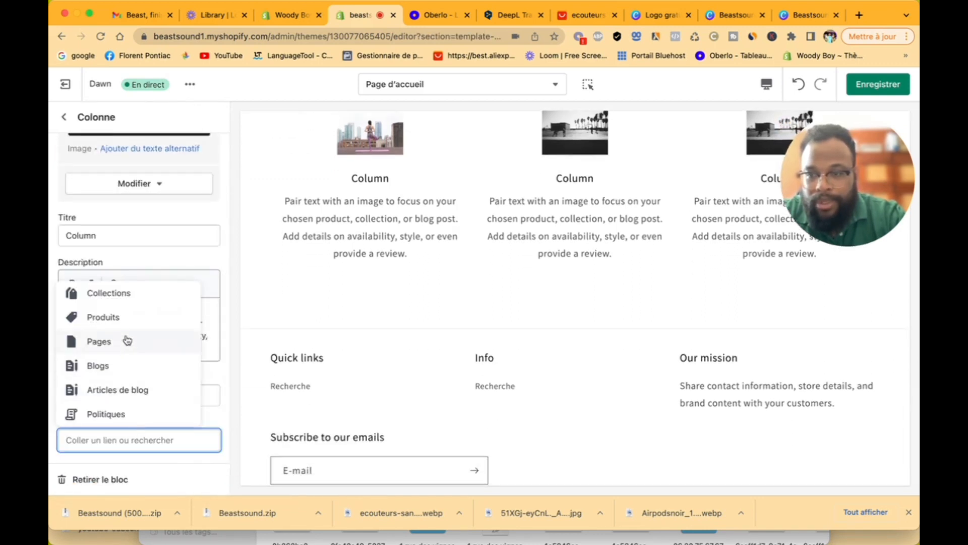
left_click(124, 317)
left_click(134, 413)
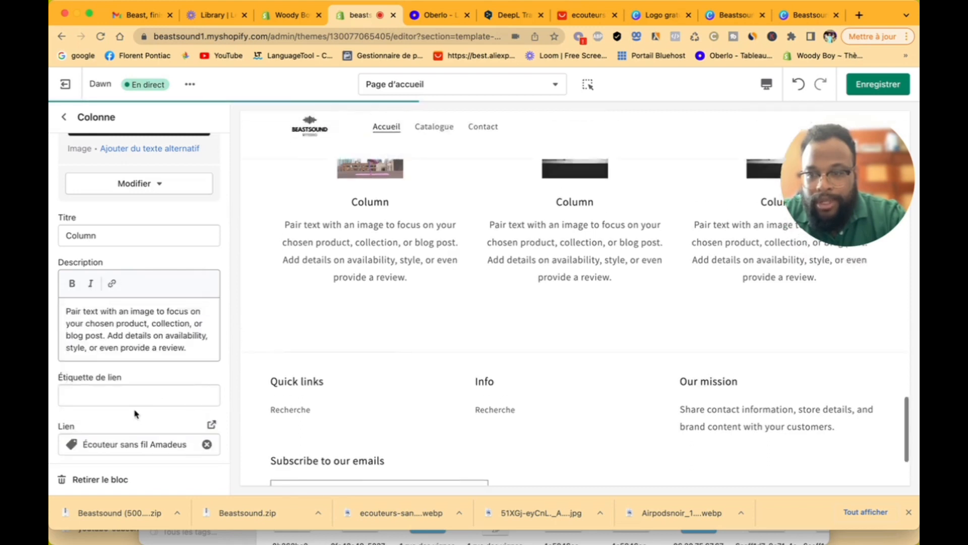
left_click(141, 397)
type("b")
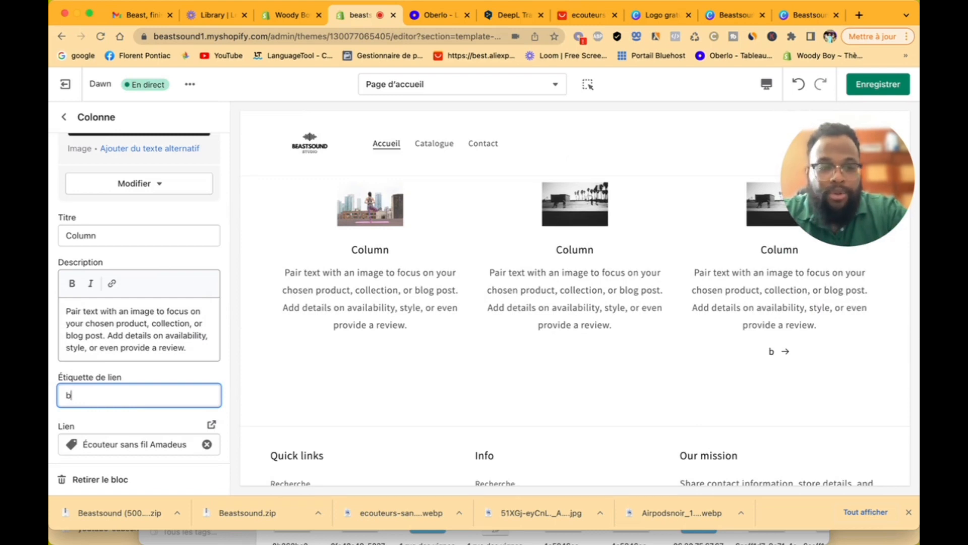
key("BackSpace")
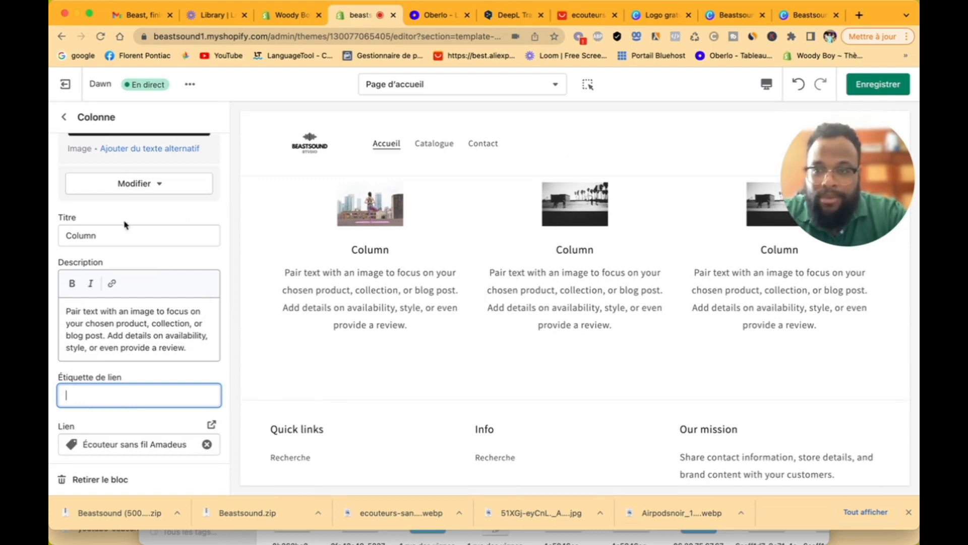
scroll(125, 220, "up", 5)
left_click(63, 116)
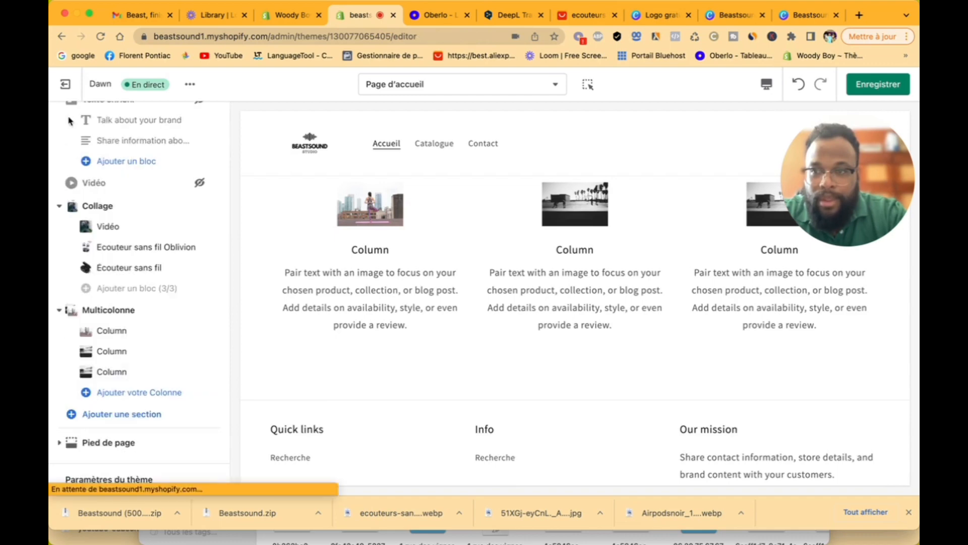
Step: Set the Blog multicolumn's image width to Largeur complète de colonne
left_click(135, 311)
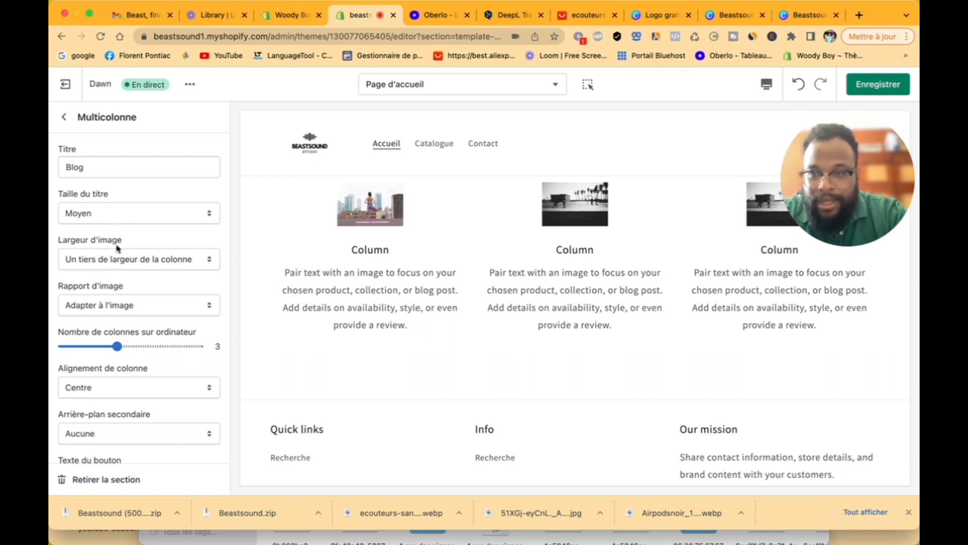
left_click(122, 268)
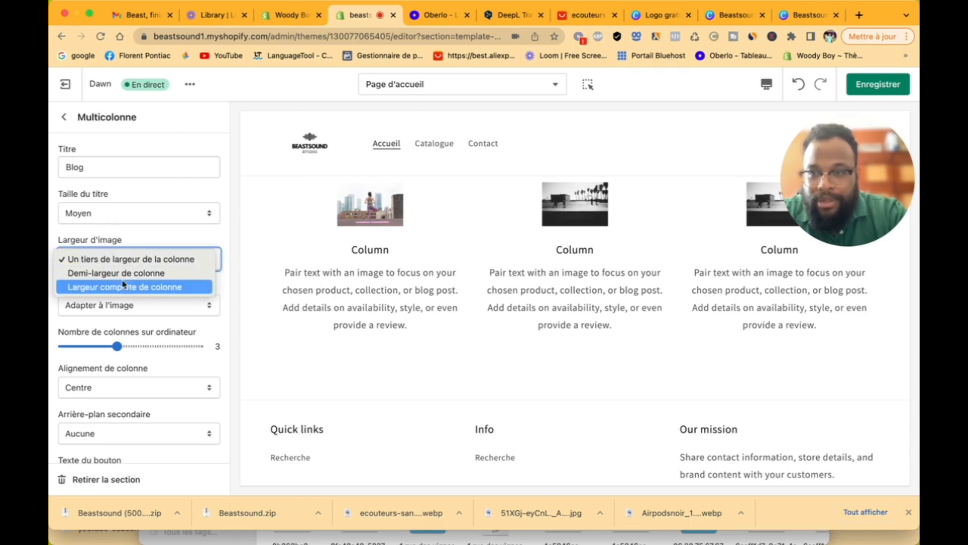
left_click(123, 273)
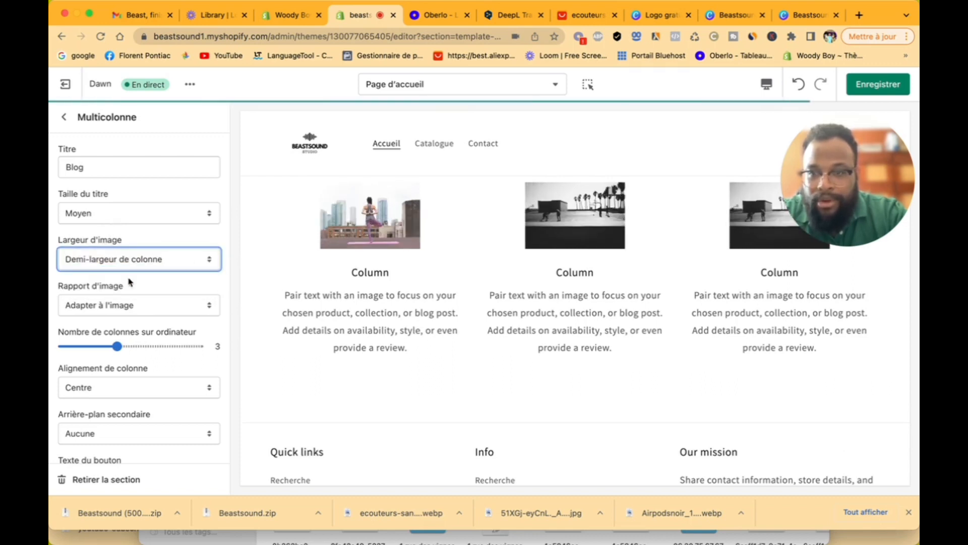
left_click(135, 268)
left_click(132, 273)
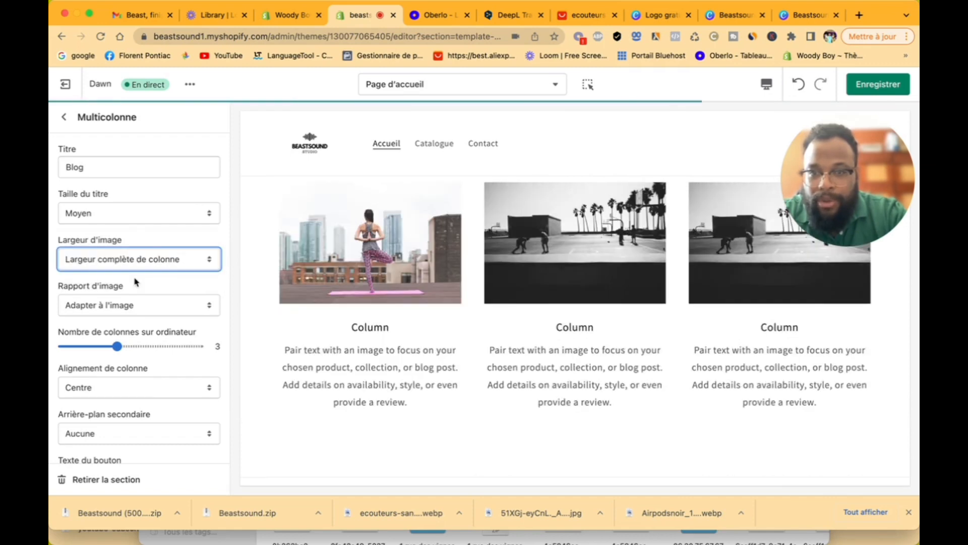
scroll(508, 371, "up", 5)
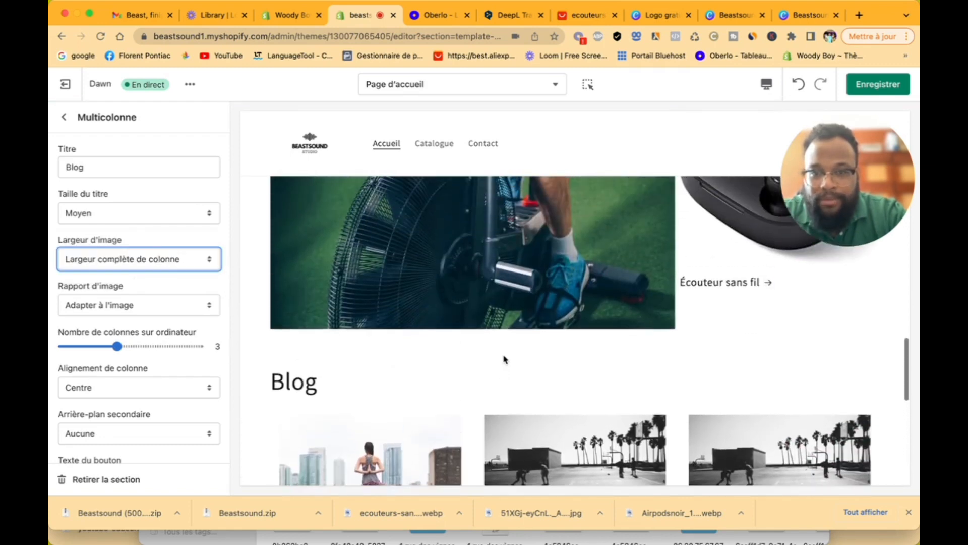
scroll(505, 359, "down", 2)
scroll(147, 176, "down", 3)
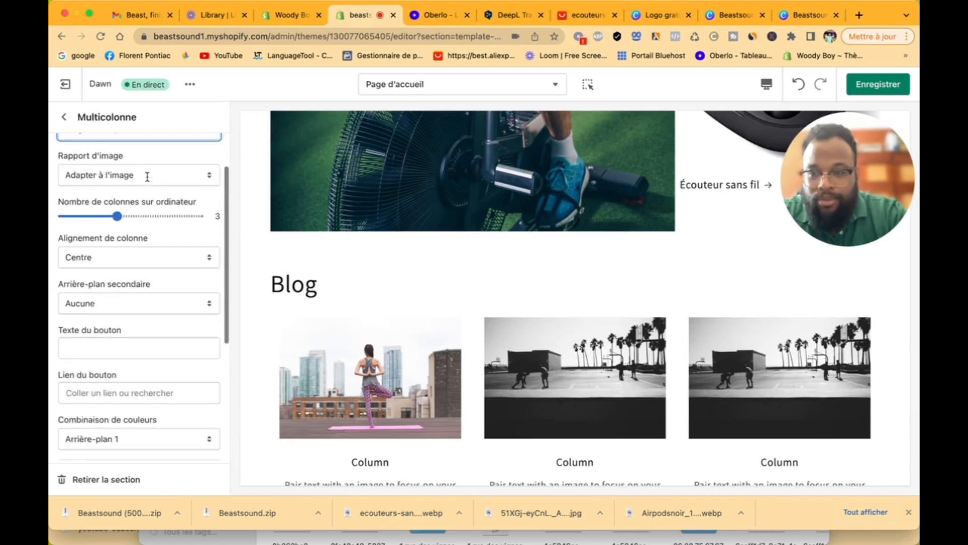
scroll(147, 180, "down", 5)
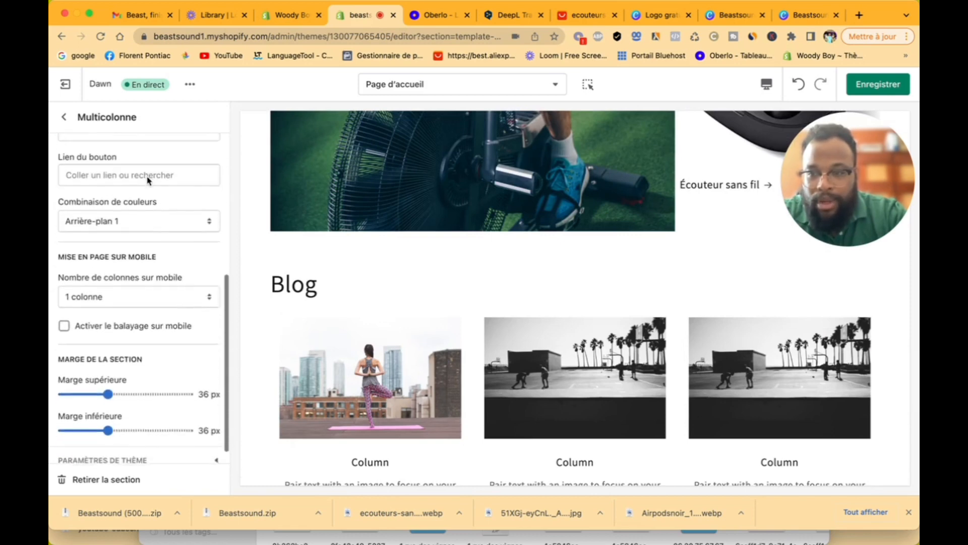
scroll(148, 179, "up", 10)
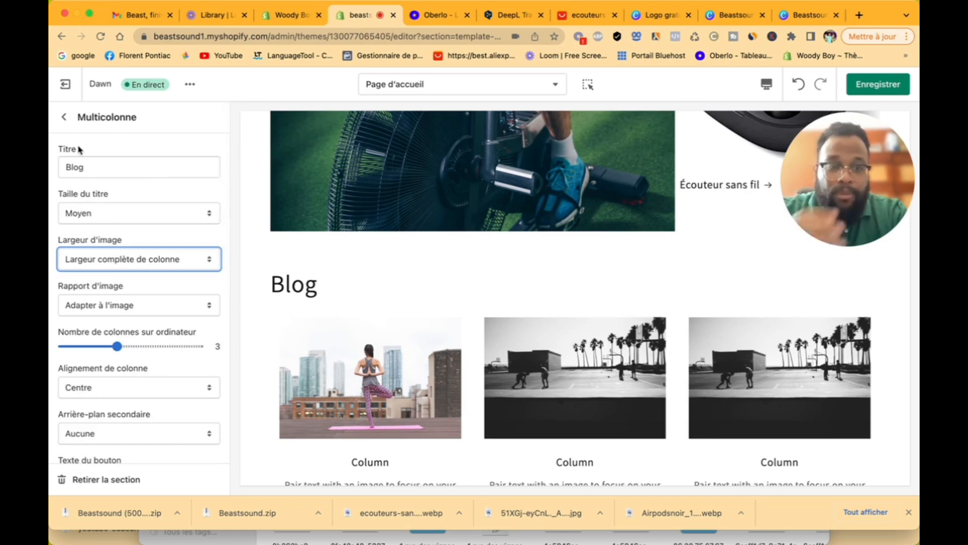
Step: Save the theme changes and exit the editor to the Themes page
left_click(63, 118)
scroll(383, 338, "down", 8)
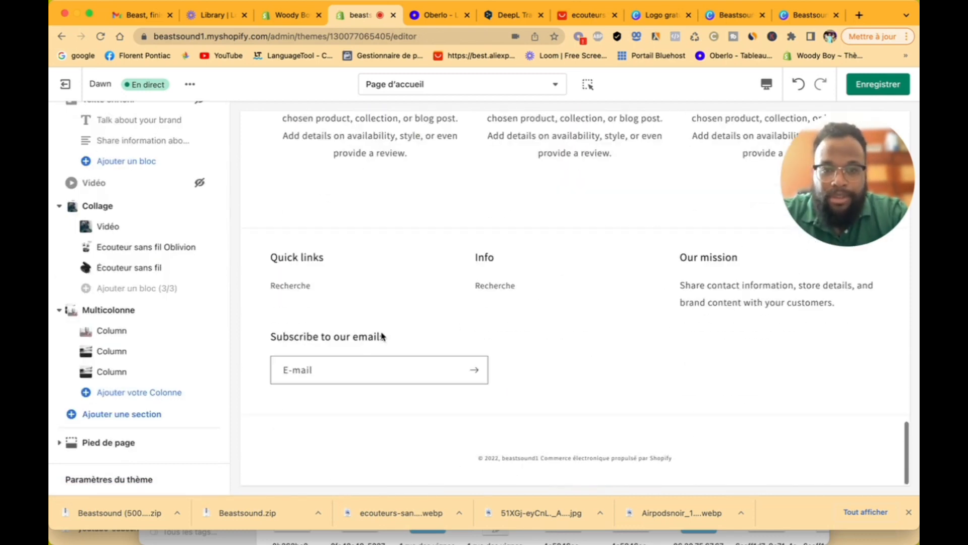
scroll(384, 333, "up", 15)
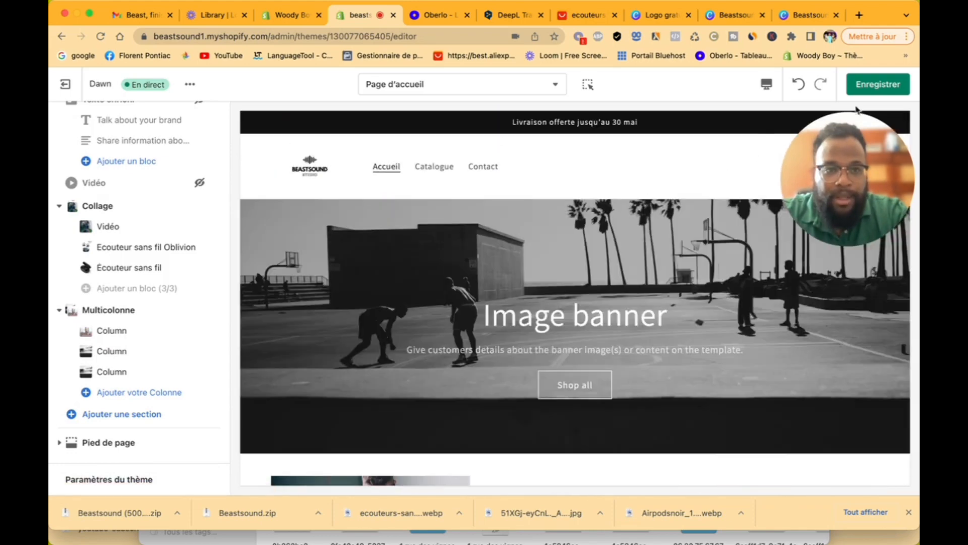
left_click(882, 90)
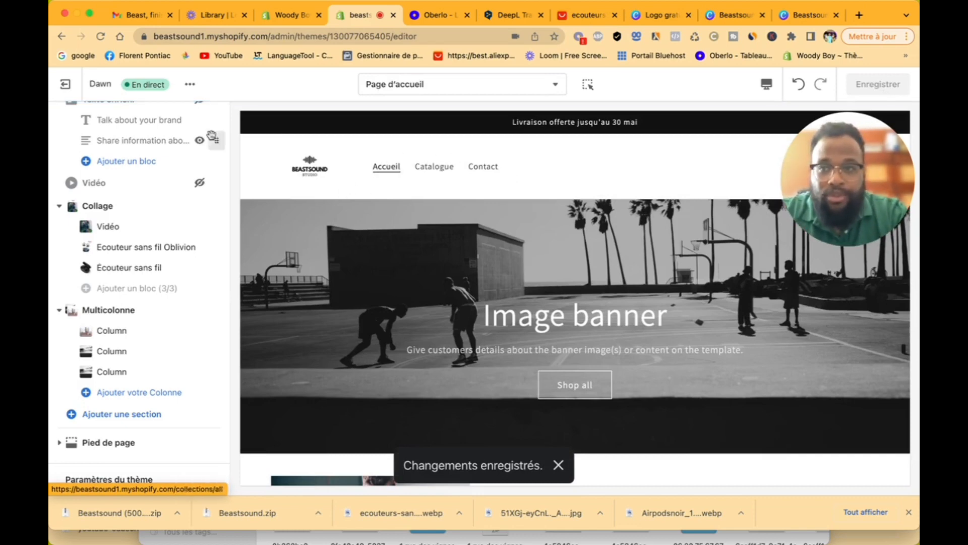
left_click(77, 91)
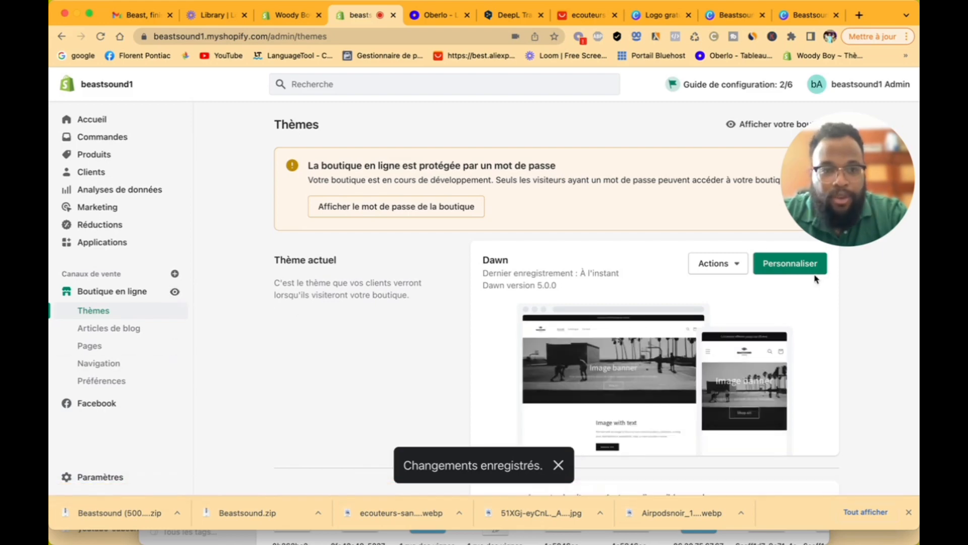
Step: Reopen the Dawn theme editor and review the homepage in mobile preview
left_click(797, 265)
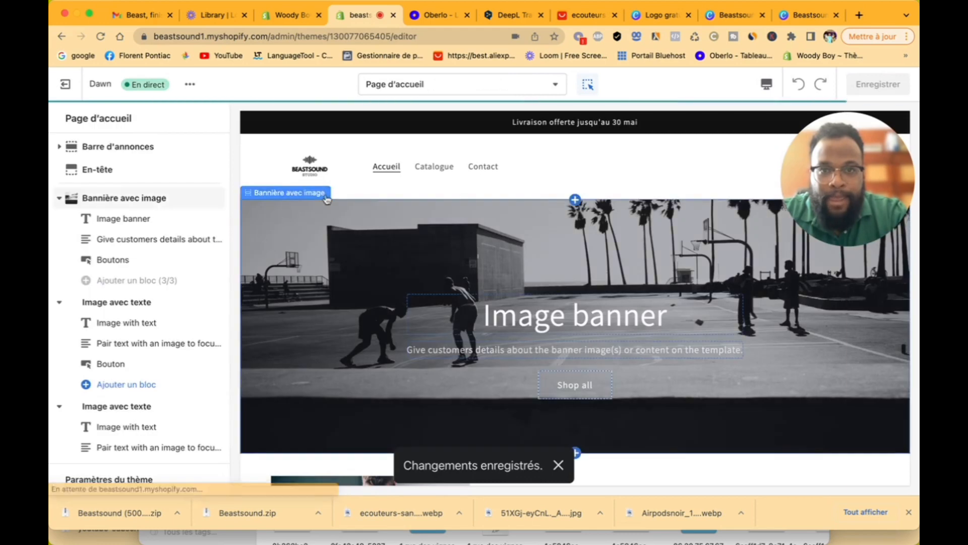
left_click(767, 83)
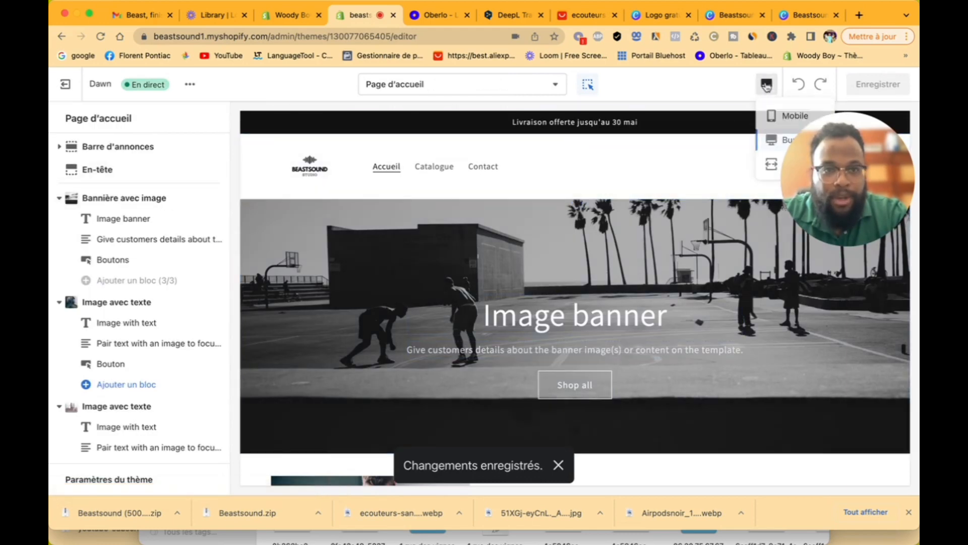
left_click(774, 117)
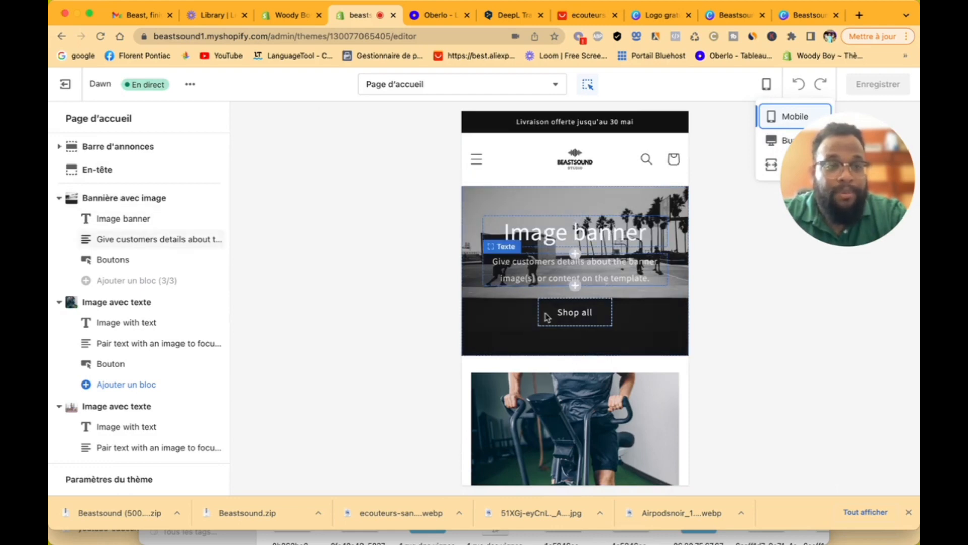
scroll(547, 316, "down", 15)
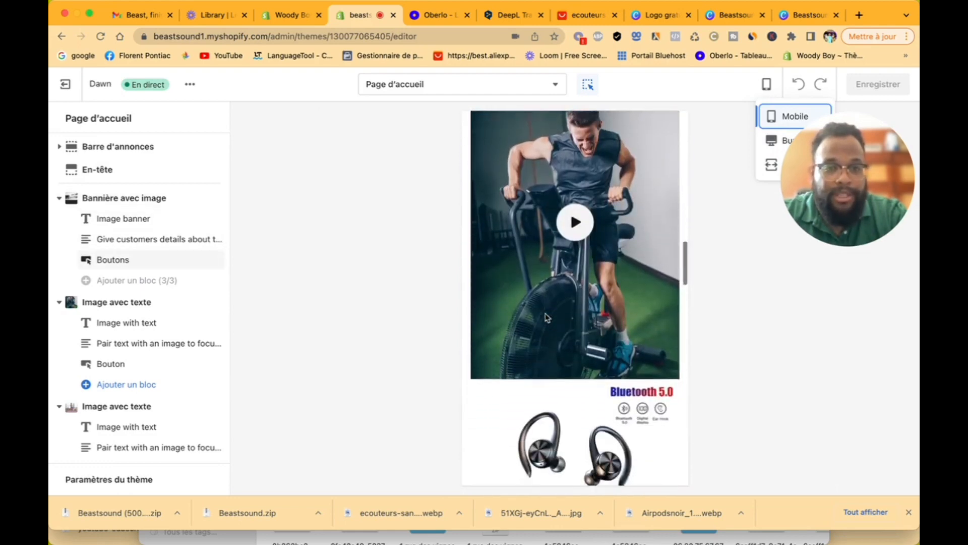
scroll(547, 317, "down", 15)
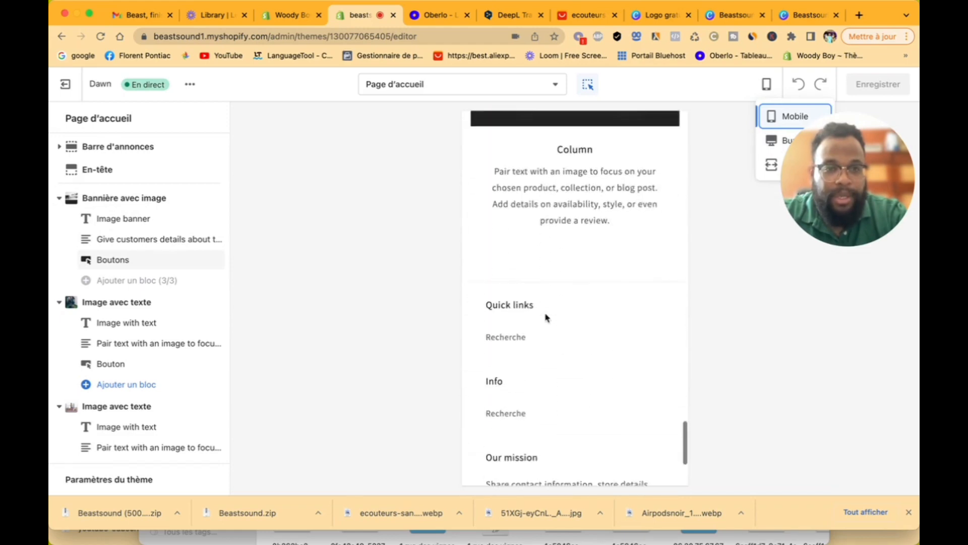
scroll(547, 317, "up", 10)
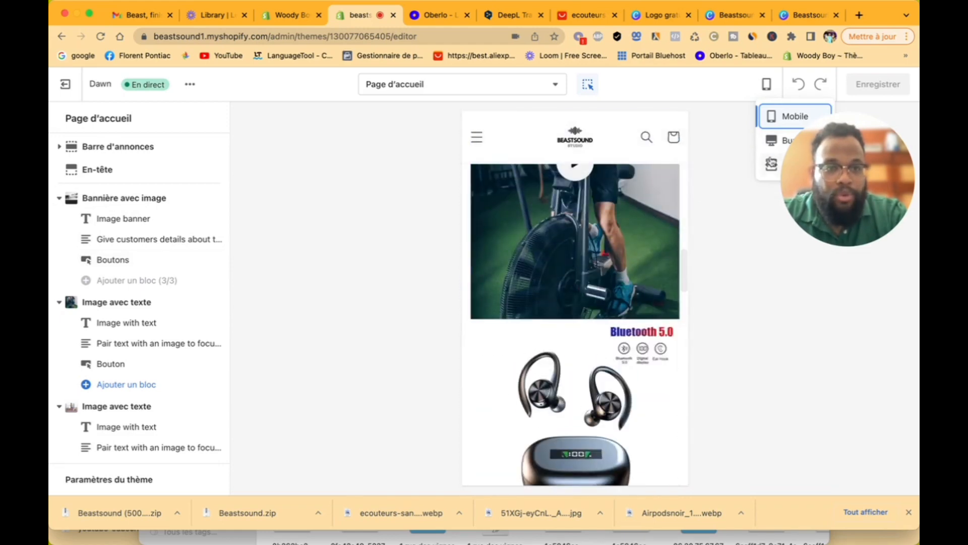
Step: Review the homepage in desktop preview, then exit to the Themes page
left_click(772, 164)
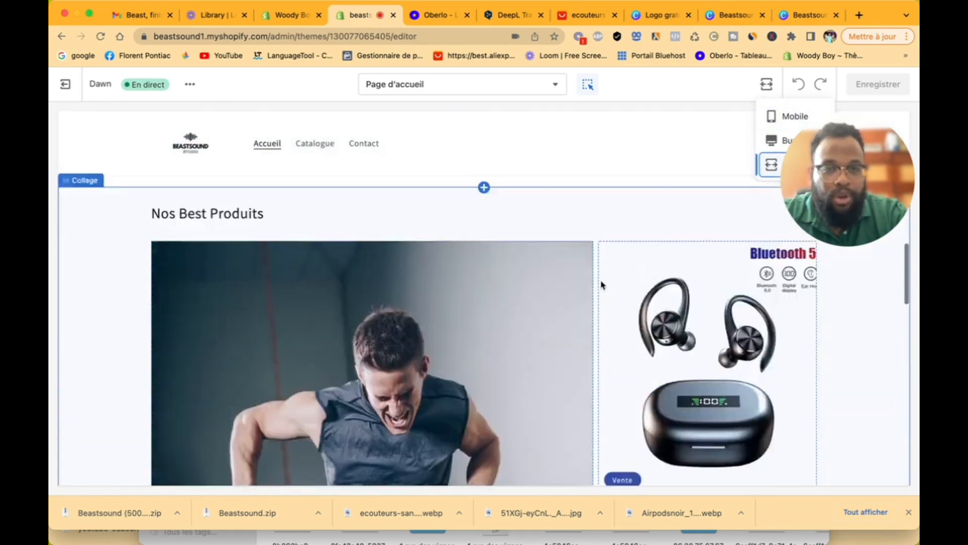
scroll(595, 227, "up", 5)
scroll(587, 224, "up", 5)
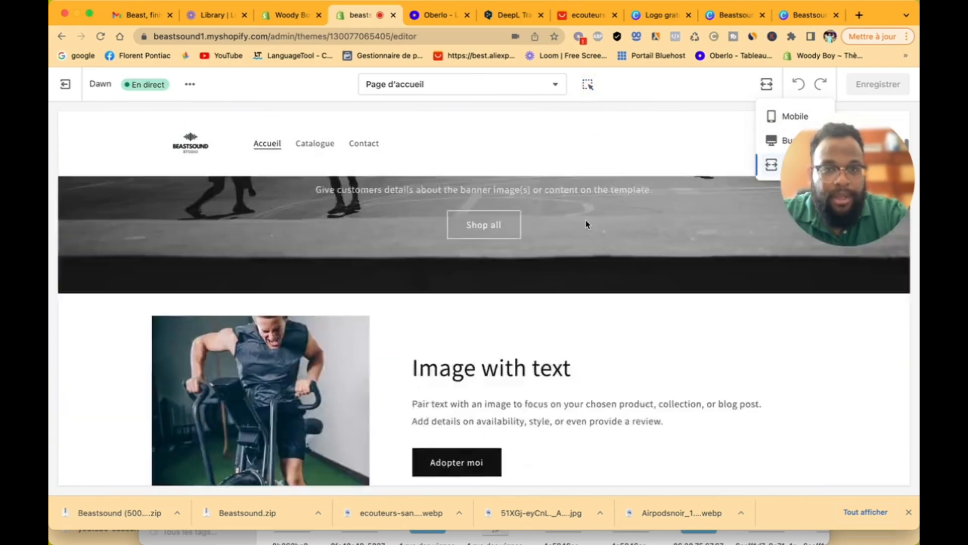
scroll(586, 224, "up", 3)
scroll(585, 222, "down", 10)
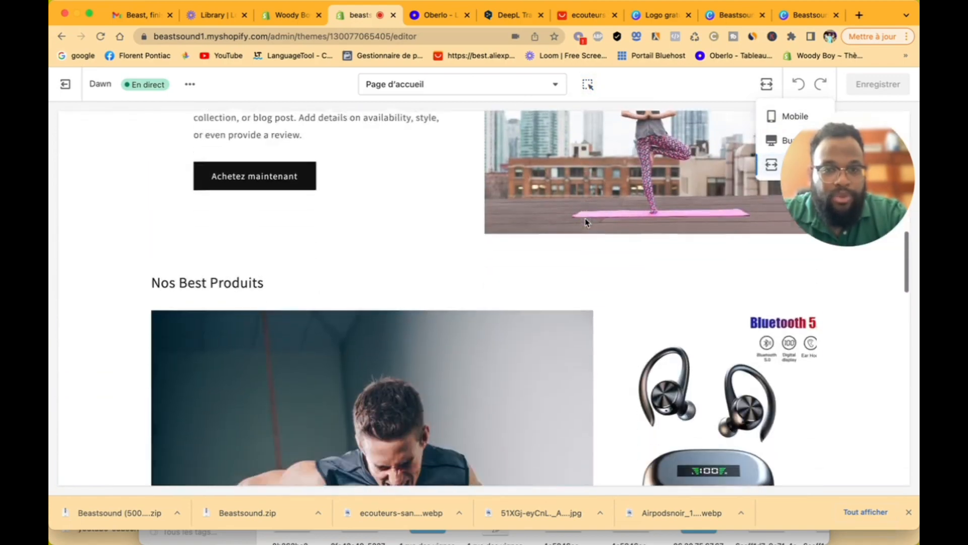
scroll(585, 222, "down", 15)
scroll(585, 219, "up", 5)
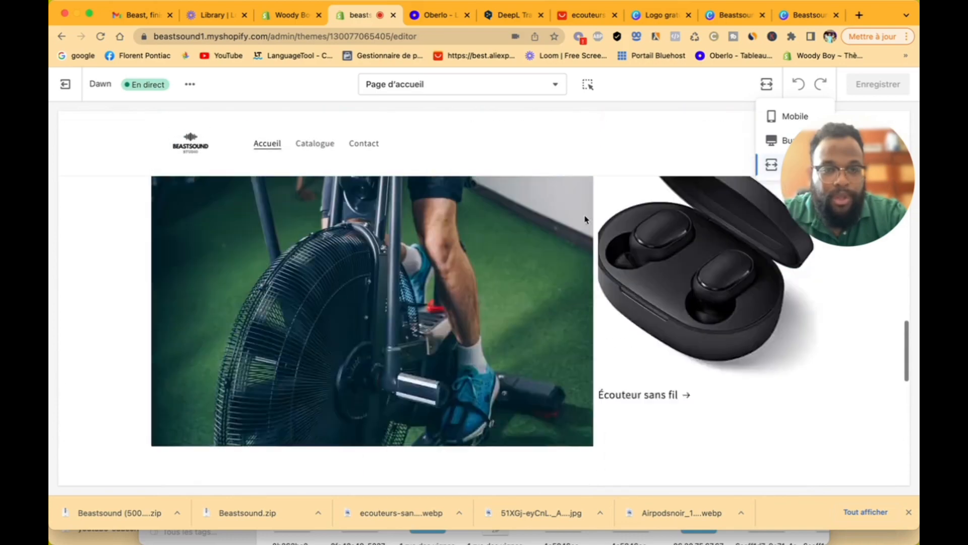
scroll(585, 220, "up", 5)
scroll(656, 328, "down", 2)
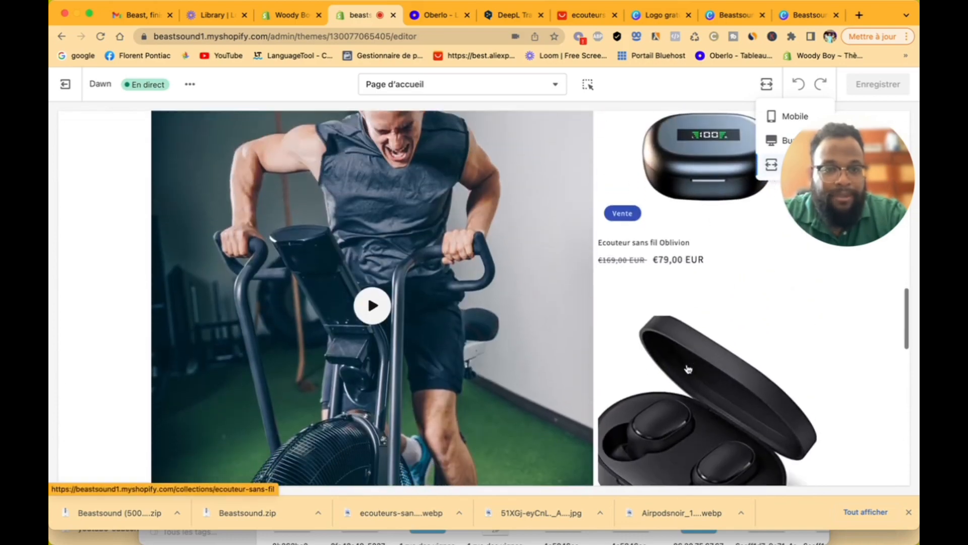
scroll(689, 368, "down", 10)
scroll(688, 368, "up", 8)
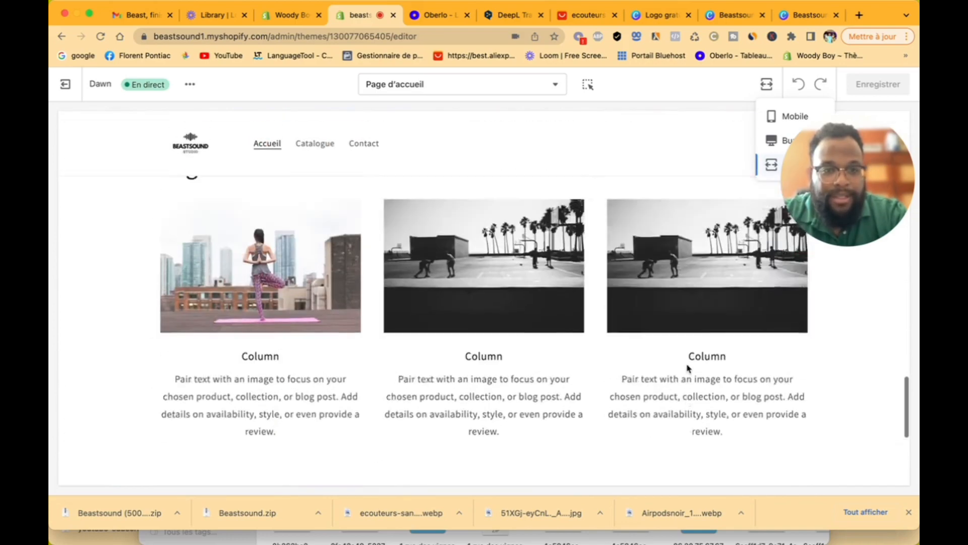
scroll(688, 369, "up", 10)
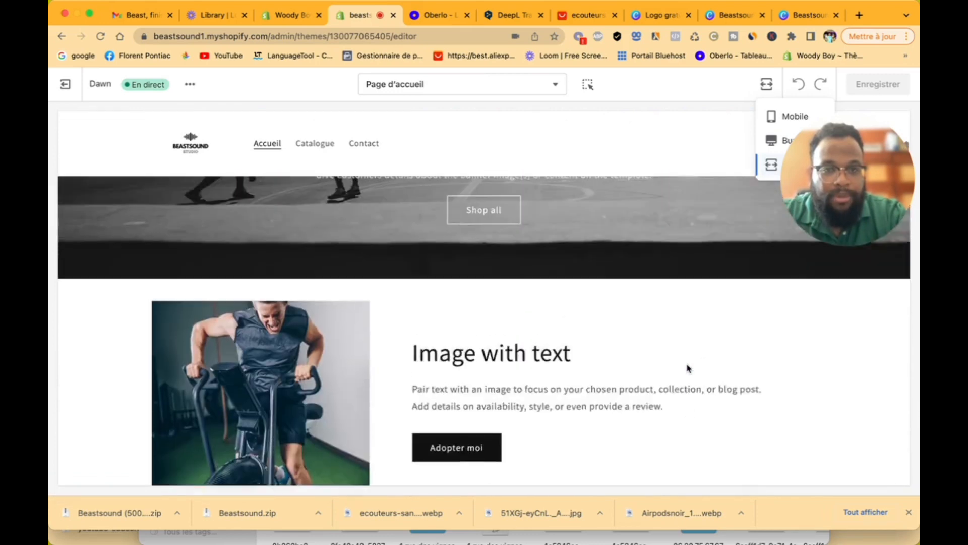
scroll(689, 368, "up", 3)
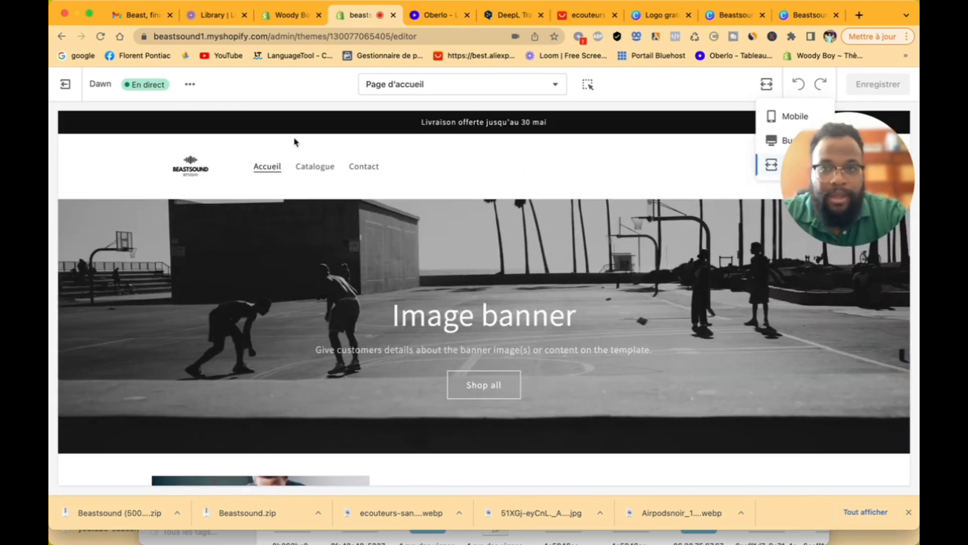
left_click(66, 85)
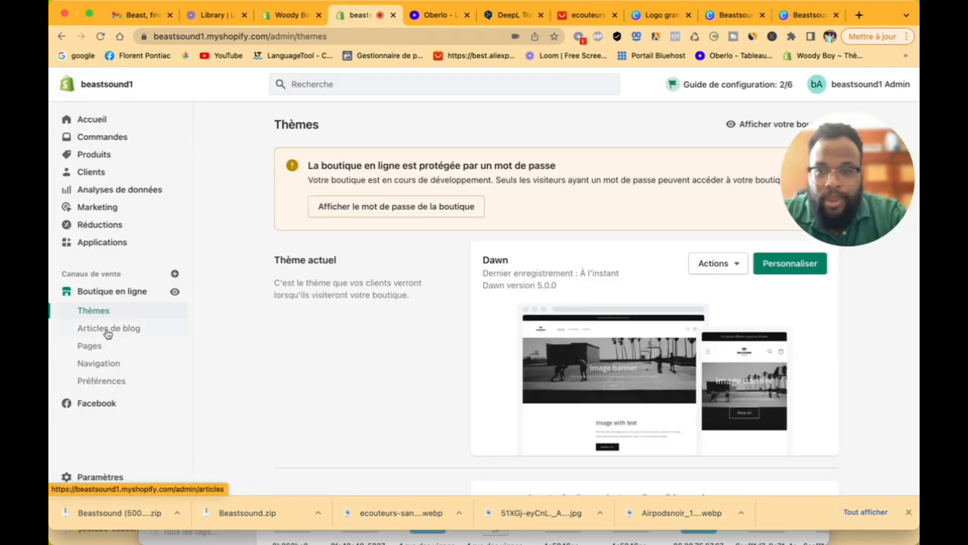
Step: Go to Pages and create and save a new page titled FAQ
left_click(108, 333)
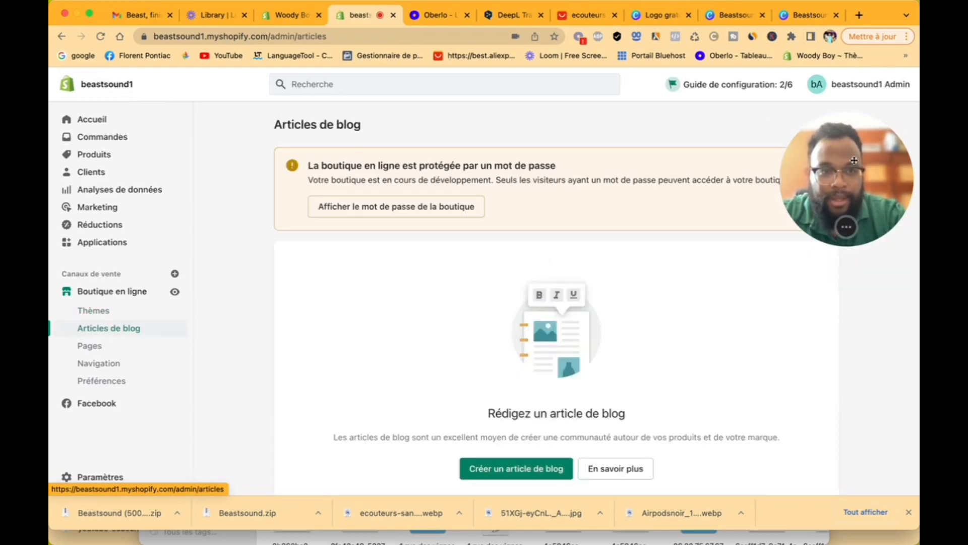
left_click_drag(894, 163, 843, 339)
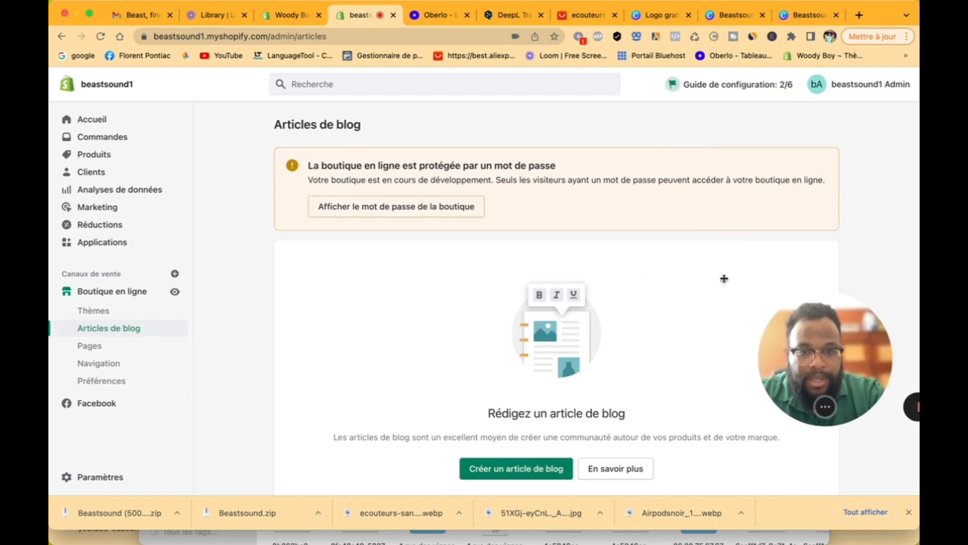
scroll(549, 263, "down", 2)
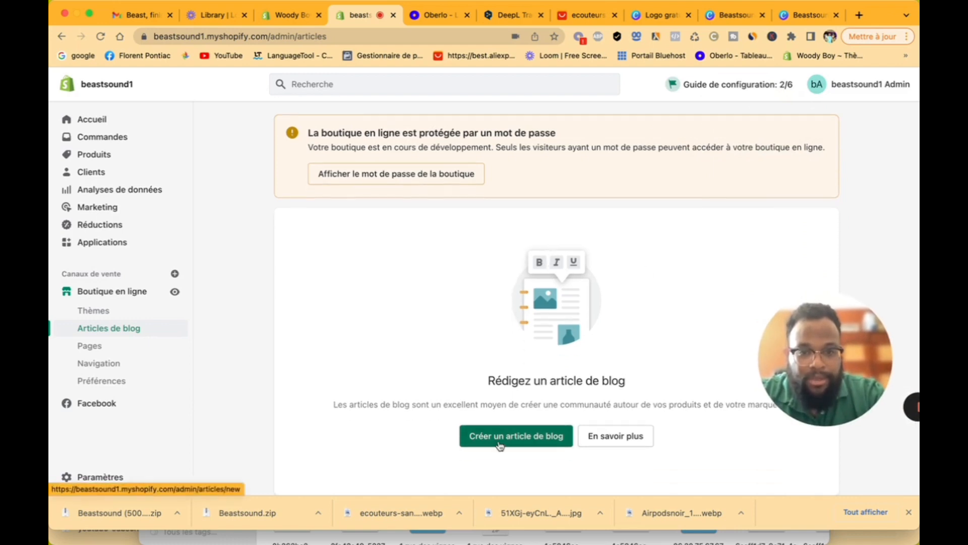
left_click(124, 348)
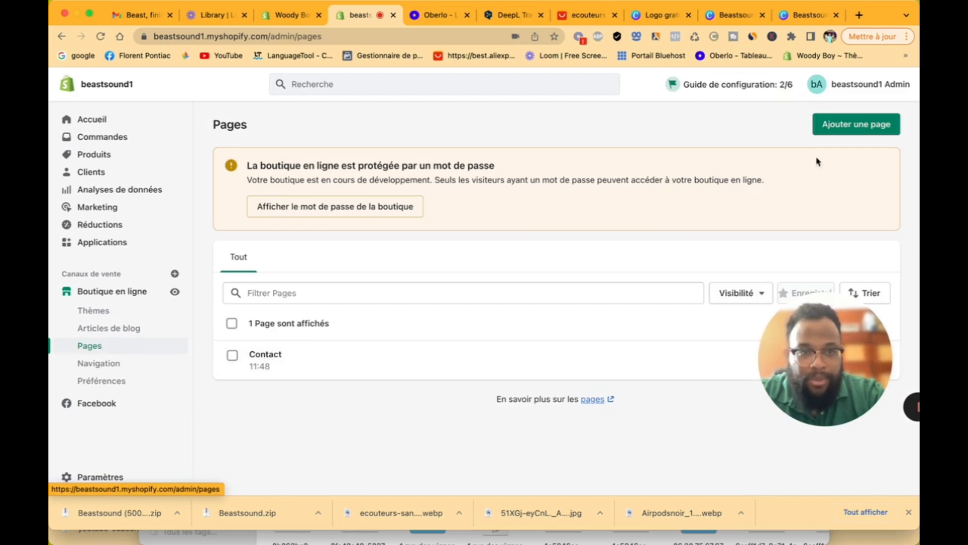
left_click(856, 125)
left_click(449, 191)
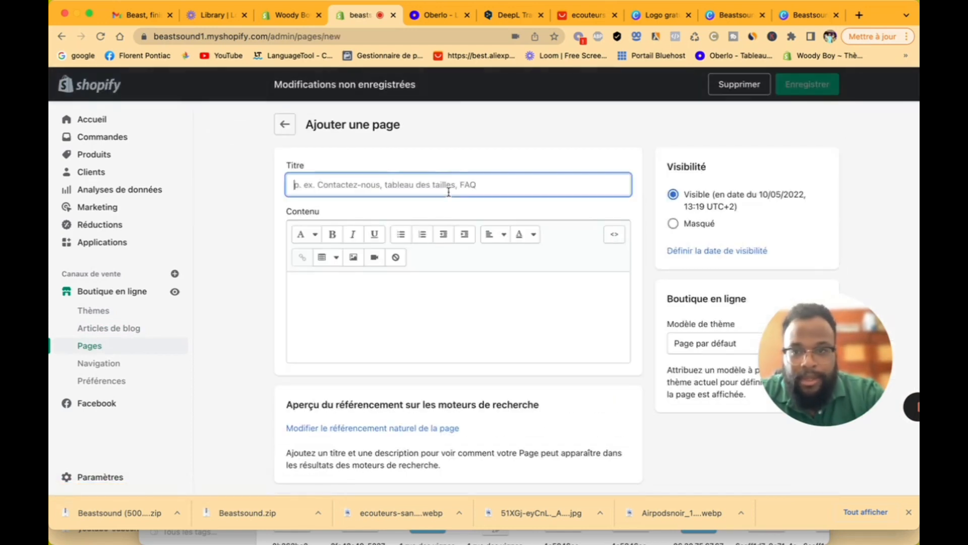
type("FAQ")
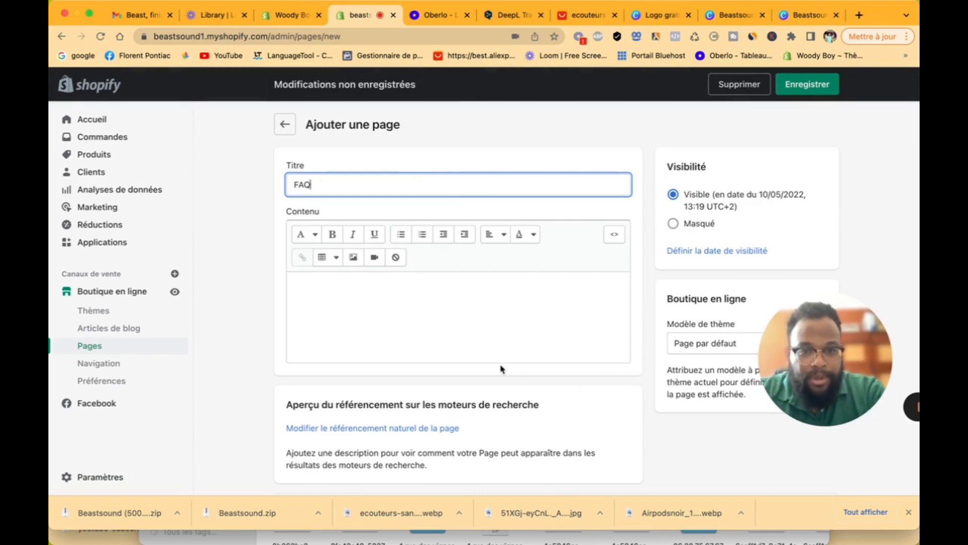
left_click(462, 317)
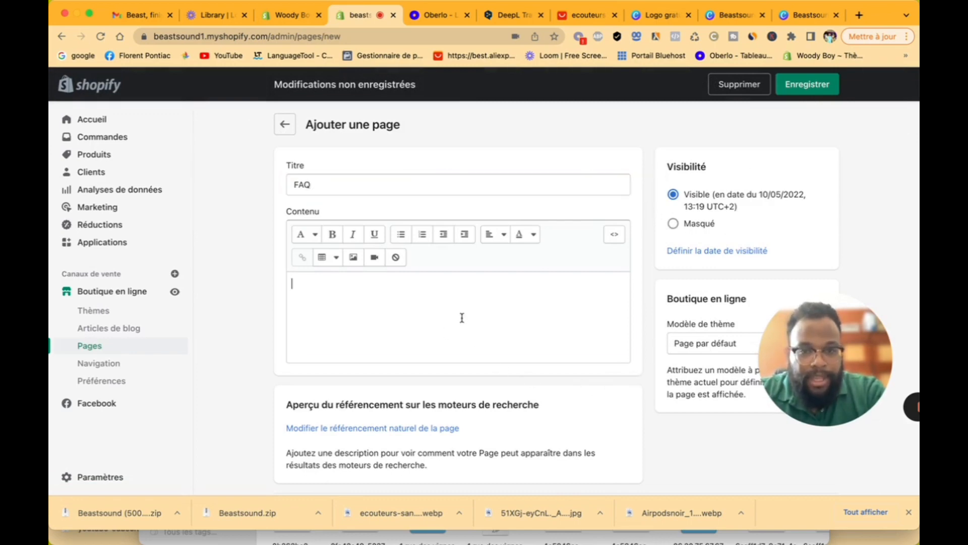
left_click(809, 86)
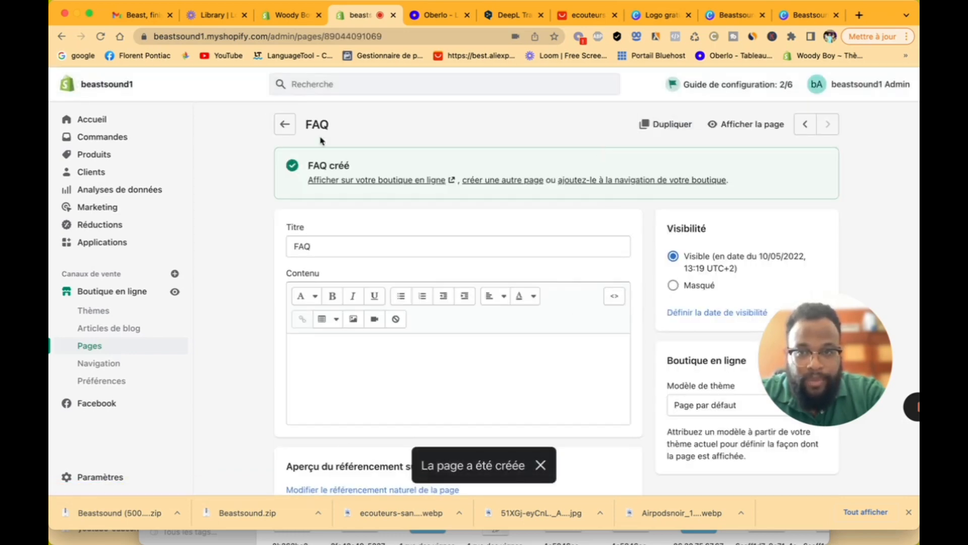
left_click(284, 122)
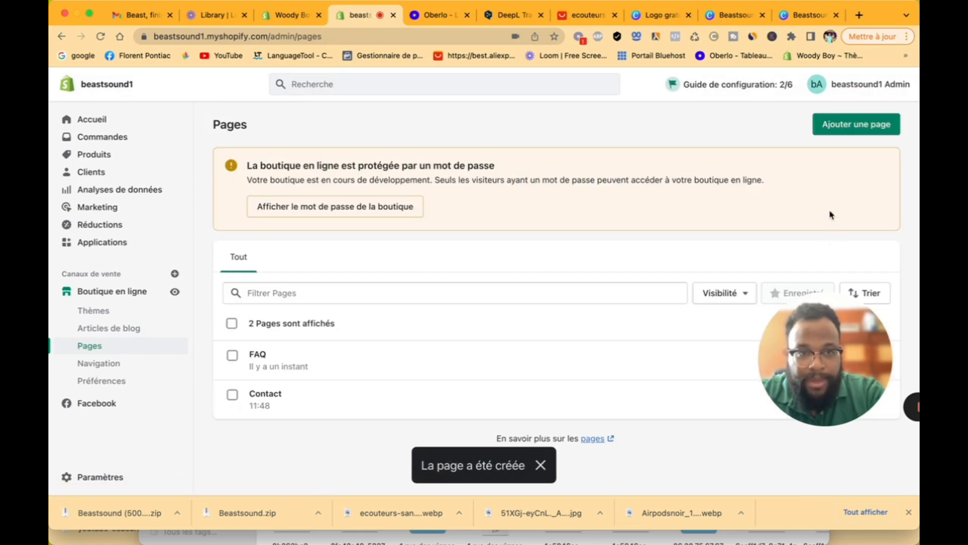
Step: Create and save a new page titled Covid, then go to Navigation
left_click(847, 133)
left_click(454, 187)
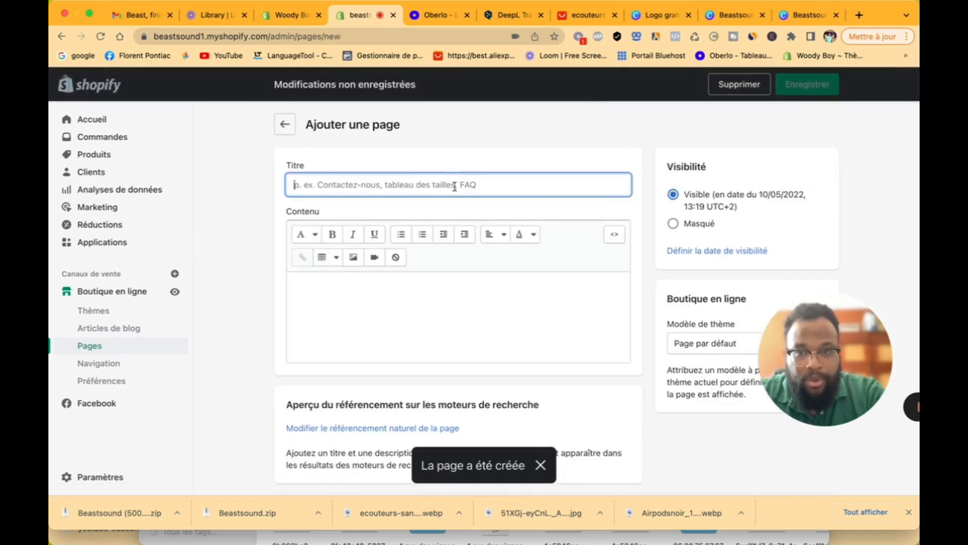
type("Covid")
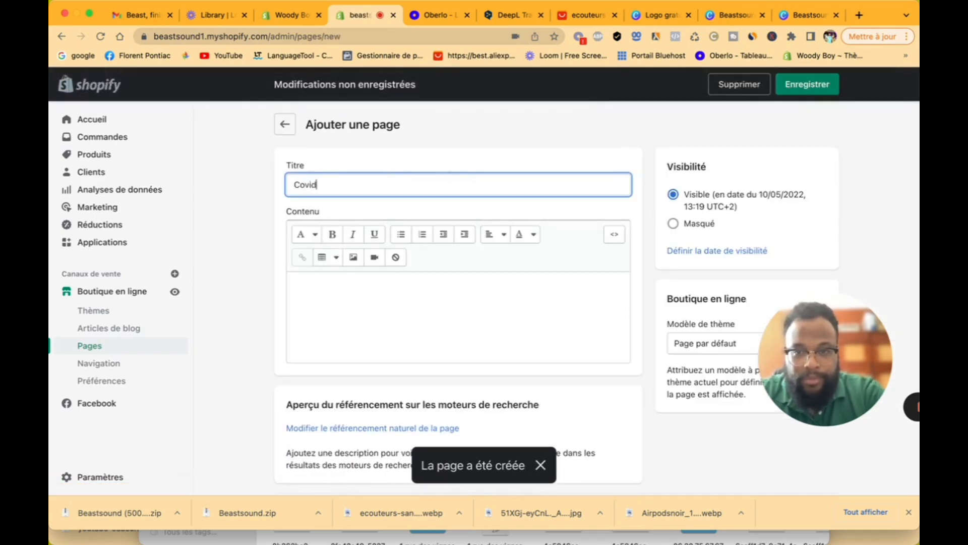
left_click(410, 308)
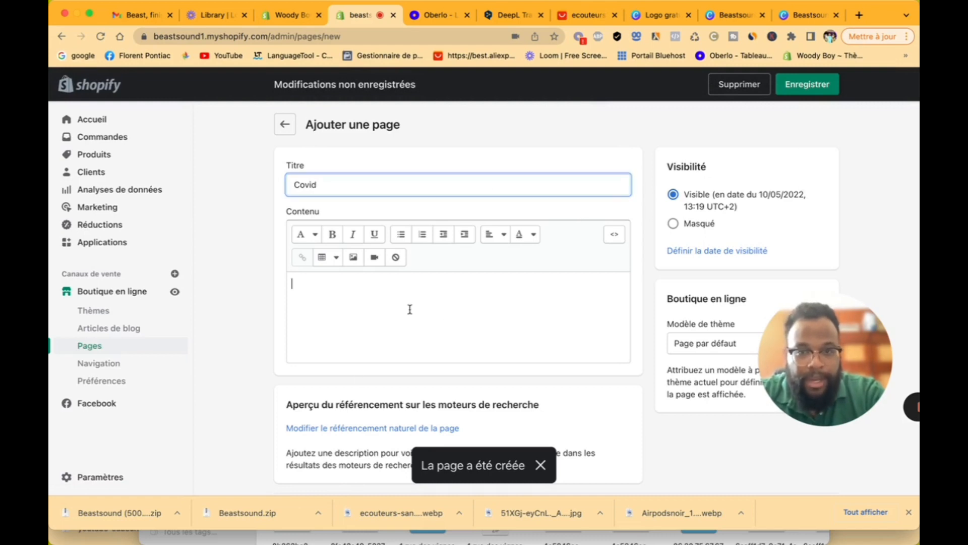
left_click(806, 84)
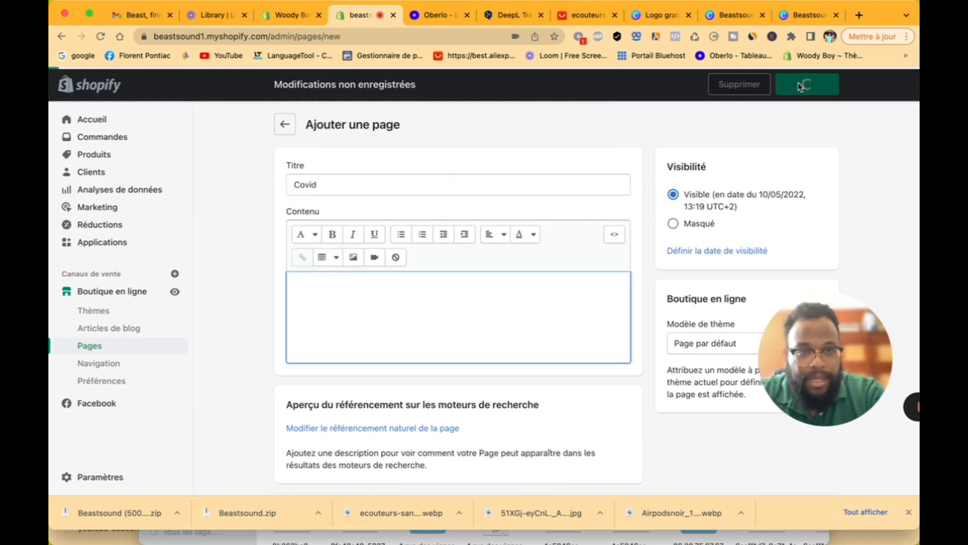
left_click(285, 125)
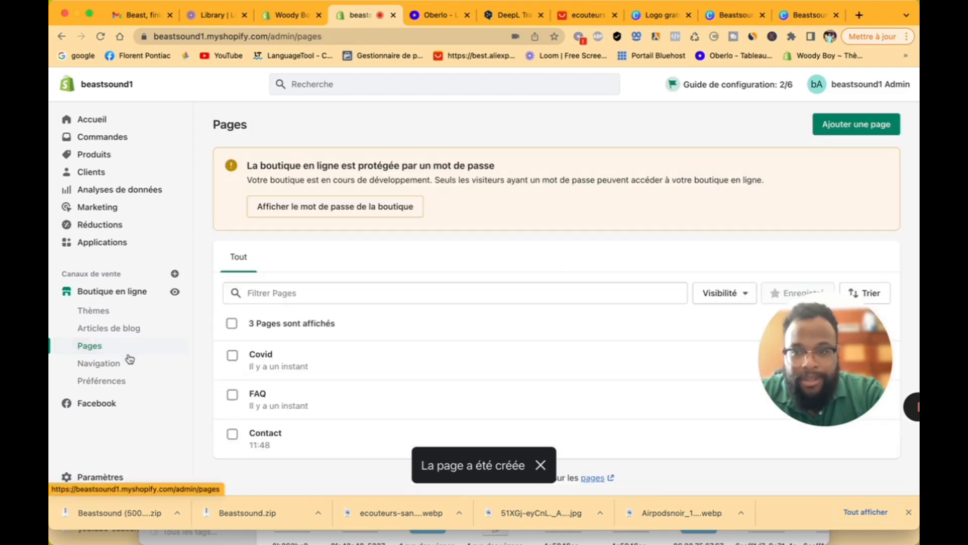
left_click(123, 365)
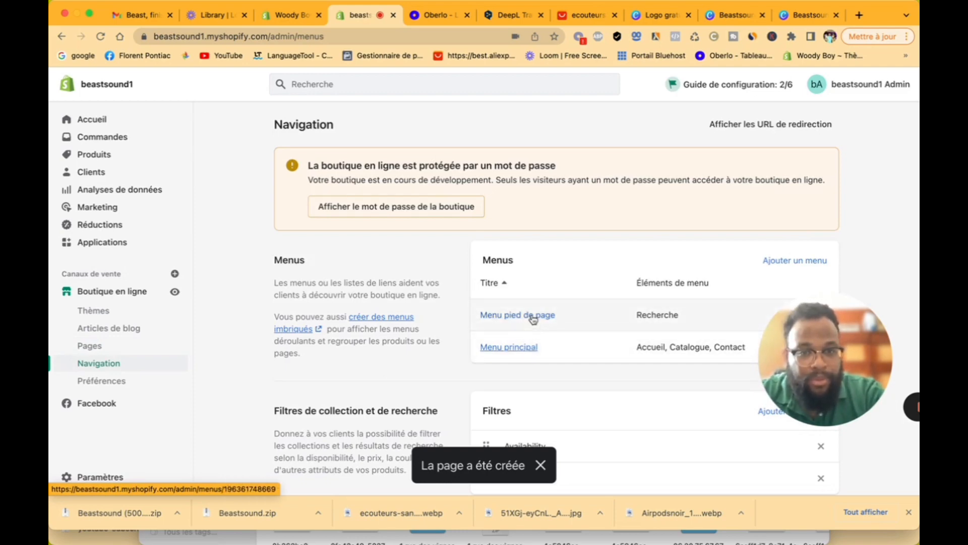
Step: Add a Collection item to Menu principal linked to the Écouteur sans fil collection
left_click(526, 352)
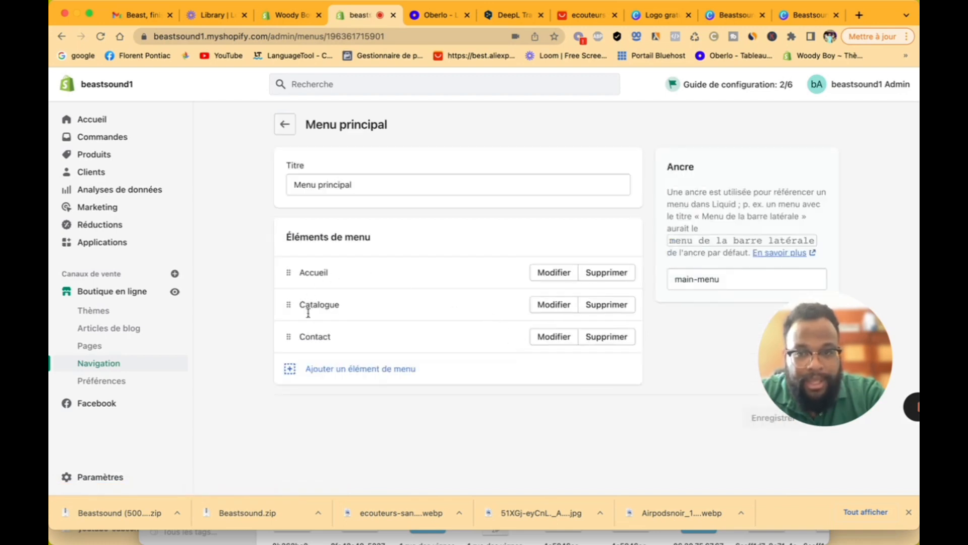
left_click(331, 369)
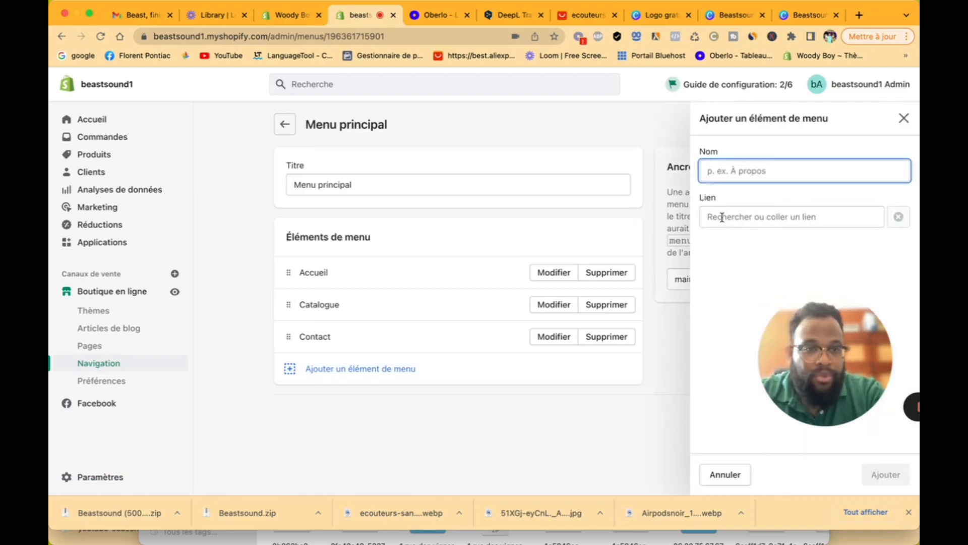
type("Collection")
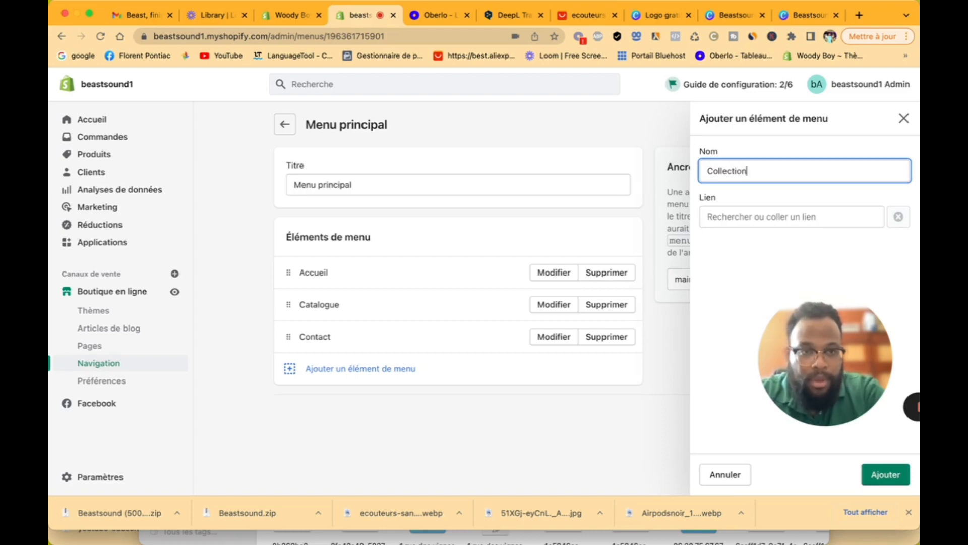
left_click(764, 216)
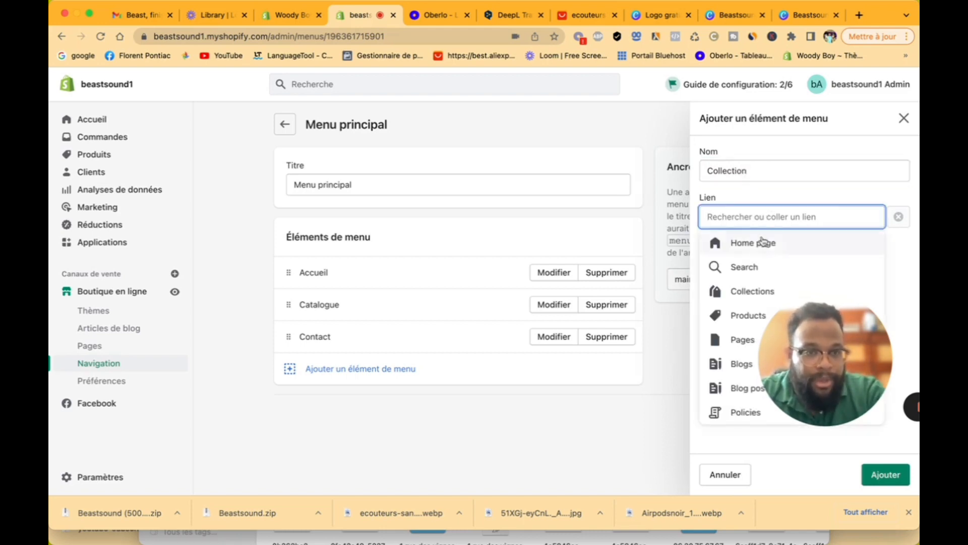
left_click(754, 281)
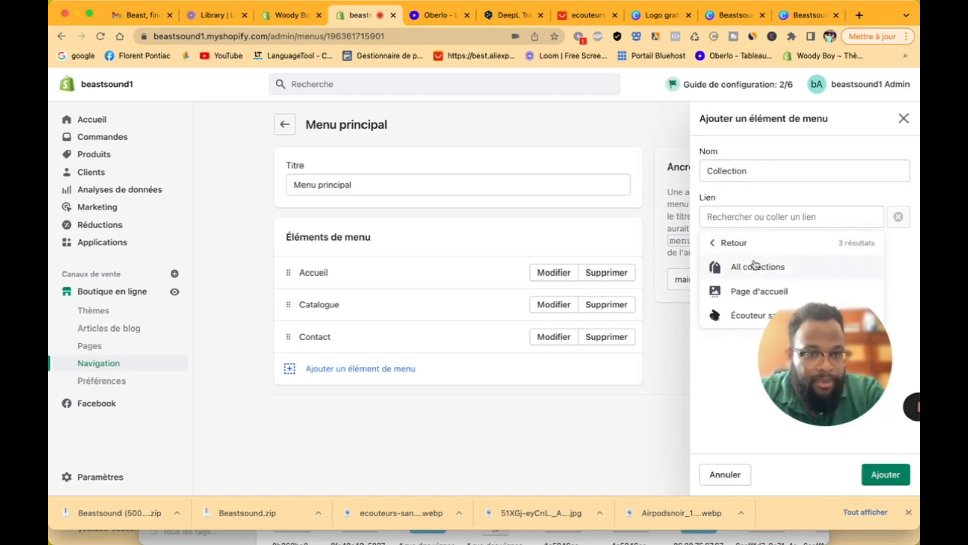
left_click(739, 317)
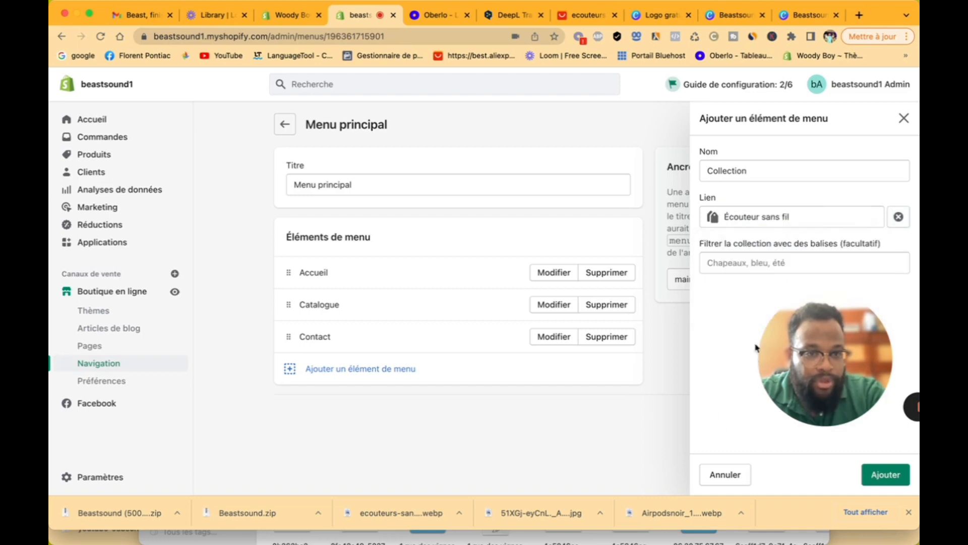
left_click(881, 475)
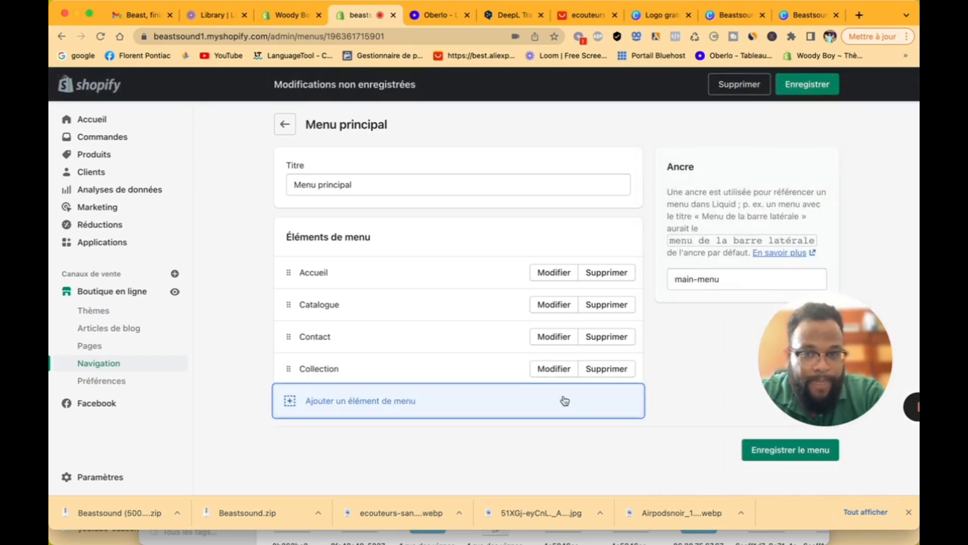
Step: Start another menu item and search for a link target beginning with 'c'
left_click(353, 401)
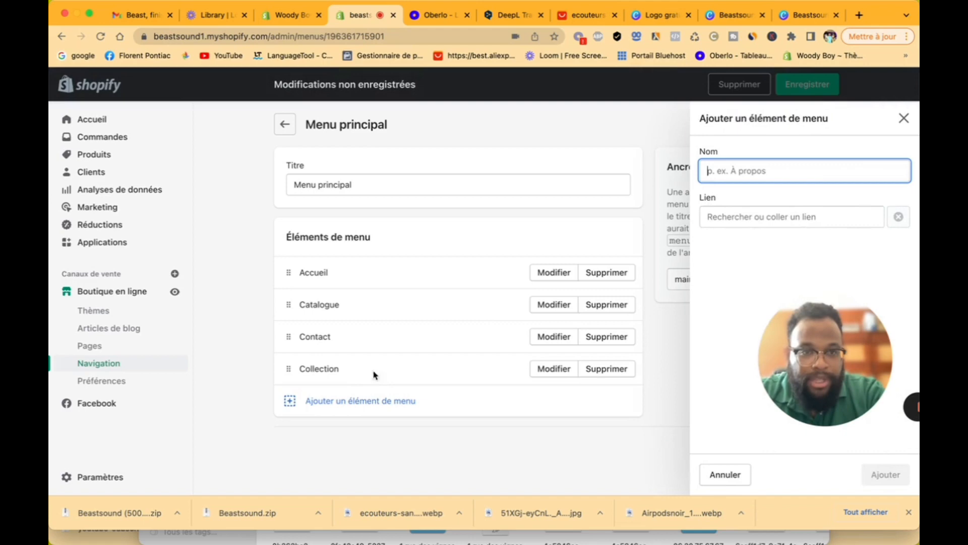
left_click(722, 214)
type("c")
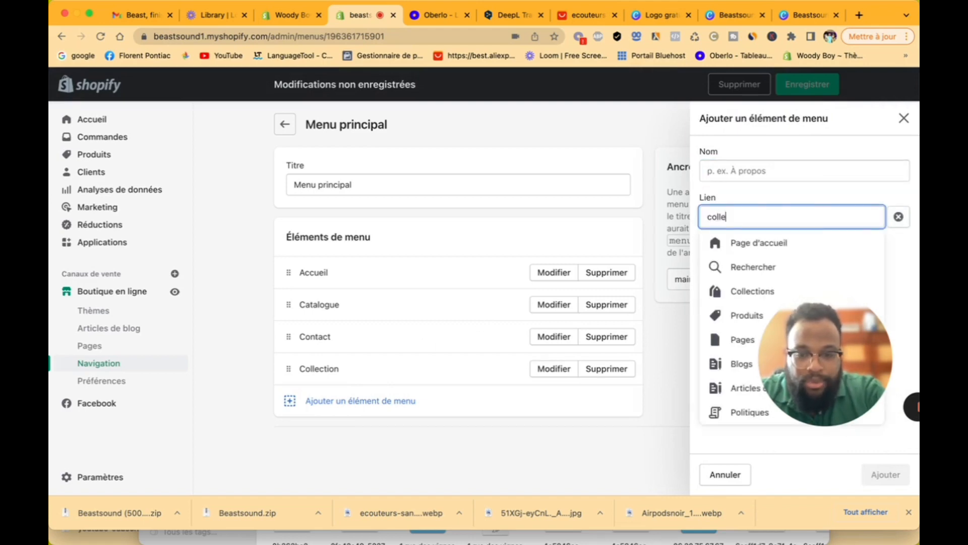
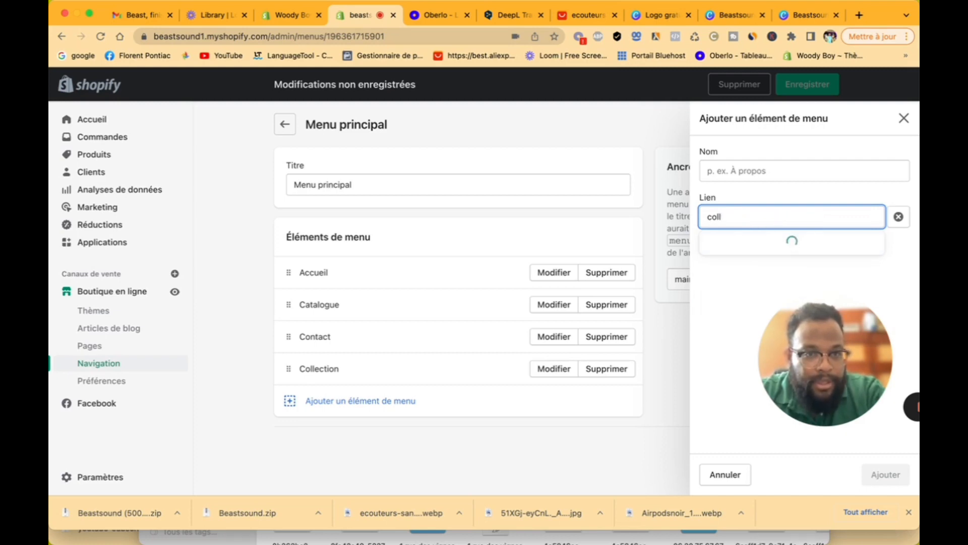
Step: Add a new Menu principal item linked to the FAQ page
key("BackSpace")
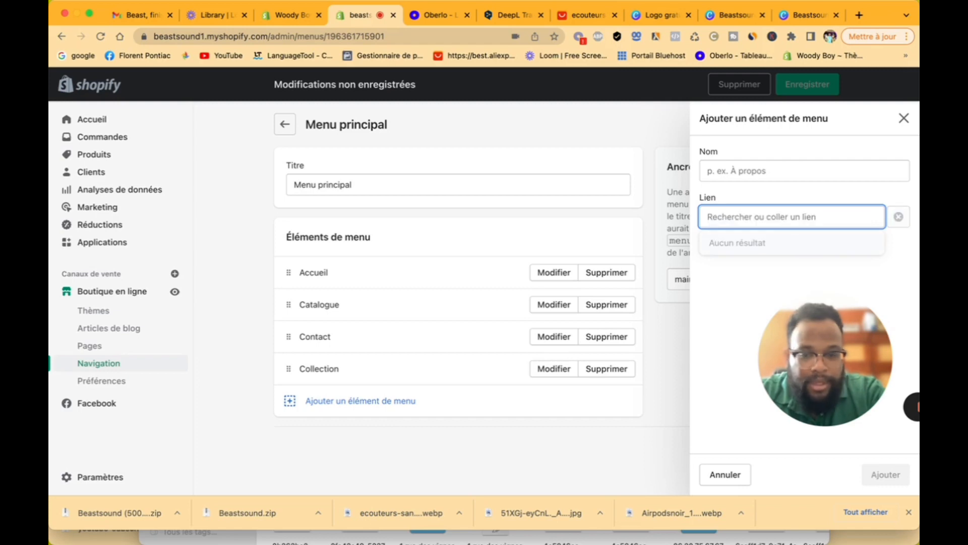
type("col")
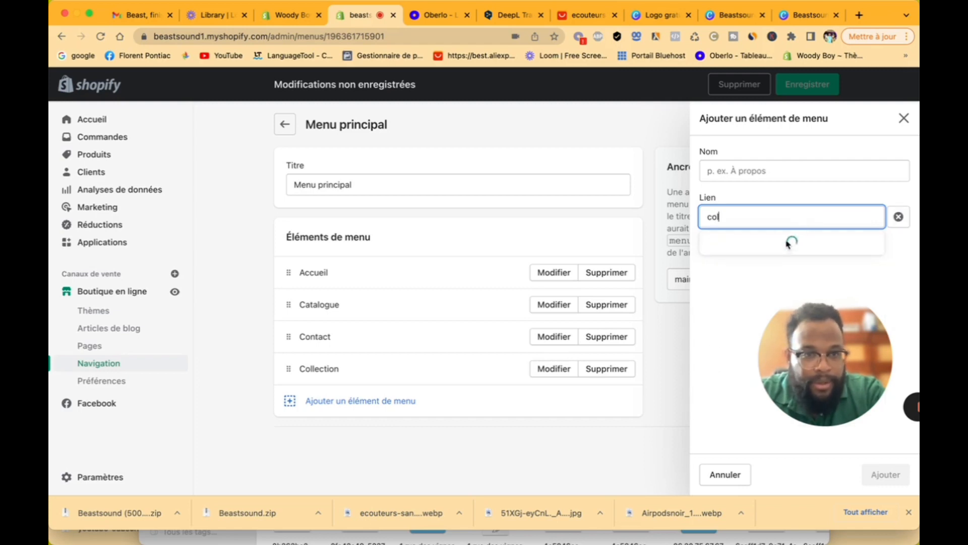
key("BackSpace")
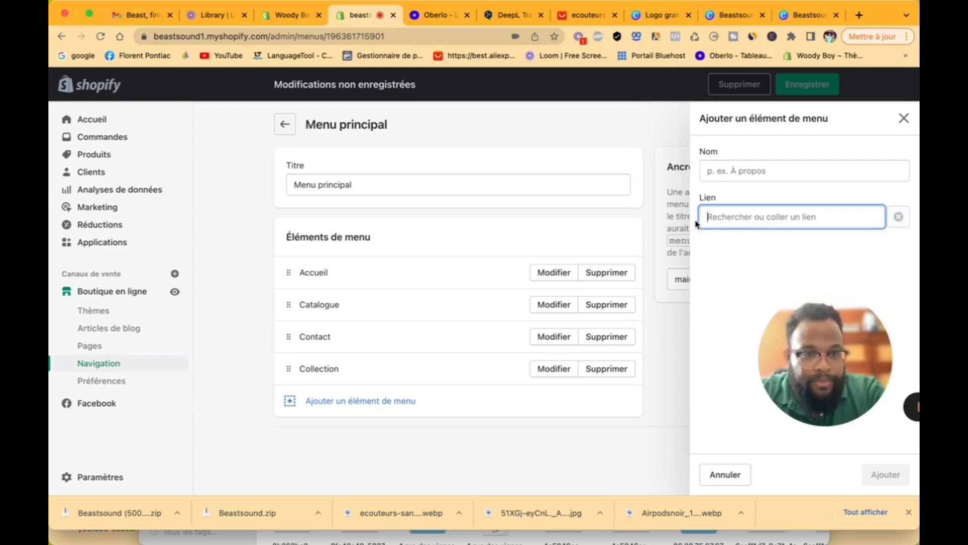
type("fa")
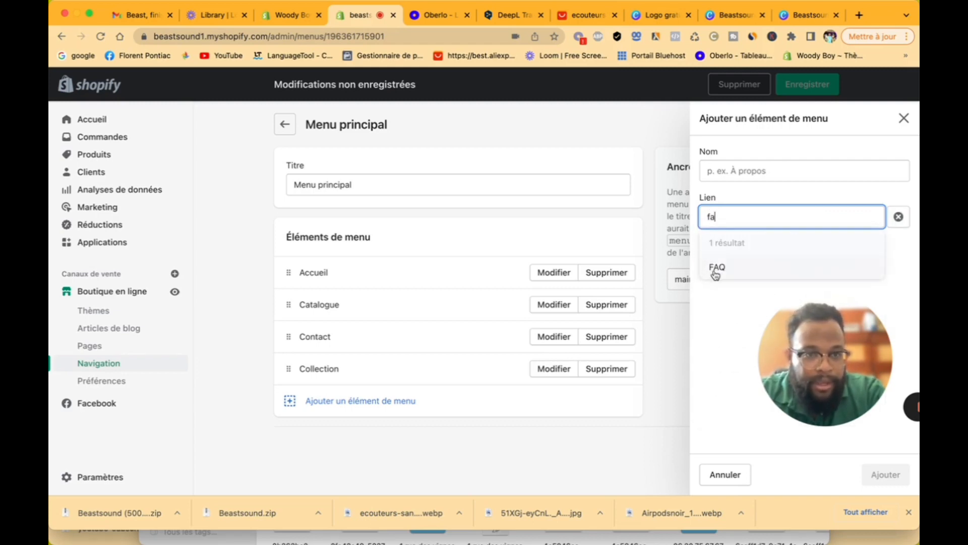
left_click(714, 269)
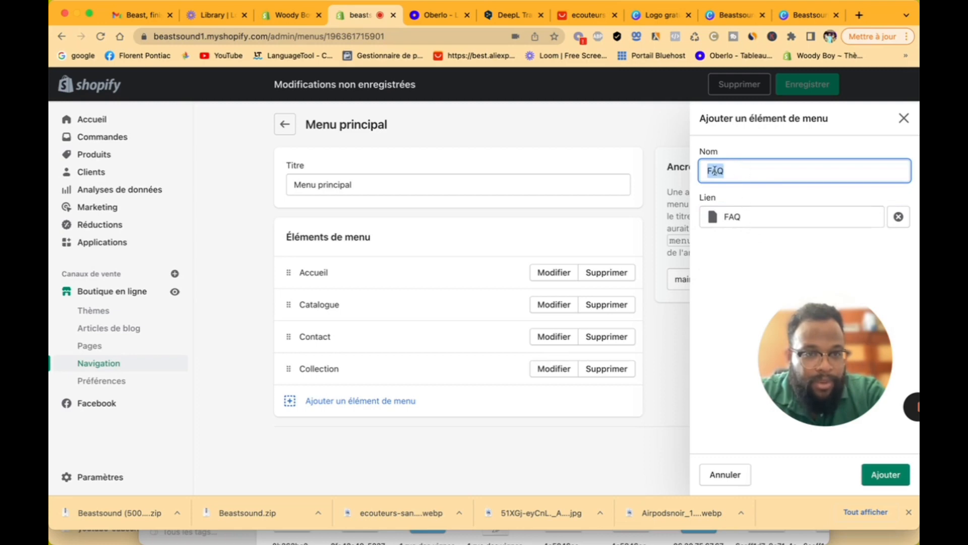
left_click(749, 218)
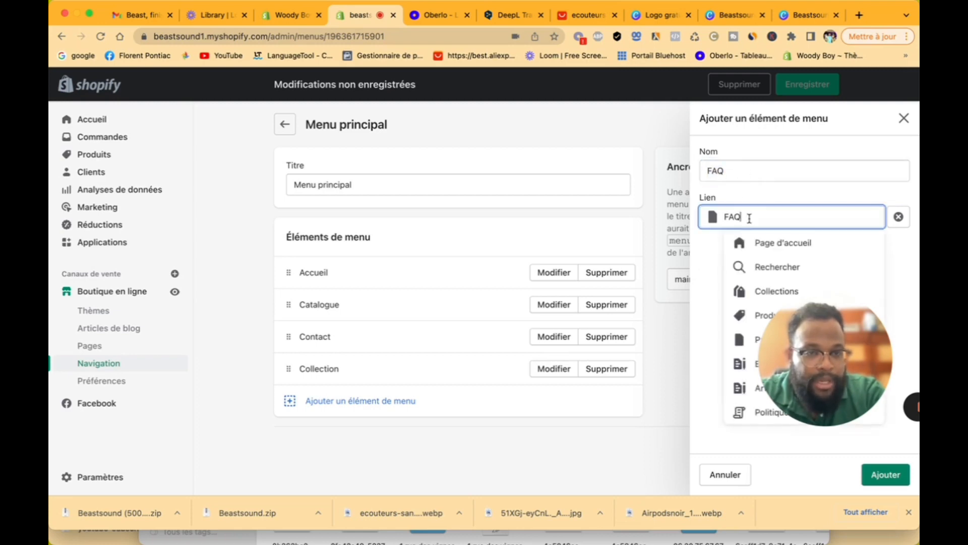
left_click(757, 201)
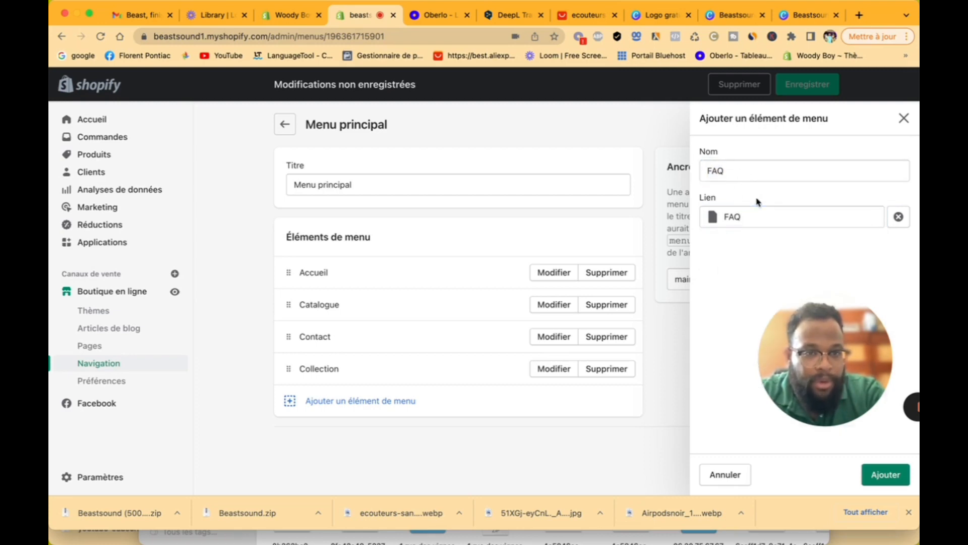
left_click(886, 474)
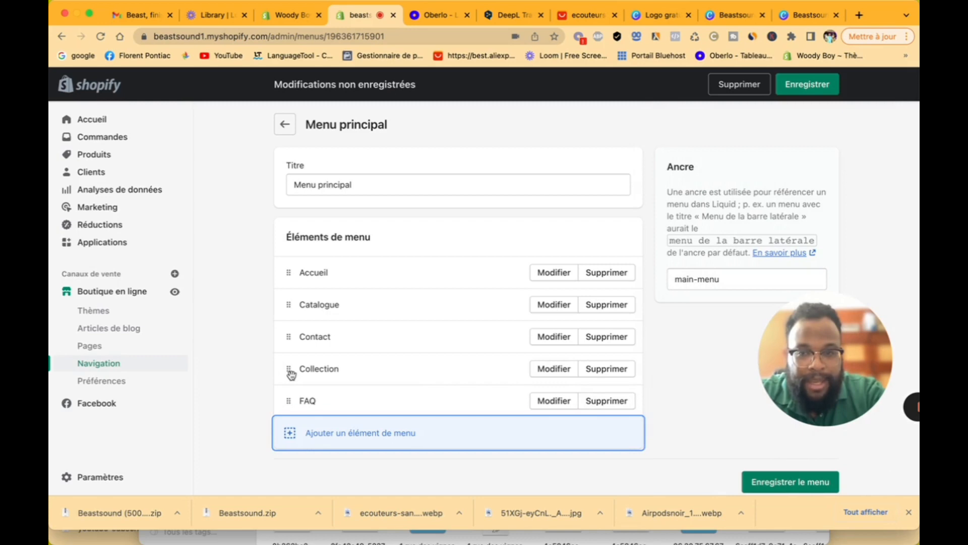
Step: Nest Collection under Catalogue and save the main menu
left_click_drag(290, 373, 286, 310)
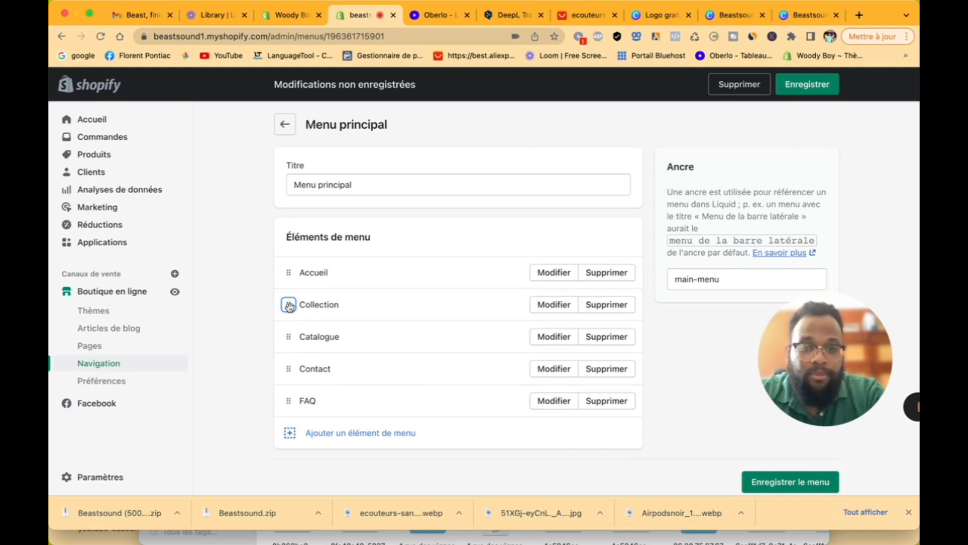
left_click_drag(289, 306, 307, 334)
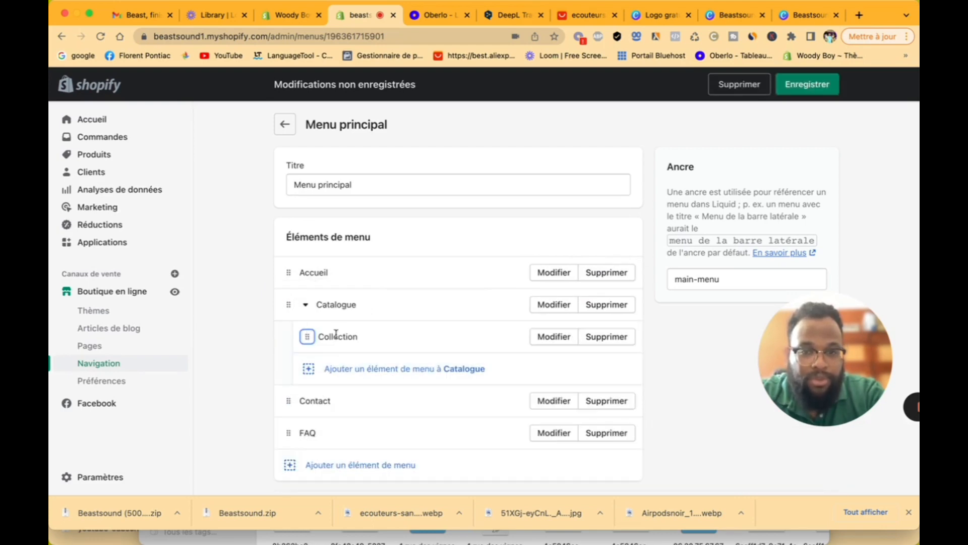
left_click(819, 91)
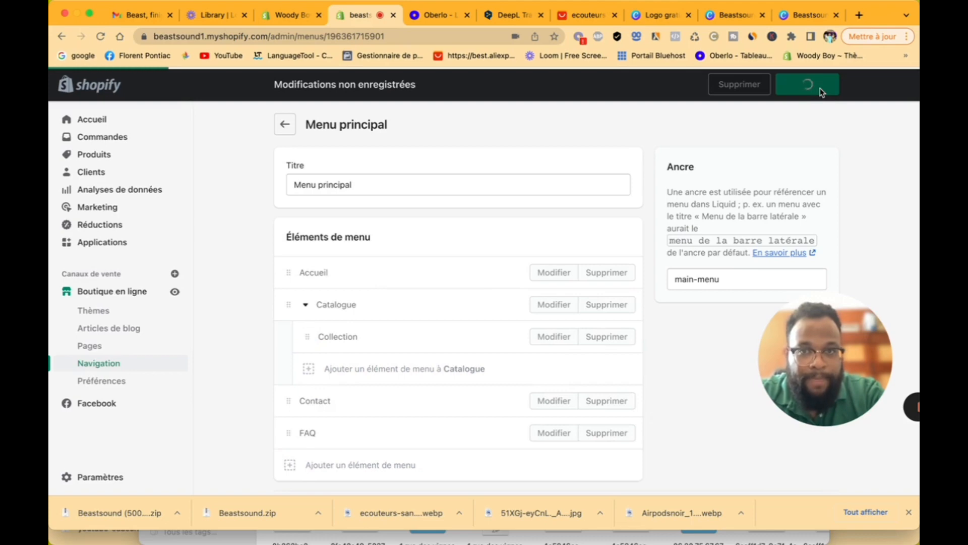
left_click(176, 292)
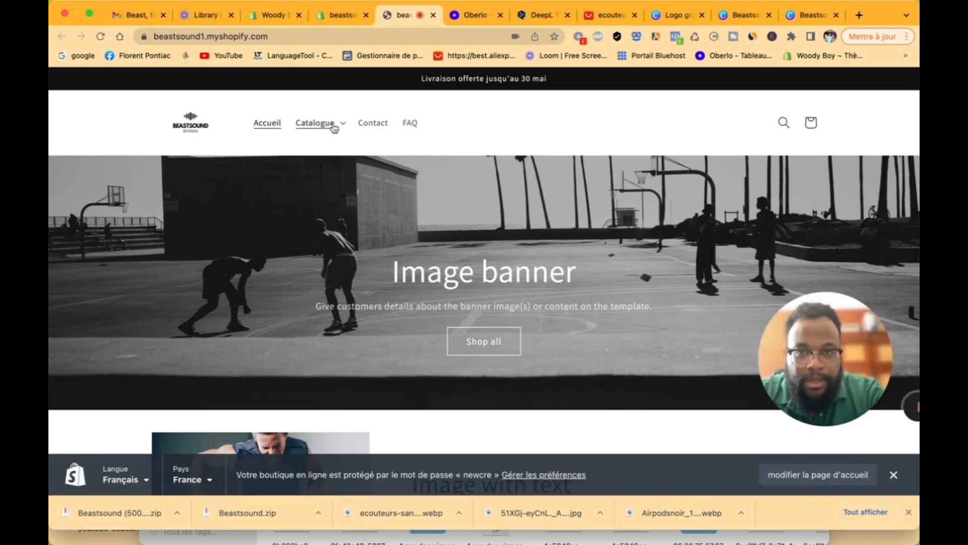
left_click(317, 123)
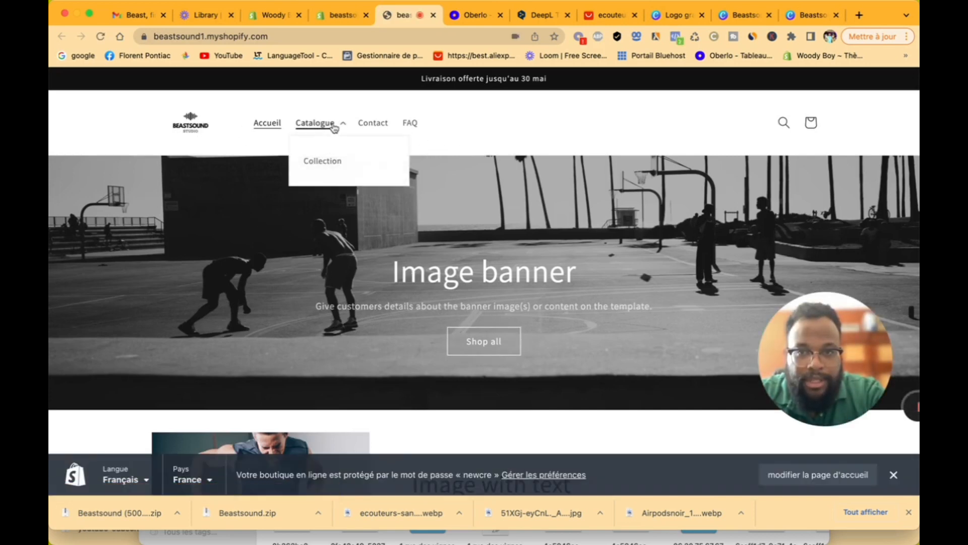
left_click(346, 172)
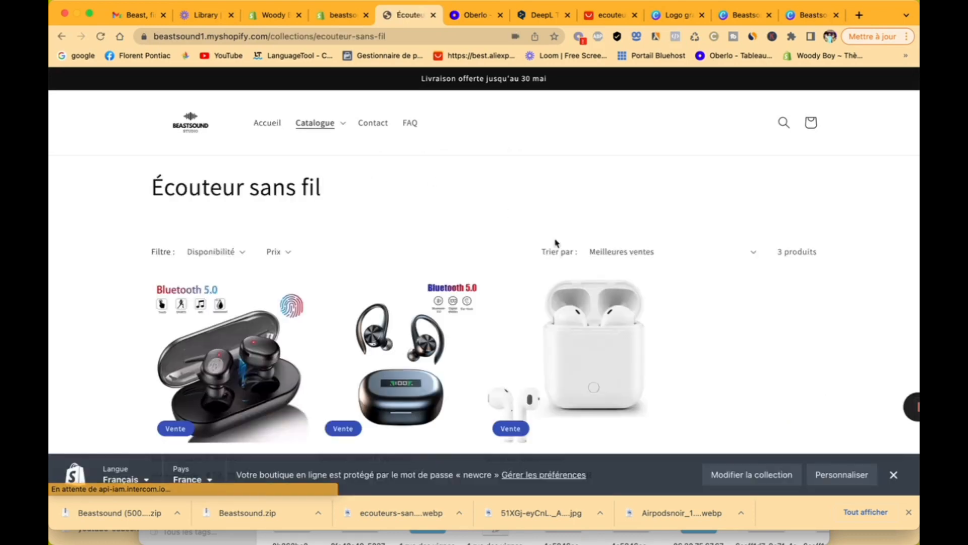
left_click(269, 123)
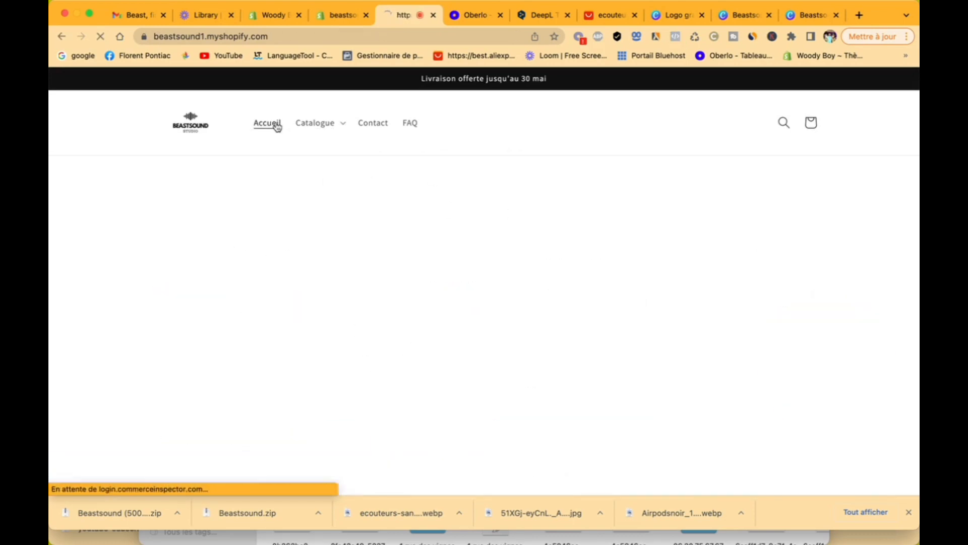
scroll(386, 289, "down", 3)
scroll(386, 289, "down", 8)
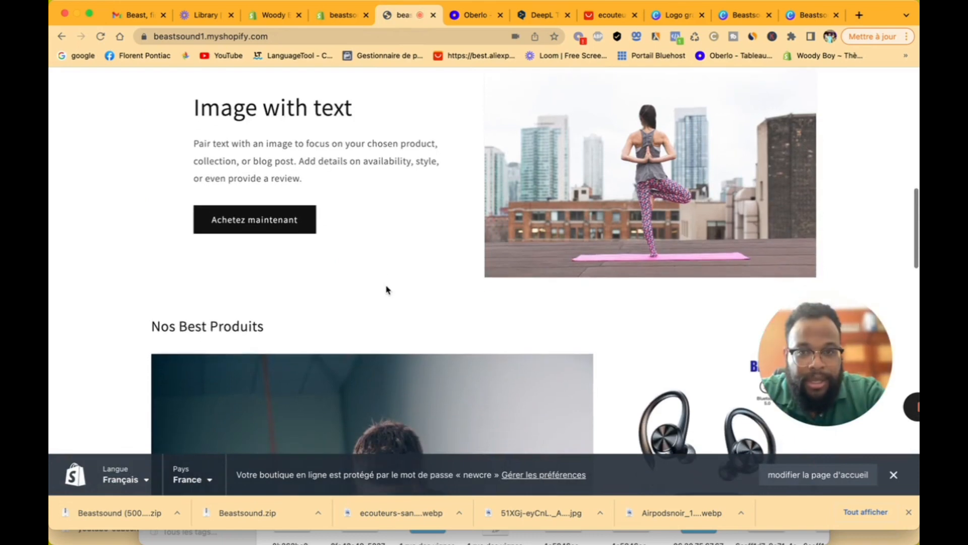
left_click(251, 220)
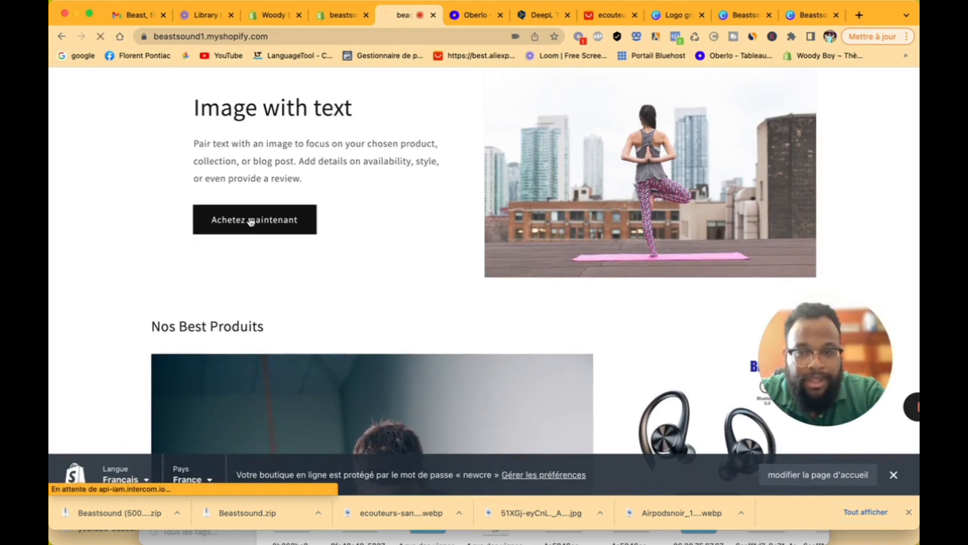
left_click(61, 37)
scroll(297, 225, "up", 8)
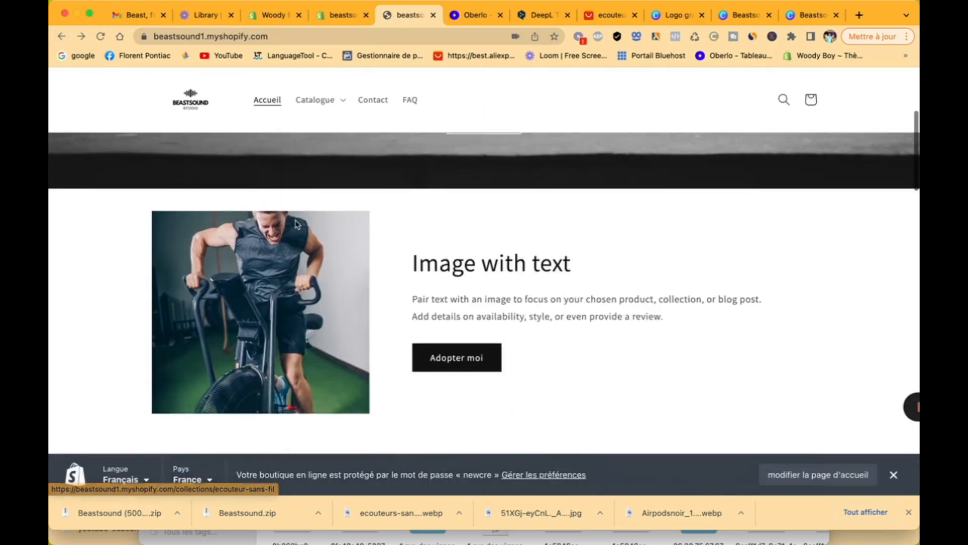
left_click(460, 360)
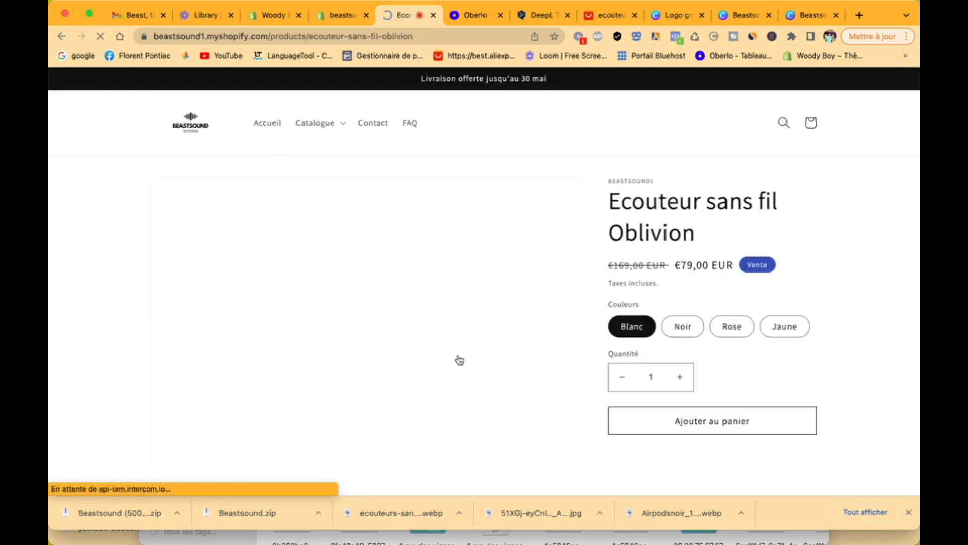
scroll(661, 375, "down", 10)
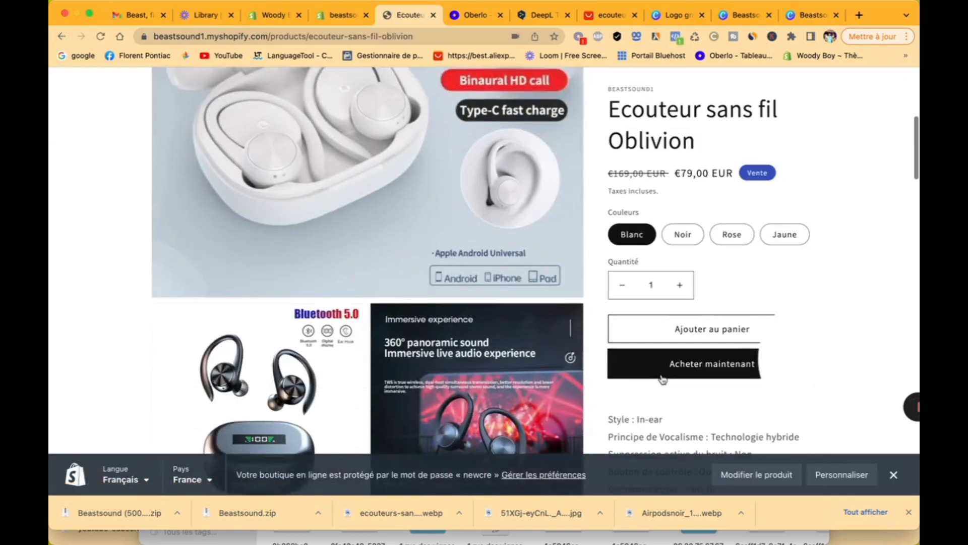
scroll(398, 223, "down", 15)
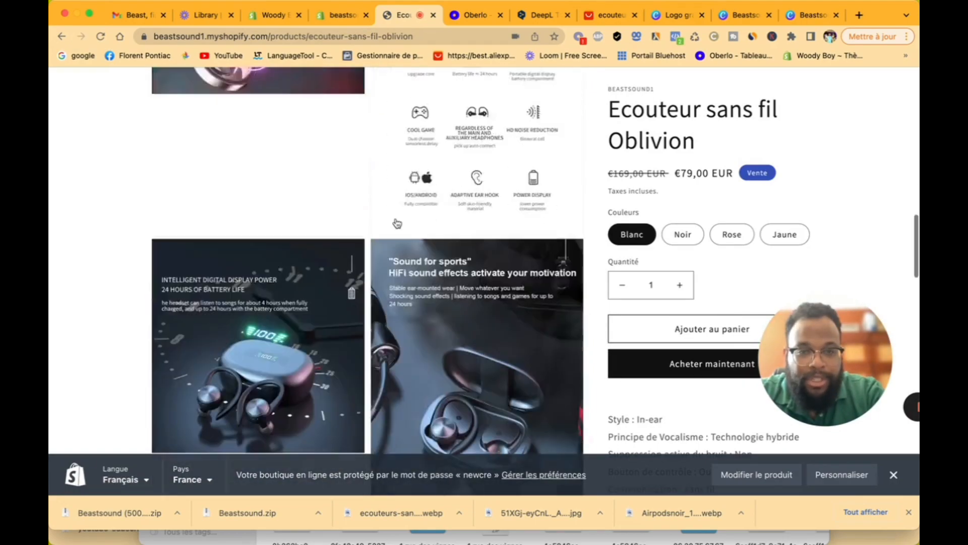
scroll(660, 263, "down", 10)
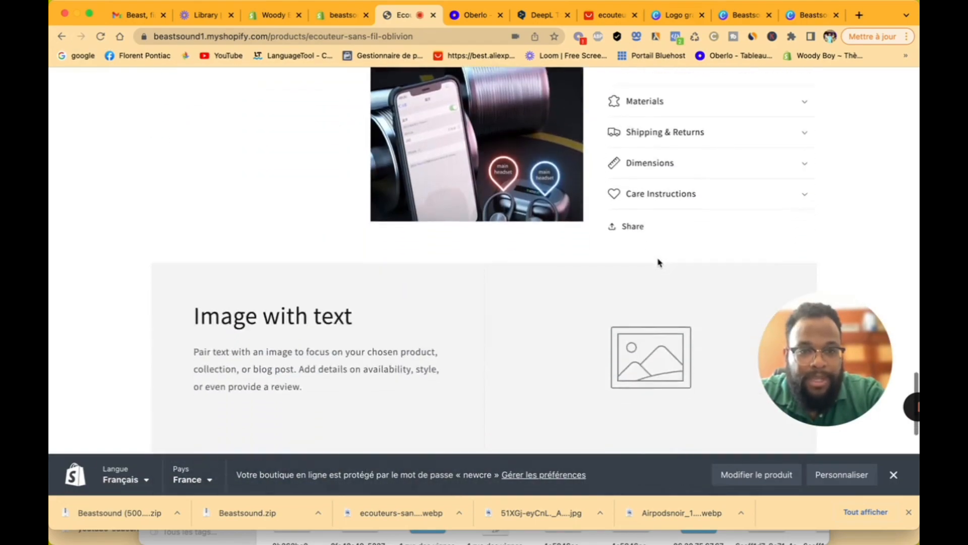
scroll(659, 263, "up", 20)
scroll(659, 263, "down", 9)
scroll(658, 262, "down", 15)
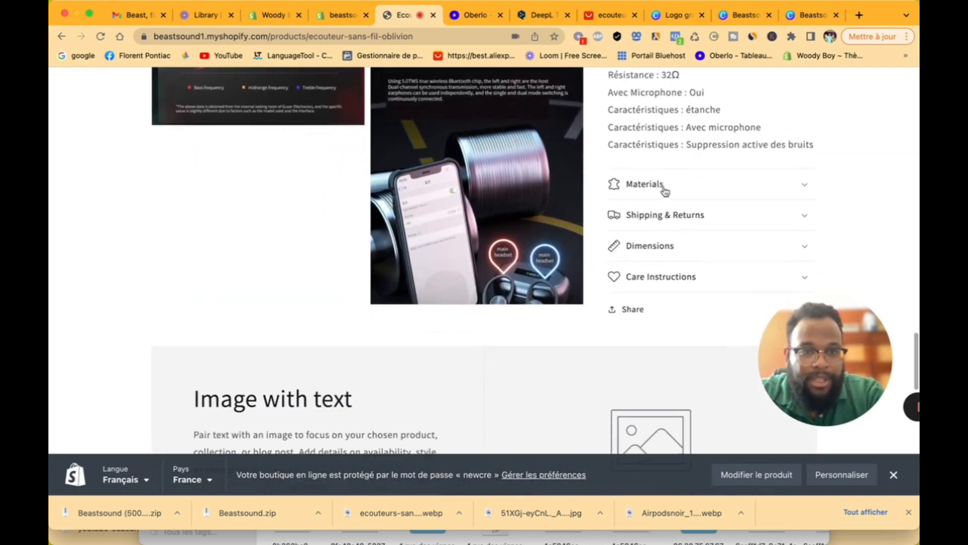
left_click(665, 190)
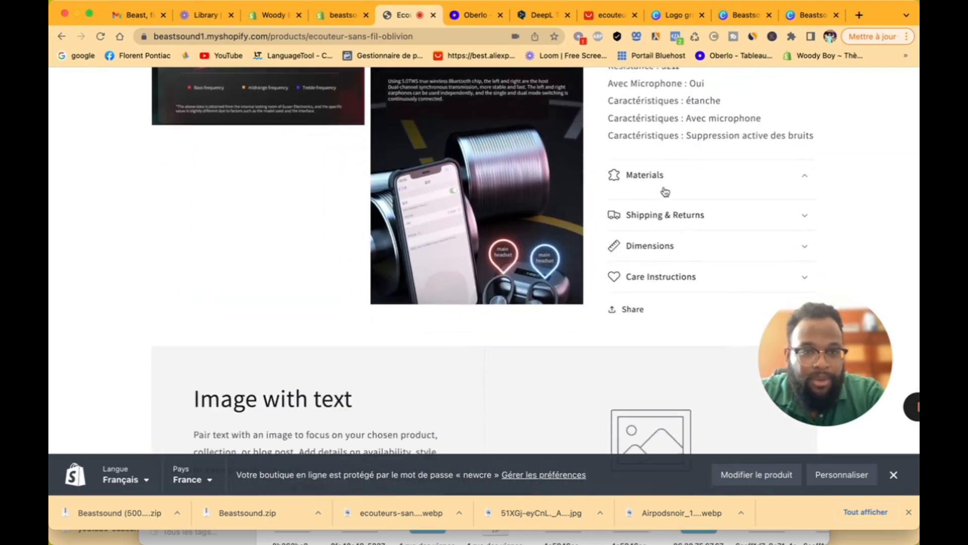
left_click(674, 217)
left_click(670, 243)
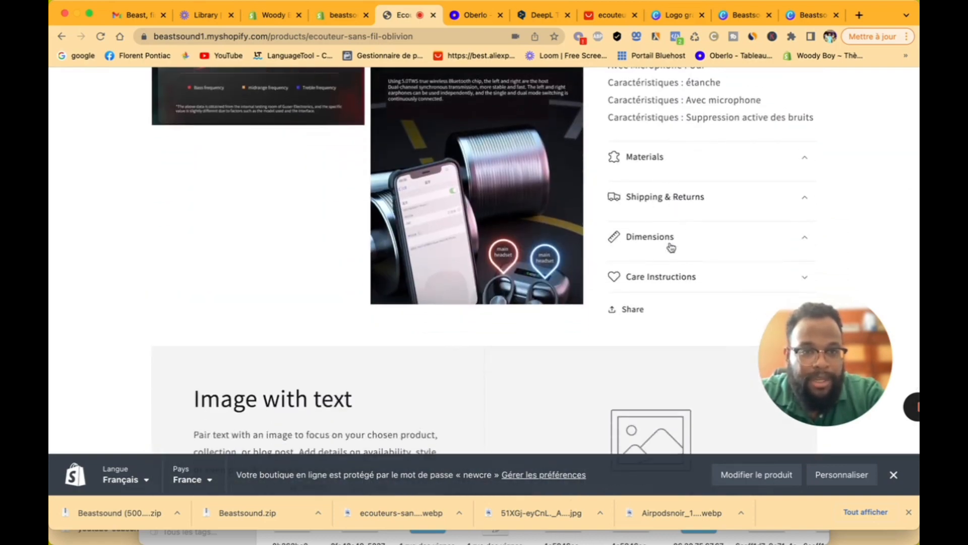
left_click(667, 277)
scroll(652, 271, "up", 15)
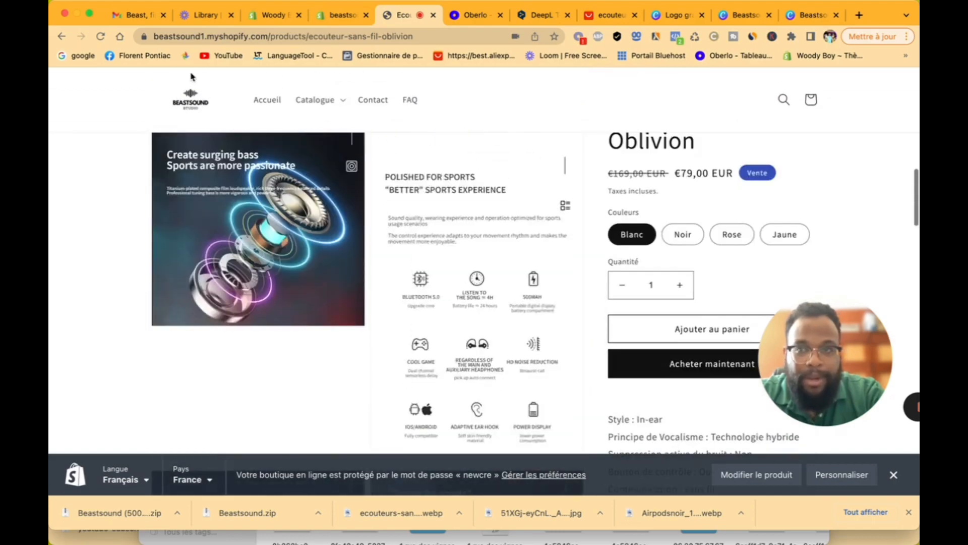
left_click(339, 17)
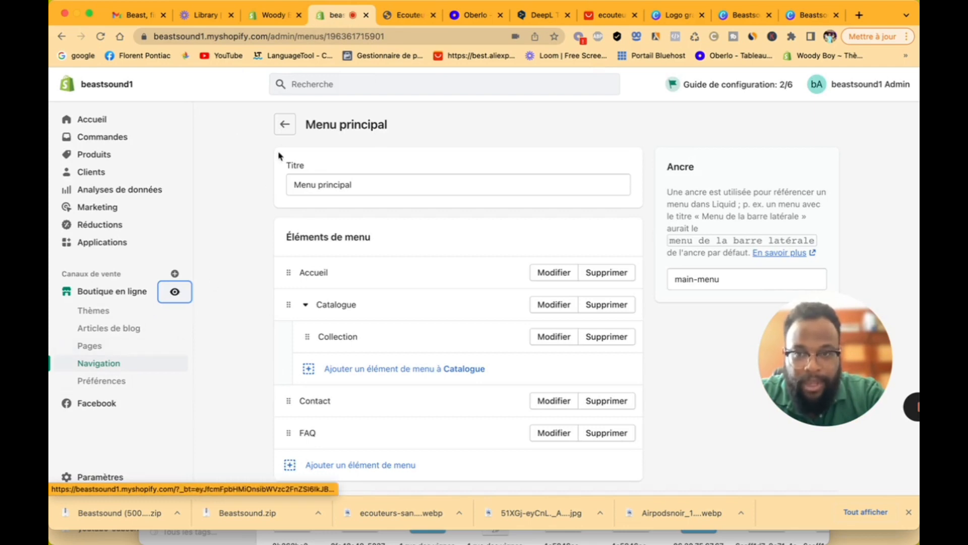
Step: In the online store preferences, enter 'Beastsound musique ultime' as the homepage title
left_click(285, 127)
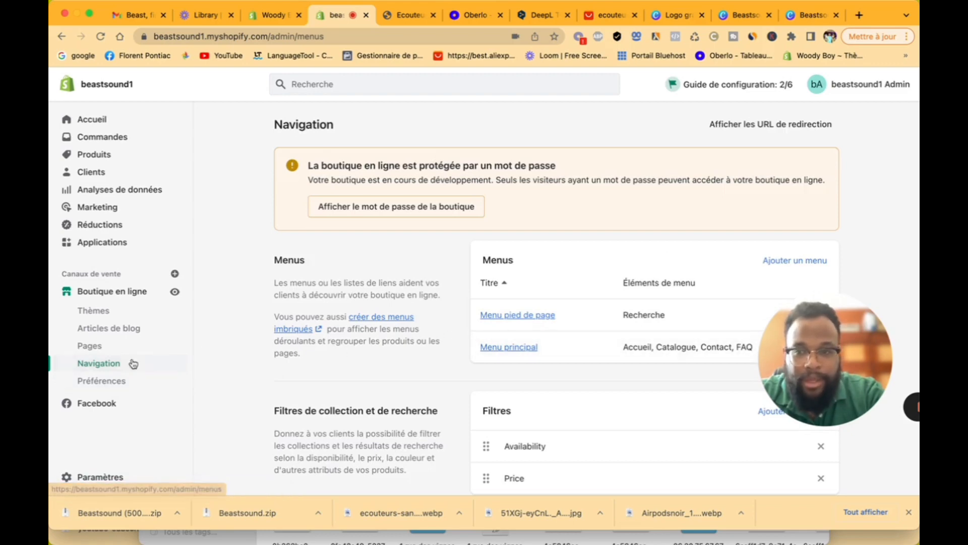
left_click(126, 387)
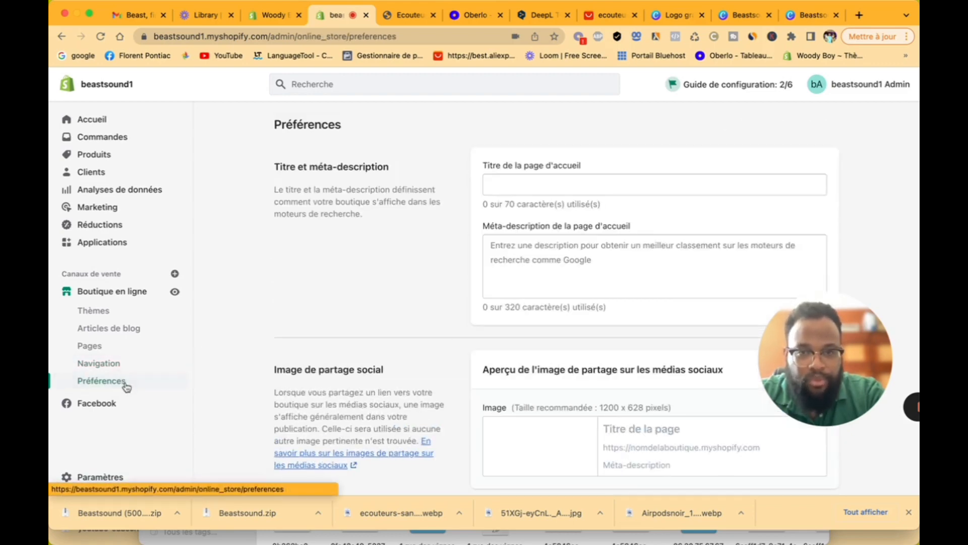
left_click(501, 184)
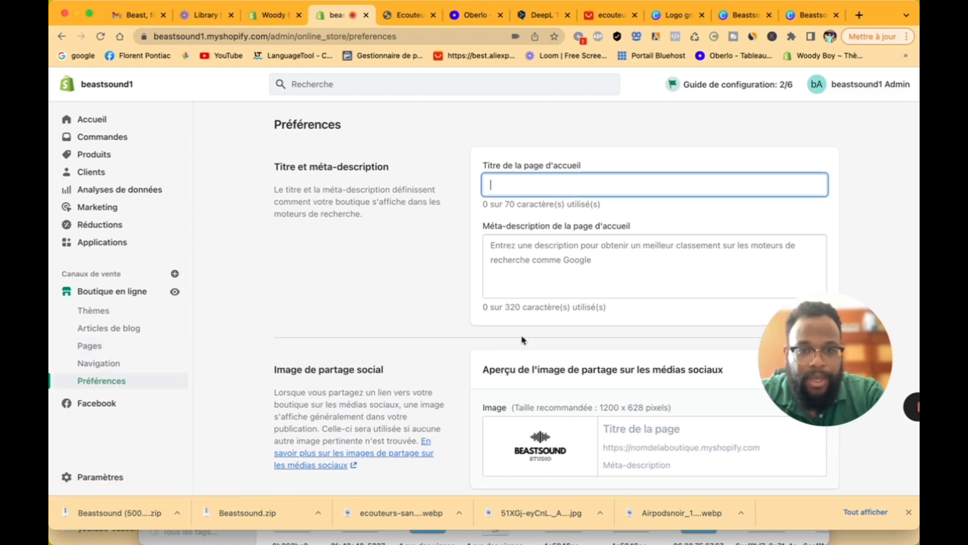
left_click(517, 272)
left_click(503, 178)
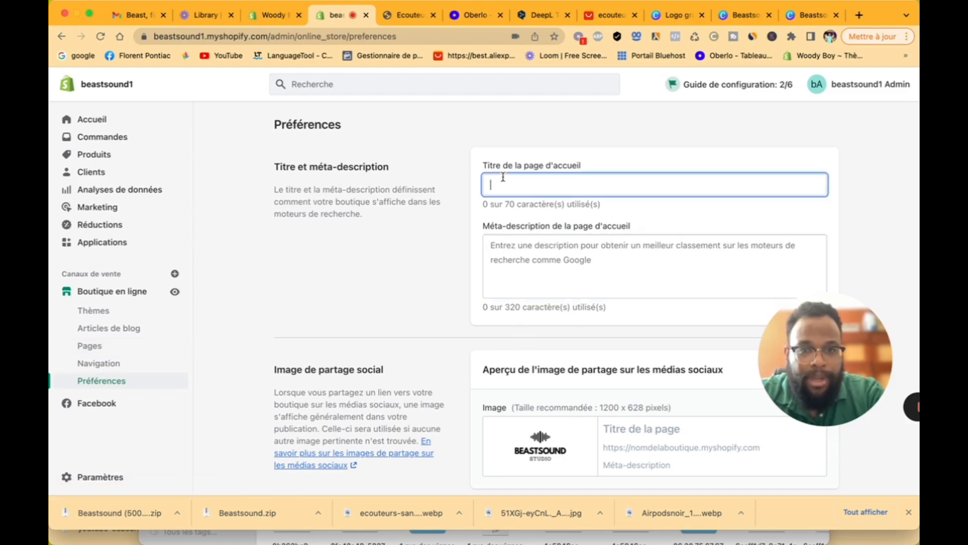
type("B")
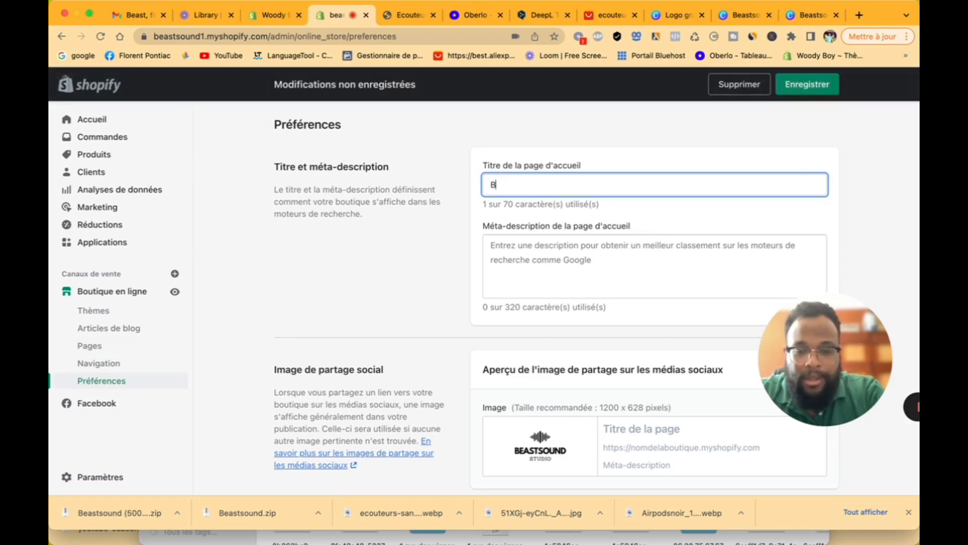
type("eastsound")
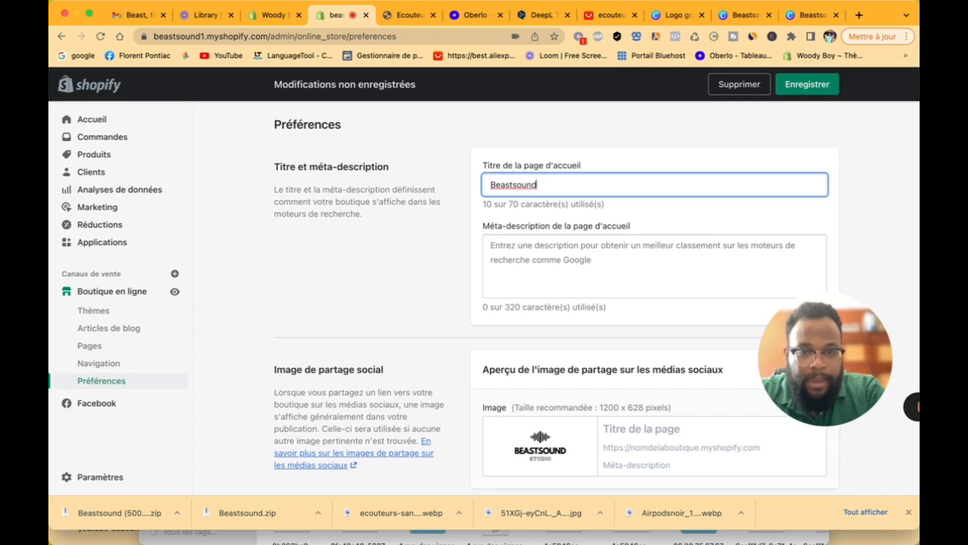
type(" mus")
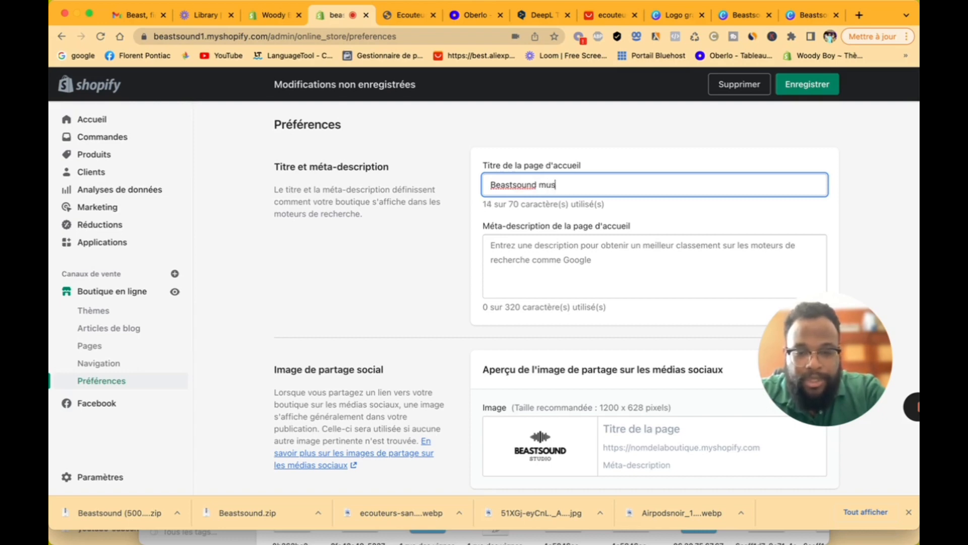
type("qiue")
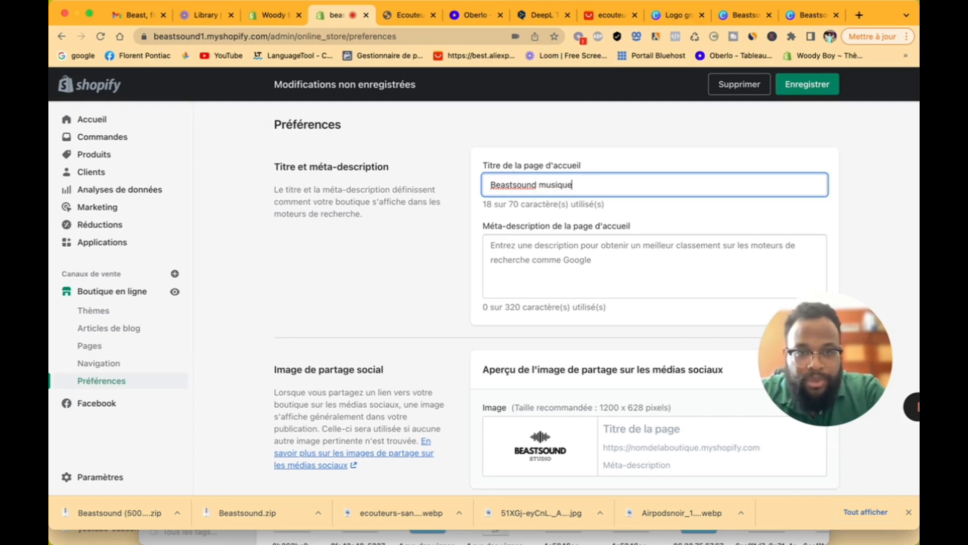
type("ulti")
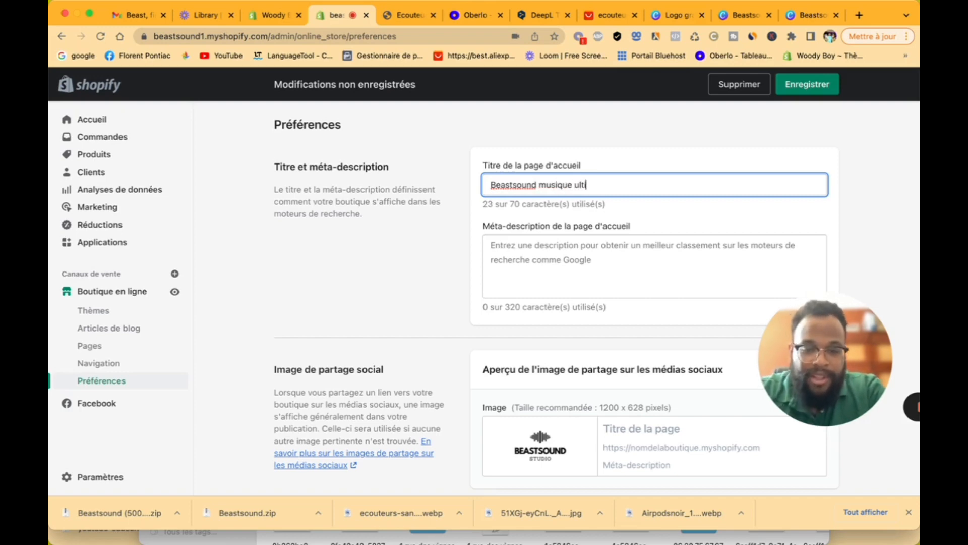
type("me")
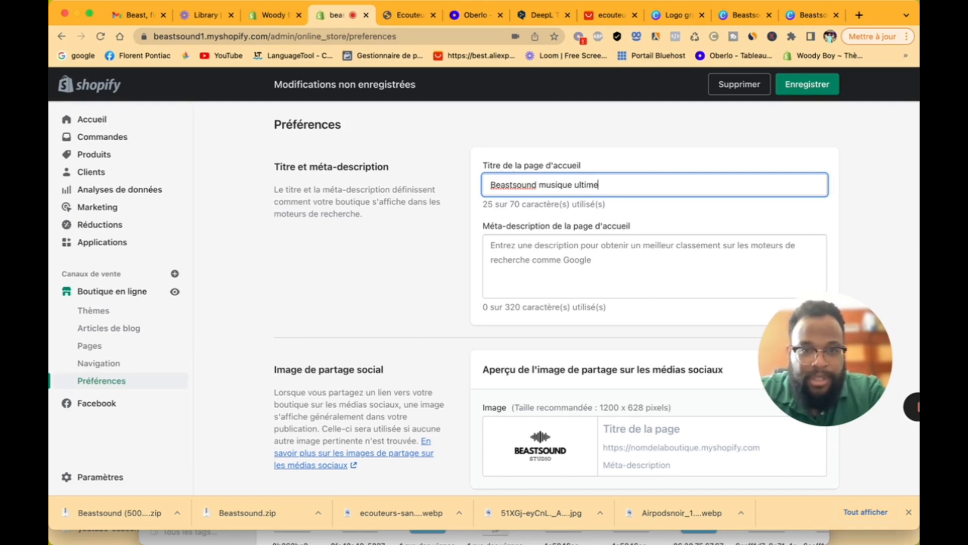
Step: Move down through the homepage meta-description and Google Analytics fields
left_click(553, 285)
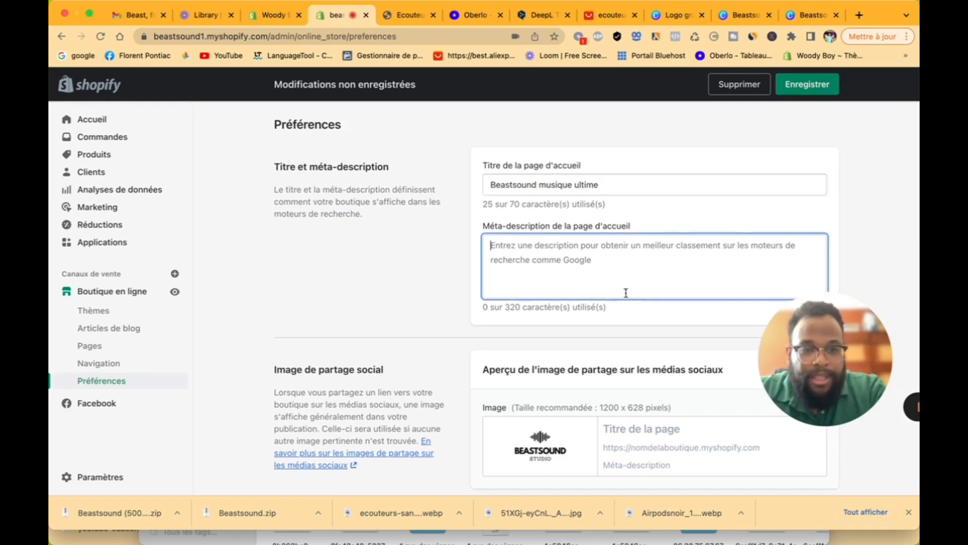
scroll(625, 293, "down", 5)
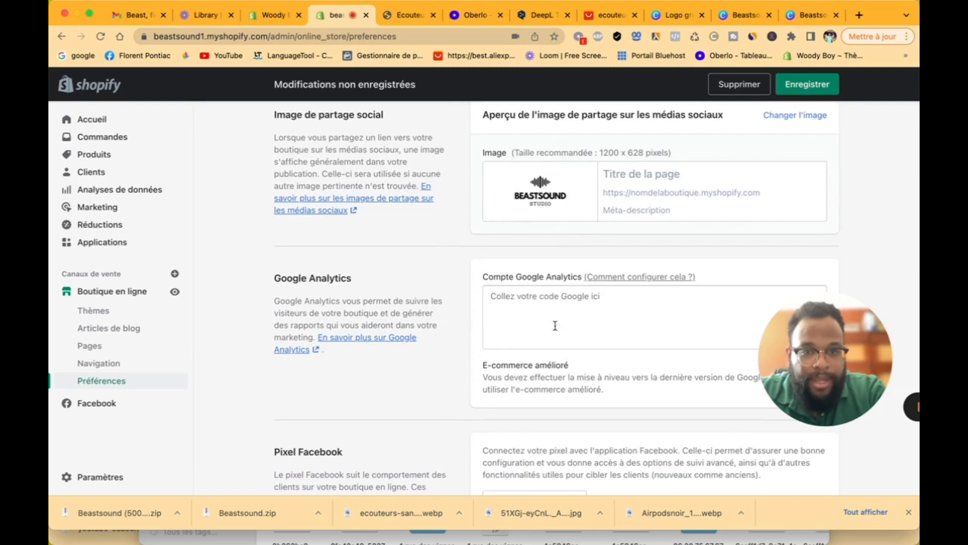
left_click(553, 308)
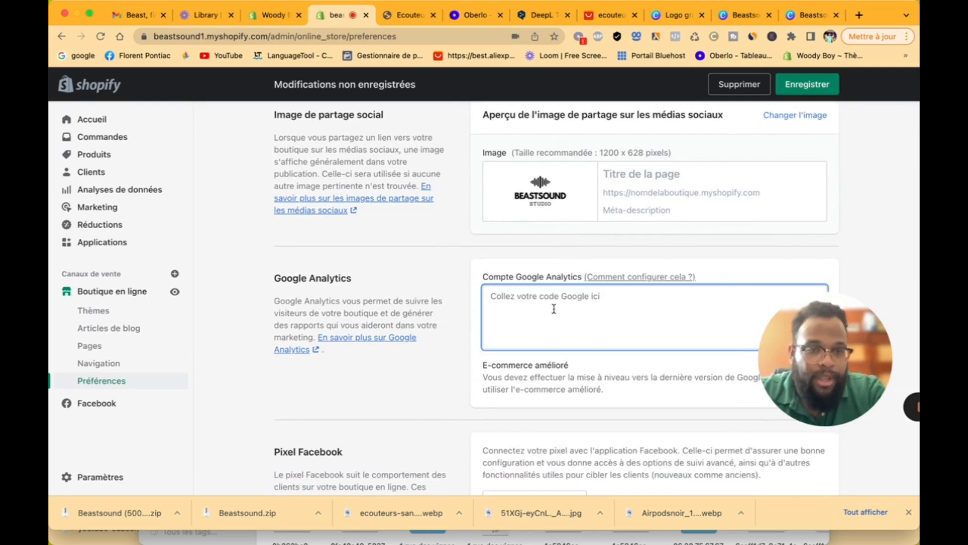
scroll(554, 309, "down", 5)
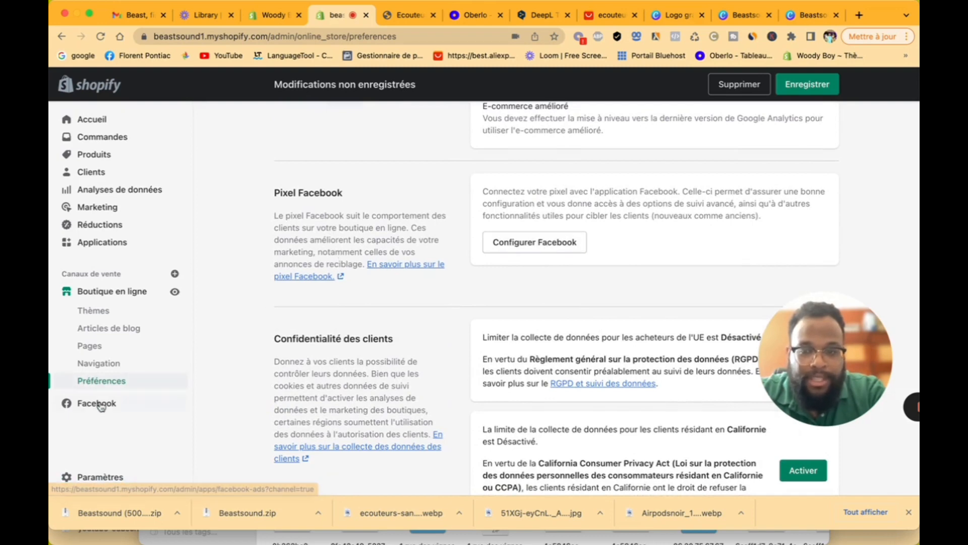
Step: Turn on the limit on data collection for EU buyers
scroll(554, 323, "down", 2)
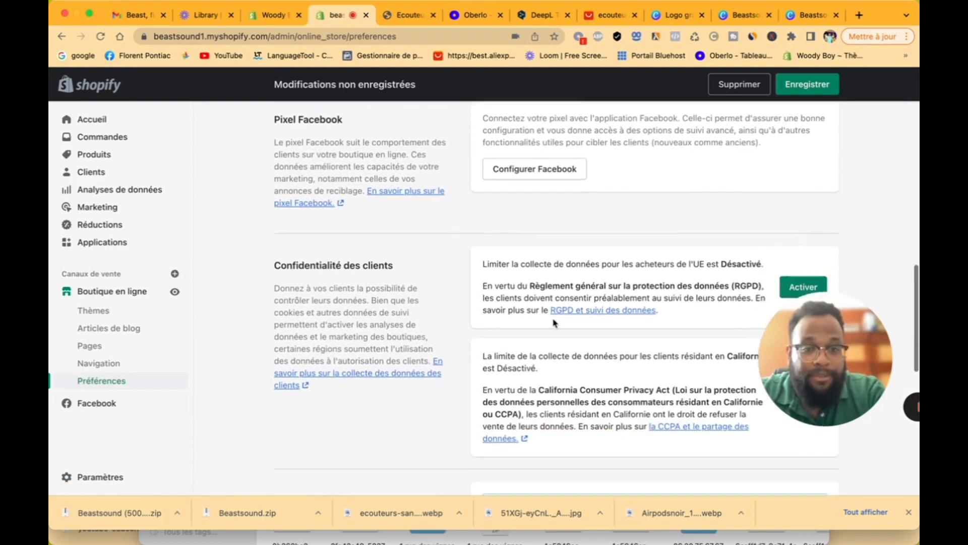
left_click(804, 271)
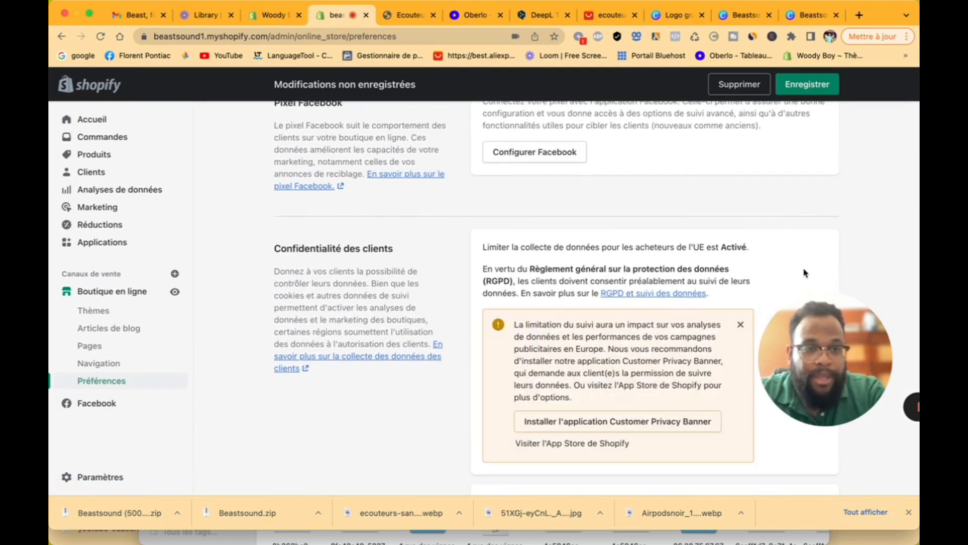
scroll(663, 308, "down", 3)
Step: Install the Customer Privacy app and save its GDPR consent banner settings
left_click(655, 303)
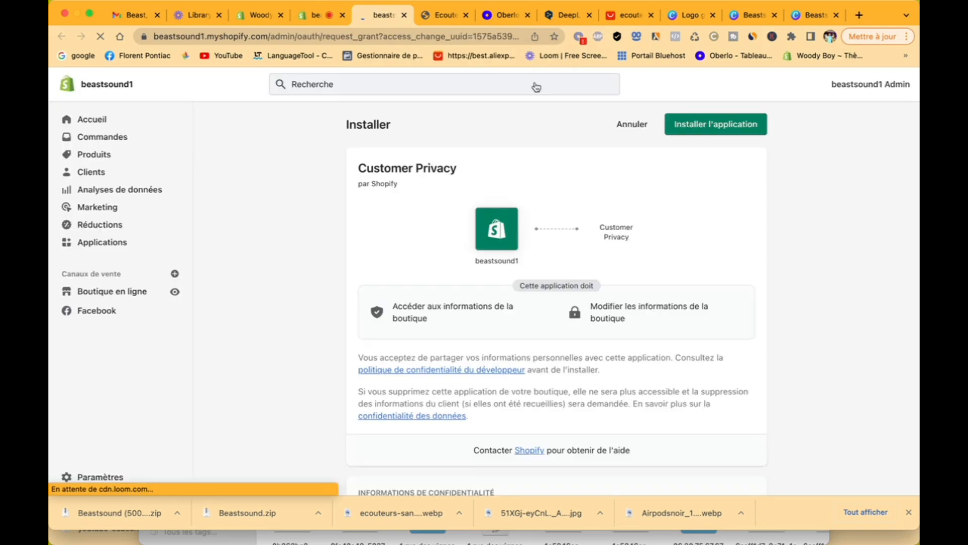
left_click(715, 126)
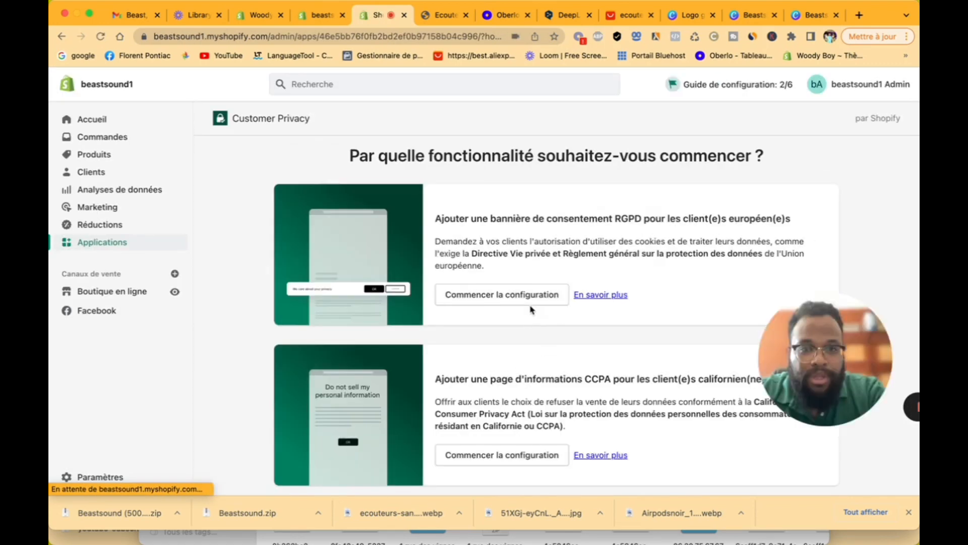
left_click(503, 301)
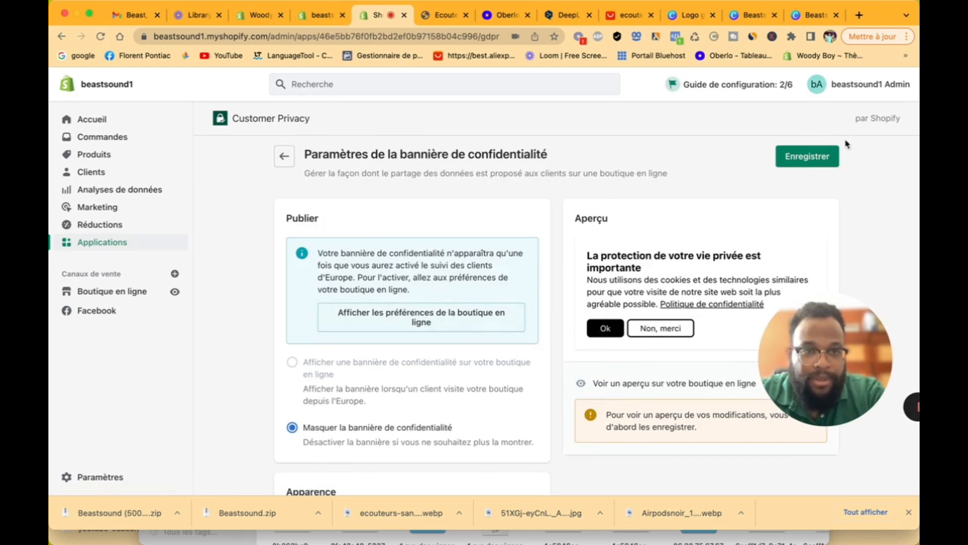
left_click(816, 158)
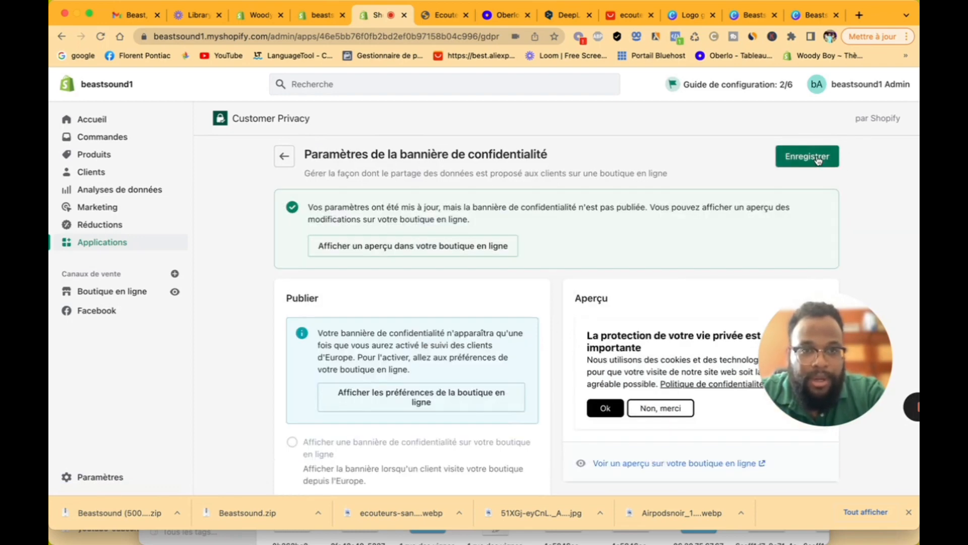
left_click(284, 158)
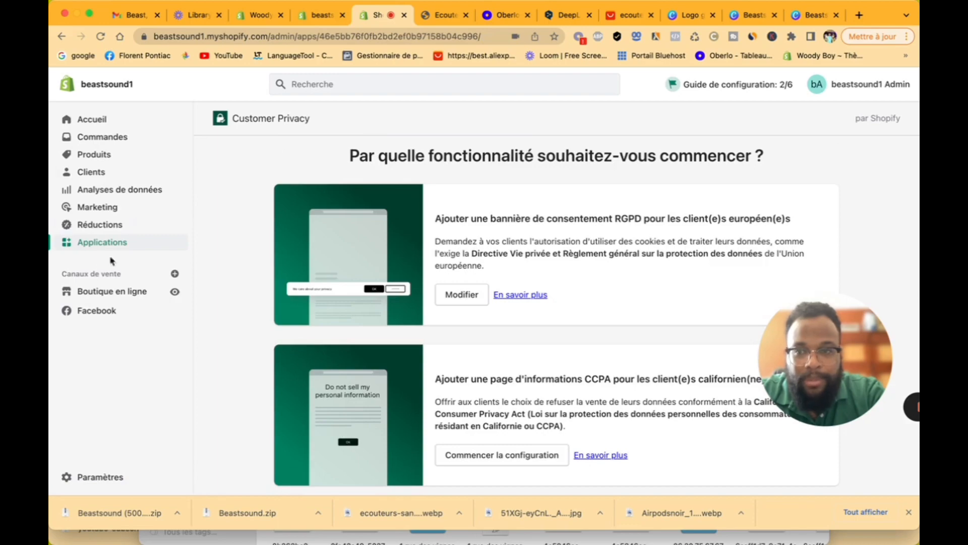
left_click(119, 292)
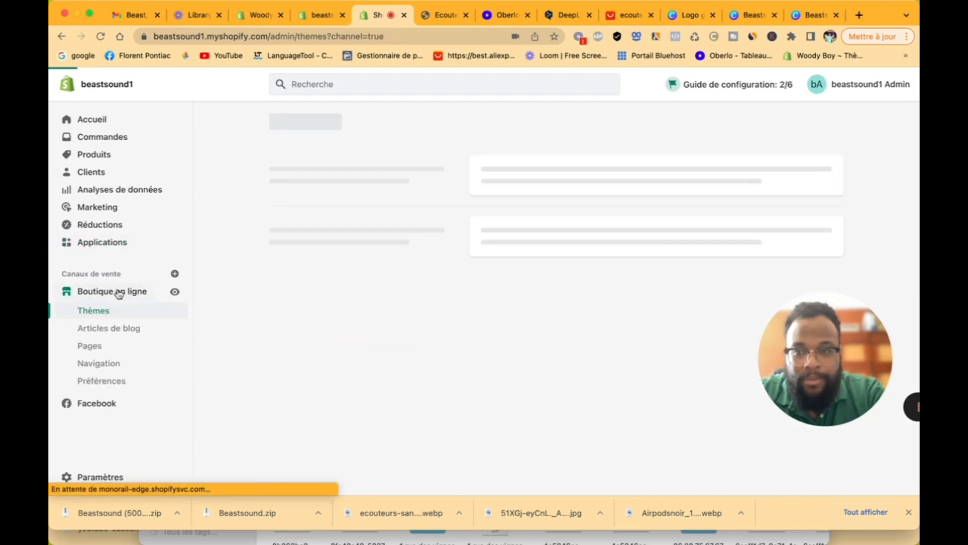
Step: Revisit Préférences to check the store password field, then go to the Thèmes page
left_click(135, 382)
scroll(431, 352, "down", 15)
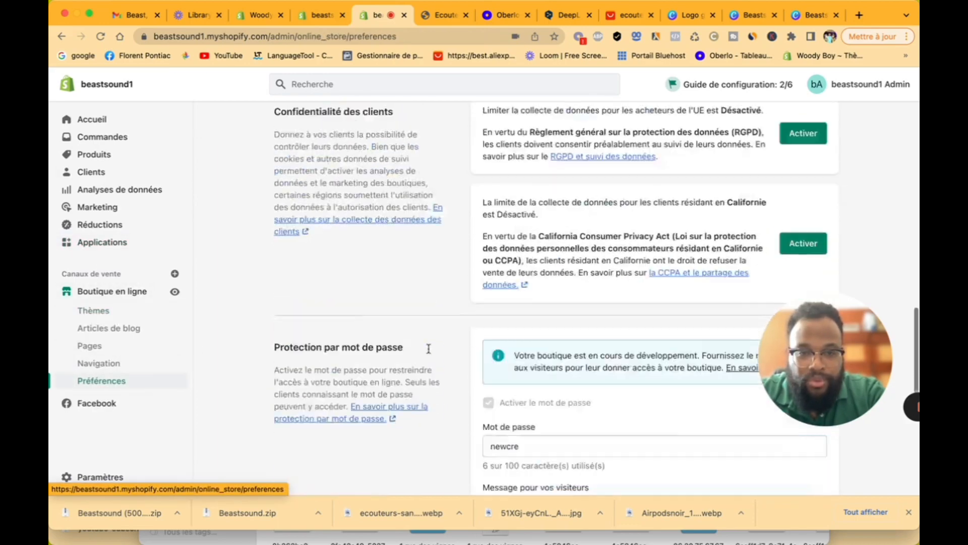
scroll(430, 352, "up", 2)
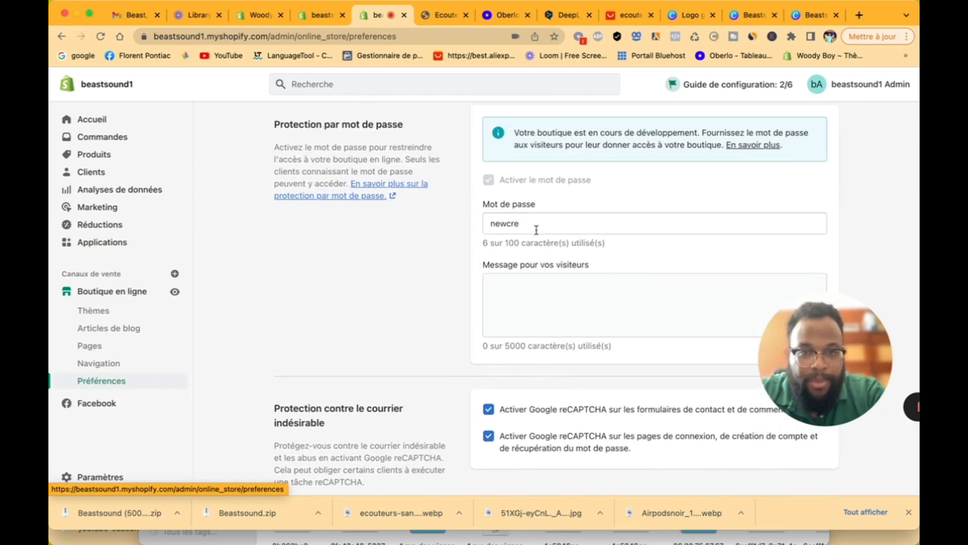
left_click_drag(535, 230, 483, 232)
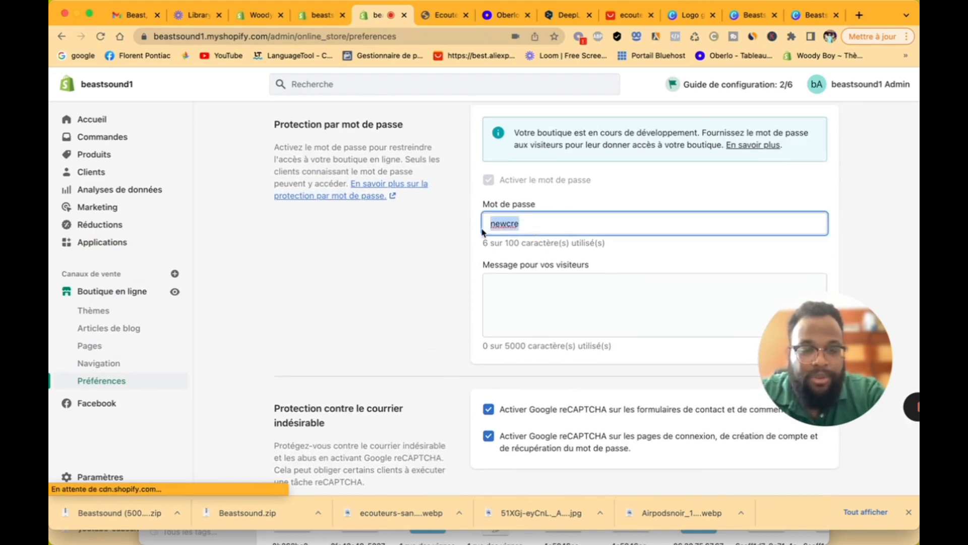
scroll(430, 206, "up", 3)
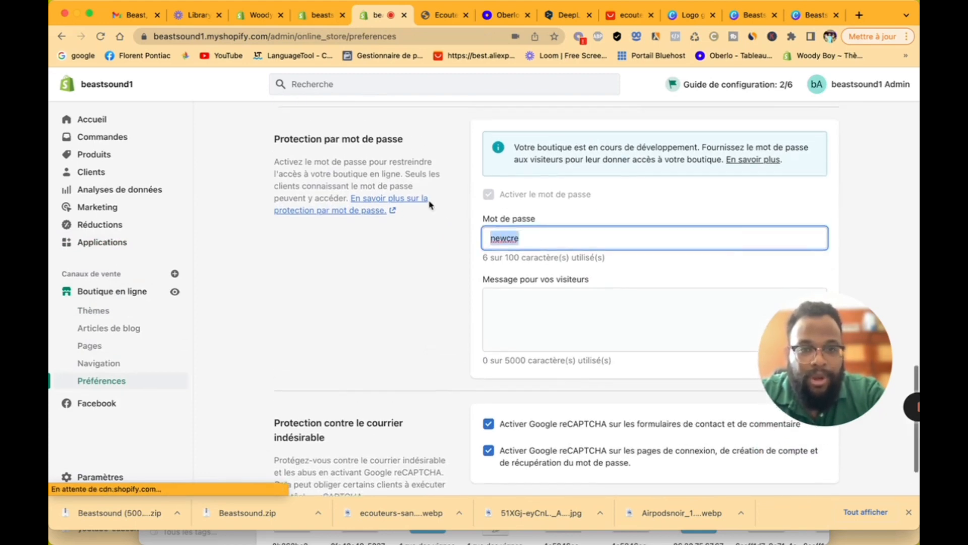
left_click(430, 205)
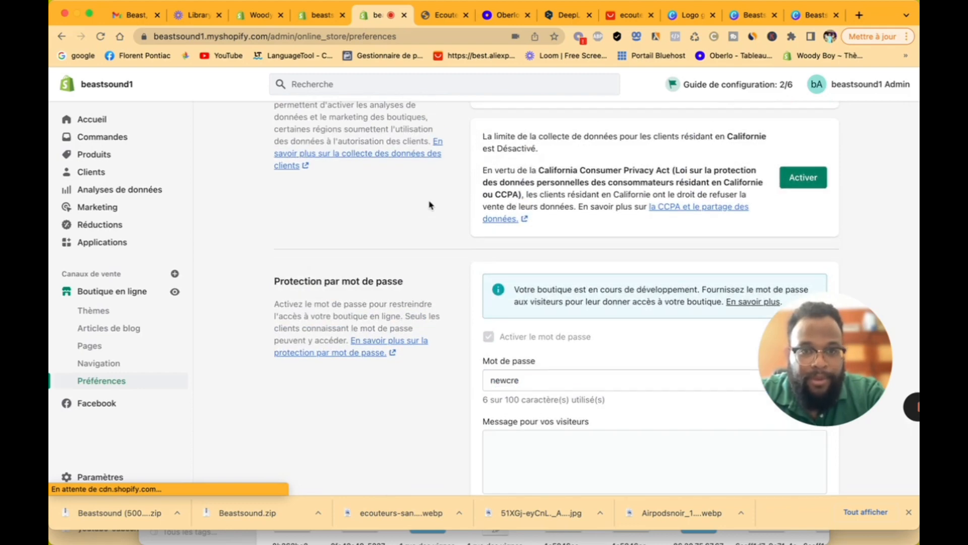
scroll(433, 296, "down", 5)
scroll(432, 295, "up", 5)
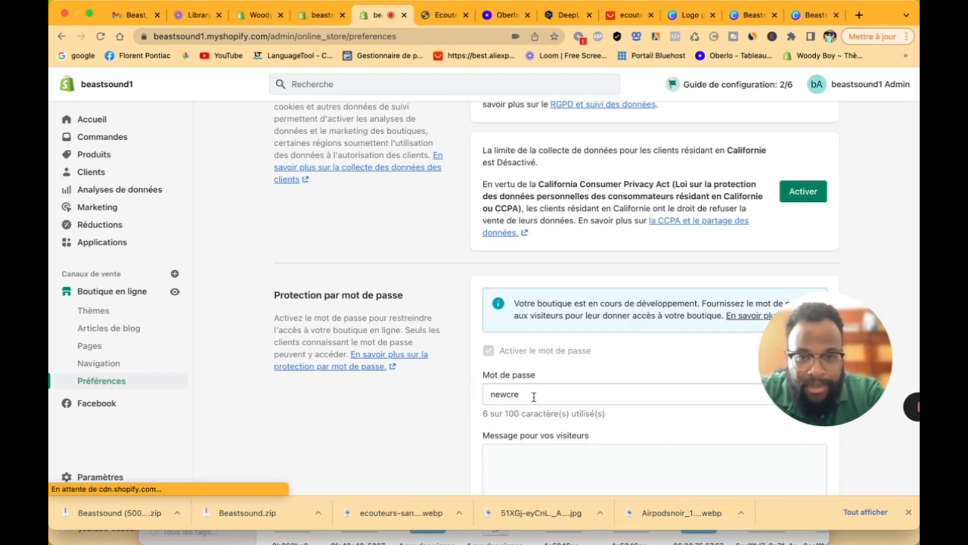
left_click_drag(533, 396, 486, 391)
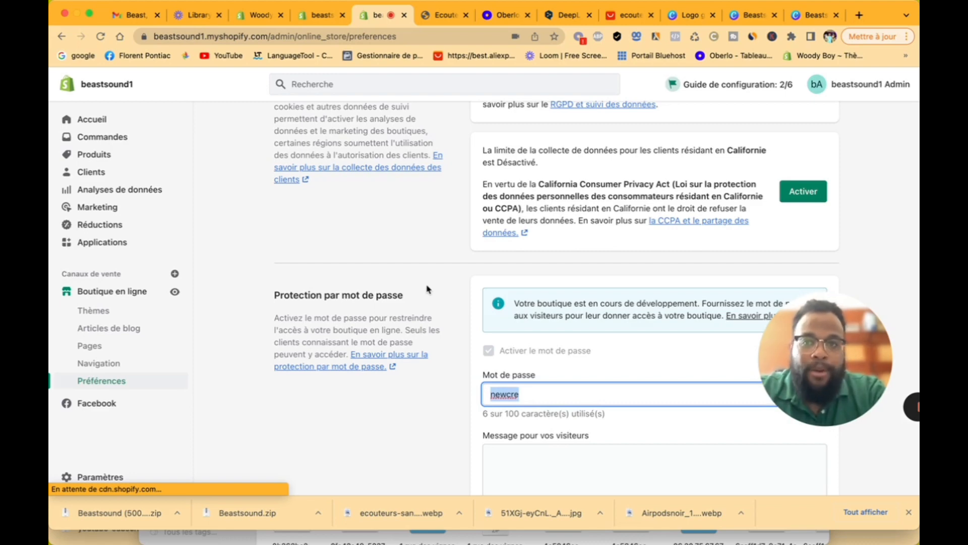
scroll(427, 289, "up", 6)
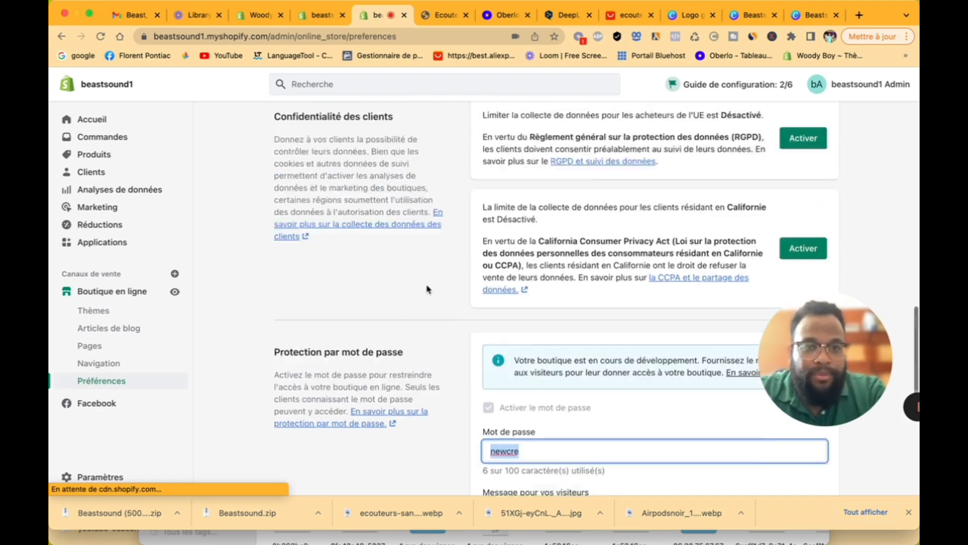
left_click(100, 301)
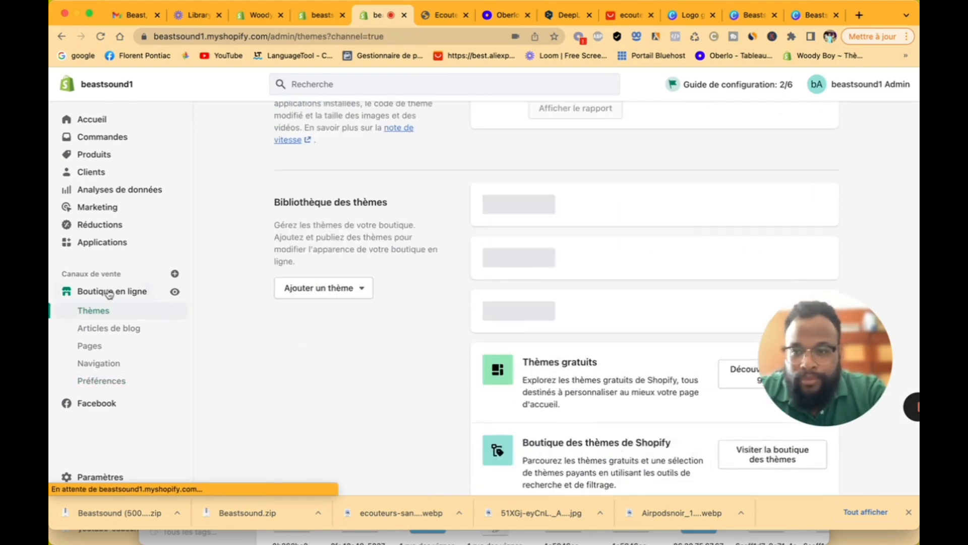
Step: Open the Dawn theme editor and expand the homepage's Pied de page section
scroll(391, 301, "up", 8)
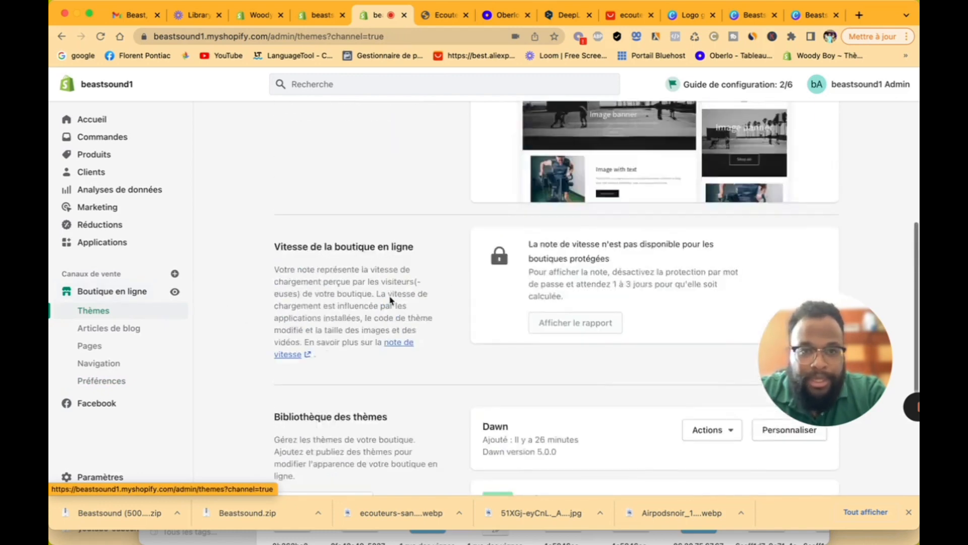
left_click(796, 257)
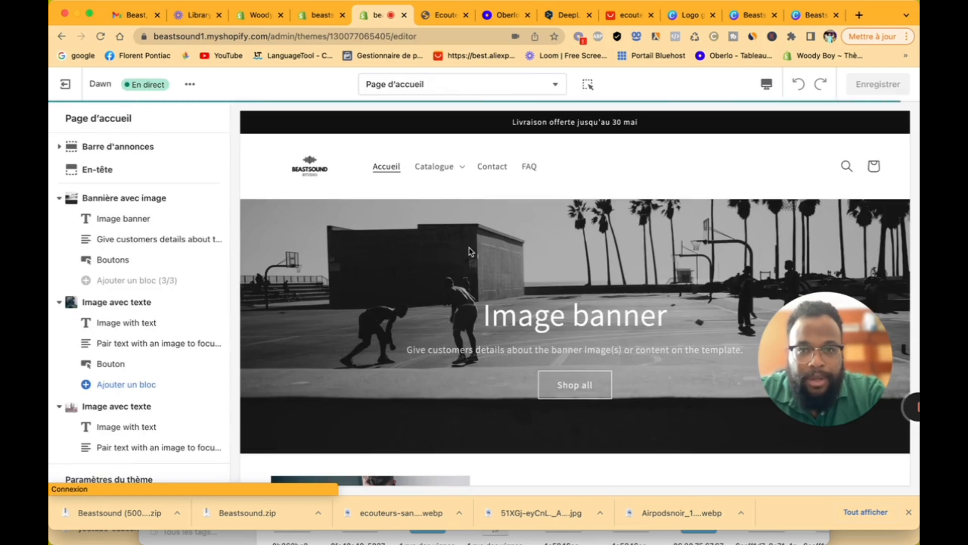
scroll(469, 250, "down", 8)
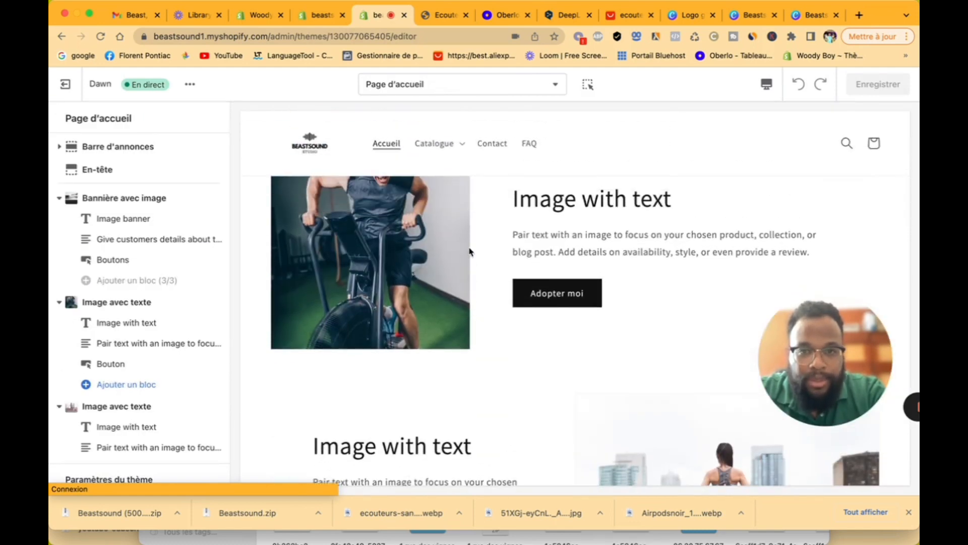
left_click(422, 86)
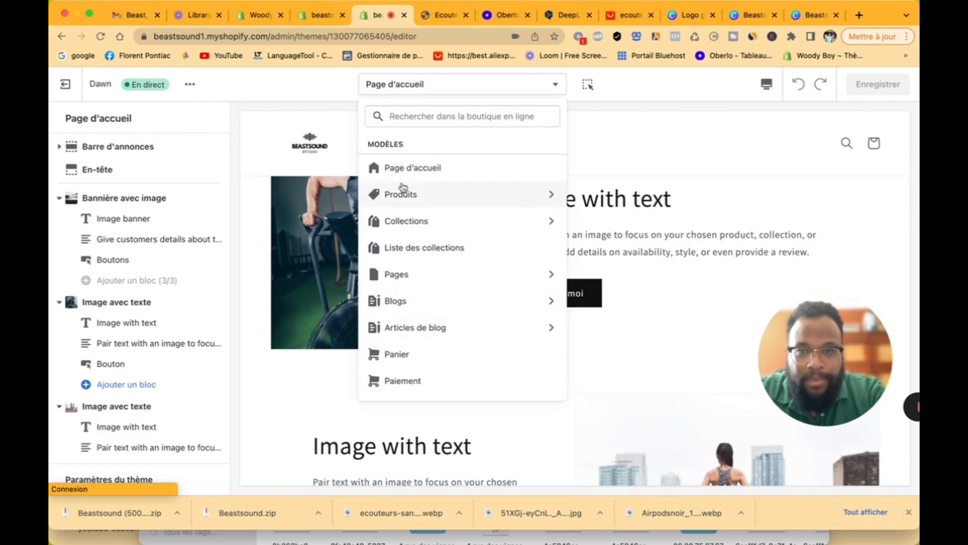
left_click(235, 166)
scroll(192, 227, "down", 10)
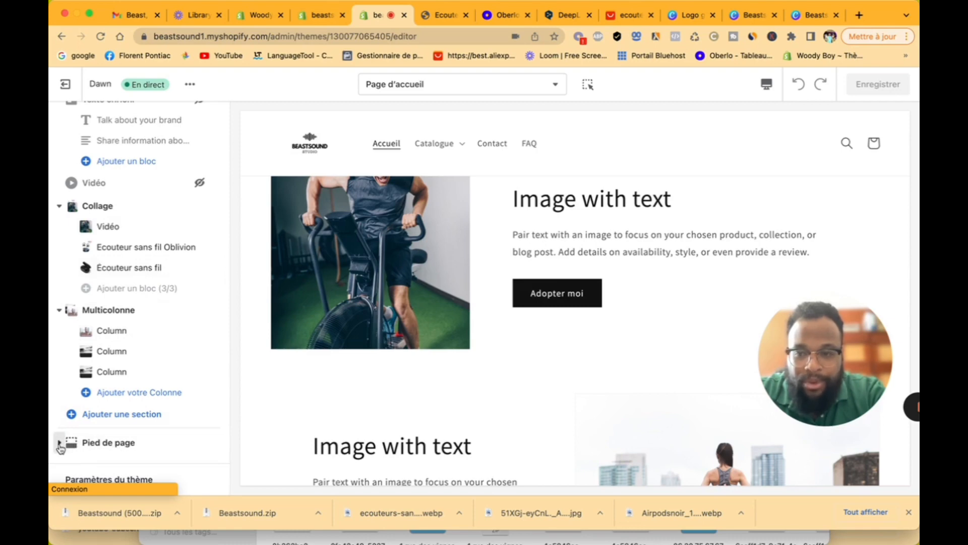
left_click(114, 454)
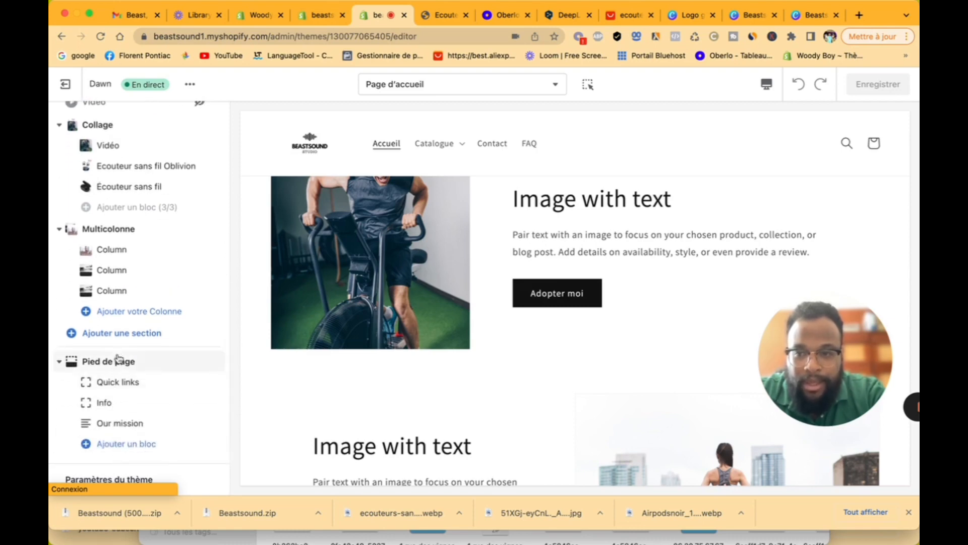
Step: Set the footer's colour scheme to Inverser
left_click(119, 359)
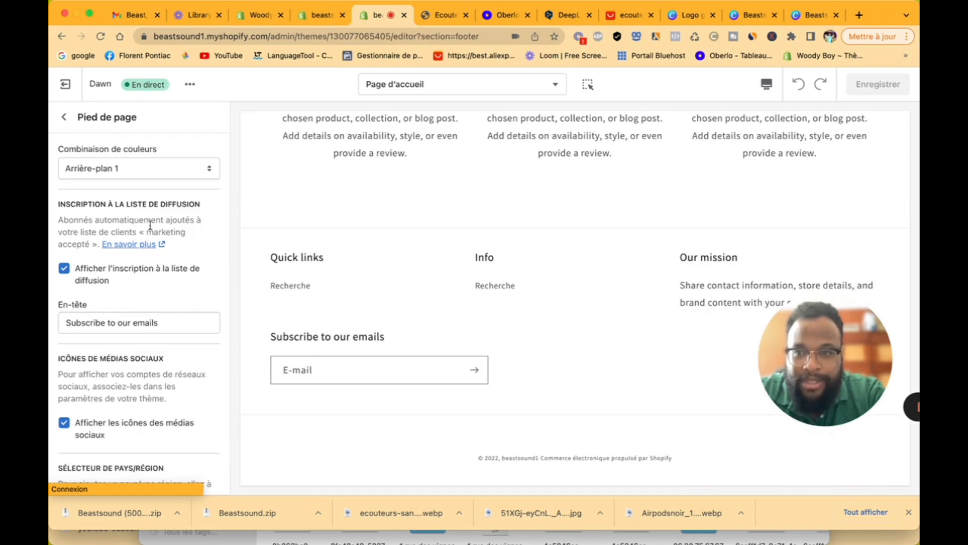
left_click(140, 172)
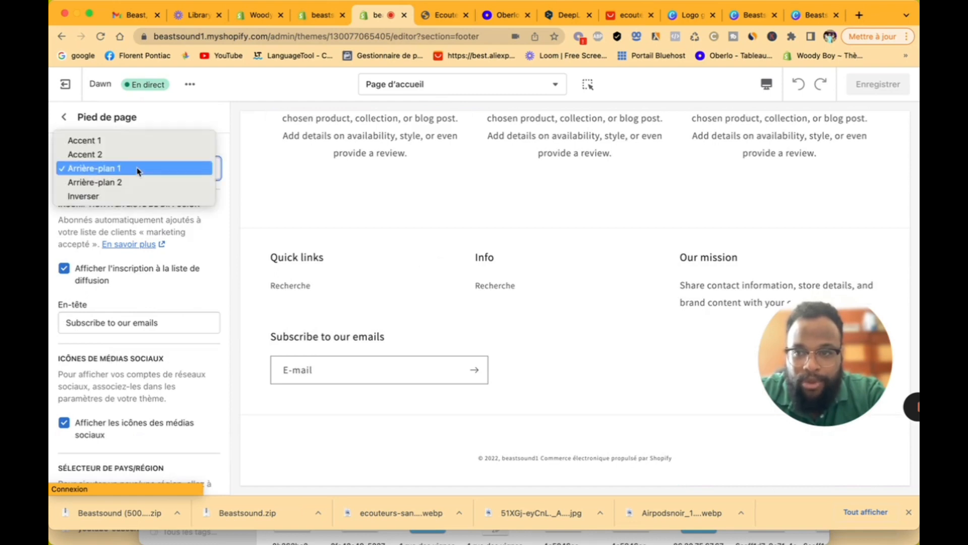
left_click(136, 197)
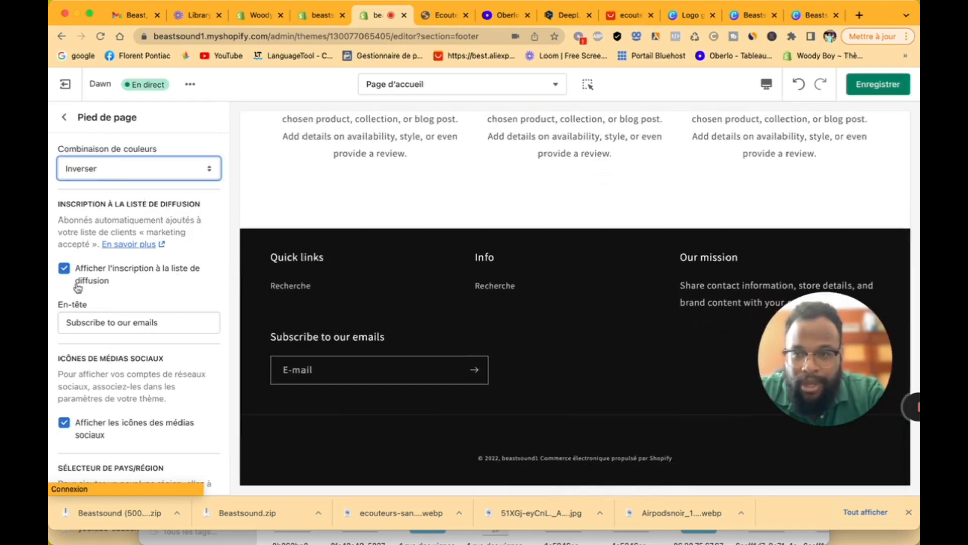
scroll(78, 288, "down", 10)
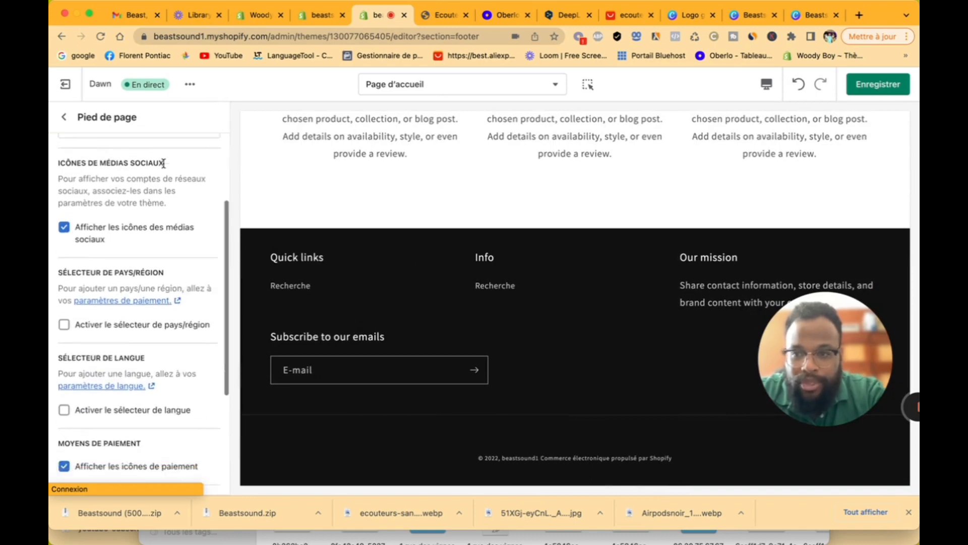
scroll(133, 177, "up", 2)
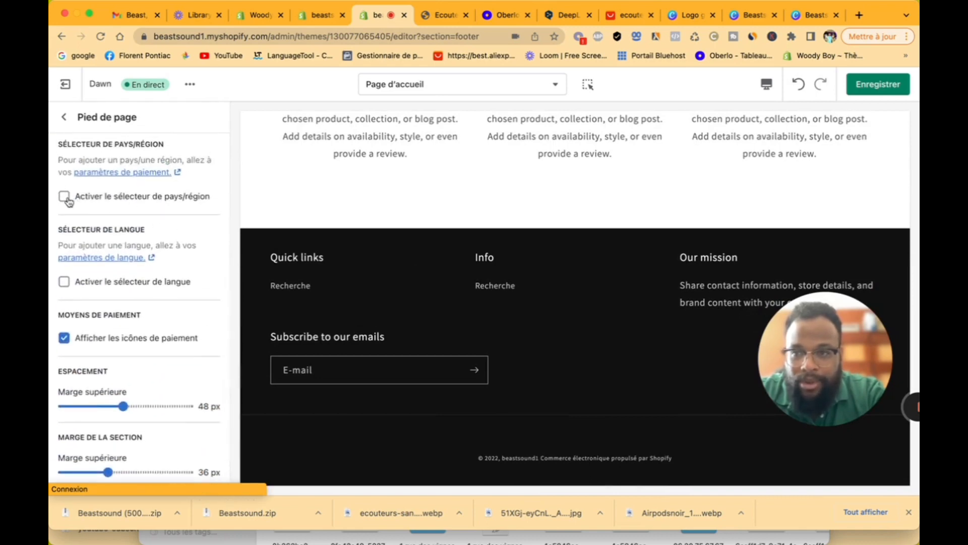
Step: Enable the footer's country/region selector (France) and its language selector
left_click(64, 197)
left_click(347, 435)
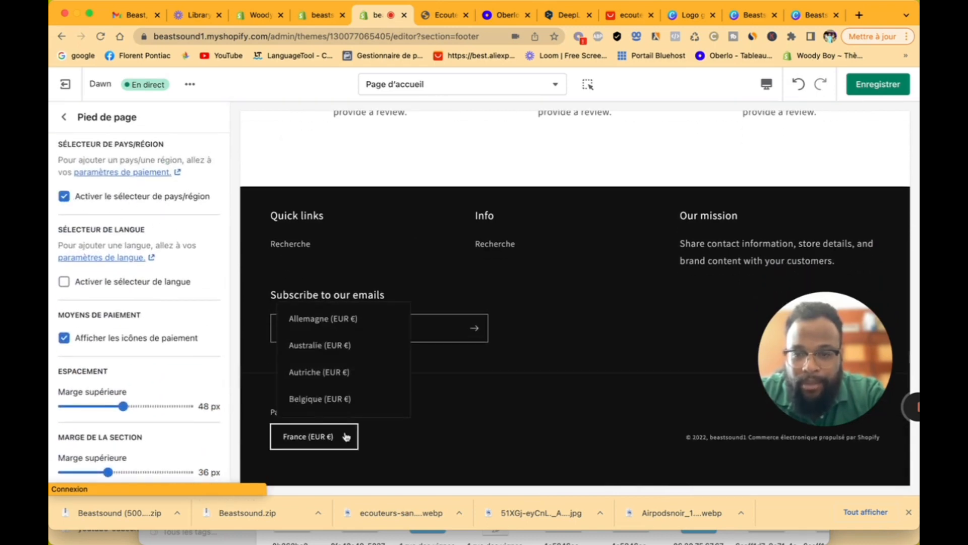
left_click(482, 430)
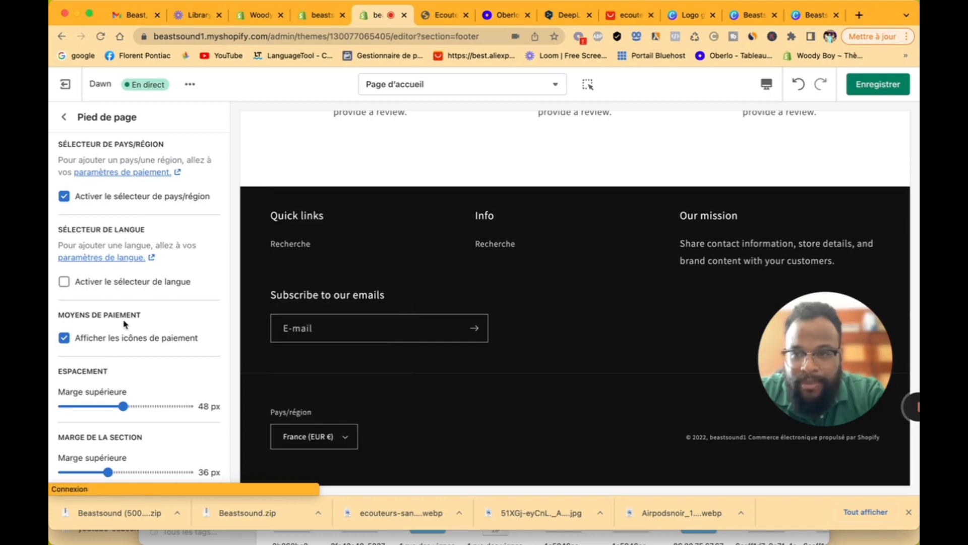
left_click(64, 283)
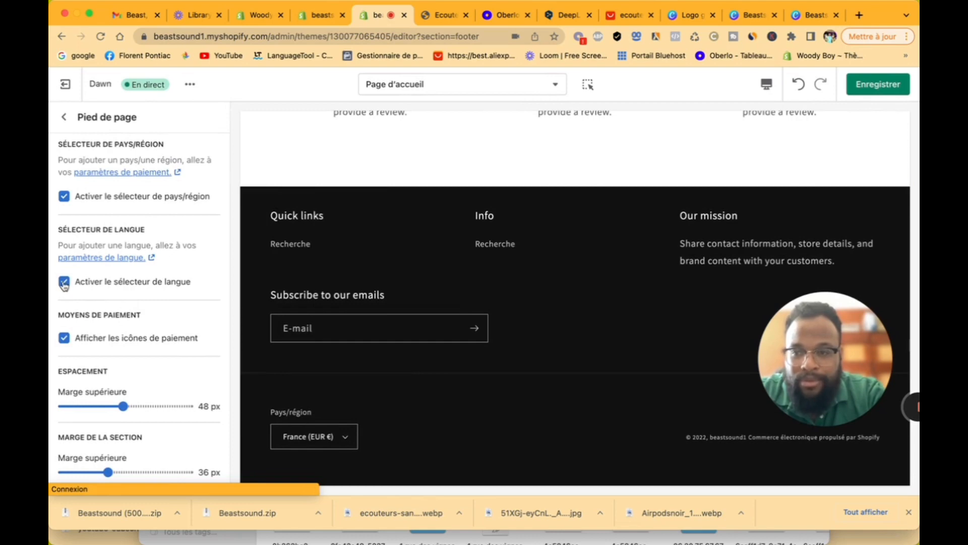
scroll(144, 264, "up", 6)
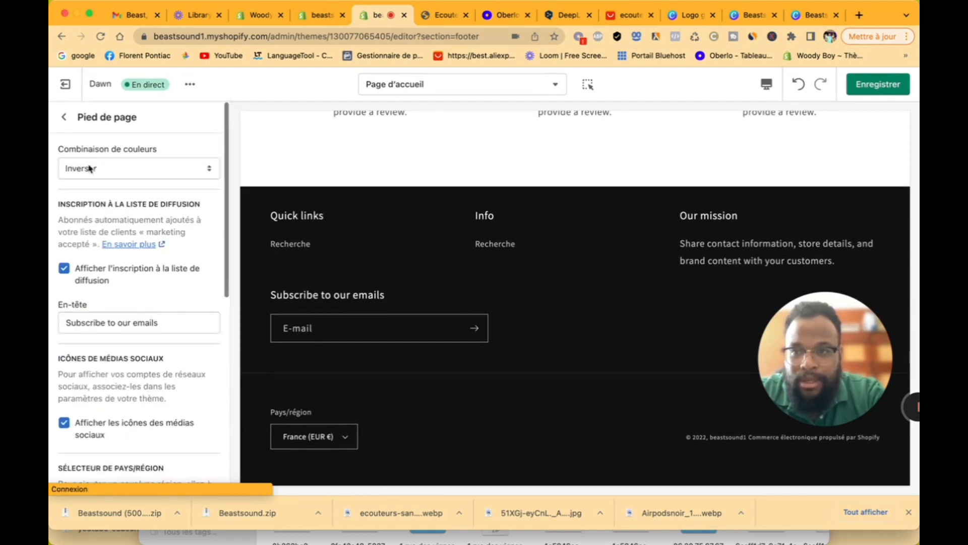
left_click(65, 118)
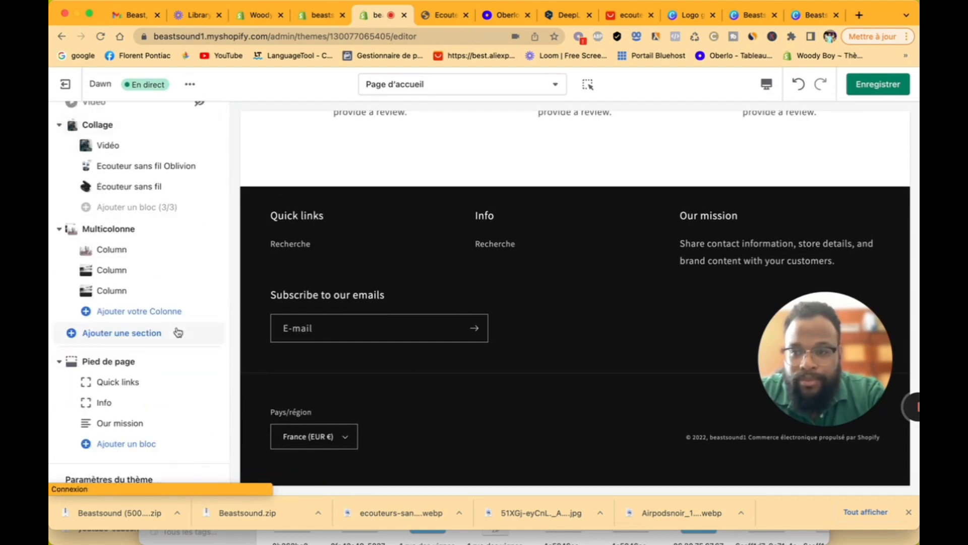
Step: Open the theme settings and expand the colour and typography panels
scroll(404, 304, "up", 15)
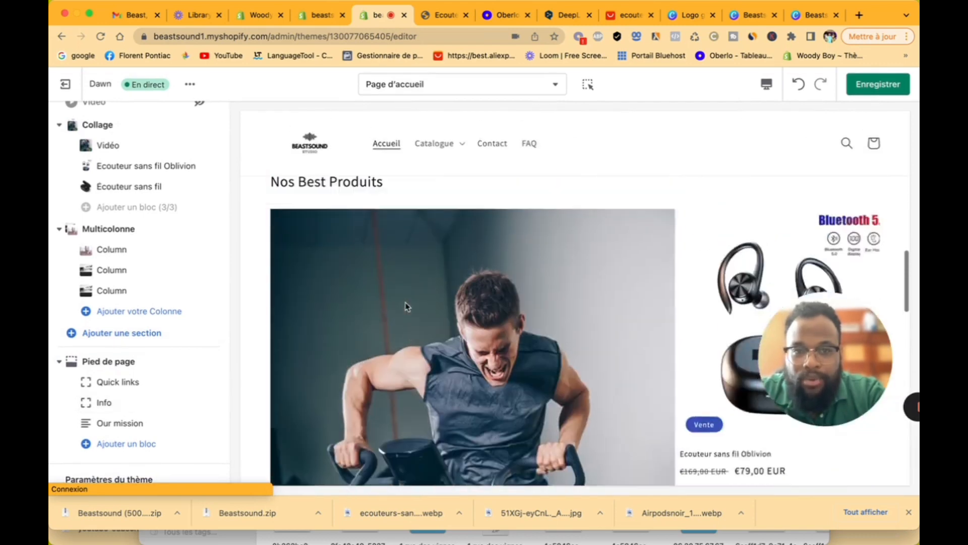
scroll(403, 305, "up", 2)
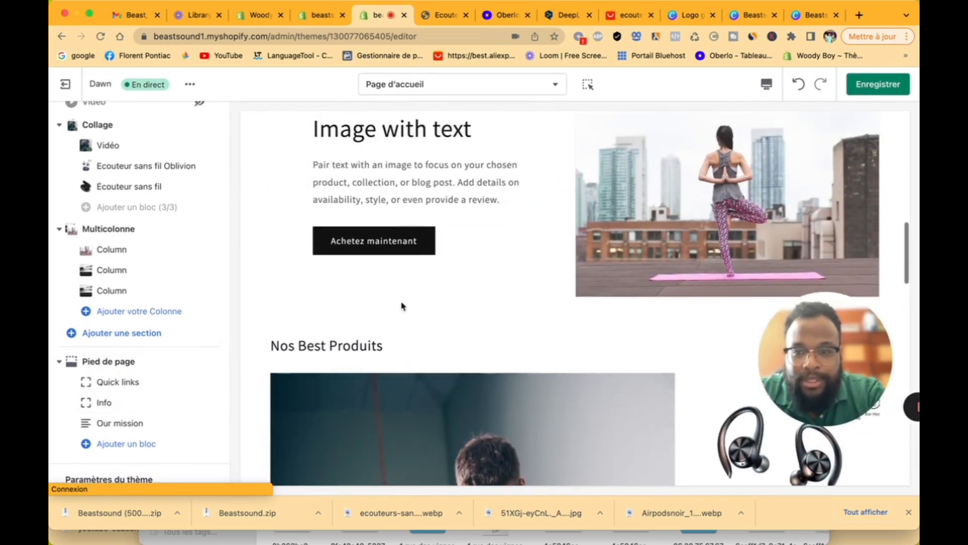
left_click(133, 479)
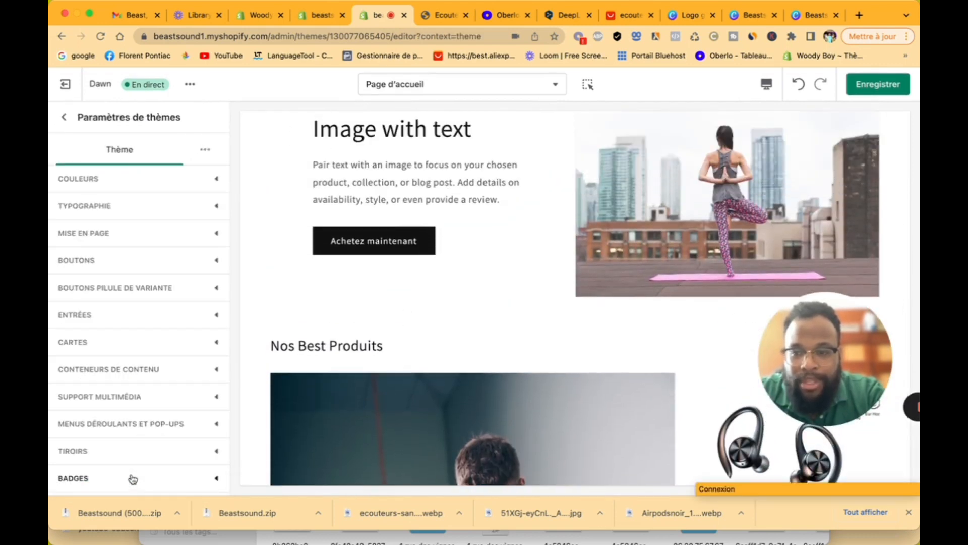
left_click(160, 179)
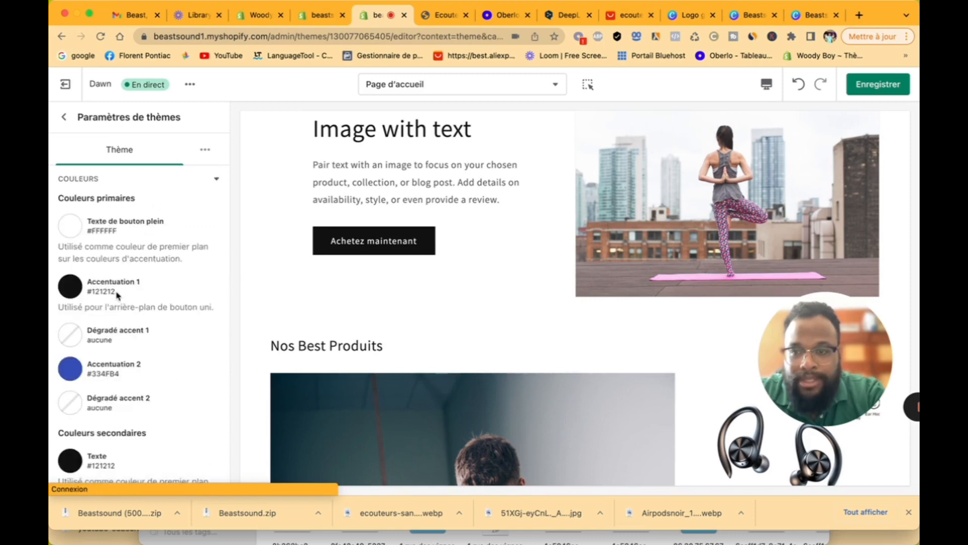
scroll(117, 295, "down", 15)
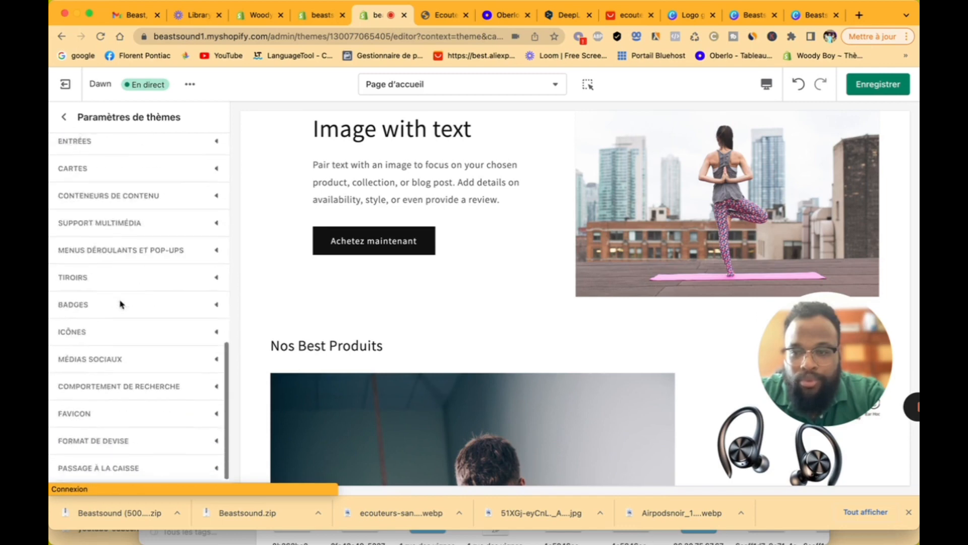
scroll(119, 303, "up", 5)
left_click(119, 285)
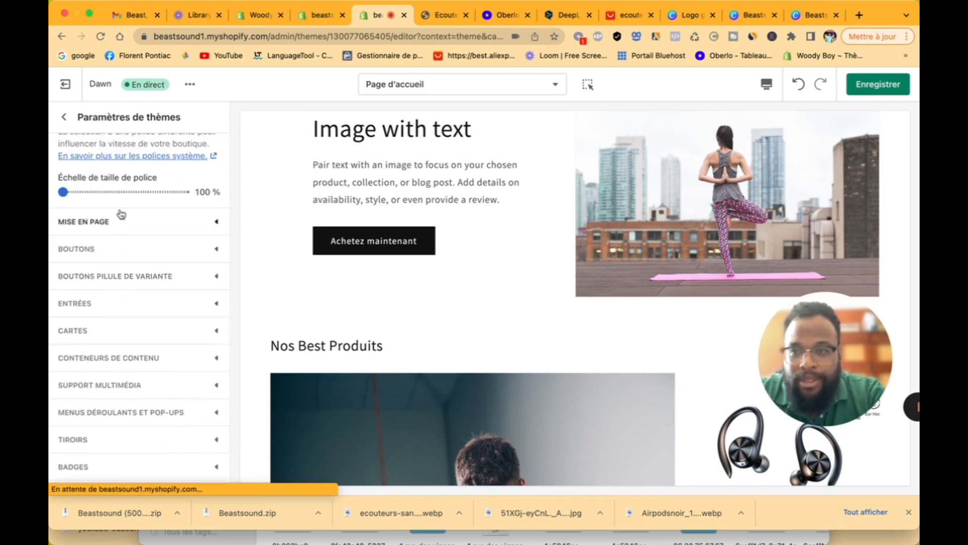
scroll(121, 214, "up", 5)
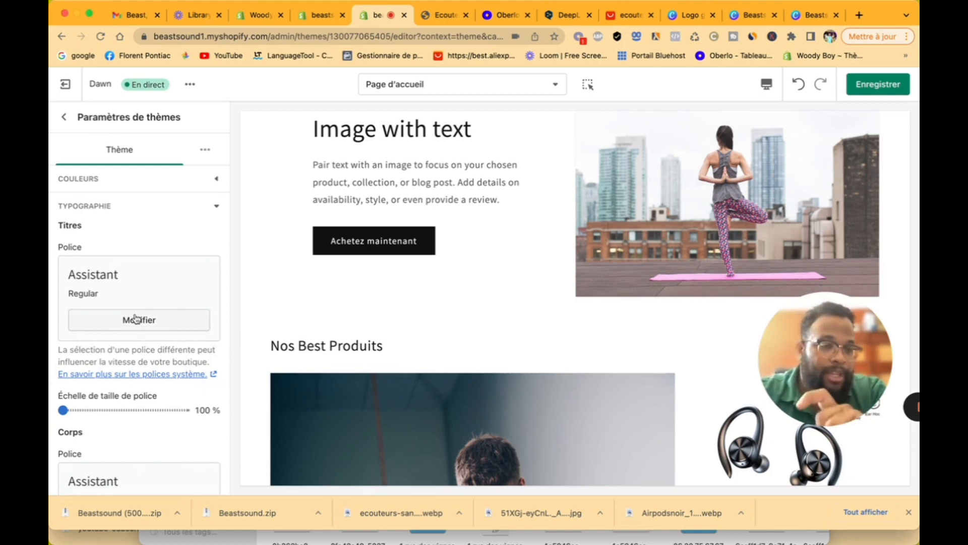
Step: Set the heading font to Poppins Bold
left_click(141, 318)
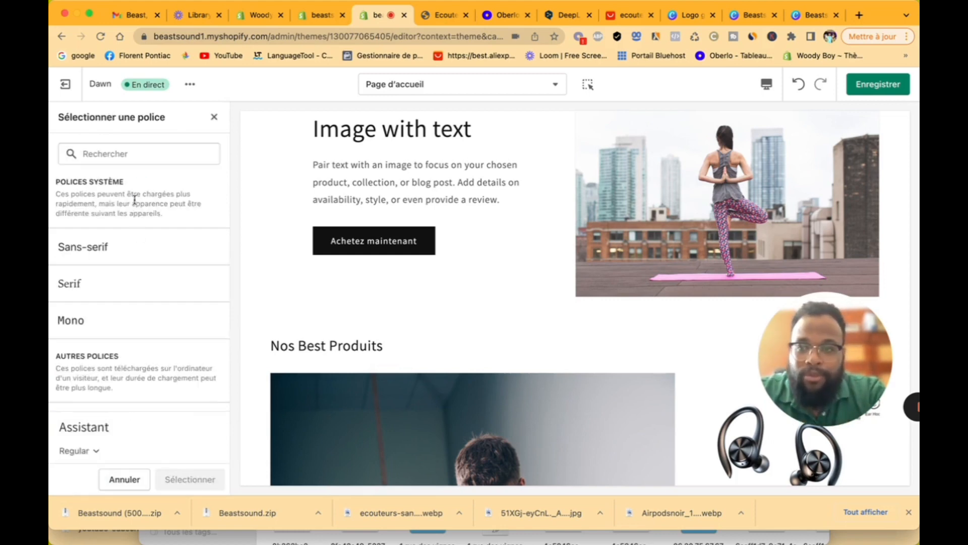
left_click(132, 161)
type("Po")
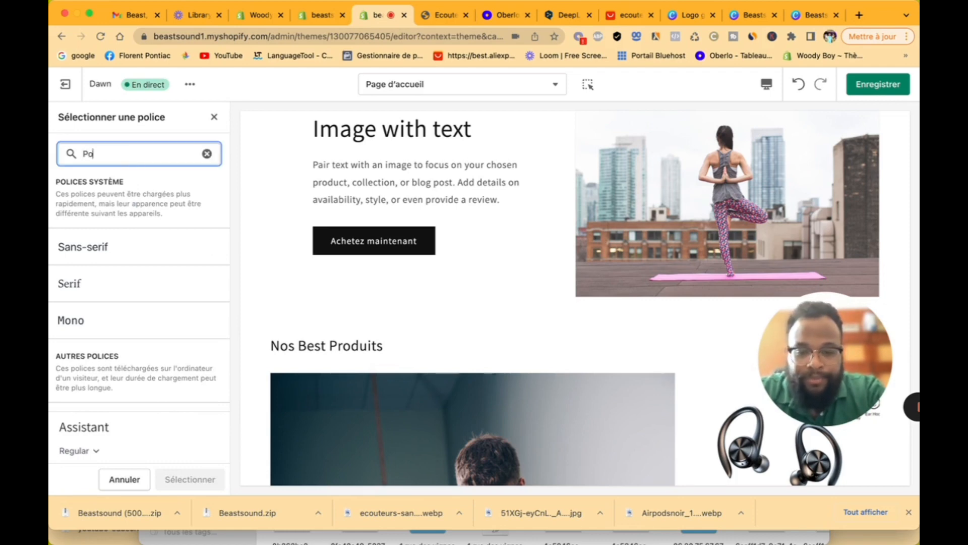
type("p")
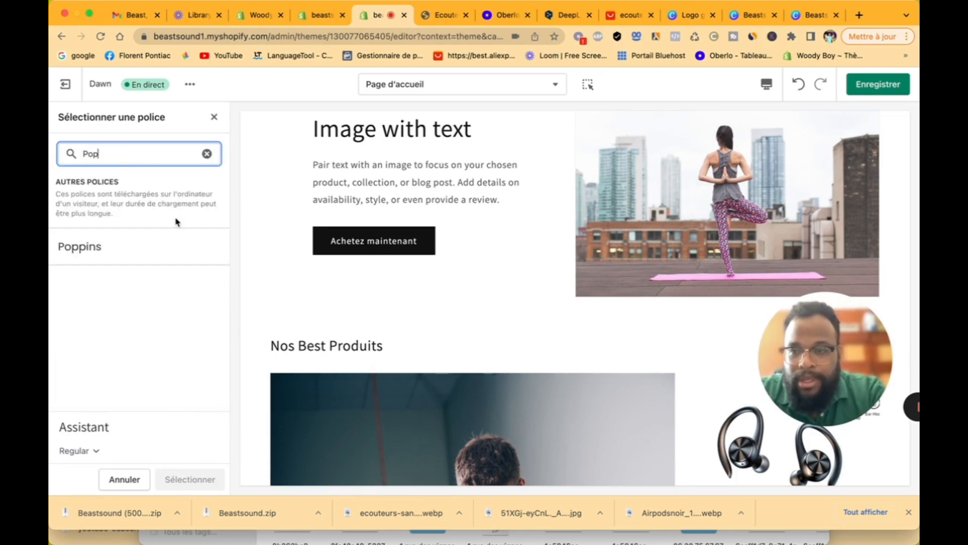
left_click(139, 253)
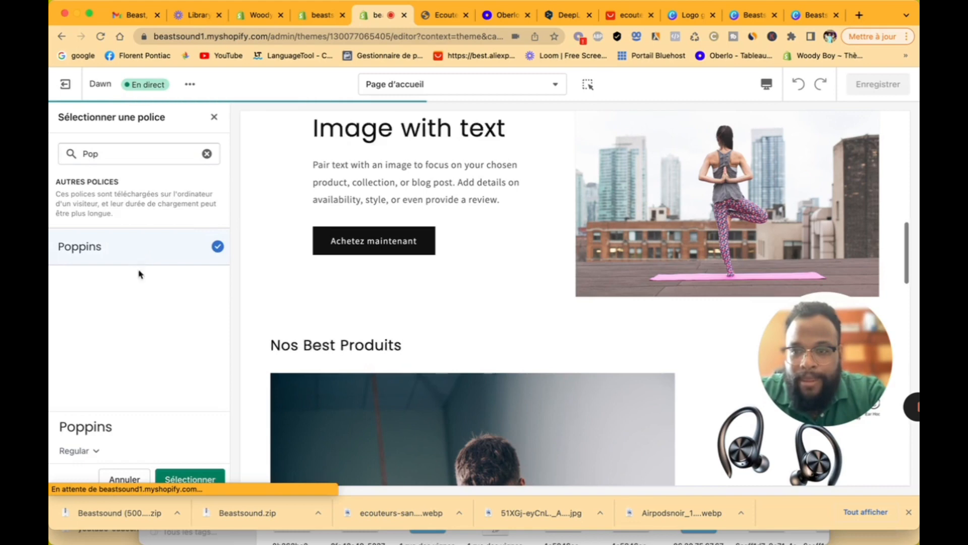
left_click(91, 452)
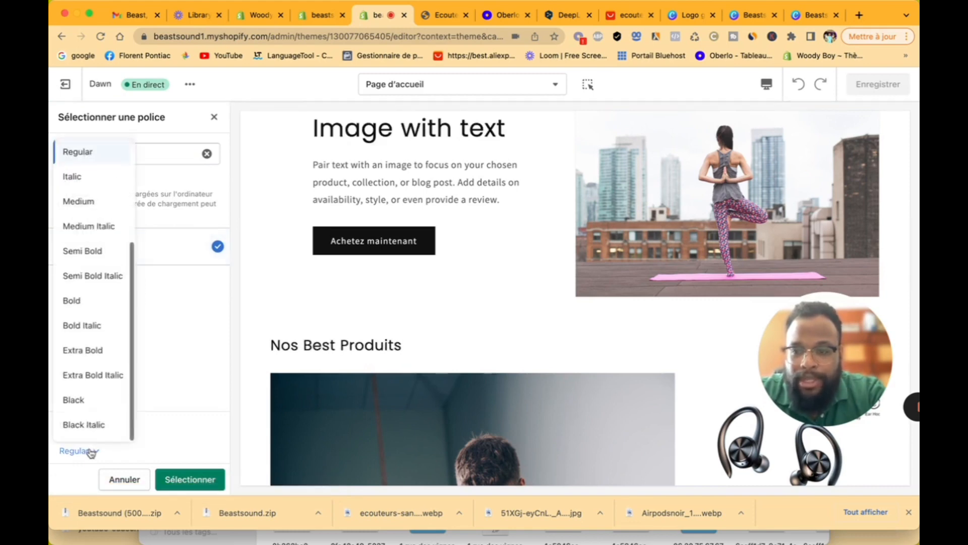
left_click(89, 306)
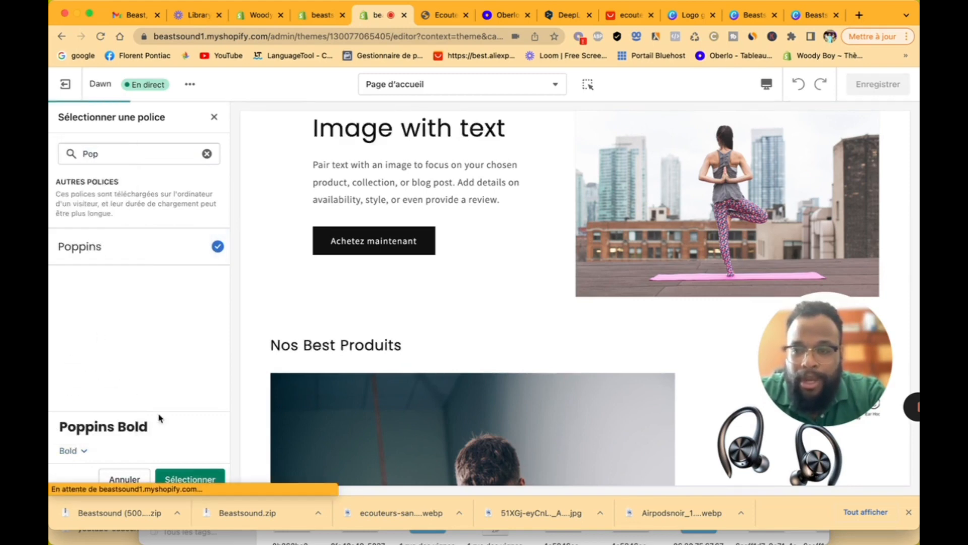
left_click(211, 478)
Step: Set the body text font to Poppins Regular
scroll(162, 386, "down", 5)
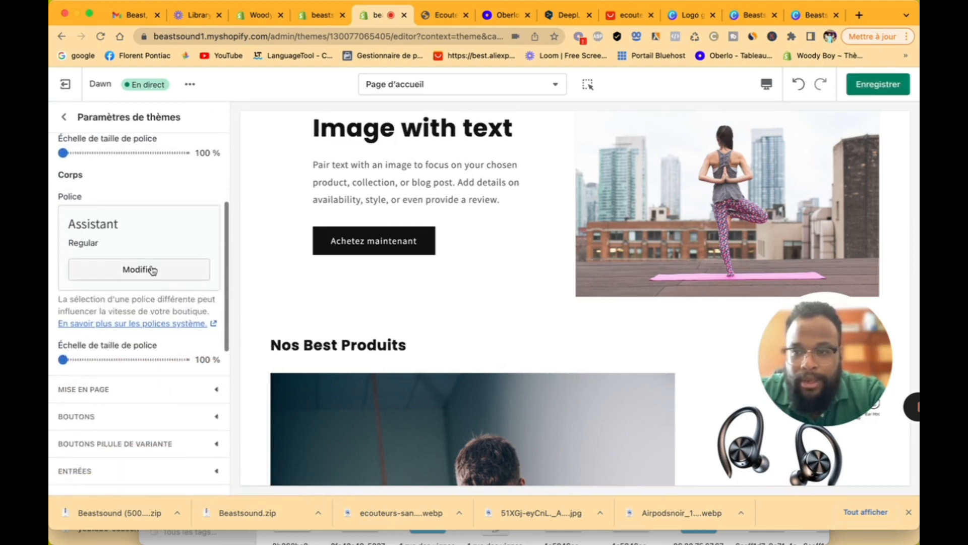
left_click(151, 268)
left_click(139, 154)
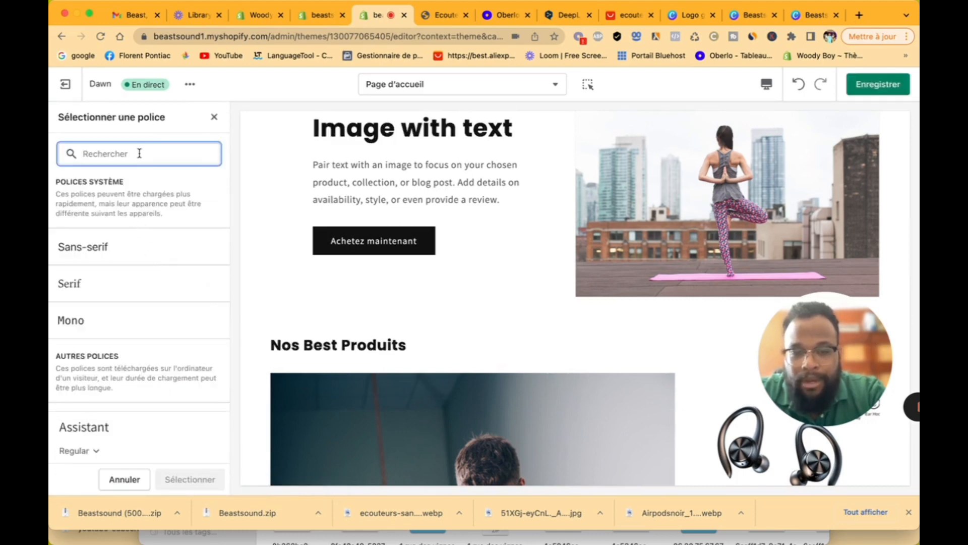
type("Pop")
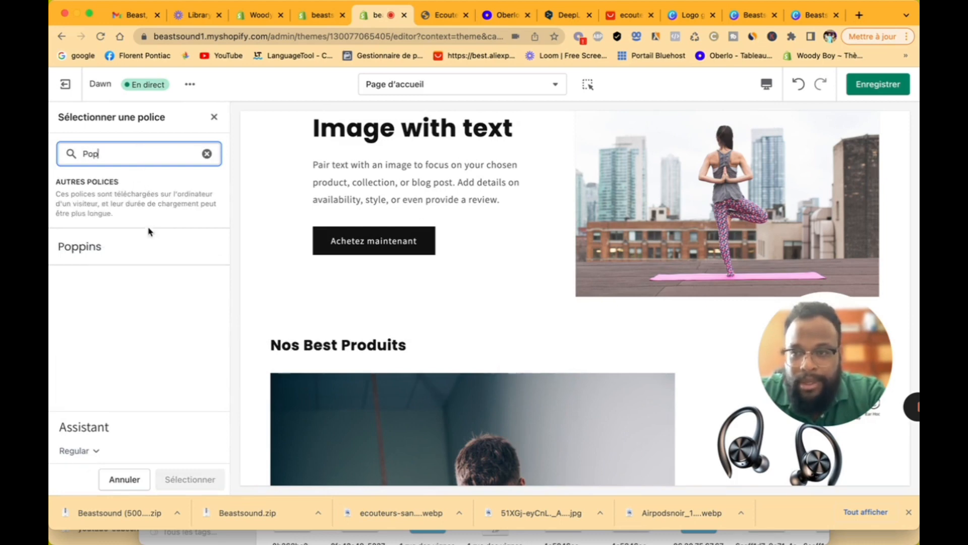
left_click(145, 250)
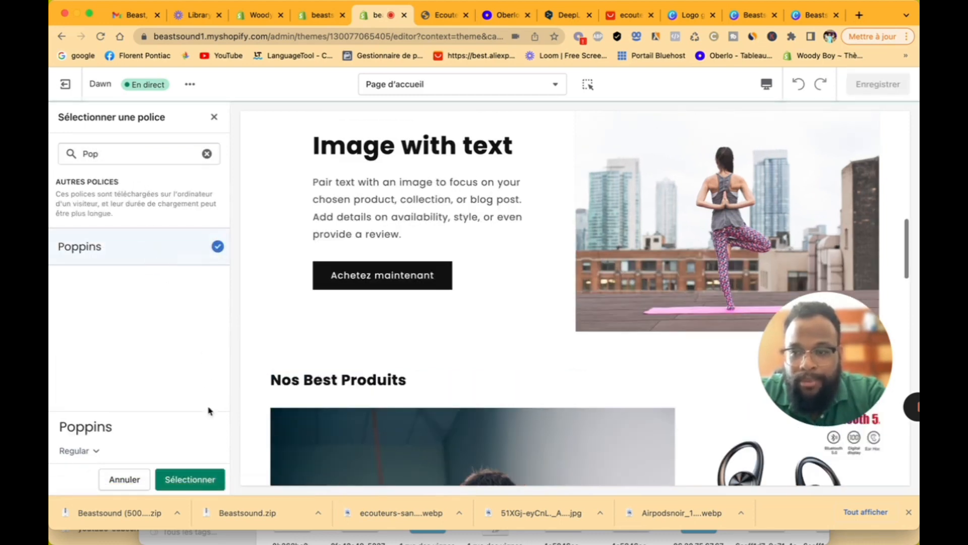
left_click(192, 479)
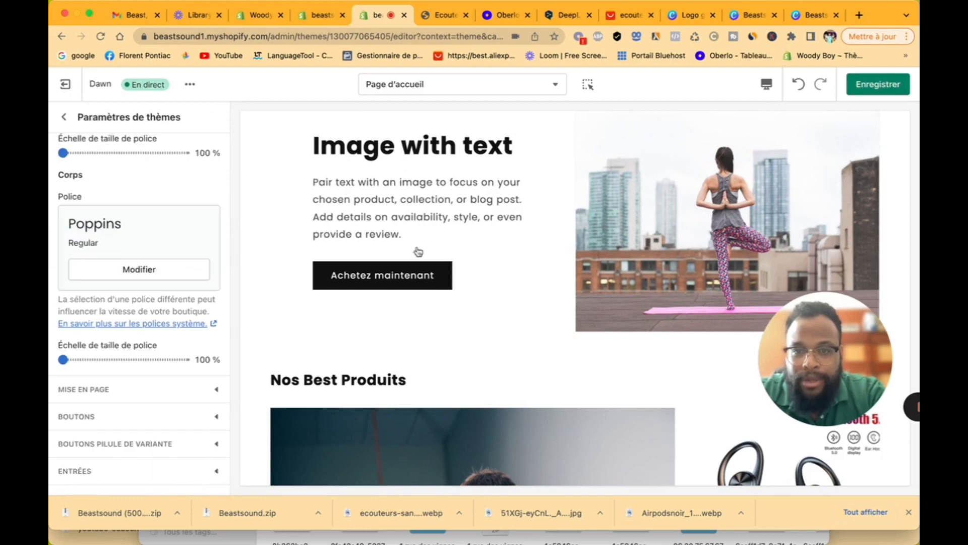
scroll(486, 217, "up", 10)
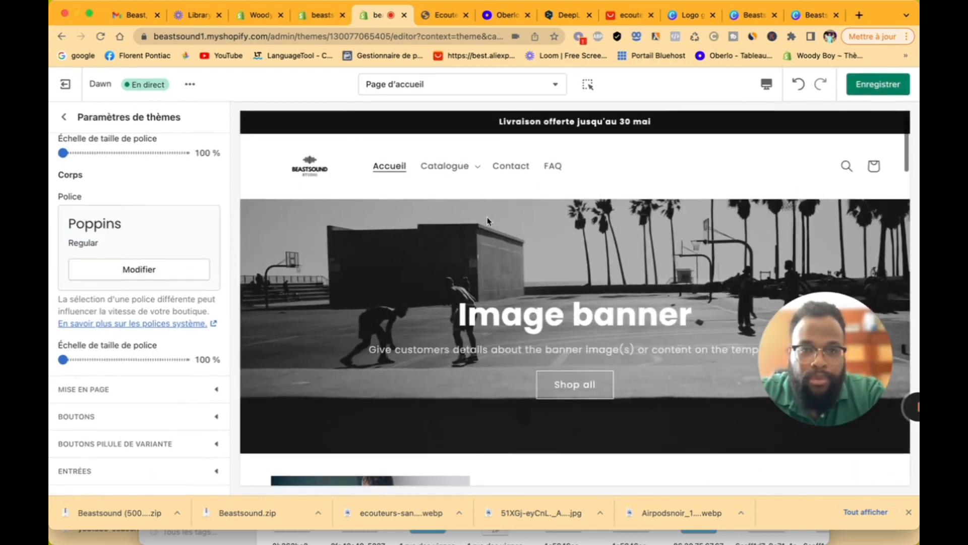
left_click(132, 387)
scroll(141, 198, "up", 4)
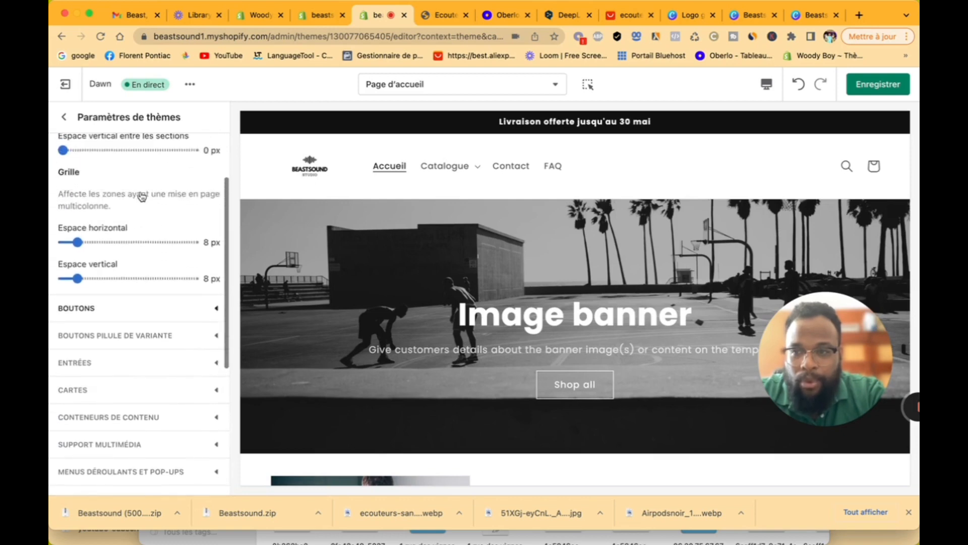
scroll(142, 197, "up", 4)
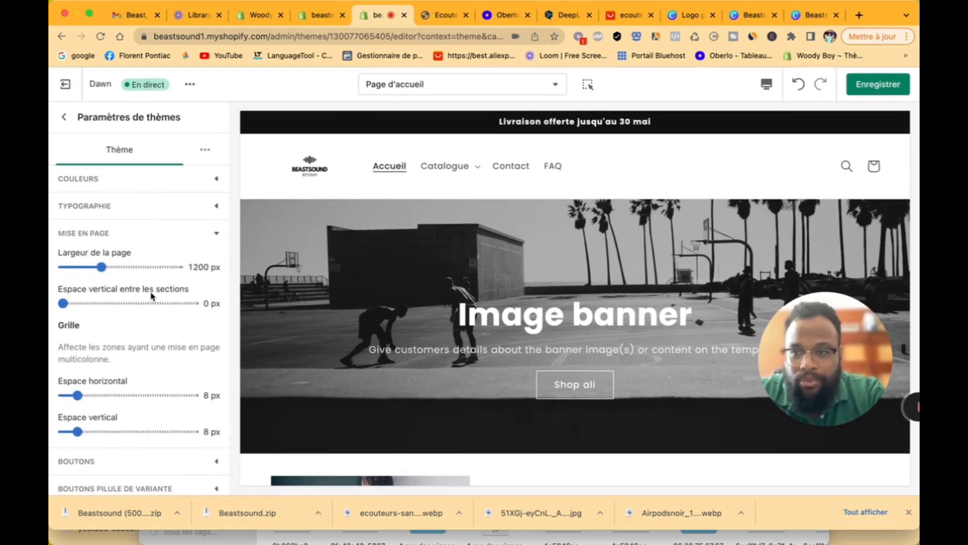
scroll(152, 296, "down", 1)
scroll(152, 296, "down", 5)
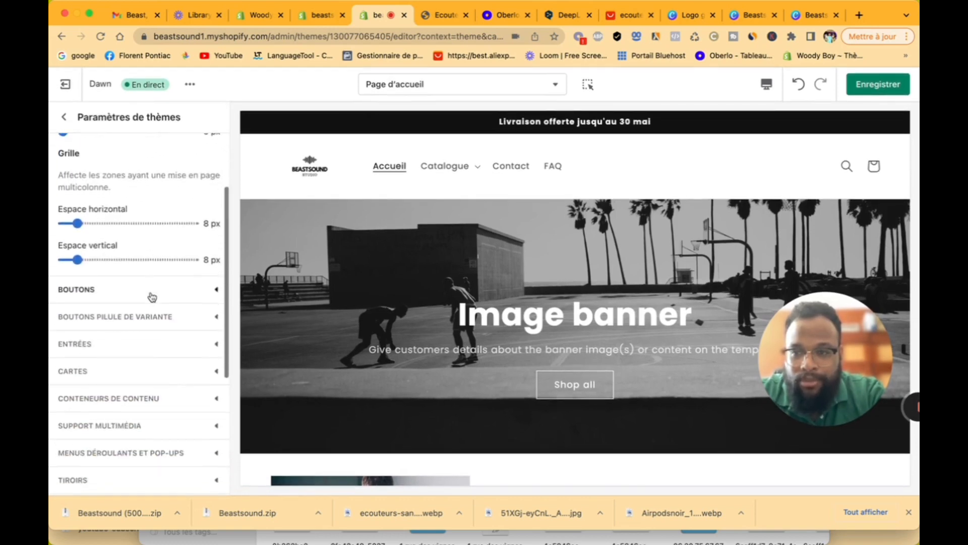
left_click(148, 297)
scroll(140, 296, "up", 5)
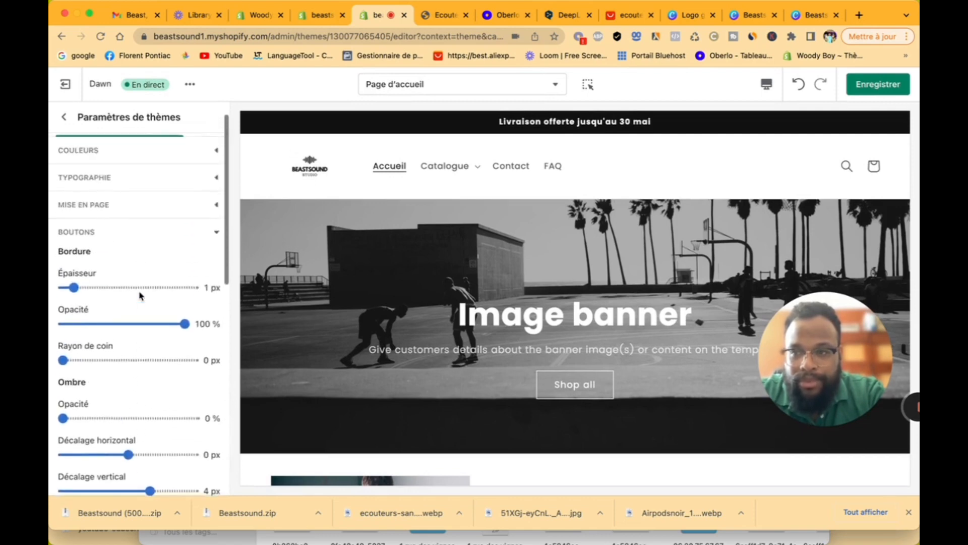
scroll(140, 295, "down", 4)
scroll(140, 296, "down", 2)
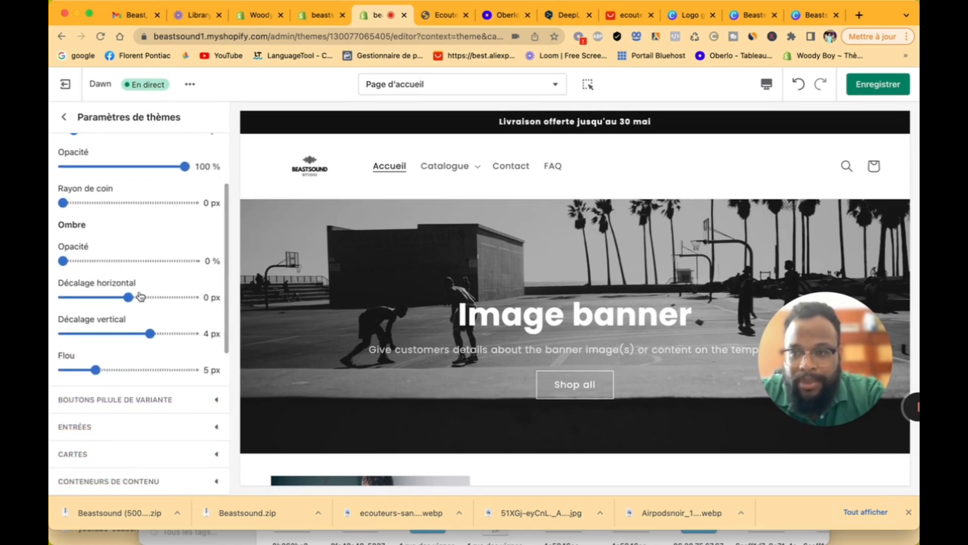
scroll(141, 296, "up", 5)
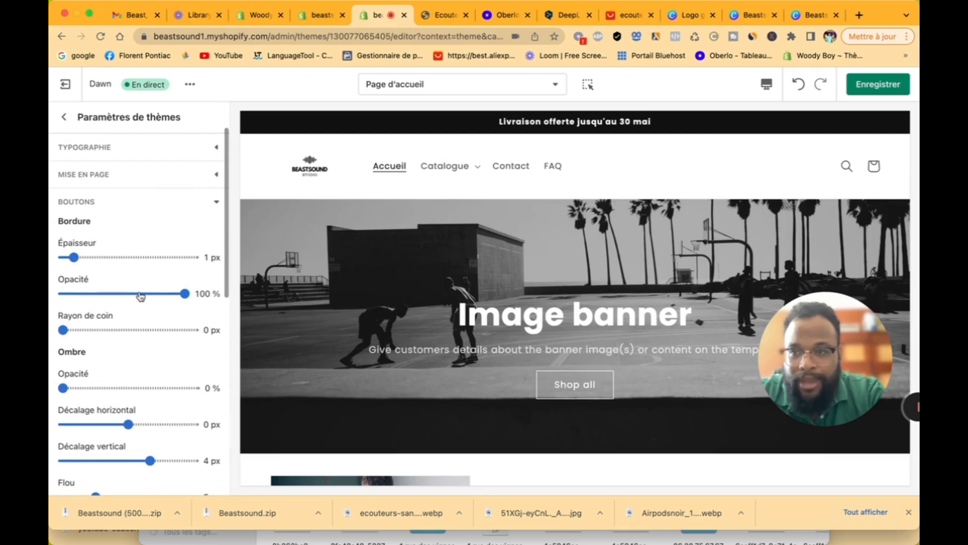
scroll(446, 326, "down", 10)
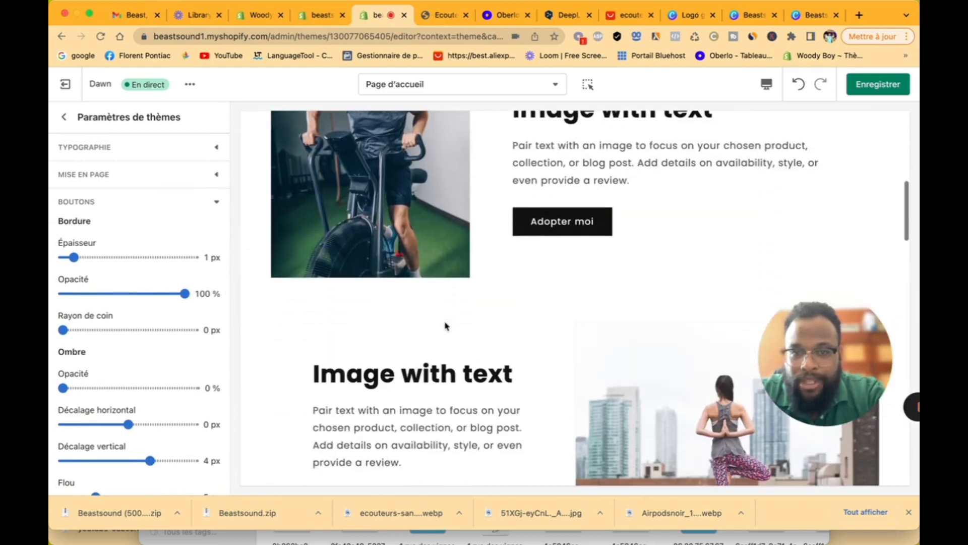
scroll(133, 354, "down", 5)
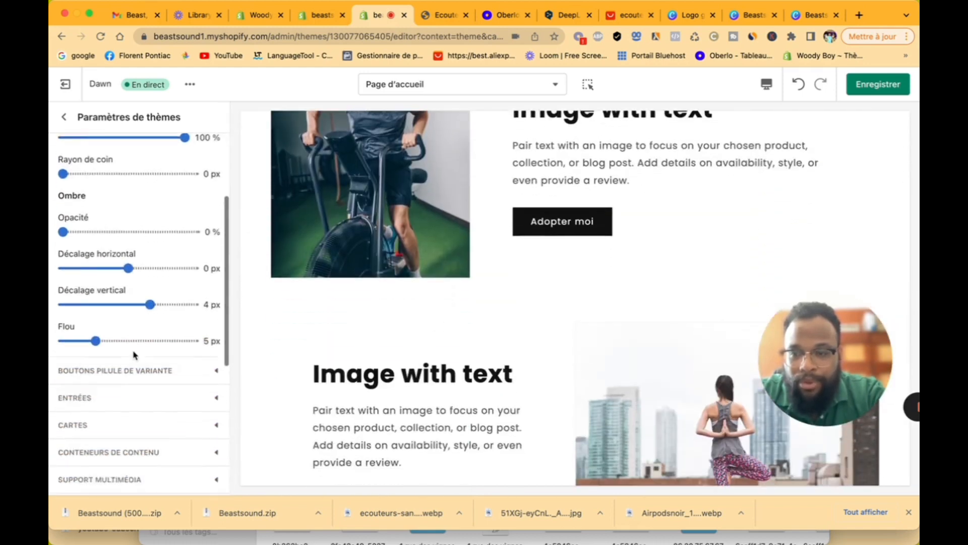
scroll(132, 347, "up", 1)
scroll(132, 346, "up", 5)
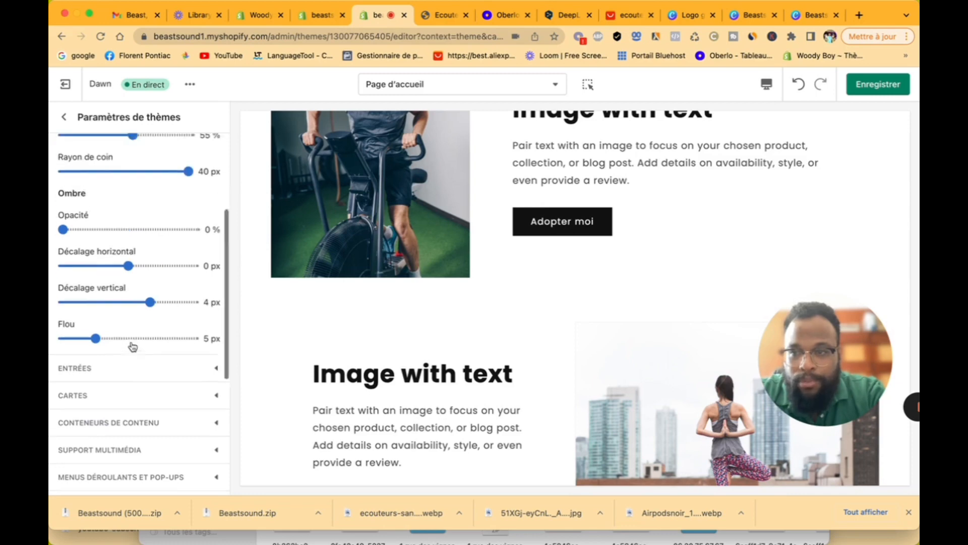
scroll(133, 346, "down", 2)
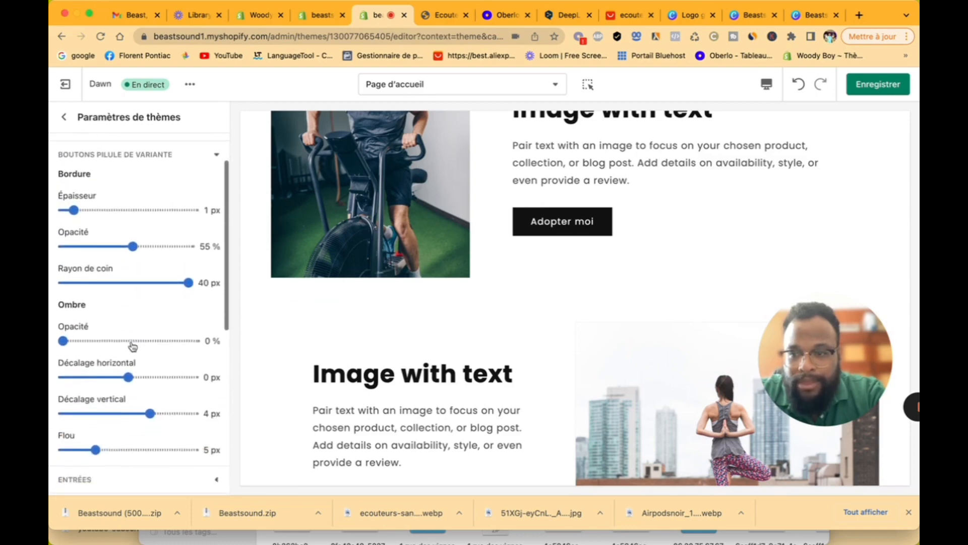
scroll(133, 346, "up", 4)
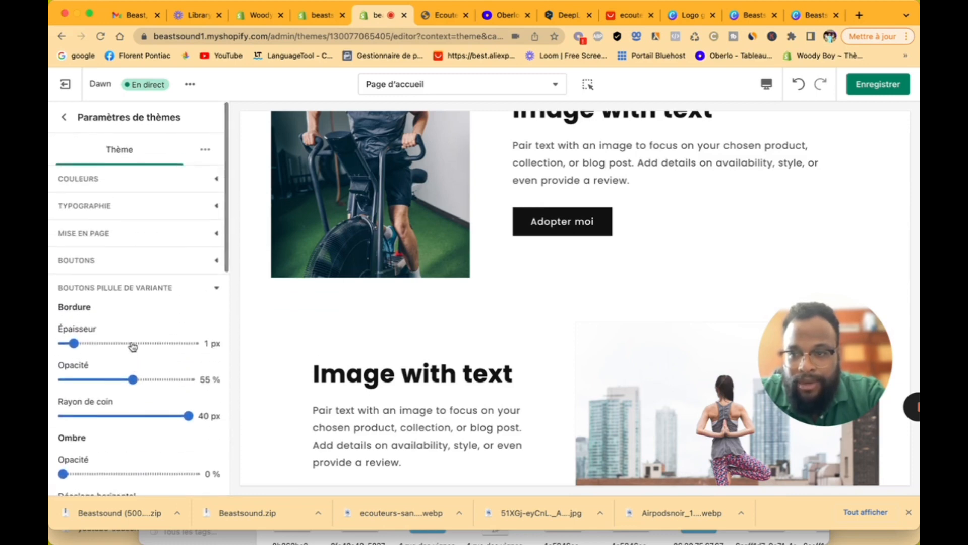
scroll(132, 345, "down", 7)
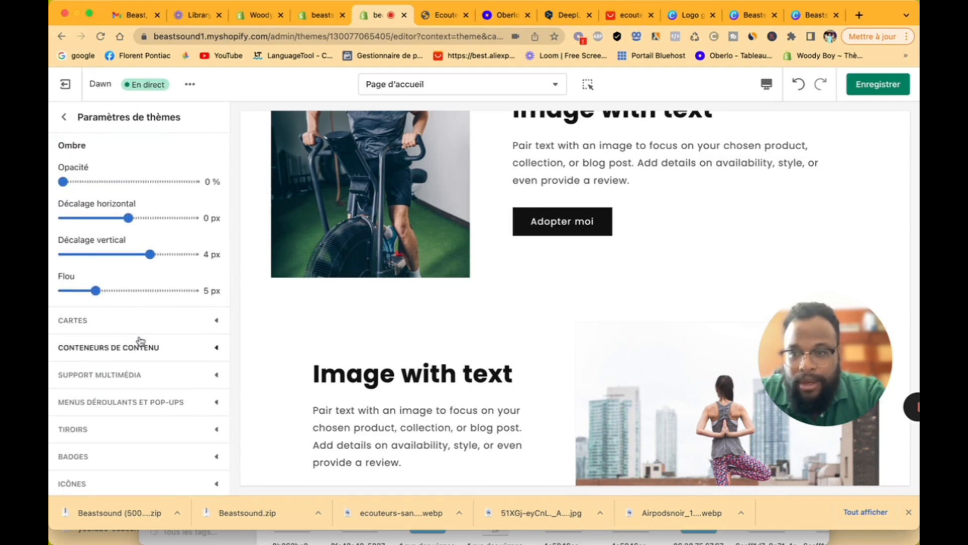
scroll(138, 339, "up", 1)
scroll(138, 339, "down", 1)
left_click(141, 317)
scroll(143, 351, "down", 8)
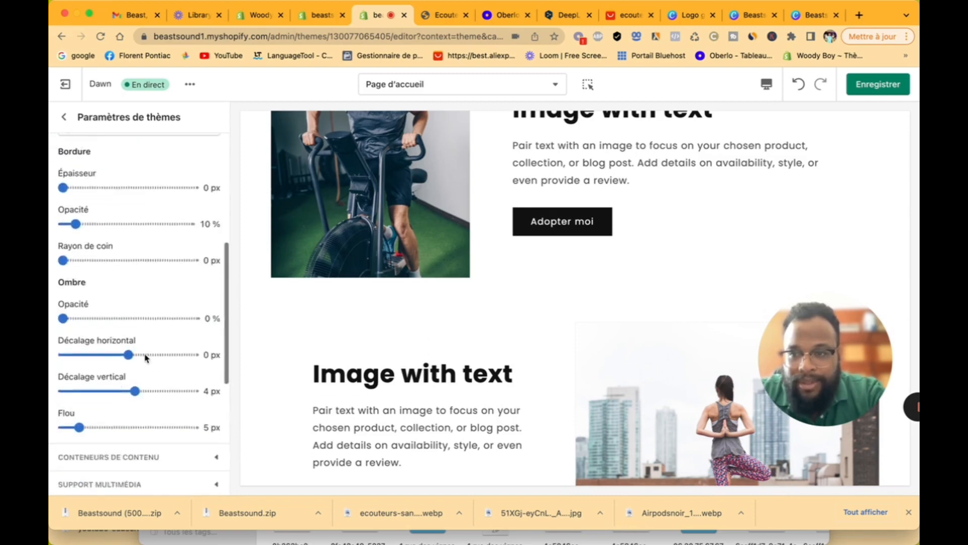
left_click(127, 320)
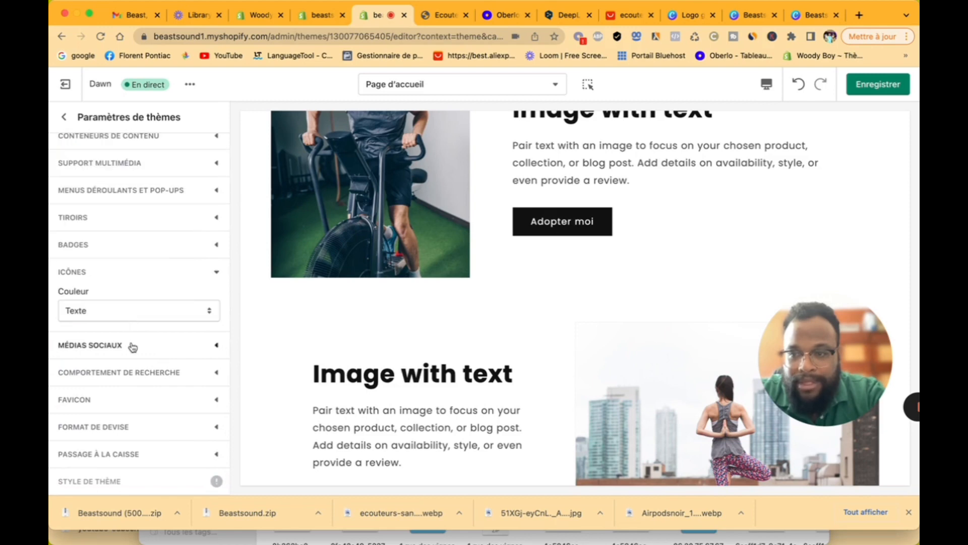
Step: Look through the Facebook, Pinterest and Instagram social media account fields
left_click(133, 348)
scroll(140, 376, "down", 3)
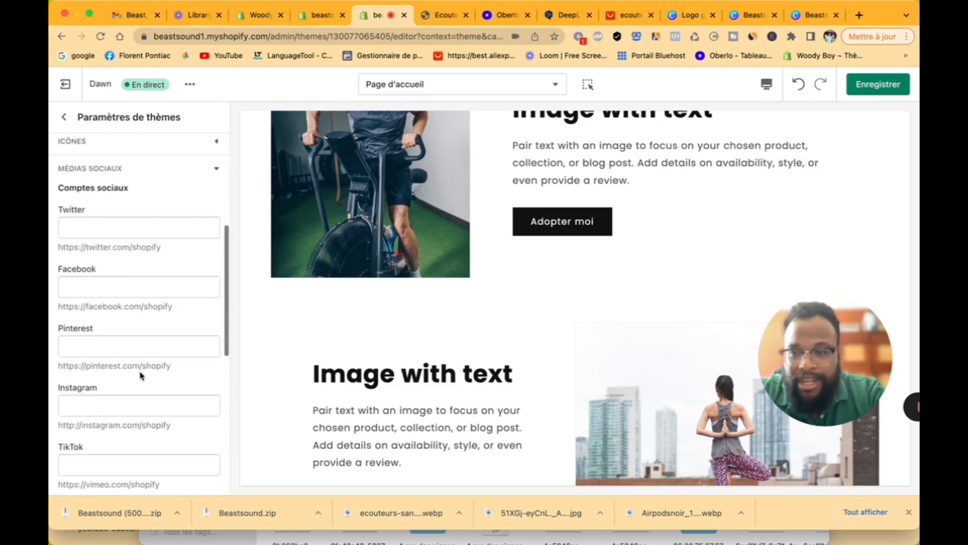
left_click(120, 289)
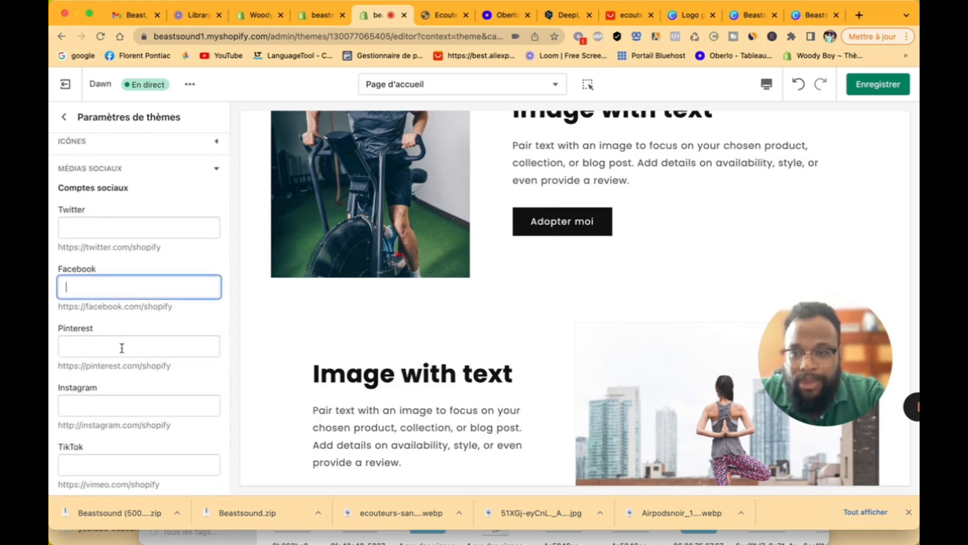
left_click(121, 346)
left_click(121, 396)
scroll(121, 395, "down", 3)
scroll(121, 395, "down", 2)
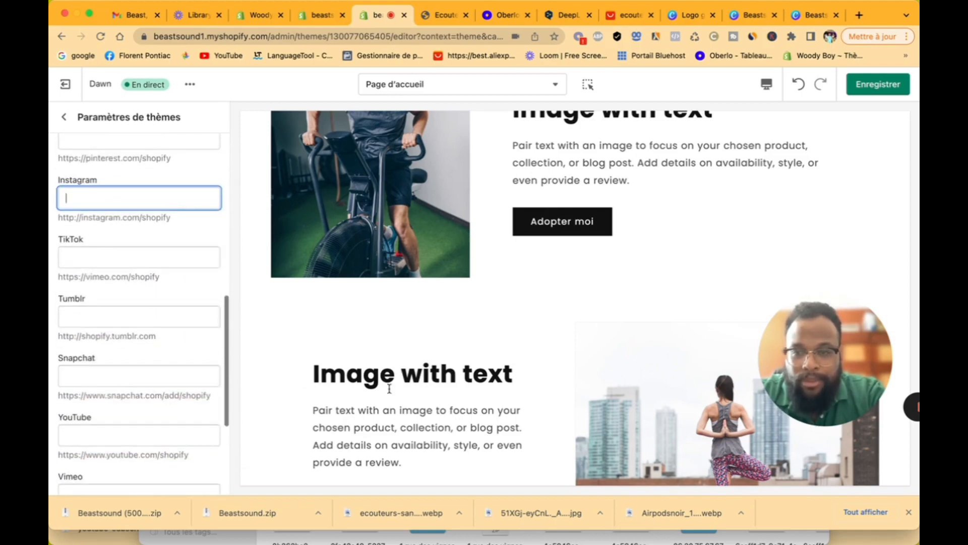
scroll(389, 389, "down", 15)
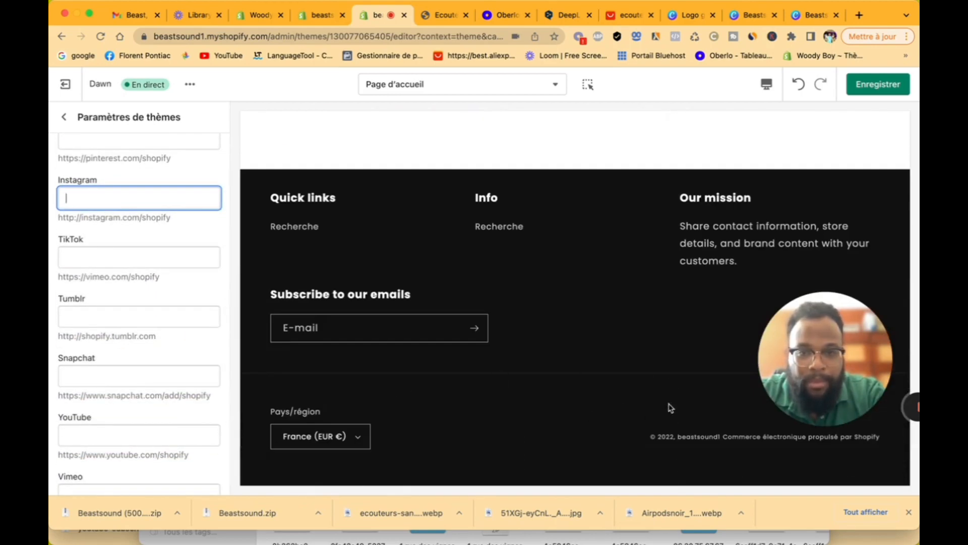
Step: Reopen the theme settings and expand the Badges and Favicon panels
left_click(63, 116)
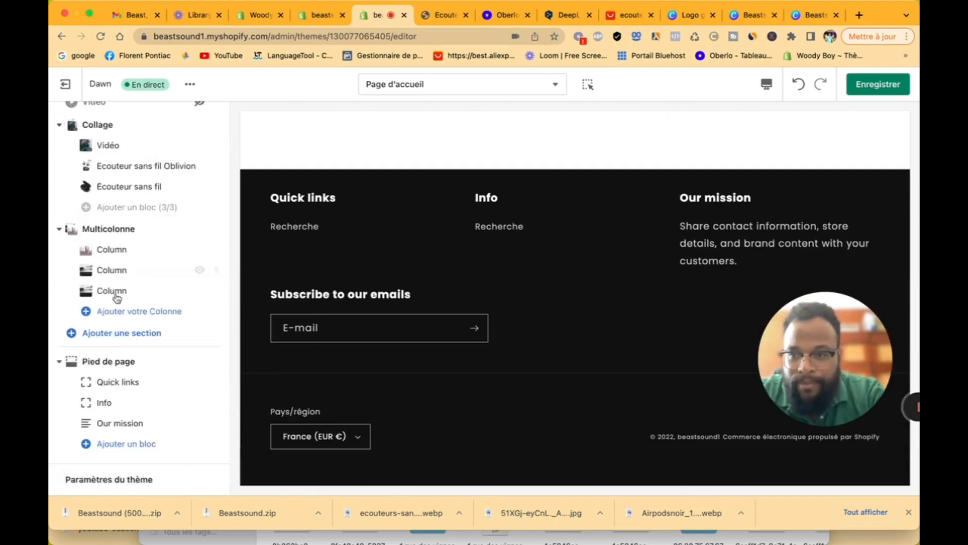
left_click(120, 479)
scroll(138, 385, "down", 1)
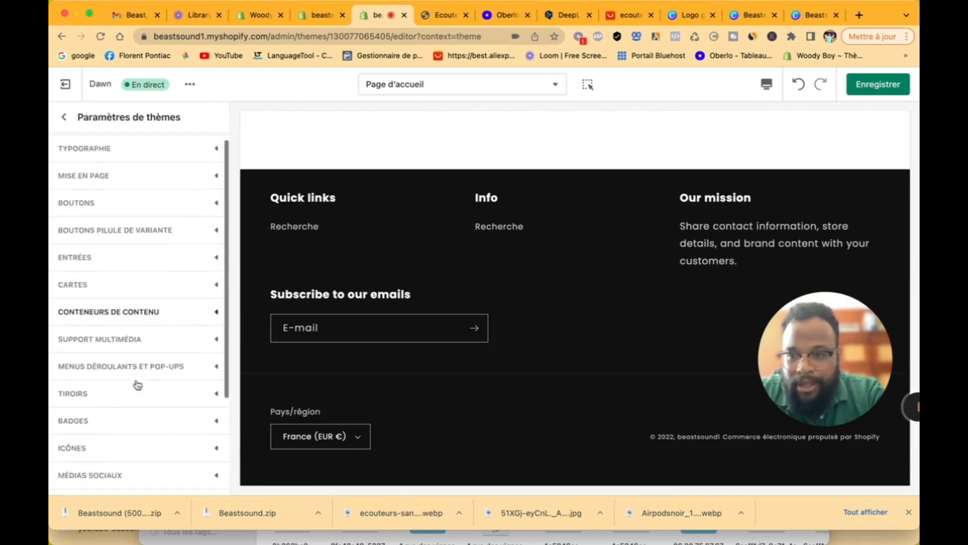
scroll(138, 385, "down", 2)
left_click(135, 356)
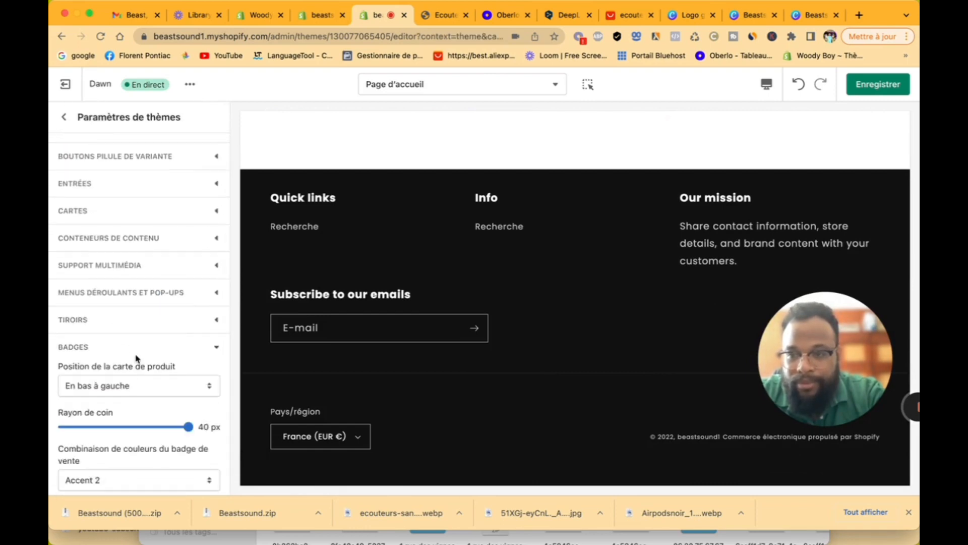
scroll(154, 398, "down", 5)
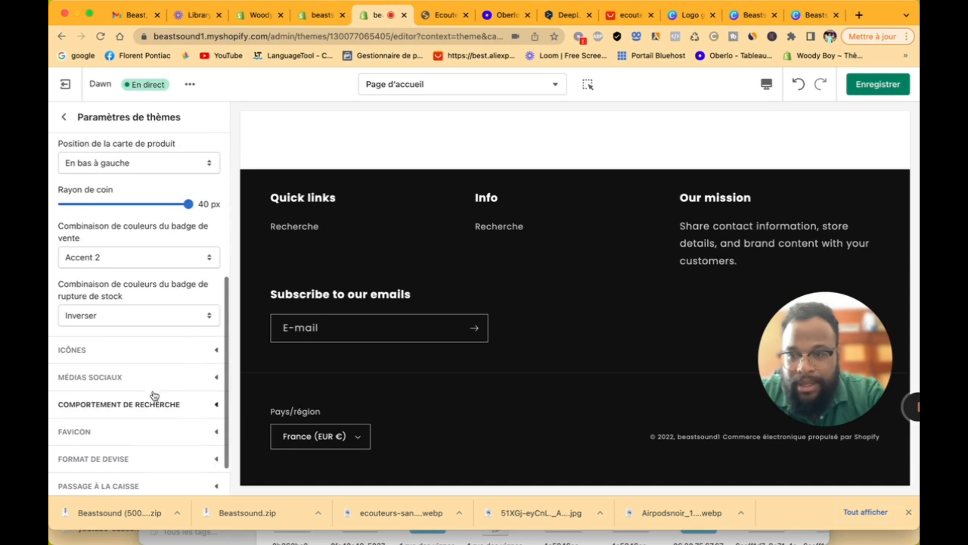
scroll(153, 388, "down", 1)
left_click(138, 398)
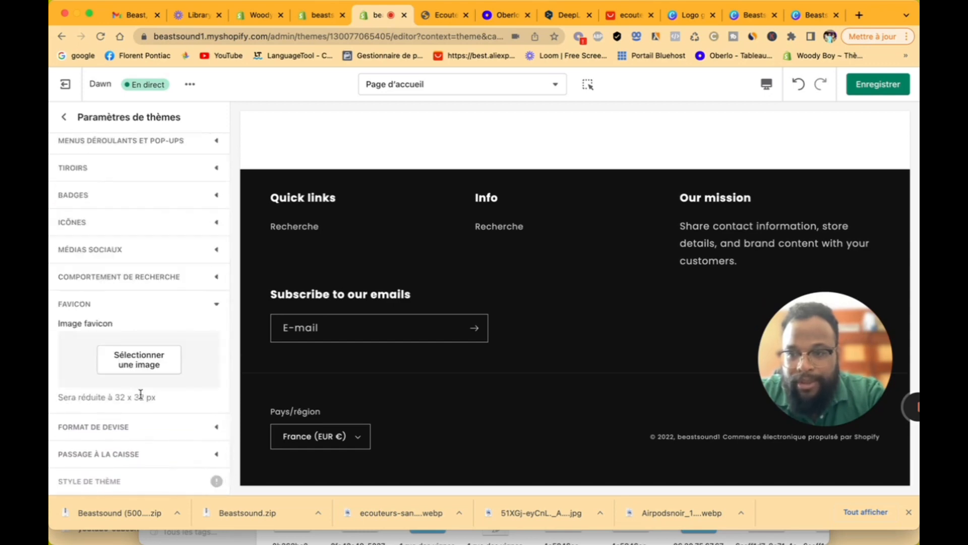
Step: Set the BEASTSOUND studio logo image as the store favicon
left_click(152, 362)
left_click(179, 401)
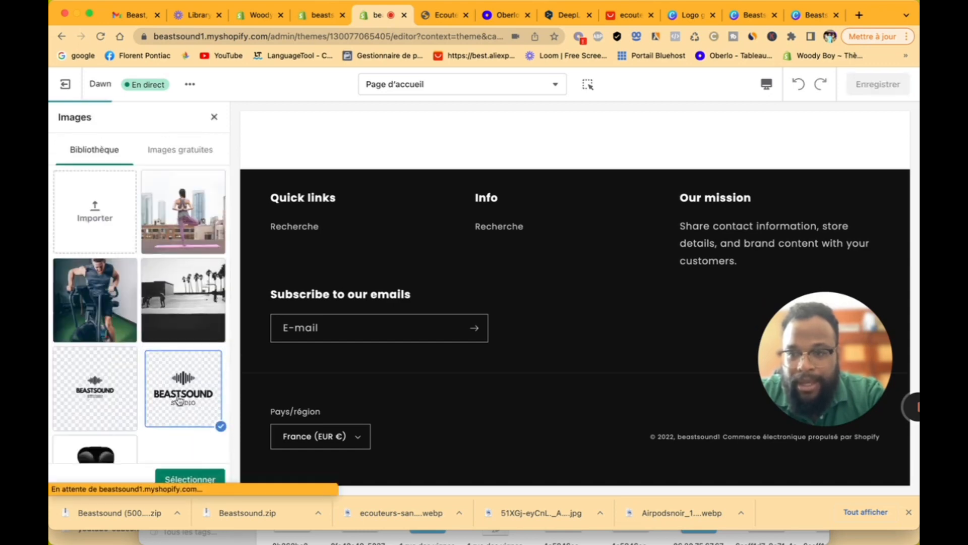
left_click(197, 478)
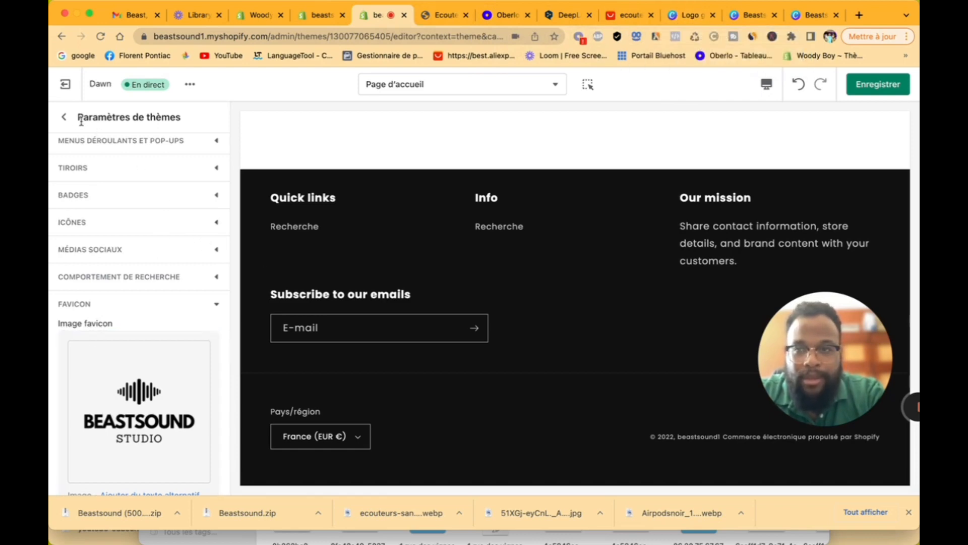
Step: Return to the sections list and reopen Paramètres du thème
left_click(64, 117)
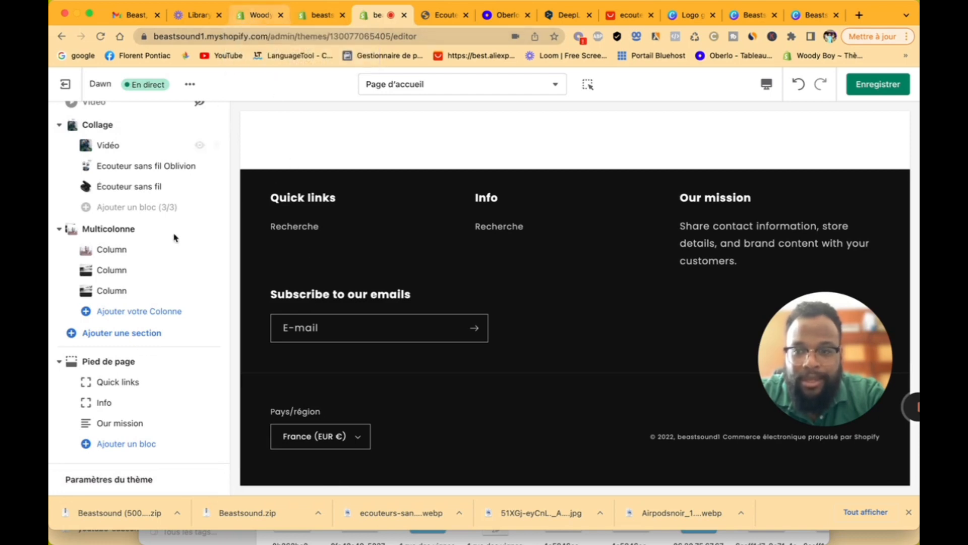
scroll(143, 355, "up", 1)
scroll(143, 355, "up", 10)
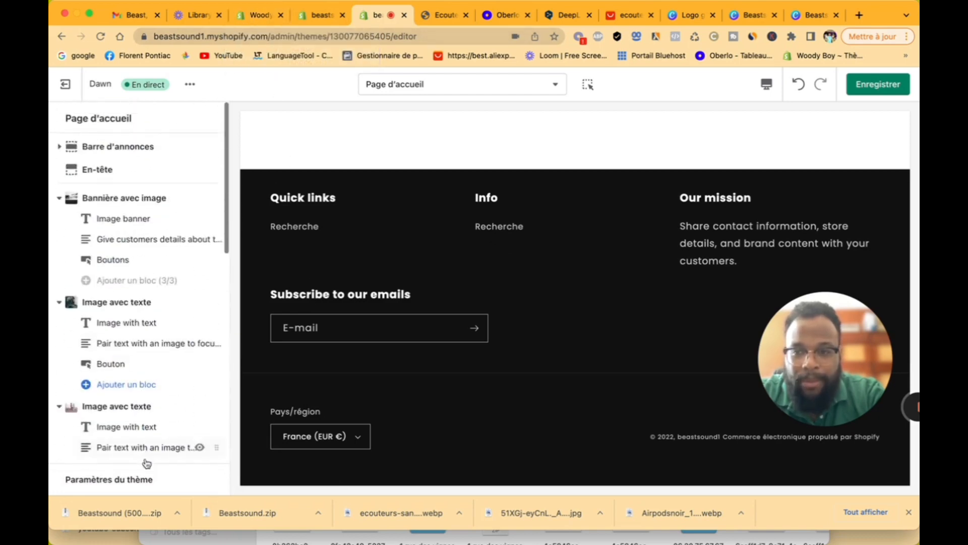
left_click(146, 478)
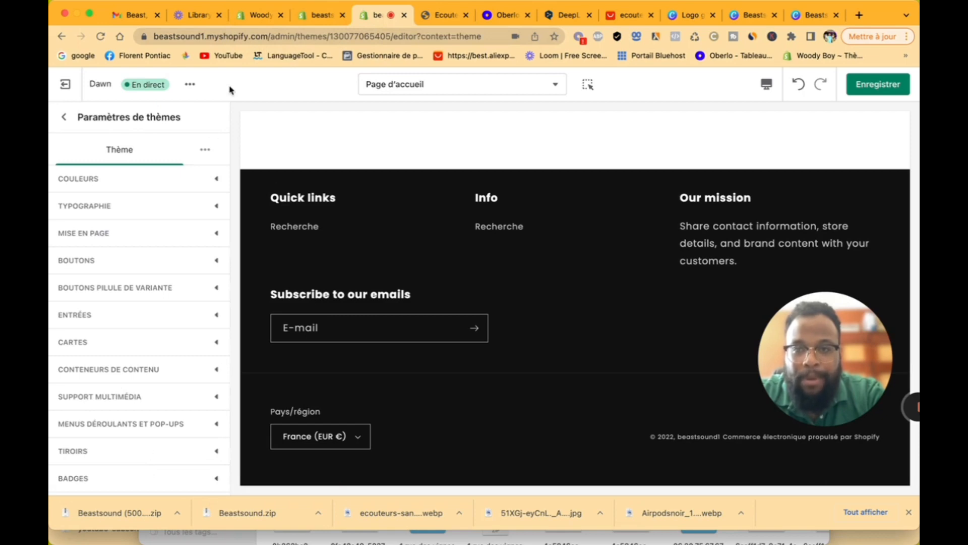
Step: Switch the editor to the Produit par défaut product template
left_click(404, 83)
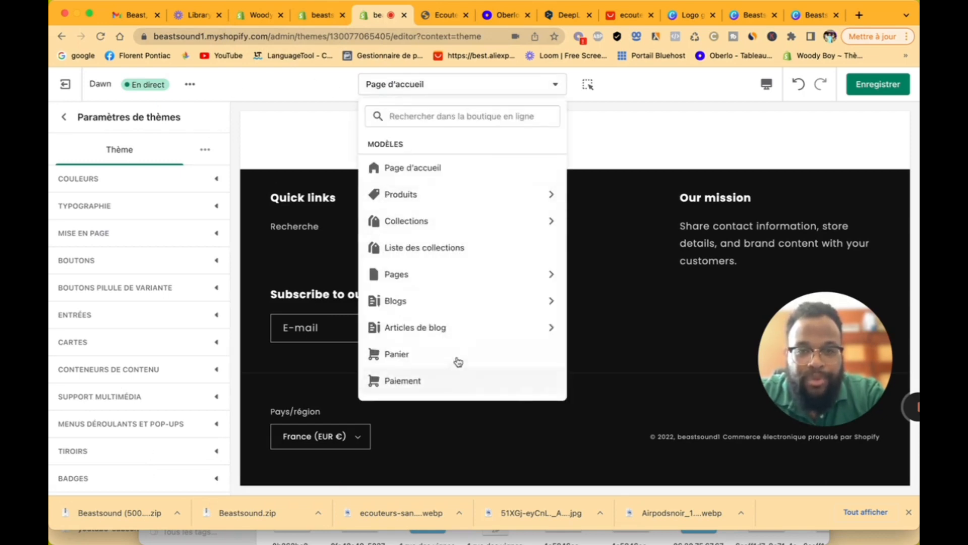
left_click(425, 202)
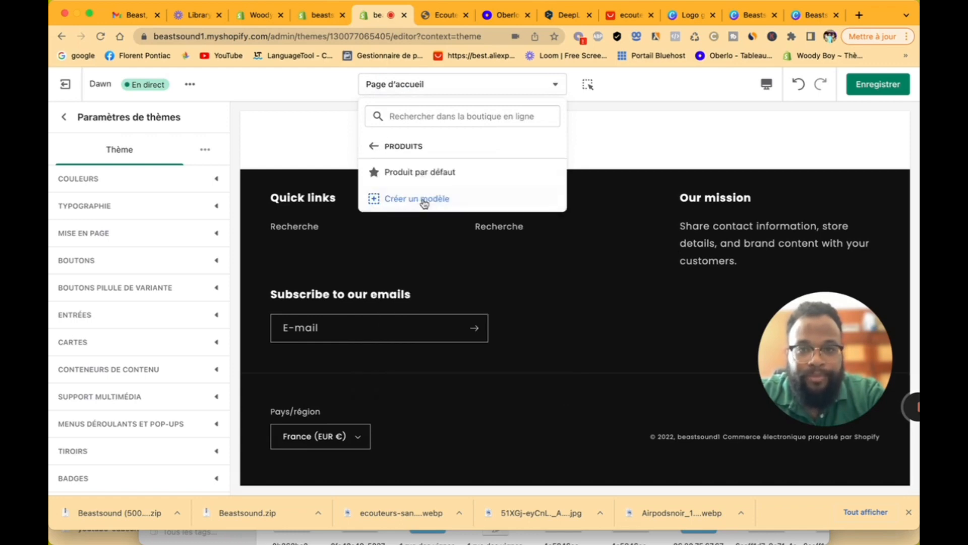
left_click(418, 173)
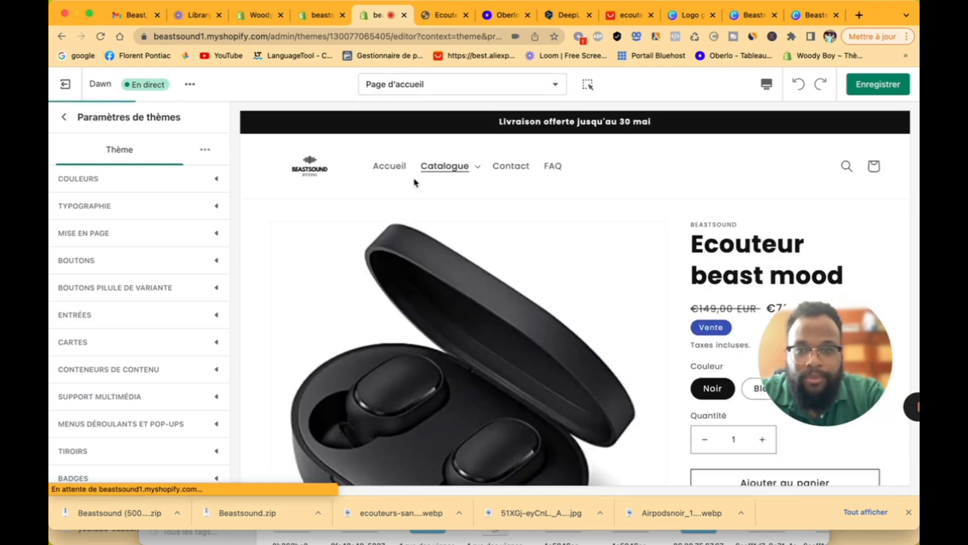
scroll(401, 365, "down", 7)
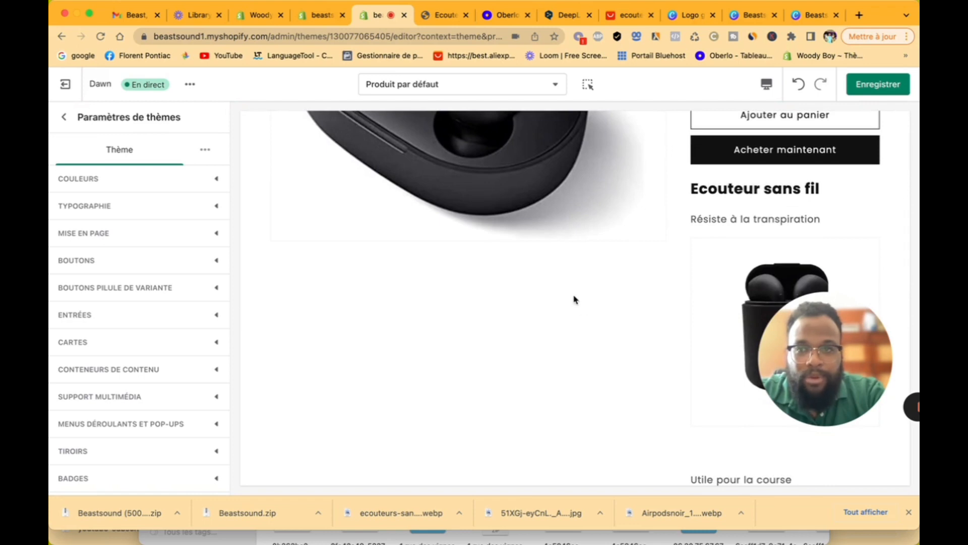
scroll(606, 273, "up", 4)
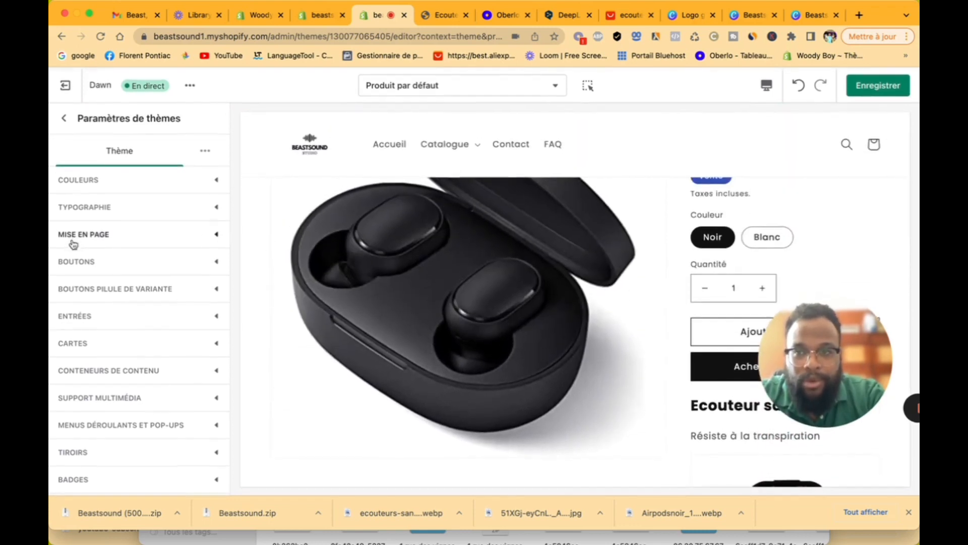
left_click(63, 117)
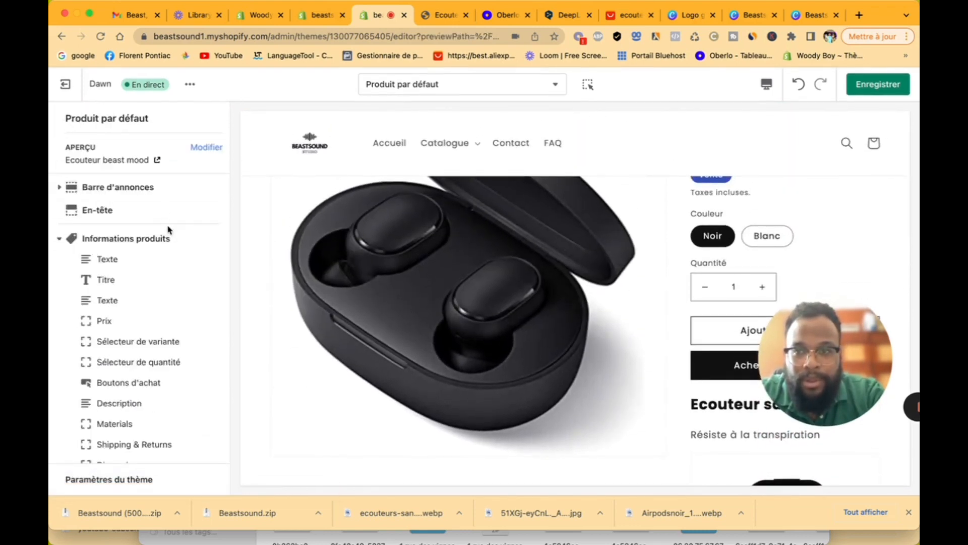
Step: Preview the template with the Ecouteur sans fil Oblivion product from Catalogue > Collection
scroll(454, 276, "up", 3)
scroll(554, 277, "down", 8)
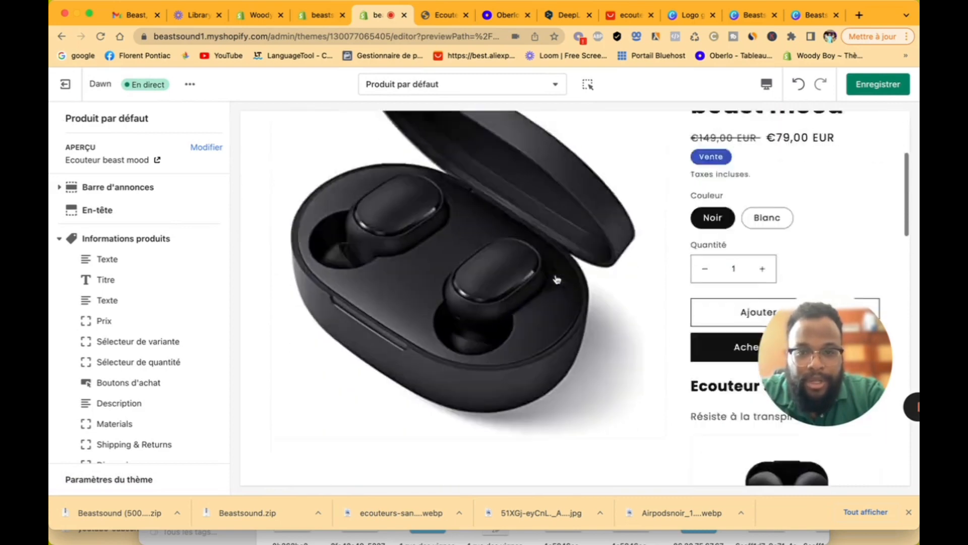
scroll(554, 289, "down", 6)
scroll(555, 289, "up", 8)
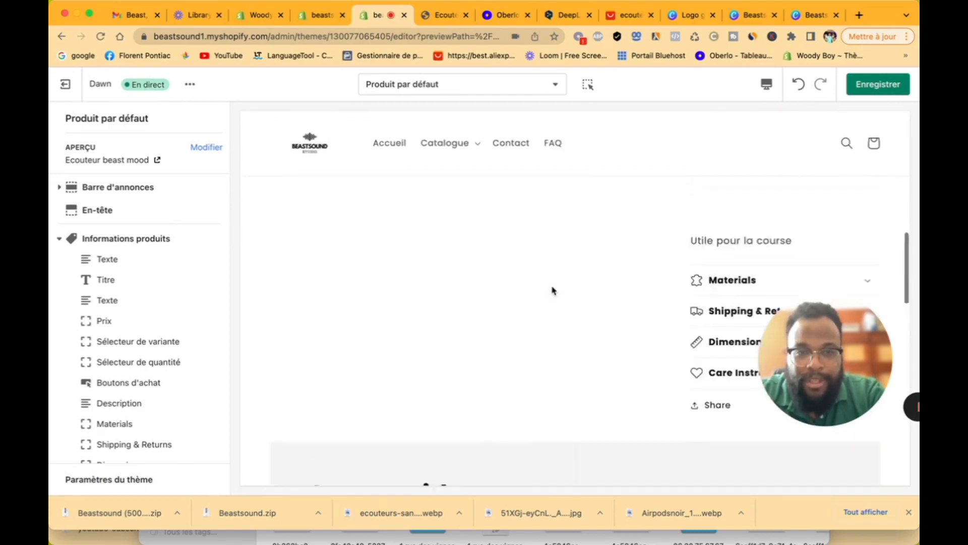
scroll(485, 263, "up", 5)
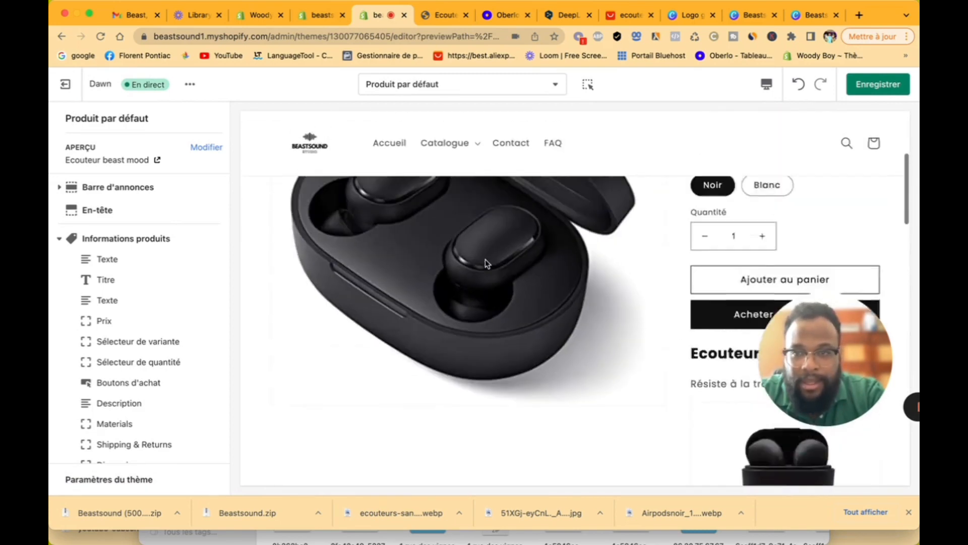
left_click(451, 146)
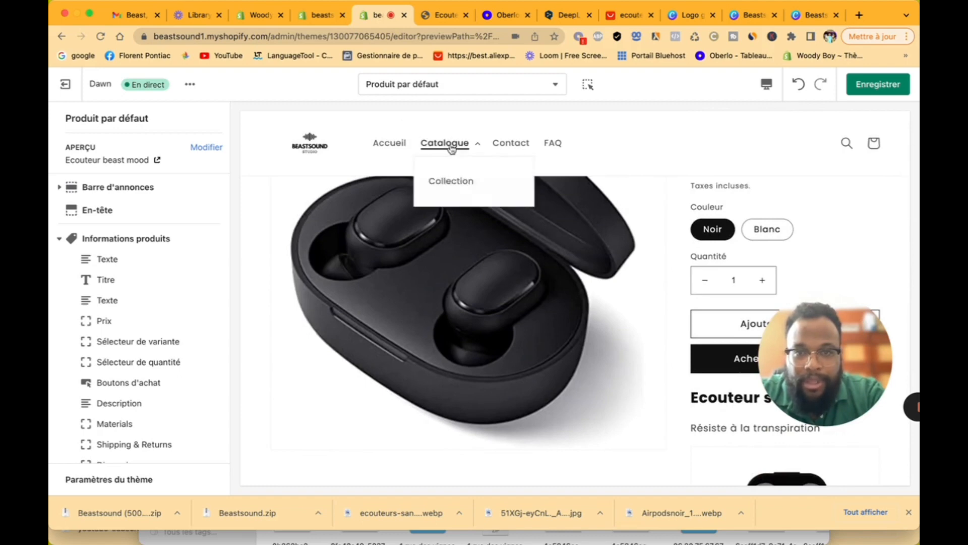
left_click(451, 181)
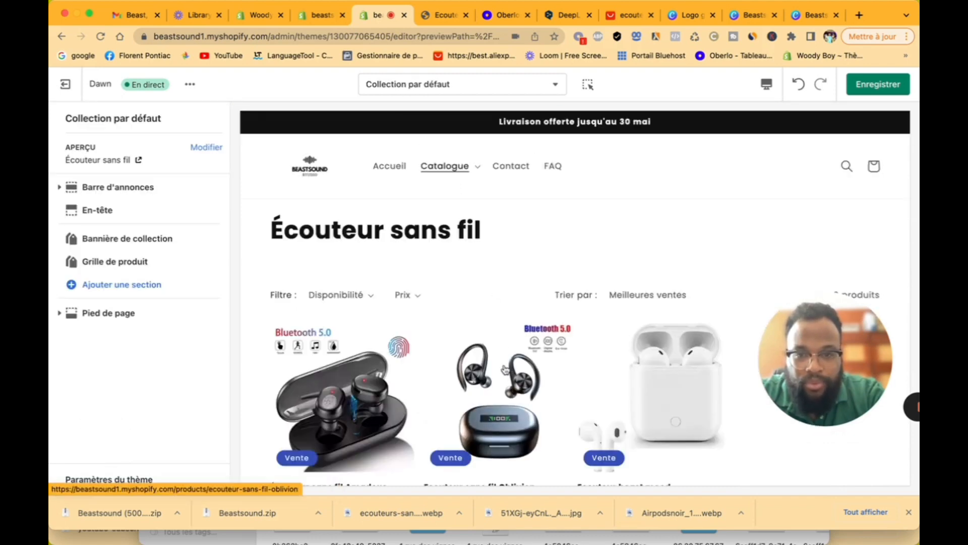
left_click(504, 369)
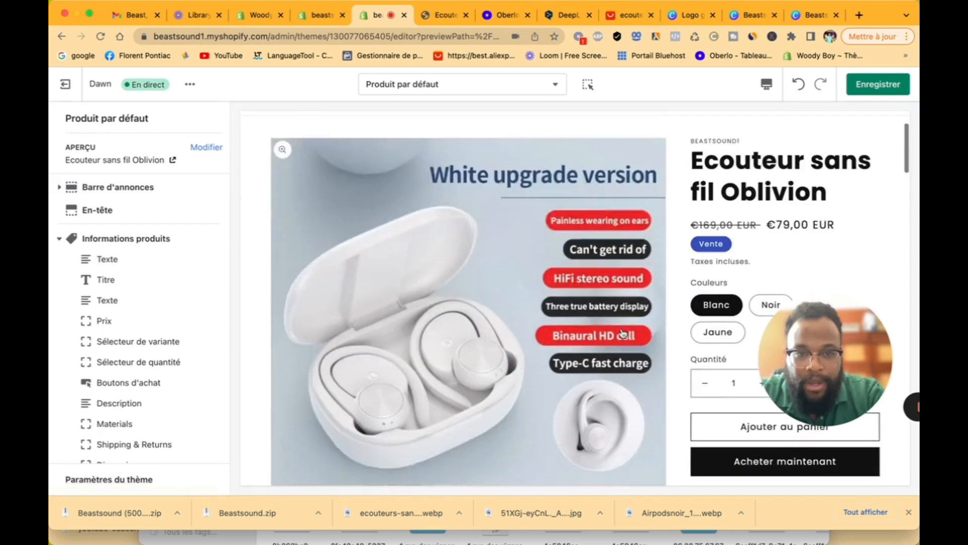
Step: Review the Distributeur, Prix and Titre block settings in the product information list
scroll(497, 303, "down", 5)
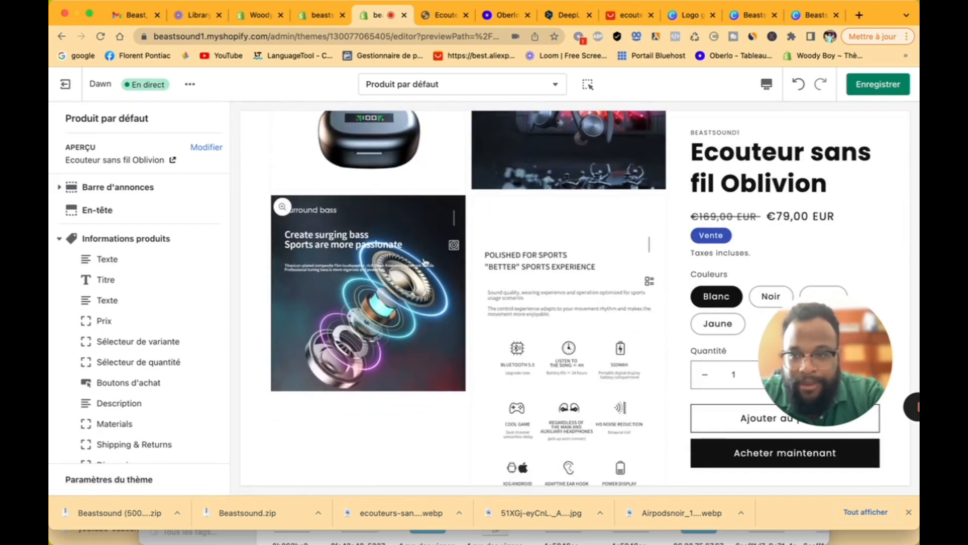
scroll(142, 356, "down", 2)
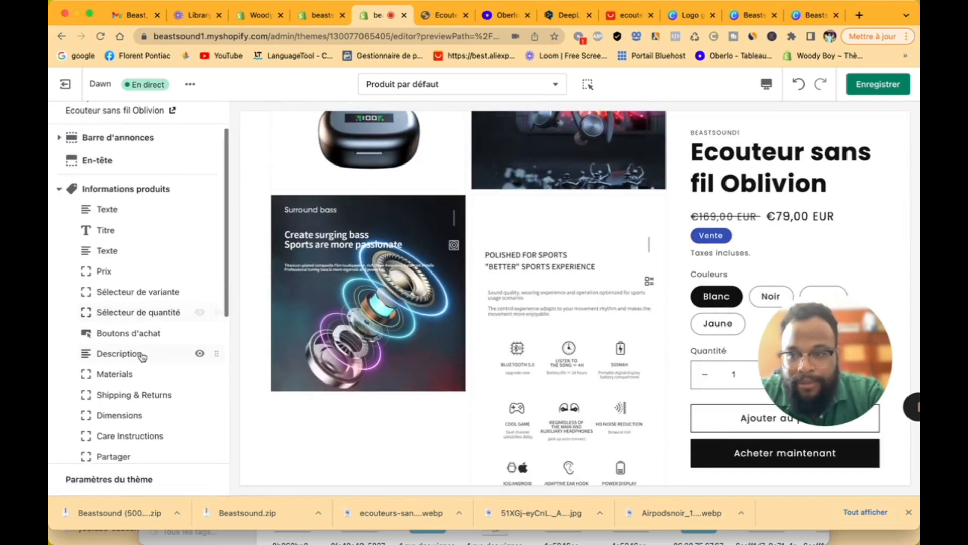
left_click(133, 218)
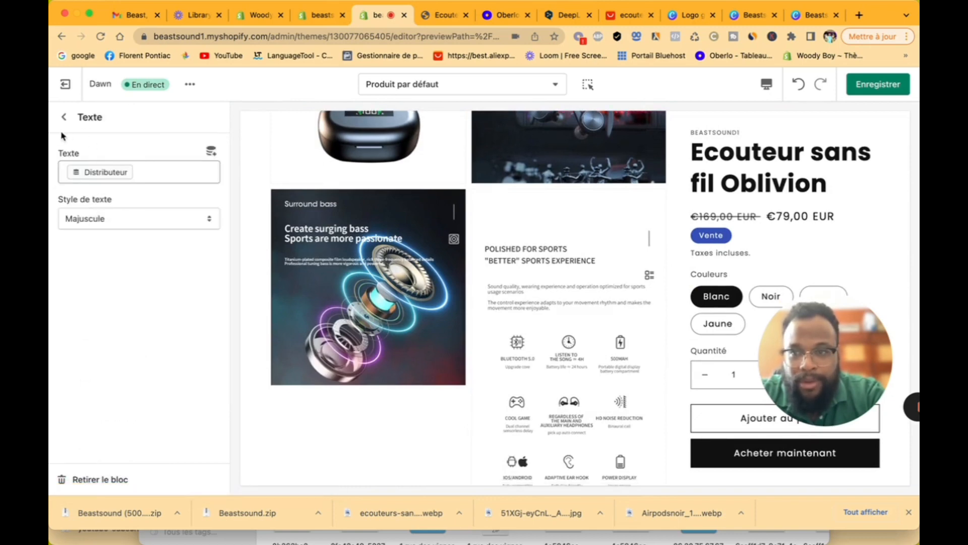
left_click(64, 116)
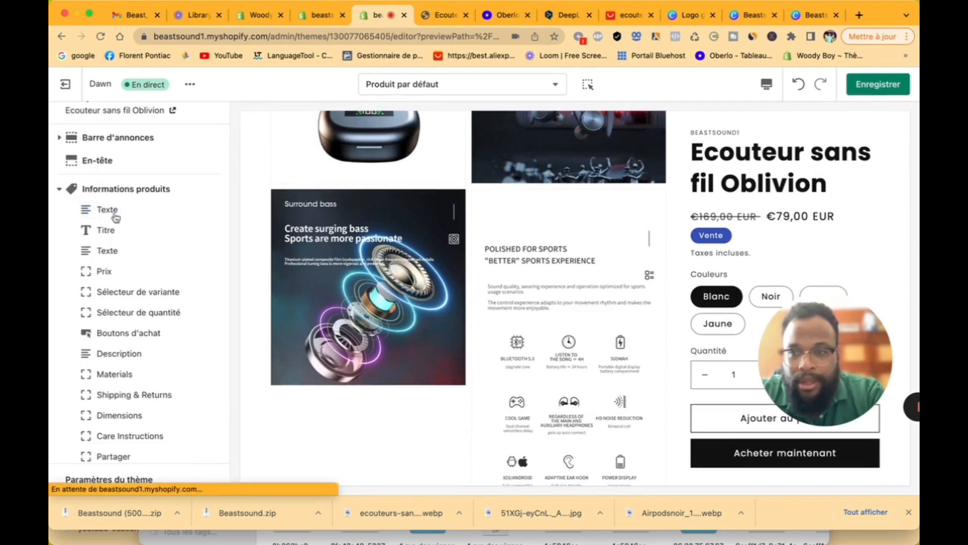
left_click(134, 272)
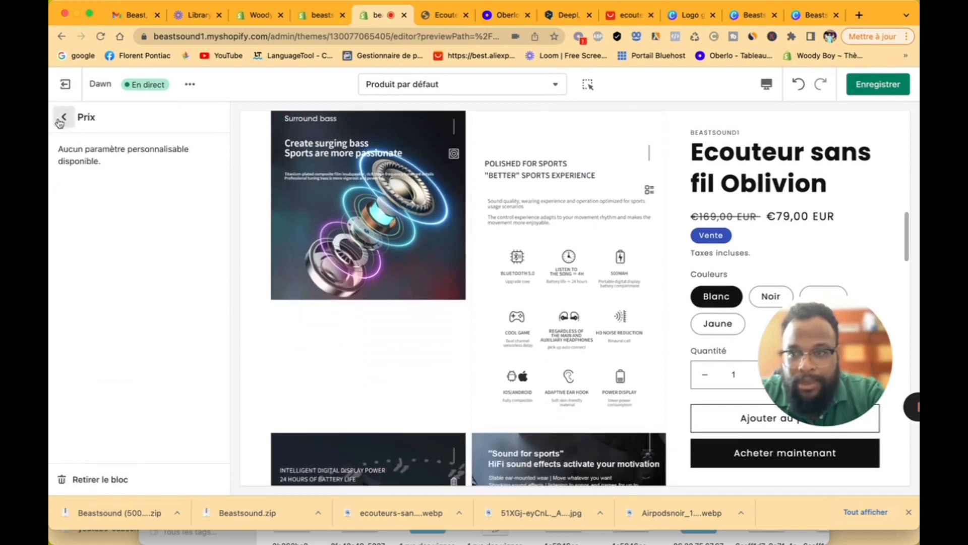
left_click(62, 117)
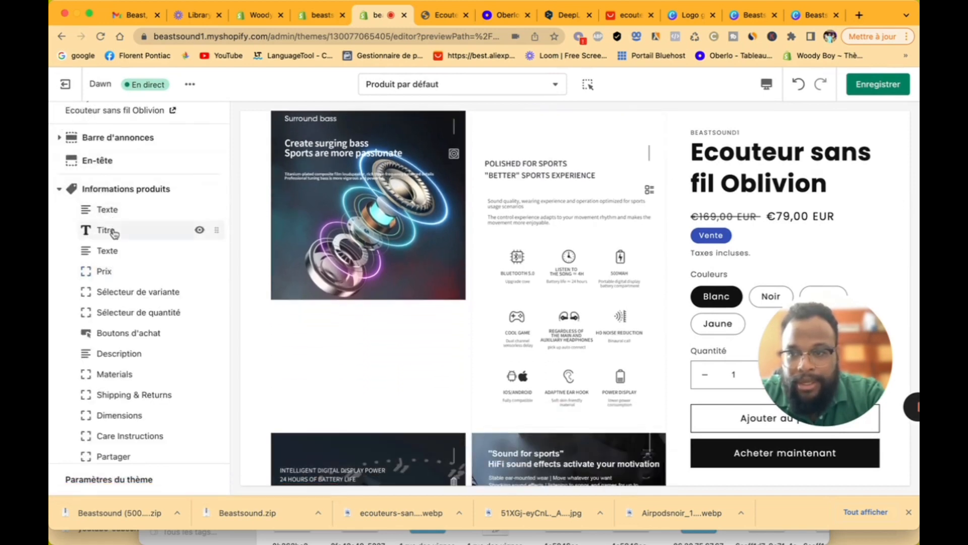
left_click(114, 231)
left_click(62, 116)
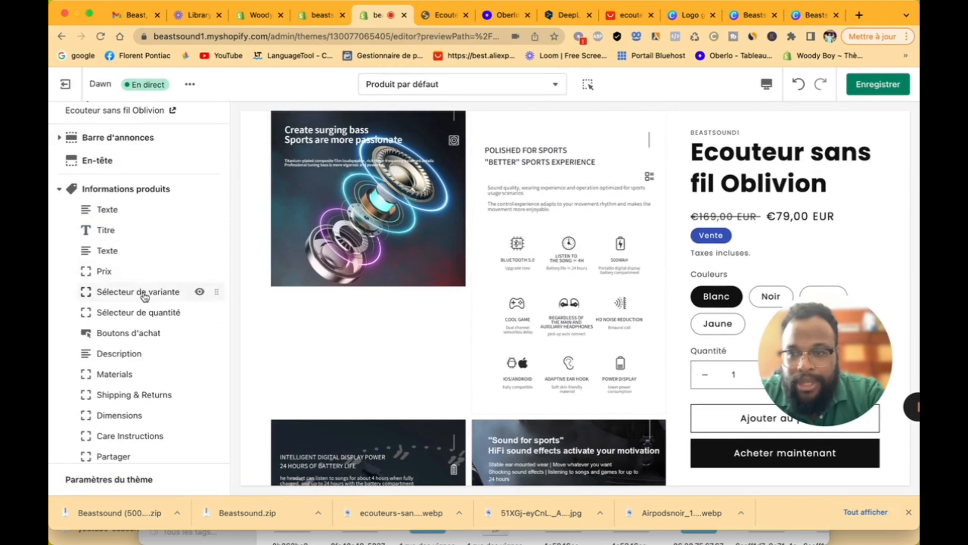
Step: Show product variants as a dropdown and check it in the preview, keeping Blanc selected
left_click(144, 293)
left_click(131, 167)
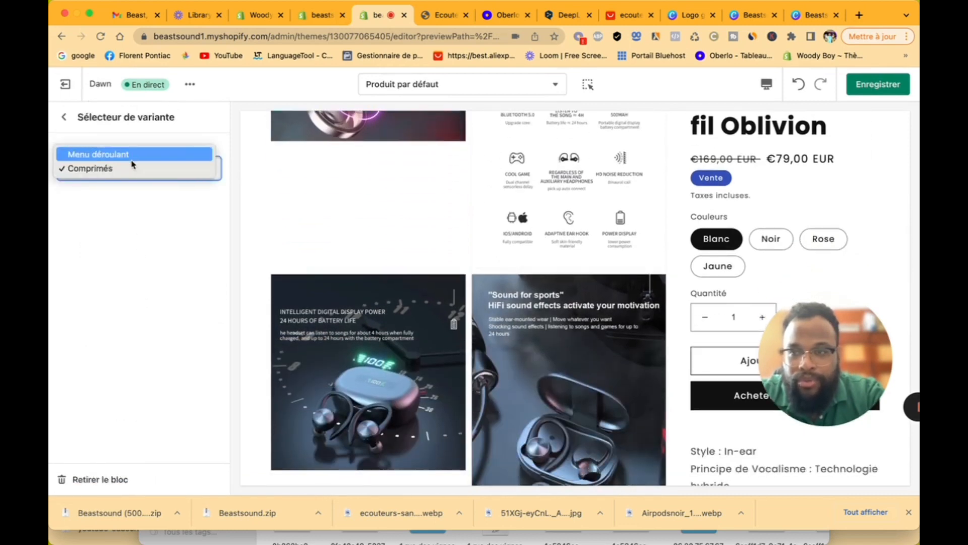
left_click(134, 160)
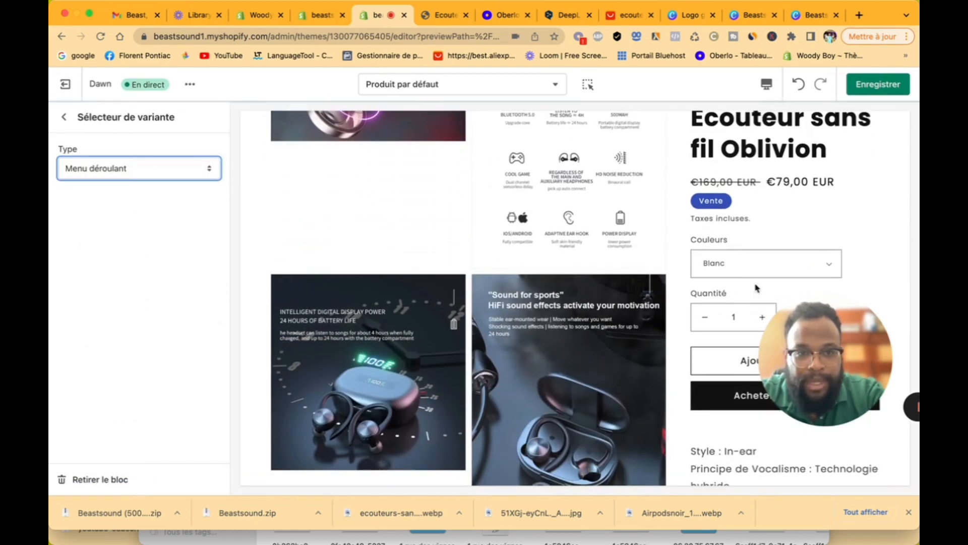
left_click(777, 264)
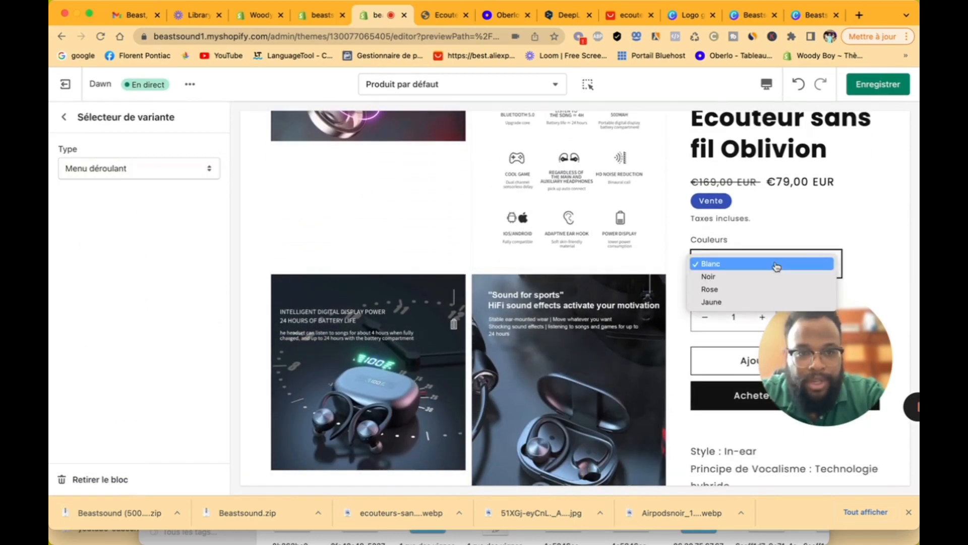
left_click(766, 239)
left_click(72, 116)
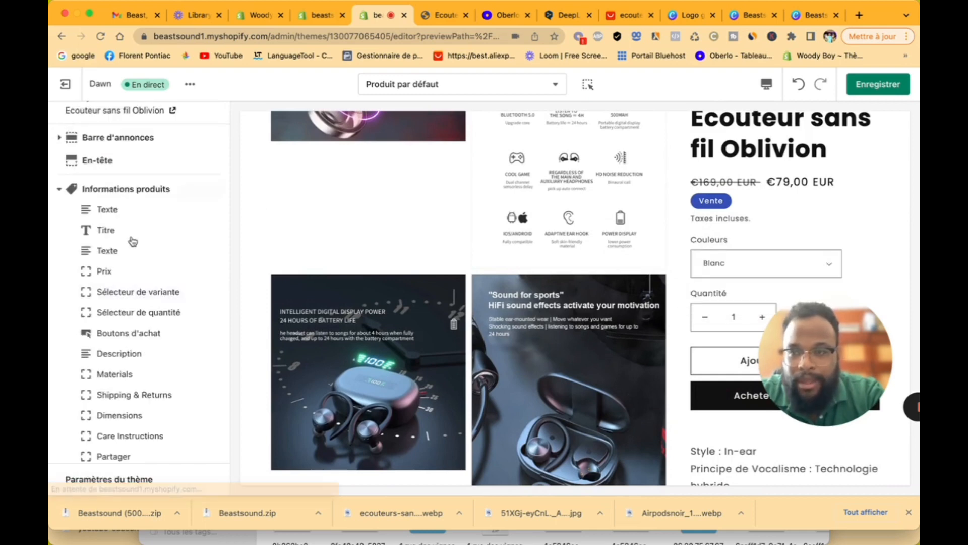
Step: Look over the quantity selector, buy buttons and Description block settings, returning each time to the list
left_click(140, 315)
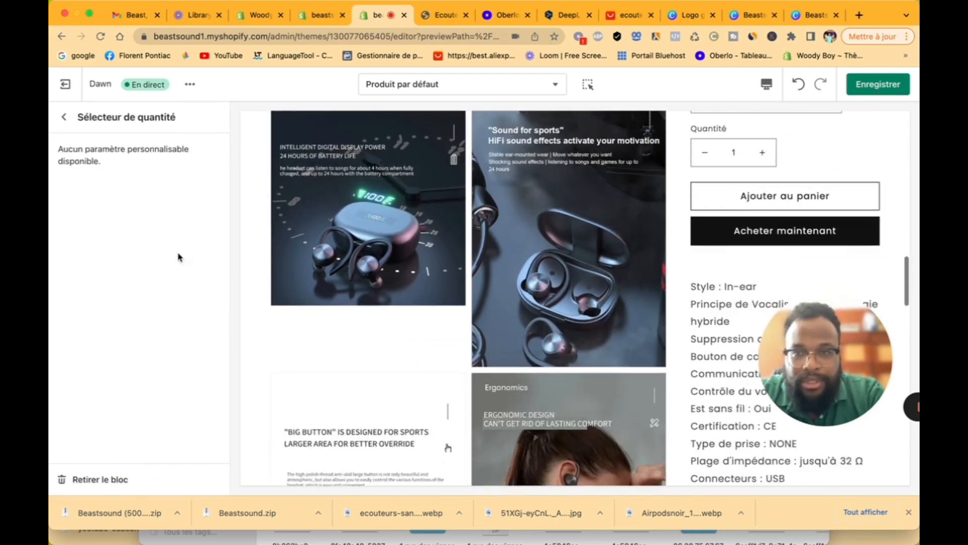
left_click(62, 120)
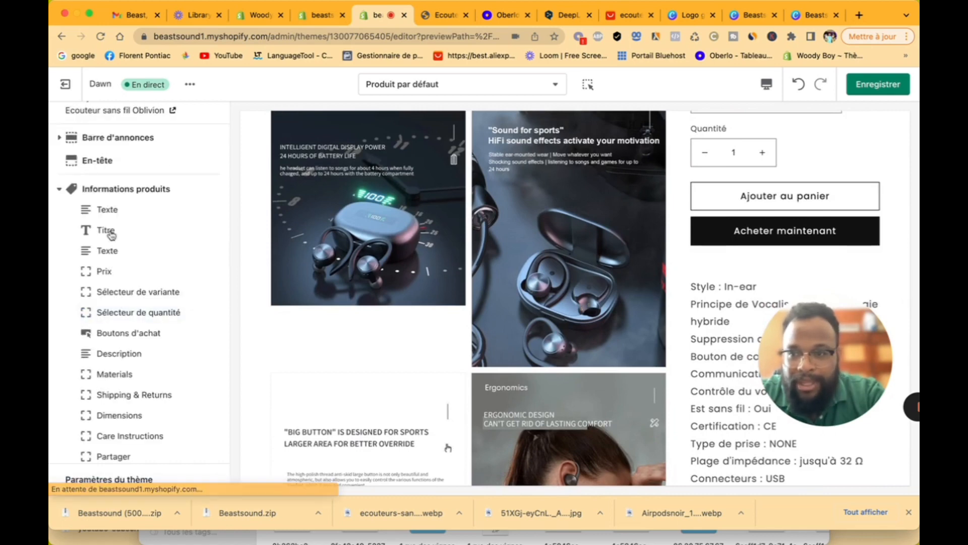
left_click(152, 335)
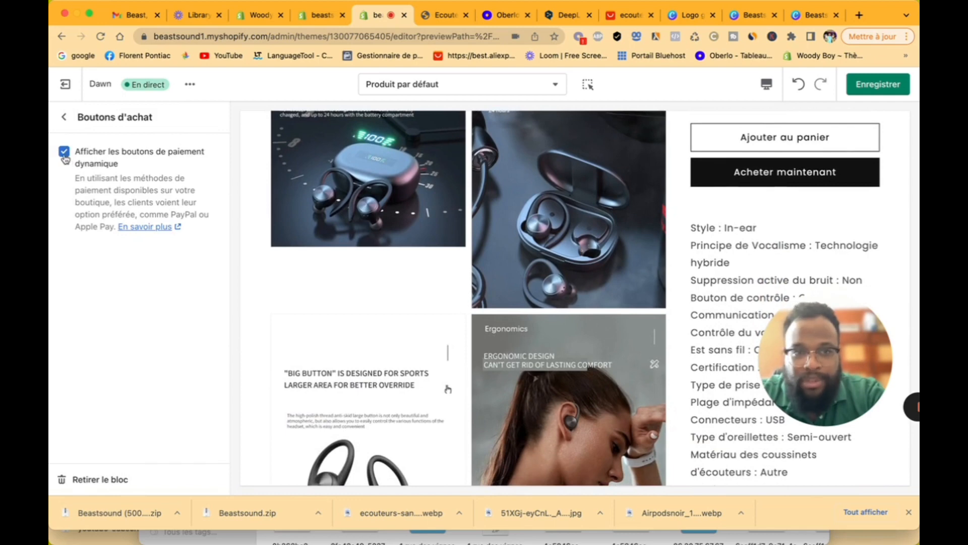
left_click(64, 118)
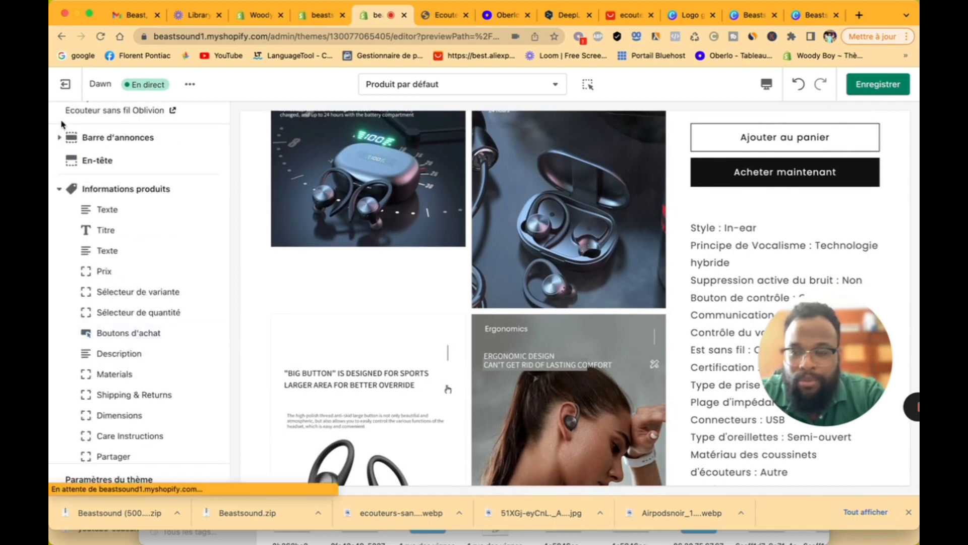
left_click(141, 357)
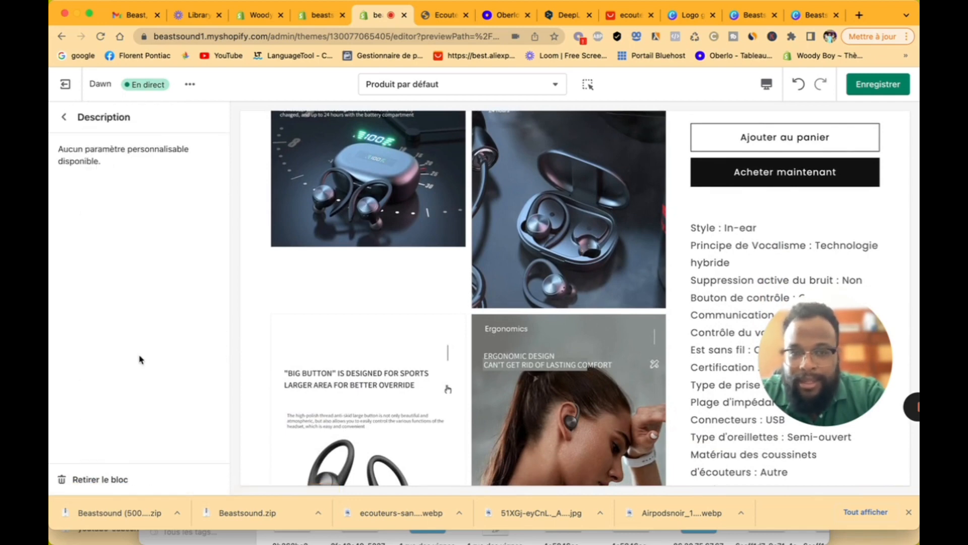
left_click(66, 120)
scroll(155, 357, "down", 3)
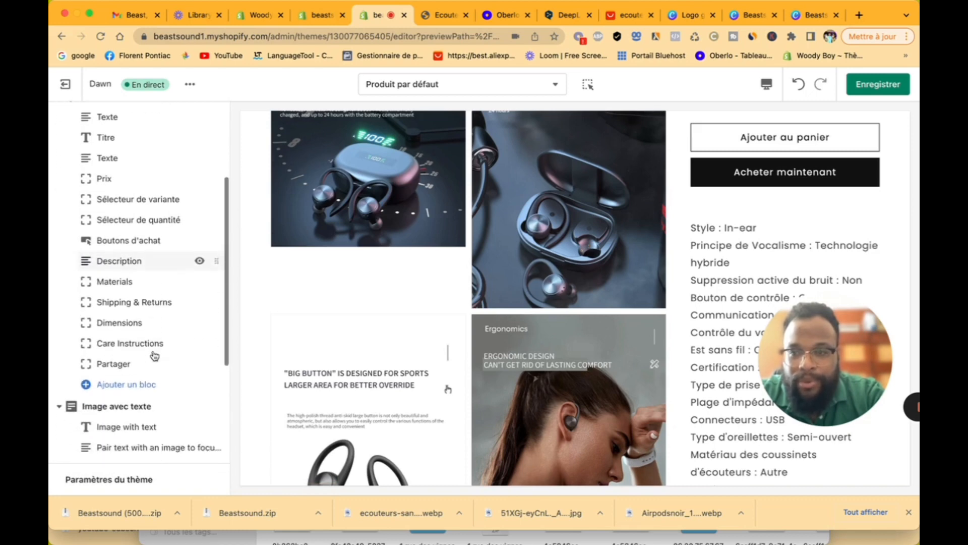
Step: Give the Materials row the Cœur icon and retitle it 'Nos coup de coeur'
left_click(141, 285)
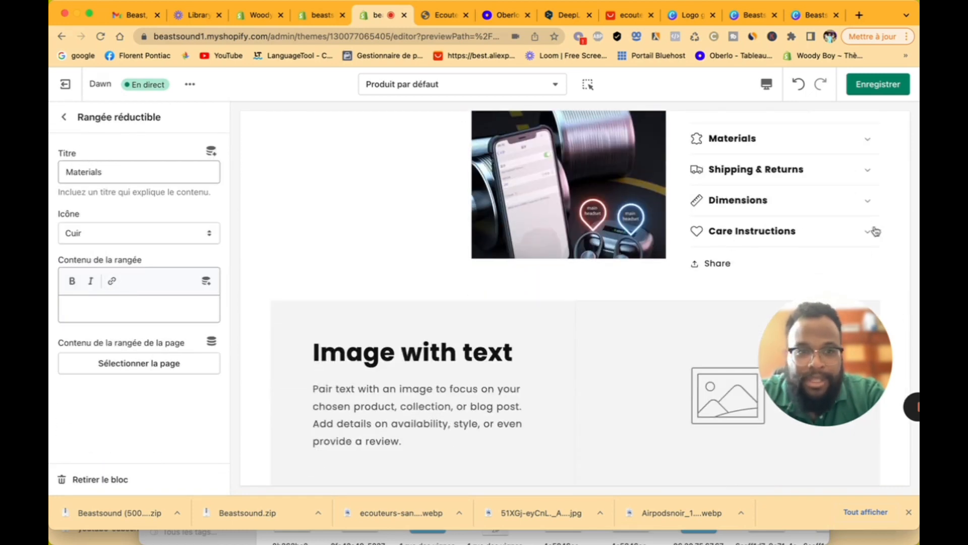
scroll(807, 253, "up", 3)
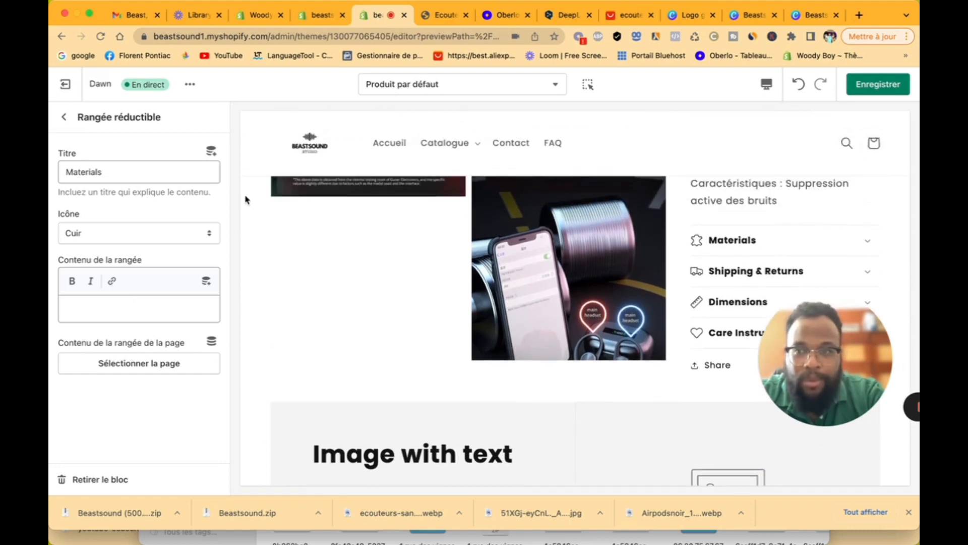
left_click(130, 242)
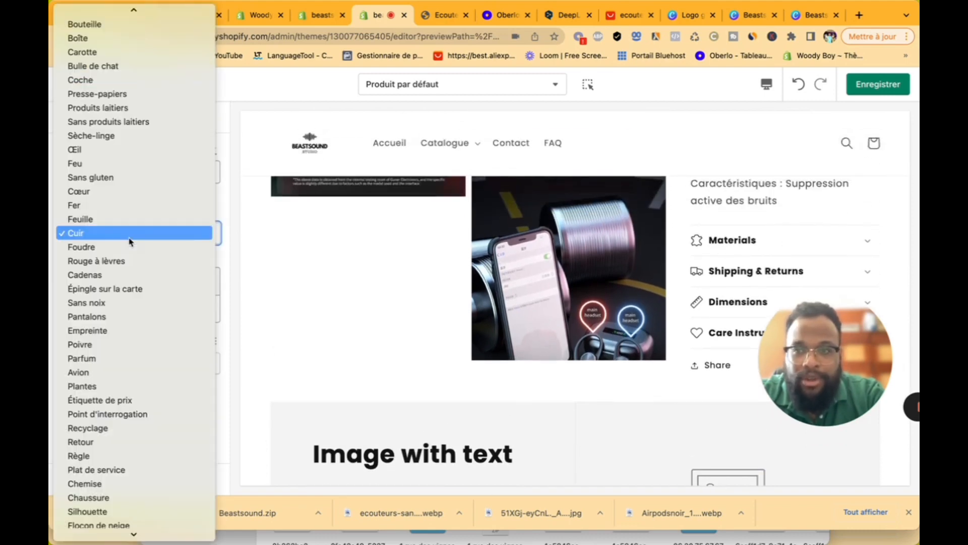
left_click(129, 192)
left_click_drag(134, 173, 51, 170)
type("Nos c")
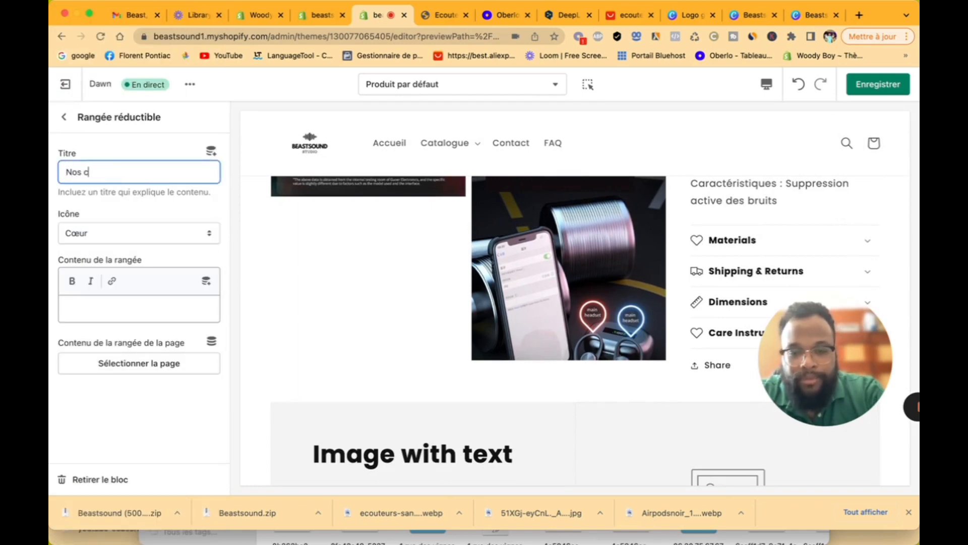
type("ous")
key("BackSpace")
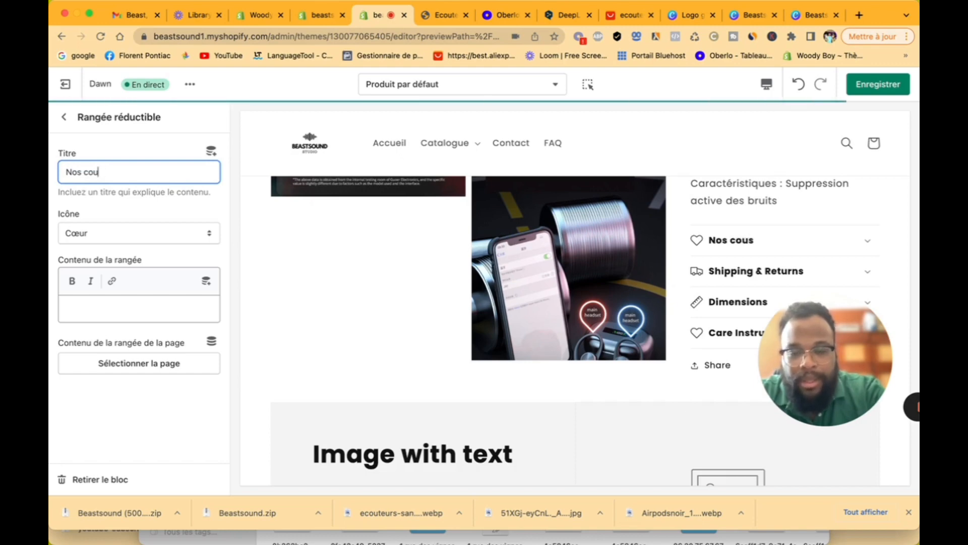
type("p de")
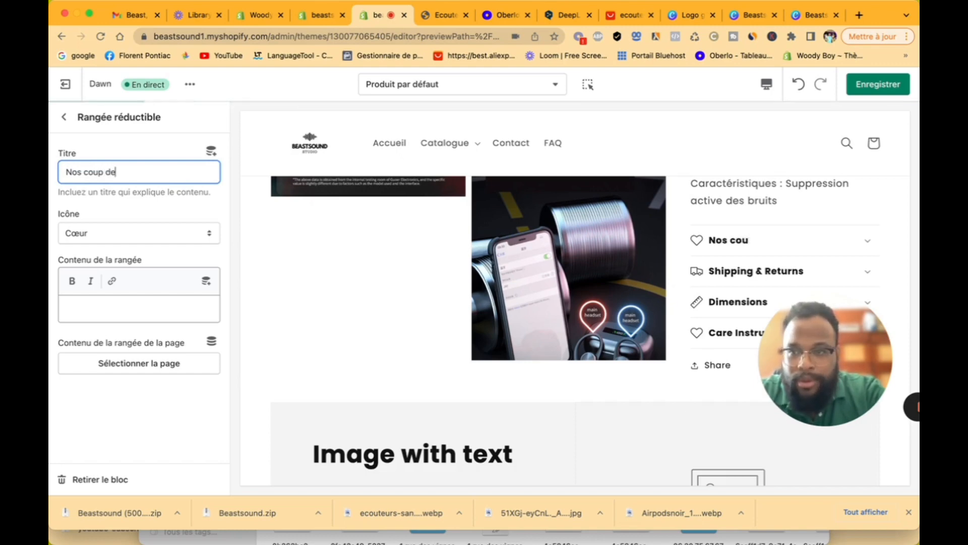
type(" coeur")
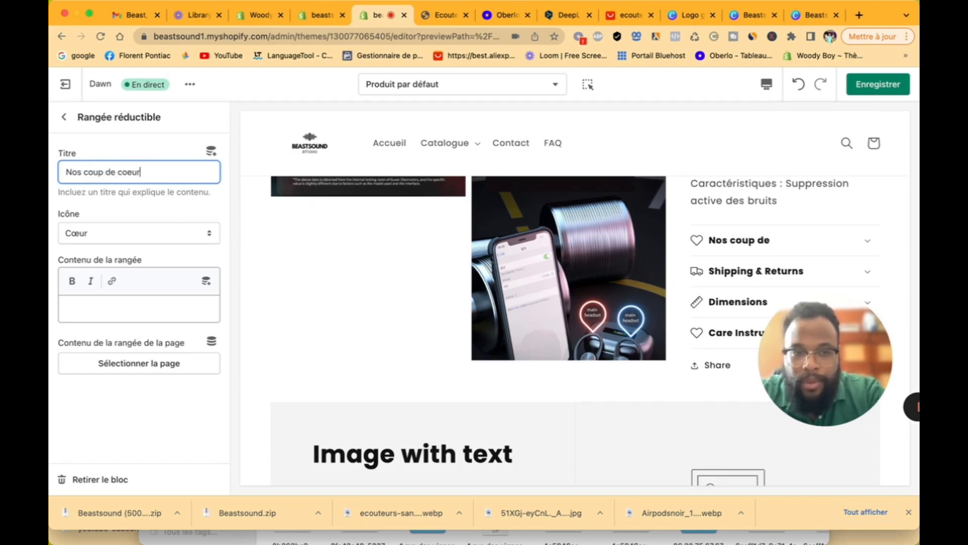
left_click(64, 117)
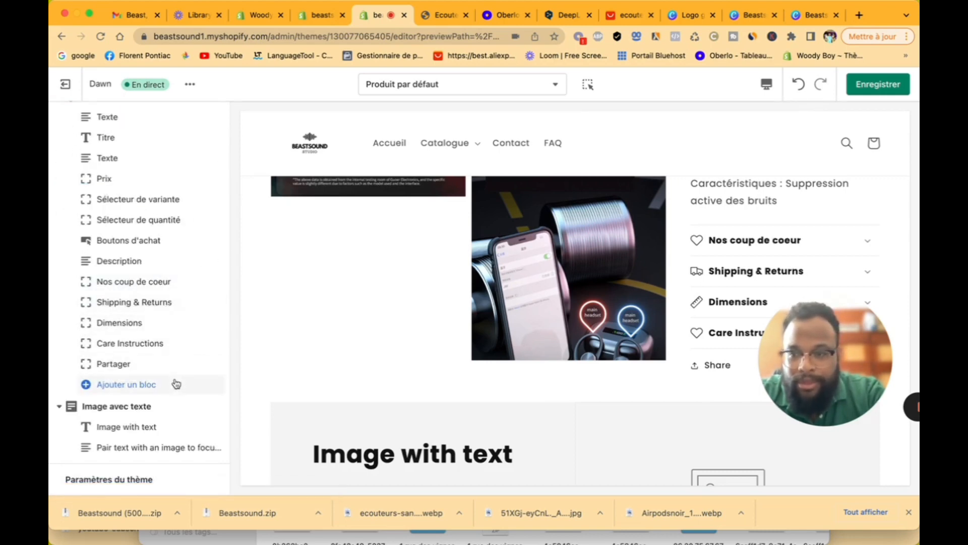
Step: Set the yoga photo as the Image avec texte section's image
scroll(162, 390, "down", 5)
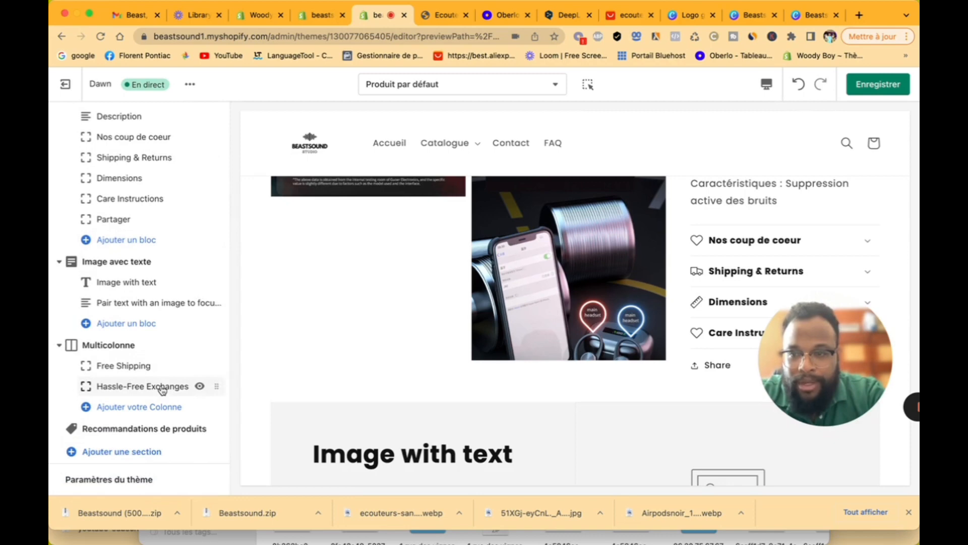
left_click(140, 263)
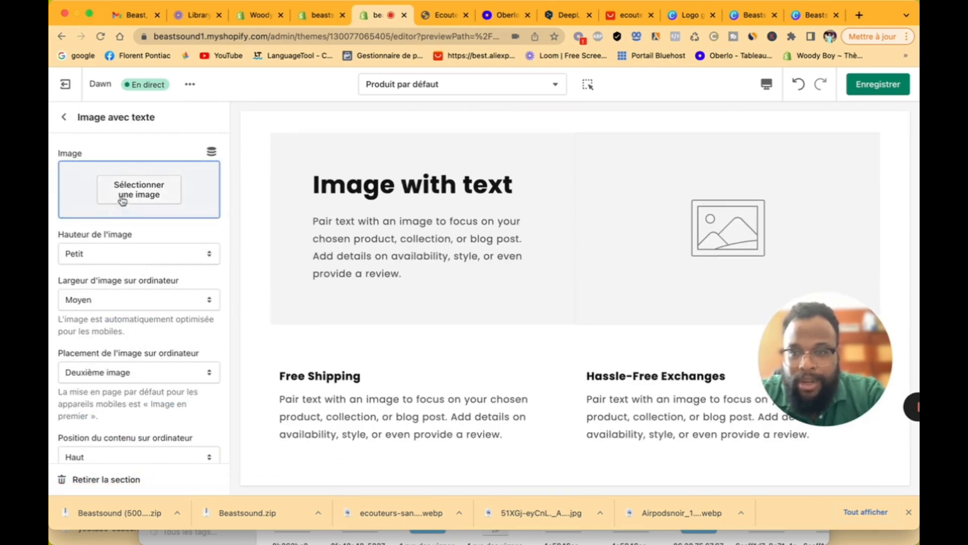
left_click(140, 190)
left_click(164, 249)
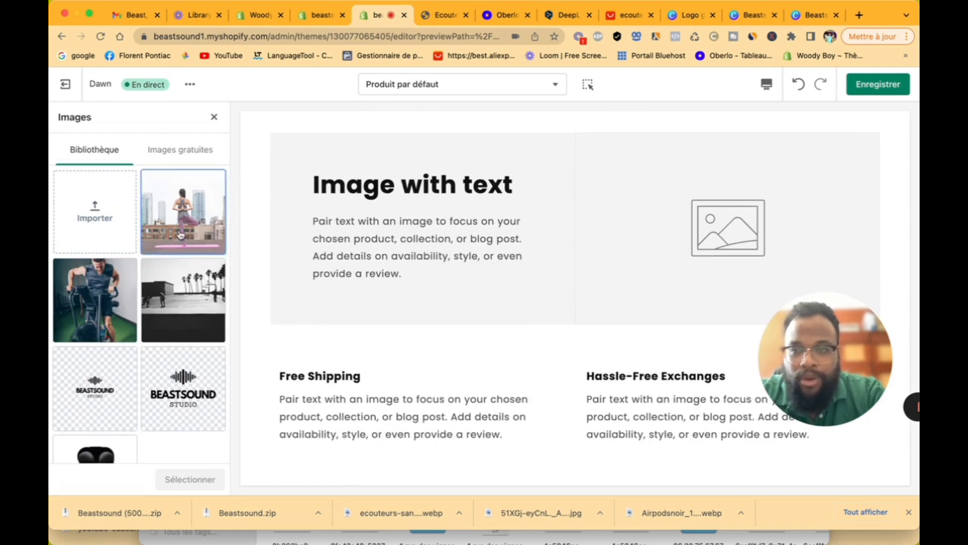
left_click(204, 478)
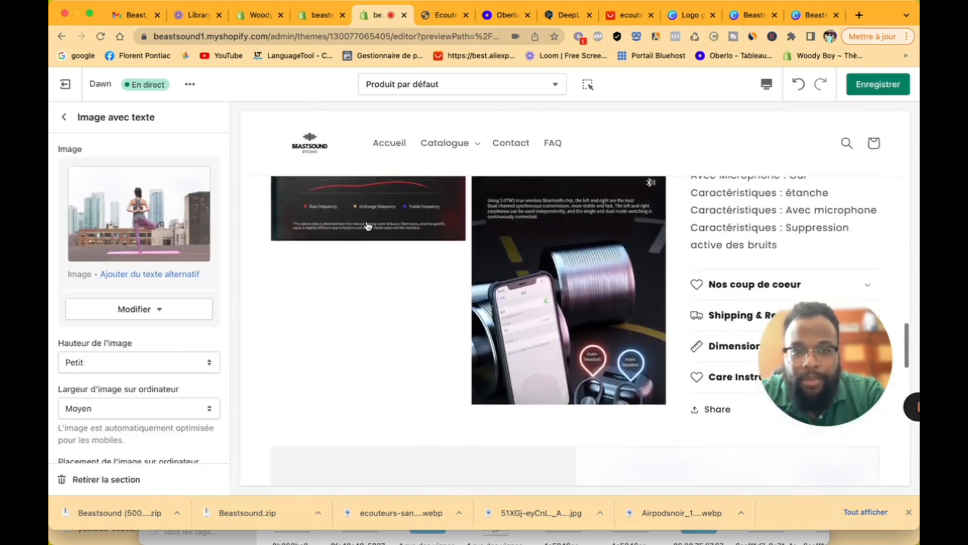
left_click(63, 117)
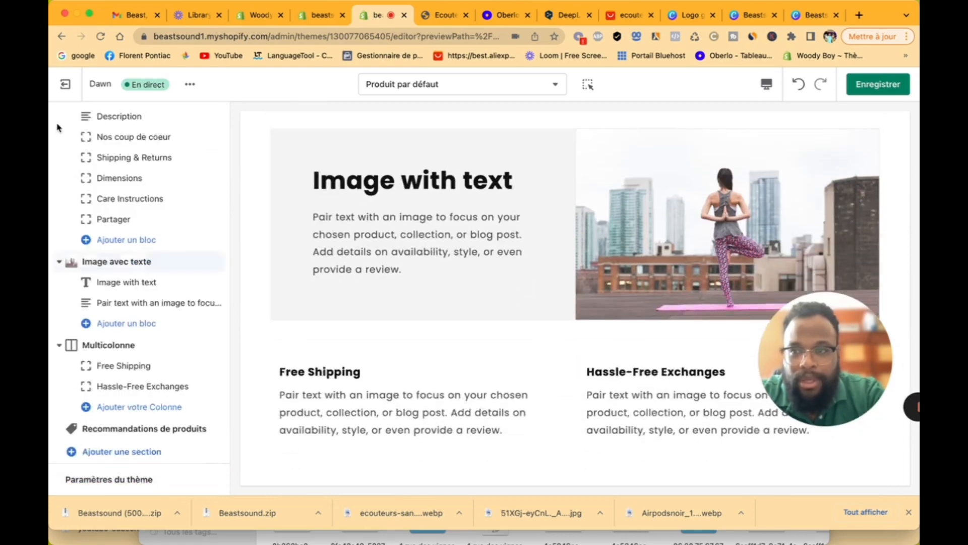
Step: Look over the product recommendations and Multicolonne section settings
scroll(144, 293, "down", 2)
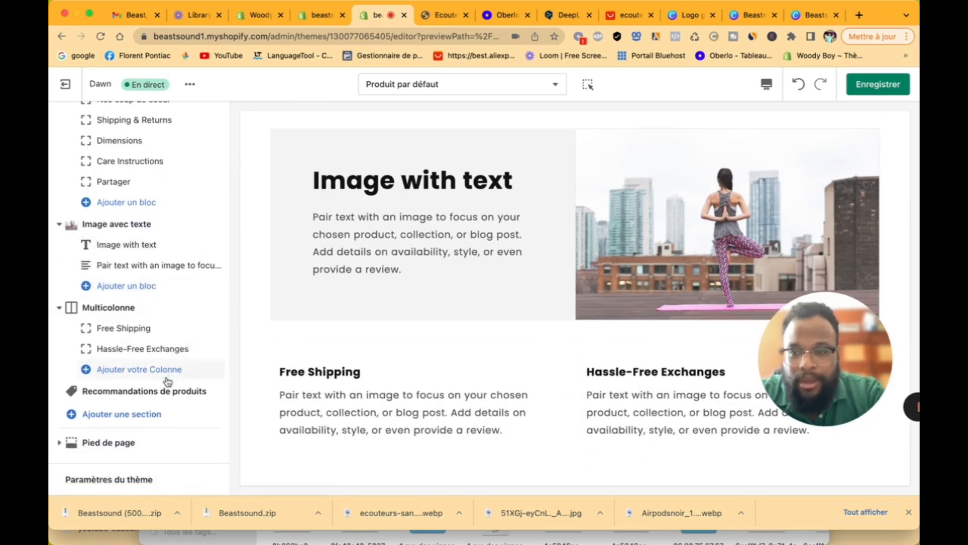
left_click(187, 391)
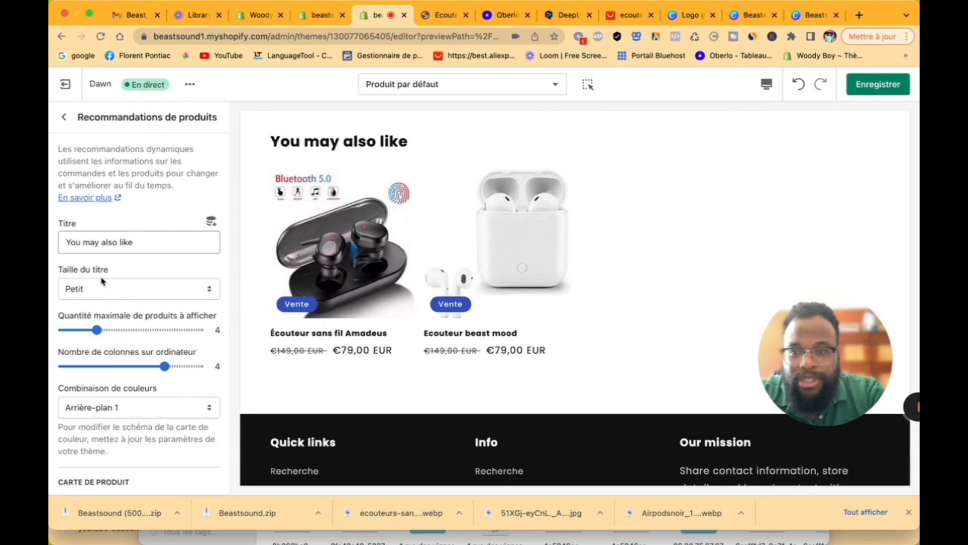
left_click(64, 117)
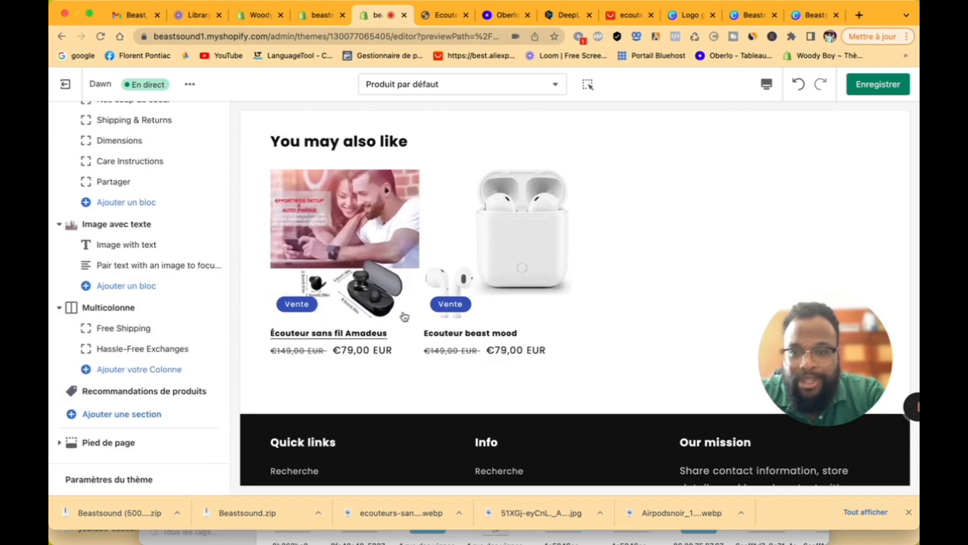
scroll(405, 317, "up", 5)
scroll(401, 315, "up", 5)
scroll(396, 316, "down", 2)
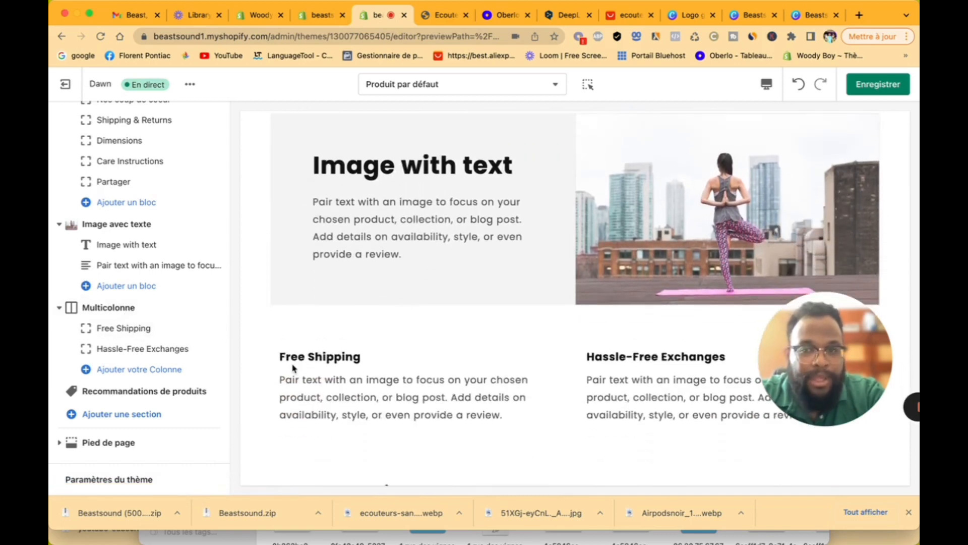
left_click(108, 308)
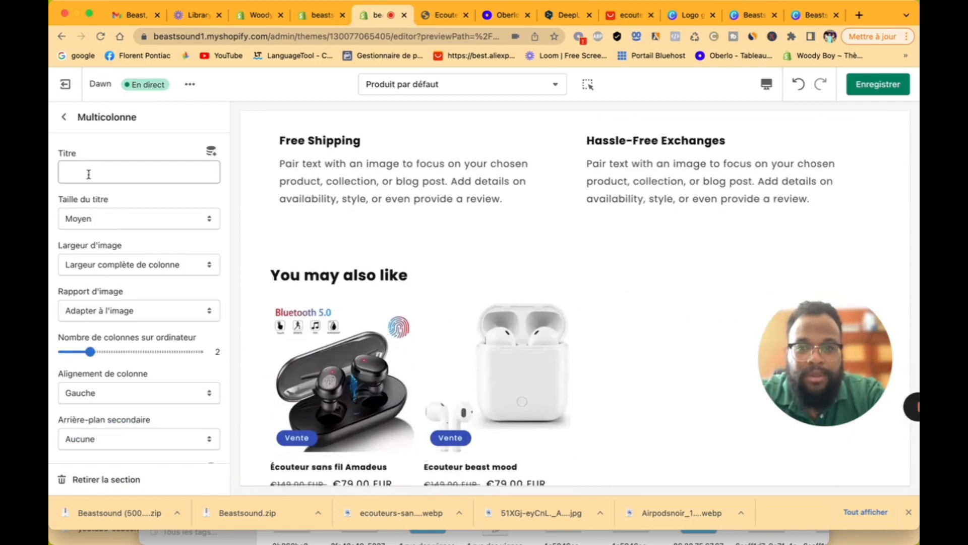
left_click(68, 118)
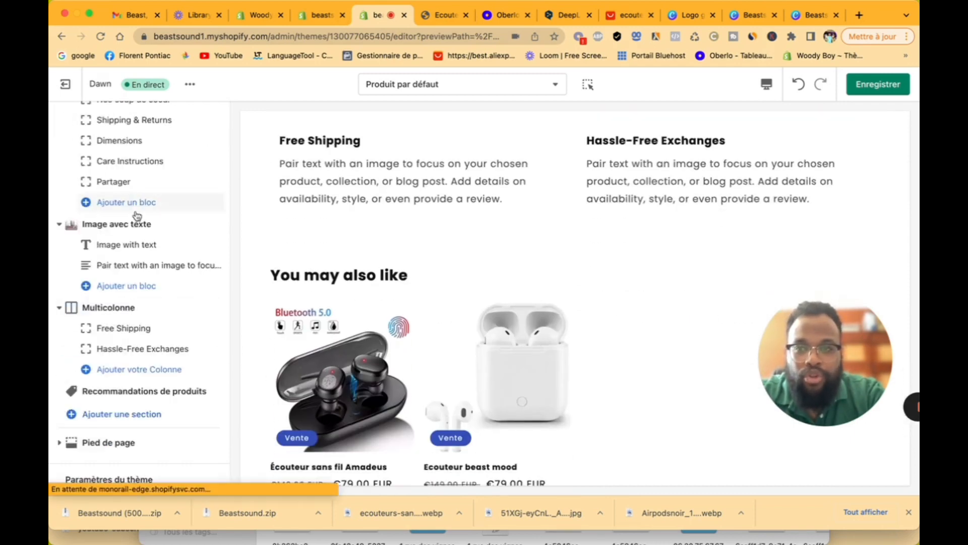
scroll(136, 209, "up", 5)
scroll(382, 228, "up", 5)
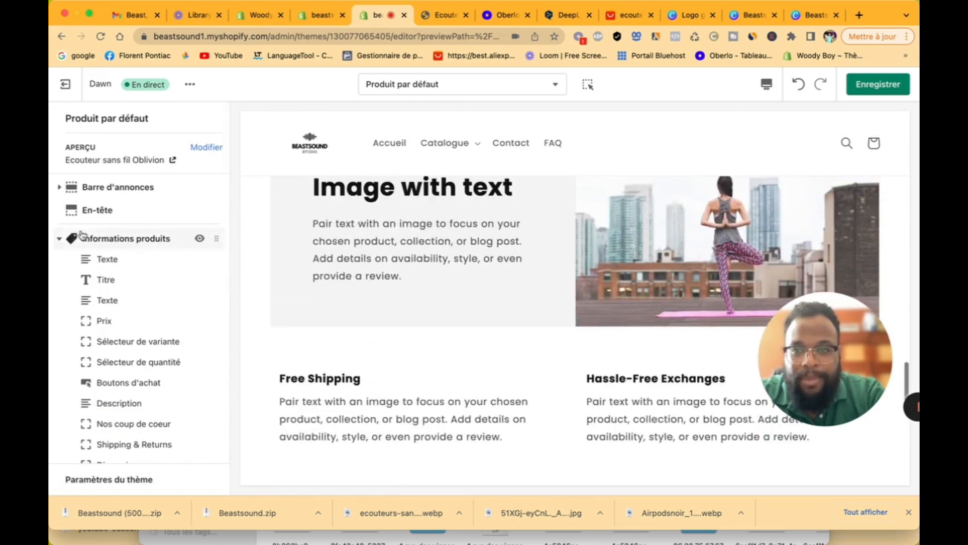
Step: Check the first Texte block, then bring up the Informations produits section settings
left_click(59, 239)
left_click(60, 239)
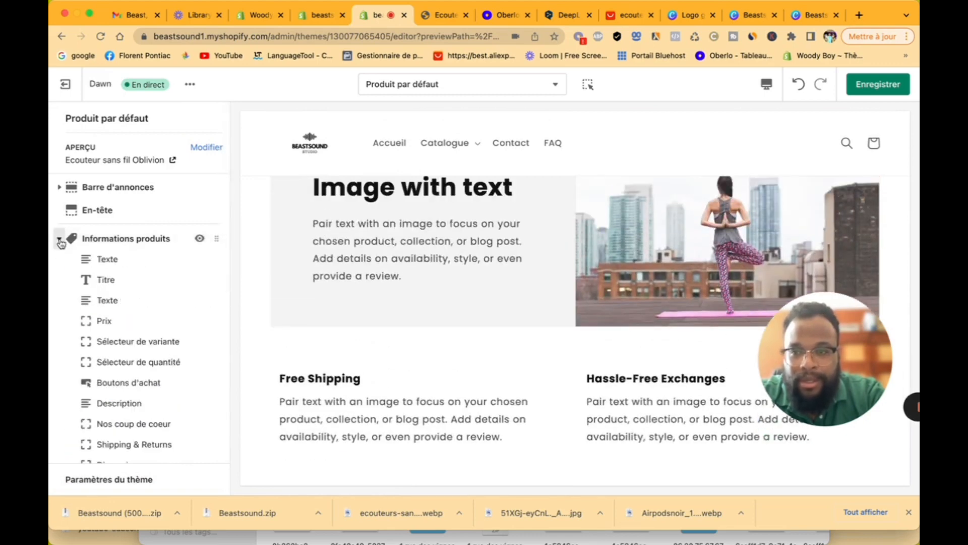
scroll(476, 257, "up", 10)
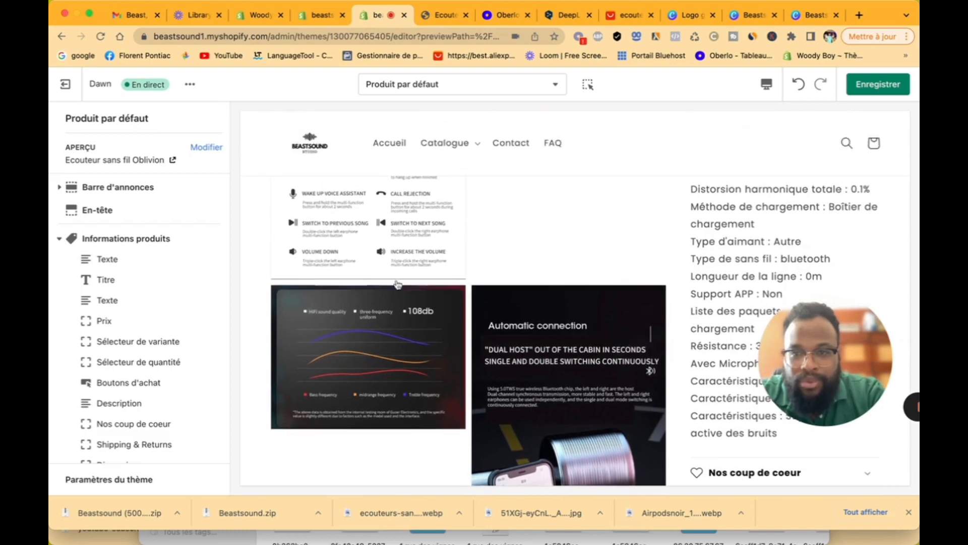
scroll(398, 285, "up", 5)
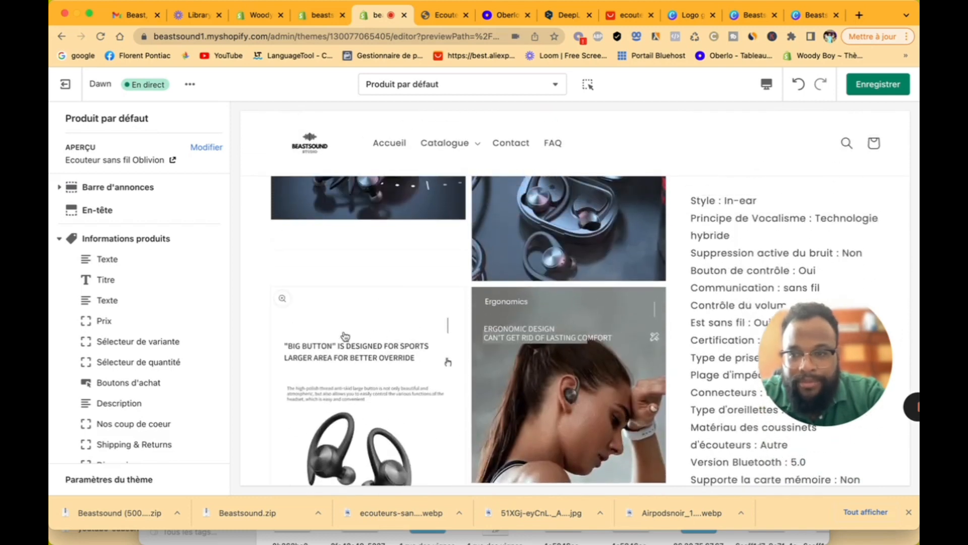
left_click(150, 302)
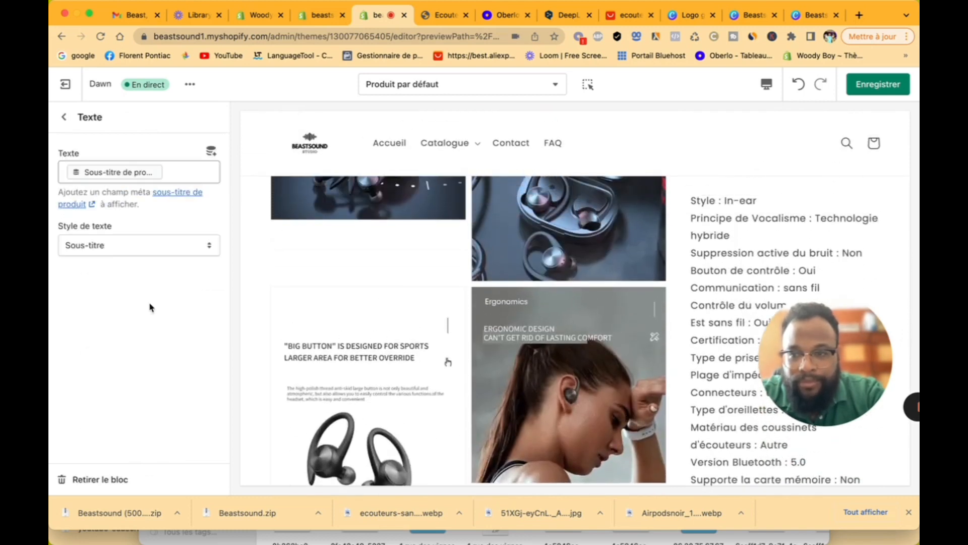
left_click(64, 117)
scroll(141, 302, "down", 1)
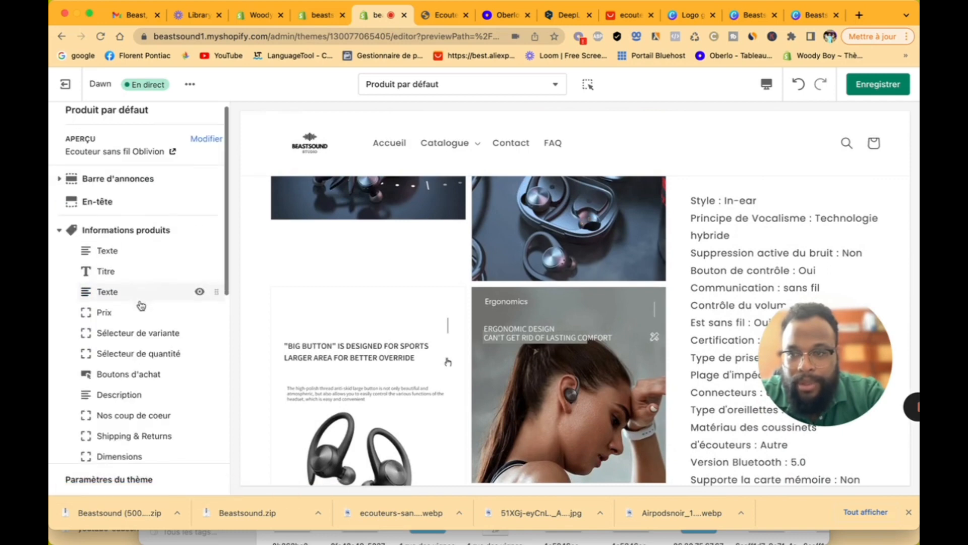
left_click(142, 235)
scroll(161, 337, "down", 1)
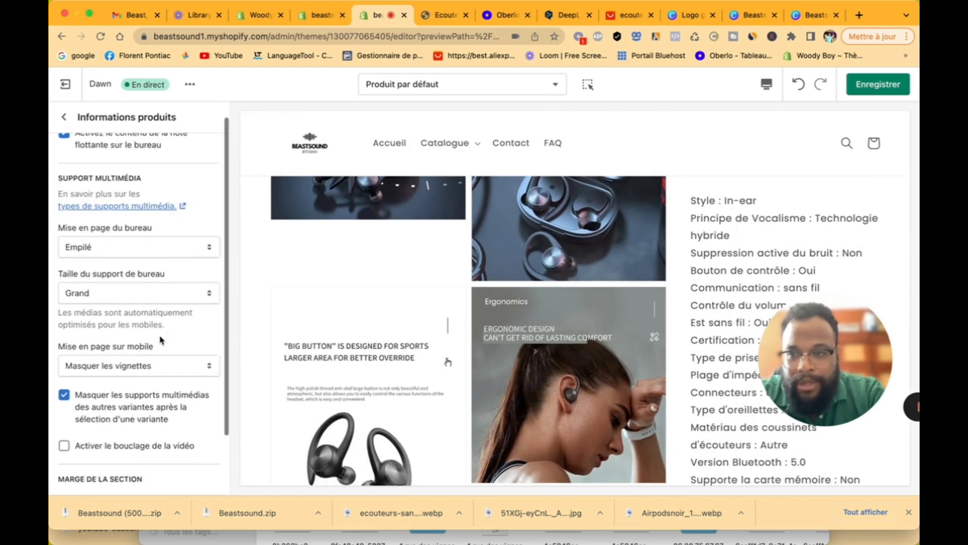
Step: Set the desktop gallery layout to Vignettes with Petit media size
left_click(154, 247)
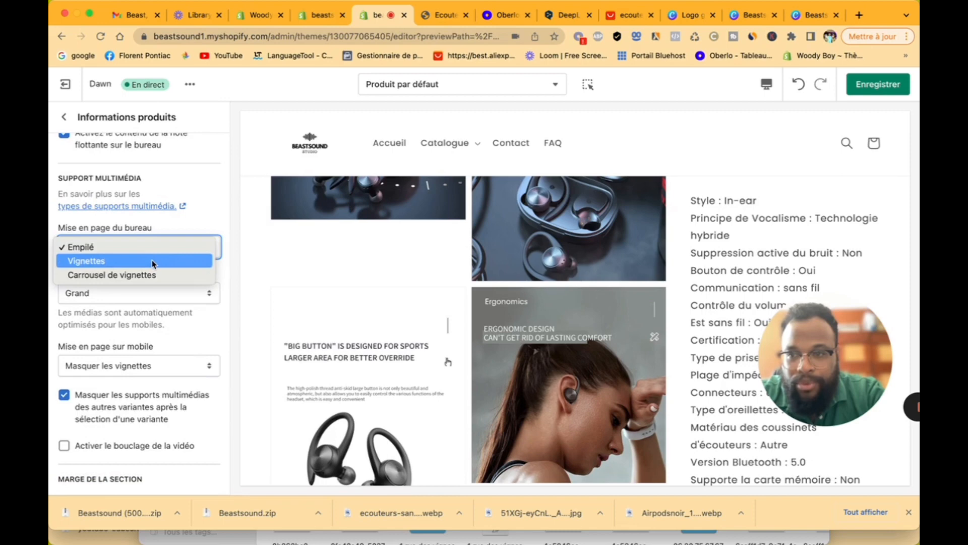
left_click(154, 261)
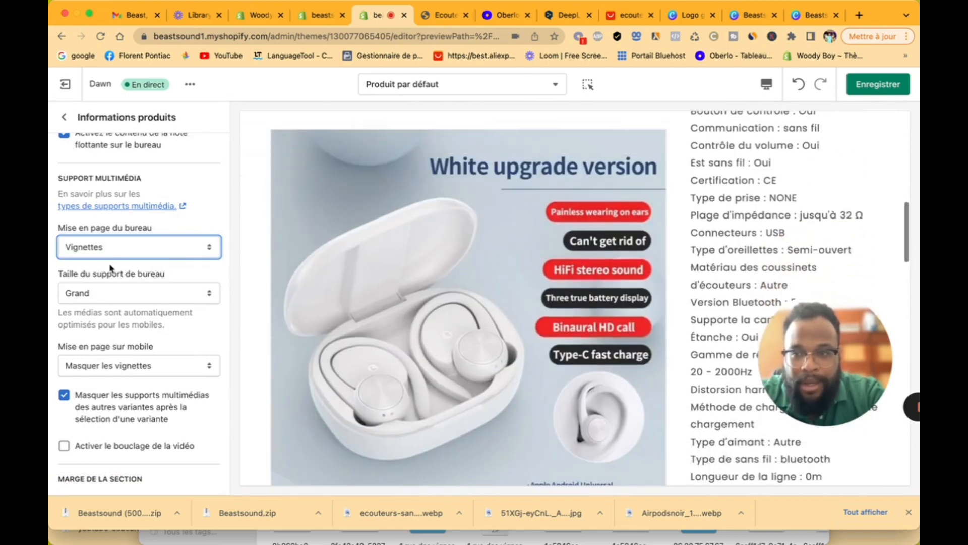
left_click(119, 291)
left_click(119, 277)
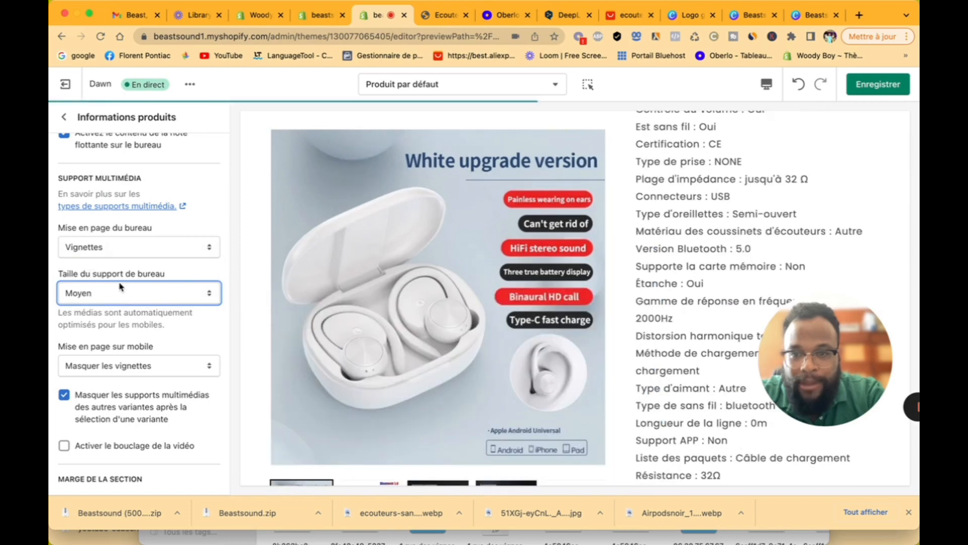
left_click(121, 290)
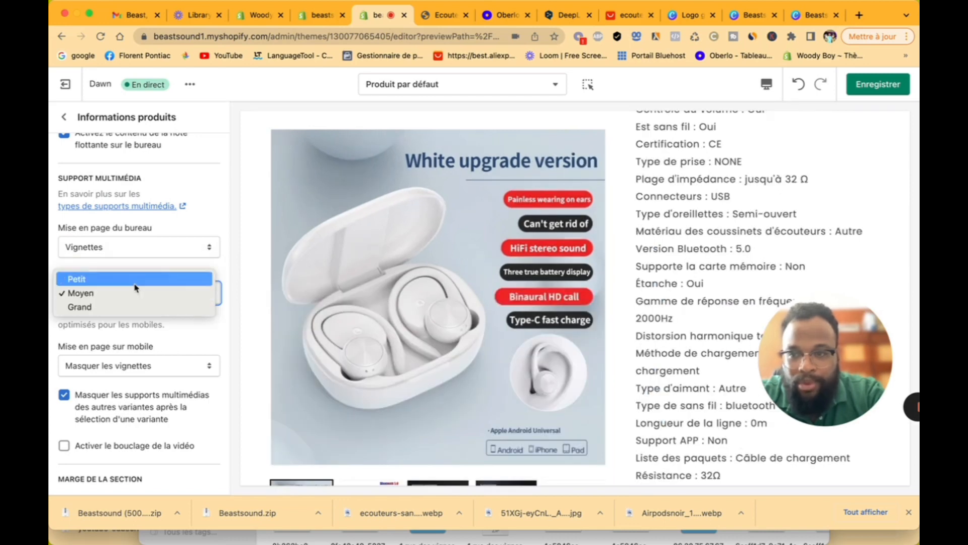
left_click(134, 281)
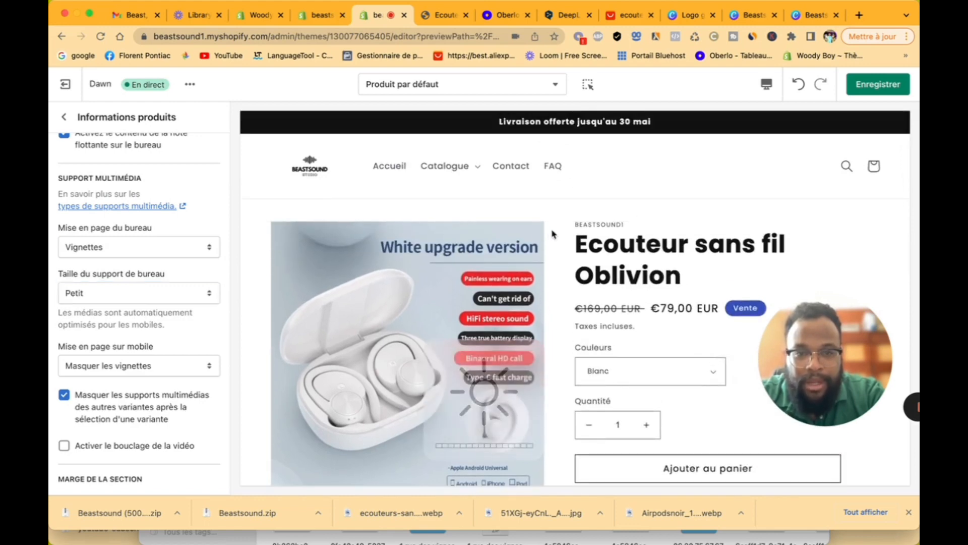
Step: Step through the gallery images up to the Surround bass image in the preview
scroll(552, 233, "down", 10)
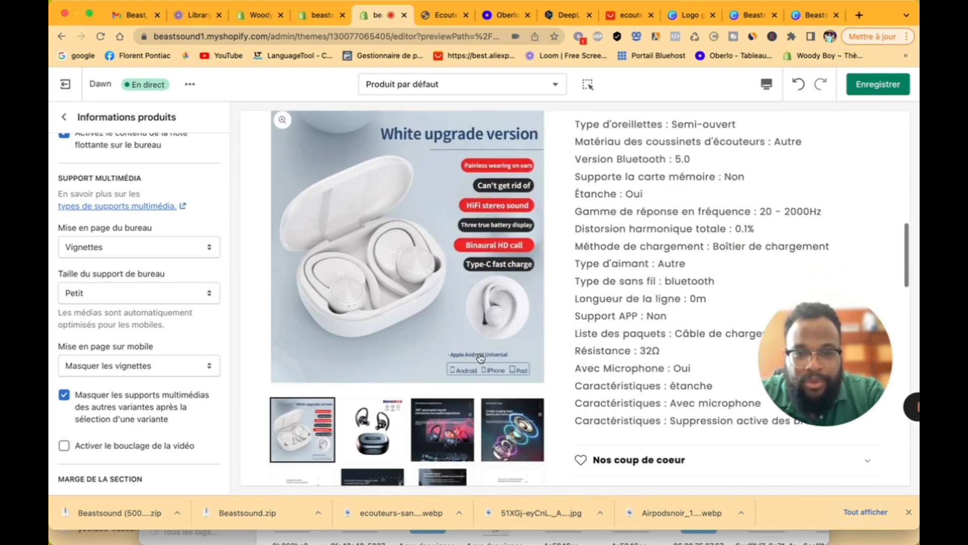
left_click(372, 429)
left_click(442, 429)
left_click(507, 430)
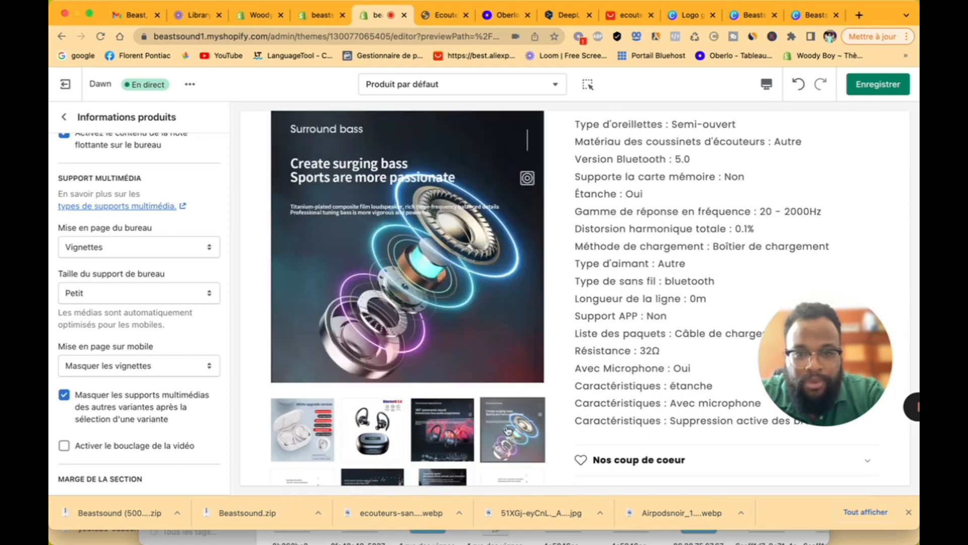
scroll(646, 310, "up", 10)
scroll(643, 313, "down", 4)
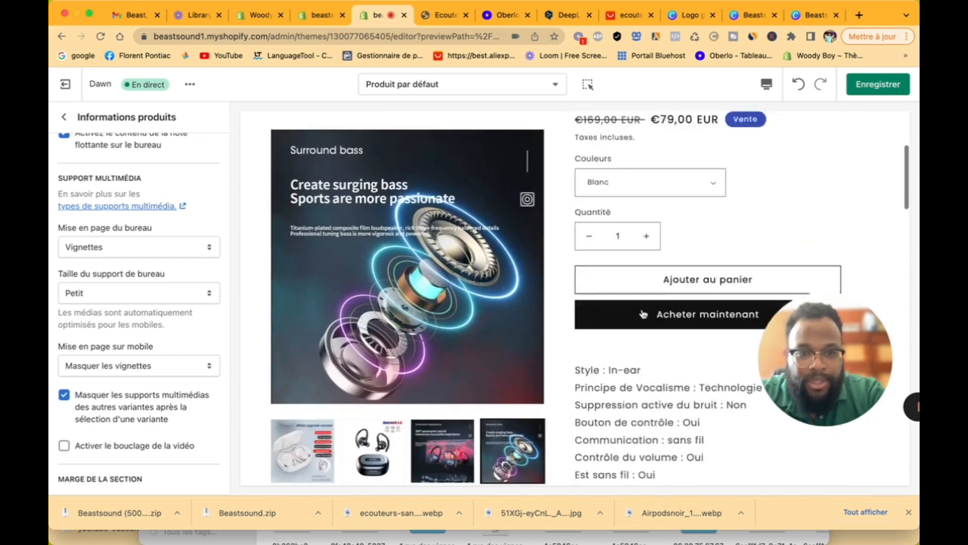
scroll(650, 288, "up", 3)
Step: Preview the Noir, Rose and Jaune colour variants to confirm the main image changes
left_click(686, 260)
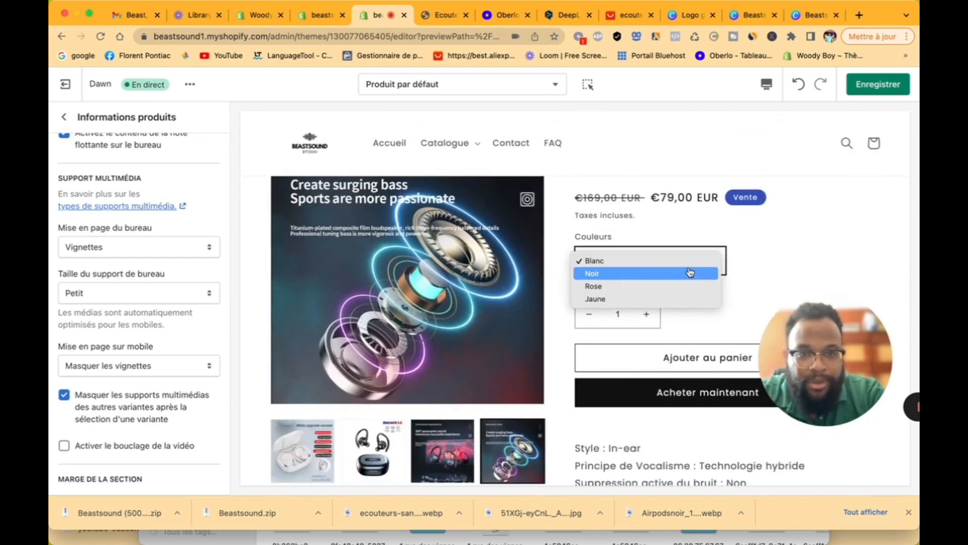
left_click(690, 274)
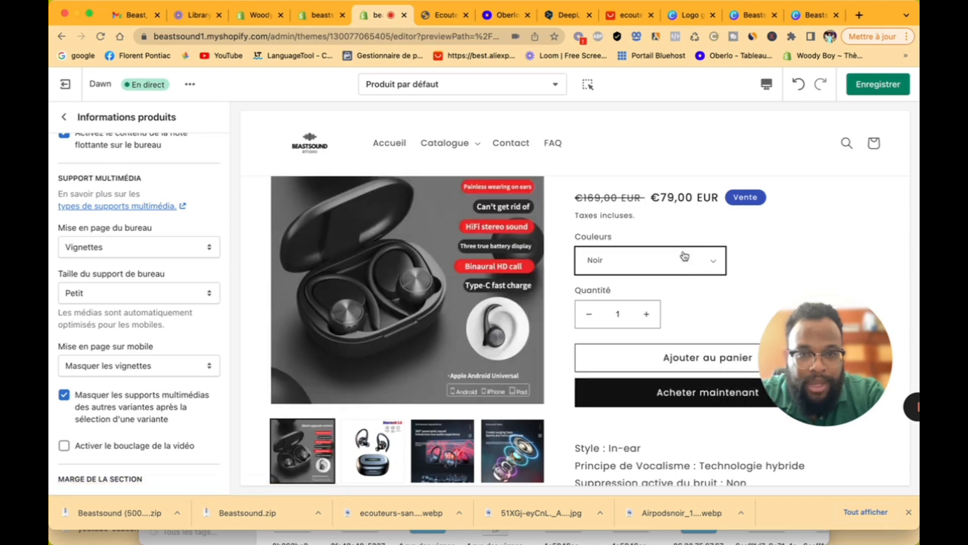
left_click(685, 256)
left_click(675, 276)
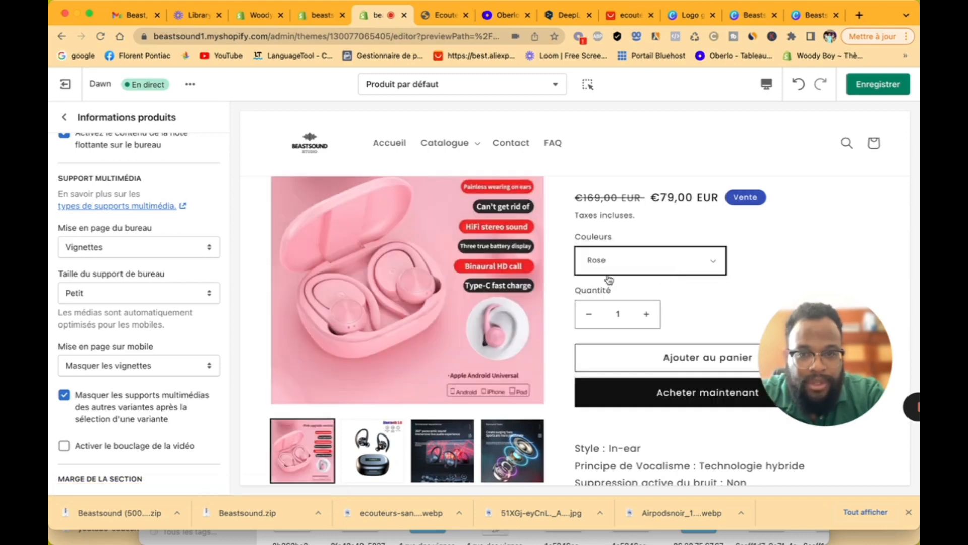
left_click(648, 262)
left_click(646, 272)
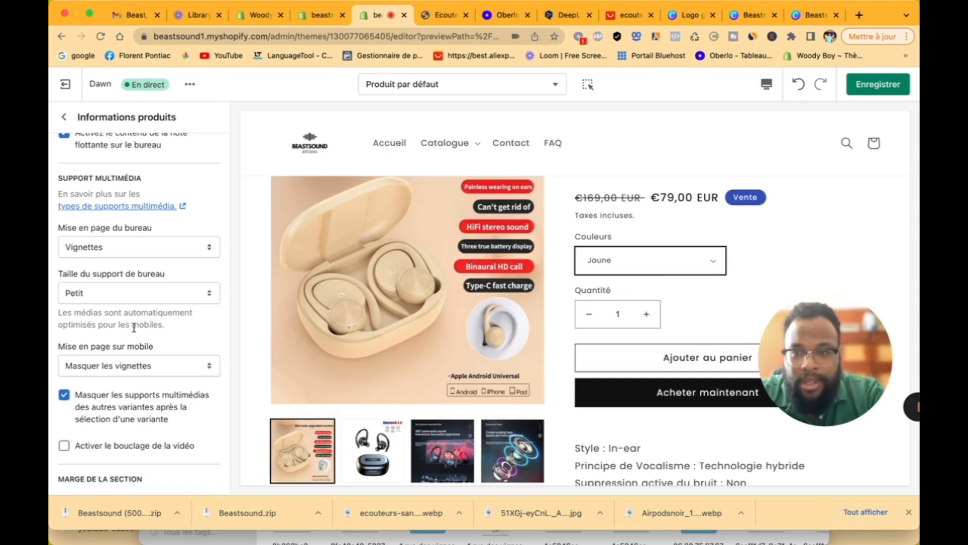
Step: Switch the desktop layout to Carrousel de vignettes, scroll the carousel, and save the template
left_click(136, 246)
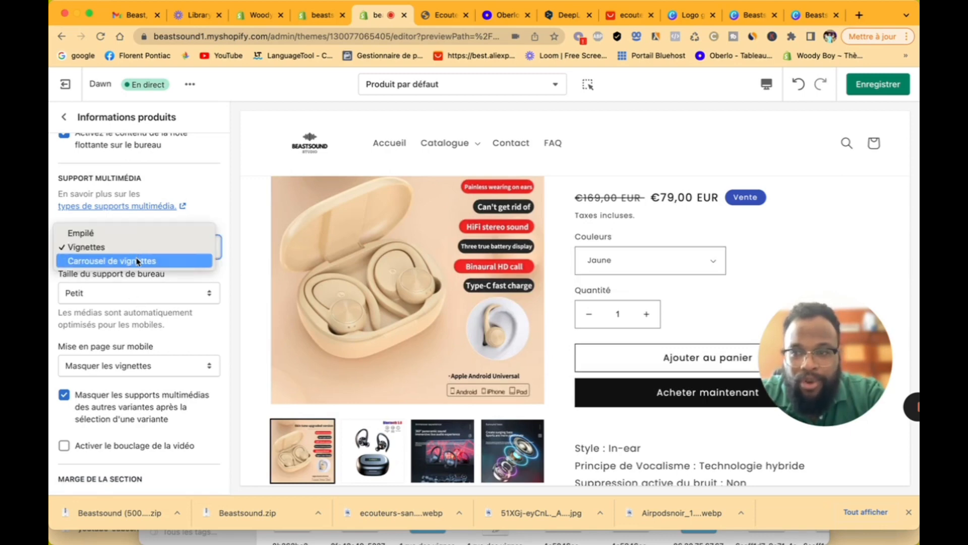
left_click(137, 260)
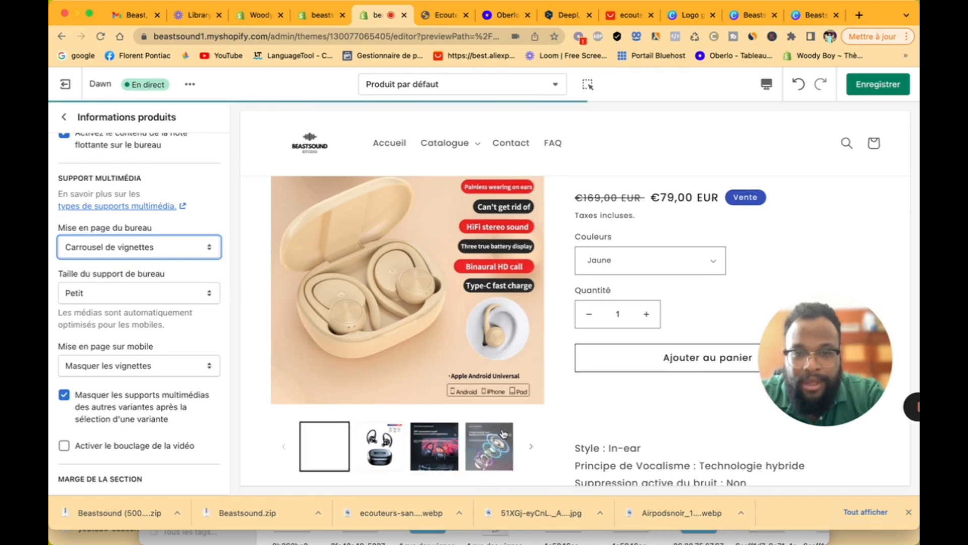
scroll(503, 430, "down", 2)
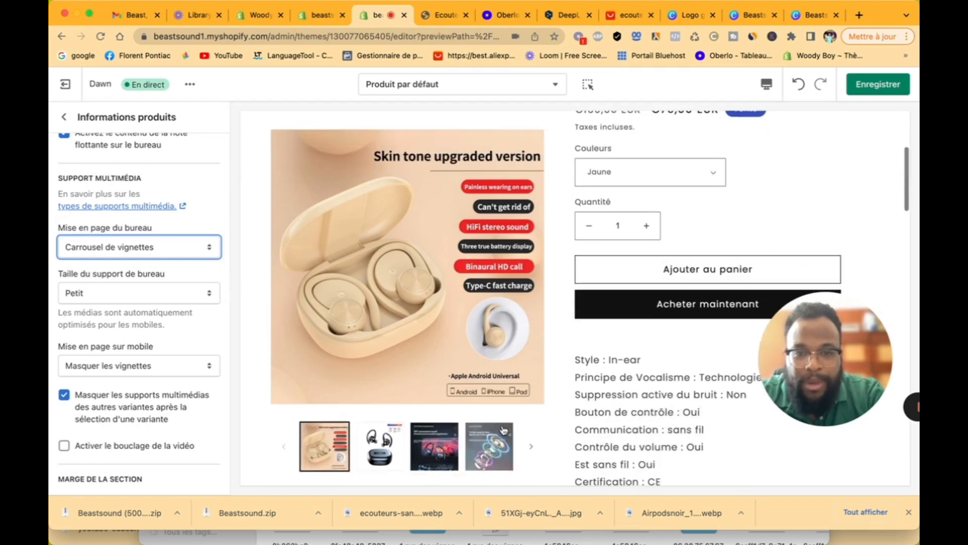
left_click(532, 446)
left_click(532, 446)
left_click(532, 446)
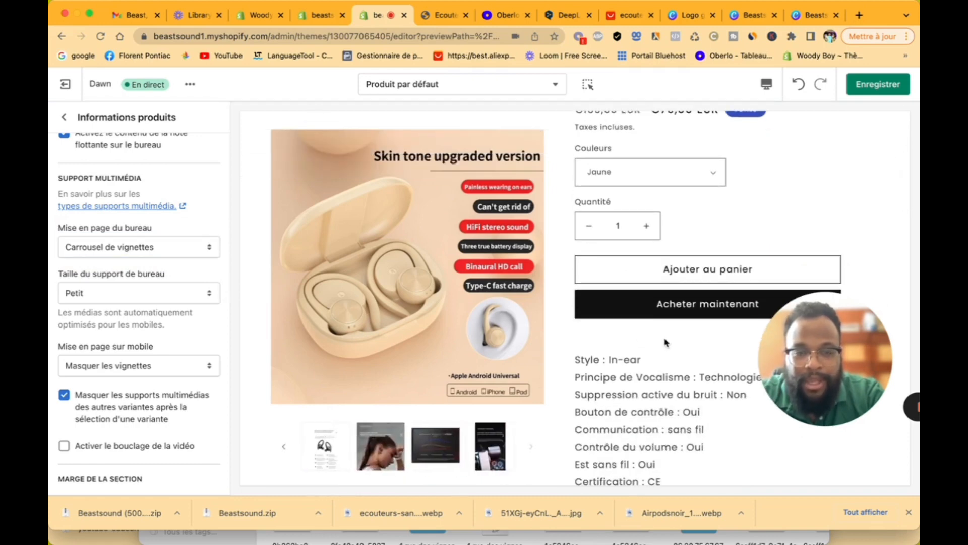
scroll(664, 339, "down", 10)
scroll(664, 343, "up", 15)
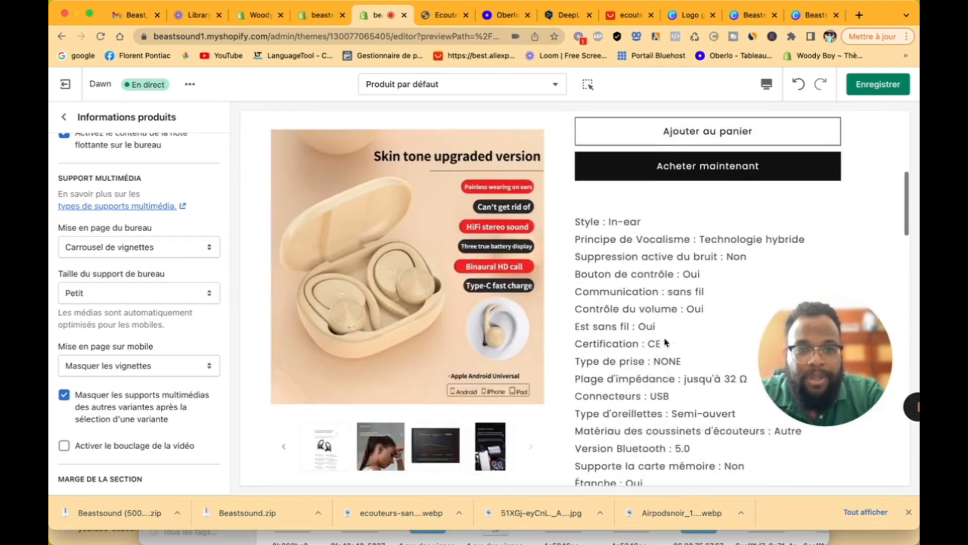
left_click(855, 86)
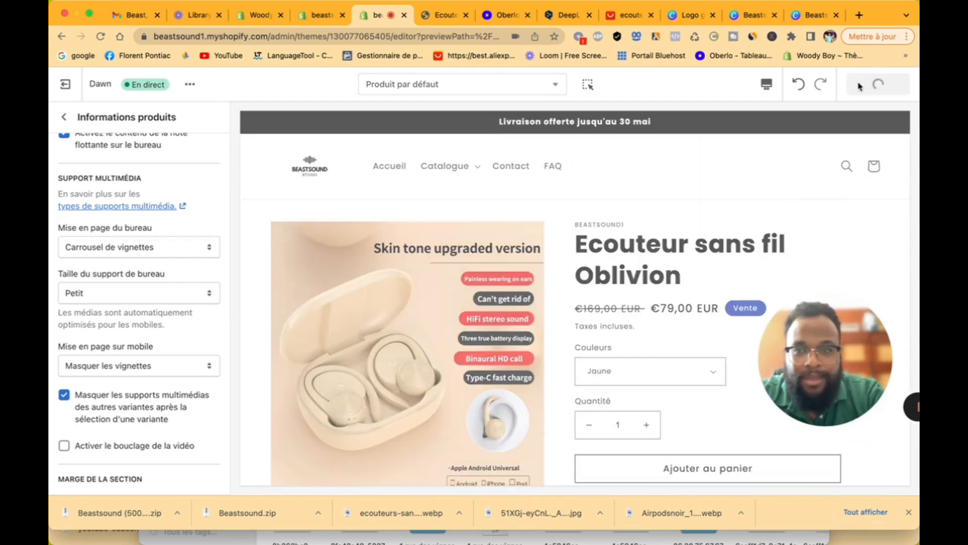
Step: Return to the template's section list and review the saved preview
scroll(145, 339, "down", 4)
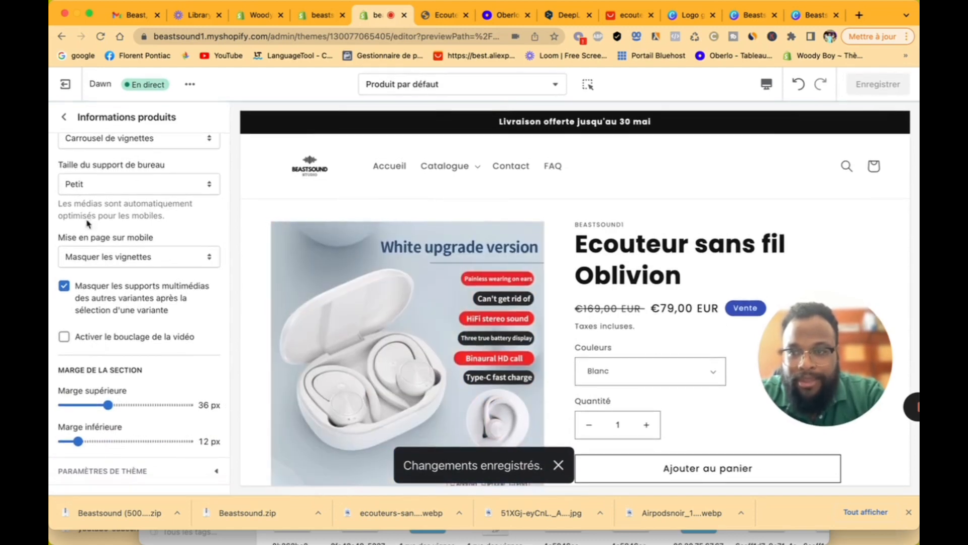
left_click(69, 118)
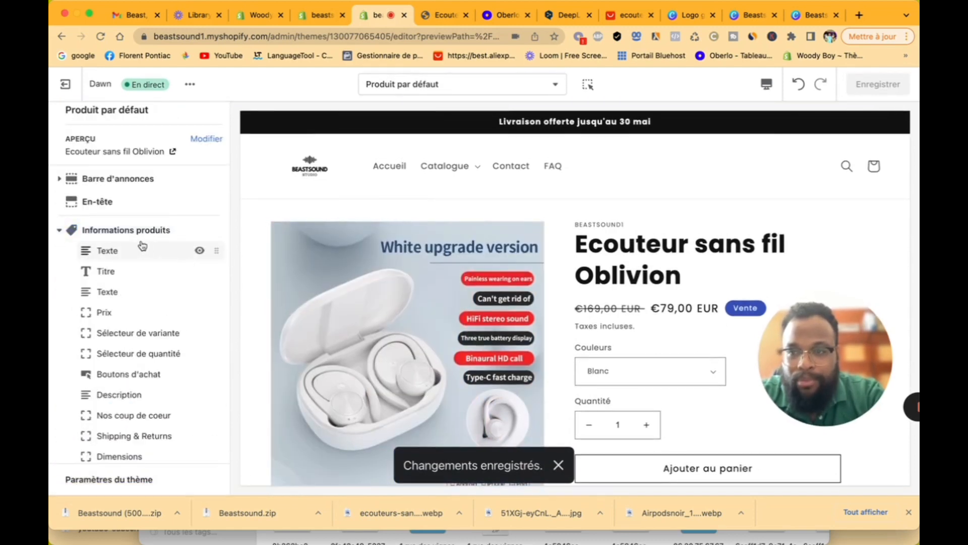
scroll(538, 336, "down", 15)
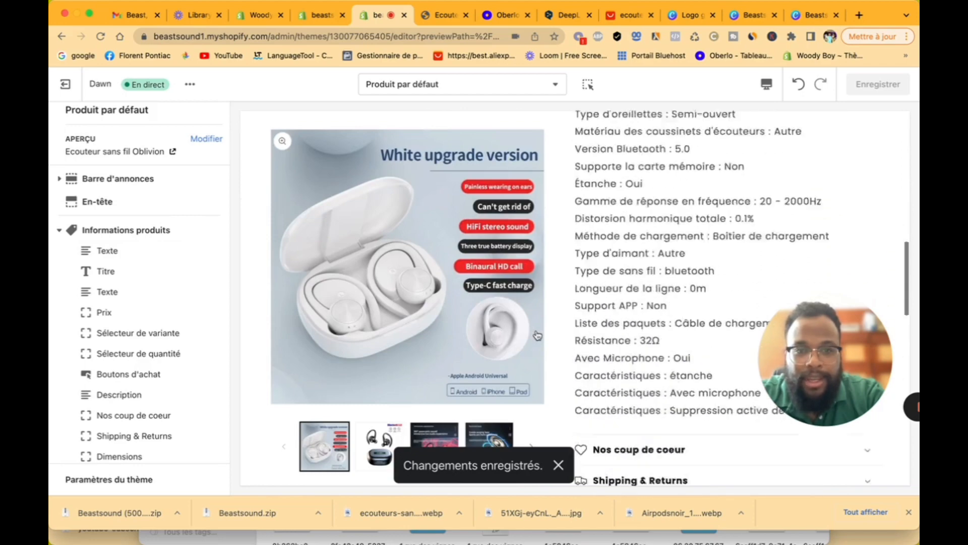
scroll(538, 336, "down", 10)
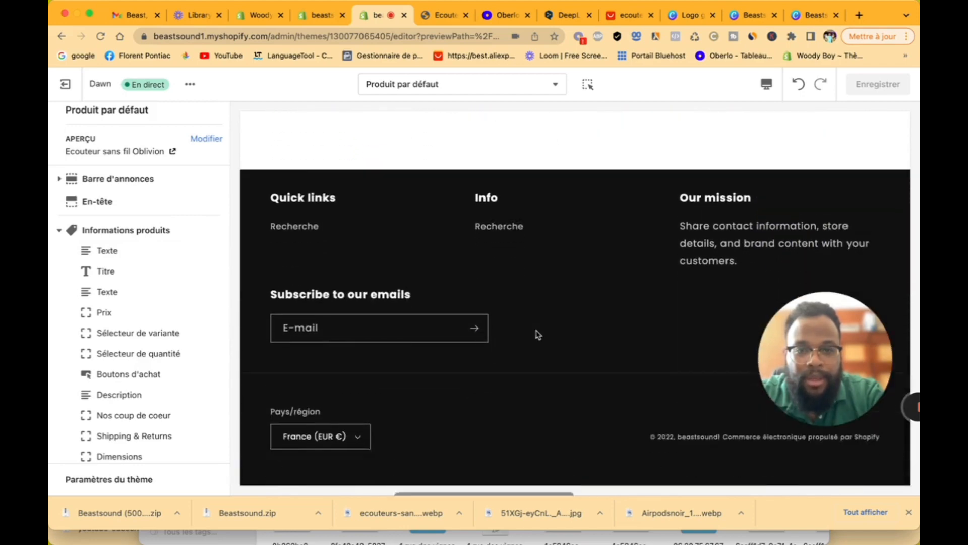
scroll(538, 335, "up", 20)
scroll(538, 335, "up", 6)
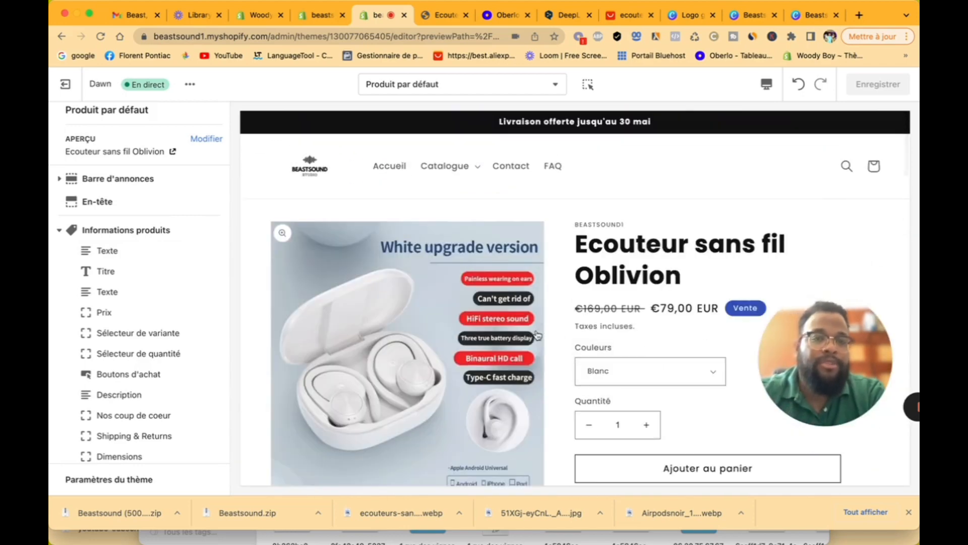
Step: Look over the preview once more and exit the theme editor to the Thèmes page
left_click_drag(788, 330, 860, 272)
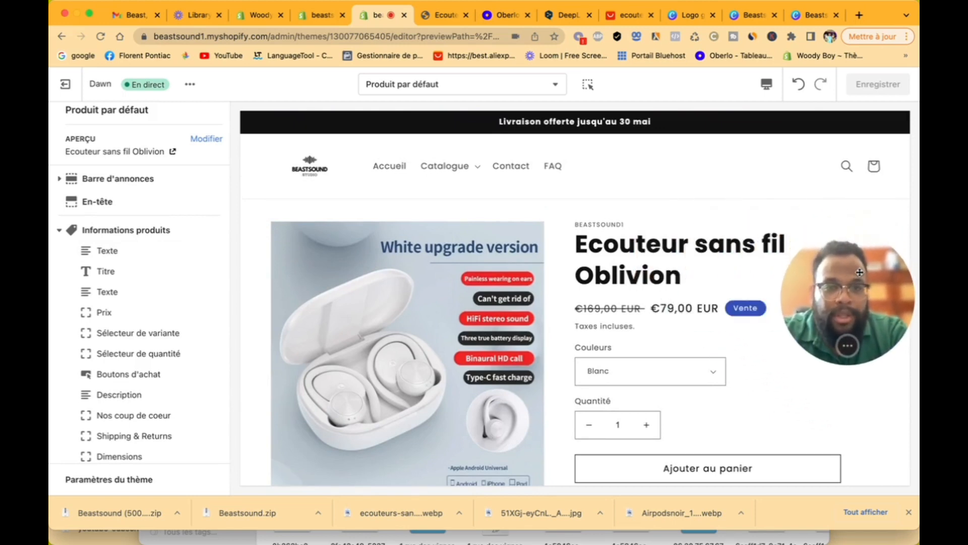
scroll(454, 288, "down", 2)
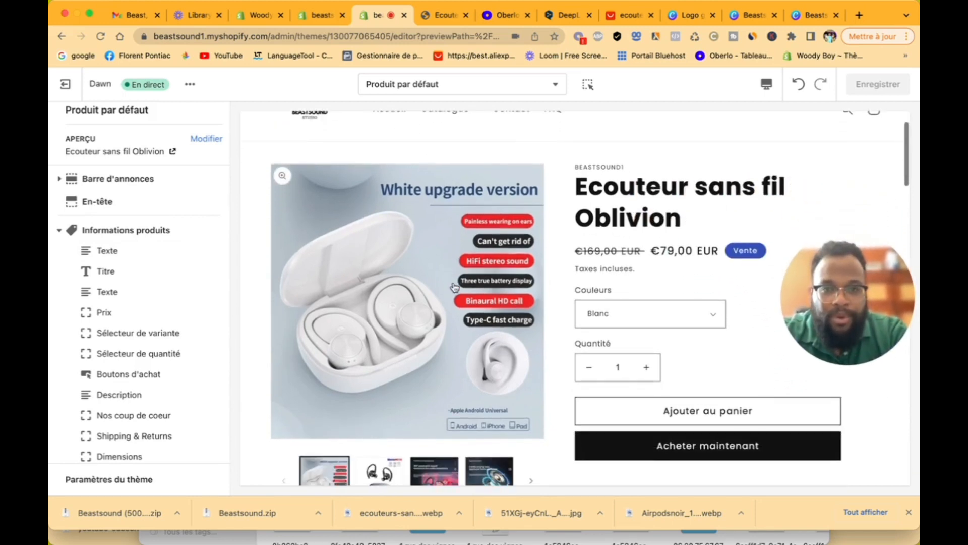
scroll(455, 288, "down", 10)
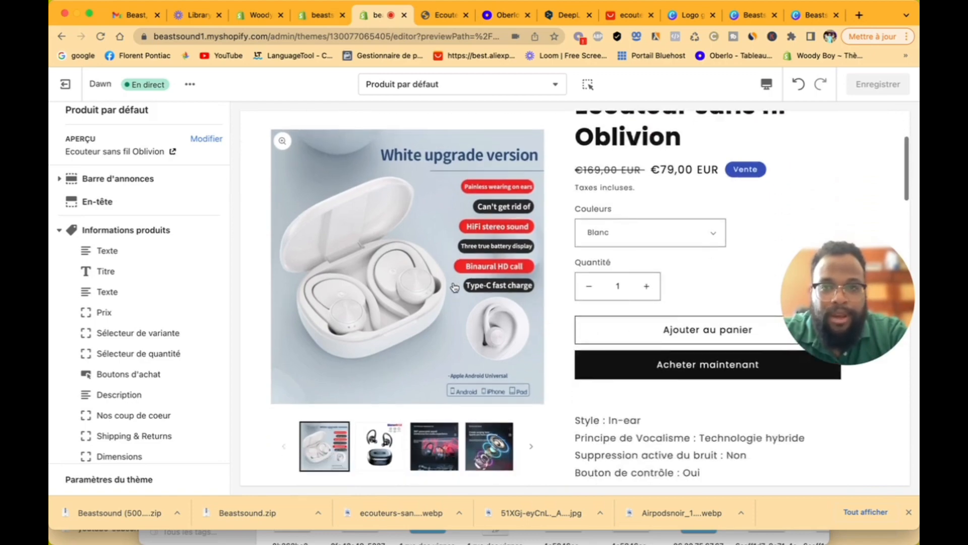
scroll(455, 287, "down", 15)
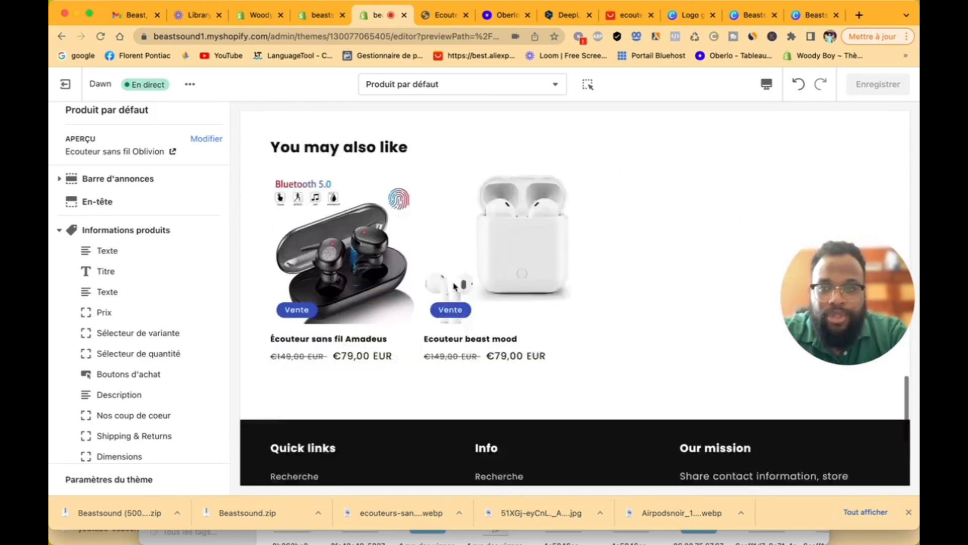
scroll(455, 288, "up", 12)
scroll(387, 231, "up", 10)
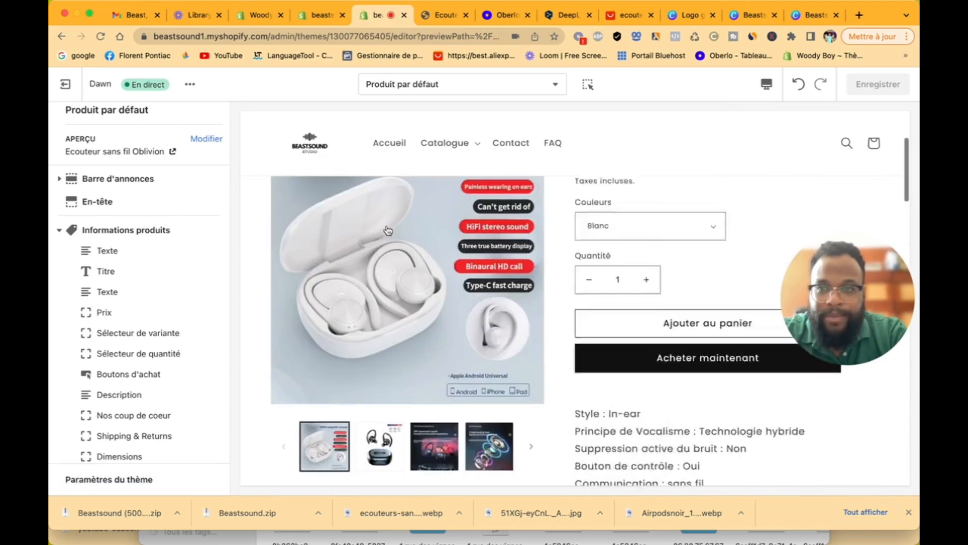
left_click(65, 84)
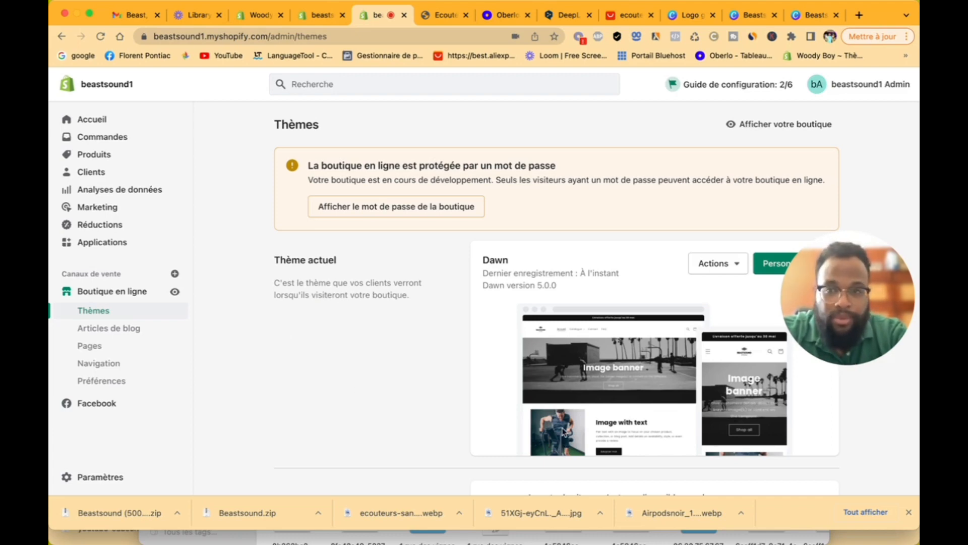
scroll(422, 444, "down", 5)
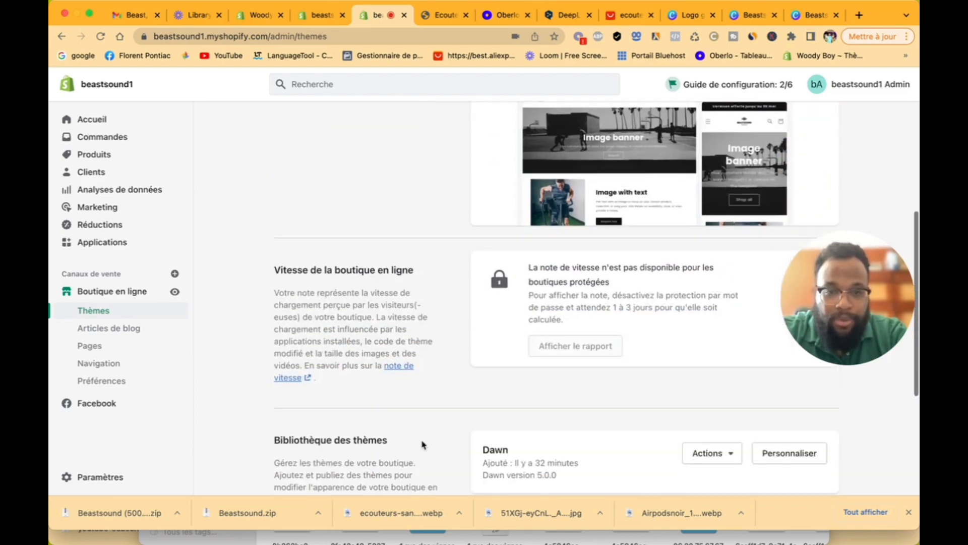
scroll(423, 444, "up", 5)
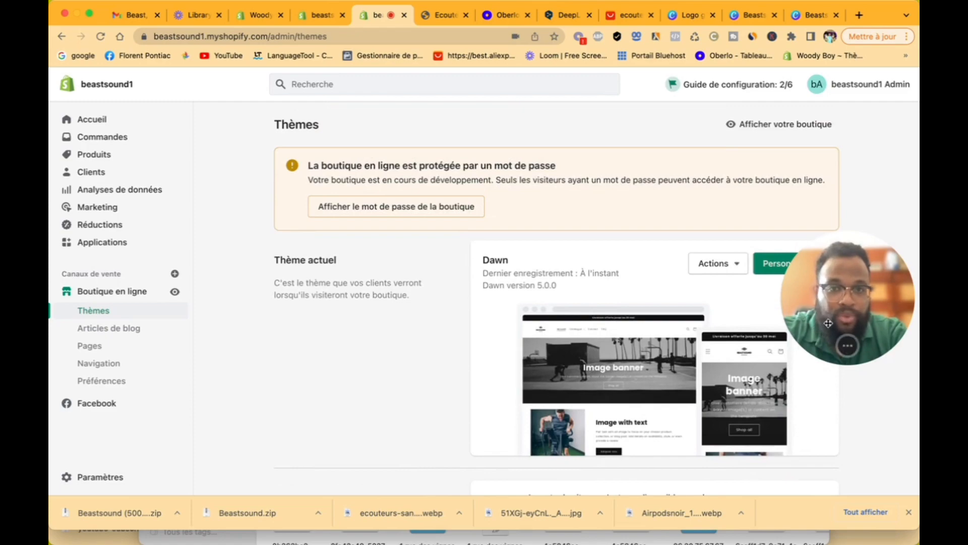
left_click_drag(828, 323, 669, 250)
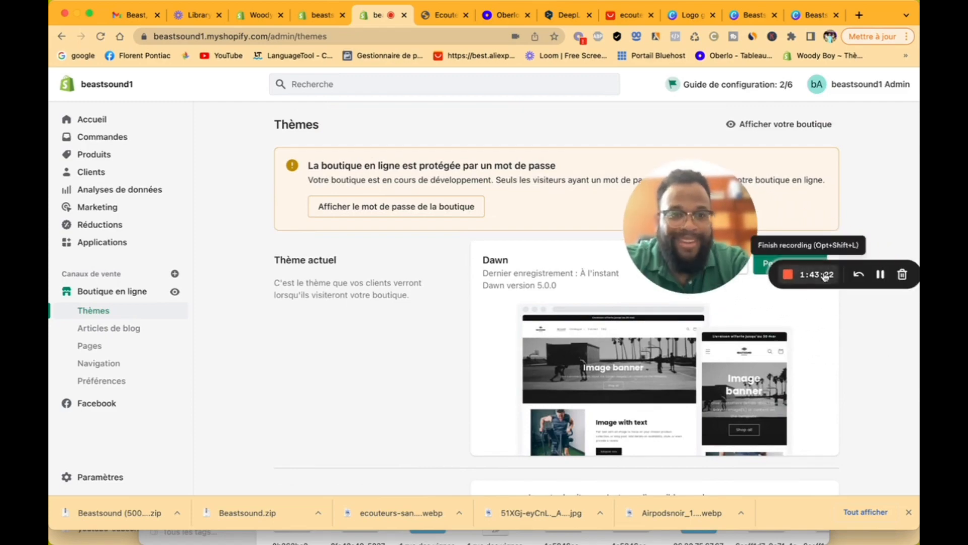